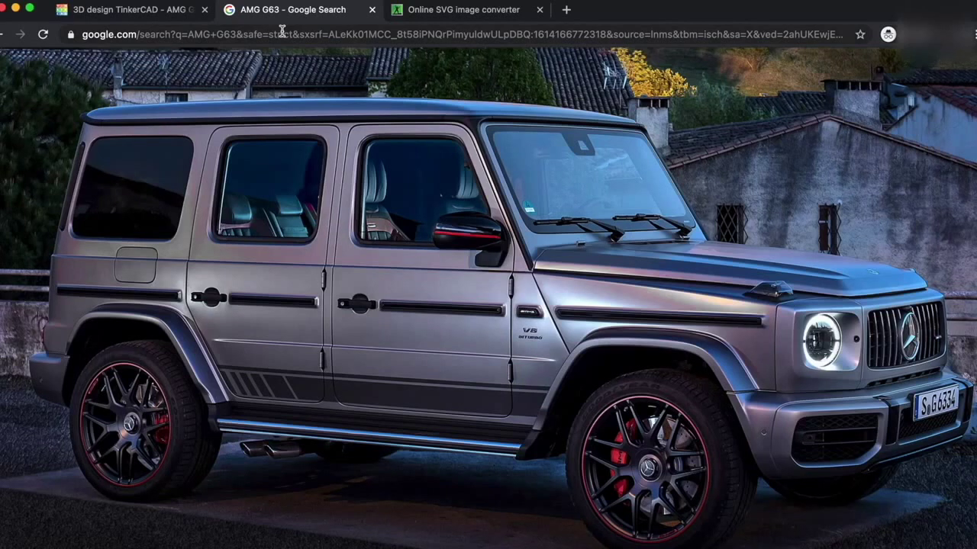
# - Switch to the Tinkercad design and examine the wheel, white body box and black frame from several sides
pyautogui.click(152, 12)
pyautogui.moveTo(27, 173); pyautogui.dragTo(63, 169)
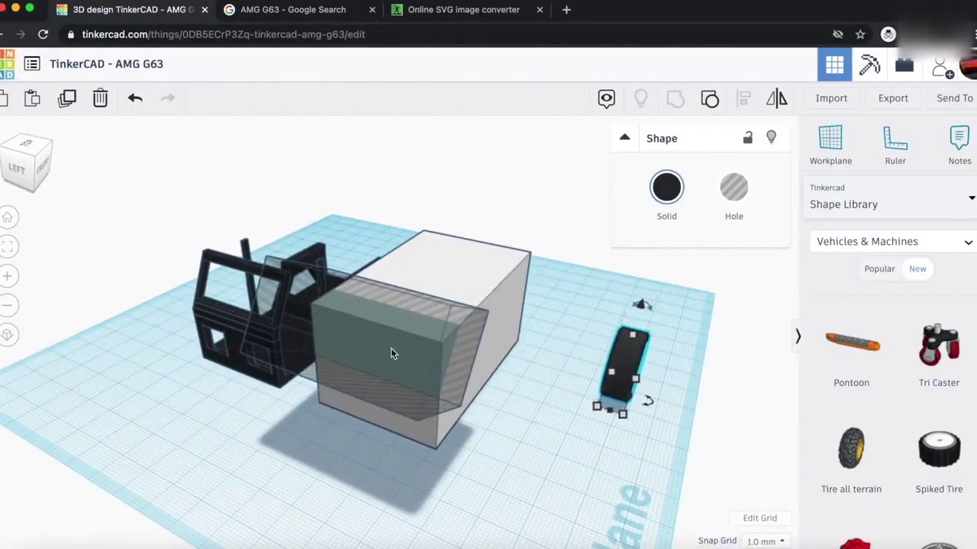
pyautogui.moveTo(57, 180); pyautogui.dragTo(0, 165)
pyautogui.scroll(5, 470, 385)
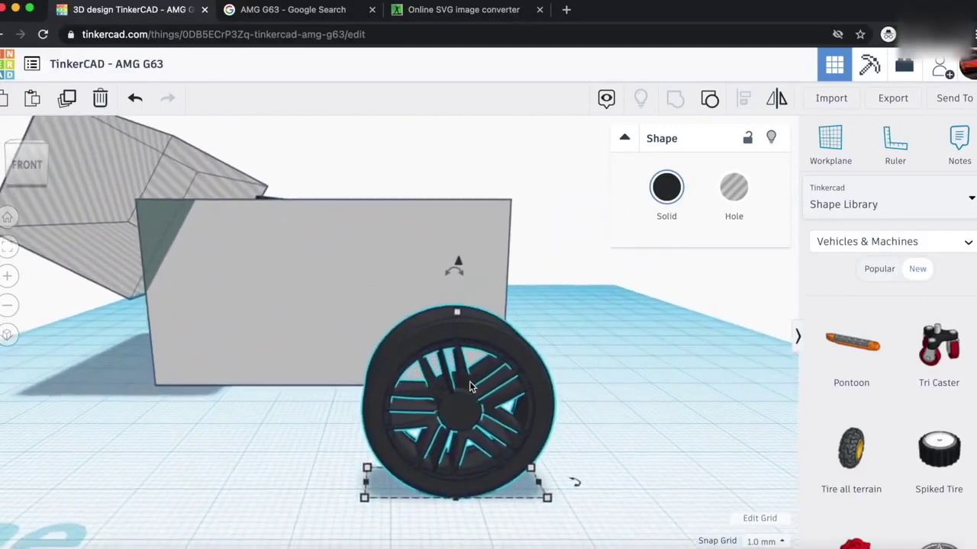
pyautogui.scroll(-4, 470, 385)
pyautogui.scroll(-1, 470, 385)
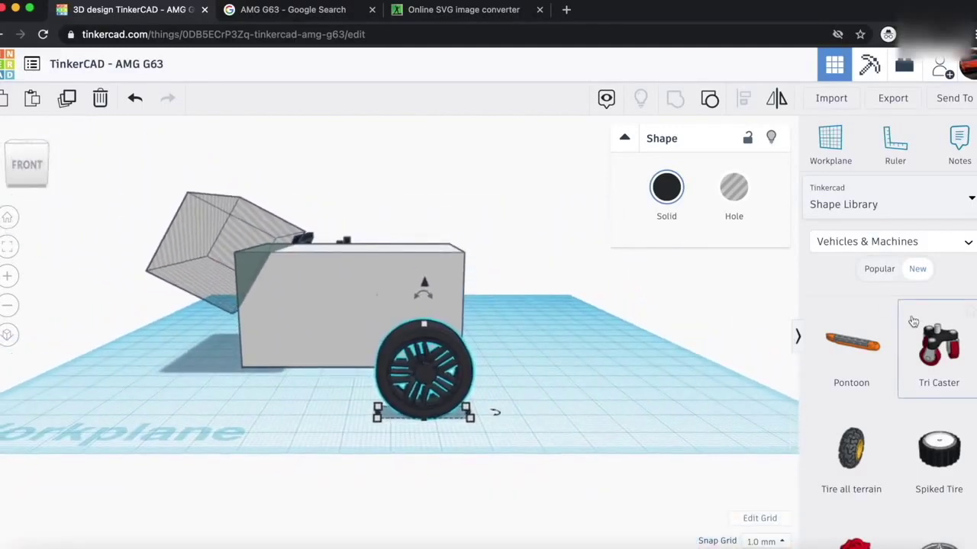
# - Browse the Vehicles & Machines parts of the shape library, and switch the shape collection to Basic Shapes
pyautogui.click(878, 243)
pyautogui.click(878, 241)
pyautogui.click(878, 206)
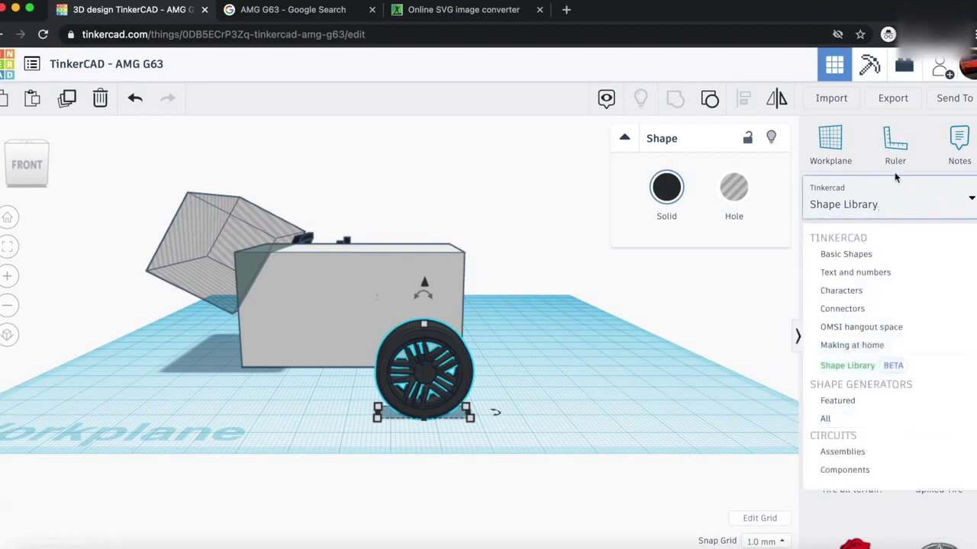
pyautogui.click(876, 188)
pyautogui.scroll(-3, 852, 374)
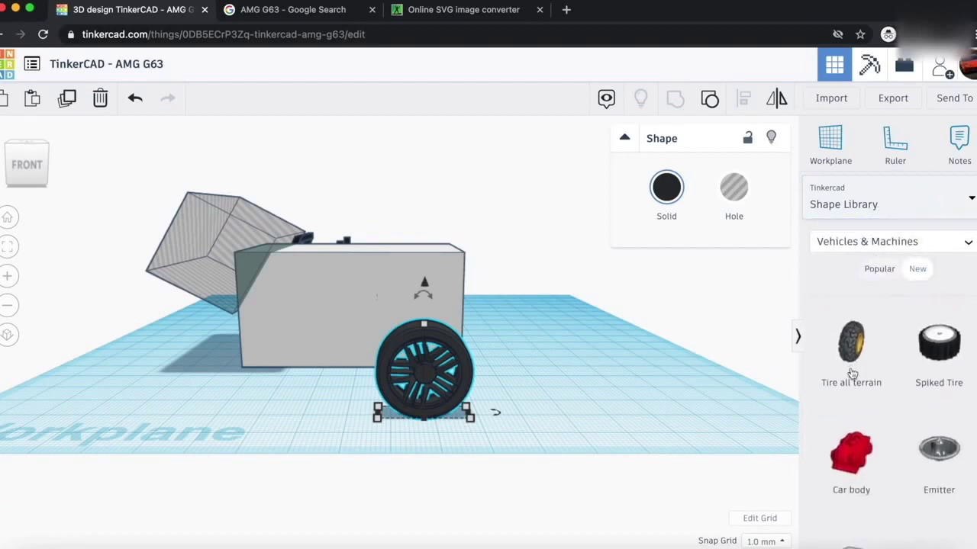
pyautogui.scroll(-5, 936, 366)
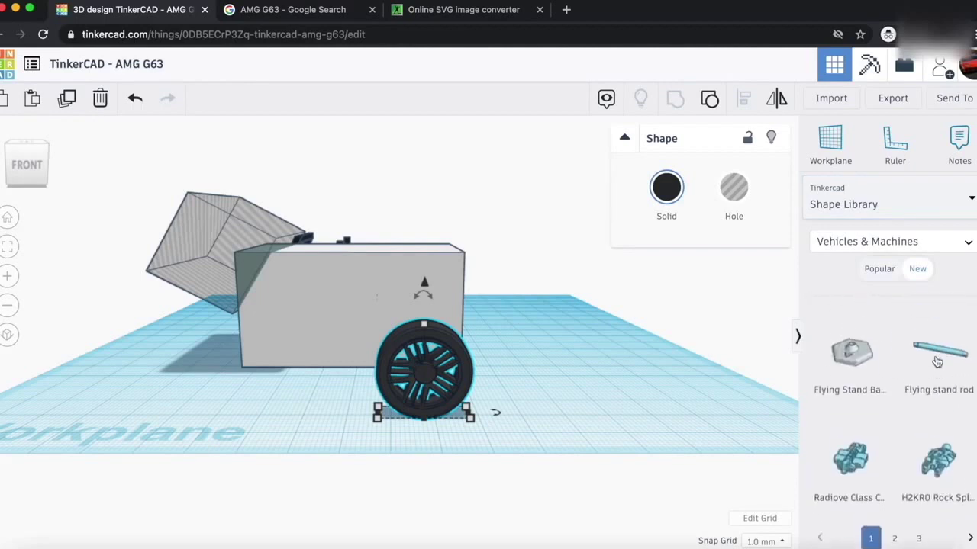
pyautogui.click(899, 543)
pyautogui.scroll(-1, 888, 377)
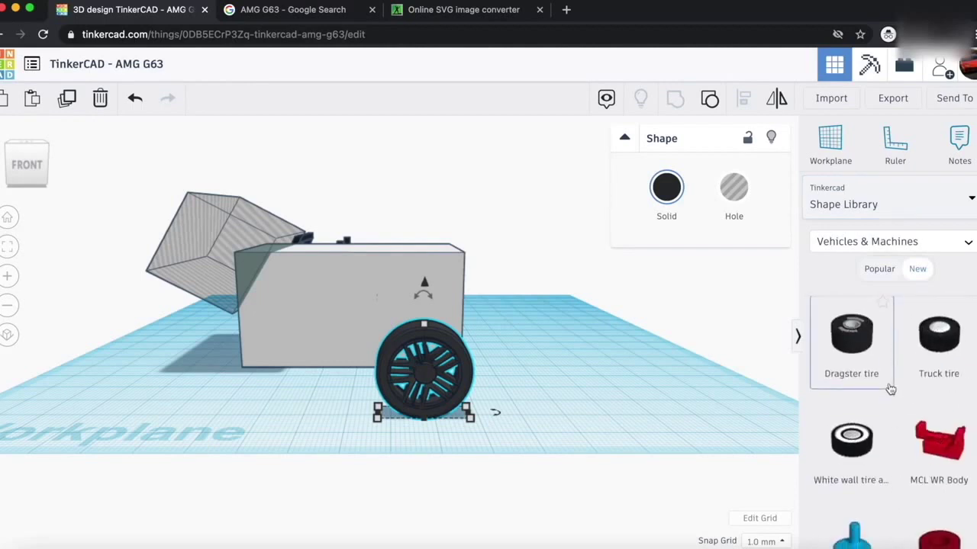
pyautogui.scroll(-6, 865, 441)
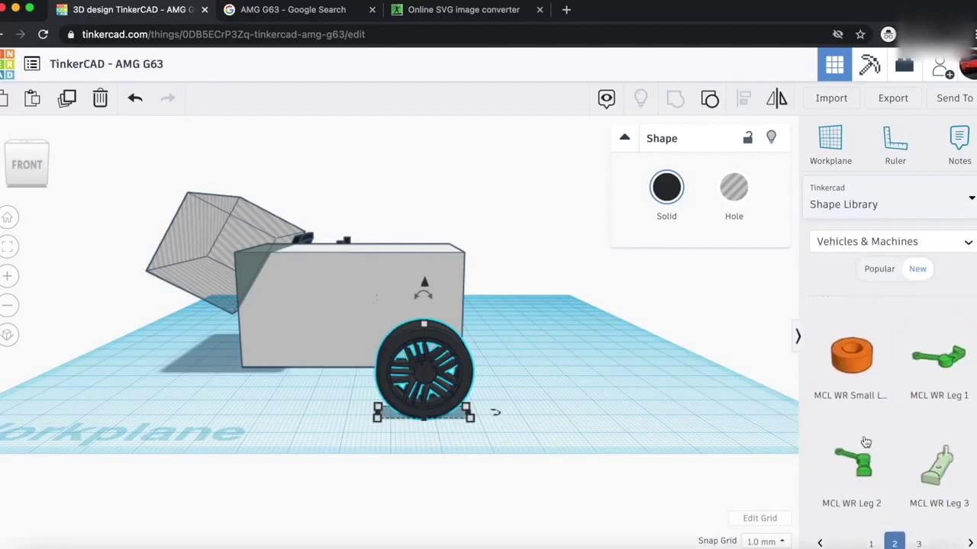
pyautogui.scroll(7, 862, 412)
pyautogui.click(870, 207)
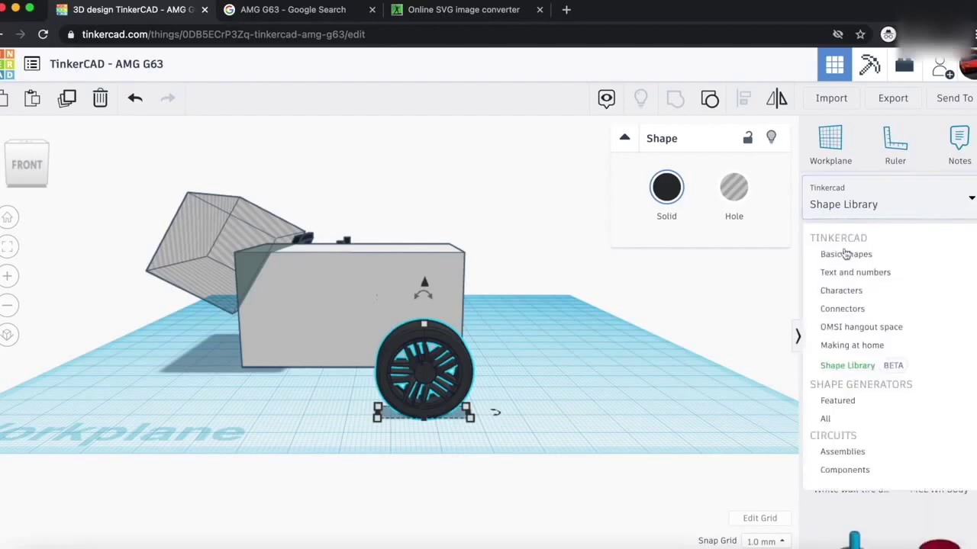
pyautogui.click(845, 250)
# - Check the length, width and height of the white body box
pyautogui.moveTo(42, 162); pyautogui.dragTo(90, 162)
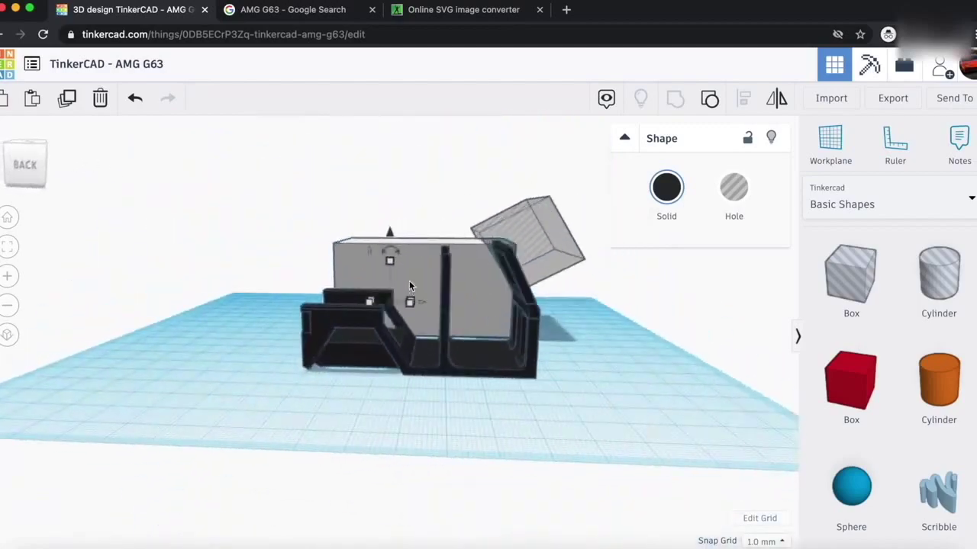
pyautogui.scroll(5, 409, 280)
pyautogui.moveTo(28, 163)
pyautogui.mouseDown()
pyautogui.moveTo(8, 176)
pyautogui.moveTo(2, 166)
pyautogui.moveTo(4, 177)
pyautogui.moveTo(26, 161)
pyautogui.mouseUp()
pyautogui.click(336, 380)
pyautogui.scroll(-5, 356, 393)
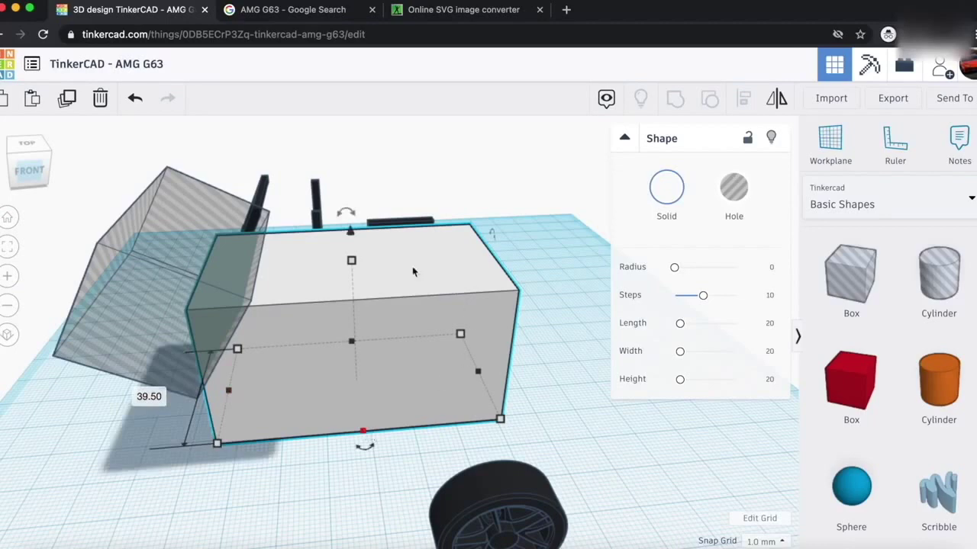
pyautogui.click(46, 174)
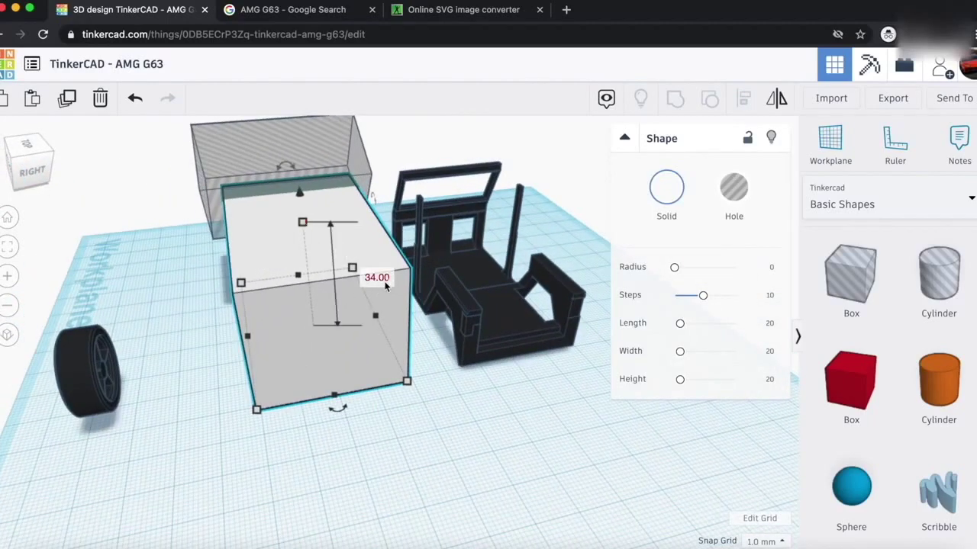
pyautogui.moveTo(18, 171); pyautogui.dragTo(33, 172)
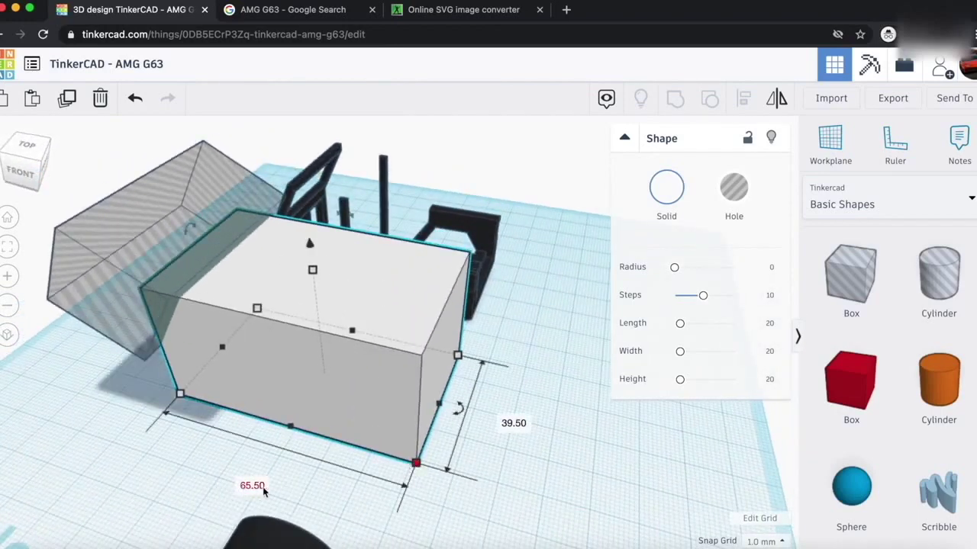
pyautogui.click(324, 493)
# - Check the dimensions of the tilted hole box at the front end of the white body
pyautogui.scroll(-4, 305, 235)
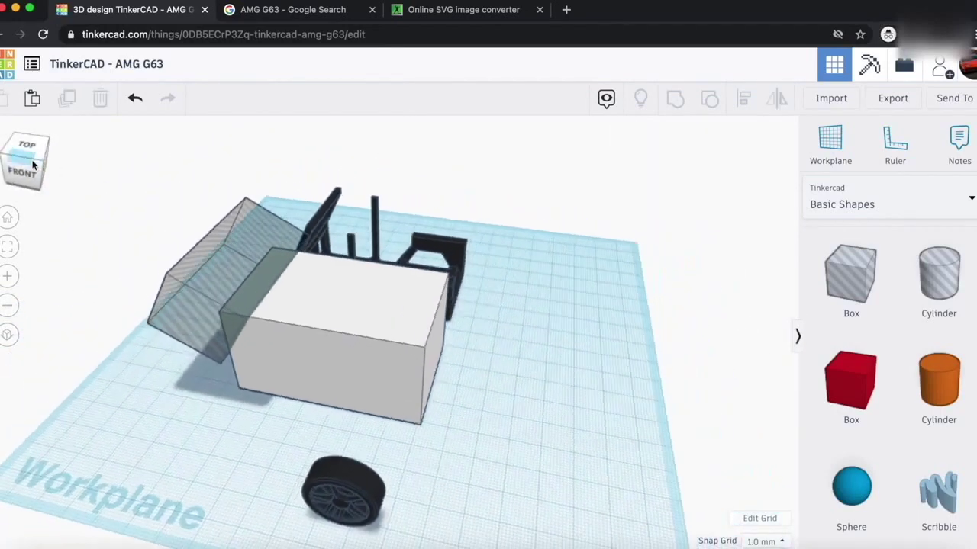
pyautogui.moveTo(31, 161); pyautogui.dragTo(53, 162)
pyautogui.click(284, 369)
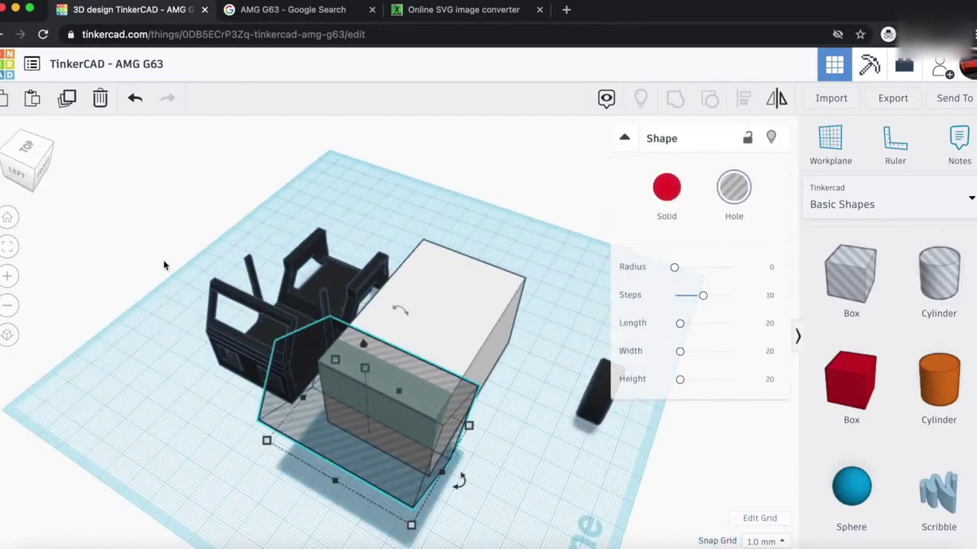
pyautogui.click(45, 177)
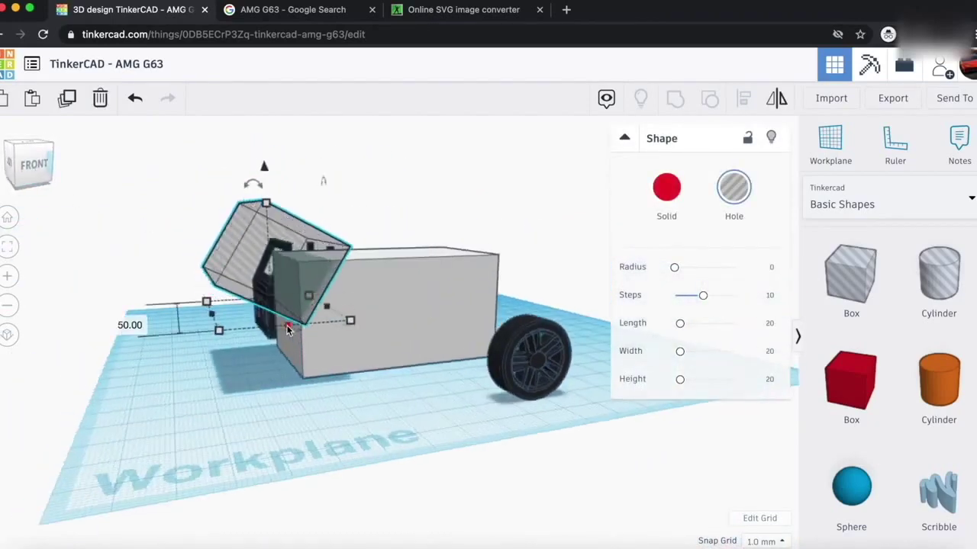
pyautogui.moveTo(24, 174); pyautogui.dragTo(8, 180)
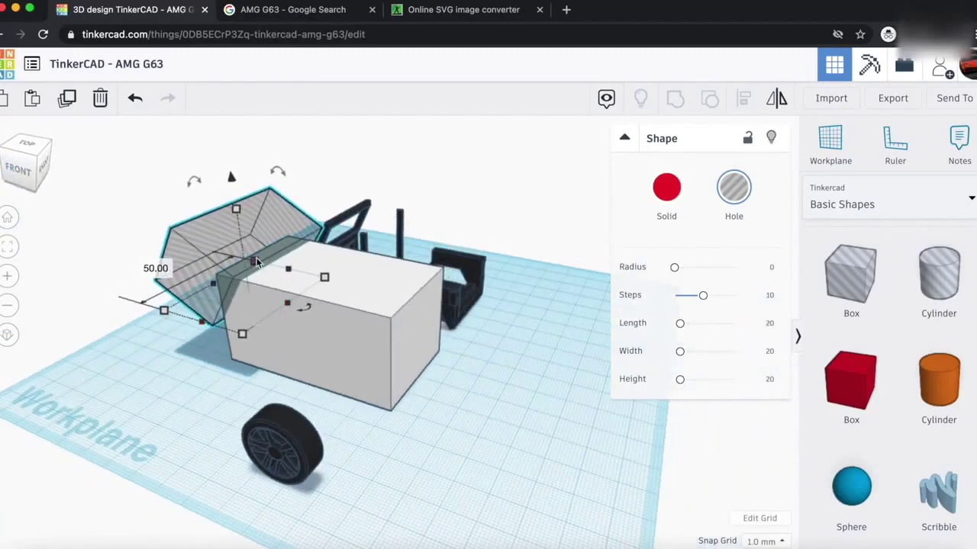
pyautogui.click(49, 164)
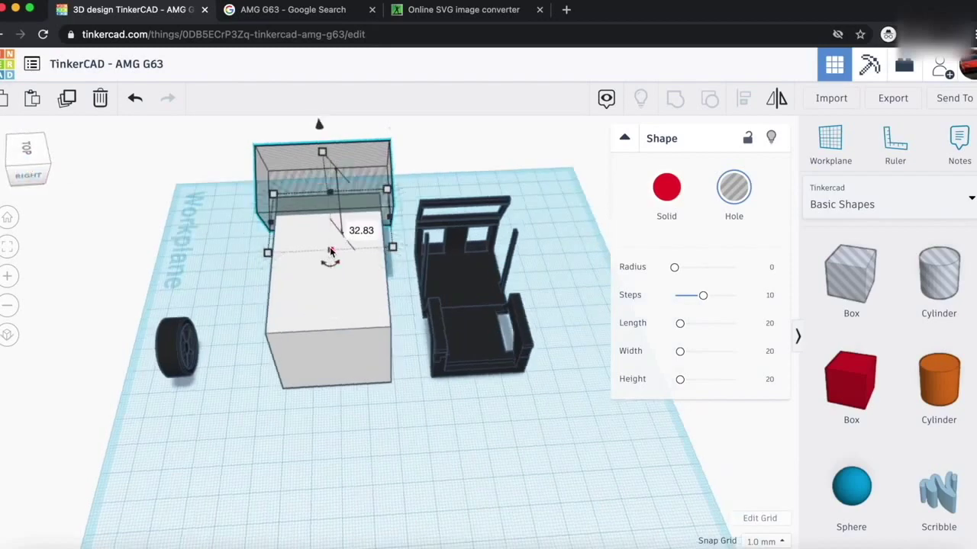
pyautogui.moveTo(47, 157); pyautogui.dragTo(9, 160)
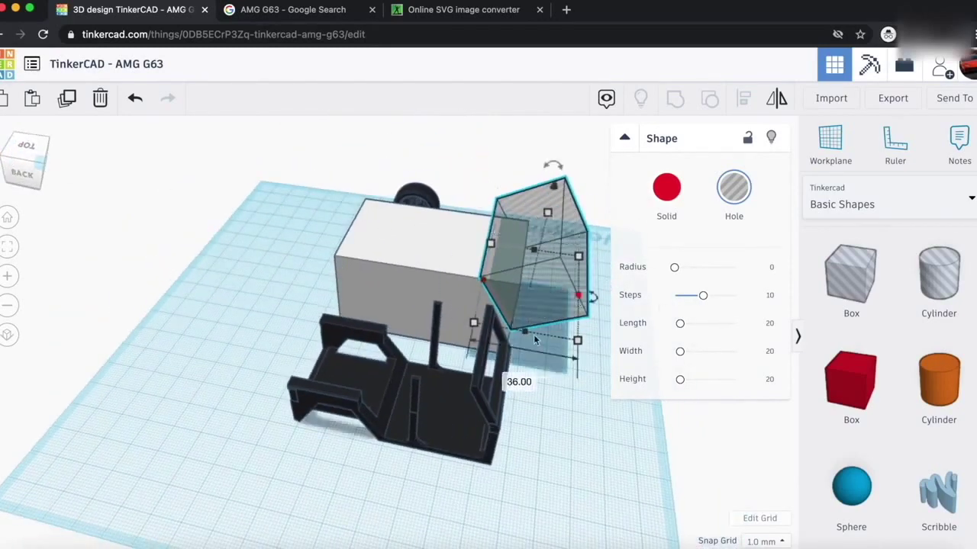
pyautogui.moveTo(27, 155); pyautogui.dragTo(0, 158)
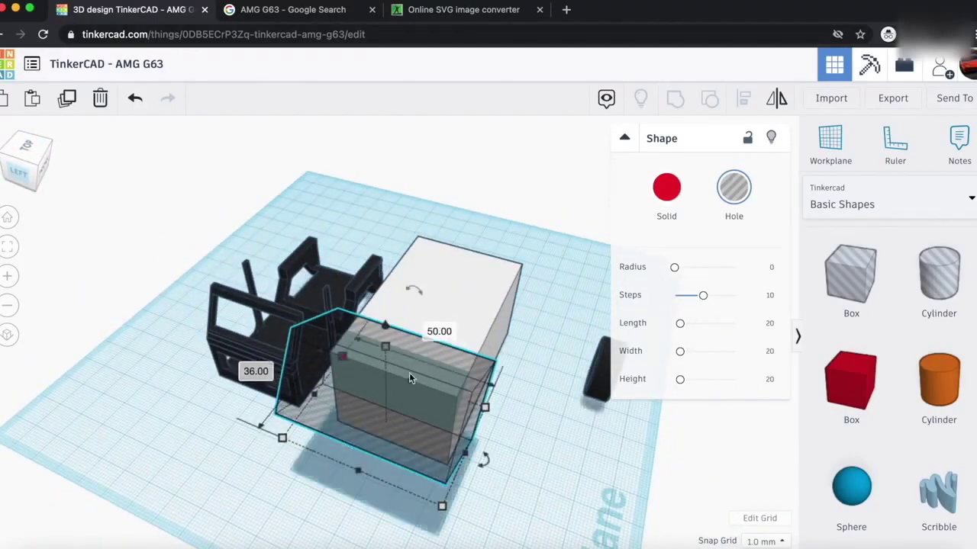
pyautogui.click(274, 508)
# - Group the white body with the tilted hole box to cut the slanted windshield face
pyautogui.click(31, 165)
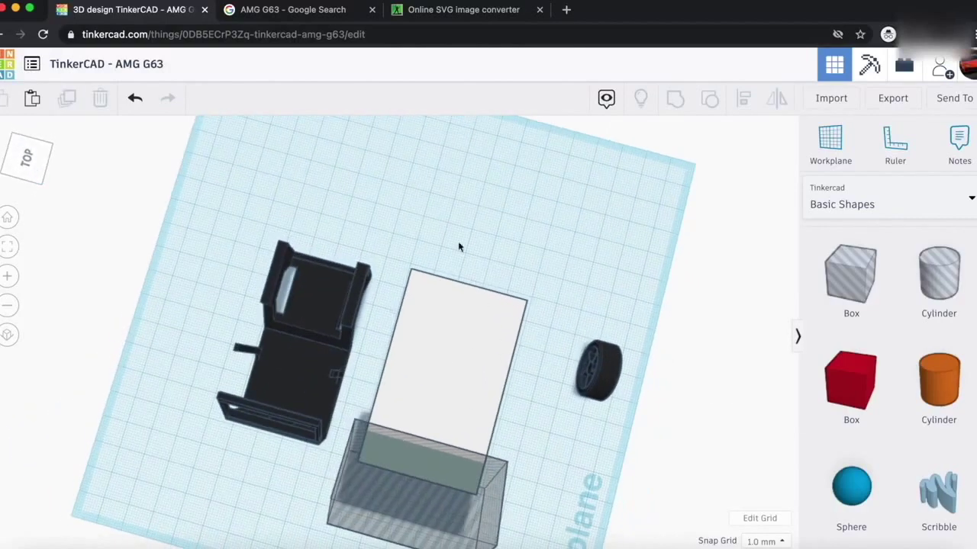
pyautogui.moveTo(435, 522); pyautogui.dragTo(436, 522)
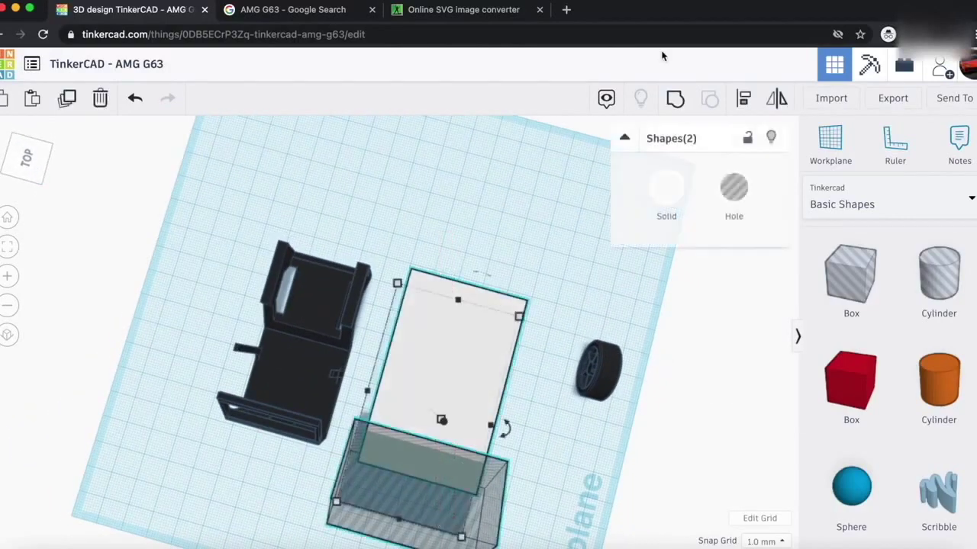
pyautogui.click(675, 99)
pyautogui.click(451, 226)
# - Add a red solid box at the front cabin opening of the black frame and set its edge radius to 1.95
pyautogui.moveTo(17, 162); pyautogui.dragTo(44, 147)
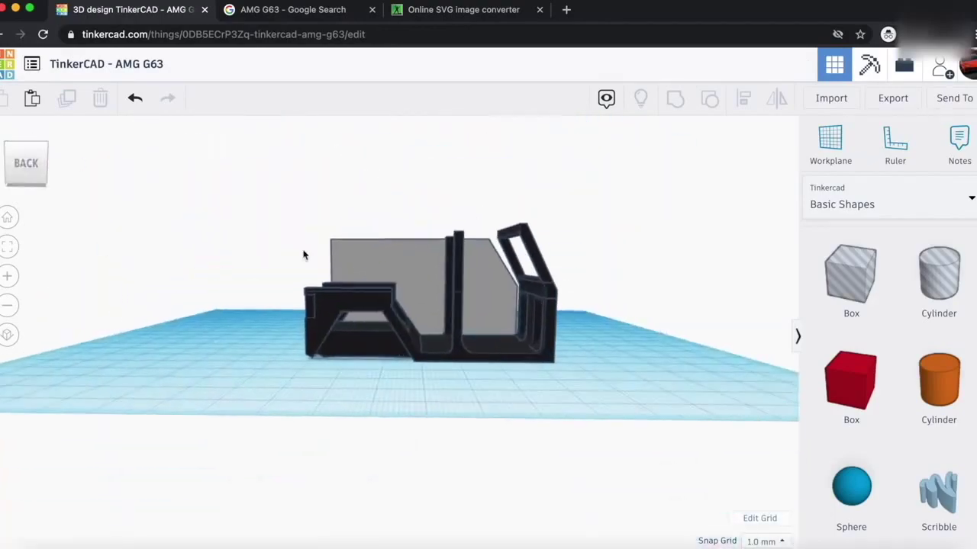
pyautogui.scroll(3, 302, 254)
pyautogui.moveTo(815, 399); pyautogui.dragTo(529, 365)
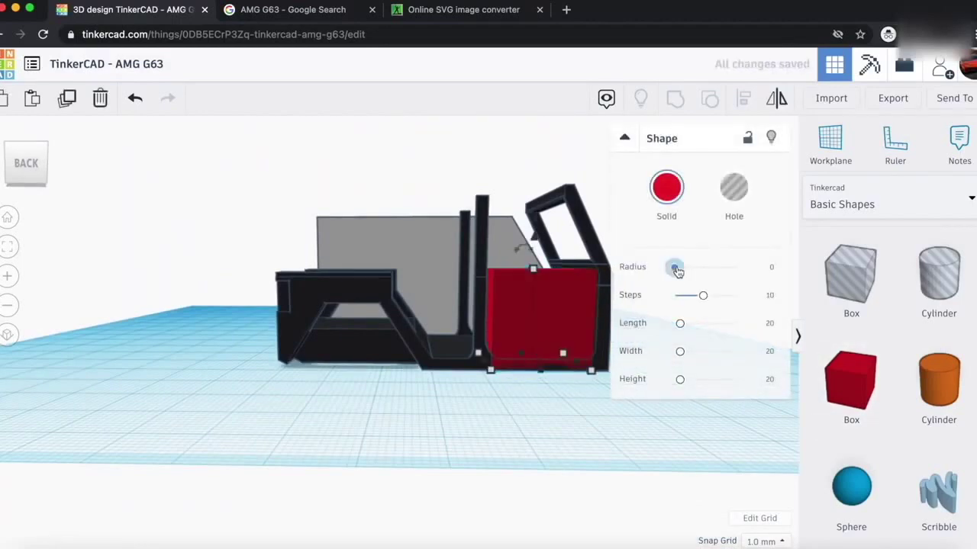
pyautogui.moveTo(683, 273); pyautogui.dragTo(684, 273)
pyautogui.click(477, 410)
# - Resize and position the rounded red box to fill the frame's front cabin opening and span the frame's full width
pyautogui.click(500, 349)
pyautogui.moveTo(480, 364); pyautogui.dragTo(475, 367)
pyautogui.moveTo(547, 323); pyautogui.dragTo(568, 305)
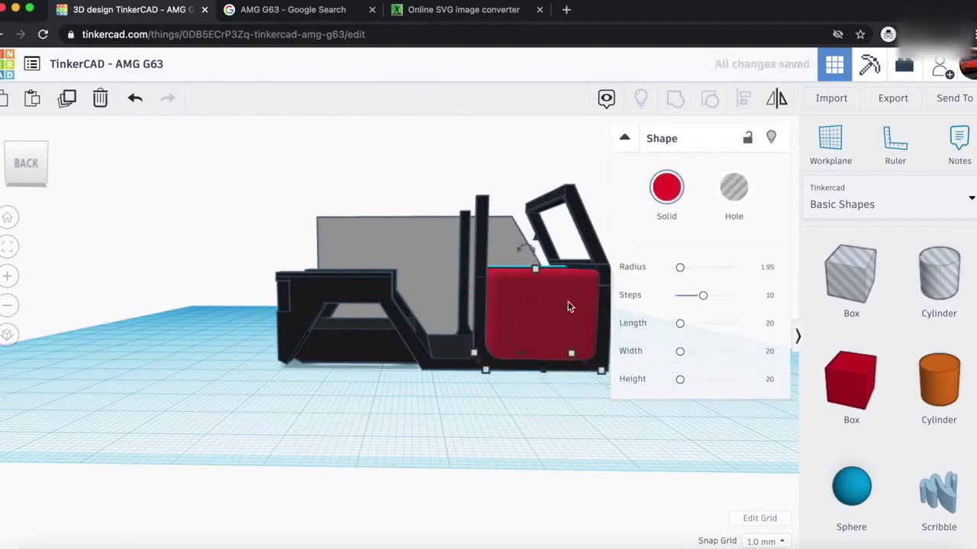
pyautogui.press('Down')
pyautogui.scroll(-5, 393, 267)
pyautogui.moveTo(32, 149); pyautogui.dragTo(3, 157)
pyautogui.moveTo(303, 400); pyautogui.dragTo(369, 401)
pyautogui.moveTo(3, 160); pyautogui.dragTo(16, 162)
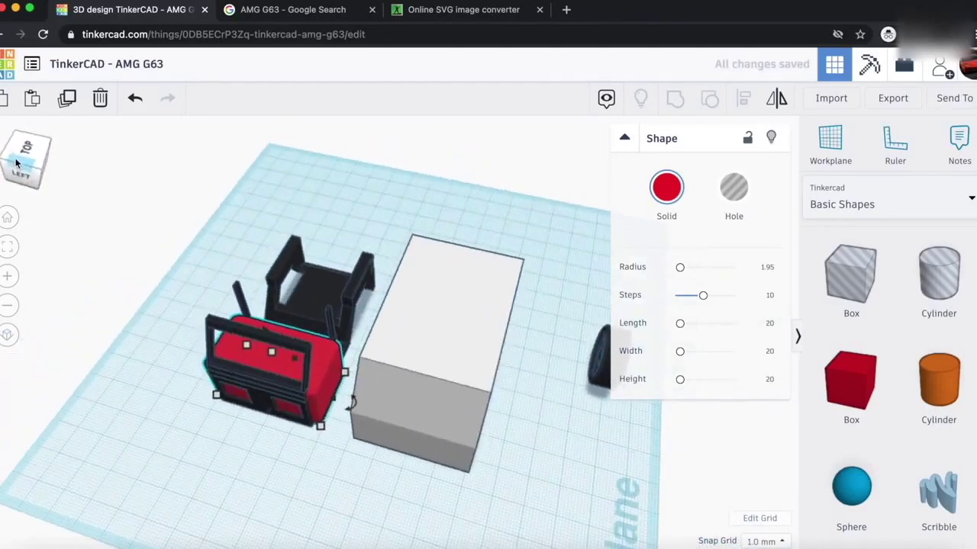
# - Turn the rounded box into a hole and move it sideways onto the lower front end of the white body
pyautogui.click(733, 188)
pyautogui.press('Right')
pyautogui.press('Right')
pyautogui.press('Right')
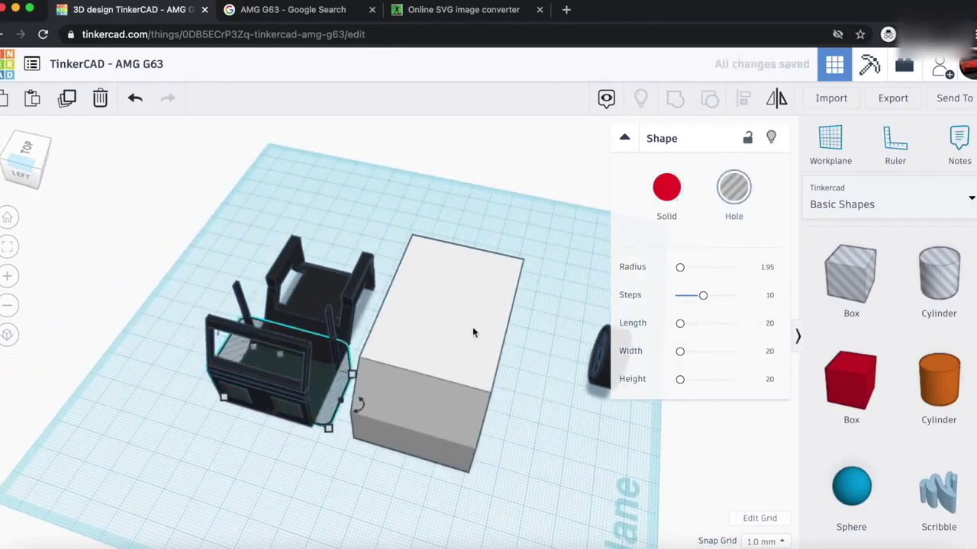
pyautogui.press('Right')
pyautogui.press('Right')
pyautogui.press('Right')
pyautogui.press('Right')
pyautogui.press('Right')
pyautogui.press('Right')
pyautogui.press('Right')
pyautogui.press('Right')
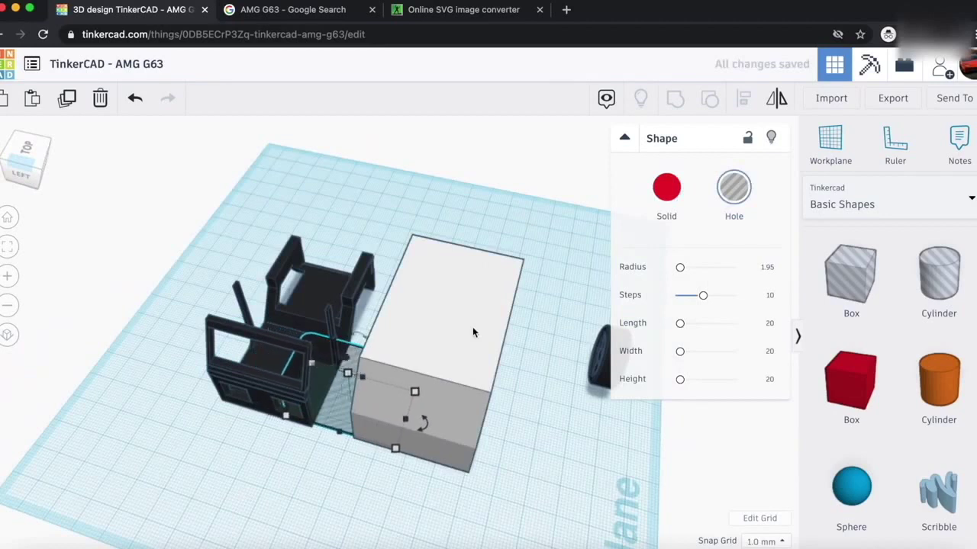
pyautogui.press('Right')
pyautogui.press('Right')
pyautogui.press('Right')
pyautogui.press('Right')
pyautogui.press('Right')
pyautogui.press('Right')
pyautogui.press('Right')
pyautogui.press('Right')
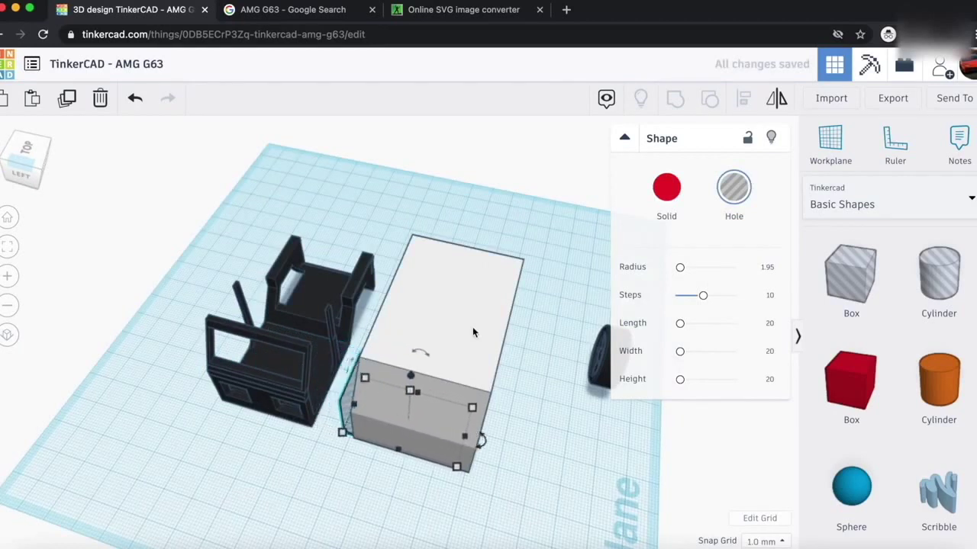
pyautogui.press('Right')
pyautogui.press('Right')
pyautogui.press('Right')
pyautogui.press('Right')
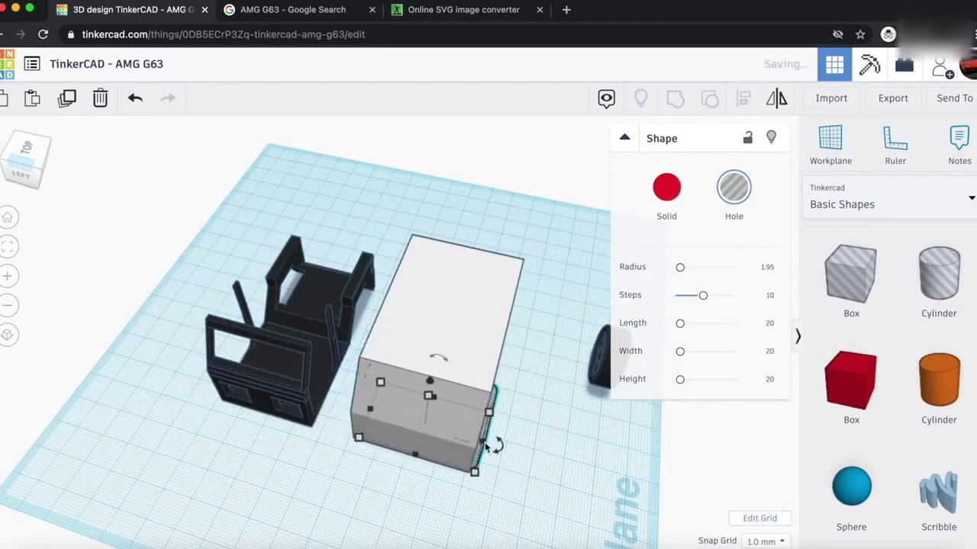
# - Widen the rounded hole box and shift it sideways so it sticks out on both sides of the white body
pyautogui.moveTo(492, 446); pyautogui.dragTo(510, 451)
pyautogui.press('Left')
pyautogui.press('Left')
pyautogui.press('Left')
pyautogui.press('Left')
pyautogui.press('Left')
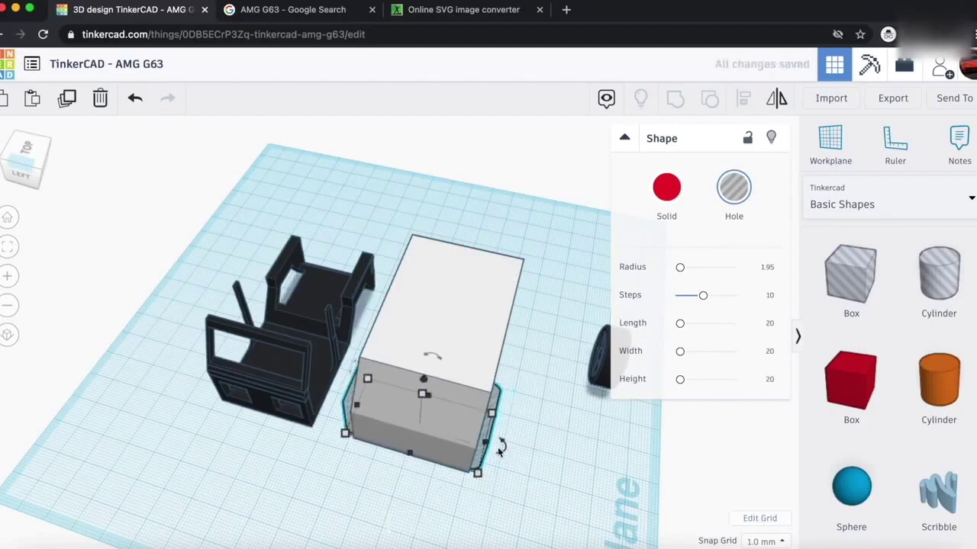
# - Try grouping the white body with the rounded hole box, inspect the cut from the side, and undo it
pyautogui.moveTo(445, 472); pyautogui.dragTo(455, 473)
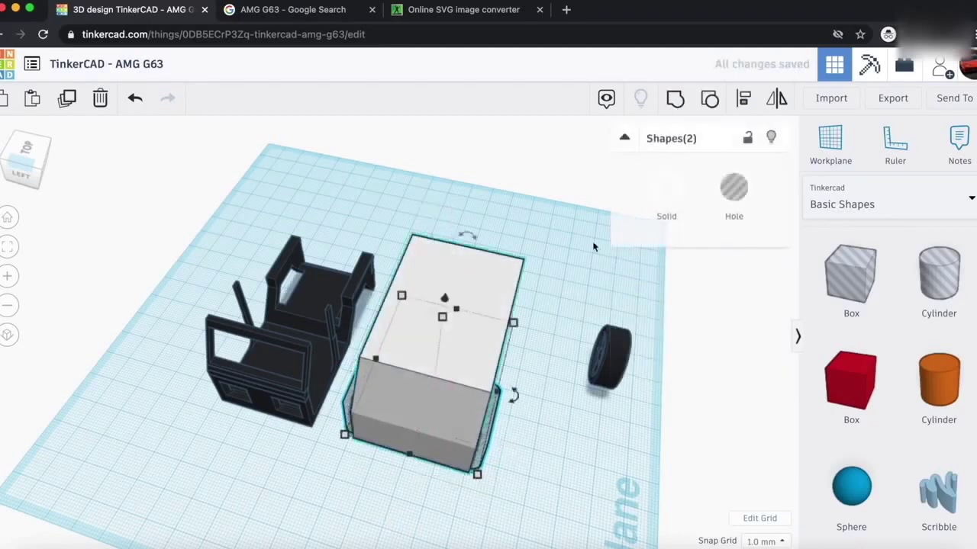
pyautogui.click(675, 99)
pyautogui.click(118, 214)
pyautogui.moveTo(31, 163)
pyautogui.mouseDown()
pyautogui.moveTo(15, 160)
pyautogui.moveTo(17, 145)
pyautogui.moveTo(13, 158)
pyautogui.mouseUp()
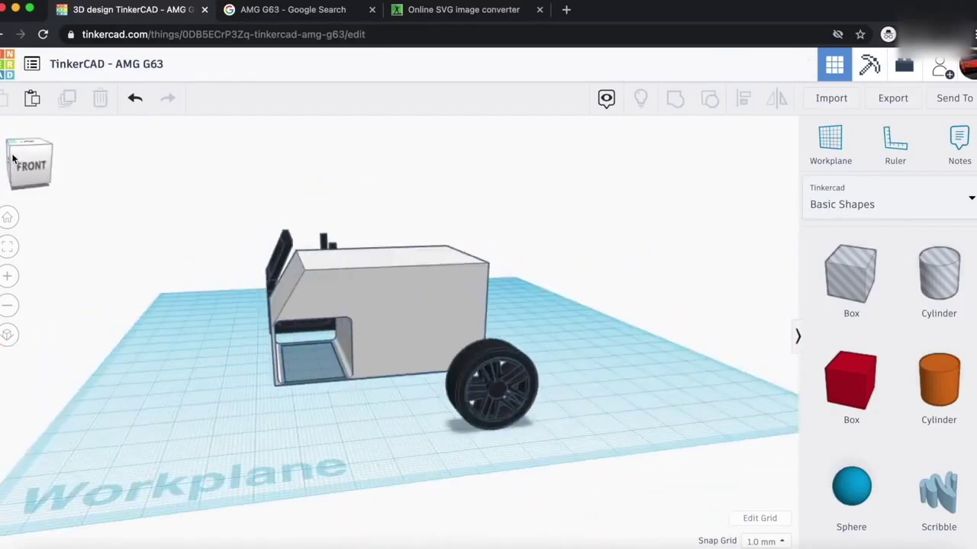
pyautogui.hotkey('ctrl', 'z')
# - Move the rounded hole box slightly toward the rear of the white body and group both to cut the side opening
pyautogui.click(327, 362)
pyautogui.press('Right')
pyautogui.press('Right')
pyautogui.press('Right')
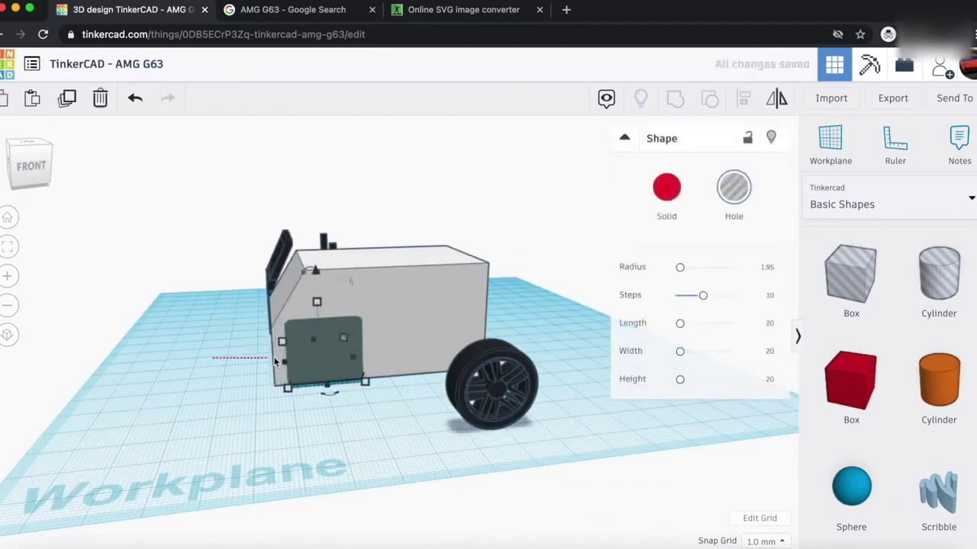
pyautogui.moveTo(265, 359); pyautogui.dragTo(303, 379)
pyautogui.click(672, 103)
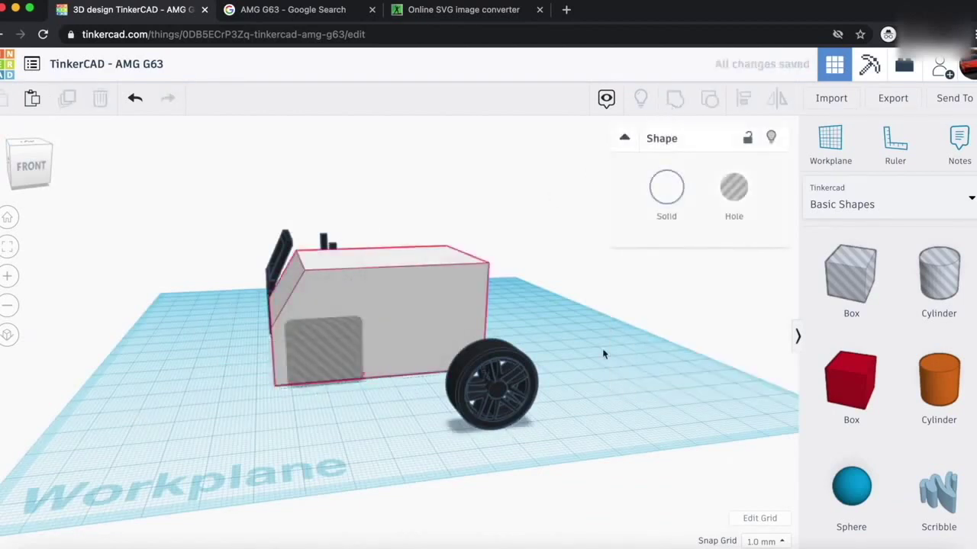
# - Add a box at the front door opening of the black frame and raise it to window height
pyautogui.click(99, 214)
pyautogui.moveTo(23, 158); pyautogui.dragTo(84, 166)
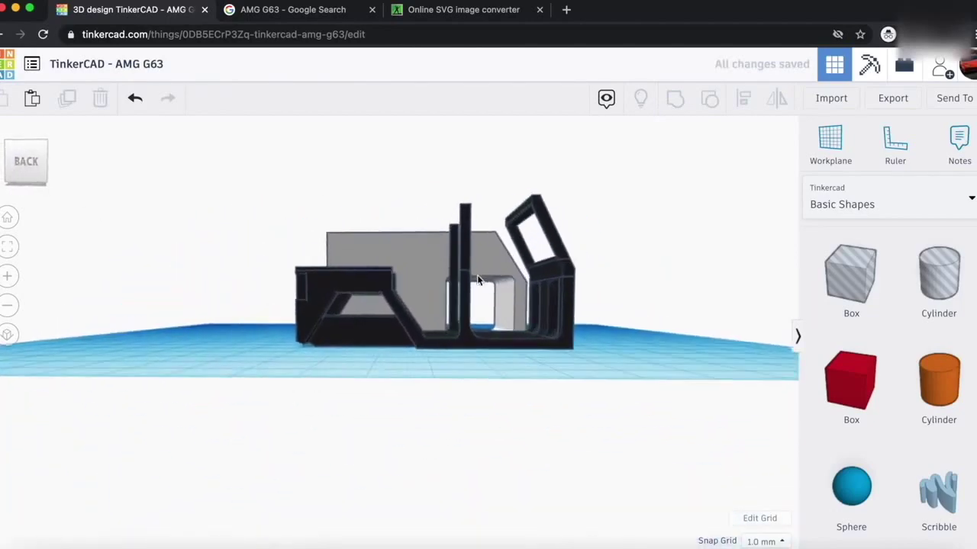
pyautogui.click(34, 162)
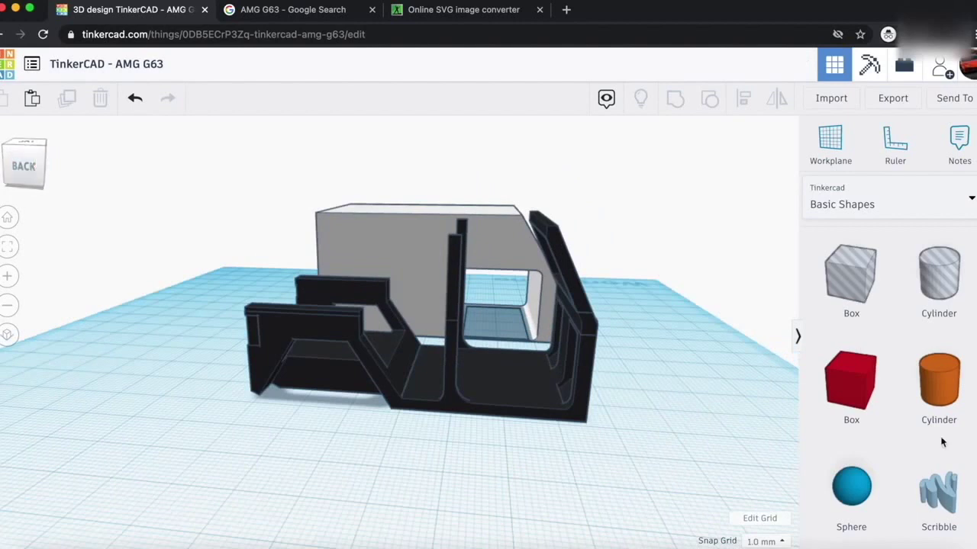
pyautogui.moveTo(863, 388); pyautogui.dragTo(513, 400)
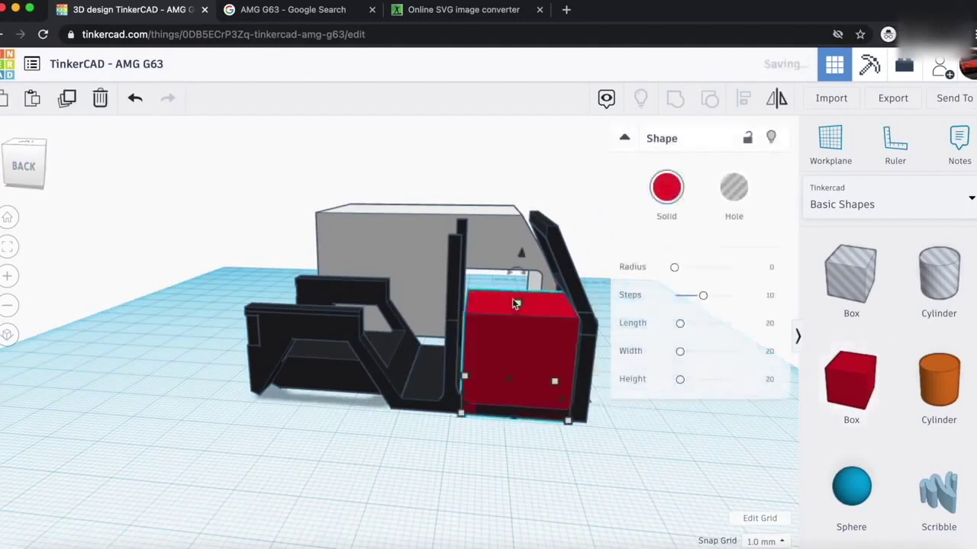
pyautogui.moveTo(519, 256); pyautogui.dragTo(524, 166)
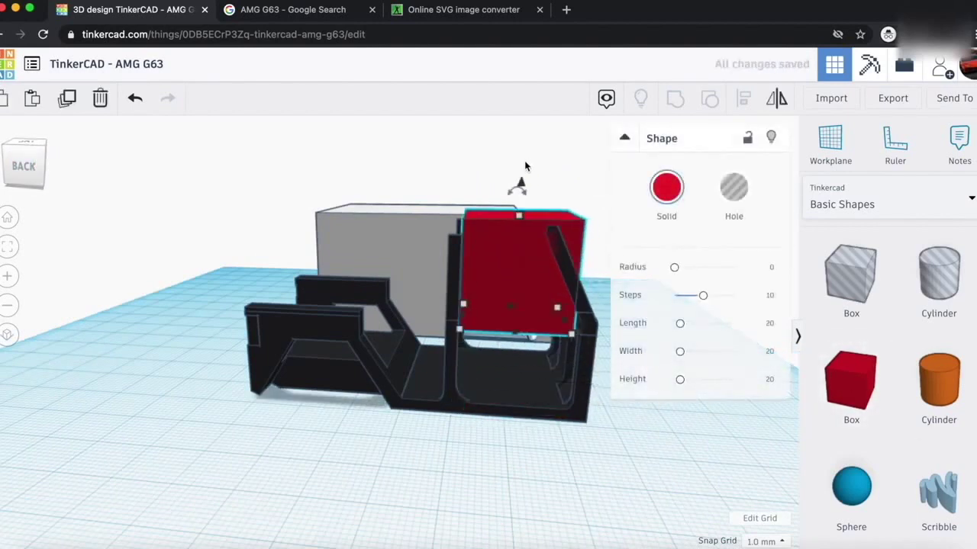
# - Stretch the raised red box across the black frame so it fills the front window area, and lower it slightly
pyautogui.moveTo(566, 333); pyautogui.dragTo(594, 333)
pyautogui.click(32, 161)
pyautogui.moveTo(281, 358); pyautogui.dragTo(351, 367)
pyautogui.click(35, 155)
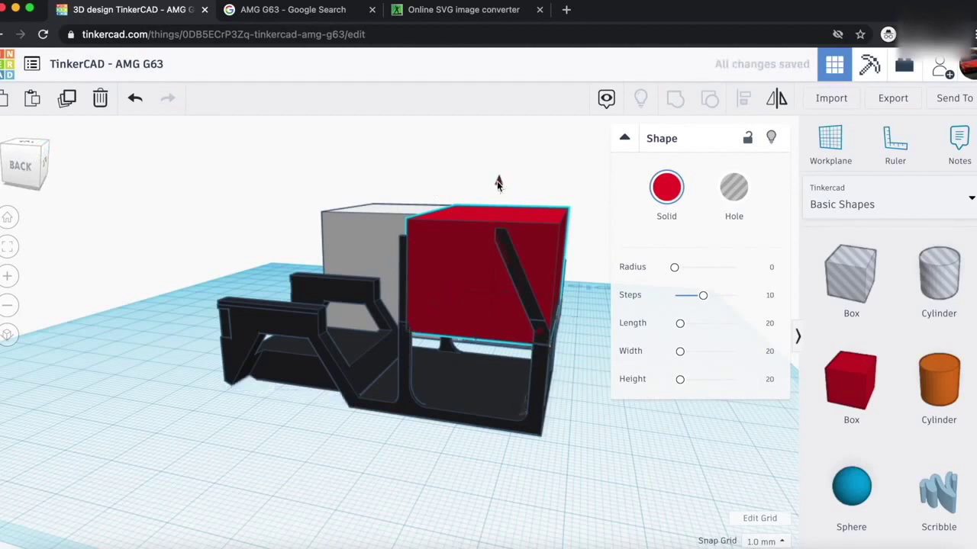
pyautogui.moveTo(497, 181); pyautogui.dragTo(497, 184)
pyautogui.click(393, 458)
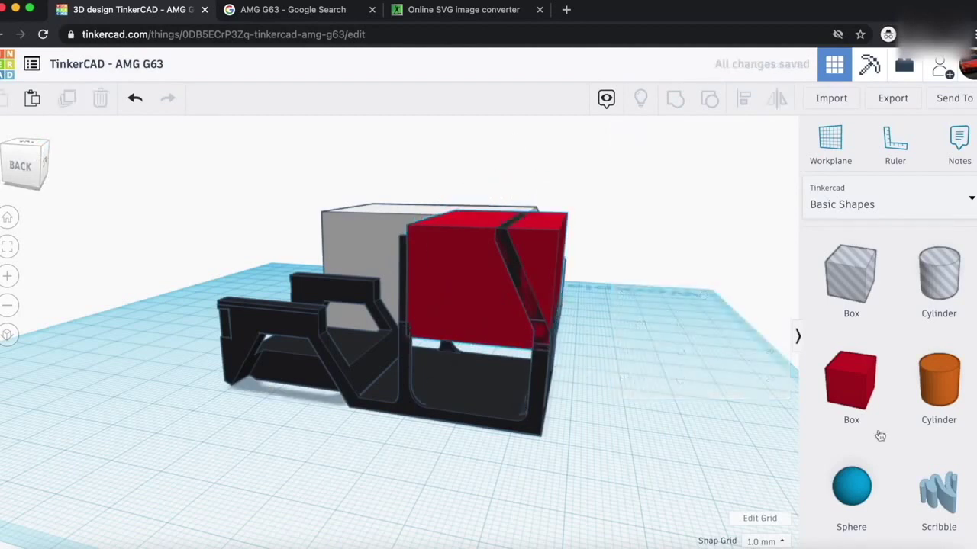
pyautogui.scroll(-5, 880, 436)
pyautogui.moveTo(849, 351); pyautogui.dragTo(617, 488)
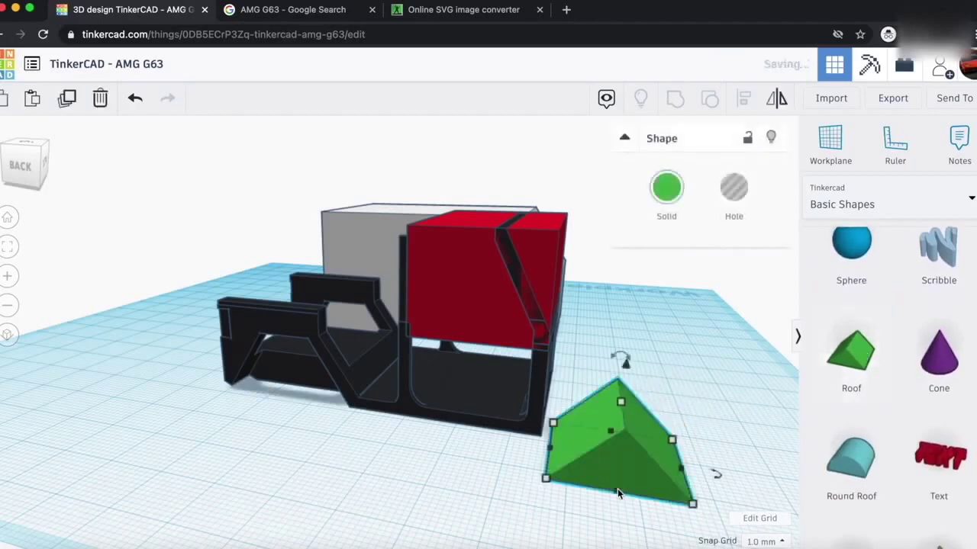
pyautogui.moveTo(620, 358); pyautogui.dragTo(525, 458)
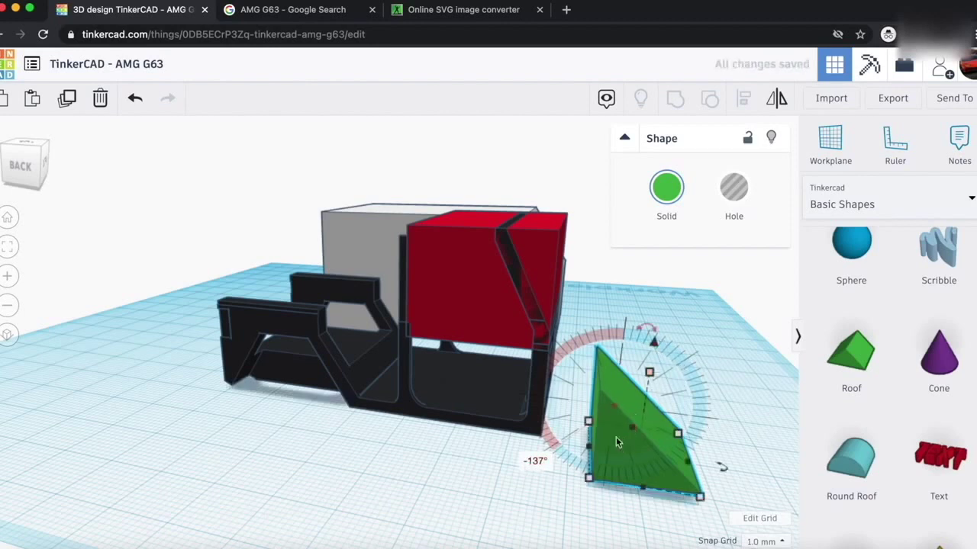
pyautogui.moveTo(646, 330); pyautogui.dragTo(619, 381)
pyautogui.moveTo(647, 422); pyautogui.dragTo(647, 422)
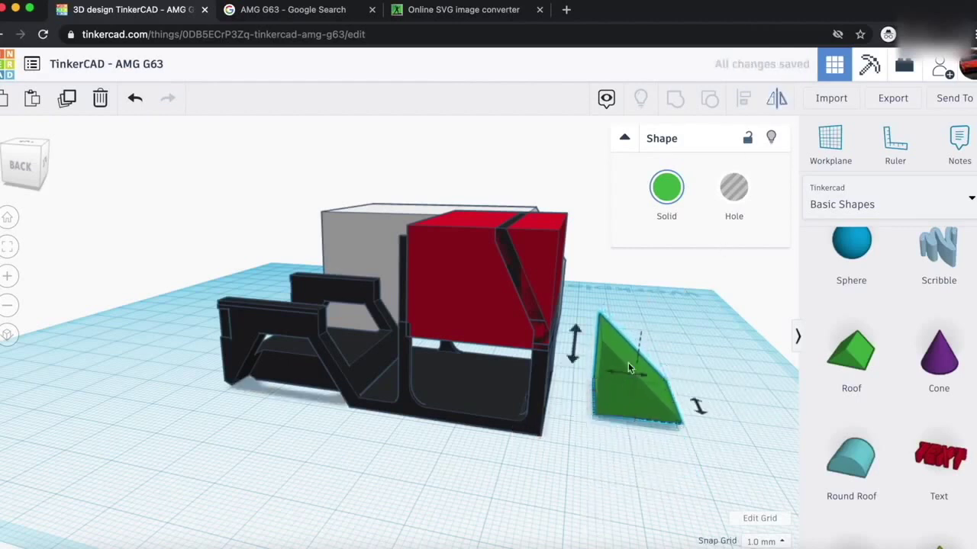
pyautogui.press('super+z')
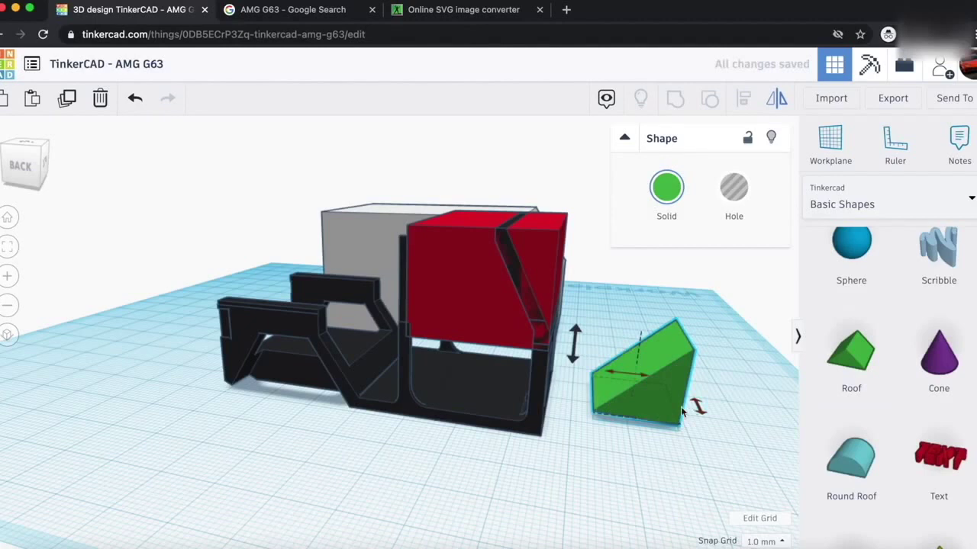
pyautogui.press('Delete')
# - Add another box, turn it into a hole, and raise and tilt it to match the slanted windshield frame
pyautogui.scroll(5, 851, 351)
pyautogui.moveTo(851, 381); pyautogui.dragTo(434, 443)
pyautogui.click(733, 187)
pyautogui.moveTo(476, 338); pyautogui.dragTo(440, 170)
pyautogui.moveTo(485, 281); pyautogui.dragTo(627, 282)
pyautogui.moveTo(631, 285); pyautogui.dragTo(630, 285)
# - Fit the tilted hole box along the windshield slope and group it with the red box to cut a slanted front
pyautogui.moveTo(17, 167); pyautogui.dragTo(90, 275)
pyautogui.moveTo(199, 436); pyautogui.dragTo(288, 424)
pyautogui.moveTo(7, 145); pyautogui.dragTo(313, 292)
pyautogui.keyDown('shift'); pyautogui.click(409, 329); pyautogui.keyUp('shift')
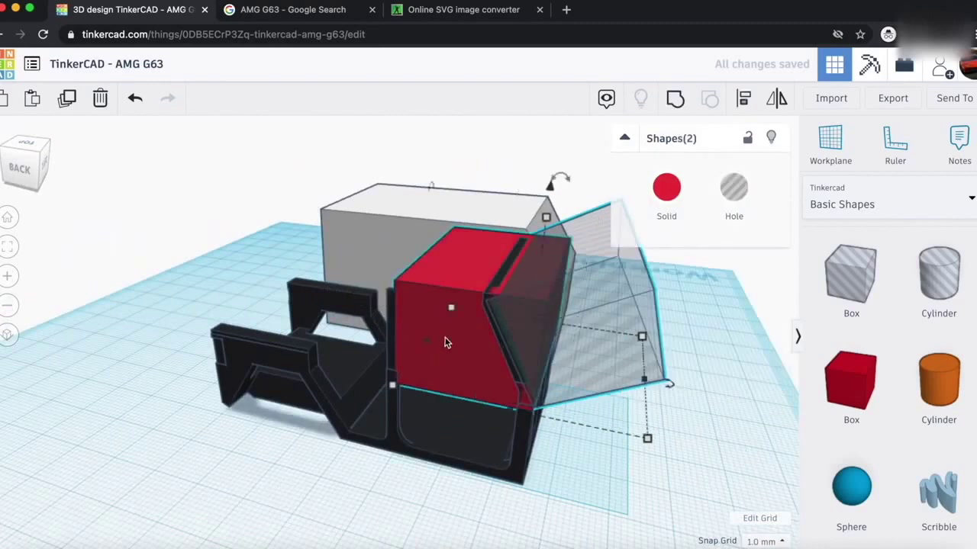
pyautogui.click(676, 98)
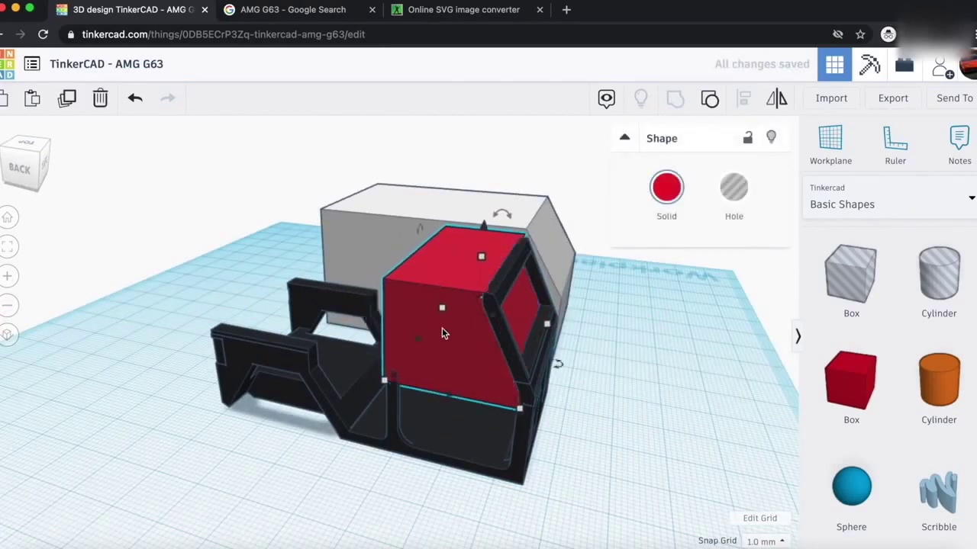
# - Move the slanted red block sideways from the black frame onto the front cabin area of the white body
pyautogui.press('Up')
pyautogui.press('Up')
pyautogui.press('Up')
pyautogui.press('Up')
pyautogui.press('Up')
pyautogui.press('Up')
pyautogui.press('Up')
pyautogui.press('Up')
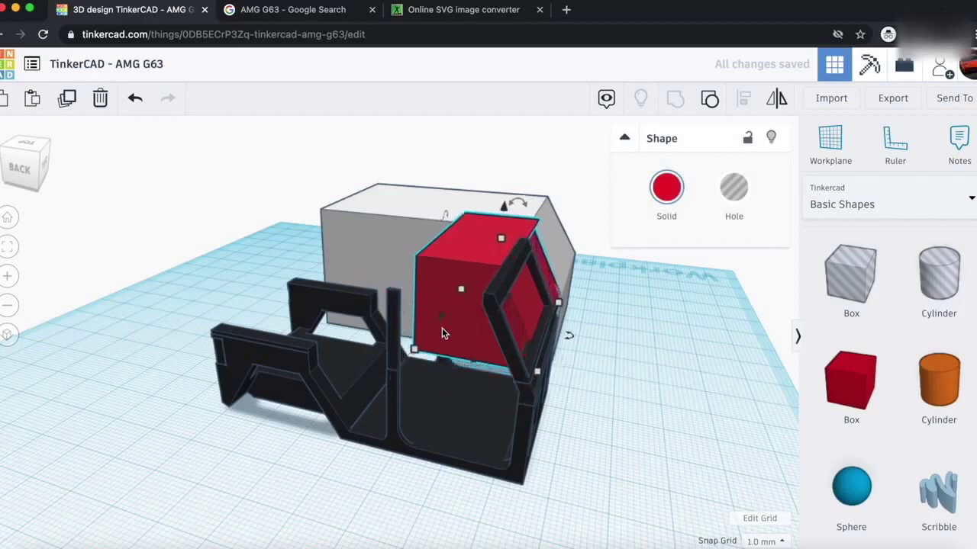
pyautogui.press('Up')
pyautogui.press('Up')
pyautogui.press('Up')
pyautogui.press('Up')
pyautogui.press('Up')
pyautogui.press('Up')
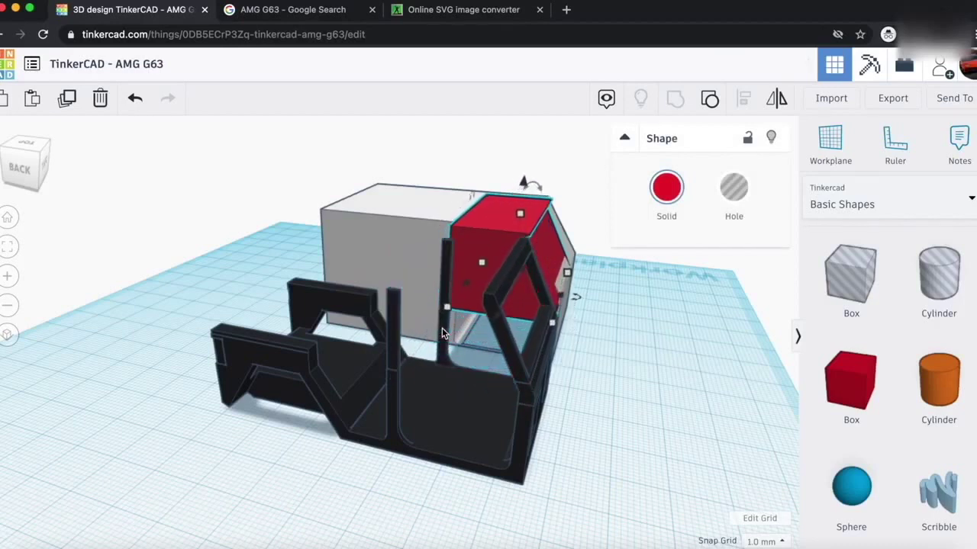
pyautogui.press('Up')
pyautogui.press('Up')
pyautogui.press('Up')
pyautogui.press('Up')
pyautogui.press('Up')
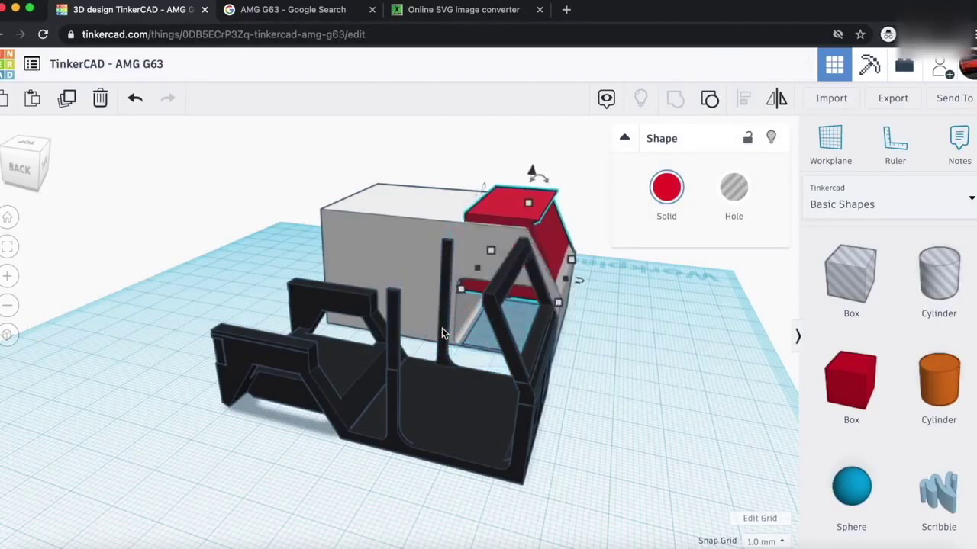
pyautogui.press('Down')
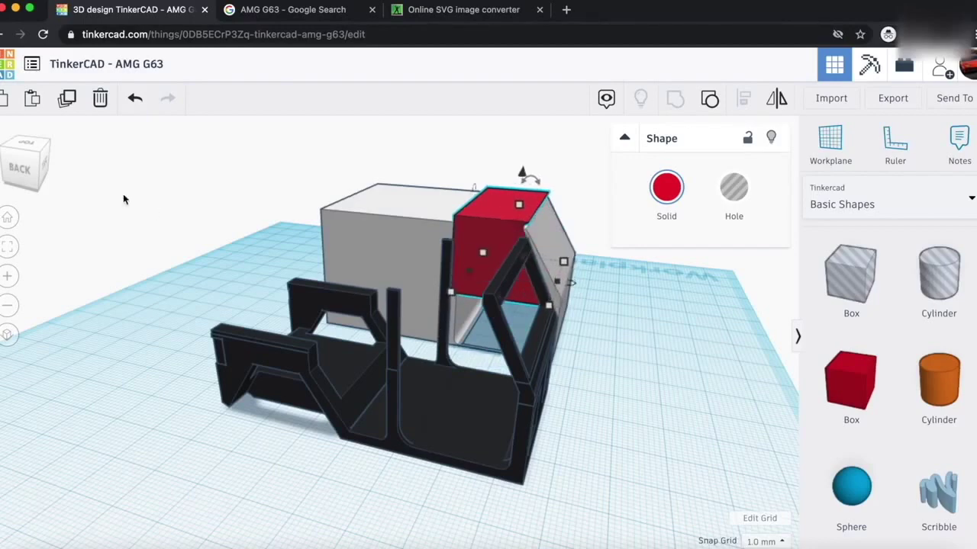
# - Widen the red window block to 44 mm so it sticks out of the white body's side
pyautogui.click(33, 172)
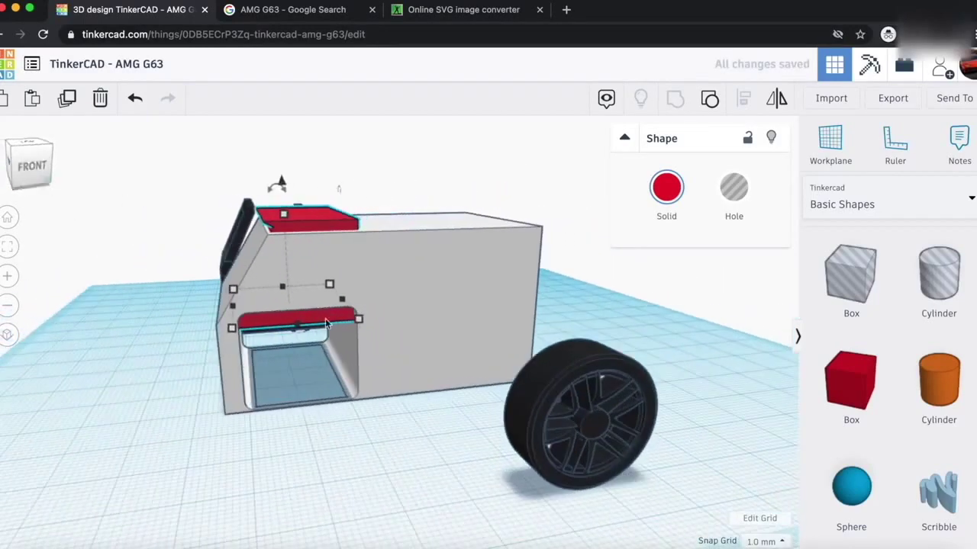
pyautogui.moveTo(300, 326); pyautogui.dragTo(298, 337)
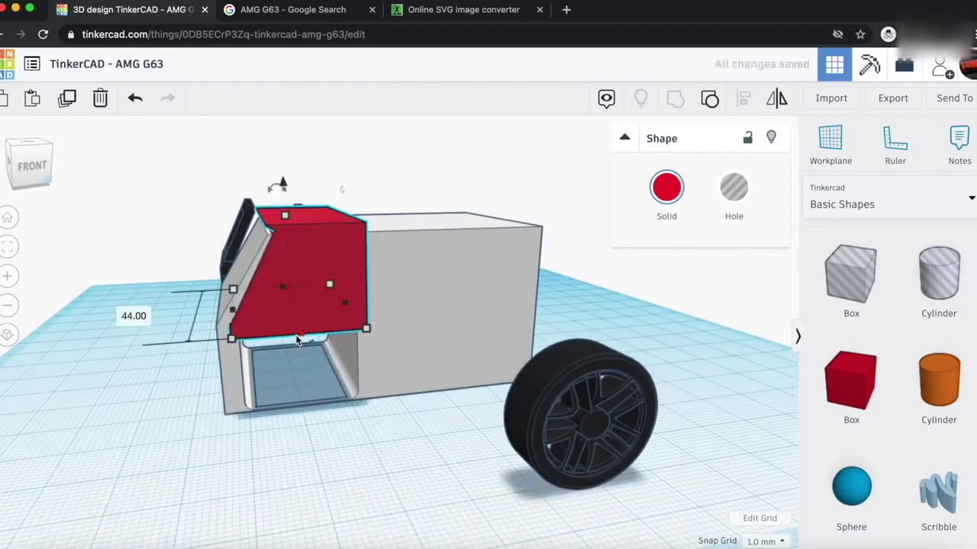
pyautogui.moveTo(260, 330); pyautogui.dragTo(267, 329)
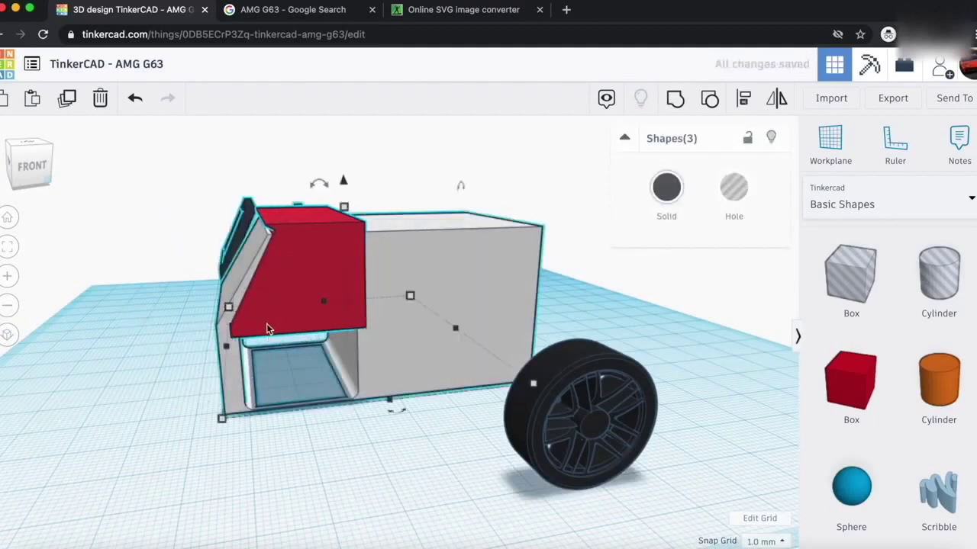
pyautogui.click(87, 194)
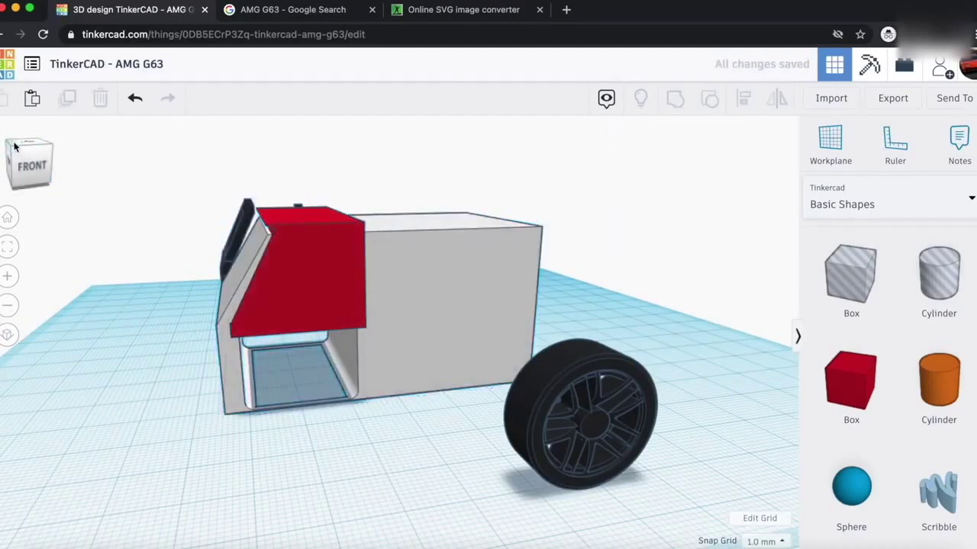
# - Try grouping the solid red window block with the white body, and ungroup them
pyautogui.moveTo(14, 147); pyautogui.dragTo(134, 197)
pyautogui.click(486, 308)
pyautogui.keyDown('shift'); pyautogui.click(442, 396); pyautogui.keyUp('shift')
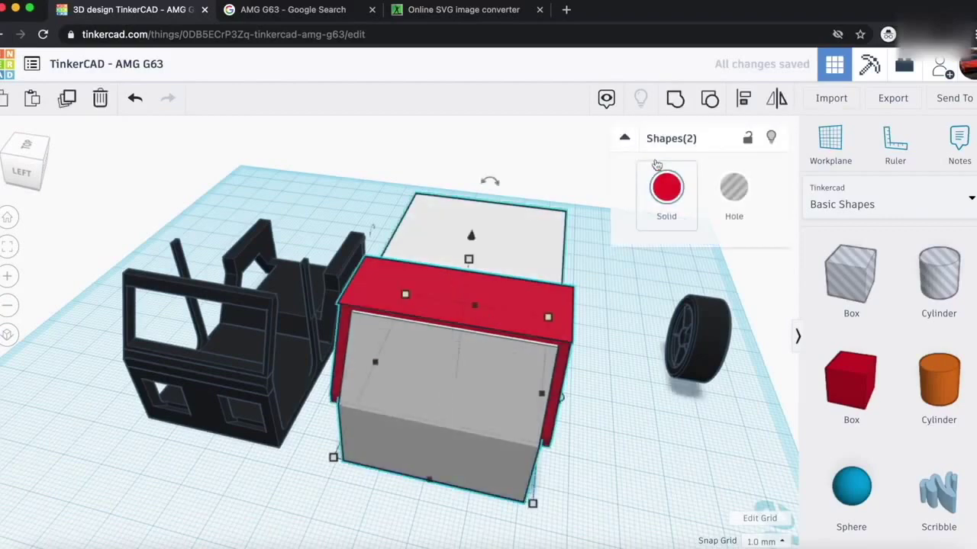
pyautogui.click(671, 103)
pyautogui.click(659, 444)
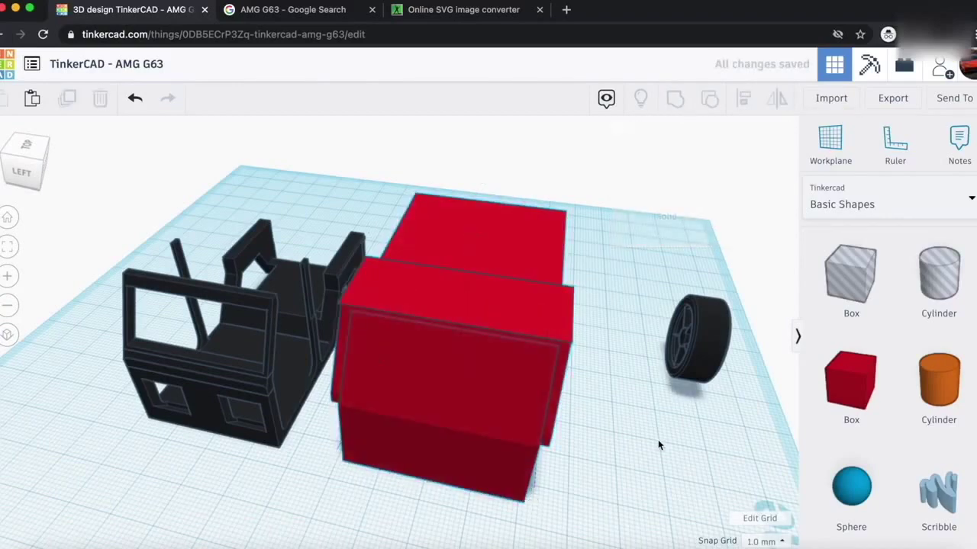
pyautogui.click(27, 157)
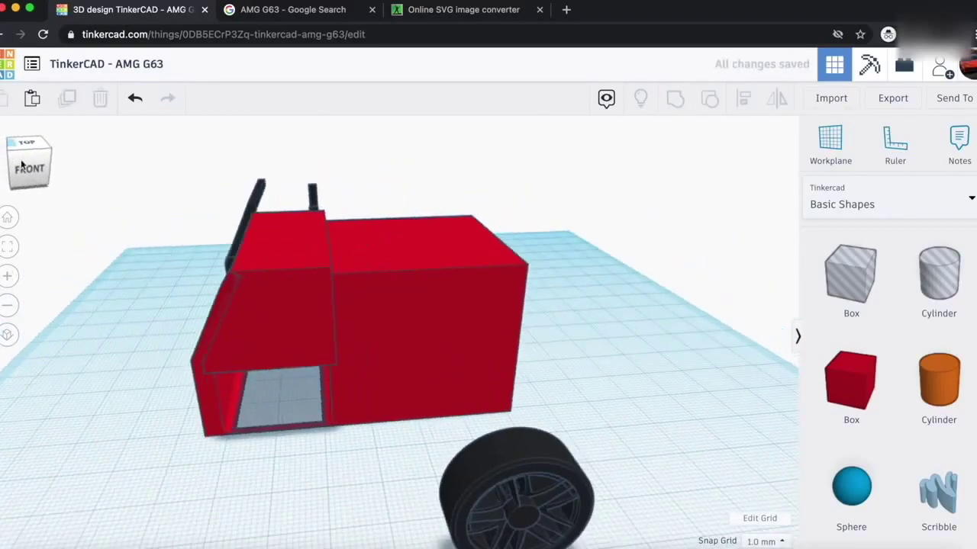
pyautogui.click(280, 336)
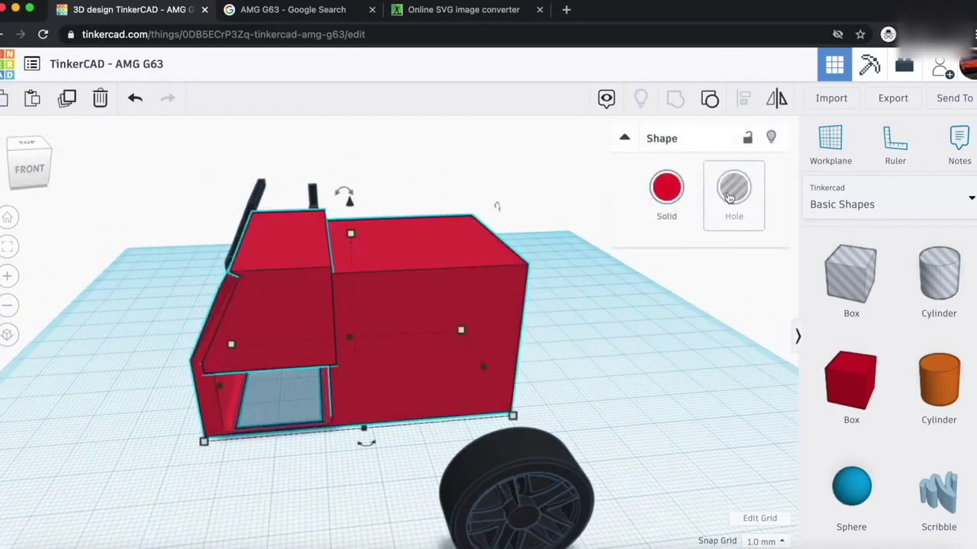
pyautogui.click(708, 102)
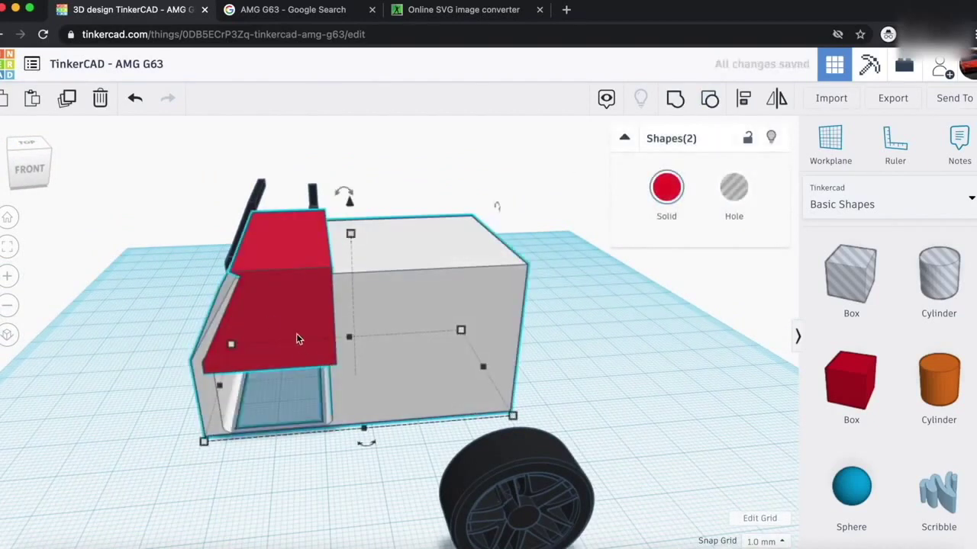
pyautogui.click(113, 426)
# - Turn the red window block into a hole and group it with the white body to cut out the front window area
pyautogui.click(297, 302)
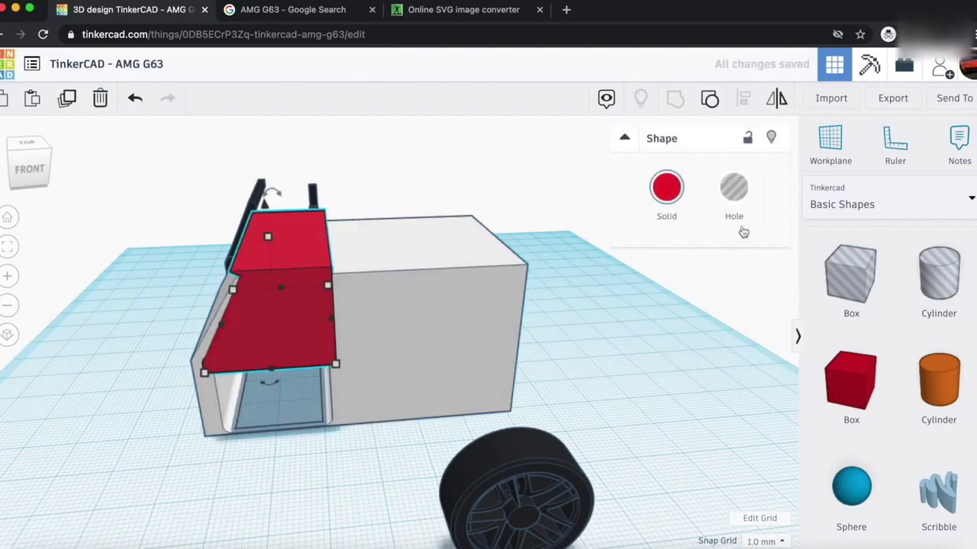
pyautogui.click(734, 223)
pyautogui.moveTo(244, 358); pyautogui.dragTo(246, 357)
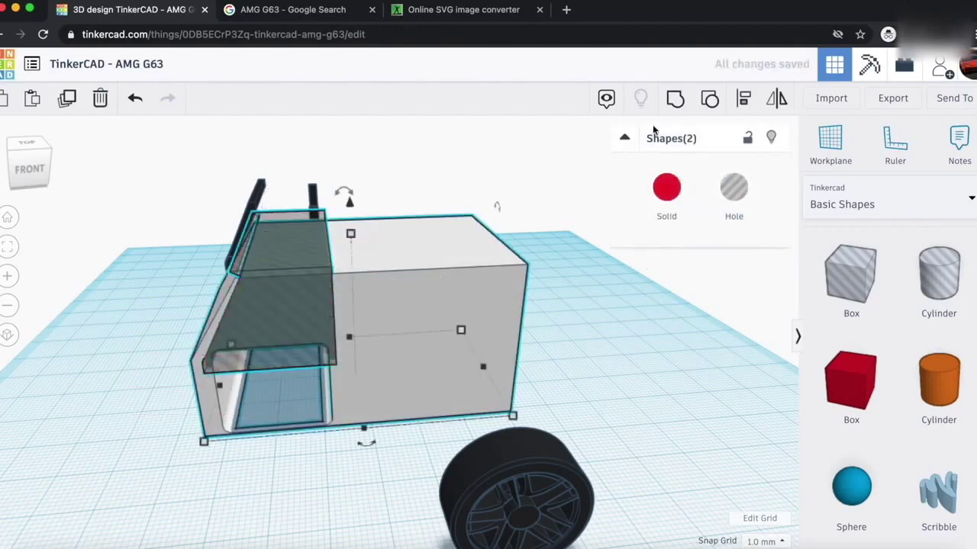
pyautogui.click(674, 102)
pyautogui.click(608, 359)
# - Add a new box behind the front door opening of the black frame and round its edges with a 1.95 radius
pyautogui.moveTo(22, 162); pyautogui.dragTo(82, 169)
pyautogui.click(25, 161)
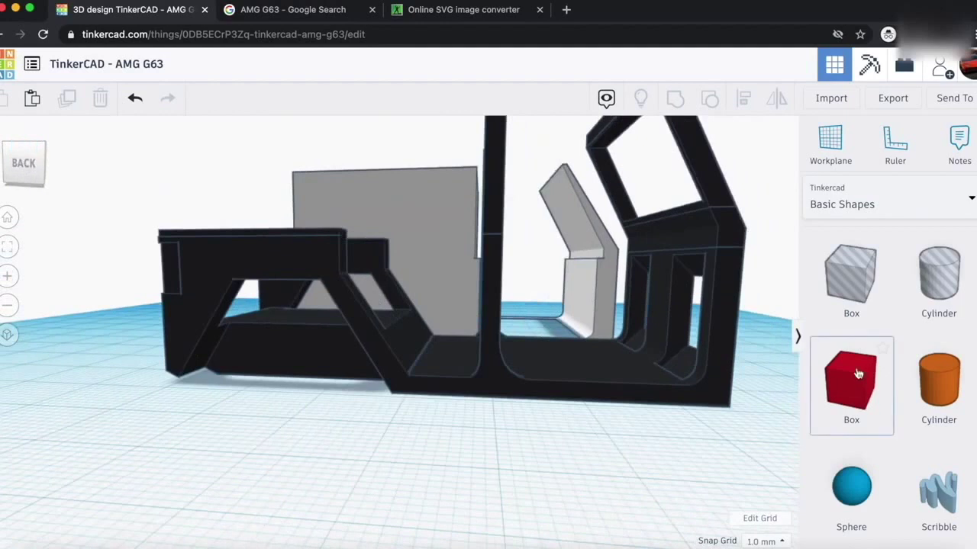
pyautogui.moveTo(857, 373); pyautogui.dragTo(410, 381)
pyautogui.moveTo(674, 270); pyautogui.dragTo(680, 272)
pyautogui.scroll(-5, 401, 272)
# - Stretch the rounded red box across the black frame's width and fit it to the rear door opening
pyautogui.moveTo(23, 150); pyautogui.dragTo(52, 174)
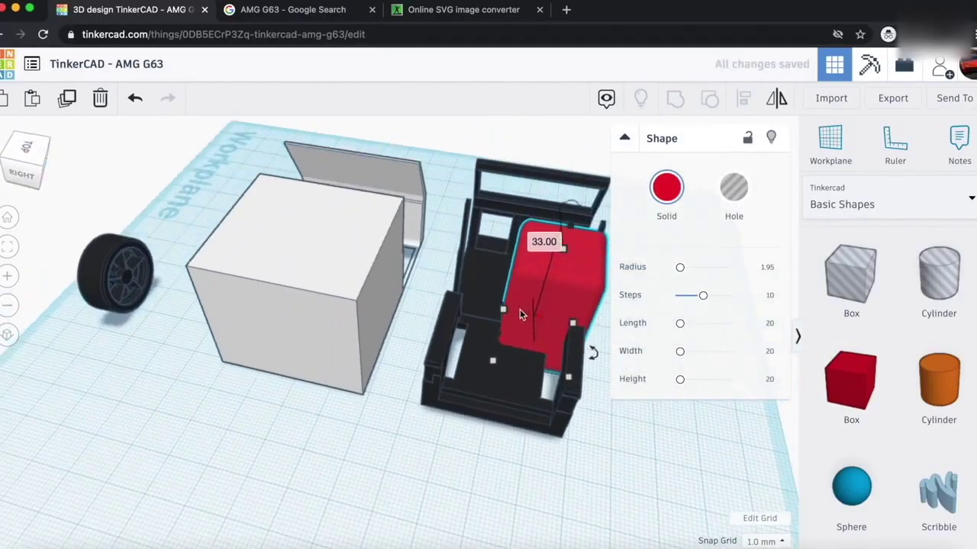
pyautogui.moveTo(503, 309); pyautogui.dragTo(444, 329)
pyautogui.moveTo(30, 156); pyautogui.dragTo(6, 153)
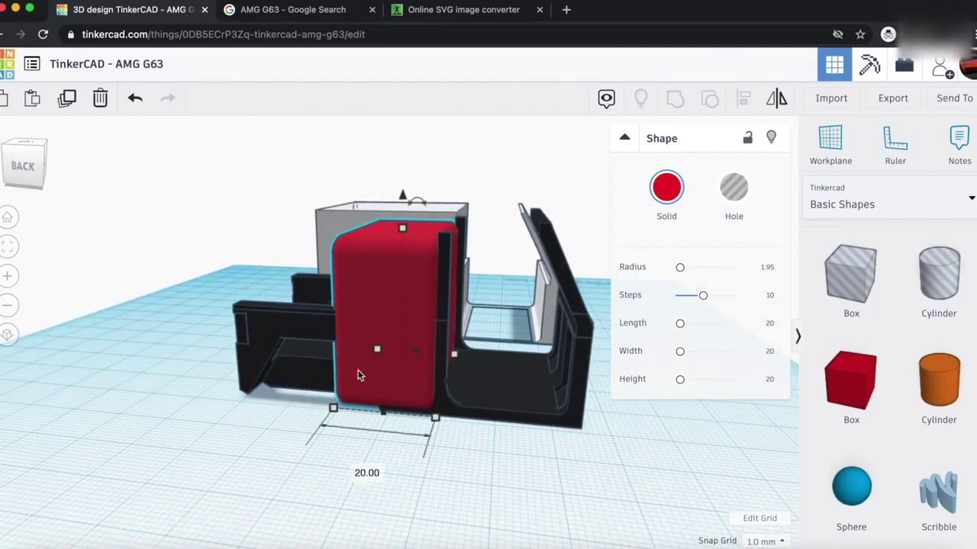
pyautogui.click(17, 156)
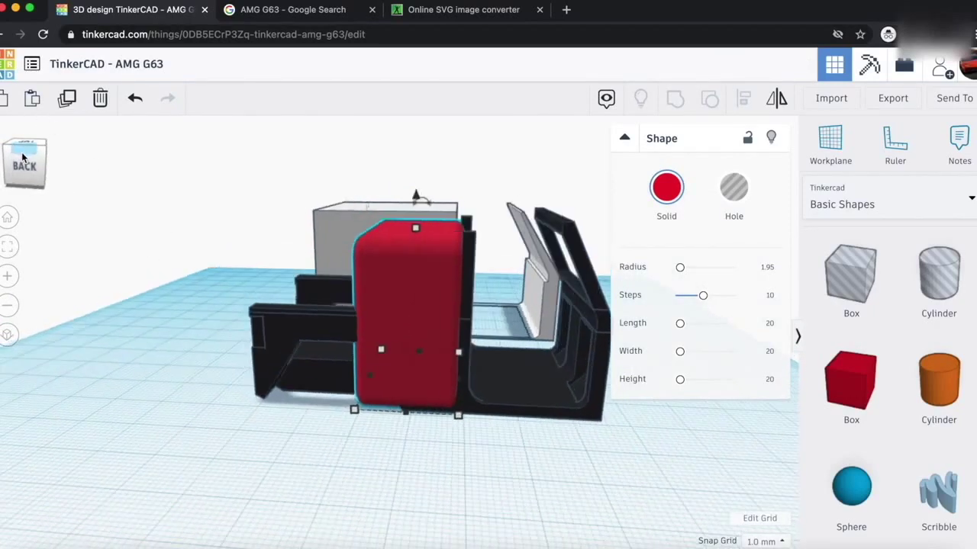
pyautogui.moveTo(366, 381); pyautogui.dragTo(370, 361)
# - Place a hole box at the rear wheel arch of the black frame, tilt it to the frame's slope and lower it 11 mm
pyautogui.scroll(5, 367, 355)
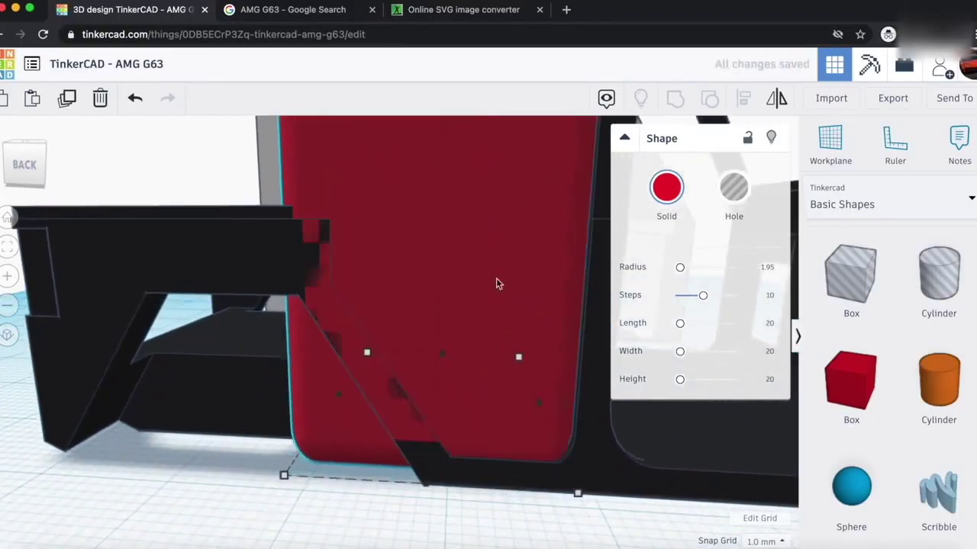
pyautogui.click(9, 183)
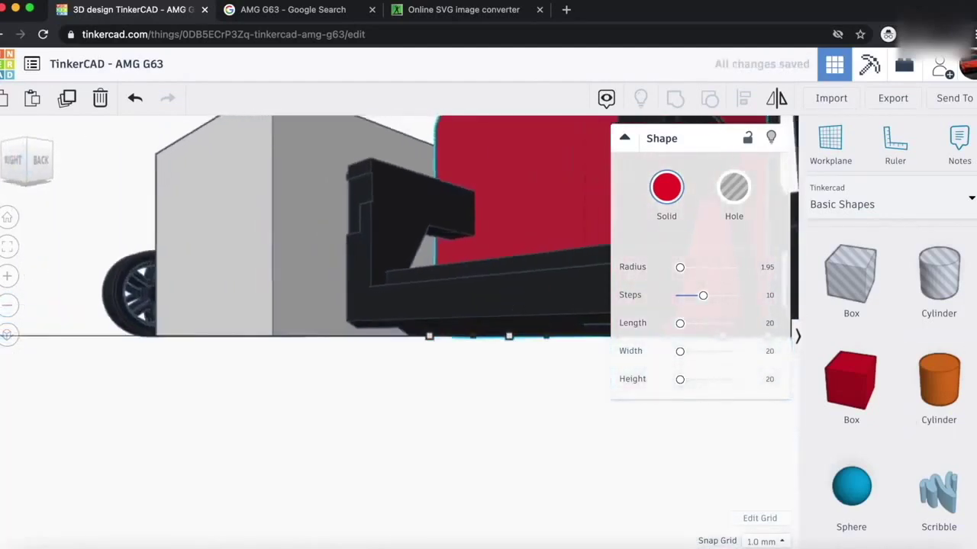
pyautogui.click(41, 163)
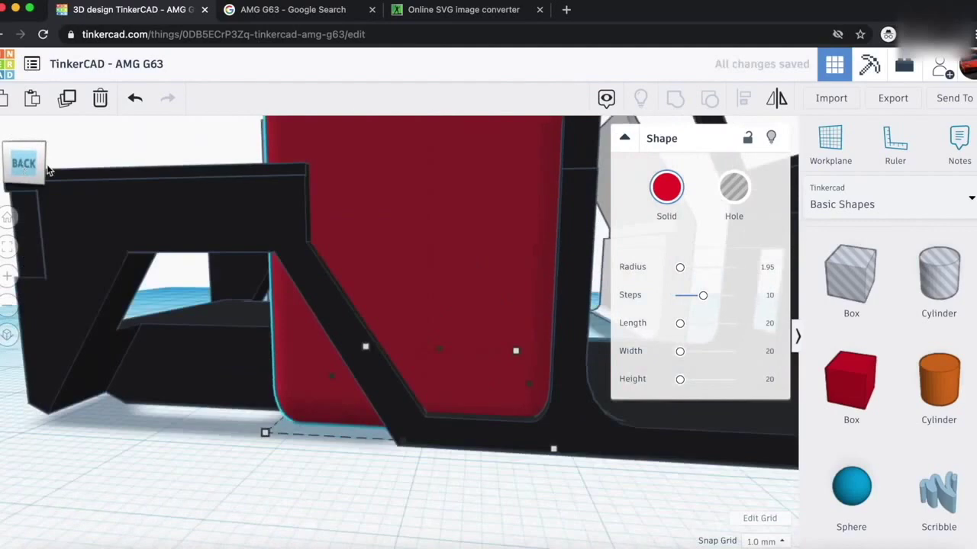
pyautogui.moveTo(849, 292); pyautogui.dragTo(263, 400)
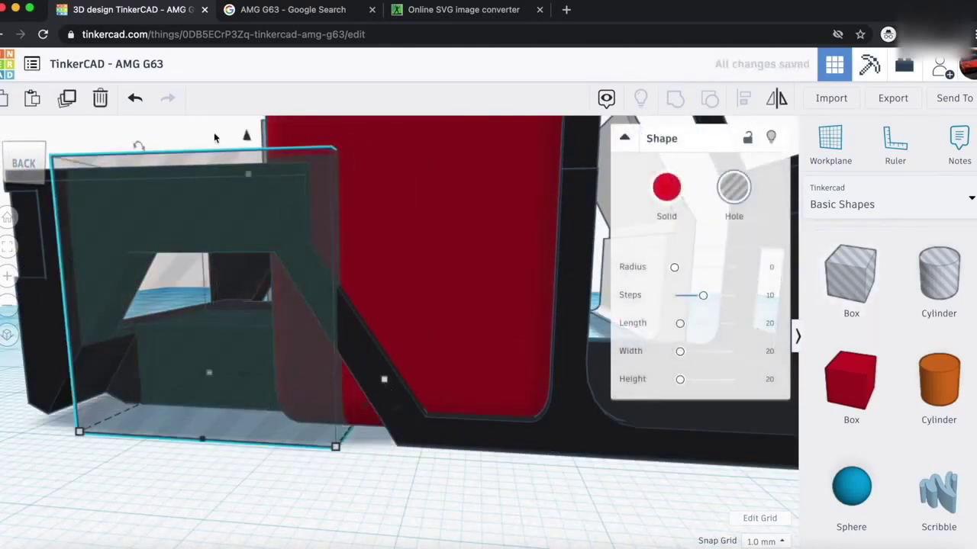
pyautogui.scroll(-4, 243, 173)
pyautogui.moveTo(315, 204); pyautogui.dragTo(293, 214)
pyautogui.press('super+z')
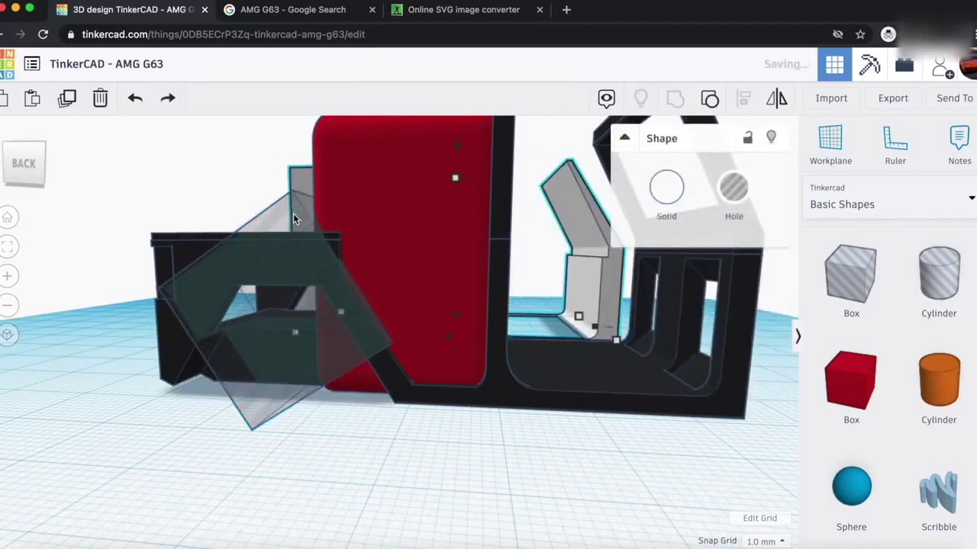
pyautogui.click(236, 354)
pyautogui.moveTo(293, 142); pyautogui.dragTo(297, 195)
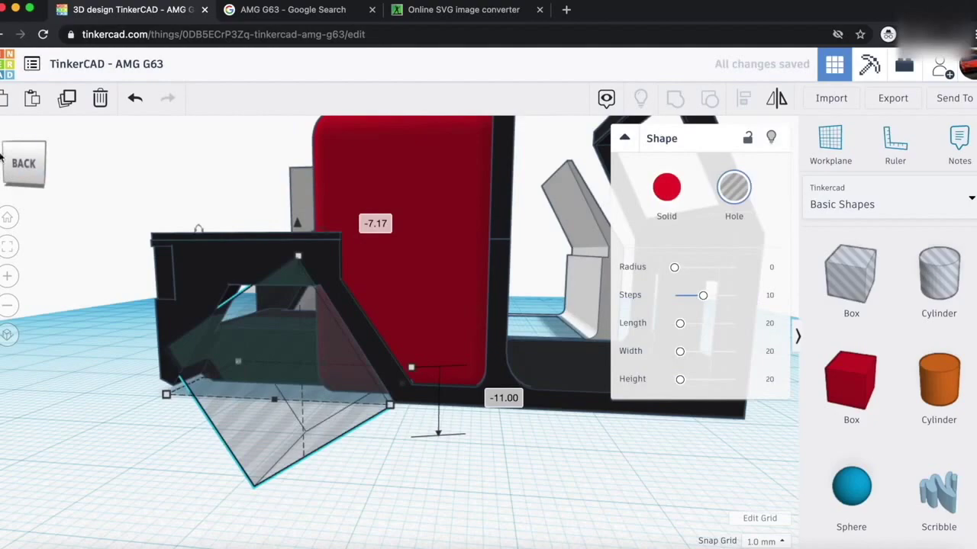
# - Stretch the tilted hole box across the frame's width and group it with the red door block to cut off its lower corner
pyautogui.moveTo(19, 155); pyautogui.dragTo(23, 157)
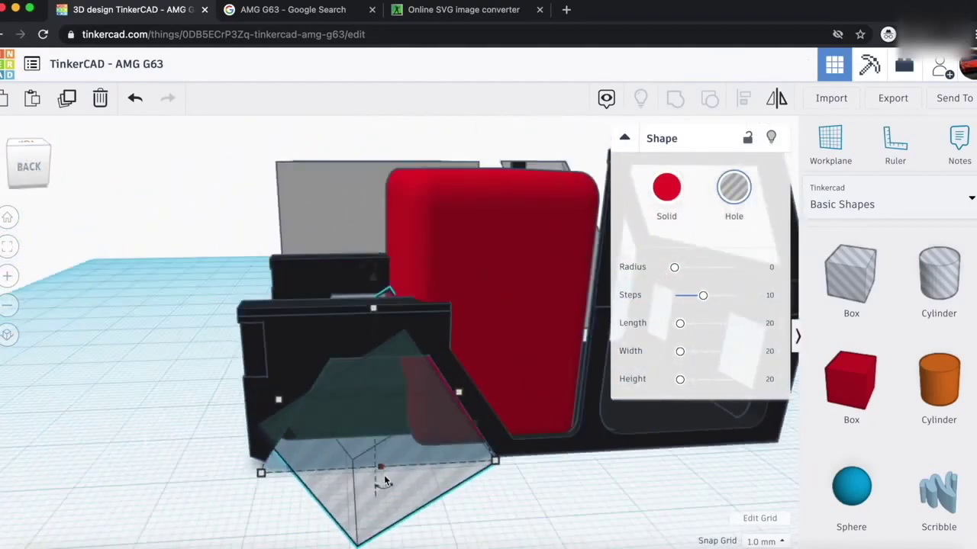
pyautogui.click(48, 169)
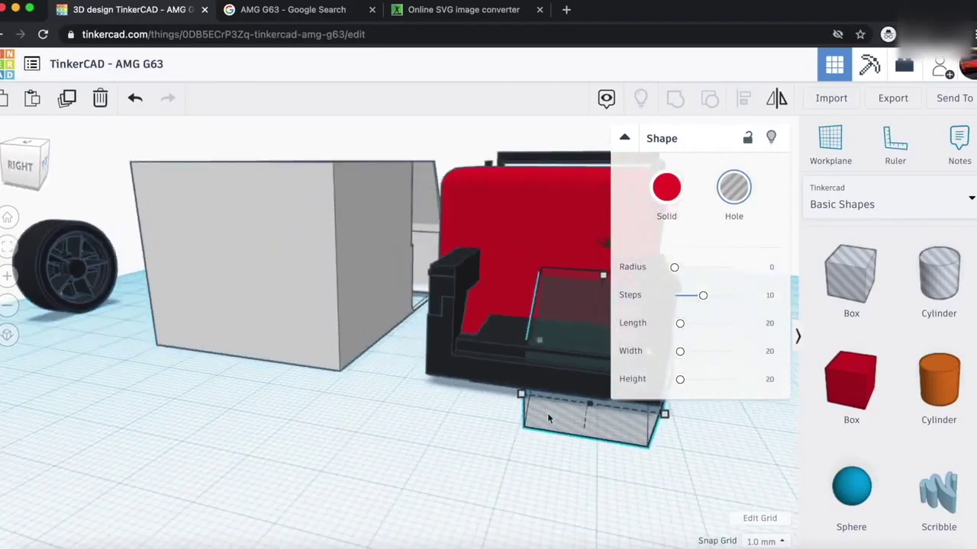
pyautogui.moveTo(521, 396); pyautogui.dragTo(398, 379)
pyautogui.moveTo(32, 178); pyautogui.dragTo(15, 170)
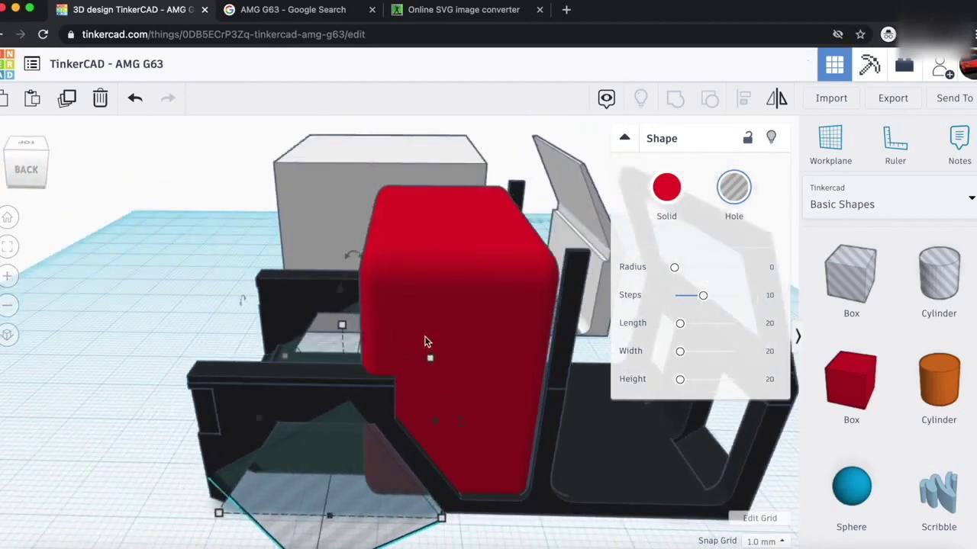
pyautogui.press('super+a')
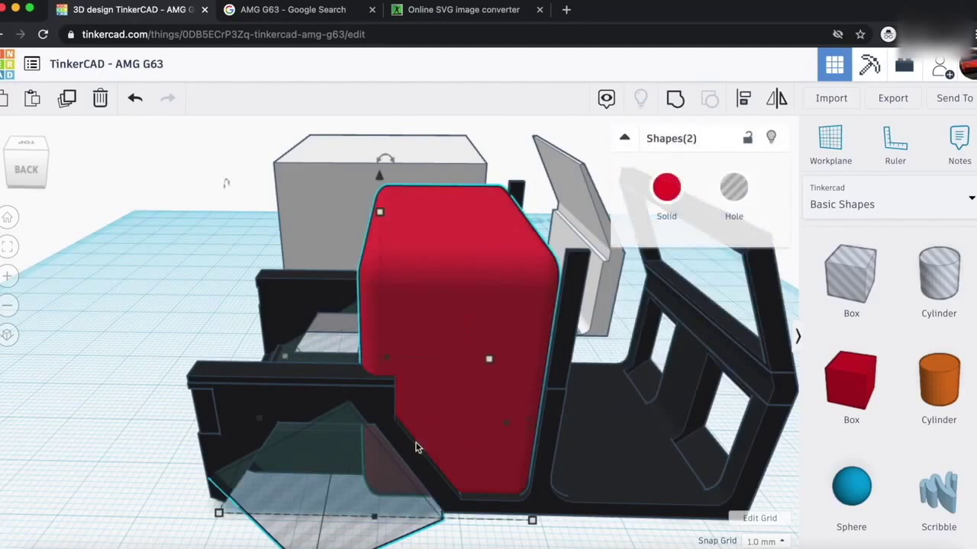
pyautogui.click(674, 98)
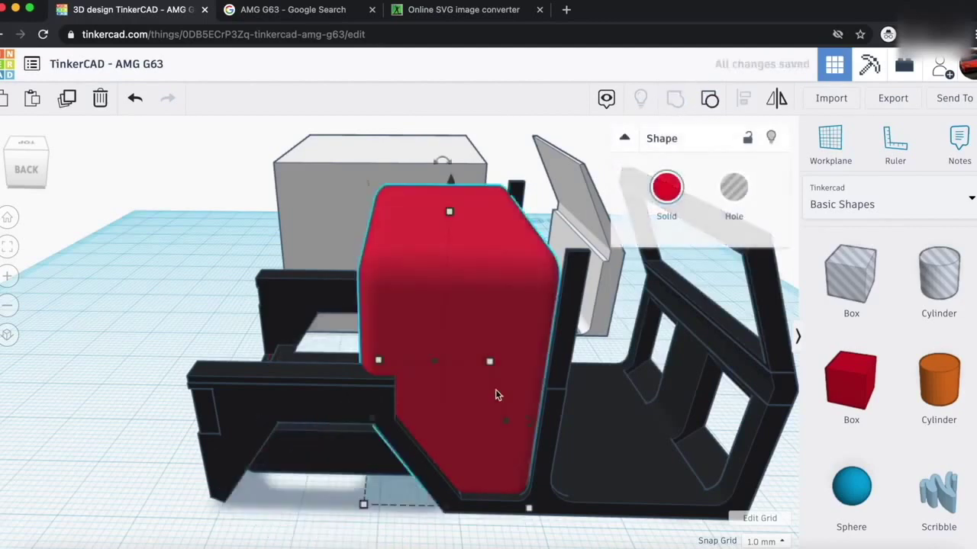
# - Move the cut red door block out of the black frame and into the white body
pyautogui.scroll(-5, 495, 389)
pyautogui.click(42, 157)
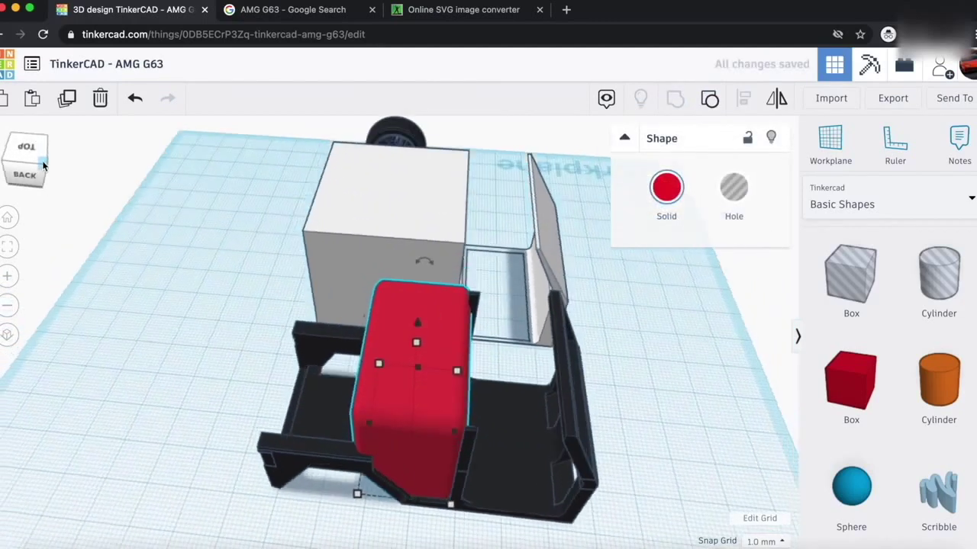
pyautogui.moveTo(441, 337); pyautogui.dragTo(441, 351)
pyautogui.press('Up')
pyautogui.press('Up')
pyautogui.press('Up')
pyautogui.press('Up')
pyautogui.press('Up')
pyautogui.press('Up')
pyautogui.press('Up')
pyautogui.press('Up')
pyautogui.press('Up')
pyautogui.press('Up')
pyautogui.press('Up')
pyautogui.press('Up')
pyautogui.press('Up')
pyautogui.press('Up')
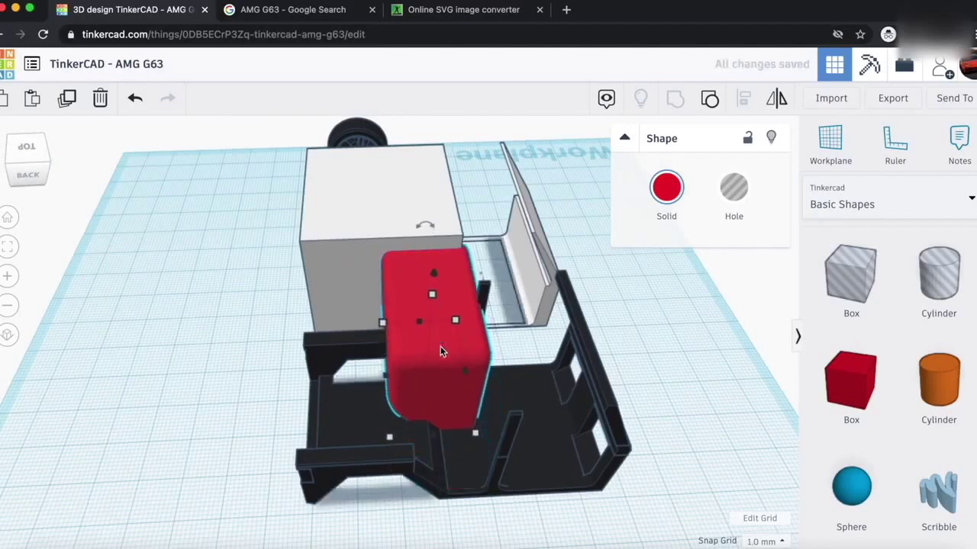
pyautogui.press('Up')
pyautogui.press('Up')
pyautogui.press('Up')
pyautogui.press('Up')
pyautogui.press('Up')
pyautogui.press('Up')
pyautogui.press('Up')
pyautogui.press('Up')
pyautogui.press('Up')
pyautogui.press('Up')
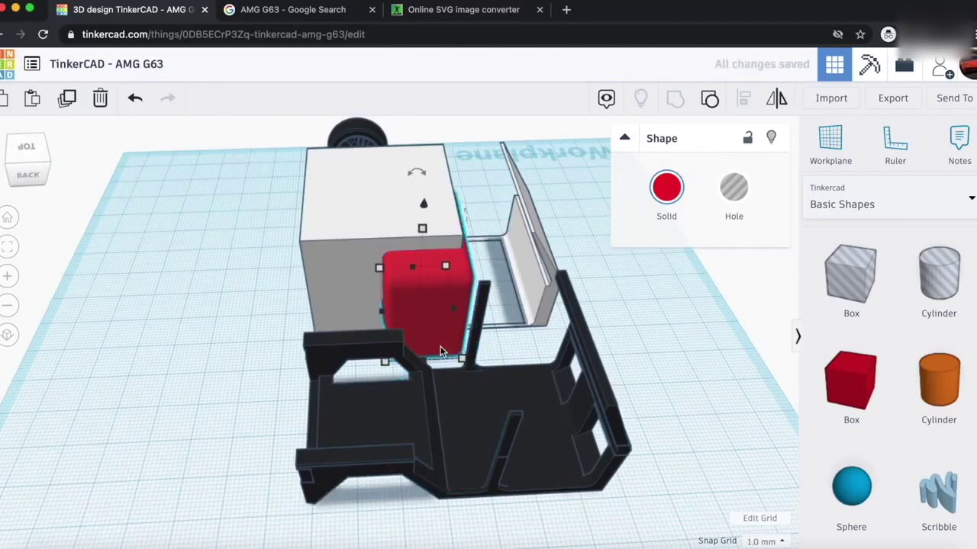
pyautogui.press('Up')
pyautogui.press('Up')
pyautogui.press('Up')
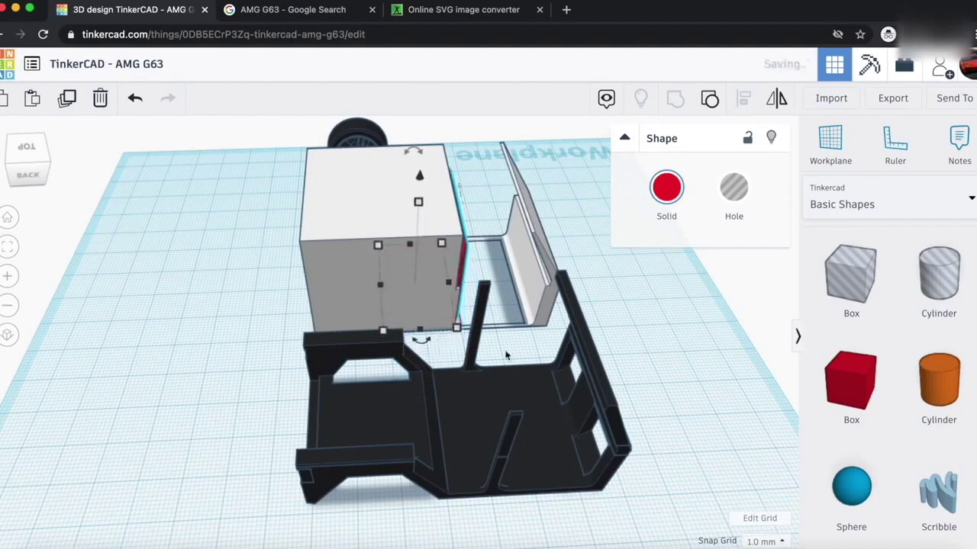
# - Align the red door block with the white body's rear door area and stretch it so it protrudes from both sides
pyautogui.moveTo(418, 330); pyautogui.dragTo(419, 342)
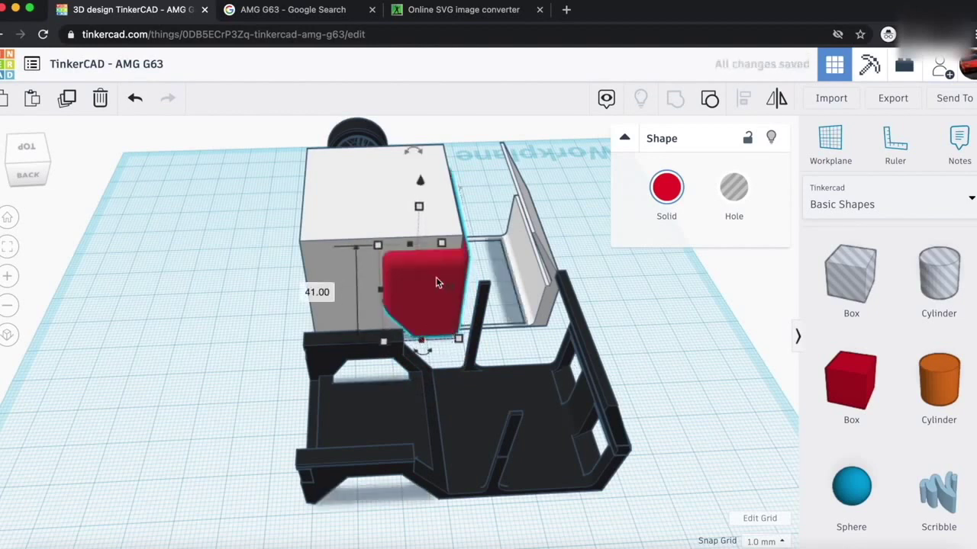
pyautogui.press('Left')
pyautogui.press('Left')
pyautogui.press('Left')
pyautogui.press('Left')
pyautogui.press('Right')
pyautogui.press('Right')
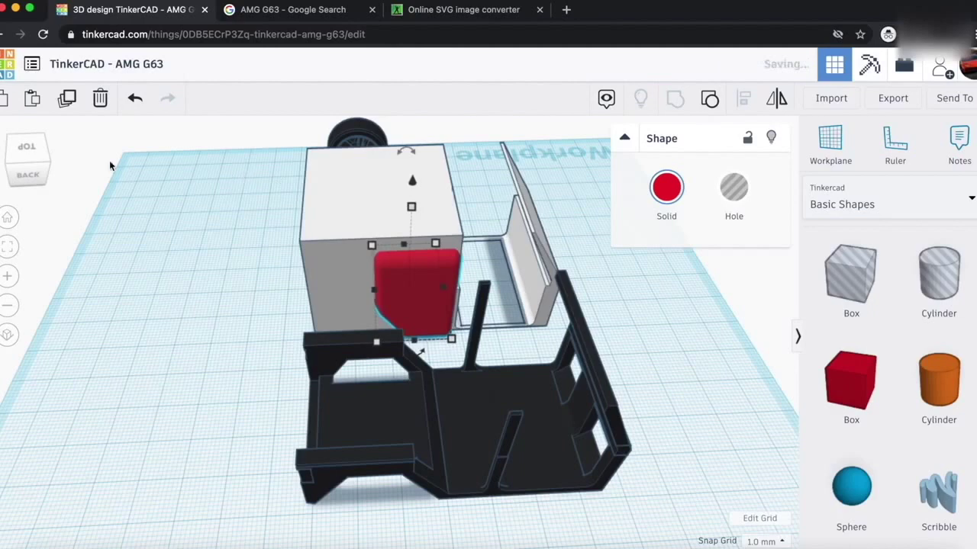
pyautogui.click(21, 171)
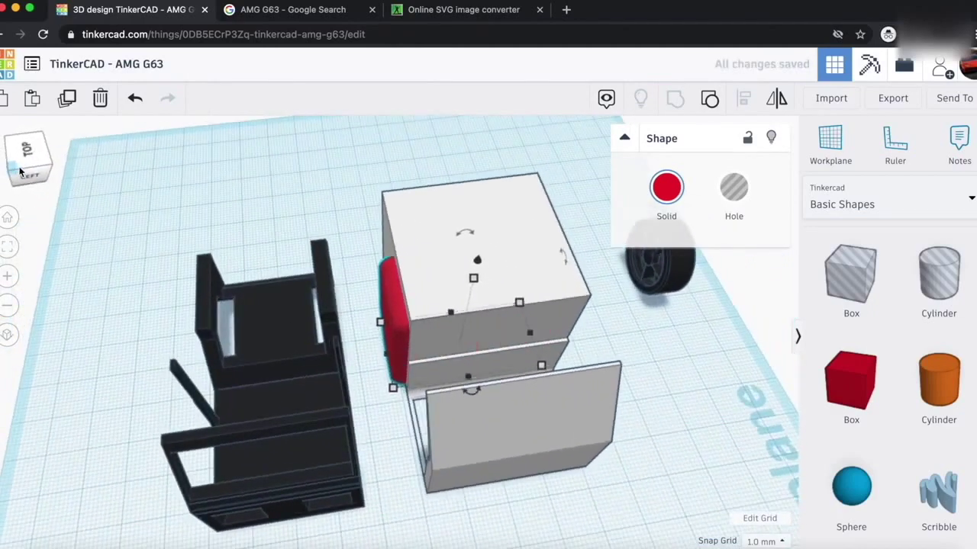
pyautogui.moveTo(530, 336); pyautogui.dragTo(577, 331)
# - Try grouping the solid red door block with the white body, and ungroup them
pyautogui.moveTo(393, 138); pyautogui.dragTo(560, 494)
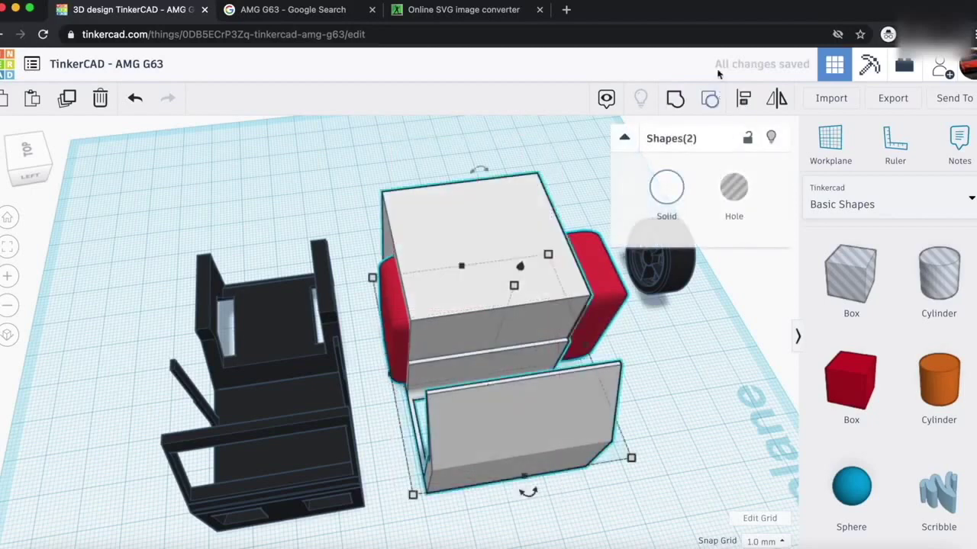
pyautogui.click(674, 100)
pyautogui.click(185, 118)
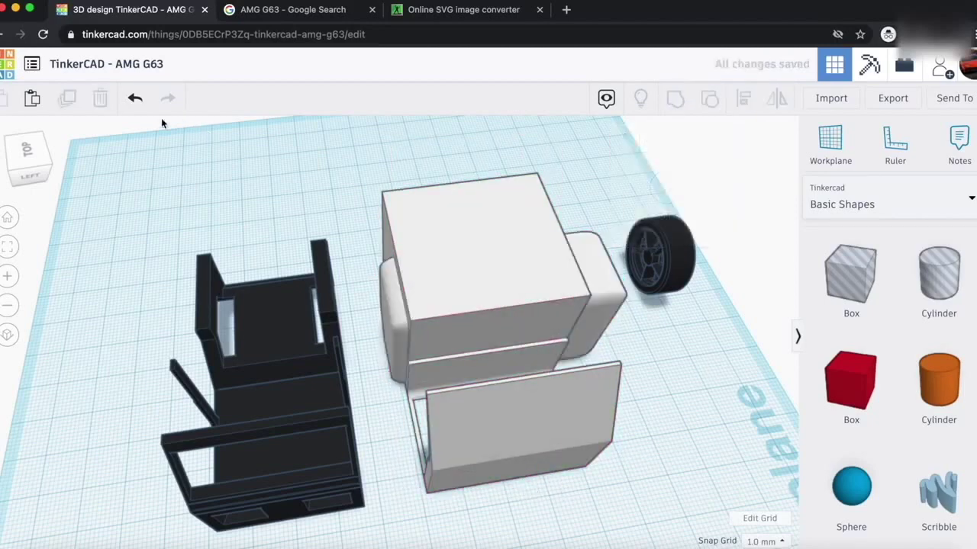
pyautogui.click(11, 147)
pyautogui.click(382, 231)
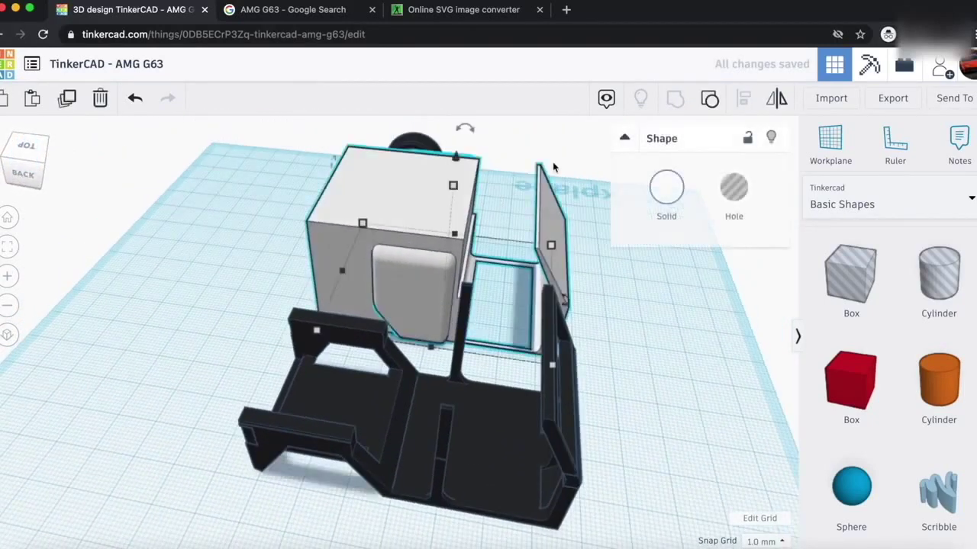
pyautogui.click(713, 103)
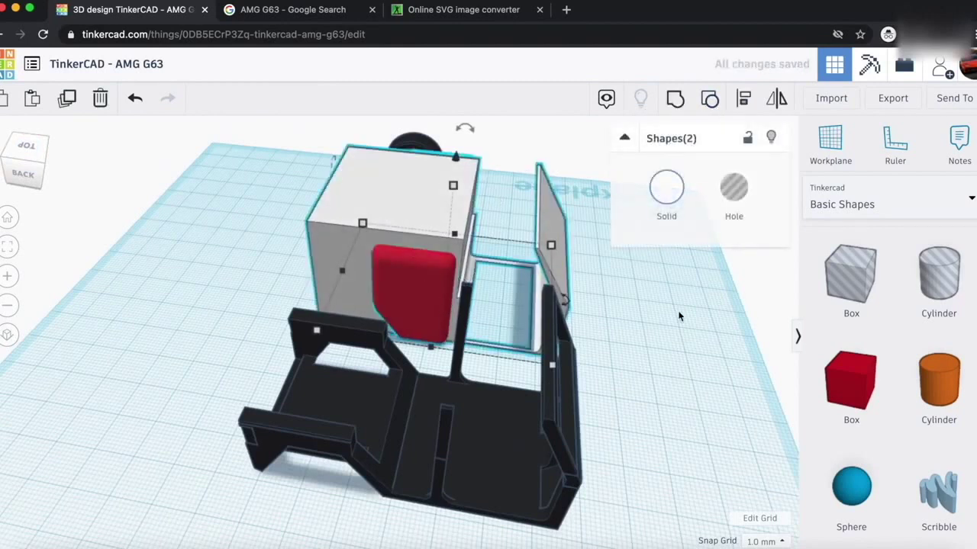
# - Turn the red door block inside the white body into a hole
pyautogui.click(656, 328)
pyautogui.click(422, 277)
pyautogui.click(732, 191)
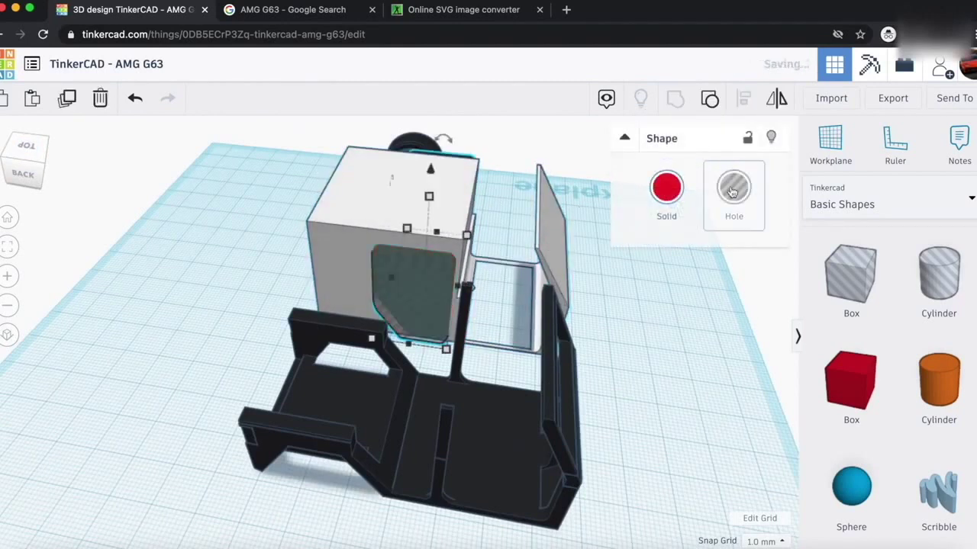
# - Try grouping the rear door hole with the white body at its current height, and undo the grouping
pyautogui.keyDown('shift'); pyautogui.click(319, 243); pyautogui.keyUp('shift')
pyautogui.click(674, 98)
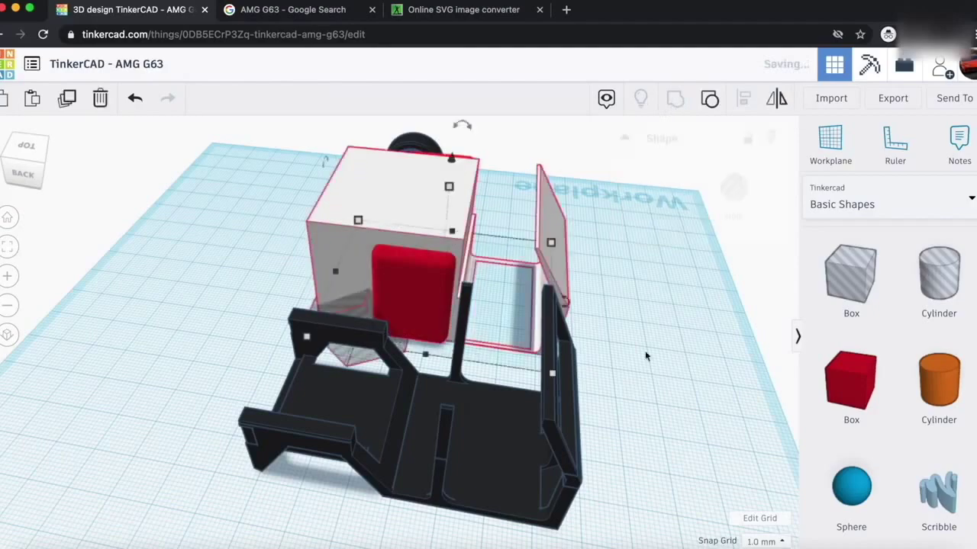
pyautogui.click(640, 379)
pyautogui.moveTo(20, 146); pyautogui.dragTo(72, 145)
pyautogui.hotkey('ctrl', 'z')
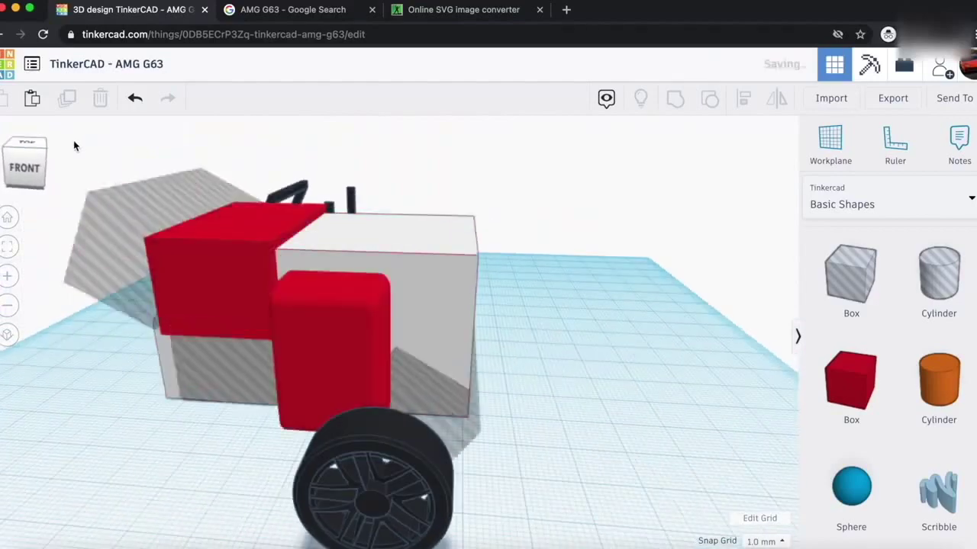
# - Stretch the rear door hole upward through the white body's roof to a height of 43 mm
pyautogui.click(353, 333)
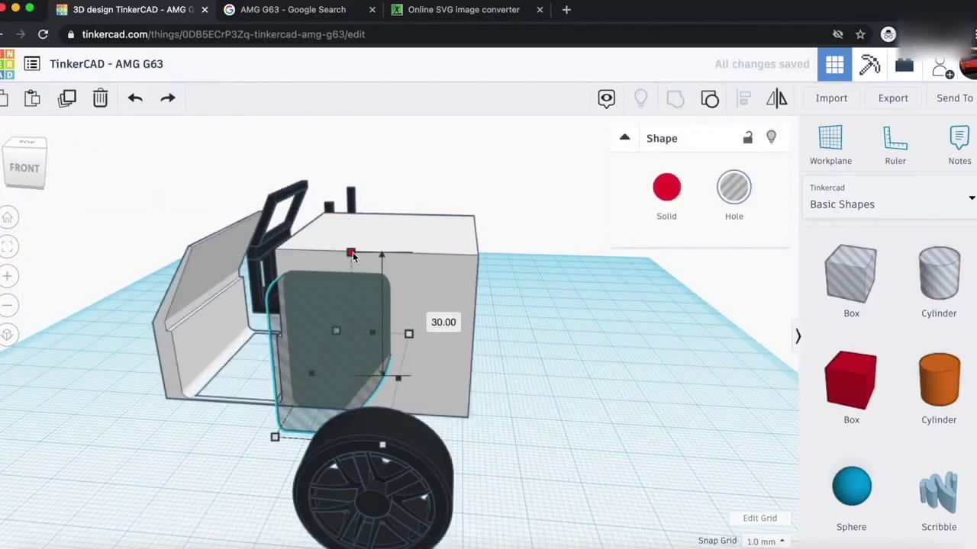
pyautogui.moveTo(354, 251); pyautogui.dragTo(359, 196)
pyautogui.moveTo(32, 155); pyautogui.dragTo(51, 165)
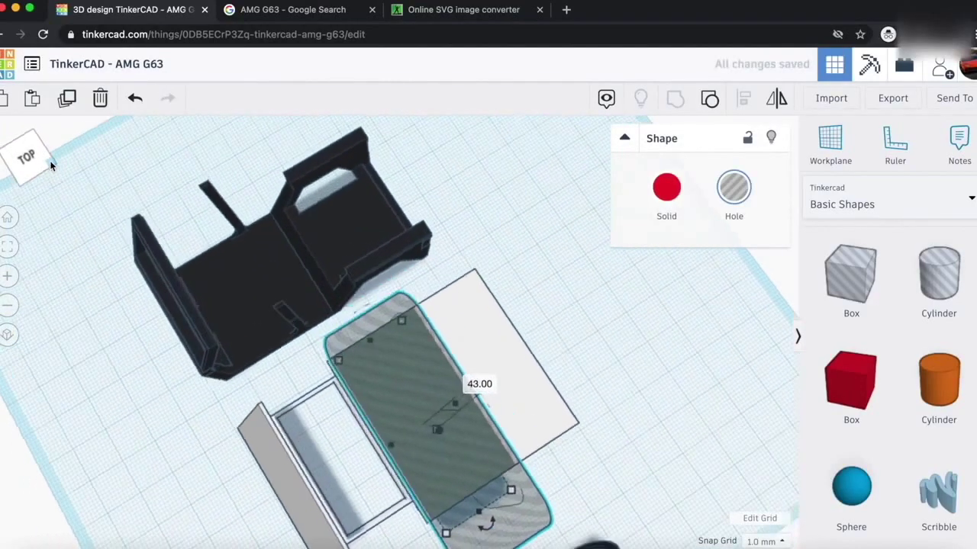
# - Try grouping the heightened door hole with the white body, and undo the grouping
pyautogui.keyDown('shift'); pyautogui.click(436, 429); pyautogui.keyUp('shift')
pyautogui.click(710, 98)
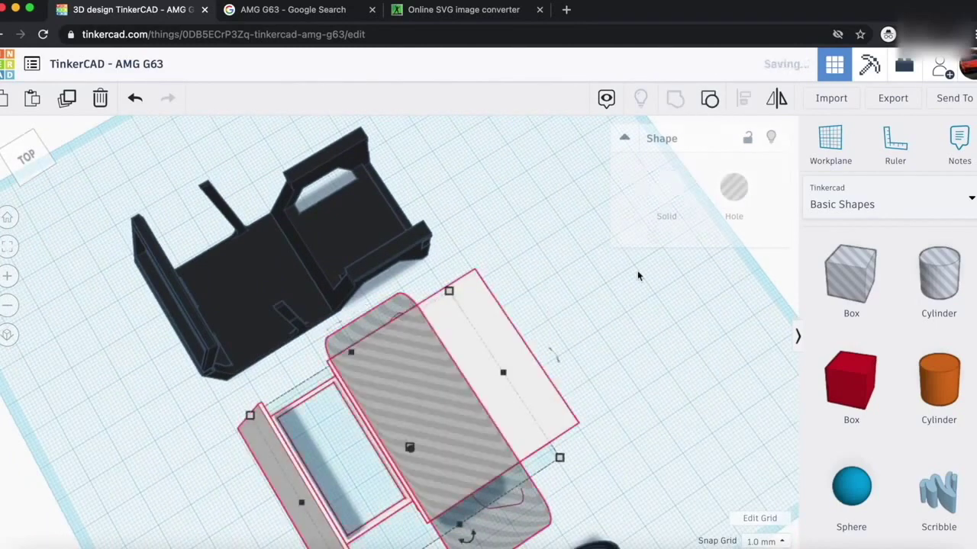
pyautogui.moveTo(23, 160)
pyautogui.mouseDown()
pyautogui.moveTo(7, 151)
pyautogui.moveTo(32, 161)
pyautogui.moveTo(15, 154)
pyautogui.mouseUp()
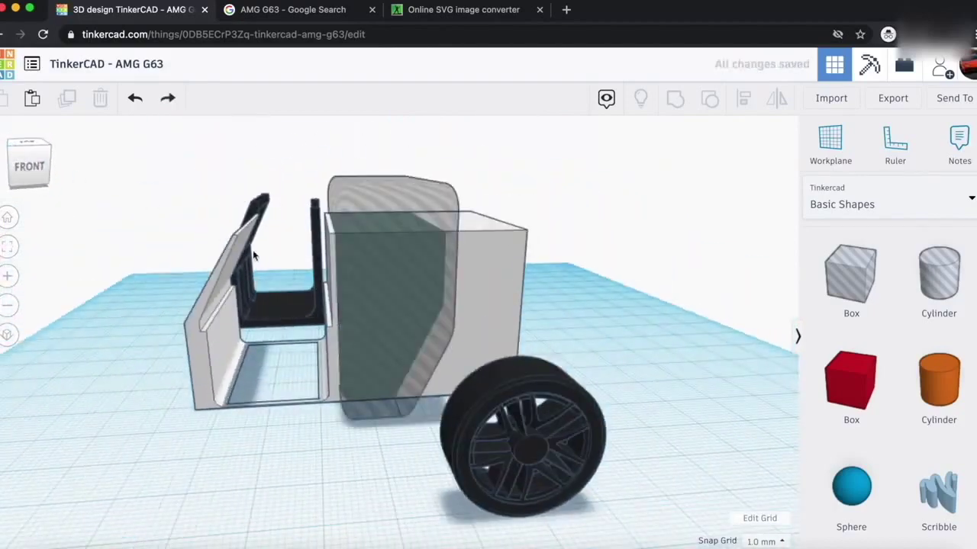
# - Raise the rear door hole 1 mm and group it with the white body to cut out the rear door area
pyautogui.click(404, 249)
pyautogui.moveTo(380, 147)
pyautogui.mouseDown()
pyautogui.moveTo(383, 137)
pyautogui.moveTo(384, 147)
pyautogui.mouseUp()
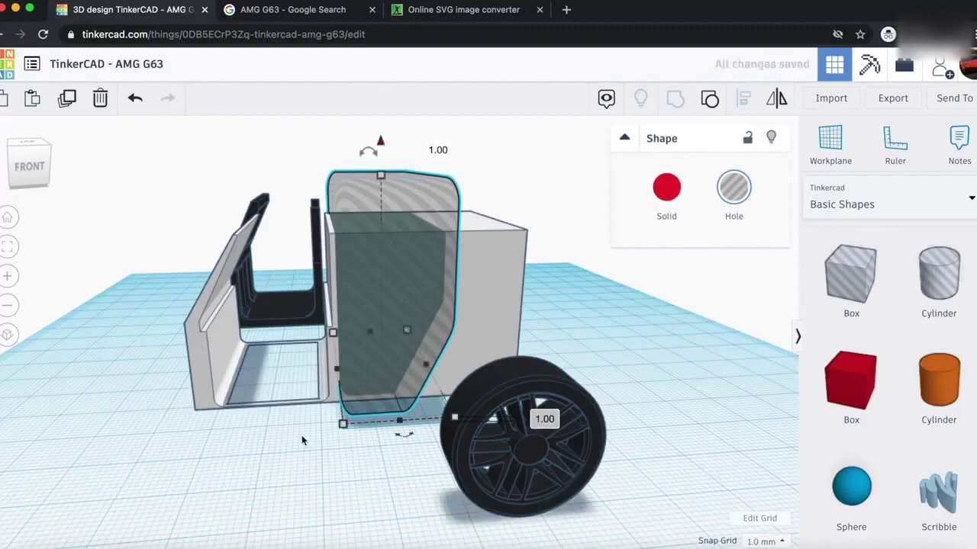
pyautogui.keyDown('shift'); pyautogui.click(489, 283); pyautogui.keyUp('shift')
pyautogui.click(675, 98)
pyautogui.click(654, 268)
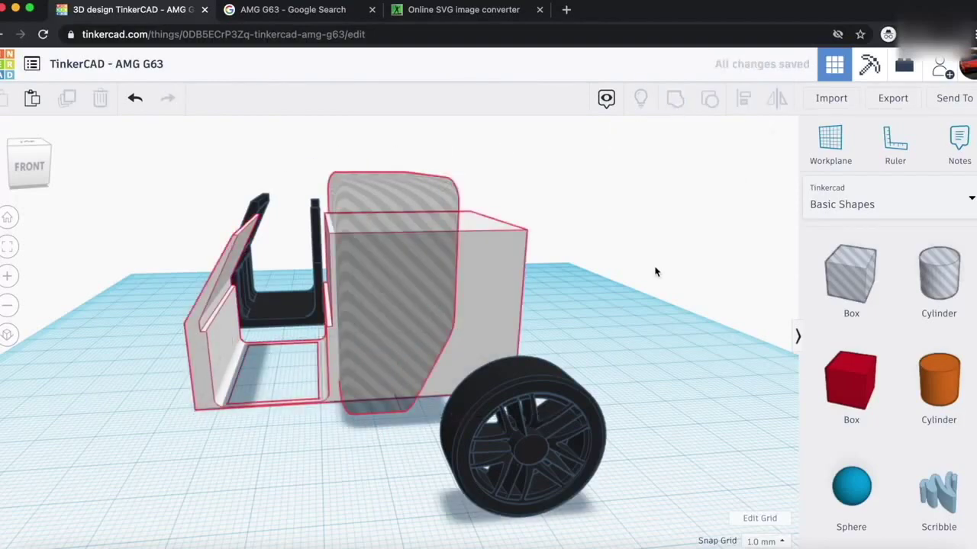
# - Place a box hole over the white body's rear block, stretch it above the roof, and widen it to 32 mm
pyautogui.moveTo(40, 167); pyautogui.dragTo(18, 175)
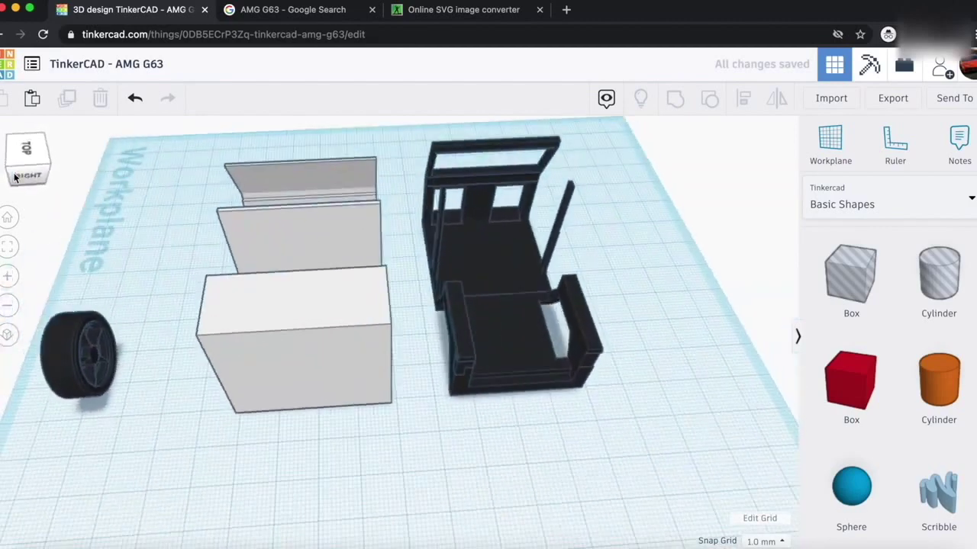
pyautogui.moveTo(862, 294); pyautogui.dragTo(367, 395)
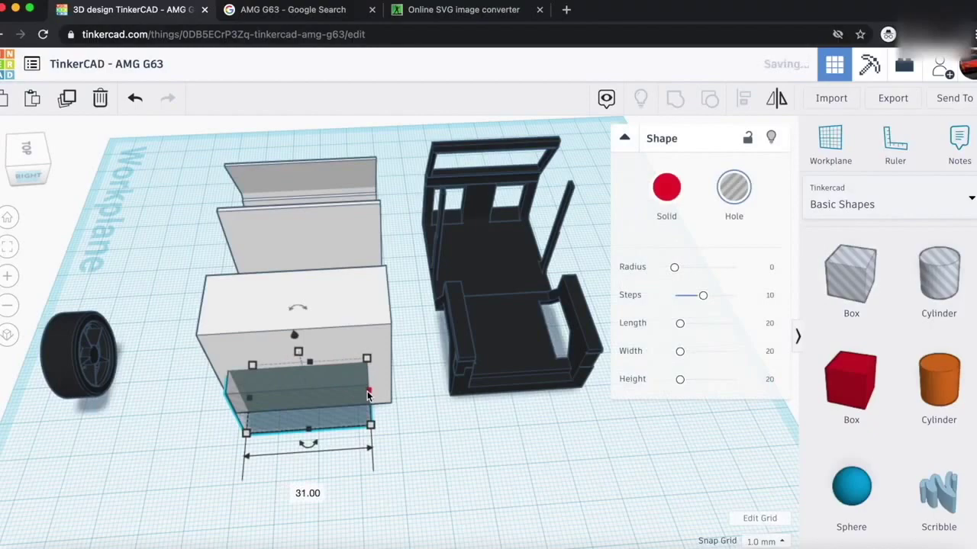
pyautogui.moveTo(297, 353); pyautogui.dragTo(298, 269)
pyautogui.moveTo(40, 171); pyautogui.dragTo(13, 199)
pyautogui.moveTo(421, 273); pyautogui.dragTo(432, 273)
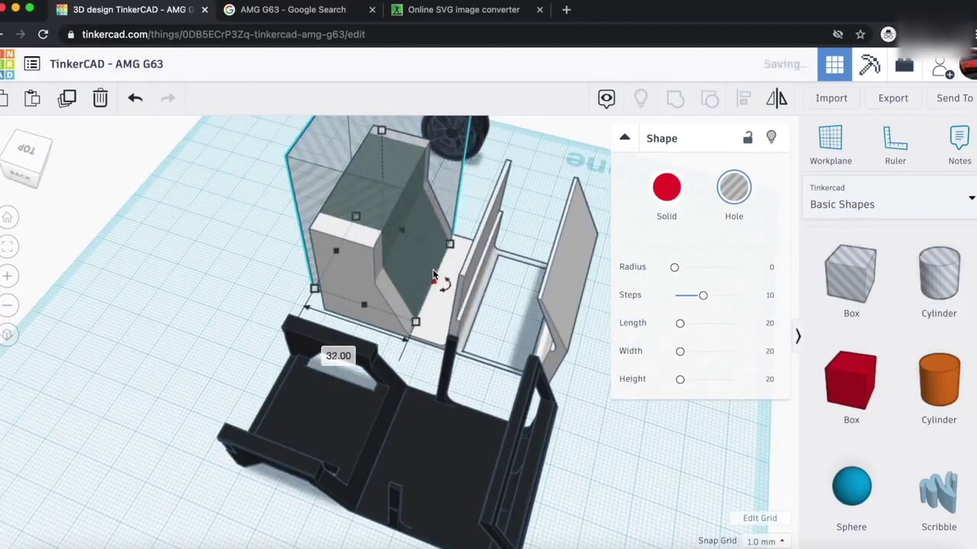
# - Raise the rear hole 5 mm and group it with the white body to cut out the rear opening
pyautogui.scroll(-3, 383, 145)
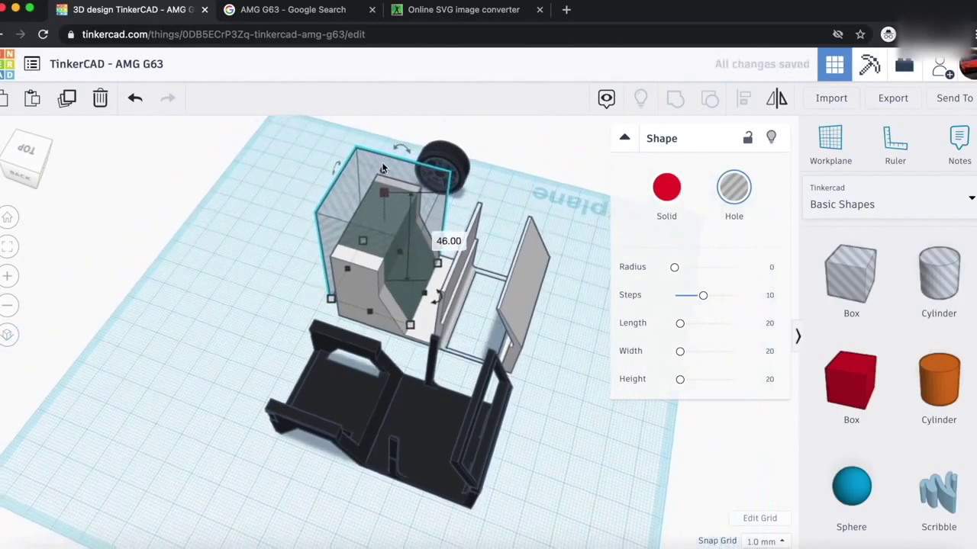
pyautogui.moveTo(383, 171); pyautogui.dragTo(389, 155)
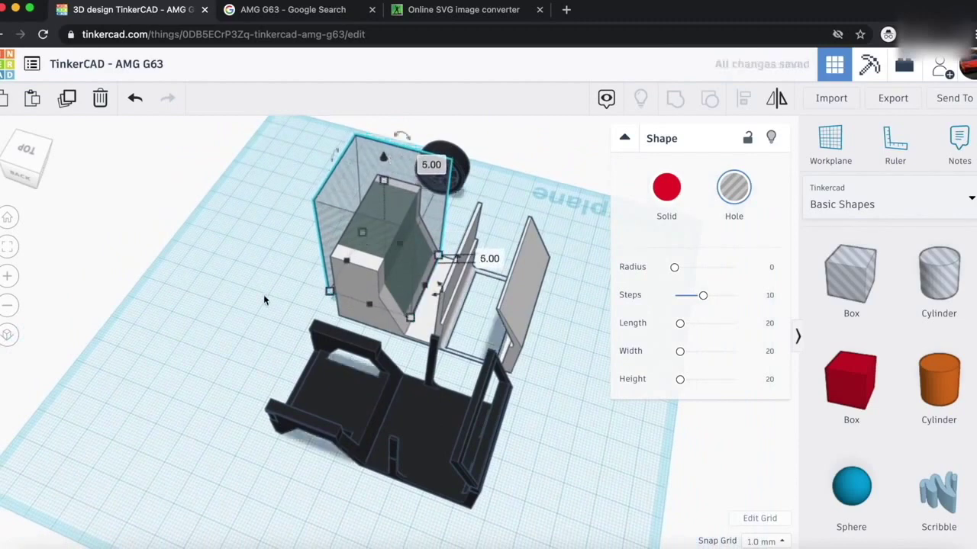
pyautogui.keyDown('shift'); pyautogui.click(524, 267); pyautogui.keyUp('shift')
pyautogui.click(676, 98)
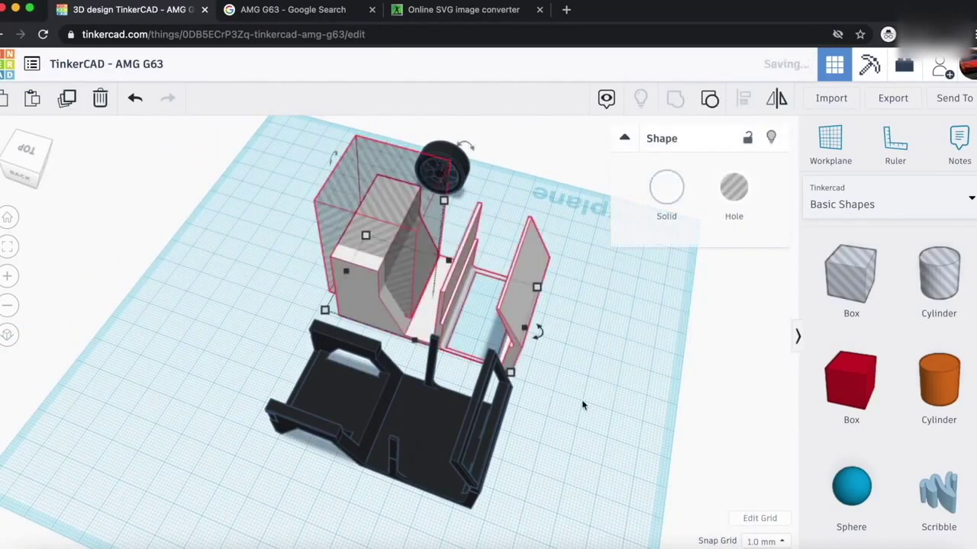
pyautogui.click(581, 399)
# - Place a box hole over the rear side wall nearest the wheel and raise it to cover the wall's upper part
pyautogui.moveTo(29, 147); pyautogui.dragTo(79, 147)
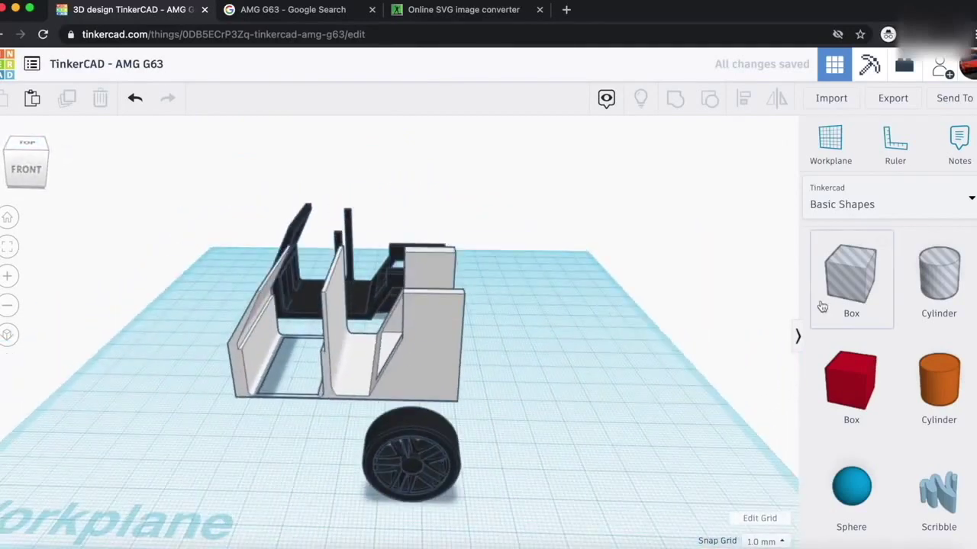
pyautogui.click(857, 284)
pyautogui.click(432, 398)
pyautogui.moveTo(436, 325); pyautogui.dragTo(439, 240)
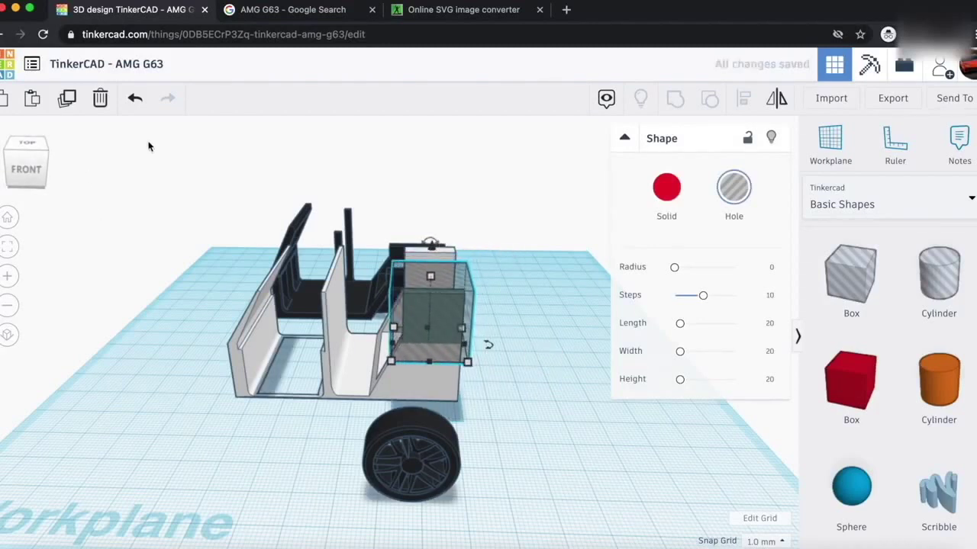
pyautogui.moveTo(429, 248); pyautogui.dragTo(426, 261)
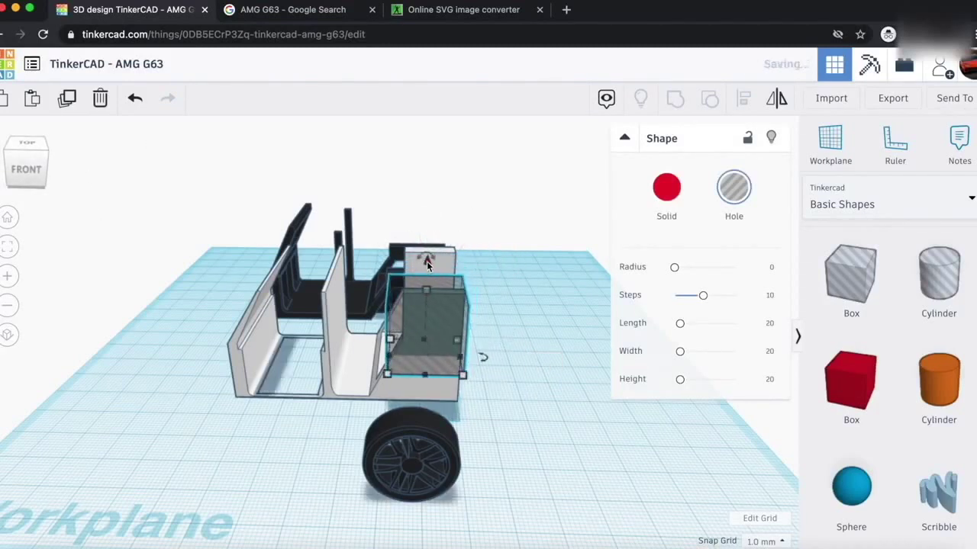
pyautogui.moveTo(28, 145); pyautogui.dragTo(5, 153)
pyautogui.press('Left')
pyautogui.press('Left')
pyautogui.press('Left')
pyautogui.press('super+v')
pyautogui.press('Delete')
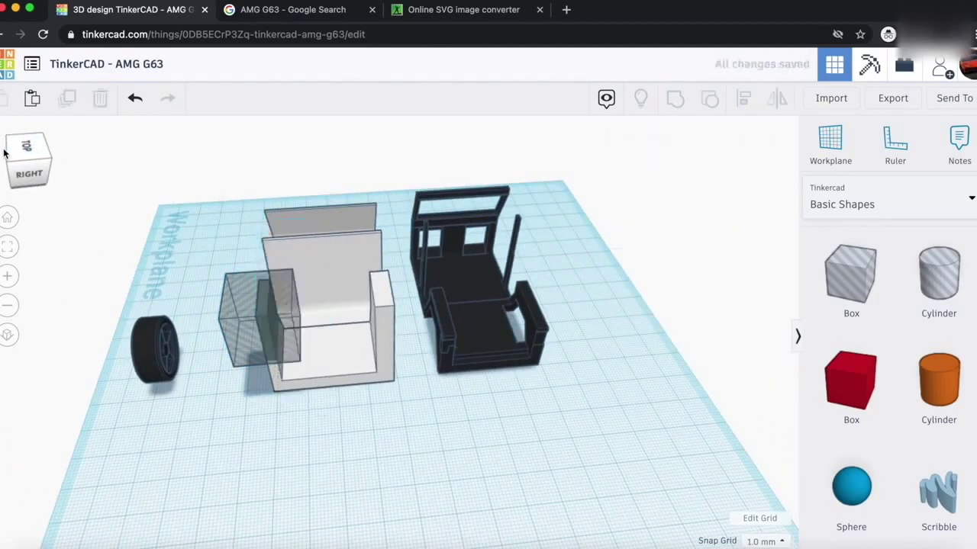
# - Copy the raised box hole and shift the duplicate across the rear opening onto the opposite side wall
pyautogui.click(267, 328)
pyautogui.press('super+c')
pyautogui.press('super+v')
pyautogui.press('Right')
pyautogui.press('Right')
pyautogui.press('Right')
pyautogui.press('Right')
pyautogui.press('Right')
pyautogui.press('Right')
pyautogui.press('Right')
pyautogui.press('Right')
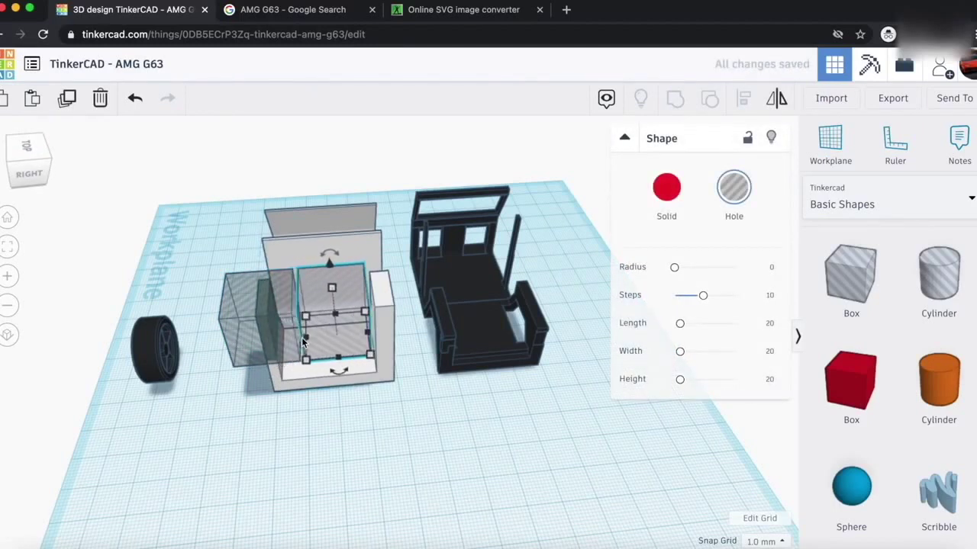
pyautogui.press('Right')
pyautogui.press('Right')
pyautogui.press('Right')
pyautogui.press('Right')
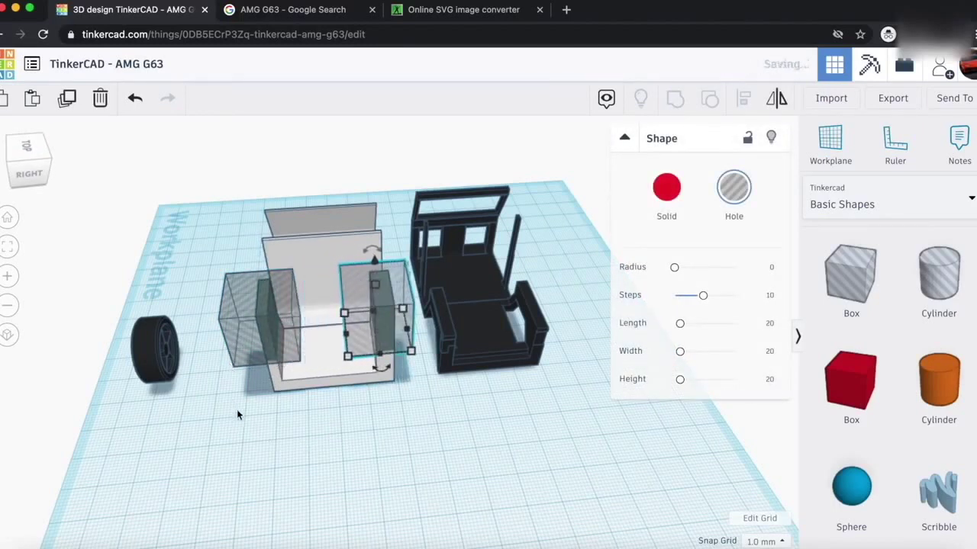
# - Try grouping both box holes with the white body to trim the tops of the rear side walls
pyautogui.moveTo(393, 307); pyautogui.dragTo(398, 219)
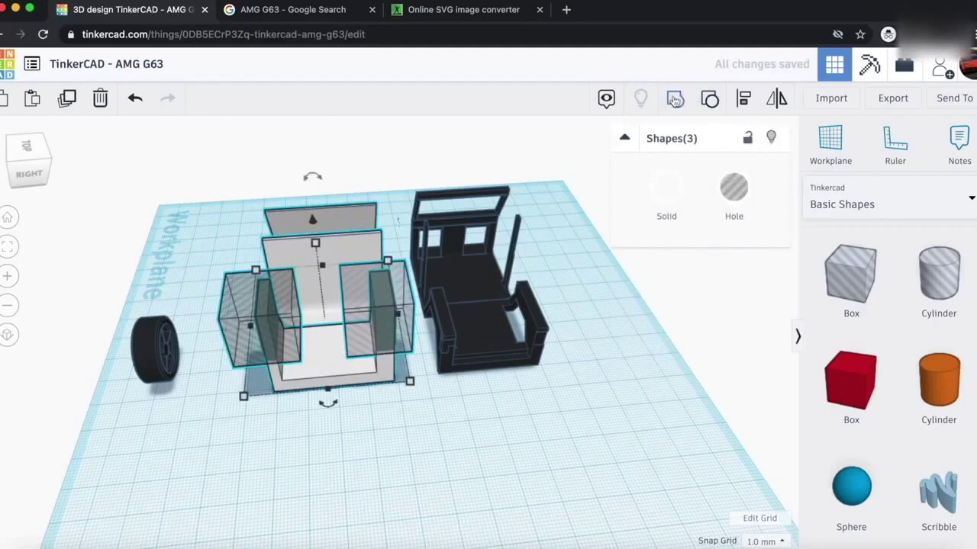
pyautogui.click(675, 99)
pyautogui.moveTo(17, 181)
pyautogui.mouseDown()
pyautogui.moveTo(18, 190)
pyautogui.moveTo(21, 166)
pyautogui.mouseUp()
pyautogui.scroll(6, 213, 431)
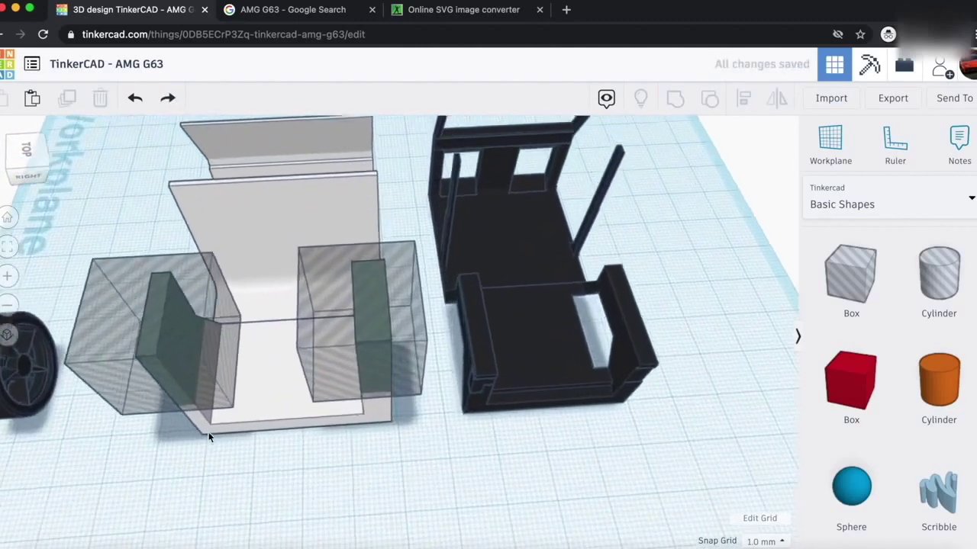
# - Undo the side wall trims, both box holes and the rear opening's grouping
pyautogui.press('super+z')
pyautogui.press('super+z')
pyautogui.press('super+z')
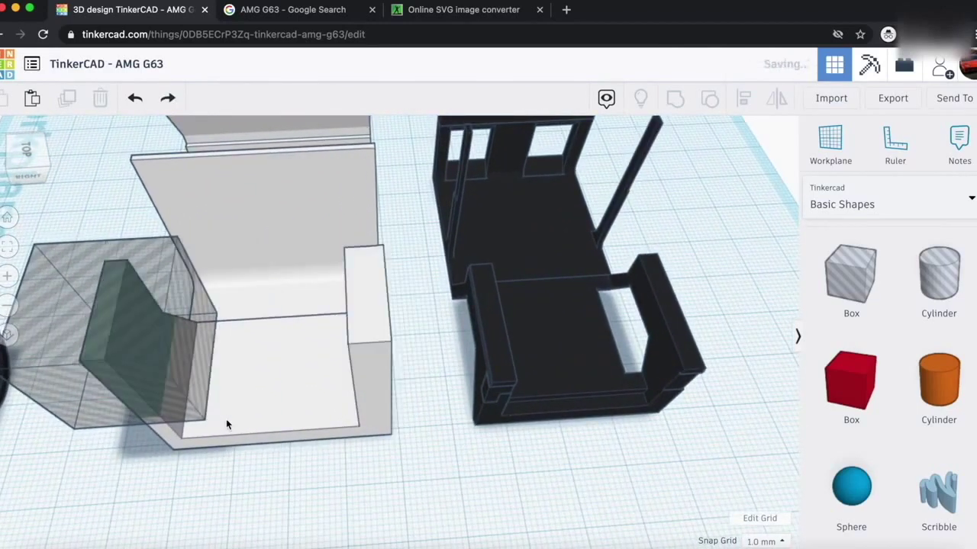
pyautogui.press('super+z')
pyautogui.press('super+z')
pyautogui.press('super+z')
pyautogui.press('super+z')
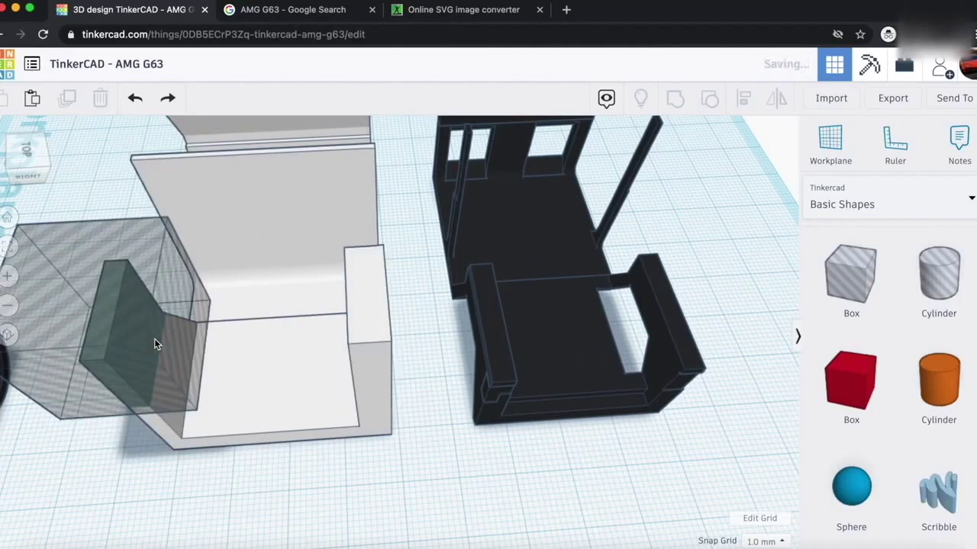
pyautogui.press('super+z')
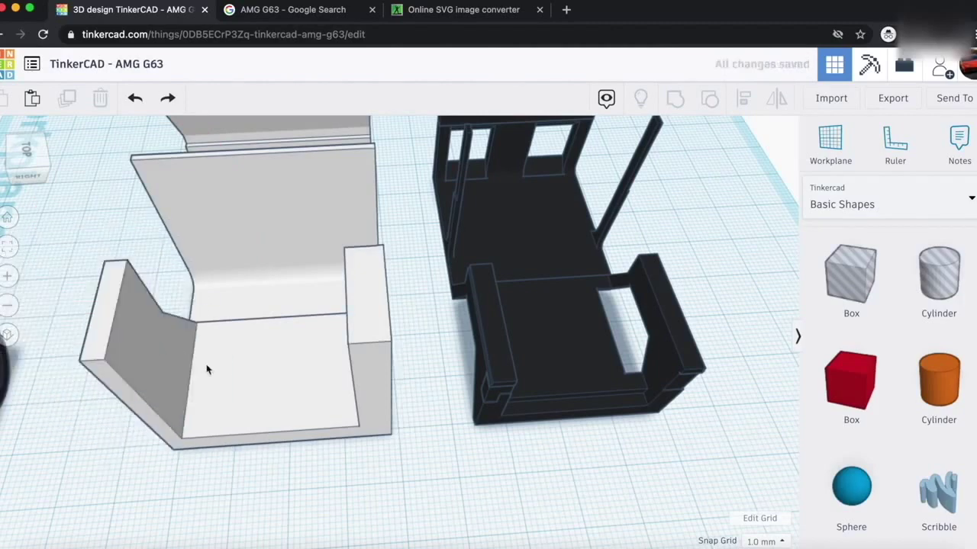
pyautogui.press('super+z')
# - Shift the rear hole sideways and adjust its width to even out the rear side walls
pyautogui.click(275, 373)
pyautogui.press('Right')
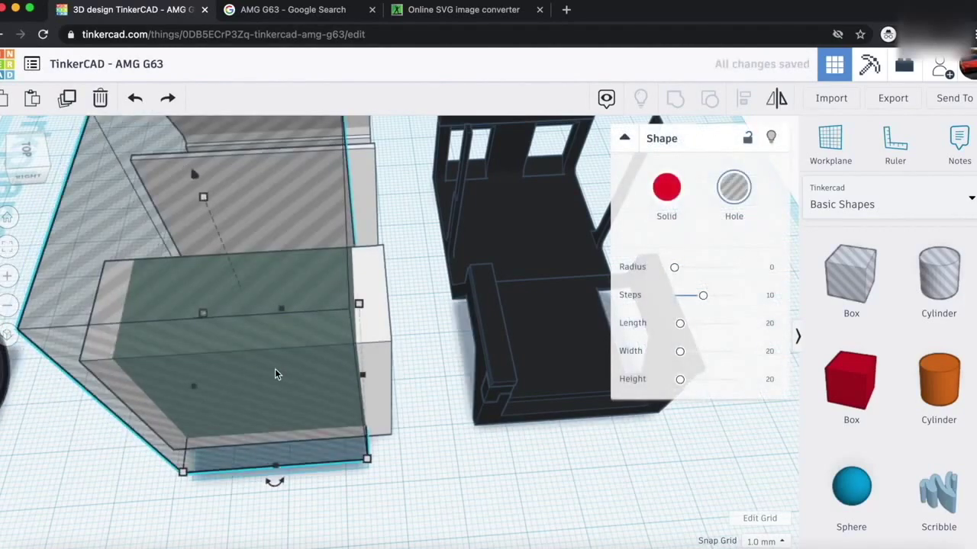
pyautogui.click(31, 143)
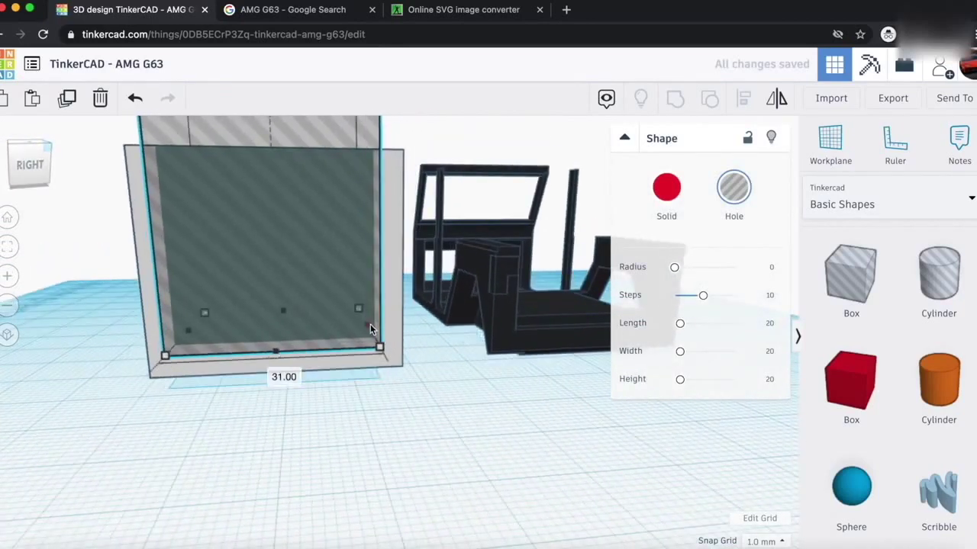
pyautogui.moveTo(374, 324); pyautogui.dragTo(381, 325)
pyautogui.click(387, 372)
# - Group the adjusted hole with the white body to cut the rear opening again
pyautogui.moveTo(35, 155); pyautogui.dragTo(48, 210)
pyautogui.moveTo(399, 464); pyautogui.dragTo(374, 411)
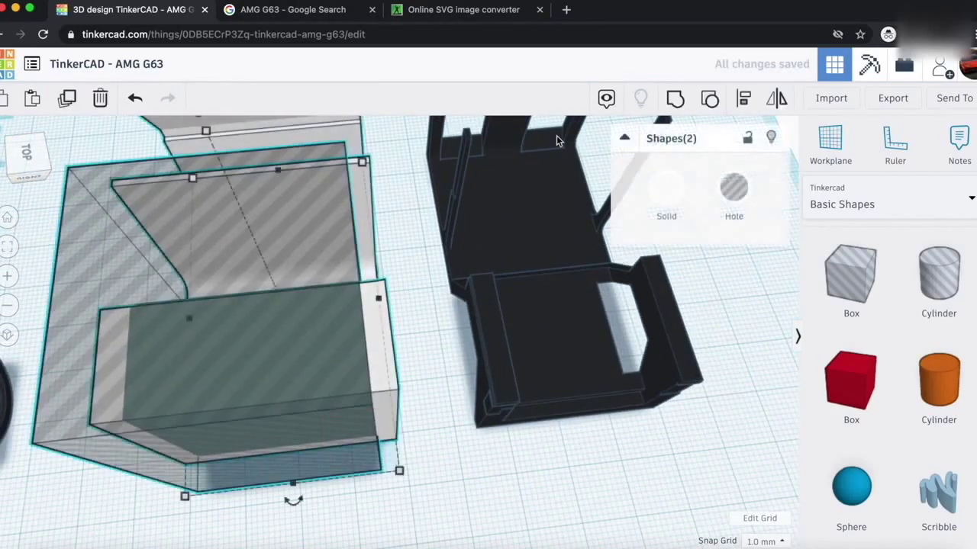
pyautogui.click(675, 100)
pyautogui.click(130, 248)
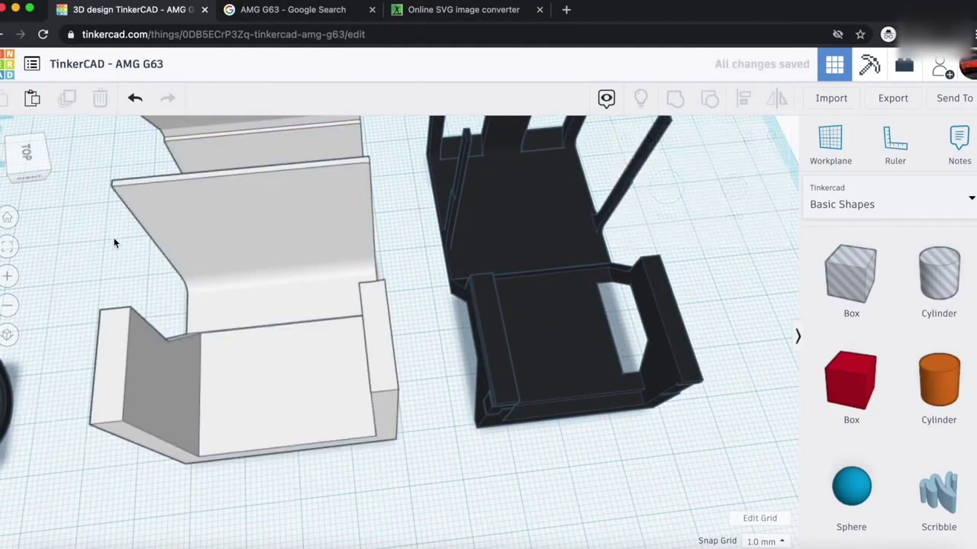
# - Place a box hole over the rear side wall nearest the black frame and raise it to the wall's upper part
pyautogui.moveTo(34, 169)
pyautogui.mouseDown()
pyautogui.moveTo(31, 156)
pyautogui.moveTo(23, 160)
pyautogui.mouseUp()
pyautogui.moveTo(820, 328); pyautogui.dragTo(354, 375)
pyautogui.moveTo(341, 272); pyautogui.dragTo(341, 168)
# - Place a second box hole over the rear side wall nearest the wheel and raise it to 18 mm
pyautogui.moveTo(849, 278); pyautogui.dragTo(192, 339)
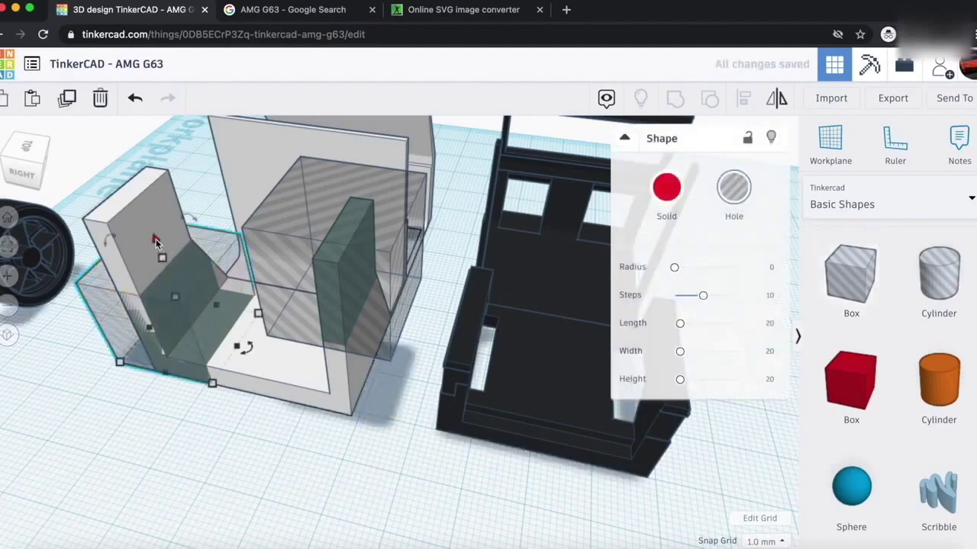
pyautogui.moveTo(159, 230); pyautogui.dragTo(152, 126)
pyautogui.click(26, 157)
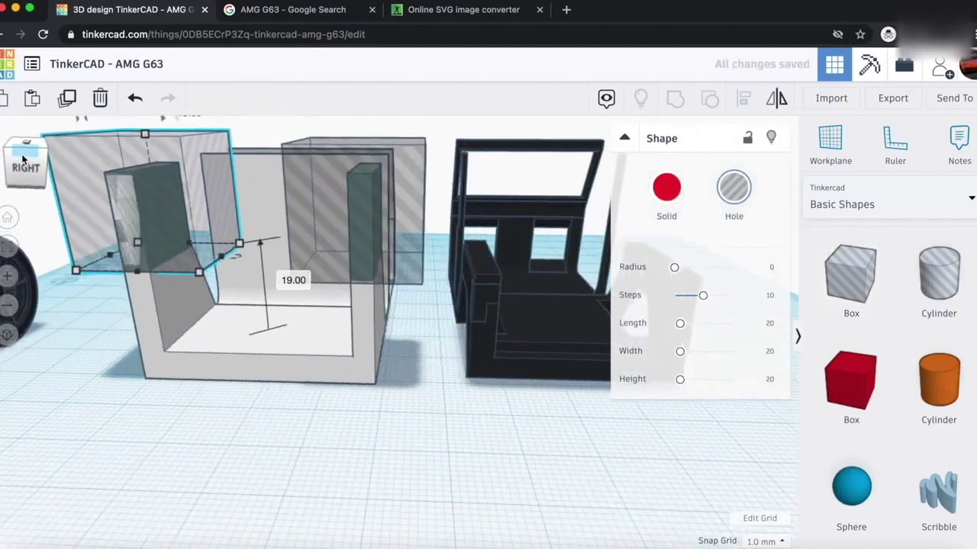
pyautogui.moveTo(26, 157); pyautogui.dragTo(43, 182)
pyautogui.moveTo(101, 166); pyautogui.dragTo(103, 171)
pyautogui.moveTo(17, 177)
pyautogui.mouseDown()
pyautogui.moveTo(14, 156)
pyautogui.moveTo(17, 169)
pyautogui.mouseUp()
# - Group the two box holes with the white body to trim the tops of both rear side walls
pyautogui.scroll(-4, 412, 529)
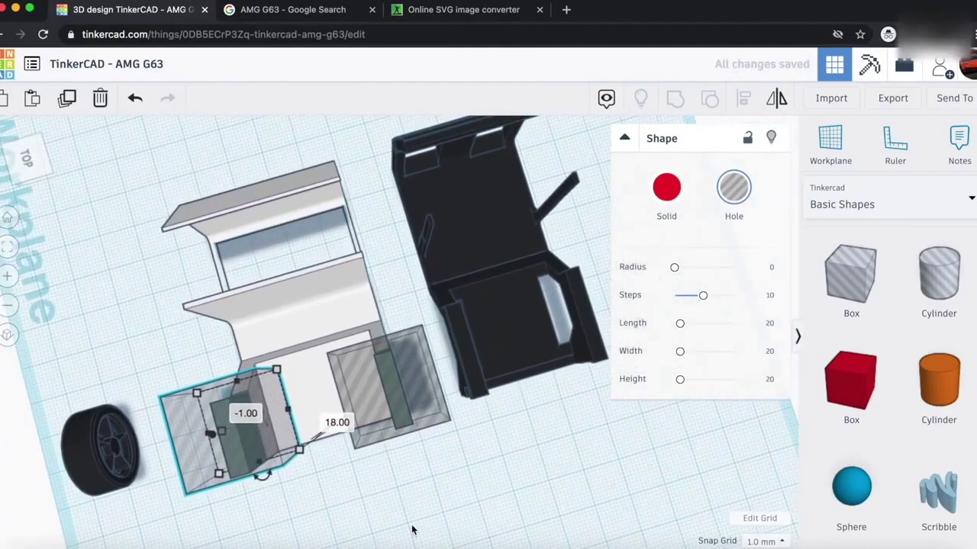
pyautogui.moveTo(230, 373); pyautogui.dragTo(325, 240)
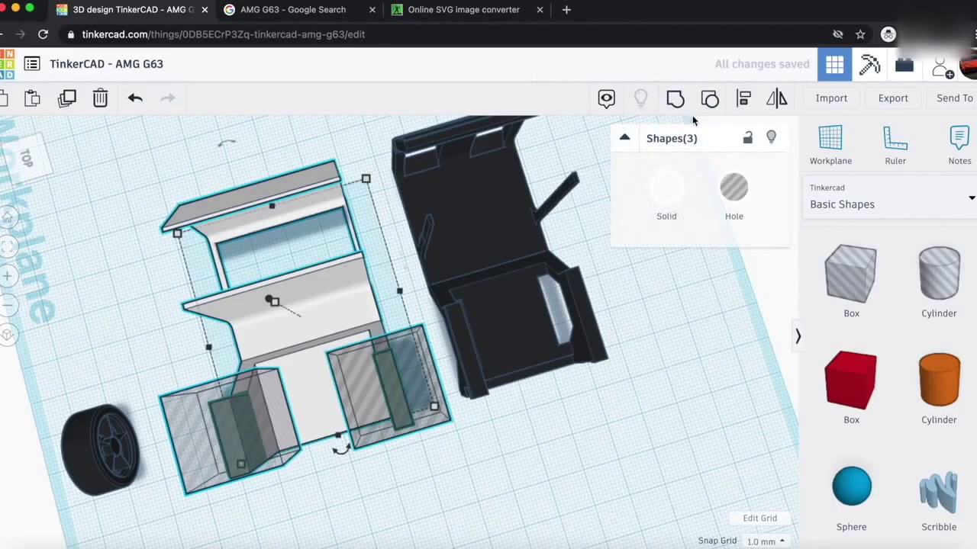
pyautogui.click(674, 99)
pyautogui.click(657, 466)
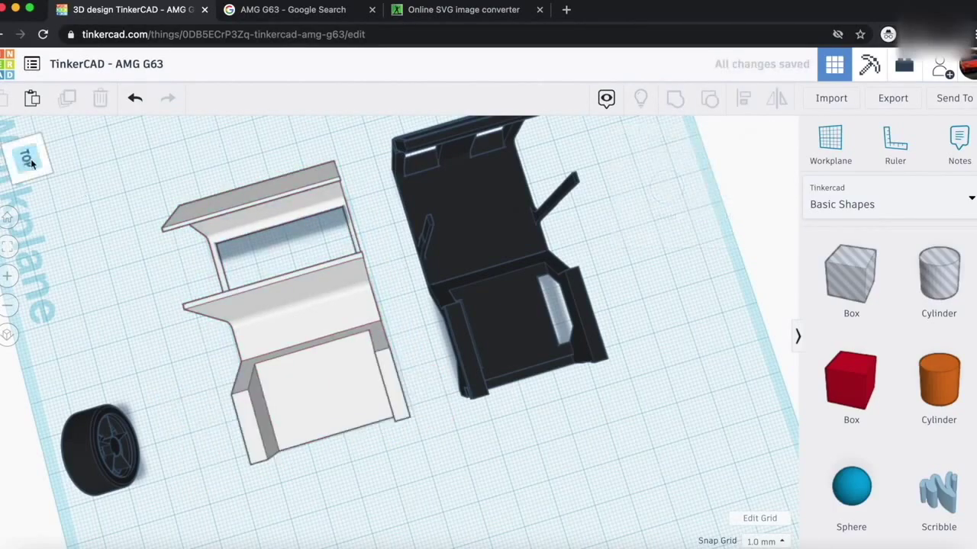
# - Move the black wheel to the open area behind the rear end of the white body
pyautogui.moveTo(30, 163); pyautogui.dragTo(54, 156)
pyautogui.click(517, 475)
pyautogui.moveTo(516, 476); pyautogui.dragTo(598, 300)
pyautogui.click(316, 474)
# - Add a solid box in front of the white body's rear section, reduce its height, and adjust its position
pyautogui.moveTo(36, 160)
pyautogui.mouseDown()
pyautogui.moveTo(32, 151)
pyautogui.moveTo(36, 158)
pyautogui.mouseUp()
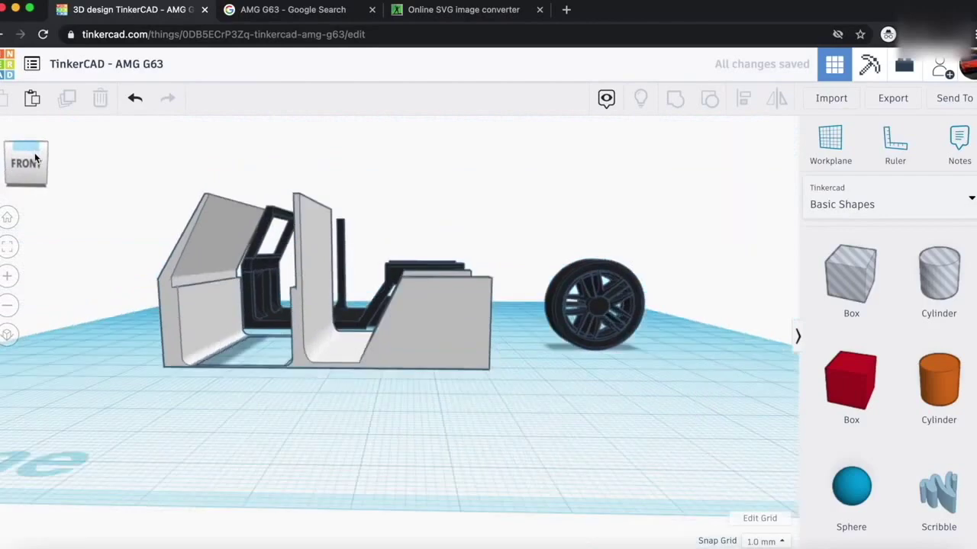
pyautogui.scroll(3, 523, 290)
pyautogui.scroll(-3, 524, 290)
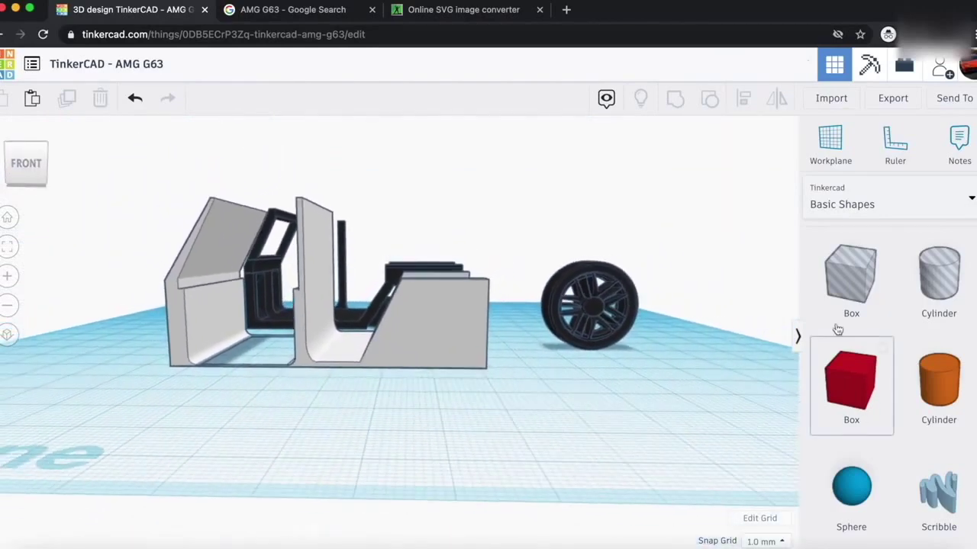
pyautogui.moveTo(853, 367); pyautogui.dragTo(427, 424)
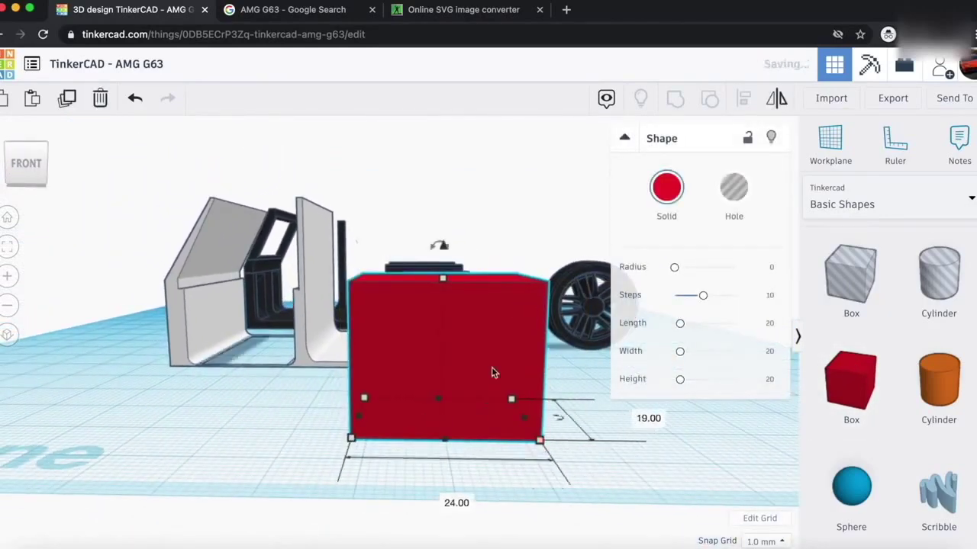
pyautogui.moveTo(439, 280); pyautogui.dragTo(438, 298)
pyautogui.moveTo(420, 344)
pyautogui.mouseDown()
pyautogui.moveTo(424, 284)
pyautogui.moveTo(411, 344)
pyautogui.mouseUp()
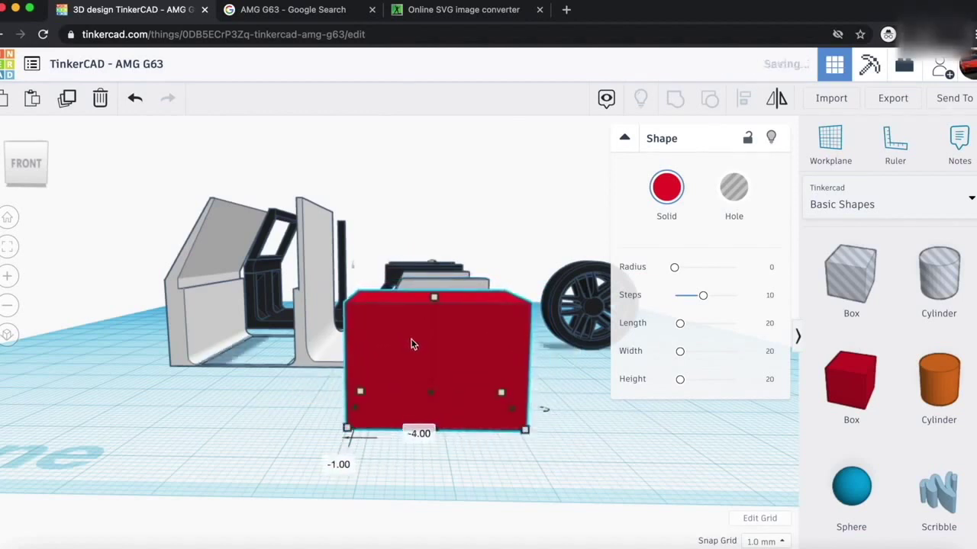
pyautogui.moveTo(458, 370)
pyautogui.mouseDown()
pyautogui.moveTo(455, 325)
pyautogui.moveTo(458, 376)
pyautogui.mouseUp()
# - Place a box hole, rotate it about 45° in the front plane, and move it up over the red box's upper corner
pyautogui.moveTo(888, 287); pyautogui.dragTo(241, 433)
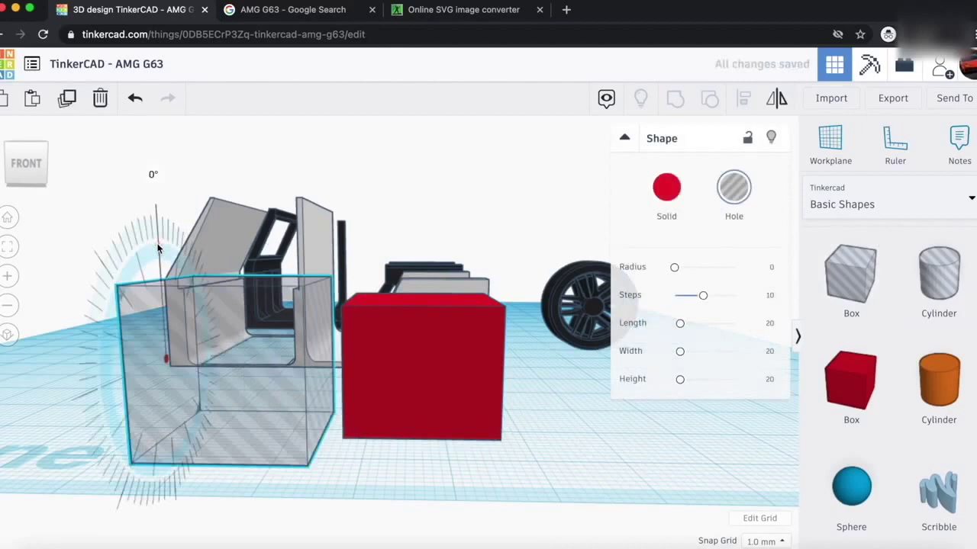
pyautogui.moveTo(269, 252); pyautogui.dragTo(341, 279)
pyautogui.moveTo(239, 364); pyautogui.dragTo(335, 358)
pyautogui.moveTo(322, 217); pyautogui.dragTo(327, 145)
# - Stretch the tilted box hole to 27 mm along the red box's depth
pyautogui.moveTo(44, 169); pyautogui.dragTo(22, 198)
pyautogui.moveTo(156, 374); pyautogui.dragTo(169, 366)
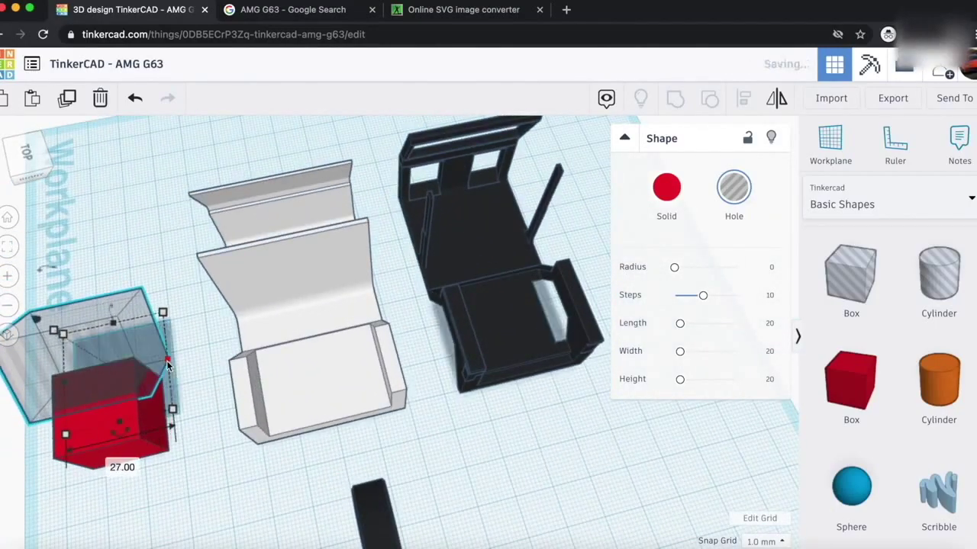
pyautogui.click(35, 174)
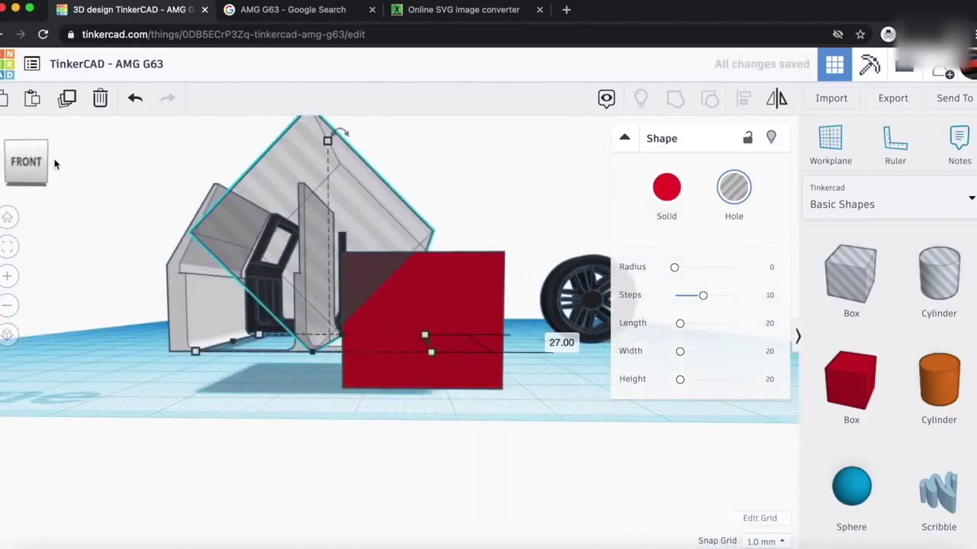
# - Duplicate the tilted box hole and move the copy across to the red box's opposite upper corner
pyautogui.moveTo(17, 160); pyautogui.dragTo(38, 158)
pyautogui.hotkey('ctrl', 'd')
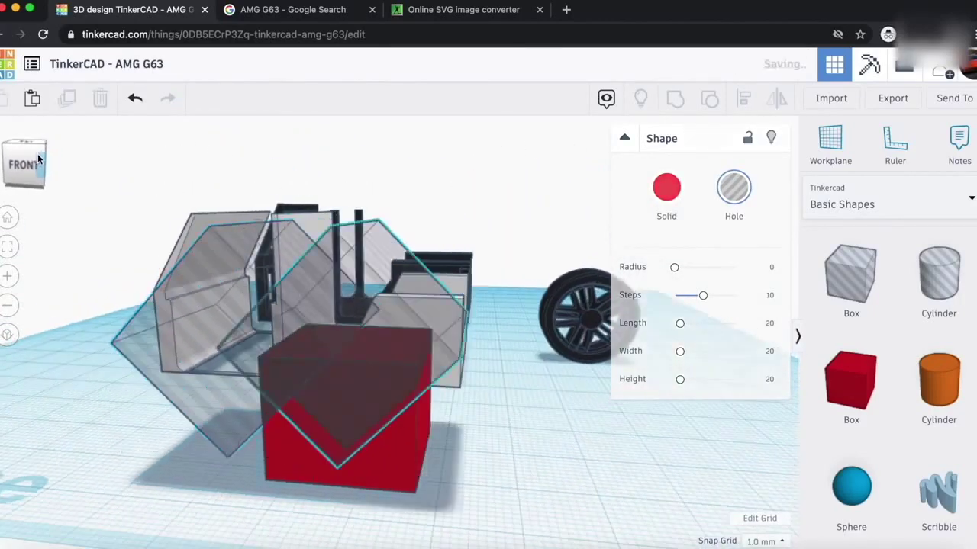
pyautogui.press('Right')
pyautogui.press('Right')
pyautogui.press('Right')
pyautogui.press('Right')
pyautogui.press('Right')
pyautogui.press('Right')
pyautogui.press('Right')
pyautogui.press('Right')
pyautogui.press('Right')
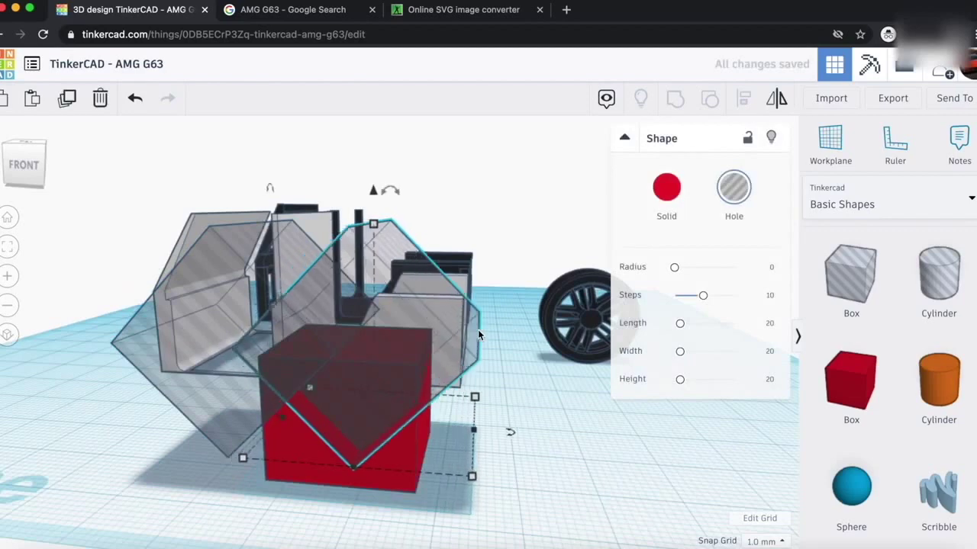
pyautogui.press('Left')
pyautogui.press('Left')
pyautogui.press('Left')
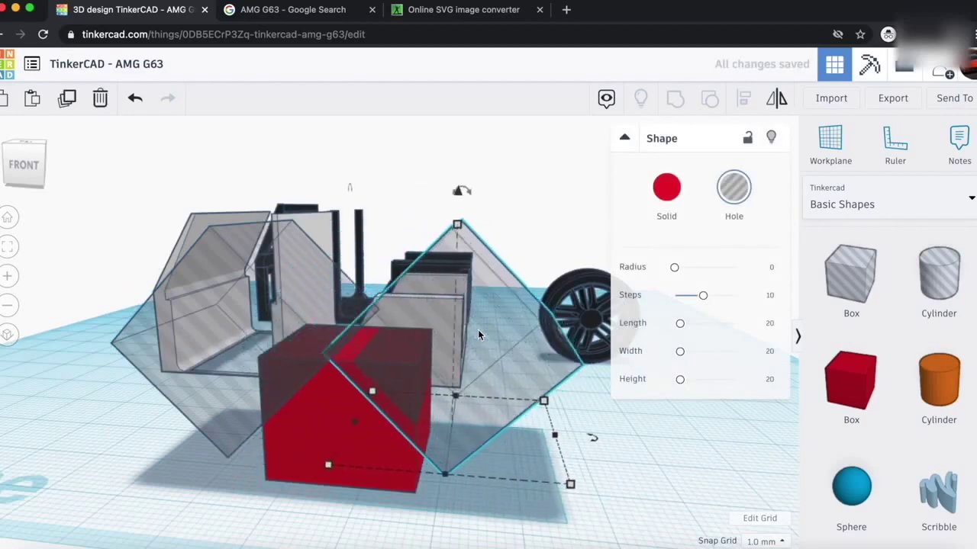
# - Try to group the red box with both tilted box holes to cut its upper corners
pyautogui.scroll(-1, 463, 337)
pyautogui.moveTo(463, 337); pyautogui.dragTo(265, 446, button='right')
pyautogui.moveTo(265, 479); pyautogui.dragTo(432, 500)
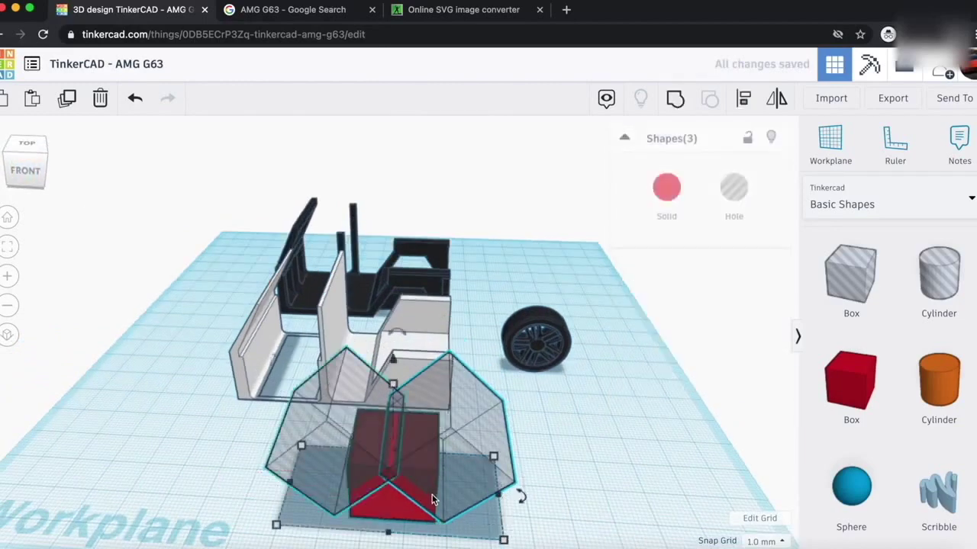
pyautogui.click(676, 101)
pyautogui.click(107, 216)
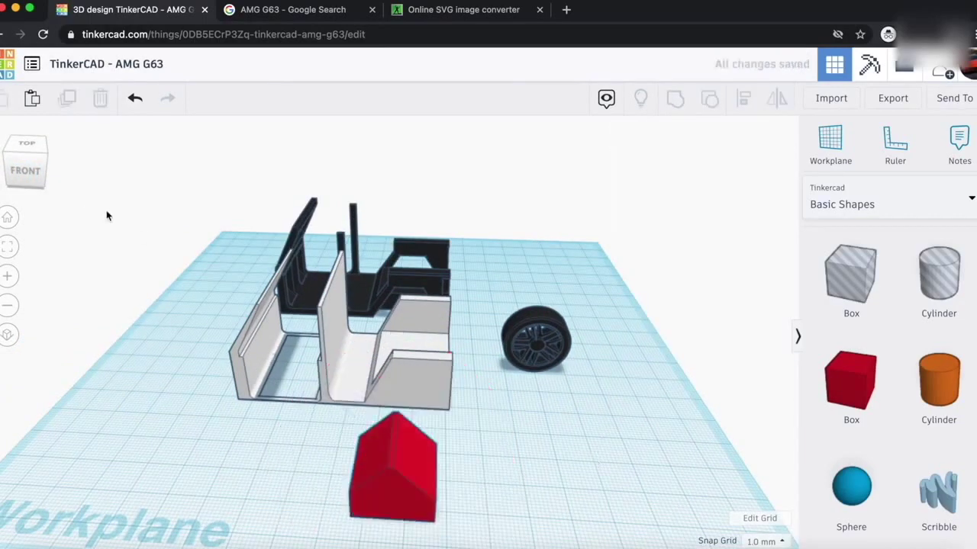
pyautogui.click(28, 171)
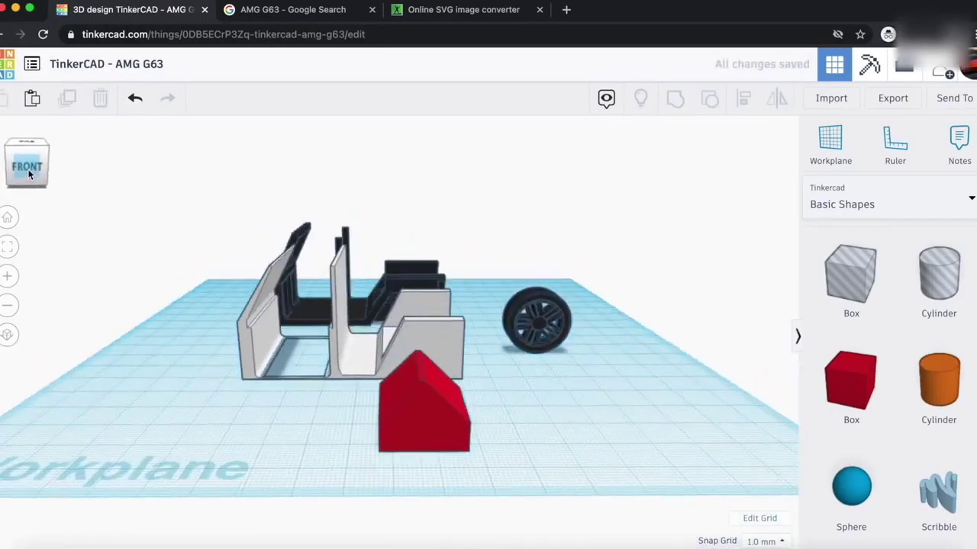
pyautogui.hotkey('ctrl', 'z')
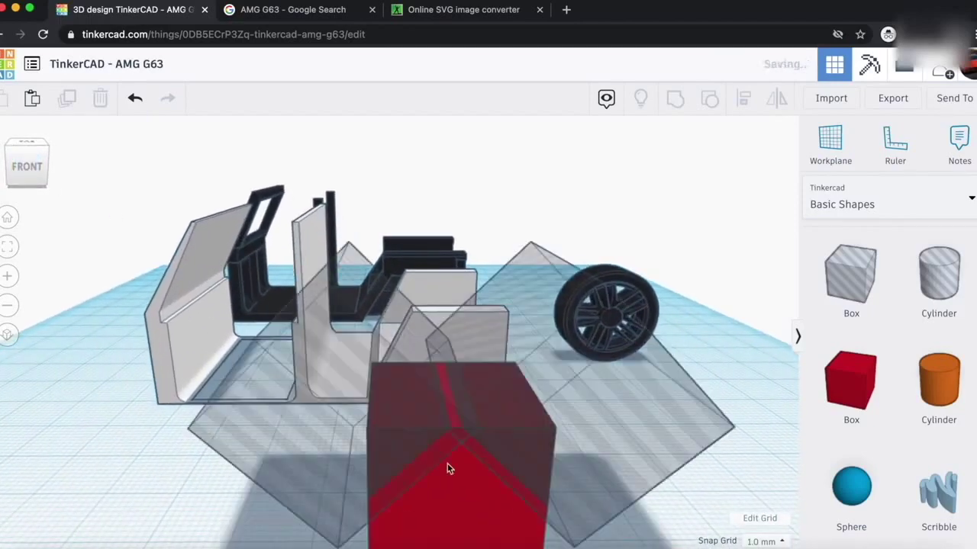
# - Widen the red box and shift the second tilted hole outward so a flat strip remains between the two holes
pyautogui.scroll(-3, 447, 465)
pyautogui.click(355, 361)
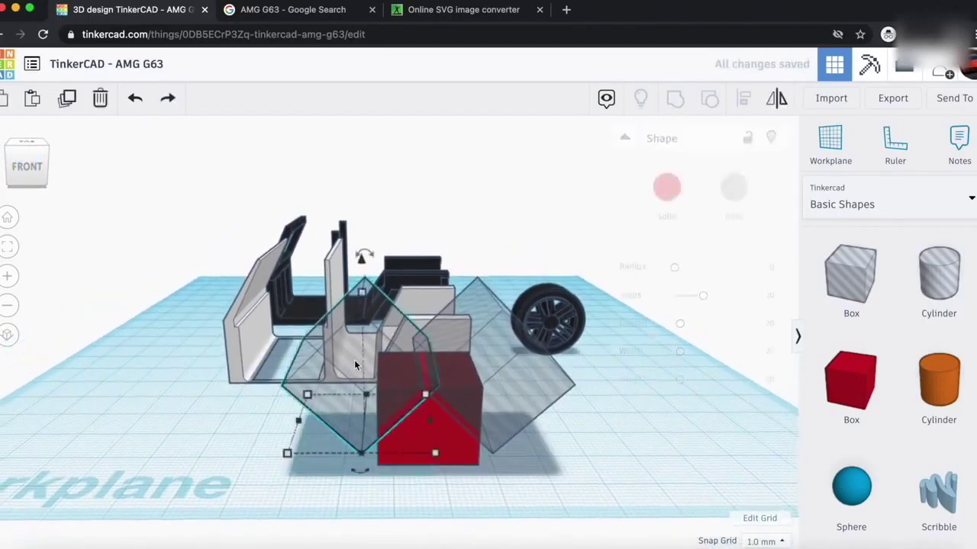
pyautogui.click(451, 459)
pyautogui.moveTo(471, 439); pyautogui.dragTo(504, 438)
pyautogui.click(495, 368)
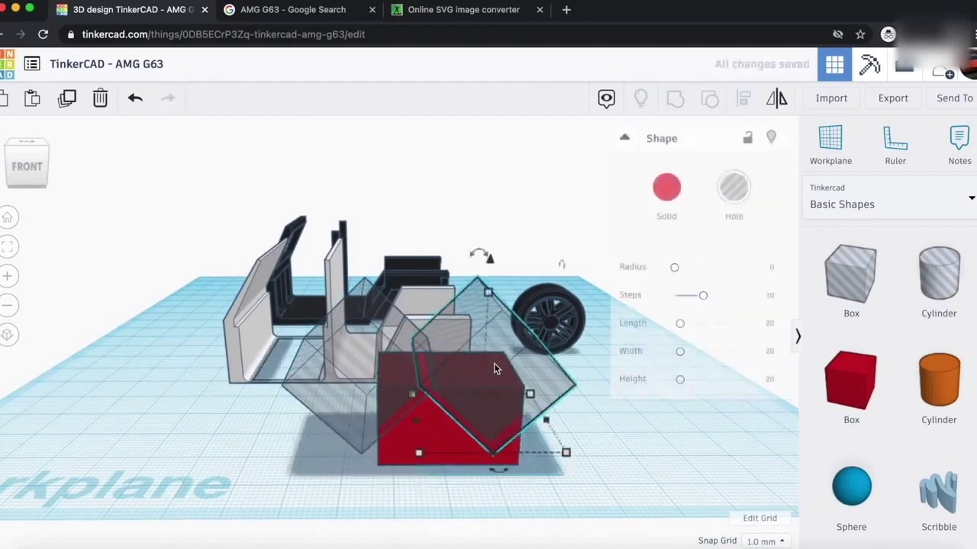
pyautogui.press('Right')
pyautogui.press('Right')
pyautogui.press('Right')
pyautogui.press('Right')
pyautogui.press('Right')
pyautogui.press('Right')
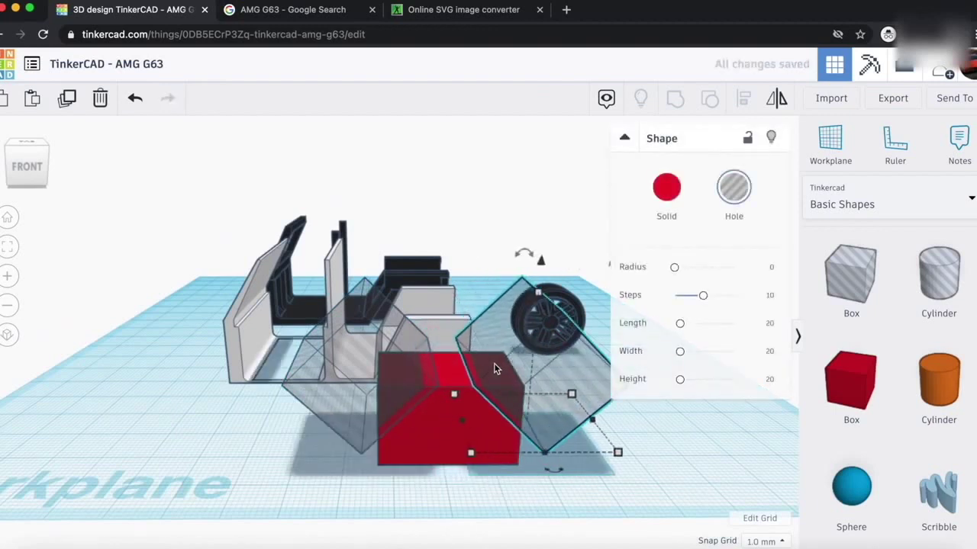
# - Group the red box with both tilted holes and shrink the bevelled shape's width and its depth to 5 mm
pyautogui.moveTo(537, 402); pyautogui.dragTo(539, 400)
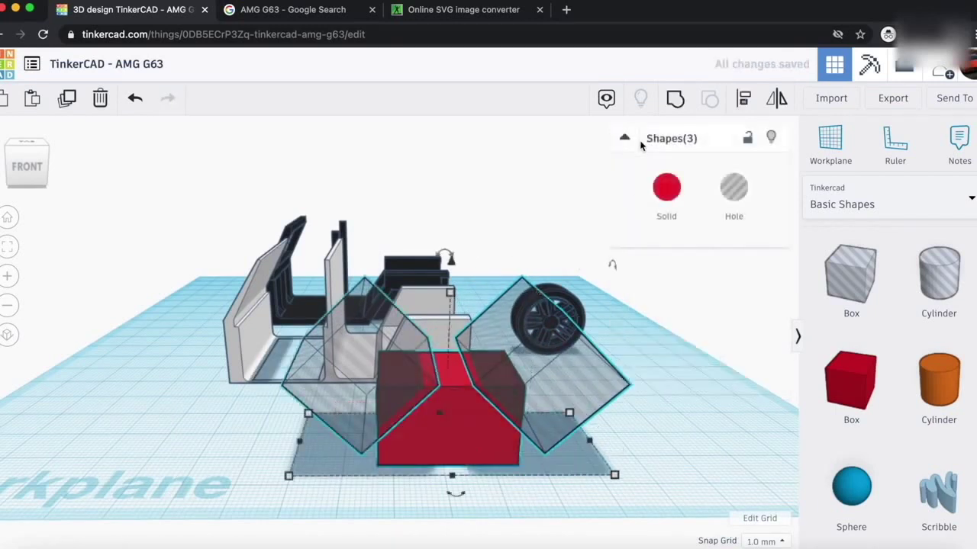
pyautogui.click(673, 105)
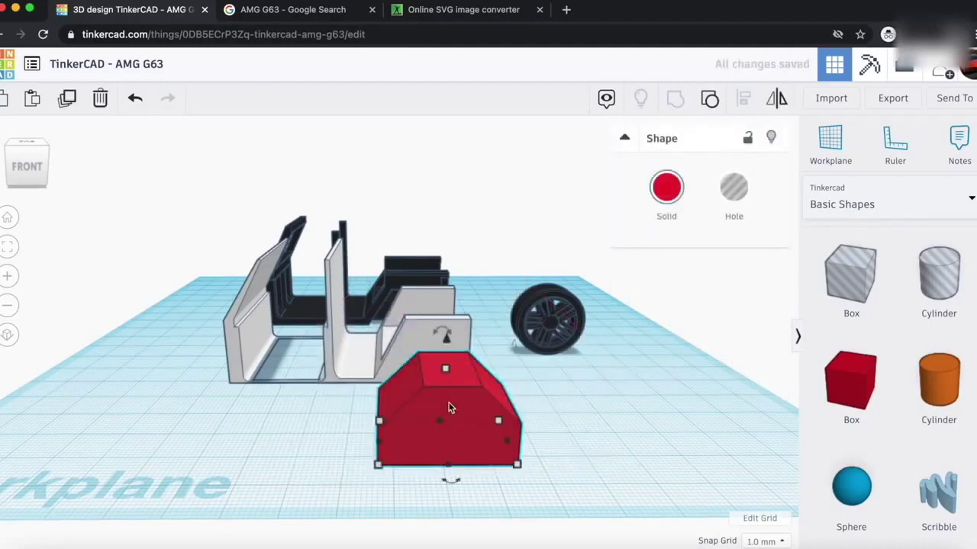
pyautogui.scroll(2, 458, 415)
pyautogui.scroll(-2, 580, 486)
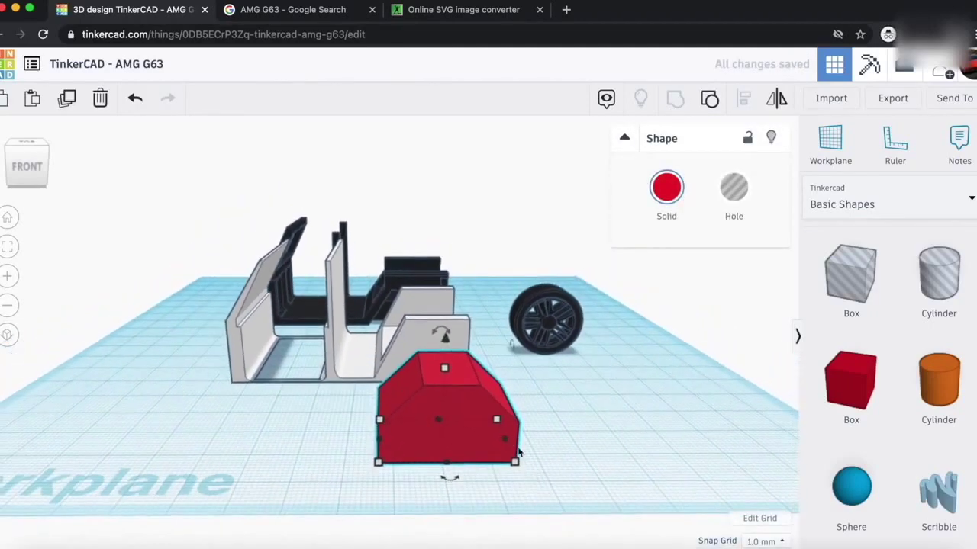
pyautogui.moveTo(503, 438); pyautogui.dragTo(492, 438)
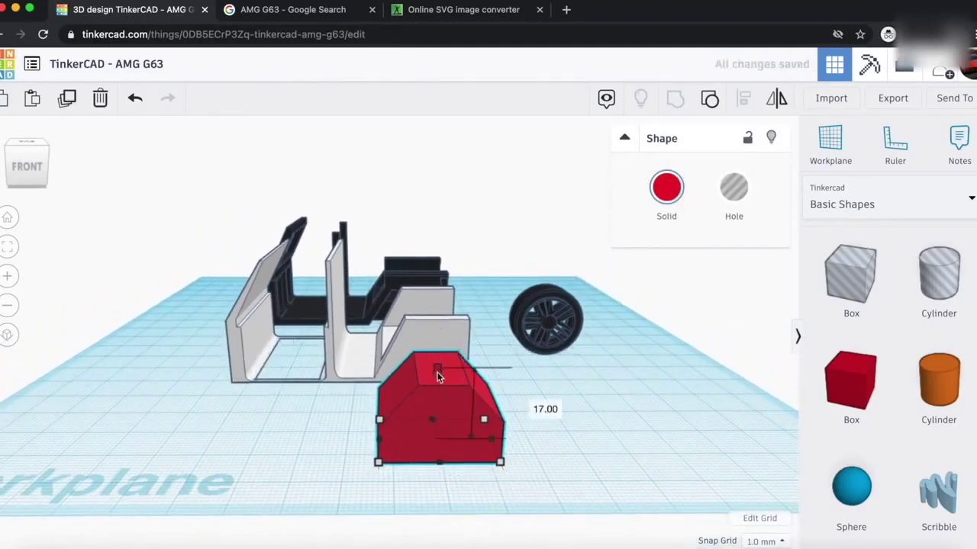
pyautogui.moveTo(445, 375); pyautogui.dragTo(440, 436)
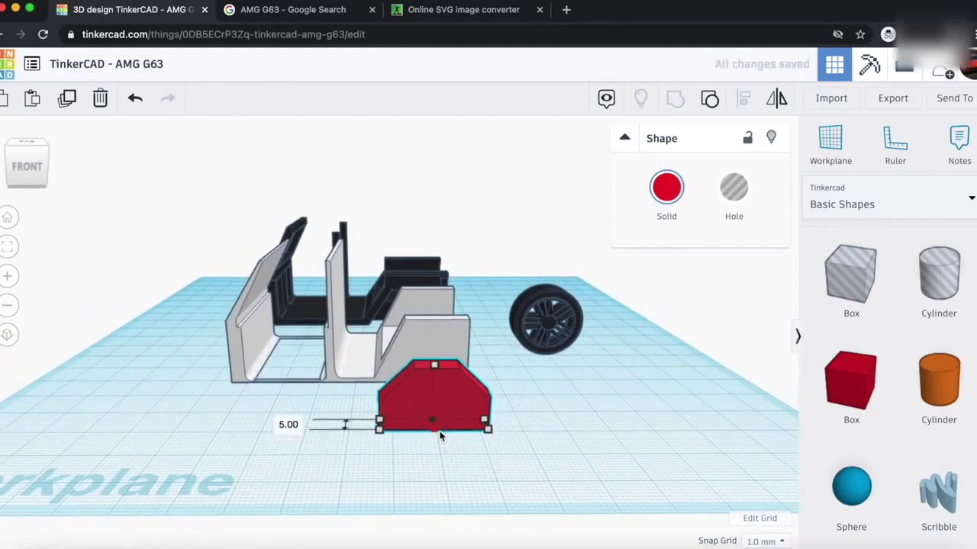
# - Turn the bevelled red shape into a hole and move it back into the side wall of the white body's rear
pyautogui.click(724, 190)
pyautogui.press('Up')
pyautogui.press('Up')
pyautogui.press('Up')
pyautogui.press('Up')
pyautogui.press('Up')
pyautogui.press('Up')
pyautogui.press('Up')
pyautogui.press('Up')
pyautogui.press('Up')
pyautogui.press('Up')
pyautogui.press('Up')
pyautogui.scroll(3, 586, 275)
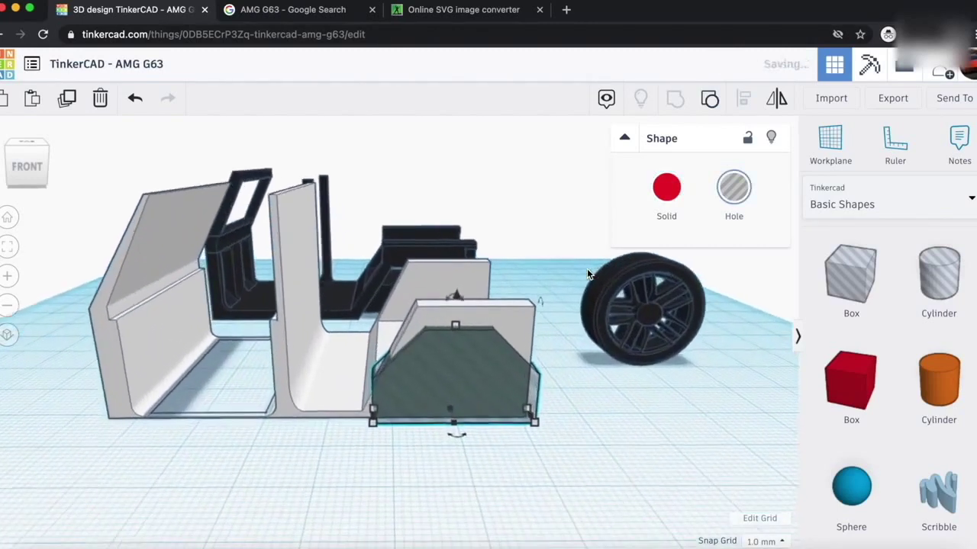
# - Narrow the bevelled hole and adjust its position along the lower rear side wall of the white body
pyautogui.moveTo(369, 429); pyautogui.dragTo(390, 431)
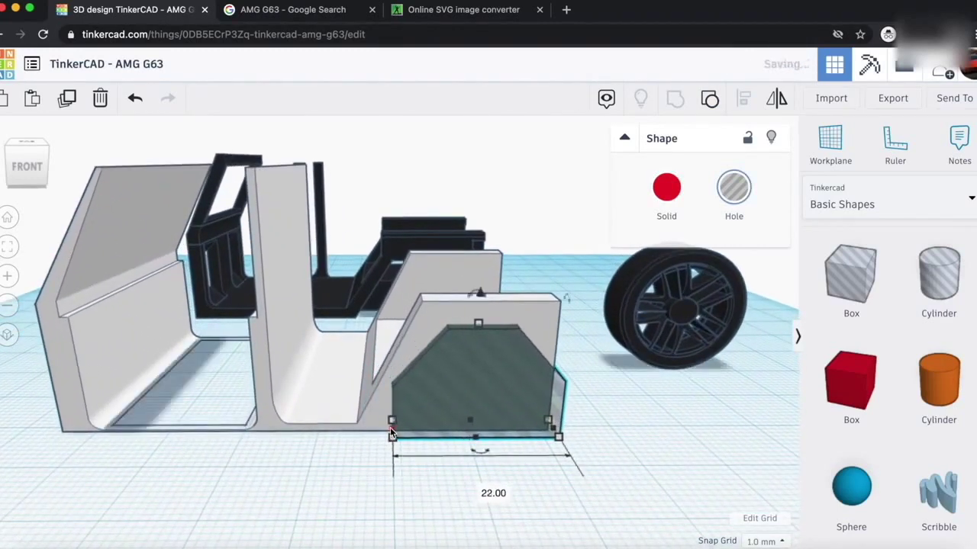
pyautogui.press('Left')
pyautogui.press('Left')
pyautogui.press('Left')
pyautogui.moveTo(530, 424); pyautogui.dragTo(522, 426)
pyautogui.press('Right')
pyautogui.press('Right')
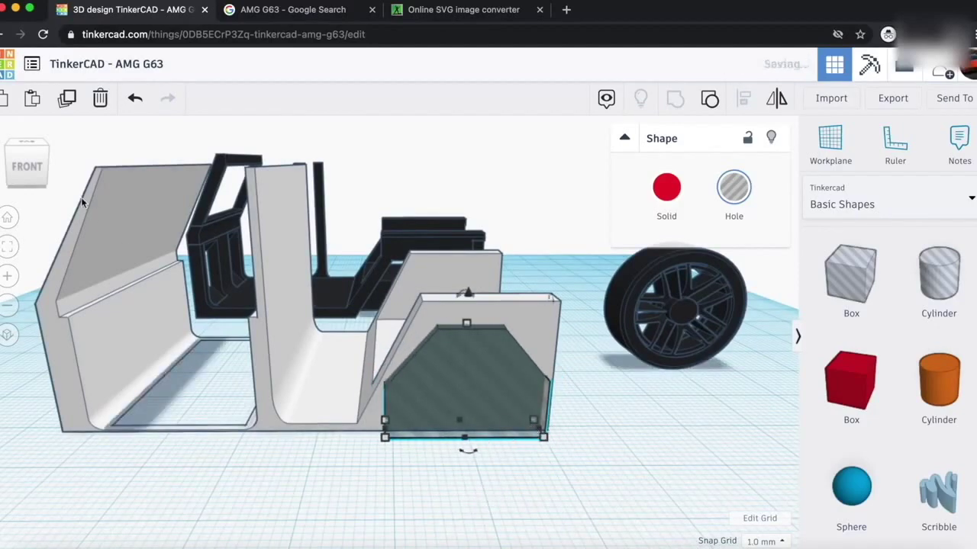
# - Thicken the bevelled hole to 8 mm and place a duplicate of it through the opposite rear side wall
pyautogui.moveTo(19, 158)
pyautogui.mouseDown()
pyautogui.moveTo(1, 155)
pyautogui.moveTo(9, 161)
pyautogui.mouseUp()
pyautogui.moveTo(204, 349); pyautogui.dragTo(216, 353)
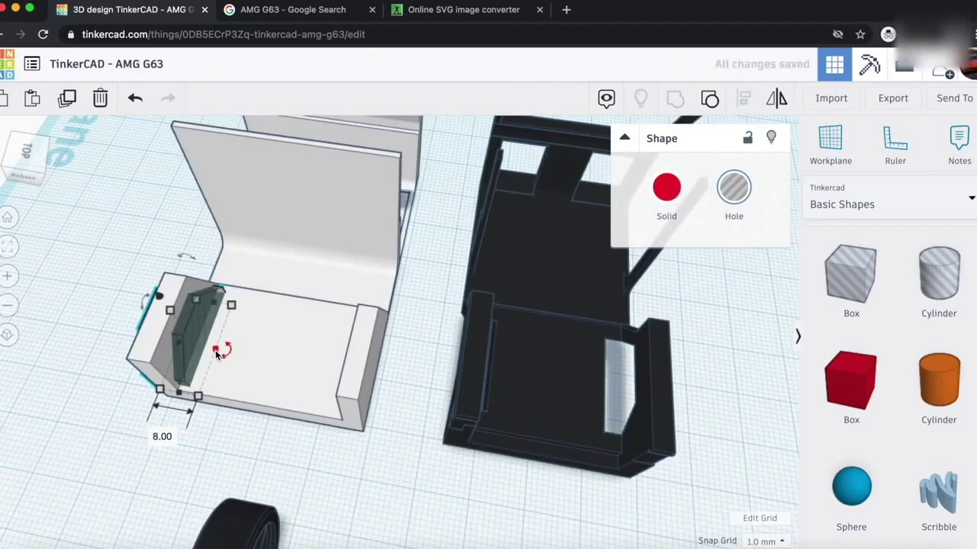
pyautogui.hotkey('ctrl', 'd')
pyautogui.press('Right')
pyautogui.press('Right')
pyautogui.press('Right')
pyautogui.press('Right')
pyautogui.press('Right')
pyautogui.press('Right')
pyautogui.press('Right')
pyautogui.press('Right')
pyautogui.press('Right')
pyautogui.press('Right')
pyautogui.press('Right')
pyautogui.press('Right')
pyautogui.press('Right')
pyautogui.press('Right')
pyautogui.press('Right')
pyautogui.press('Right')
pyautogui.press('Right')
pyautogui.press('Right')
pyautogui.press('Right')
pyautogui.press('Right')
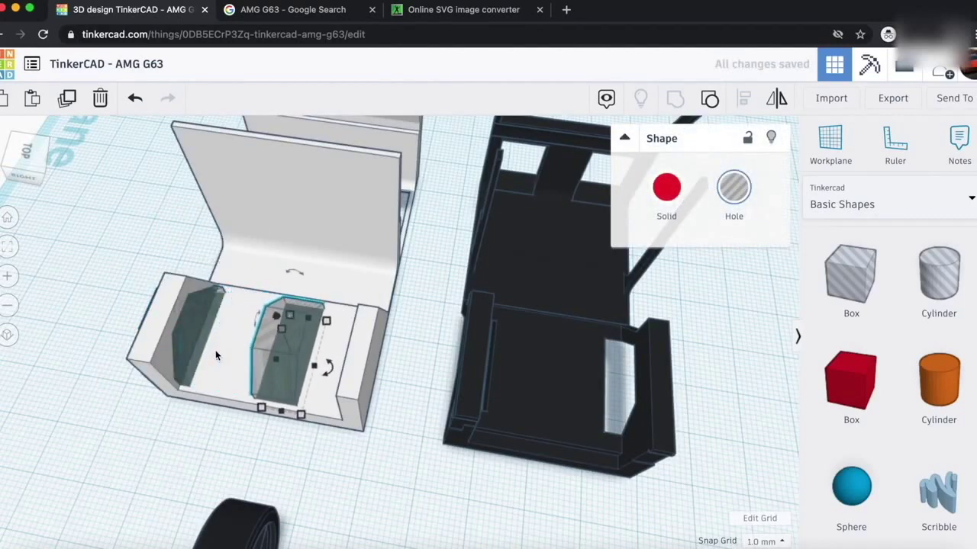
pyautogui.press('Right')
pyautogui.press('Right')
pyautogui.press('Right')
pyautogui.press('Right')
pyautogui.press('Right')
pyautogui.press('Right')
pyautogui.press('Right')
pyautogui.press('Right')
pyautogui.press('Right')
pyautogui.press('Right')
pyautogui.press('Right')
pyautogui.press('Right')
pyautogui.press('Right')
pyautogui.press('Right')
pyautogui.press('Right')
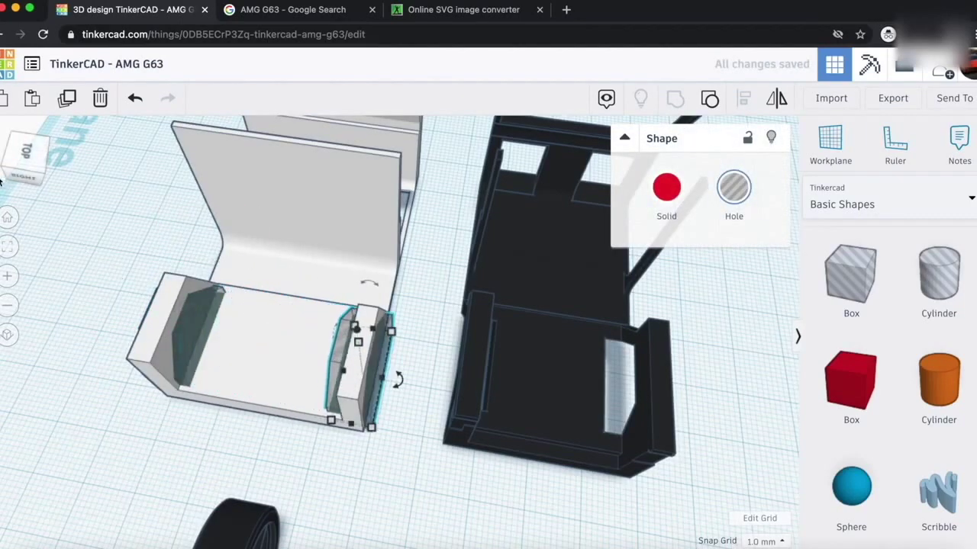
# - Group both bevelled holes with the white body to cut the rear wheel arches
pyautogui.click(38, 155)
pyautogui.moveTo(106, 290); pyautogui.dragTo(389, 435)
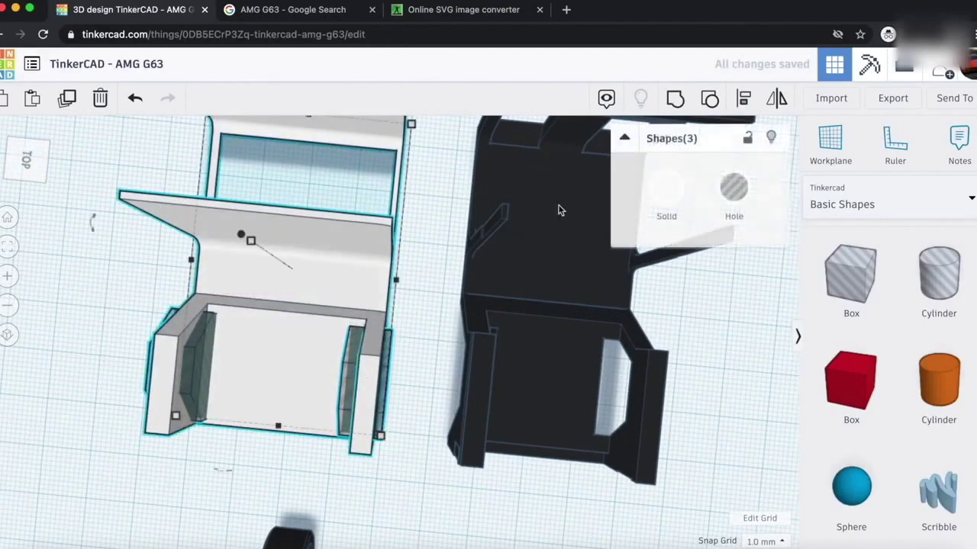
pyautogui.click(675, 101)
pyautogui.click(160, 246)
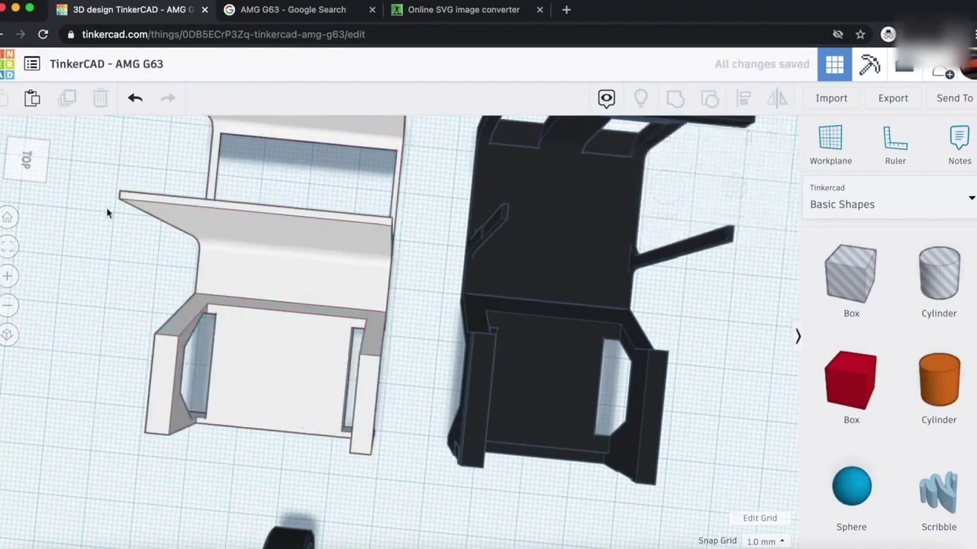
# - Place a box hole rotated about 35°, raise it onto the white body's slanted windshield panel, and stretch it across the panel
pyautogui.moveTo(27, 174)
pyautogui.mouseDown()
pyautogui.moveTo(63, 161)
pyautogui.moveTo(0, 162)
pyautogui.moveTo(41, 170)
pyautogui.moveTo(1, 169)
pyautogui.moveTo(21, 179)
pyautogui.mouseUp()
pyautogui.moveTo(855, 298); pyautogui.dragTo(95, 248)
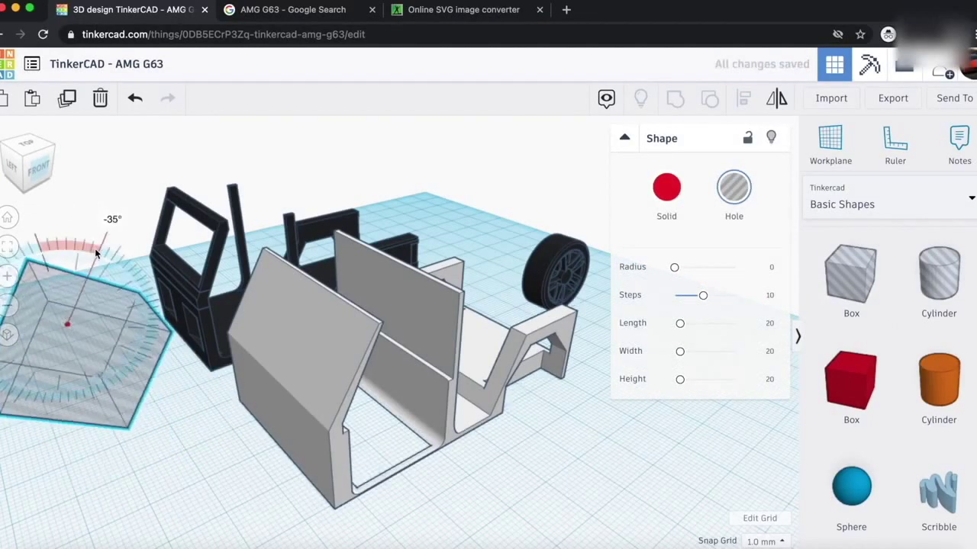
pyautogui.moveTo(71, 364); pyautogui.dragTo(245, 364)
pyautogui.moveTo(254, 286); pyautogui.dragTo(234, 211)
pyautogui.moveTo(228, 244); pyautogui.dragTo(234, 220)
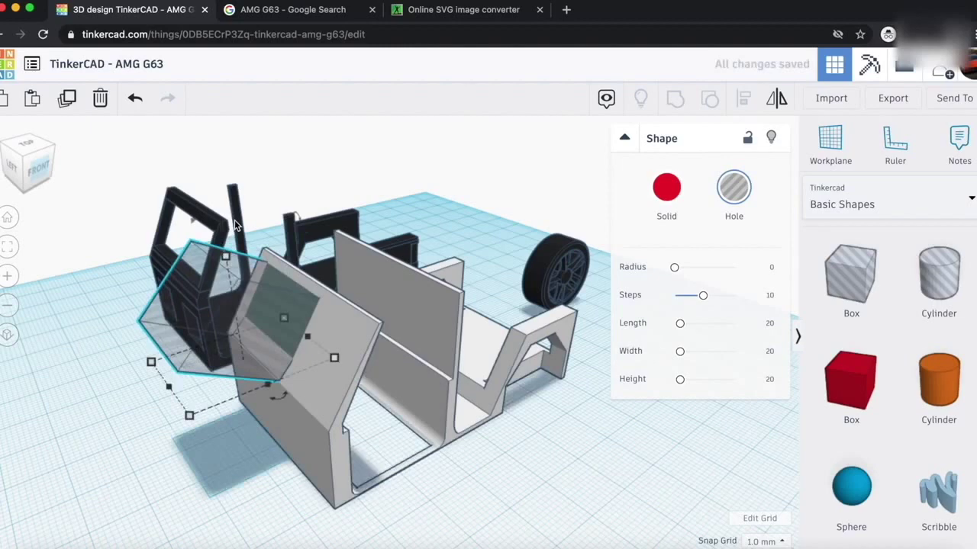
pyautogui.moveTo(290, 382); pyautogui.dragTo(332, 425)
# - Try to cut the windshield opening by grouping the tilted box hole with the white body
pyautogui.moveTo(75, 122); pyautogui.dragTo(326, 471, button='right')
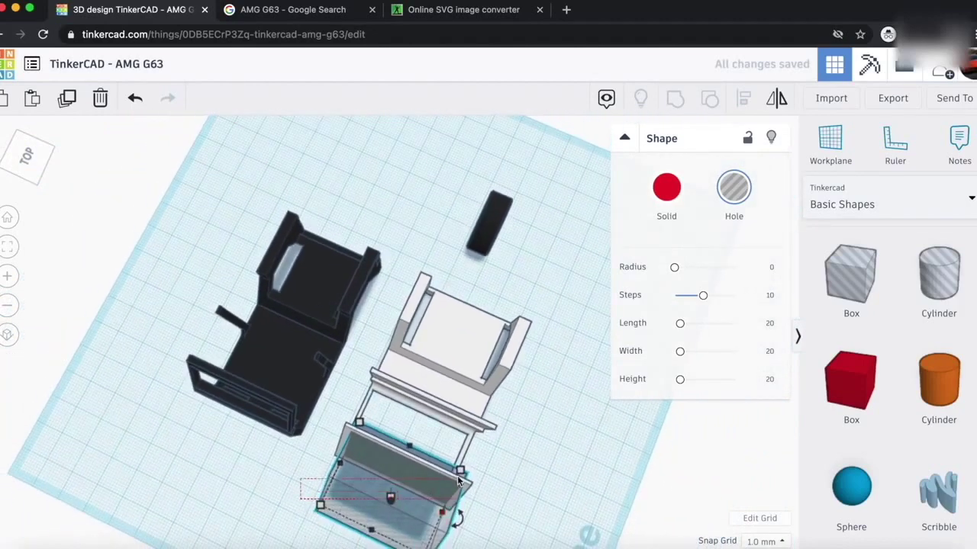
pyautogui.moveTo(450, 485); pyautogui.dragTo(511, 418)
pyautogui.click(675, 98)
pyautogui.click(597, 382)
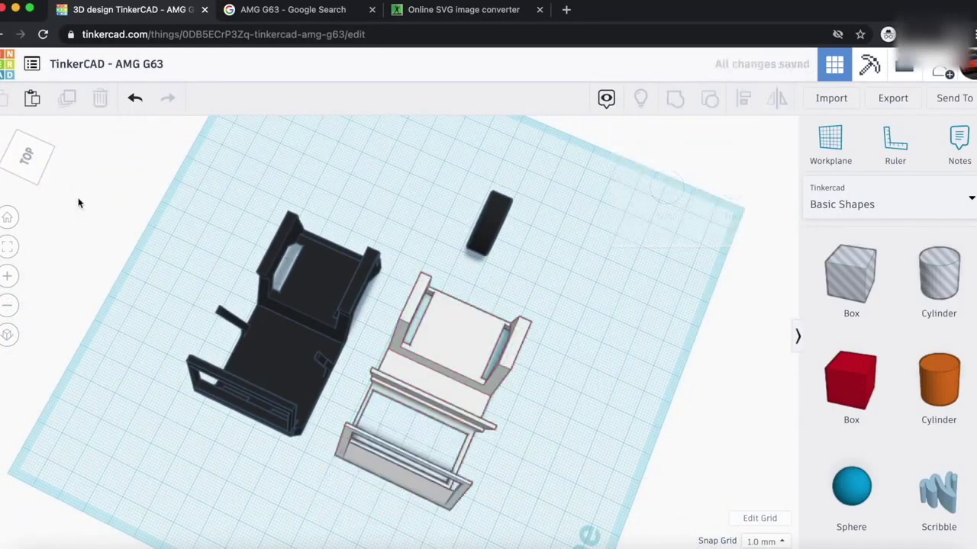
pyautogui.click(26, 160)
pyautogui.moveTo(27, 160); pyautogui.dragTo(15, 164)
pyautogui.click(15, 164)
pyautogui.hotkey('ctrl', 'z')
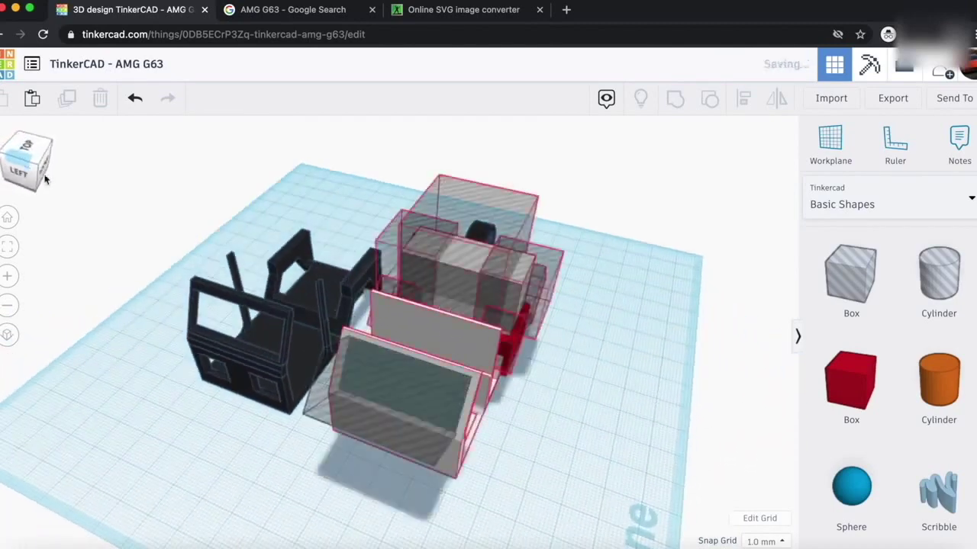
# - Move the tilted hole deeper through the windshield panel and group it with the white body to cut the opening
pyautogui.click(388, 403)
pyautogui.press('Up')
pyautogui.press('Up')
pyautogui.press('Up')
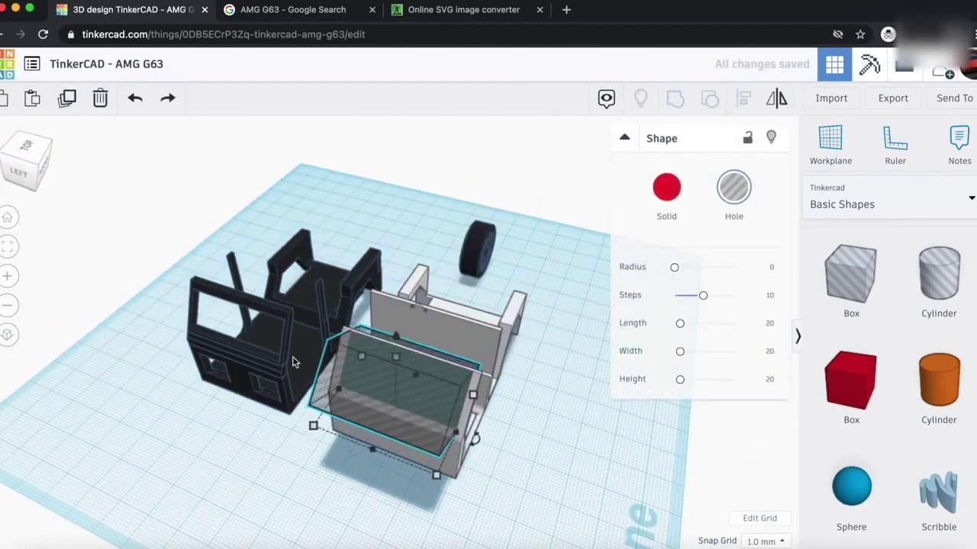
pyautogui.moveTo(67, 186); pyautogui.dragTo(143, 370, button='right')
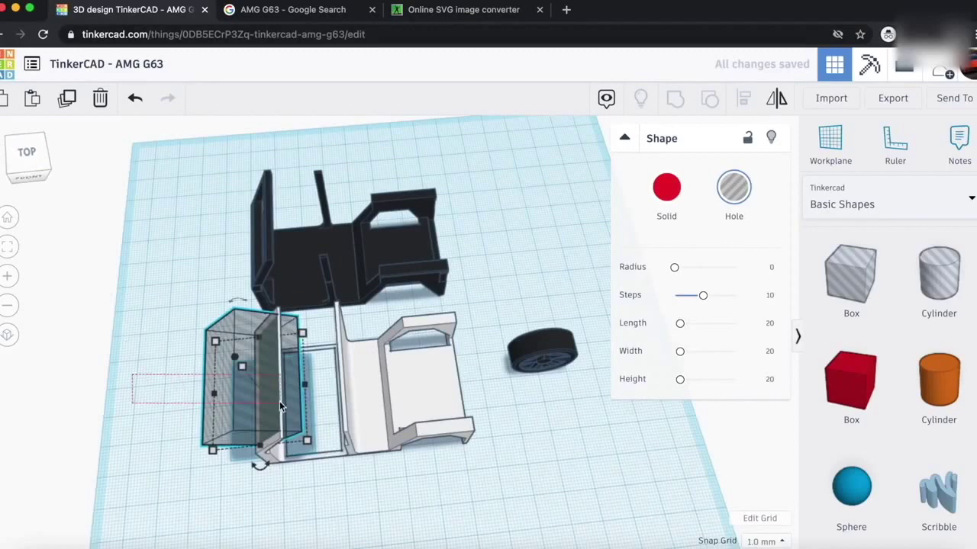
pyautogui.moveTo(279, 402); pyautogui.dragTo(476, 329)
pyautogui.click(679, 106)
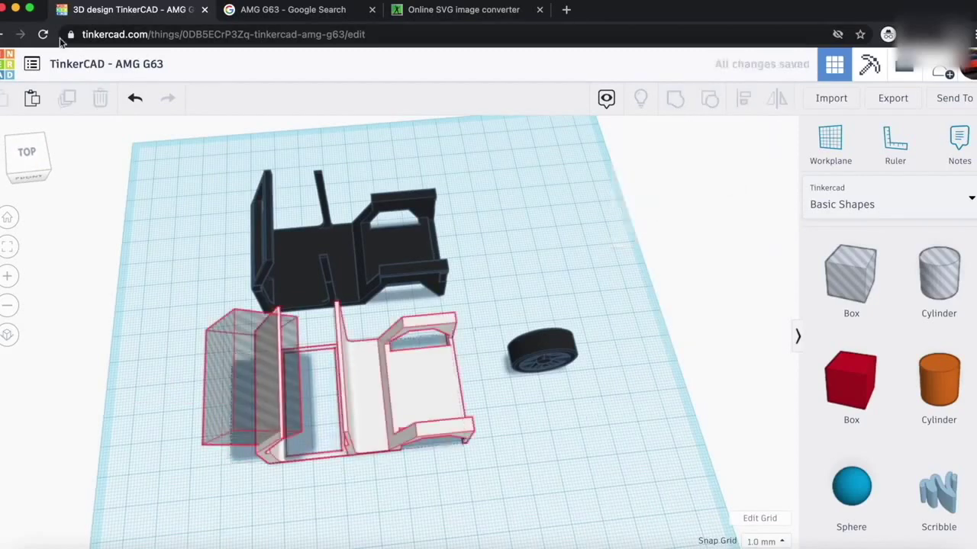
# - Place a box hole 12 mm tall at the white body's front wall and narrow it to one side
pyautogui.click(30, 147)
pyautogui.moveTo(31, 143); pyautogui.dragTo(43, 144)
pyautogui.scroll(5, 514, 415)
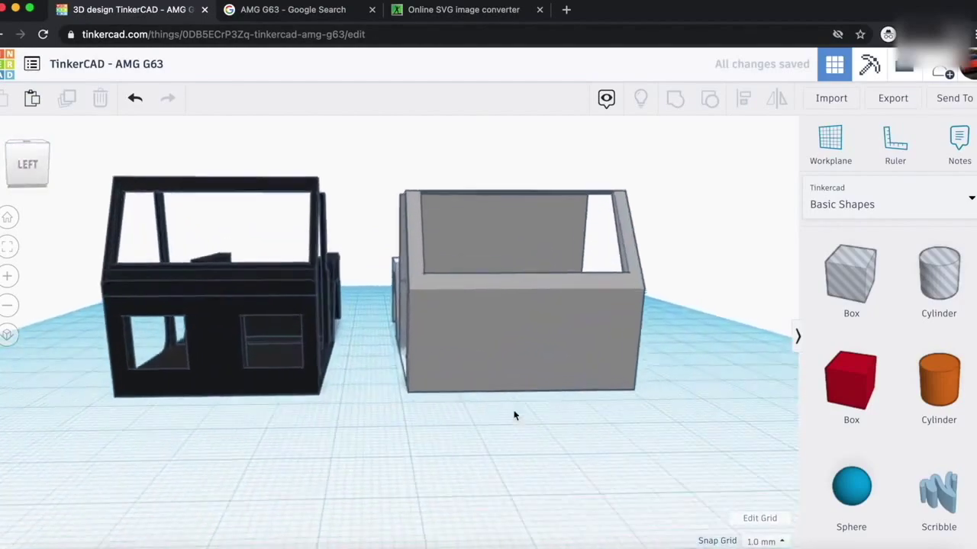
pyautogui.moveTo(35, 183); pyautogui.dragTo(33, 186)
pyautogui.moveTo(851, 275); pyautogui.dragTo(441, 437)
pyautogui.moveTo(443, 265); pyautogui.dragTo(442, 332)
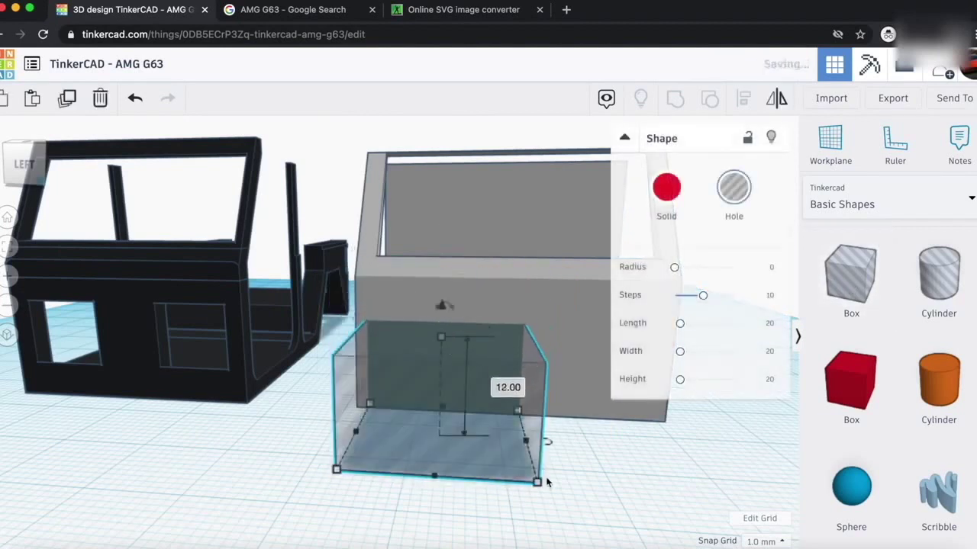
pyautogui.moveTo(526, 441); pyautogui.dragTo(443, 393)
# - Raise the box hole 3 mm off the workplane and shift it sideways along the front wall
pyautogui.moveTo(428, 297); pyautogui.dragTo(426, 270)
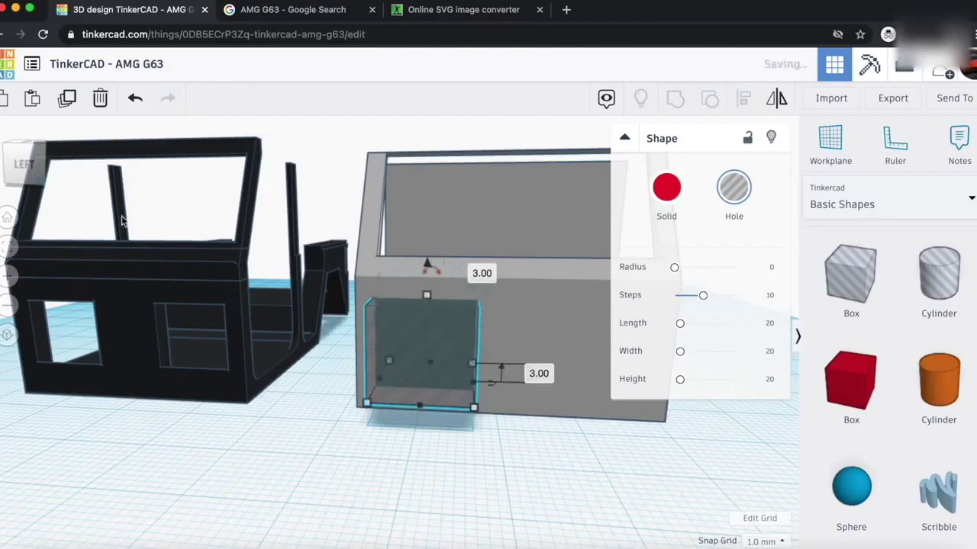
pyautogui.moveTo(25, 155)
pyautogui.mouseDown()
pyautogui.moveTo(1, 153)
pyautogui.moveTo(24, 154)
pyautogui.mouseUp()
pyautogui.press('Right')
pyautogui.press('Right')
pyautogui.press('Right')
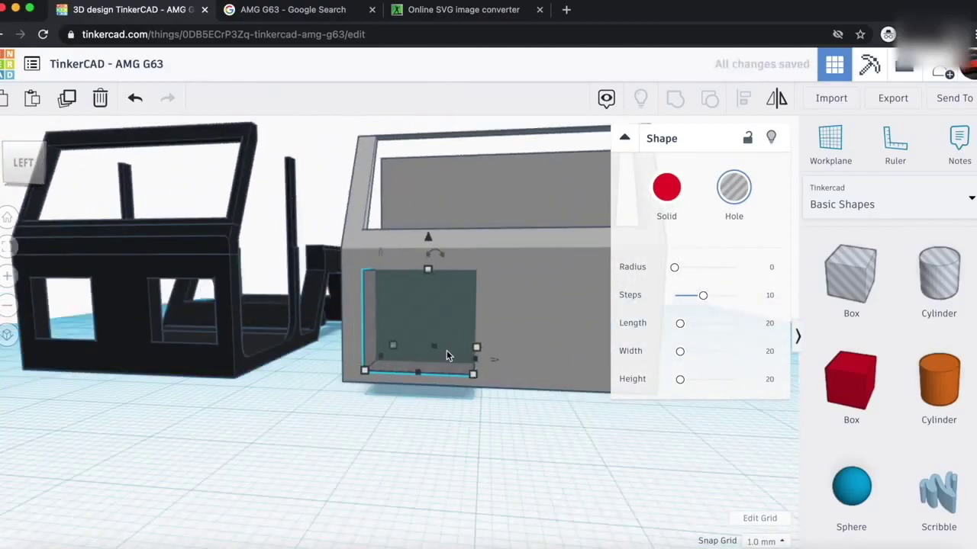
# - Duplicate the box hole and move the copy sideways to the other half of the white body's front wall
pyautogui.press('super+d')
pyautogui.hotkey('shift', 'Right')
pyautogui.press('Right')
pyautogui.press('Right')
pyautogui.press('Right')
pyautogui.press('Right')
pyautogui.press('Right')
pyautogui.press('Right')
pyautogui.press('Right')
pyautogui.press('Right')
pyautogui.press('Right')
pyautogui.press('Right')
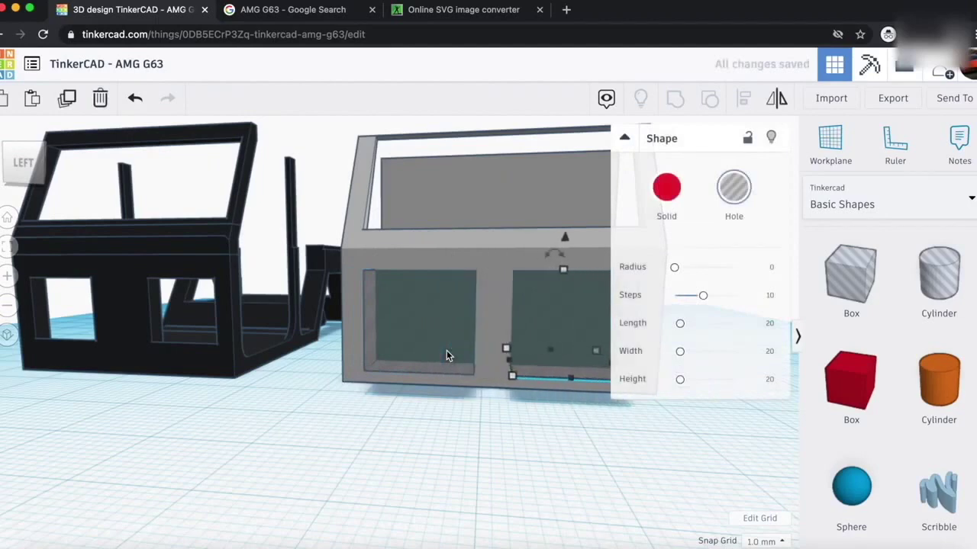
pyautogui.scroll(-3, 447, 350)
pyautogui.press('Right')
pyautogui.press('Right')
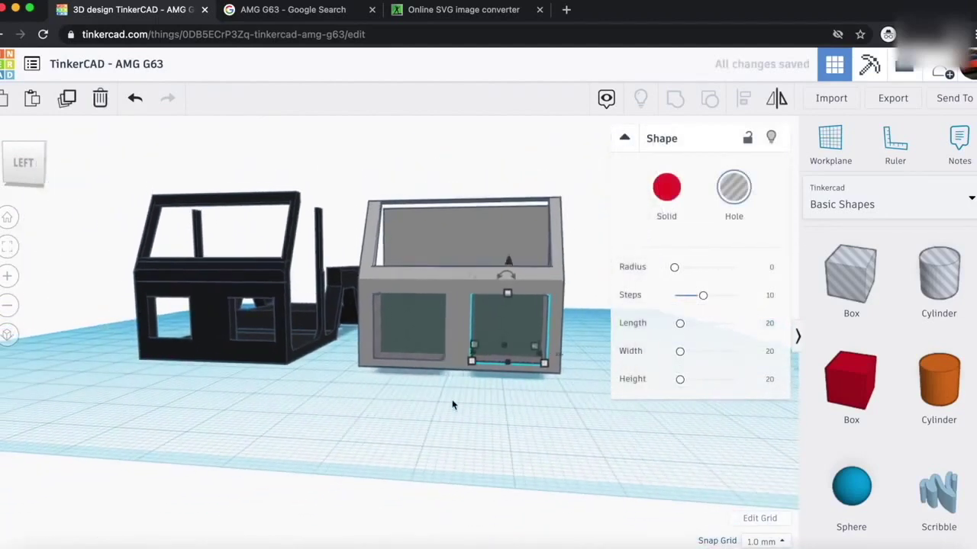
# - Group the two box holes with the white body to cut a pair of rectangular openings through the front wall
pyautogui.moveTo(505, 334); pyautogui.dragTo(506, 330)
pyautogui.click(677, 99)
pyautogui.click(618, 371)
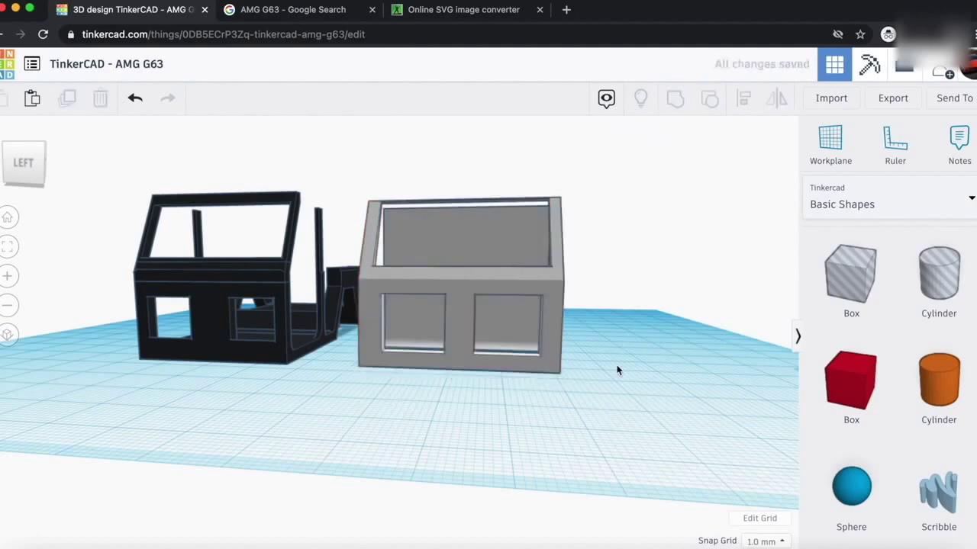
# - Delete the black reference frame and move the white body farther back on the workplane
pyautogui.moveTo(34, 177); pyautogui.dragTo(0, 163)
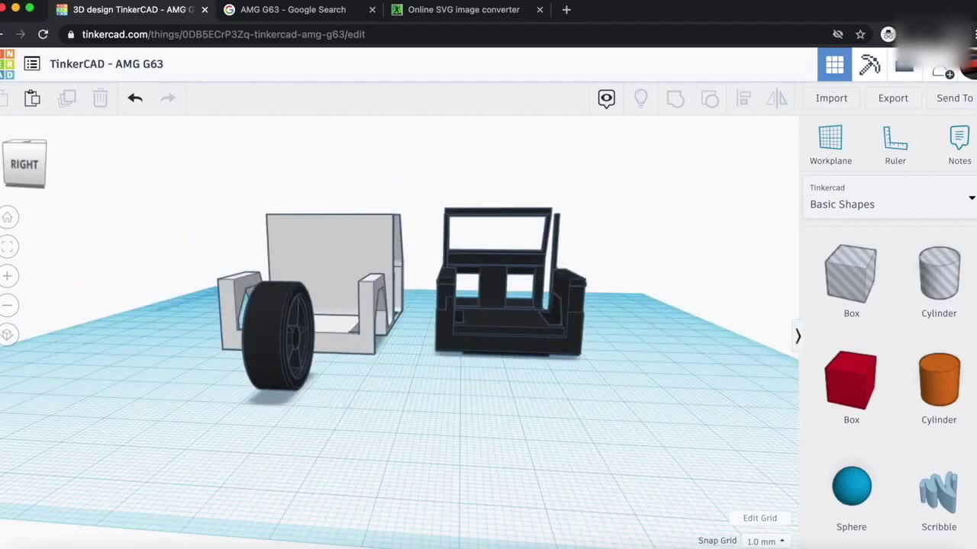
pyautogui.click(497, 343)
pyautogui.press('Delete')
pyautogui.moveTo(2, 164); pyautogui.dragTo(44, 163)
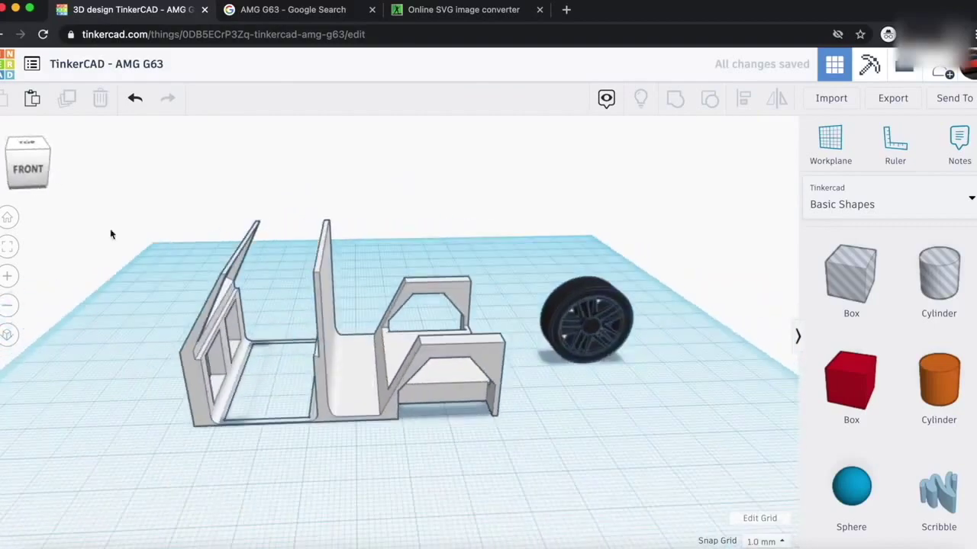
pyautogui.moveTo(344, 404); pyautogui.dragTo(367, 302)
pyautogui.click(367, 435)
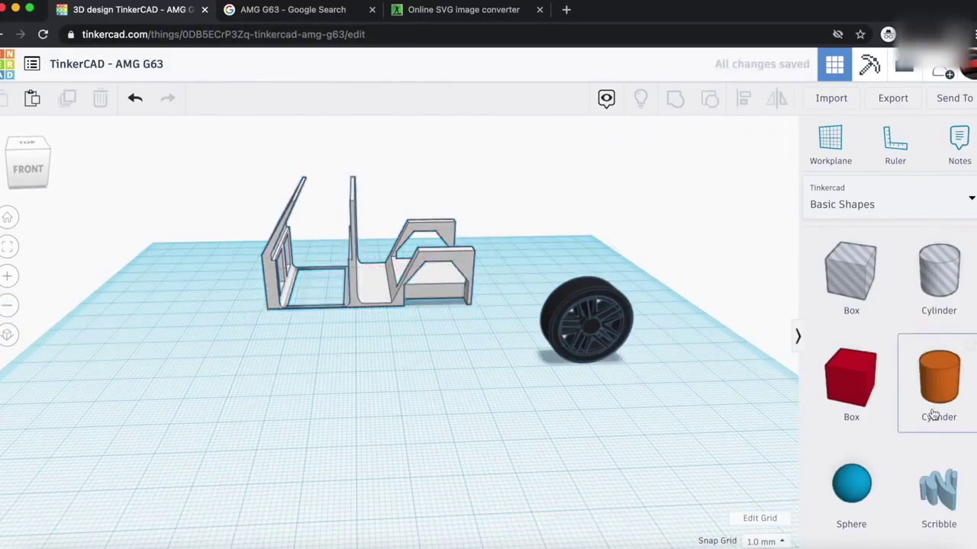
# - Place a solid cylinder about 7 mm wide in front of the white body and rotate it to lie flat lengthwise
pyautogui.scroll(-2, 937, 415)
pyautogui.scroll(2, 935, 412)
pyautogui.scroll(-3, 935, 412)
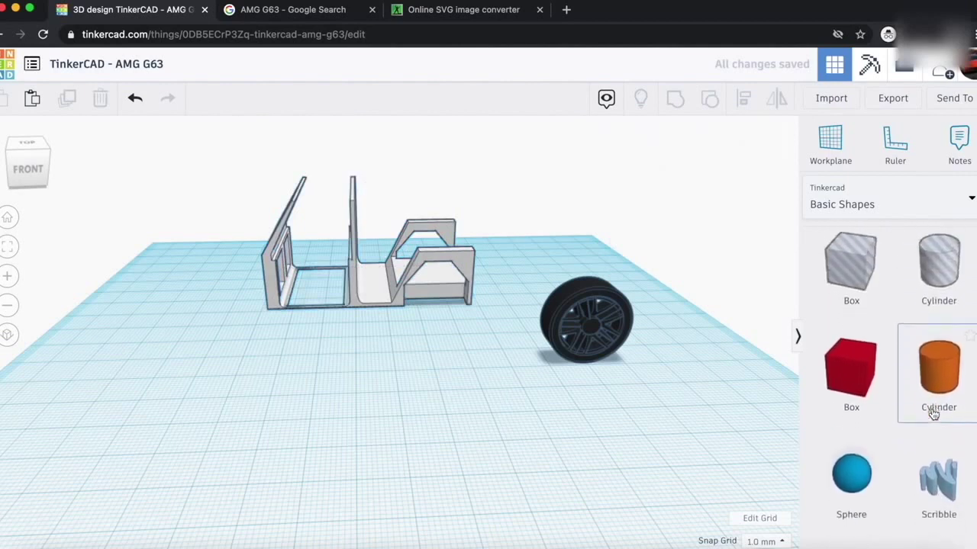
pyautogui.scroll(-2, 934, 414)
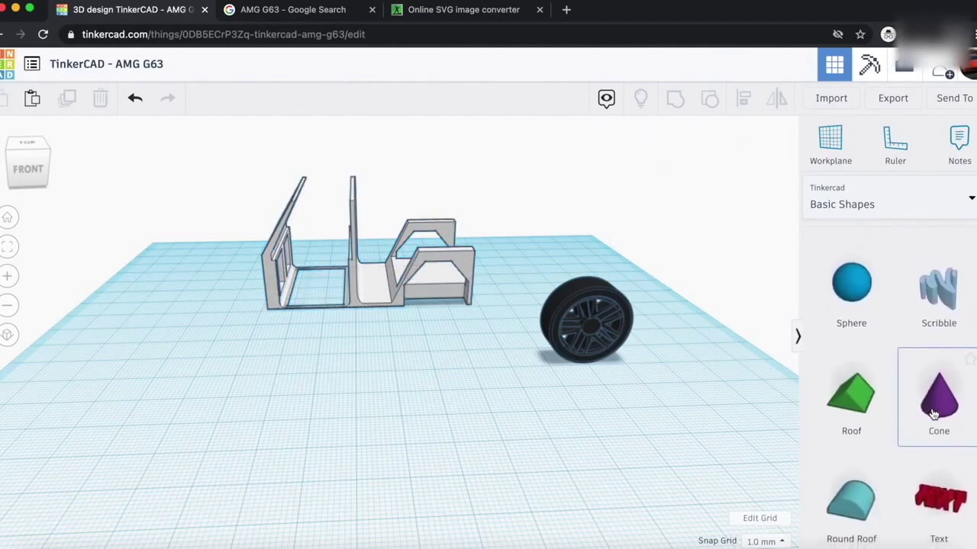
pyautogui.scroll(1, 934, 414)
pyautogui.scroll(3, 933, 415)
pyautogui.moveTo(933, 412); pyautogui.dragTo(318, 385)
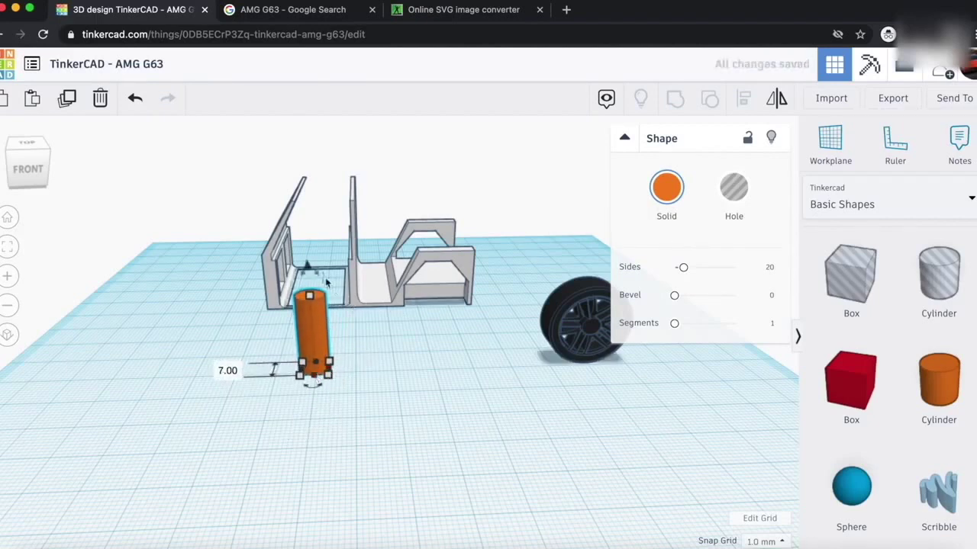
pyautogui.moveTo(308, 257)
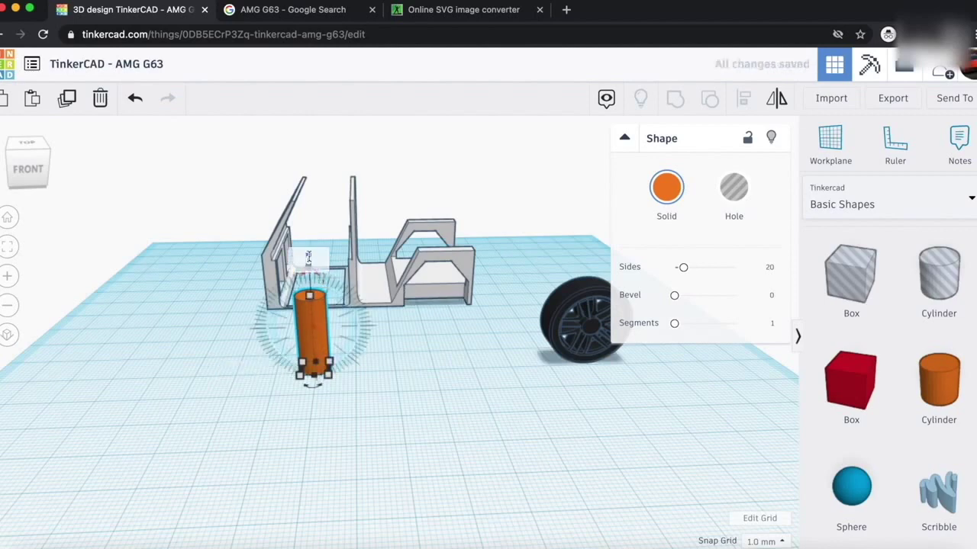
pyautogui.moveTo(309, 264); pyautogui.dragTo(309, 292)
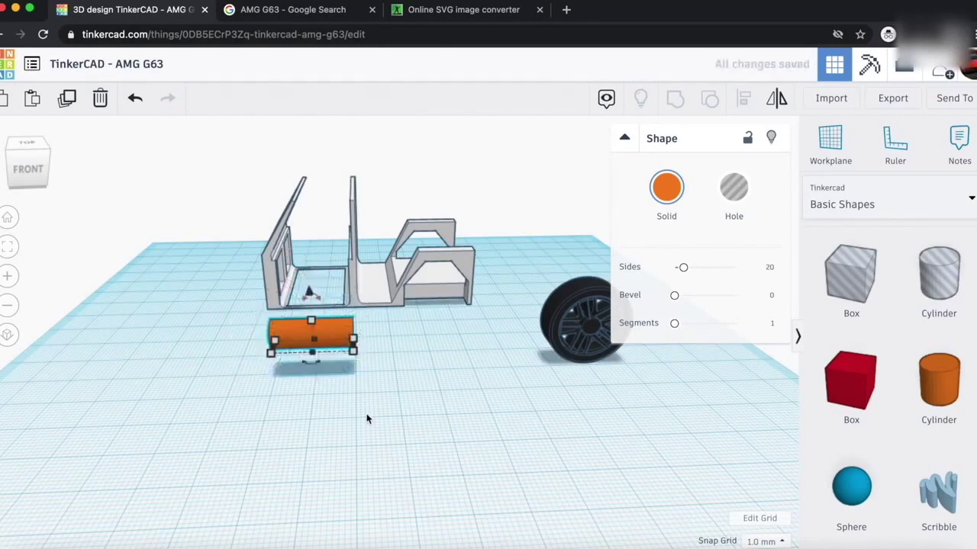
# - Lengthen the cylinder, move it about 48 mm back into the white body and shift it along the centreline
pyautogui.moveTo(30, 156)
pyautogui.mouseDown()
pyautogui.moveTo(54, 153)
pyautogui.moveTo(36, 156)
pyautogui.mouseUp()
pyautogui.click(35, 155)
pyautogui.moveTo(355, 357); pyautogui.dragTo(429, 258)
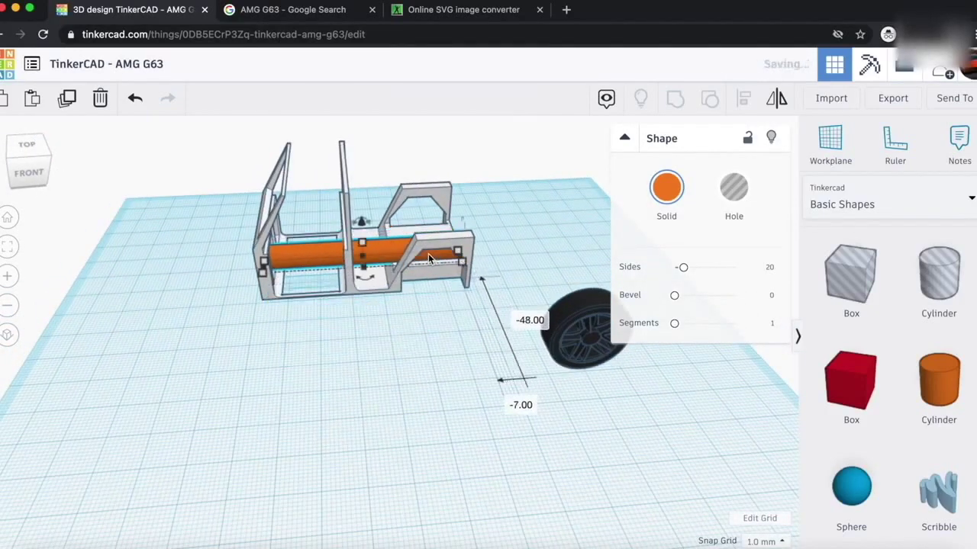
pyautogui.moveTo(20, 155)
pyautogui.mouseDown()
pyautogui.moveTo(2, 146)
pyautogui.moveTo(2, 159)
pyautogui.mouseUp()
pyautogui.press('Right')
pyautogui.press('Right')
pyautogui.press('Right')
pyautogui.press('Right')
pyautogui.press('Right')
pyautogui.press('Right')
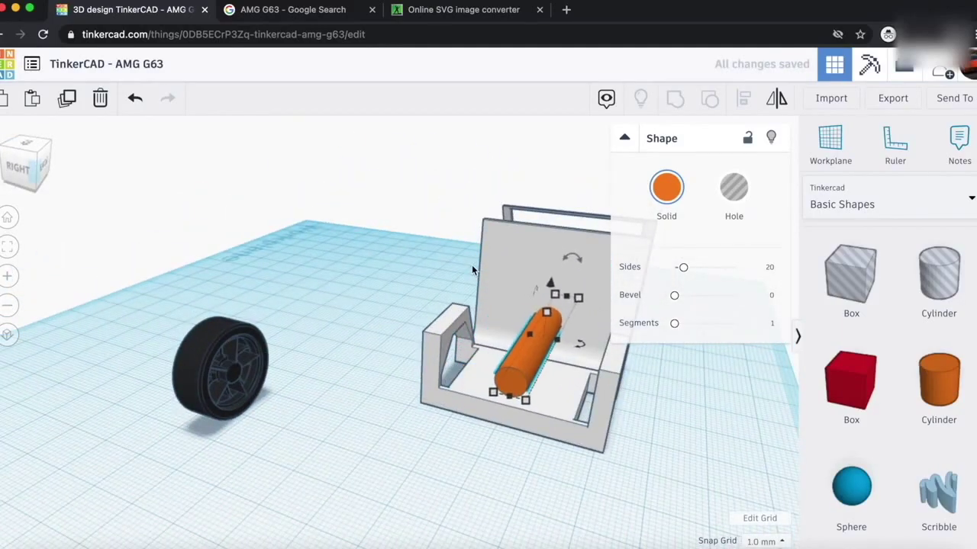
pyautogui.click(36, 158)
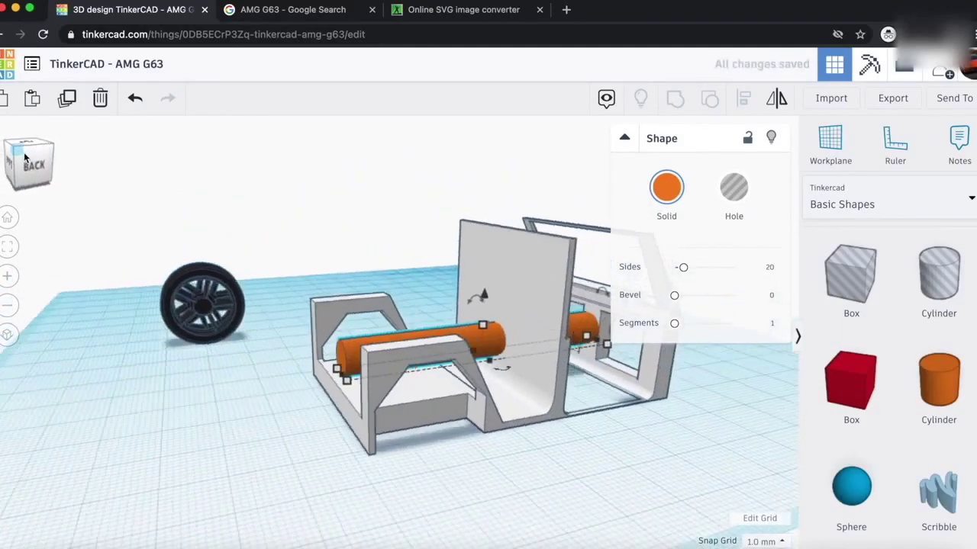
# - Raise the white body above the workplane and position the wheel in one of its rear wheel arches
pyautogui.click(410, 412)
pyautogui.moveTo(432, 197); pyautogui.dragTo(442, 150)
pyautogui.moveTo(213, 292); pyautogui.dragTo(311, 410)
pyautogui.click(284, 300)
pyautogui.click(318, 389)
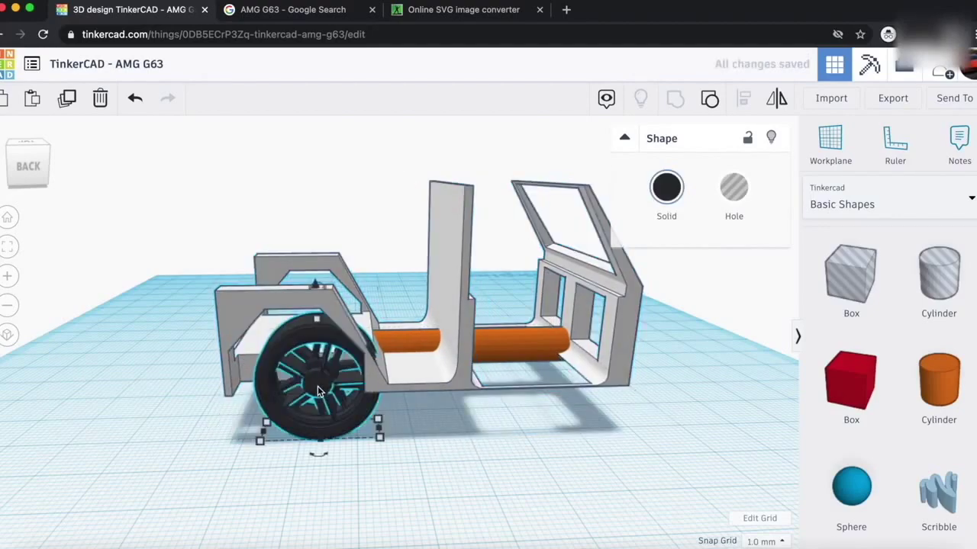
# - Duplicate the wheel and move the copy across into the opposite rear wheel arch
pyautogui.press('Left')
pyautogui.press('Left')
pyautogui.press('Left')
pyautogui.press('Left')
pyautogui.moveTo(48, 155); pyautogui.dragTo(36, 183)
pyautogui.press('Left')
pyautogui.press('Left')
pyautogui.press('Left')
pyautogui.press('Left')
pyautogui.press('Left')
pyautogui.press('Left')
pyautogui.press('Left')
pyautogui.press('Left')
pyautogui.press('Left')
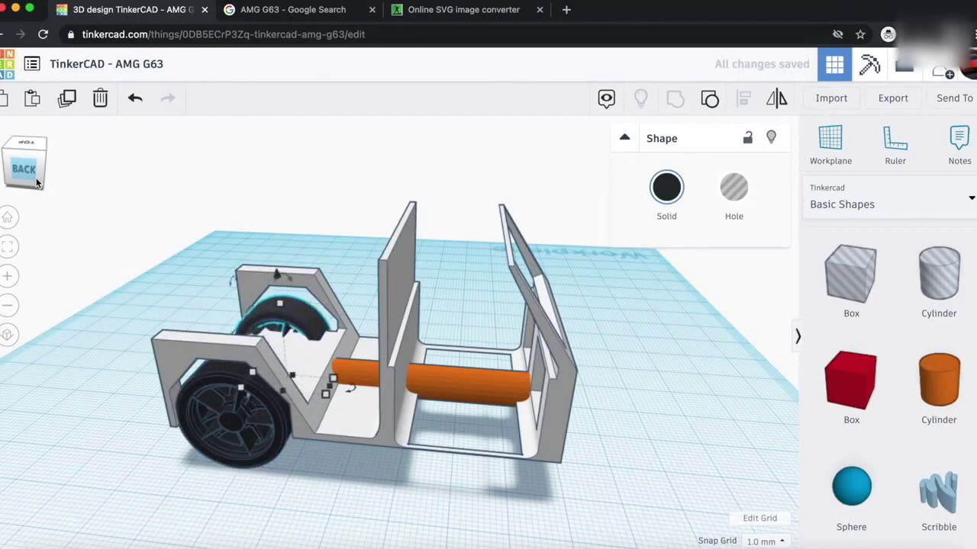
pyautogui.moveTo(23, 158); pyautogui.dragTo(66, 157)
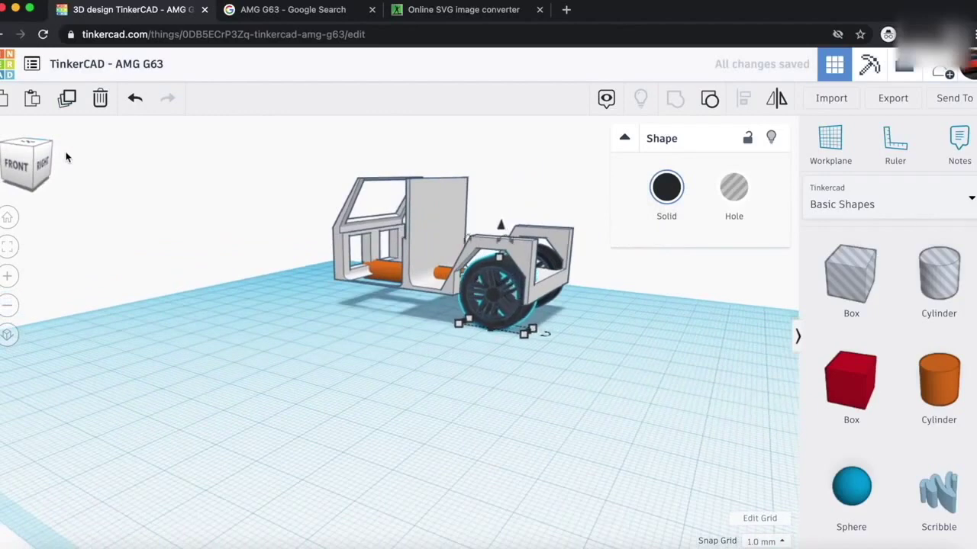
pyautogui.moveTo(29, 159); pyautogui.dragTo(6, 158)
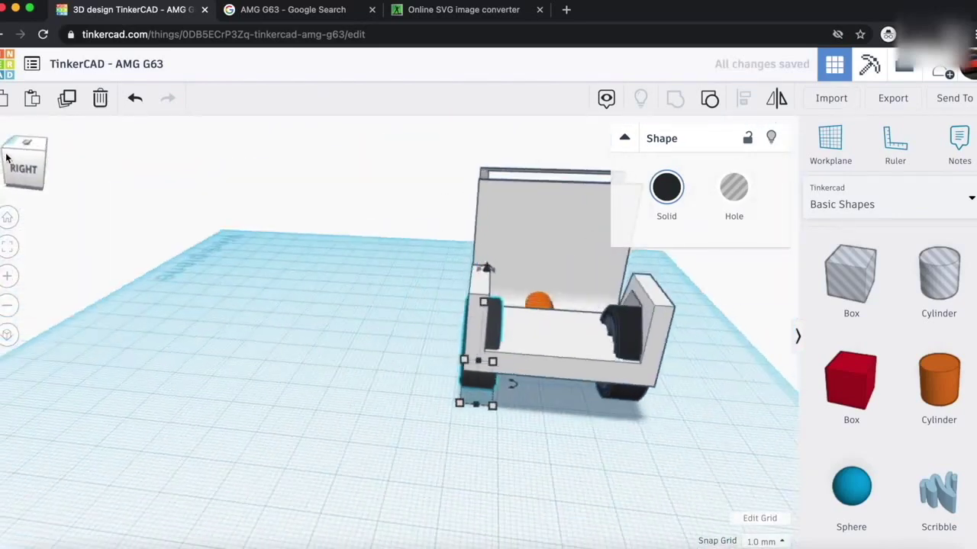
pyautogui.moveTo(329, 427); pyautogui.dragTo(168, 458, button='middle')
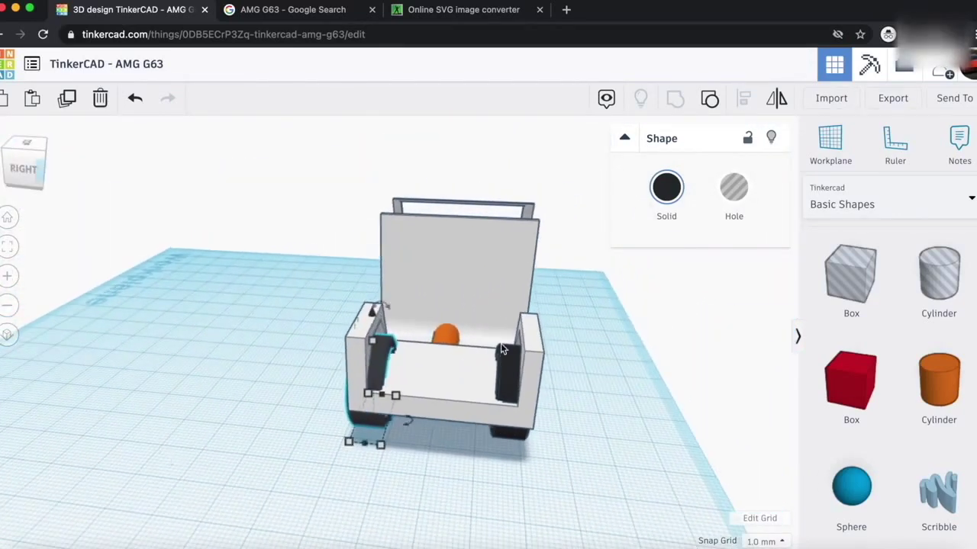
pyautogui.scroll(4, 500, 343)
pyautogui.click(660, 199)
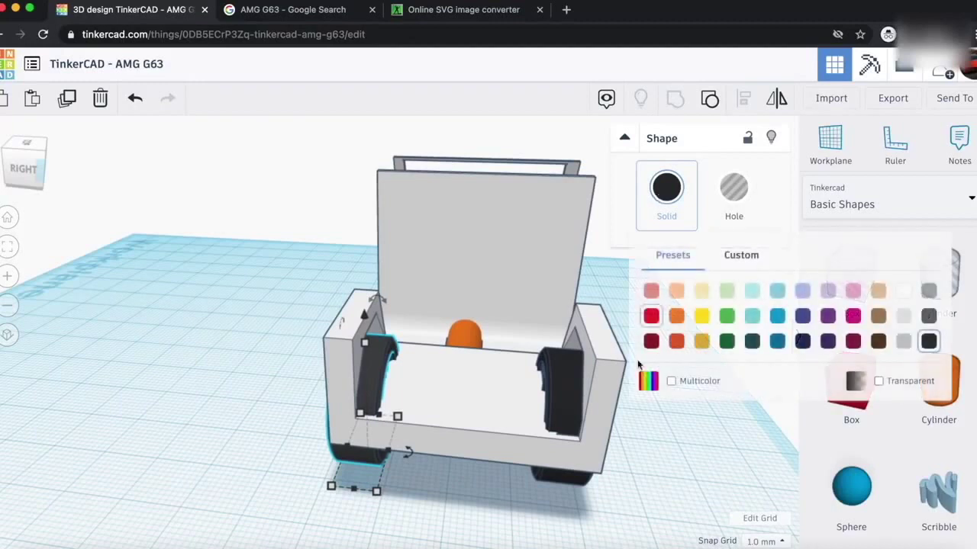
pyautogui.click(645, 476)
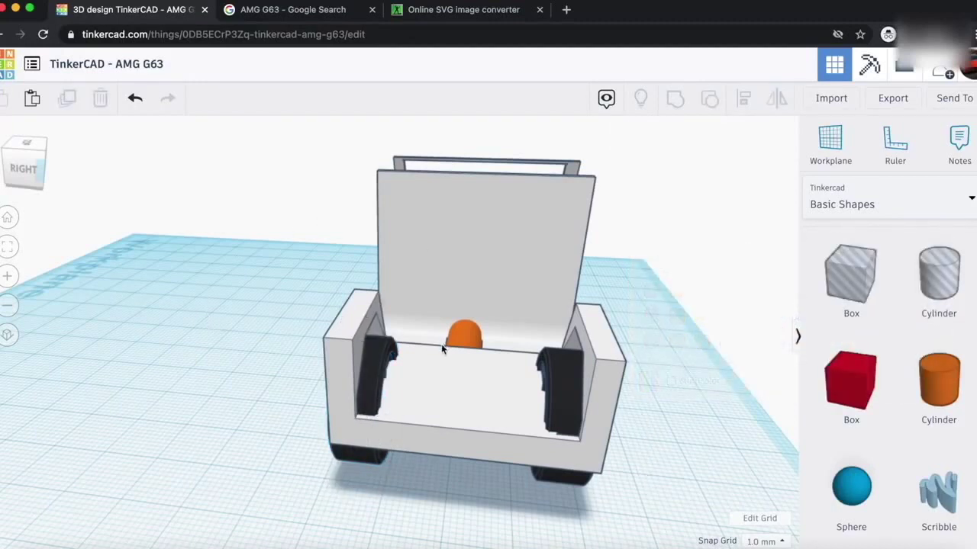
# - Lower the long orange cylinder beneath the body's floor and extend it forward past the front wall
pyautogui.click(463, 330)
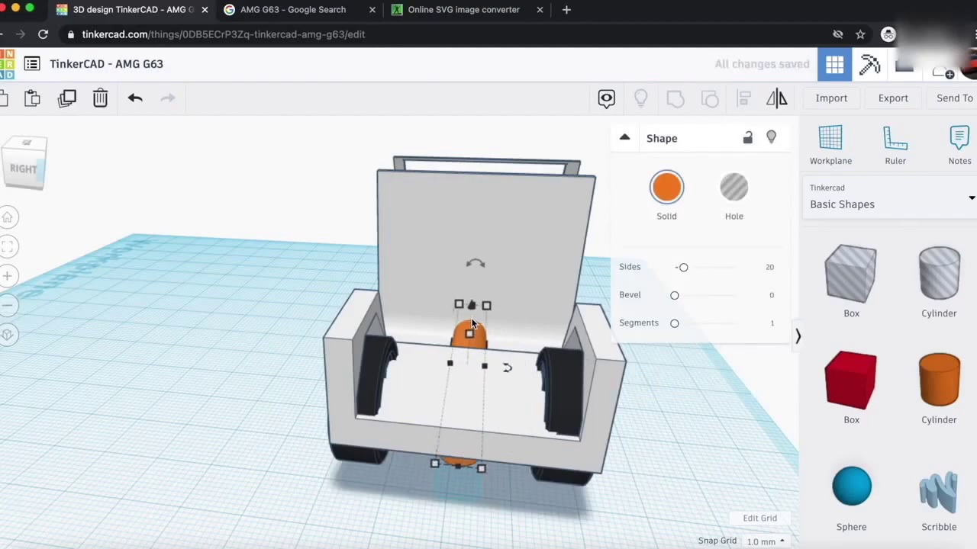
pyautogui.click(20, 169)
pyautogui.moveTo(20, 169); pyautogui.dragTo(1, 167)
pyautogui.click(36, 163)
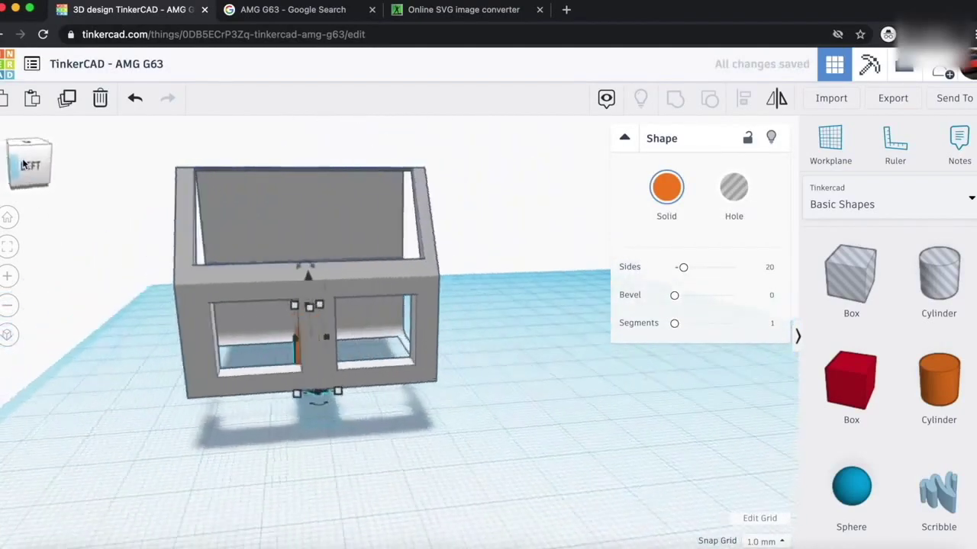
pyautogui.moveTo(281, 359); pyautogui.dragTo(262, 415)
pyautogui.moveTo(42, 184); pyautogui.dragTo(16, 169)
# - Make a copy of the long cylinder beneath the body and shift it sideways next to the original
pyautogui.moveTo(936, 382); pyautogui.dragTo(276, 373)
pyautogui.press('Delete')
pyautogui.click(466, 359)
pyautogui.press('super+c')
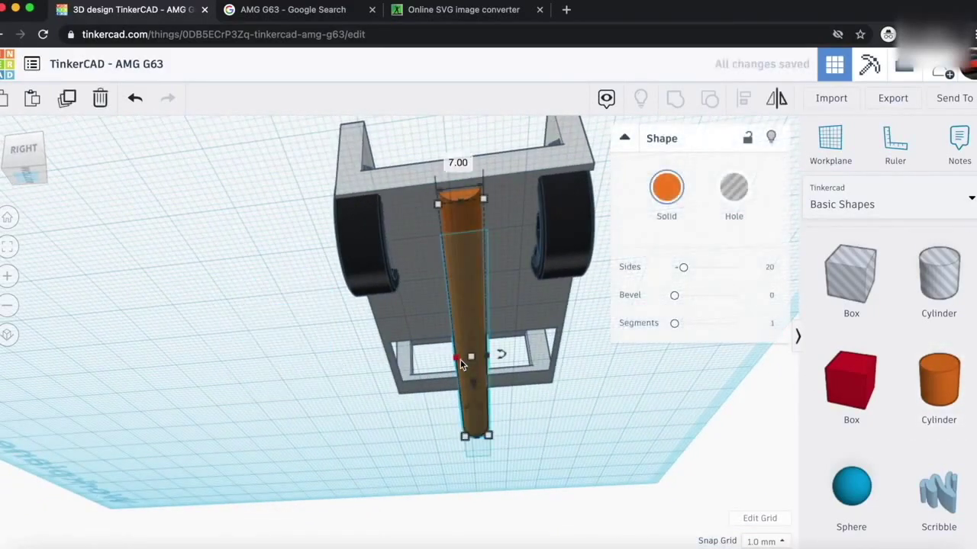
pyautogui.press('super+v')
pyautogui.press('Right')
pyautogui.press('Up')
pyautogui.press('Up')
pyautogui.press('Left')
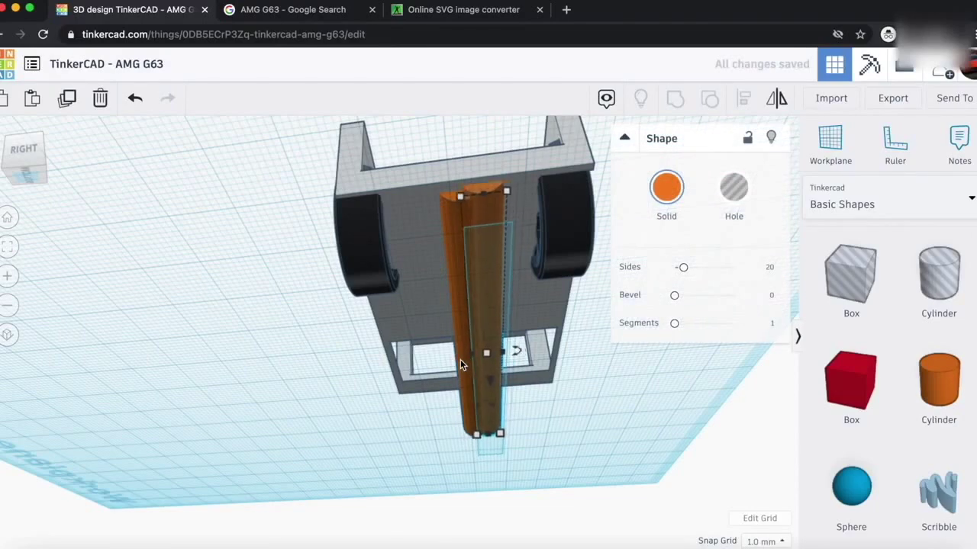
# - Shorten the copied cylinder to 45 mm and rotate it 90° so it lies crosswise near the rear wheels
pyautogui.moveTo(489, 437); pyautogui.dragTo(483, 345)
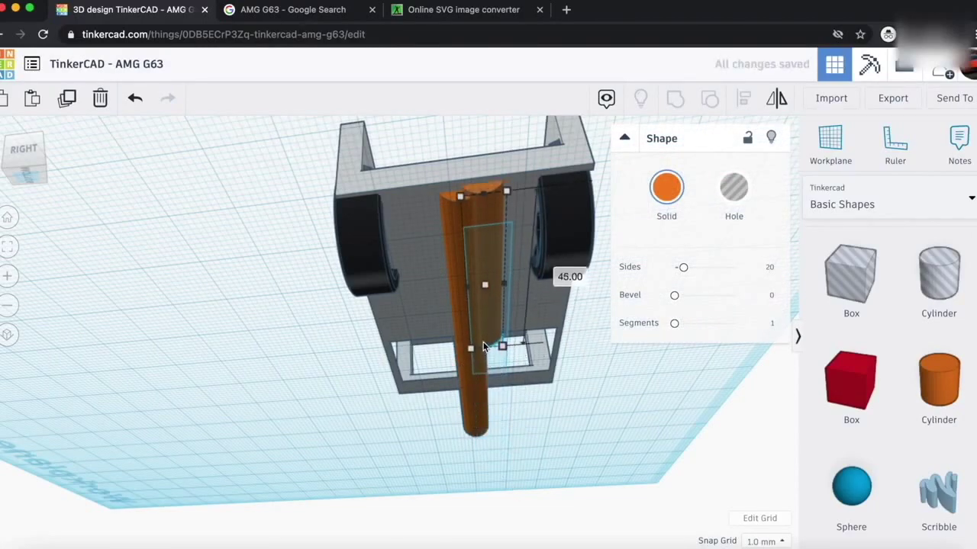
pyautogui.scroll(-3, 521, 271)
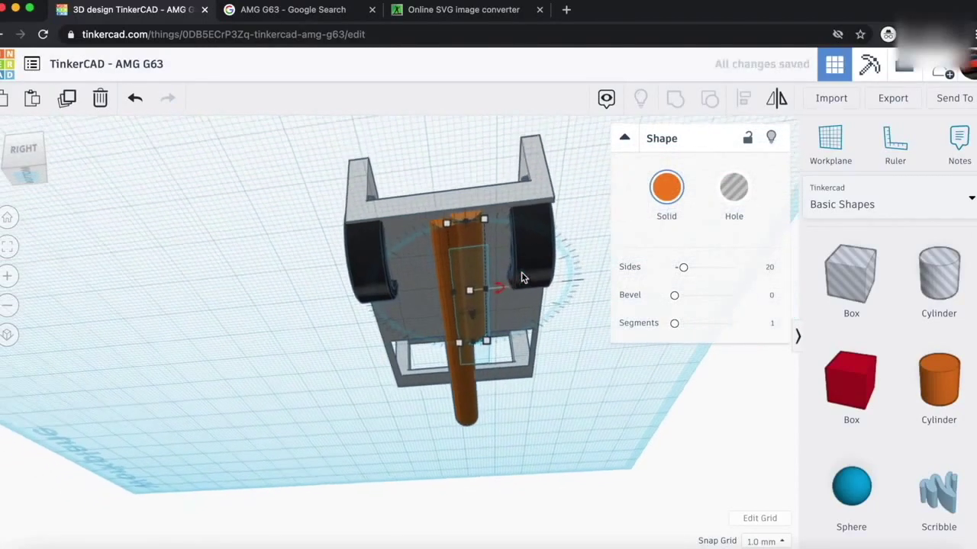
pyautogui.write('0')
pyautogui.press('Return')
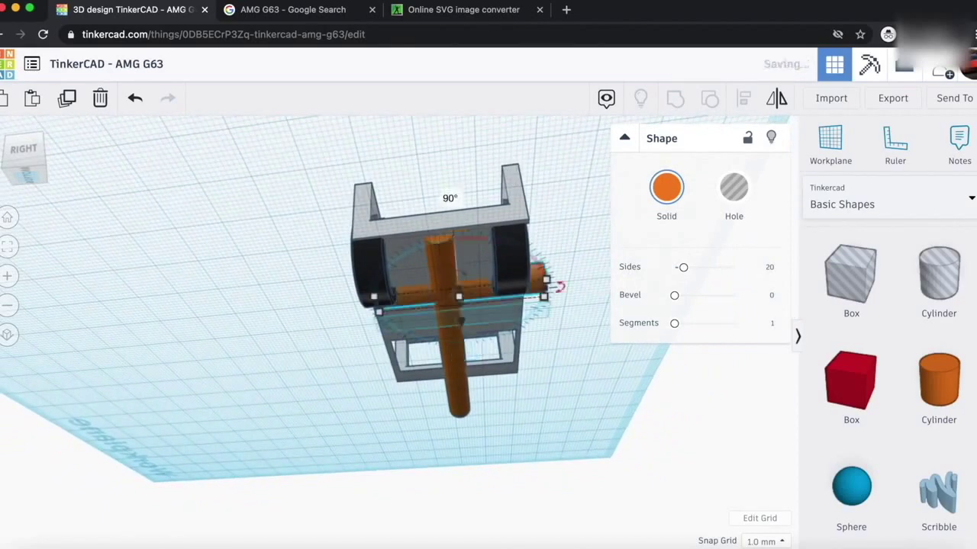
# - Shorten the crosswise cylinder to 32 mm and fit it between the two rear wheels as an axle
pyautogui.scroll(5, 497, 293)
pyautogui.scroll(-4, 509, 286)
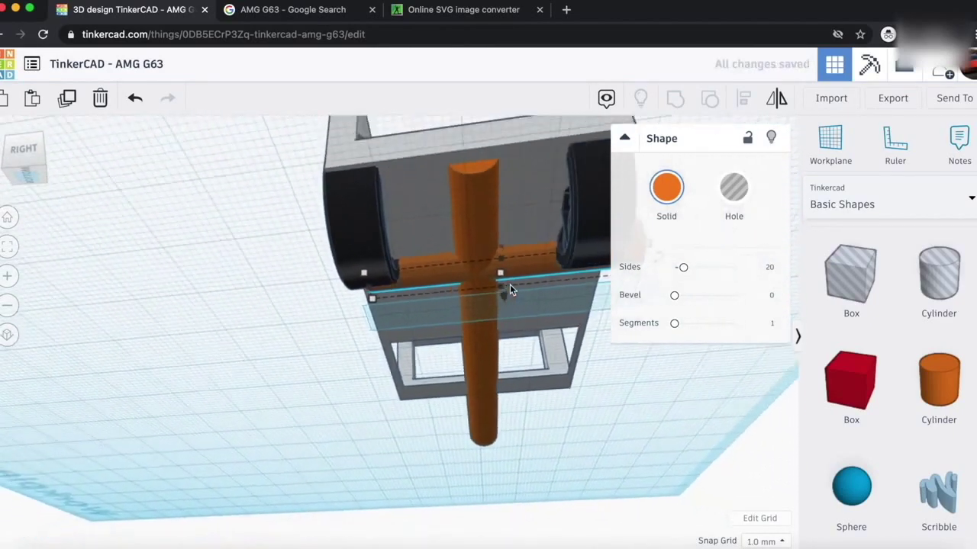
pyautogui.scroll(-2, 534, 284)
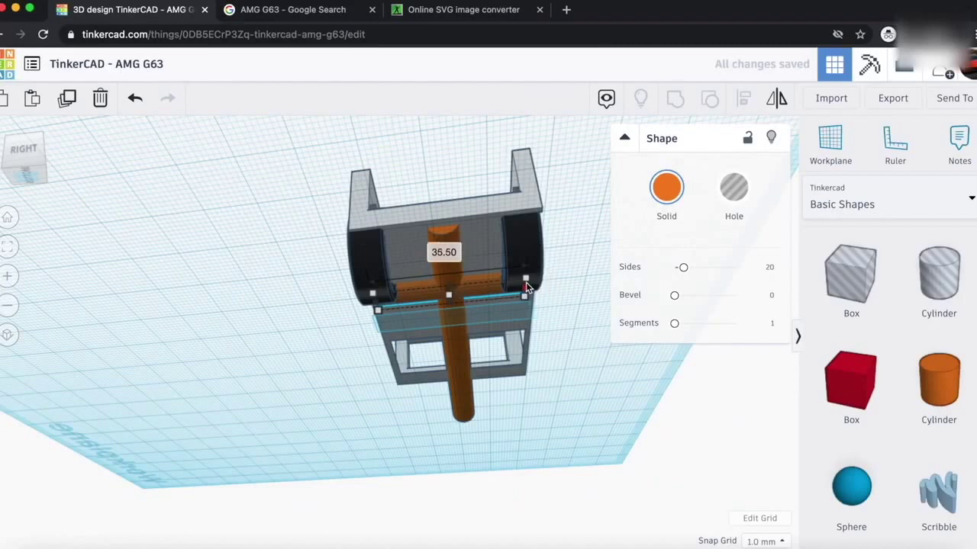
pyautogui.moveTo(526, 287); pyautogui.dragTo(528, 282)
pyautogui.moveTo(25, 151)
pyautogui.mouseDown()
pyautogui.moveTo(46, 158)
pyautogui.moveTo(25, 153)
pyautogui.mouseUp()
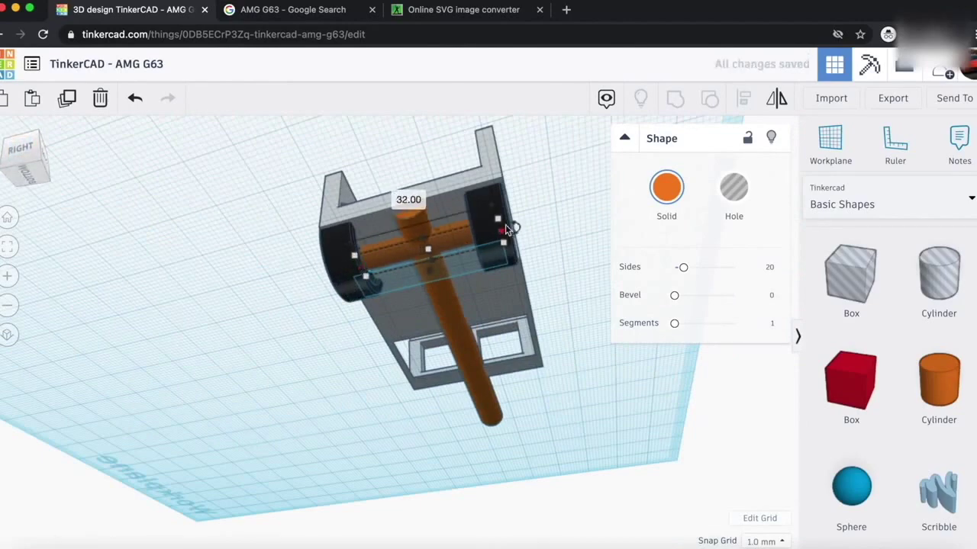
pyautogui.moveTo(26, 166)
pyautogui.mouseDown()
pyautogui.moveTo(46, 172)
pyautogui.moveTo(48, 160)
pyautogui.moveTo(27, 163)
pyautogui.mouseUp()
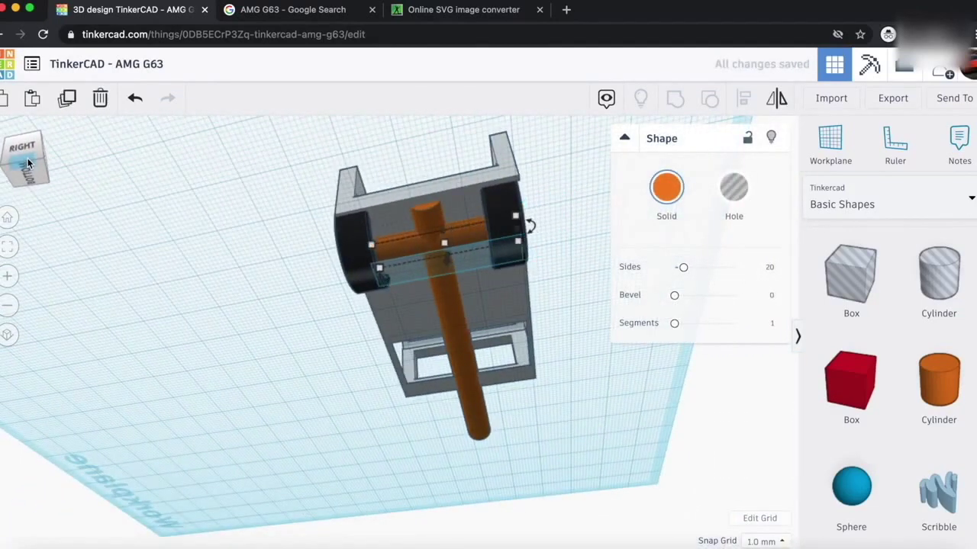
# - Duplicate the rear axle cylinder and move the copy along the long shaft to beyond the body's front wall
pyautogui.press('Down')
pyautogui.press('Down')
pyautogui.press('Down')
pyautogui.press('Down')
pyautogui.press('Down')
pyautogui.press('Down')
pyautogui.press('Down')
pyautogui.press('Down')
pyautogui.press('Down')
pyautogui.press('Down')
pyautogui.press('Down')
pyautogui.press('Down')
pyautogui.press('Down')
pyautogui.press('Down')
pyautogui.press('Down')
pyautogui.press('Down')
pyautogui.press('Down')
pyautogui.press('Down')
pyautogui.press('Down')
pyautogui.press('Down')
pyautogui.press('Down')
pyautogui.press('Down')
pyautogui.press('Down')
pyautogui.press('Down')
pyautogui.press('Down')
pyautogui.press('Down')
pyautogui.press('Down')
pyautogui.press('Down')
pyautogui.press('Down')
pyautogui.press('Down')
pyautogui.press('Down')
pyautogui.press('Down')
pyautogui.press('Down')
pyautogui.press('Down')
pyautogui.press('Down')
pyautogui.press('Down')
pyautogui.press('Down')
pyautogui.press('Down')
pyautogui.press('Down')
pyautogui.press('Down')
pyautogui.press('Down')
pyautogui.press('Down')
pyautogui.press('Down')
pyautogui.press('Down')
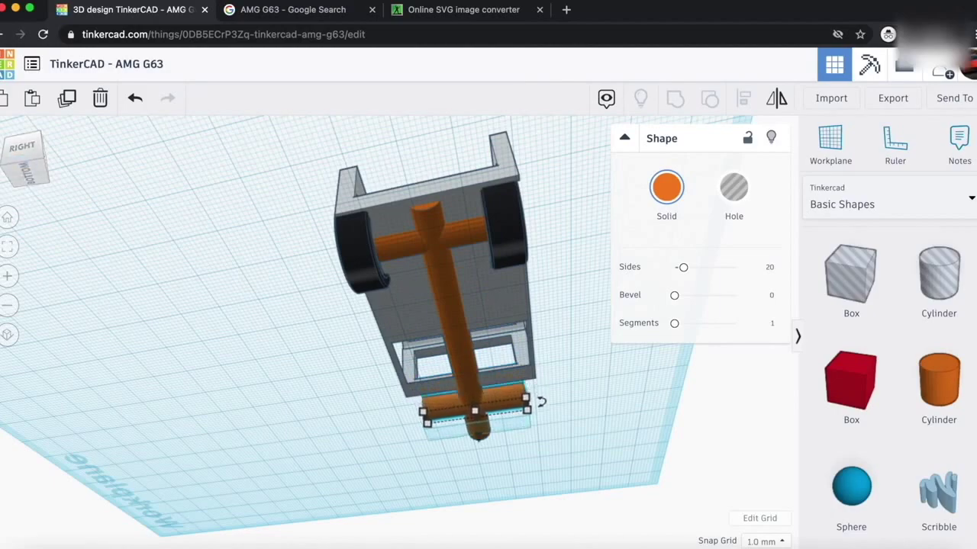
pyautogui.moveTo(34, 179); pyautogui.dragTo(75, 175)
pyautogui.press('Down')
pyautogui.press('Down')
pyautogui.press('Down')
pyautogui.press('Down')
pyautogui.press('Down')
pyautogui.press('Down')
pyautogui.press('Down')
pyautogui.press('Down')
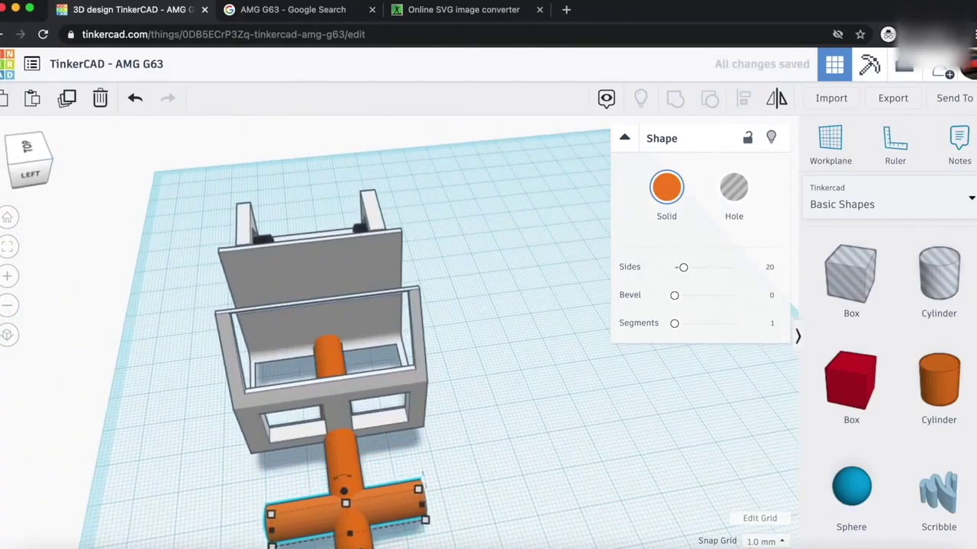
# - Switch to the AMG G63 image search page to examine the reference photo of the car
pyautogui.moveTo(42, 157); pyautogui.dragTo(13, 153)
pyautogui.click(300, 15)
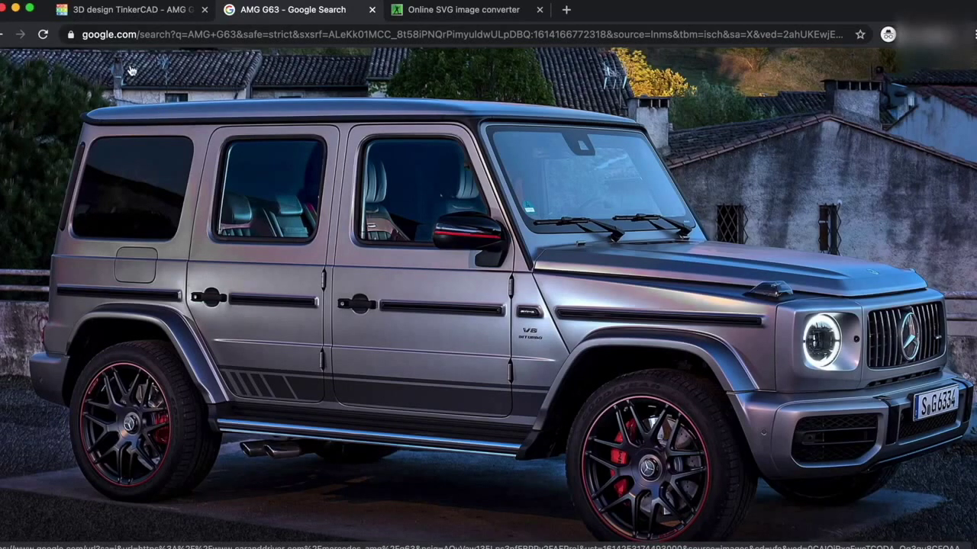
# - Return to the Tinkercad design, duplicate the near-side rear wheel and move the copy along the body to the same end of the front axle
pyautogui.click(107, 8)
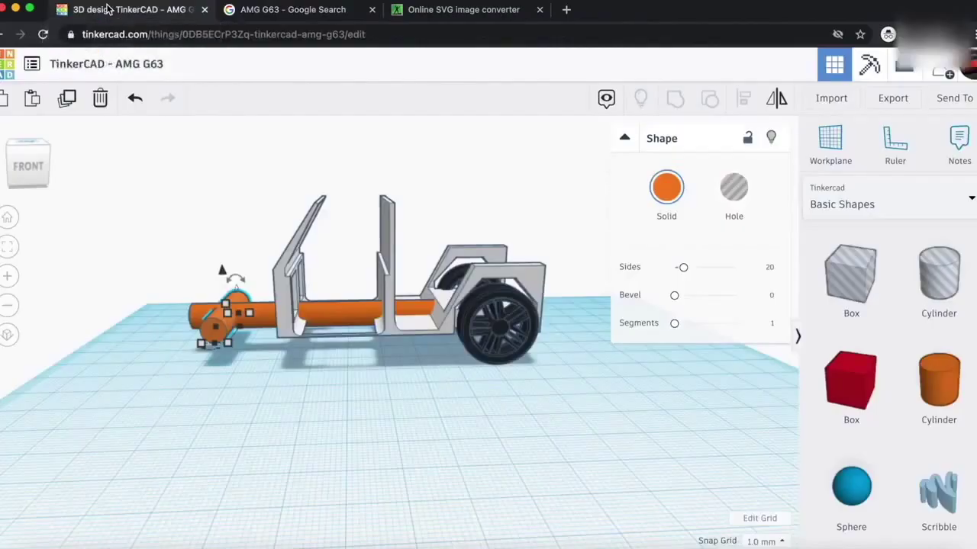
pyautogui.click(27, 166)
pyautogui.click(6, 178)
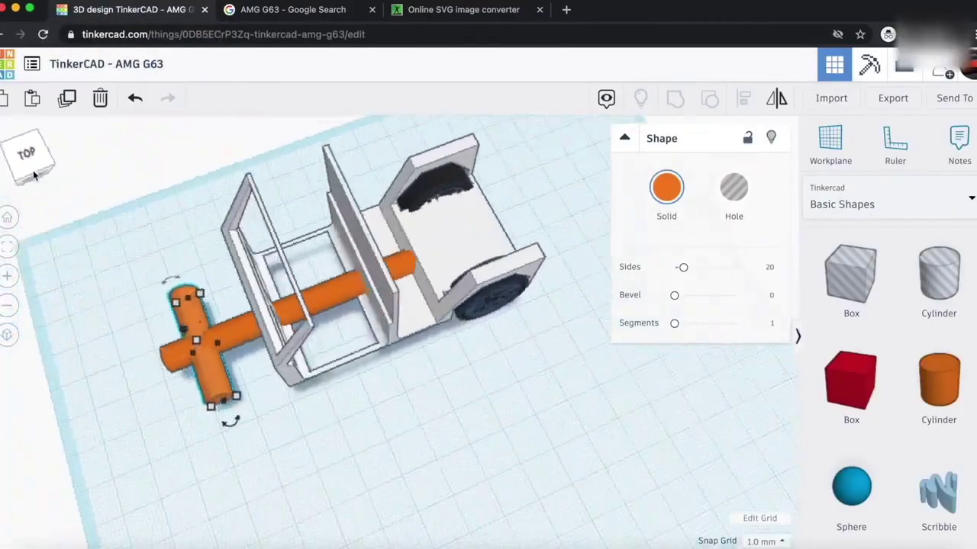
pyautogui.click(44, 169)
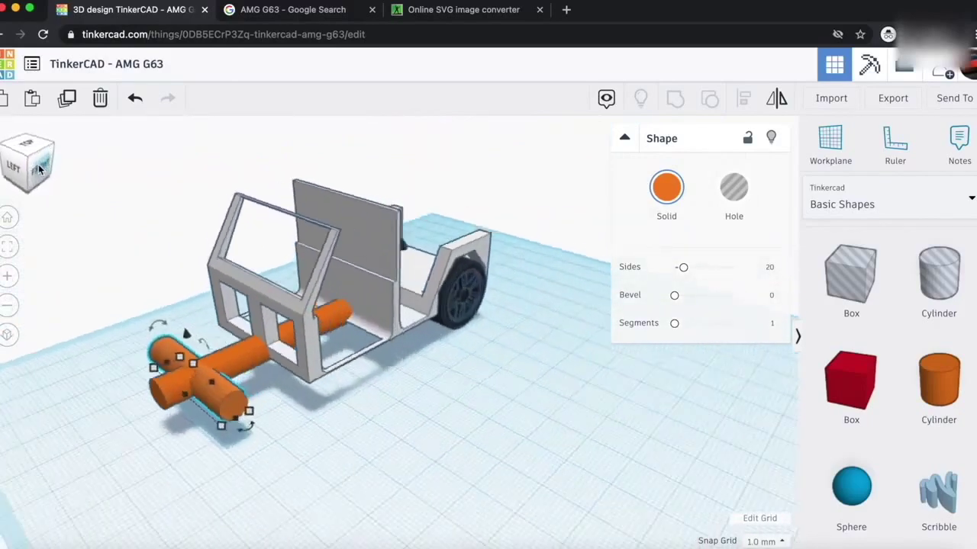
pyautogui.click(469, 311)
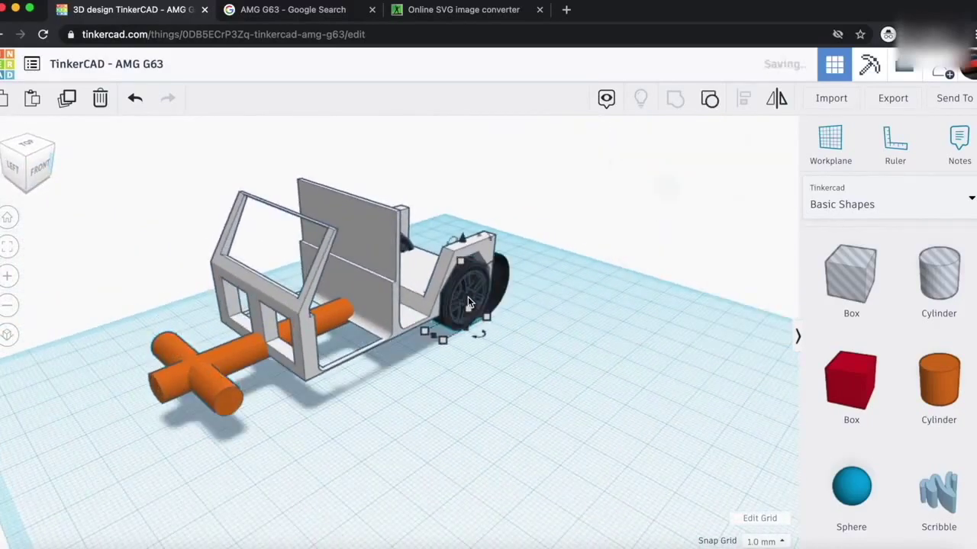
pyautogui.press('Left')
pyautogui.press('Left')
pyautogui.press('Left')
pyautogui.press('Left')
pyautogui.press('Left')
pyautogui.press('Left')
pyautogui.press('Left')
pyautogui.press('Left')
pyautogui.press('Left')
pyautogui.press('Left')
pyautogui.press('Left')
pyautogui.press('Left')
pyautogui.press('Left')
pyautogui.press('Left')
pyautogui.press('Left')
pyautogui.press('Left')
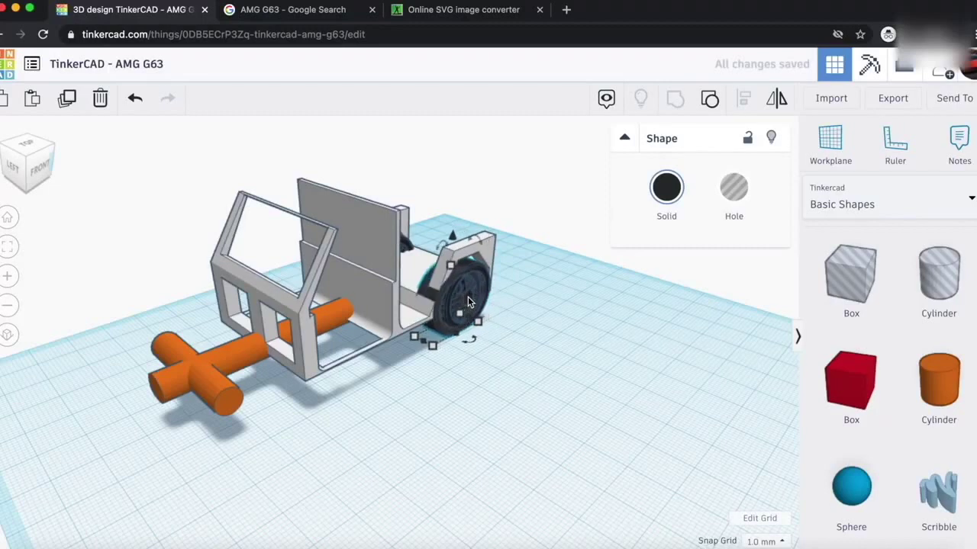
pyautogui.press('Left')
pyautogui.press('Left')
pyautogui.press('Left')
pyautogui.press('Left')
pyautogui.press('Left')
pyautogui.press('Left')
pyautogui.press('Left')
pyautogui.press('Left')
pyautogui.press('Left')
pyautogui.press('Left')
pyautogui.press('Left')
pyautogui.press('Left')
pyautogui.press('Left')
pyautogui.press('Left')
pyautogui.press('Left')
pyautogui.press('Left')
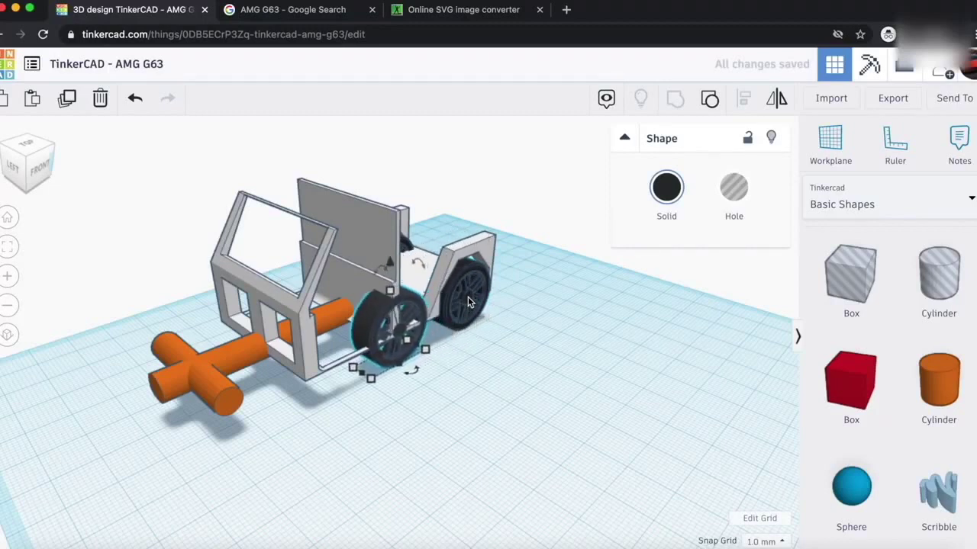
pyautogui.press('Left')
pyautogui.press('Left')
pyautogui.press('Left')
pyautogui.press('Left')
pyautogui.press('Left')
pyautogui.press('Left')
pyautogui.press('Left')
pyautogui.press('Left')
pyautogui.press('Left')
pyautogui.press('Left')
pyautogui.press('Left')
pyautogui.press('Left')
pyautogui.press('Left')
pyautogui.press('Left')
pyautogui.press('Left')
pyautogui.press('Left')
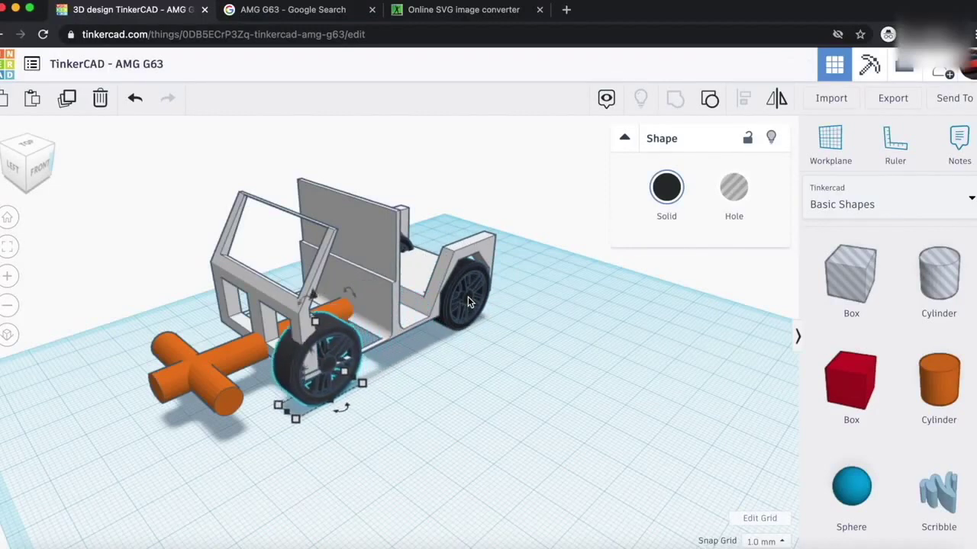
pyautogui.press('Left')
pyautogui.press('Left')
pyautogui.press('Left')
pyautogui.press('Left')
pyautogui.press('Left')
pyautogui.press('Left')
pyautogui.press('Left')
pyautogui.press('Left')
pyautogui.press('Left')
pyautogui.press('Left')
pyautogui.press('Left')
pyautogui.press('Left')
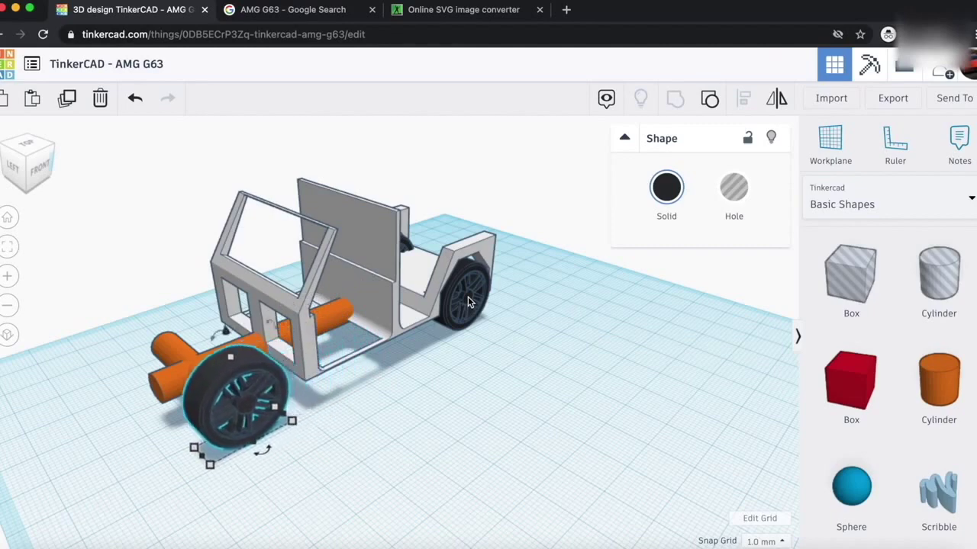
# - Duplicate the wheel and move the copy across to the opposite end of the front axle
pyautogui.moveTo(22, 168); pyautogui.dragTo(59, 160)
pyautogui.press('Right')
pyautogui.press('Right')
pyautogui.press('Right')
pyautogui.press('Right')
pyautogui.press('Right')
pyautogui.press('Left')
pyautogui.press('Left')
pyautogui.press('Left')
pyautogui.press('Left')
pyautogui.press('Left')
pyautogui.press('Left')
pyautogui.press('Left')
pyautogui.press('Left')
pyautogui.press('Left')
pyautogui.press('Left')
pyautogui.press('Left')
pyautogui.press('Left')
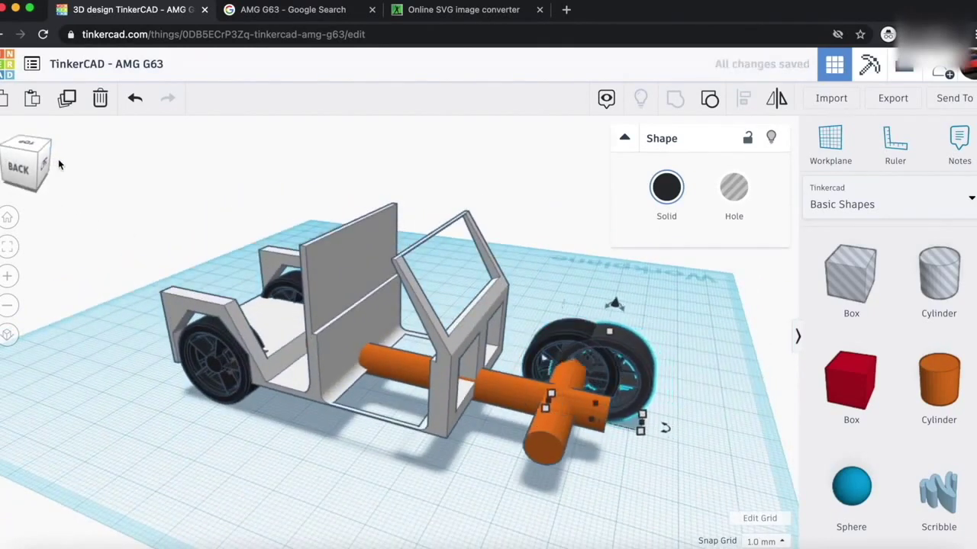
pyautogui.press('Down')
pyautogui.press('Down')
pyautogui.press('Down')
pyautogui.press('Down')
pyautogui.press('Down')
pyautogui.press('Down')
pyautogui.press('Down')
pyautogui.press('Down')
pyautogui.press('Down')
pyautogui.press('Down')
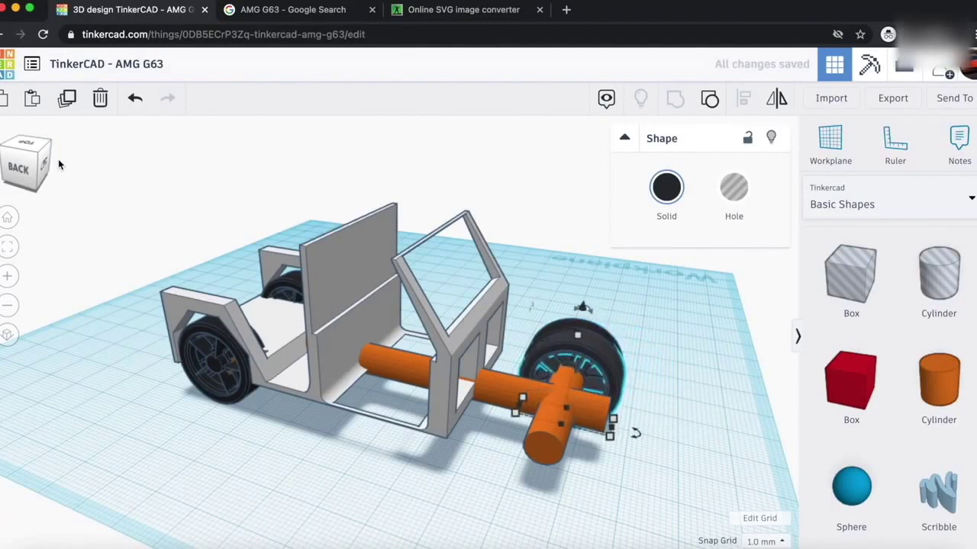
pyautogui.press('Down')
pyautogui.press('Down')
pyautogui.press('Down')
pyautogui.press('Down')
pyautogui.press('Down')
pyautogui.press('Down')
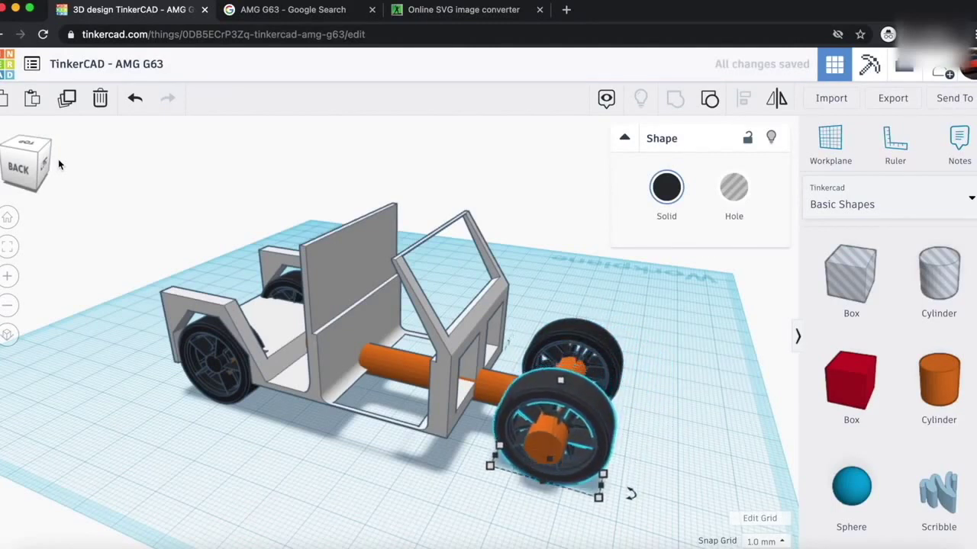
# - Recolor the long drive shaft and the front axle white
pyautogui.click(24, 145)
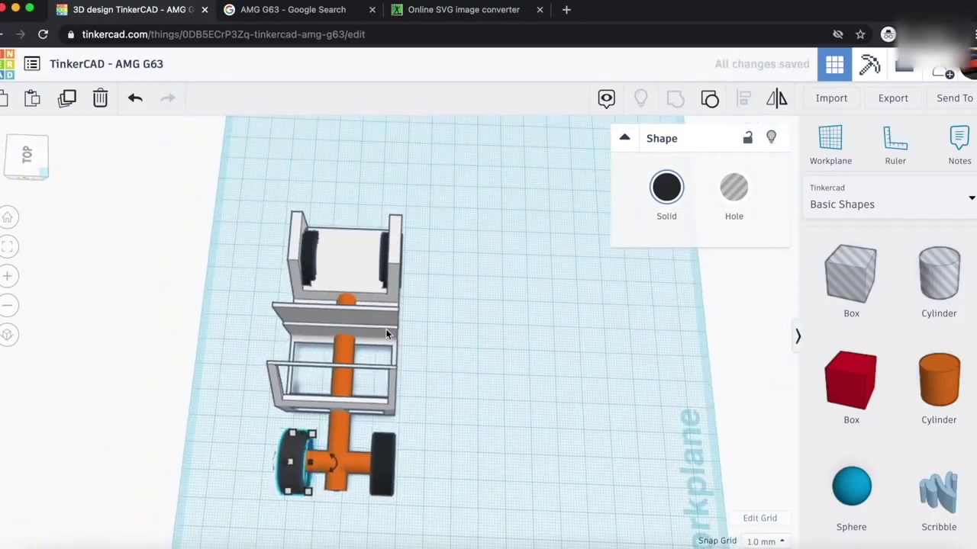
pyautogui.click(33, 148)
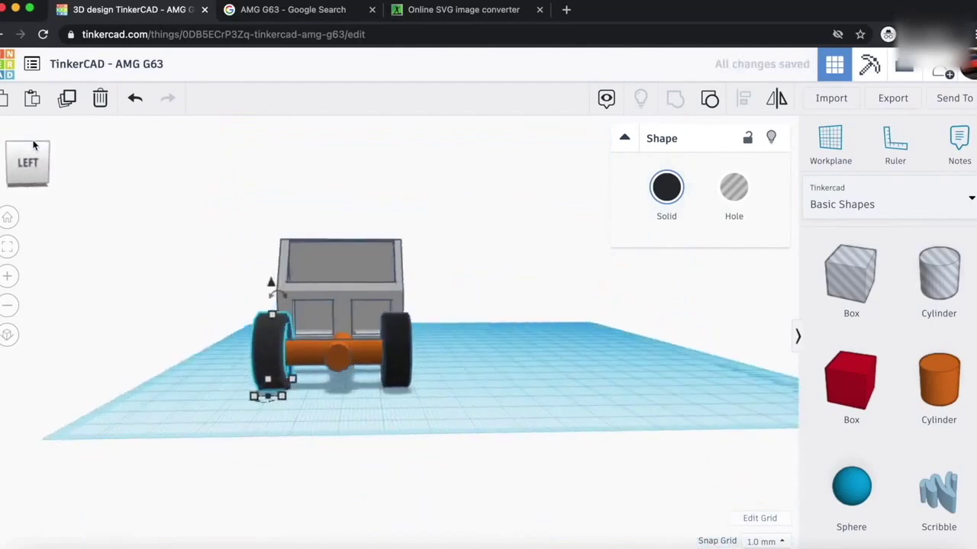
pyautogui.click(34, 145)
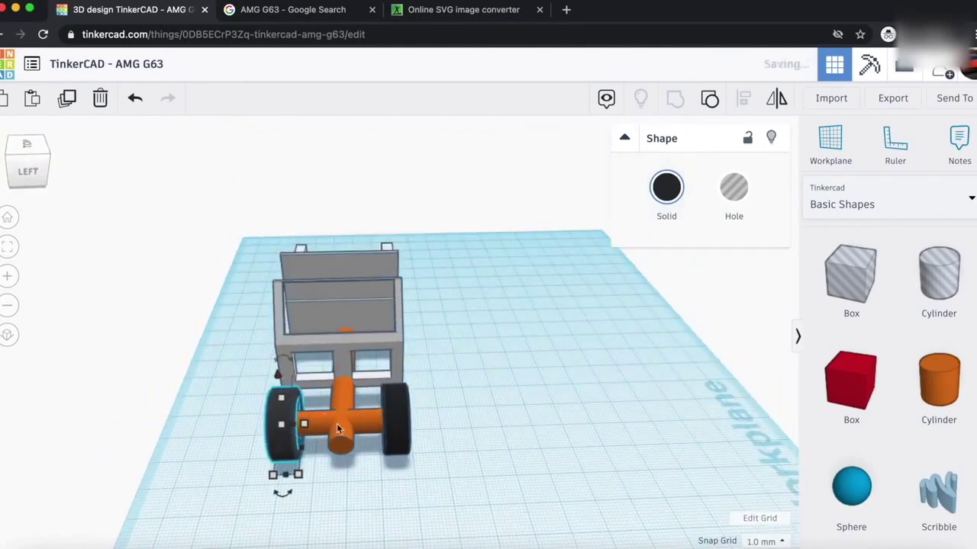
pyautogui.click(349, 437)
pyautogui.click(662, 185)
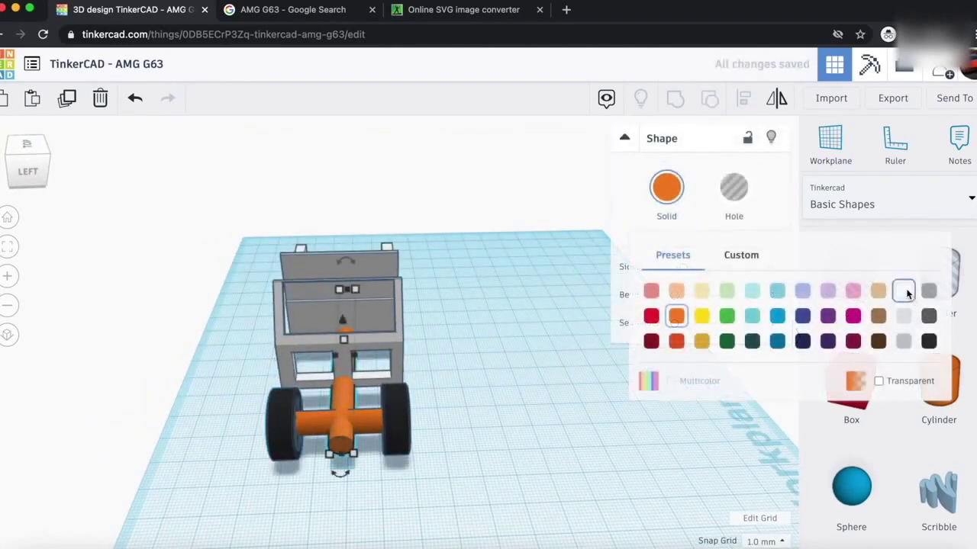
pyautogui.click(904, 291)
pyautogui.click(668, 191)
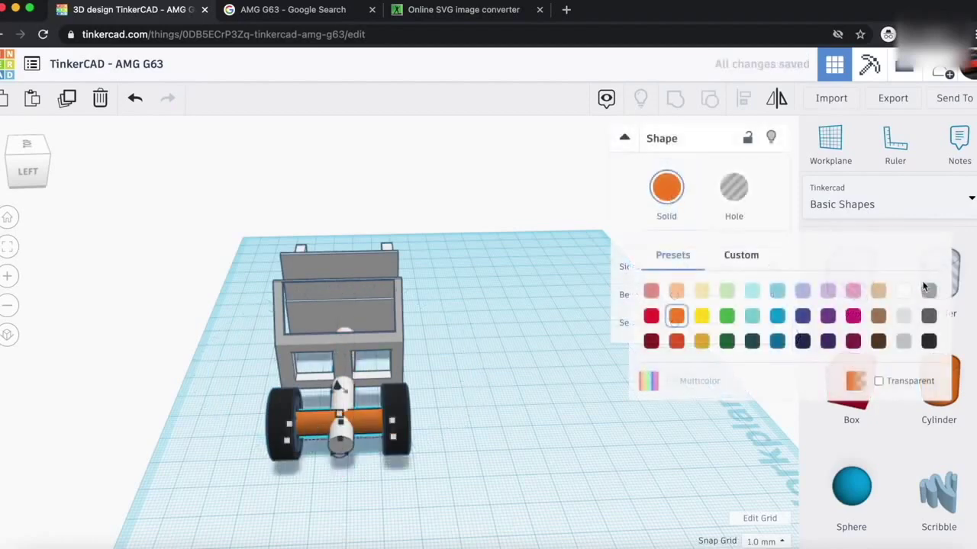
pyautogui.click(904, 292)
# - Recolor the rear axle cylinder white from the underside of the car
pyautogui.moveTo(28, 170); pyautogui.dragTo(76, 153)
pyautogui.click(405, 273)
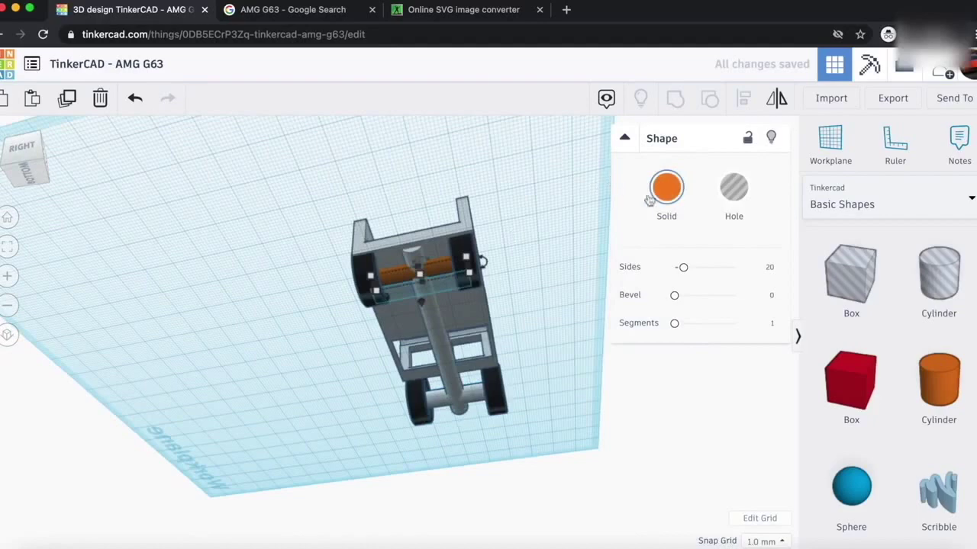
pyautogui.click(667, 190)
pyautogui.click(906, 291)
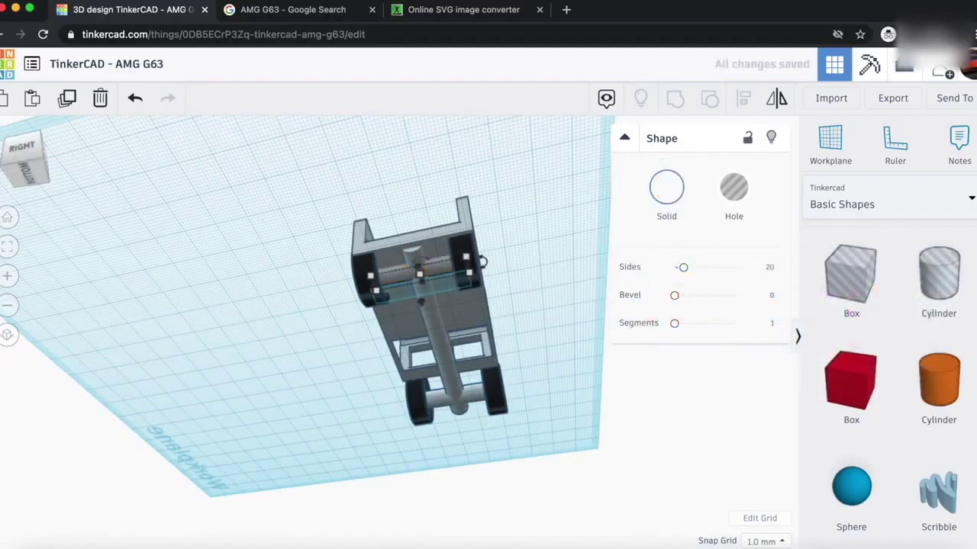
# - Lengthen the white body toward the rear to 73 mm and nudge it into place over the rear wheels
pyautogui.moveTo(28, 165); pyautogui.dragTo(8, 175)
pyautogui.scroll(5, 172, 310)
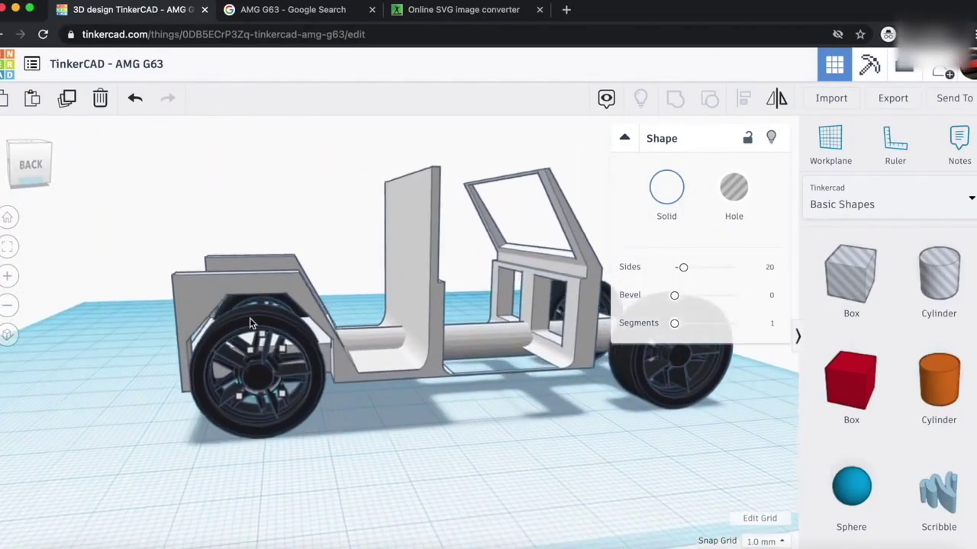
pyautogui.moveTo(208, 337); pyautogui.dragTo(175, 356)
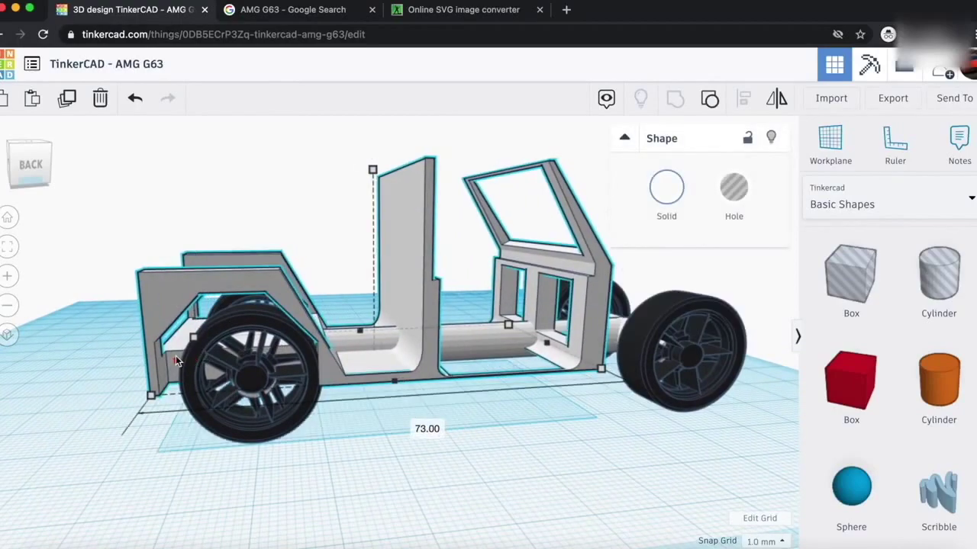
pyautogui.press('Right')
# - Try to form the car's front section from a red box widened across both front wheels
pyautogui.moveTo(31, 175); pyautogui.dragTo(568, 366)
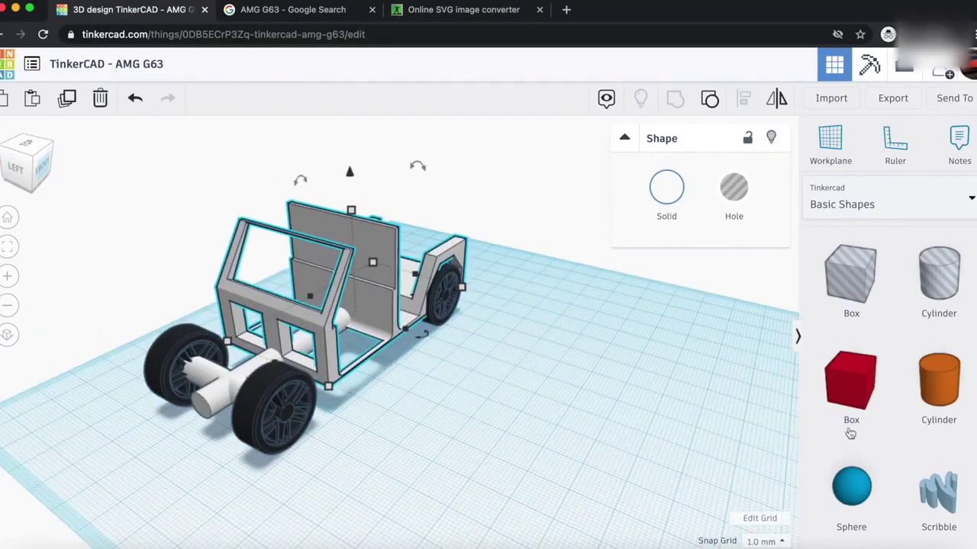
pyautogui.moveTo(882, 395); pyautogui.dragTo(312, 384)
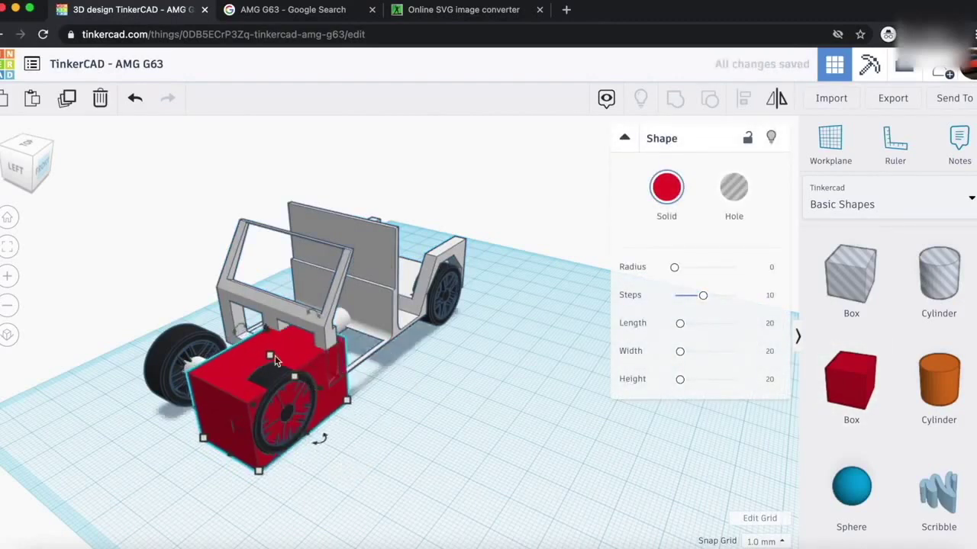
pyautogui.moveTo(266, 332); pyautogui.dragTo(262, 304)
pyautogui.moveTo(33, 173)
pyautogui.mouseDown()
pyautogui.moveTo(60, 165)
pyautogui.moveTo(42, 169)
pyautogui.mouseUp()
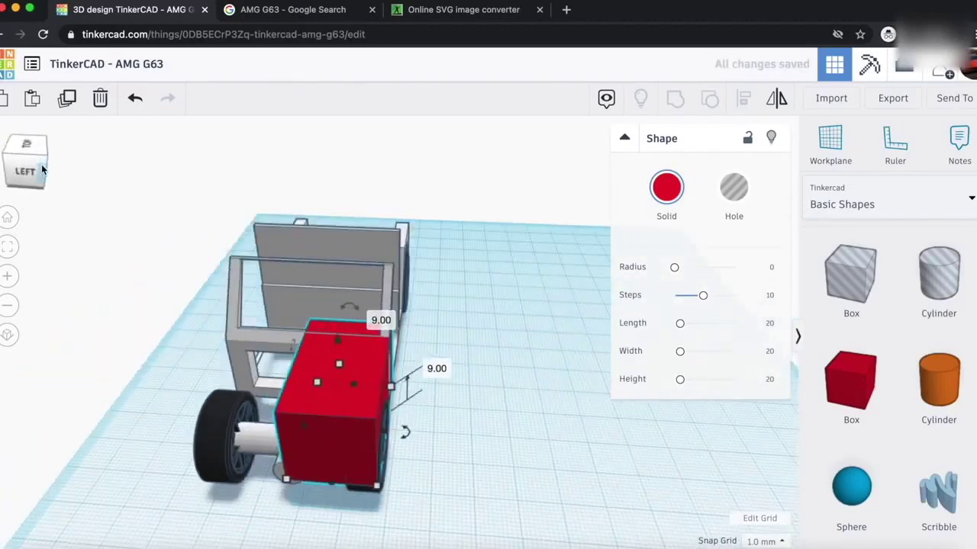
pyautogui.moveTo(305, 429); pyautogui.dragTo(227, 420)
pyautogui.moveTo(300, 361); pyautogui.dragTo(298, 373)
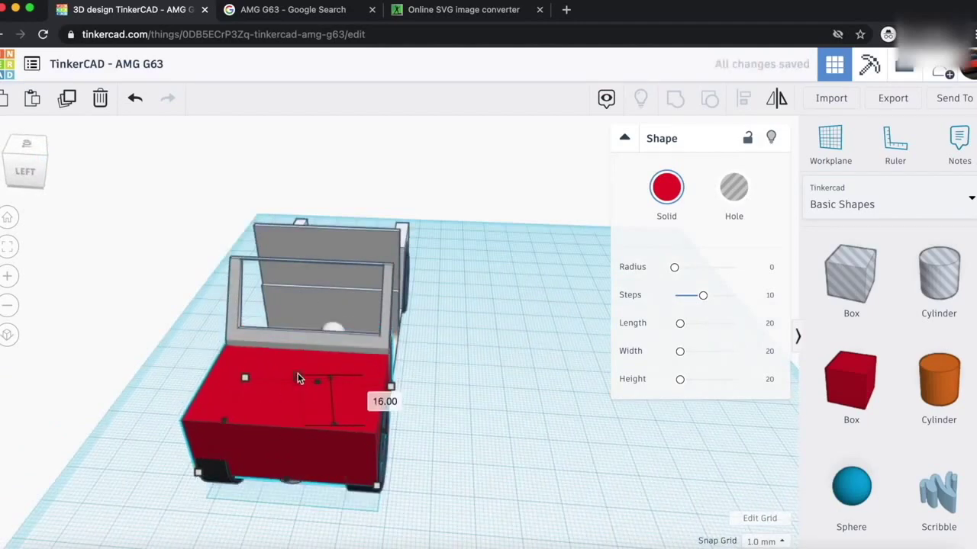
pyautogui.moveTo(24, 157)
pyautogui.mouseDown()
pyautogui.moveTo(6, 149)
pyautogui.moveTo(50, 158)
pyautogui.moveTo(23, 163)
pyautogui.moveTo(77, 157)
pyautogui.moveTo(18, 159)
pyautogui.moveTo(31, 158)
pyautogui.mouseUp()
pyautogui.press('Delete')
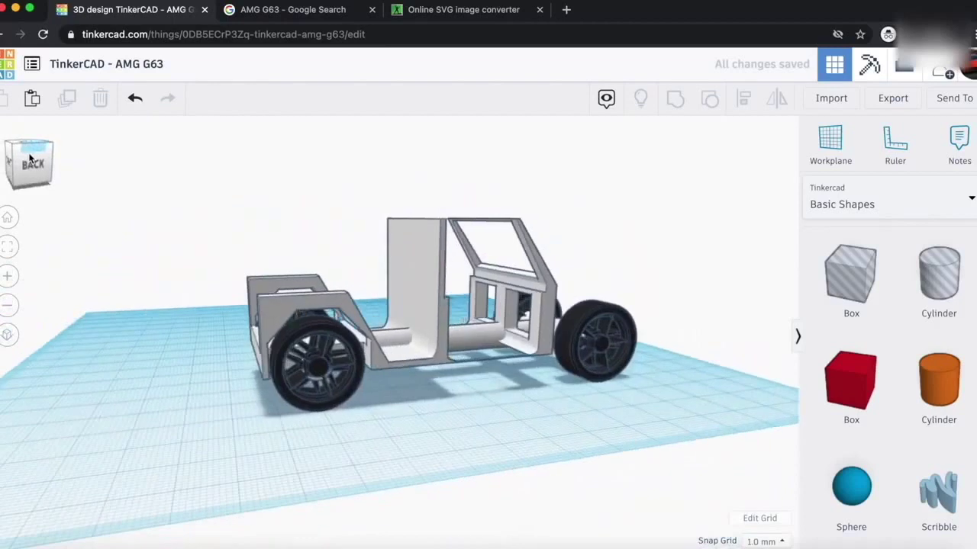
# - Add a red box and shape it into a thin panel, 37 mm wide and 2 mm thick, across the back of the body
pyautogui.click(30, 157)
pyautogui.moveTo(846, 382); pyautogui.dragTo(91, 451)
pyautogui.moveTo(115, 401); pyautogui.dragTo(249, 379)
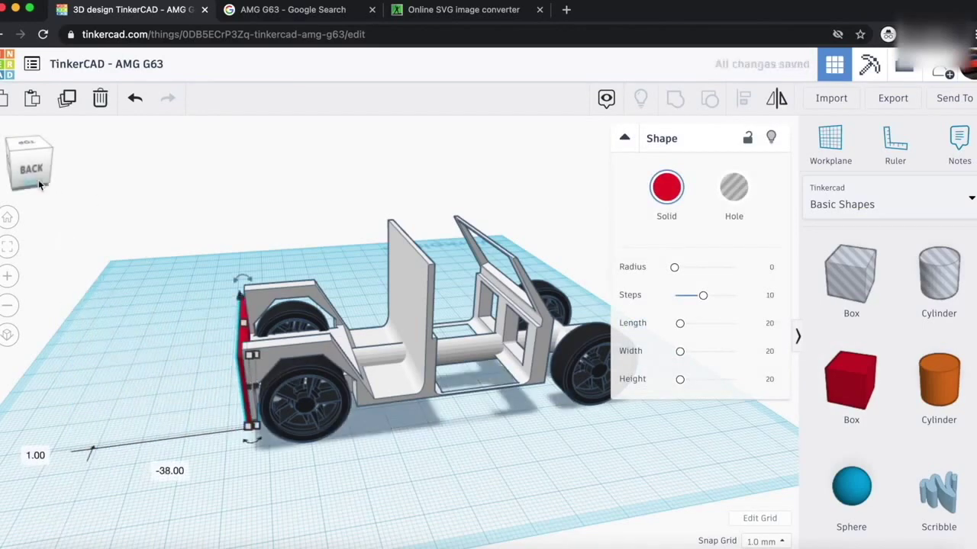
pyautogui.click(39, 164)
pyautogui.click(46, 167)
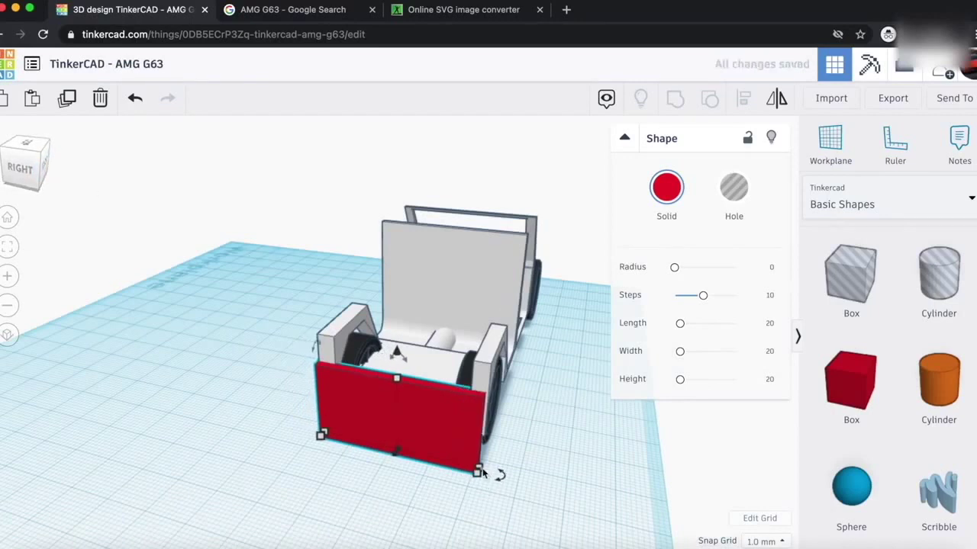
pyautogui.moveTo(478, 475)
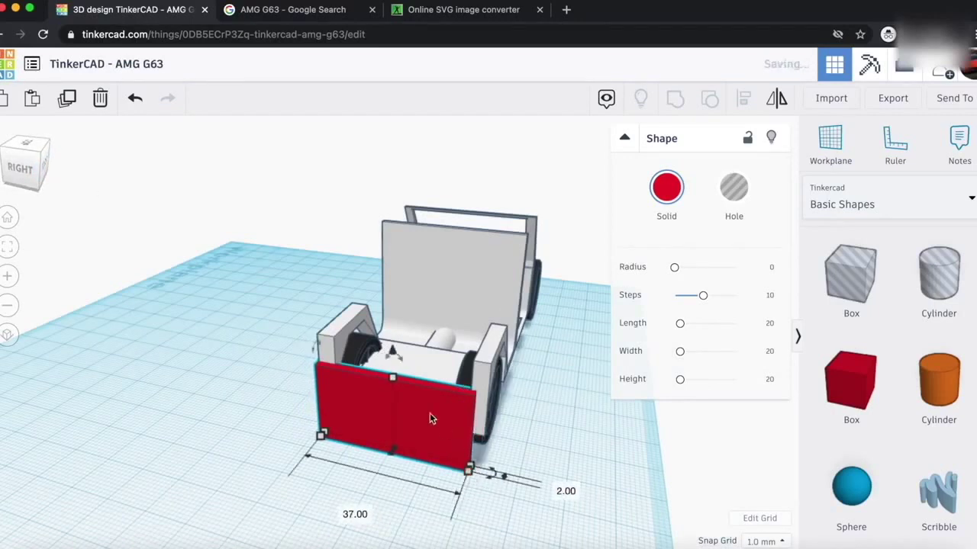
# - Raise the red rear panel so it closes the body's back between the two wheel arches
pyautogui.moveTo(390, 344); pyautogui.dragTo(401, 324)
pyautogui.press('super+z')
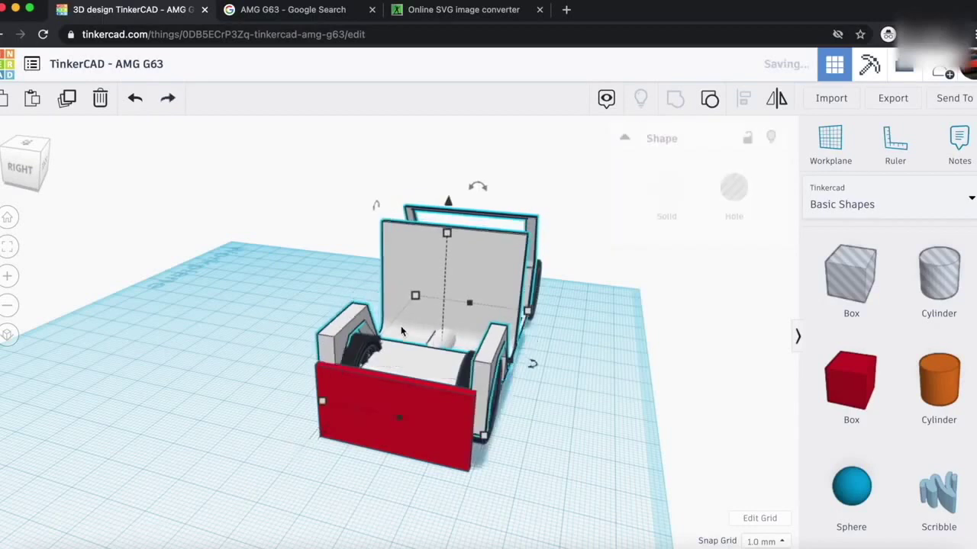
pyautogui.click(400, 446)
pyautogui.moveTo(392, 349); pyautogui.dragTo(399, 316)
pyautogui.click(623, 407)
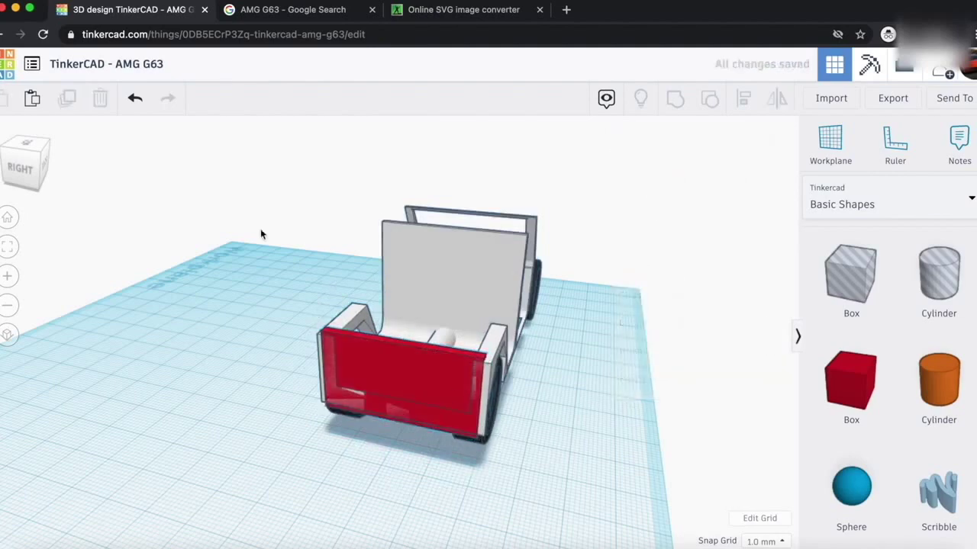
# - Recolor the rear panel white to match the body
pyautogui.moveTo(46, 166); pyautogui.dragTo(27, 170)
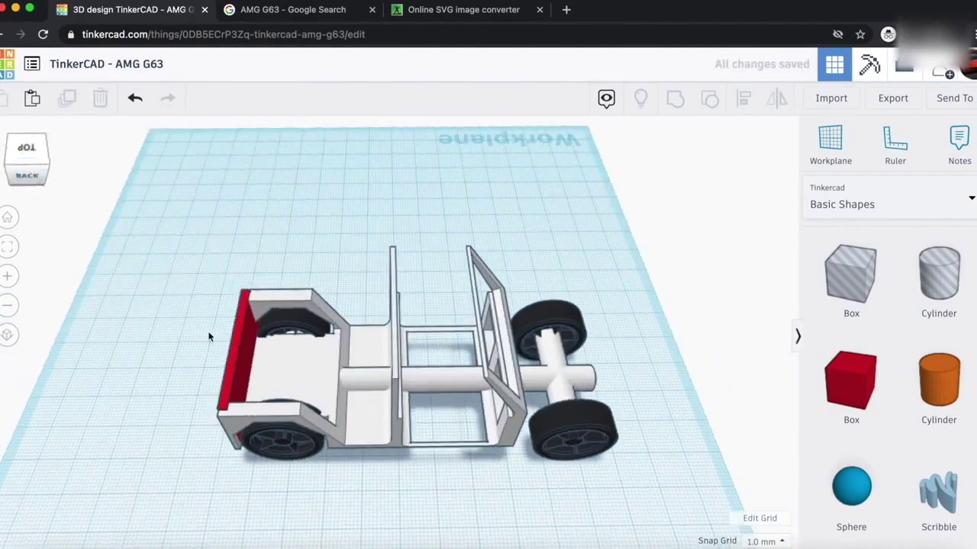
pyautogui.click(238, 373)
pyautogui.click(686, 194)
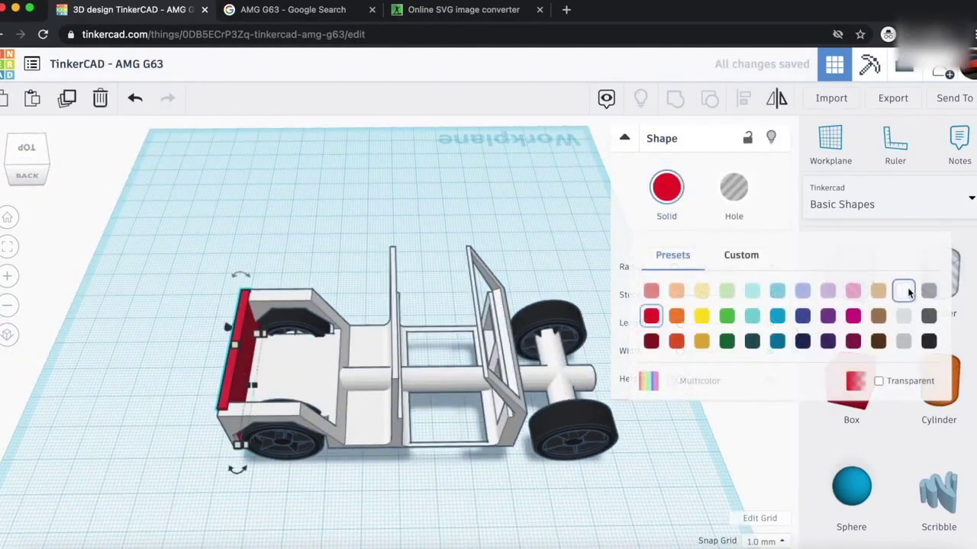
pyautogui.click(906, 290)
pyautogui.click(490, 469)
# - Add a red box, shape it into a pillar with a 3 by 3 mm base, and raise it 24 mm
pyautogui.moveTo(26, 170)
pyautogui.mouseDown()
pyautogui.moveTo(56, 163)
pyautogui.moveTo(34, 165)
pyautogui.moveTo(38, 154)
pyautogui.moveTo(33, 171)
pyautogui.moveTo(27, 161)
pyautogui.mouseUp()
pyautogui.moveTo(850, 385); pyautogui.dragTo(185, 430)
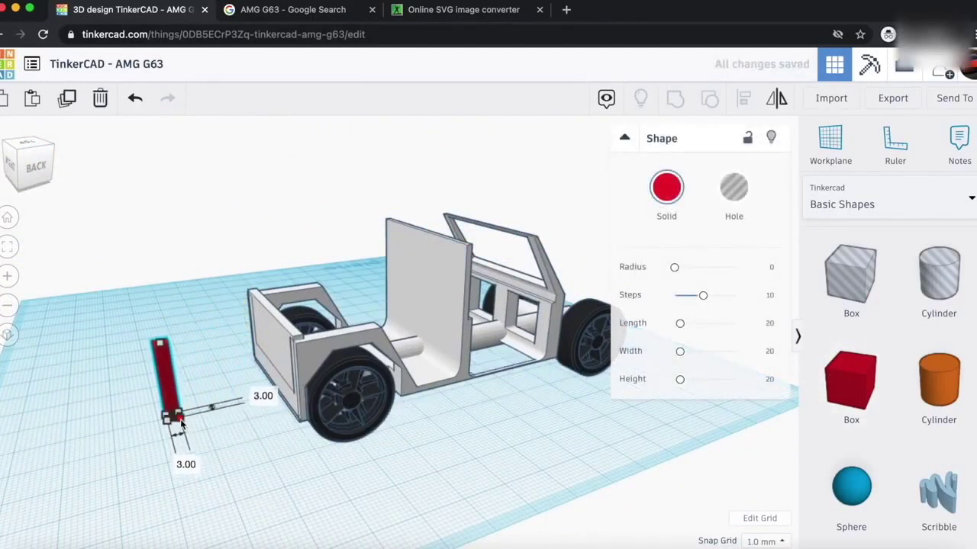
pyautogui.moveTo(163, 328); pyautogui.dragTo(181, 236)
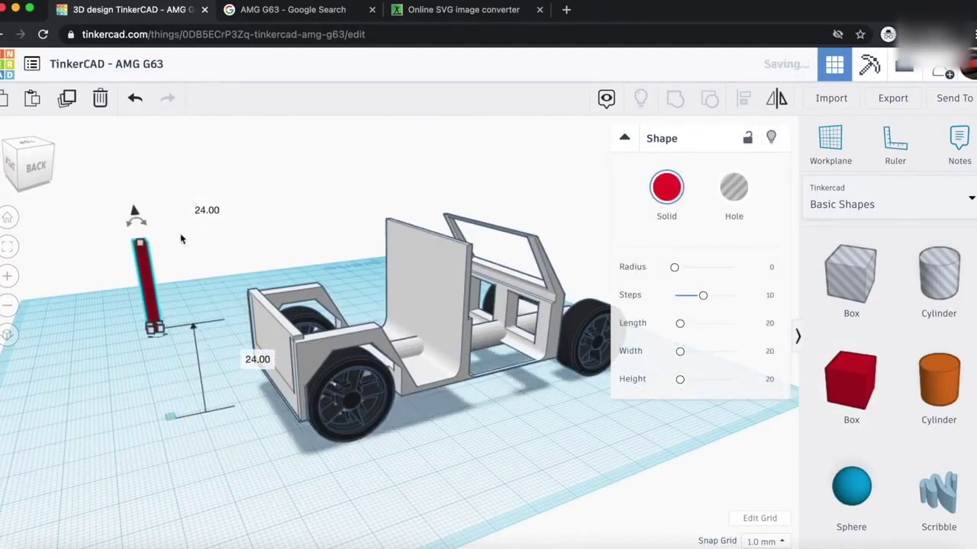
# - Place the red pillar on one rear corner of the body and duplicate it onto the opposite corner
pyautogui.moveTo(155, 288); pyautogui.dragTo(304, 313)
pyautogui.moveTo(293, 226)
pyautogui.mouseDown()
pyautogui.moveTo(296, 204)
pyautogui.moveTo(290, 237)
pyautogui.mouseUp()
pyautogui.moveTo(19, 155)
pyautogui.mouseDown()
pyautogui.moveTo(37, 154)
pyautogui.moveTo(16, 158)
pyautogui.mouseUp()
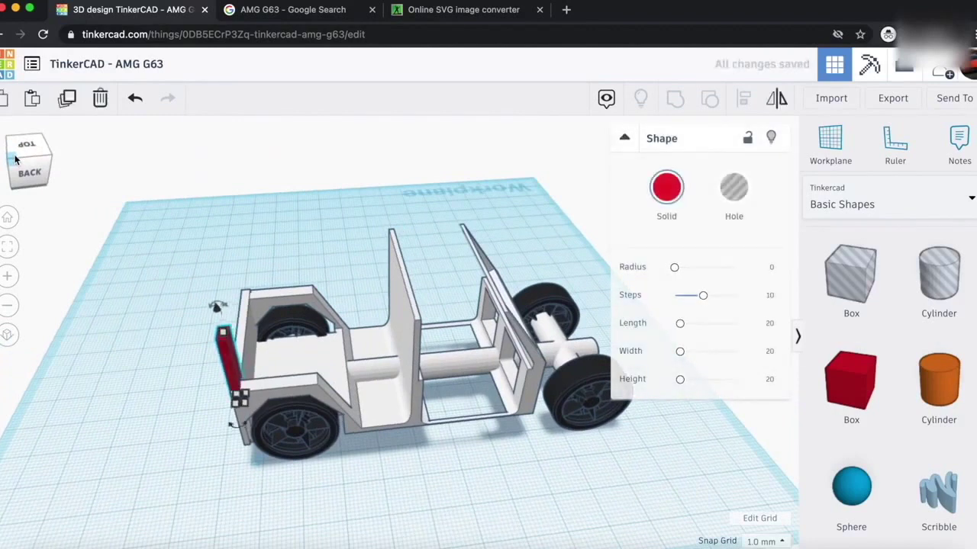
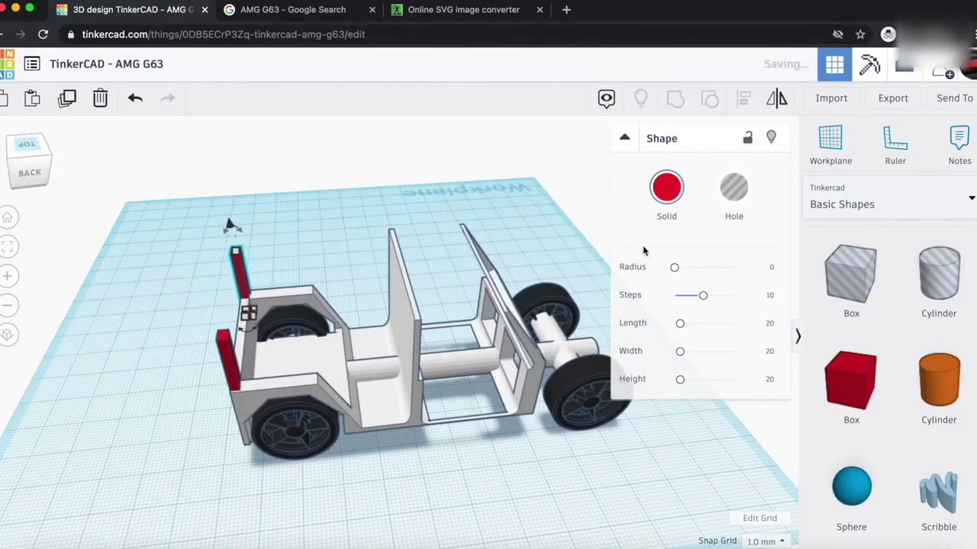
# - Recolor both rear corner pillars white to match the body
pyautogui.click(647, 183)
pyautogui.click(898, 292)
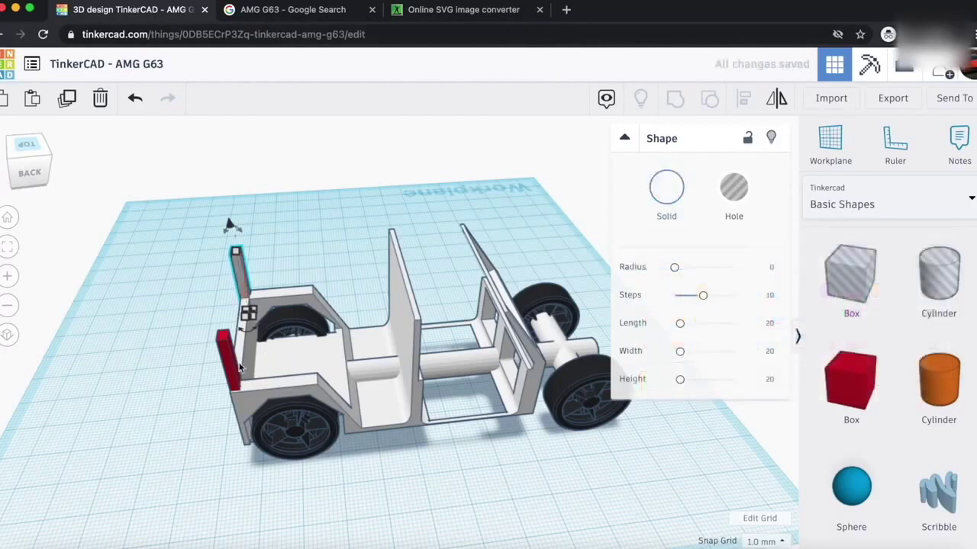
pyautogui.click(231, 363)
pyautogui.click(661, 203)
pyautogui.click(900, 292)
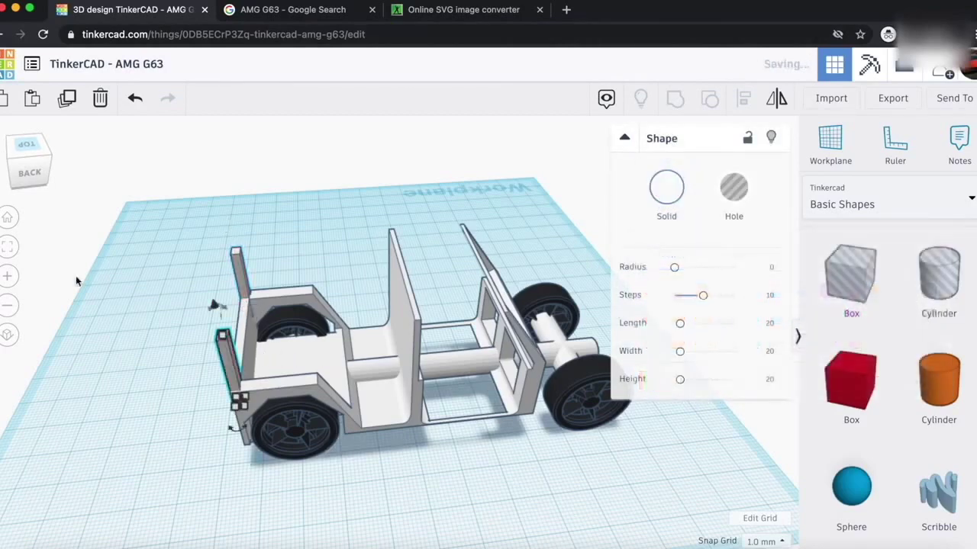
pyautogui.click(39, 173)
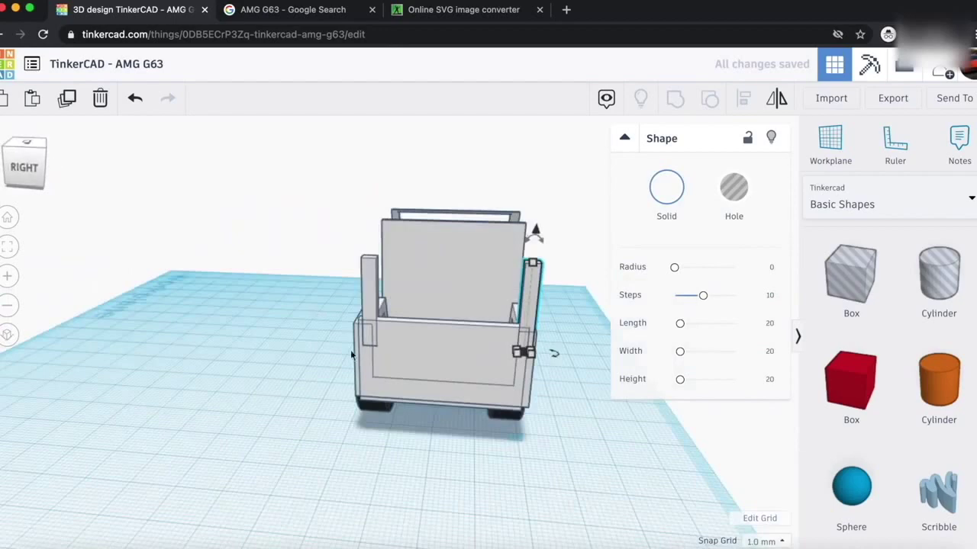
pyautogui.click(369, 308)
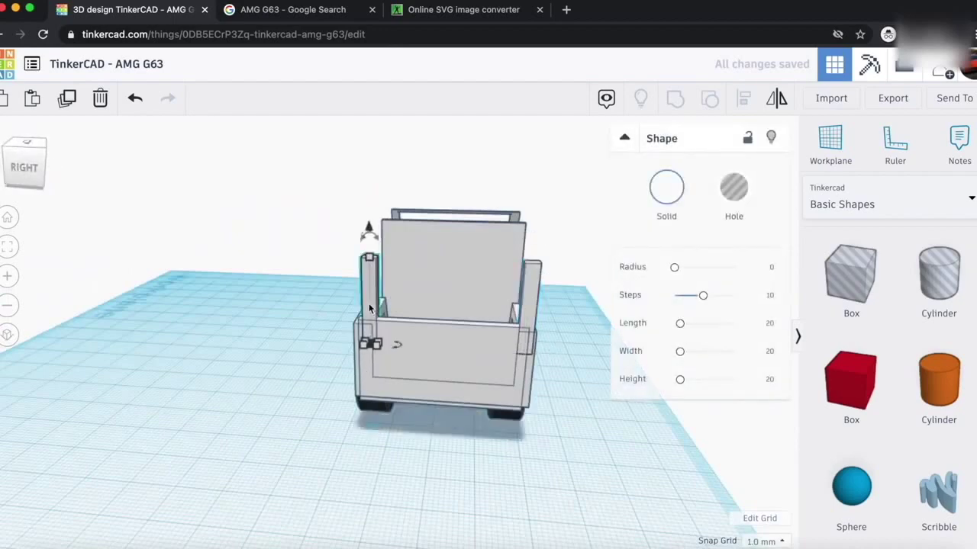
pyautogui.click(314, 421)
pyautogui.moveTo(34, 166); pyautogui.dragTo(63, 177)
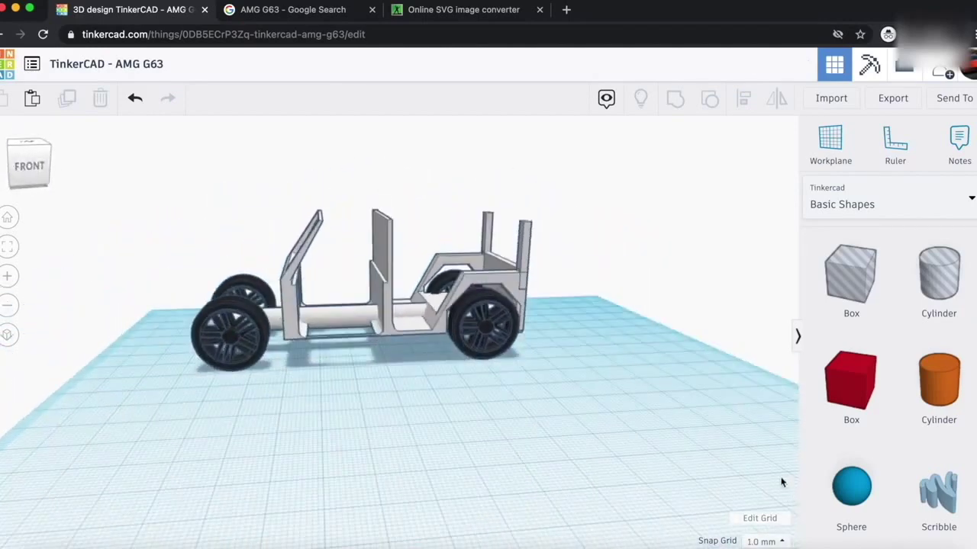
# - Add a red box, flatten it into a large thin roof panel, and raise it above the workplane
pyautogui.moveTo(815, 377); pyautogui.dragTo(581, 456)
pyautogui.moveTo(391, 338); pyautogui.dragTo(393, 423)
pyautogui.moveTo(393, 368); pyautogui.dragTo(331, 209)
pyautogui.moveTo(30, 148); pyautogui.dragTo(49, 167)
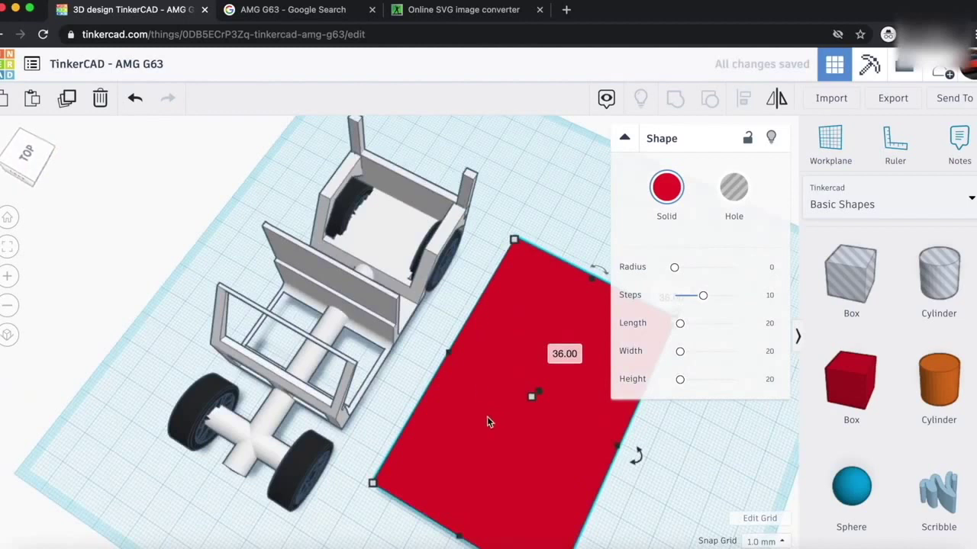
# - Move the red panel over the body and fit it as a roof about 63 mm long from the rear pillars to the windshield
pyautogui.moveTo(487, 418); pyautogui.dragTo(309, 247)
pyautogui.moveTo(429, 270); pyautogui.dragTo(416, 263)
pyautogui.moveTo(409, 138); pyautogui.dragTo(402, 154)
pyautogui.moveTo(364, 186); pyautogui.dragTo(367, 190)
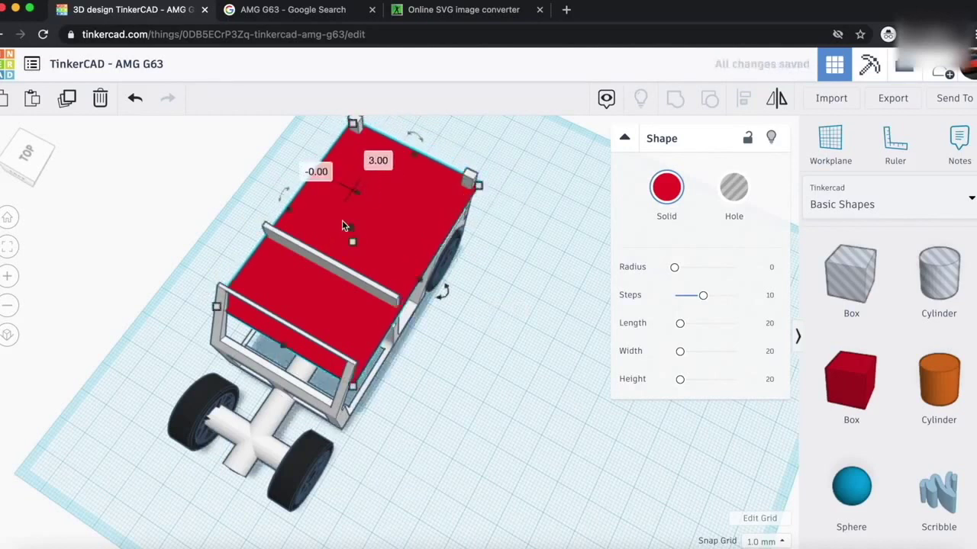
pyautogui.moveTo(352, 235); pyautogui.dragTo(353, 217)
pyautogui.moveTo(12, 162)
pyautogui.mouseDown()
pyautogui.moveTo(2, 145)
pyautogui.moveTo(7, 155)
pyautogui.mouseUp()
pyautogui.moveTo(286, 238); pyautogui.dragTo(295, 238)
# - Recolor the roof panel white to match the body
pyautogui.moveTo(49, 155); pyautogui.dragTo(26, 156)
pyautogui.click(660, 206)
pyautogui.click(904, 287)
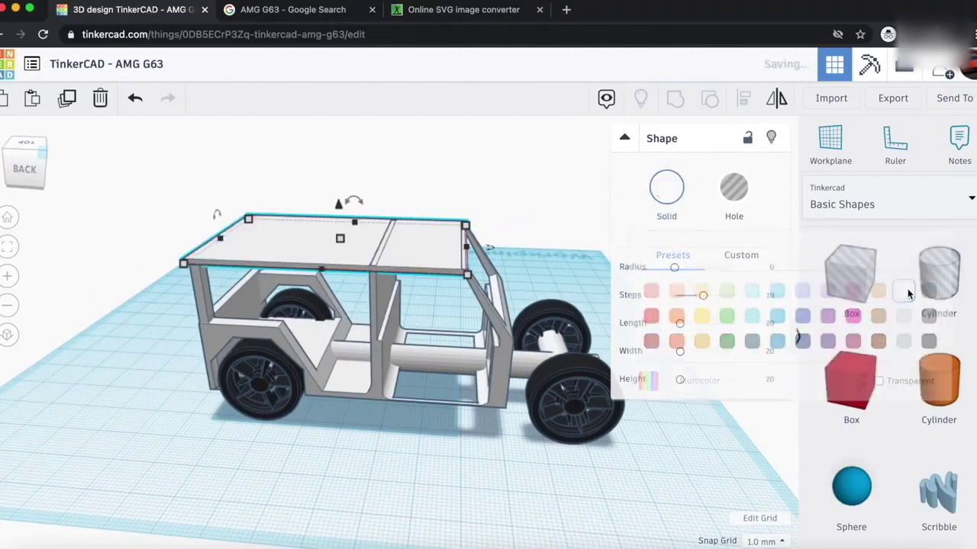
pyautogui.click(327, 475)
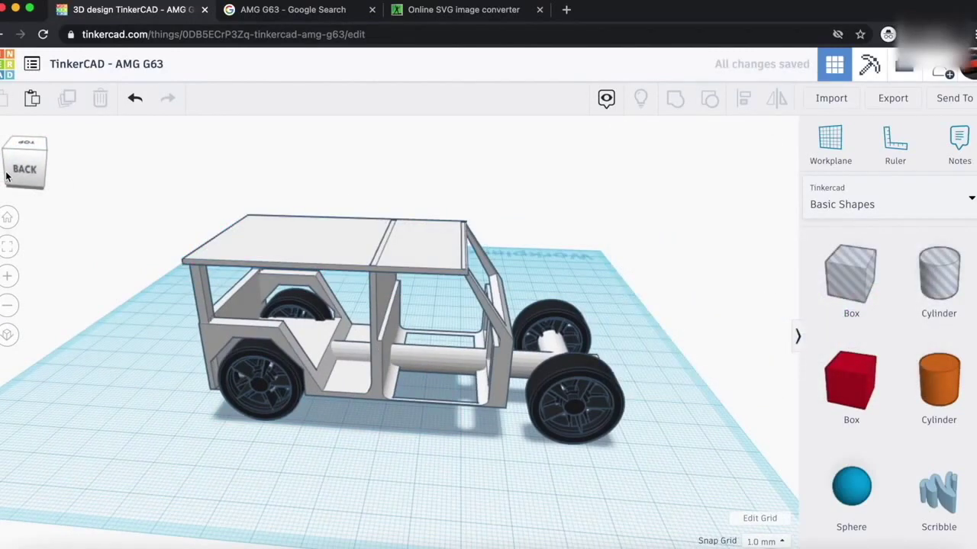
# - Inspect the roof edges and compare the roof and side pillars with the AMG G63 photo in Google Search
pyautogui.moveTo(6, 177); pyautogui.dragTo(253, 211)
pyautogui.click(303, 196)
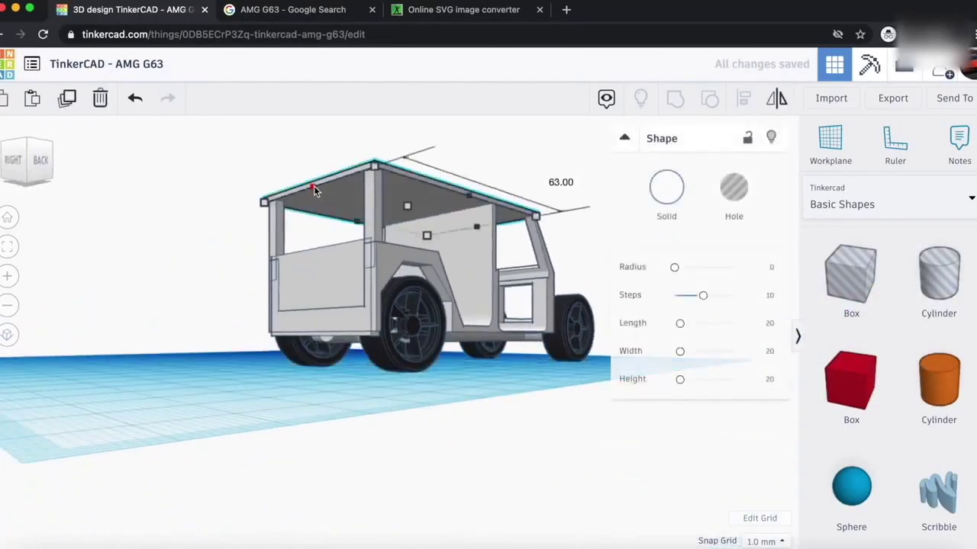
pyautogui.click(269, 11)
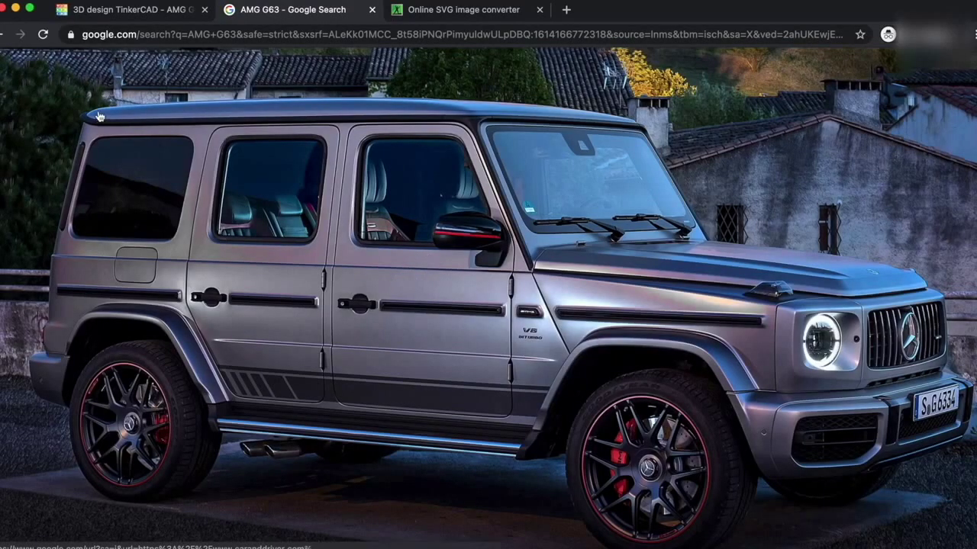
pyautogui.click(83, 12)
pyautogui.click(20, 156)
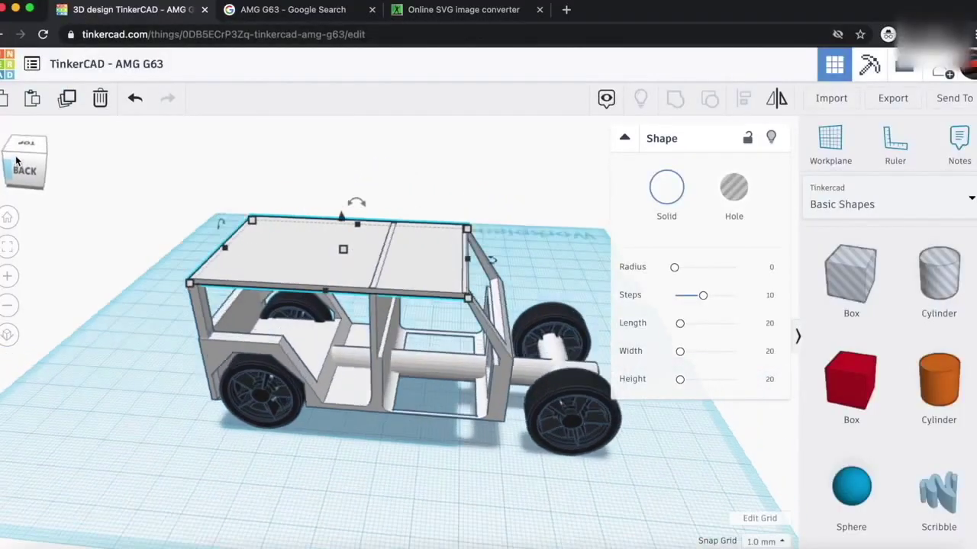
pyautogui.click(267, 9)
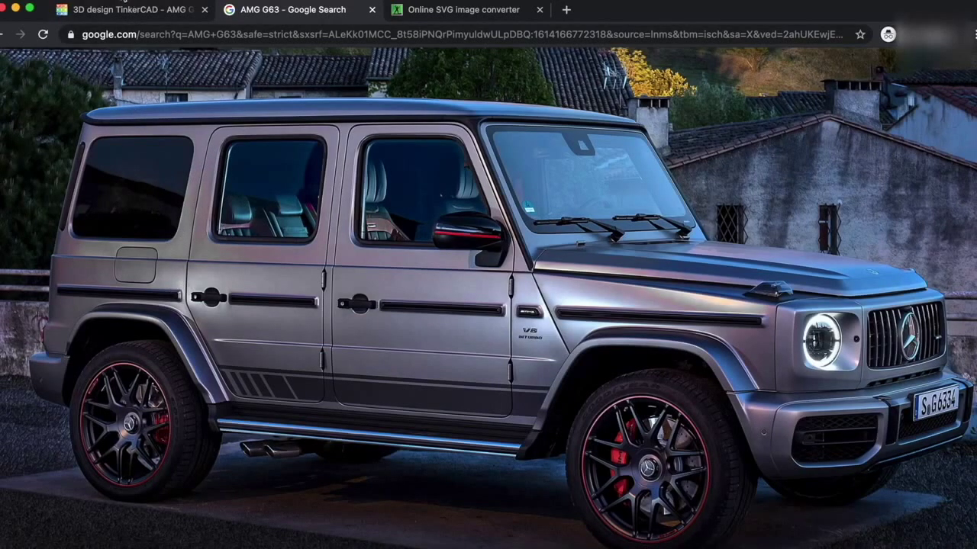
pyautogui.click(115, 7)
pyautogui.click(22, 186)
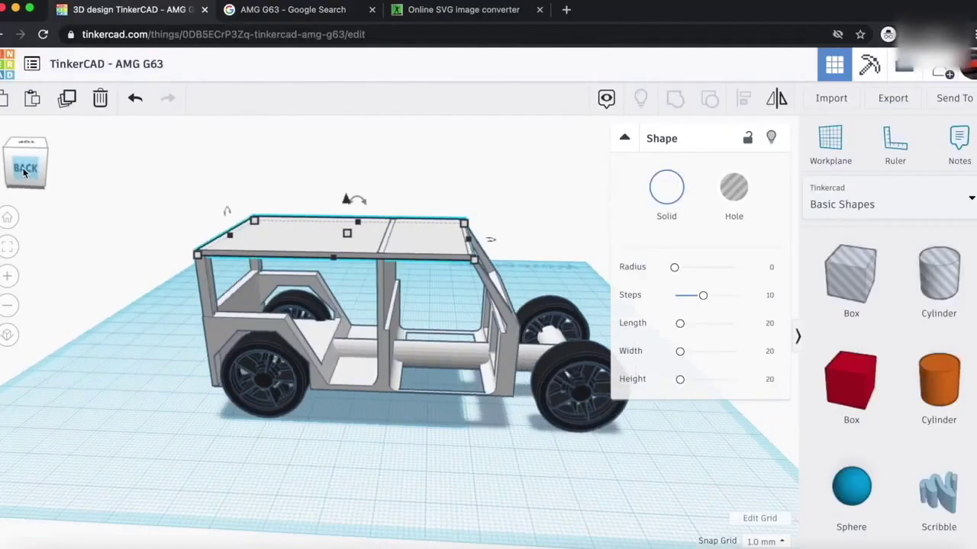
# - Duplicate the near rear corner pillar and move the copy forward along the top of the rear wheel arch
pyautogui.scroll(3, 205, 273)
pyautogui.scroll(-3, 204, 272)
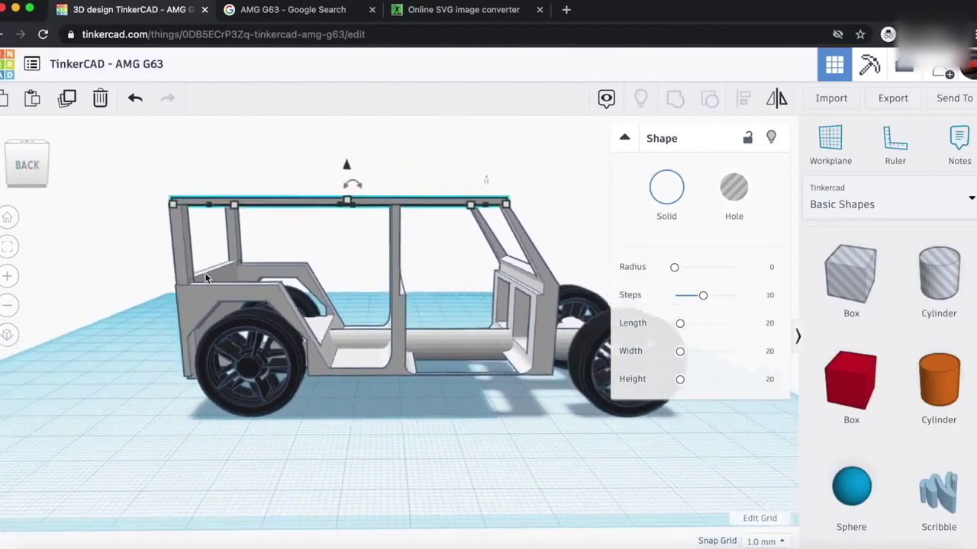
pyautogui.click(213, 261)
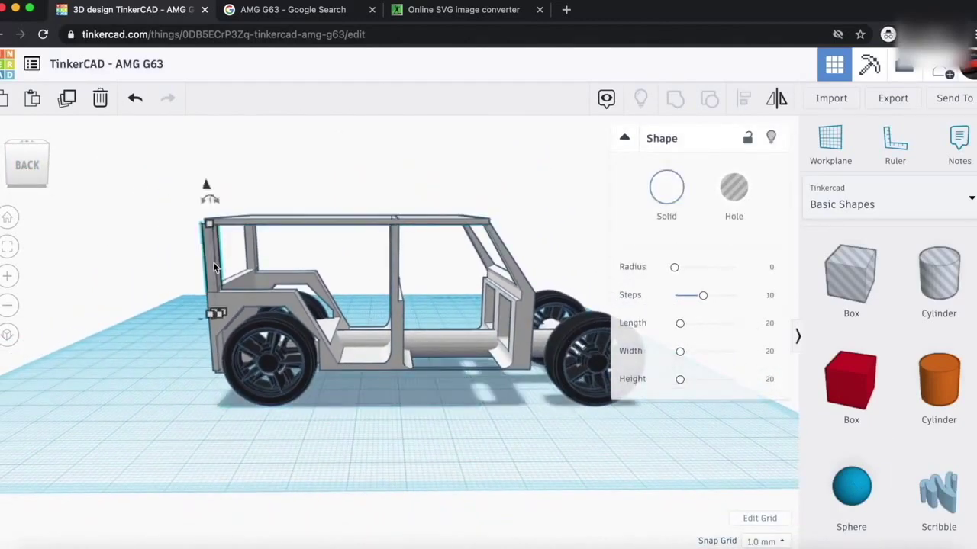
pyautogui.press('Right')
pyautogui.press('Right')
pyautogui.press('Right')
pyautogui.press('Right')
pyautogui.press('Right')
pyautogui.press('Right')
pyautogui.press('Right')
pyautogui.press('Right')
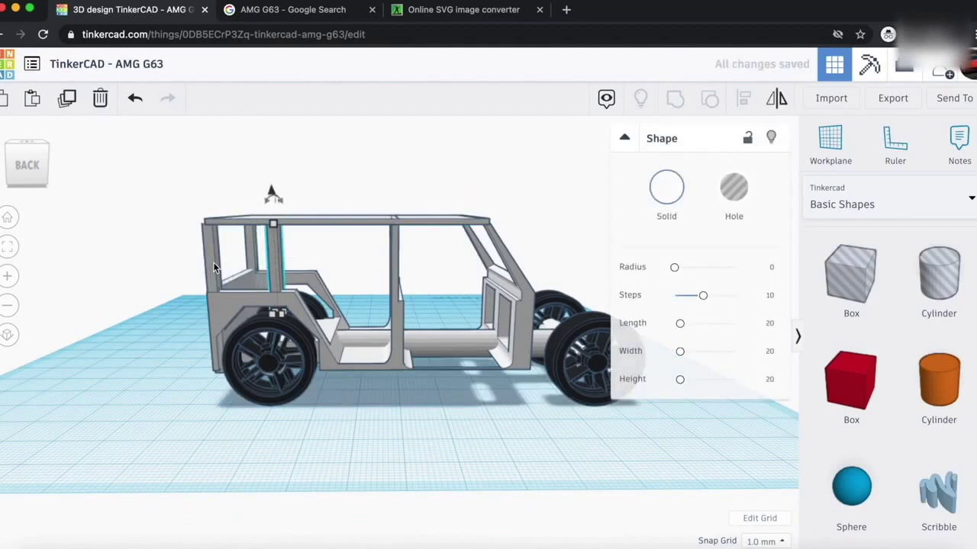
# - Duplicate the rear corner pillar on the opposite side and move the copy forward to line up with its counterpart
pyautogui.moveTo(35, 159); pyautogui.dragTo(83, 160)
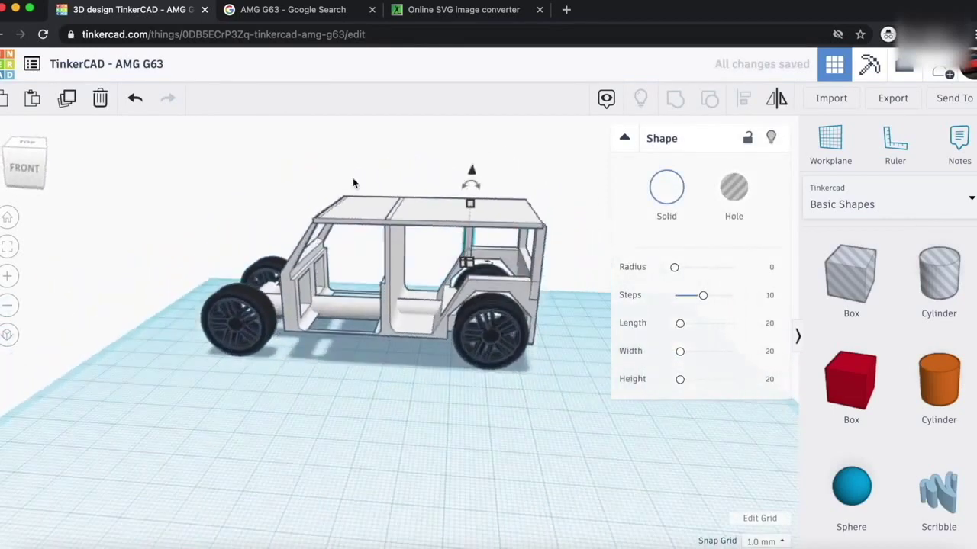
pyautogui.click(536, 263)
pyautogui.press('Left')
pyautogui.press('Left')
pyautogui.press('Left')
pyautogui.press('Left')
pyautogui.press('Left')
pyautogui.press('Left')
pyautogui.press('Left')
pyautogui.press('Left')
pyautogui.press('Left')
pyautogui.click(443, 397)
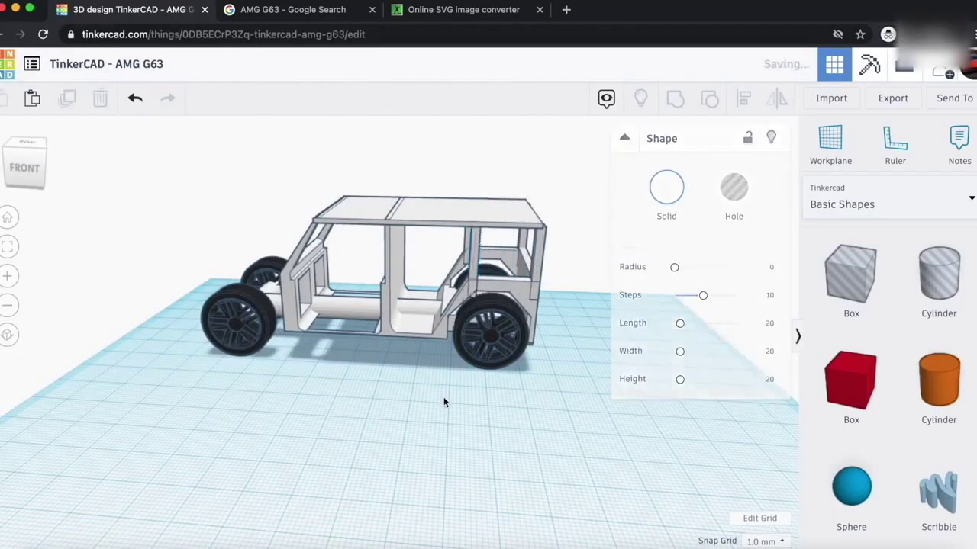
# - Check the rear side in the AMG G63 reference photo and examine the matching area of the model
pyautogui.moveTo(32, 164); pyautogui.dragTo(83, 166)
pyautogui.click(282, 13)
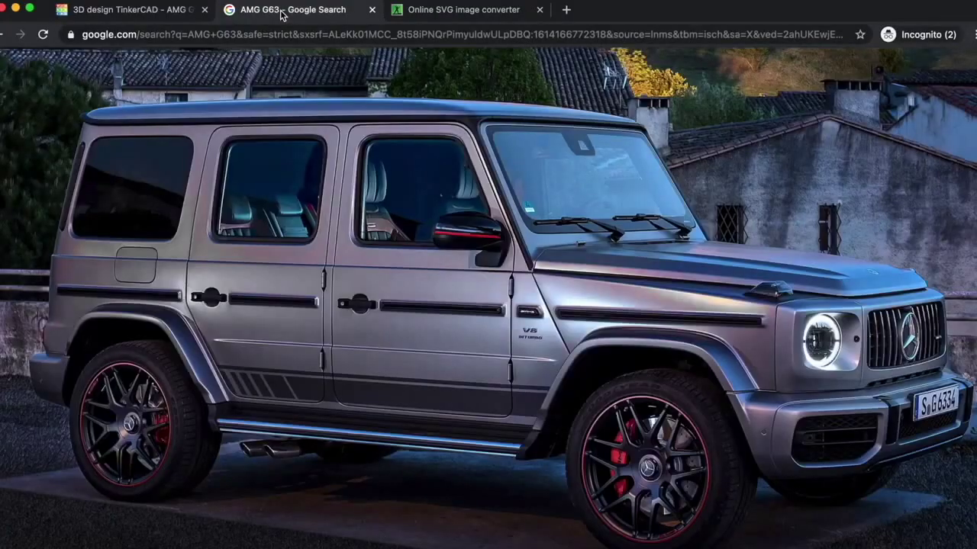
pyautogui.click(116, 16)
pyautogui.click(21, 151)
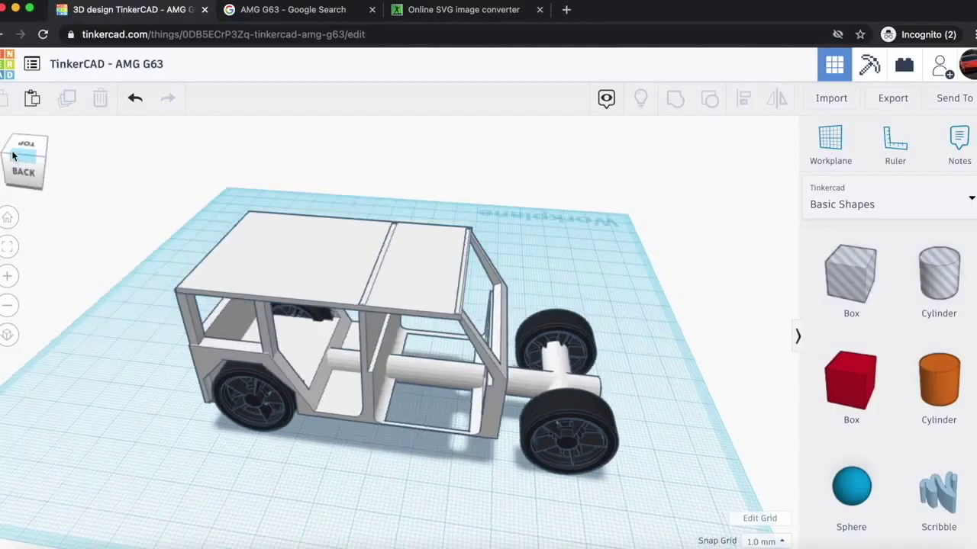
pyautogui.scroll(5, 263, 305)
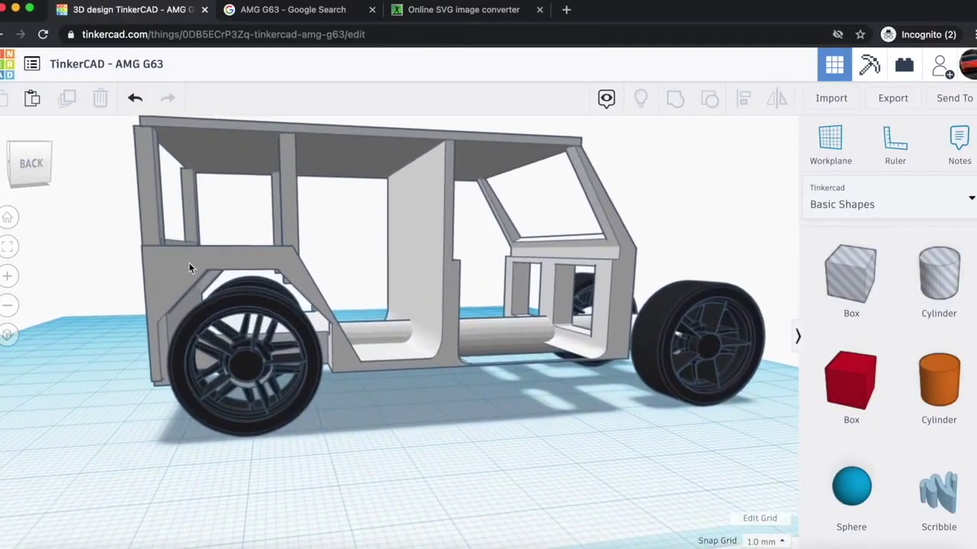
pyautogui.moveTo(859, 390); pyautogui.dragTo(501, 489)
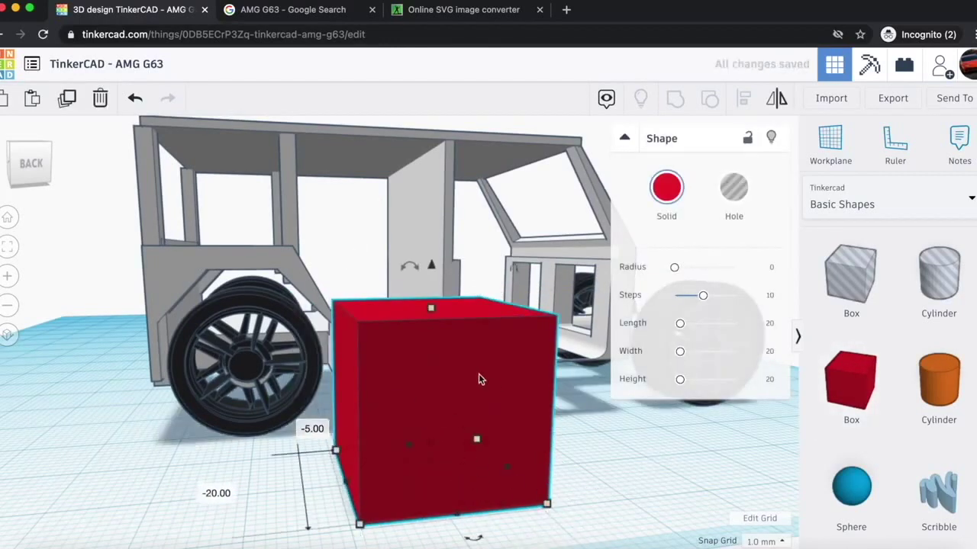
pyautogui.press('Delete')
pyautogui.scroll(-1, 850, 374)
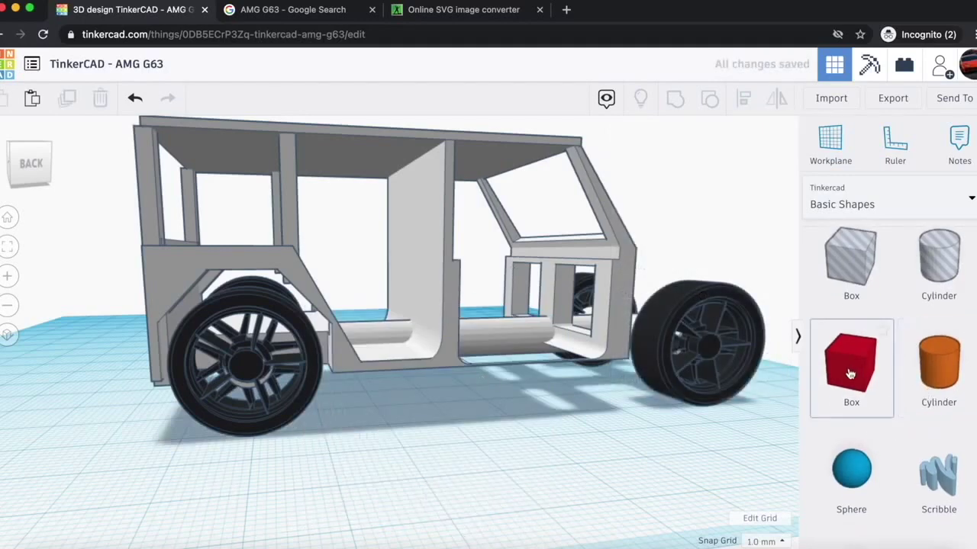
# - Add a red box beside the body and move it next to the rear wheel
pyautogui.moveTo(570, 443); pyautogui.dragTo(453, 487)
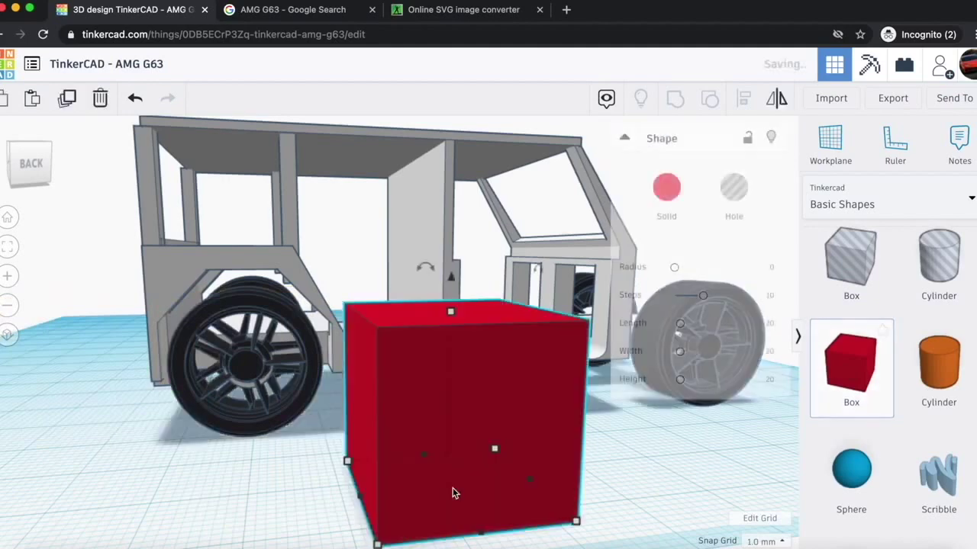
pyautogui.click(273, 483)
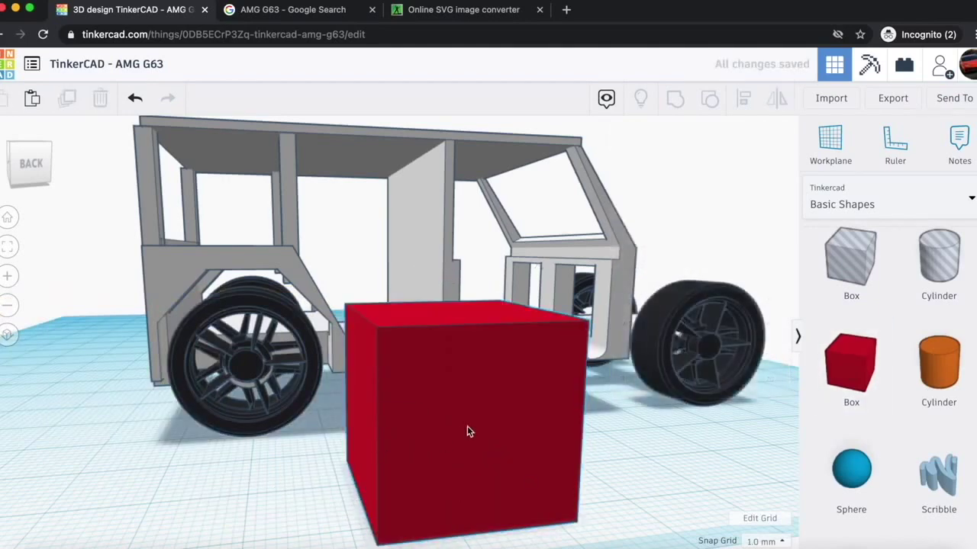
pyautogui.click(467, 426)
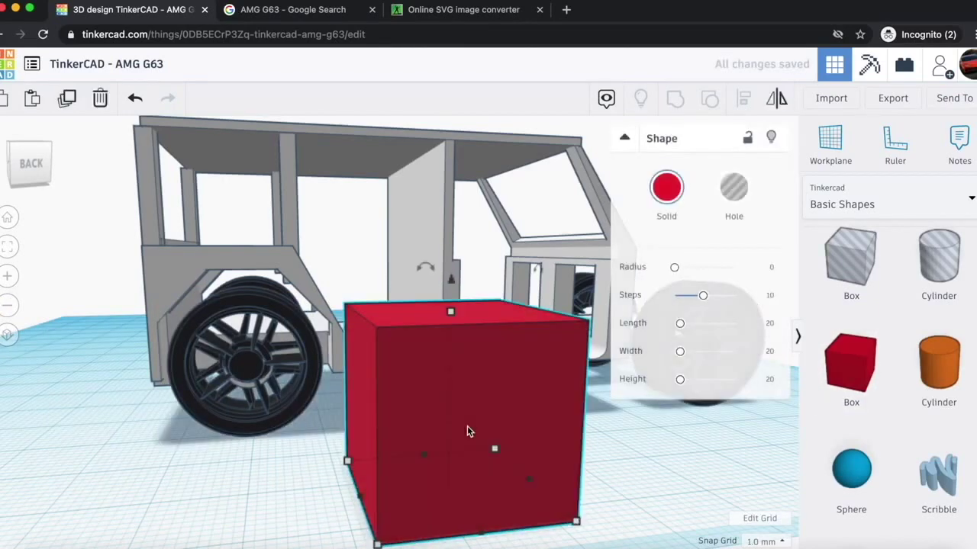
pyautogui.moveTo(467, 431); pyautogui.dragTo(408, 440)
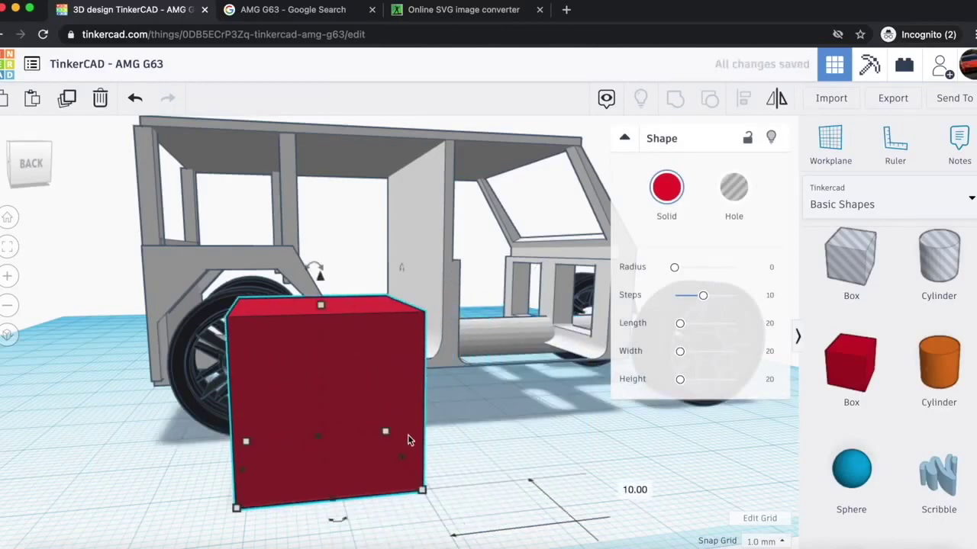
# - Rotate the red box into a diamond orientation and raise it to the height of the rear door opening
pyautogui.moveTo(332, 201); pyautogui.dragTo(333, 200)
pyautogui.click(318, 372)
pyautogui.moveTo(319, 273); pyautogui.dragTo(234, 191)
pyautogui.moveTo(346, 259)
pyautogui.mouseDown()
pyautogui.moveTo(351, 206)
pyautogui.moveTo(336, 282)
pyautogui.moveTo(339, 260)
pyautogui.mouseUp()
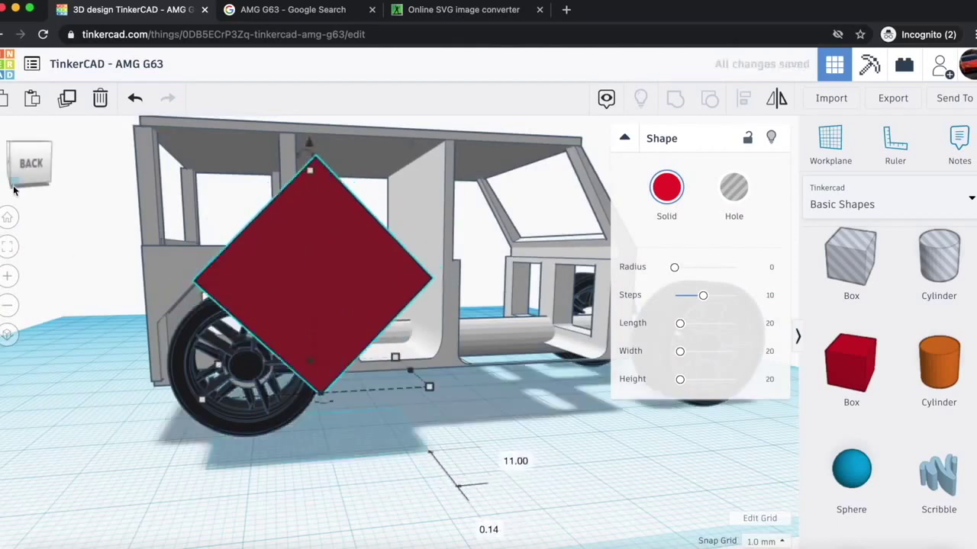
# - Move the diamond-oriented red box inward and forward into the rear door opening beside the rear wheel
pyautogui.moveTo(14, 190); pyautogui.dragTo(25, 184)
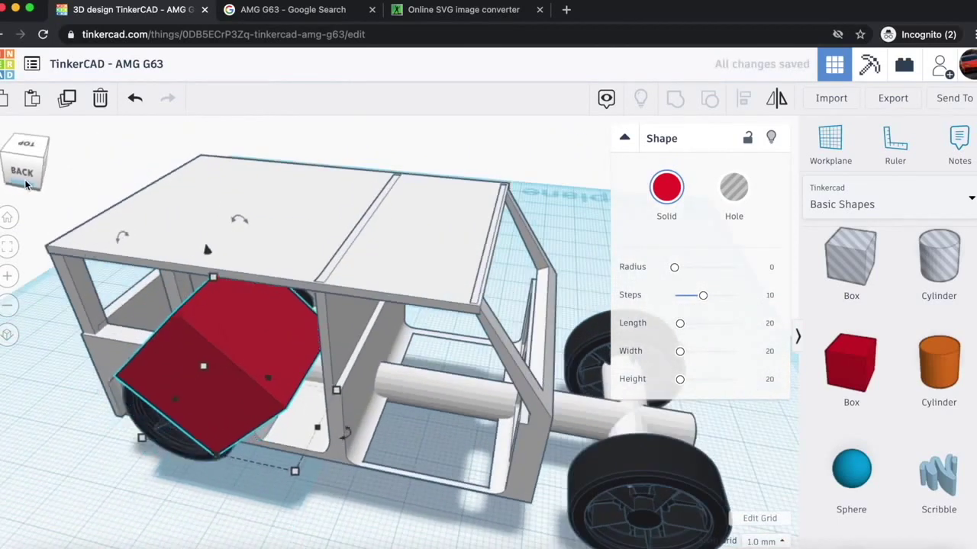
pyautogui.press('Up')
pyautogui.press('Up')
pyautogui.press('Up')
pyautogui.press('Up')
pyautogui.press('Up')
pyautogui.press('Down')
pyautogui.press('Down')
pyautogui.press('Right')
pyautogui.press('Right')
pyautogui.press('Right')
pyautogui.press('Right')
pyautogui.press('Right')
pyautogui.moveTo(37, 175); pyautogui.dragTo(42, 177)
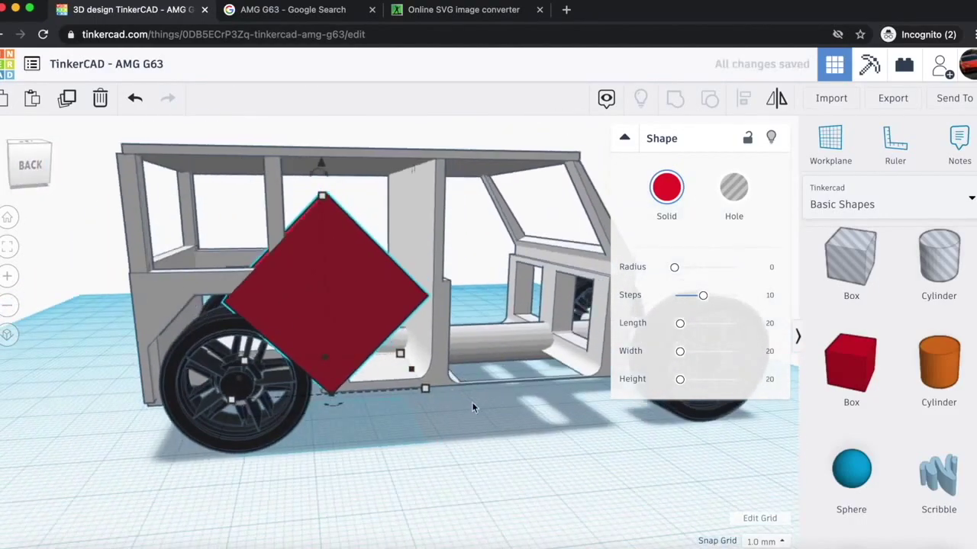
# - Delete the diamond-oriented red box from the rear door opening
pyautogui.moveTo(356, 303); pyautogui.dragTo(402, 357)
pyautogui.press('Delete')
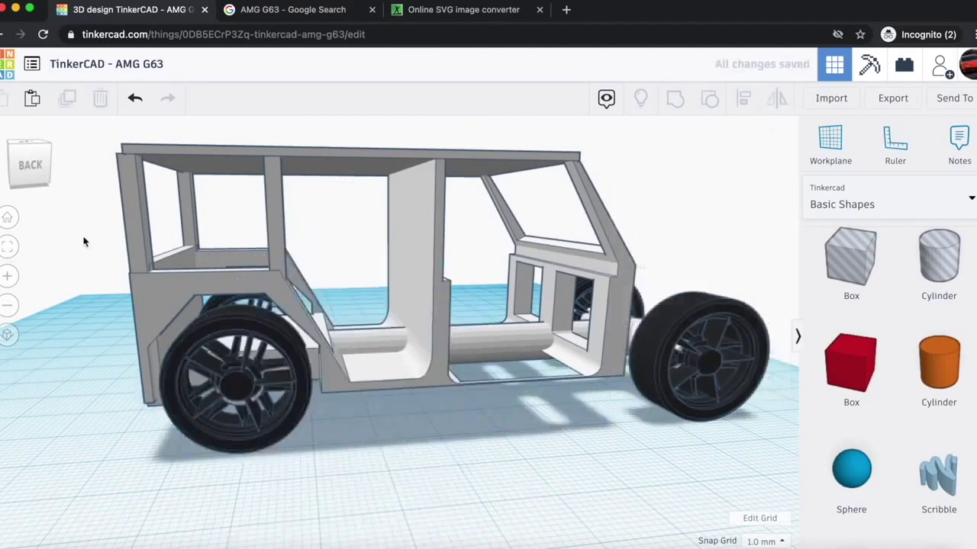
pyautogui.click(42, 176)
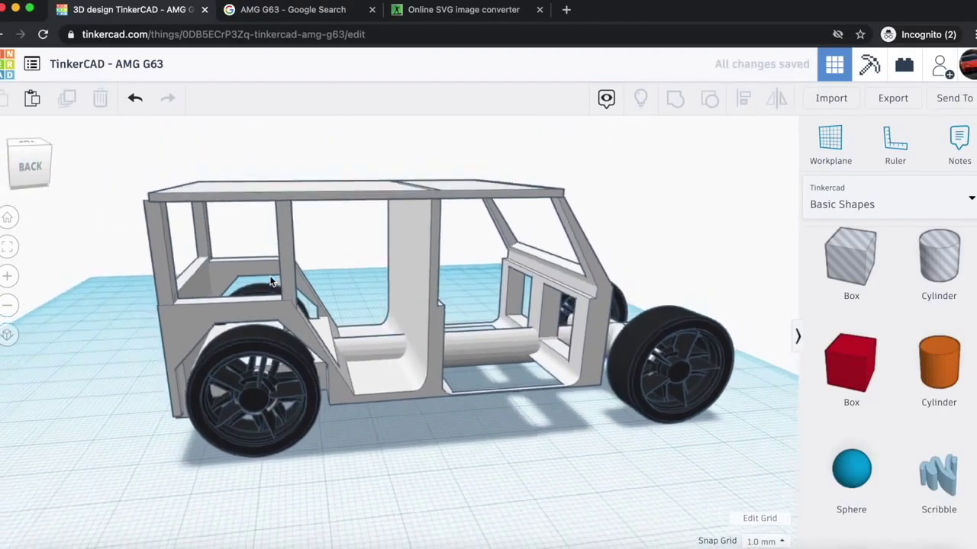
pyautogui.scroll(-3, 879, 478)
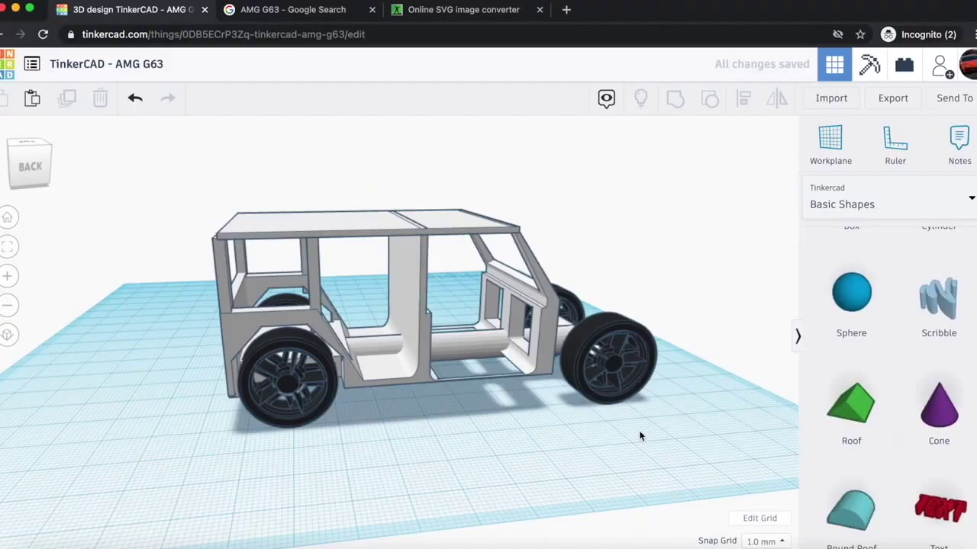
# - Add a solid red box and a hole box side by side next to the car's rear side
pyautogui.scroll(2, 840, 351)
pyautogui.moveTo(851, 321); pyautogui.dragTo(397, 463)
pyautogui.moveTo(432, 405); pyautogui.dragTo(432, 417)
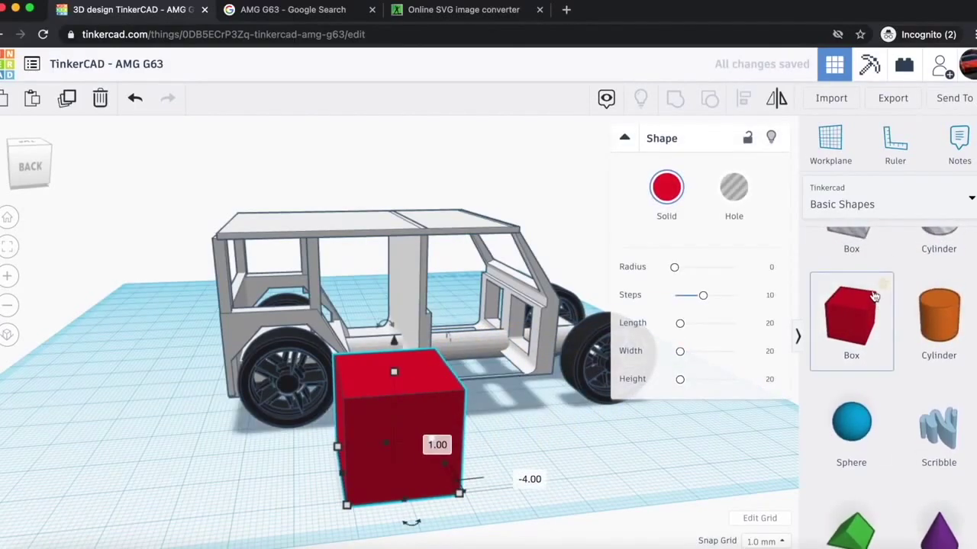
pyautogui.scroll(2, 849, 295)
pyautogui.moveTo(849, 296); pyautogui.dragTo(248, 469)
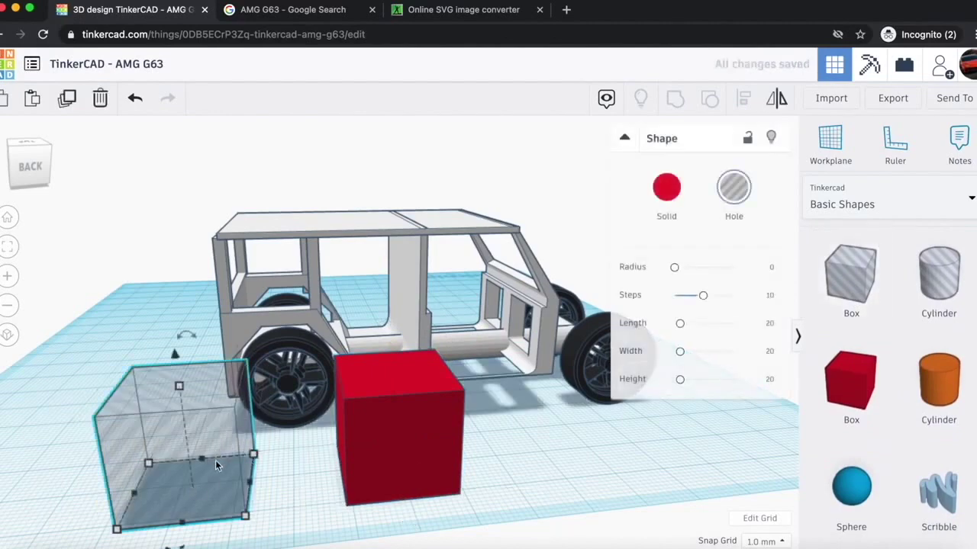
# - Duplicate the hole box, rotate the copy 45° into a diamond, and move it toward the red box's front end
pyautogui.hotkey('ctrl', 'd')
pyautogui.moveTo(245, 460); pyautogui.dragTo(546, 381)
pyautogui.moveTo(525, 325); pyautogui.dragTo(475, 353)
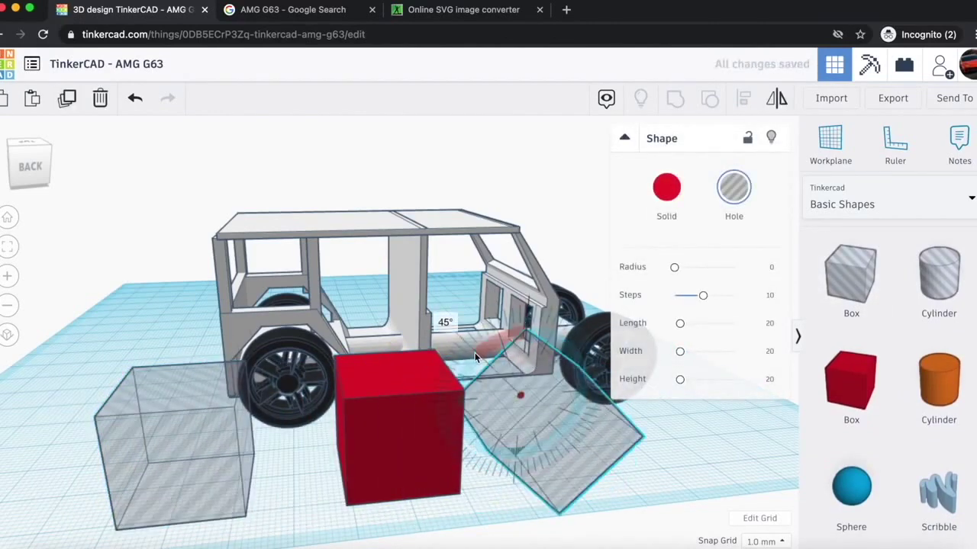
pyautogui.moveTo(547, 342); pyautogui.dragTo(446, 387)
pyautogui.press('Right')
pyautogui.press('Right')
pyautogui.press('Right')
pyautogui.press('Right')
# - Turn the remaining hole box into a matching diamond and position it over the red box's rear upper corner
pyautogui.moveTo(192, 446); pyautogui.dragTo(257, 432)
pyautogui.moveTo(238, 326); pyautogui.dragTo(240, 227)
pyautogui.moveTo(284, 340); pyautogui.dragTo(375, 332)
pyautogui.moveTo(335, 422); pyautogui.dragTo(327, 458)
pyautogui.moveTo(29, 168); pyautogui.dragTo(24, 164)
pyautogui.moveTo(263, 190); pyautogui.dragTo(261, 221)
pyautogui.moveTo(50, 167); pyautogui.dragTo(42, 170)
# - Raise the front diamond hole and shift it rearward so it cuts across the red box's front upper corner
pyautogui.click(418, 461)
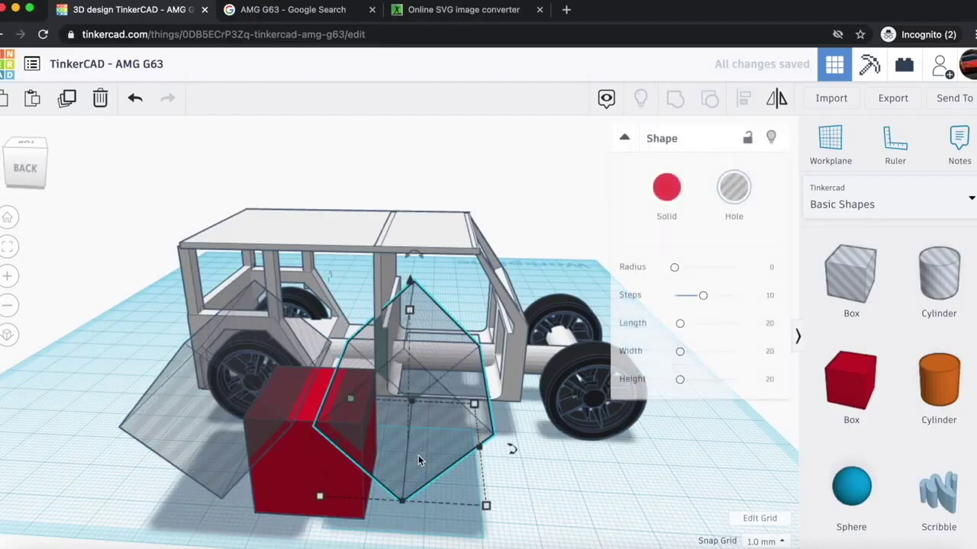
pyautogui.moveTo(411, 282); pyautogui.dragTo(409, 290)
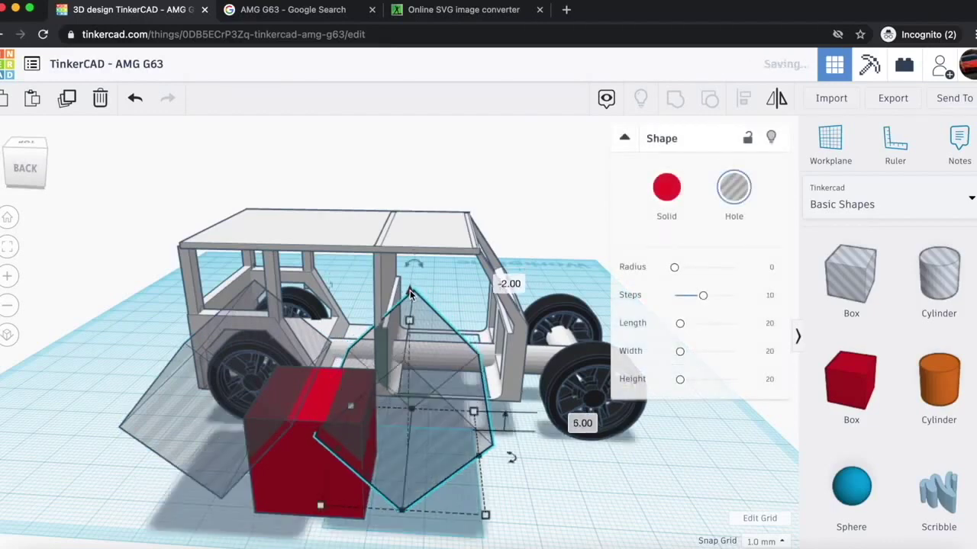
pyautogui.click(578, 477)
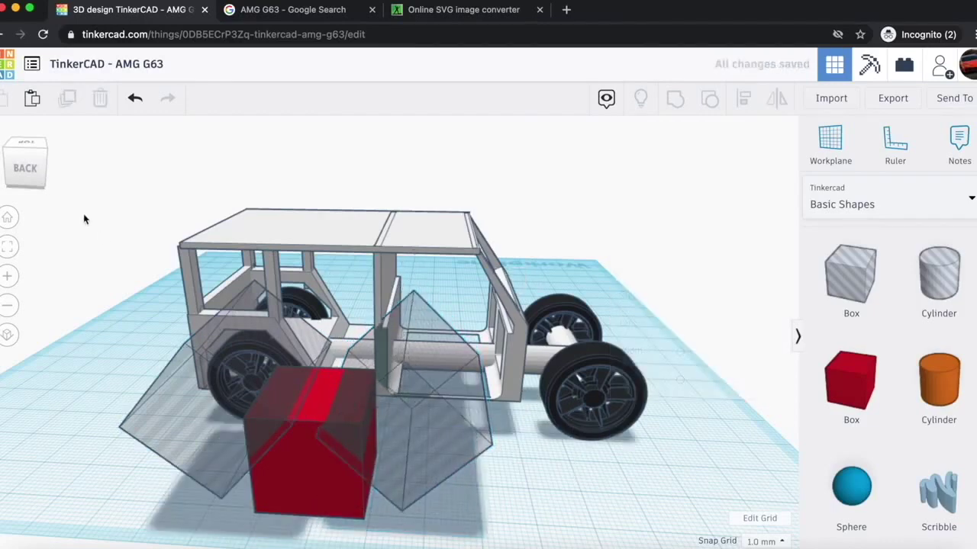
pyautogui.click(29, 164)
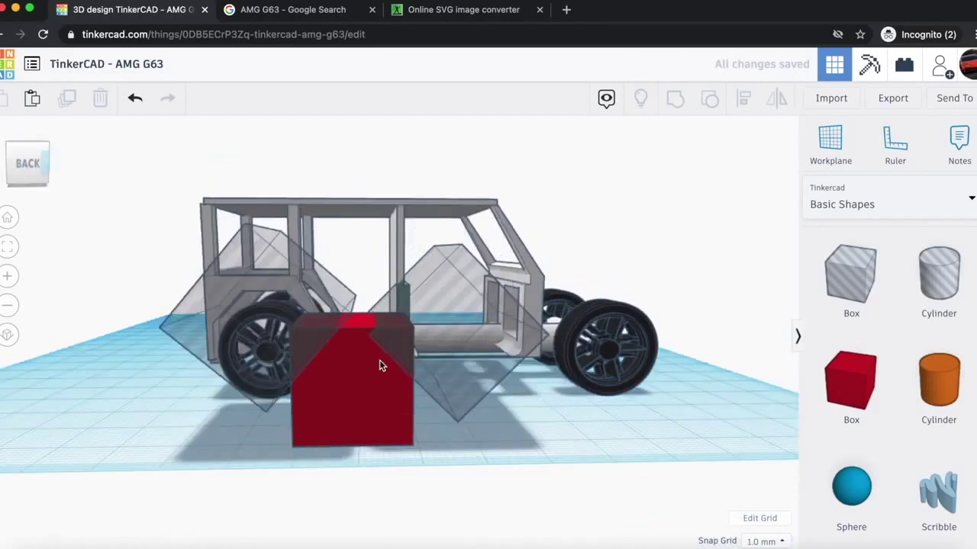
pyautogui.click(448, 337)
pyautogui.moveTo(452, 243); pyautogui.dragTo(446, 191)
pyautogui.press('Left')
pyautogui.press('Left')
pyautogui.press('Left')
pyautogui.press('Left')
pyautogui.press('Left')
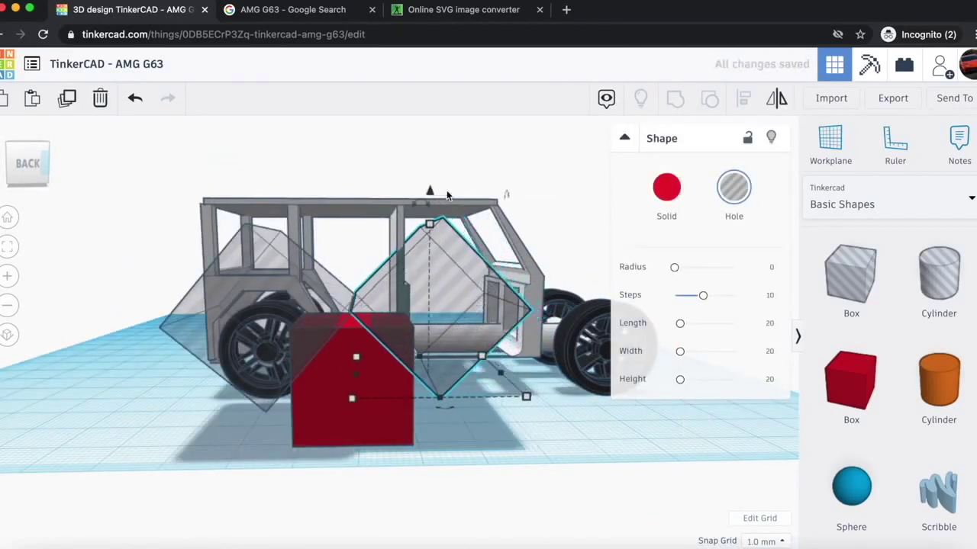
pyautogui.press('Right')
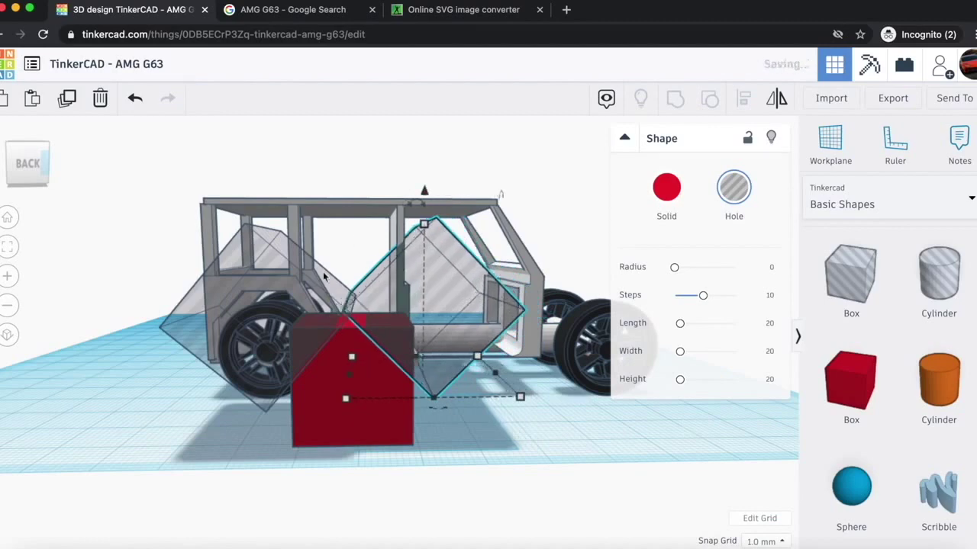
# - Group the red box with both diamond holes to bevel its two upper corners
pyautogui.click(35, 156)
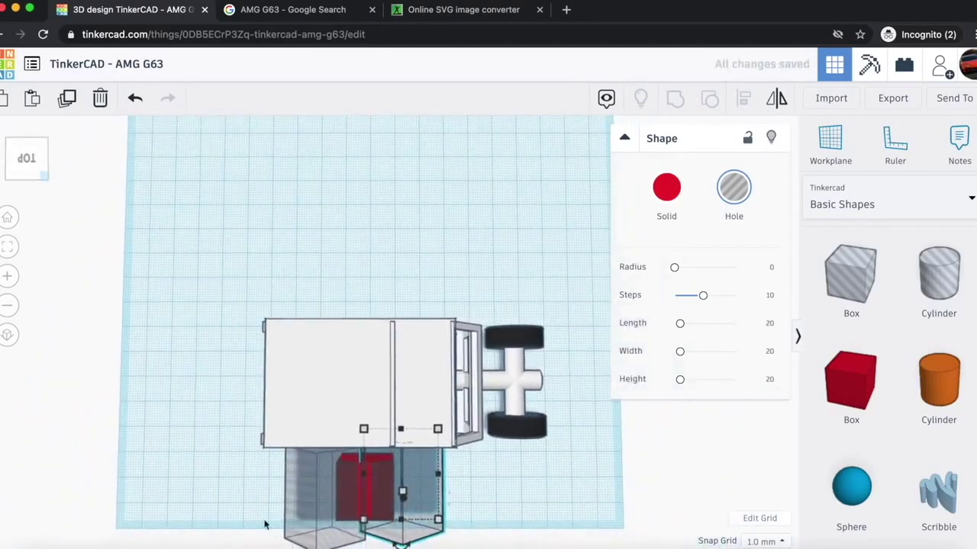
pyautogui.moveTo(458, 491); pyautogui.dragTo(460, 490)
pyautogui.click(673, 99)
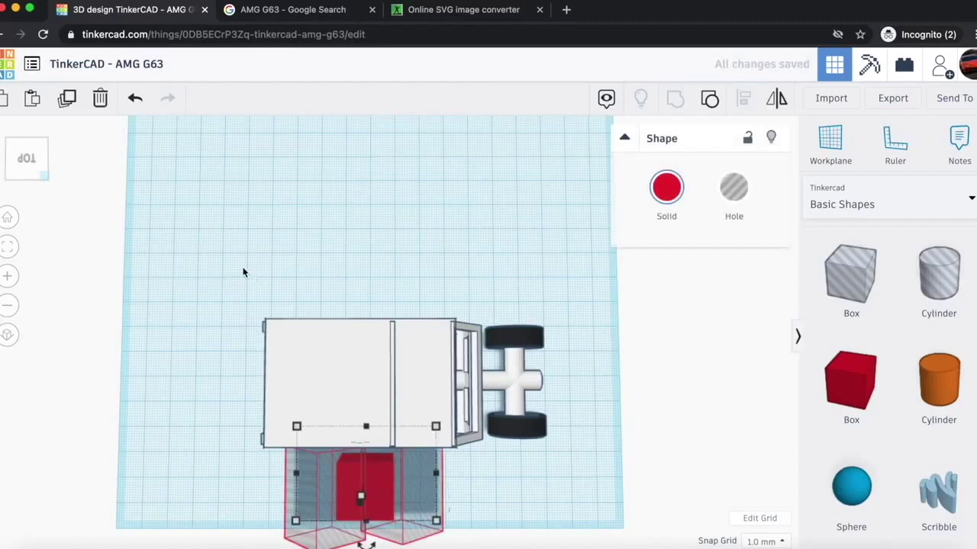
pyautogui.click(36, 169)
pyautogui.scroll(4, 239, 307)
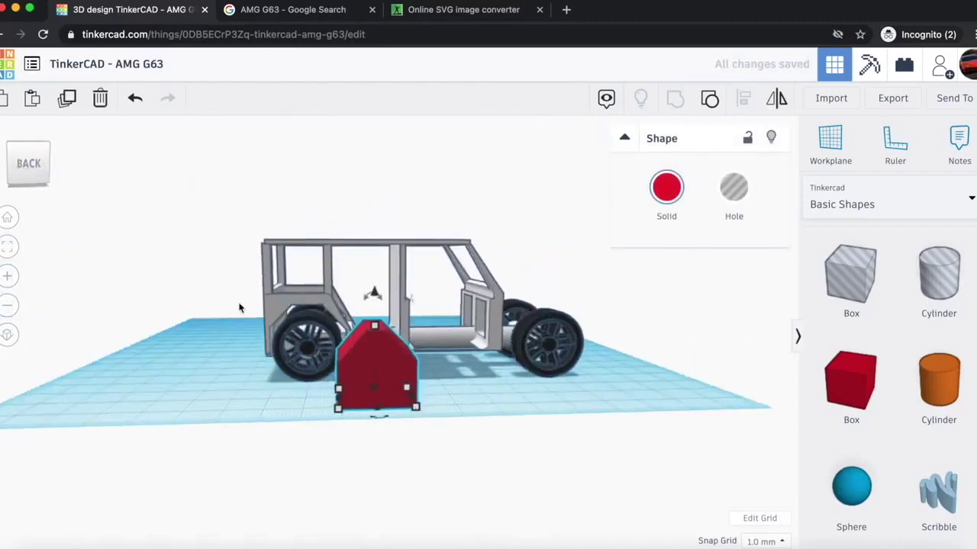
# - Move the beveled red block into the rear wheel area and enlarge it to span the wheel arch
pyautogui.moveTo(420, 429); pyautogui.dragTo(251, 358)
pyautogui.scroll(3, 170, 384)
pyautogui.scroll(-4, 135, 447)
# - Reduce the white body's height to 31 mm and lower the side pillar above the rear wheel by 2 mm
pyautogui.click(359, 349)
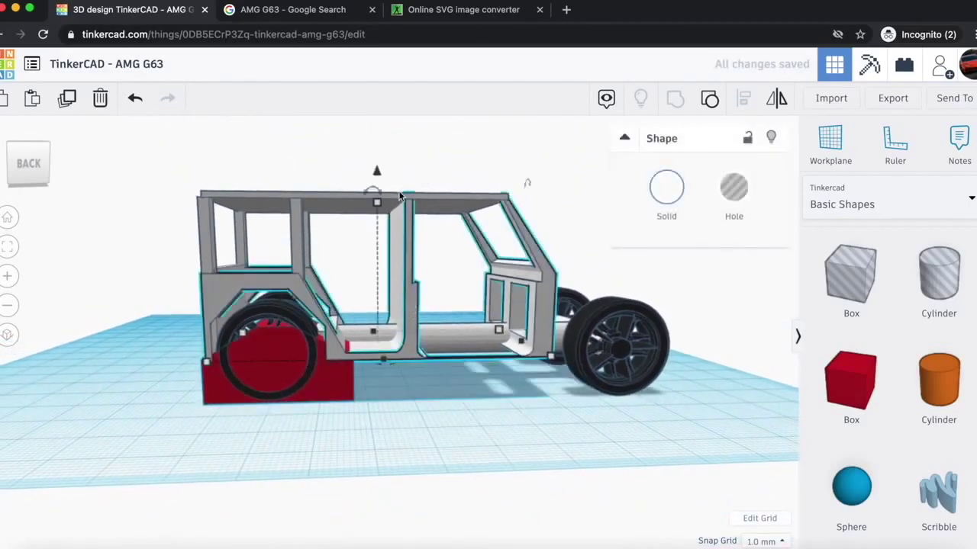
pyautogui.moveTo(377, 209); pyautogui.dragTo(375, 216)
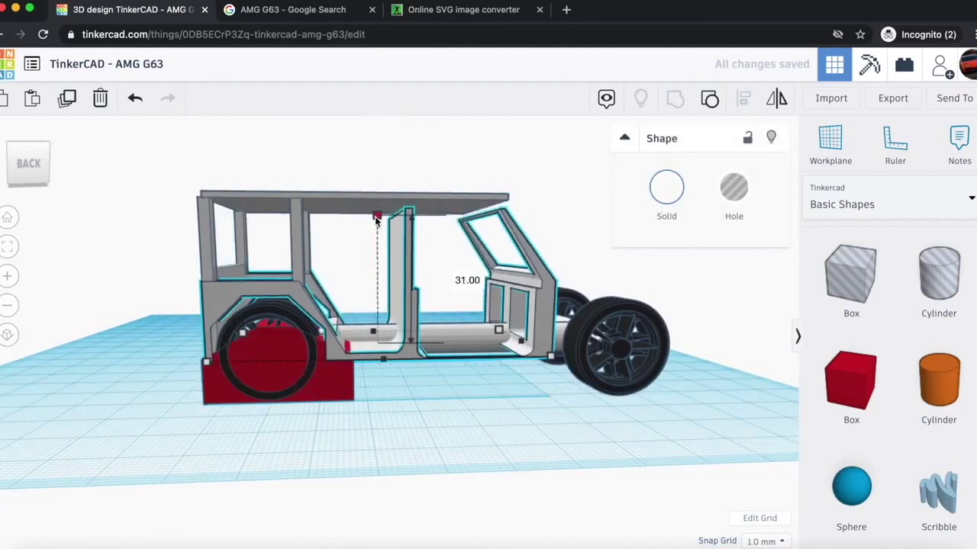
pyautogui.click(300, 247)
pyautogui.moveTo(295, 167); pyautogui.dragTo(296, 175)
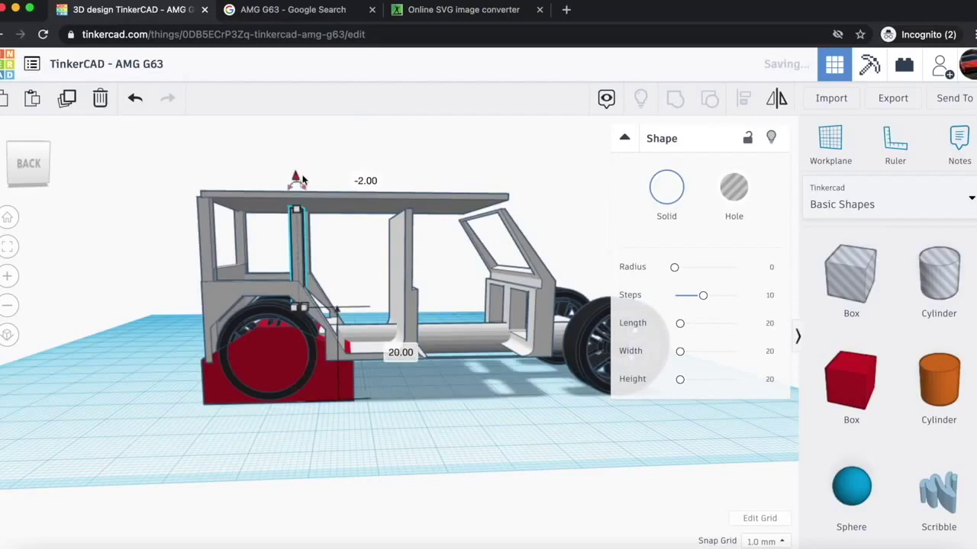
# - Lower the roof onto the shortened body and set the opposite rear side pillar's height to 18 mm
pyautogui.click(353, 203)
pyautogui.moveTo(358, 177); pyautogui.dragTo(354, 190)
pyautogui.moveTo(33, 170); pyautogui.dragTo(84, 183)
pyautogui.scroll(4, 500, 231)
pyautogui.click(517, 235)
pyautogui.moveTo(519, 188); pyautogui.dragTo(519, 188)
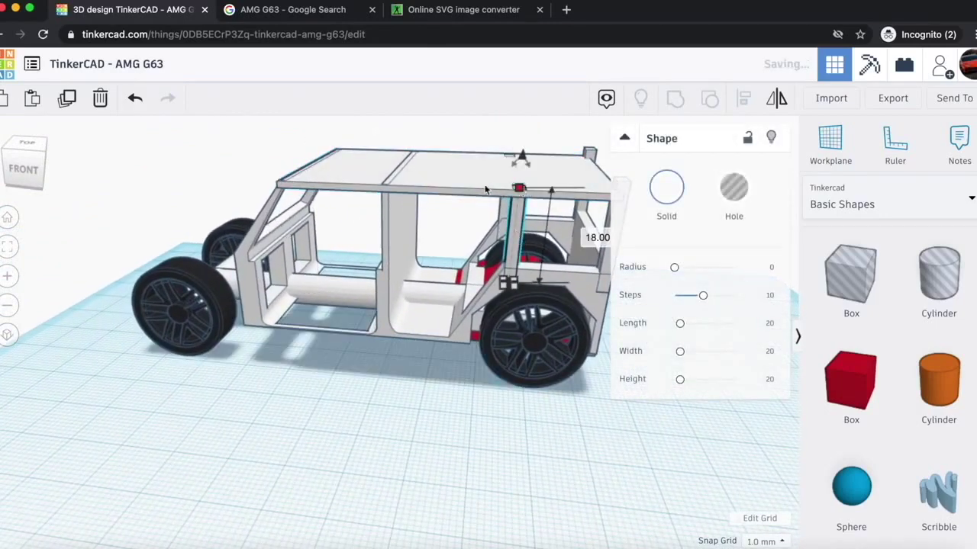
# - Shorten both rear corner pillars to 18 mm so they end at the roof
pyautogui.moveTo(26, 160); pyautogui.dragTo(2, 165)
pyautogui.click(309, 310)
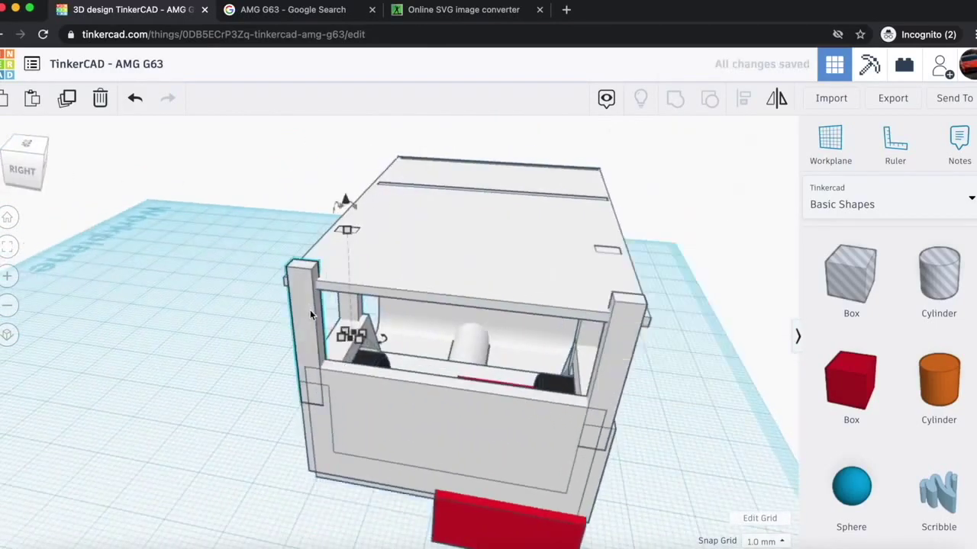
pyautogui.moveTo(304, 265); pyautogui.dragTo(304, 275)
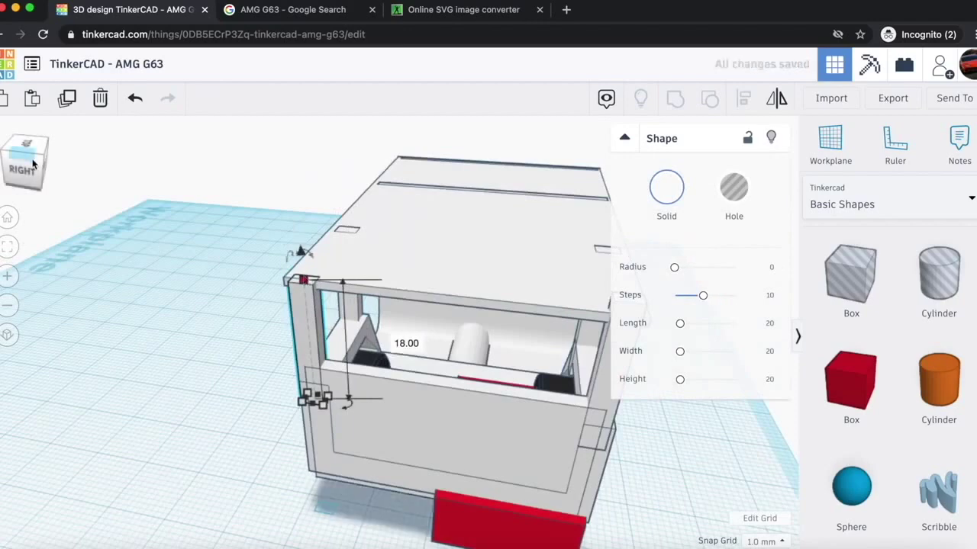
pyautogui.moveTo(33, 161); pyautogui.dragTo(15, 163)
pyautogui.click(279, 404)
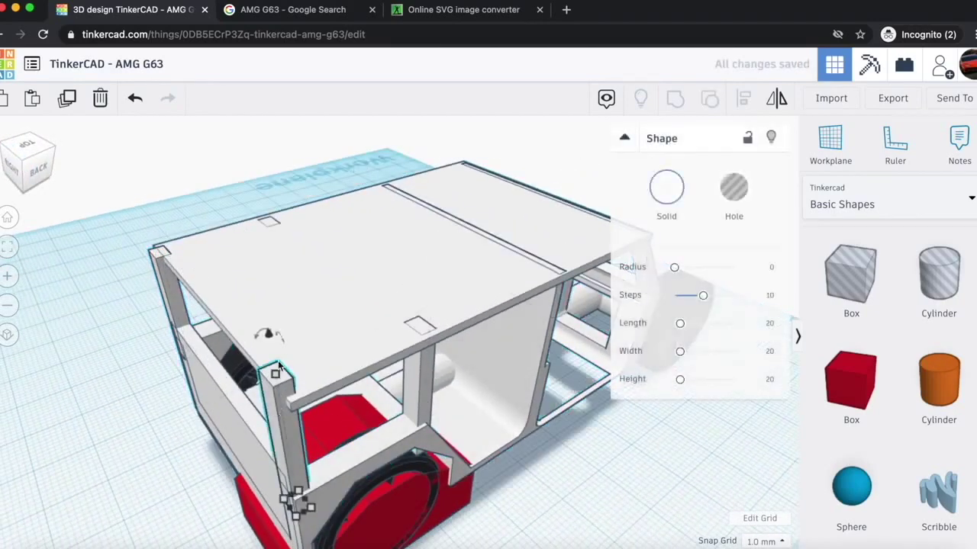
pyautogui.moveTo(277, 382); pyautogui.dragTo(277, 387)
pyautogui.click(55, 162)
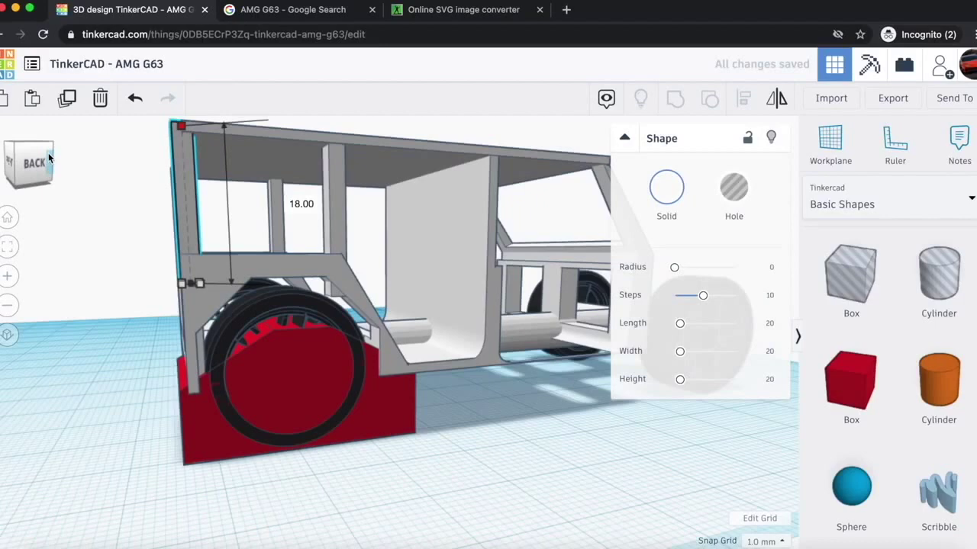
# - Shorten the beveled red block and raise it to fit the outline of the rear wheel arch
pyautogui.click(336, 458)
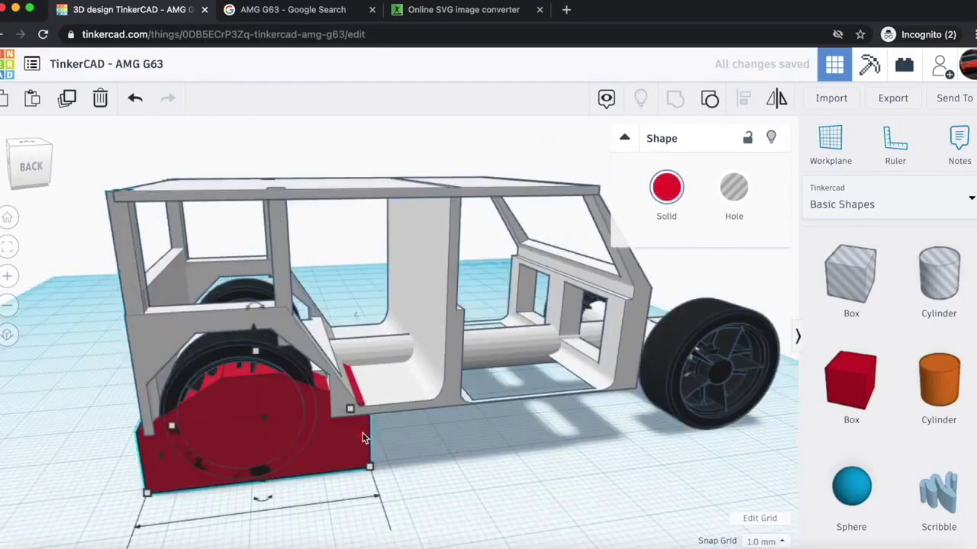
pyautogui.moveTo(362, 433); pyautogui.dragTo(341, 435)
pyautogui.moveTo(245, 331); pyautogui.dragTo(244, 285)
pyautogui.moveTo(319, 380); pyautogui.dragTo(312, 380)
# - Move the beveled red block outward until it is clear of the rear wheel and body
pyautogui.press('Down')
pyautogui.press('Down')
pyautogui.press('Down')
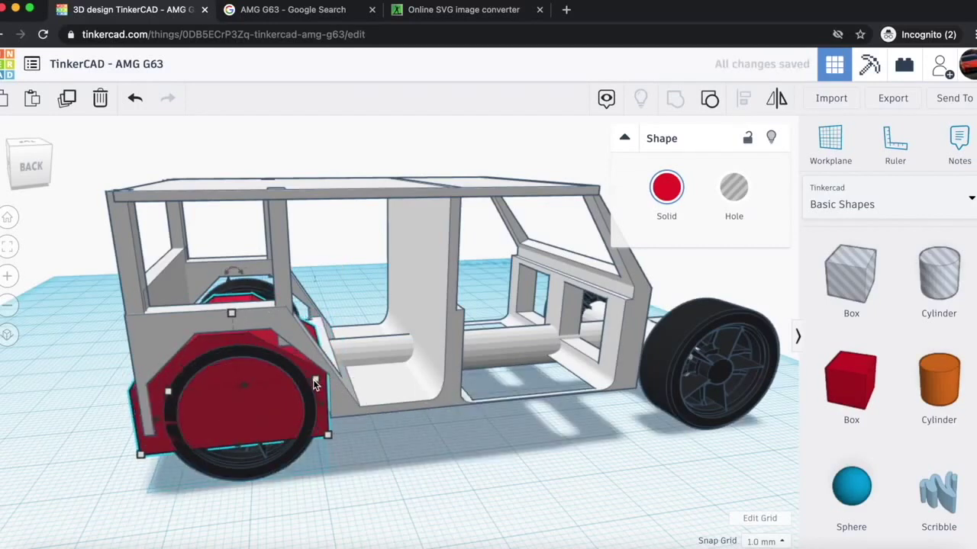
pyautogui.press('Down')
pyautogui.press('Down')
pyautogui.press('Down')
pyautogui.press('Down')
pyautogui.press('Down')
pyautogui.press('Down')
pyautogui.press('Down')
pyautogui.press('Down')
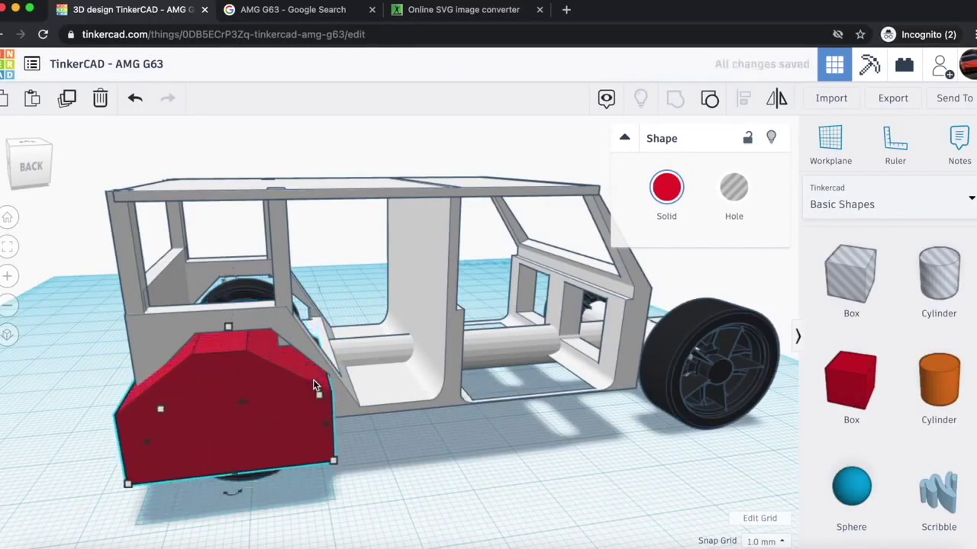
pyautogui.press('Down')
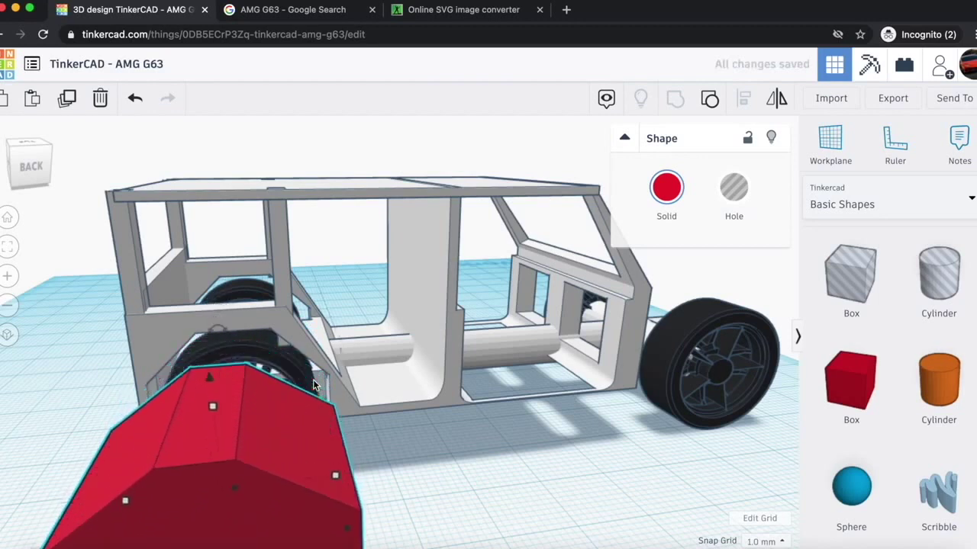
# - Make a hole copy of the beveled red block, lower it 2 mm, and align it inside the block
pyautogui.moveTo(313, 379); pyautogui.dragTo(333, 446)
pyautogui.moveTo(195, 381); pyautogui.dragTo(194, 402)
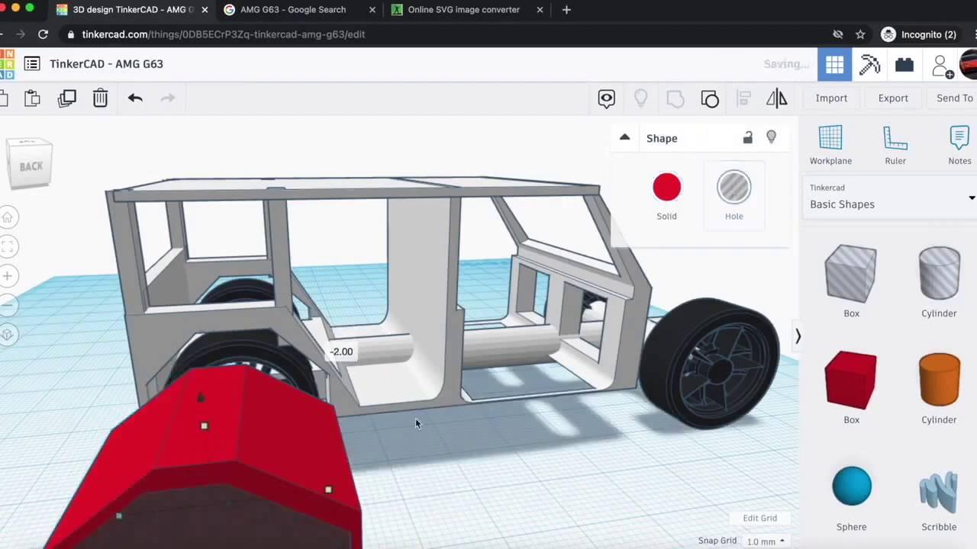
pyautogui.scroll(-3, 404, 415)
pyautogui.press('Right')
pyautogui.press('Up')
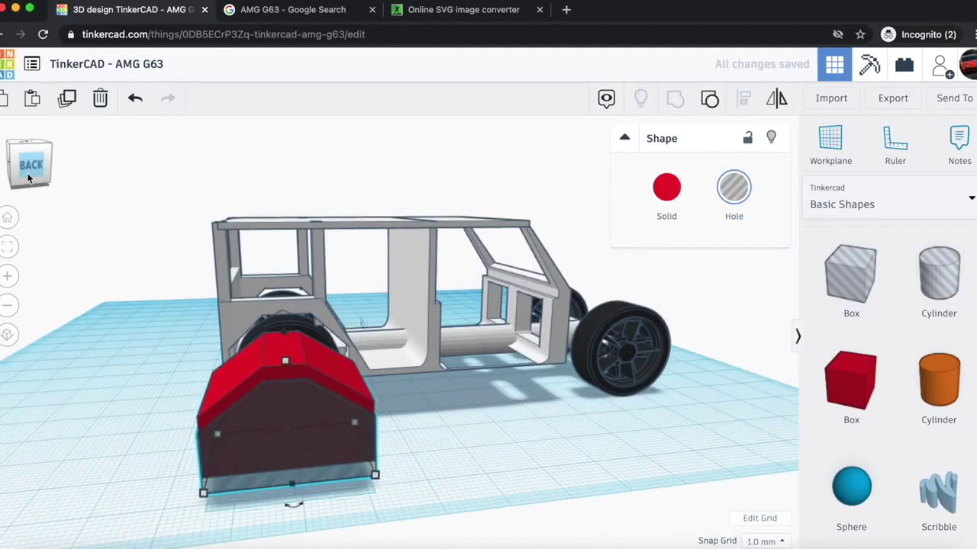
# - Extend the hole copy past the red block's outer face and group both to hollow out an arch
pyautogui.moveTo(292, 483); pyautogui.dragTo(294, 518)
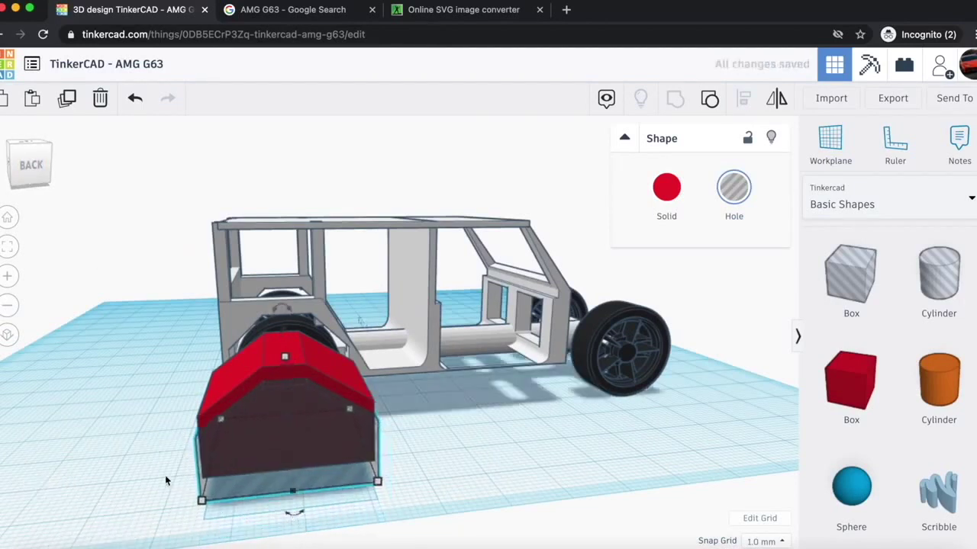
pyautogui.keyDown('shift'); pyautogui.click(242, 455); pyautogui.keyUp('shift')
pyautogui.click(676, 107)
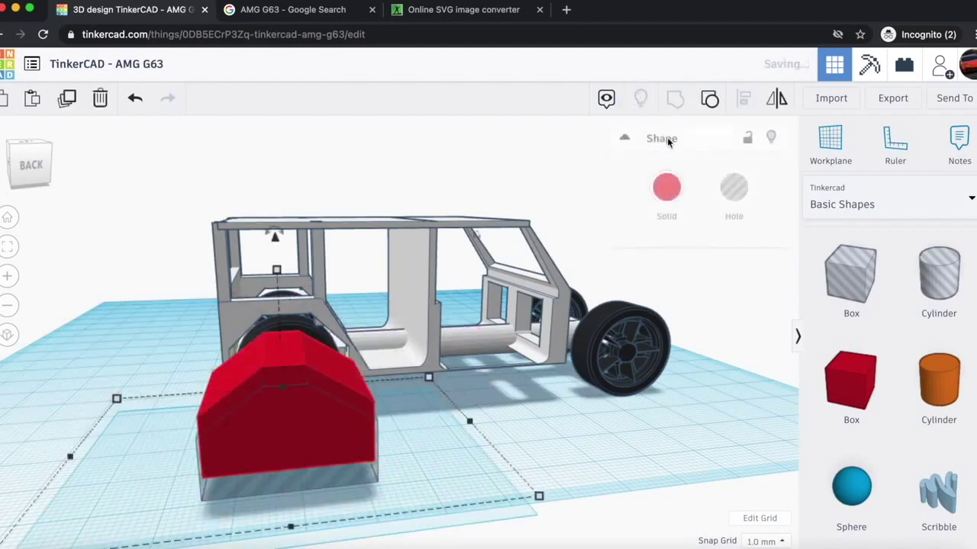
# - Reduce the red arch to a shallow fender strip and place it over the rear wheel
pyautogui.moveTo(57, 212); pyautogui.dragTo(127, 323, button='right')
pyautogui.moveTo(182, 371); pyautogui.dragTo(230, 334)
pyautogui.moveTo(239, 334); pyautogui.dragTo(132, 298, button='right')
pyautogui.scroll(5, 131, 297)
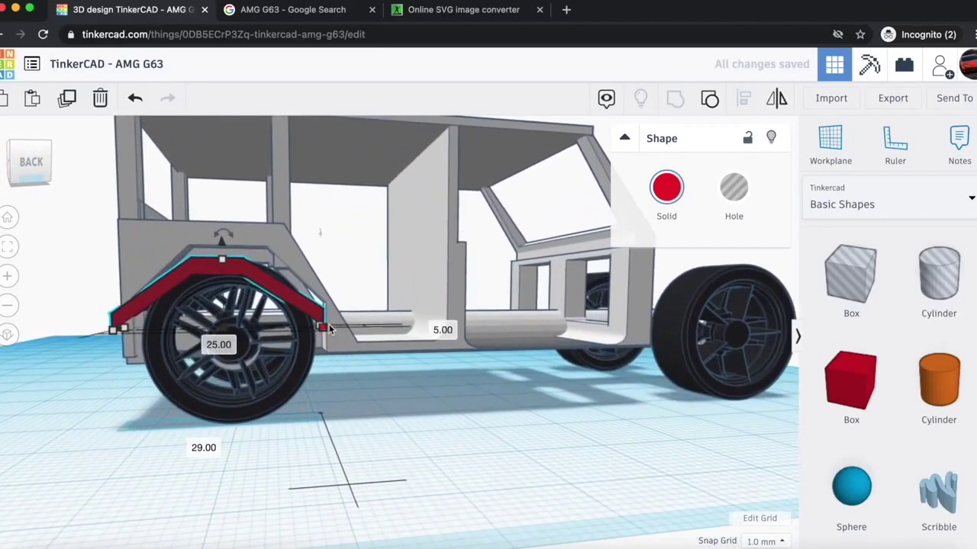
# - Adjust the red arch's size around the rear wheel and raise it to 16 mm above the workplane
pyautogui.moveTo(306, 334); pyautogui.dragTo(302, 333)
pyautogui.moveTo(260, 278); pyautogui.dragTo(258, 281)
pyautogui.moveTo(218, 220); pyautogui.dragTo(231, 189)
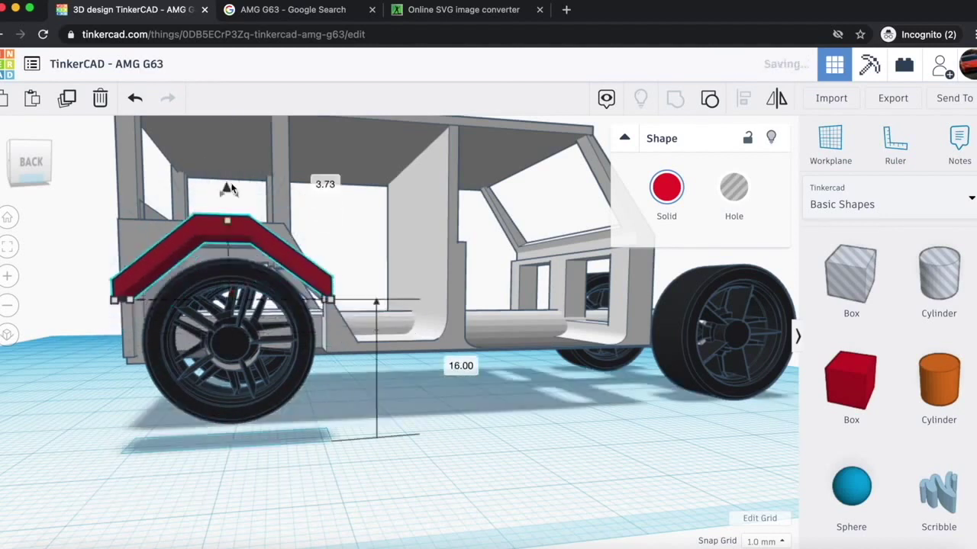
# - Move the red arch inward against the body's rear wheel arch, leaving it slightly protruding from the side
pyautogui.press('Up')
pyautogui.press('Up')
pyautogui.press('Up')
pyautogui.press('Up')
pyautogui.press('Up')
pyautogui.press('Up')
pyautogui.press('Up')
pyautogui.press('Up')
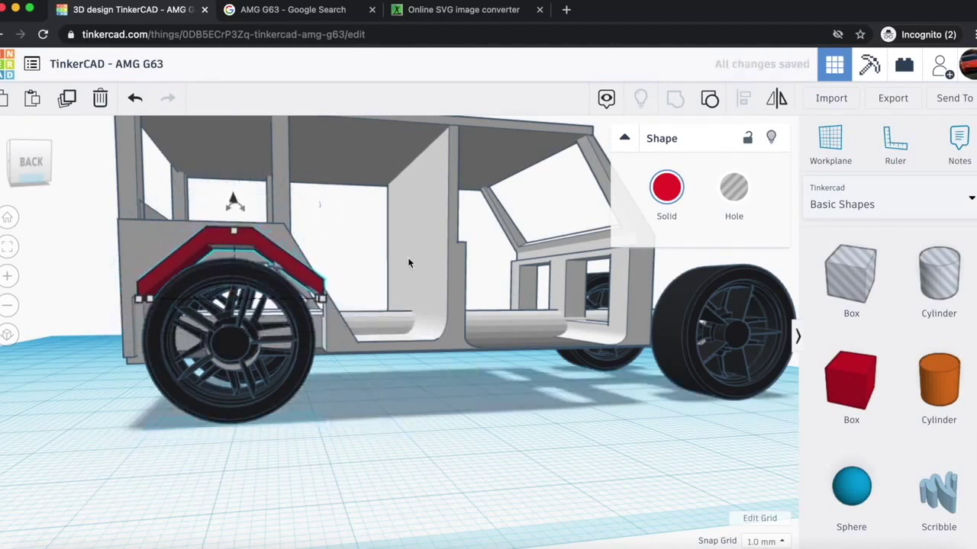
pyautogui.press('Down')
pyautogui.press('Down')
pyautogui.press('Down')
pyautogui.press('Down')
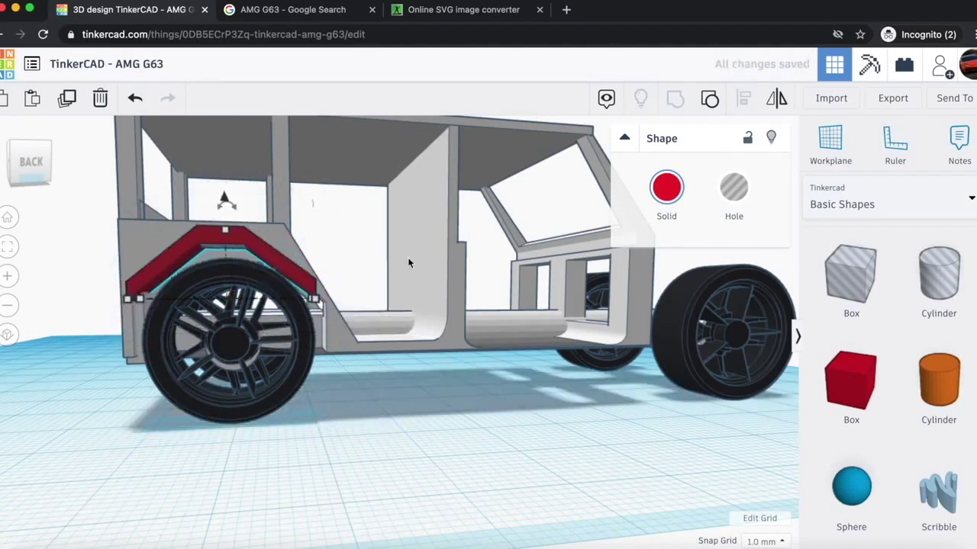
# - Lengthen the red arch slightly toward the rear of the car and recolour it white
pyautogui.press('Left')
pyautogui.moveTo(33, 163)
pyautogui.mouseDown()
pyautogui.moveTo(17, 171)
pyautogui.moveTo(34, 170)
pyautogui.mouseUp()
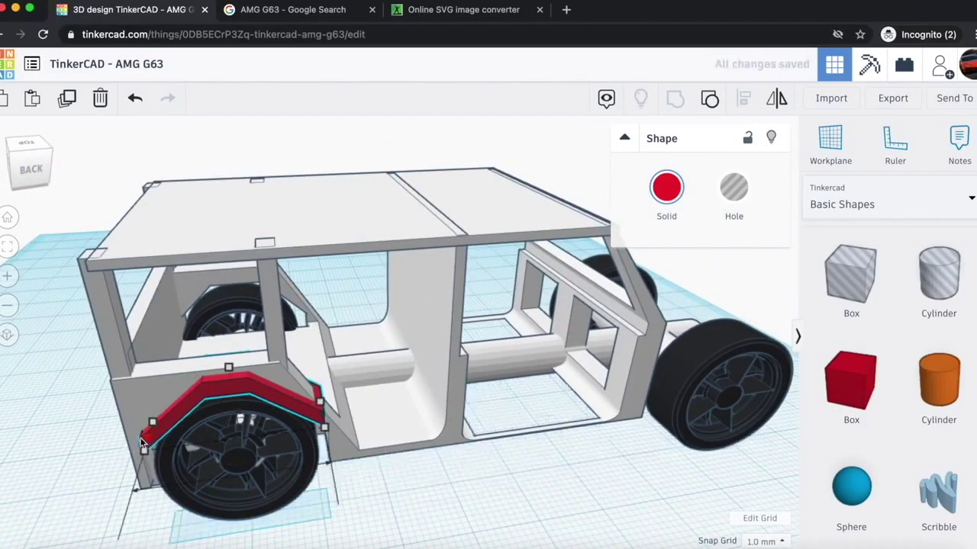
pyautogui.moveTo(149, 443); pyautogui.dragTo(137, 442)
pyautogui.click(645, 189)
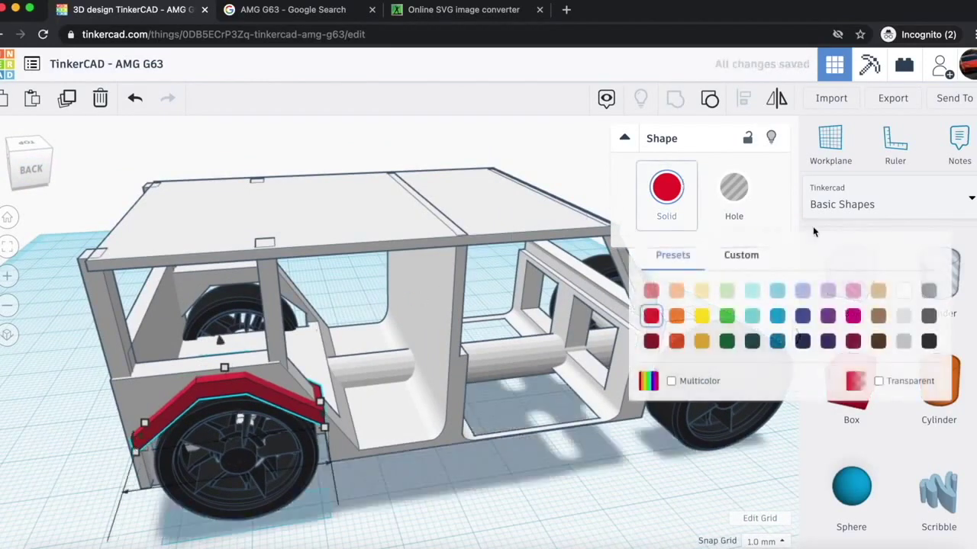
pyautogui.click(905, 289)
# - Make a copy of the white fender arch and move it across the body onto the opposite rear wheel
pyautogui.press('super+v')
pyautogui.press('Left')
pyautogui.press('Left')
pyautogui.press('Left')
pyautogui.press('Left')
pyautogui.press('Left')
pyautogui.press('Left')
pyautogui.press('Left')
pyautogui.press('Left')
pyautogui.press('Left')
pyautogui.press('Left')
pyautogui.press('Left')
pyautogui.press('Up')
pyautogui.press('Up')
pyautogui.press('Up')
pyautogui.press('Up')
pyautogui.press('Up')
pyautogui.press('Up')
pyautogui.press('Up')
pyautogui.press('Up')
pyautogui.press('Up')
pyautogui.press('Up')
pyautogui.press('Up')
pyautogui.press('Up')
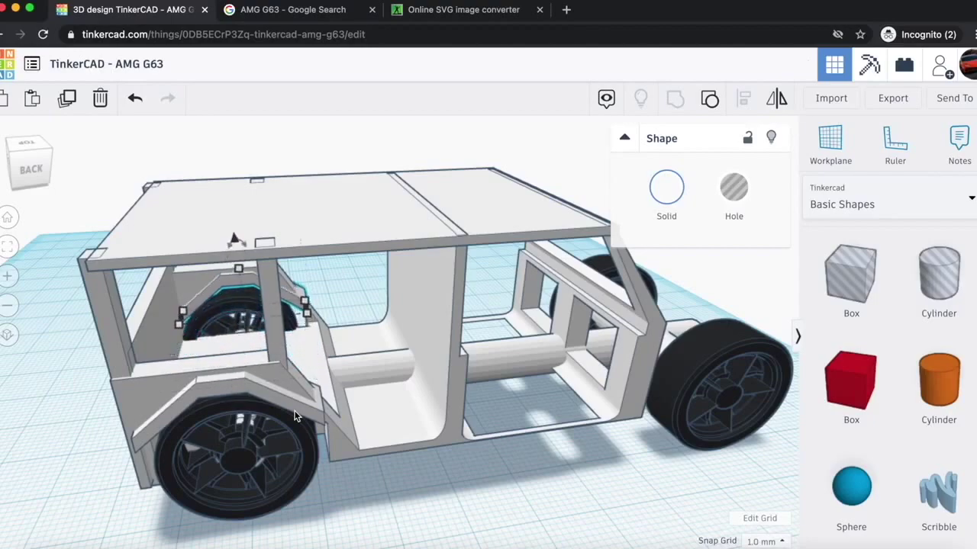
pyautogui.moveTo(30, 167); pyautogui.dragTo(72, 165)
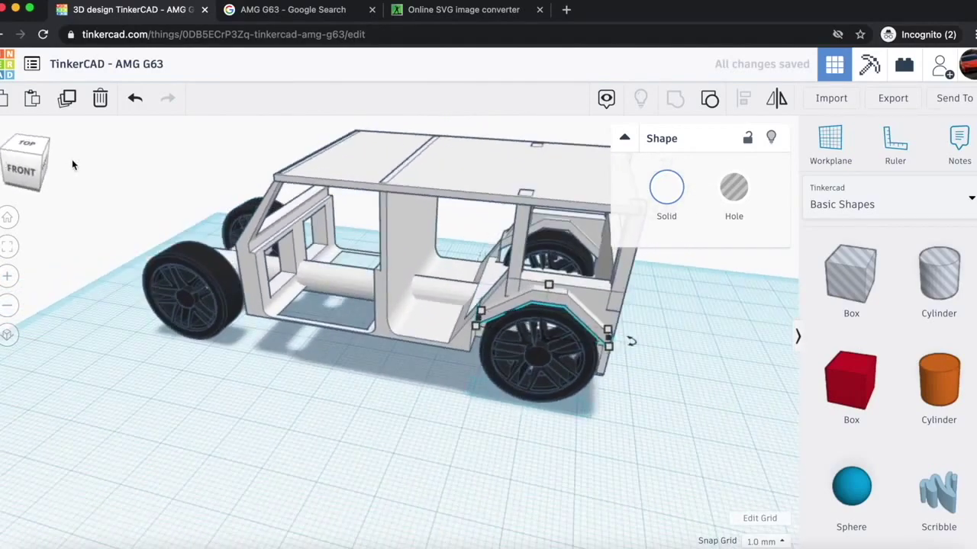
pyautogui.click(179, 402)
# - Lower the central driveshaft tube so it sits closer to the underside of the car
pyautogui.moveTo(27, 173)
pyautogui.mouseDown()
pyautogui.moveTo(6, 162)
pyautogui.moveTo(0, 173)
pyautogui.moveTo(20, 164)
pyautogui.mouseUp()
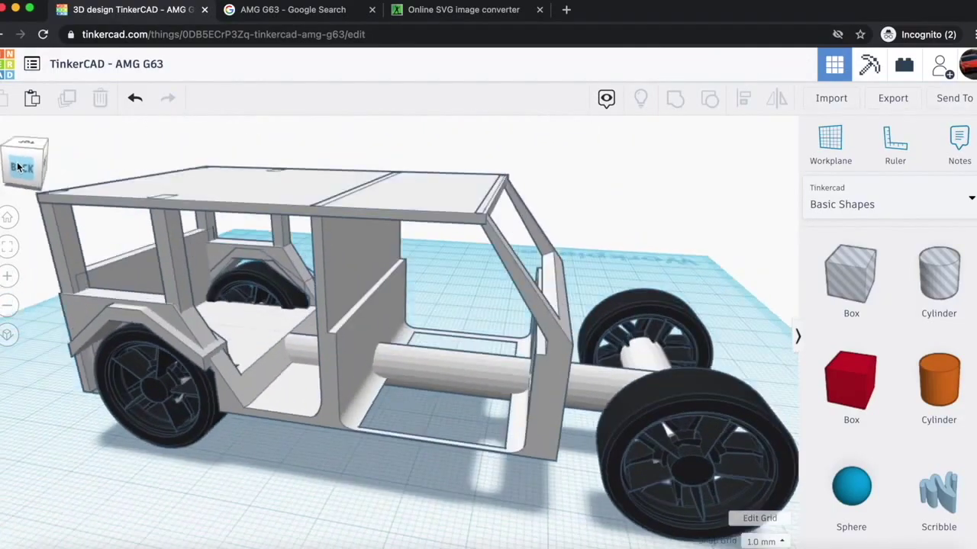
pyautogui.scroll(5, 356, 340)
pyautogui.click(438, 359)
pyautogui.moveTo(431, 356); pyautogui.dragTo(429, 383)
pyautogui.click(465, 288)
pyautogui.scroll(-5, 465, 288)
# - Place a box between the front wheels, 24 mm wide and about 35 mm long, and flatten it into a slab
pyautogui.moveTo(35, 163); pyautogui.dragTo(12, 164)
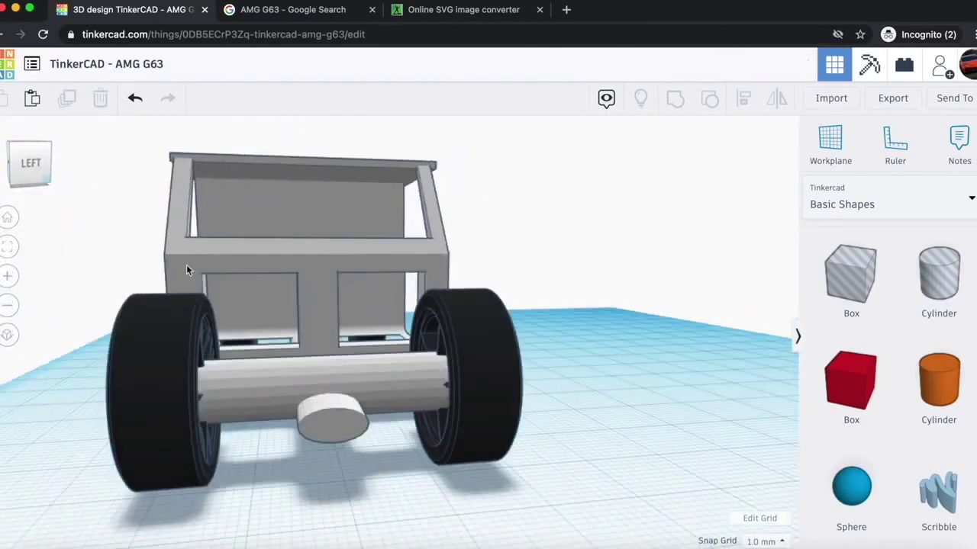
pyautogui.scroll(-5, 186, 265)
pyautogui.moveTo(820, 358); pyautogui.dragTo(390, 407)
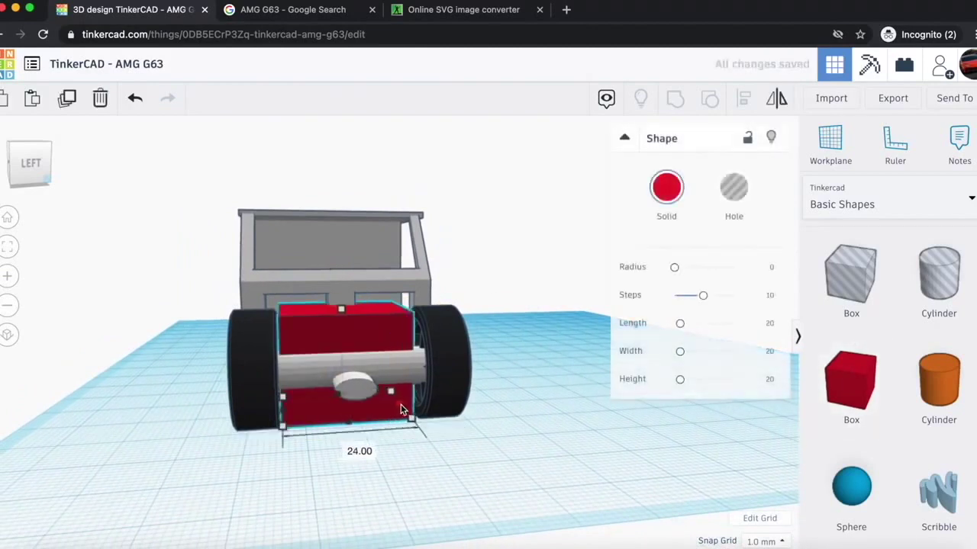
pyautogui.moveTo(349, 425); pyautogui.dragTo(356, 457)
pyautogui.moveTo(46, 178); pyautogui.dragTo(19, 182)
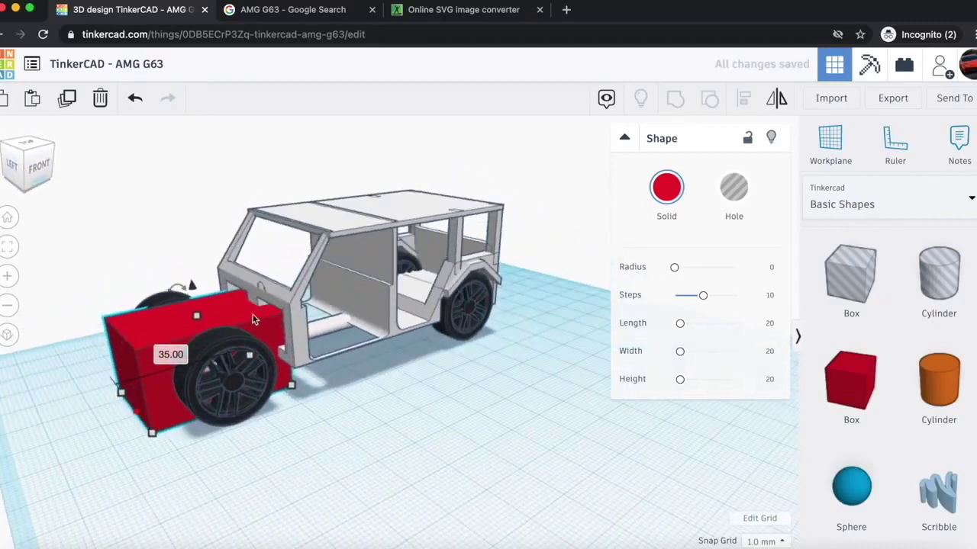
pyautogui.moveTo(194, 318); pyautogui.dragTo(199, 375)
# - Raise the front slab to 7 mm above the workplane and recolour it white
pyautogui.moveTo(55, 174); pyautogui.dragTo(50, 167)
pyautogui.moveTo(335, 390); pyautogui.dragTo(346, 359)
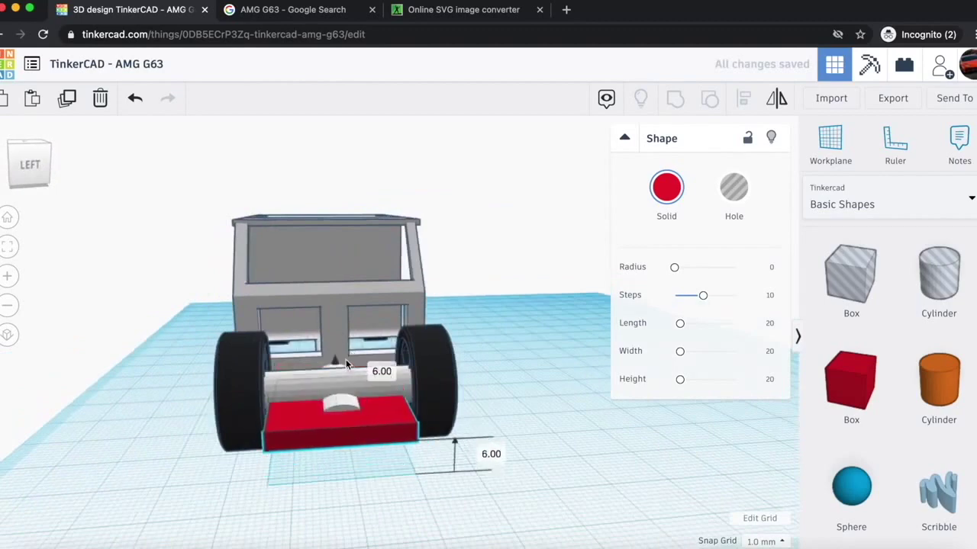
pyautogui.moveTo(27, 172); pyautogui.dragTo(27, 147)
pyautogui.moveTo(330, 343); pyautogui.dragTo(325, 328)
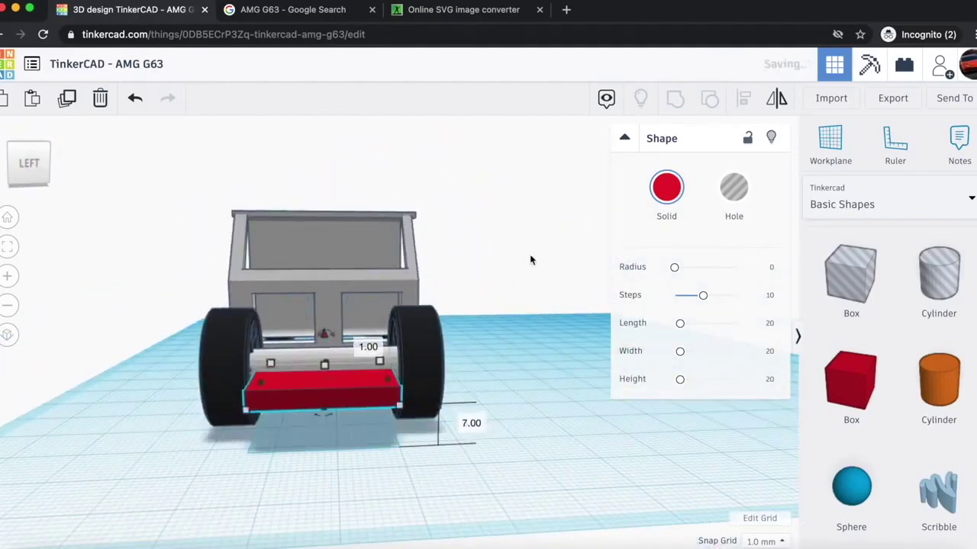
pyautogui.click(650, 208)
pyautogui.click(925, 291)
pyautogui.click(499, 405)
pyautogui.moveTo(23, 179); pyautogui.dragTo(25, 156)
pyautogui.click(214, 185)
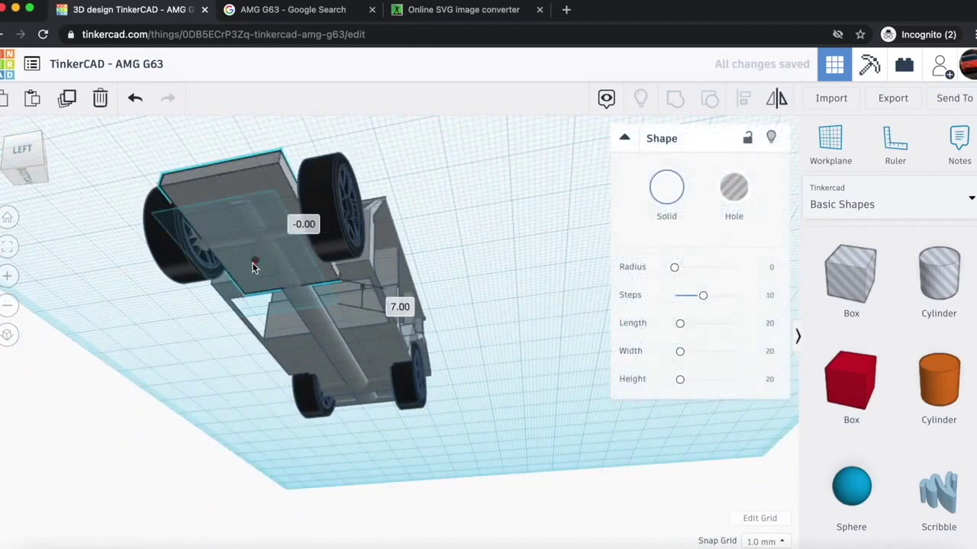
pyautogui.click(135, 172)
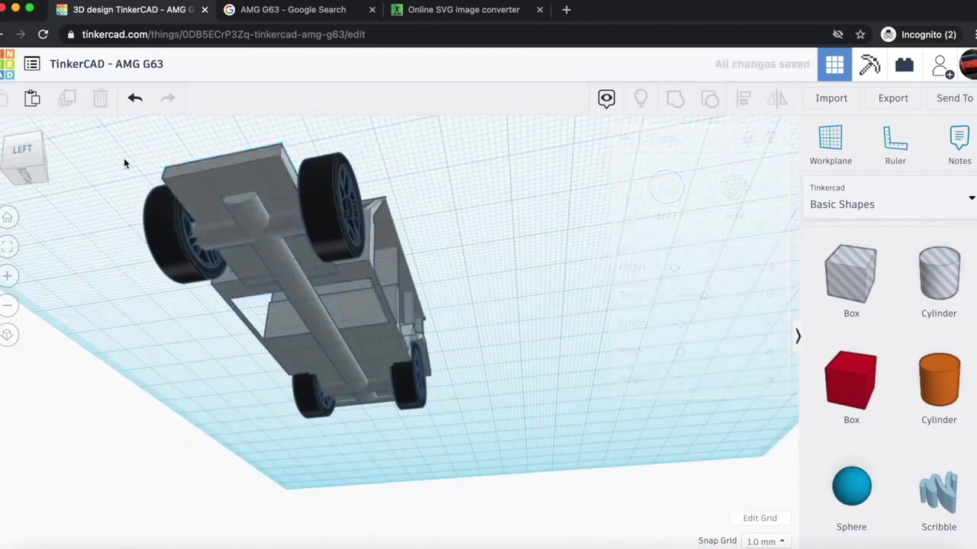
pyautogui.click(28, 157)
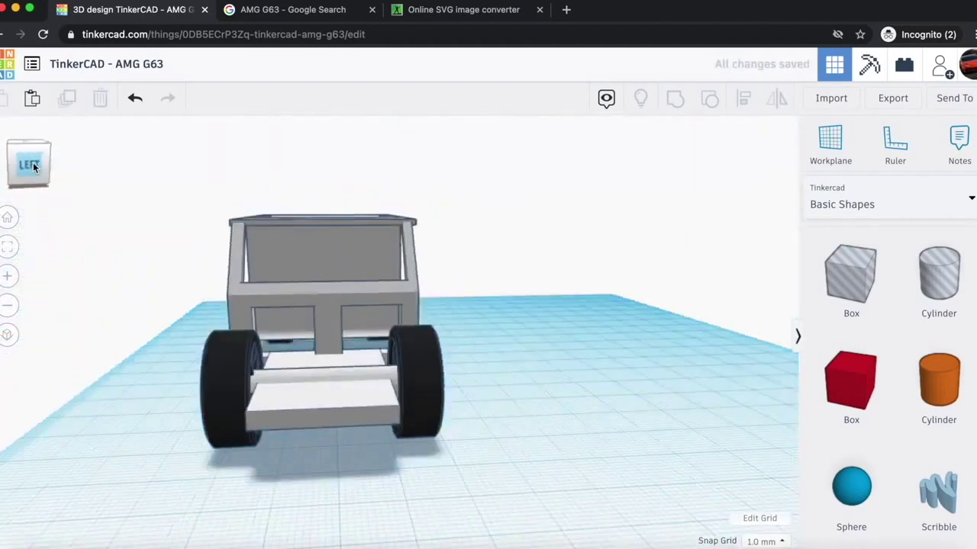
# - Duplicate the near rear fender arch and move the copy forward along the car over the front wheel on the same side
pyautogui.moveTo(32, 170)
pyautogui.mouseDown()
pyautogui.moveTo(20, 172)
pyautogui.moveTo(54, 166)
pyautogui.moveTo(23, 167)
pyautogui.mouseUp()
pyautogui.click(237, 326)
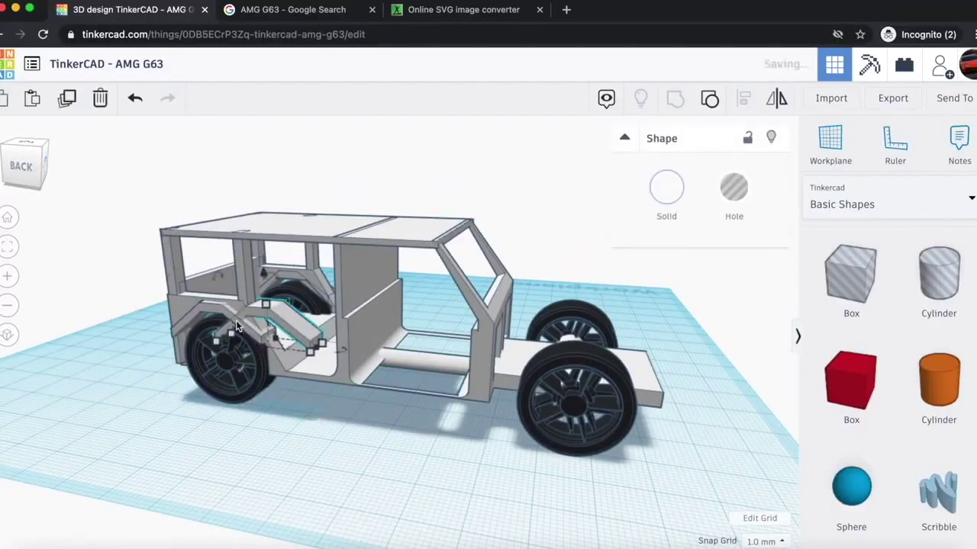
pyautogui.press('Right')
pyautogui.press('Right')
pyautogui.press('Right')
pyautogui.press('Right')
pyautogui.press('Right')
pyautogui.press('Right')
pyautogui.press('Right')
pyautogui.press('Right')
pyautogui.press('Right')
pyautogui.press('Right')
pyautogui.press('Right')
pyautogui.press('Right')
pyautogui.press('Right')
pyautogui.press('Right')
pyautogui.press('Right')
pyautogui.press('Right')
pyautogui.press('Right')
pyautogui.press('Right')
pyautogui.press('Right')
pyautogui.press('Right')
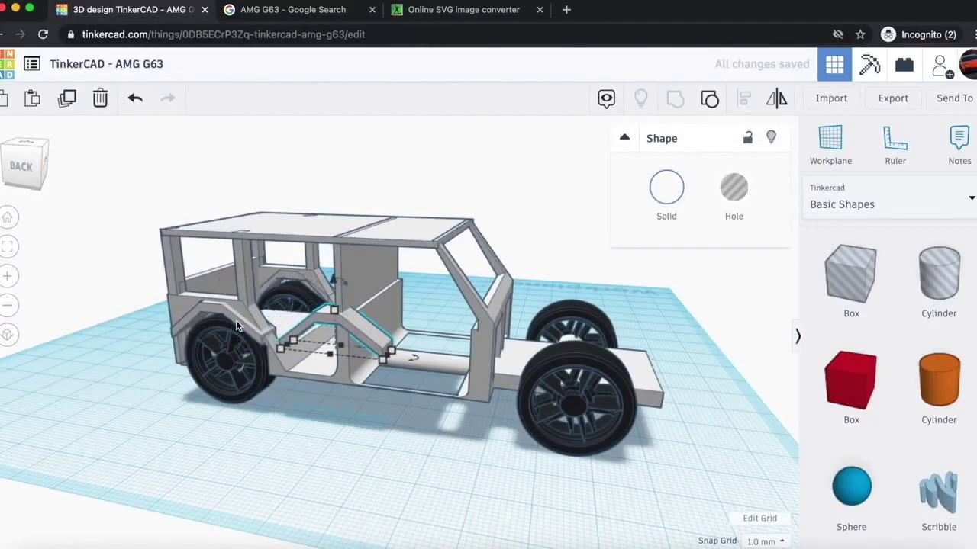
pyautogui.press('Right')
pyautogui.press('Right')
pyautogui.press('Right')
pyautogui.press('Right')
pyautogui.press('Right')
pyautogui.press('Right')
pyautogui.press('Right')
pyautogui.press('Right')
pyautogui.press('Right')
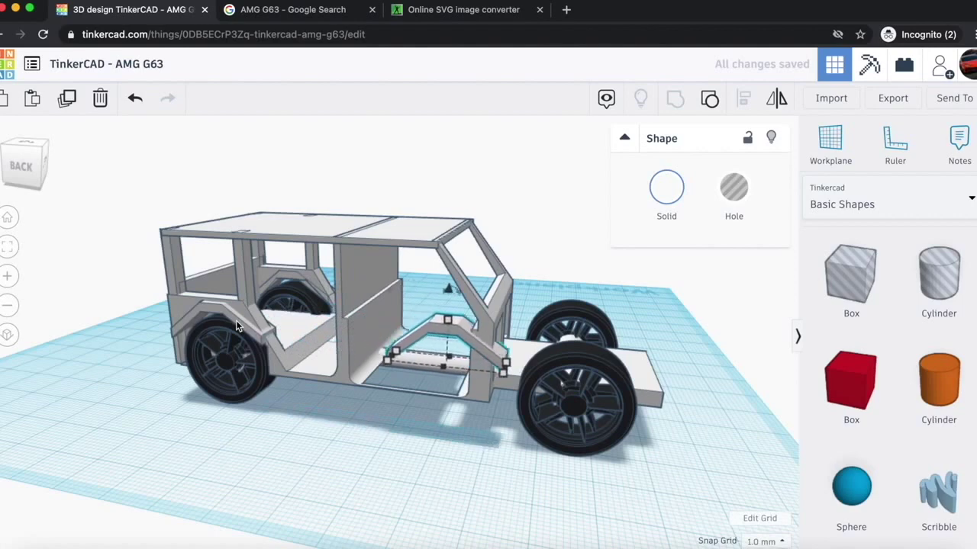
pyautogui.press('Right')
pyautogui.press('Right')
pyautogui.press('Right')
pyautogui.press('Right')
pyautogui.press('Right')
pyautogui.press('Right')
pyautogui.press('Right')
pyautogui.press('Right')
pyautogui.press('Right')
pyautogui.press('Right')
pyautogui.press('Right')
pyautogui.press('Right')
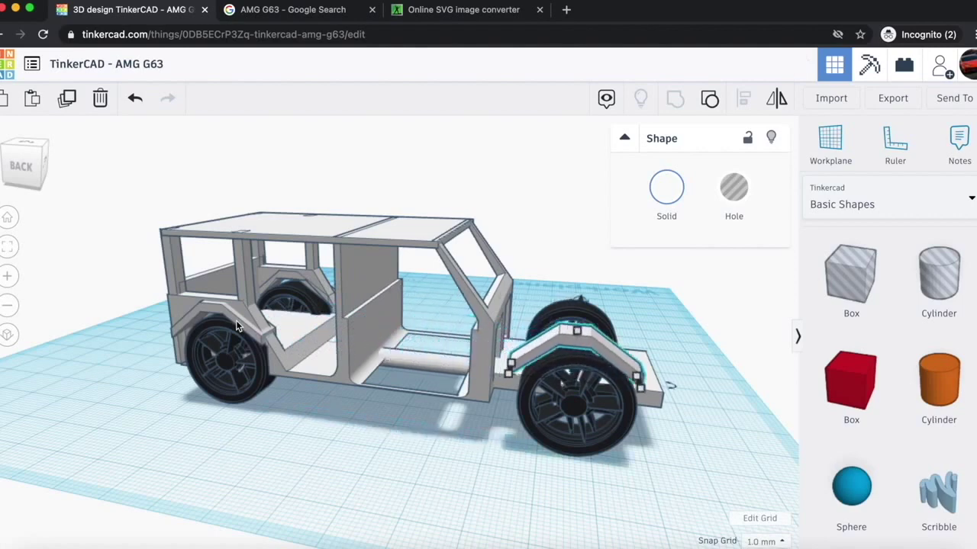
# - Duplicate the front fender arch and move the copy across the front slab to the opposite front wheel
pyautogui.moveTo(31, 145); pyautogui.dragTo(10, 154)
pyautogui.press('Right')
pyautogui.press('Right')
pyautogui.press('Right')
pyautogui.press('Right')
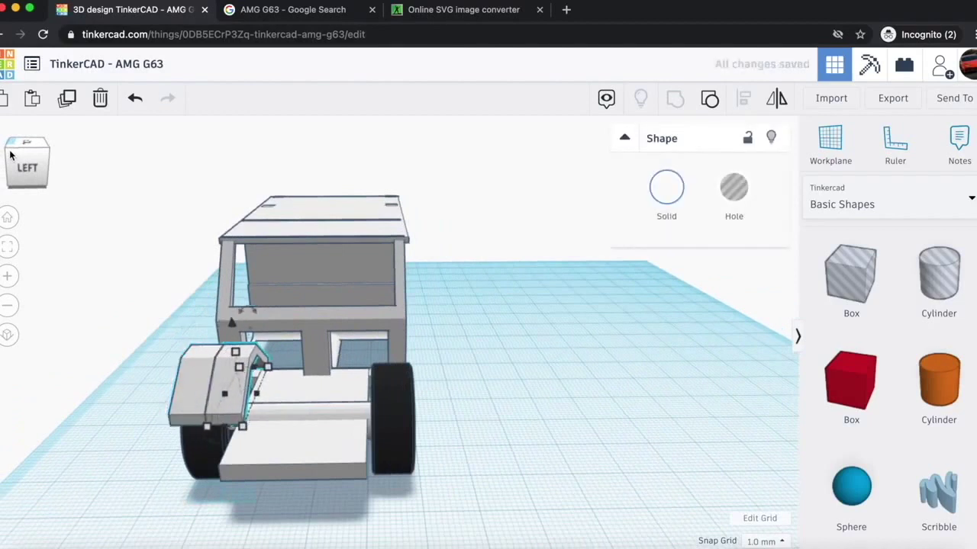
pyautogui.press('Right')
pyautogui.press('Right')
pyautogui.press('Right')
pyautogui.press('Right')
pyautogui.press('Right')
pyautogui.press('Right')
pyautogui.press('Right')
pyautogui.press('Right')
pyautogui.press('Right')
pyautogui.press('Right')
pyautogui.press('Right')
pyautogui.press('Right')
pyautogui.press('Right')
pyautogui.press('Right')
pyautogui.press('Right')
pyautogui.press('Right')
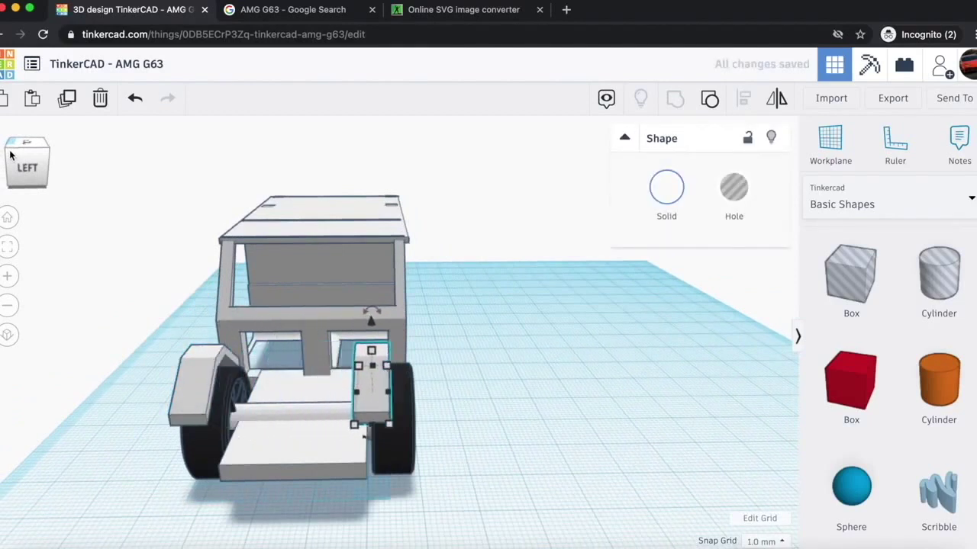
pyautogui.click(564, 403)
# - Add a box at the base of the windshield and stretch it to 36 mm wide across the body
pyautogui.moveTo(32, 173)
pyautogui.mouseDown()
pyautogui.moveTo(36, 181)
pyautogui.moveTo(15, 174)
pyautogui.moveTo(47, 180)
pyautogui.moveTo(19, 176)
pyautogui.mouseUp()
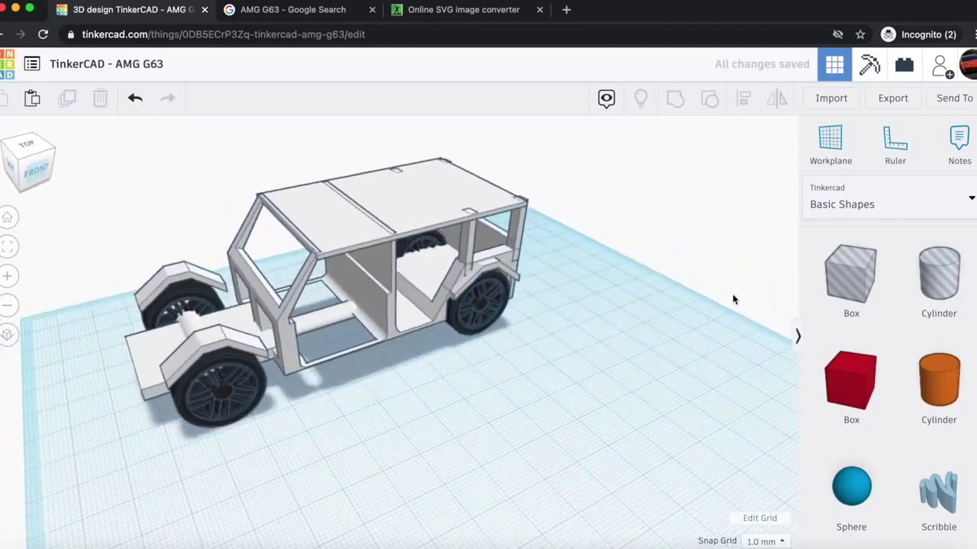
pyautogui.moveTo(872, 393); pyautogui.dragTo(268, 350)
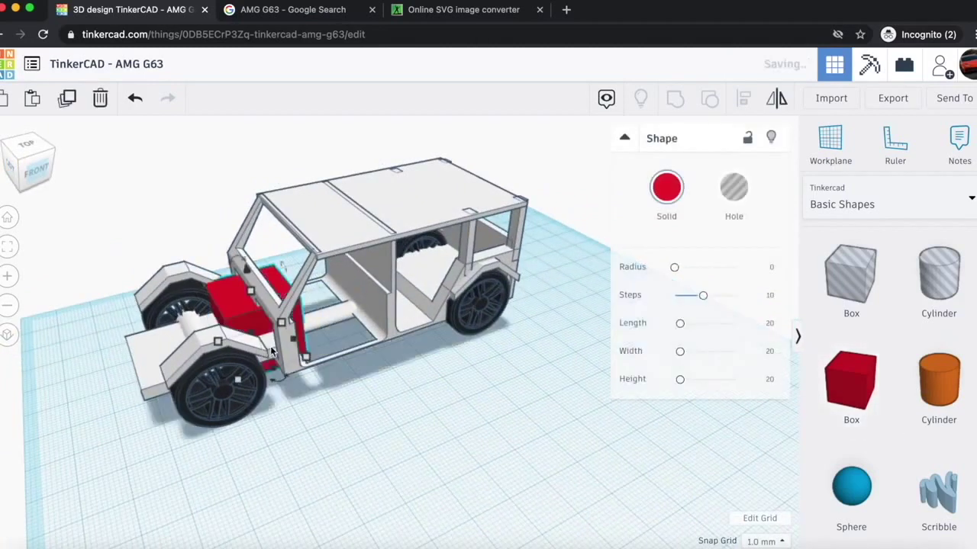
pyautogui.moveTo(247, 272); pyautogui.dragTo(277, 378)
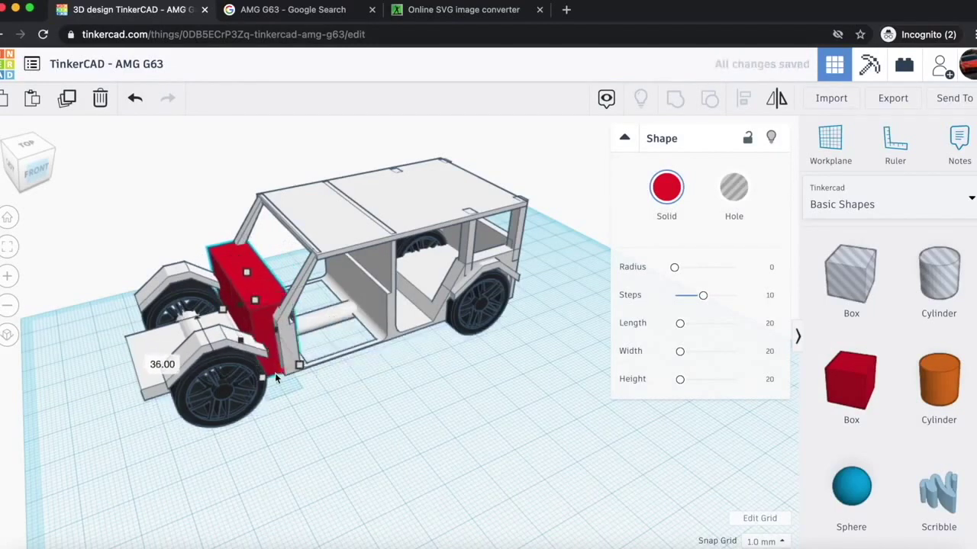
# - Set the red windshield-base box's depth to 9 mm and lower its top
pyautogui.click(41, 156)
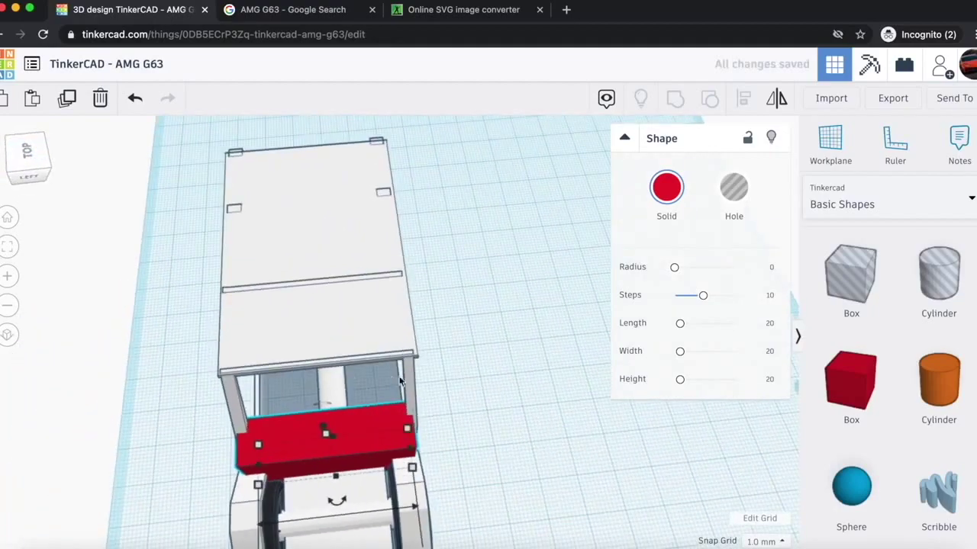
pyautogui.click(7, 217)
pyautogui.scroll(3, 153, 232)
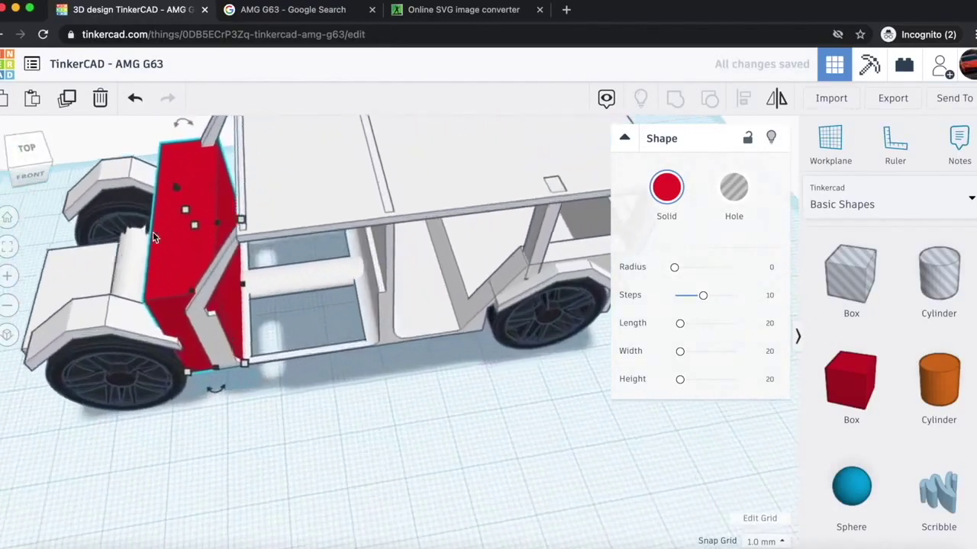
pyautogui.scroll(2, 152, 232)
pyautogui.moveTo(218, 281); pyautogui.dragTo(216, 284)
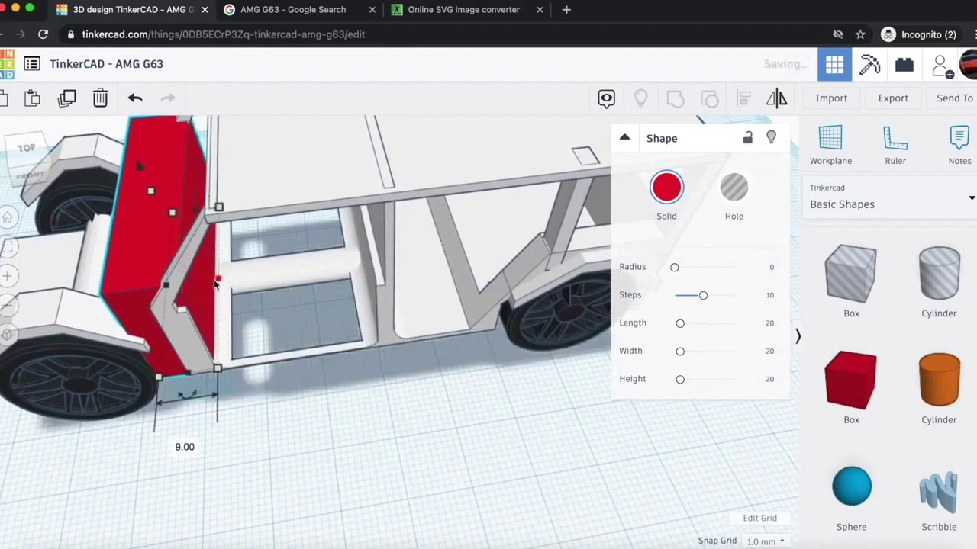
pyautogui.moveTo(148, 190); pyautogui.dragTo(143, 200)
pyautogui.moveTo(28, 160)
pyautogui.mouseDown()
pyautogui.moveTo(63, 149)
pyautogui.moveTo(30, 155)
pyautogui.mouseUp()
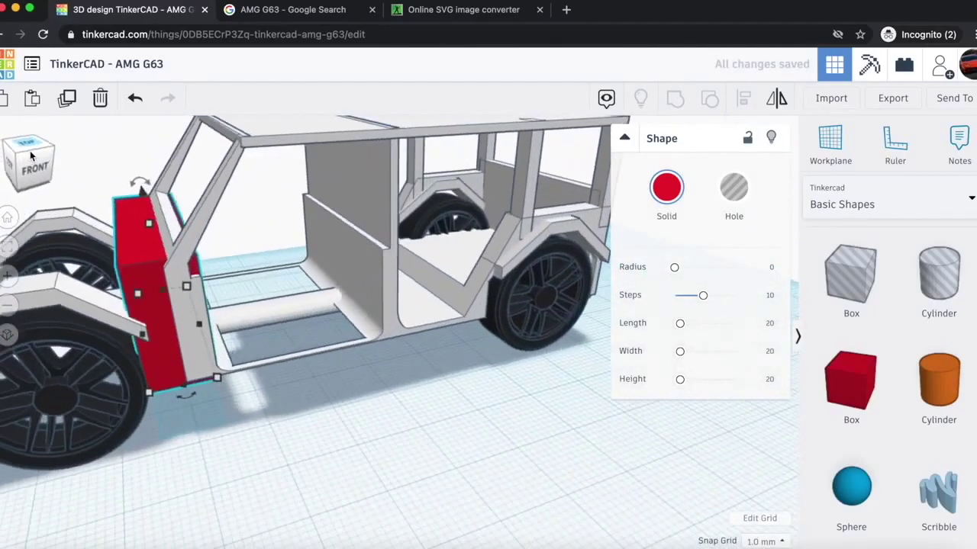
# - Recolour the red box in front of the windshield white
pyautogui.scroll(-4, 298, 280)
pyautogui.click(653, 196)
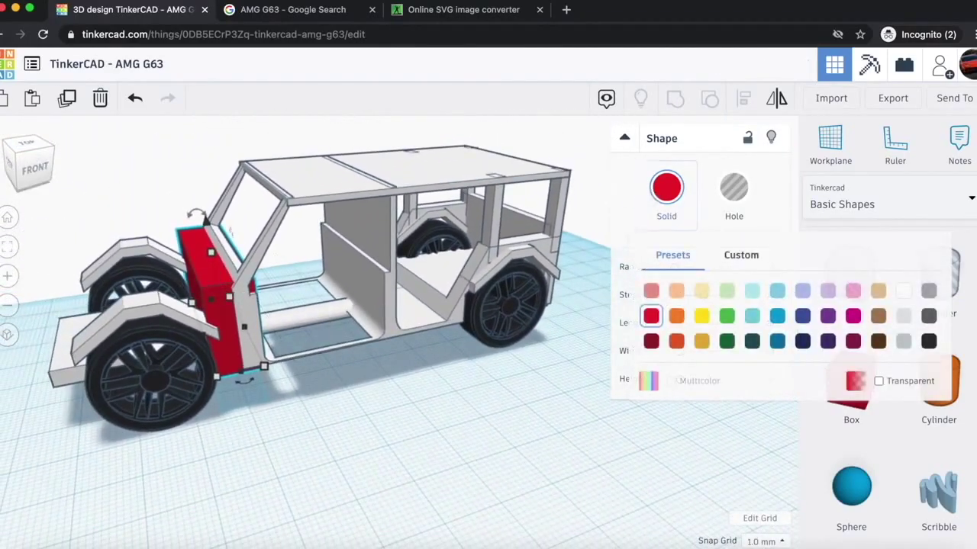
pyautogui.click(908, 291)
pyautogui.click(304, 432)
# - Lower the top of the white block in front of the windshield slightly
pyautogui.moveTo(17, 165); pyautogui.dragTo(59, 172)
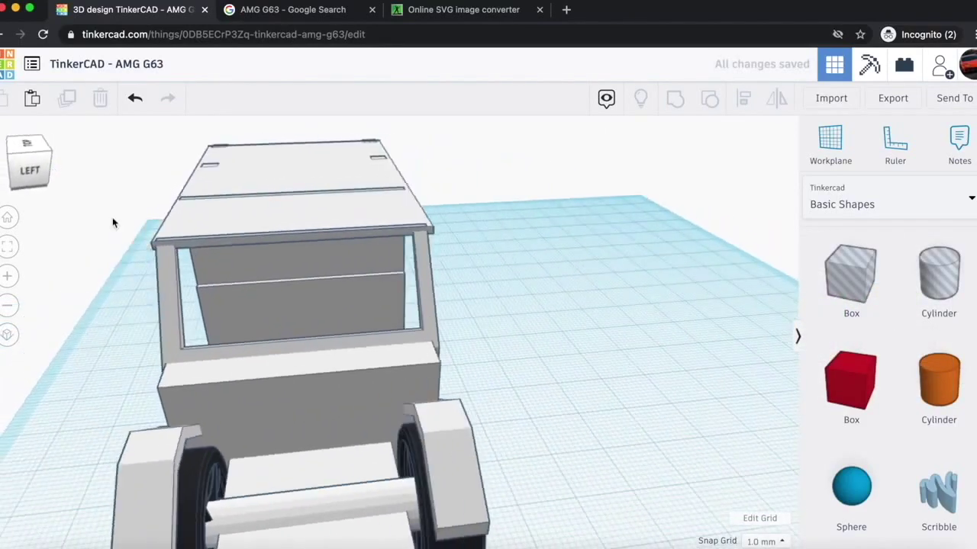
pyautogui.click(302, 366)
pyautogui.moveTo(305, 363); pyautogui.dragTo(303, 372)
pyautogui.click(469, 366)
# - Check the AMG G63 reference photo and rotate the model's near rear corner pillar slightly toward upright
pyautogui.moveTo(14, 166); pyautogui.dragTo(44, 168)
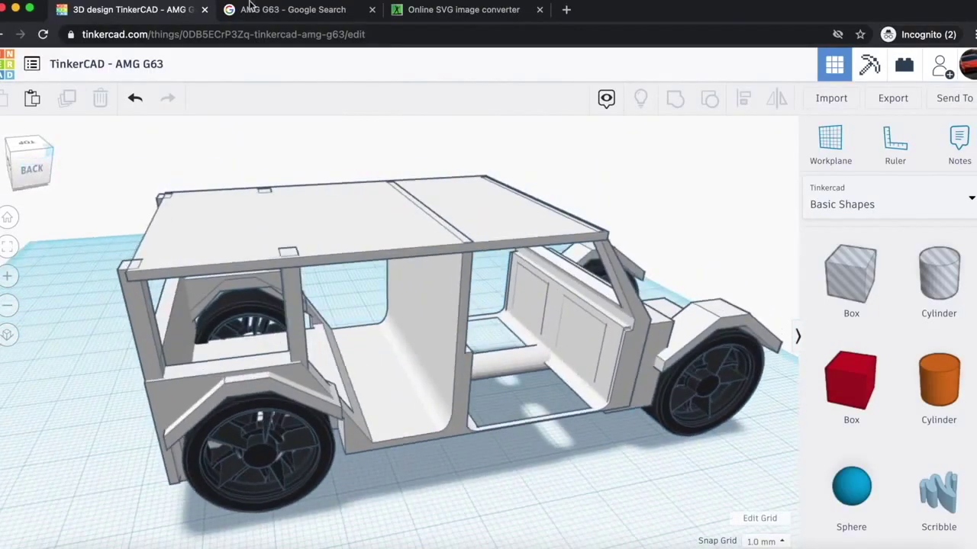
pyautogui.click(251, 7)
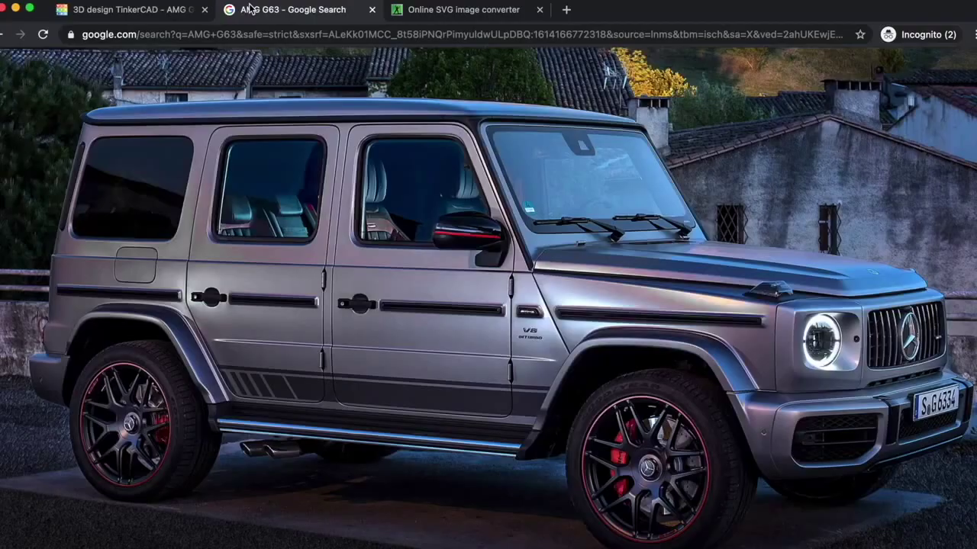
pyautogui.click(173, 16)
pyautogui.click(150, 351)
pyautogui.moveTo(122, 223)
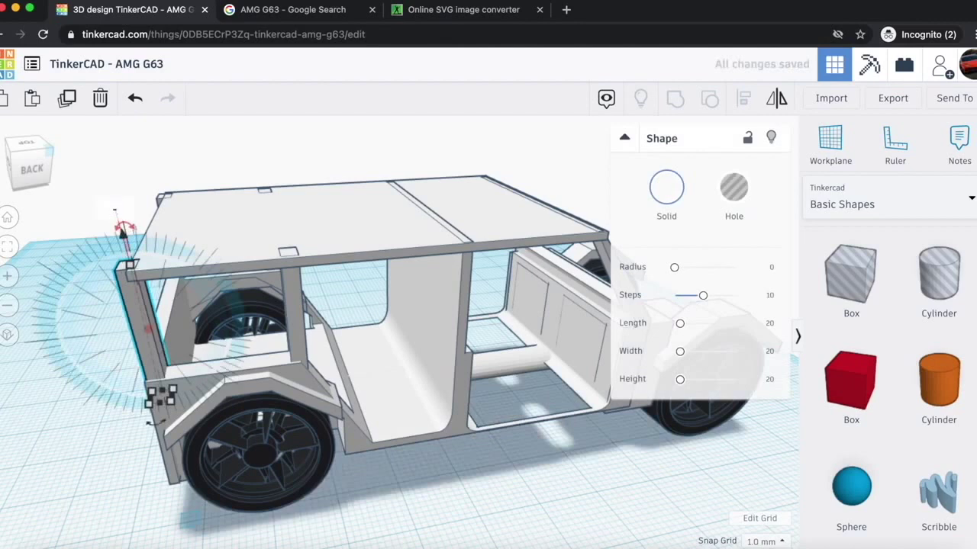
pyautogui.click(123, 232)
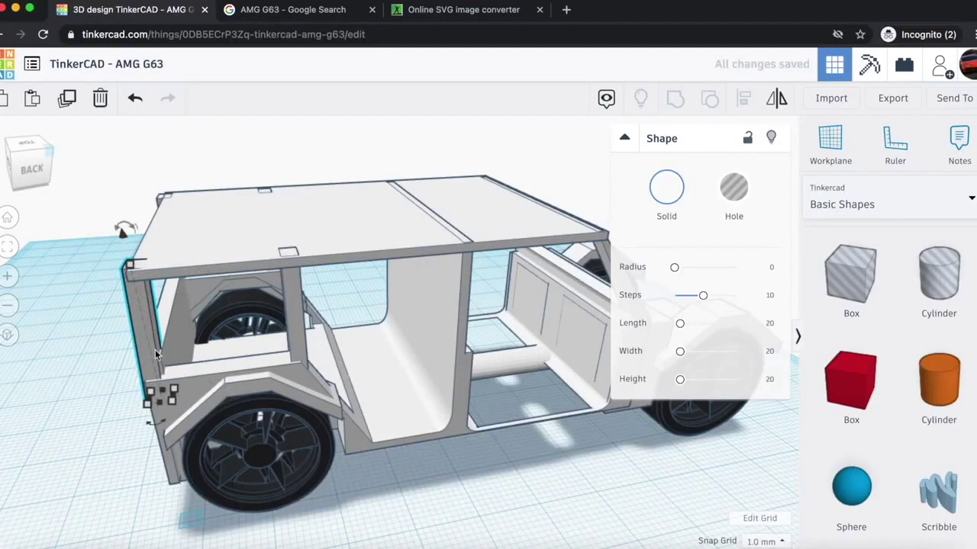
pyautogui.press('Right')
pyautogui.press('Left')
pyautogui.moveTo(131, 226)
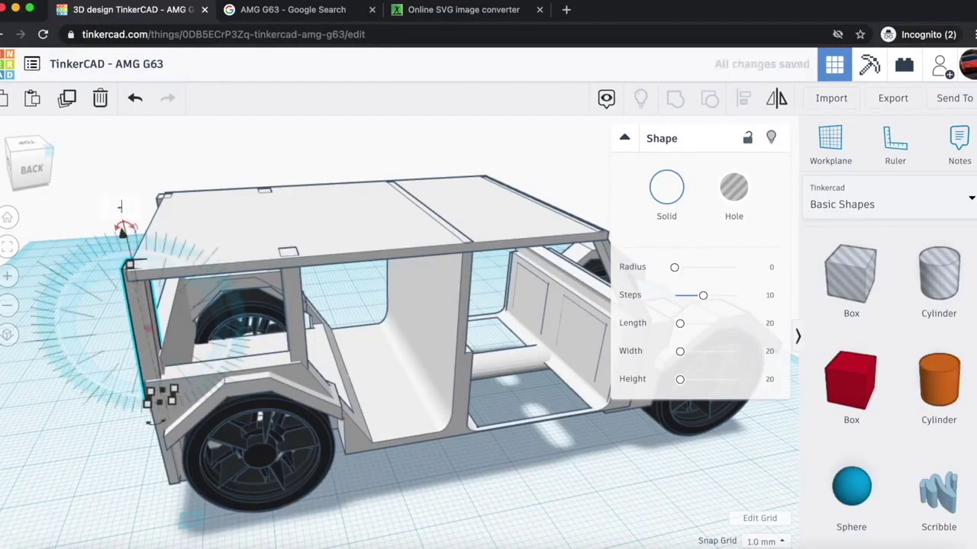
# - Delete the unrotated corner pillar on the opposite side of the rear opening
pyautogui.click(40, 175)
pyautogui.moveTo(40, 175); pyautogui.dragTo(46, 185)
pyautogui.click(226, 315)
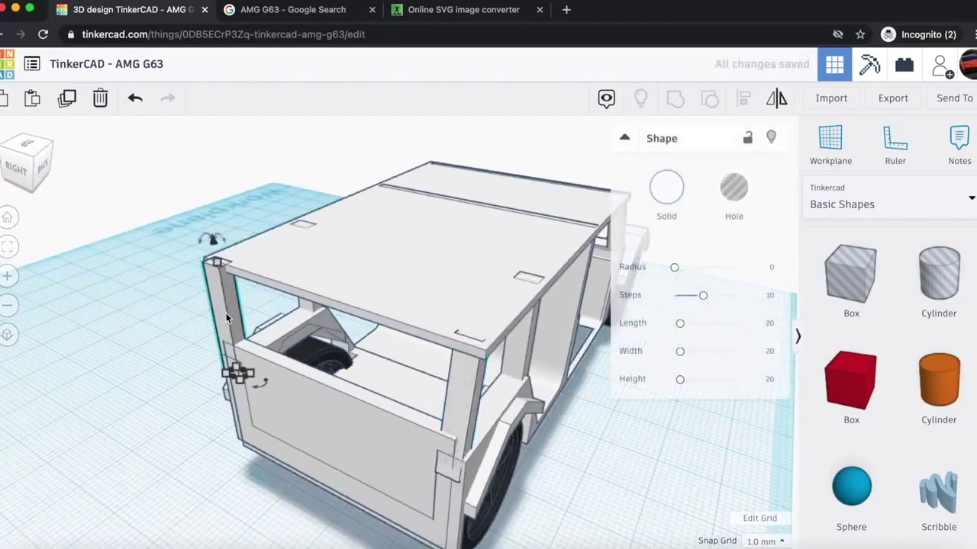
pyautogui.press('Delete')
# - Duplicate the rotated rear corner pillar and move the copy across to the opposite rear corner under the roof
pyautogui.hotkey('ctrl', 'z')
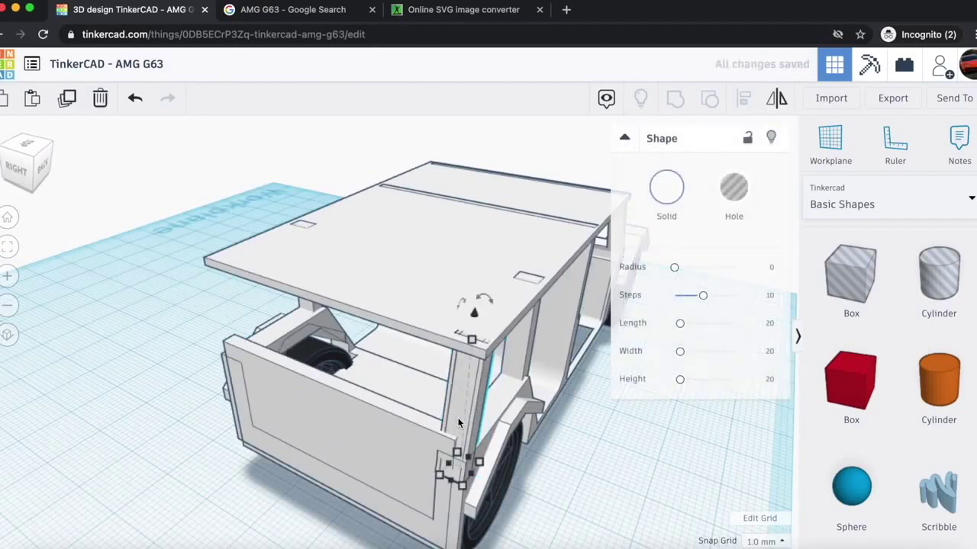
pyautogui.press('Left')
pyautogui.press('Left')
pyautogui.press('Left')
pyautogui.press('Left')
pyautogui.press('Left')
pyautogui.press('Left')
pyautogui.press('Left')
pyautogui.press('Left')
pyautogui.press('Left')
pyautogui.press('Left')
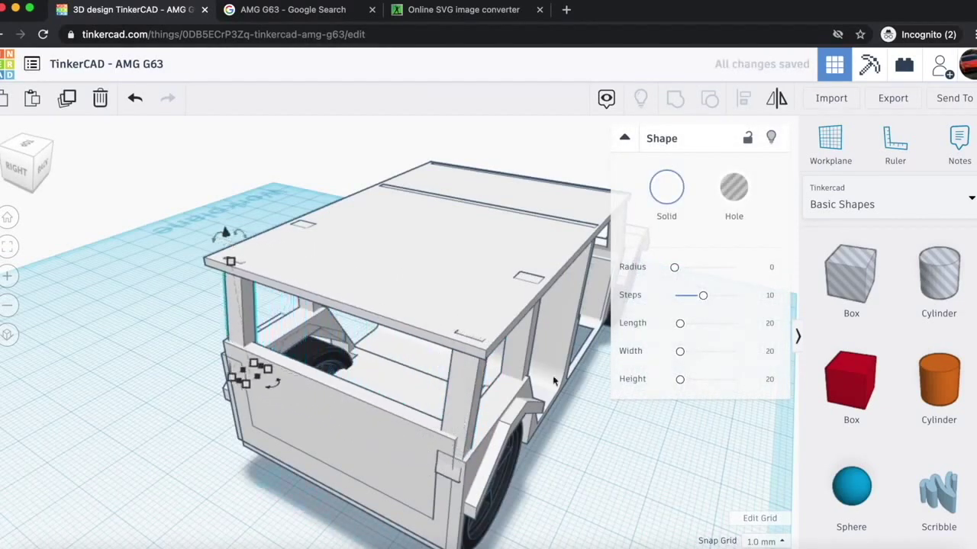
# - Pull the roof panel's rear edge forward slightly and narrow the panel to 37 mm
pyautogui.click(462, 293)
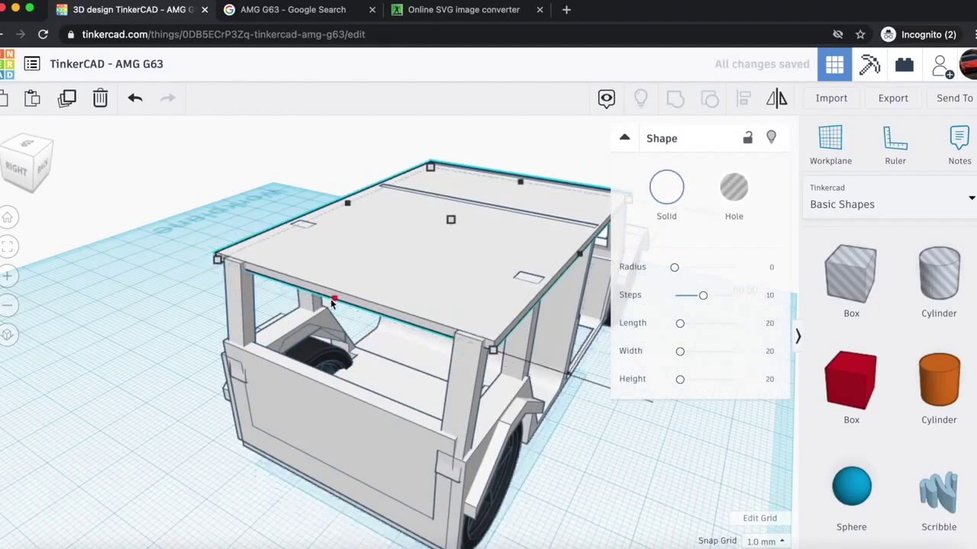
pyautogui.click(25, 164)
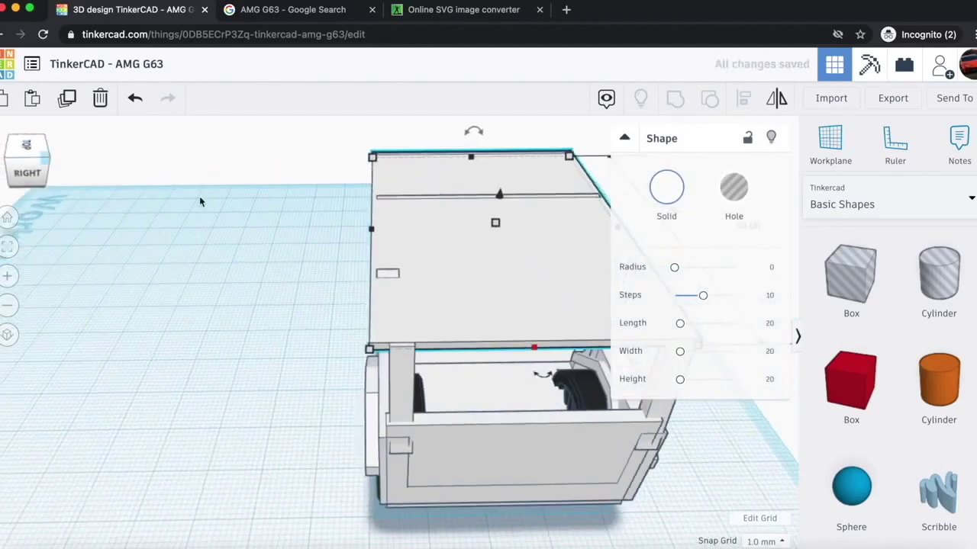
pyautogui.moveTo(371, 234); pyautogui.dragTo(383, 231)
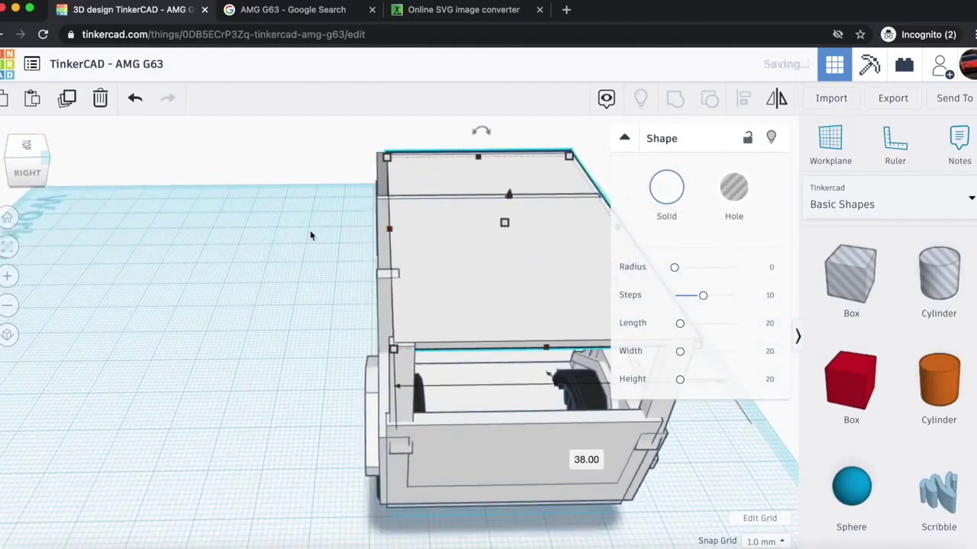
pyautogui.click(29, 168)
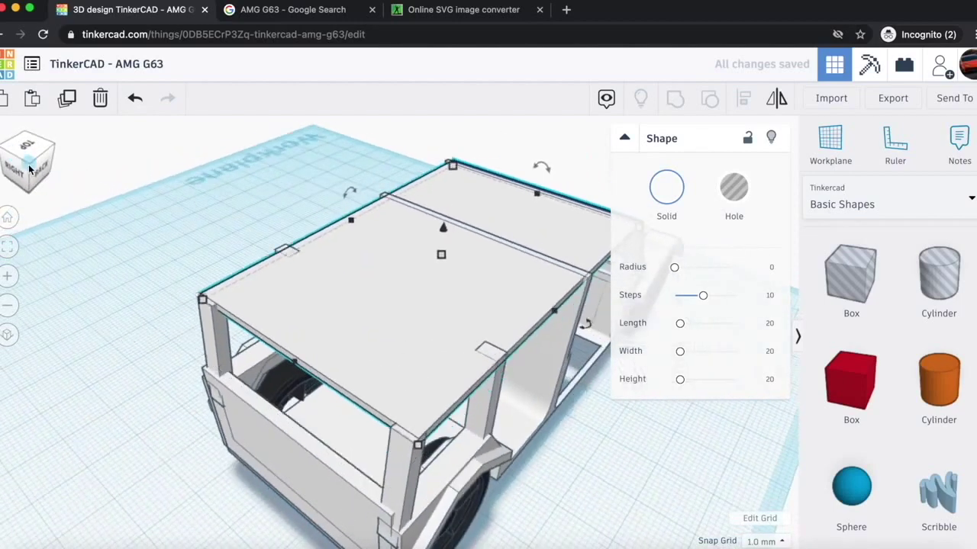
pyautogui.moveTo(351, 219); pyautogui.dragTo(354, 224)
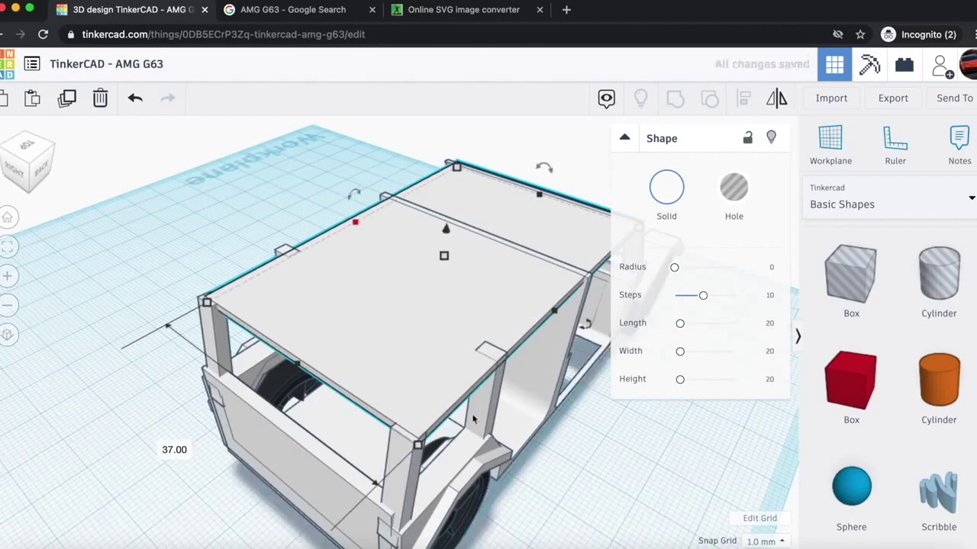
# - Add a solid box and shape it into a thin floor panel covering the open floor between the front doorways
pyautogui.click(52, 167)
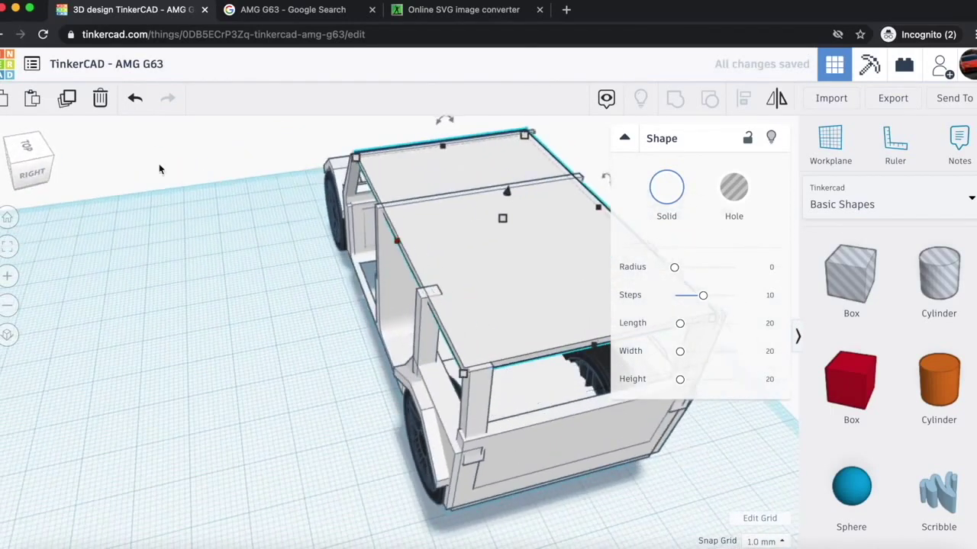
pyautogui.click(26, 145)
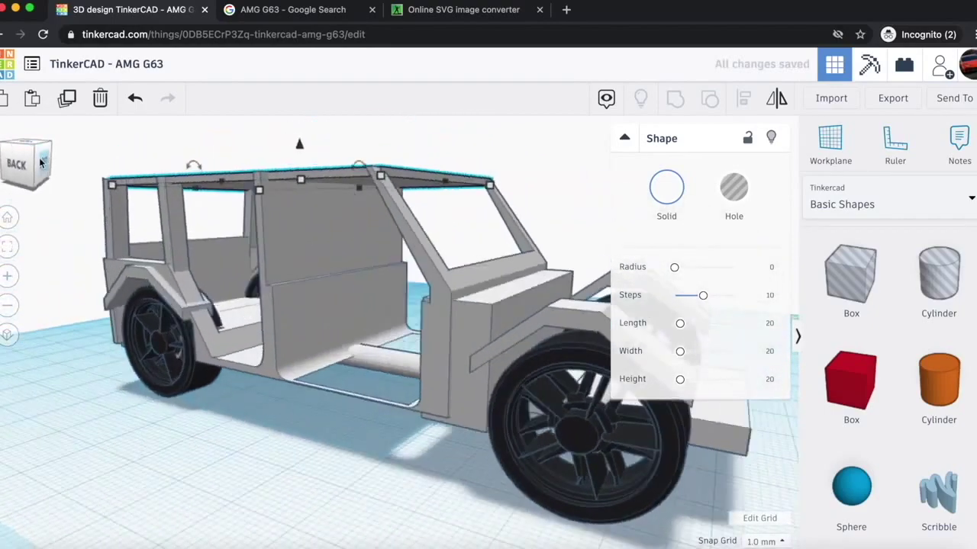
pyautogui.click(42, 163)
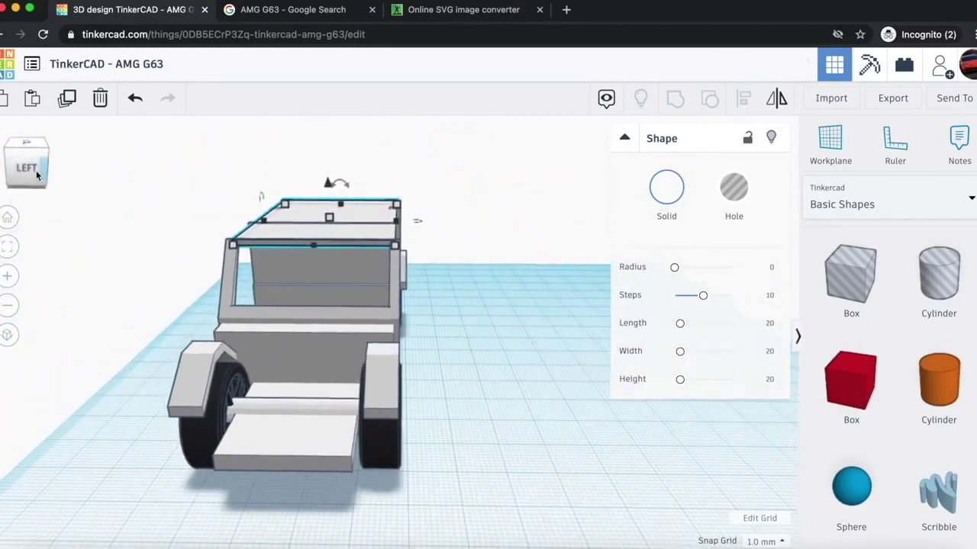
pyautogui.click(36, 170)
pyautogui.scroll(5, 414, 232)
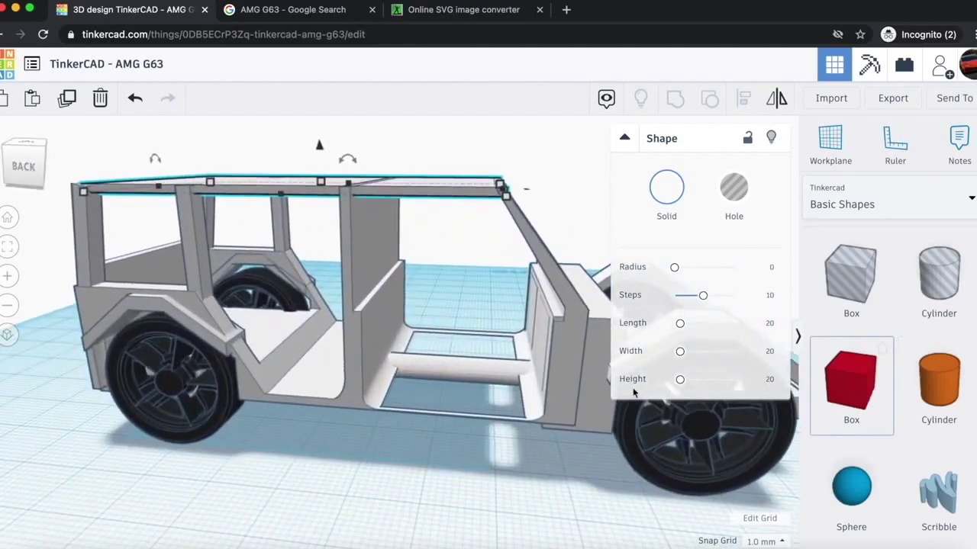
pyautogui.click(580, 458)
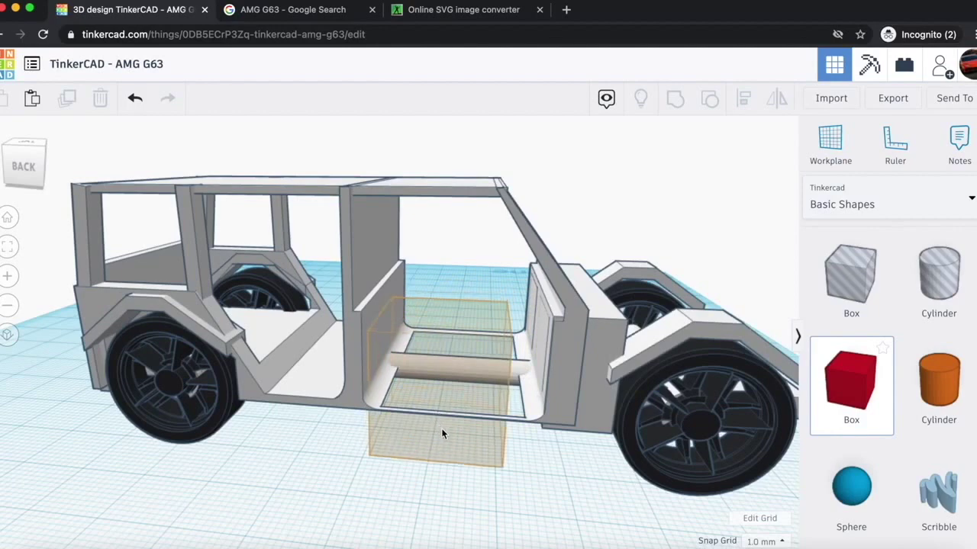
pyautogui.click(442, 435)
pyautogui.moveTo(503, 450); pyautogui.dragTo(530, 435)
pyautogui.moveTo(460, 286); pyautogui.dragTo(464, 231)
pyautogui.moveTo(461, 267); pyautogui.dragTo(460, 337)
pyautogui.hotkey('ctrl', 'd')
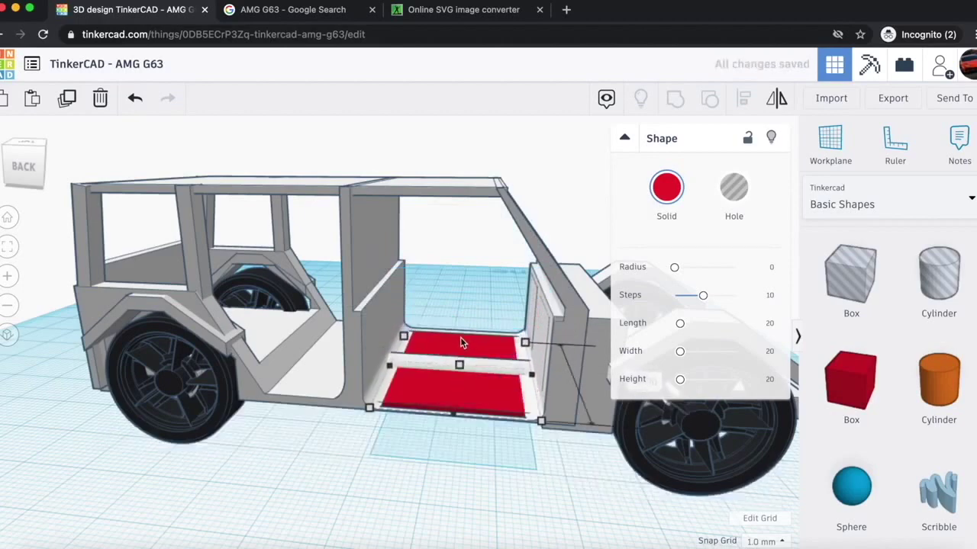
# - Recolour the new red floor panel white
pyautogui.click(666, 192)
pyautogui.click(879, 288)
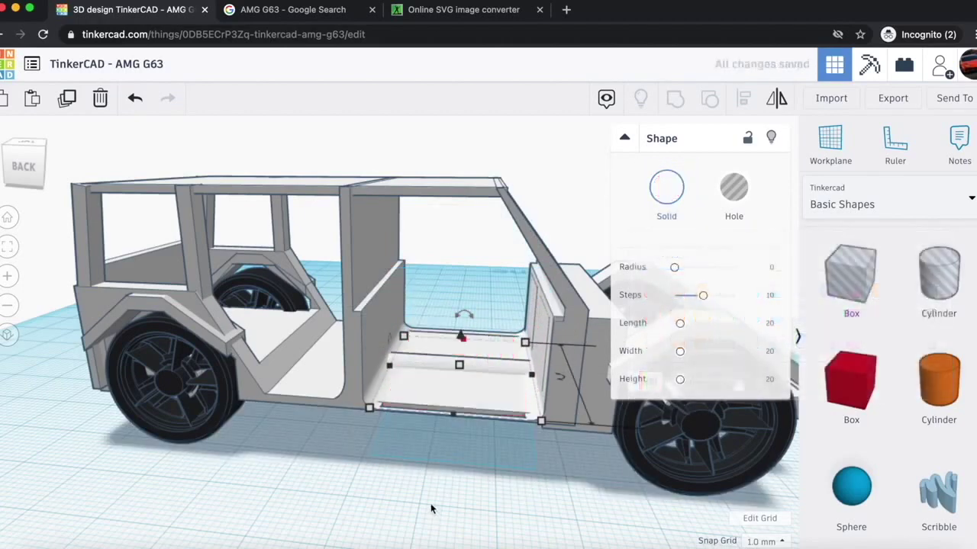
pyautogui.click(430, 509)
# - Place a hole box inside the cabin against the upright partition and raise it 12 mm
pyautogui.moveTo(23, 156)
pyautogui.mouseDown()
pyautogui.moveTo(18, 168)
pyautogui.moveTo(16, 158)
pyautogui.mouseUp()
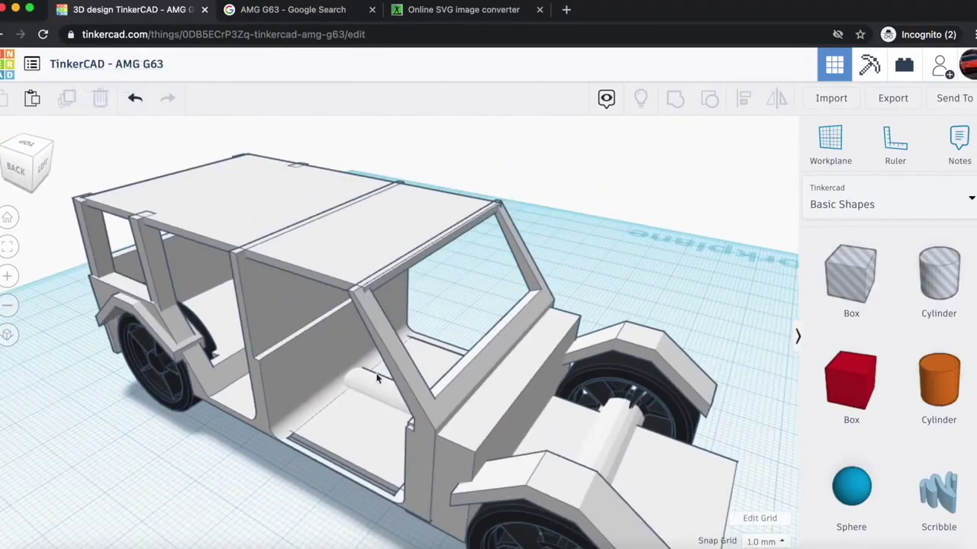
pyautogui.moveTo(33, 154); pyautogui.dragTo(7, 155)
pyautogui.moveTo(865, 293); pyautogui.dragTo(324, 279)
pyautogui.moveTo(308, 245); pyautogui.dragTo(312, 191)
pyautogui.moveTo(32, 154); pyautogui.dragTo(55, 146)
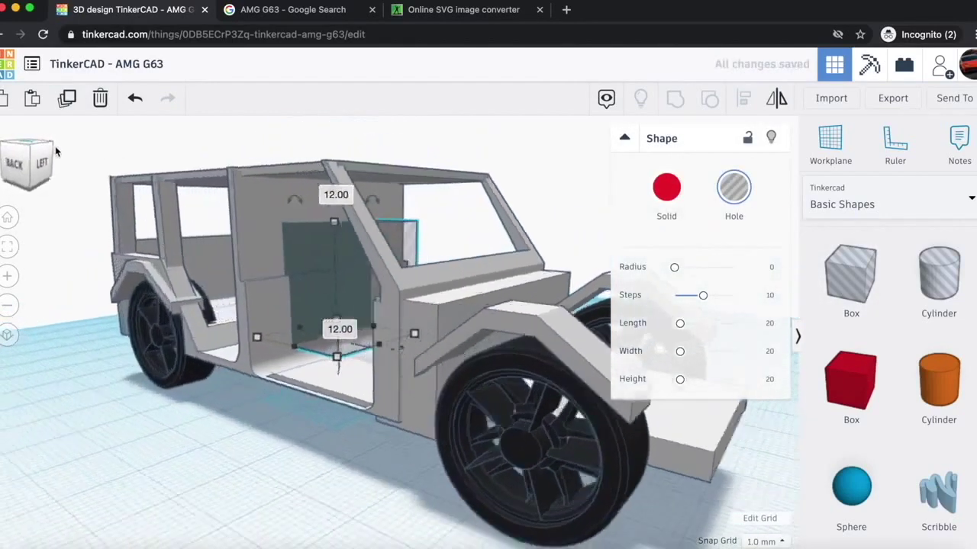
# - Stretch the hole box across the partition to 31 mm wide and set its height to 23 mm
pyautogui.moveTo(296, 363); pyautogui.dragTo(289, 370)
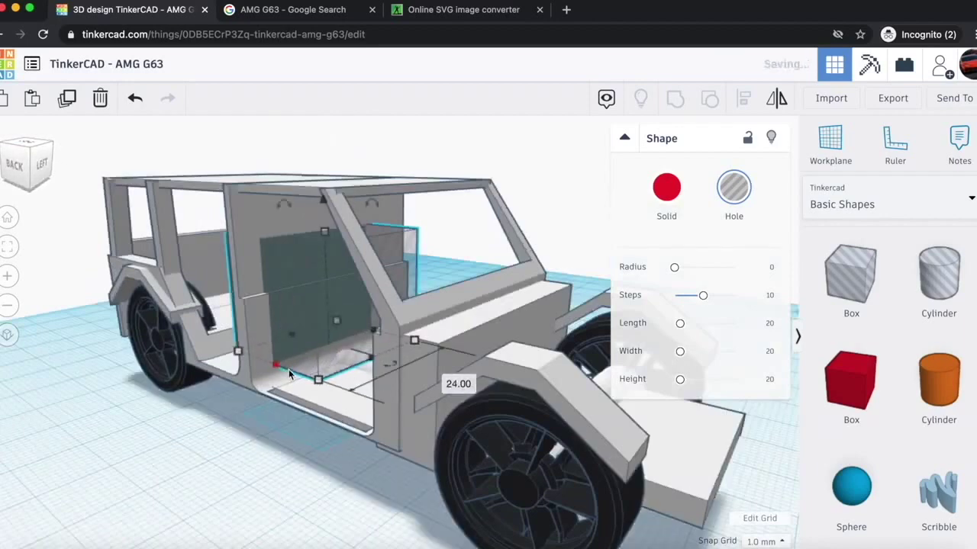
pyautogui.moveTo(30, 163); pyautogui.dragTo(1, 154)
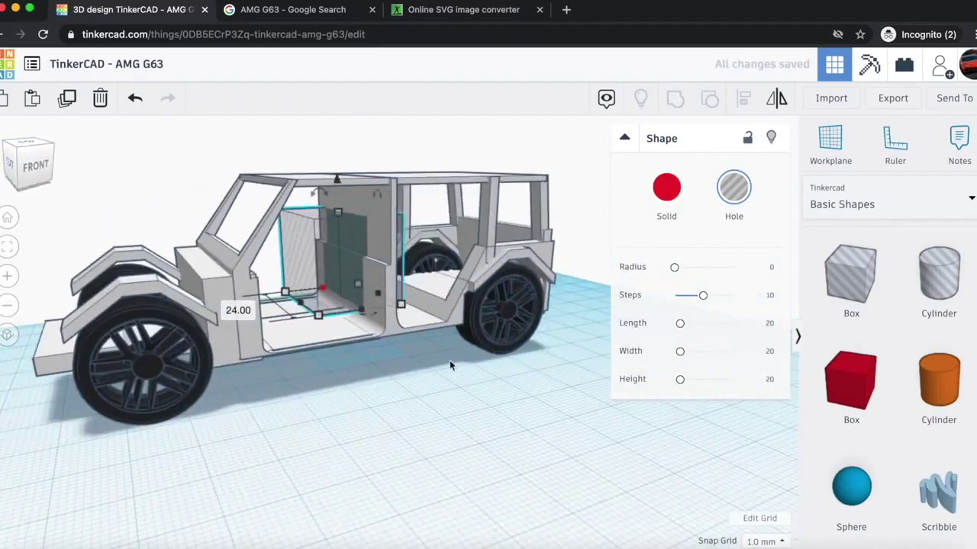
pyautogui.moveTo(360, 312); pyautogui.dragTo(365, 319)
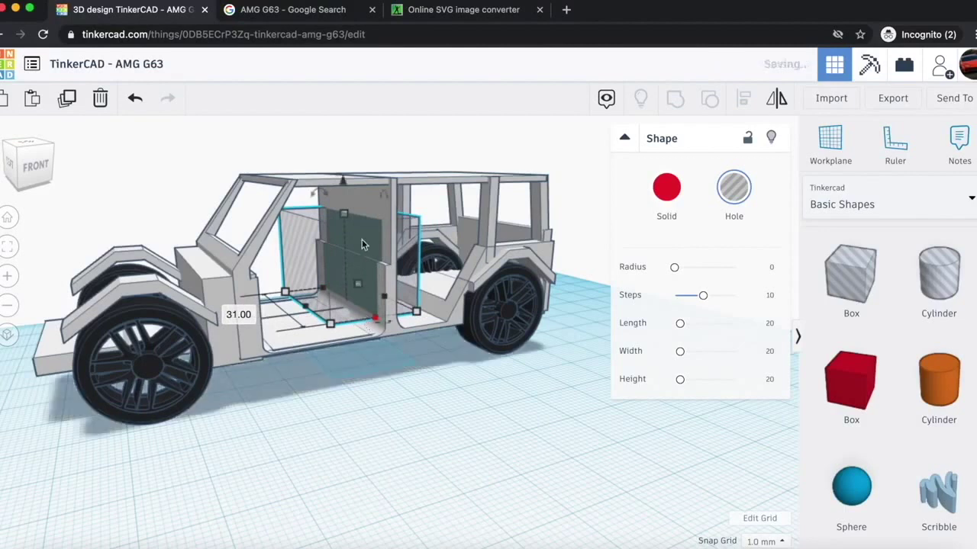
pyautogui.moveTo(344, 211); pyautogui.dragTo(342, 200)
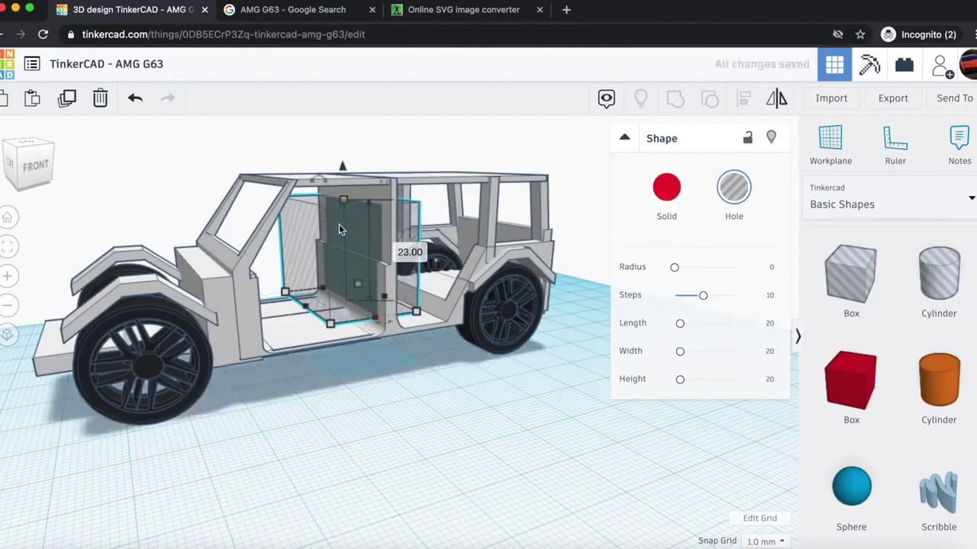
# - Try grouping the hole box with the body to cut the partition, and undo the grouping
pyautogui.keyDown('shift'); pyautogui.click(390, 328); pyautogui.keyUp('shift')
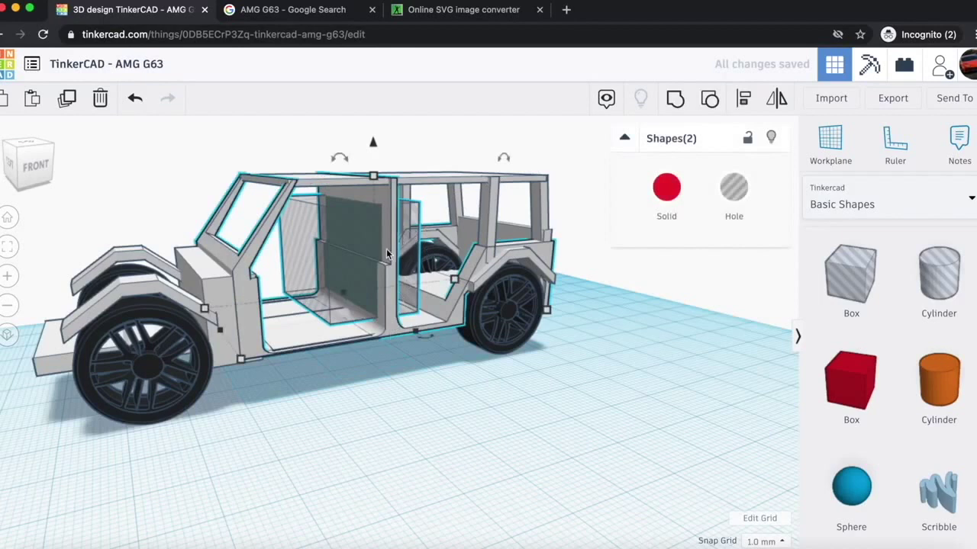
pyautogui.click(675, 100)
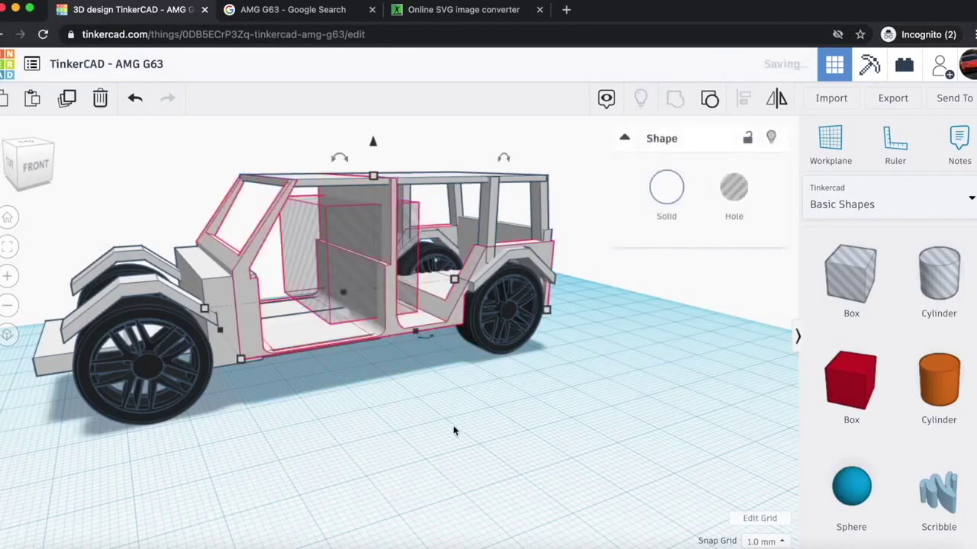
pyautogui.click(453, 431)
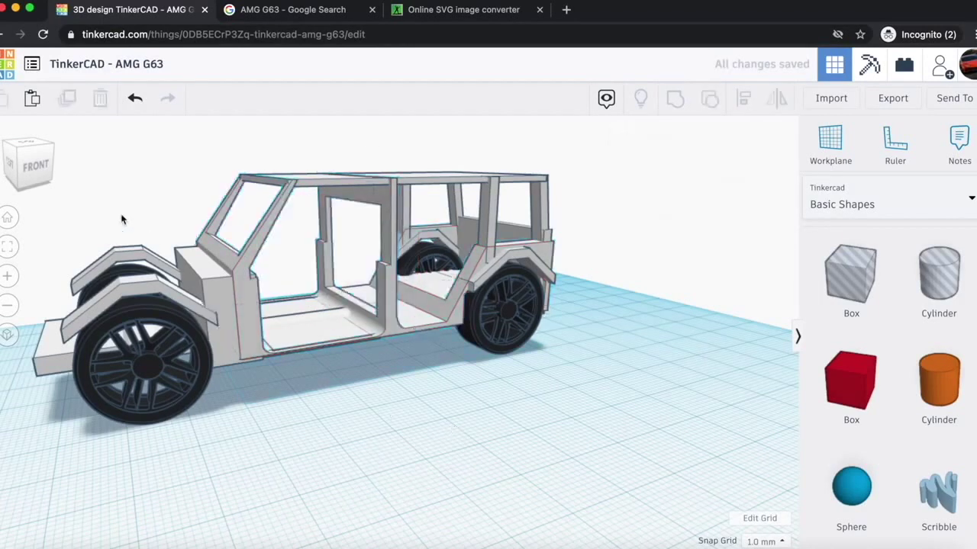
pyautogui.moveTo(32, 169)
pyautogui.mouseDown()
pyautogui.moveTo(3, 167)
pyautogui.moveTo(0, 187)
pyautogui.moveTo(15, 172)
pyautogui.moveTo(0, 179)
pyautogui.moveTo(7, 164)
pyautogui.moveTo(27, 169)
pyautogui.mouseUp()
pyautogui.press('super+z')
pyautogui.press('super+z')
# - Extend the hole box's top to just below the roof and group it with the body to cut through the partition
pyautogui.click(352, 200)
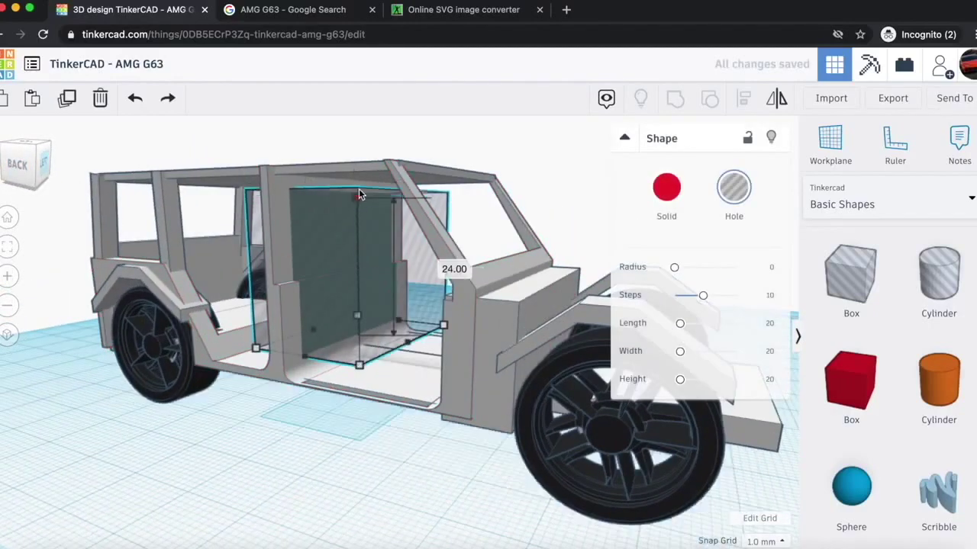
pyautogui.keyDown('shift'); pyautogui.click(411, 380); pyautogui.keyUp('shift')
pyautogui.click(290, 500)
pyautogui.click(335, 322)
pyautogui.keyDown('shift'); pyautogui.click(284, 356); pyautogui.keyUp('shift')
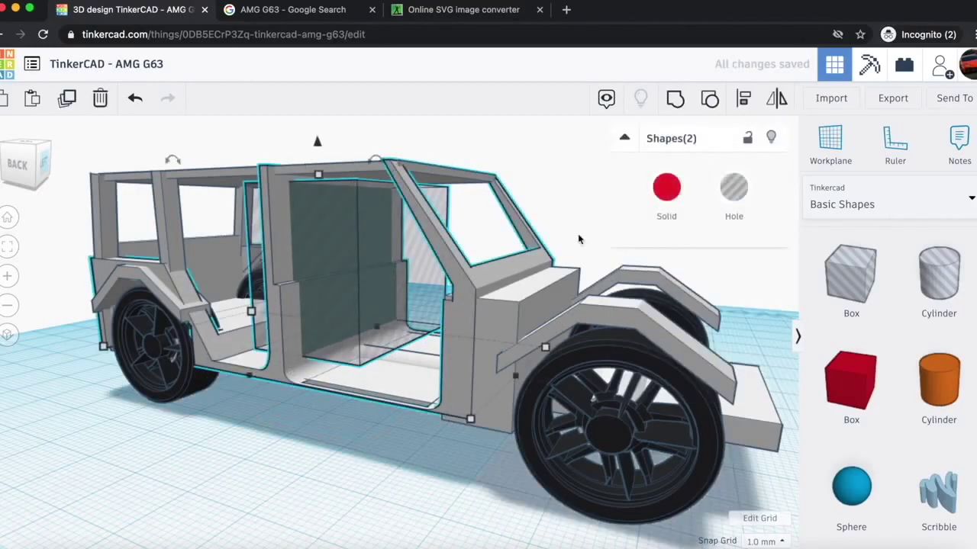
pyautogui.click(672, 103)
pyautogui.click(321, 436)
# - Check the AMG G63 reference photo and extend the flat front chassis plate slightly forward
pyautogui.moveTo(28, 165)
pyautogui.mouseDown()
pyautogui.moveTo(2, 163)
pyautogui.moveTo(0, 172)
pyautogui.moveTo(32, 168)
pyautogui.moveTo(16, 164)
pyautogui.moveTo(23, 160)
pyautogui.mouseUp()
pyautogui.click(267, 18)
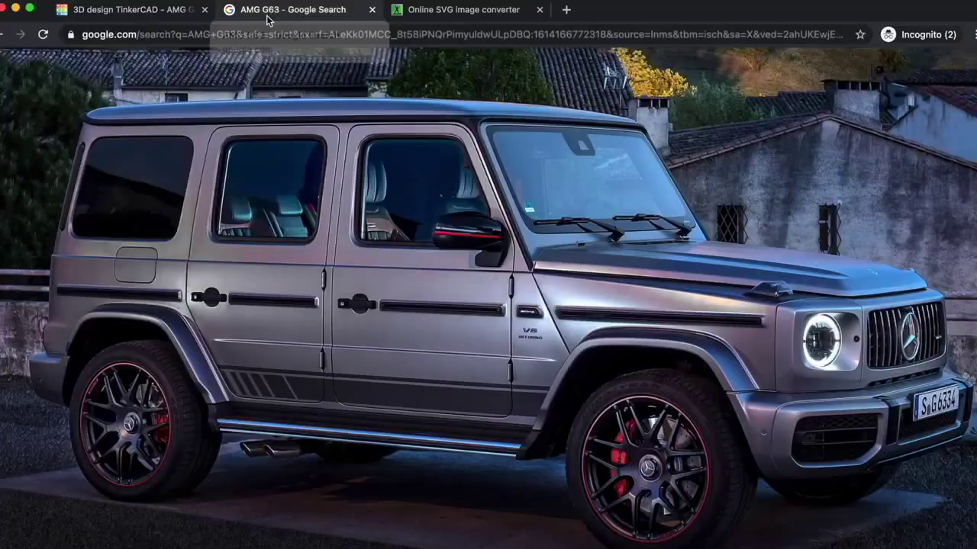
pyautogui.click(164, 12)
pyautogui.moveTo(21, 143); pyautogui.dragTo(42, 154)
pyautogui.click(212, 475)
pyautogui.moveTo(202, 484); pyautogui.dragTo(200, 496)
# - Place a red box at the front end of the chassis plate and thin it to 3 mm
pyautogui.moveTo(26, 159); pyautogui.dragTo(44, 159)
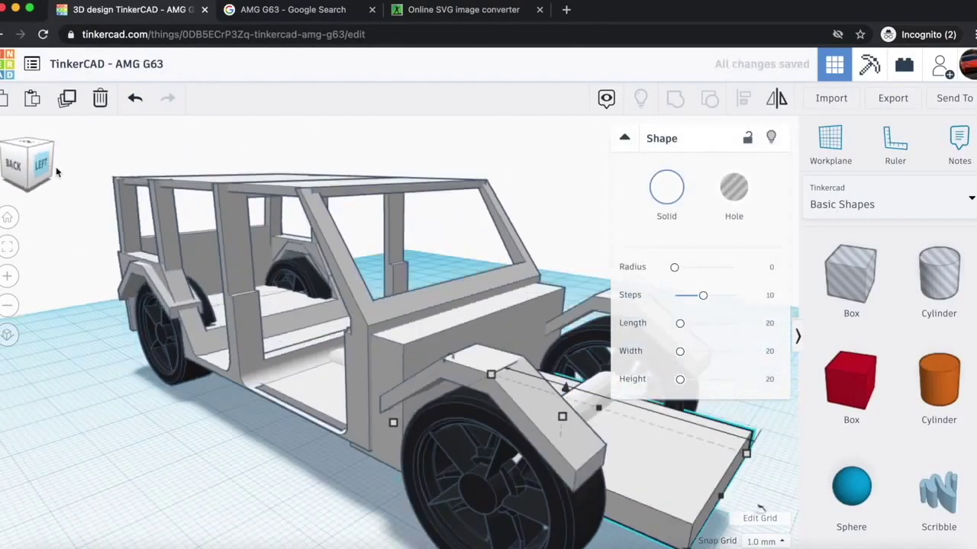
pyautogui.scroll(-4, 232, 263)
pyautogui.moveTo(857, 398); pyautogui.dragTo(624, 486)
pyautogui.moveTo(689, 507); pyautogui.dragTo(576, 476)
pyautogui.moveTo(565, 409); pyautogui.dragTo(555, 418)
pyautogui.moveTo(549, 459); pyautogui.dragTo(362, 471, button='right')
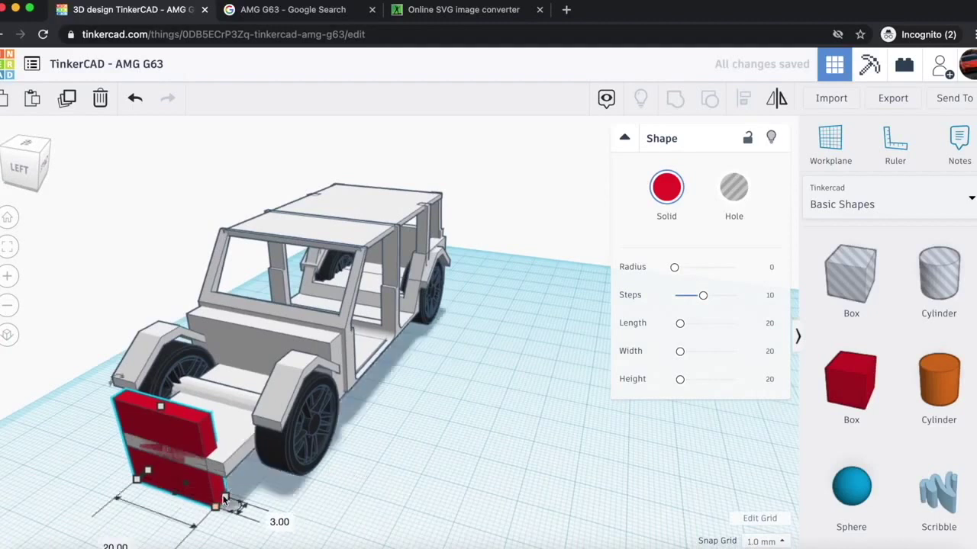
# - Widen the red front panel on both sides to span the front fenders and raise it above the workplane
pyautogui.moveTo(225, 500); pyautogui.dragTo(238, 502)
pyautogui.moveTo(170, 412); pyautogui.dragTo(168, 375)
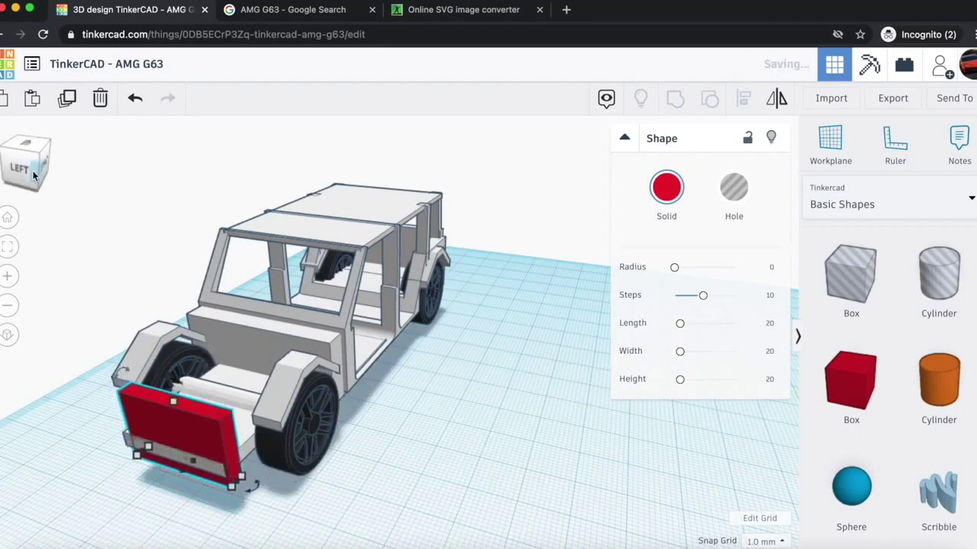
pyautogui.click(33, 175)
pyautogui.moveTo(327, 532); pyautogui.dragTo(277, 534)
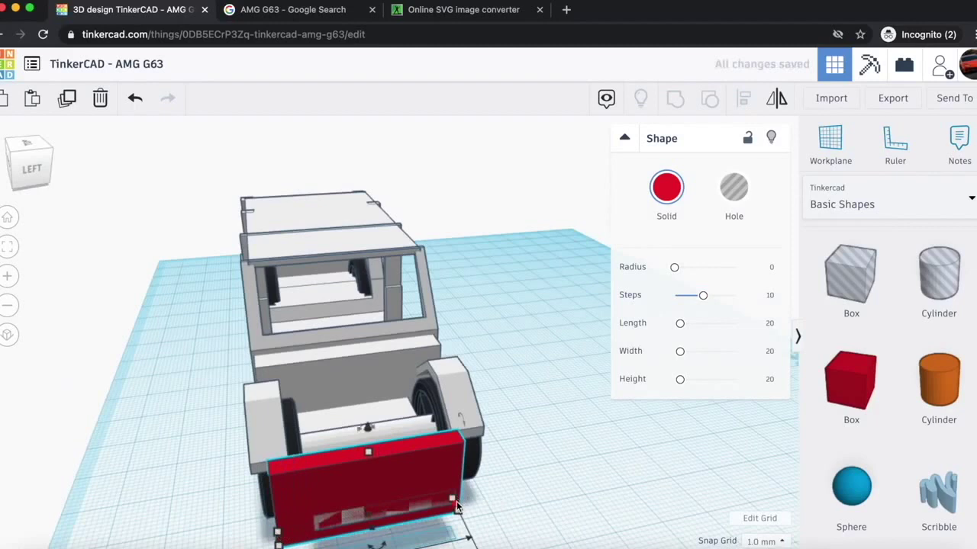
pyautogui.moveTo(456, 502); pyautogui.dragTo(479, 506)
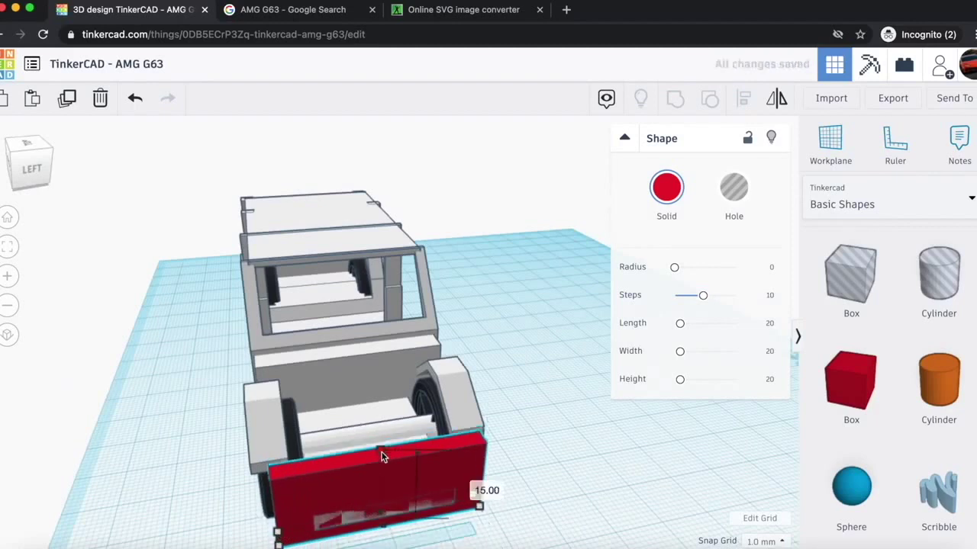
pyautogui.moveTo(381, 456); pyautogui.dragTo(383, 423)
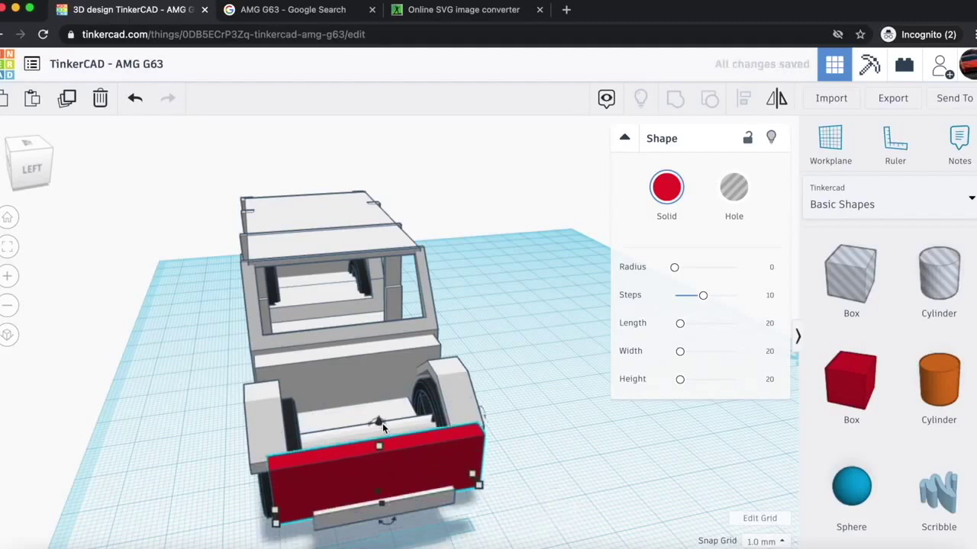
# - Open the solid colour choices for the red front panel
pyautogui.click(14, 153)
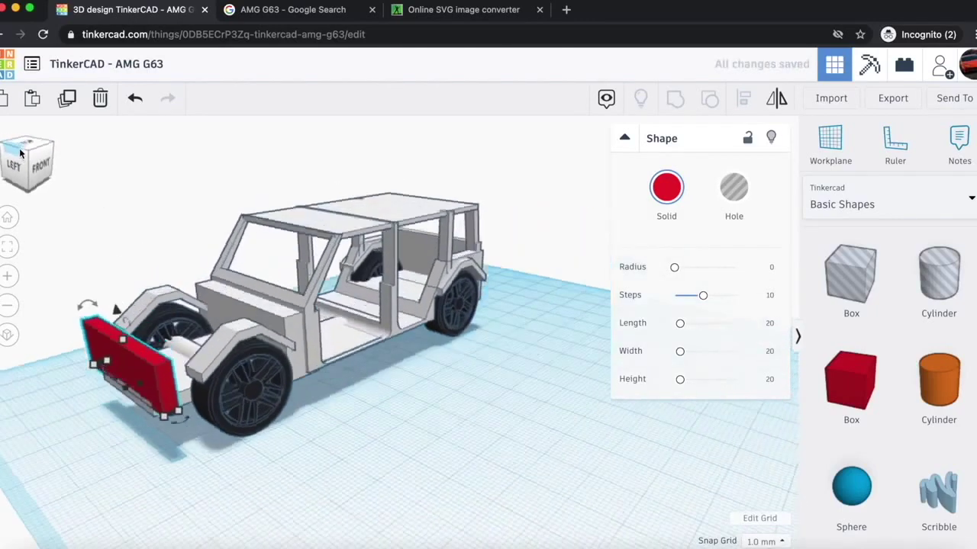
pyautogui.click(665, 189)
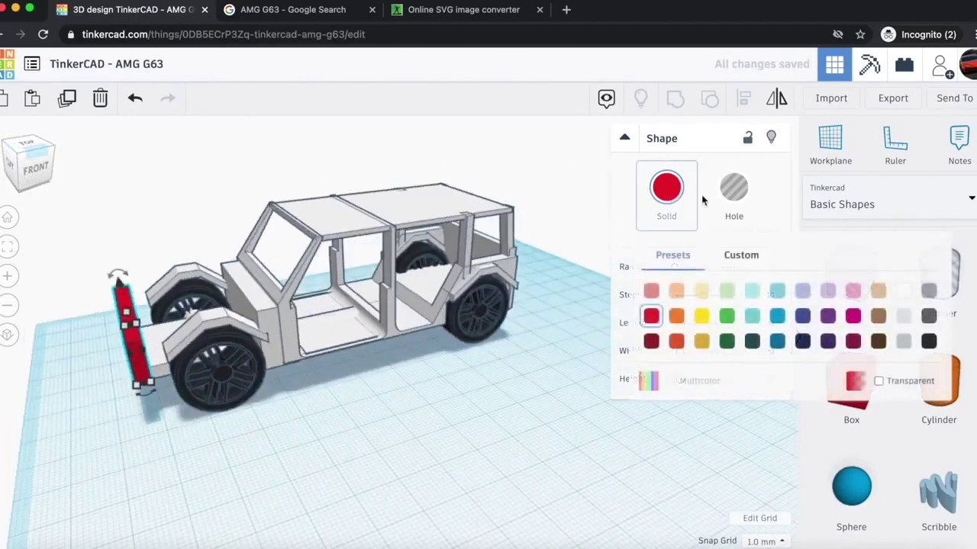
# - Colour the red front panel white and place a copy of it beside the car's front end
pyautogui.click(903, 291)
pyautogui.click(346, 356)
pyautogui.click(22, 164)
pyautogui.moveTo(21, 164); pyautogui.dragTo(42, 164)
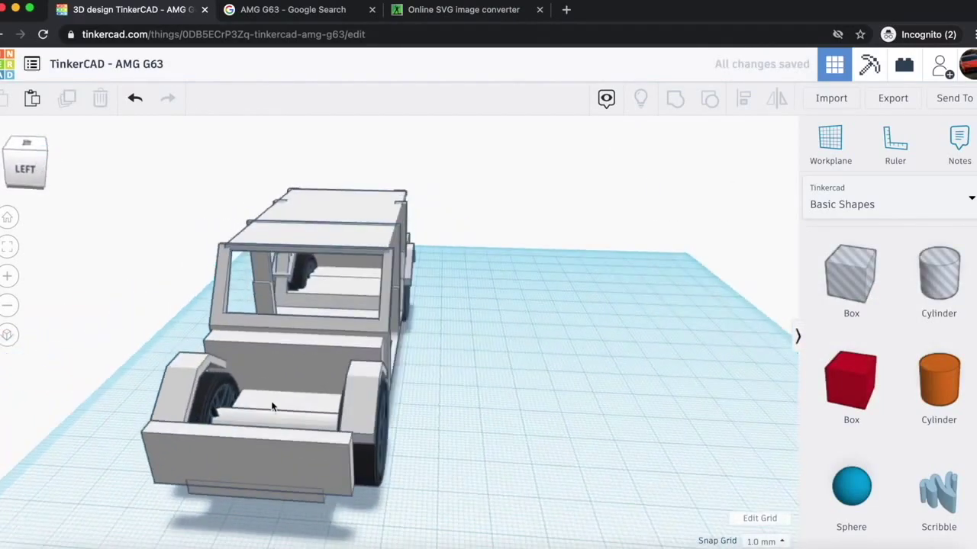
pyautogui.click(280, 457)
pyautogui.moveTo(280, 457); pyautogui.dragTo(556, 453)
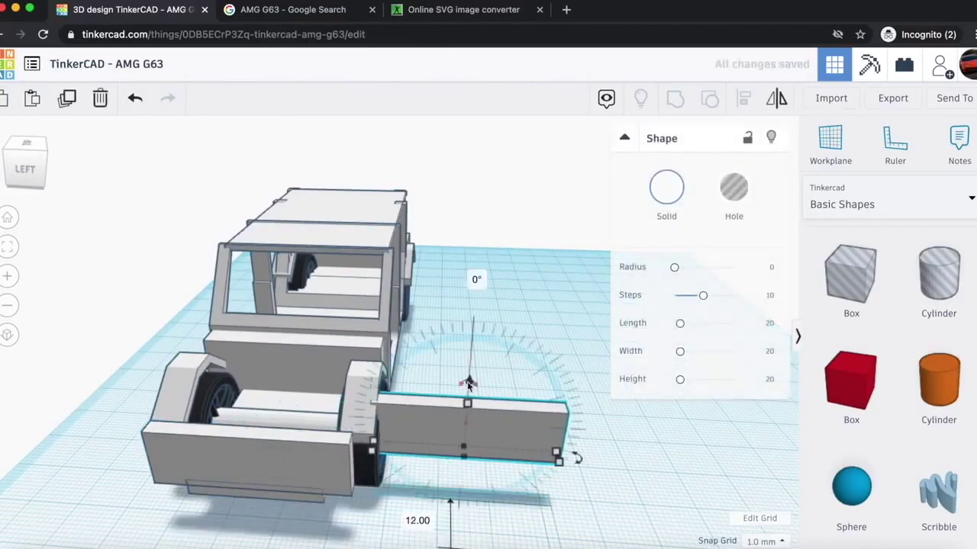
# - Lay the copied panel flat over the front end as a hood and stretch it 30 mm long back to the cabin
pyautogui.click(32, 150)
pyautogui.moveTo(32, 150); pyautogui.dragTo(16, 149)
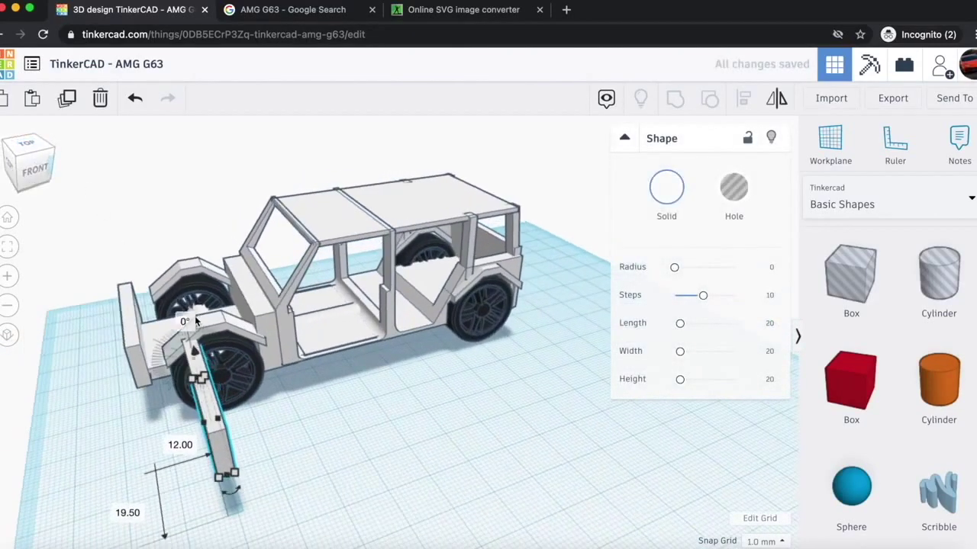
pyautogui.press('Return')
pyautogui.moveTo(233, 424); pyautogui.dragTo(165, 345)
pyautogui.moveTo(150, 289); pyautogui.dragTo(149, 268)
pyautogui.moveTo(203, 325); pyautogui.dragTo(250, 299)
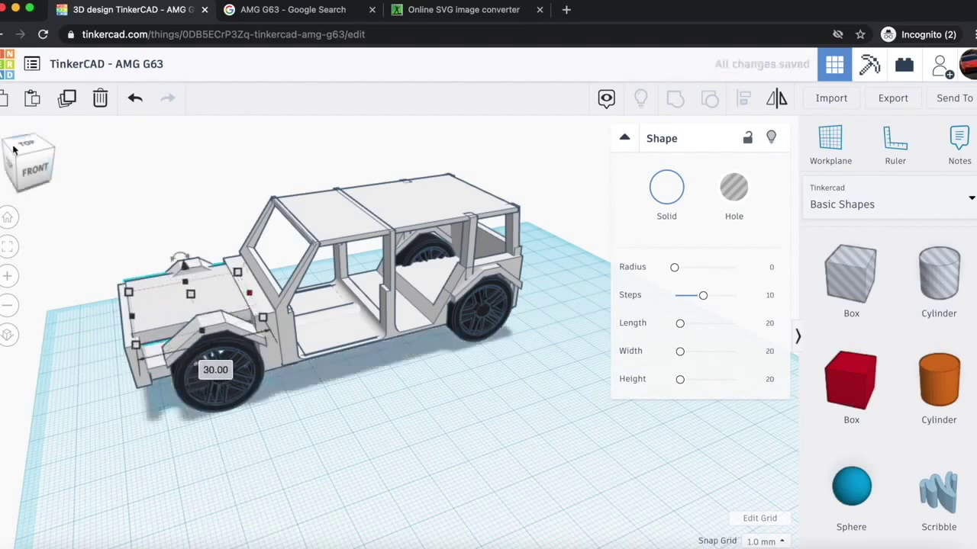
# - Widen the hood panel to 34 mm so it covers the gap between the fenders
pyautogui.click(13, 149)
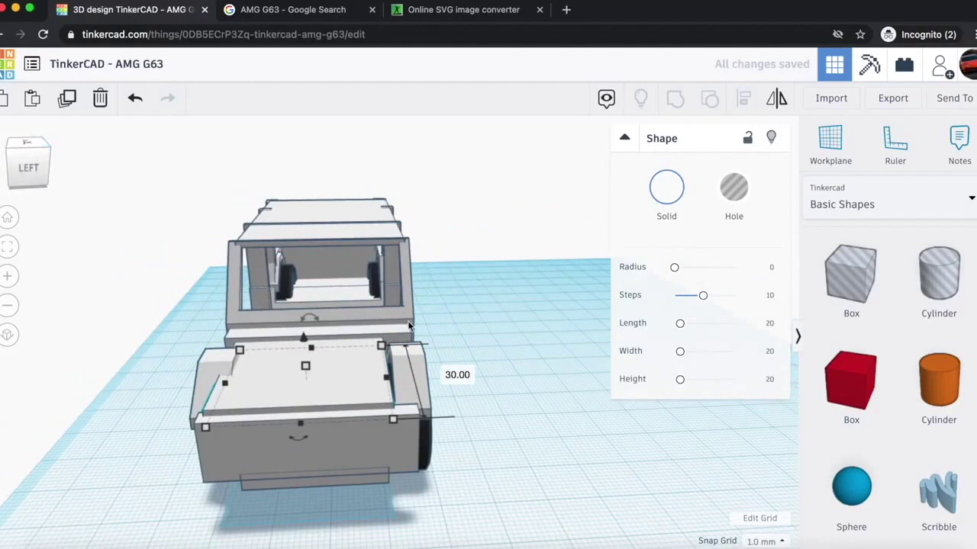
pyautogui.moveTo(388, 378); pyautogui.dragTo(408, 377)
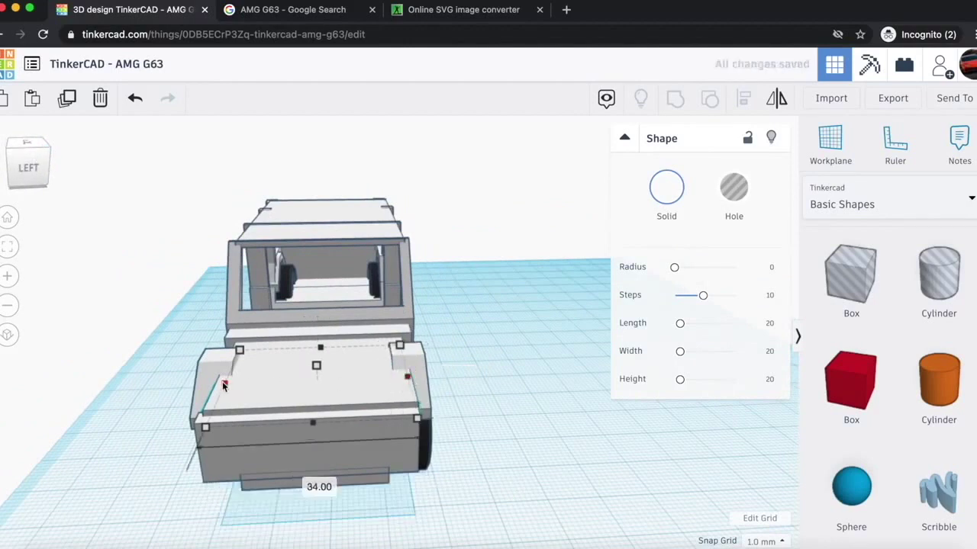
pyautogui.click(449, 321)
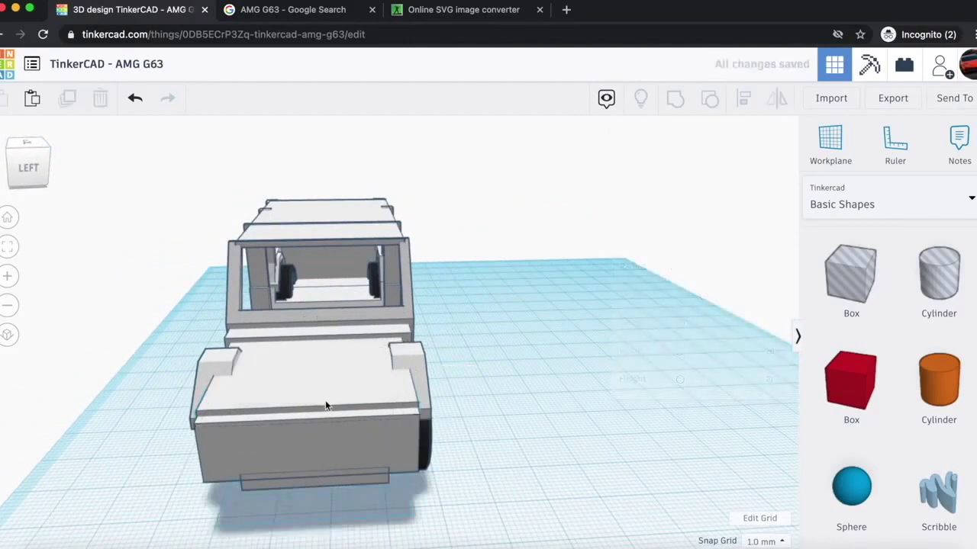
# - Widen the lower bumper strip and the front panel so they line up with the hood's width
pyautogui.click(351, 440)
pyautogui.click(267, 483)
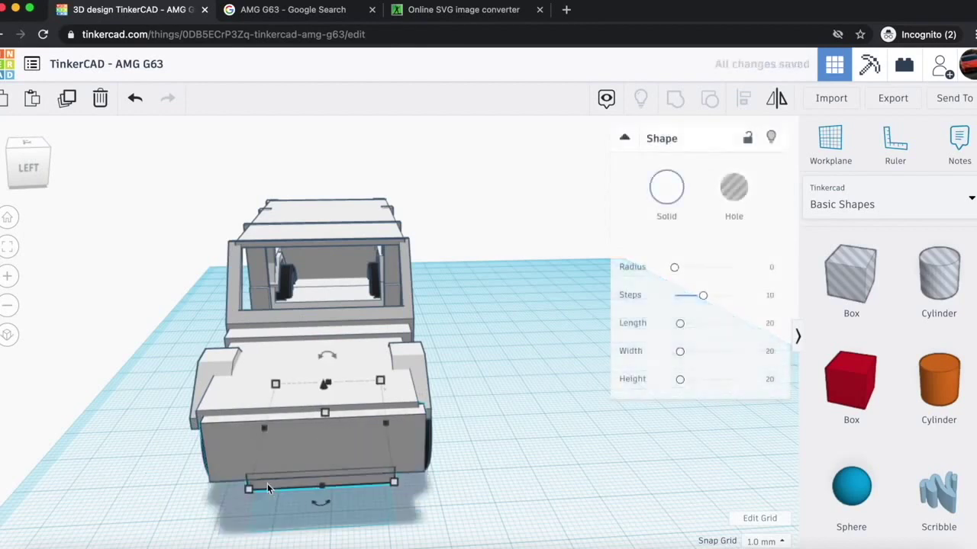
pyautogui.moveTo(265, 427); pyautogui.dragTo(254, 427)
pyautogui.click(556, 434)
pyautogui.click(362, 439)
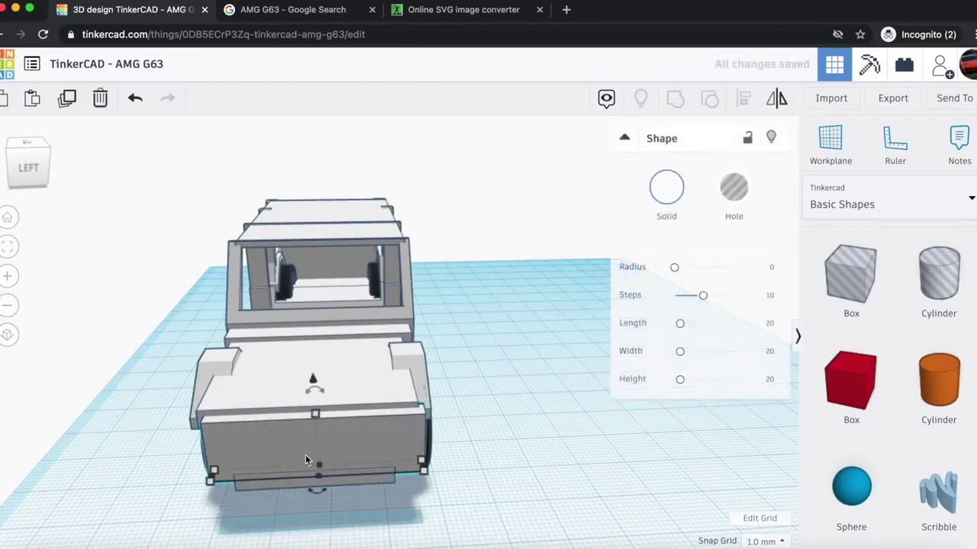
pyautogui.moveTo(214, 474); pyautogui.dragTo(200, 475)
pyautogui.click(500, 363)
# - Fit the front panel under the hood's front edge and set its thickness to 3 mm
pyautogui.moveTo(40, 167)
pyautogui.mouseDown()
pyautogui.moveTo(60, 164)
pyautogui.moveTo(11, 176)
pyautogui.moveTo(27, 179)
pyautogui.mouseUp()
pyautogui.scroll(5, 98, 217)
pyautogui.click(292, 498)
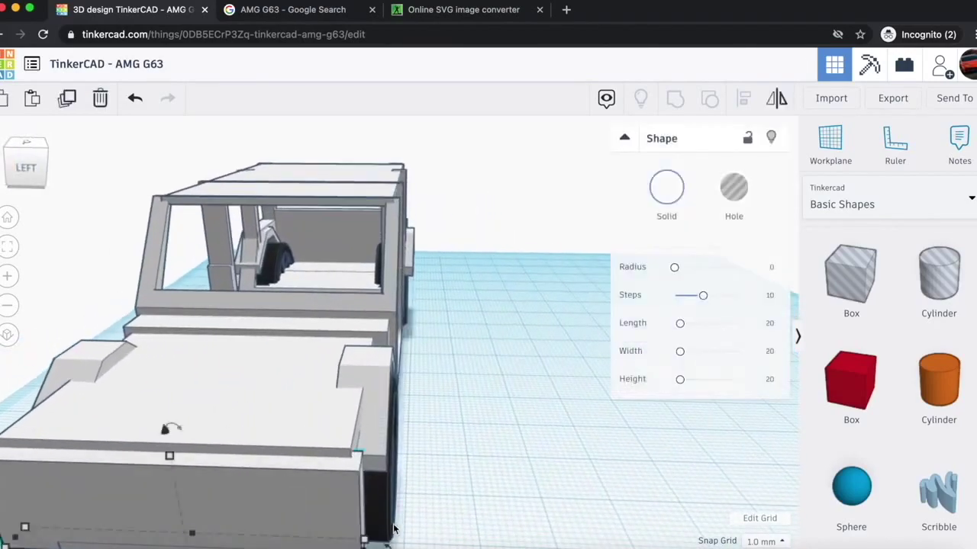
pyautogui.scroll(-3, 320, 473)
pyautogui.moveTo(376, 460)
pyautogui.mouseDown()
pyautogui.moveTo(356, 462)
pyautogui.moveTo(364, 461)
pyautogui.mouseUp()
pyautogui.moveTo(170, 455); pyautogui.dragTo(186, 456)
pyautogui.moveTo(3, 174); pyautogui.dragTo(40, 183)
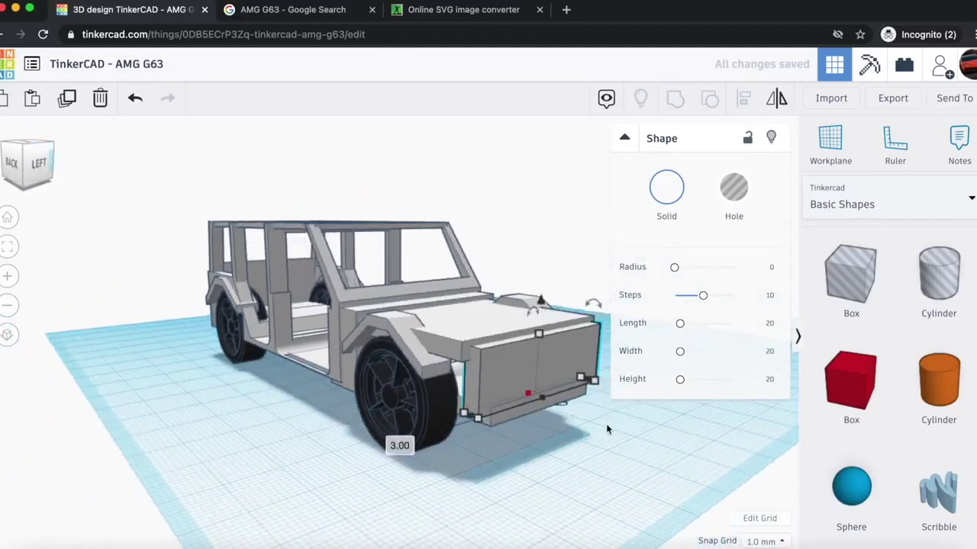
# - Copy the front panel, turn the copy lengthwise and fit it as a side panel inside the front wheel
pyautogui.moveTo(561, 366); pyautogui.dragTo(498, 419)
pyautogui.moveTo(500, 466); pyautogui.dragTo(405, 463)
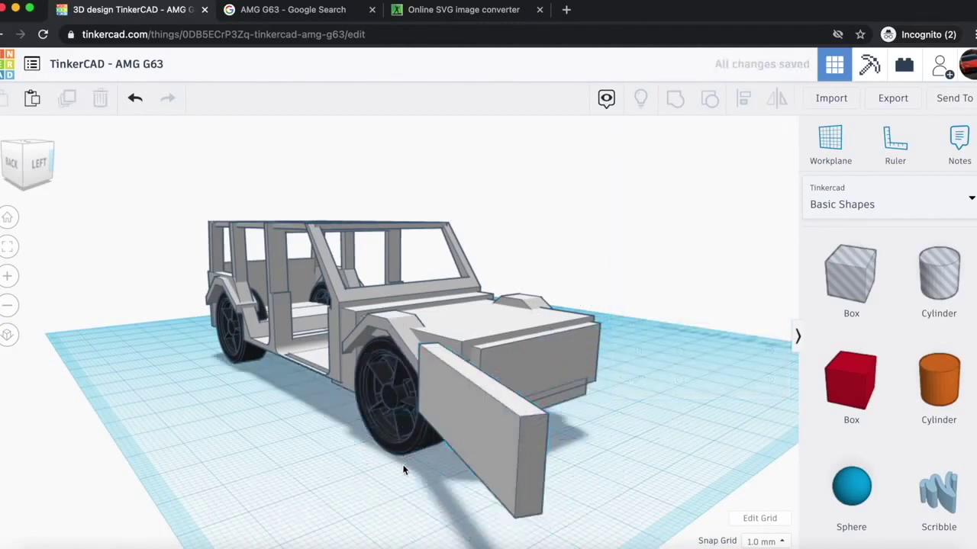
pyautogui.moveTo(600, 516); pyautogui.dragTo(459, 366)
pyautogui.moveTo(23, 168)
pyautogui.mouseDown()
pyautogui.moveTo(0, 160)
pyautogui.moveTo(35, 164)
pyautogui.moveTo(10, 170)
pyautogui.mouseUp()
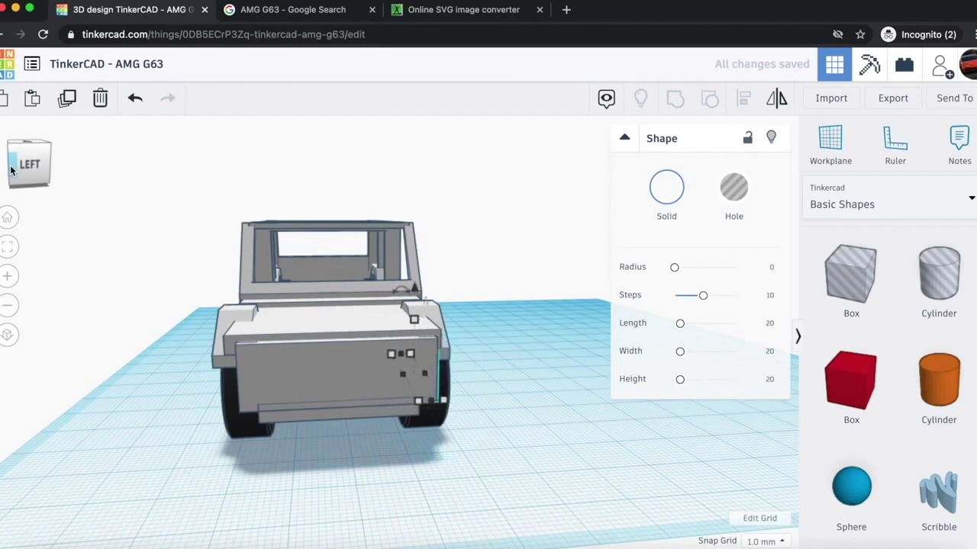
# - Shorten the hood slightly at the front and move the front panel back against its edge
pyautogui.click(561, 433)
pyautogui.moveTo(31, 164)
pyautogui.mouseDown()
pyautogui.moveTo(3, 156)
pyautogui.moveTo(34, 156)
pyautogui.moveTo(19, 162)
pyautogui.moveTo(27, 164)
pyautogui.mouseUp()
pyautogui.click(182, 292)
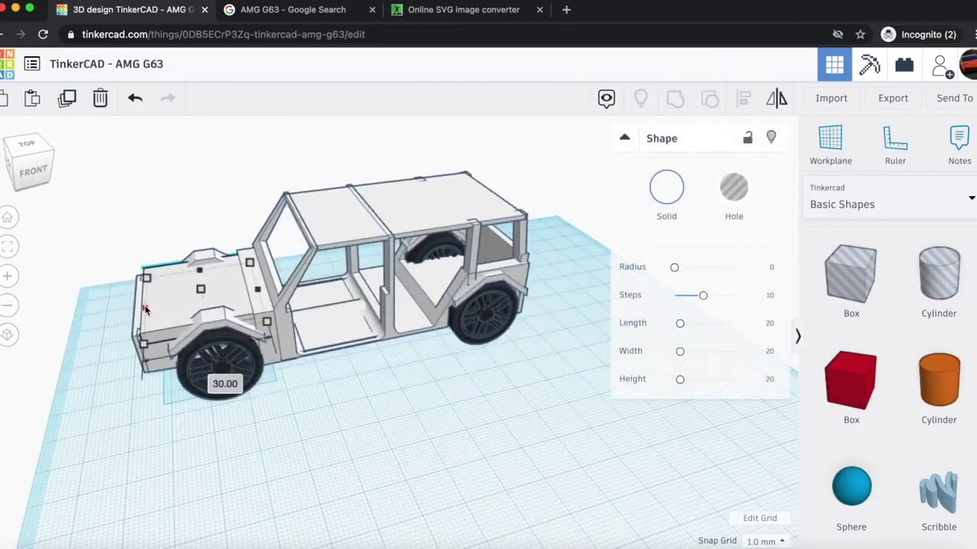
pyautogui.moveTo(155, 340); pyautogui.dragTo(142, 333)
# - Place a copy of the front-end side panel on the opposite side of the car
pyautogui.click(145, 348)
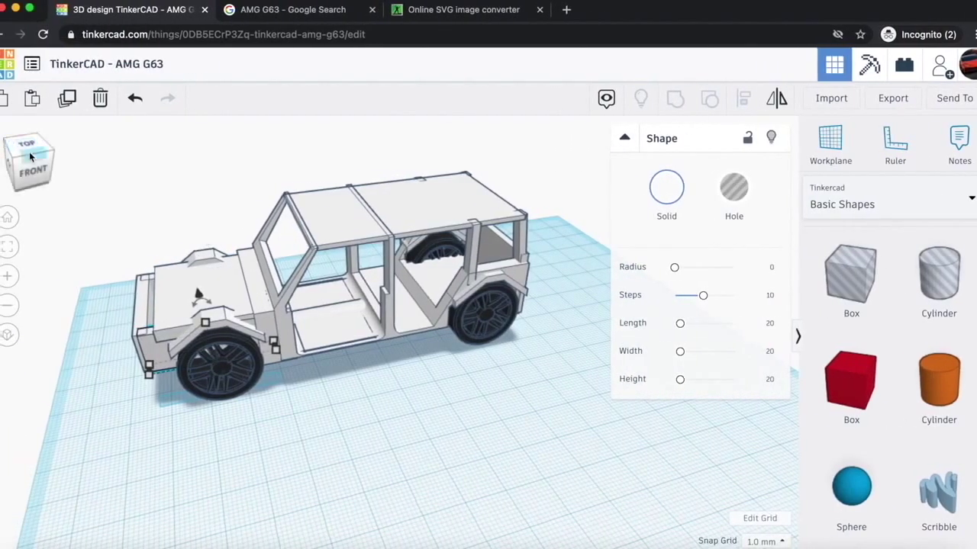
pyautogui.moveTo(31, 156); pyautogui.dragTo(49, 149)
pyautogui.moveTo(246, 450); pyautogui.dragTo(297, 479)
# - Shorten both front-end side panels to 28.10 mm so they end flush with the front panel
pyautogui.click(376, 459)
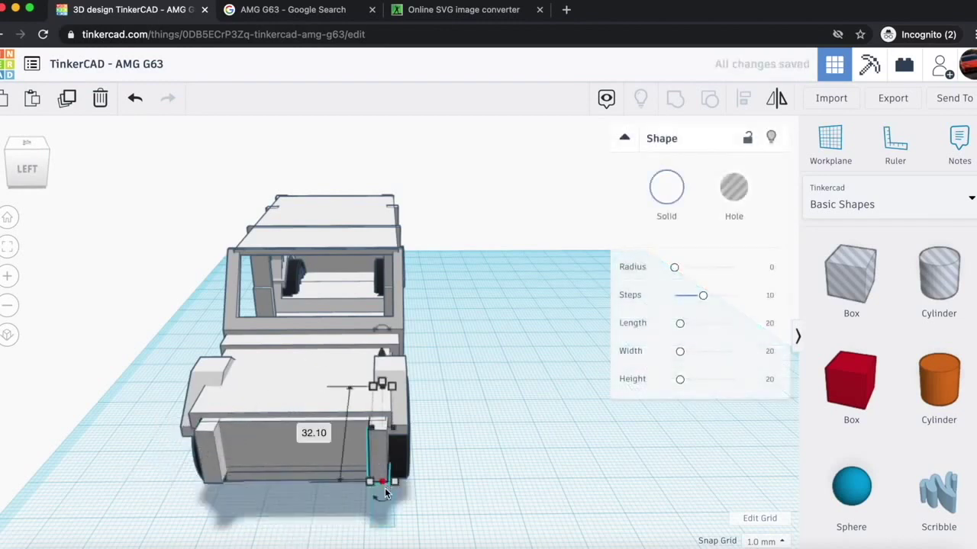
pyautogui.moveTo(382, 480); pyautogui.dragTo(383, 470)
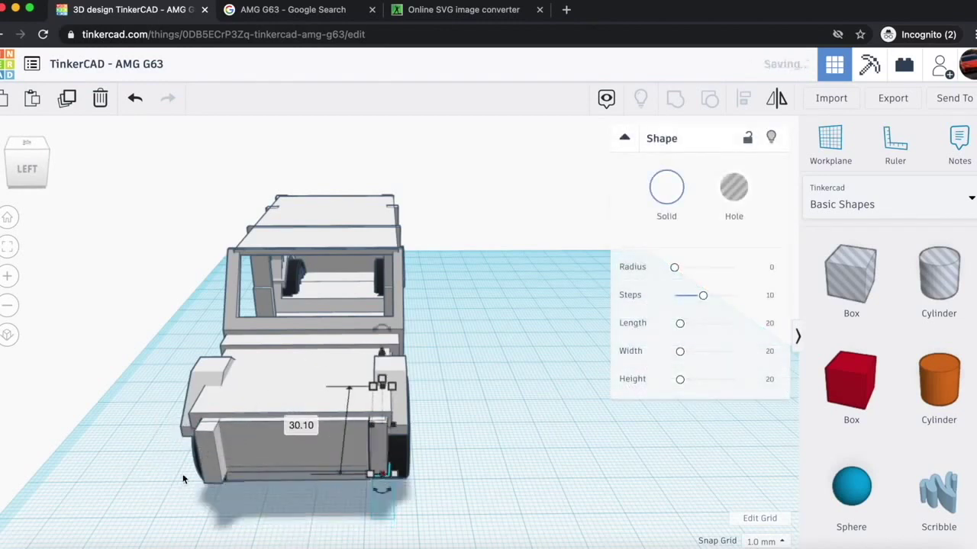
pyautogui.click(205, 450)
pyautogui.moveTo(213, 477); pyautogui.dragTo(220, 468)
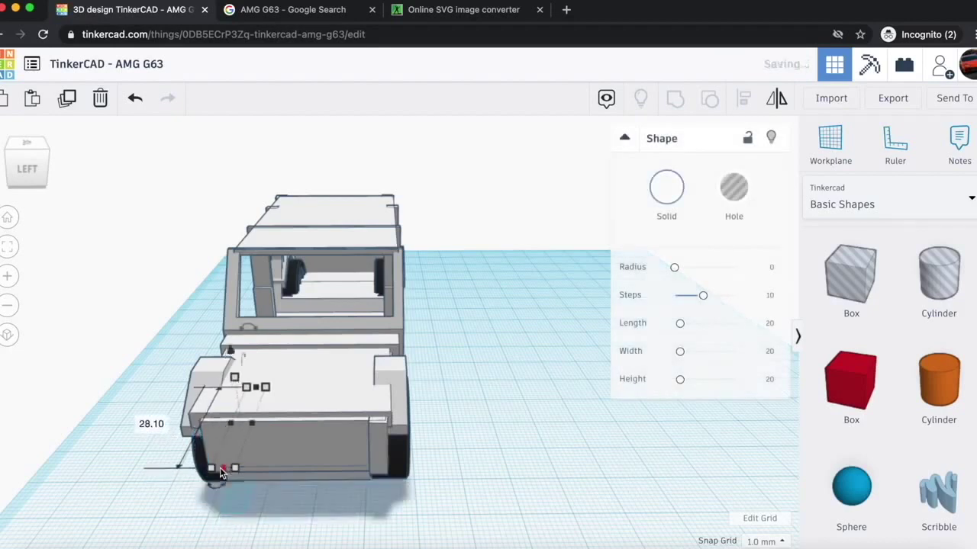
pyautogui.click(379, 466)
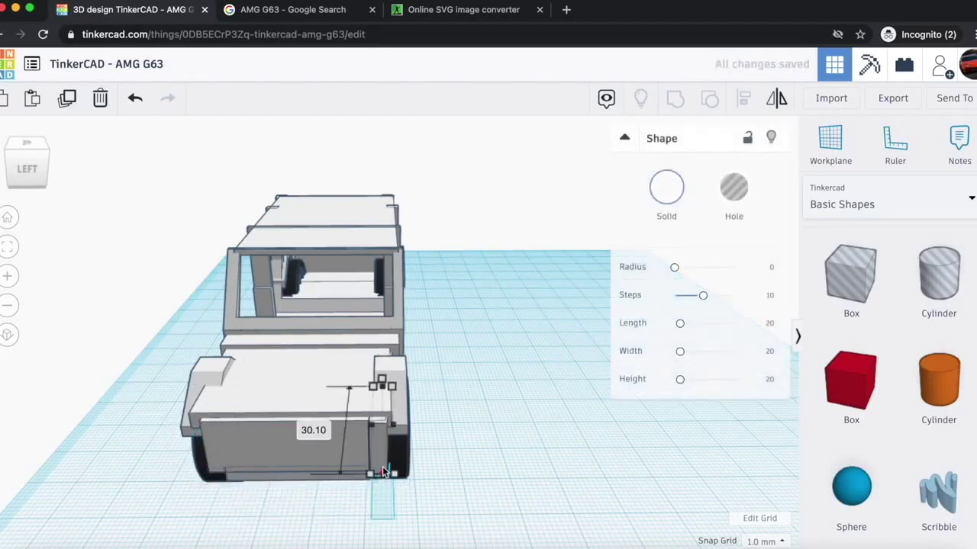
pyautogui.moveTo(382, 471); pyautogui.dragTo(381, 466)
pyautogui.click(519, 407)
# - Examine the car body from several sides, including the door openings and the rear roof pillars
pyautogui.moveTo(46, 181); pyautogui.dragTo(52, 155)
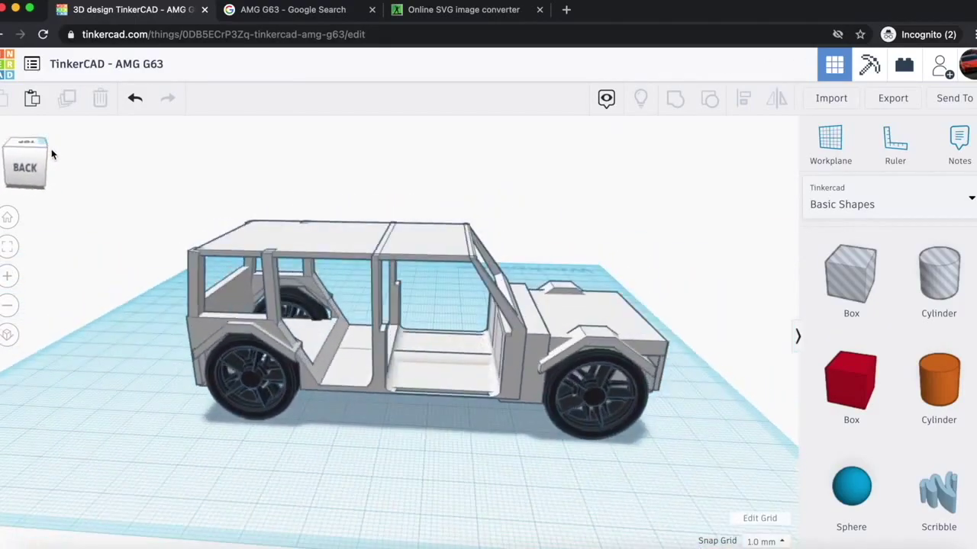
pyautogui.scroll(6, 353, 259)
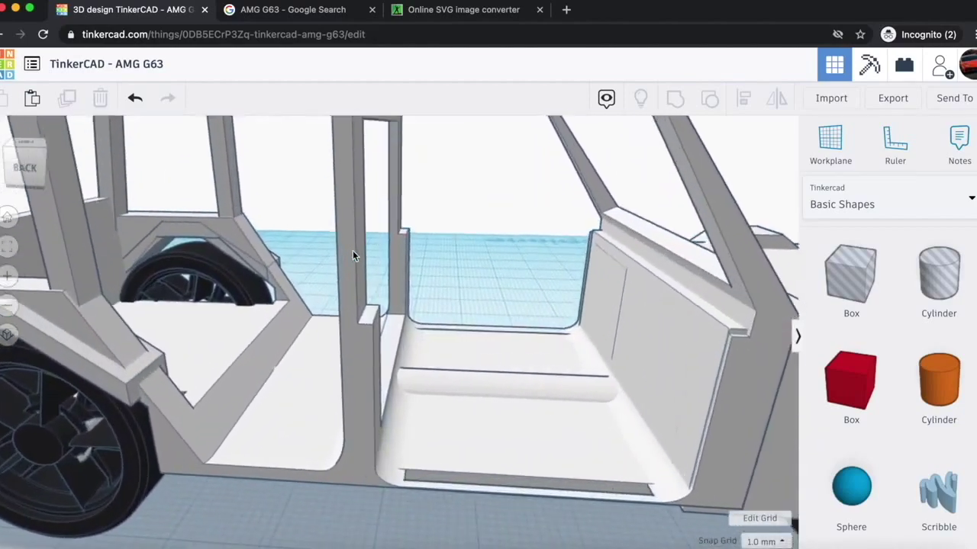
pyautogui.scroll(-8, 352, 256)
pyautogui.moveTo(34, 168)
pyautogui.mouseDown()
pyautogui.moveTo(0, 169)
pyautogui.moveTo(0, 159)
pyautogui.moveTo(31, 161)
pyautogui.moveTo(22, 158)
pyautogui.mouseUp()
pyautogui.scroll(2, 354, 323)
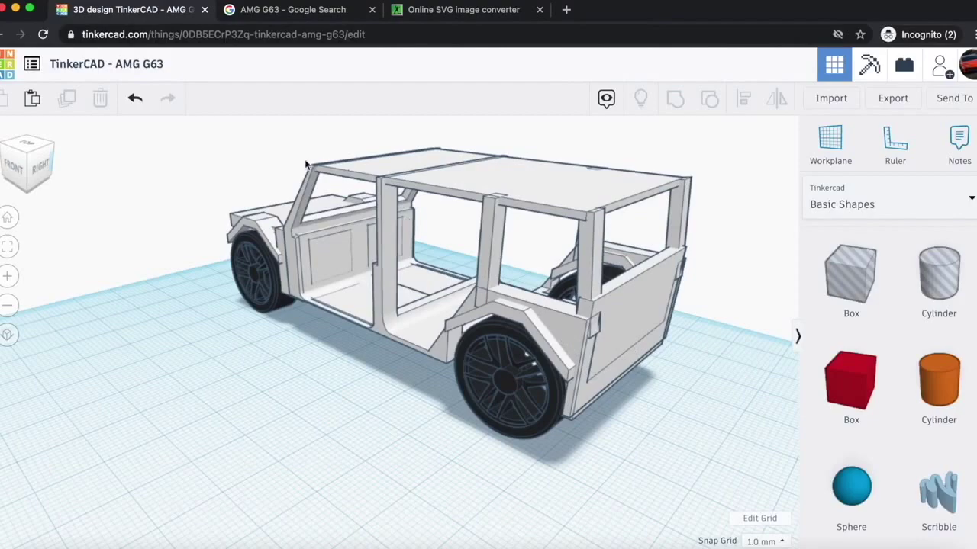
pyautogui.moveTo(30, 162); pyautogui.dragTo(39, 162)
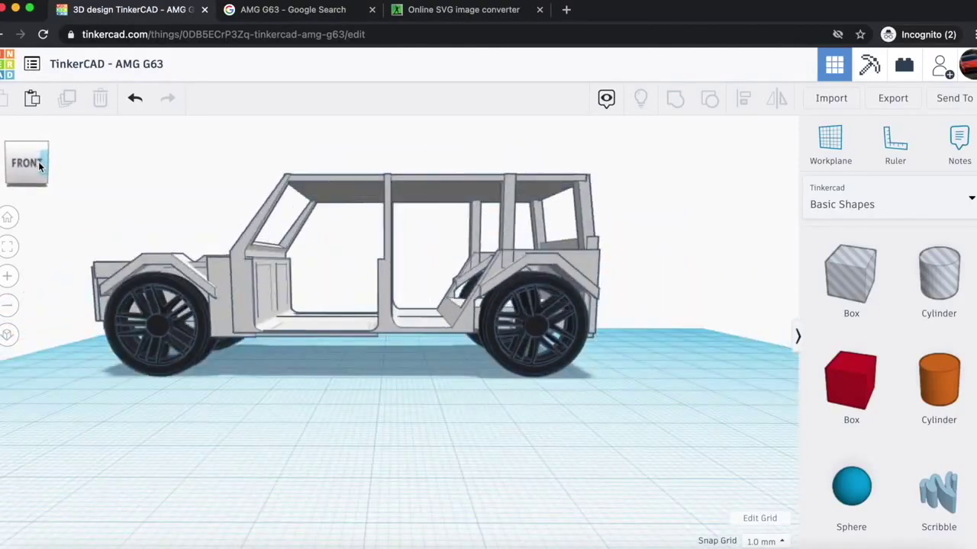
pyautogui.click(511, 218)
pyautogui.moveTo(35, 168); pyautogui.dragTo(10, 170)
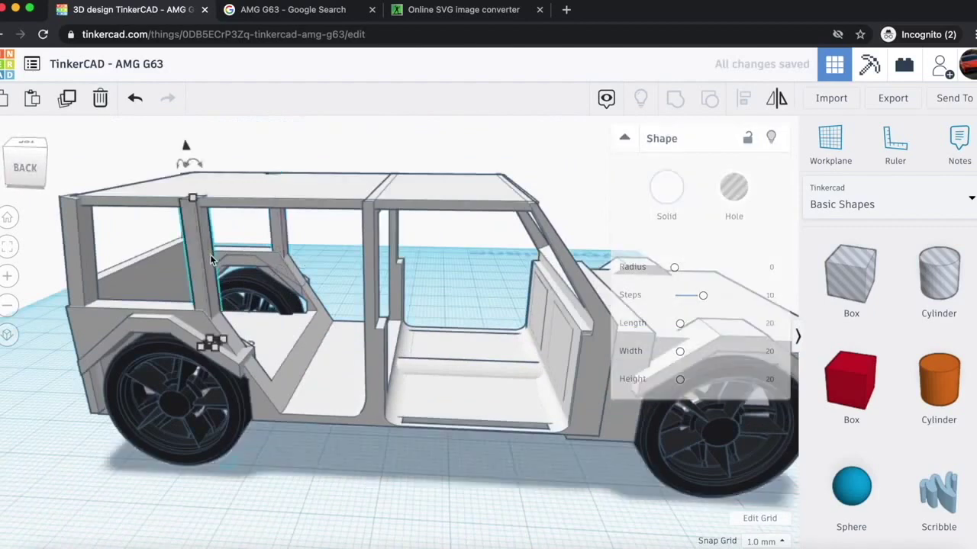
pyautogui.click(211, 260)
pyautogui.scroll(-5, 327, 371)
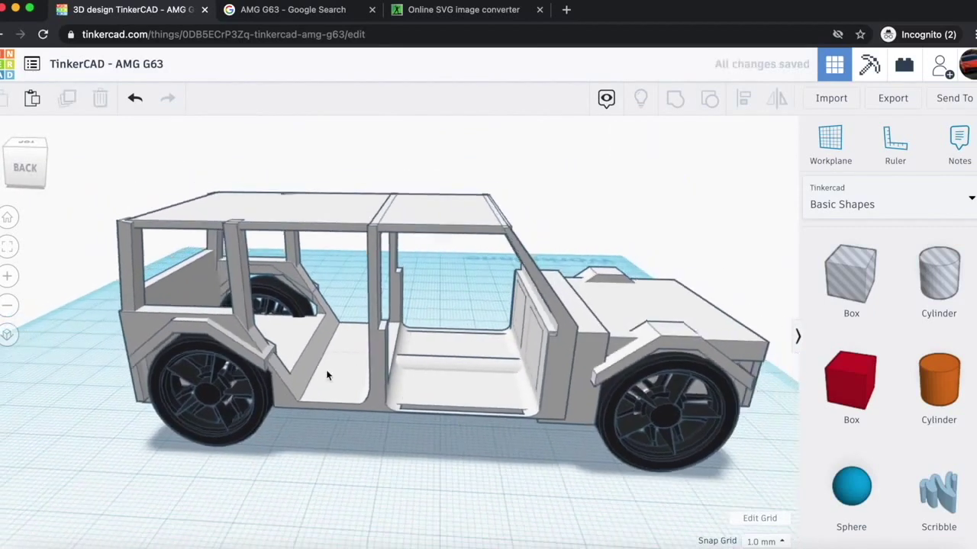
pyautogui.click(123, 372)
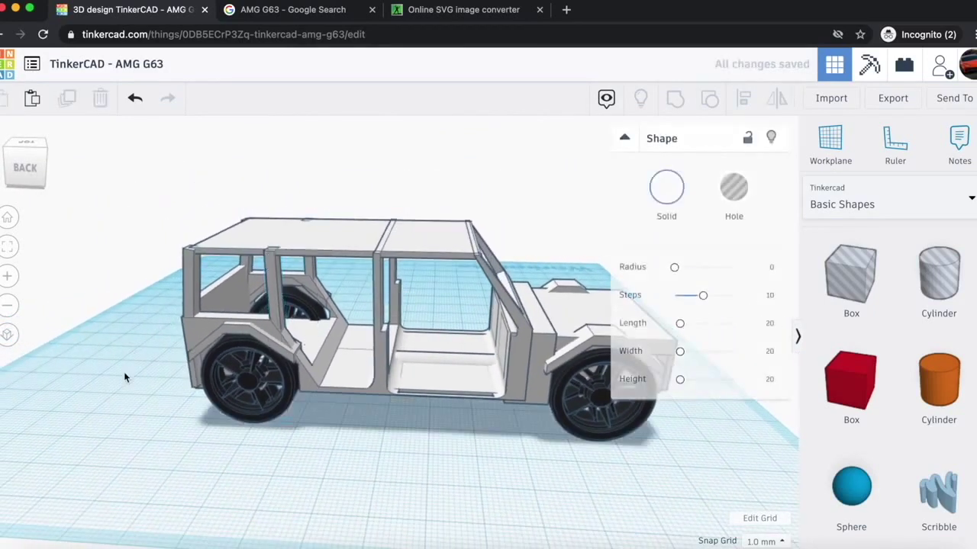
# - Place a red box on the workplane beside the front of the car and scale it down to 10 mm
pyautogui.moveTo(32, 165); pyautogui.dragTo(2, 174)
pyautogui.moveTo(880, 385); pyautogui.dragTo(504, 461)
pyautogui.moveTo(479, 337); pyautogui.dragTo(476, 391)
pyautogui.scroll(3, 530, 414)
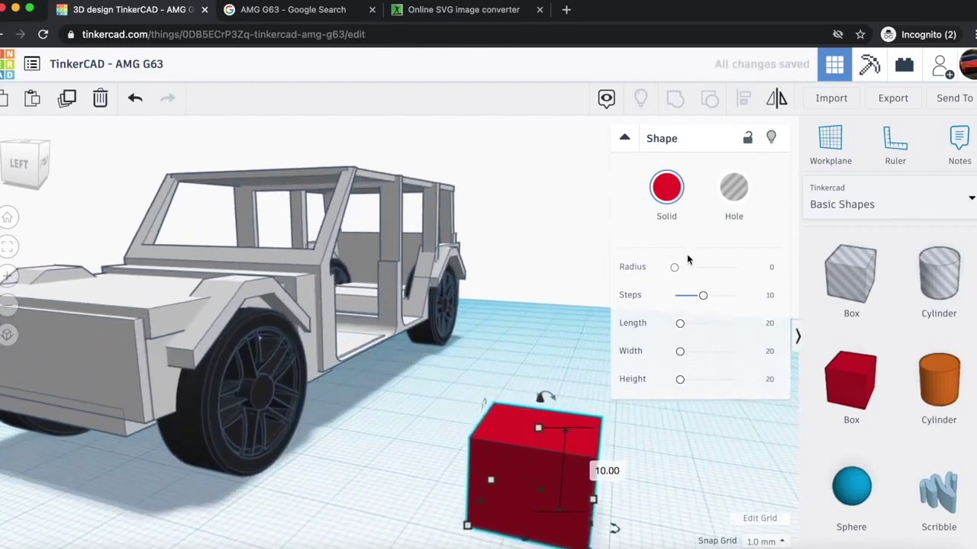
# - Round the red box's edges with a 4.02 radius, then raise it off the workplane and shift it toward the car
pyautogui.moveTo(679, 273); pyautogui.dragTo(685, 267)
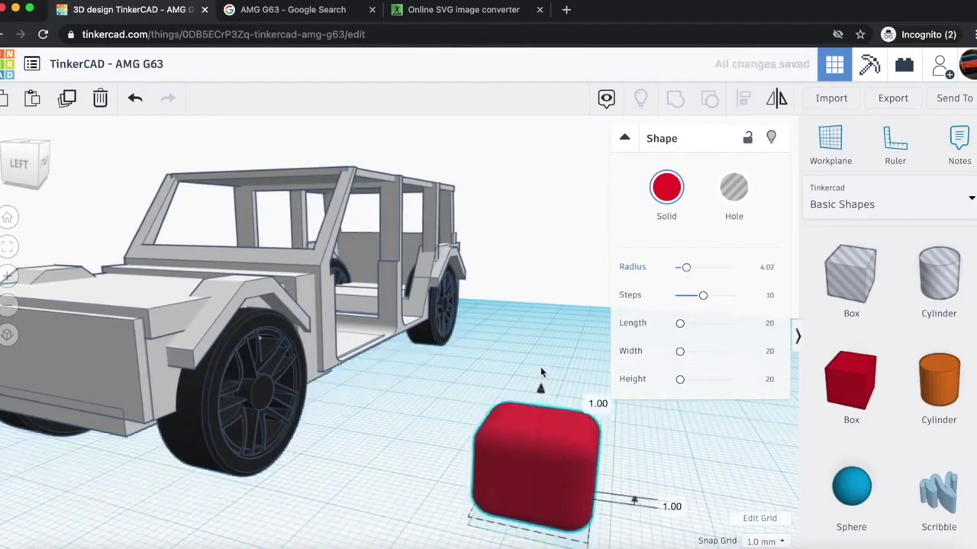
pyautogui.moveTo(544, 396); pyautogui.dragTo(560, 299)
pyautogui.moveTo(583, 331); pyautogui.dragTo(538, 329)
# - Place a hole box next to the red box and set its corner radius to 1.95
pyautogui.moveTo(851, 279); pyautogui.dragTo(613, 481)
pyautogui.click(678, 269)
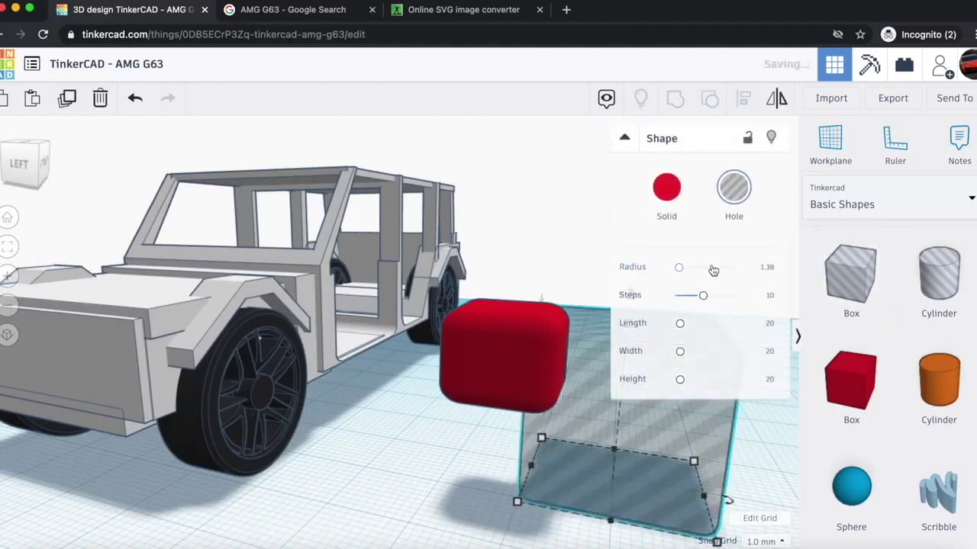
pyautogui.rightClick(712, 263)
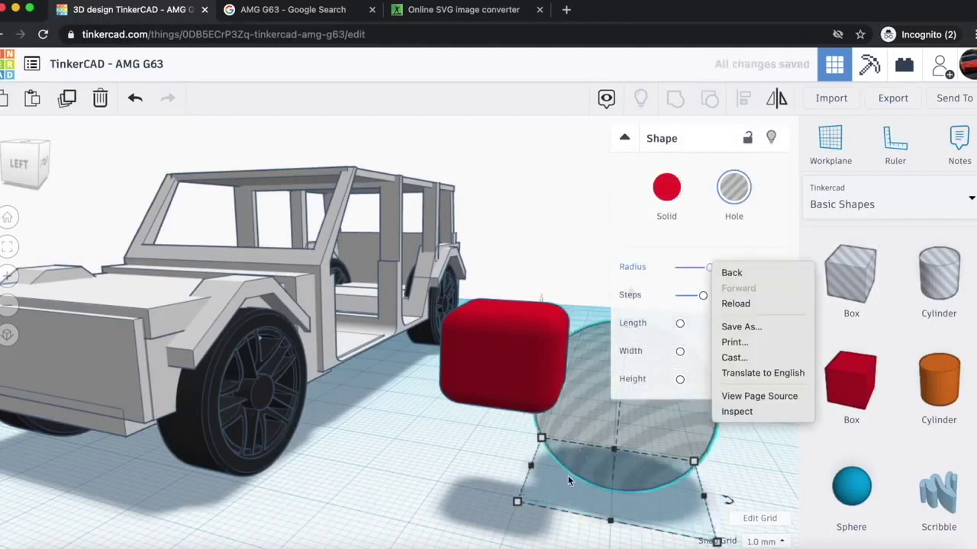
pyautogui.click(567, 476)
pyautogui.moveTo(710, 267); pyautogui.dragTo(681, 272)
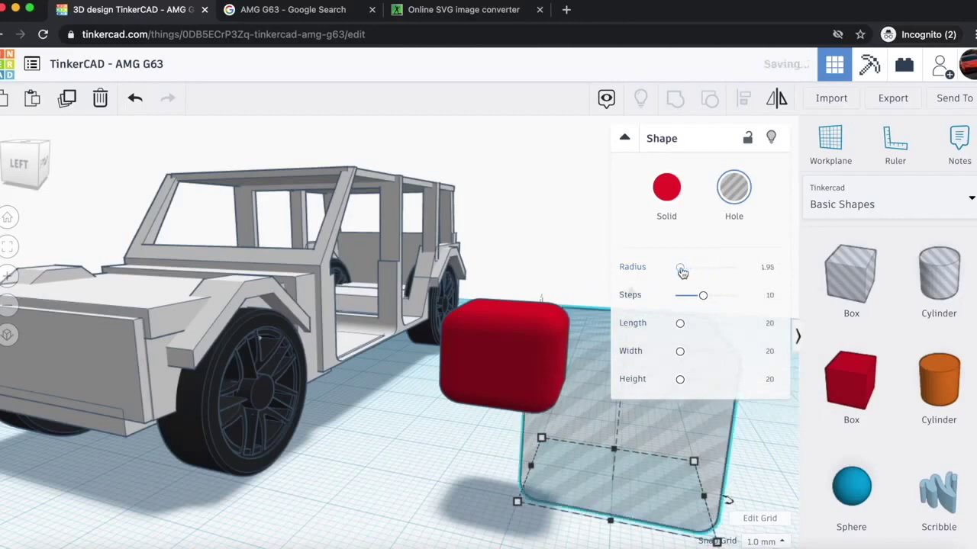
# - Rotate the hole box into a diamond over the red box's lower corner and group both to cut that corner off
pyautogui.moveTo(579, 350); pyautogui.dragTo(544, 320, button='right')
pyautogui.moveTo(546, 299); pyautogui.dragTo(513, 404)
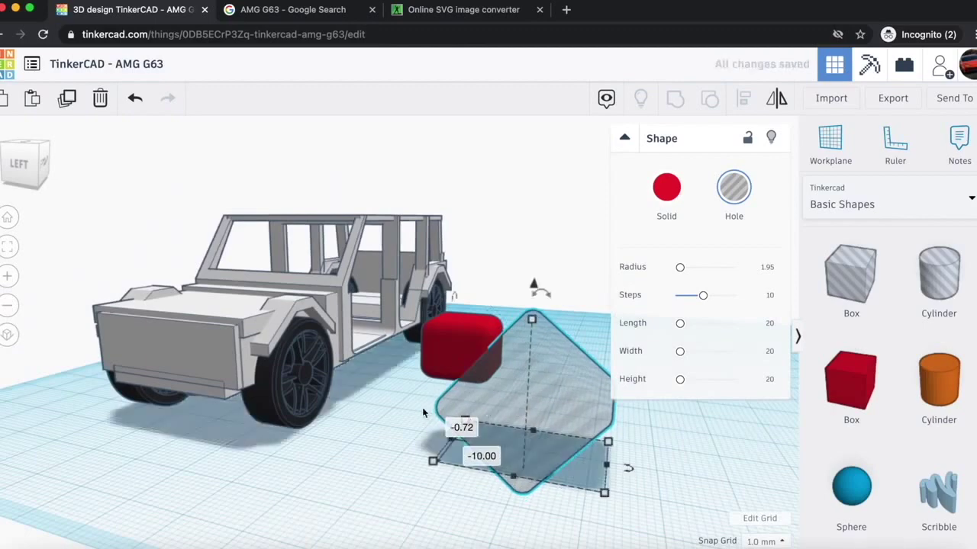
pyautogui.keyDown('shift'); pyautogui.click(492, 359); pyautogui.keyUp('shift')
pyautogui.click(674, 104)
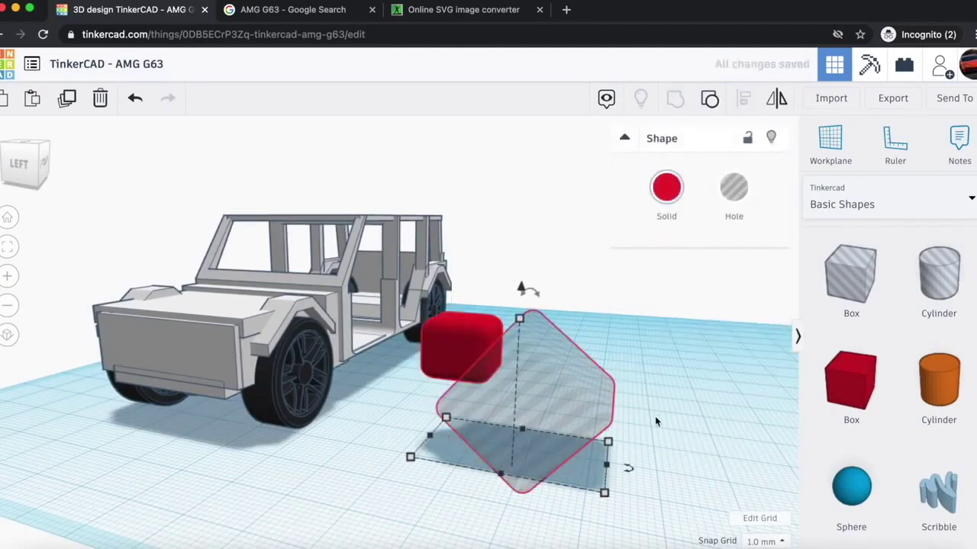
pyautogui.click(181, 227)
# - Place another hole box around the cut red shape and set its corner radius to 4.25
pyautogui.moveTo(44, 155)
pyautogui.mouseDown()
pyautogui.moveTo(28, 155)
pyautogui.moveTo(43, 157)
pyautogui.mouseUp()
pyautogui.scroll(5, 503, 333)
pyautogui.click(538, 466)
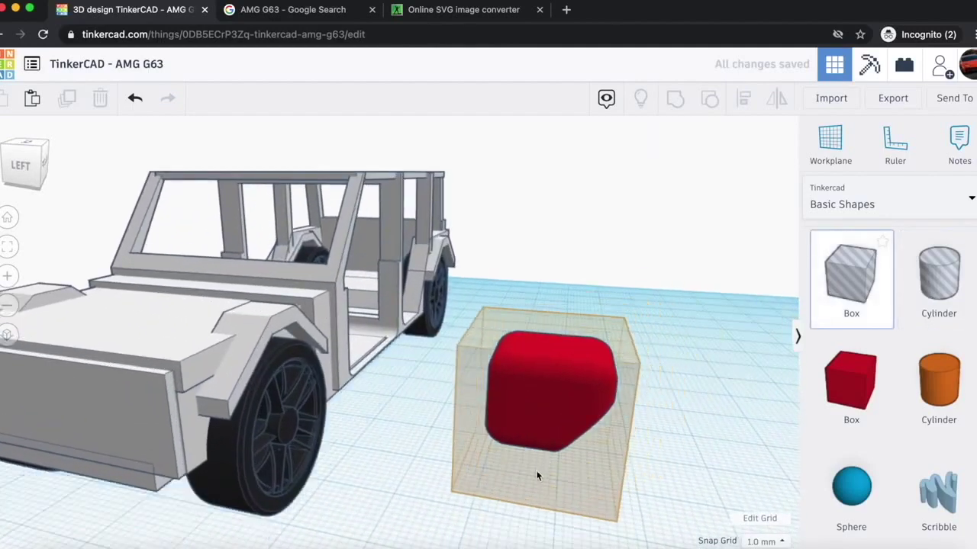
pyautogui.moveTo(673, 274); pyautogui.dragTo(685, 277)
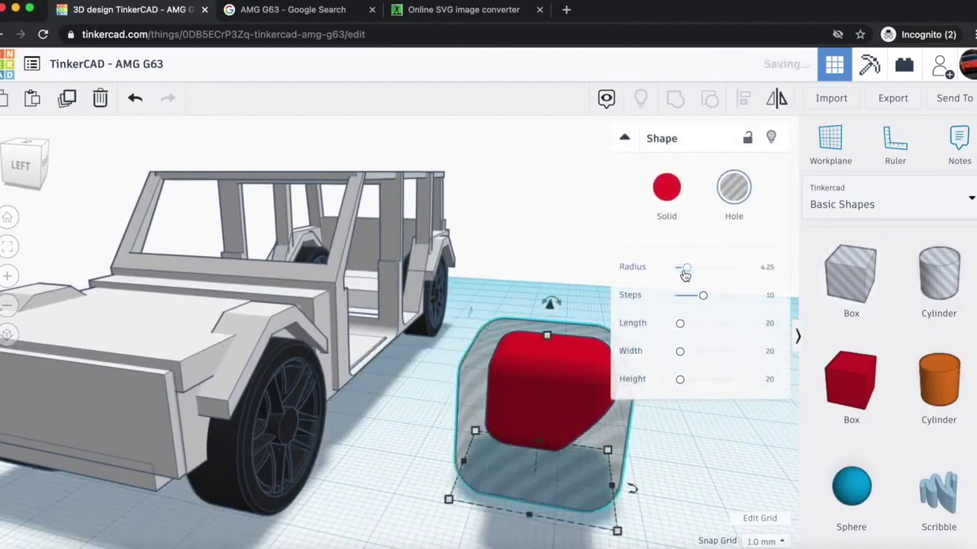
# - Move the hole box beside the red shape and shrink it to 7 mm tall and narrower than the red shape's front face
pyautogui.moveTo(547, 307); pyautogui.dragTo(558, 195)
pyautogui.moveTo(492, 269); pyautogui.dragTo(388, 316)
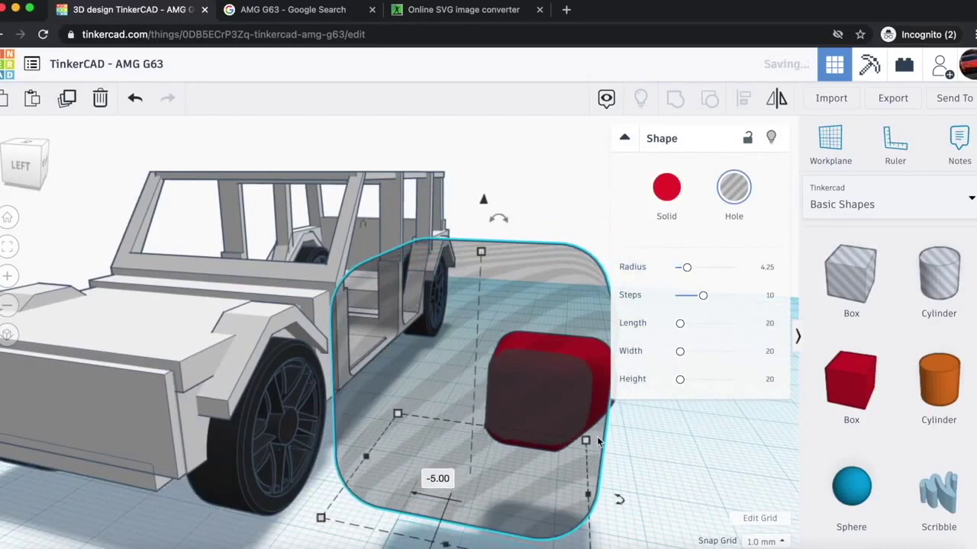
pyautogui.moveTo(587, 495); pyautogui.dragTo(527, 486)
pyautogui.scroll(-5, 525, 486)
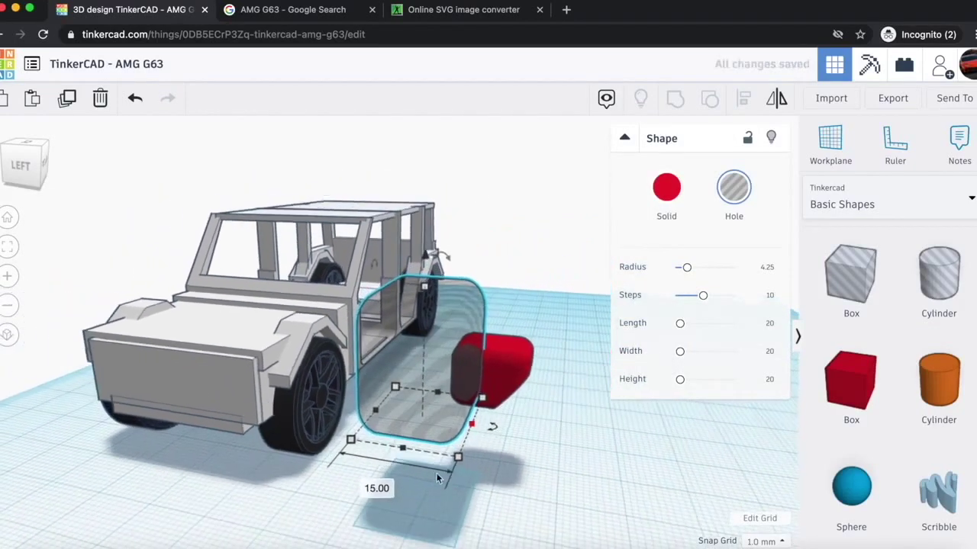
pyautogui.moveTo(402, 445); pyautogui.dragTo(412, 402)
pyautogui.scroll(3, 412, 401)
pyautogui.moveTo(473, 233); pyautogui.dragTo(470, 286)
pyautogui.moveTo(476, 364); pyautogui.dragTo(452, 366)
pyautogui.moveTo(541, 469); pyautogui.dragTo(481, 466)
pyautogui.moveTo(438, 291); pyautogui.dragTo(461, 439)
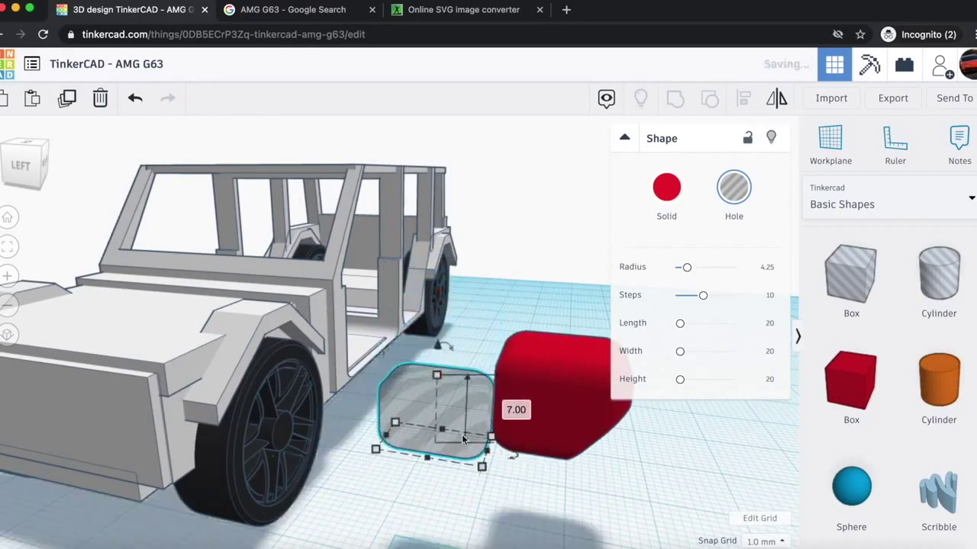
# - Fit the hole box inside the red shape's front face, lengthen it through the shape, and group both to cut a rounded opening
pyautogui.moveTo(454, 414); pyautogui.dragTo(584, 416)
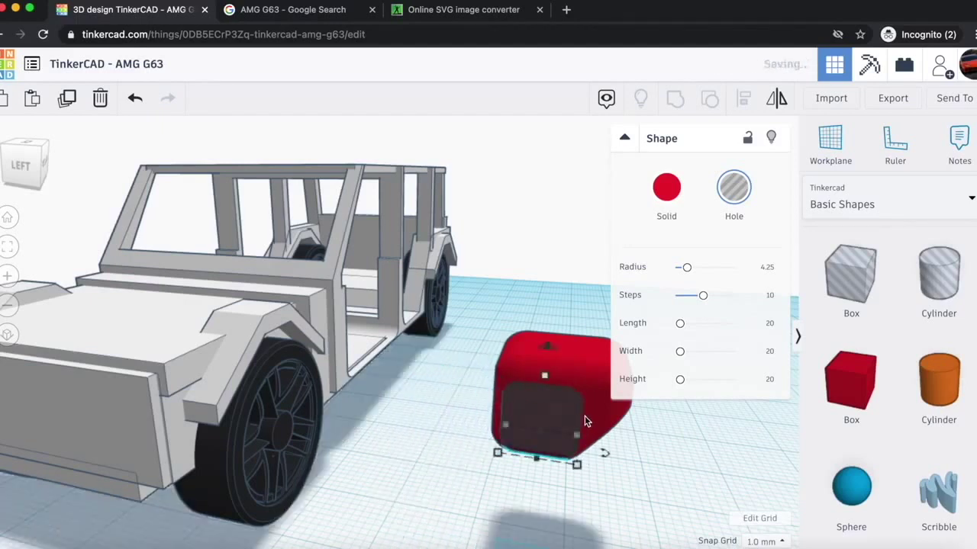
pyautogui.moveTo(546, 344); pyautogui.dragTo(550, 335)
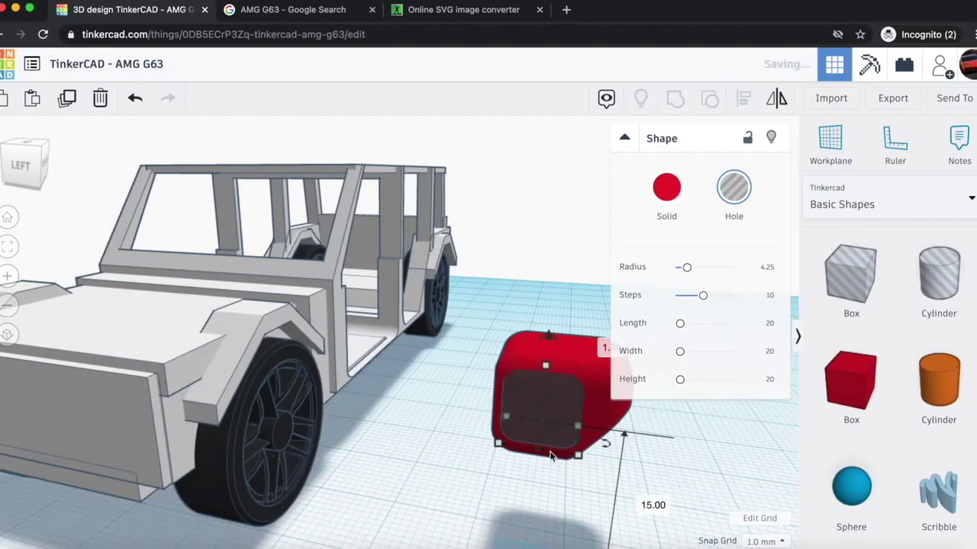
pyautogui.moveTo(542, 418); pyautogui.dragTo(547, 371)
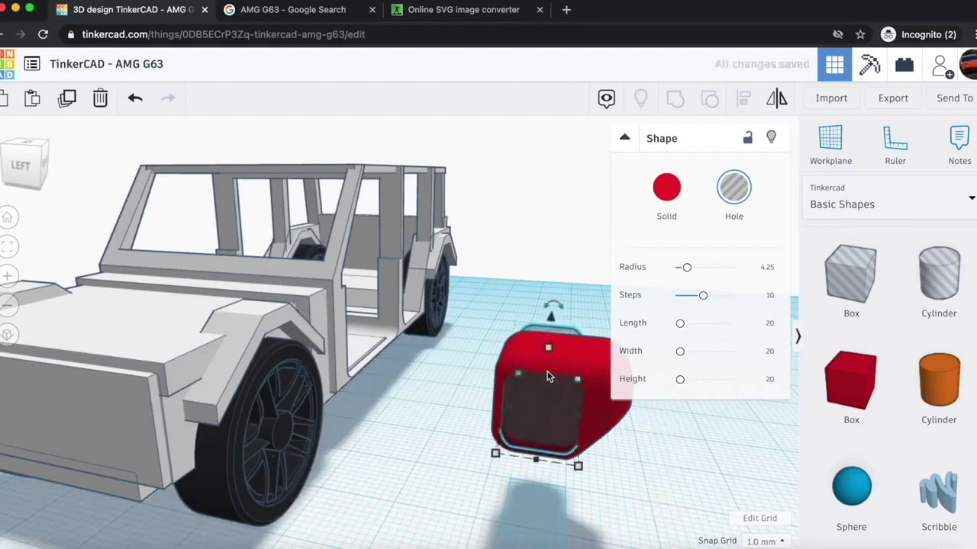
pyautogui.keyDown('shift'); pyautogui.click(543, 414); pyautogui.keyUp('shift')
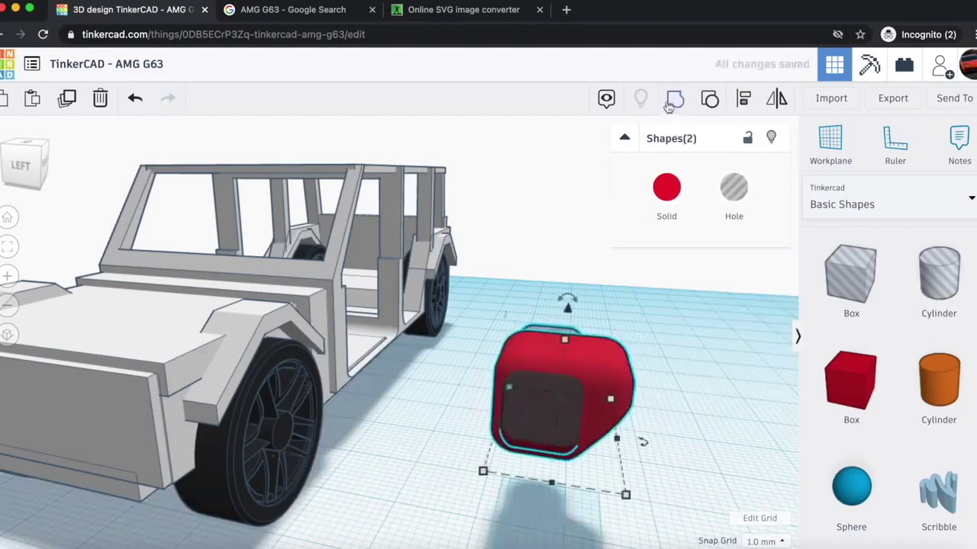
pyautogui.click(668, 106)
pyautogui.click(684, 484)
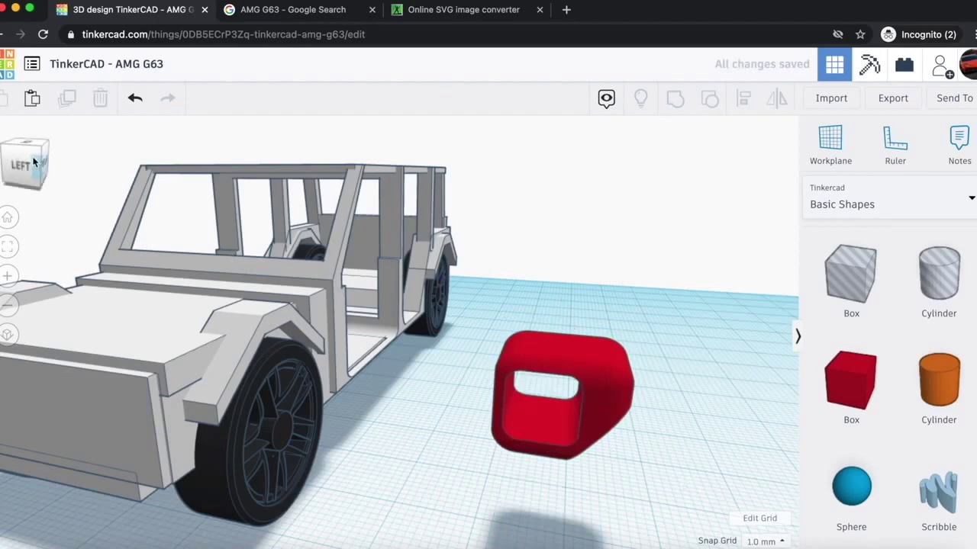
# - Move the hollow red shape to the front corner of the car and shrink it to bumper size
pyautogui.click(33, 161)
pyautogui.click(533, 353)
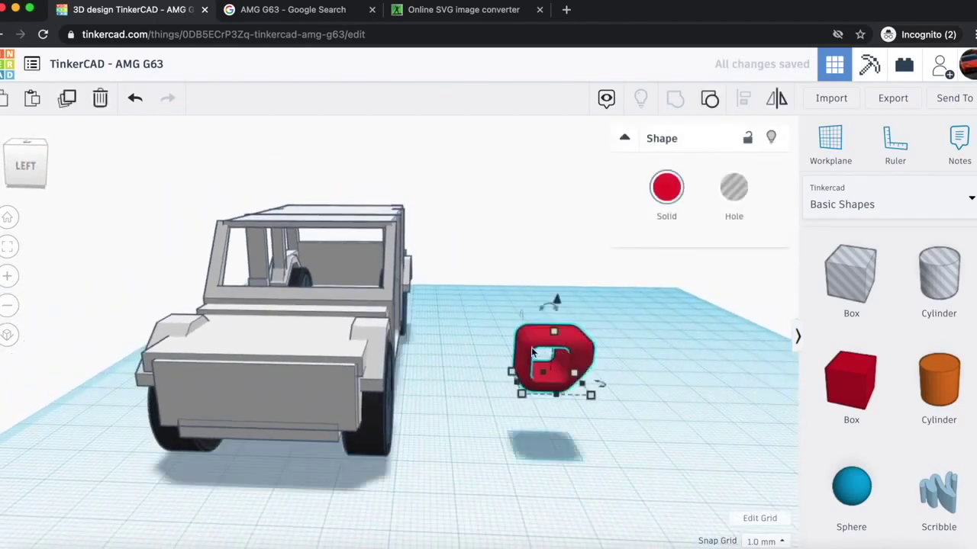
pyautogui.moveTo(532, 353); pyautogui.dragTo(167, 377)
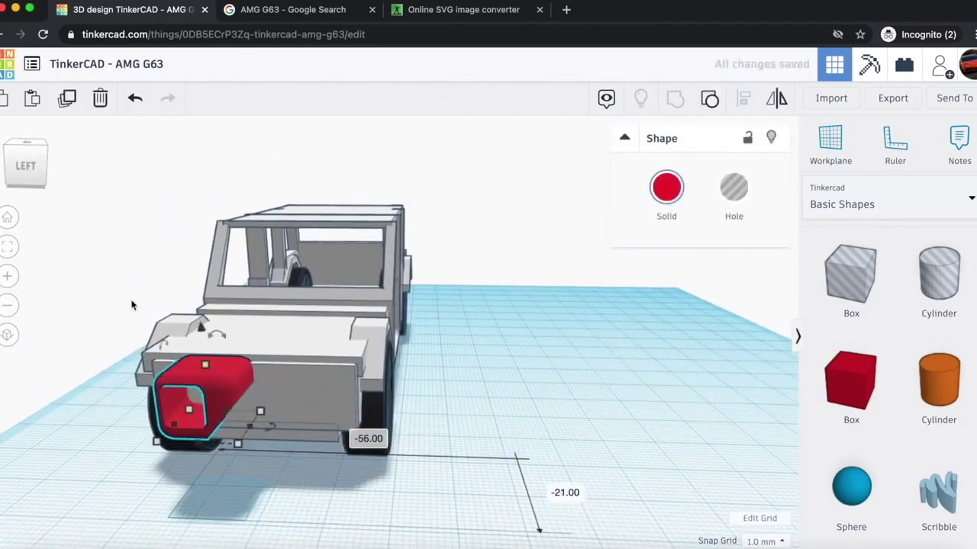
pyautogui.moveTo(48, 483); pyautogui.dragTo(295, 462, button='right')
pyautogui.scroll(5, 600, 410)
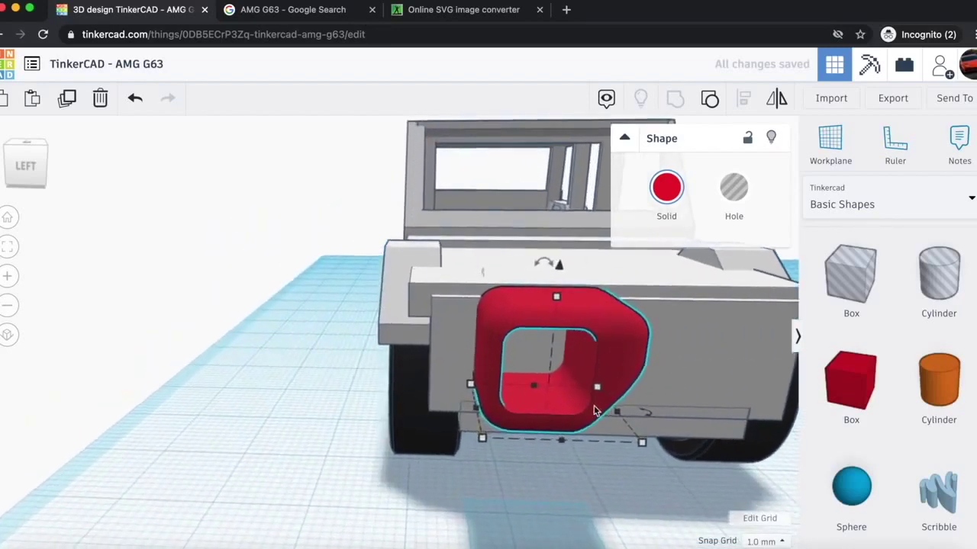
pyautogui.moveTo(502, 387); pyautogui.dragTo(462, 353)
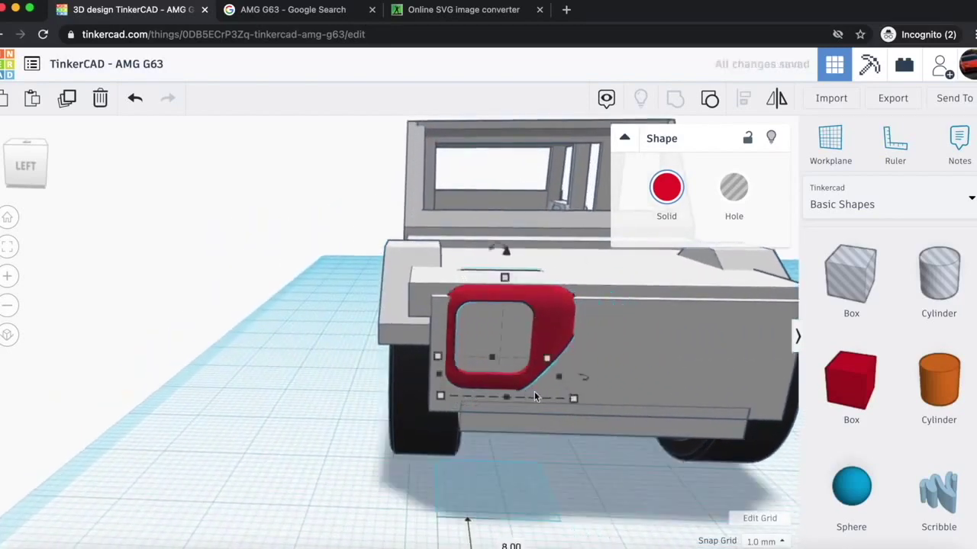
pyautogui.moveTo(557, 378); pyautogui.dragTo(495, 384)
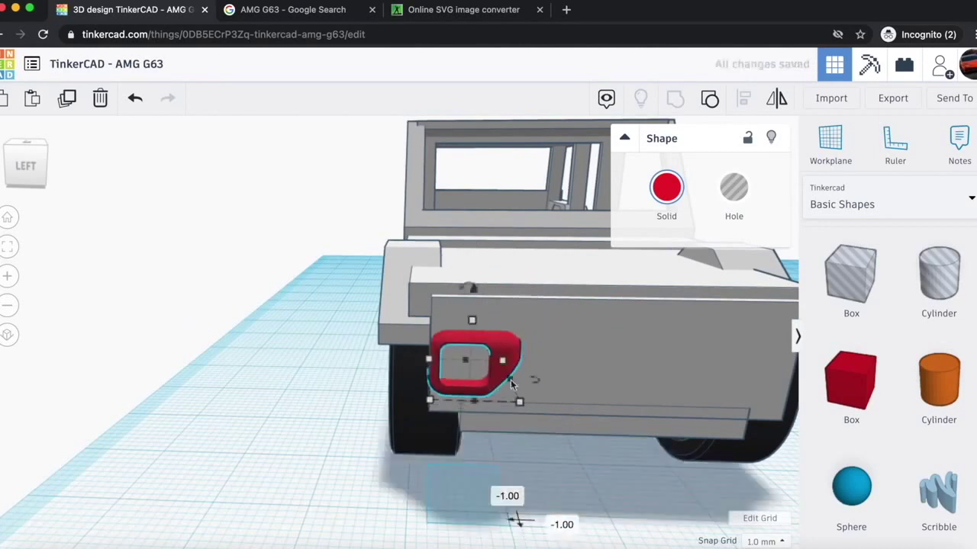
# - Shorten the front panel and raise it to the hood's edge, and reduce the lower bar's depth from the front
pyautogui.moveTo(33, 184); pyautogui.dragTo(18, 180)
pyautogui.click(367, 348)
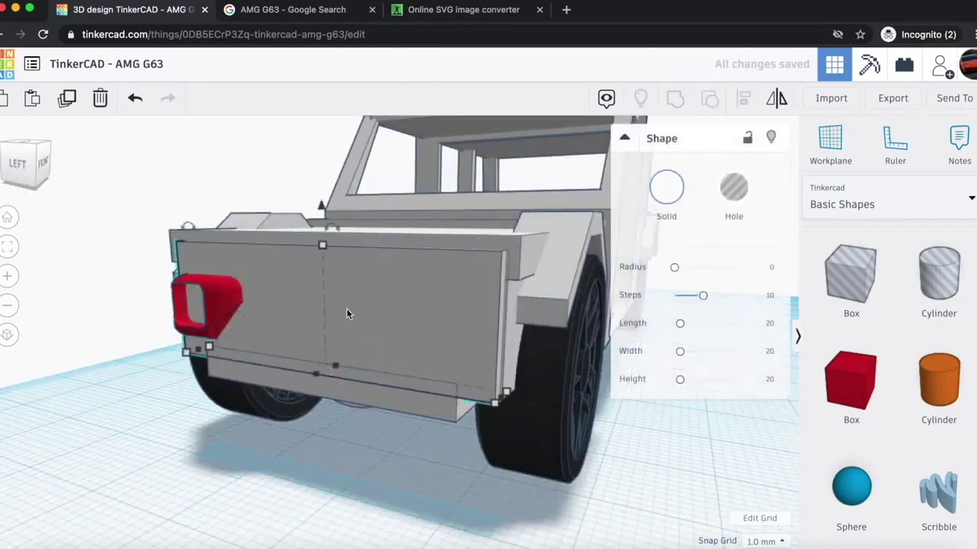
pyautogui.moveTo(323, 245); pyautogui.dragTo(322, 270)
pyautogui.moveTo(324, 234); pyautogui.dragTo(325, 204)
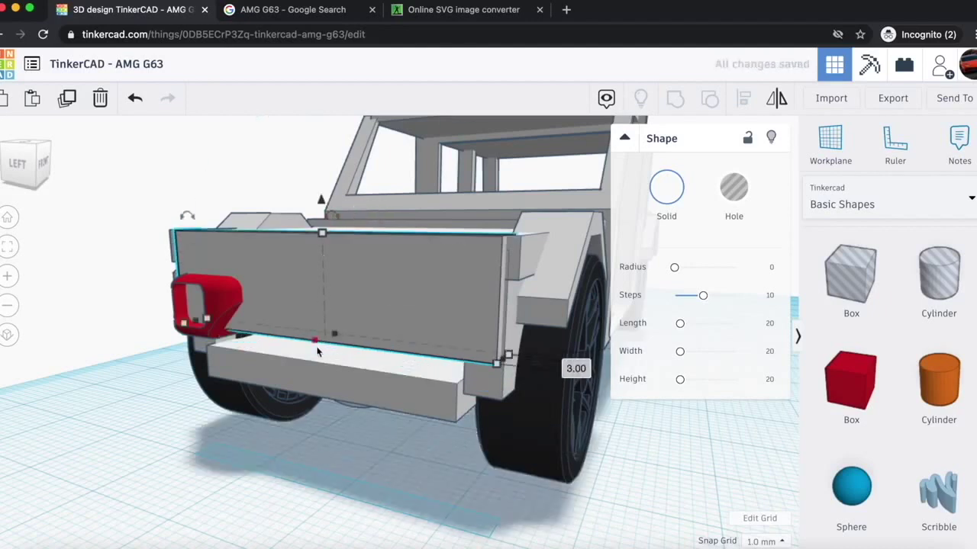
pyautogui.click(335, 392)
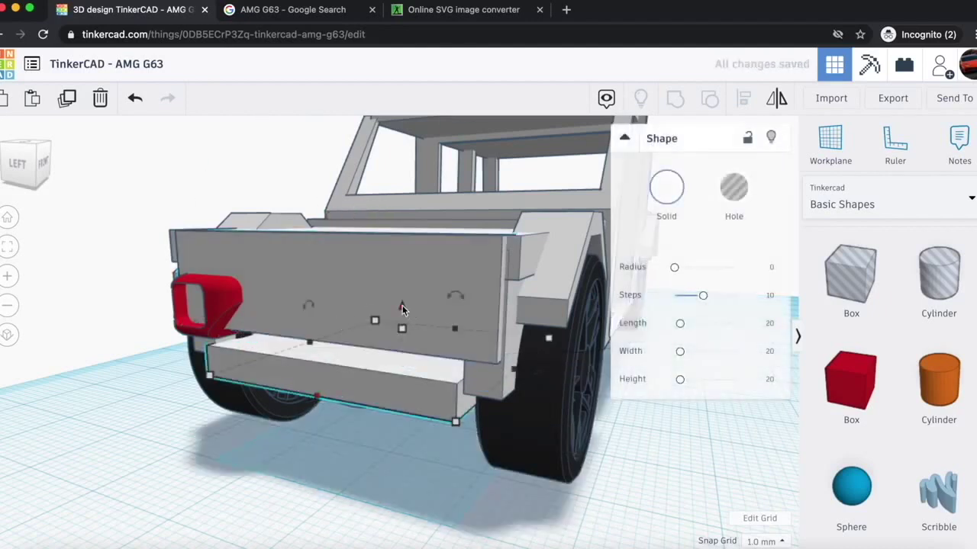
pyautogui.moveTo(317, 395); pyautogui.dragTo(332, 380)
# - Fine-tune the front panel's position along the car's length above the lower bar
pyautogui.click(390, 270)
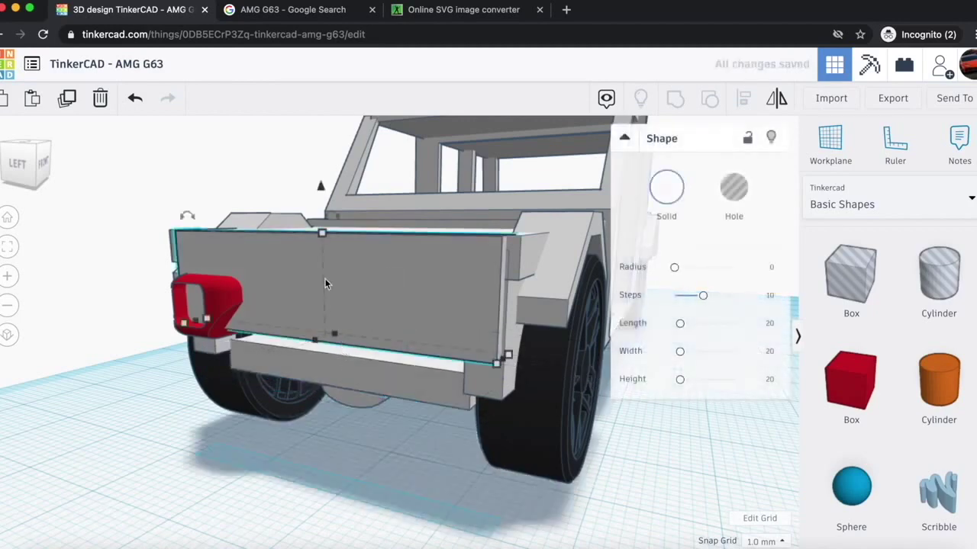
pyautogui.moveTo(48, 152)
pyautogui.mouseDown()
pyautogui.moveTo(38, 159)
pyautogui.moveTo(35, 149)
pyautogui.mouseUp()
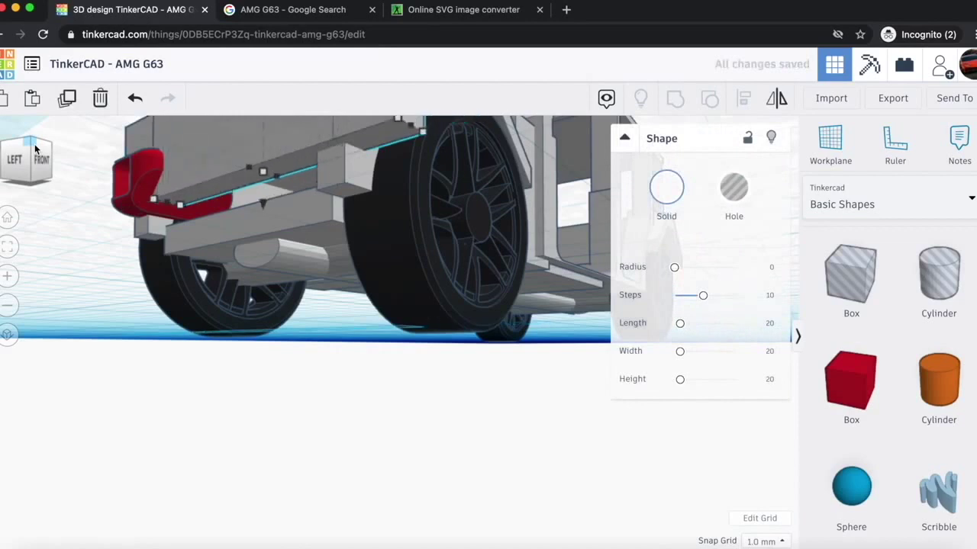
pyautogui.press('Down')
pyautogui.press('Down')
pyautogui.press('Up')
pyautogui.press('Up')
pyautogui.press('Up')
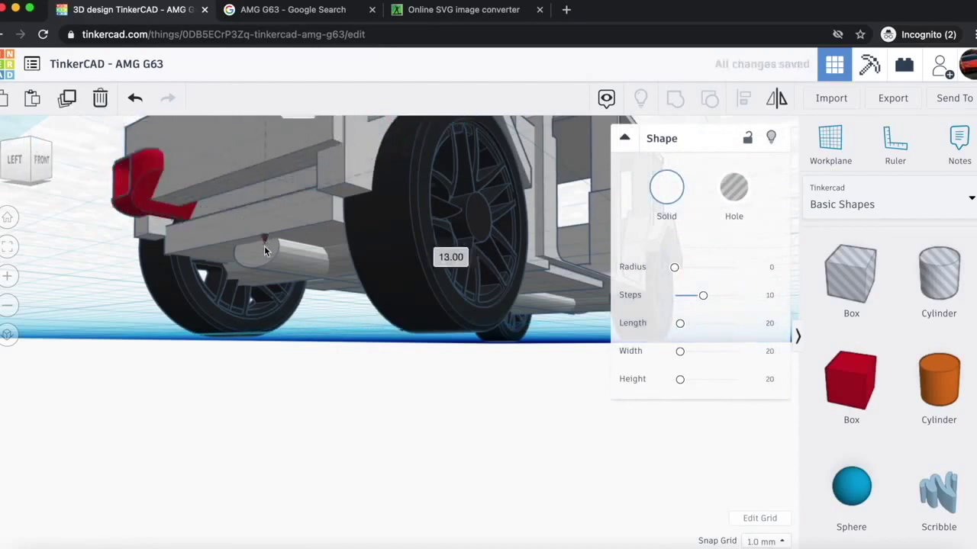
# - Lower the hollow red bumper piece to the level of the lower bar and color it white
pyautogui.moveTo(26, 161)
pyautogui.mouseDown()
pyautogui.moveTo(38, 159)
pyautogui.moveTo(26, 164)
pyautogui.mouseUp()
pyautogui.click(266, 301)
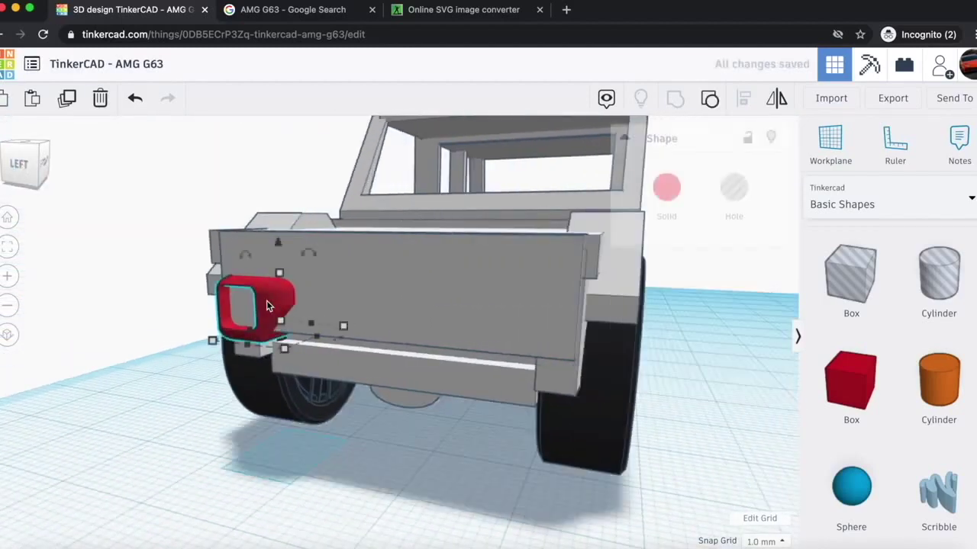
pyautogui.moveTo(308, 241); pyautogui.dragTo(303, 274)
pyautogui.moveTo(46, 167); pyautogui.dragTo(42, 168)
pyautogui.click(666, 187)
pyautogui.click(908, 296)
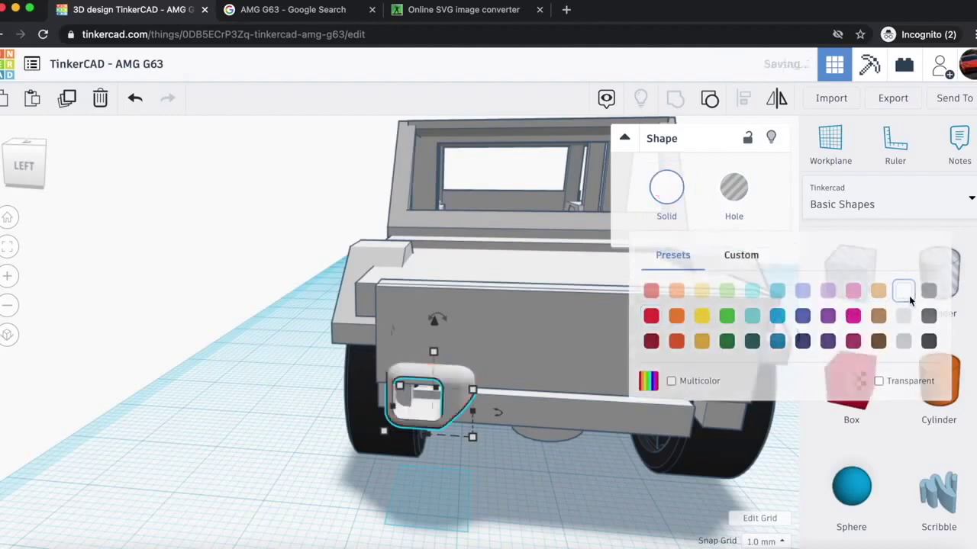
pyautogui.click(496, 484)
pyautogui.scroll(-3, 489, 421)
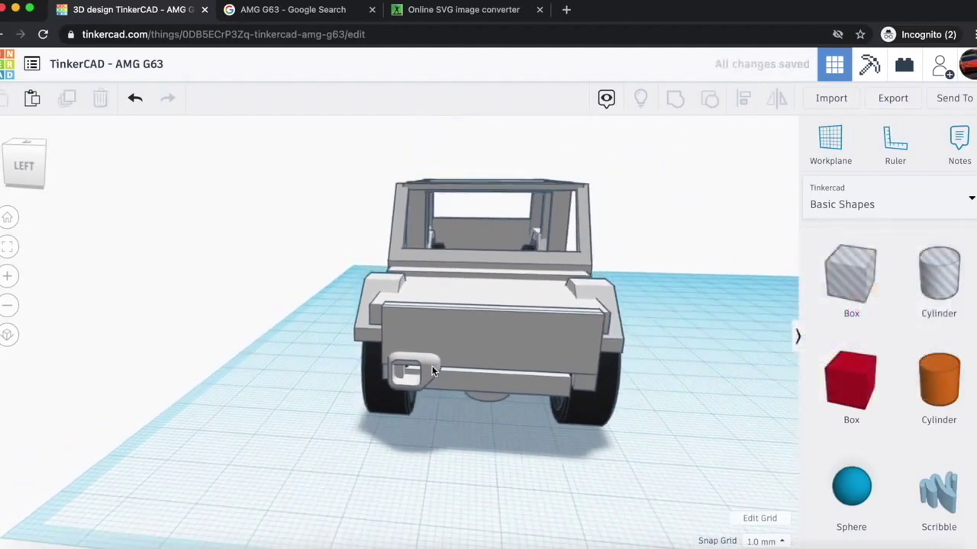
# - Duplicate the white bumper piece, mirror the copy, and shift it to the opposite front corner of the car
pyautogui.click(431, 371)
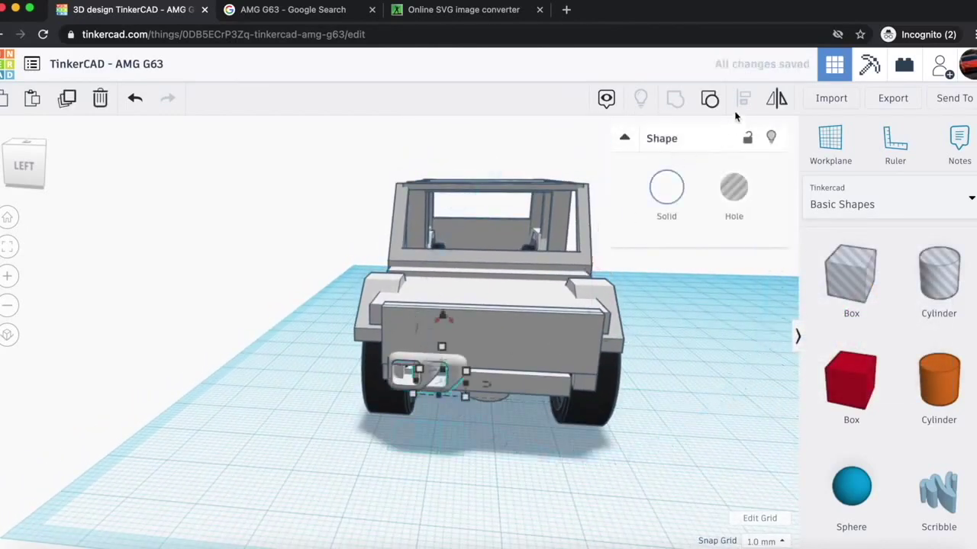
pyautogui.press('Right')
pyautogui.press('Right')
pyautogui.press('Right')
pyautogui.press('Right')
pyautogui.press('Right')
pyautogui.press('Right')
pyautogui.press('Right')
pyautogui.press('Right')
pyautogui.press('Right')
pyautogui.press('Right')
pyautogui.press('Right')
pyautogui.press('Right')
pyautogui.press('Right')
pyautogui.press('Right')
pyautogui.press('Right')
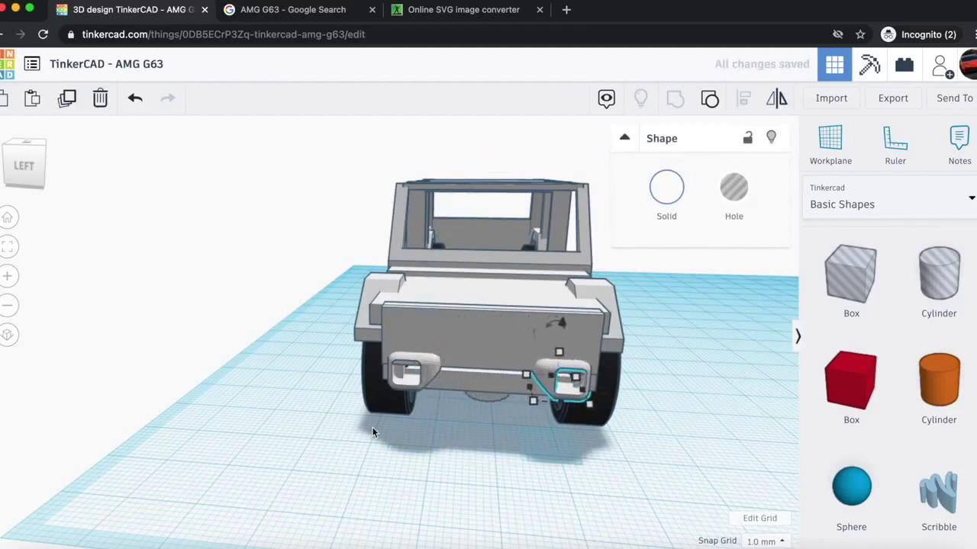
pyautogui.click(393, 458)
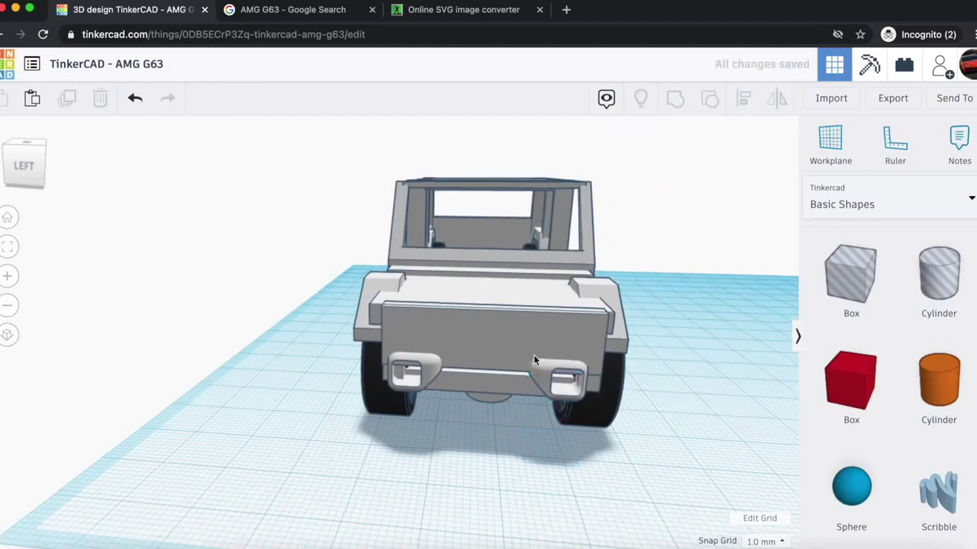
# - Narrow the front panel to 31 mm and shift the mirrored bumper piece outward to the panel's edge
pyautogui.scroll(5, 533, 359)
pyautogui.moveTo(475, 497); pyautogui.dragTo(283, 514, button='middle')
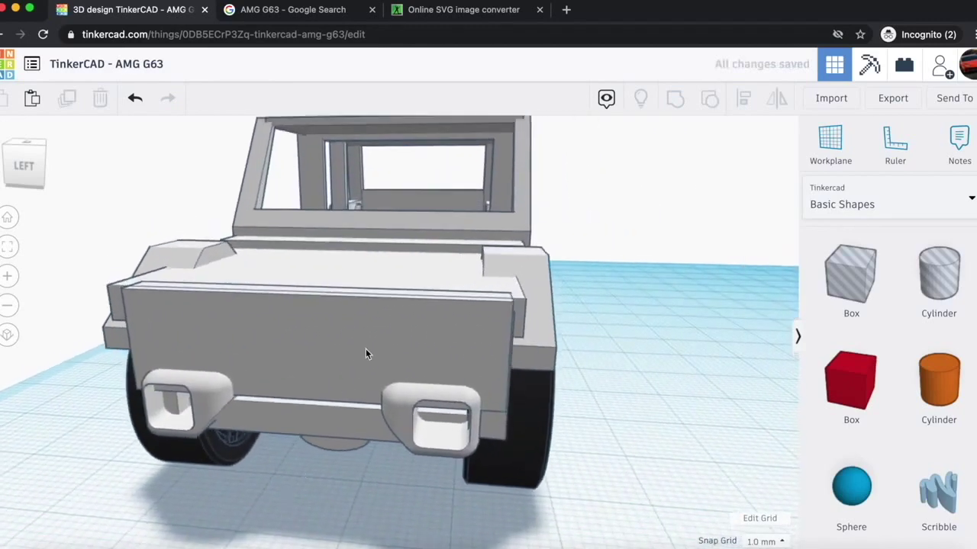
pyautogui.click(366, 353)
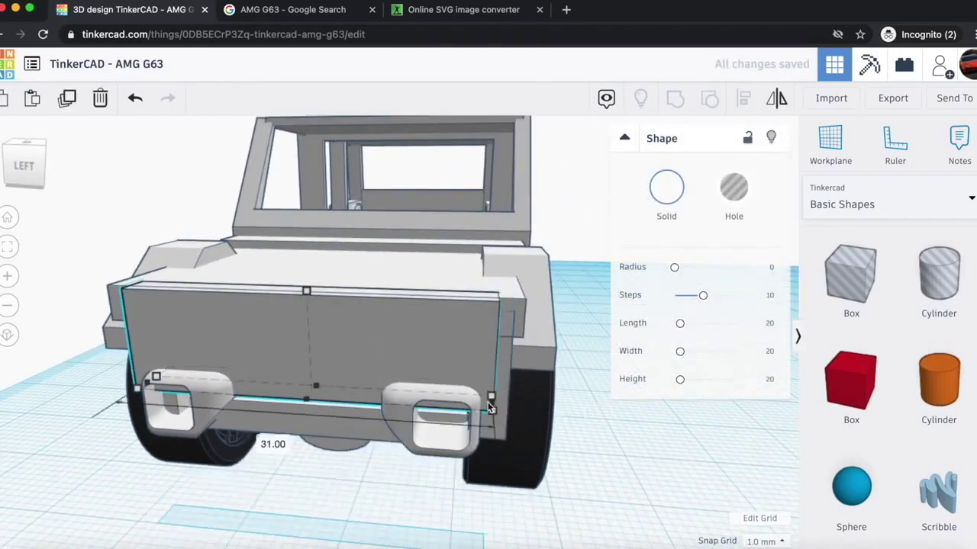
pyautogui.click(420, 436)
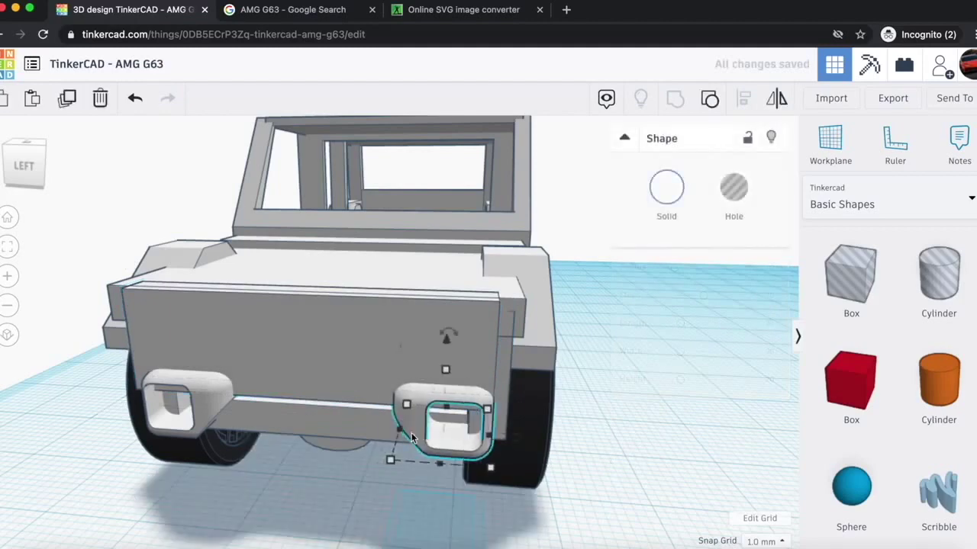
pyautogui.click(295, 461)
# - Place a red box in front of the car with a 5.86 corner radius and check the bumper in the AMG G63 reference photo
pyautogui.click(24, 165)
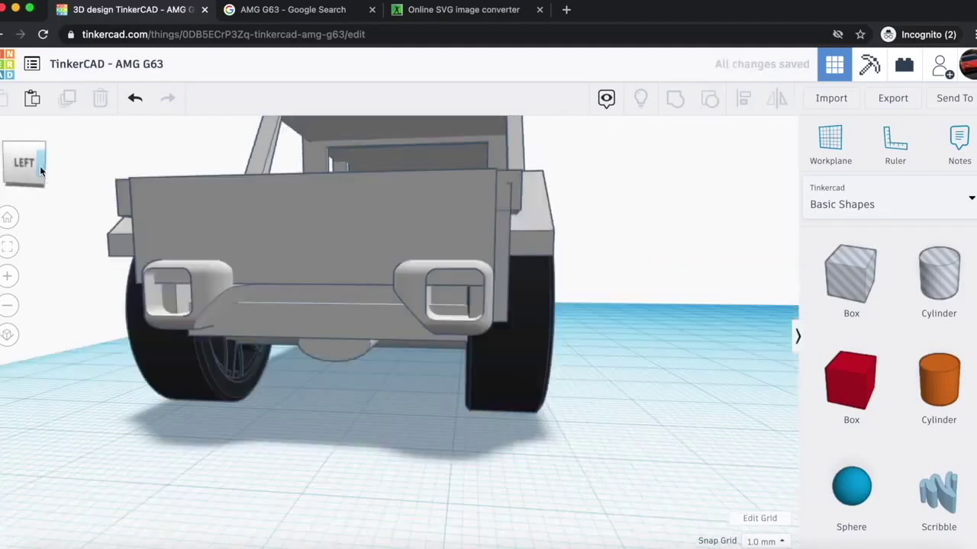
pyautogui.click(41, 169)
pyautogui.scroll(3, 44, 168)
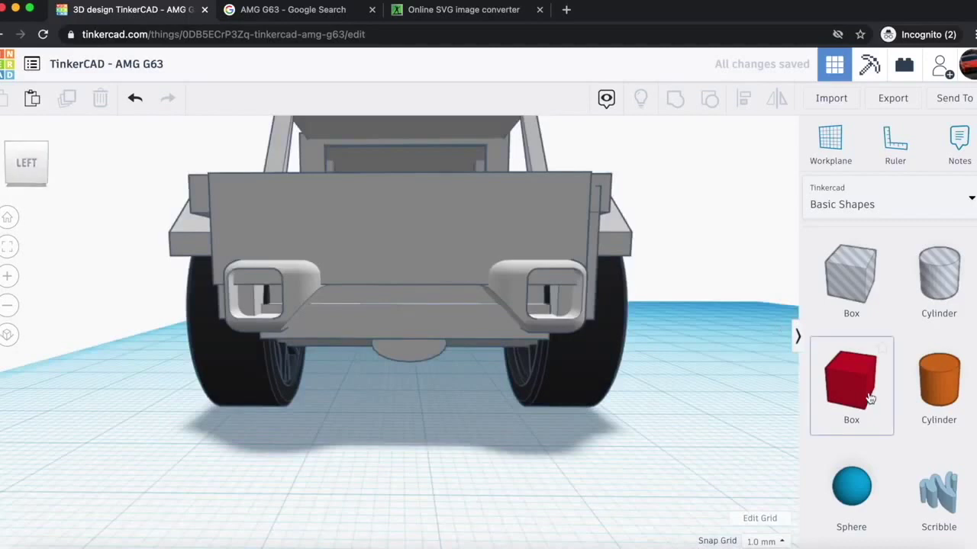
pyautogui.moveTo(870, 398); pyautogui.dragTo(519, 466)
pyautogui.moveTo(682, 268)
pyautogui.mouseDown()
pyautogui.moveTo(717, 273)
pyautogui.moveTo(693, 267)
pyautogui.mouseUp()
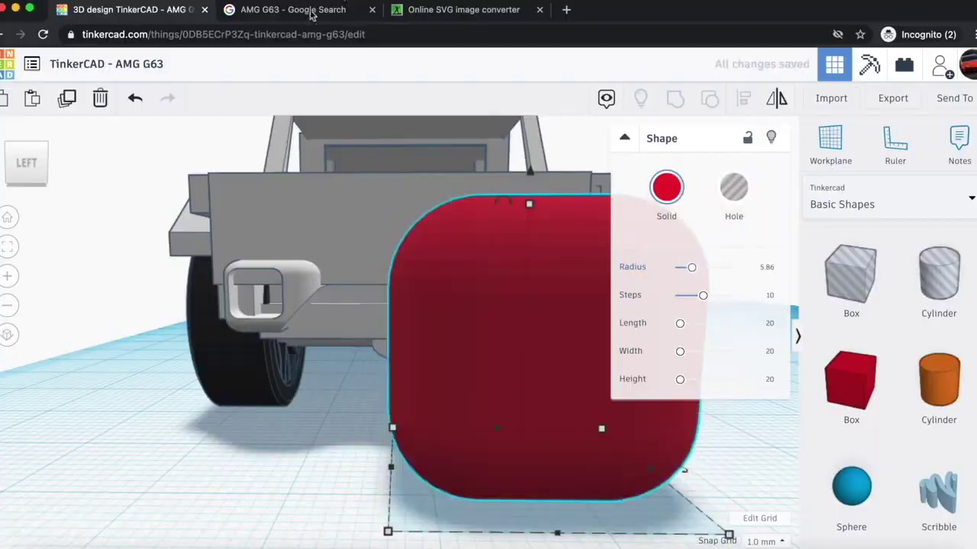
pyautogui.click(288, 12)
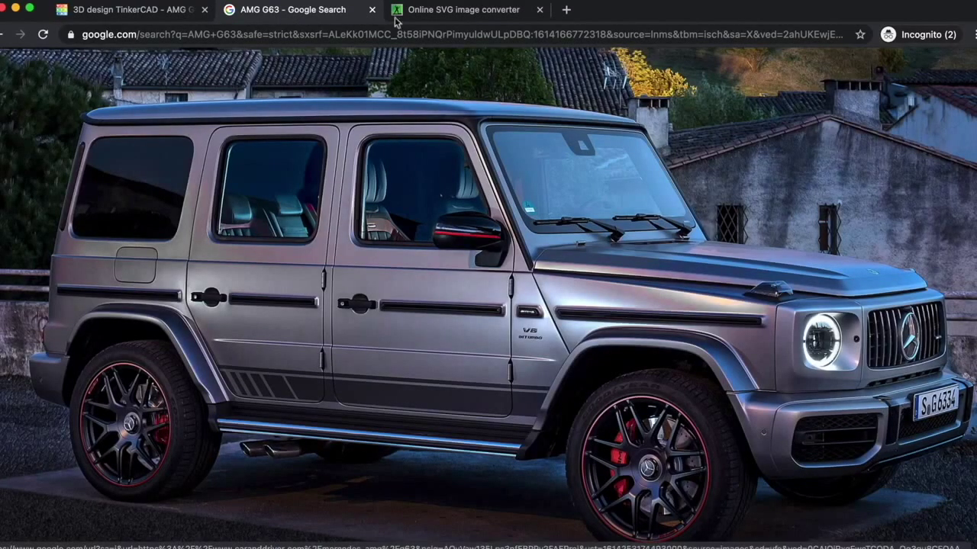
pyautogui.click(125, 10)
# - Flatten the red box, raise it 8 mm off the workplane, and center it between the two bumper pieces
pyautogui.scroll(-3, 447, 300)
pyautogui.moveTo(464, 268); pyautogui.dragTo(471, 371)
pyautogui.moveTo(458, 317); pyautogui.dragTo(464, 257)
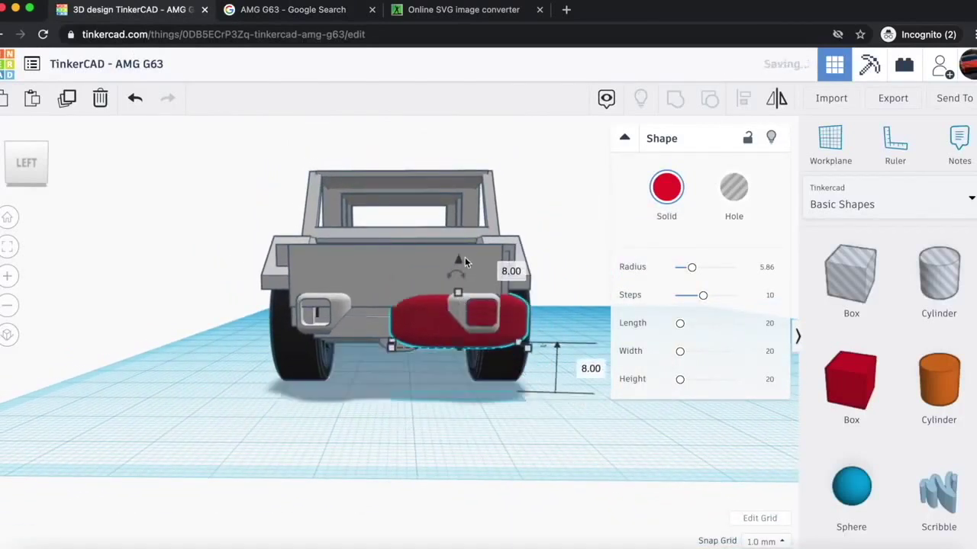
pyautogui.press('Left')
pyautogui.press('Left')
pyautogui.press('Left')
pyautogui.press('Left')
pyautogui.press('Left')
pyautogui.press('Left')
pyautogui.press('Left')
pyautogui.press('Left')
# - Adjust the red box's depth and height, then raise it level with the two white bumper pieces
pyautogui.scroll(2, 465, 262)
pyautogui.scroll(2, 465, 262)
pyautogui.moveTo(405, 357); pyautogui.dragTo(408, 363)
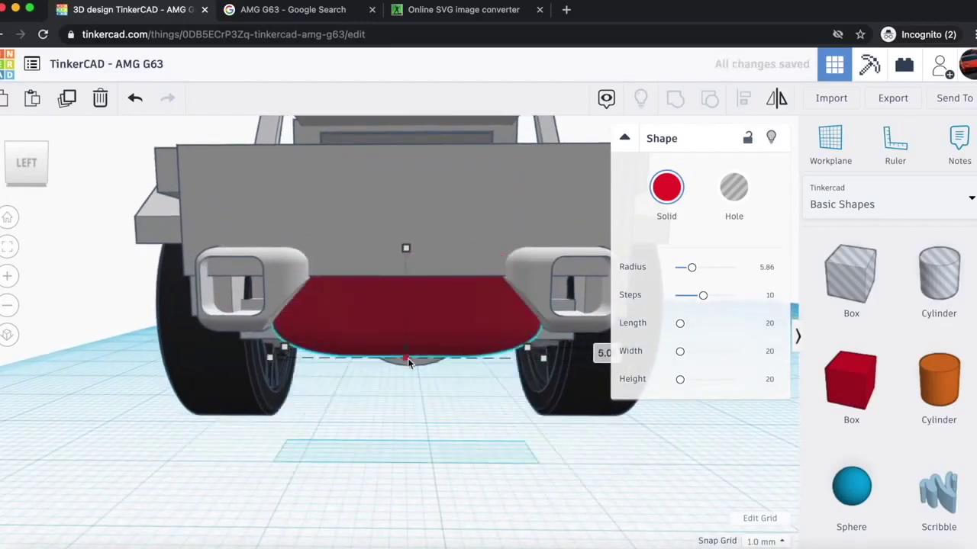
pyautogui.moveTo(405, 251); pyautogui.dragTo(408, 277)
pyautogui.moveTo(401, 238); pyautogui.dragTo(405, 221)
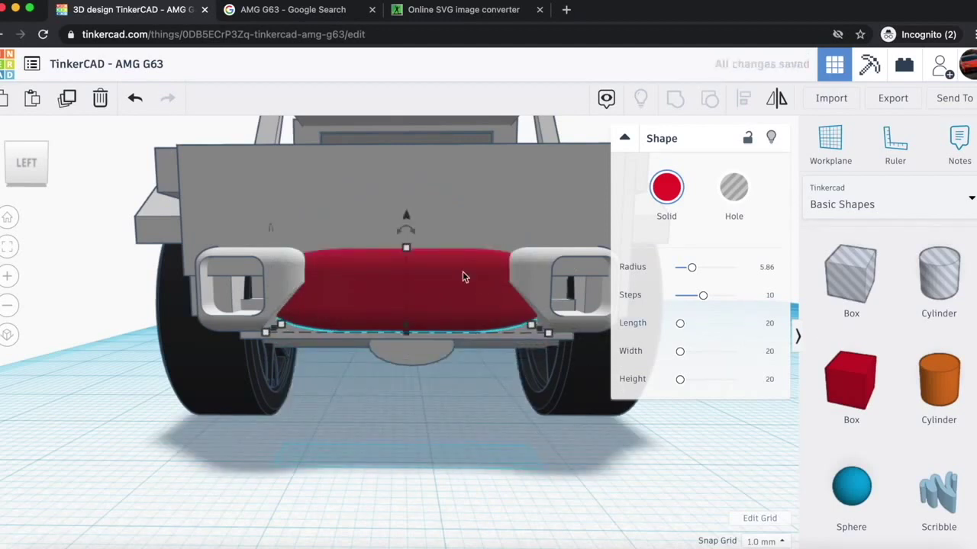
# - Duplicate the red center box, narrow the copy to 17 mm, set its height to 5 mm, and turn it into a hole
pyautogui.hotkey('ctrl', 'd')
pyautogui.hotkey('shift', 'Right')
pyautogui.hotkey('shift', 'Left')
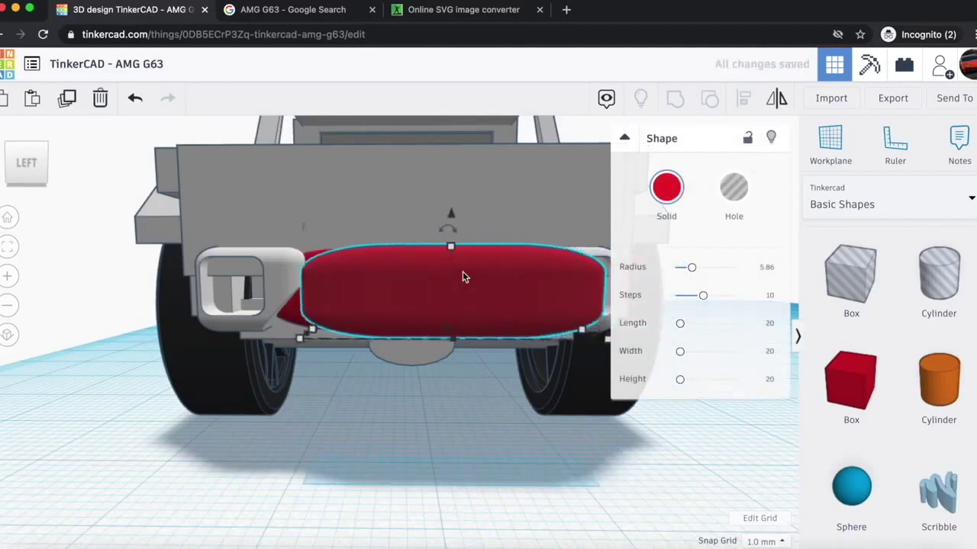
pyautogui.moveTo(549, 337); pyautogui.dragTo(515, 337)
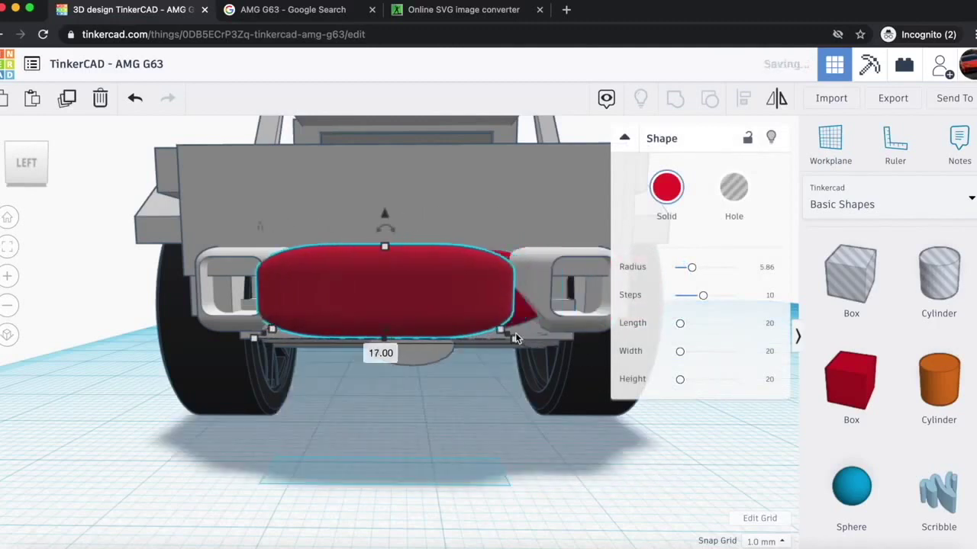
pyautogui.moveTo(387, 246); pyautogui.dragTo(406, 254)
pyautogui.press('h')
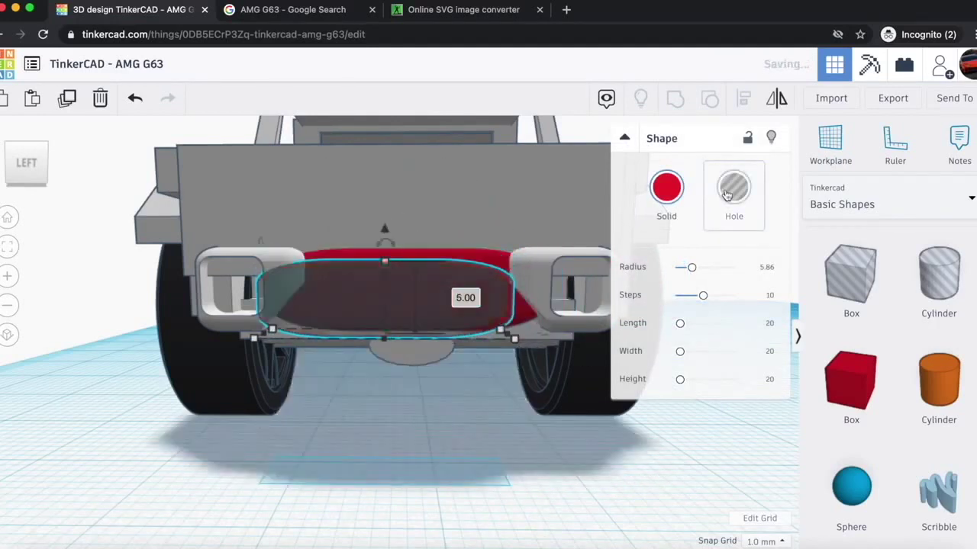
# - Center the hole inside the red bumper section, raise it 1 mm, and extend its depth to 10 mm
pyautogui.press('Right')
pyautogui.press('Right')
pyautogui.press('Down')
pyautogui.press('Down')
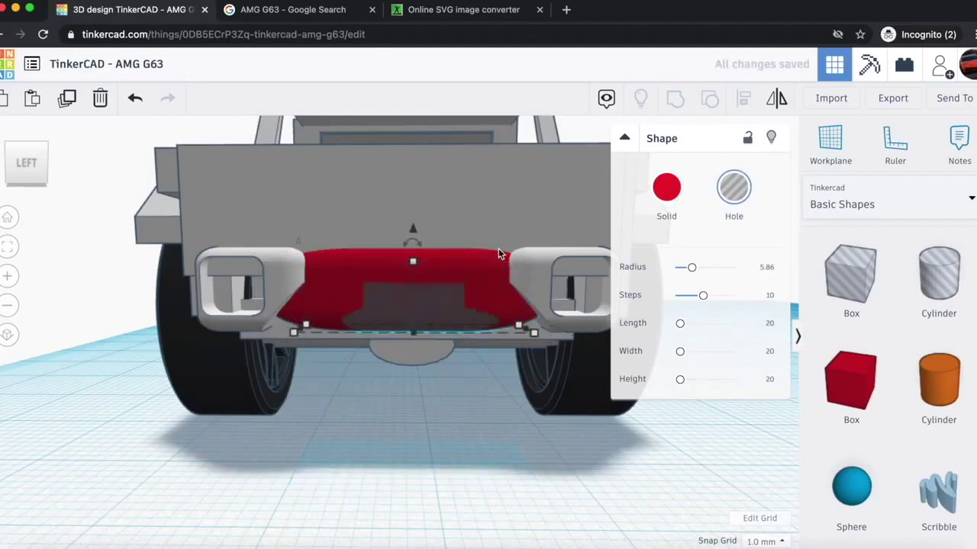
pyautogui.press('Left')
pyautogui.press('Right')
pyautogui.moveTo(421, 266)
pyautogui.mouseDown()
pyautogui.moveTo(414, 275)
pyautogui.moveTo(415, 234)
pyautogui.mouseUp()
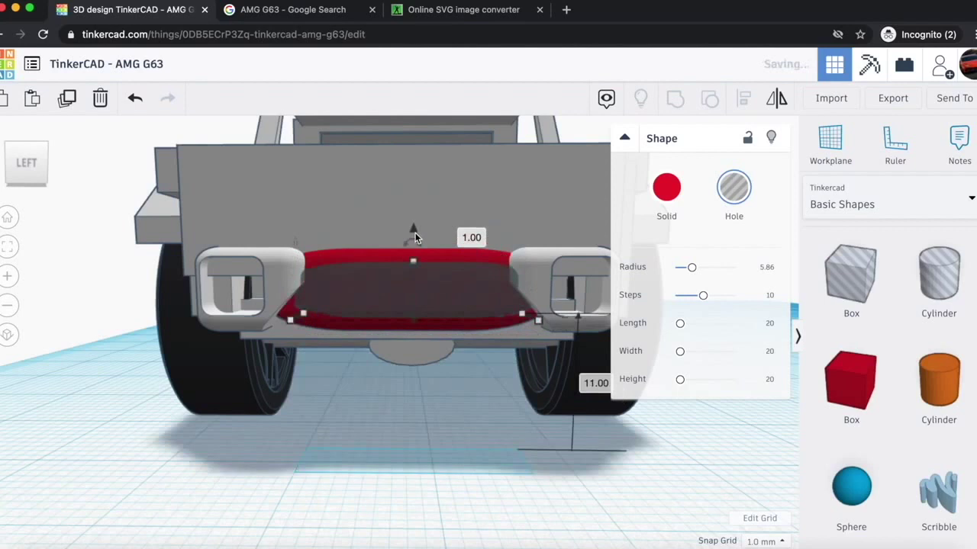
pyautogui.moveTo(408, 342); pyautogui.dragTo(395, 306)
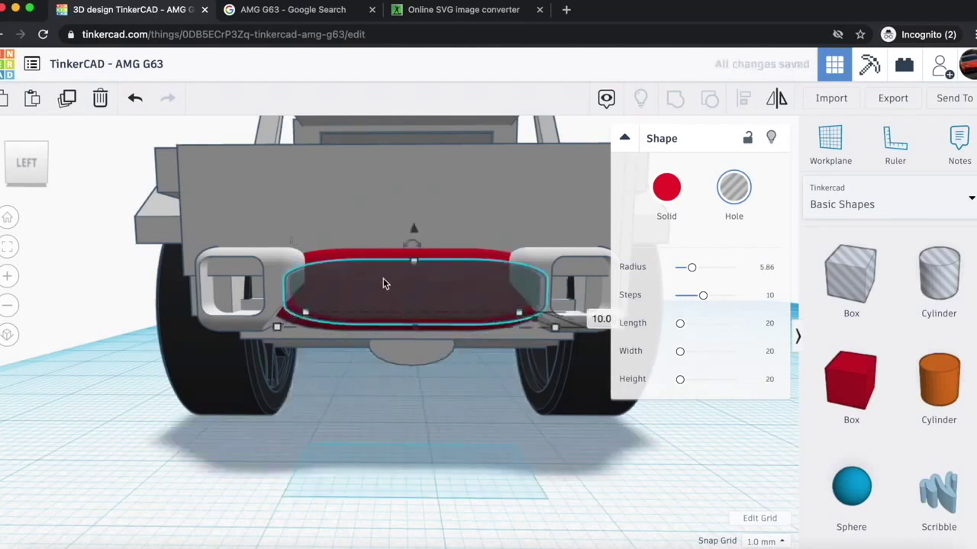
# - Group the hole with the red bumper section to try hollowing it out
pyautogui.keyDown('shift'); pyautogui.click(354, 258); pyautogui.keyUp('shift')
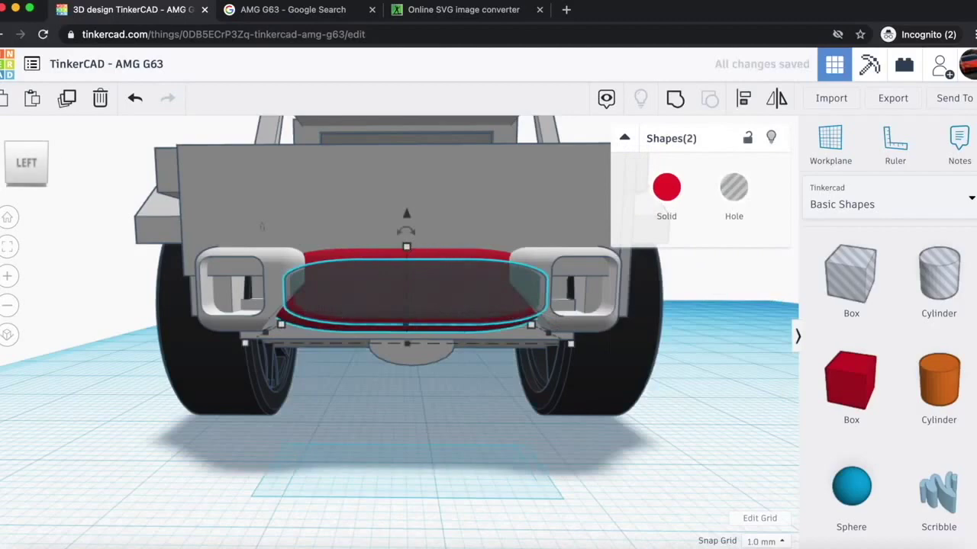
pyautogui.moveTo(29, 161); pyautogui.dragTo(28, 167)
pyautogui.scroll(-3, 273, 314)
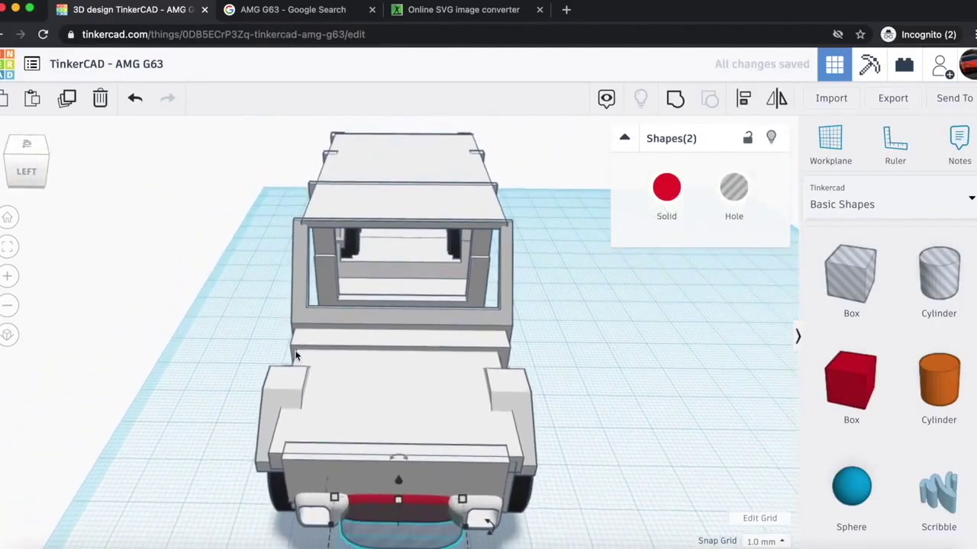
pyautogui.click(371, 500)
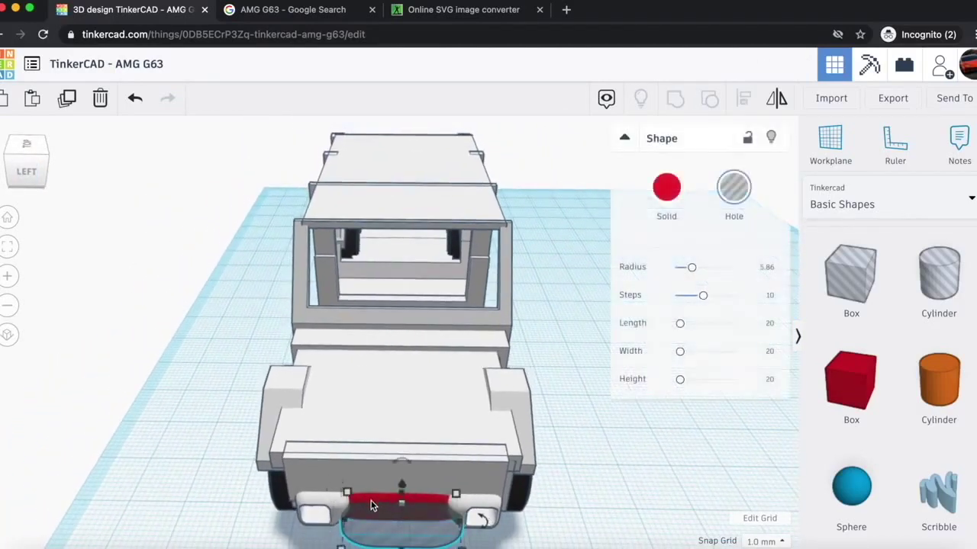
pyautogui.keyDown('shift'); pyautogui.click(372, 499); pyautogui.keyUp('shift')
pyautogui.click(683, 101)
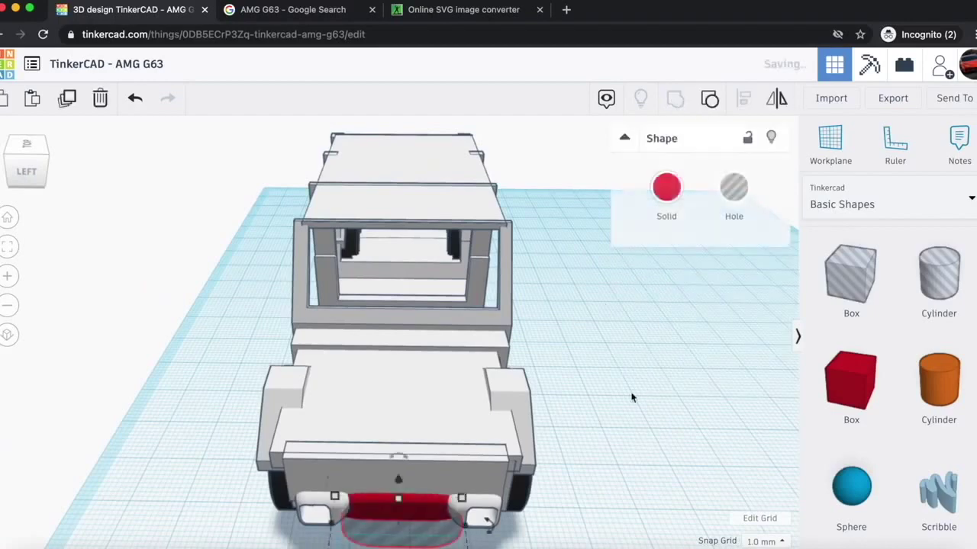
# - Color the hollowed center bumper section white to match the corner pieces
pyautogui.click(29, 173)
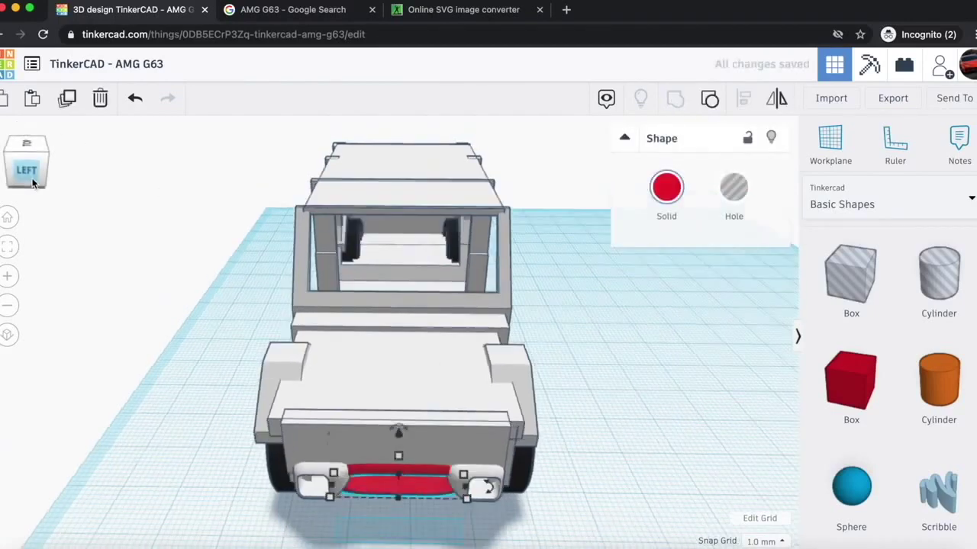
pyautogui.scroll(10, 386, 309)
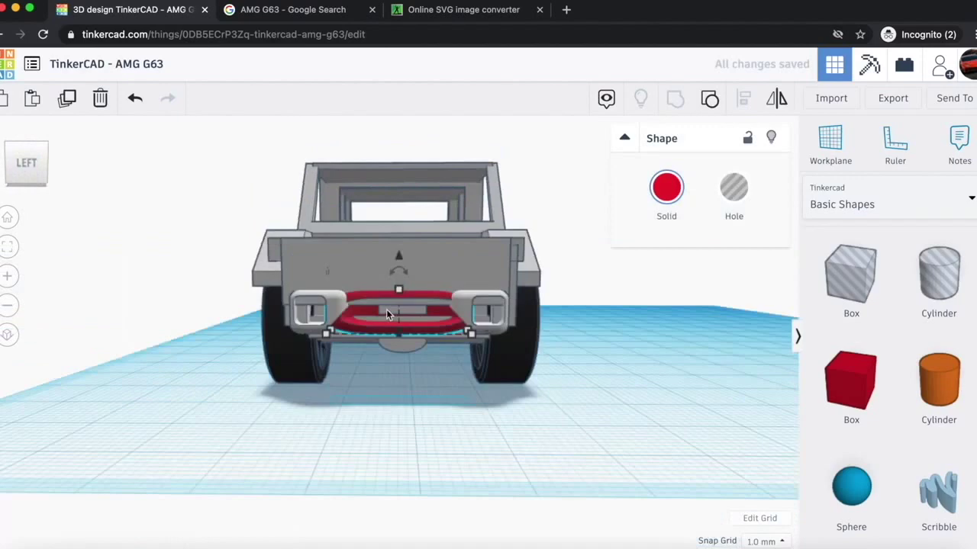
pyautogui.scroll(-10, 330, 306)
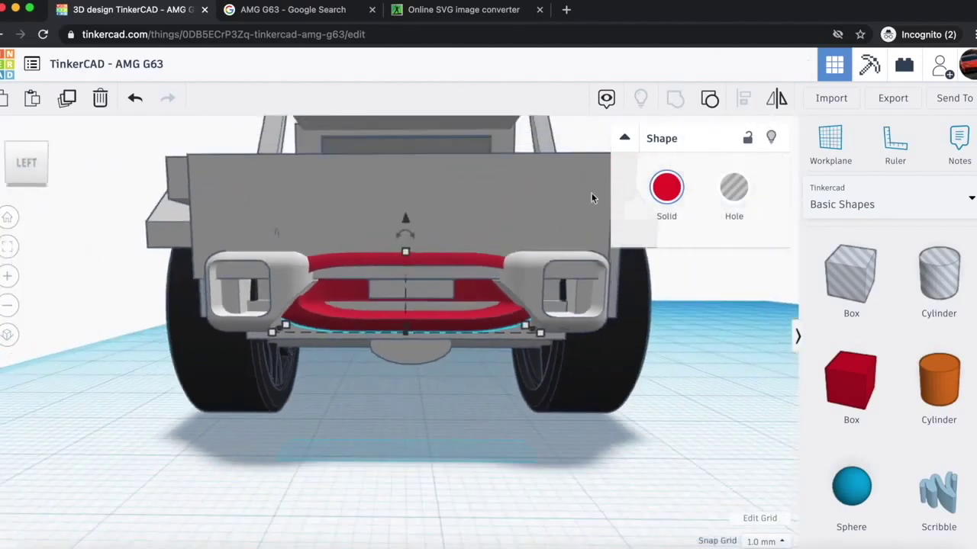
pyautogui.click(671, 200)
pyautogui.click(904, 290)
pyautogui.click(463, 409)
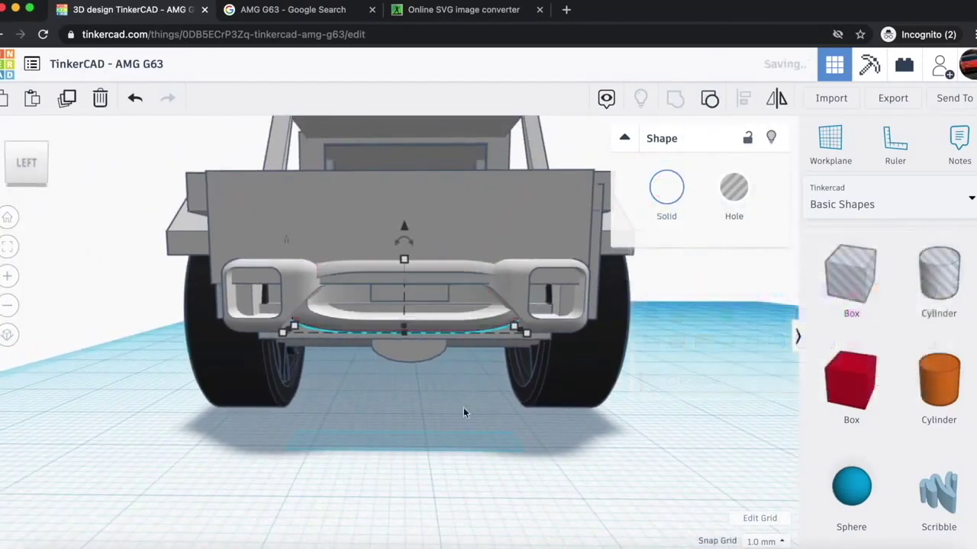
# - Undo the white coloring and the grouping of the center bumper section
pyautogui.click(23, 167)
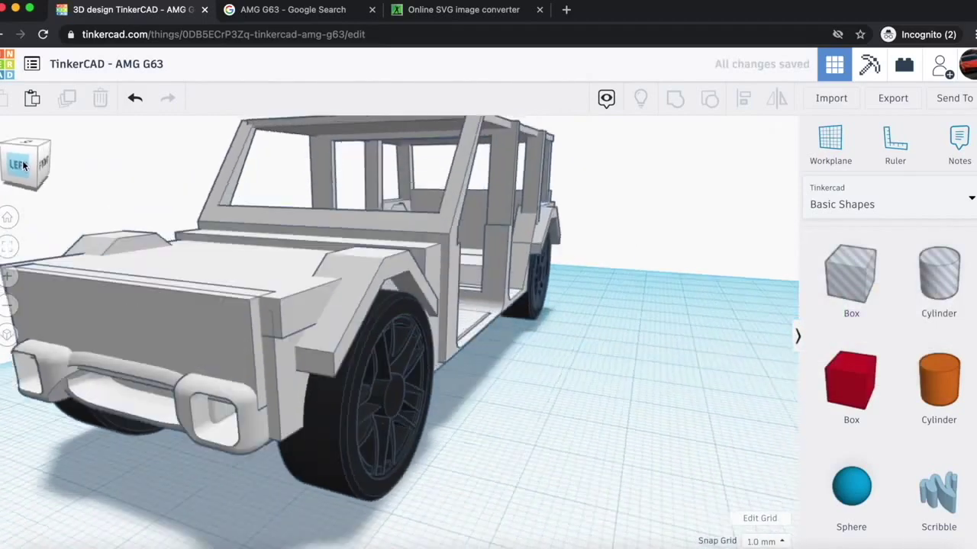
pyautogui.hotkey('ctrl', 'z')
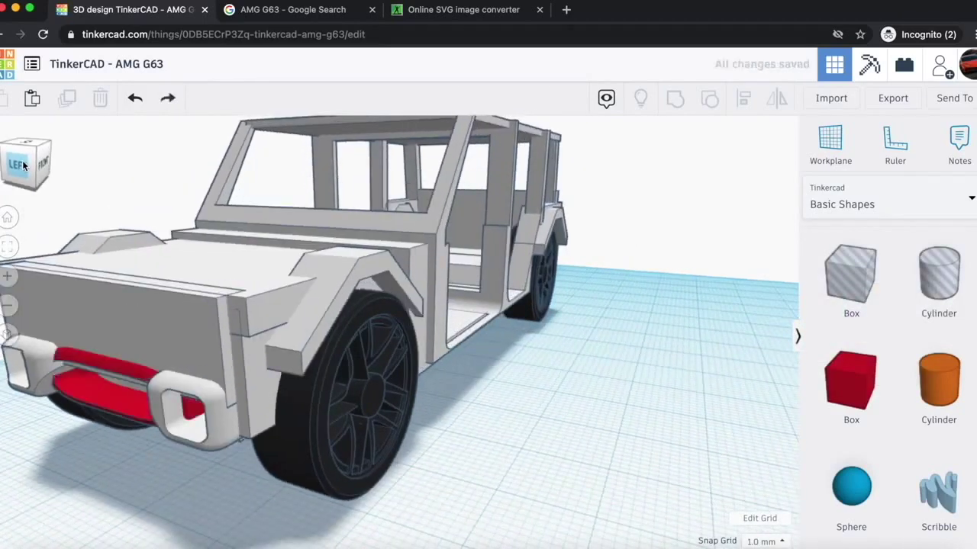
pyautogui.hotkey('ctrl', 'z')
# - Color the solid red center section of the bumper white
pyautogui.click(120, 376)
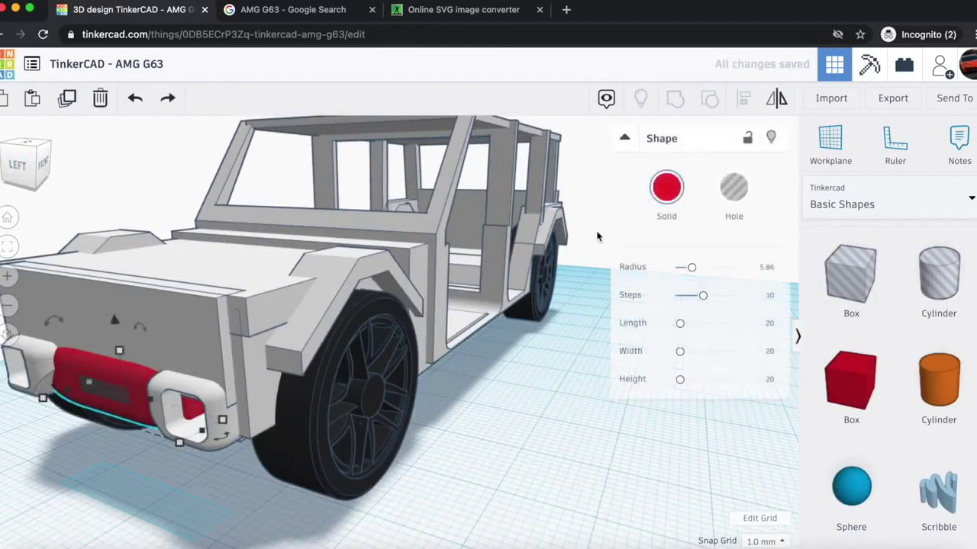
pyautogui.click(666, 186)
pyautogui.click(901, 290)
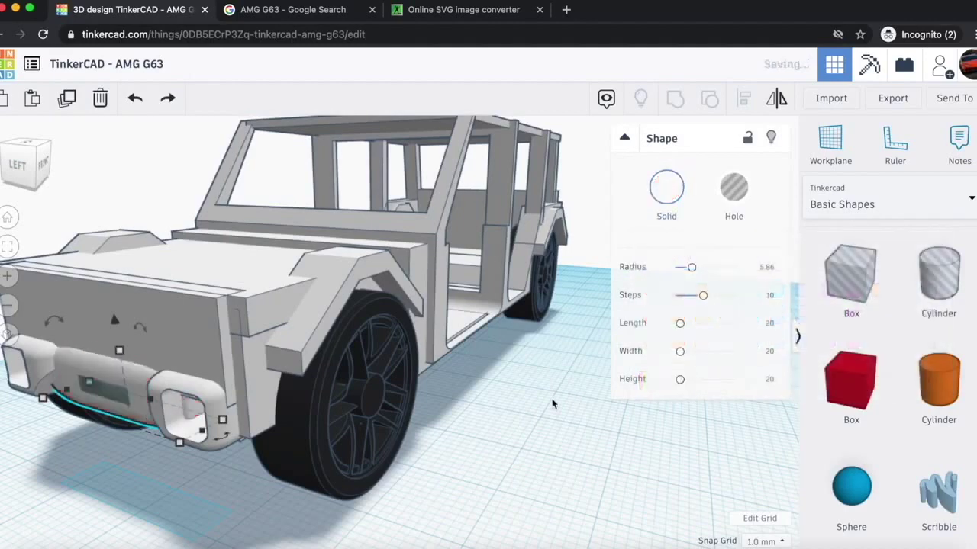
pyautogui.click(127, 208)
pyautogui.click(26, 162)
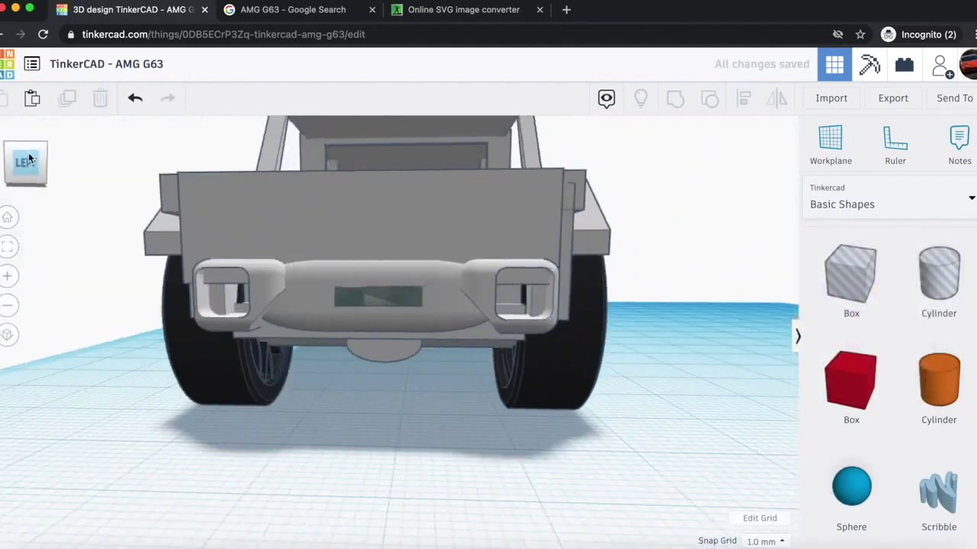
# - Clear the hole from the bumper's center section and reduce the section's height below the tops of the corner pieces
pyautogui.click(379, 299)
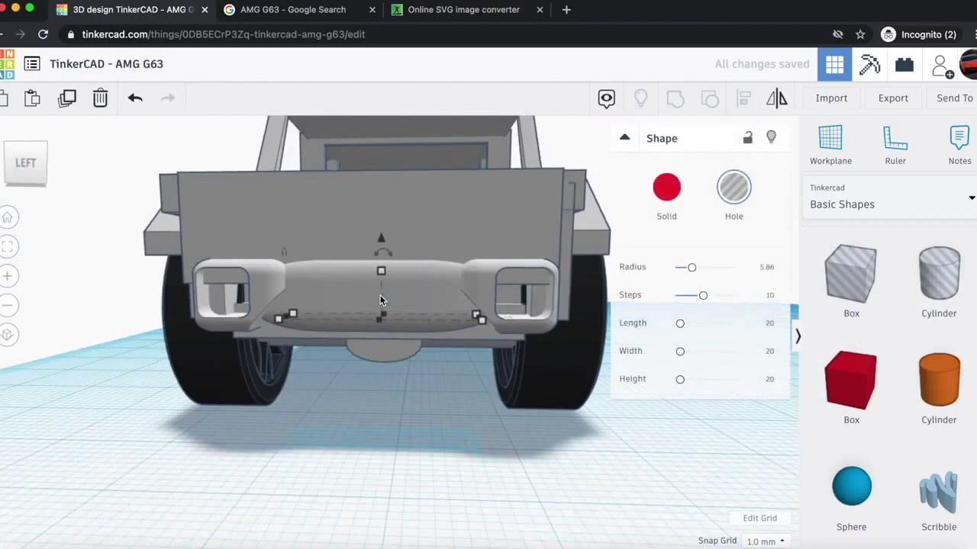
pyautogui.moveTo(385, 271)
pyautogui.mouseDown()
pyautogui.moveTo(384, 288)
pyautogui.moveTo(374, 263)
pyautogui.moveTo(374, 280)
pyautogui.mouseUp()
pyautogui.click(349, 280)
pyautogui.press('Down')
pyautogui.press('Down')
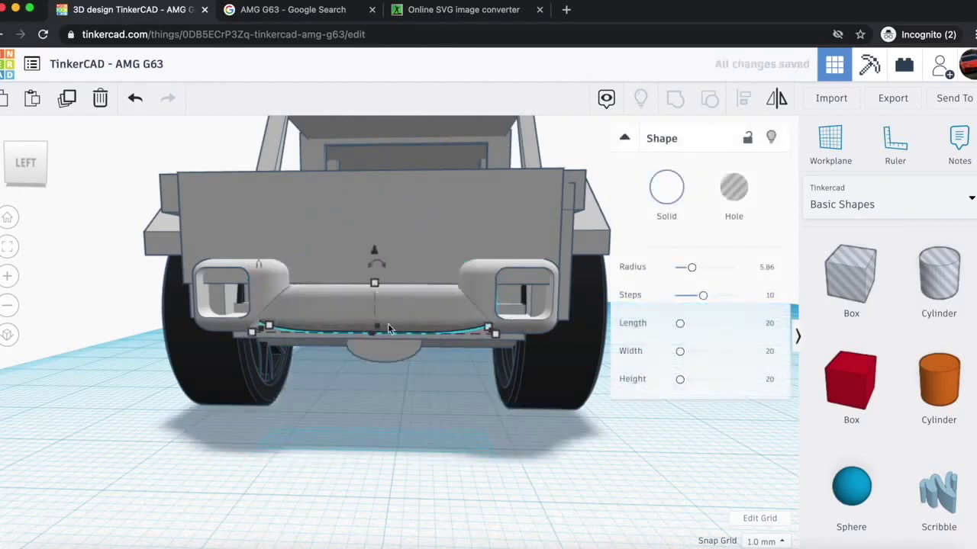
pyautogui.click(406, 418)
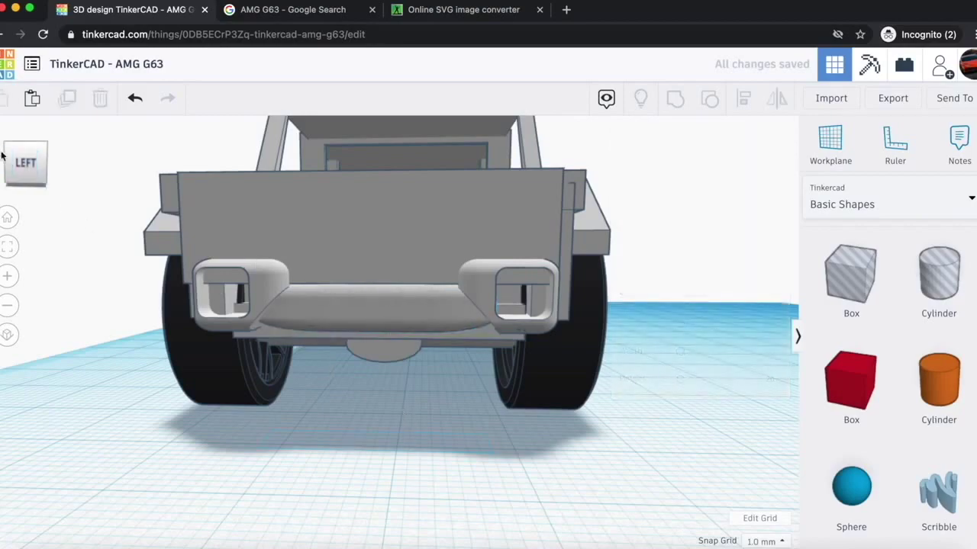
# - Inspect the car's front panel and bumper, comparing them with the AMG G63 reference photo in the browser
pyautogui.click(5, 158)
pyautogui.moveTo(51, 159); pyautogui.dragTo(36, 162)
pyautogui.click(37, 161)
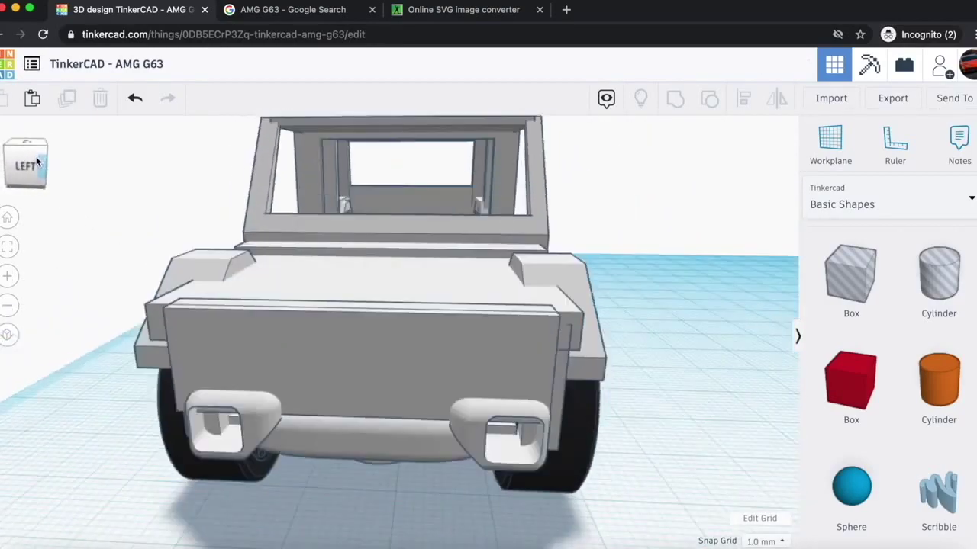
pyautogui.click(422, 350)
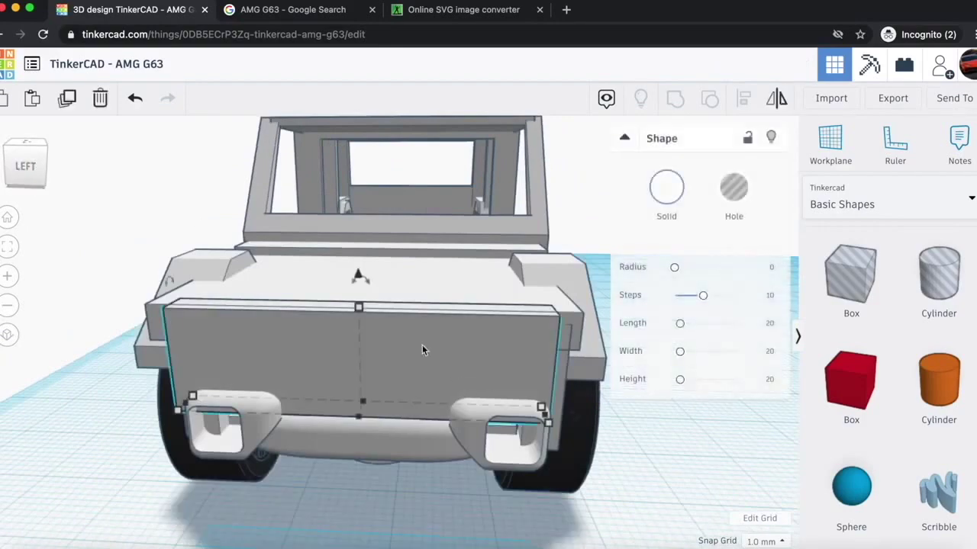
pyautogui.click(358, 10)
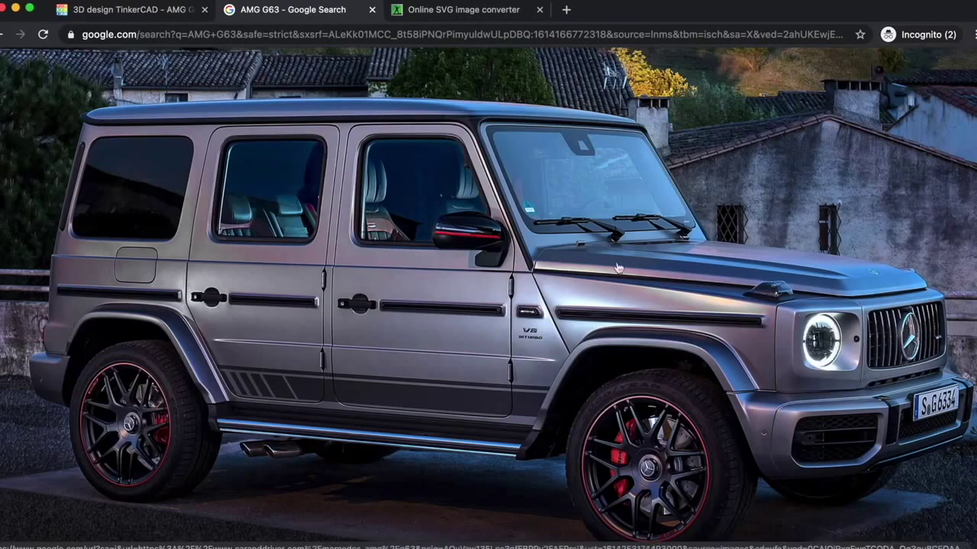
pyautogui.click(86, 10)
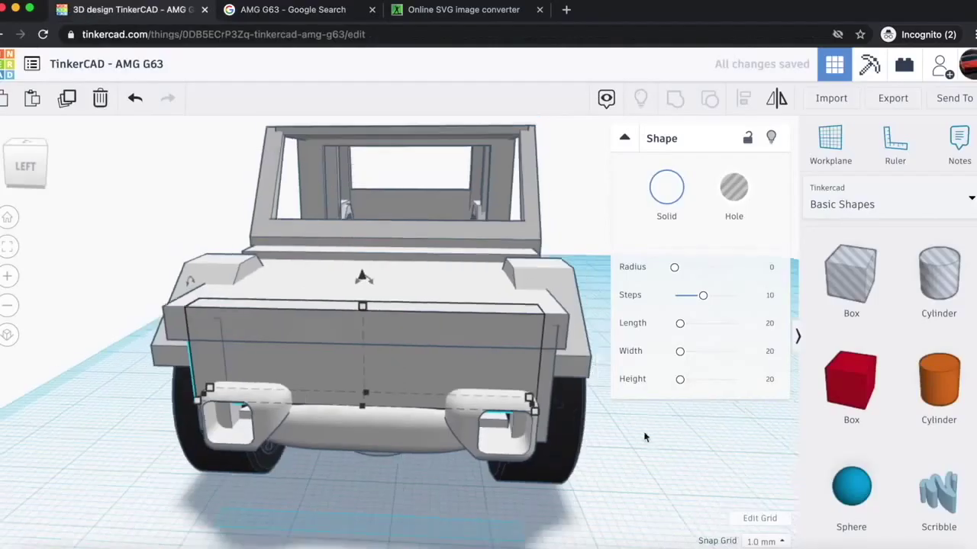
# - Add a red box with a 7.24 corner radius and place it in front of the car
pyautogui.moveTo(855, 389); pyautogui.dragTo(236, 463)
pyautogui.moveTo(673, 267); pyautogui.dragTo(696, 267)
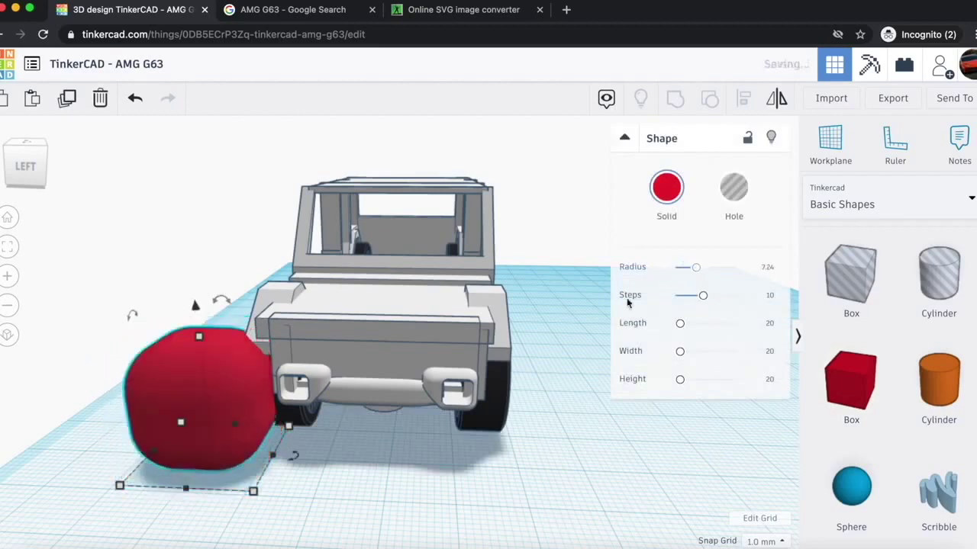
pyautogui.moveTo(196, 371); pyautogui.dragTo(366, 453)
pyautogui.scroll(-5, 352, 470)
# - Place an angled hole box over the front of the rounded red box, starting 5 mm below the workplane
pyautogui.moveTo(870, 273); pyautogui.dragTo(262, 484)
pyautogui.moveTo(330, 496); pyautogui.dragTo(333, 453)
pyautogui.moveTo(180, 371); pyautogui.dragTo(177, 457)
pyautogui.moveTo(269, 460); pyautogui.dragTo(369, 464)
pyautogui.moveTo(349, 384); pyautogui.dragTo(350, 336)
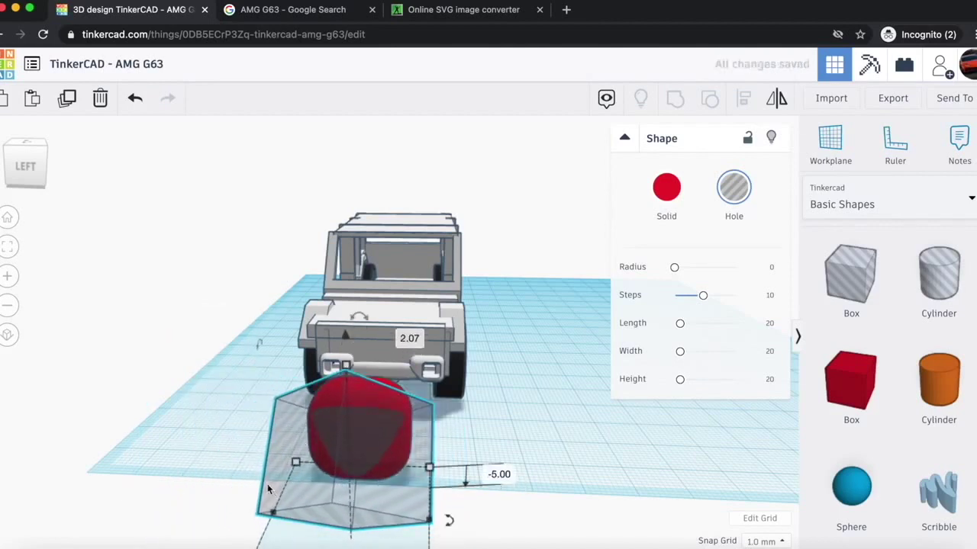
# - Group the hole with the rounded red box to cut away its front corner
pyautogui.keyDown('shift'); pyautogui.click(349, 451); pyautogui.keyUp('shift')
pyautogui.click(671, 100)
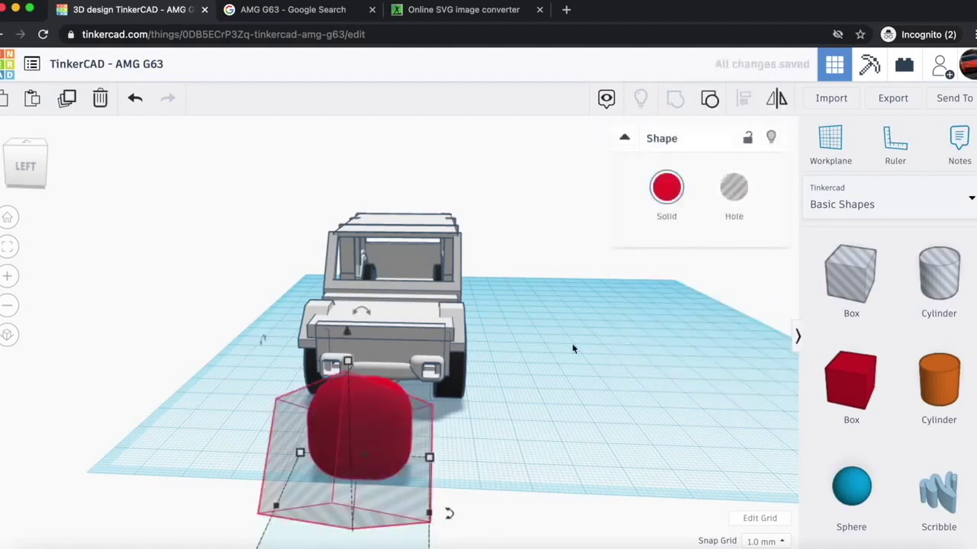
pyautogui.click(573, 349)
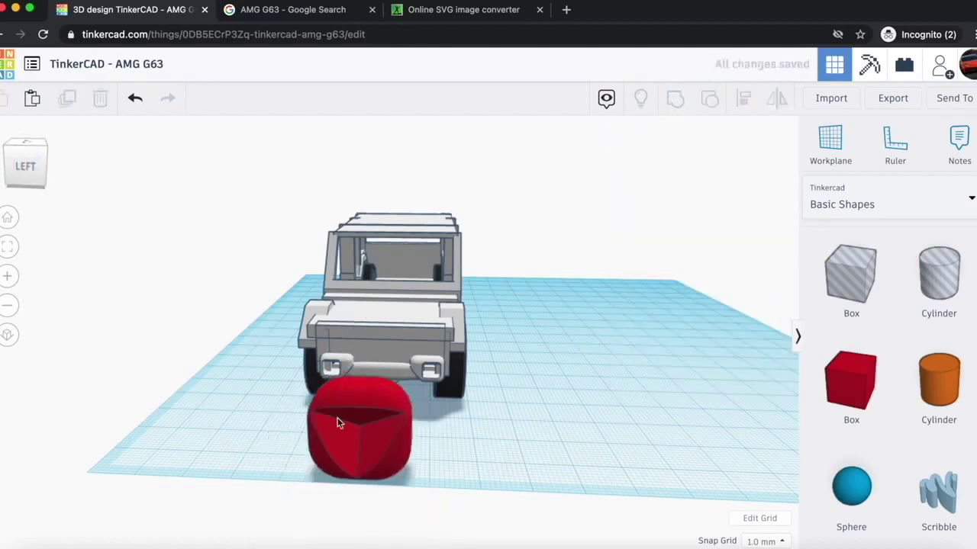
# - Shrink the cut red piece and move it toward the bumper's corner piece at the car's front
pyautogui.click(360, 434)
pyautogui.scroll(5, 359, 435)
pyautogui.scroll(-5, 328, 420)
pyautogui.moveTo(358, 385); pyautogui.dragTo(362, 432)
pyautogui.moveTo(408, 476); pyautogui.dragTo(368, 473)
pyautogui.moveTo(355, 436); pyautogui.dragTo(340, 375)
pyautogui.scroll(4, 338, 378)
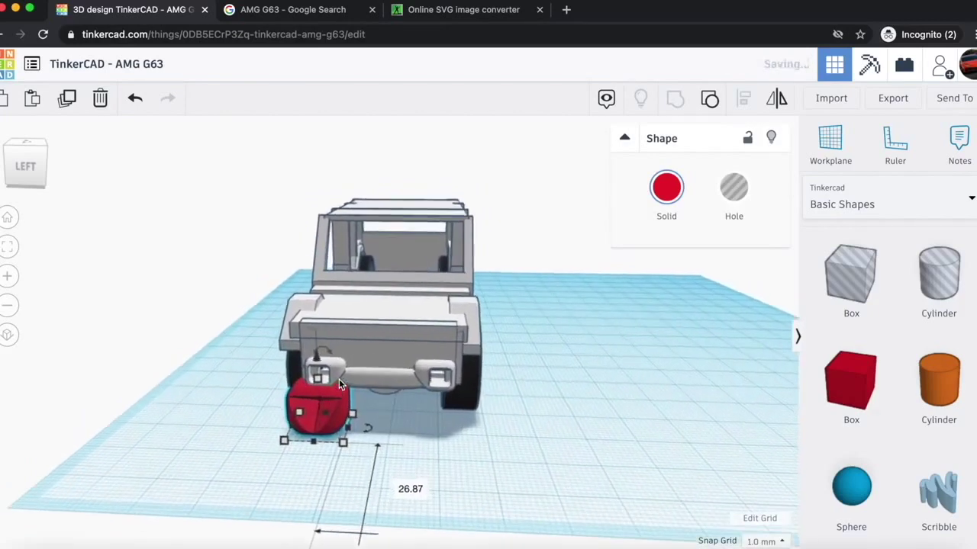
# - Raise the red piece 13 mm off the workplane to sit above the bumper's corner piece
pyautogui.scroll(-2, 254, 491)
pyautogui.moveTo(335, 454); pyautogui.dragTo(288, 463)
pyautogui.moveTo(292, 356); pyautogui.dragTo(310, 282)
pyautogui.scroll(5, 309, 281)
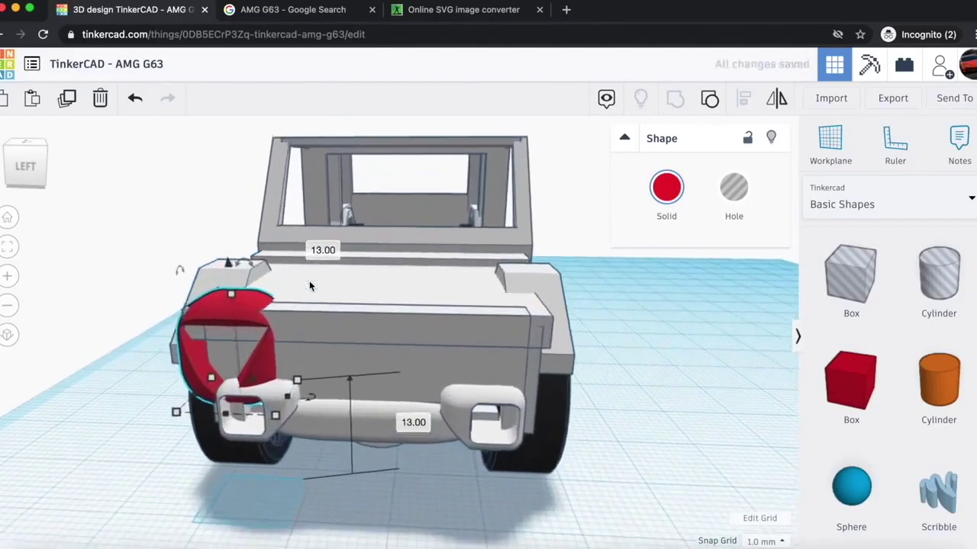
pyautogui.scroll(-3, 266, 386)
# - Narrow the red headlight piece to 8 mm, reduce its height, and nudge it onto the front panel above the bumper's corner piece
pyautogui.moveTo(287, 399); pyautogui.dragTo(269, 398)
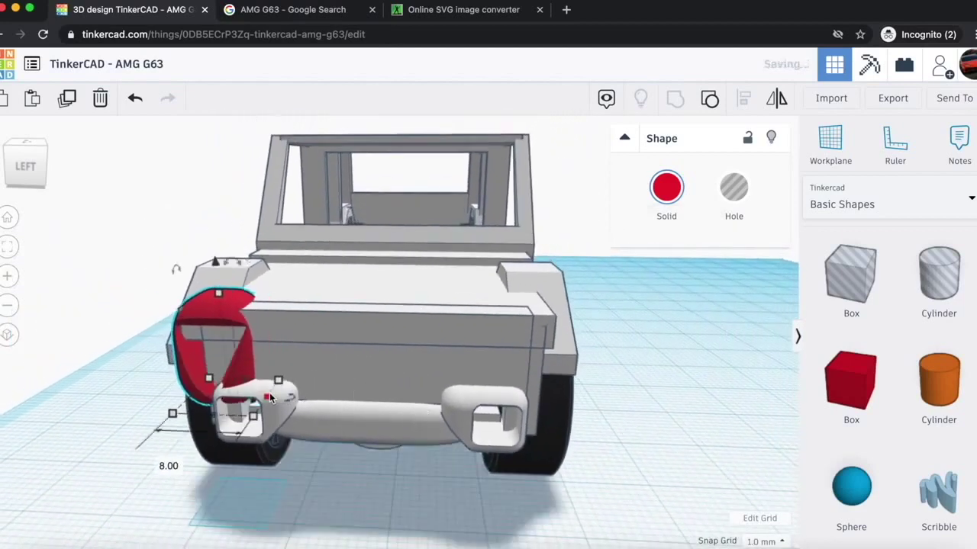
pyautogui.moveTo(218, 293); pyautogui.dragTo(217, 310)
pyautogui.press('Right')
pyautogui.press('Right')
pyautogui.press('Right')
pyautogui.press('Up')
pyautogui.hotkey('ctrl', 'z')
pyautogui.hotkey('ctrl', 'z')
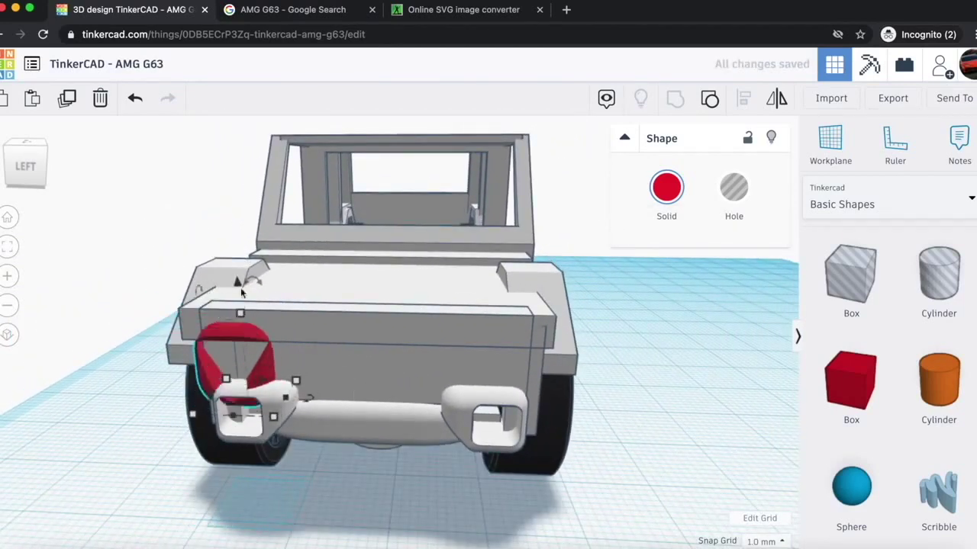
pyautogui.hotkey('ctrl', 'z')
pyautogui.hotkey('ctrl', 'z')
pyautogui.hotkey('ctrl', 'z')
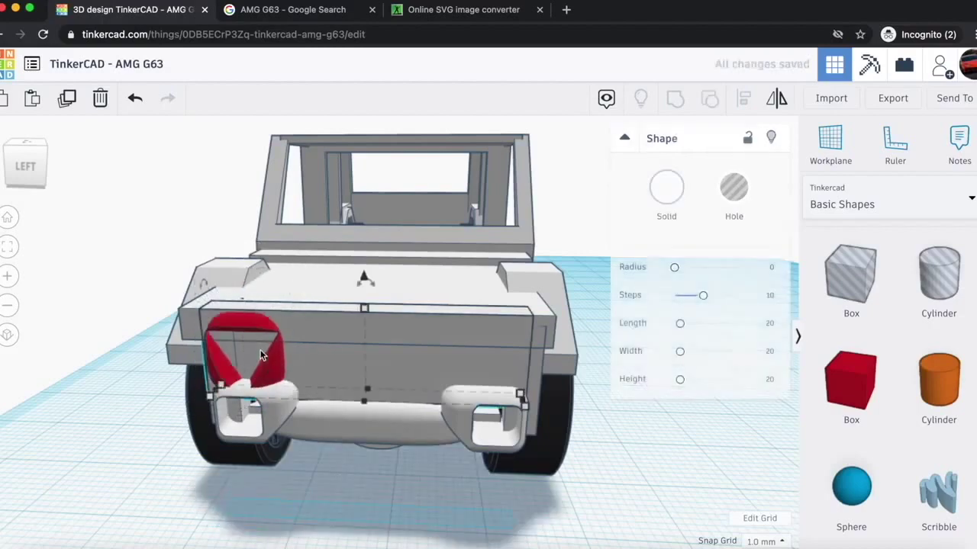
# - Recolour the cut red headlight piece white
pyautogui.click(259, 355)
pyautogui.click(100, 446)
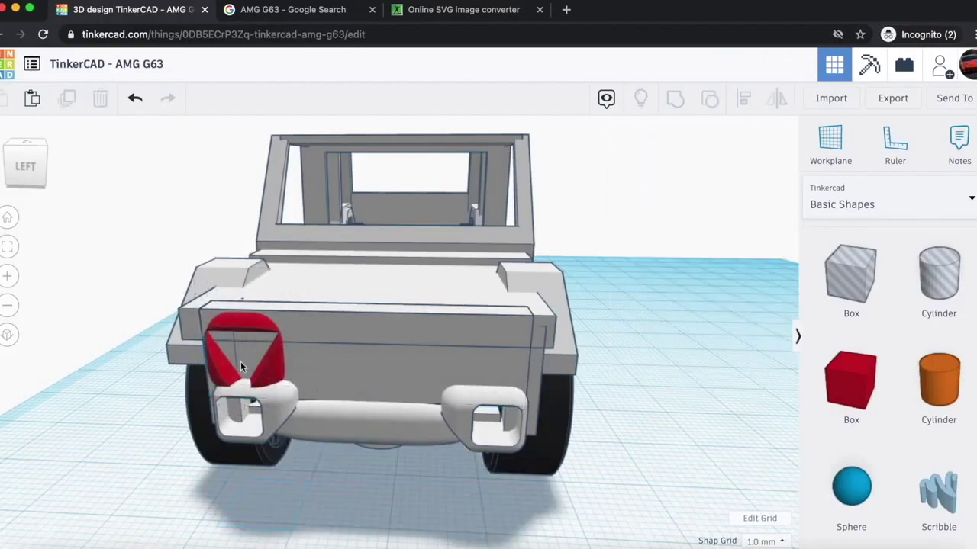
pyautogui.click(269, 369)
pyautogui.click(666, 186)
pyautogui.click(883, 284)
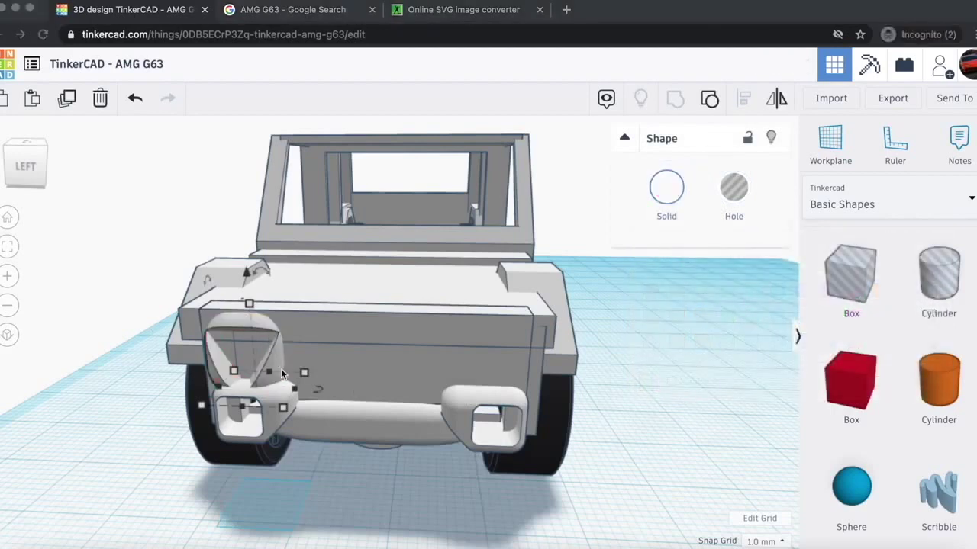
# - Reposition the white headlight piece at the front panel's corner using the AMG G63 reference photo, and set its height to 8 mm
pyautogui.moveTo(283, 376); pyautogui.dragTo(273, 343)
pyautogui.moveTo(237, 273); pyautogui.dragTo(240, 265)
pyautogui.press('Left')
pyautogui.press('Left')
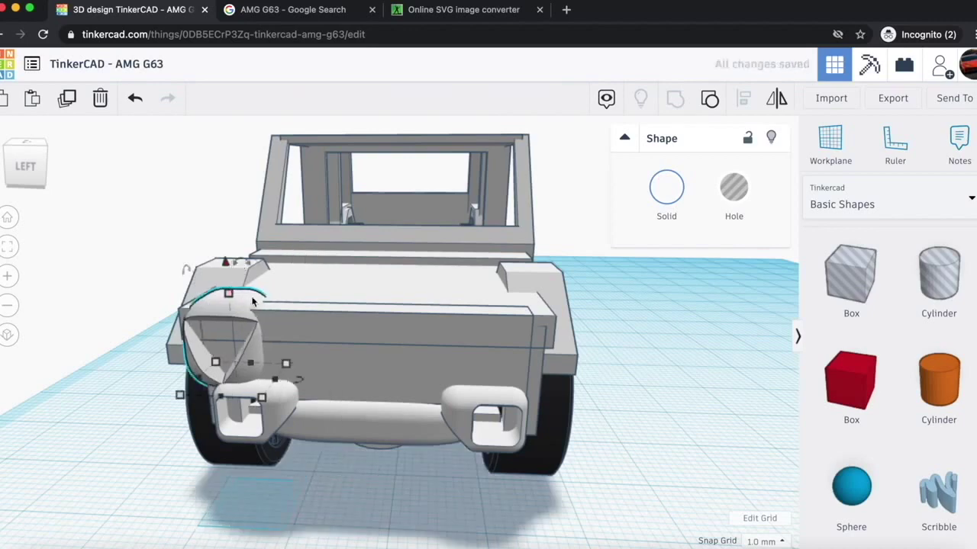
pyautogui.click(315, 11)
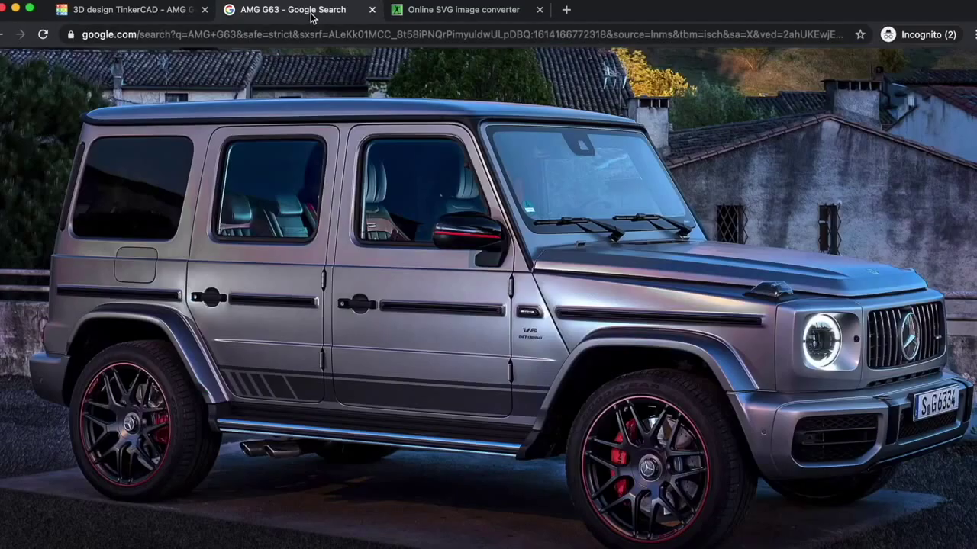
pyautogui.click(114, 11)
pyautogui.moveTo(237, 300); pyautogui.dragTo(231, 307)
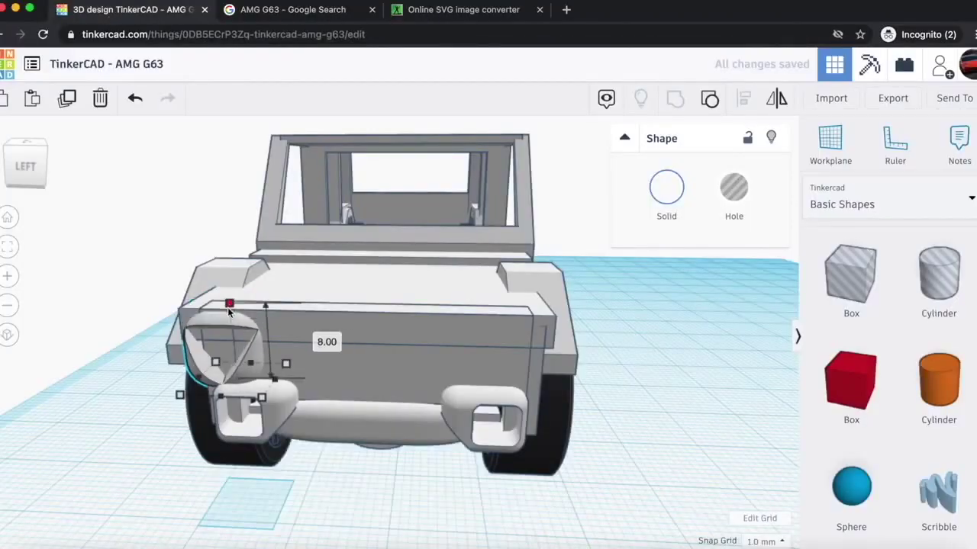
# - Duplicate the headlight piece and move the copy across to the opposite corner of the front panel
pyautogui.press('super+c')
pyautogui.press('super+v')
pyautogui.press('Right')
pyautogui.press('Right')
pyautogui.press('Right')
pyautogui.press('Right')
pyautogui.press('Right')
pyautogui.press('Right')
pyautogui.press('Right')
pyautogui.press('Right')
pyautogui.press('Right')
pyautogui.press('Right')
pyautogui.press('Right')
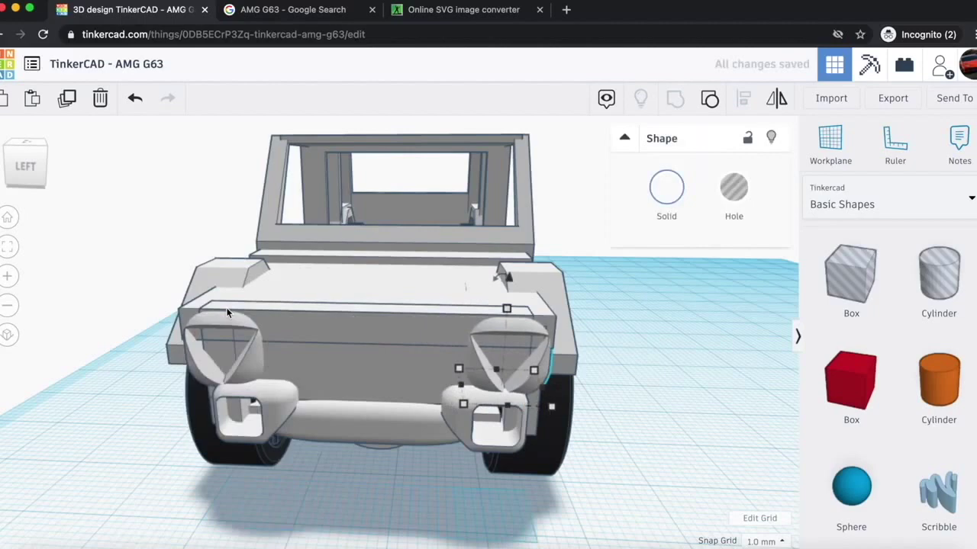
# - Add a sphere beside the car's front and size it to 9 mm high with a 10 by 11 mm base
pyautogui.moveTo(853, 483); pyautogui.dragTo(687, 458)
pyautogui.scroll(-3, 691, 452)
pyautogui.moveTo(610, 481); pyautogui.dragTo(571, 447)
pyautogui.moveTo(529, 329); pyautogui.dragTo(532, 390)
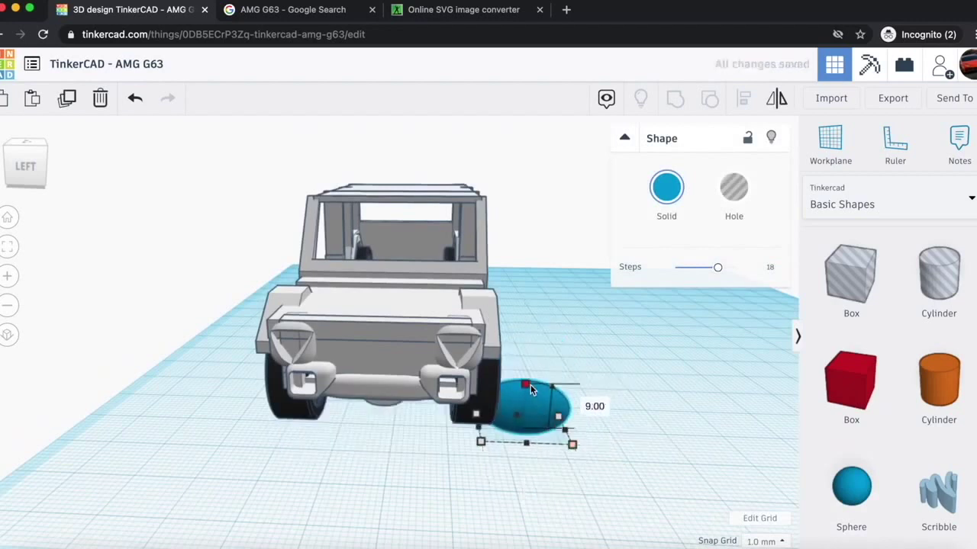
pyautogui.moveTo(572, 444); pyautogui.dragTo(536, 452)
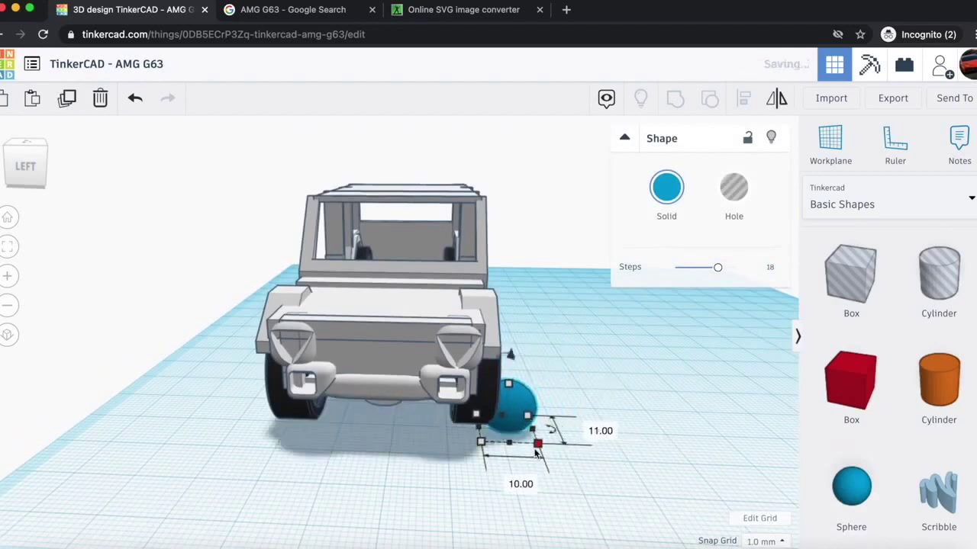
pyautogui.press('super+a')
pyautogui.click(593, 460)
# - Raise the sphere 17 mm and shrink its base to 6 by 7 mm to fit inside the headlight piece's recess
pyautogui.moveTo(511, 408); pyautogui.dragTo(452, 423)
pyautogui.moveTo(447, 378); pyautogui.dragTo(450, 278)
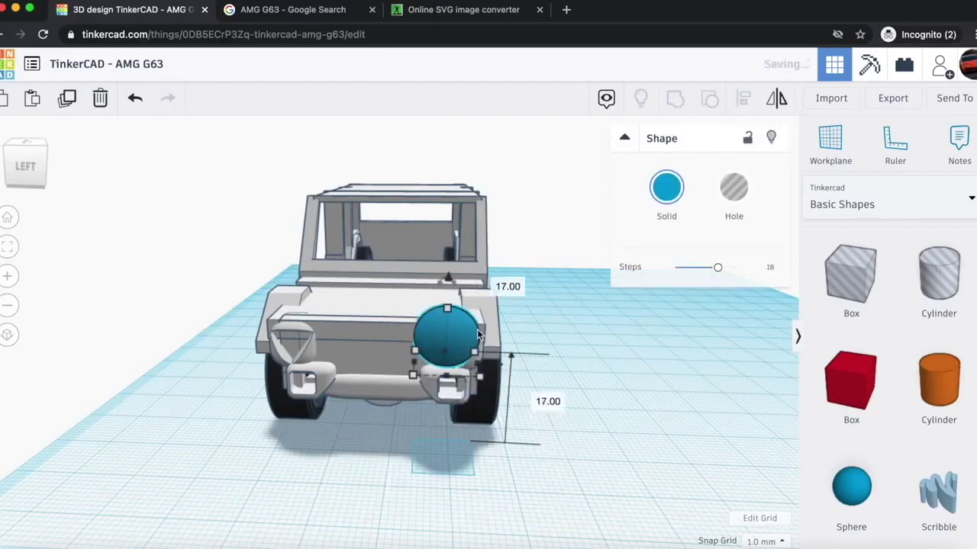
pyautogui.scroll(5, 482, 353)
pyautogui.moveTo(561, 411); pyautogui.dragTo(513, 397)
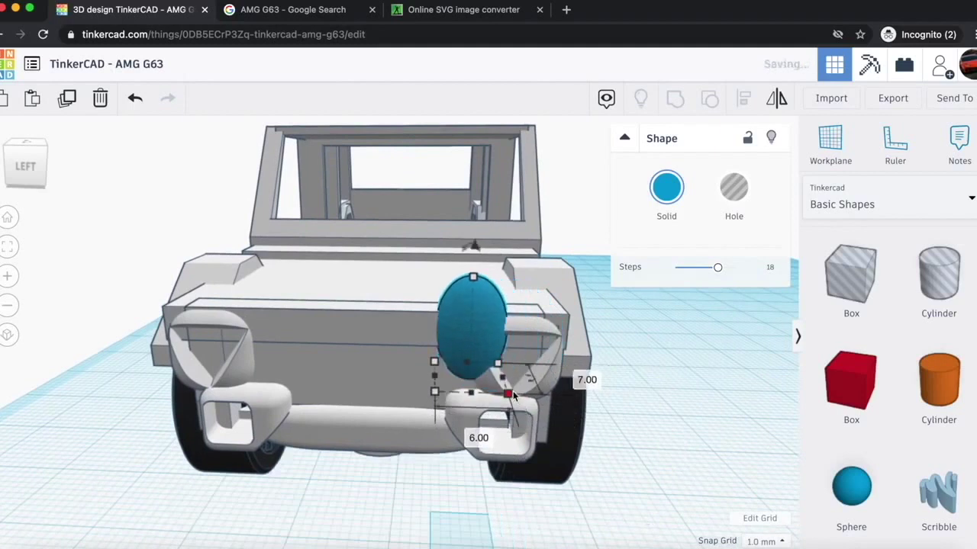
pyautogui.moveTo(482, 282); pyautogui.dragTo(525, 341)
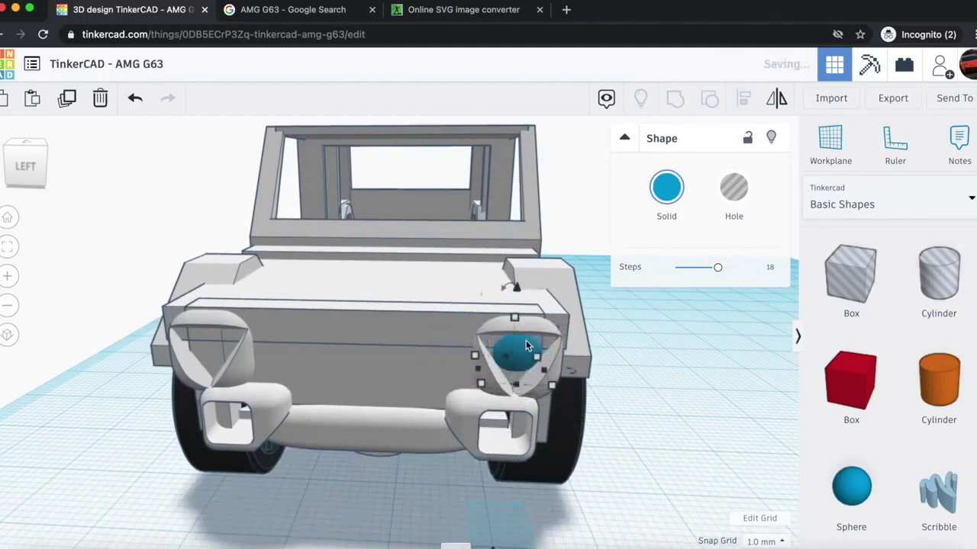
# - Recolour the sphere white and place a duplicate of it in the opposite headlight
pyautogui.click(666, 191)
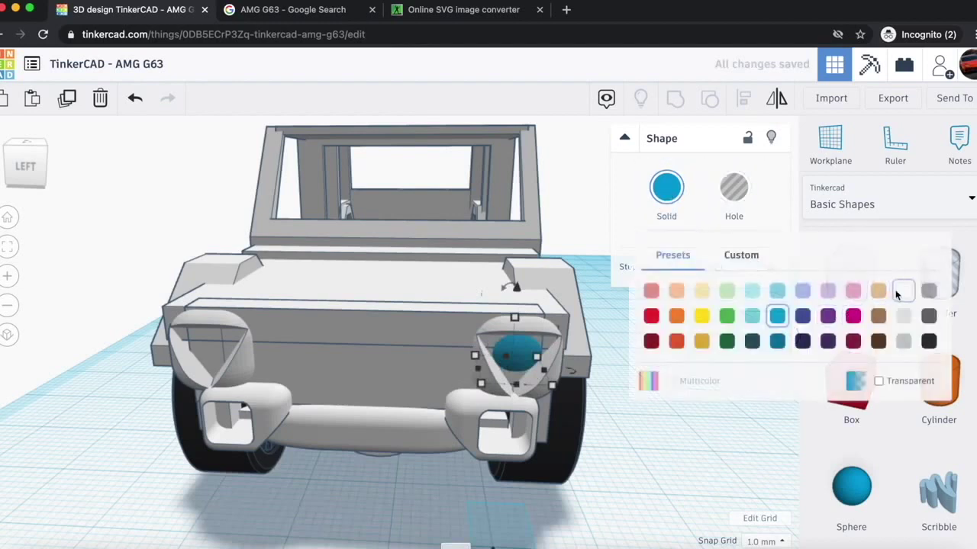
pyautogui.click(897, 296)
pyautogui.press('super+c')
pyautogui.press('super+v')
pyautogui.press('Left')
pyautogui.press('Left')
pyautogui.press('Left')
pyautogui.press('Left')
pyautogui.press('Left')
pyautogui.press('Left')
pyautogui.press('Left')
pyautogui.press('Left')
pyautogui.press('Left')
pyautogui.press('Left')
pyautogui.press('Left')
pyautogui.press('Left')
pyautogui.press('Left')
pyautogui.press('Left')
pyautogui.press('Left')
pyautogui.press('Left')
pyautogui.press('Left')
pyautogui.press('Left')
pyautogui.press('Left')
pyautogui.press('Left')
pyautogui.press('Left')
pyautogui.press('Left')
pyautogui.press('Left')
pyautogui.press('Left')
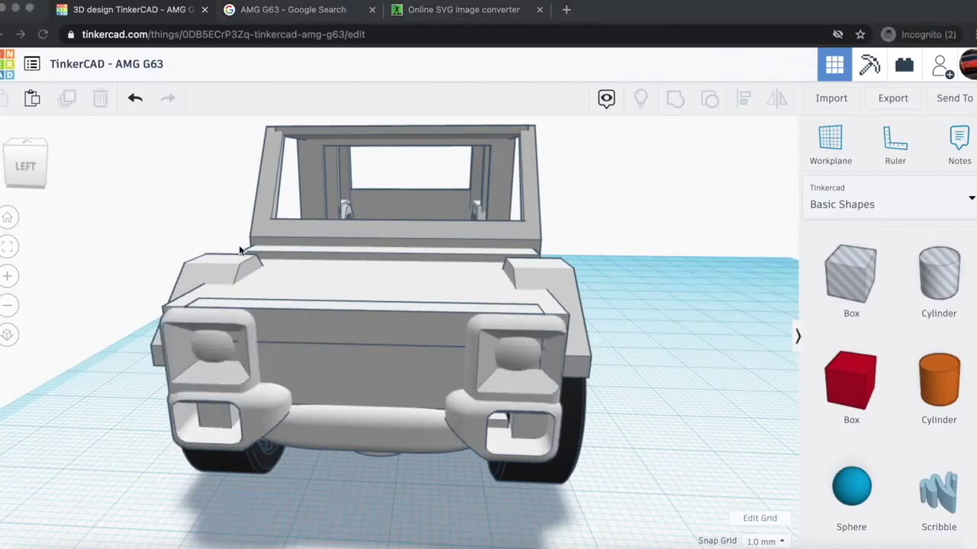
# - Add a box in front of the car between the headlights and reduce its height to 10 mm
pyautogui.click(238, 247)
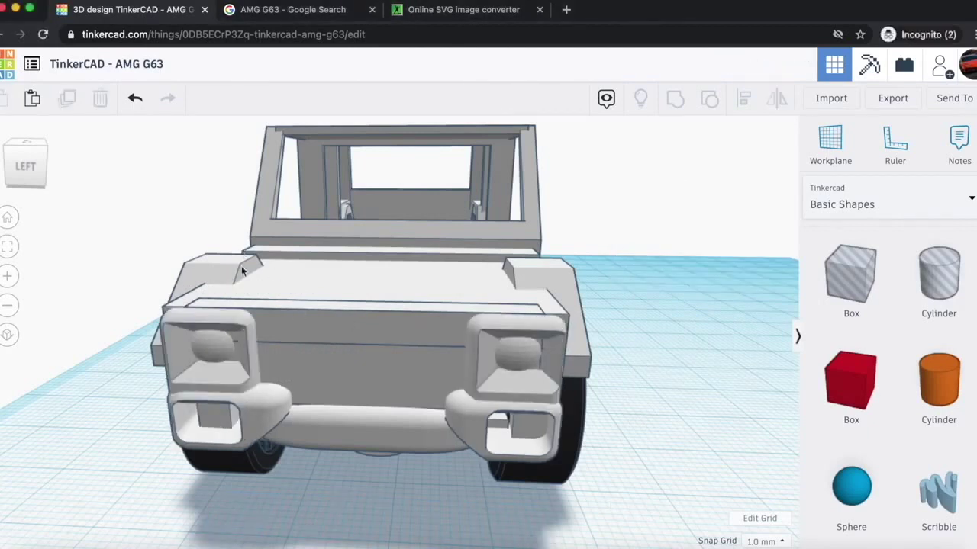
pyautogui.moveTo(11, 163); pyautogui.dragTo(64, 164)
pyautogui.scroll(5, 277, 234)
pyautogui.click(30, 181)
pyautogui.moveTo(30, 178); pyautogui.dragTo(32, 180)
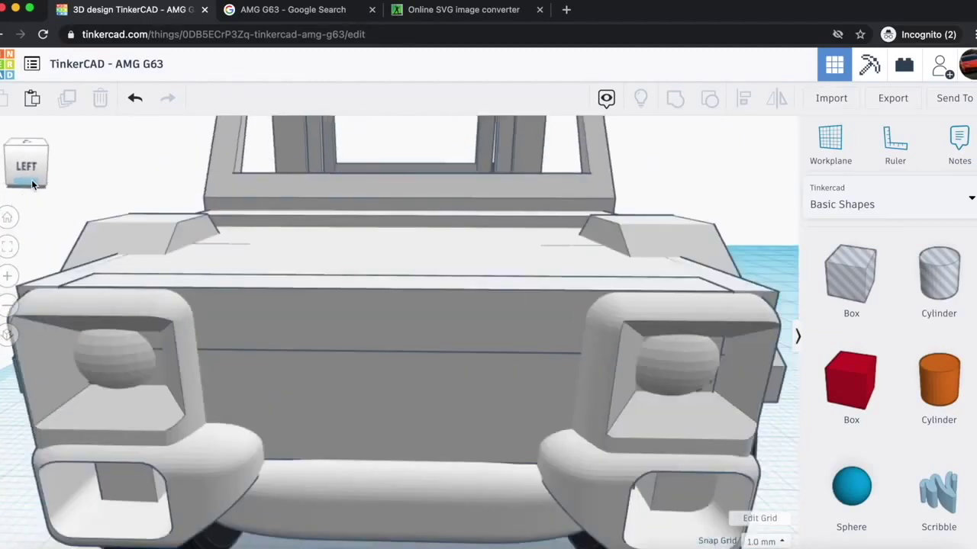
pyautogui.scroll(-5, 170, 251)
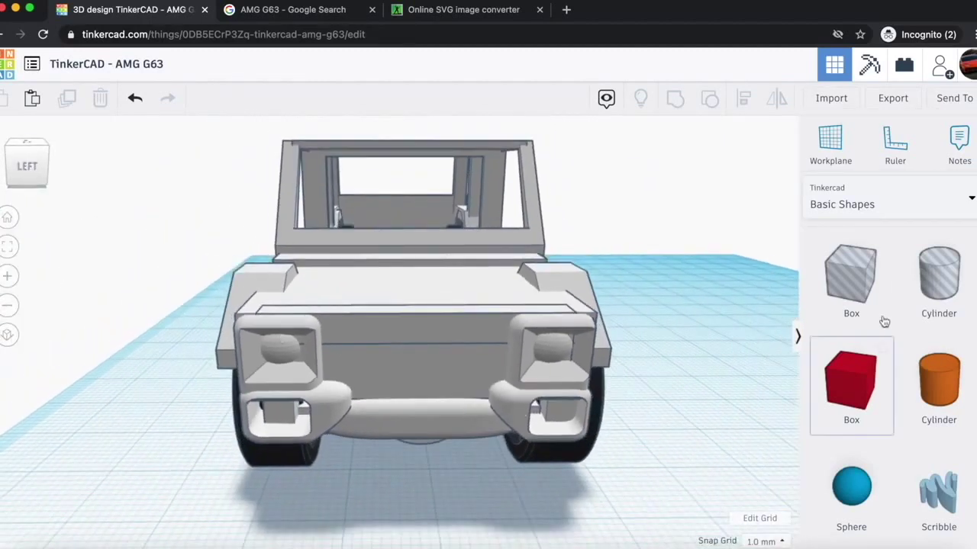
pyautogui.moveTo(860, 371); pyautogui.dragTo(392, 474)
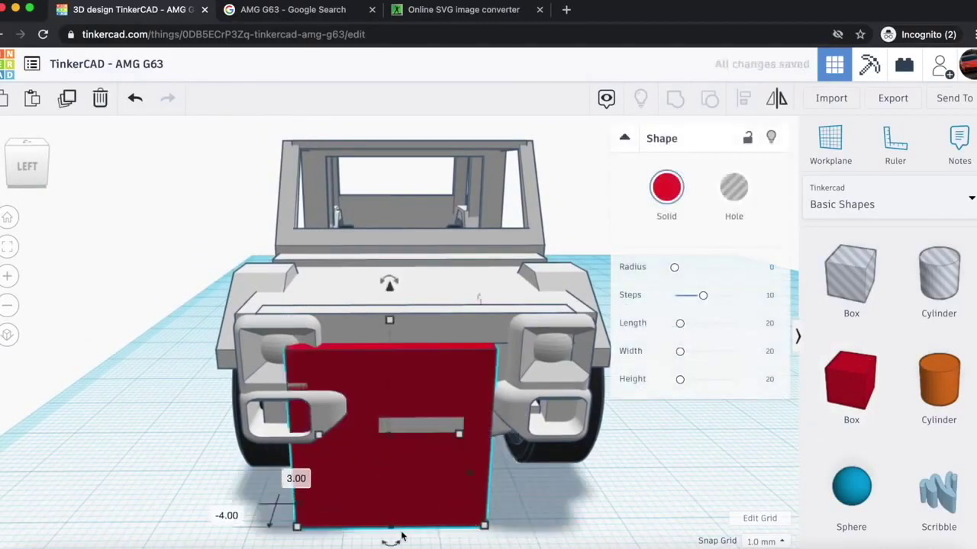
pyautogui.moveTo(390, 320); pyautogui.dragTo(388, 407)
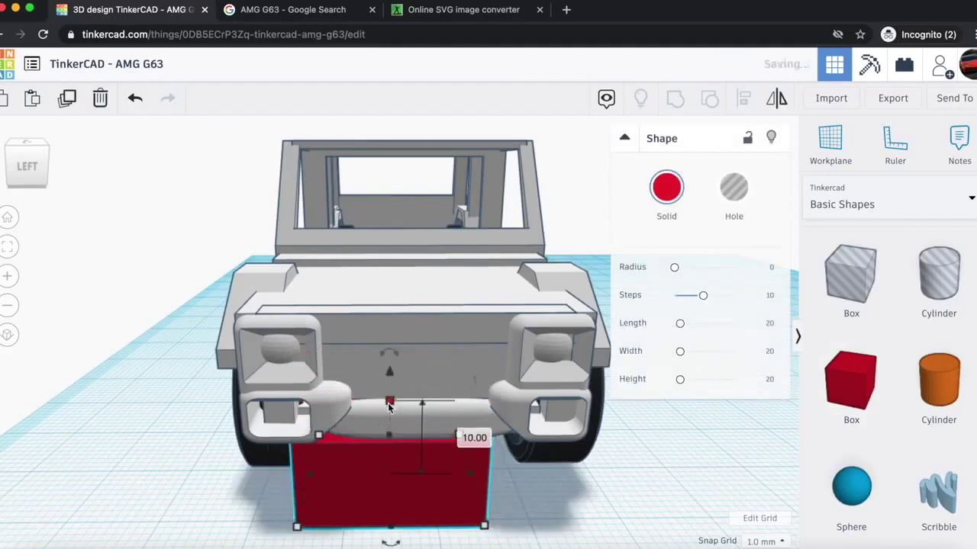
# - Fit the red box between the headlights as a grille panel, 18 mm deep and 16 mm above the workplane
pyautogui.moveTo(387, 371); pyautogui.dragTo(396, 284)
pyautogui.press('super+z')
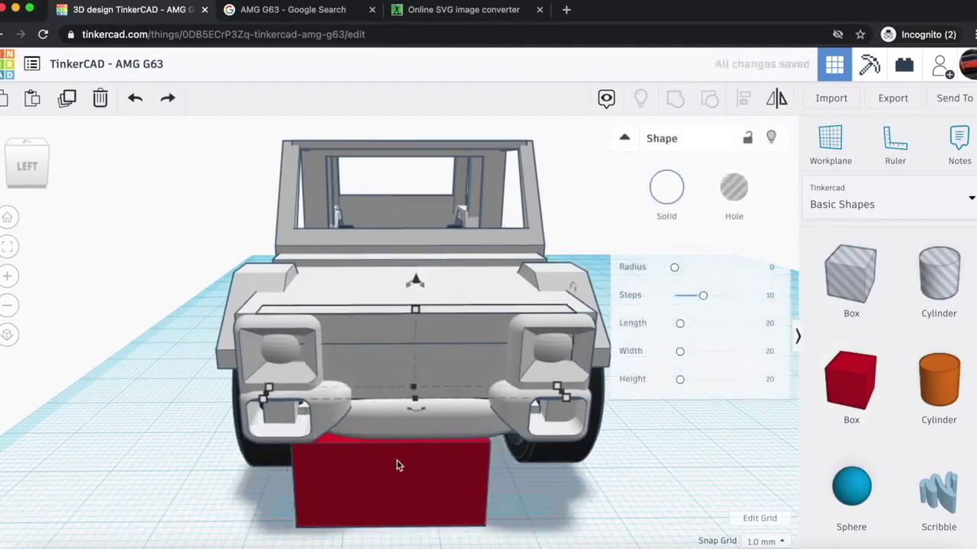
pyautogui.click(398, 459)
pyautogui.moveTo(388, 380); pyautogui.dragTo(398, 273)
pyautogui.moveTo(386, 419)
pyautogui.mouseDown()
pyautogui.moveTo(390, 392)
pyautogui.moveTo(392, 405)
pyautogui.mouseUp()
pyautogui.moveTo(397, 264)
pyautogui.mouseDown()
pyautogui.moveTo(389, 311)
pyautogui.moveTo(406, 312)
pyautogui.moveTo(408, 337)
pyautogui.moveTo(413, 266)
pyautogui.mouseUp()
pyautogui.press('super+z')
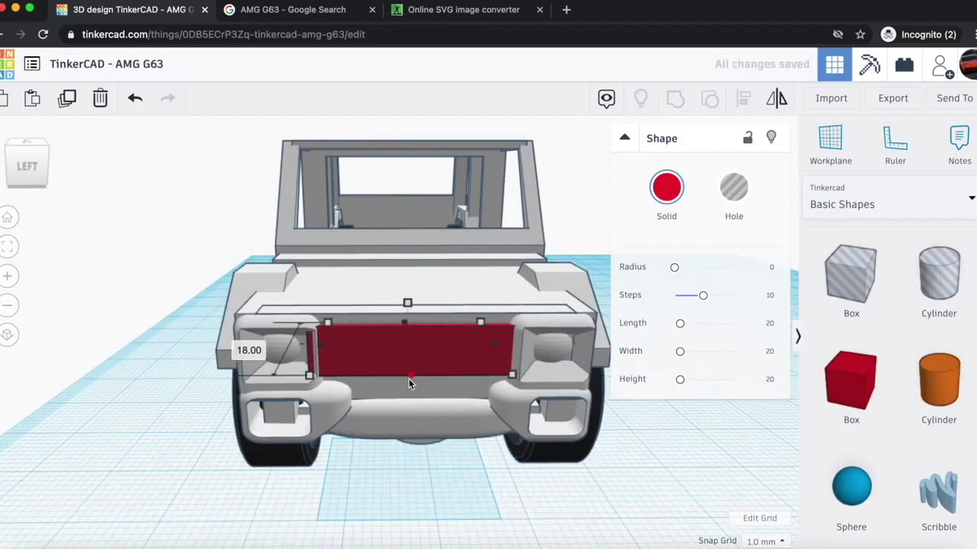
pyautogui.moveTo(408, 303); pyautogui.dragTo(407, 280)
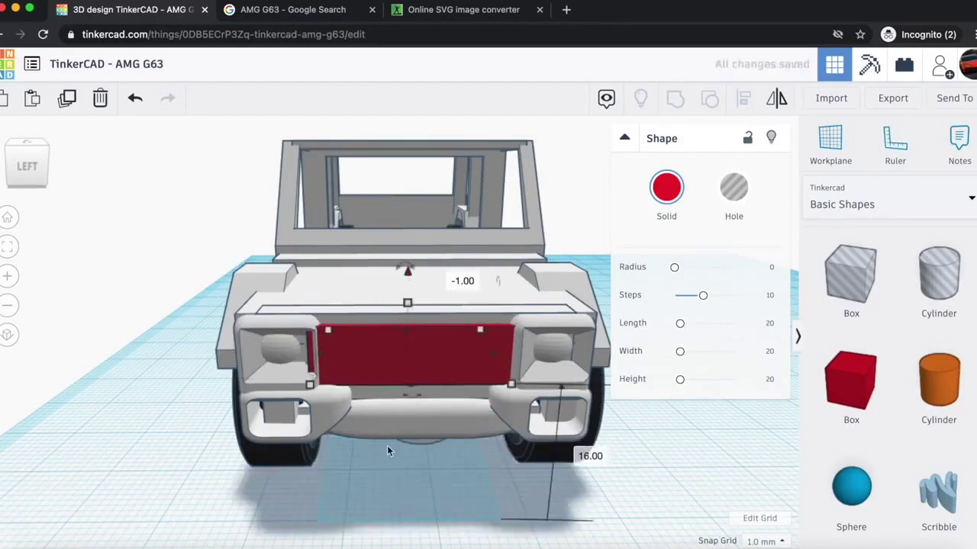
# - Recolour the grille panel between the headlights white
pyautogui.click(681, 210)
pyautogui.click(901, 290)
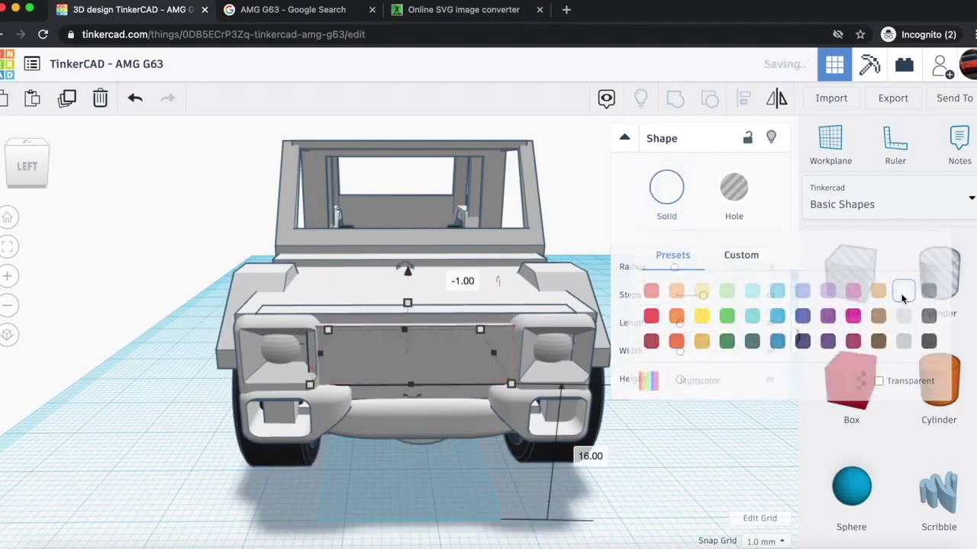
pyautogui.click(676, 481)
pyautogui.click(33, 165)
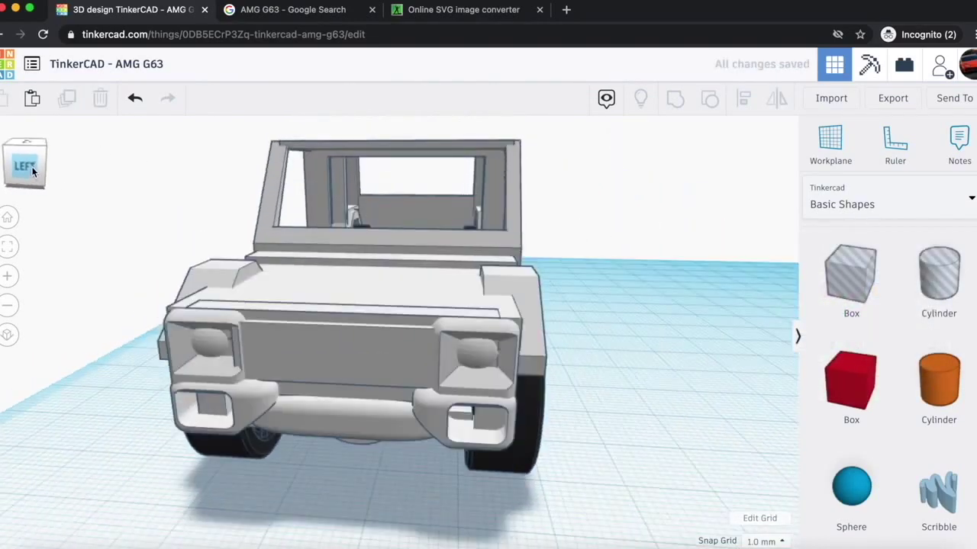
pyautogui.scroll(2, 249, 284)
pyautogui.scroll(-3, 248, 284)
pyautogui.scroll(5, 249, 284)
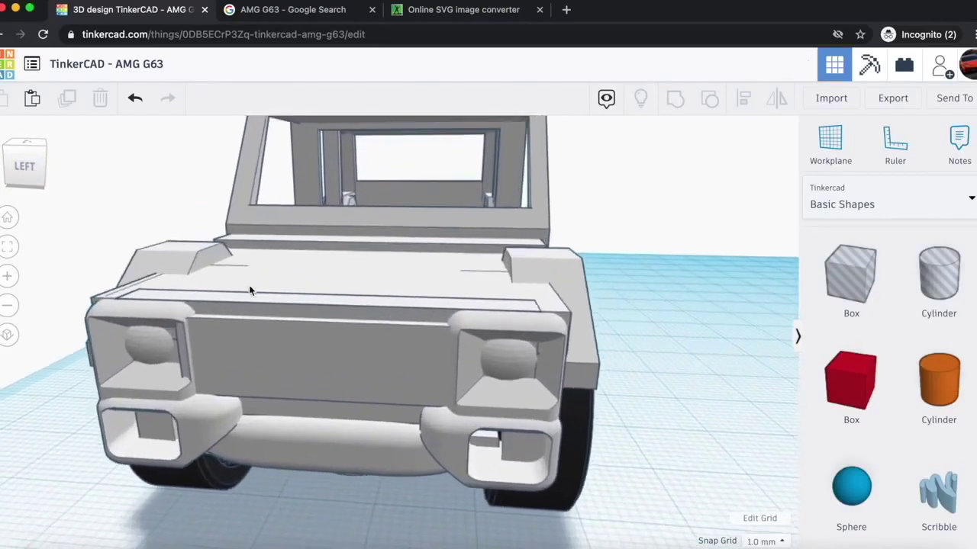
# - Save a Mercedes logo picture from the Google image results to the computer and close the logo search
pyautogui.click(275, 9)
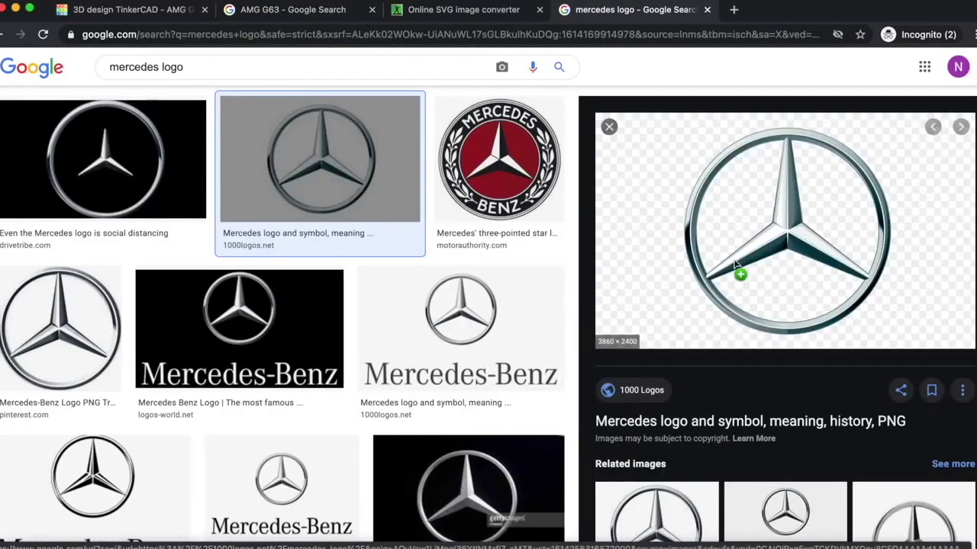
pyautogui.moveTo(61, 428); pyautogui.dragTo(105, 508)
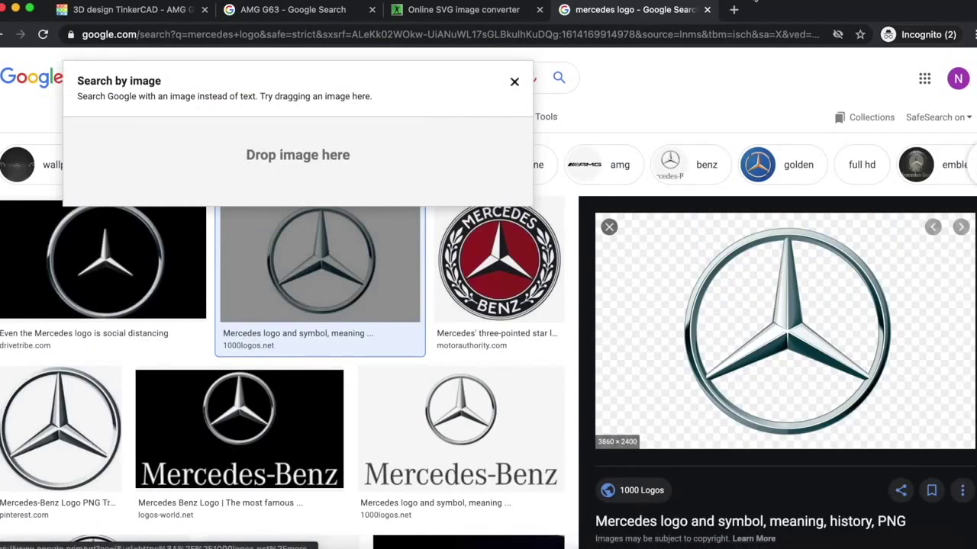
pyautogui.moveTo(105, 508); pyautogui.dragTo(715, 11)
pyautogui.click(706, 9)
# - Upload Mercedes-Benz-Logo.png to the Online SVG image converter and convert it to SVG
pyautogui.click(494, 10)
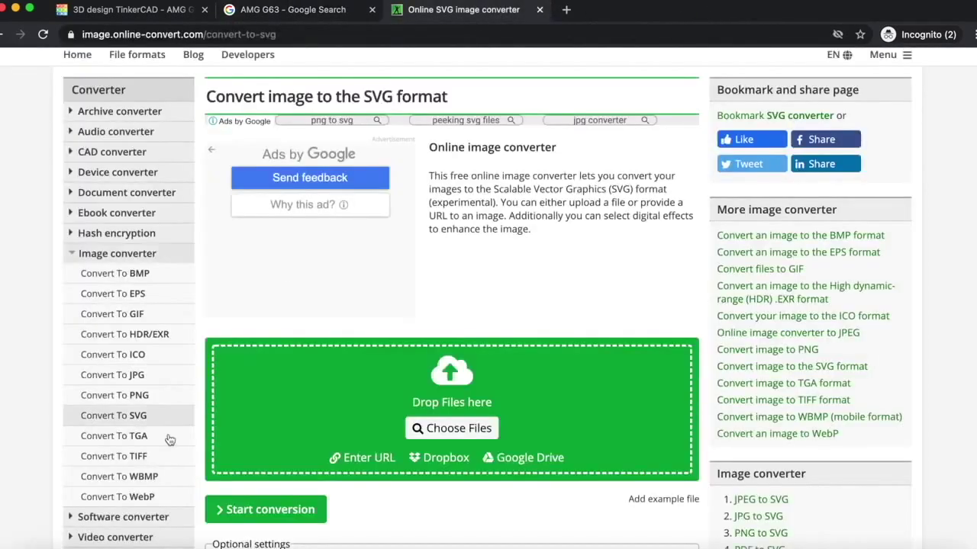
pyautogui.scroll(1, 298, 407)
pyautogui.moveTo(151, 545); pyautogui.dragTo(439, 469)
pyautogui.scroll(-3, 342, 476)
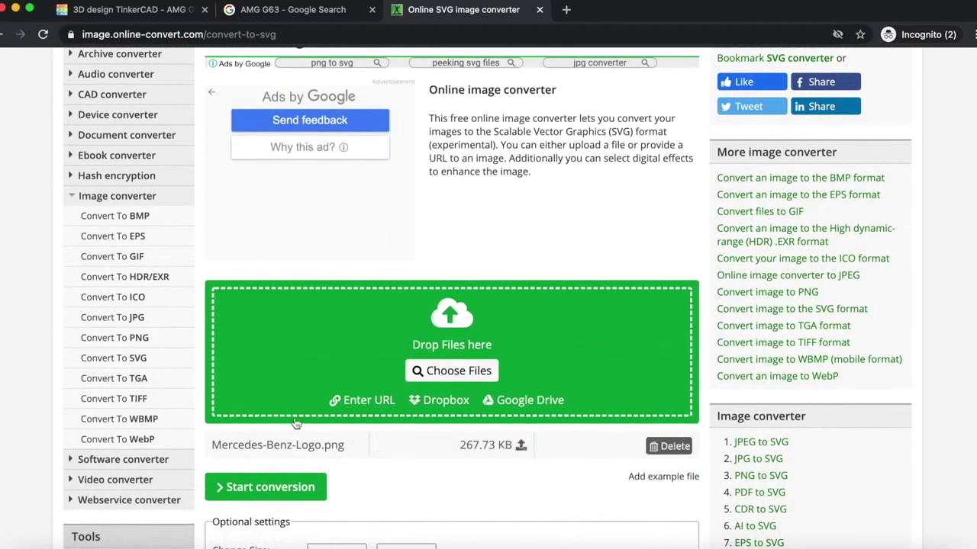
pyautogui.click(283, 487)
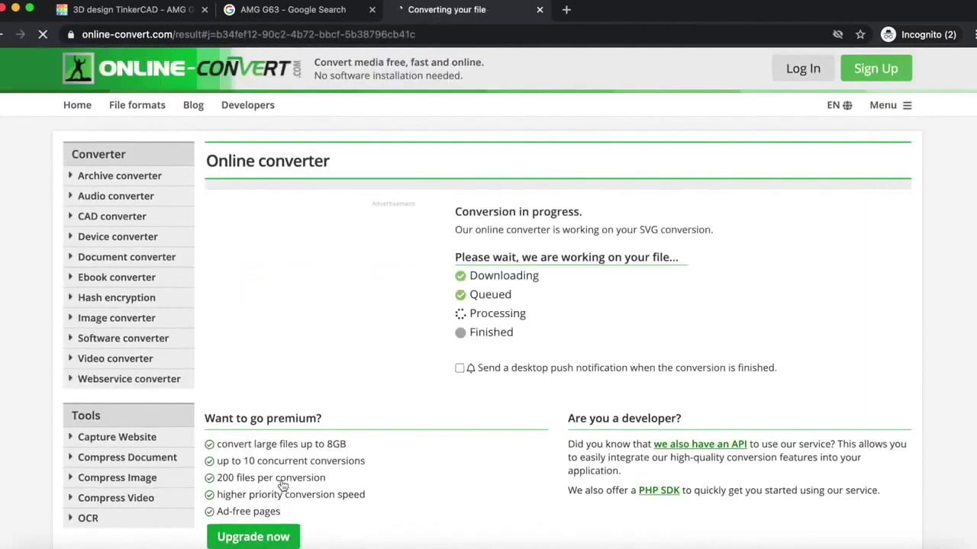
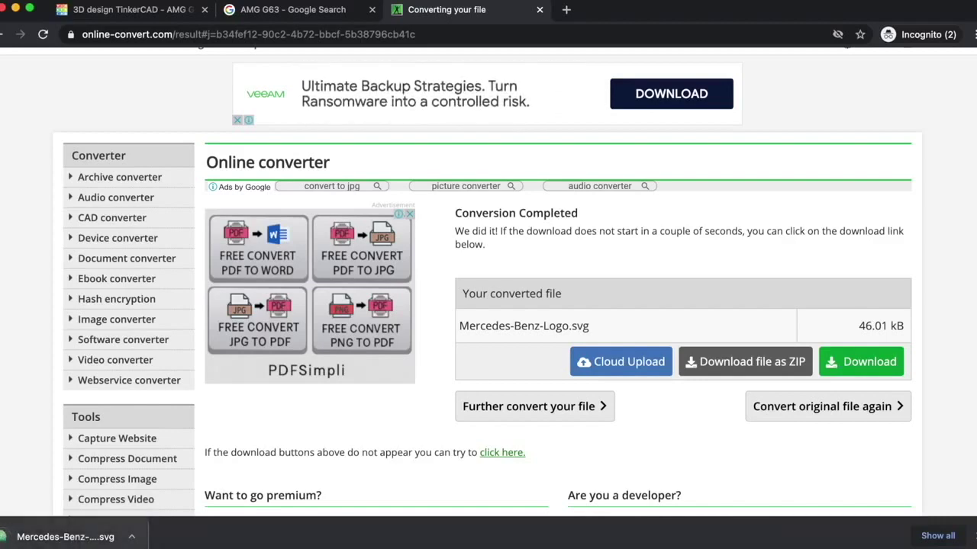
# - Return to the Tinkercad design and import the converted Mercedes-Benz-Logo.svg, scaling it down to fit the workspace
pyautogui.click(243, 13)
pyautogui.click(129, 17)
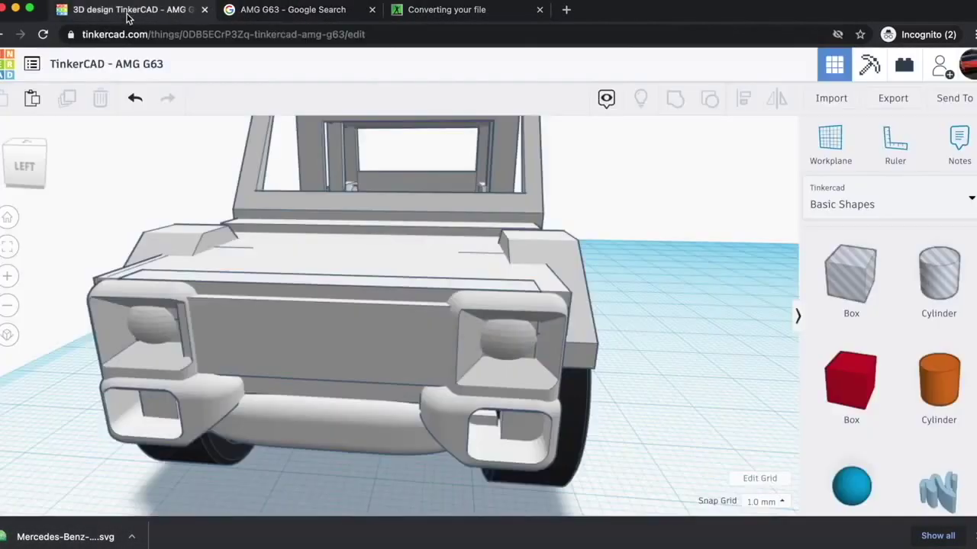
pyautogui.scroll(-5, 204, 397)
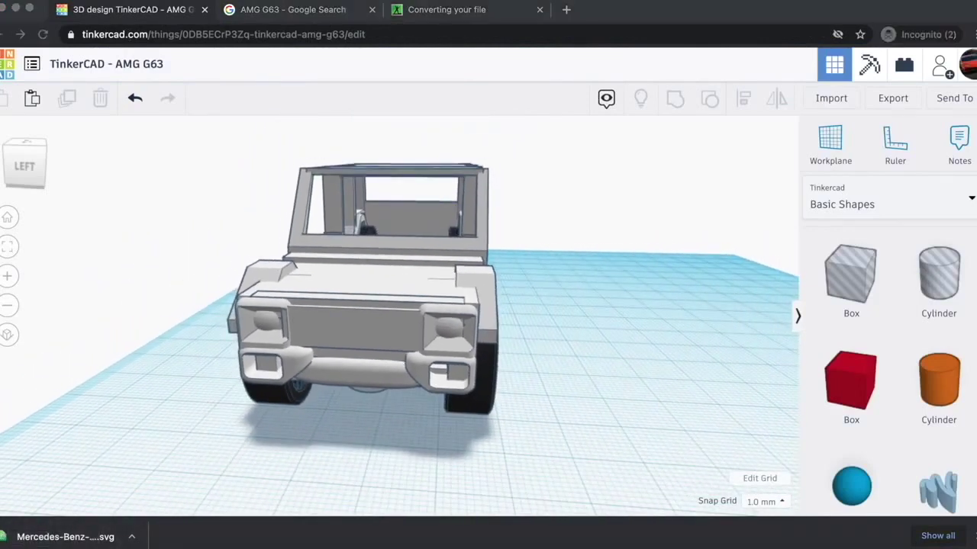
pyautogui.click(823, 101)
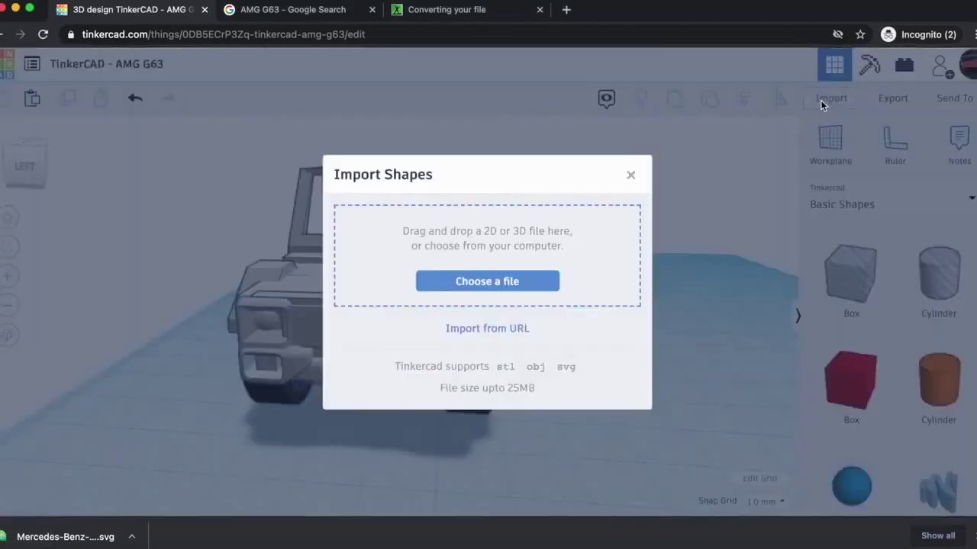
pyautogui.moveTo(64, 536); pyautogui.dragTo(449, 247)
pyautogui.click(458, 325)
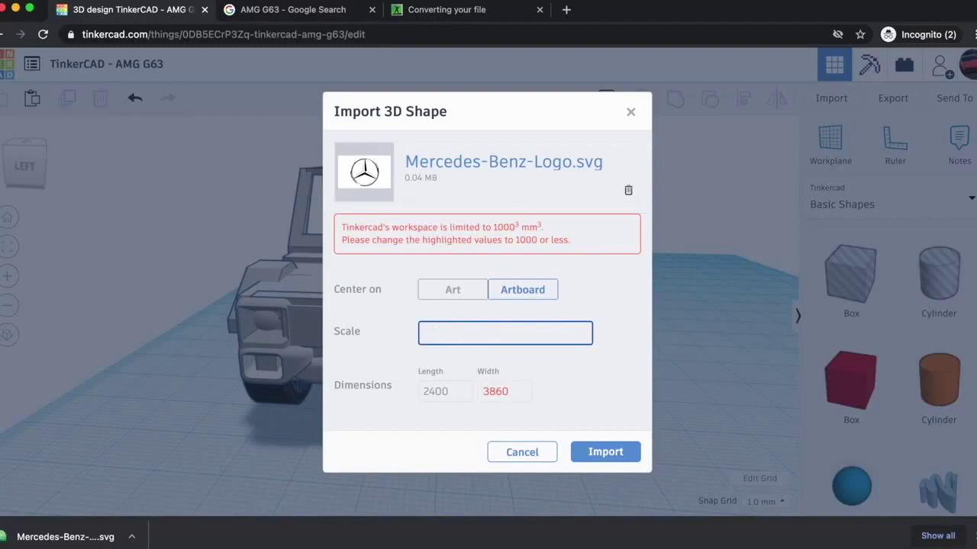
pyautogui.click(597, 424)
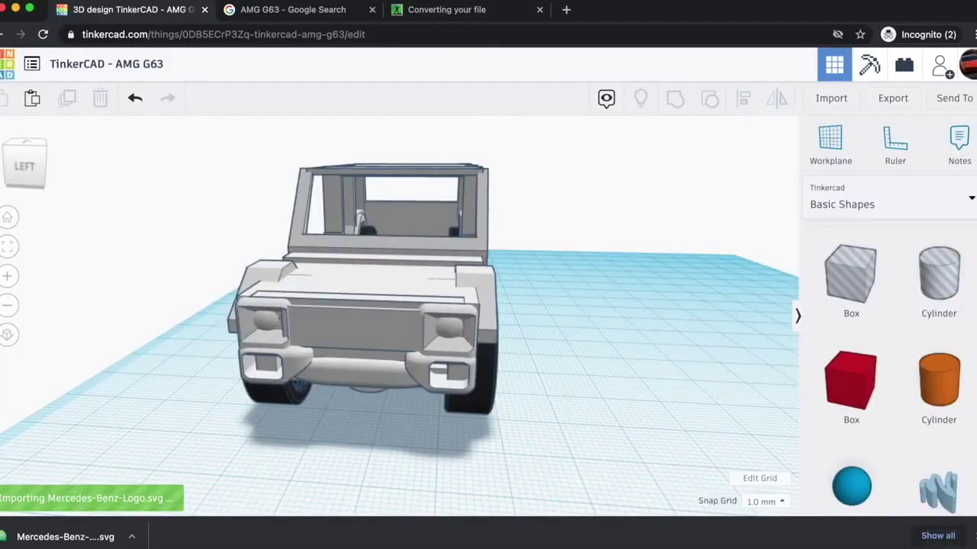
pyautogui.click(975, 535)
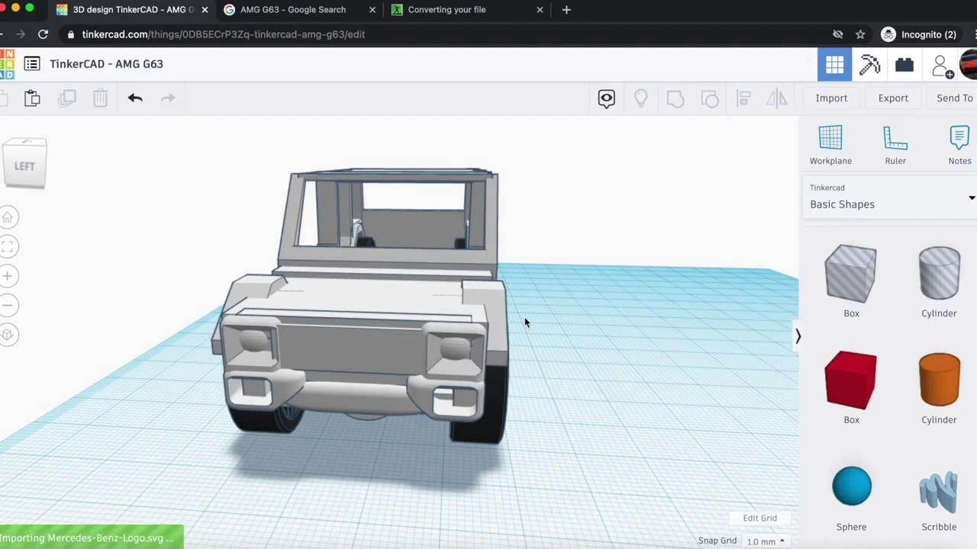
# - Adjust the height of the long cylinder running beneath the car's floor
pyautogui.click(17, 165)
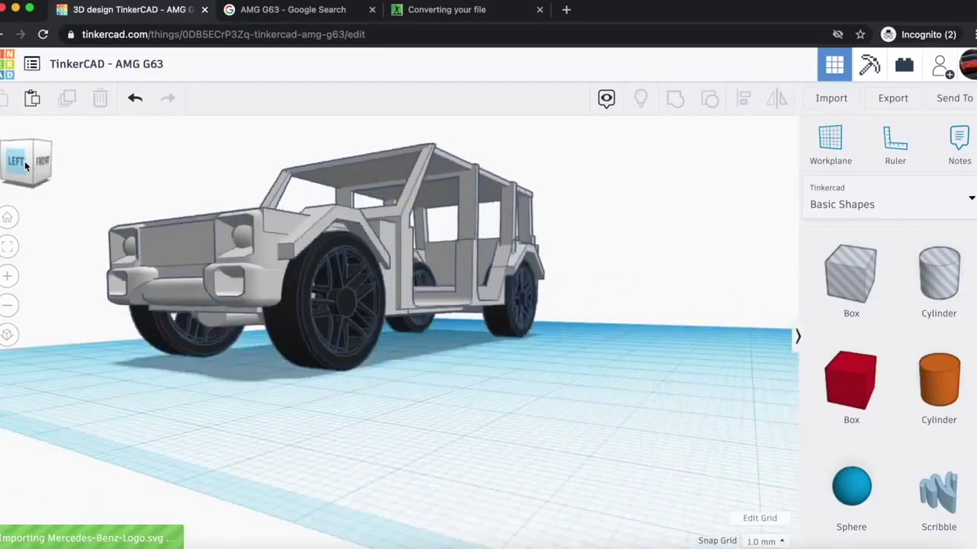
pyautogui.moveTo(15, 164); pyautogui.dragTo(137, 164)
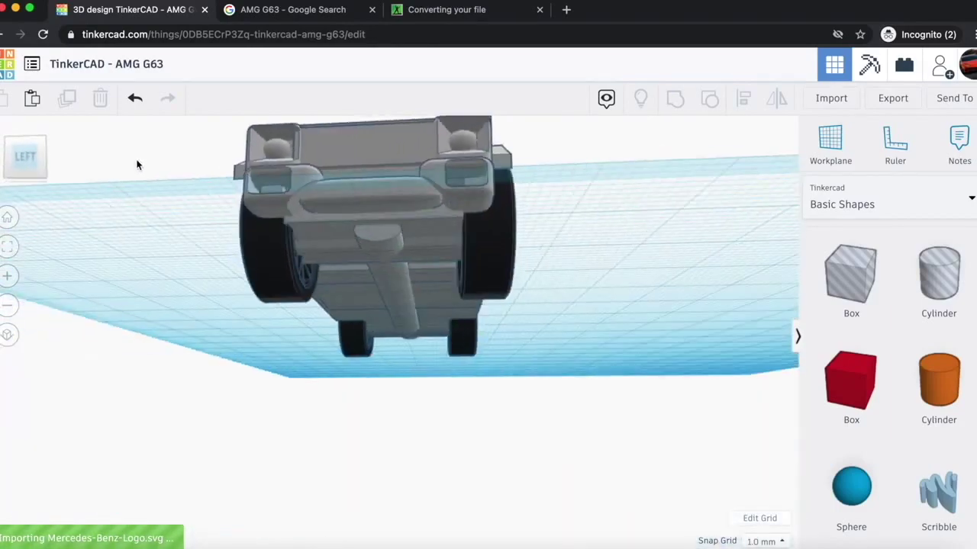
pyautogui.click(392, 282)
pyautogui.moveTo(401, 337); pyautogui.dragTo(400, 326)
pyautogui.moveTo(10, 168); pyautogui.dragTo(11, 174)
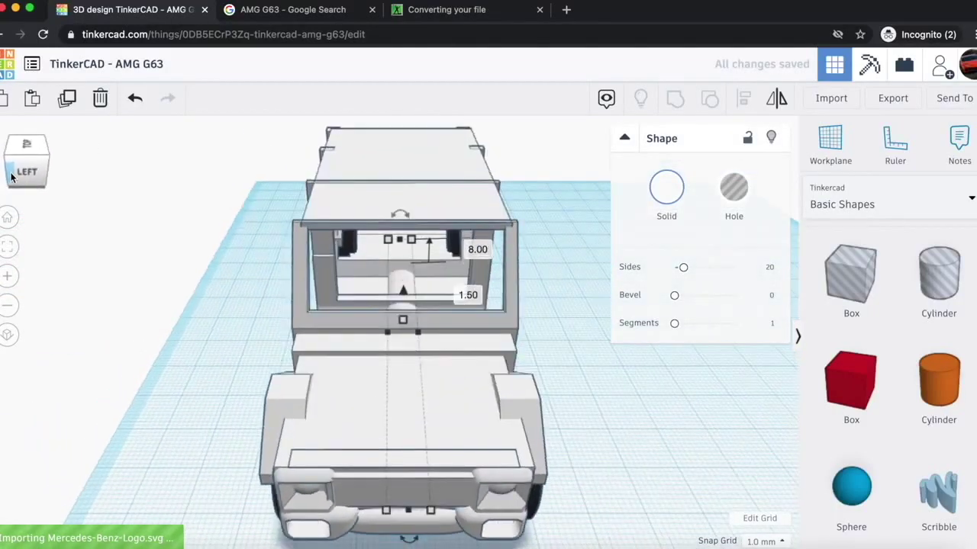
# - Nudge both front wheel arches slightly inward toward the bonnet
pyautogui.click(278, 404)
pyautogui.click(511, 405)
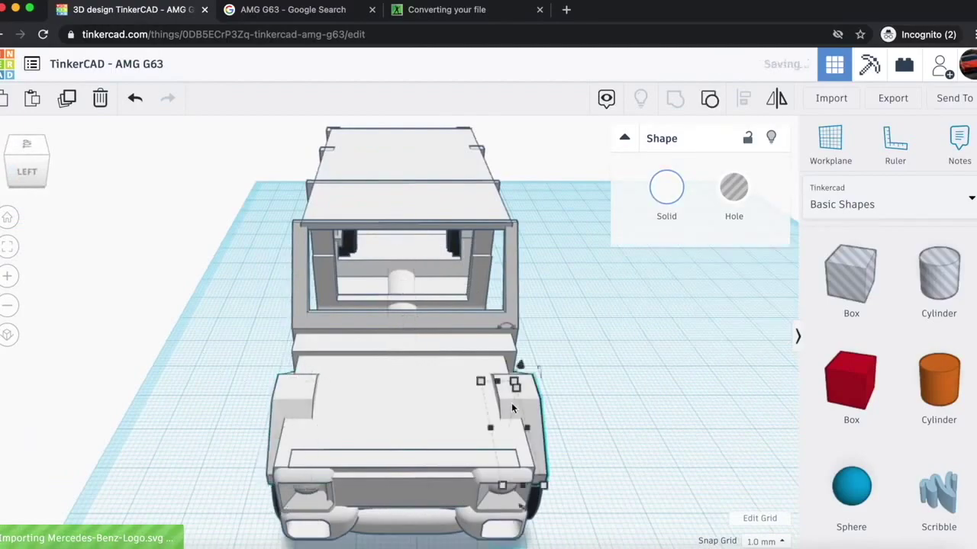
pyautogui.press('Left')
pyautogui.moveTo(47, 157)
pyautogui.mouseDown()
pyautogui.moveTo(10, 155)
pyautogui.moveTo(55, 151)
pyautogui.moveTo(43, 150)
pyautogui.mouseUp()
pyautogui.click(43, 151)
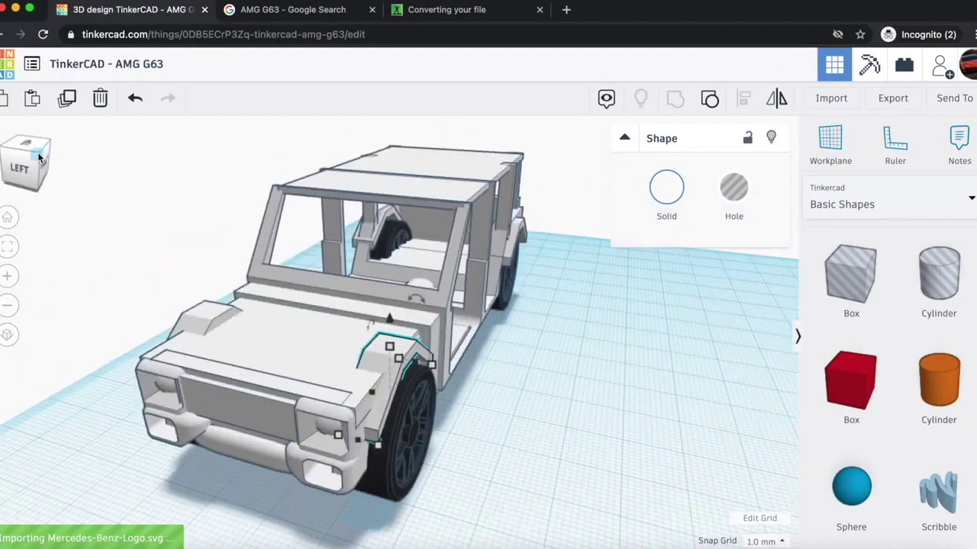
pyautogui.scroll(-5, 122, 422)
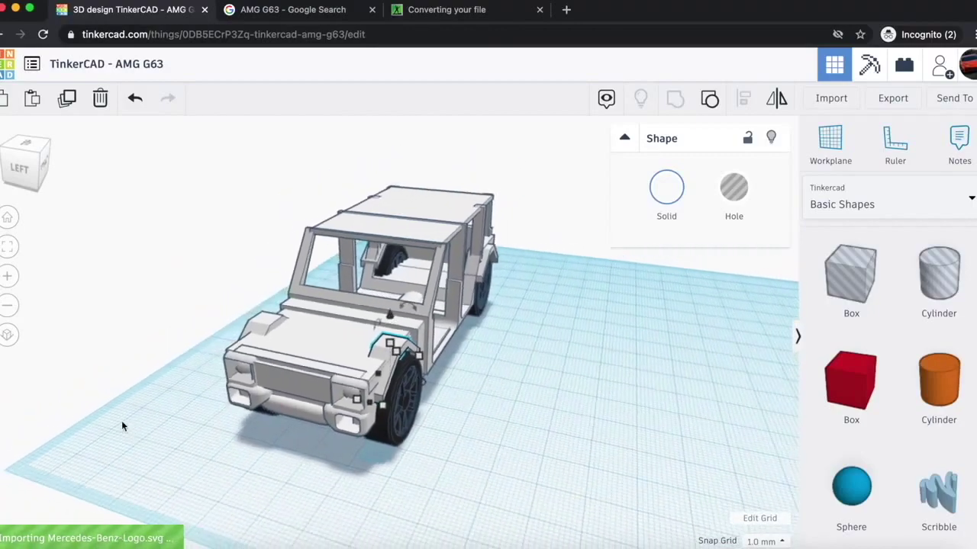
# - Add a red box behind the car and reduce it to a bar 16 mm long, 2 mm deep and 4 mm high
pyautogui.moveTo(31, 182); pyautogui.dragTo(56, 160)
pyautogui.click(26, 164)
pyautogui.scroll(5, 413, 198)
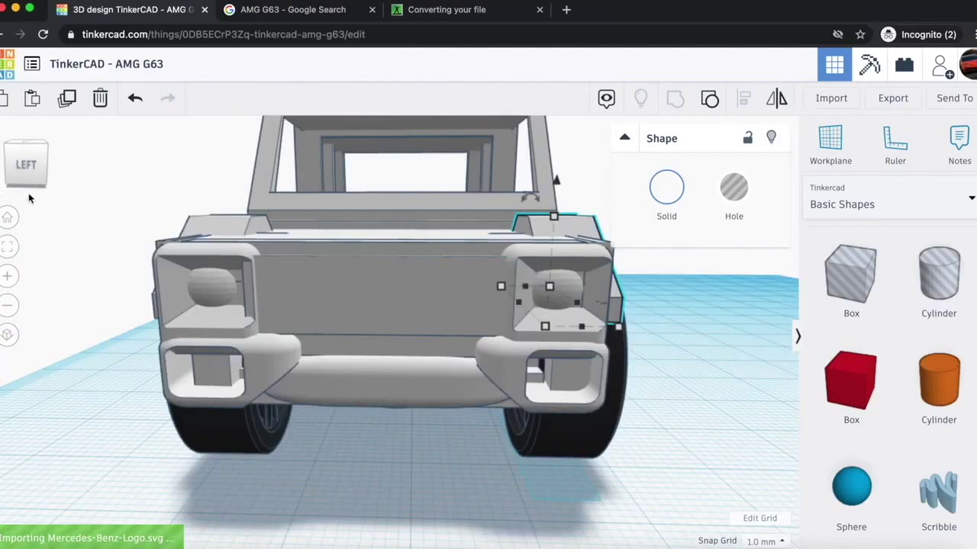
pyautogui.click(22, 168)
pyautogui.click(20, 169)
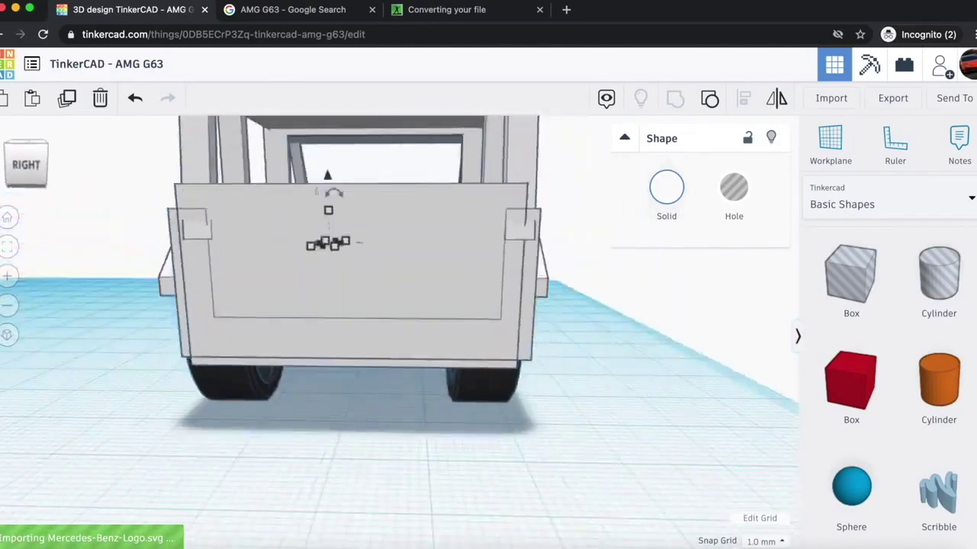
pyautogui.moveTo(24, 168); pyautogui.dragTo(25, 177)
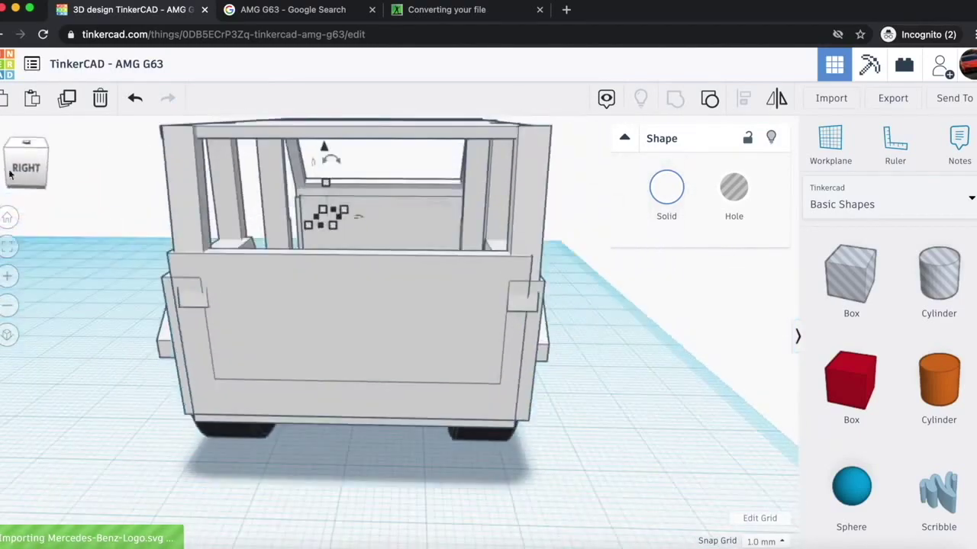
pyautogui.scroll(-3, 729, 364)
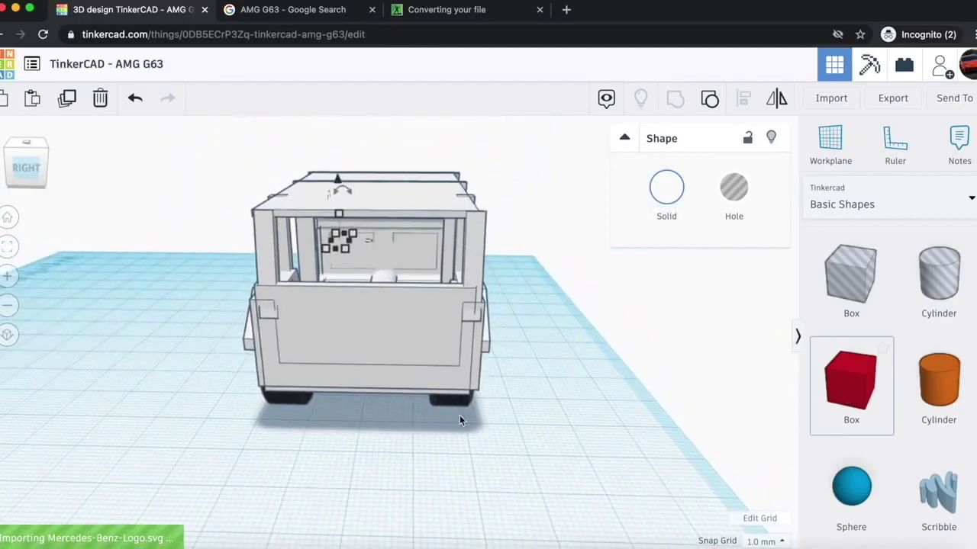
pyautogui.moveTo(850, 381); pyautogui.dragTo(107, 381)
pyautogui.moveTo(183, 467); pyautogui.dragTo(221, 449)
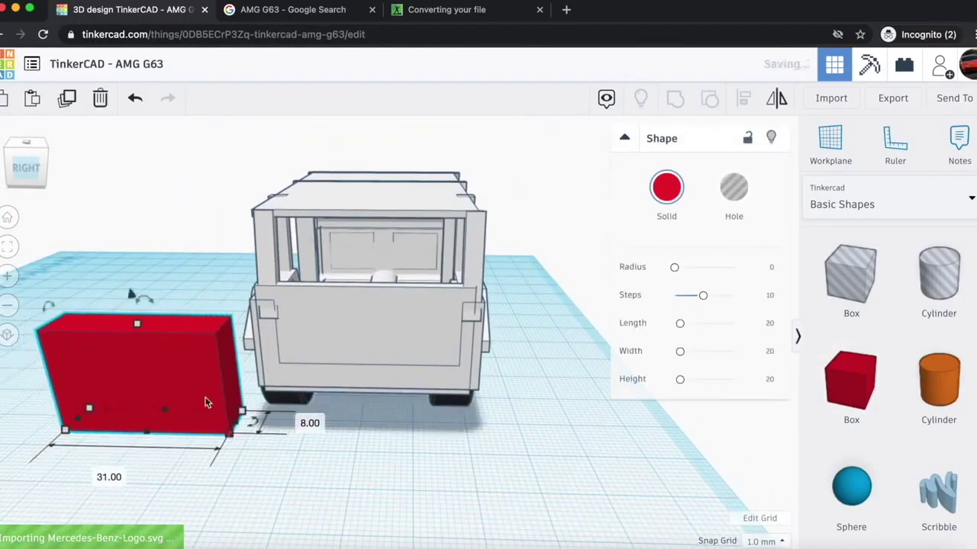
pyautogui.moveTo(135, 321); pyautogui.dragTo(237, 423)
pyautogui.click(226, 411)
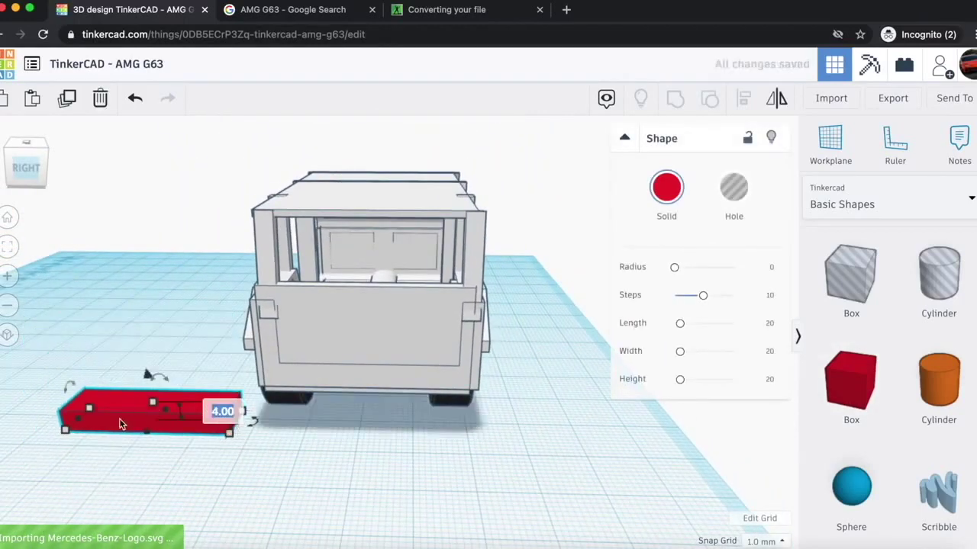
pyautogui.moveTo(229, 432); pyautogui.dragTo(119, 412)
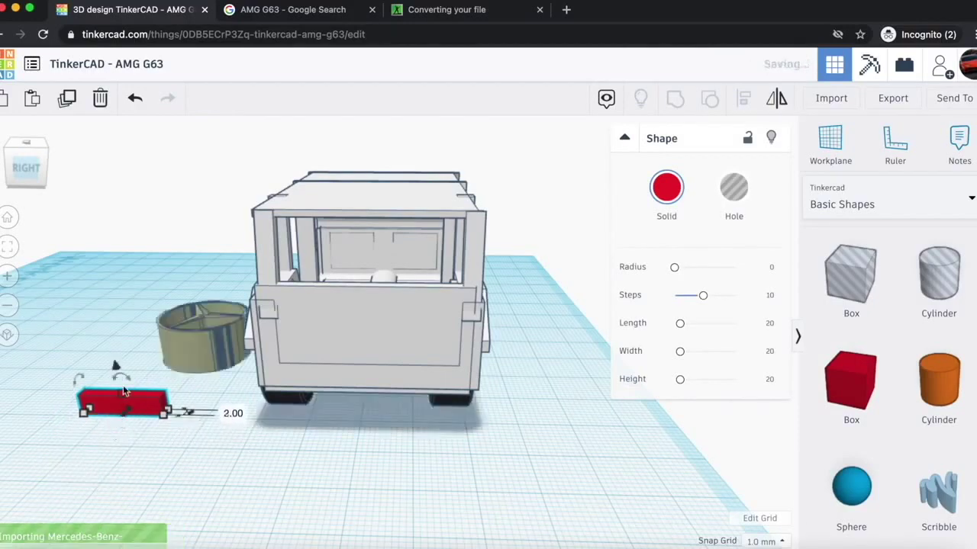
# - Fit the red bar at the left edge of the rear panel as a shorter tail light, 3 mm high with a 3.79 radius
pyautogui.moveTo(114, 369); pyautogui.dragTo(323, 349)
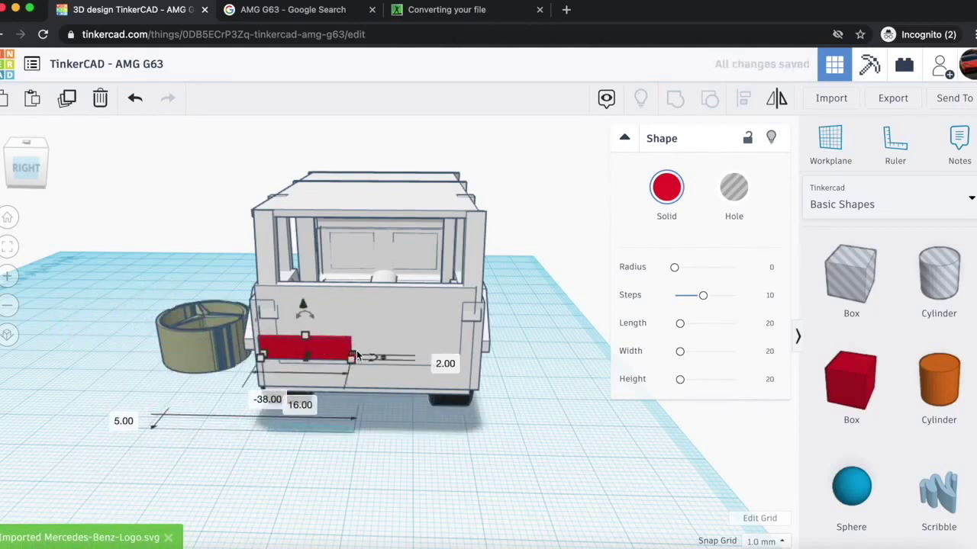
pyautogui.moveTo(357, 357); pyautogui.dragTo(293, 341)
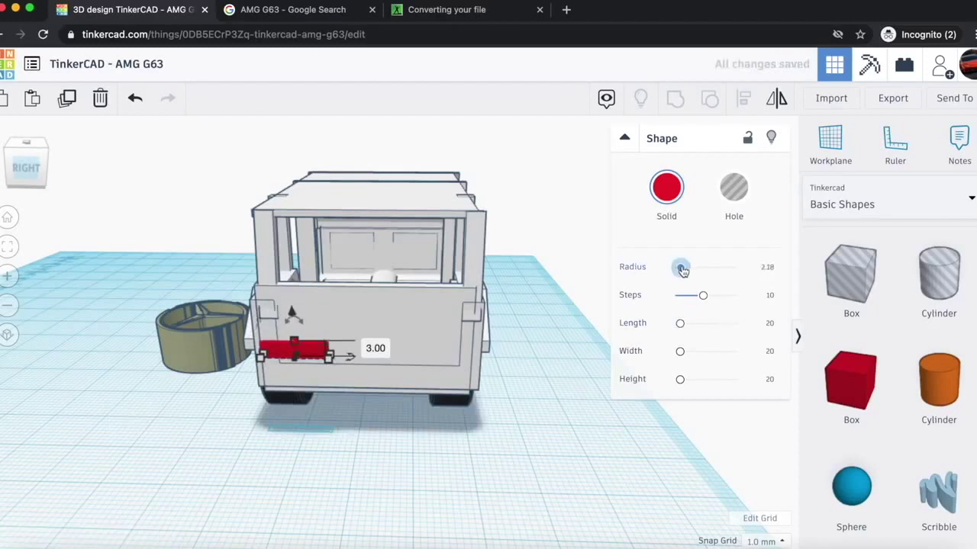
pyautogui.moveTo(682, 270); pyautogui.dragTo(685, 267)
pyautogui.moveTo(292, 313); pyautogui.dragTo(292, 280)
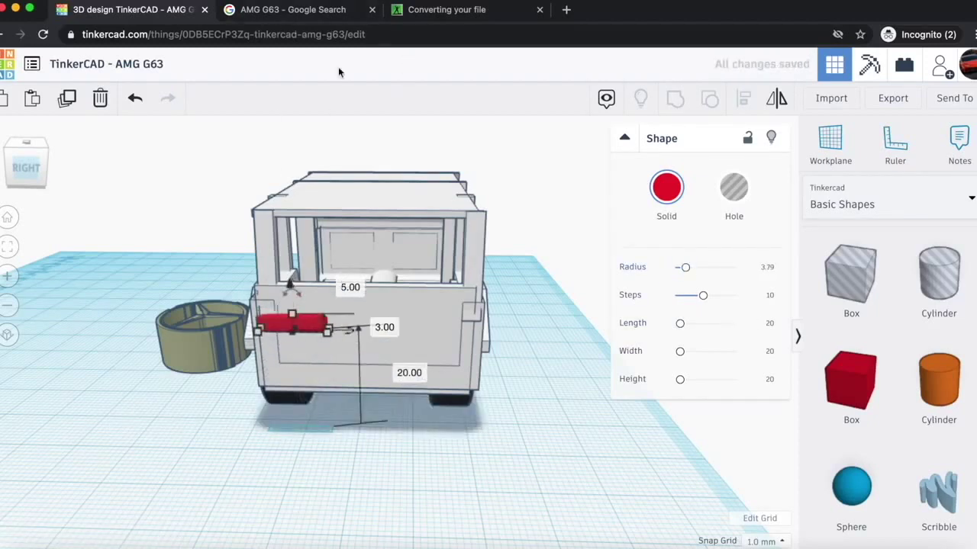
pyautogui.moveTo(291, 285); pyautogui.dragTo(290, 294)
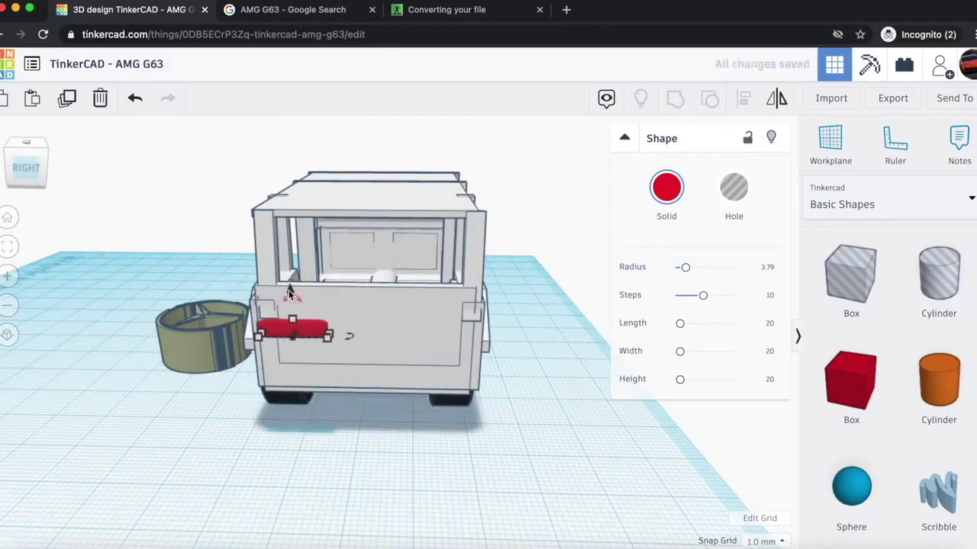
# - Duplicate the red tail light and move the copy straight across to the right edge of the rear panel
pyautogui.press('super+d')
pyautogui.press('Right')
pyautogui.press('Right')
pyautogui.press('Right')
pyautogui.press('Right')
pyautogui.press('Right')
pyautogui.press('Right')
pyautogui.press('Right')
pyautogui.press('Right')
pyautogui.press('Right')
pyautogui.press('Right')
pyautogui.press('Right')
pyautogui.press('Right')
pyautogui.press('Right')
pyautogui.press('Right')
pyautogui.press('Right')
pyautogui.press('Right')
pyautogui.press('Right')
pyautogui.press('Right')
pyautogui.press('Right')
pyautogui.press('Right')
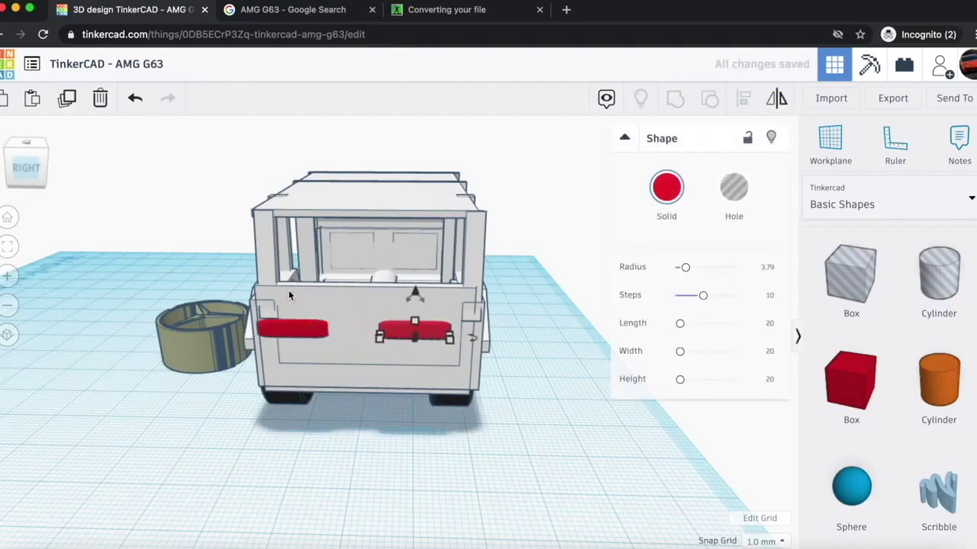
pyautogui.press('Right')
pyautogui.press('Right')
pyautogui.press('Right')
pyautogui.press('Right')
pyautogui.press('Right')
pyautogui.press('Right')
pyautogui.press('Right')
pyautogui.press('Right')
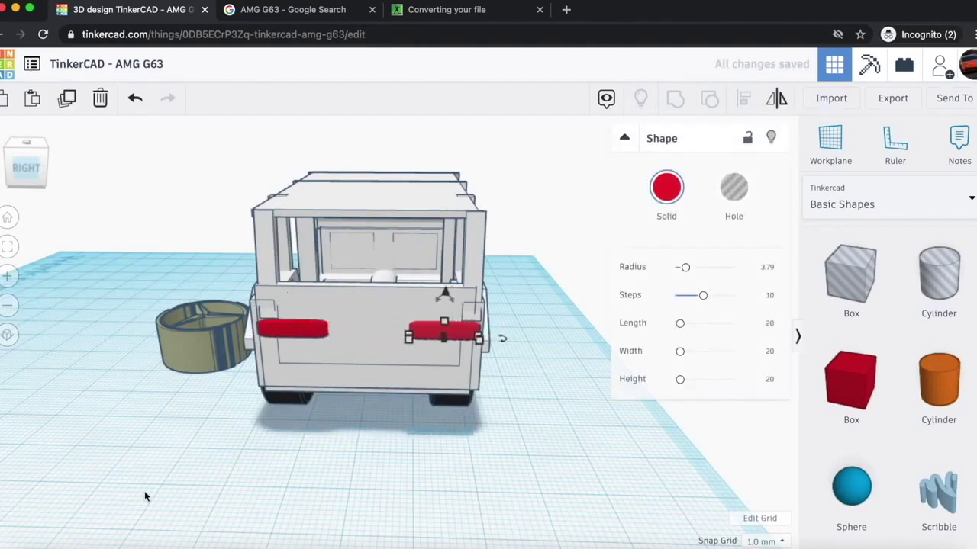
pyautogui.click(145, 494)
# - Move the imported logo clear of the car's side and resize its footprint to 6 by 6 mm
pyautogui.click(30, 168)
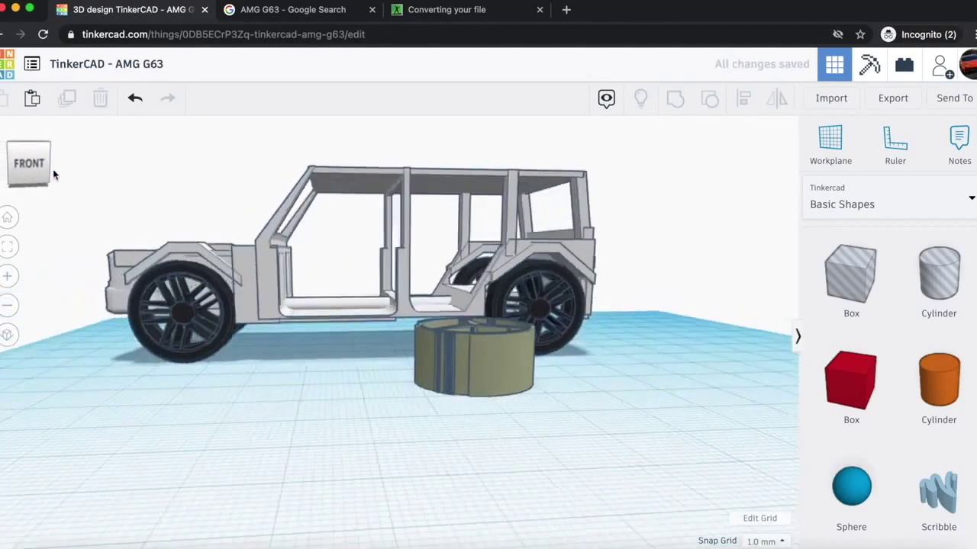
pyautogui.click(51, 179)
pyautogui.moveTo(593, 396); pyautogui.dragTo(467, 473)
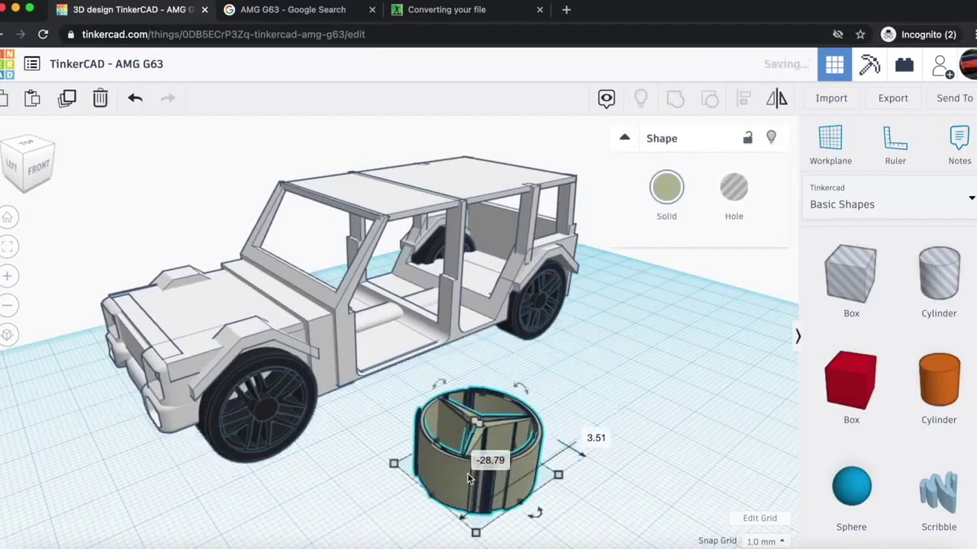
pyautogui.moveTo(531, 515); pyautogui.dragTo(425, 505)
pyautogui.moveTo(558, 476); pyautogui.dragTo(480, 490)
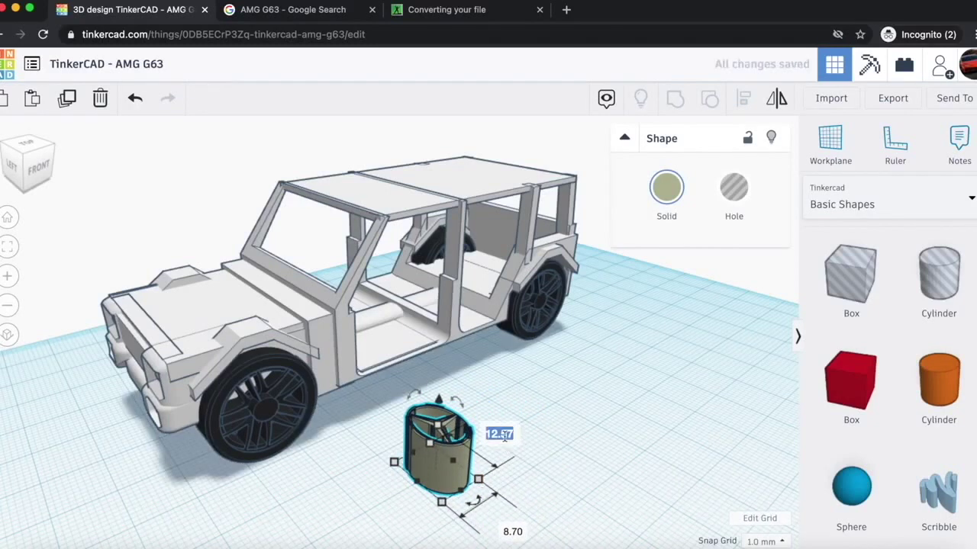
pyautogui.write('6')
pyautogui.press('Return')
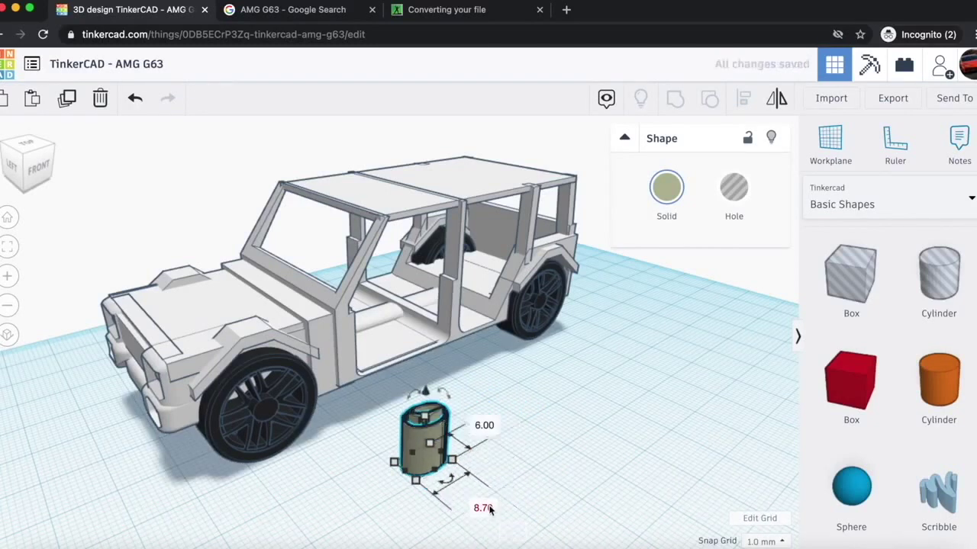
pyautogui.press('Return')
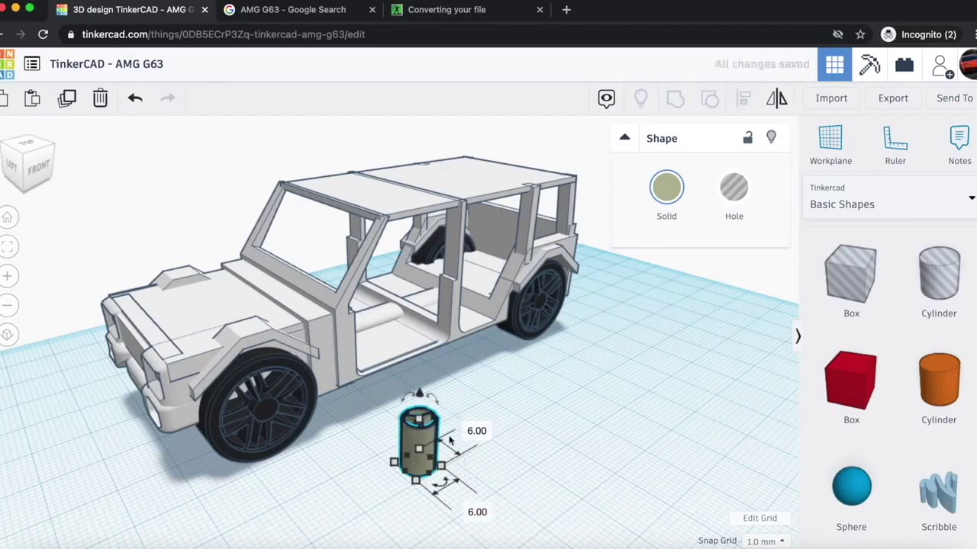
# - Reduce the logo's height and move it in front of the car's front bumper
pyautogui.moveTo(419, 417); pyautogui.dragTo(45, 444)
pyautogui.click(34, 170)
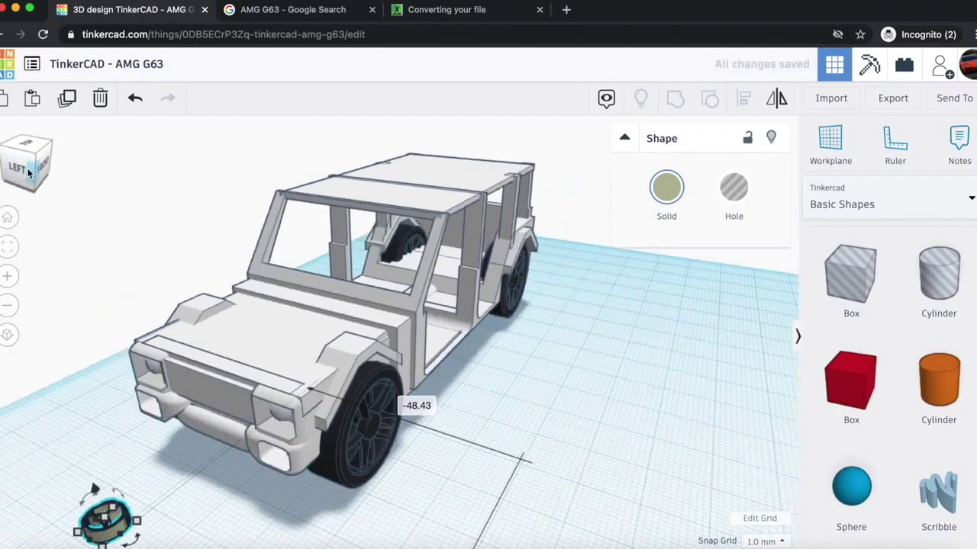
pyautogui.moveTo(35, 169); pyautogui.dragTo(32, 185)
pyautogui.moveTo(288, 538); pyautogui.dragTo(375, 477)
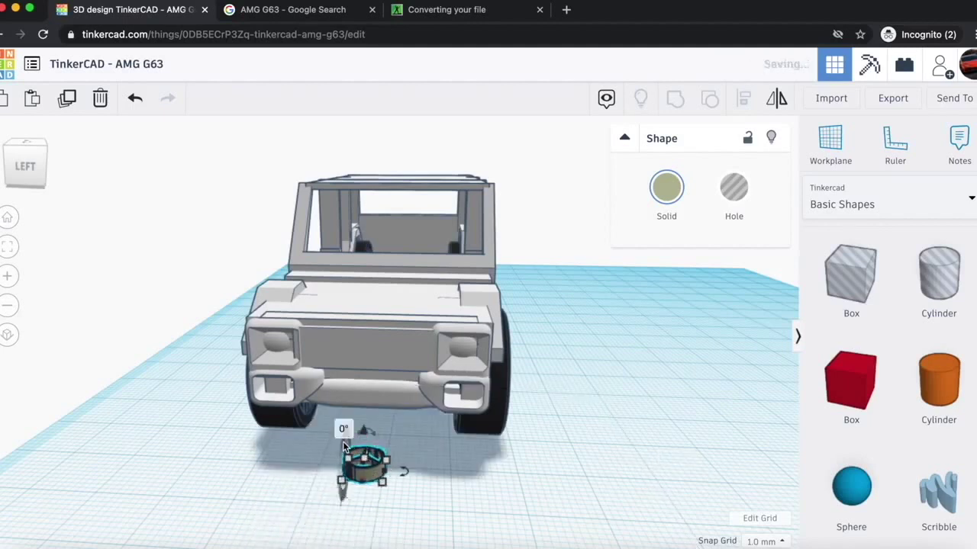
# - Rotate the logo 90° so it stands upright and raise it to the front of the grille panel
pyautogui.click(343, 428)
pyautogui.write('90')
pyautogui.press('Return')
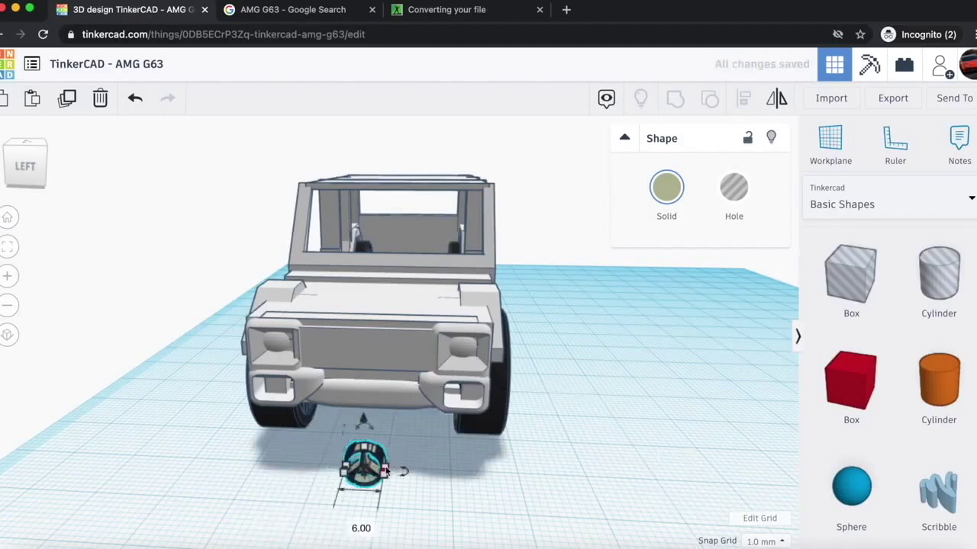
pyautogui.moveTo(363, 419); pyautogui.dragTo(375, 306)
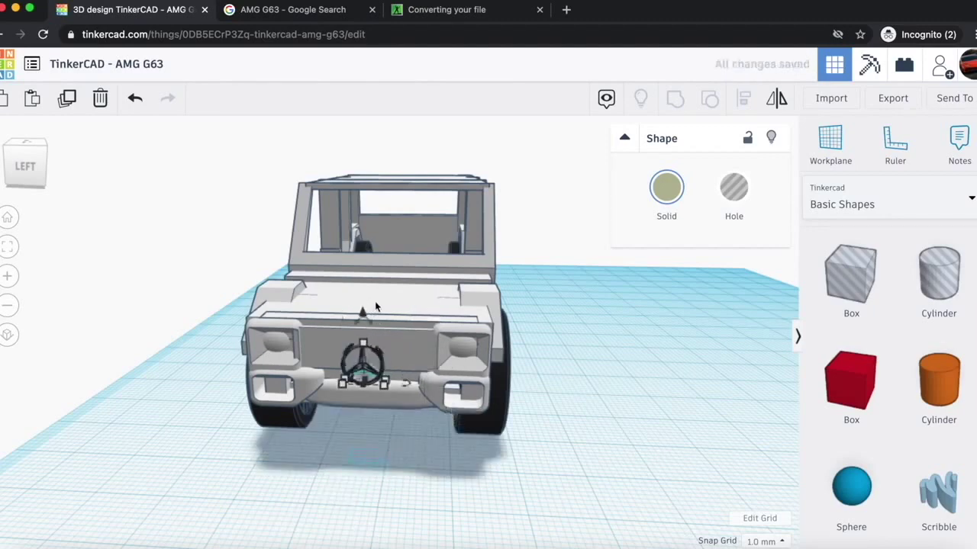
pyautogui.scroll(5, 401, 338)
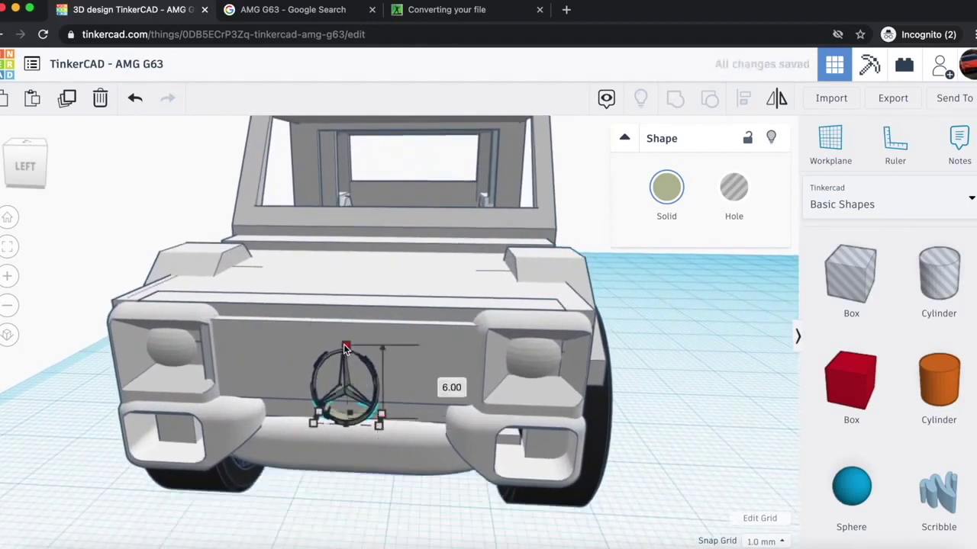
# - Raise the Mercedes logo 2 mm on the grille panel and colour it white
pyautogui.moveTo(346, 330); pyautogui.dragTo(349, 299)
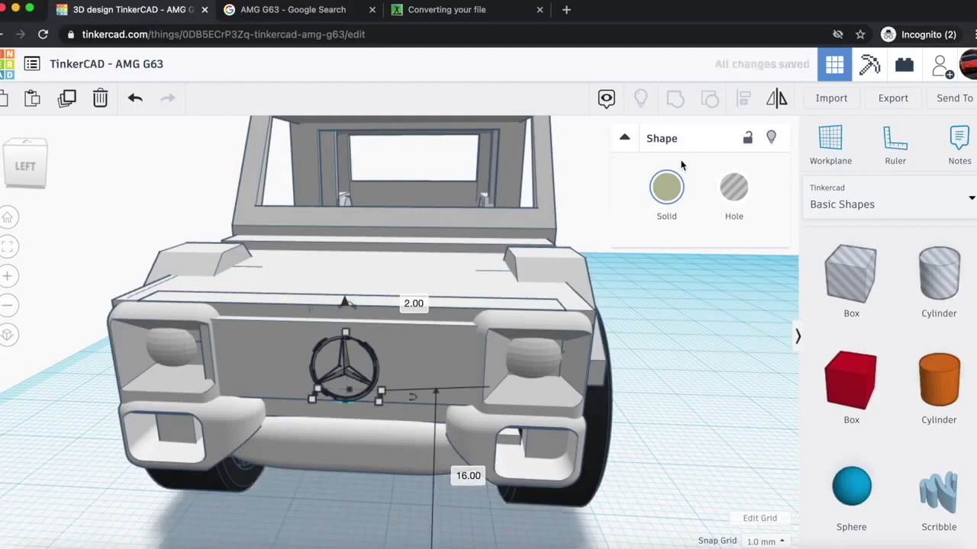
pyautogui.click(674, 189)
pyautogui.click(898, 294)
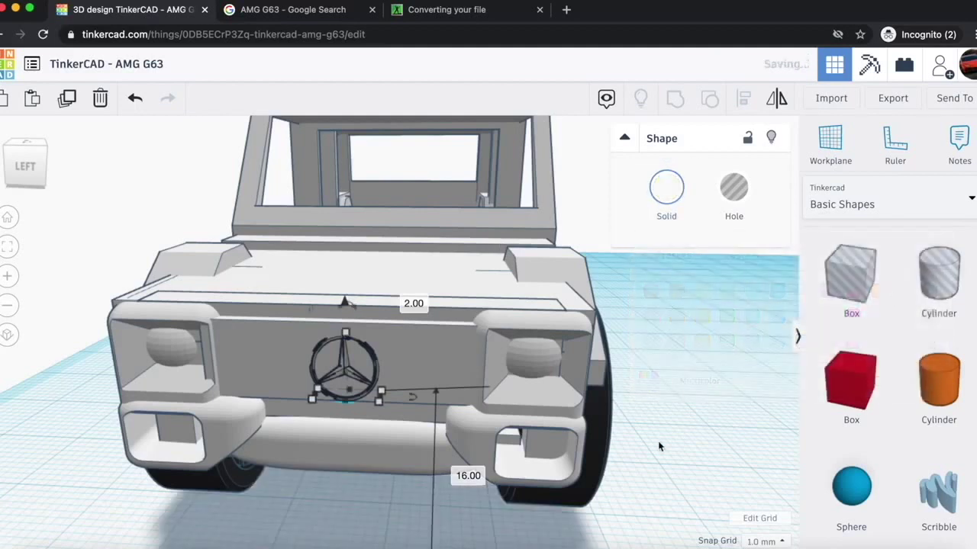
pyautogui.click(675, 460)
pyautogui.click(344, 369)
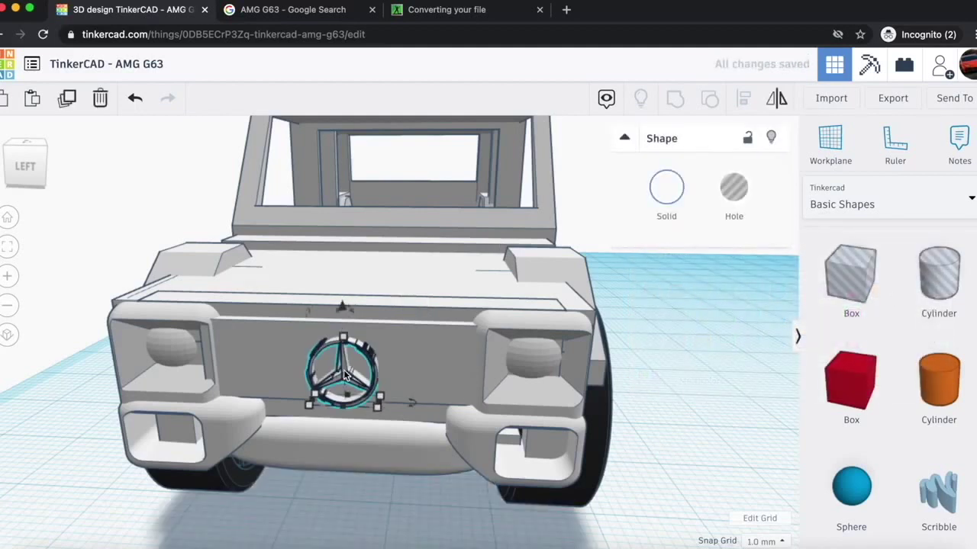
pyautogui.click(706, 387)
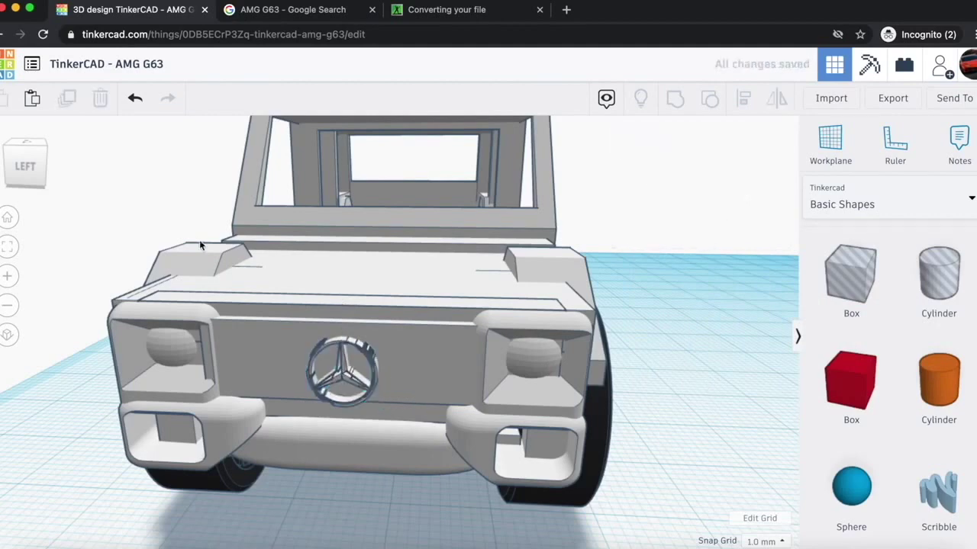
# - Raise the logo a further 0.30 mm so it sits centred vertically on the grille panel
pyautogui.click(25, 164)
pyautogui.click(376, 237)
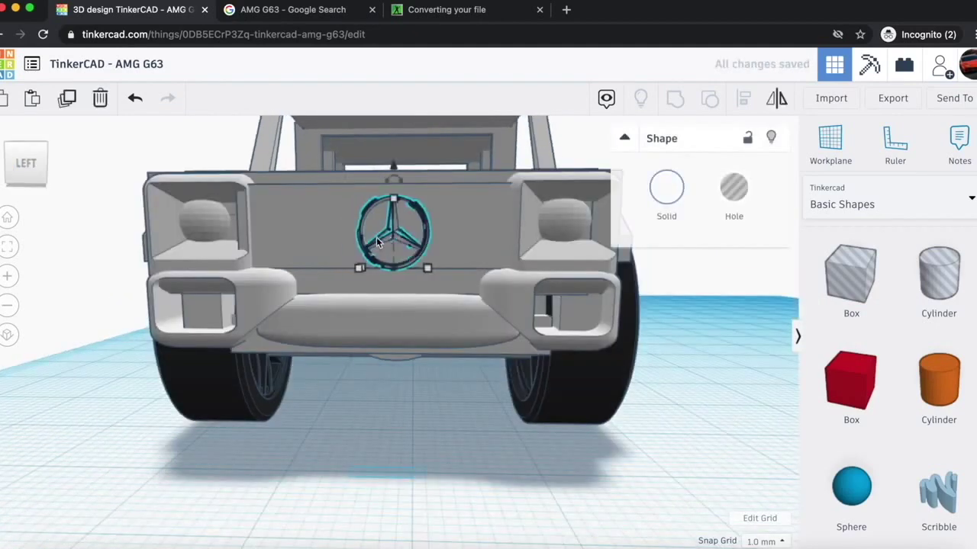
pyautogui.moveTo(397, 166); pyautogui.dragTo(399, 161)
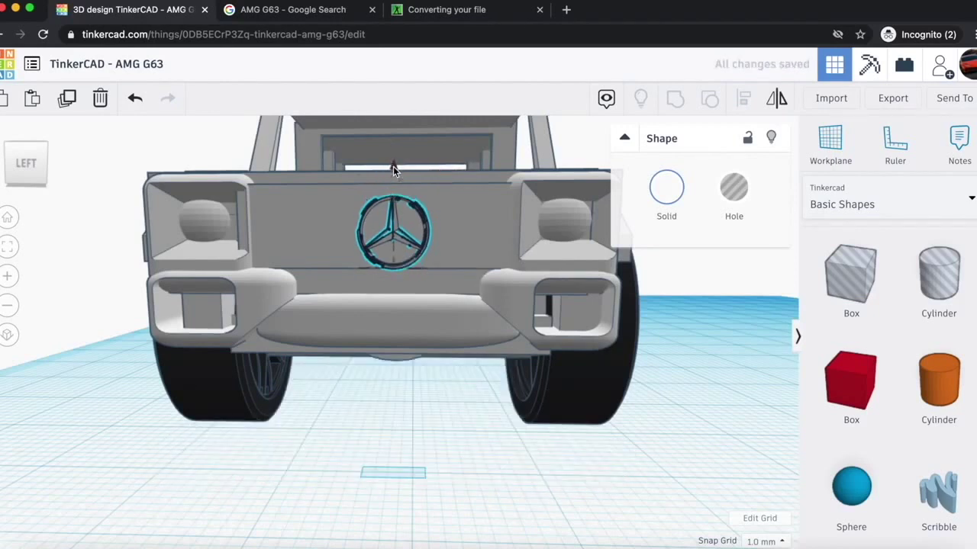
pyautogui.click(452, 175)
pyautogui.write('0.30')
pyautogui.press('Return')
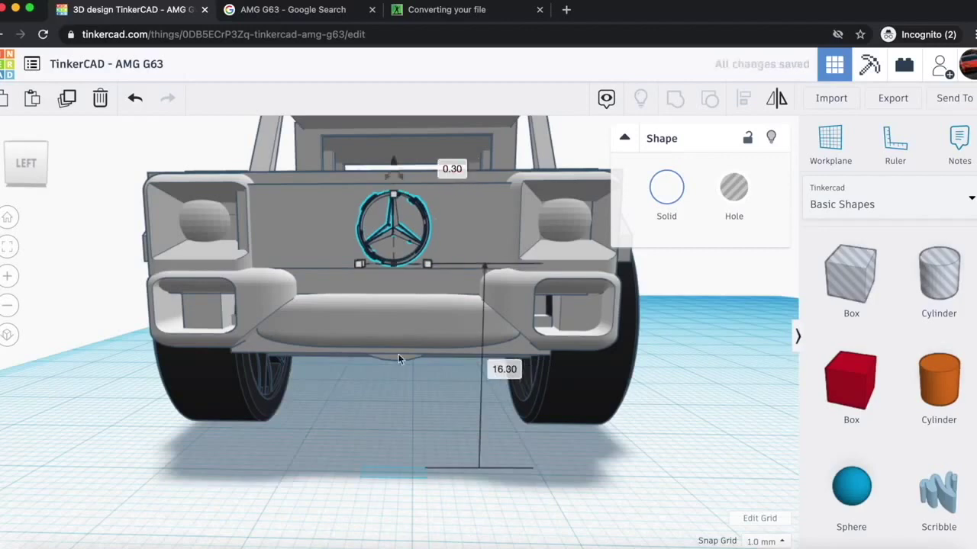
pyautogui.click(317, 451)
pyautogui.scroll(-6, 318, 452)
# - Shift the logo sideways to centre it on the grille between the headlights
pyautogui.moveTo(31, 157); pyautogui.dragTo(237, 333)
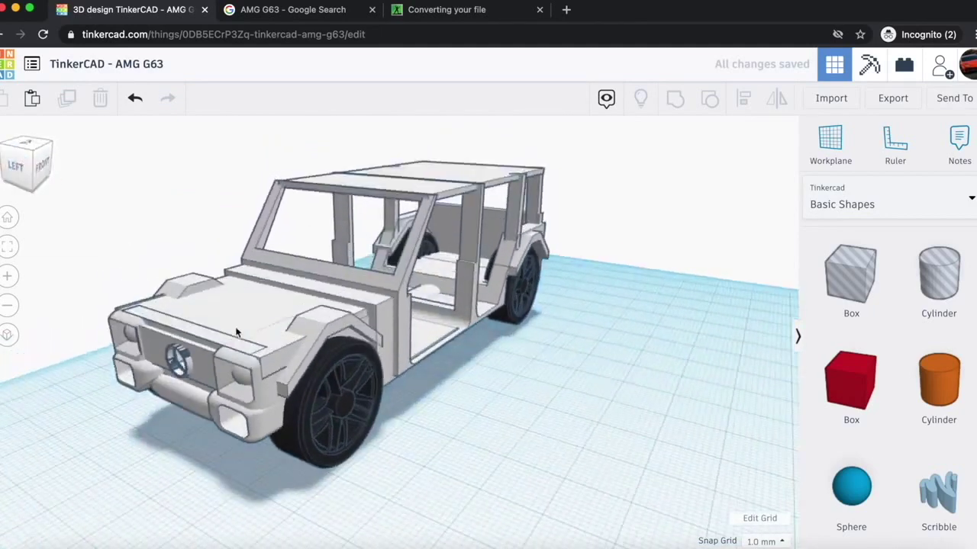
pyautogui.click(186, 360)
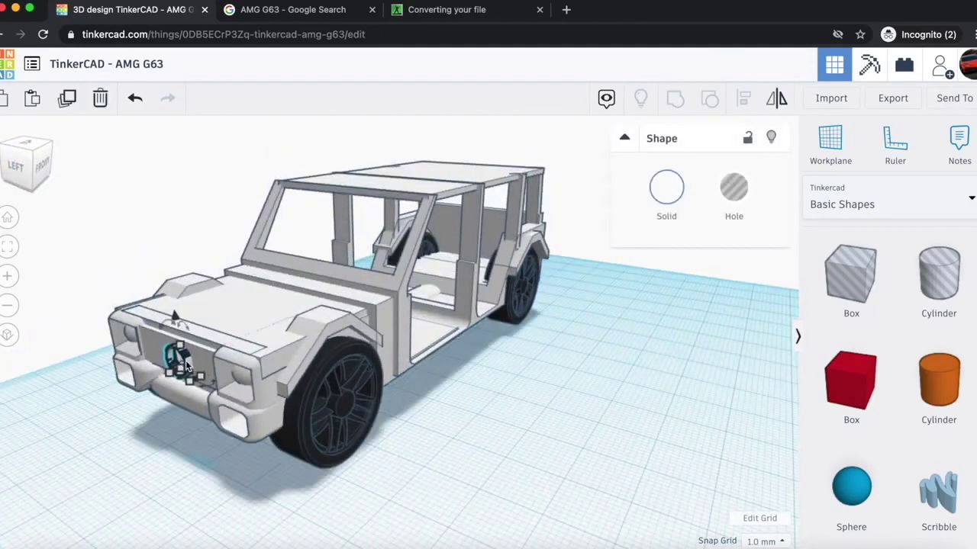
pyautogui.click(423, 435)
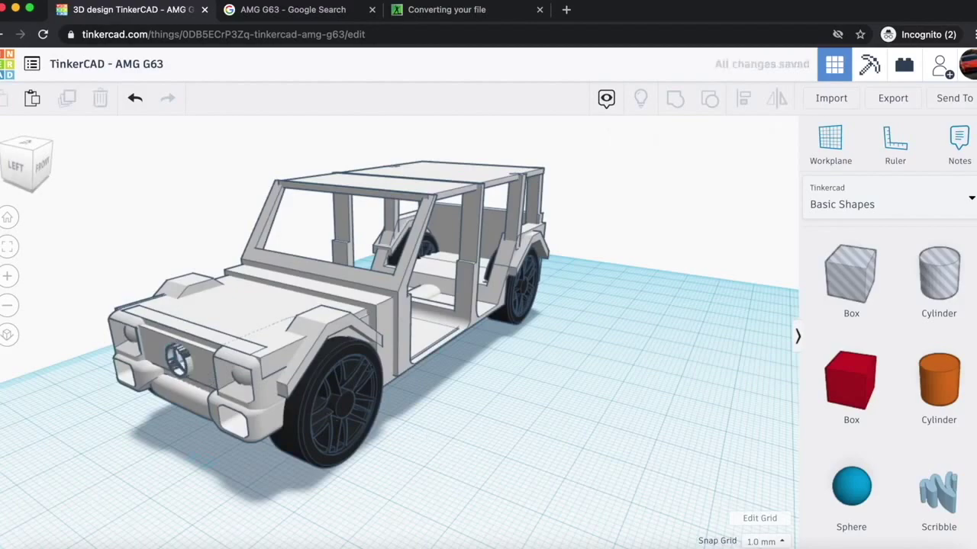
pyautogui.click(16, 167)
pyautogui.scroll(5, 321, 330)
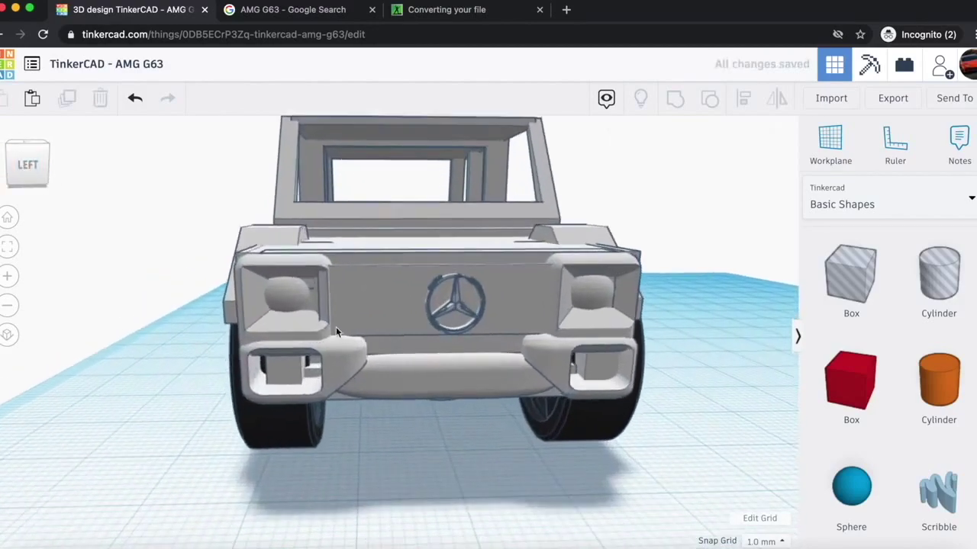
pyautogui.click(431, 305)
pyautogui.scroll(-5, 649, 360)
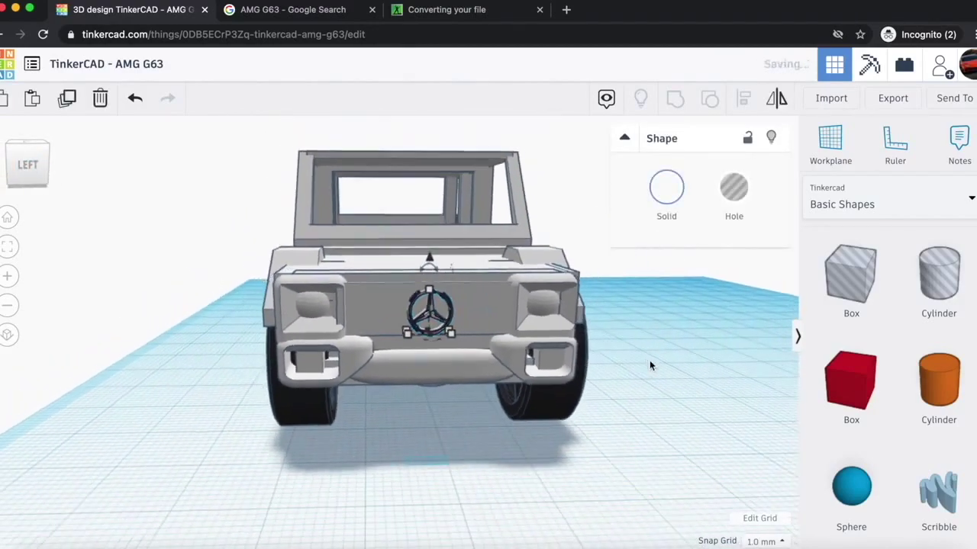
# - Add a box in front of the bumper and flatten it into a long, thin bar 2 mm deep
pyautogui.click(500, 474)
pyautogui.moveTo(555, 496); pyautogui.dragTo(532, 449)
pyautogui.moveTo(459, 305); pyautogui.dragTo(453, 430)
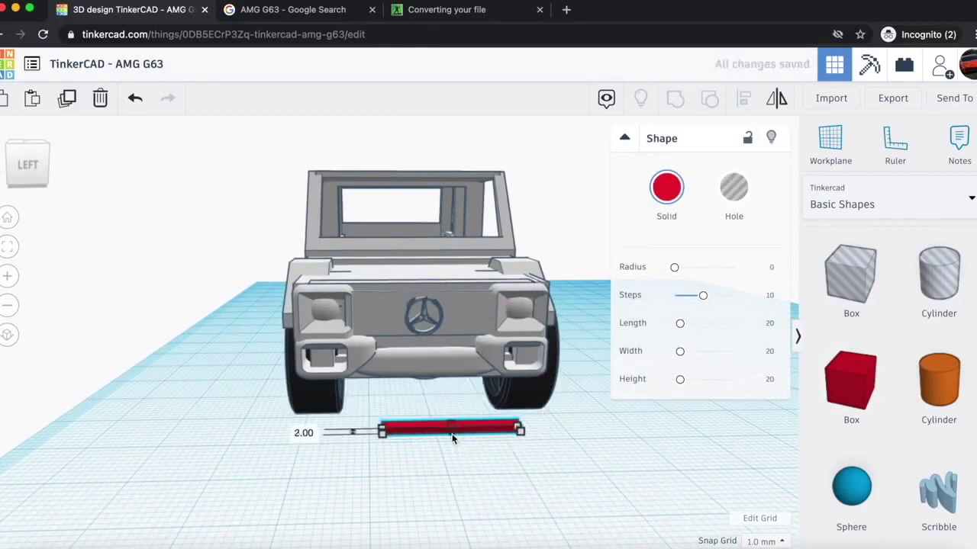
# - Raise the bar to the middle of the grille so it spans between the headlights, and colour it white
pyautogui.moveTo(452, 398); pyautogui.dragTo(464, 290)
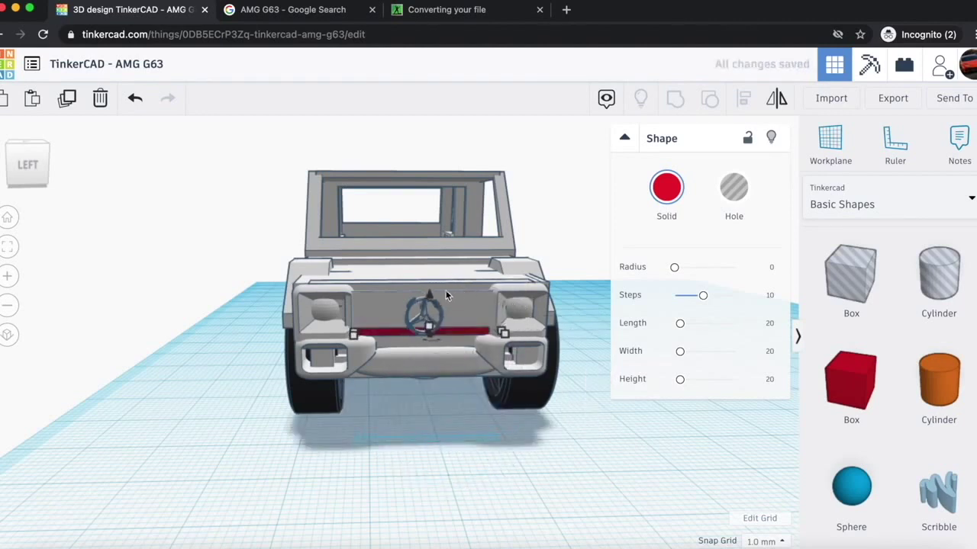
pyautogui.moveTo(429, 294); pyautogui.dragTo(429, 284)
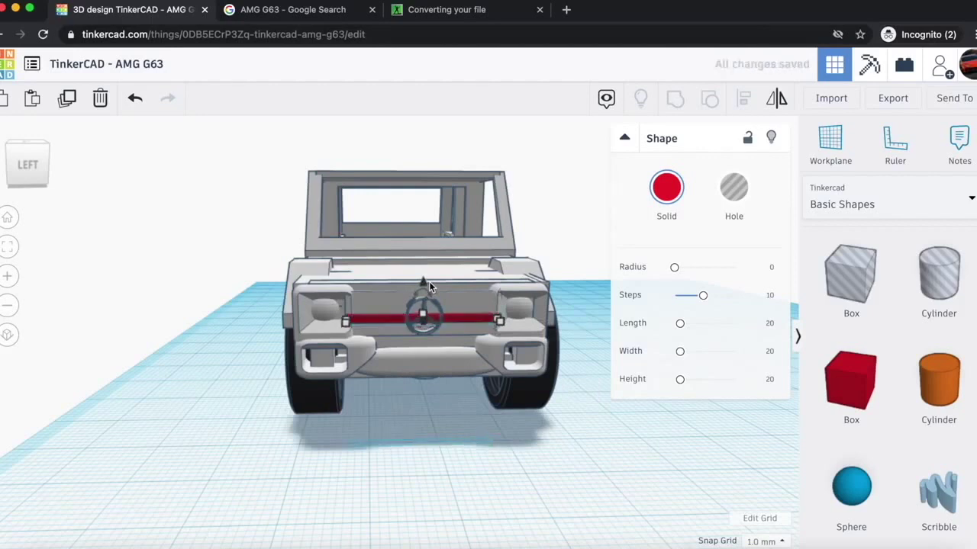
pyautogui.click(666, 191)
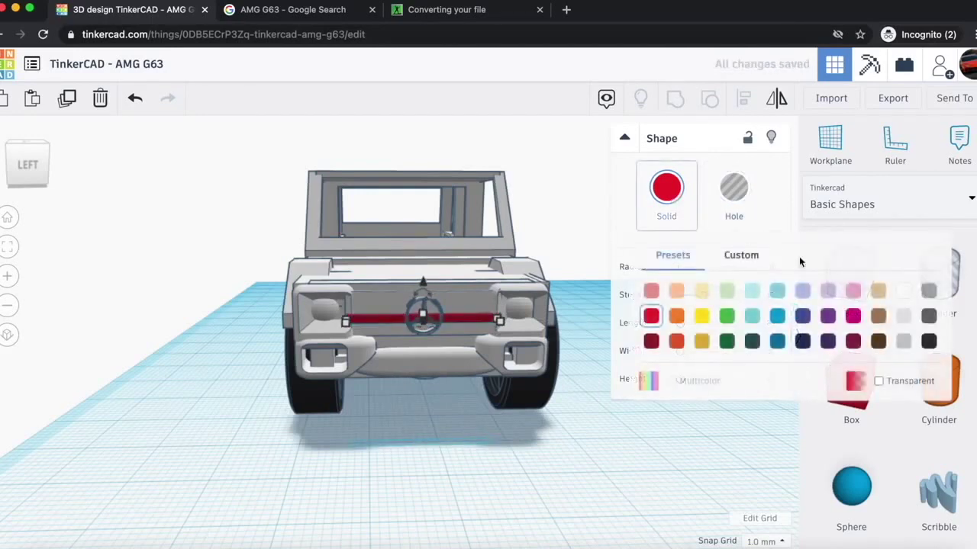
pyautogui.click(901, 296)
pyautogui.click(453, 488)
# - Fine-tune the grille bar's position and nudge both the logo and the bar forward from the panel
pyautogui.click(30, 151)
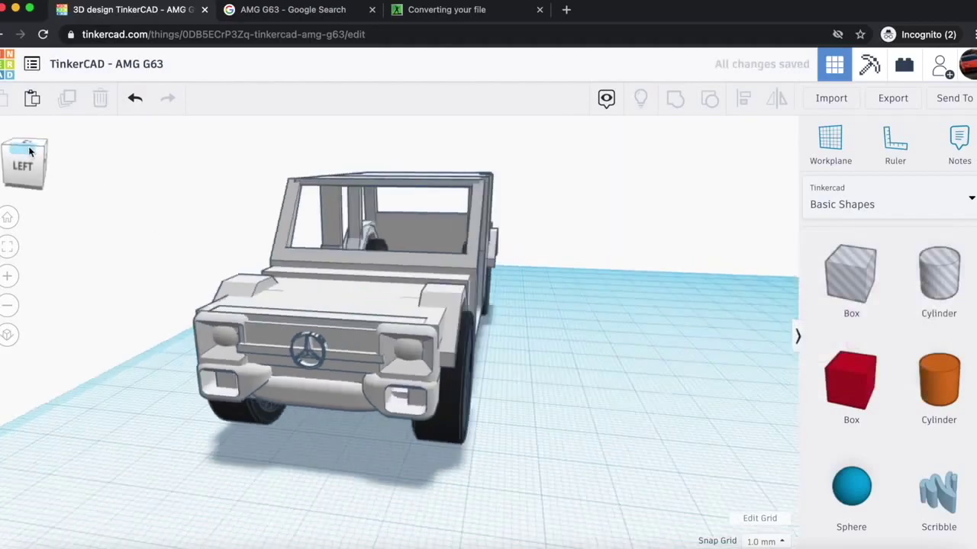
pyautogui.scroll(6, 272, 257)
pyautogui.scroll(-5, 499, 146)
pyautogui.click(439, 243)
pyautogui.moveTo(381, 204)
pyautogui.mouseDown()
pyautogui.moveTo(381, 195)
pyautogui.moveTo(381, 205)
pyautogui.mouseUp()
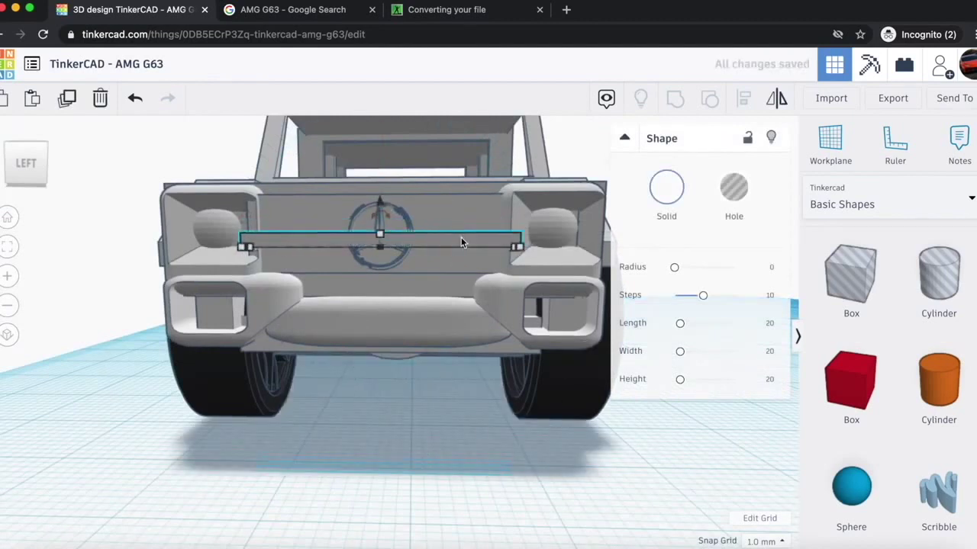
pyautogui.click(385, 268)
pyautogui.press('Down')
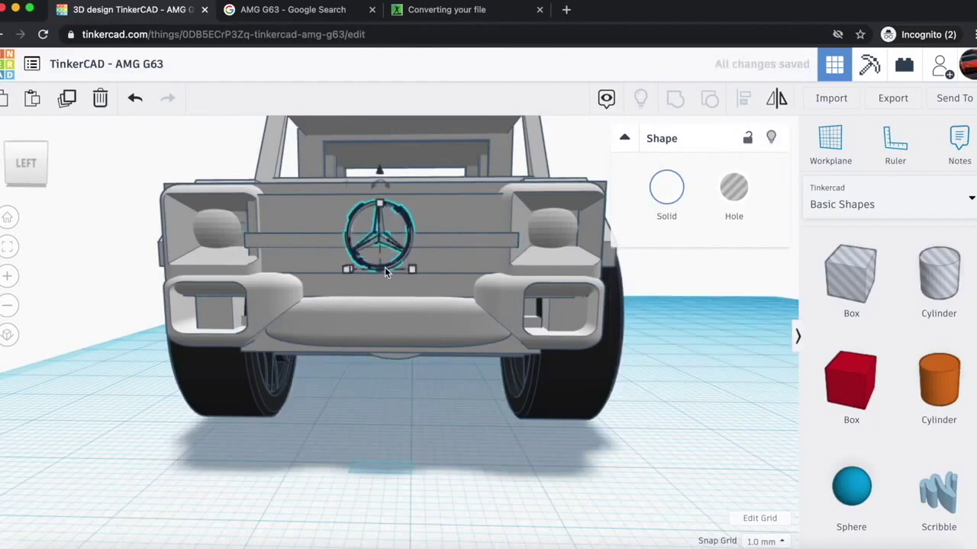
pyautogui.click(431, 236)
pyautogui.press('Down')
pyautogui.click(338, 471)
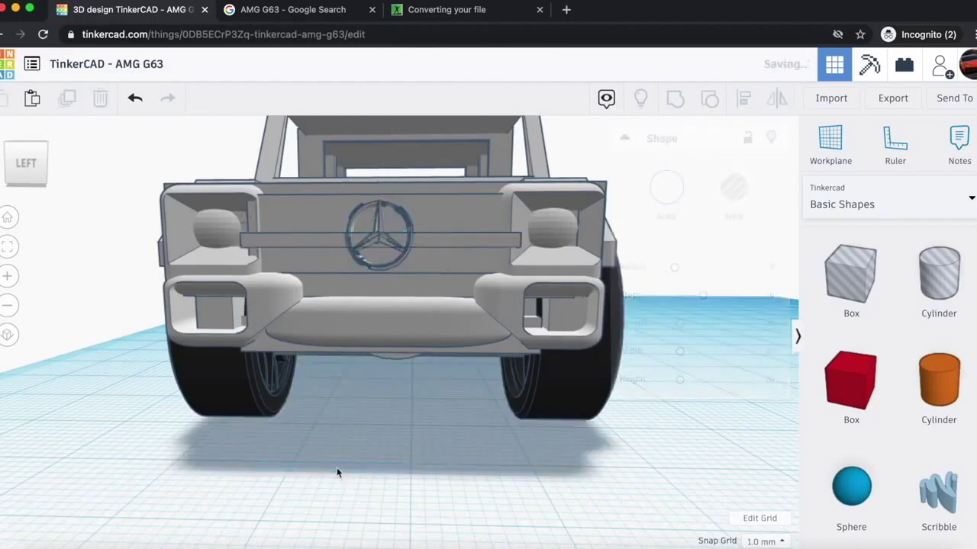
# - Nudge the grille bar and the logo back toward the front panel so they protrude less
pyautogui.click(39, 165)
pyautogui.moveTo(34, 169); pyautogui.dragTo(43, 169)
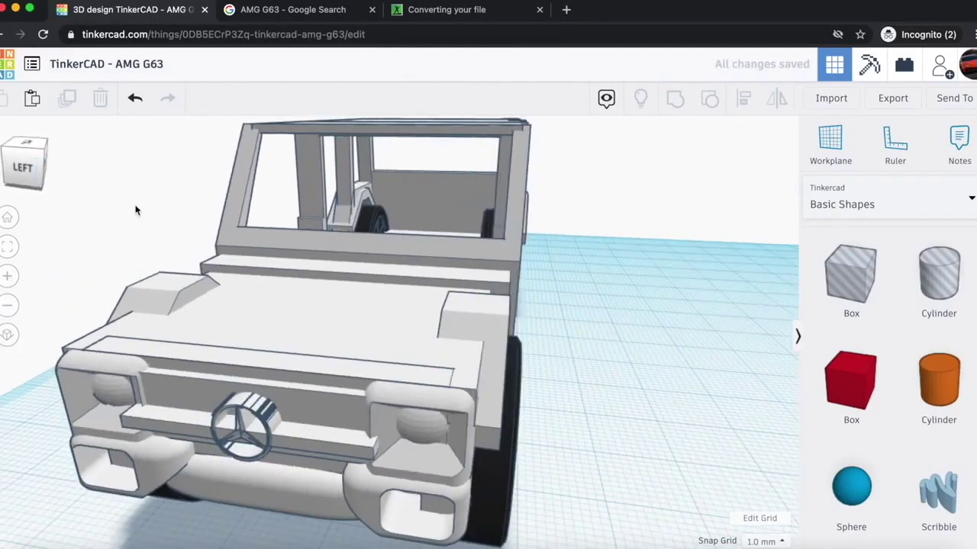
pyautogui.scroll(-5, 245, 240)
pyautogui.click(267, 383)
pyautogui.press('Up')
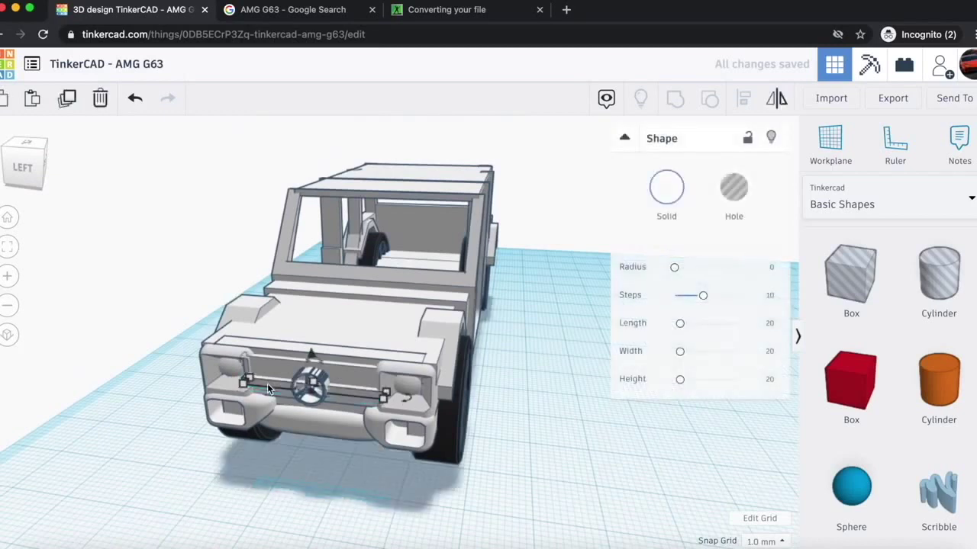
pyautogui.click(279, 455)
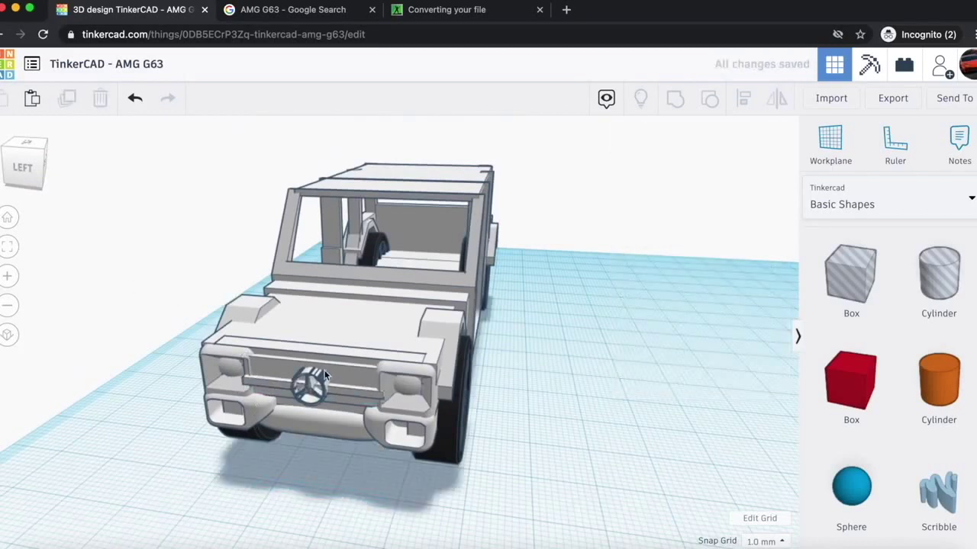
pyautogui.click(324, 373)
pyautogui.click(298, 469)
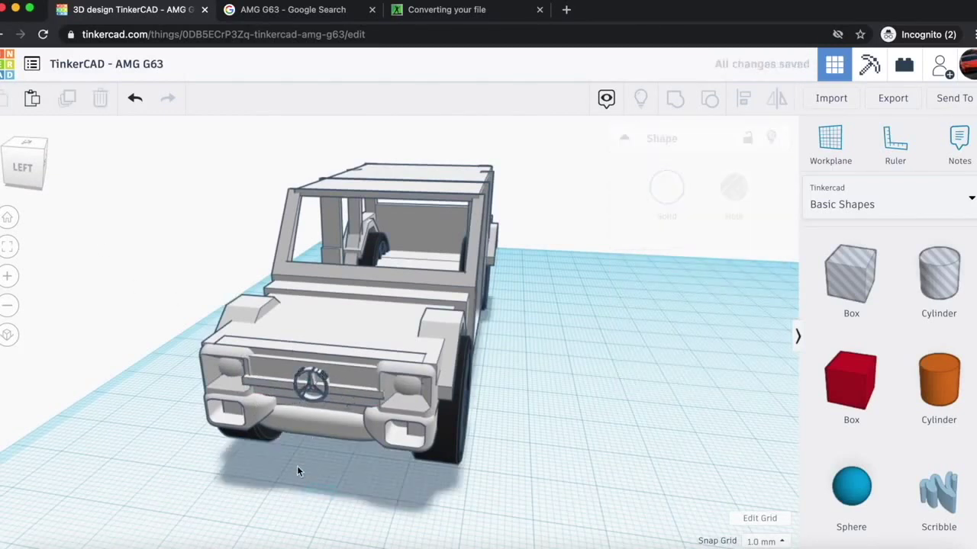
# - Examine the logo and horizontal bar on the front grille up close and from a distance
pyautogui.moveTo(38, 164); pyautogui.dragTo(32, 164)
pyautogui.click(31, 164)
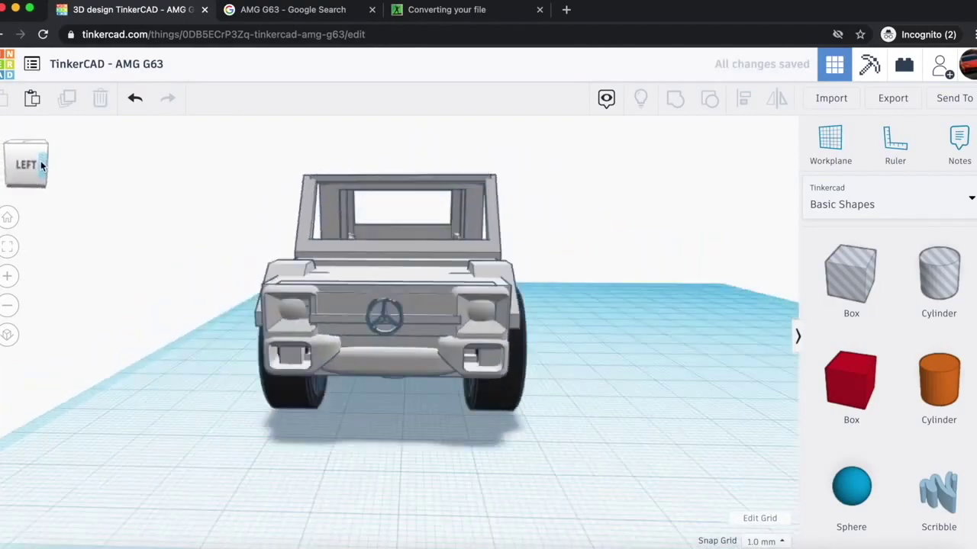
pyautogui.scroll(3, 293, 322)
pyautogui.scroll(3, 292, 322)
pyautogui.click(293, 322)
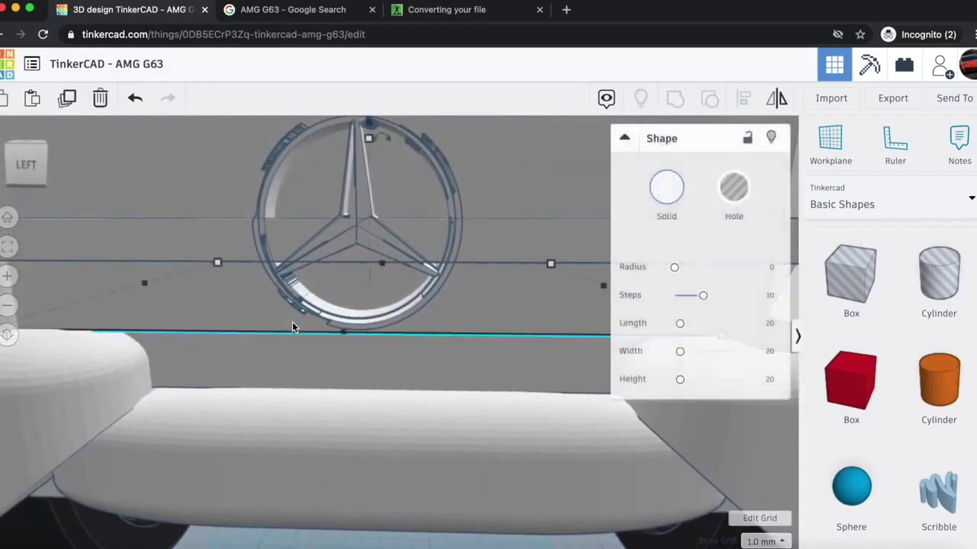
pyautogui.scroll(-3, 293, 322)
pyautogui.click(356, 453)
pyautogui.scroll(3, 364, 317)
pyautogui.scroll(-3, 364, 317)
pyautogui.scroll(3, 364, 313)
pyautogui.scroll(-4, 364, 313)
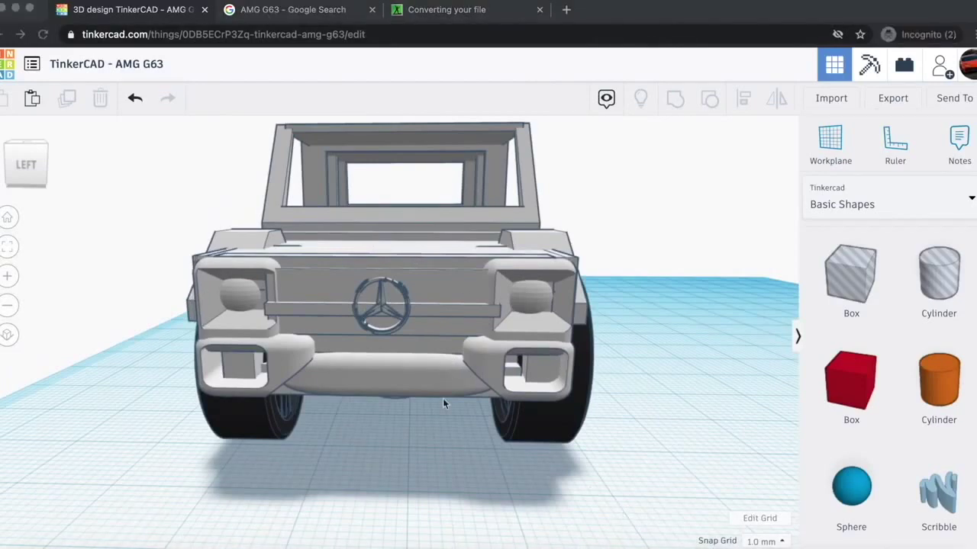
pyautogui.click(437, 456)
# - Shorten both red tail lights on the rear panel from their inner ends
pyautogui.moveTo(38, 164); pyautogui.dragTo(89, 168)
pyautogui.click(271, 277)
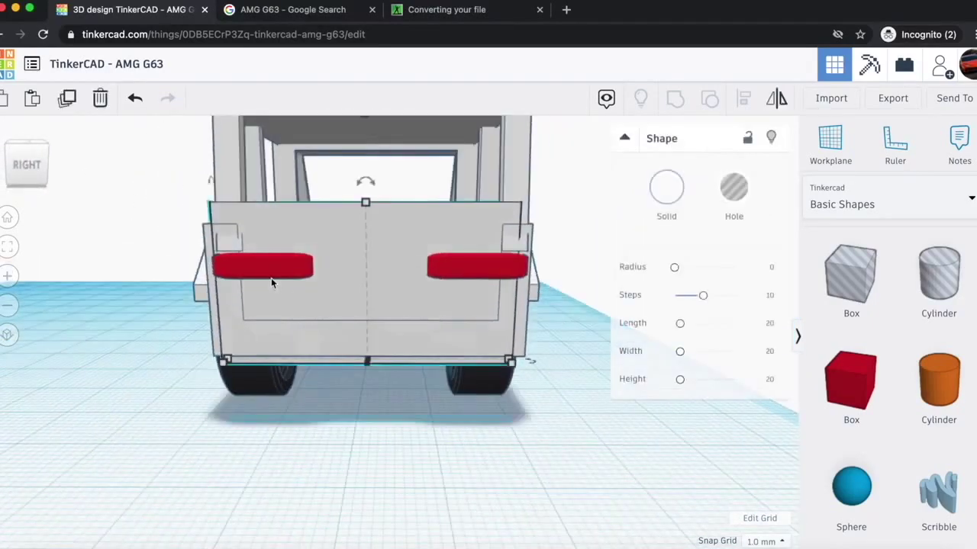
pyautogui.moveTo(314, 280); pyautogui.dragTo(297, 279)
pyautogui.click(456, 271)
pyautogui.moveTo(429, 281); pyautogui.dragTo(445, 278)
# - Lower both tail lights by 6 mm, to 13 mm above the workplane
pyautogui.moveTo(488, 230); pyautogui.dragTo(487, 281)
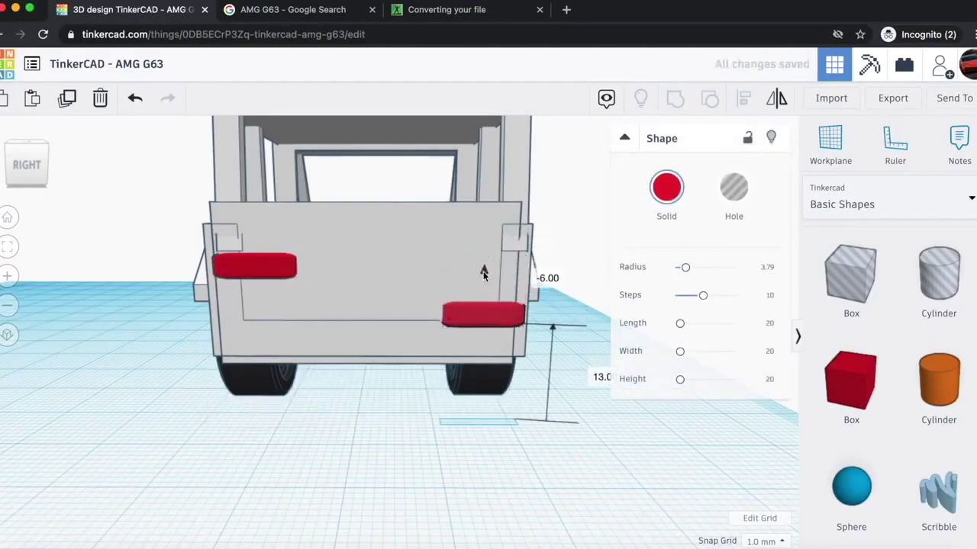
pyautogui.click(254, 261)
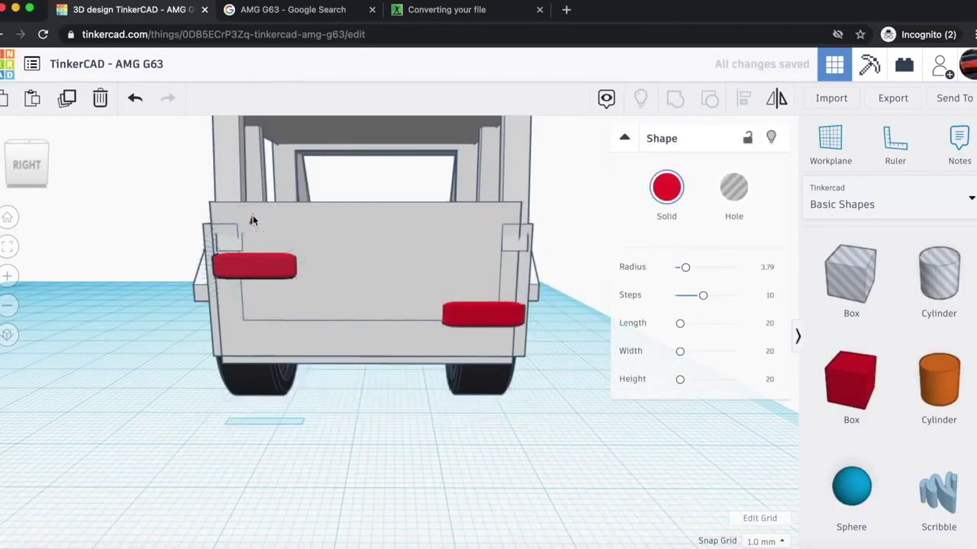
pyautogui.moveTo(253, 220); pyautogui.dragTo(254, 271)
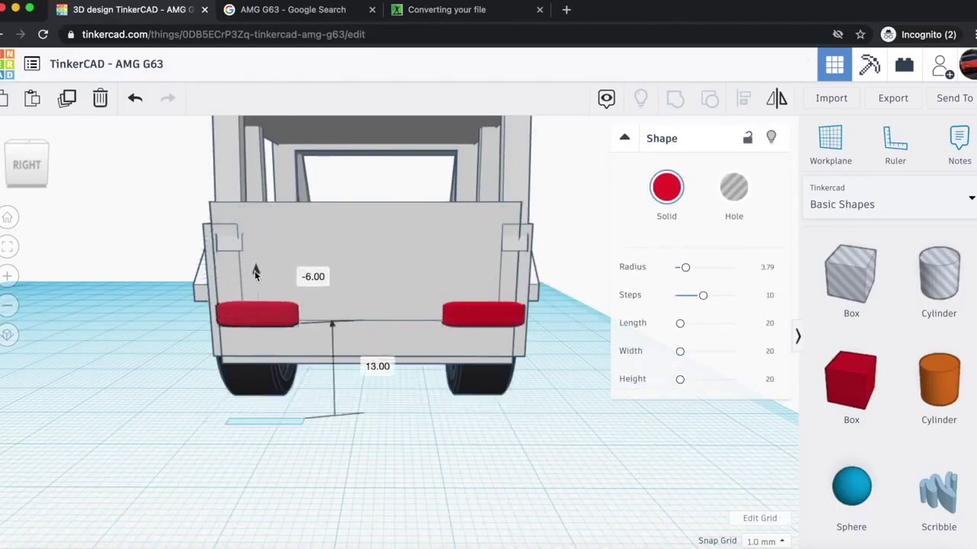
pyautogui.click(361, 479)
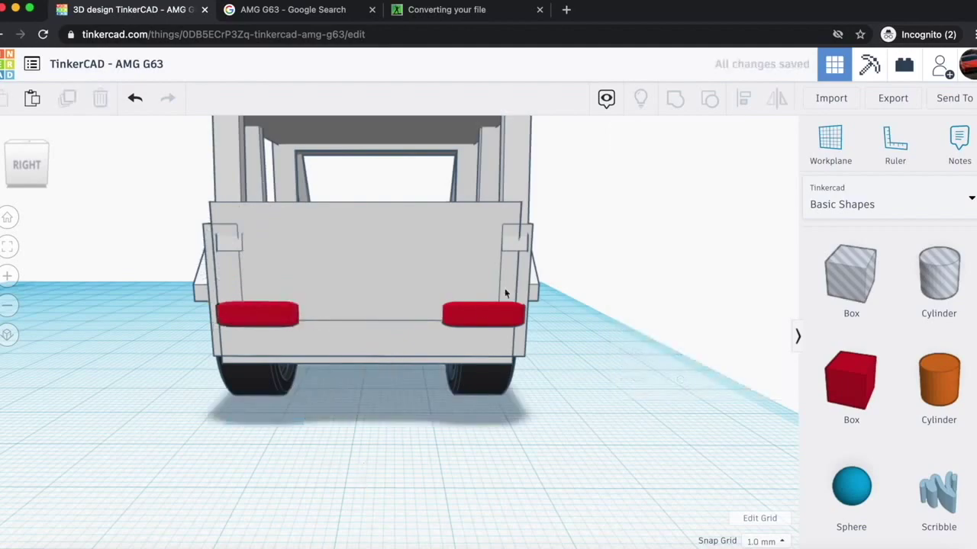
# - Add a solid red box behind the car and reshape it into a wide bar 9 mm tall
pyautogui.moveTo(4, 149); pyautogui.dragTo(79, 162)
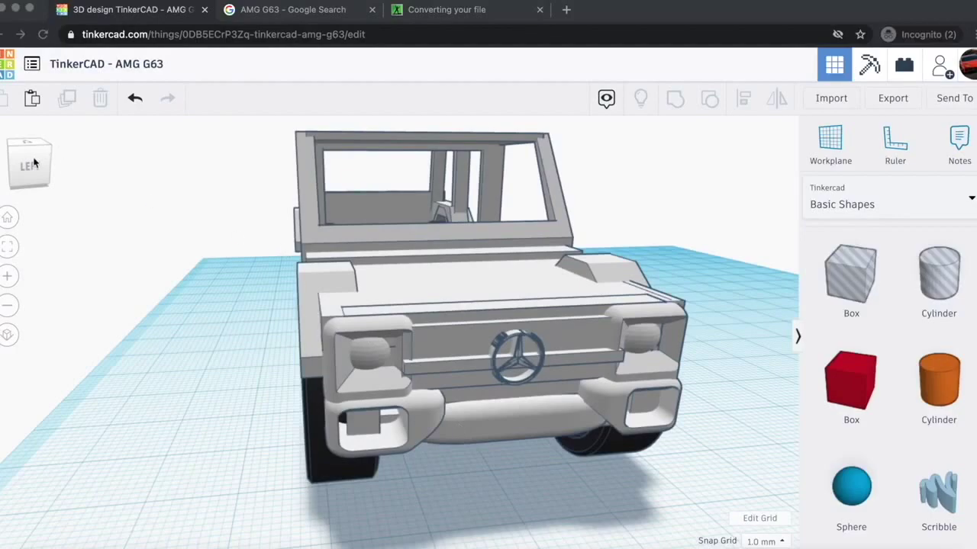
pyautogui.moveTo(40, 165); pyautogui.dragTo(0, 164)
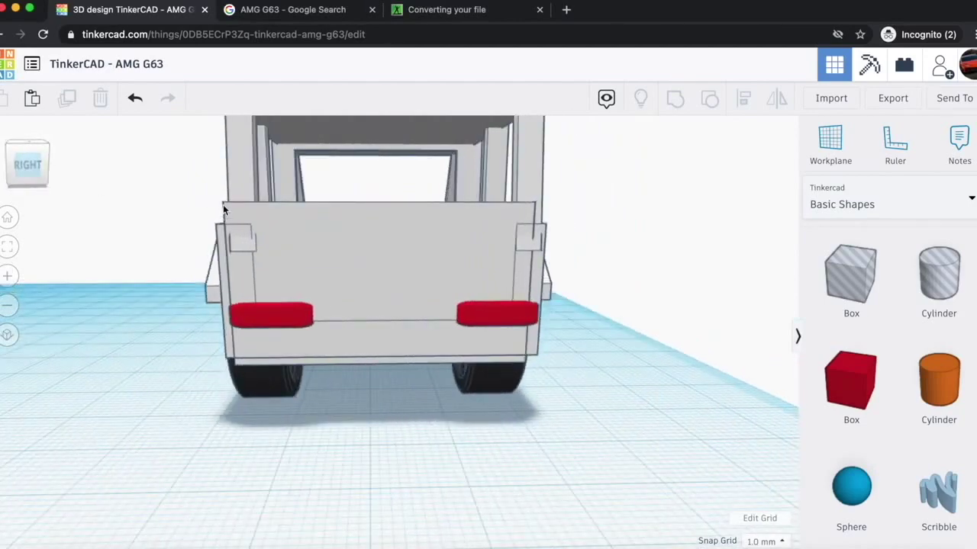
pyautogui.scroll(-3, 223, 205)
pyautogui.moveTo(887, 419); pyautogui.dragTo(518, 426)
pyautogui.moveTo(316, 306); pyautogui.dragTo(311, 364)
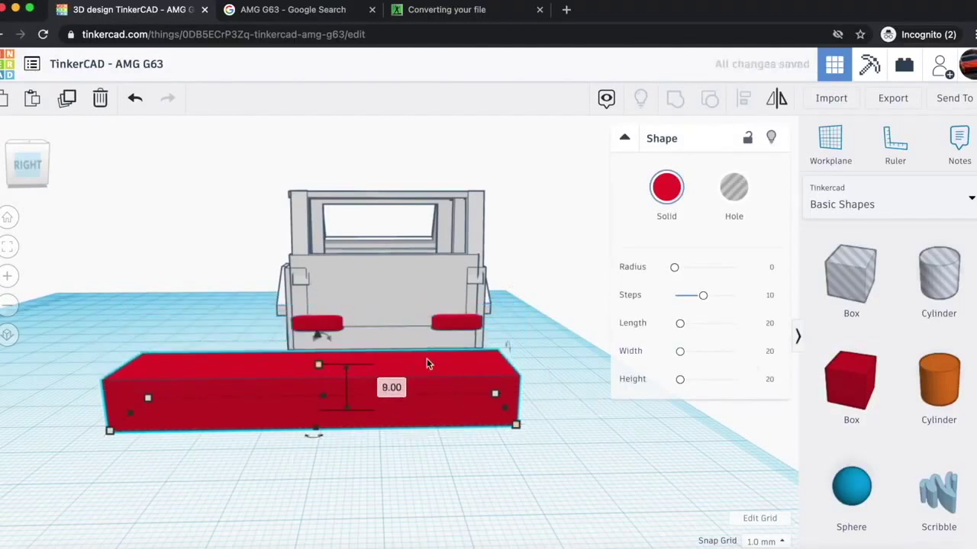
pyautogui.moveTo(426, 364); pyautogui.dragTo(506, 422)
# - Place a box over the middle of the red bar, turn it into a hole, raise it about 6 mm and resize its depth
pyautogui.moveTo(868, 382); pyautogui.dragTo(397, 451)
pyautogui.press('h')
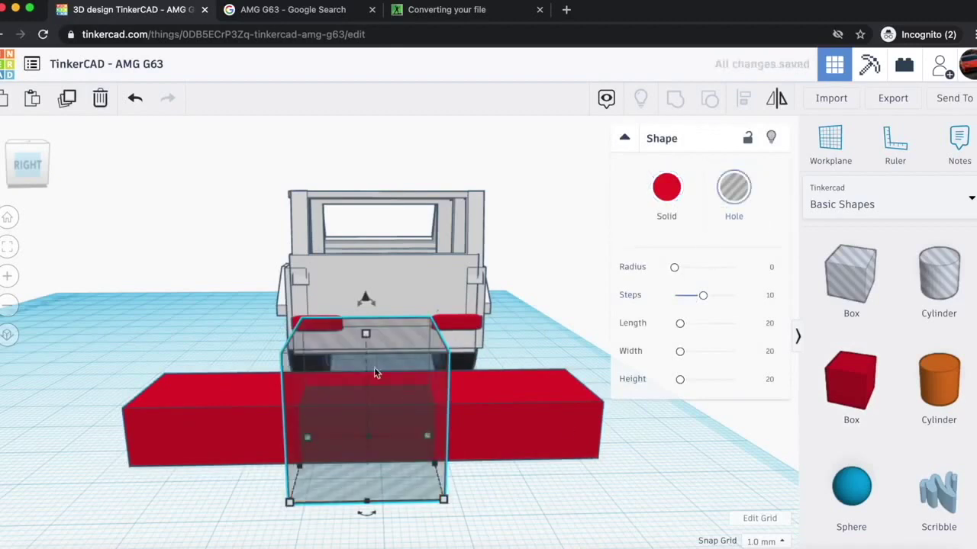
pyautogui.moveTo(365, 296); pyautogui.dragTo(371, 247)
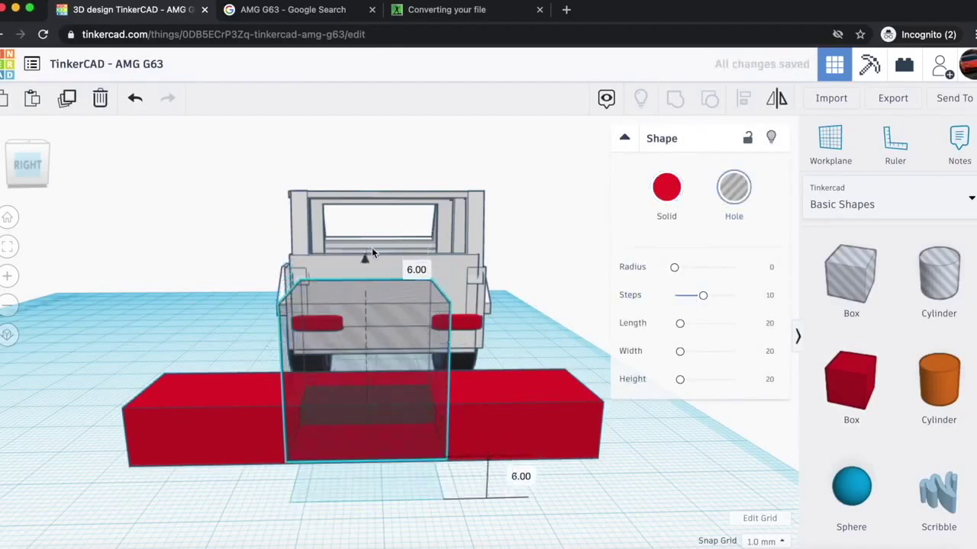
pyautogui.press('Up')
pyautogui.press('Up')
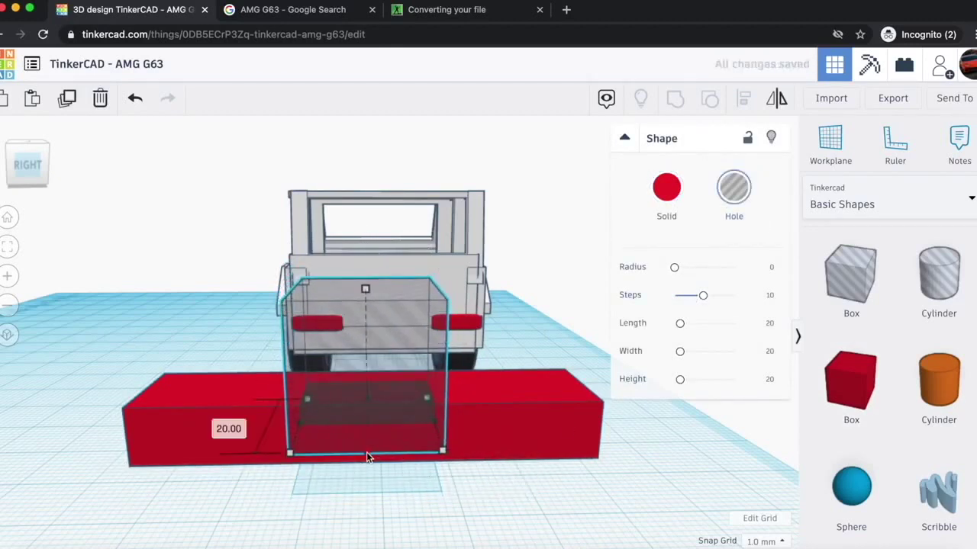
pyautogui.moveTo(367, 454); pyautogui.dragTo(367, 486)
# - Align the hole box across the bar's depth, adjust its height, and group both to cut a rectangular notch in the middle
pyautogui.press('Up')
pyautogui.press('Up')
pyautogui.press('Up')
pyautogui.press('Up')
pyautogui.press('Up')
pyautogui.press('Up')
pyautogui.press('Up')
pyautogui.press('Up')
pyautogui.press('Up')
pyautogui.press('Up')
pyautogui.press('Up')
pyautogui.moveTo(363, 251); pyautogui.dragTo(344, 304)
pyautogui.keyDown('shift'); pyautogui.click(362, 434); pyautogui.keyUp('shift')
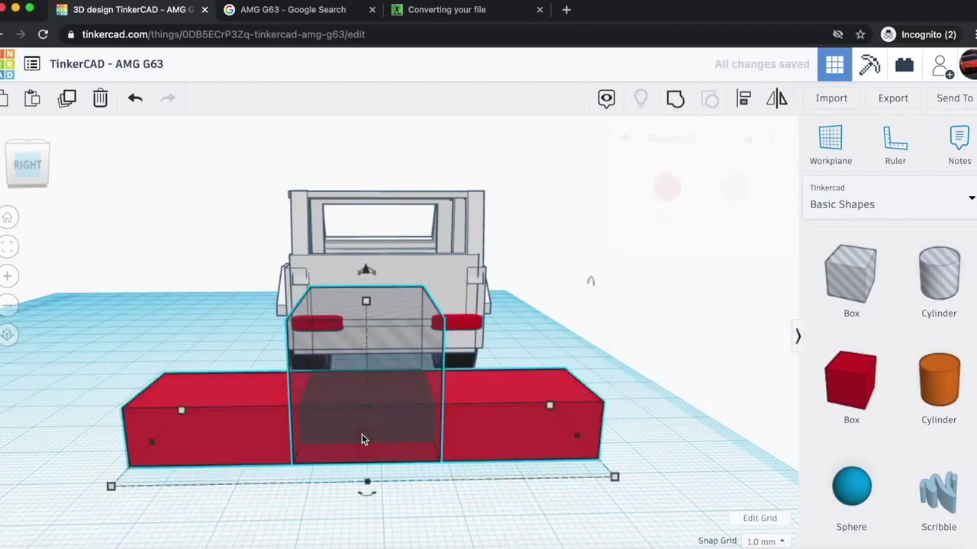
pyautogui.click(676, 100)
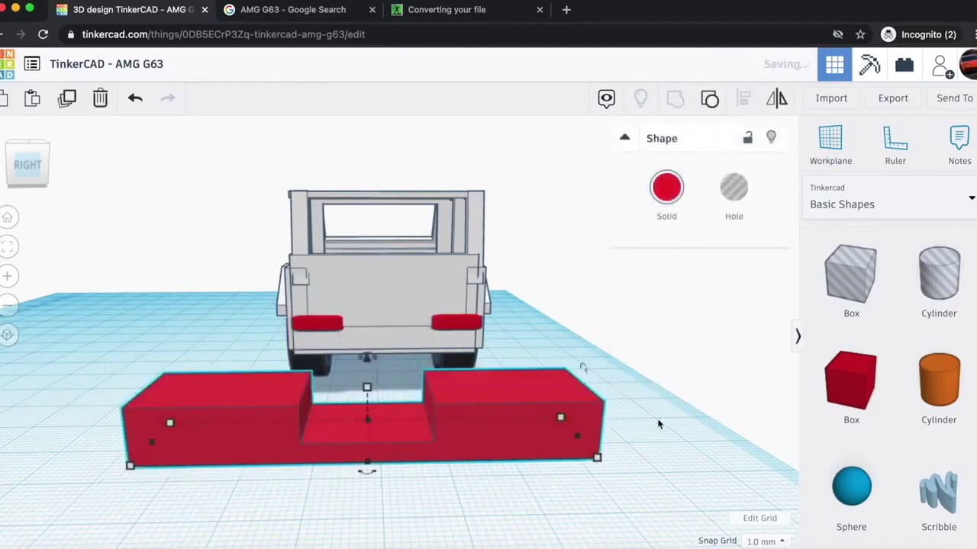
# - Add a hole box, rotate it 45° into a diamond, and position it over the right edge of the bar's notch
pyautogui.moveTo(850, 275); pyautogui.dragTo(434, 480)
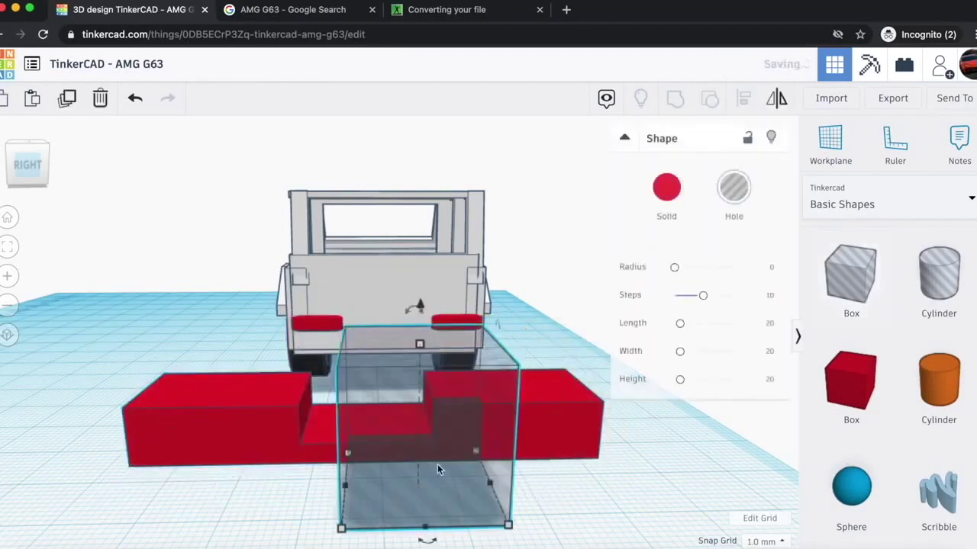
pyautogui.moveTo(413, 306); pyautogui.dragTo(437, 313)
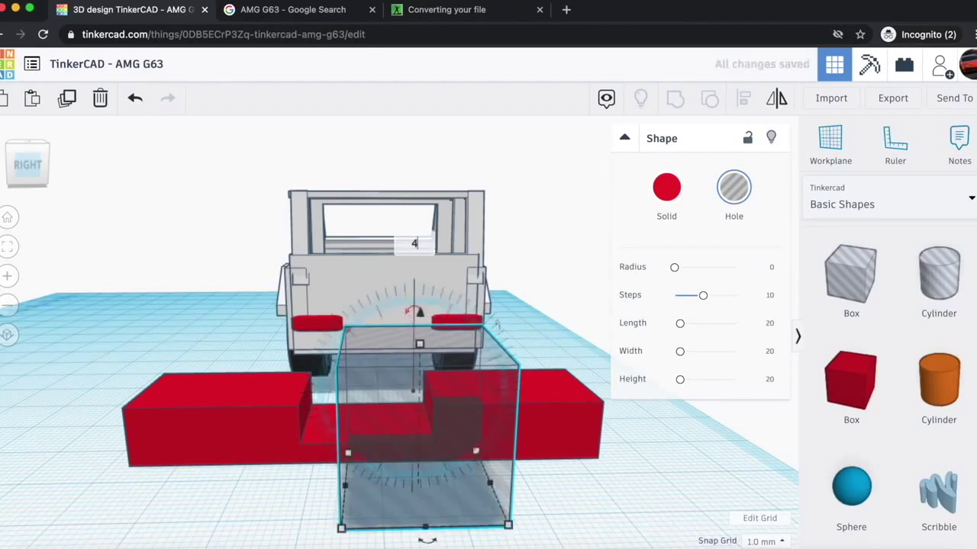
pyautogui.moveTo(415, 311); pyautogui.dragTo(531, 291)
pyautogui.moveTo(471, 438); pyautogui.dragTo(458, 394)
pyautogui.moveTo(410, 270); pyautogui.dragTo(428, 230)
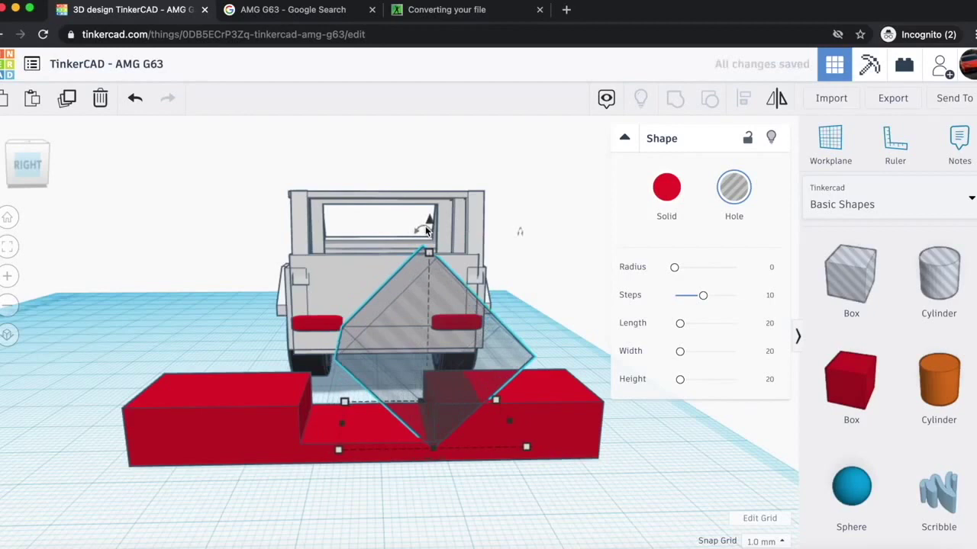
# - Duplicate the diamond hole onto the notch's left edge and group everything with the bar to slope both sides of the notch
pyautogui.press('Right')
pyautogui.press('Right')
pyautogui.press('Right')
pyautogui.press('Right')
pyautogui.press('Right')
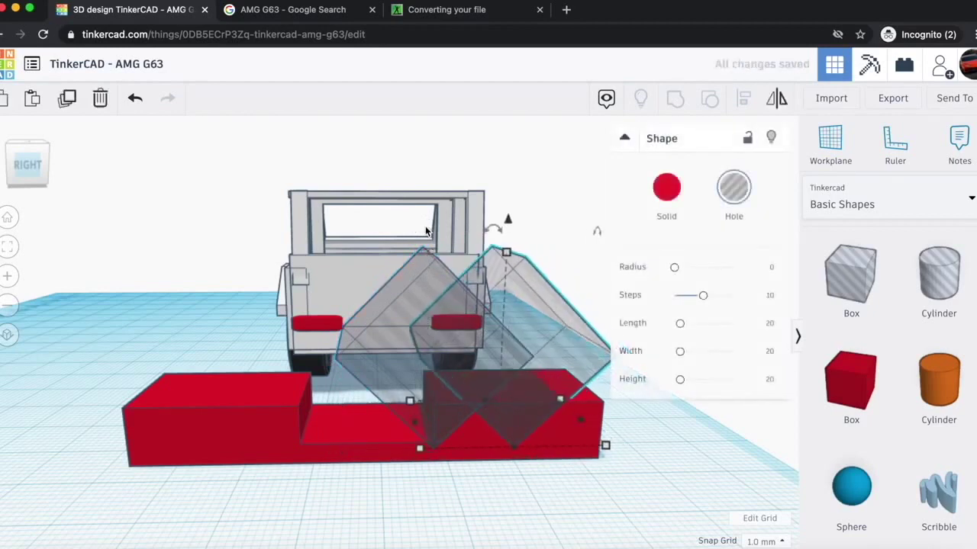
pyautogui.press('Left')
pyautogui.press('Left')
pyautogui.press('Left')
pyautogui.press('Left')
pyautogui.press('Left')
pyautogui.press('Left')
pyautogui.press('Left')
pyautogui.press('Left')
pyautogui.press('Left')
pyautogui.press('Left')
pyautogui.press('Left')
pyautogui.press('Left')
pyautogui.press('Left')
pyautogui.press('Left')
pyautogui.press('Left')
pyautogui.press('Left')
pyautogui.press('Left')
pyautogui.press('Left')
pyautogui.press('Left')
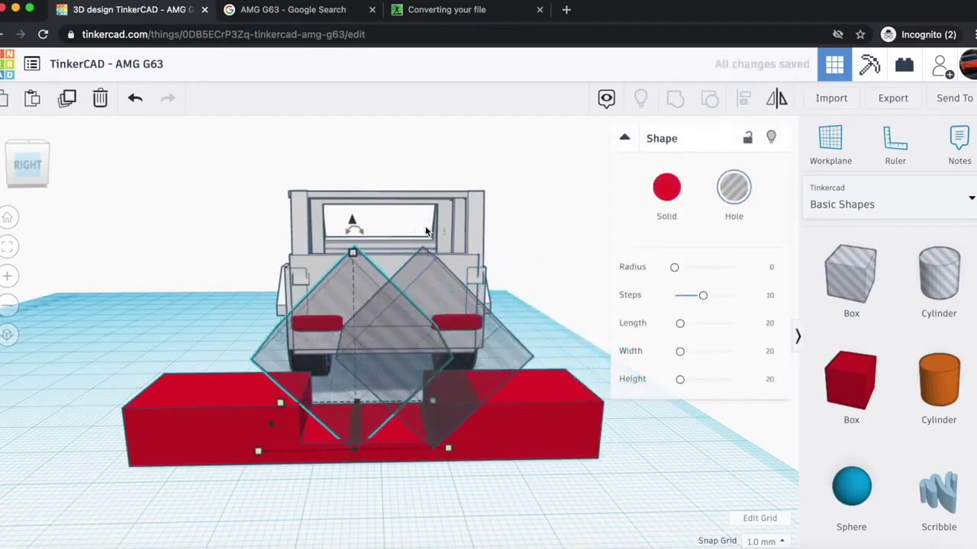
pyautogui.press('Left')
pyautogui.press('Left')
pyautogui.press('Left')
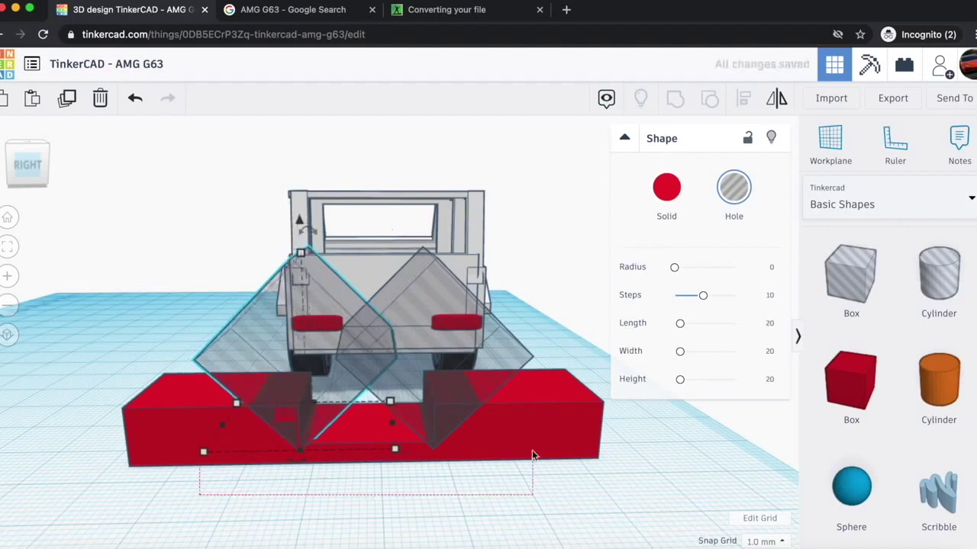
pyautogui.moveTo(532, 453); pyautogui.dragTo(527, 449)
pyautogui.click(674, 98)
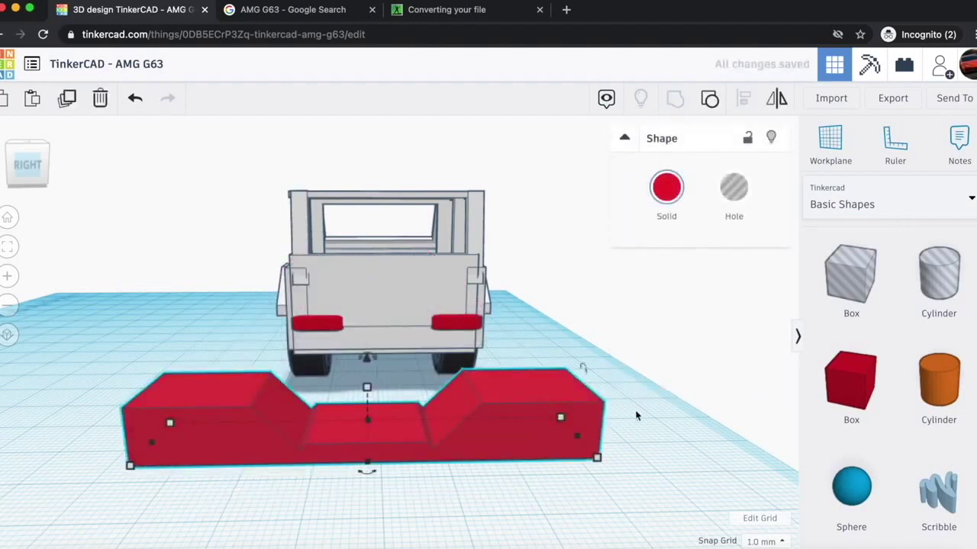
# - Scale the notched bar to 56 mm wide, reduce its height, and move it beneath the rear of the car
pyautogui.click(585, 505)
pyautogui.click(486, 411)
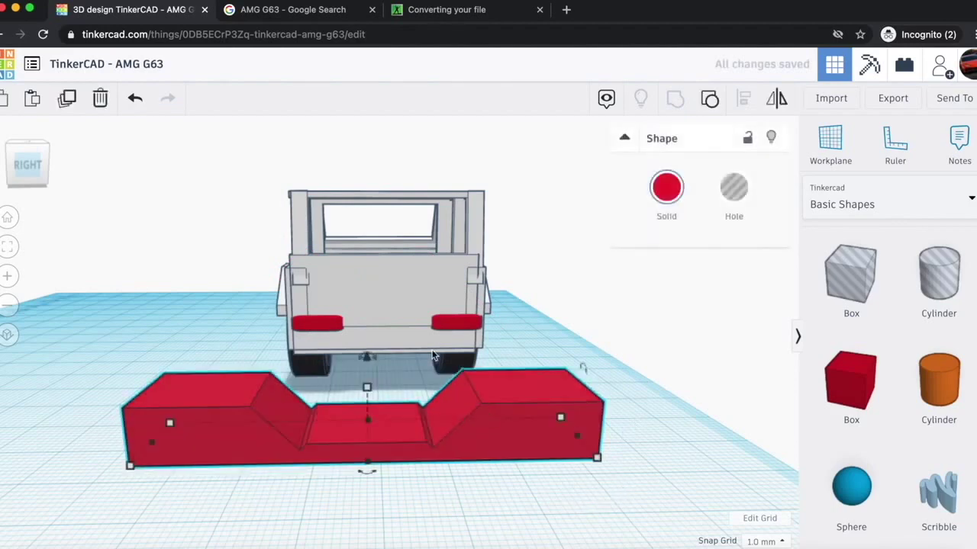
pyautogui.scroll(-5, 433, 354)
pyautogui.scroll(3, 458, 366)
pyautogui.moveTo(603, 462); pyautogui.dragTo(497, 435)
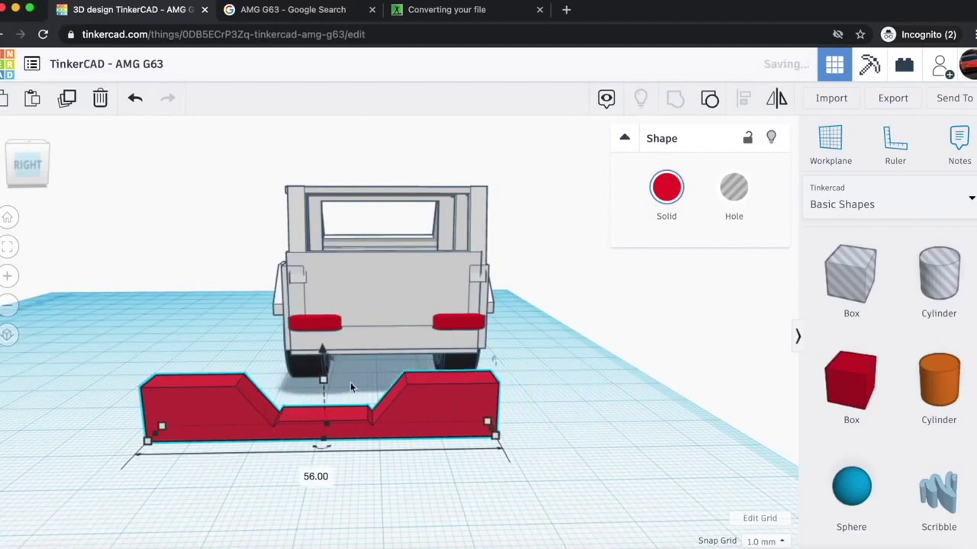
pyautogui.moveTo(325, 381); pyautogui.dragTo(325, 397)
pyautogui.moveTo(437, 408); pyautogui.dragTo(476, 362)
# - Raise the bar to the lower edge of the rear panel and trim its width and depth to fit as a bumper
pyautogui.scroll(3, 476, 362)
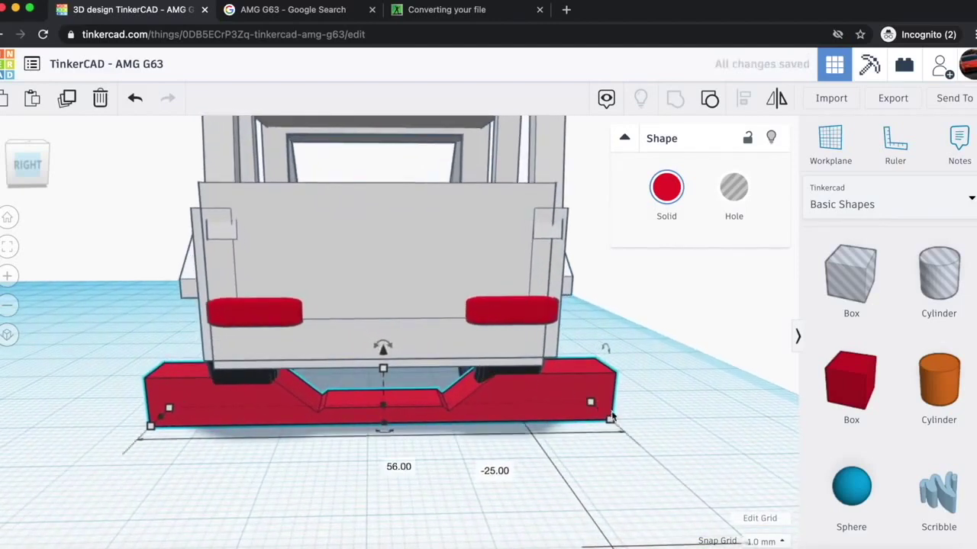
pyautogui.moveTo(602, 415); pyautogui.dragTo(494, 414)
pyautogui.moveTo(371, 348); pyautogui.dragTo(383, 299)
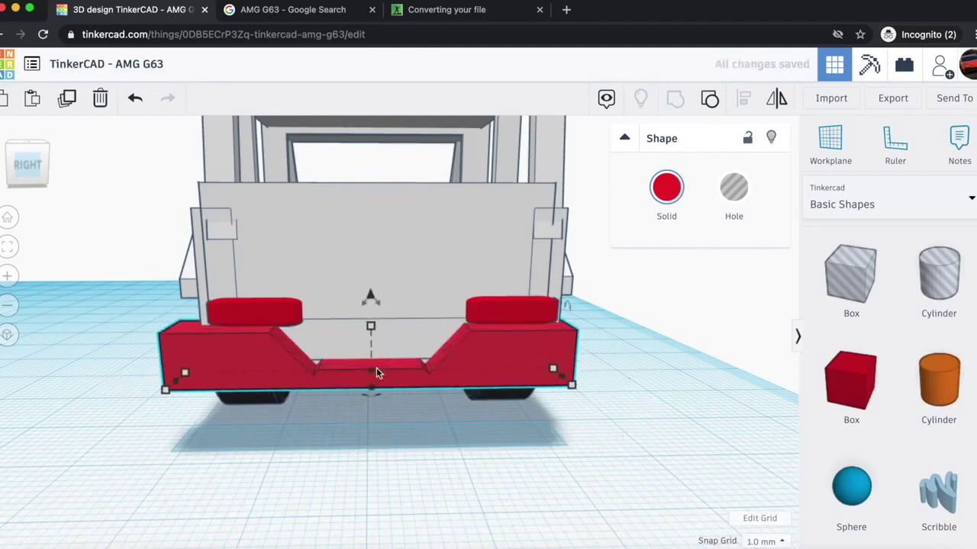
pyautogui.moveTo(174, 394); pyautogui.dragTo(225, 384)
pyautogui.moveTo(591, 395)
pyautogui.mouseDown()
pyautogui.moveTo(576, 378)
pyautogui.moveTo(580, 386)
pyautogui.mouseUp()
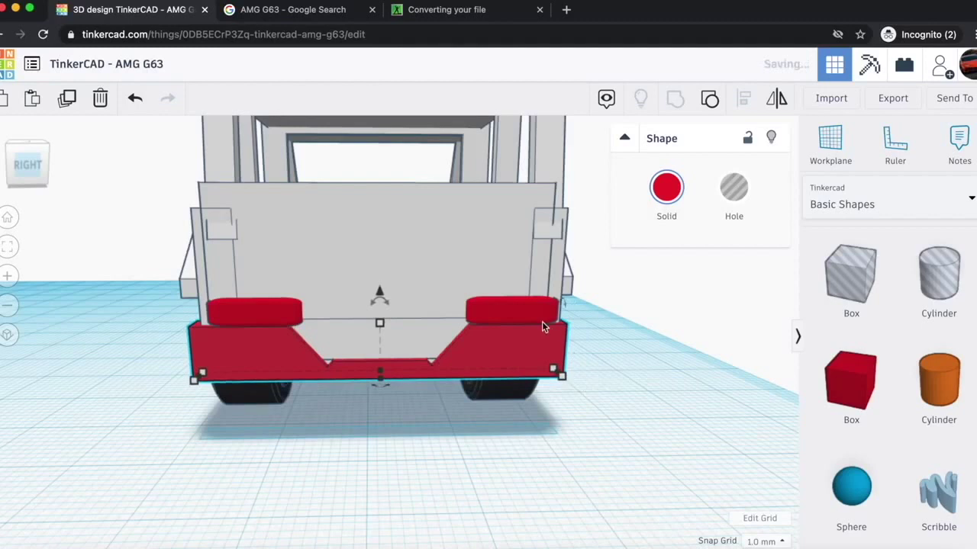
# - Raise both red tail lights by 2 mm above the bumper
pyautogui.click(518, 305)
pyautogui.moveTo(510, 267); pyautogui.dragTo(517, 246)
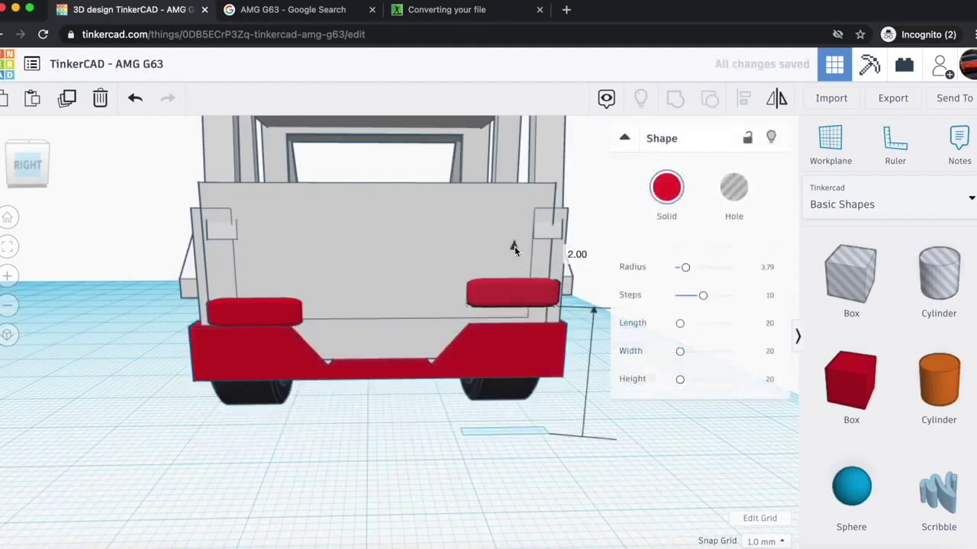
pyautogui.click(283, 302)
pyautogui.moveTo(254, 273); pyautogui.dragTo(259, 251)
# - Recolour the rear bumper light grey to match the car body
pyautogui.click(237, 353)
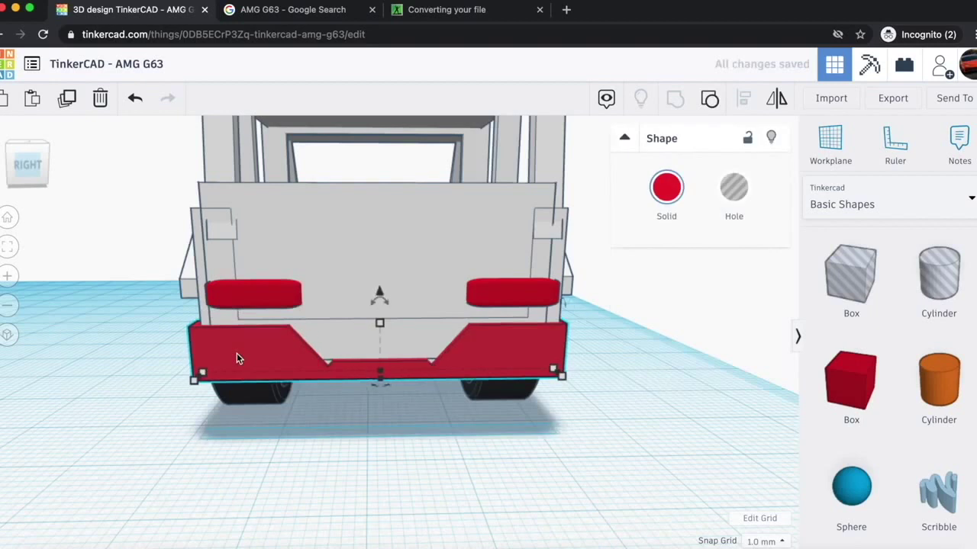
pyautogui.click(666, 200)
pyautogui.click(887, 301)
pyautogui.click(586, 479)
# - Examine the finished rear bumper and tail lights from behind and from the car's side
pyautogui.moveTo(30, 165); pyautogui.dragTo(10, 148)
pyautogui.scroll(-5, 294, 208)
pyautogui.scroll(2, 286, 252)
pyautogui.scroll(1, 286, 252)
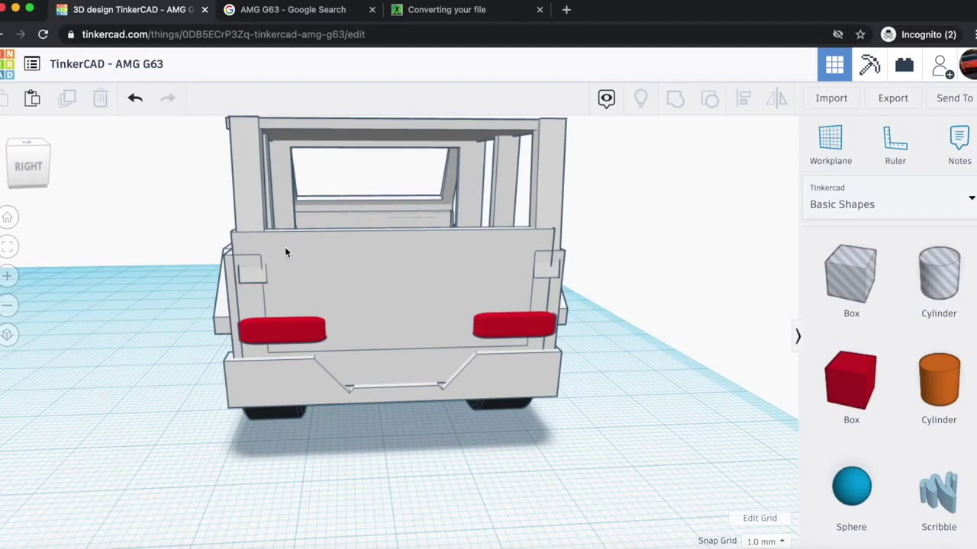
pyautogui.click(32, 164)
pyautogui.click(33, 165)
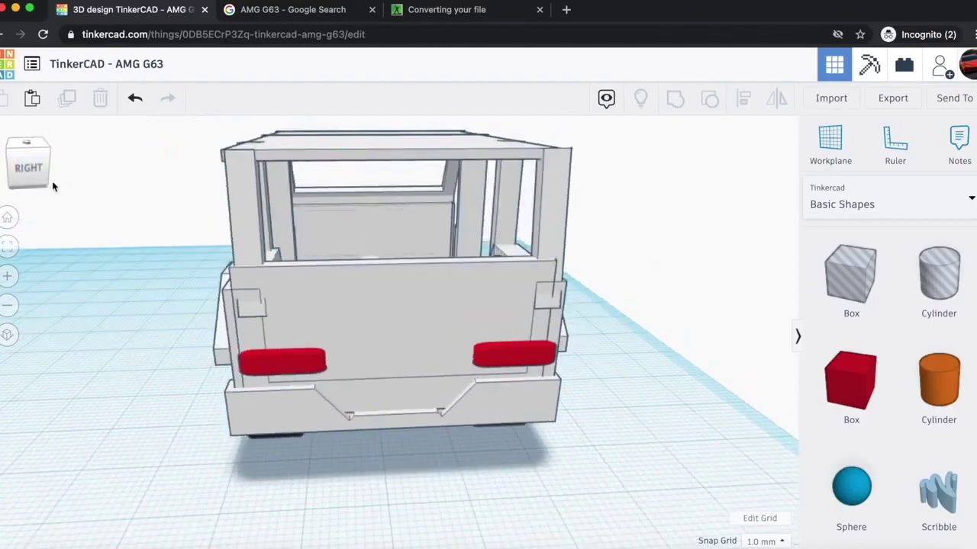
pyautogui.click(28, 168)
pyautogui.scroll(-2, 298, 171)
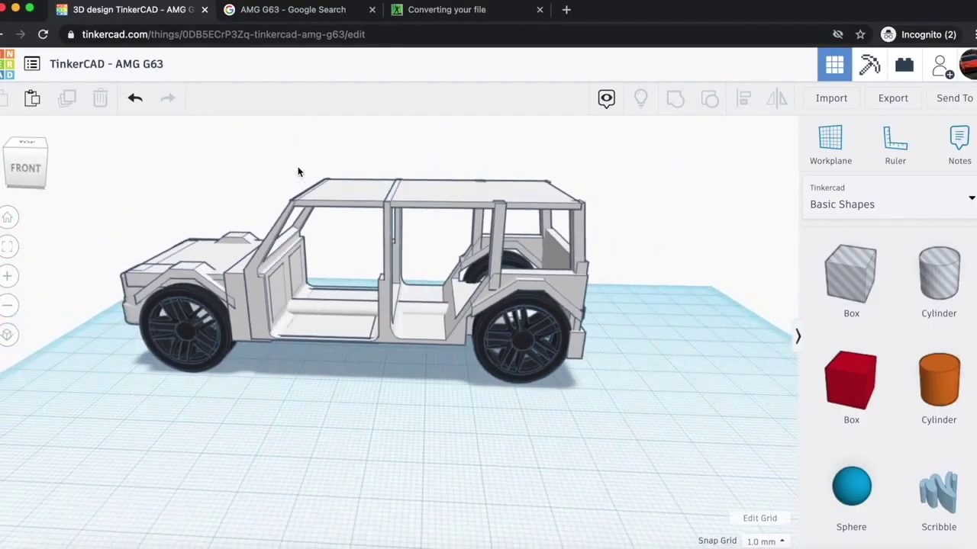
pyautogui.click(13, 168)
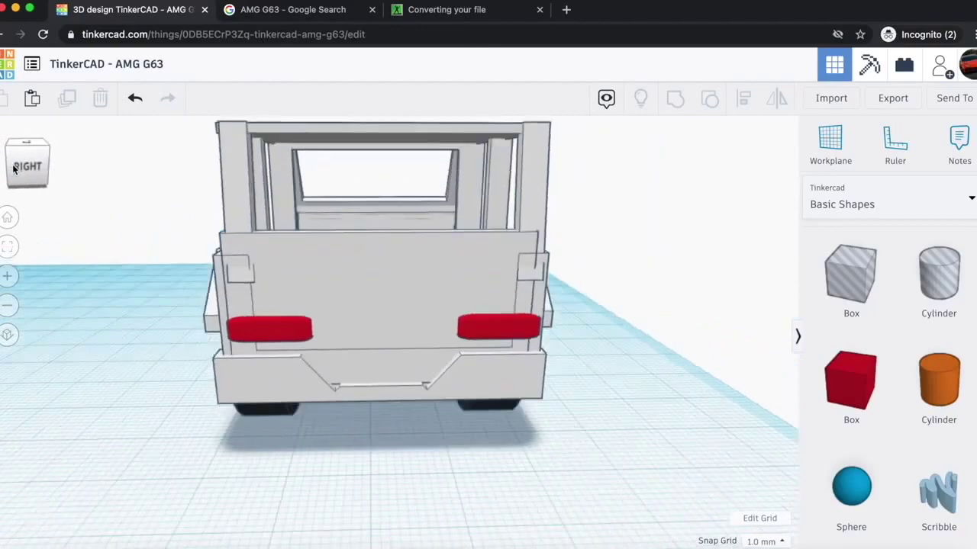
# - Add a 64-sided cylinder behind the car, flatten it into a disc and rotate it to stand upright facing rearward
pyautogui.moveTo(863, 391); pyautogui.dragTo(153, 427)
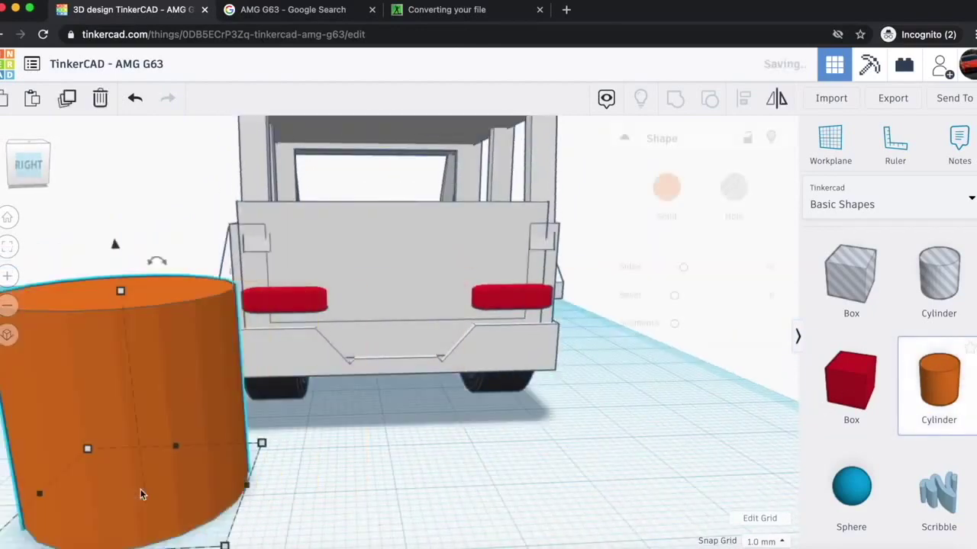
pyautogui.scroll(-3, 173, 380)
pyautogui.moveTo(685, 268); pyautogui.dragTo(735, 268)
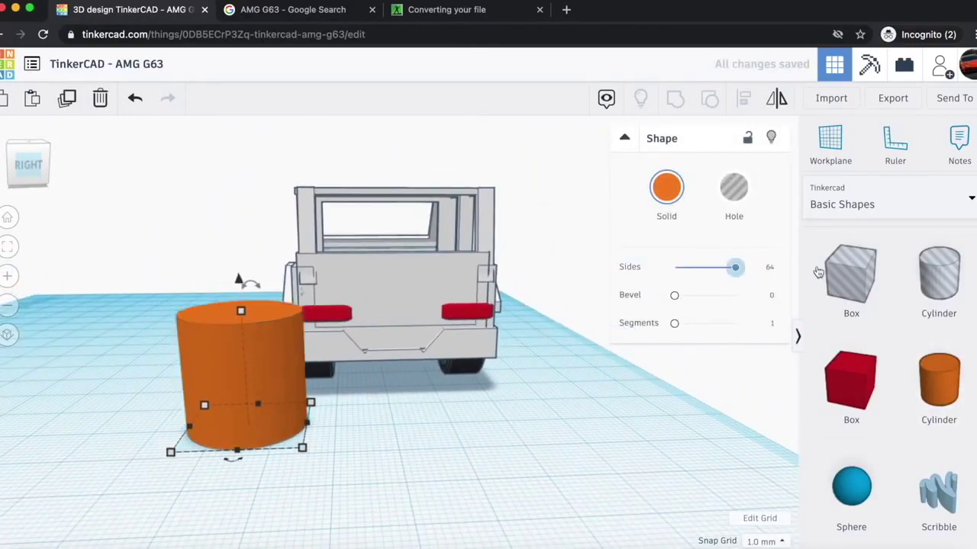
pyautogui.moveTo(243, 311); pyautogui.dragTo(306, 407)
pyautogui.click(32, 147)
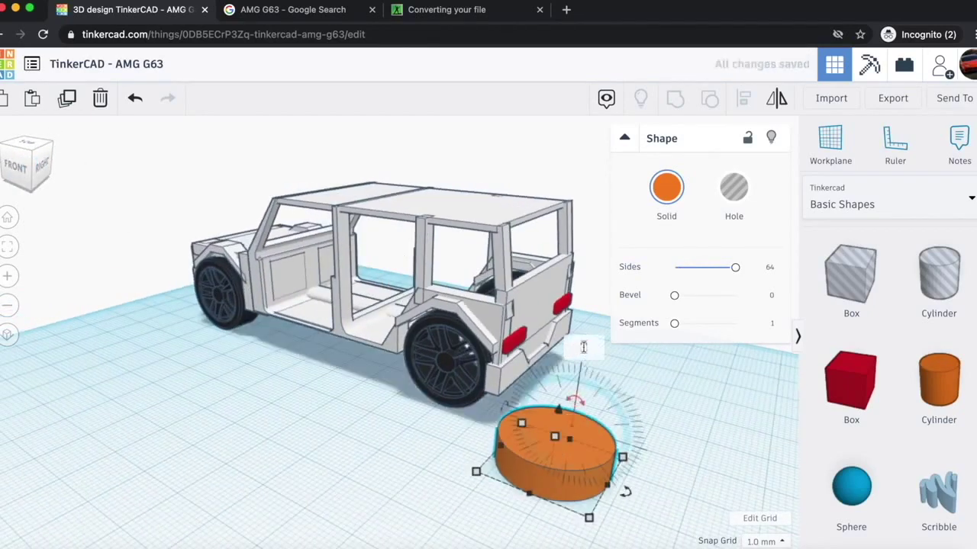
pyautogui.press('Return')
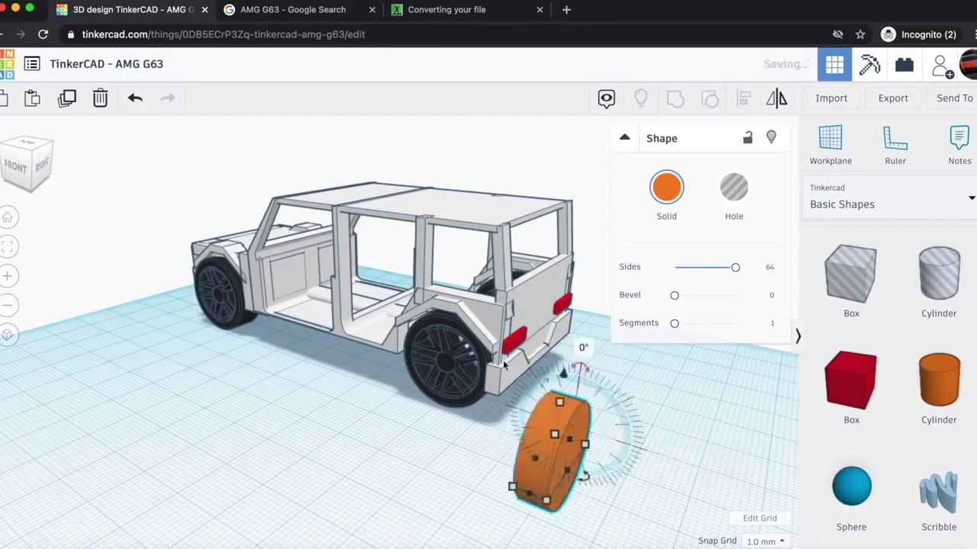
# - Move the upright disc onto the car's rear and shrink it to 15 mm wide
pyautogui.click(41, 163)
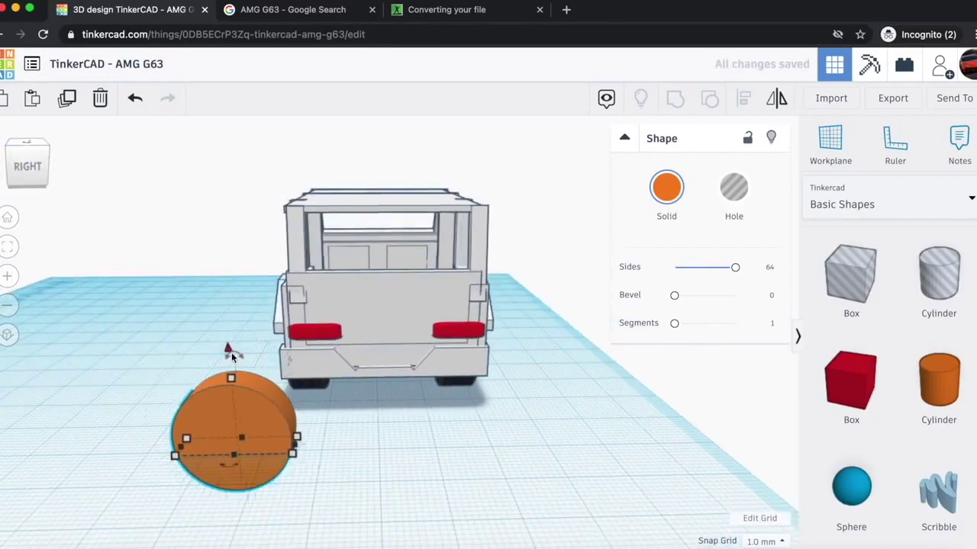
pyautogui.moveTo(247, 364); pyautogui.dragTo(376, 329)
pyautogui.moveTo(356, 259); pyautogui.dragTo(356, 307)
pyautogui.moveTo(408, 372); pyautogui.dragTo(384, 374)
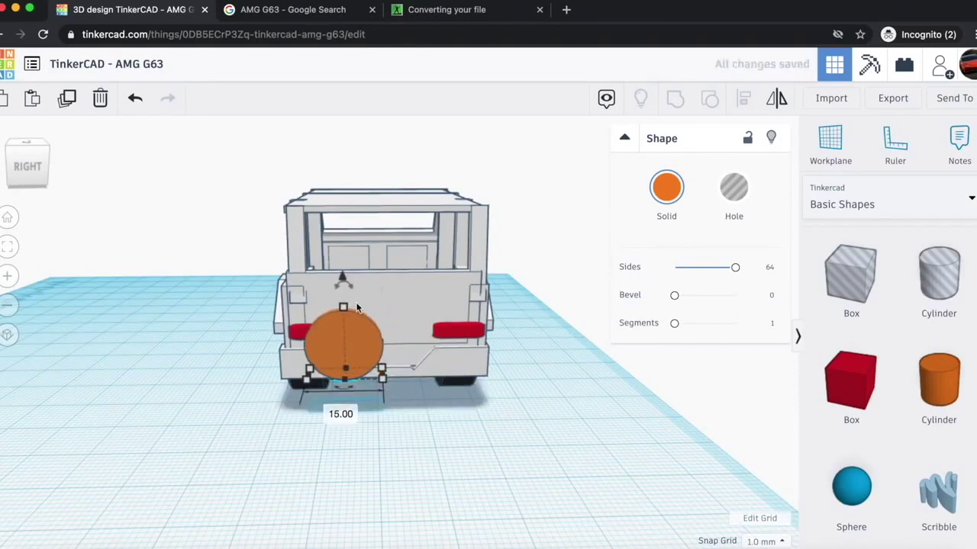
# - Set the disc's width to 14 mm and raise it above the bumper's lower edge onto the rear panel
pyautogui.scroll(5, 355, 307)
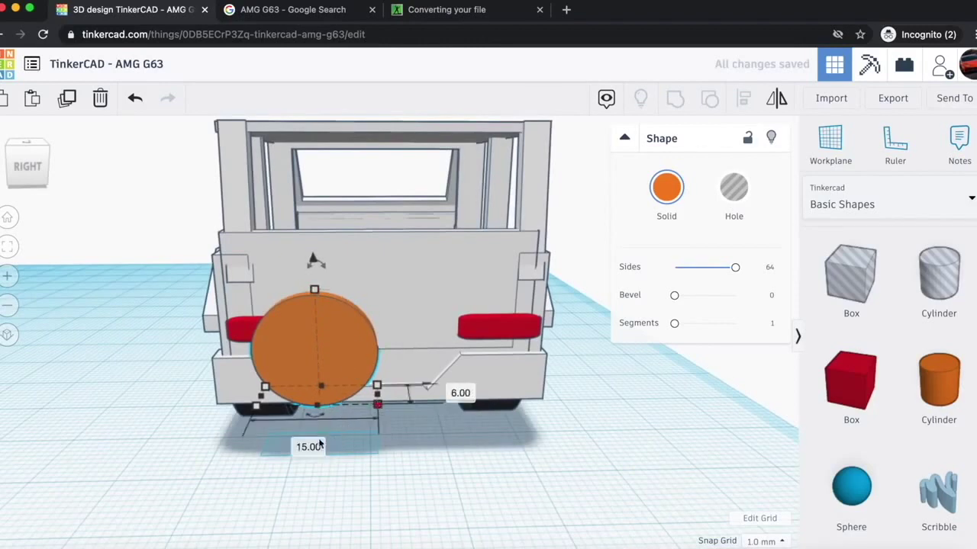
pyautogui.press('Return')
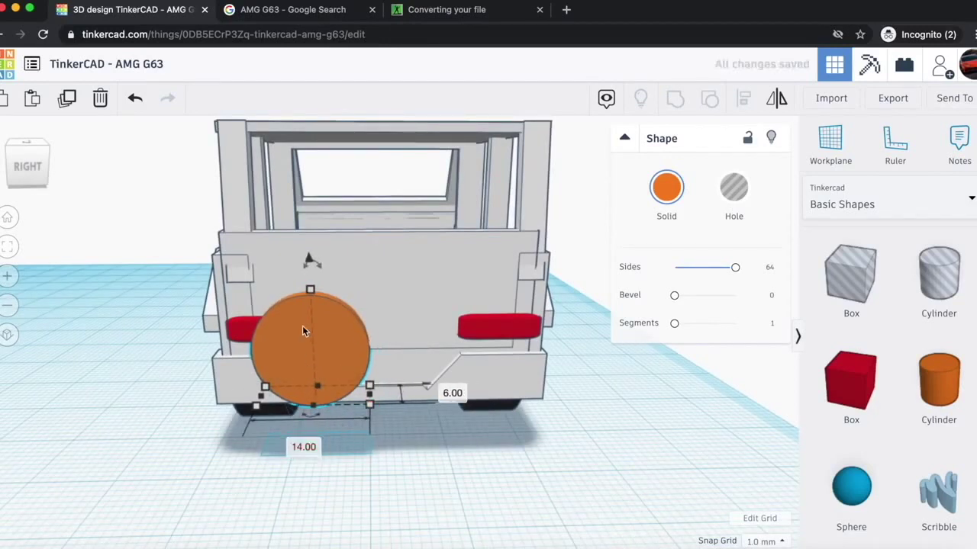
pyautogui.moveTo(311, 258); pyautogui.dragTo(311, 219)
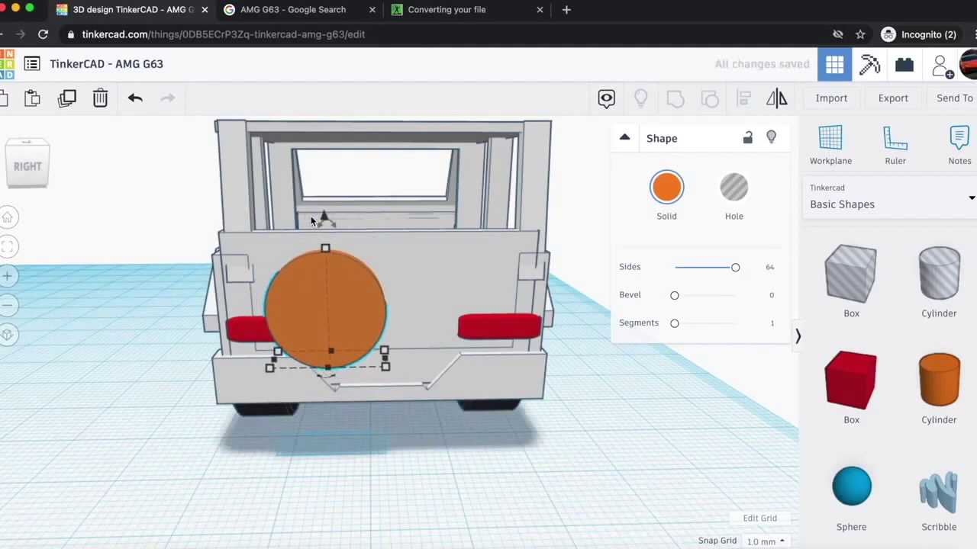
# - Recolour the orange disc on the car's rear panel white to match the body
pyautogui.click(669, 187)
pyautogui.click(907, 292)
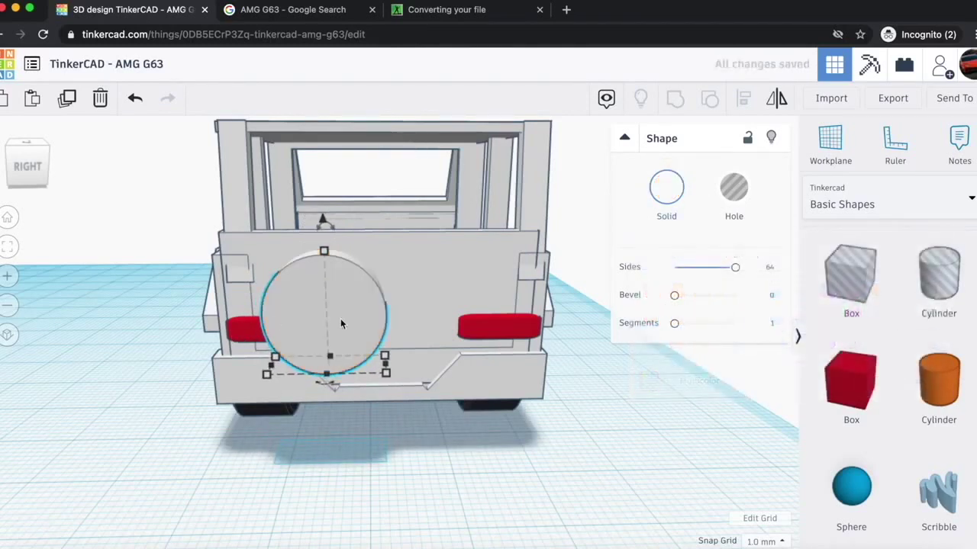
pyautogui.click(405, 502)
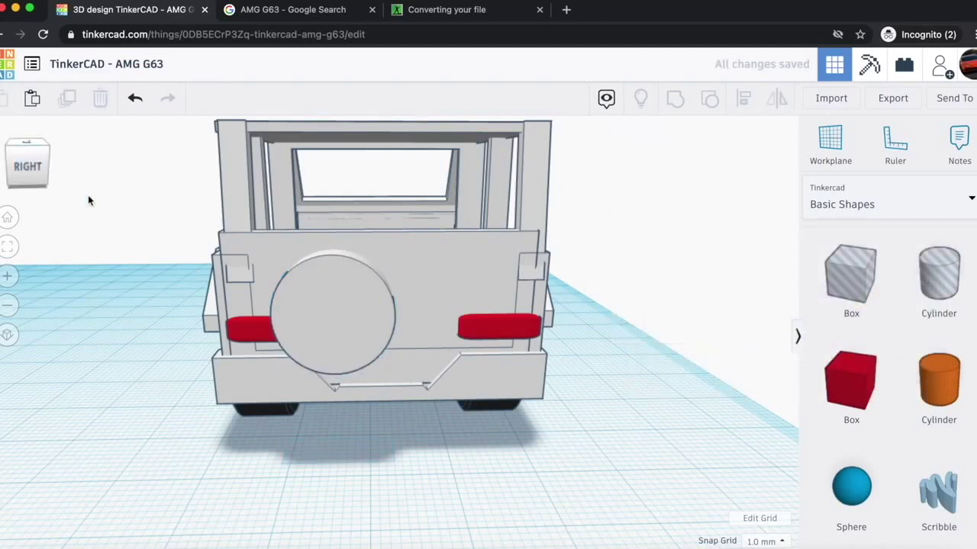
# - Enlarge the rear disc to 18 mm wide and 18 mm high, and lower it by 2 mm
pyautogui.click(329, 332)
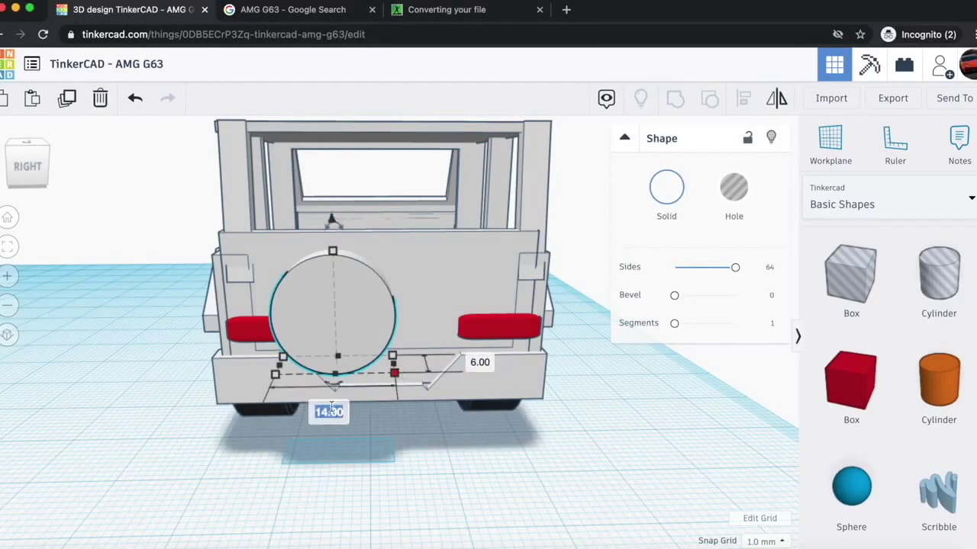
pyautogui.press('Return')
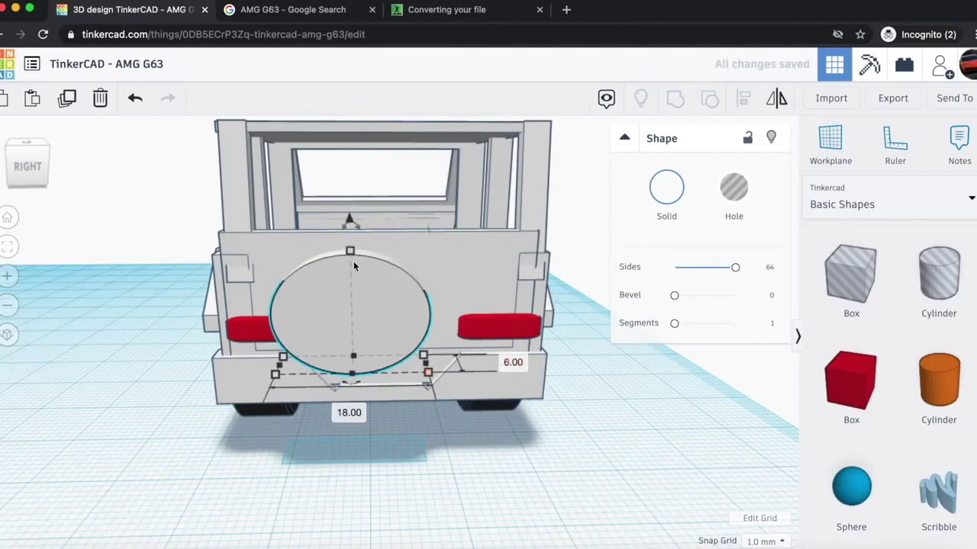
pyautogui.click(437, 310)
pyautogui.write('18')
pyautogui.press('Return')
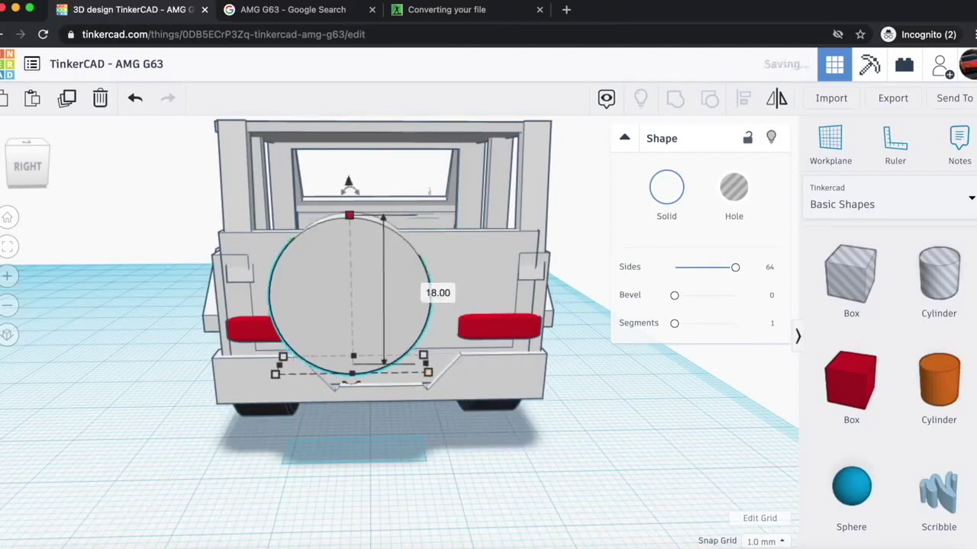
pyautogui.moveTo(348, 185); pyautogui.dragTo(349, 201)
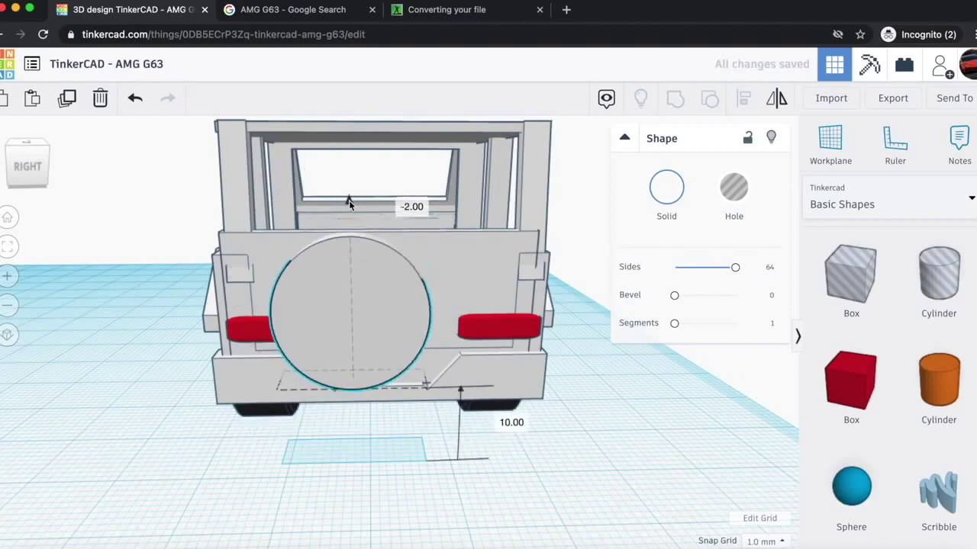
# - Reduce the rear disc to 17 mm in both height and width
pyautogui.click(46, 174)
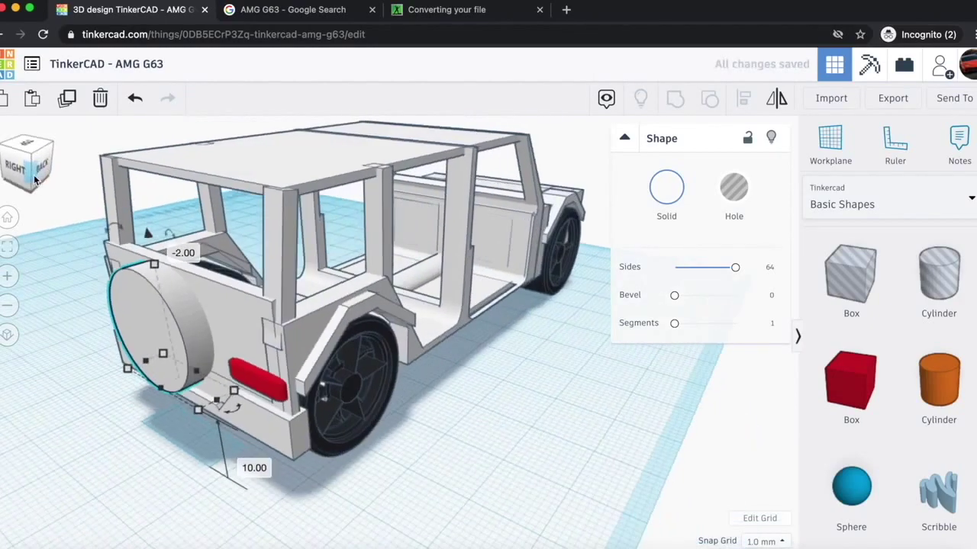
pyautogui.moveTo(34, 180)
pyautogui.mouseDown()
pyautogui.moveTo(63, 179)
pyautogui.moveTo(28, 176)
pyautogui.moveTo(42, 179)
pyautogui.mouseUp()
pyautogui.click(334, 280)
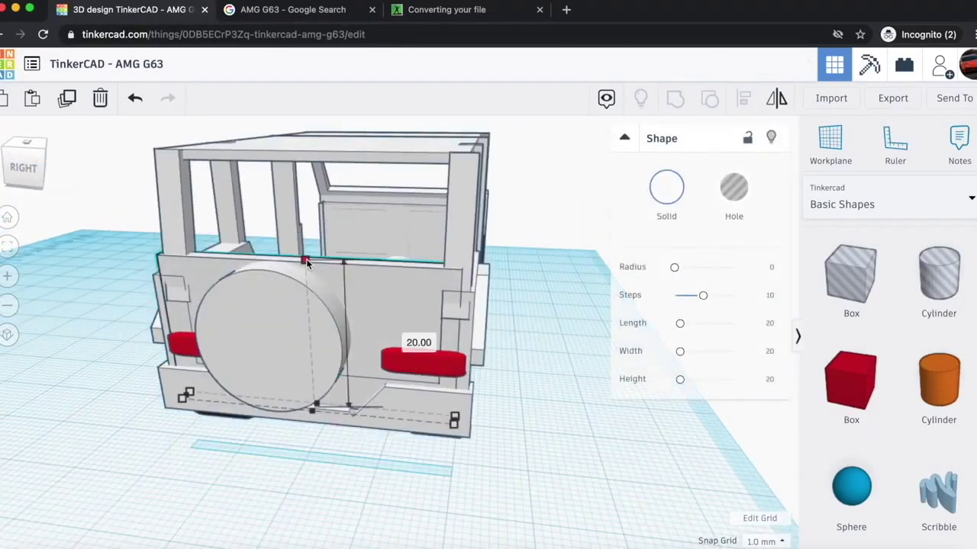
pyautogui.click(299, 301)
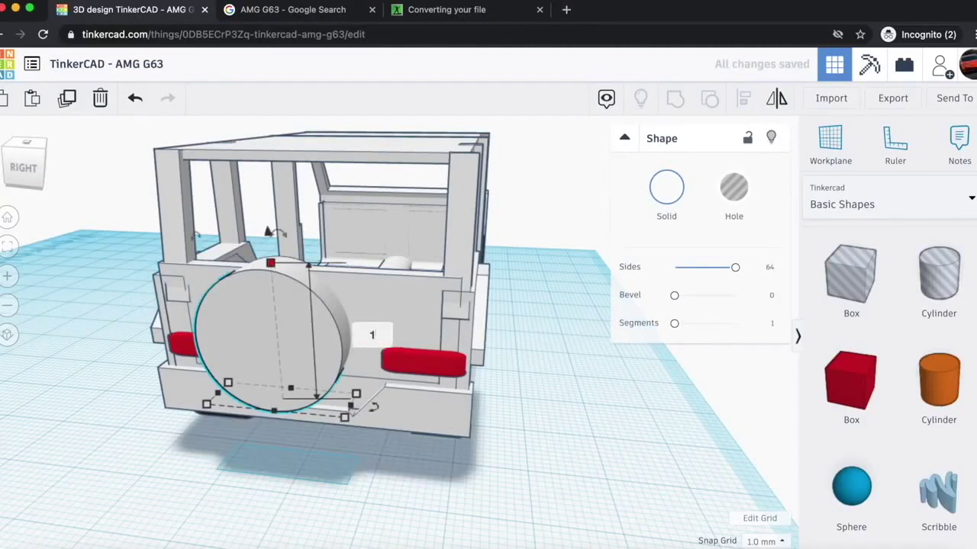
pyautogui.write('7')
pyautogui.press('Return')
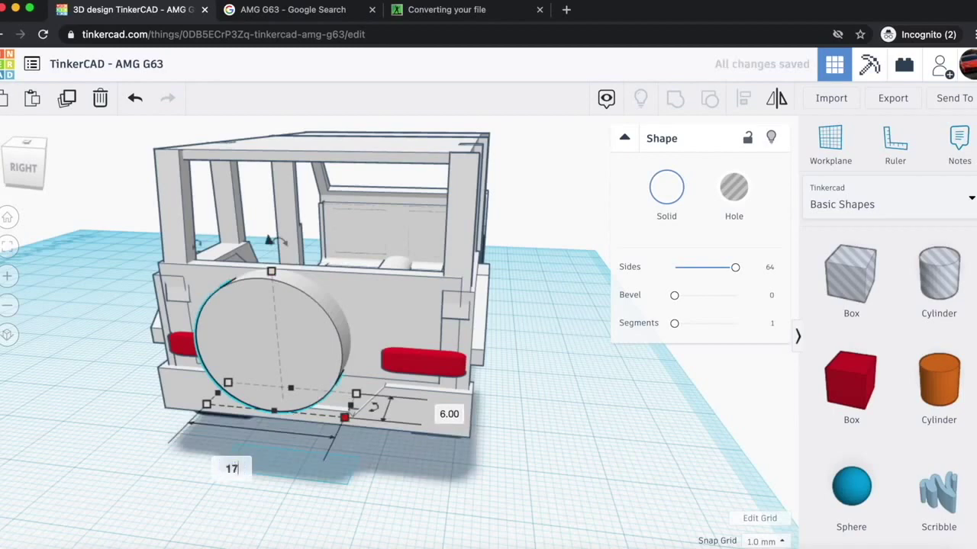
pyautogui.press('Return')
pyautogui.click(338, 339)
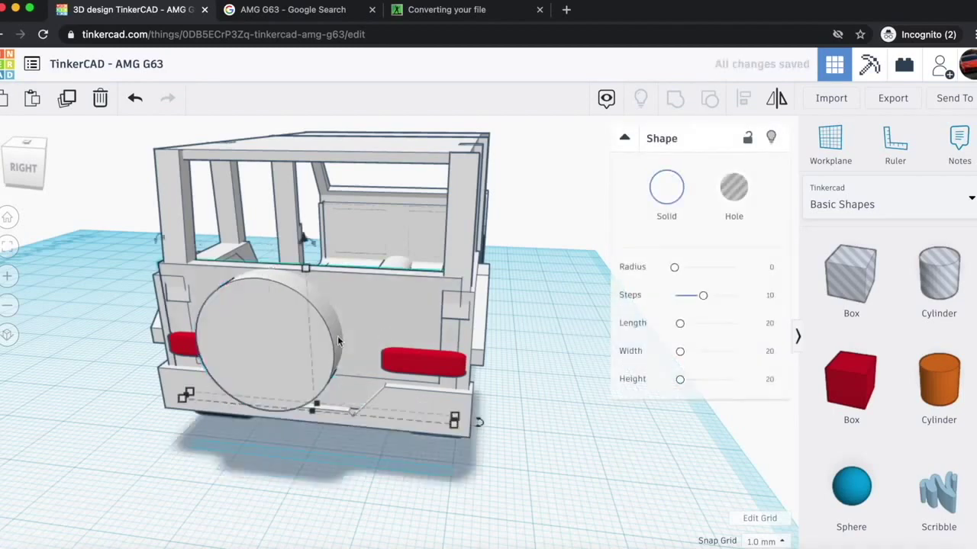
pyautogui.click(313, 534)
# - Shift the rear wheel arch and rear wheel on the car's front-view side slightly forward
pyautogui.click(32, 169)
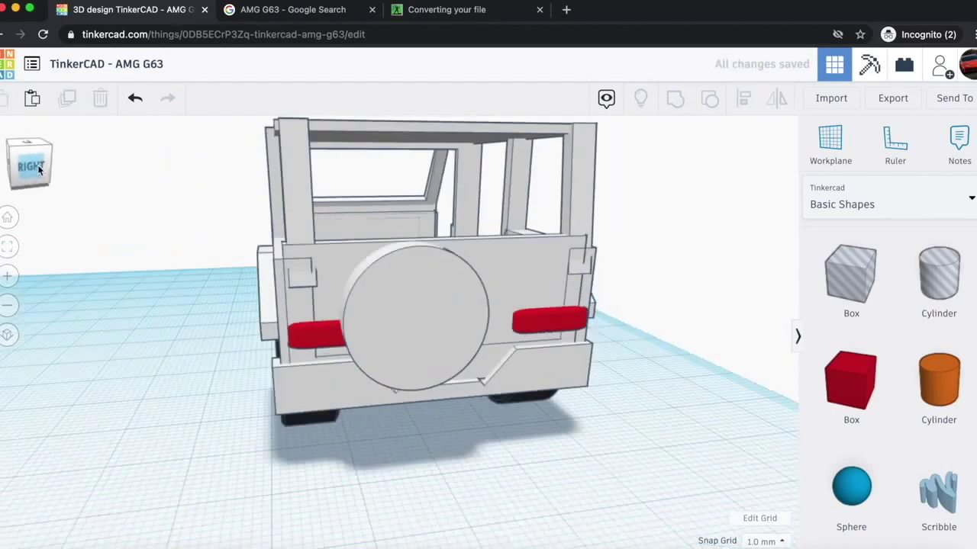
pyautogui.moveTo(11, 158)
pyautogui.mouseDown()
pyautogui.moveTo(26, 157)
pyautogui.moveTo(0, 160)
pyautogui.moveTo(17, 151)
pyautogui.moveTo(6, 153)
pyautogui.mouseUp()
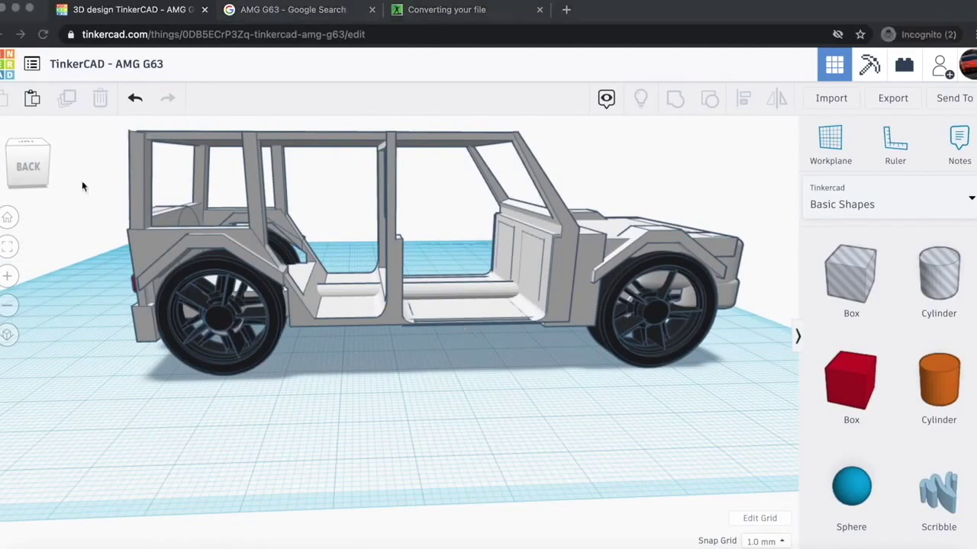
pyautogui.moveTo(26, 169); pyautogui.dragTo(65, 167)
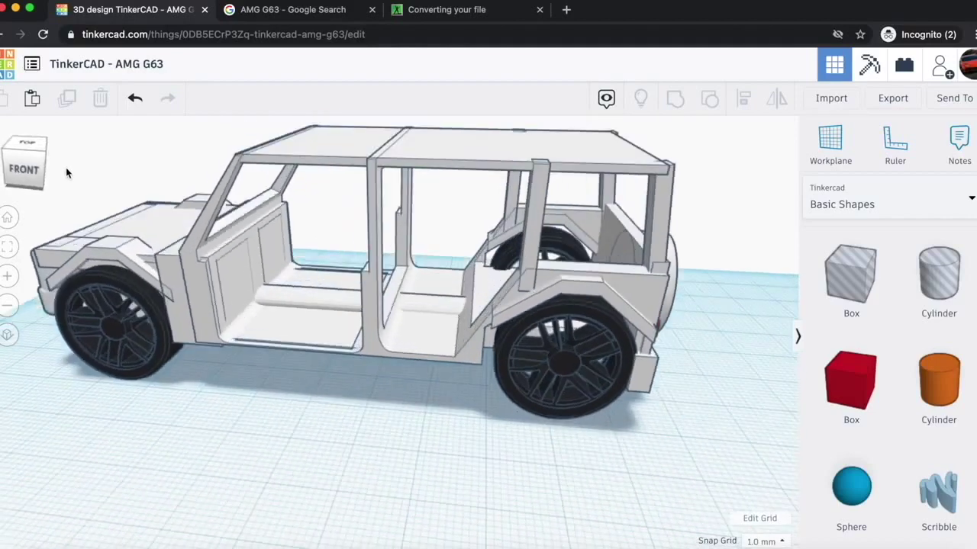
pyautogui.click(579, 281)
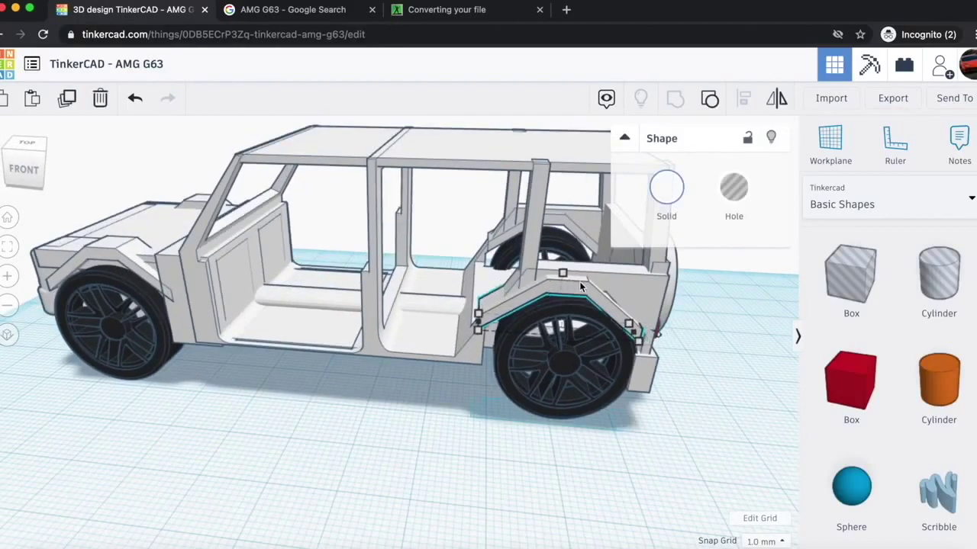
pyautogui.click(508, 367)
pyautogui.moveTo(508, 366); pyautogui.dragTo(503, 368)
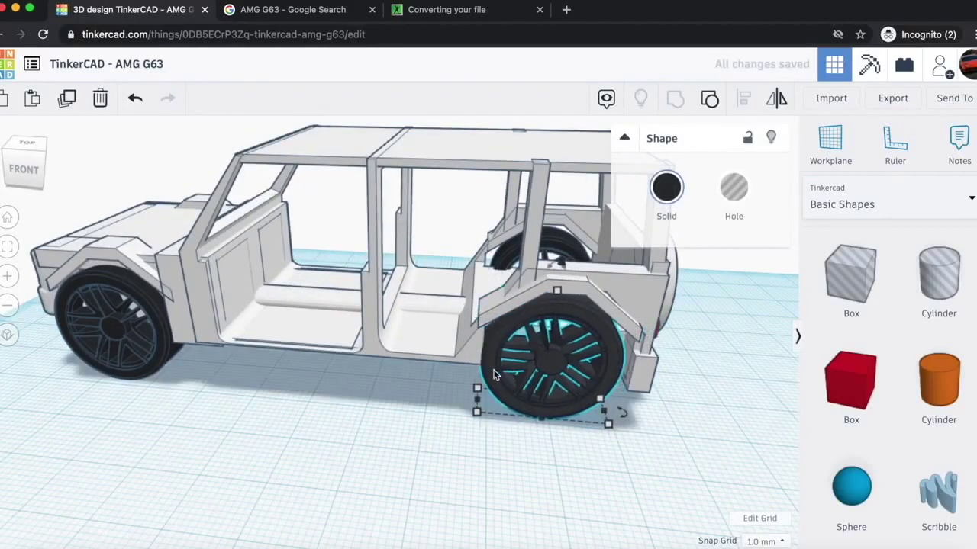
pyautogui.click(463, 355)
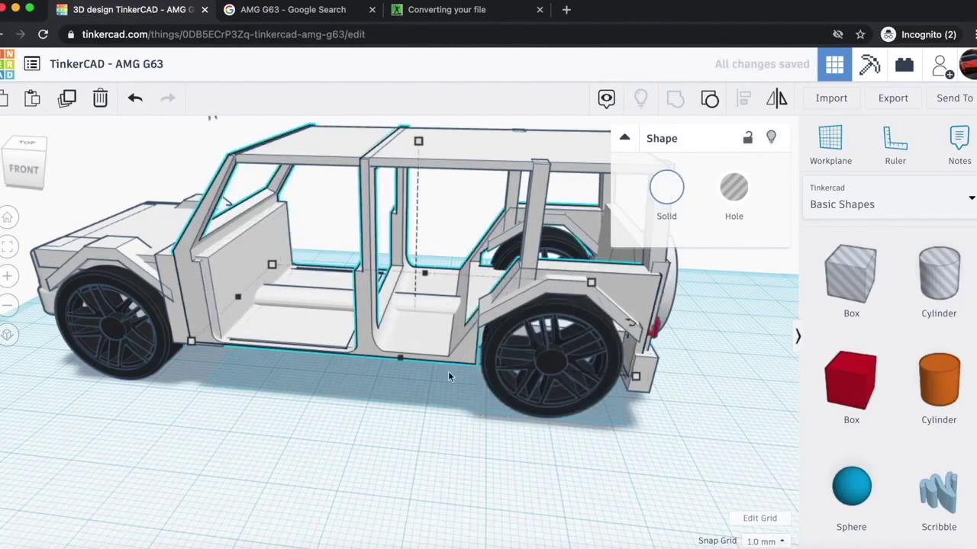
# - Shift the opposite rear wheel, its arch and the rear axle forward to line up with the other side
pyautogui.moveTo(31, 171); pyautogui.dragTo(1, 170)
pyautogui.click(280, 367)
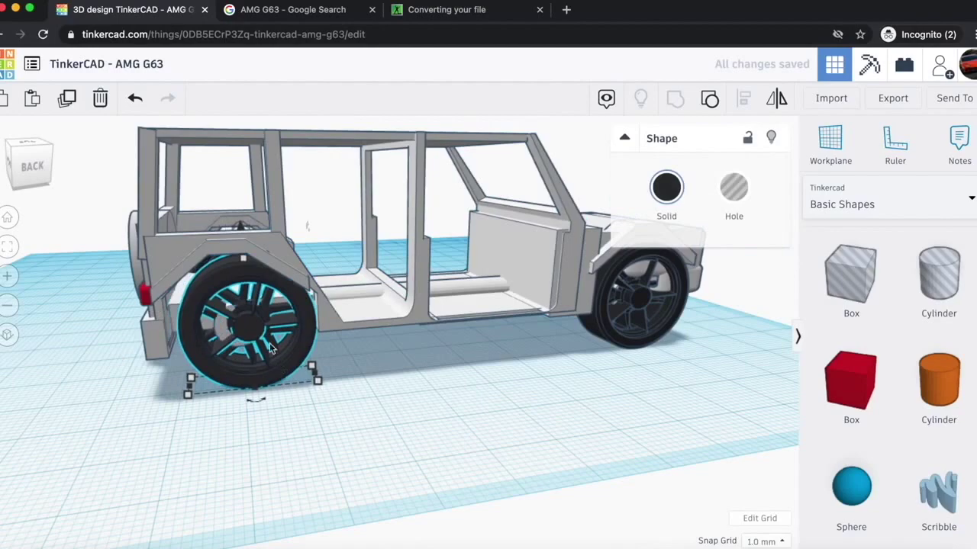
pyautogui.click(257, 260)
pyautogui.moveTo(42, 165); pyautogui.dragTo(129, 160)
pyautogui.click(377, 183)
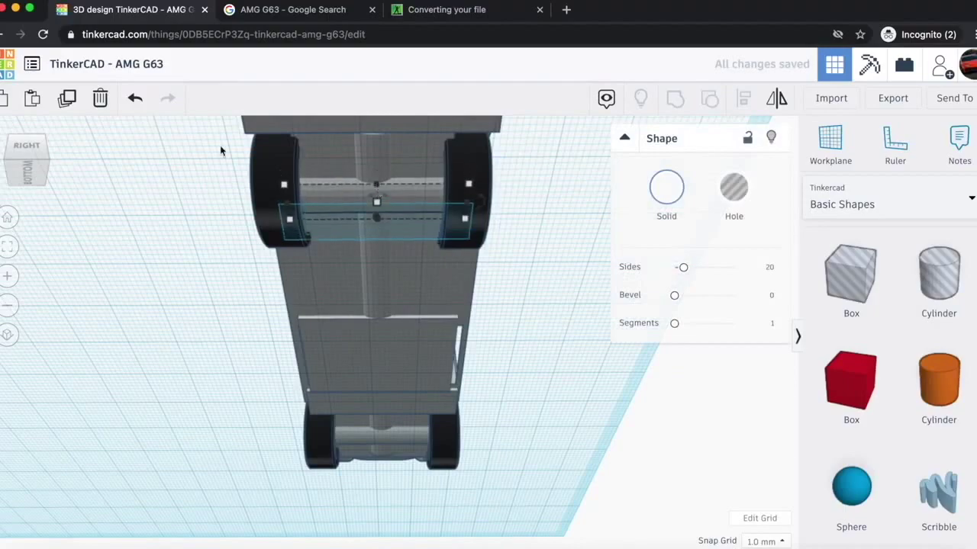
pyautogui.moveTo(43, 147); pyautogui.dragTo(19, 158)
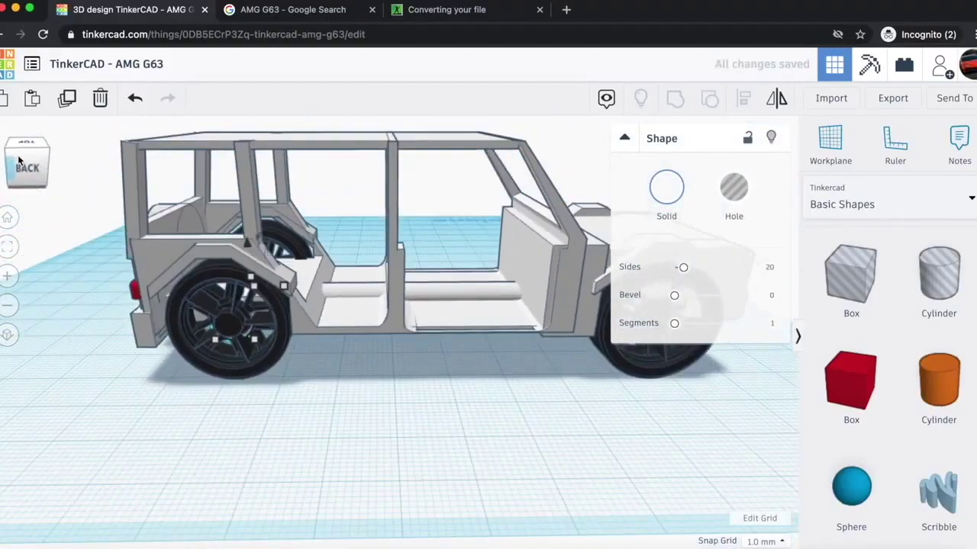
pyautogui.click(320, 403)
# - Thin the rear side-window pillar on the car's back-view side so it sits inside the roof edge
pyautogui.scroll(-3, 320, 403)
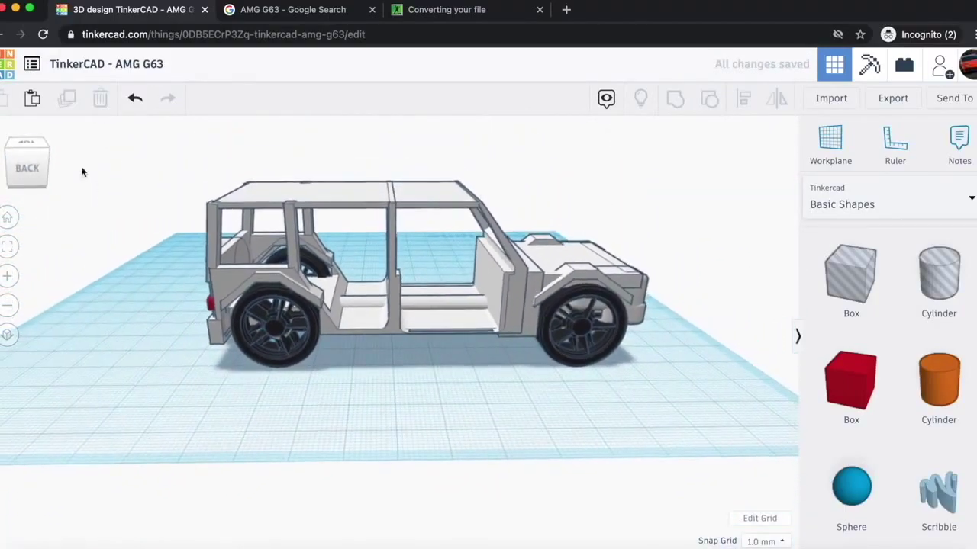
pyautogui.moveTo(26, 166)
pyautogui.mouseDown()
pyautogui.moveTo(49, 171)
pyautogui.moveTo(13, 157)
pyautogui.mouseUp()
pyautogui.scroll(4, 401, 274)
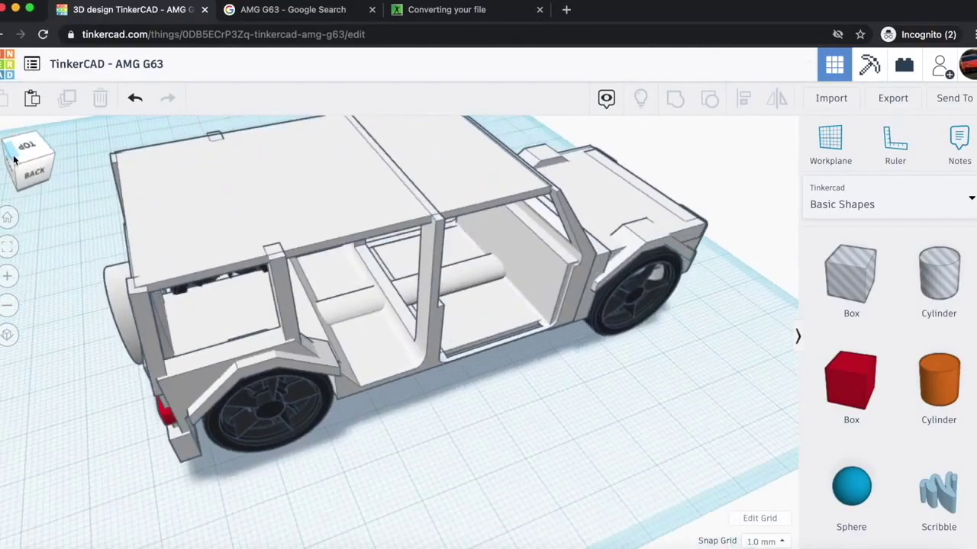
pyautogui.click(287, 325)
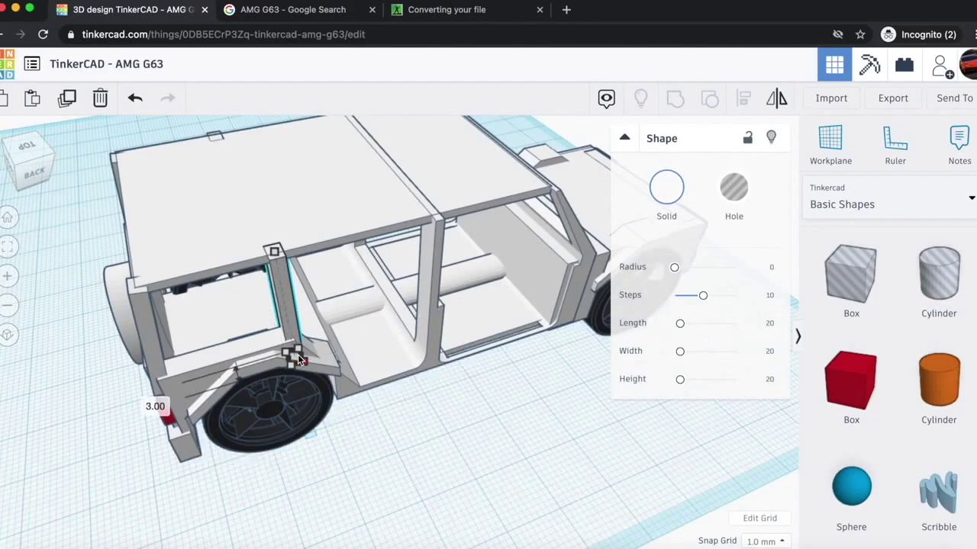
pyautogui.moveTo(298, 360); pyautogui.dragTo(296, 354)
# - Thin the opposite rear side-window pillar to 1 mm across the car's width so it sits inside the roof edge
pyautogui.moveTo(29, 161); pyautogui.dragTo(153, 214)
pyautogui.click(430, 357)
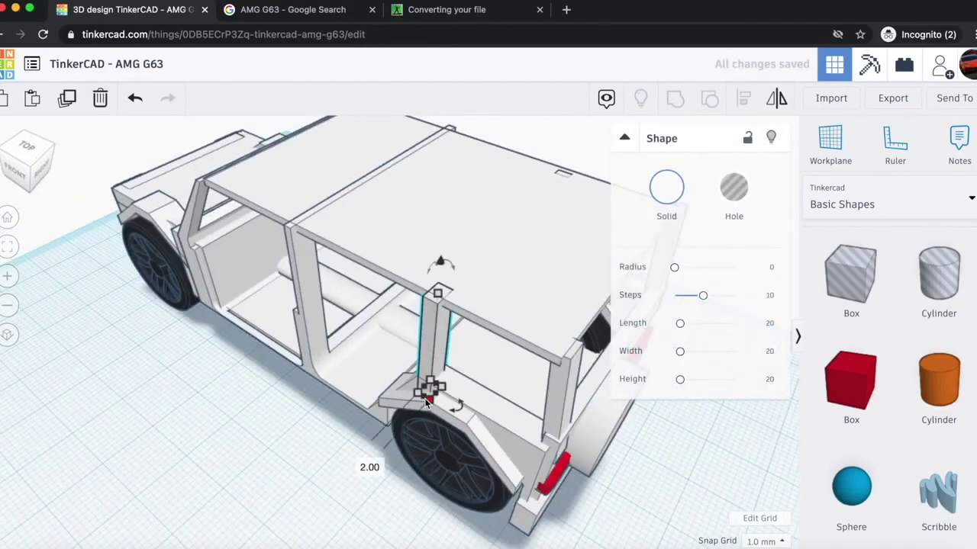
pyautogui.moveTo(422, 392); pyautogui.dragTo(431, 385)
pyautogui.click(31, 151)
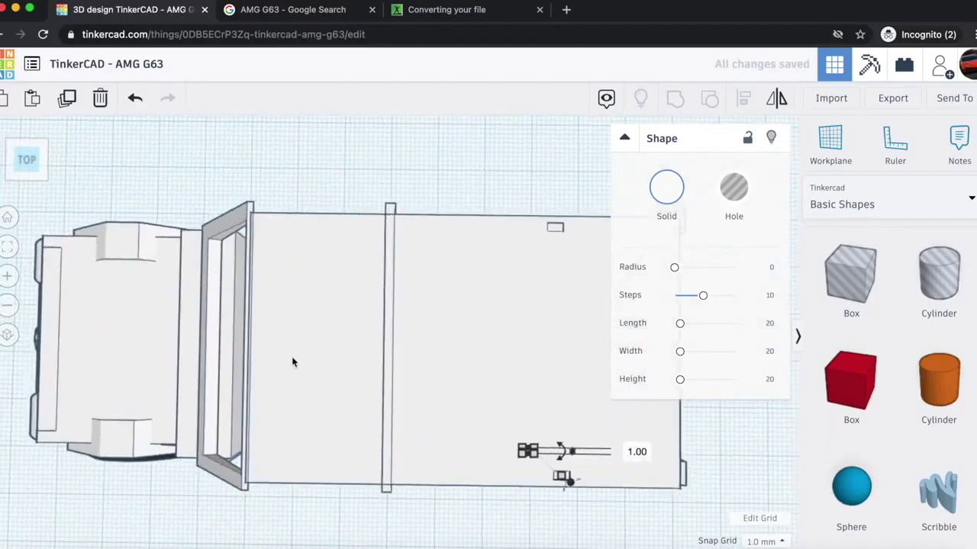
pyautogui.click(32, 150)
pyautogui.moveTo(33, 151); pyautogui.dragTo(34, 162)
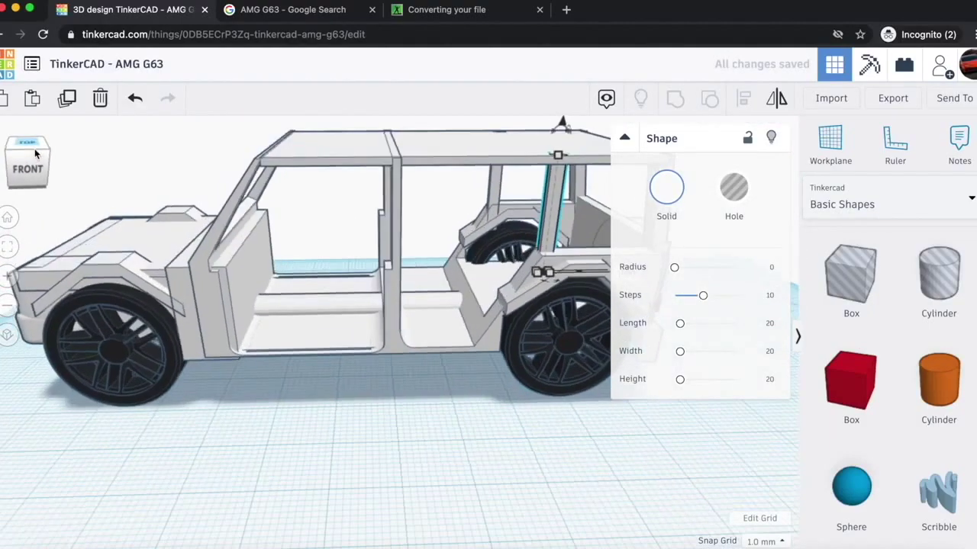
pyautogui.click(328, 345)
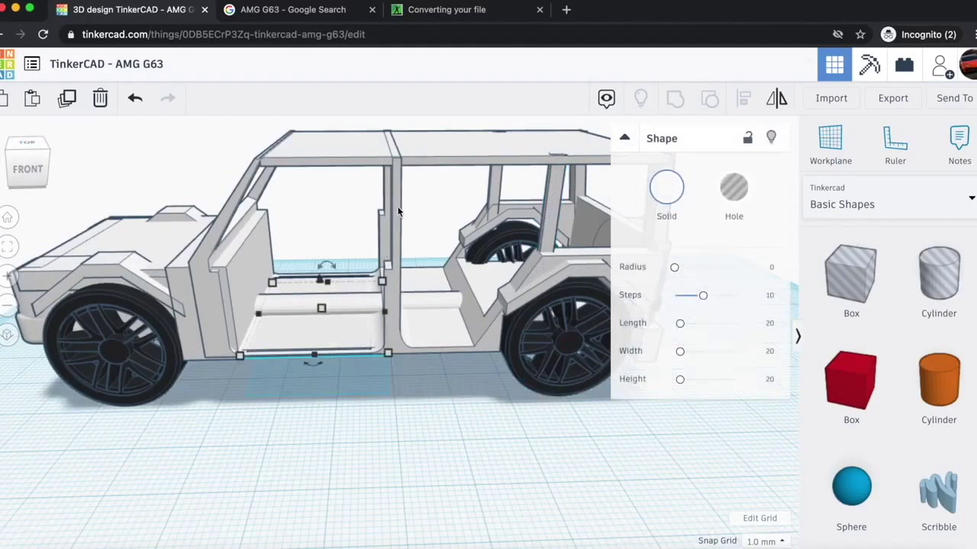
pyautogui.press('super+a')
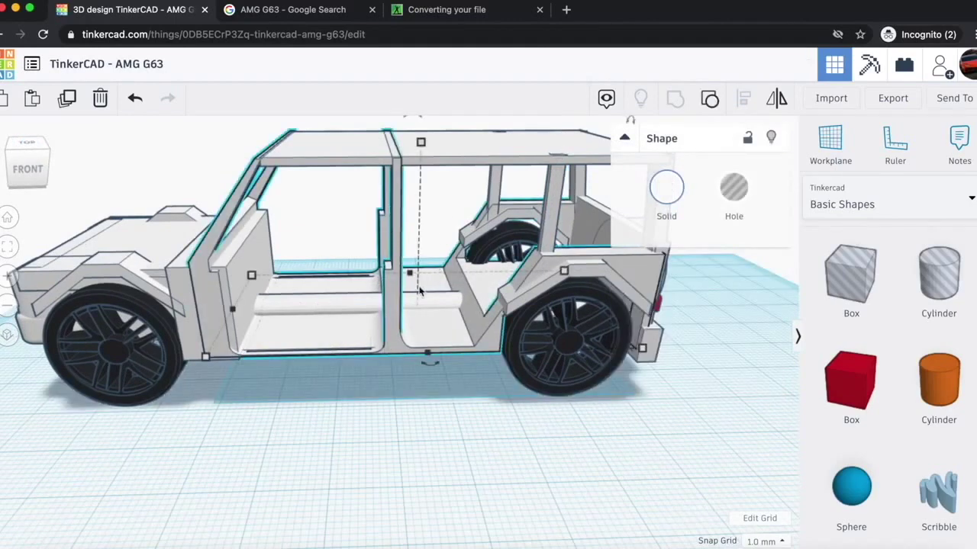
pyautogui.click(72, 106)
pyautogui.scroll(-4, 192, 205)
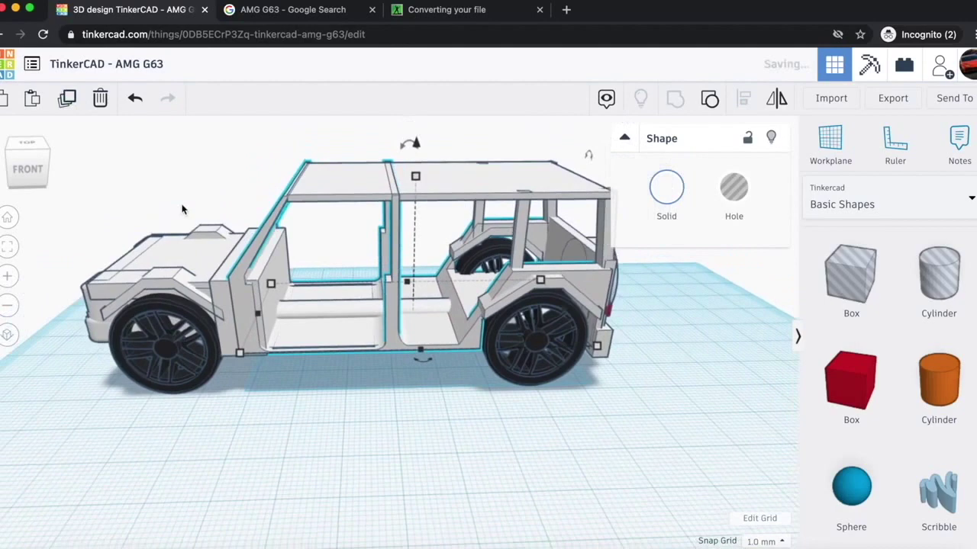
pyautogui.click(25, 158)
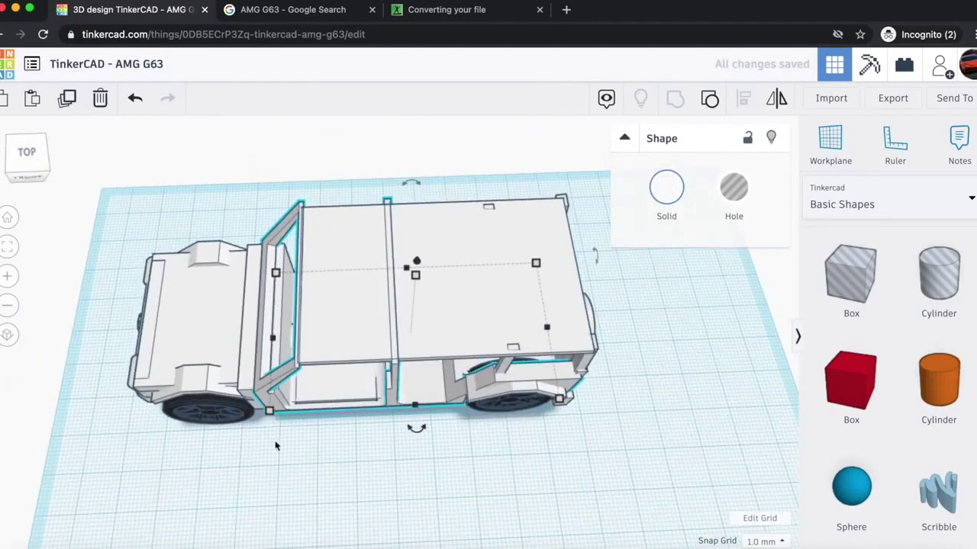
pyautogui.click(309, 467)
pyautogui.scroll(-3, 342, 482)
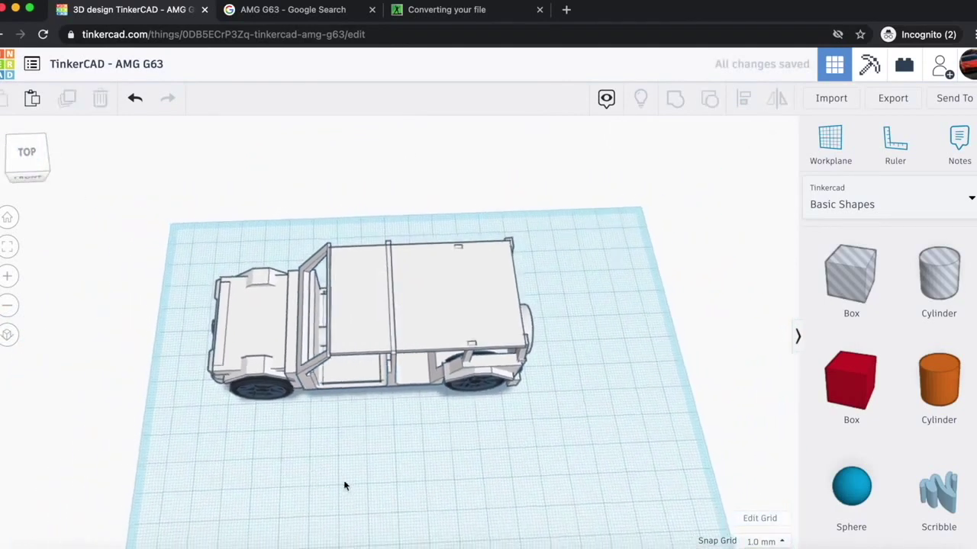
pyautogui.click(31, 100)
pyautogui.click(17, 147)
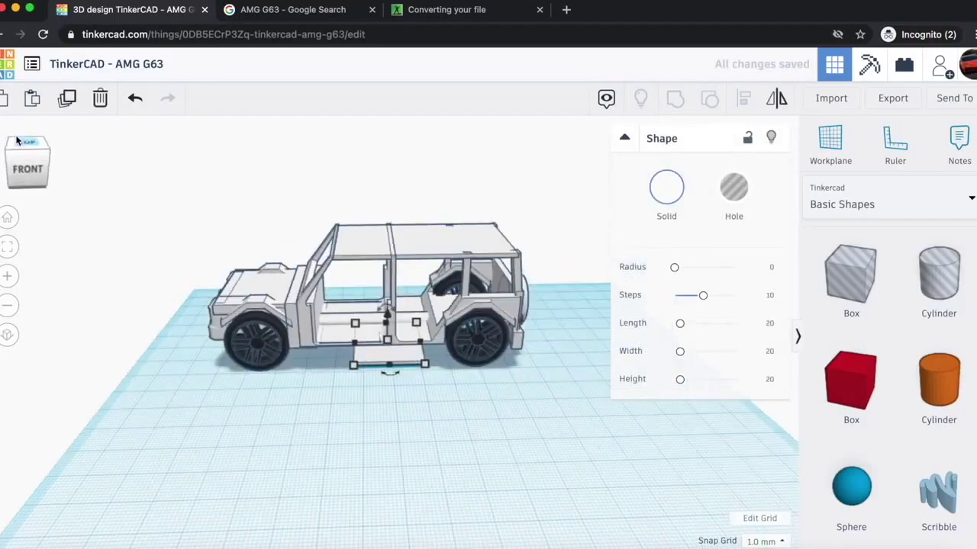
pyautogui.click(170, 205)
# - Make a copy of the car's main body shell and place it on the workplane beside the car
pyautogui.scroll(3, 237, 223)
pyautogui.scroll(3, 236, 223)
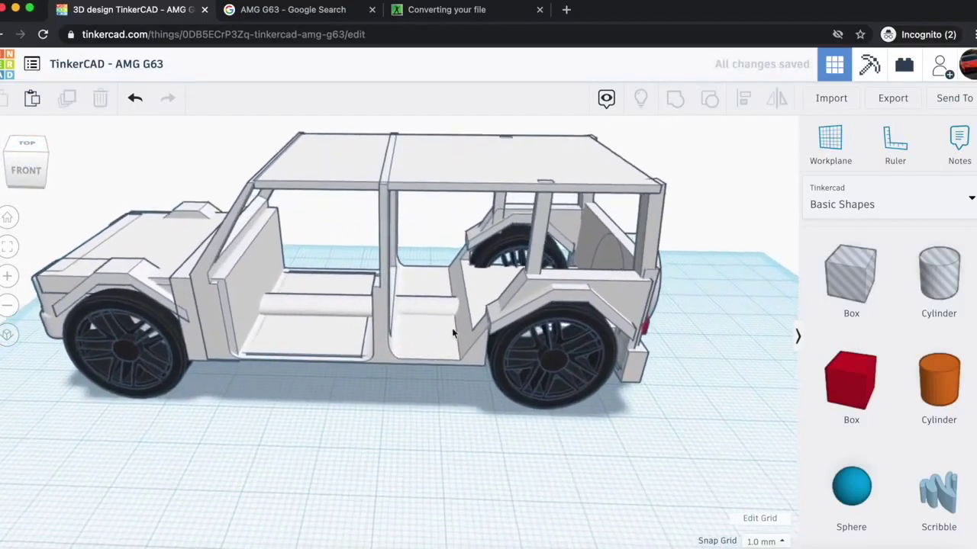
pyautogui.click(362, 351)
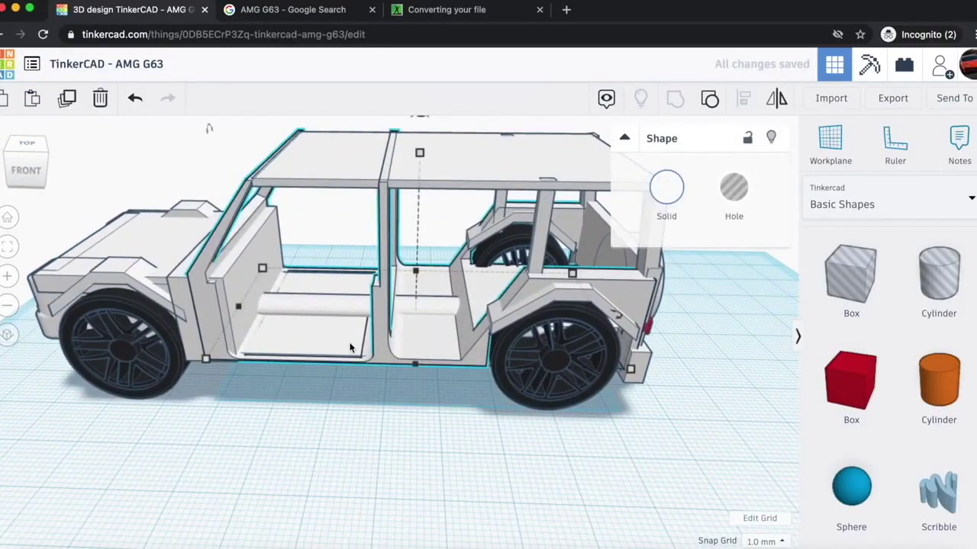
pyautogui.press('super+v')
pyautogui.moveTo(694, 343); pyautogui.dragTo(438, 530)
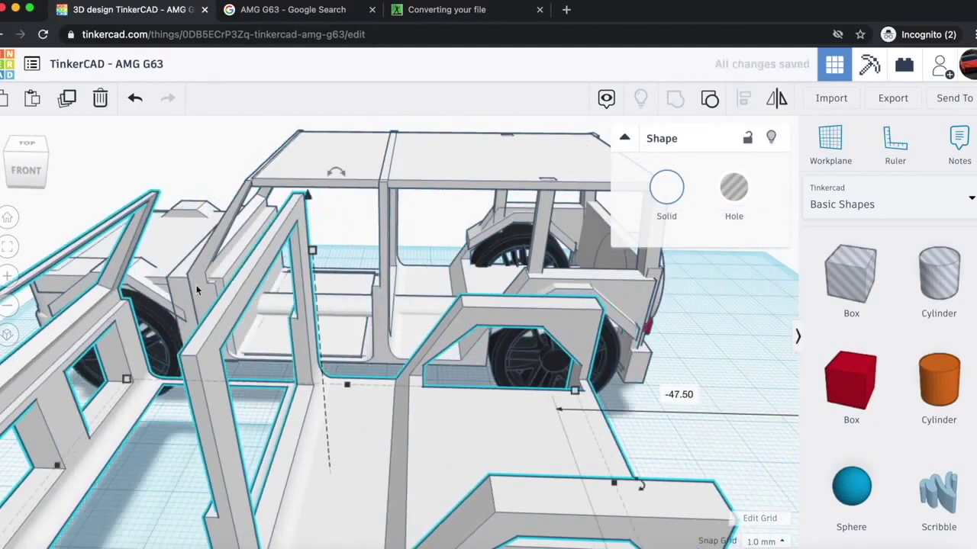
# - Move the copied body shell farther away from the car on the workplane and deselect it
pyautogui.scroll(-5, 196, 290)
pyautogui.moveTo(26, 159); pyautogui.dragTo(33, 165)
pyautogui.scroll(-2, 264, 254)
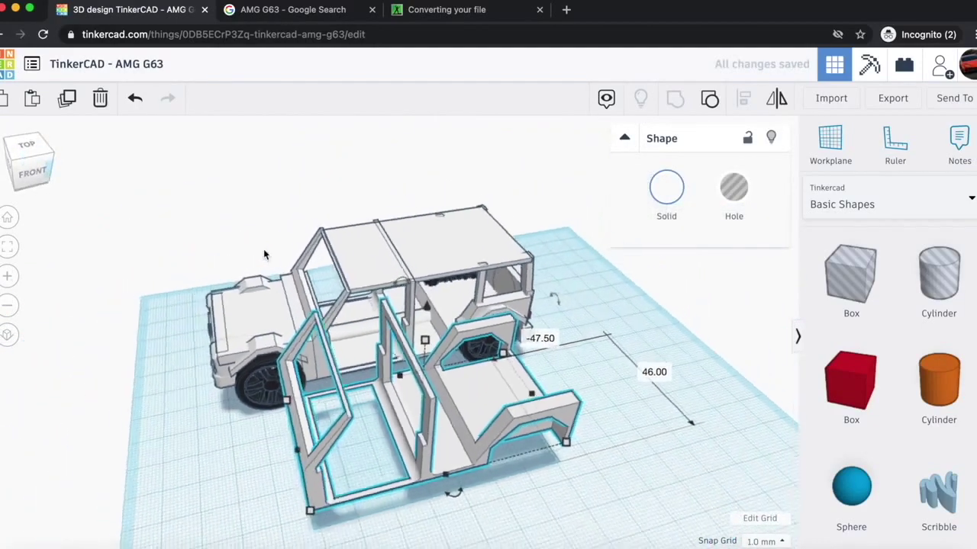
pyautogui.moveTo(427, 386); pyautogui.dragTo(477, 417)
pyautogui.click(614, 396)
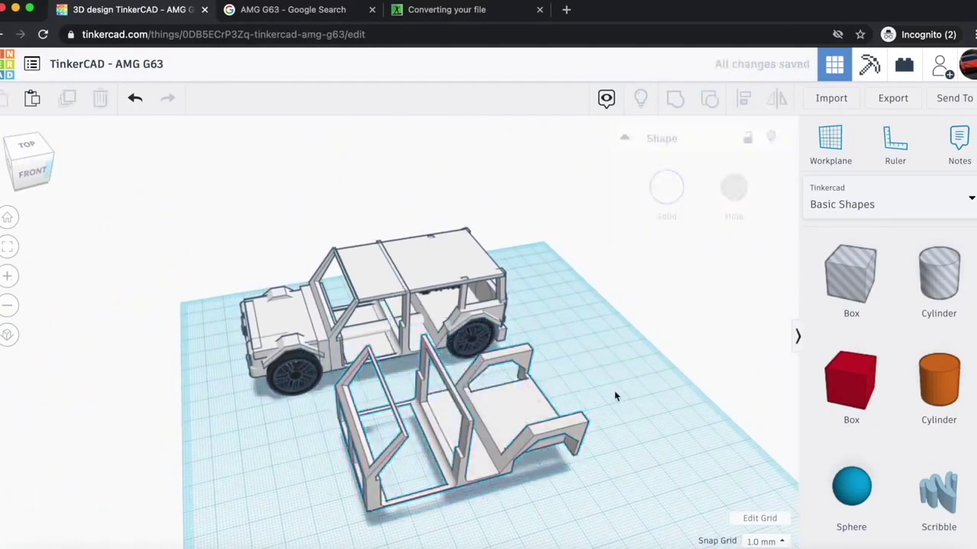
# - Add a solid box at the copied shell's front side, raise it 10 mm and stretch it to 44 mm along the car's length
pyautogui.moveTo(26, 159); pyautogui.dragTo(35, 159)
pyautogui.scroll(4, 207, 191)
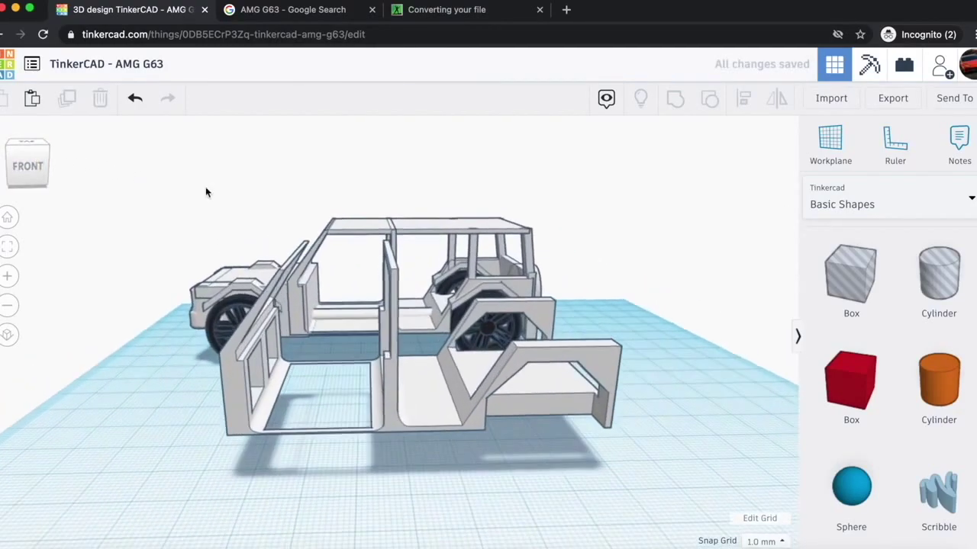
pyautogui.click(850, 366)
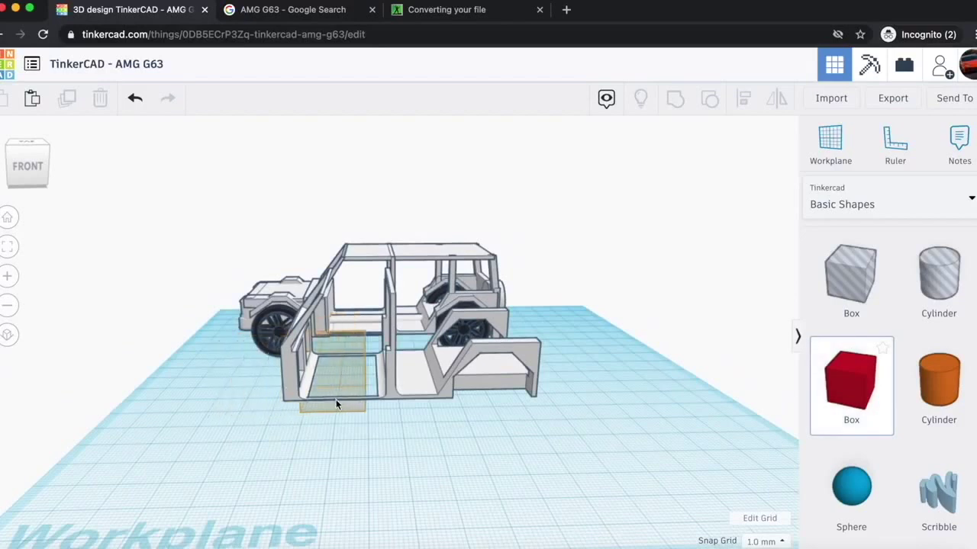
pyautogui.click(329, 414)
pyautogui.moveTo(328, 329); pyautogui.dragTo(327, 289)
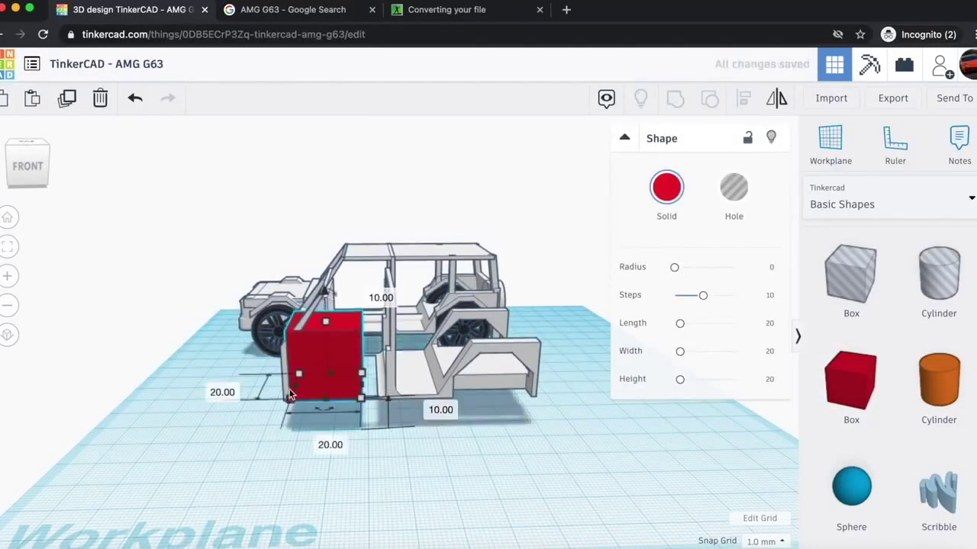
pyautogui.moveTo(362, 394); pyautogui.dragTo(440, 380)
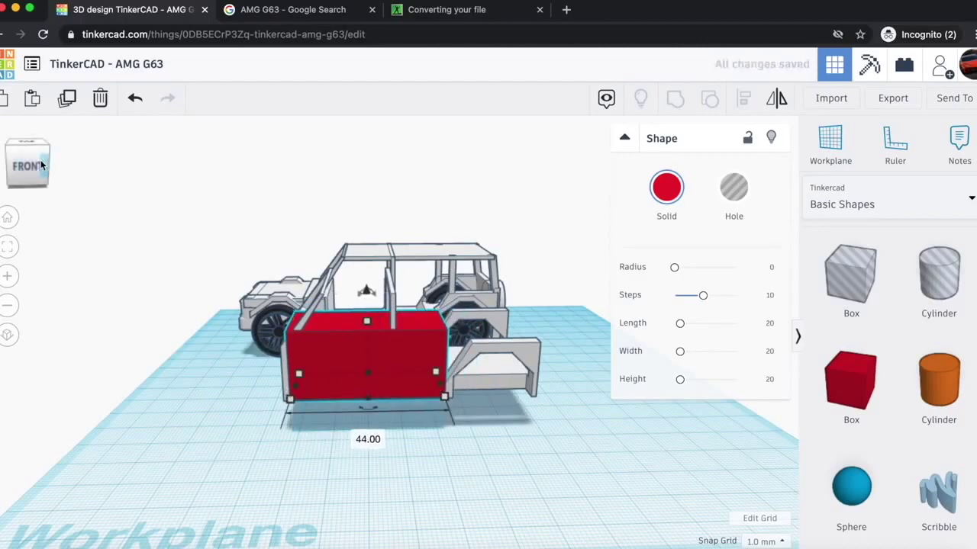
# - Widen the red box to about 44 mm across the shell and increase its height to enclose the cabin frame
pyautogui.click(42, 164)
pyautogui.moveTo(240, 304); pyautogui.dragTo(295, 304)
pyautogui.moveTo(232, 272)
pyautogui.mouseDown()
pyautogui.moveTo(234, 253)
pyautogui.moveTo(231, 261)
pyautogui.mouseUp()
pyautogui.moveTo(17, 170); pyautogui.dragTo(55, 156)
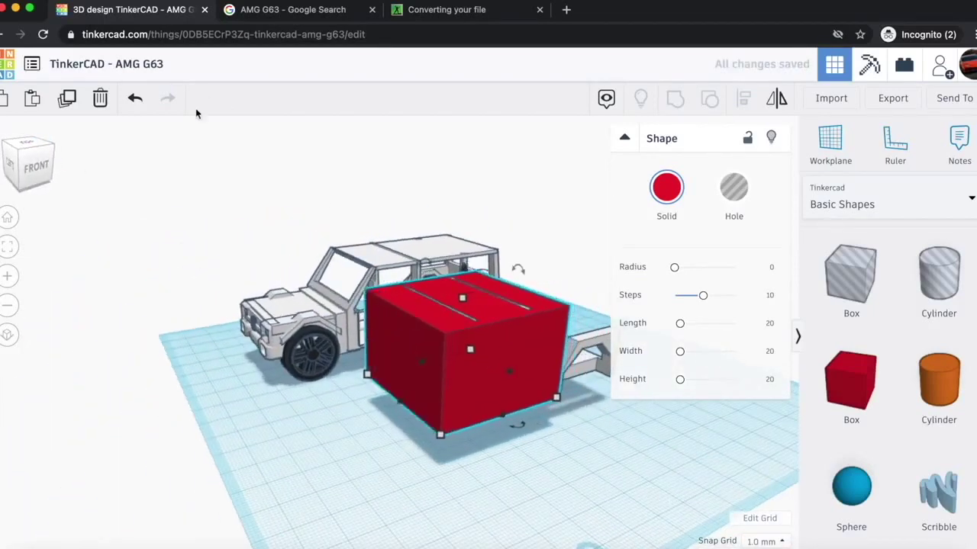
# - Turn the copied body shell into a hole
pyautogui.click(42, 165)
pyautogui.keyDown('shift'); pyautogui.click(309, 330); pyautogui.keyUp('shift')
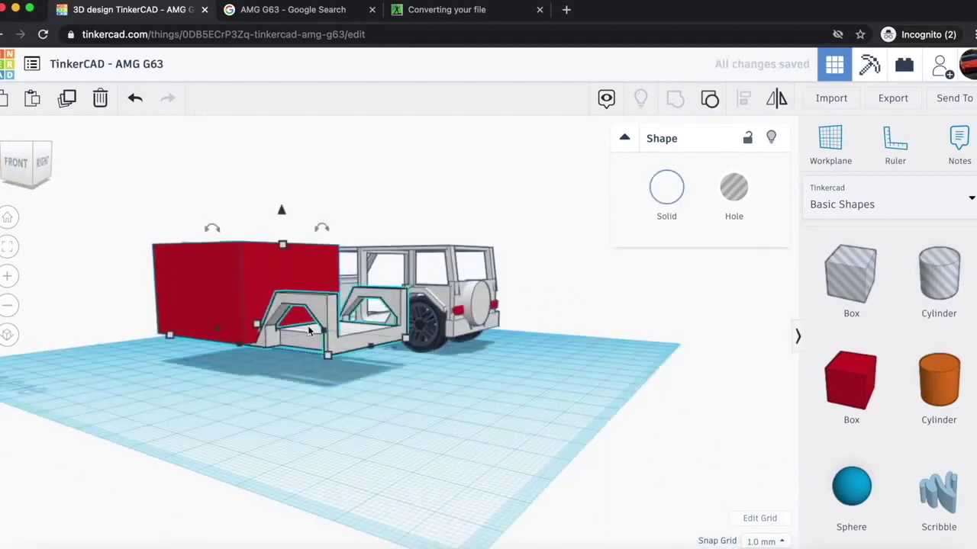
pyautogui.click(737, 189)
# - Try to group the red box with the hole shell to cut the frame out of the box
pyautogui.moveTo(236, 336); pyautogui.dragTo(238, 334)
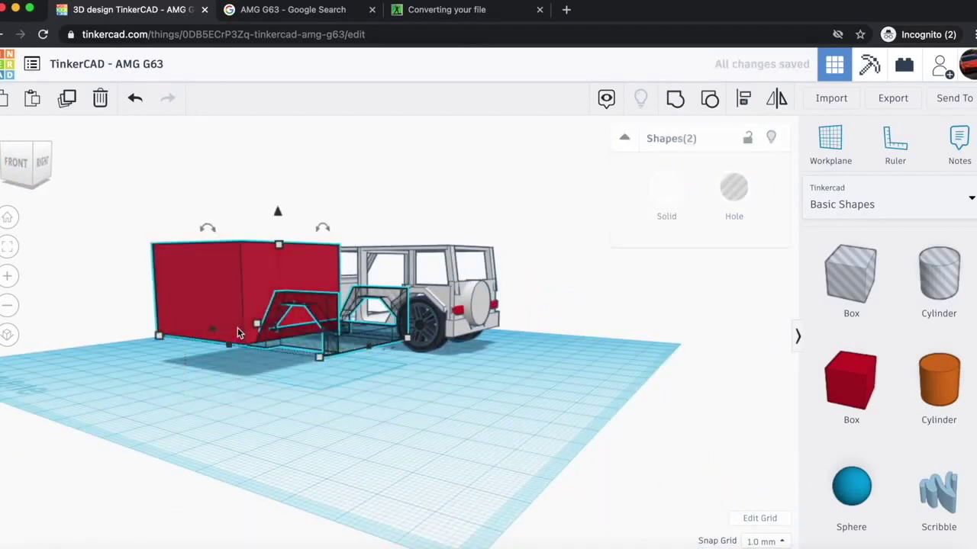
pyautogui.click(675, 97)
pyautogui.click(312, 453)
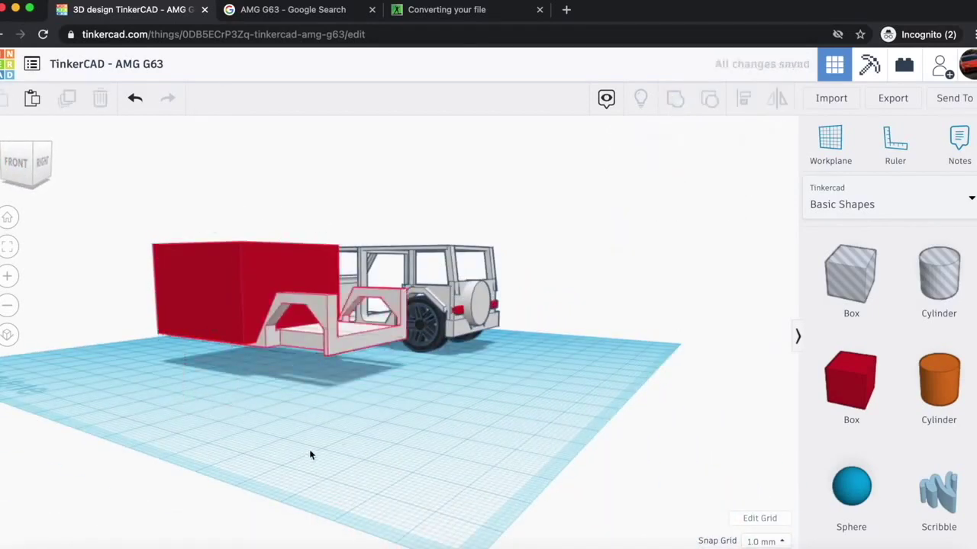
pyautogui.click(28, 167)
pyautogui.moveTo(28, 168); pyautogui.dragTo(46, 177)
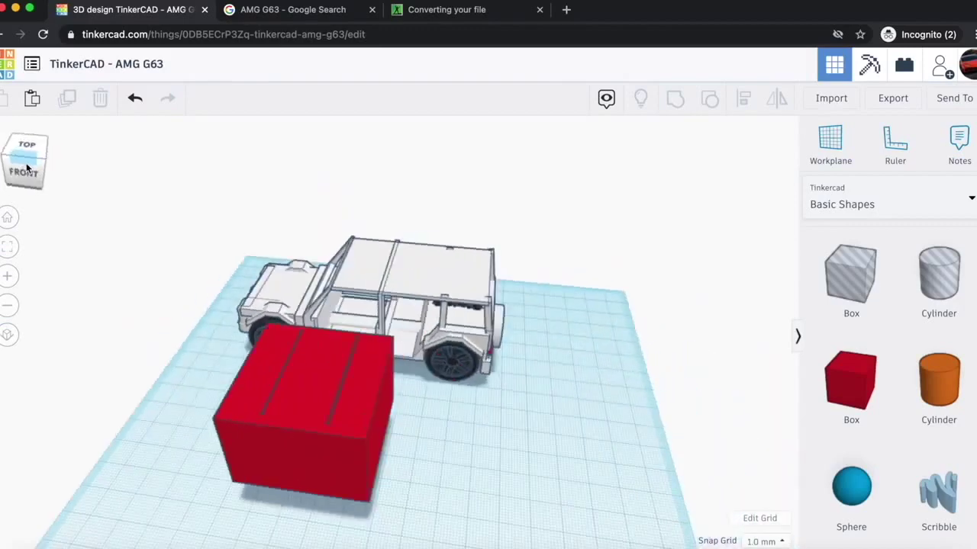
# - Narrow the red box to 39 mm across the car's width so it sits within the shell's sides
pyautogui.click(316, 455)
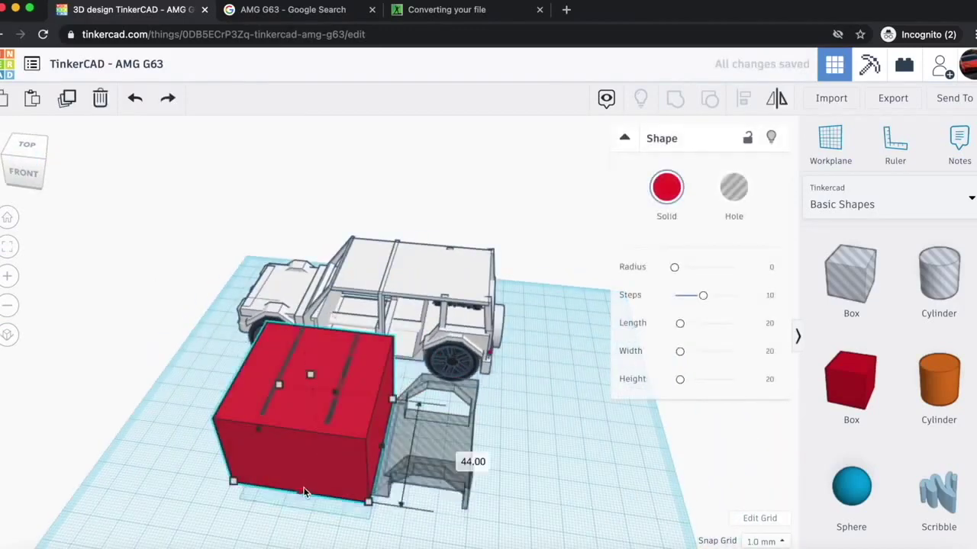
pyautogui.moveTo(309, 479); pyautogui.dragTo(311, 483)
pyautogui.moveTo(28, 164); pyautogui.dragTo(67, 198)
pyautogui.moveTo(295, 286); pyautogui.dragTo(295, 285)
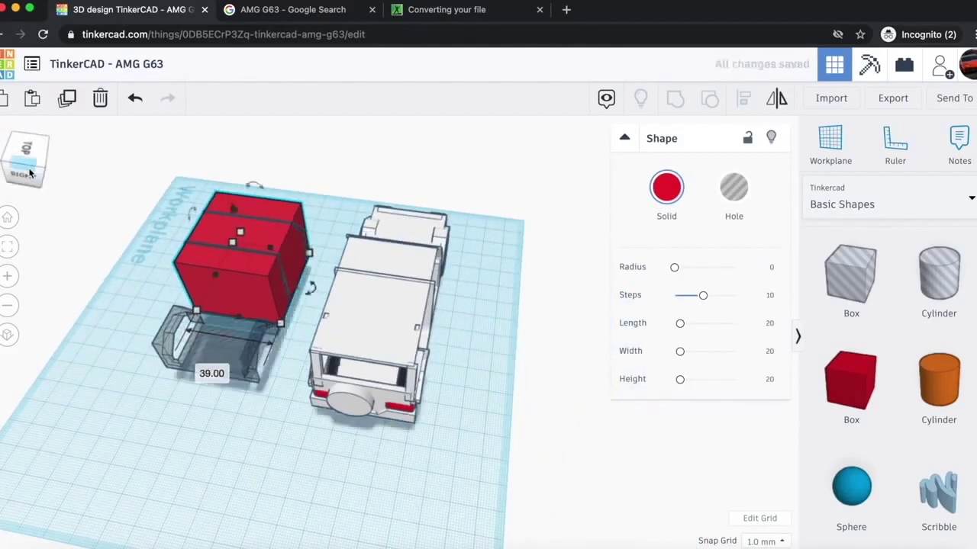
pyautogui.click(31, 174)
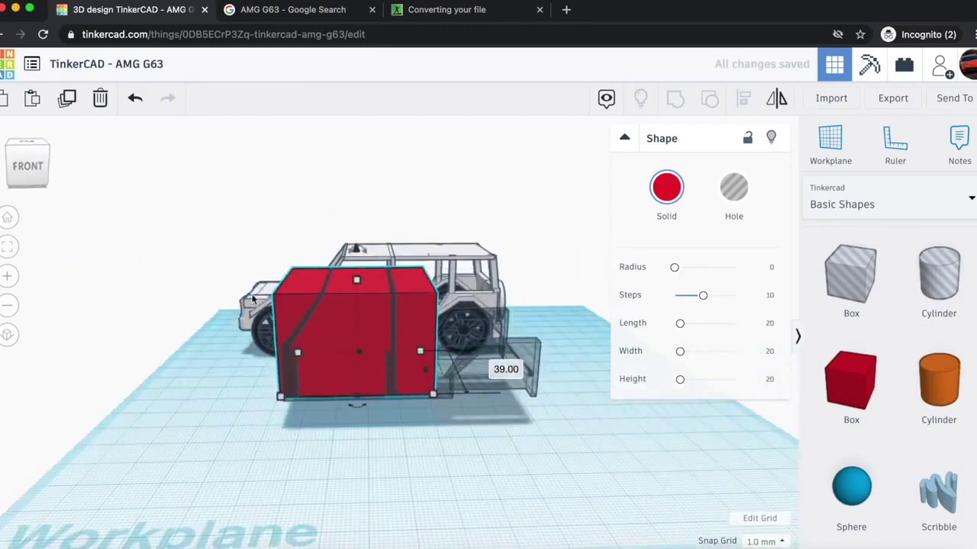
pyautogui.moveTo(850, 277); pyautogui.dragTo(129, 427)
pyautogui.moveTo(131, 311); pyautogui.dragTo(125, 199)
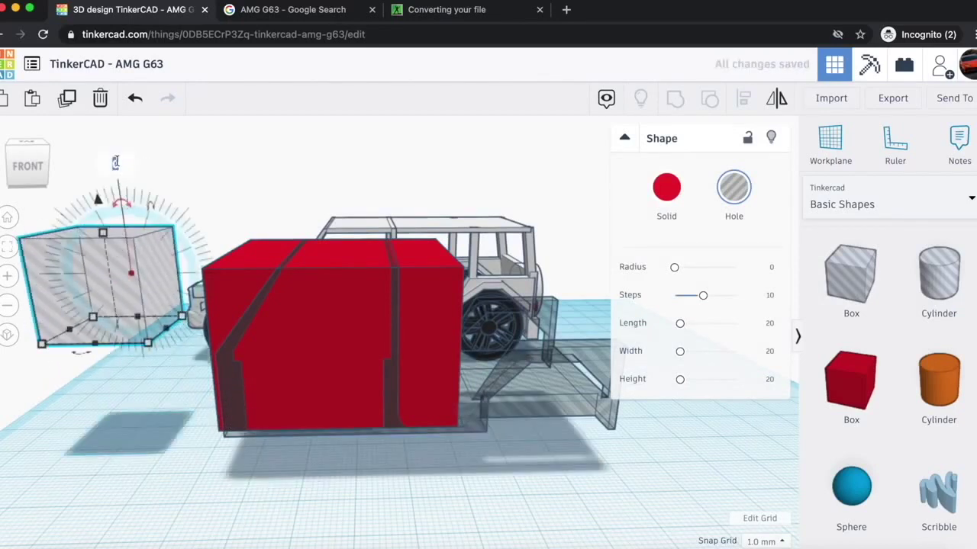
pyautogui.moveTo(122, 200); pyautogui.dragTo(84, 202)
pyautogui.moveTo(138, 244); pyautogui.dragTo(197, 264)
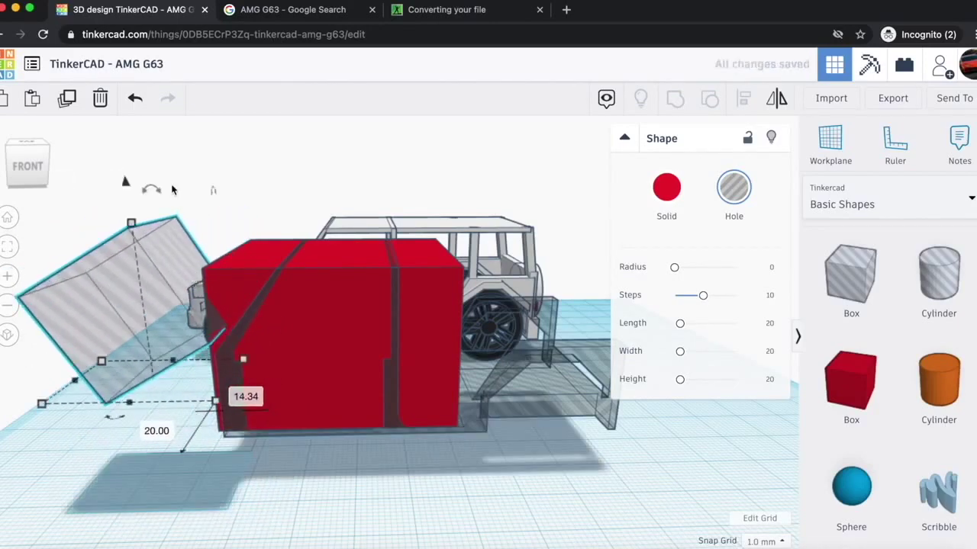
pyautogui.scroll(-5, 155, 189)
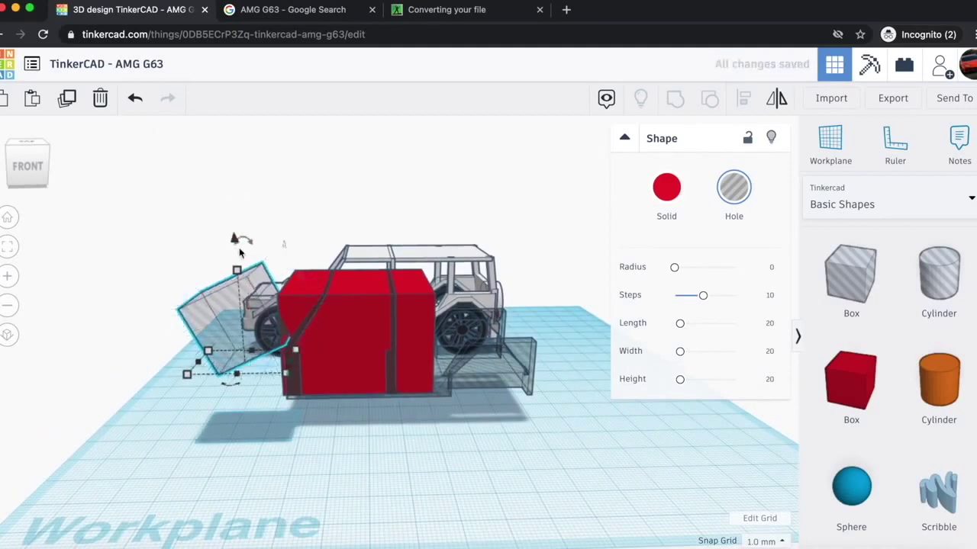
pyautogui.moveTo(246, 250); pyautogui.dragTo(246, 225)
pyautogui.press('Delete')
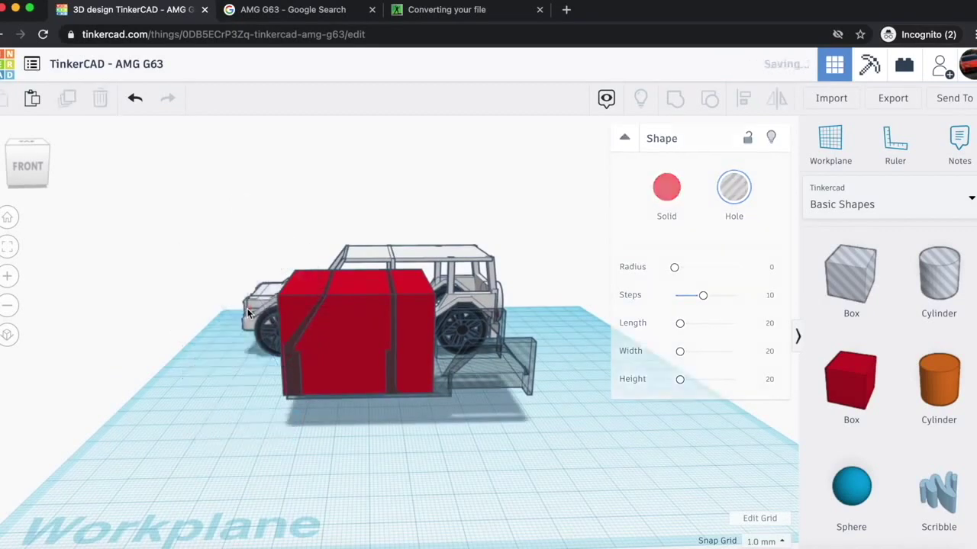
pyautogui.click(164, 438)
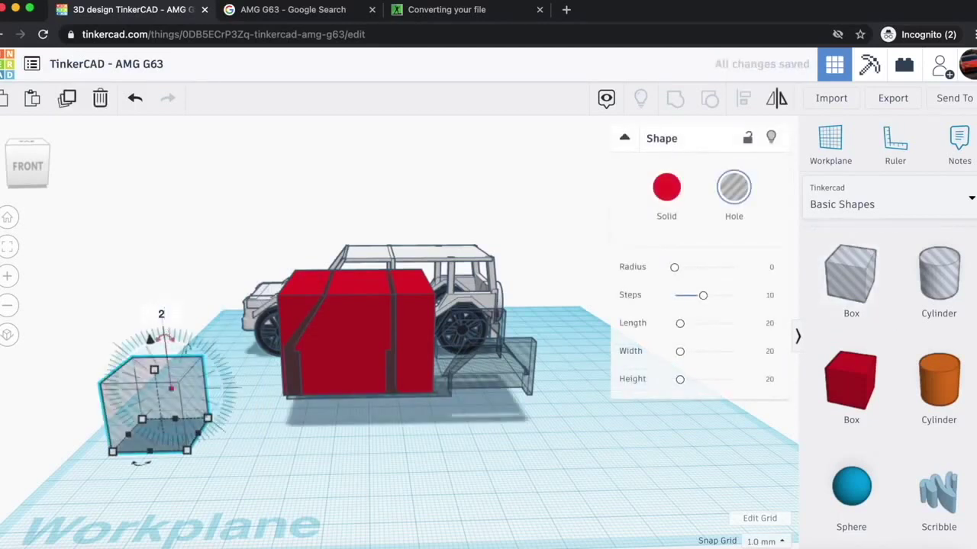
pyautogui.press('Return')
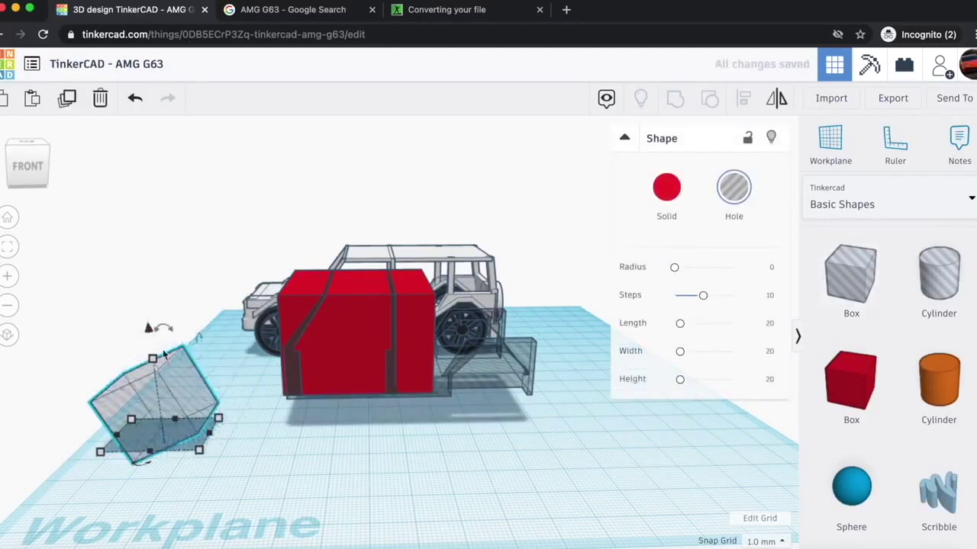
pyautogui.moveTo(167, 328)
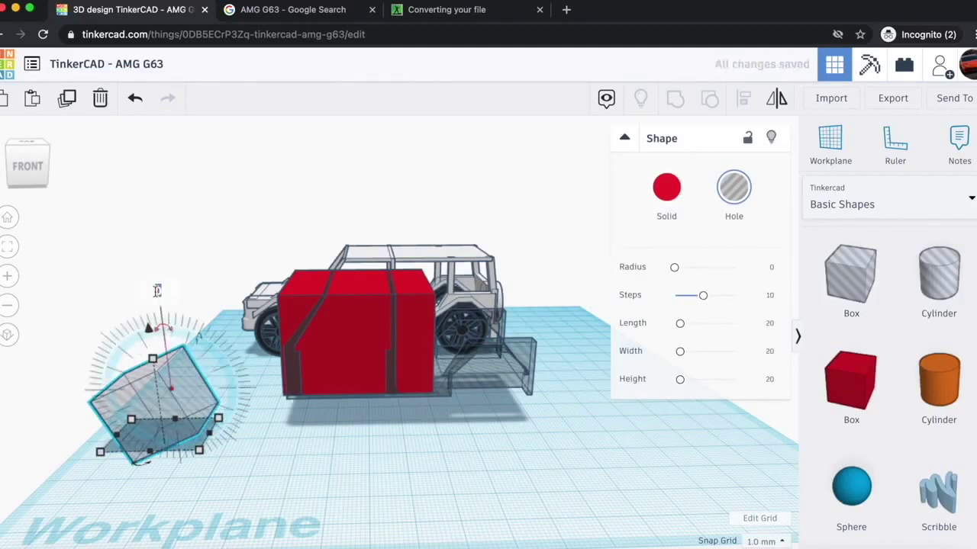
pyautogui.press('Delete')
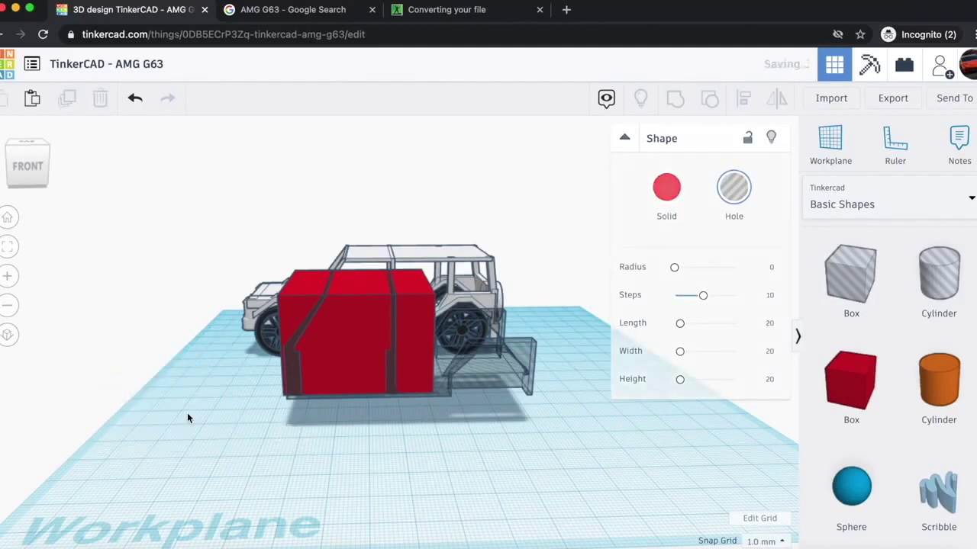
# - Add a hole box in front of the red box, enlarge it, tilt it about 34° to match the windscreen pillar and raise it
pyautogui.moveTo(849, 273); pyautogui.dragTo(209, 338)
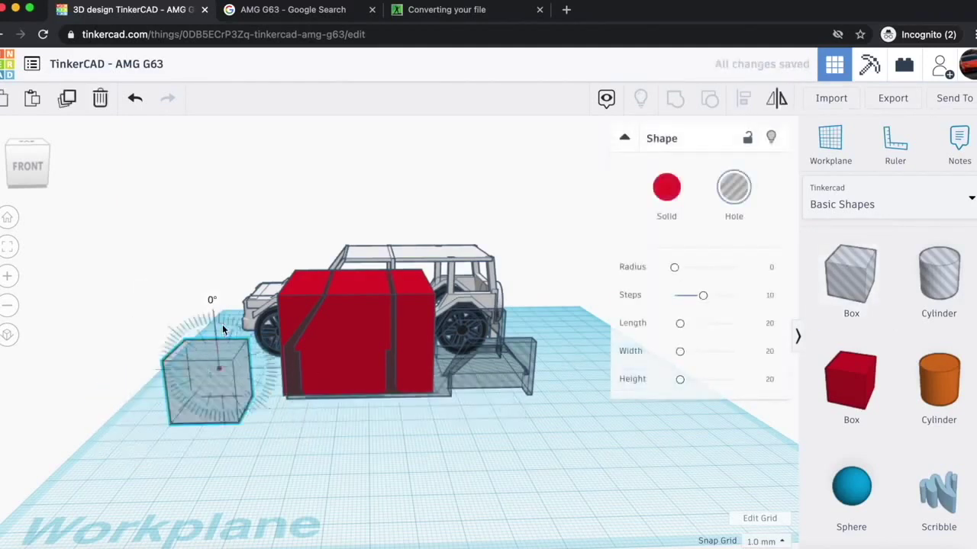
pyautogui.scroll(5, 229, 359)
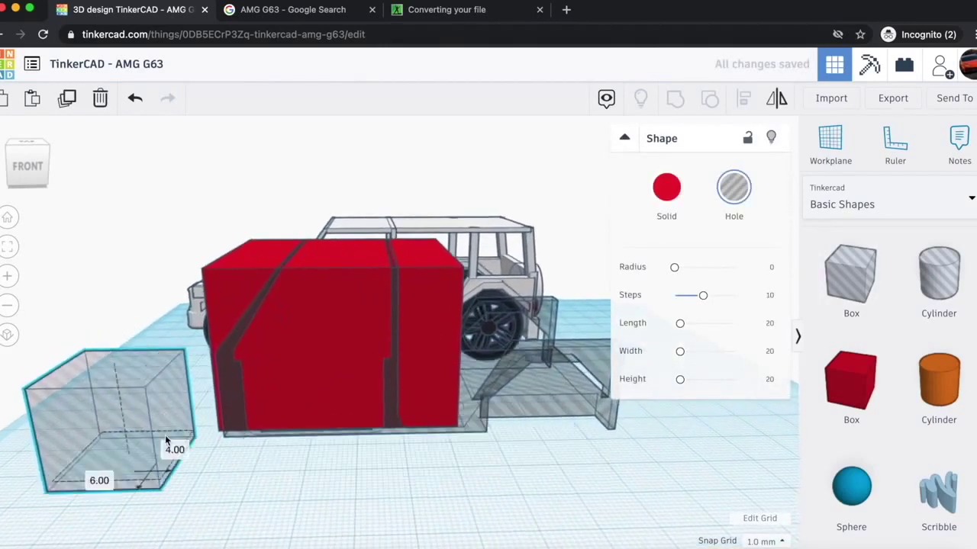
pyautogui.moveTo(190, 385); pyautogui.dragTo(243, 386)
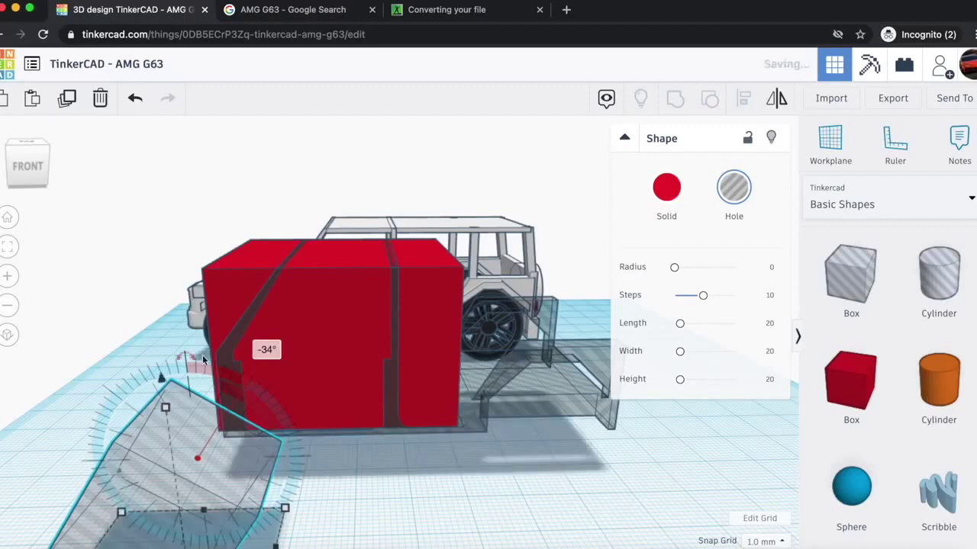
pyautogui.moveTo(162, 387); pyautogui.dragTo(189, 165)
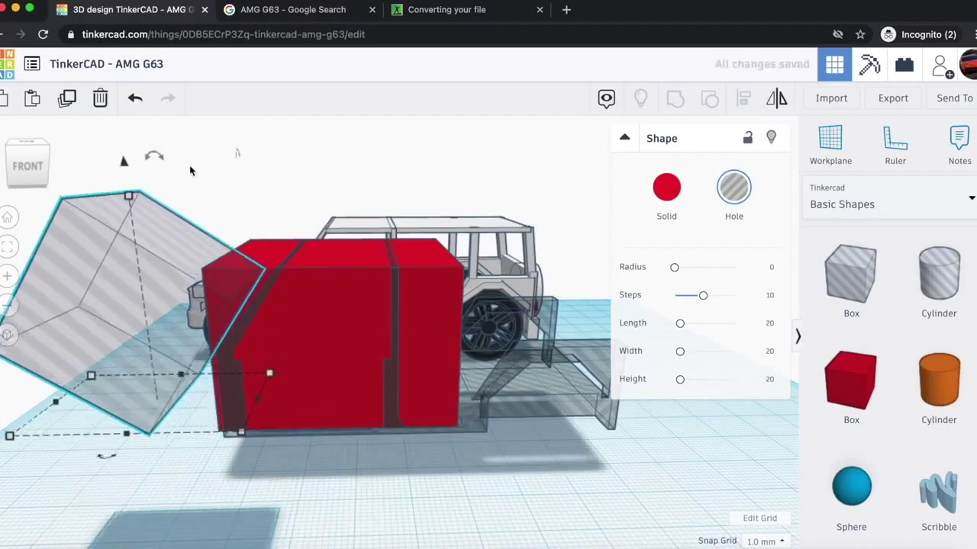
# - Nudge the tilted hole box across the workplane toward the car so it overlaps the red box's upper front corner
pyautogui.press('Up')
pyautogui.press('Up')
pyautogui.press('Up')
pyautogui.press('Up')
pyautogui.press('Up')
pyautogui.press('Up')
pyautogui.press('Up')
pyautogui.press('Up')
pyautogui.press('Up')
pyautogui.press('Up')
pyautogui.press('Up')
pyautogui.press('Up')
pyautogui.press('Up')
pyautogui.press('Up')
pyautogui.press('Up')
pyautogui.press('Up')
pyautogui.press('Up')
pyautogui.press('Up')
pyautogui.press('Up')
pyautogui.press('Up')
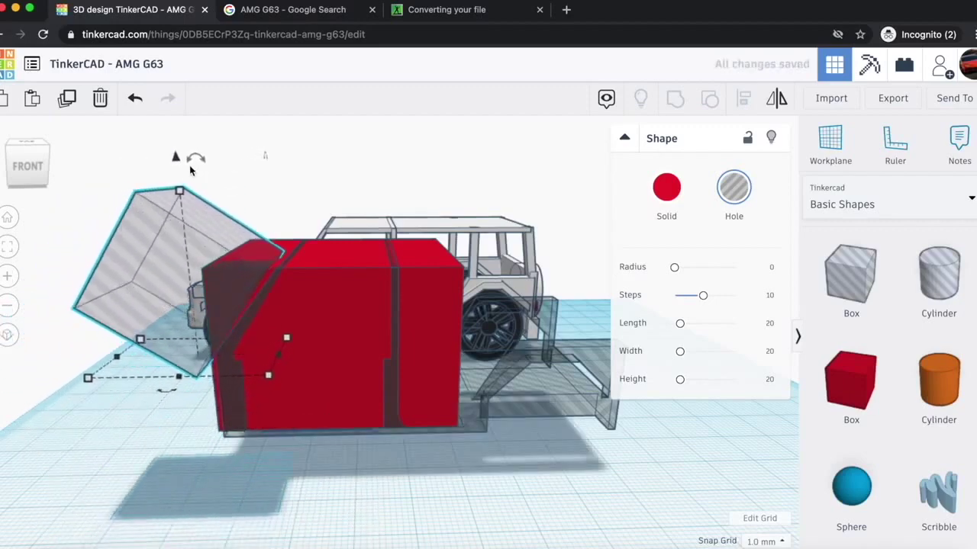
# - Stretch the tilted hole box to 52 mm across the car's width so it spans the whole red box
pyautogui.click(29, 145)
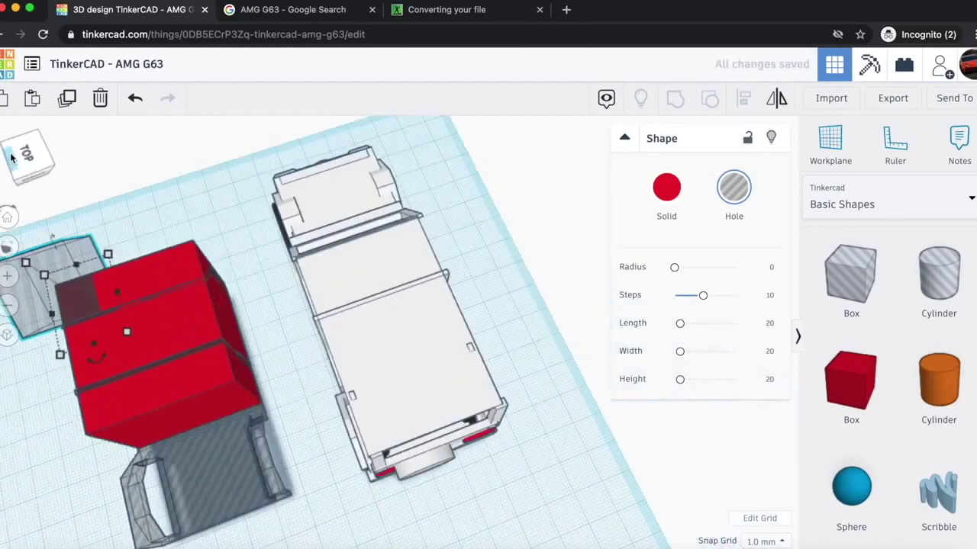
pyautogui.moveTo(132, 253); pyautogui.dragTo(235, 246)
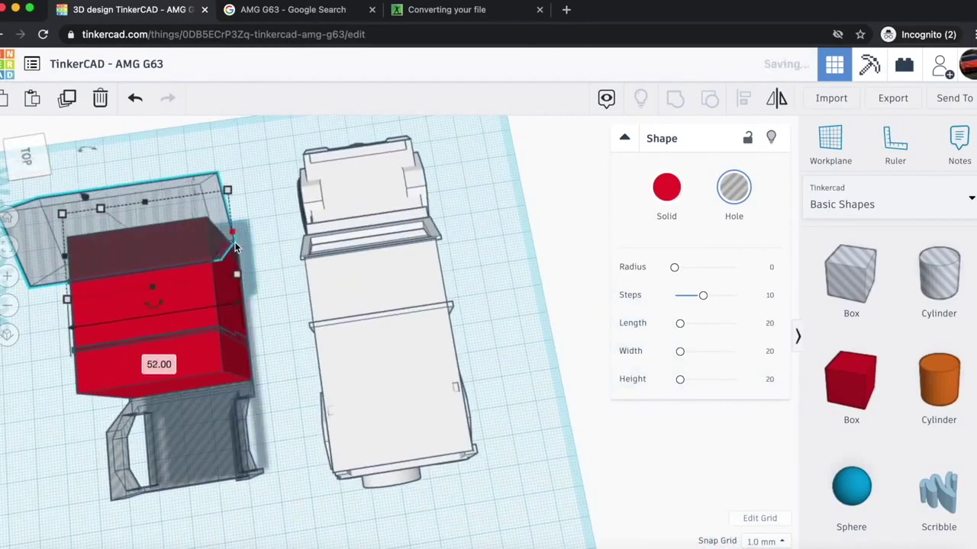
pyautogui.click(25, 155)
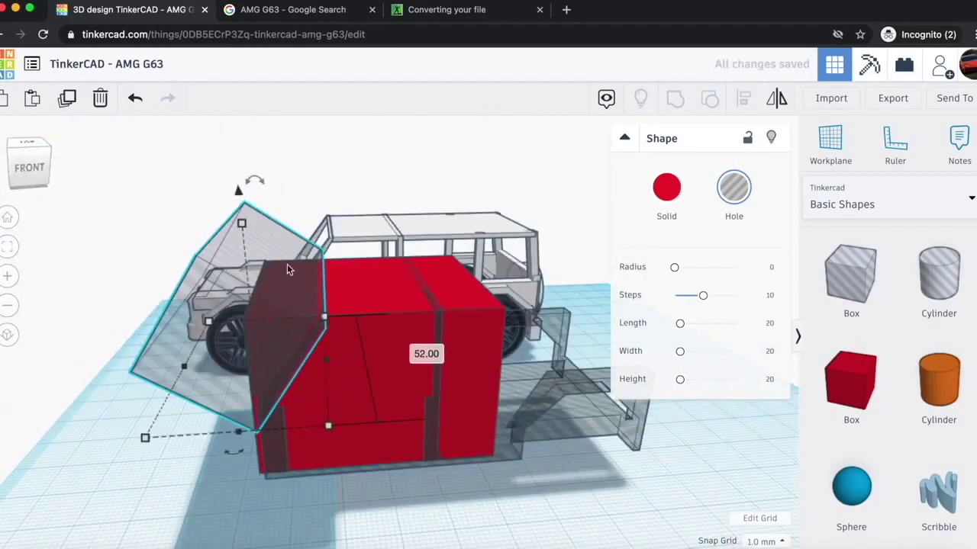
# - Try to group the red box with the tilted hole box and hole shell to cut the sloped windscreen and frame
pyautogui.click(31, 143)
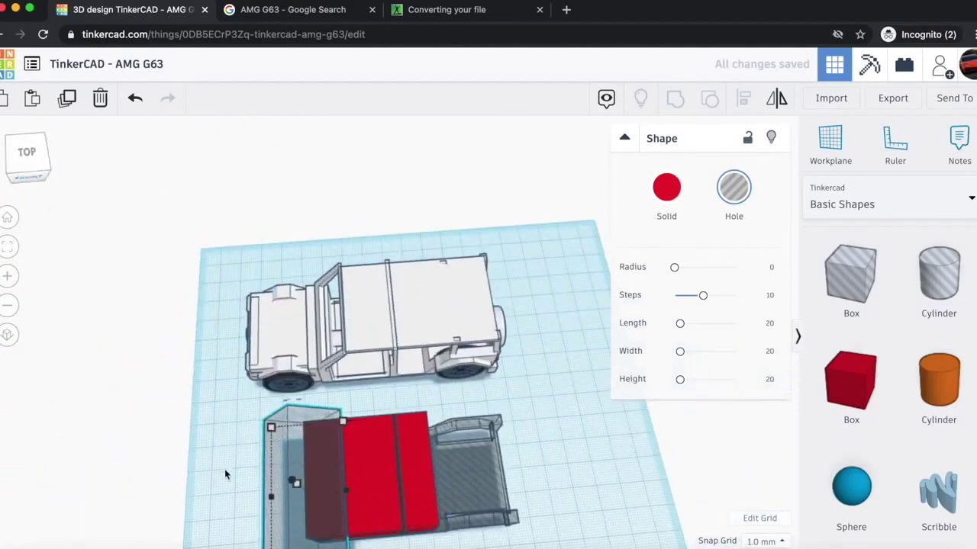
pyautogui.keyDown('shift'); pyautogui.click(395, 507); pyautogui.keyUp('shift')
pyautogui.hotkey('ctrl', 'g')
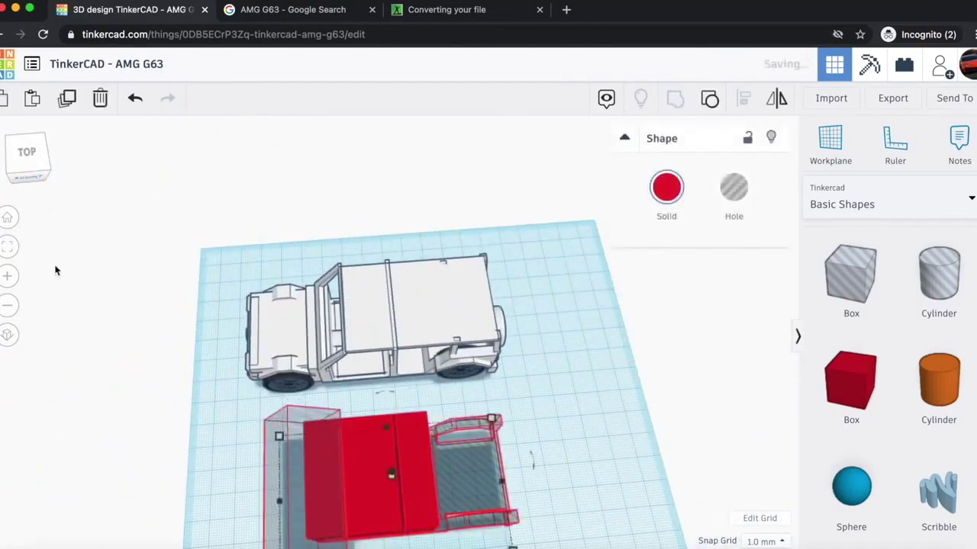
pyautogui.click(23, 172)
pyautogui.scroll(6, 321, 270)
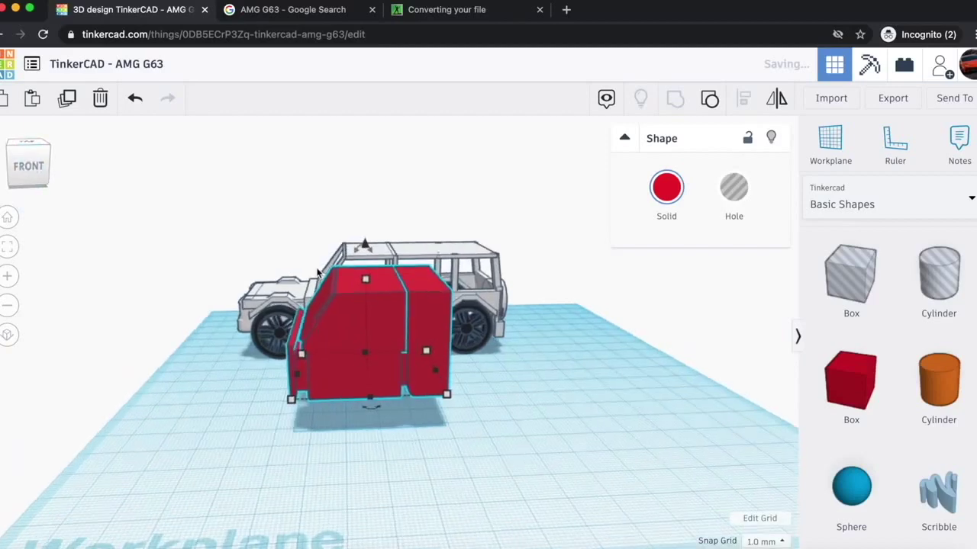
pyautogui.click(36, 169)
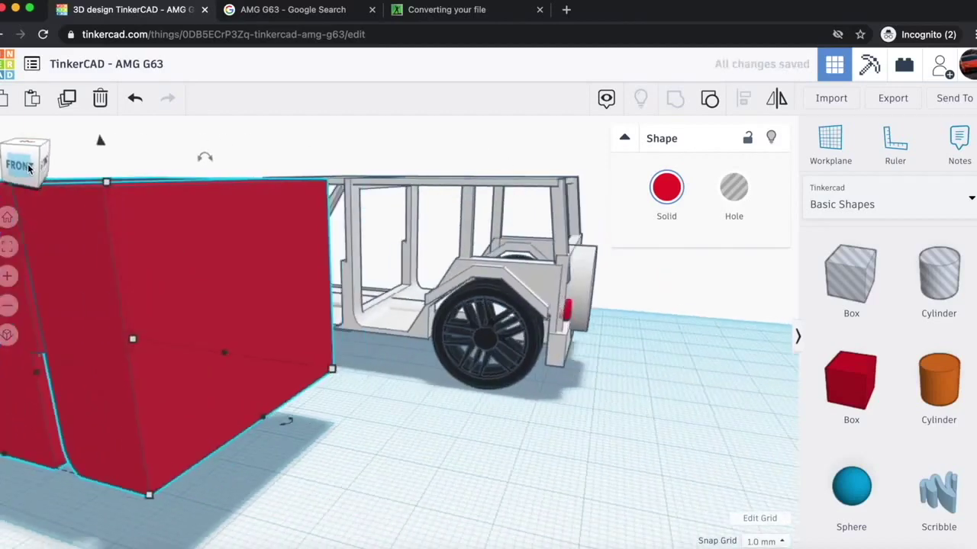
pyautogui.hotkey('ctrl', 'z')
pyautogui.scroll(-4, 222, 325)
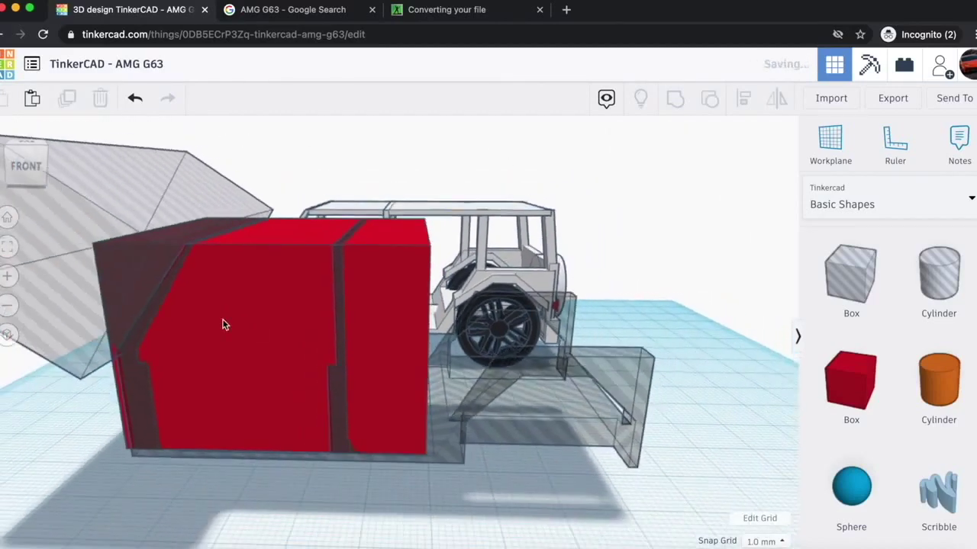
# - Lengthen the red box toward the rear to 58 mm so it overlaps the hole shell's rear wheel arch
pyautogui.moveTo(417, 387); pyautogui.dragTo(480, 388)
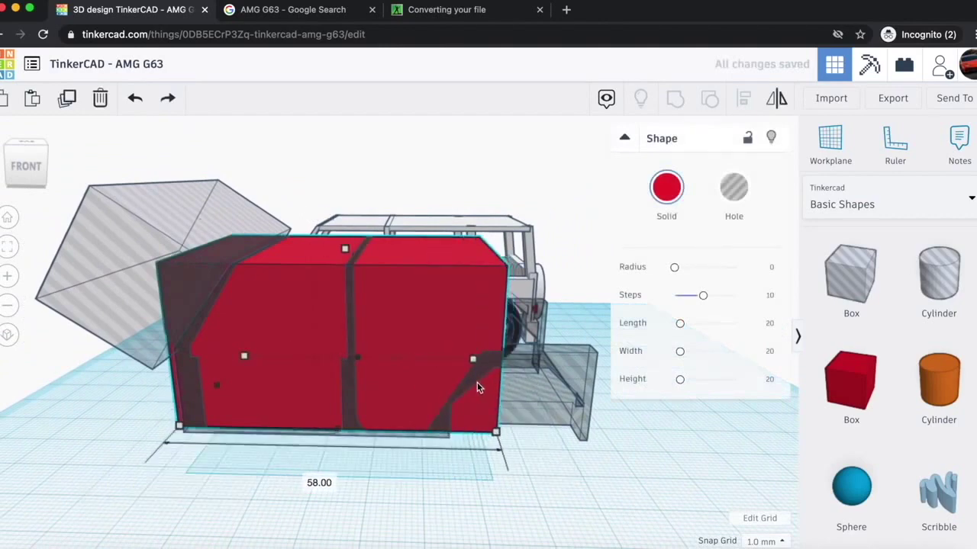
pyautogui.scroll(-3, 477, 386)
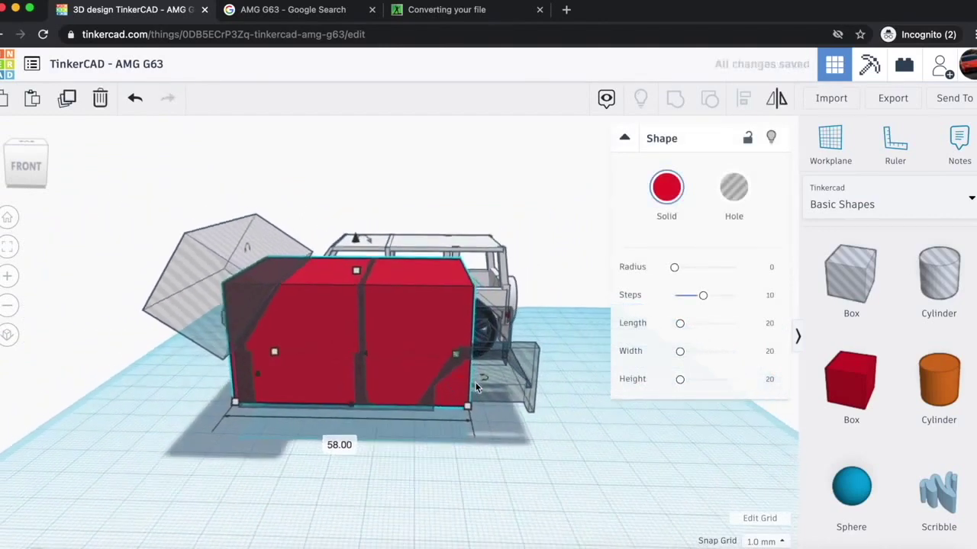
pyautogui.scroll(3, 476, 385)
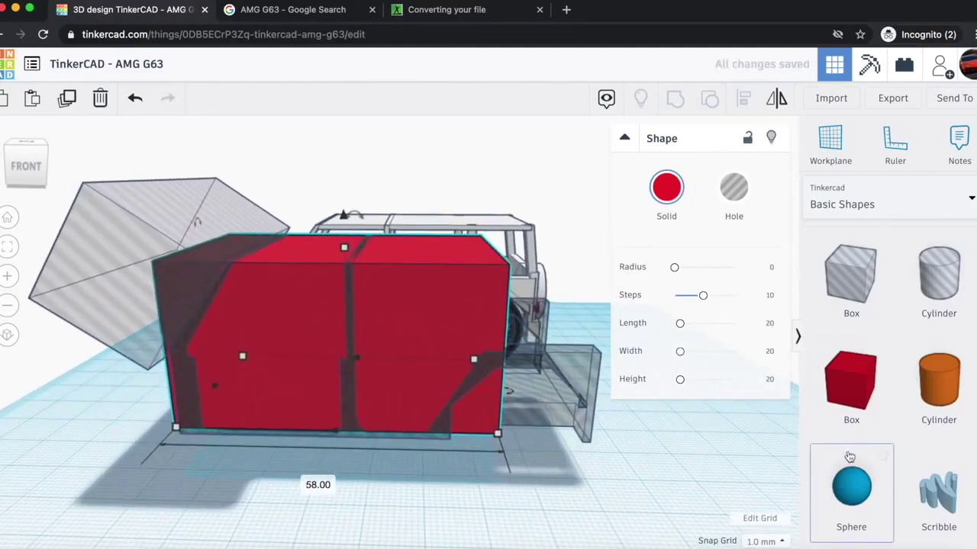
pyautogui.scroll(-5, 849, 456)
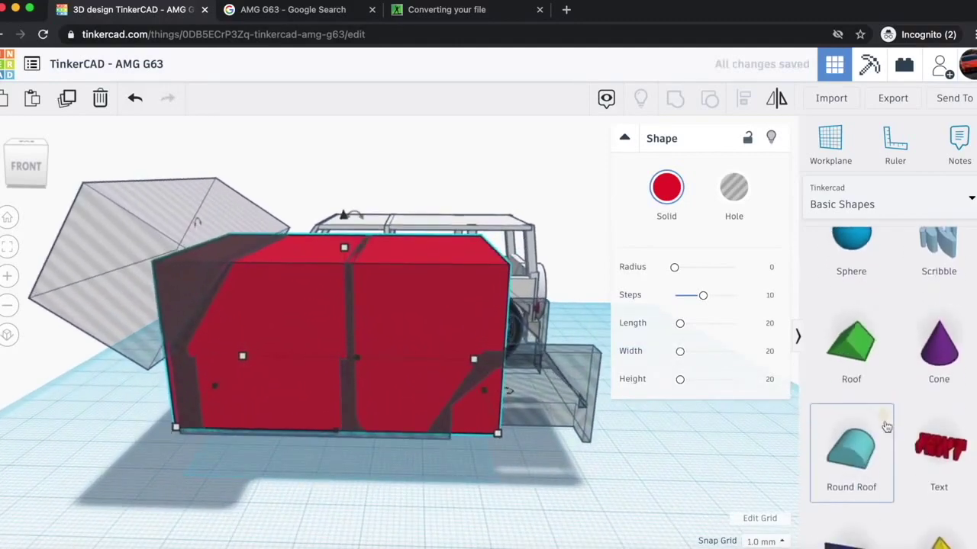
pyautogui.scroll(5, 877, 397)
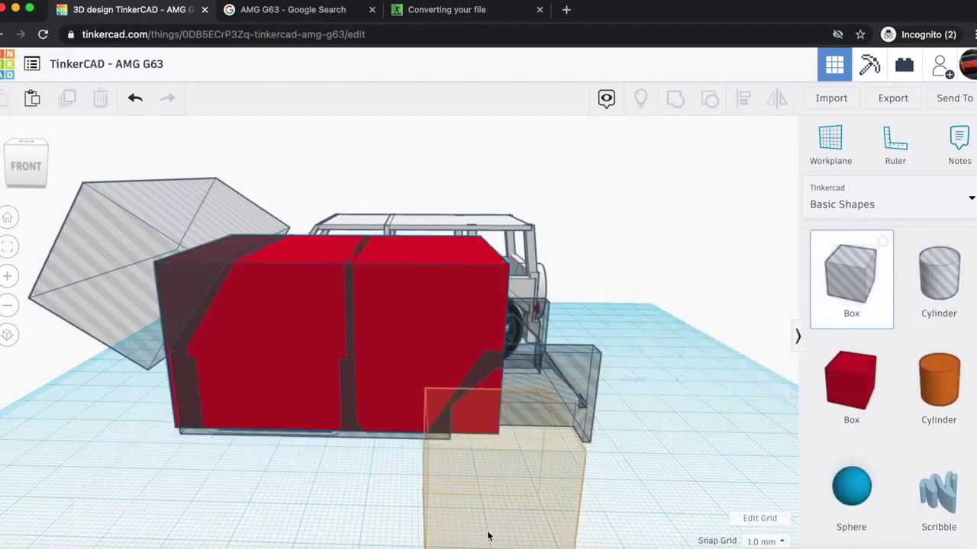
# - Add a hole box in front of the red box's rear end and set its height to 13 mm
pyautogui.moveTo(486, 531); pyautogui.dragTo(488, 530)
pyautogui.scroll(3, 447, 393)
pyautogui.scroll(-5, 458, 400)
pyautogui.moveTo(451, 389); pyautogui.dragTo(451, 406)
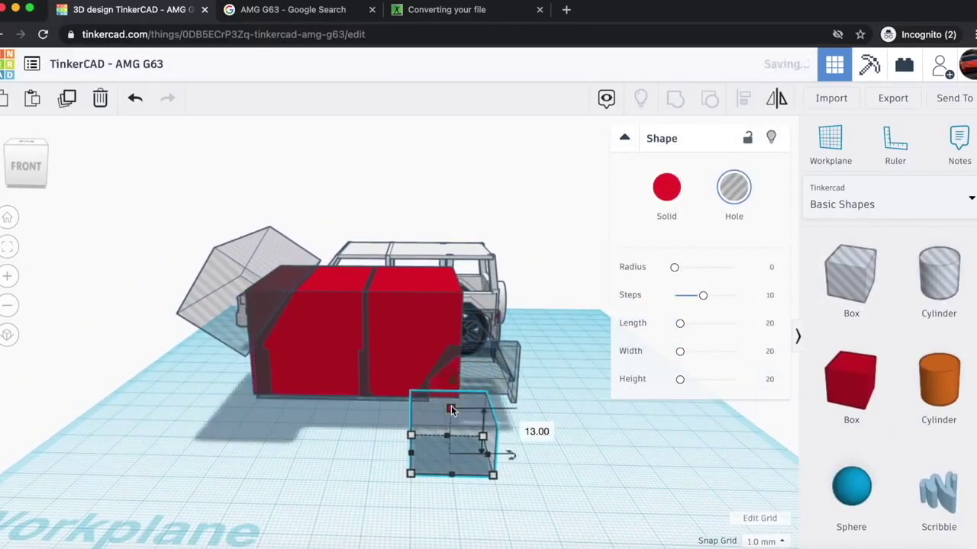
# - Move the low hole box to the red box's rear lower corner and raise its height to 16 mm
pyautogui.scroll(3, 451, 405)
pyautogui.moveTo(506, 460); pyautogui.dragTo(515, 387)
pyautogui.press('Down')
pyautogui.press('Down')
pyautogui.press('Down')
pyautogui.press('Down')
pyautogui.press('Left')
pyautogui.press('Left')
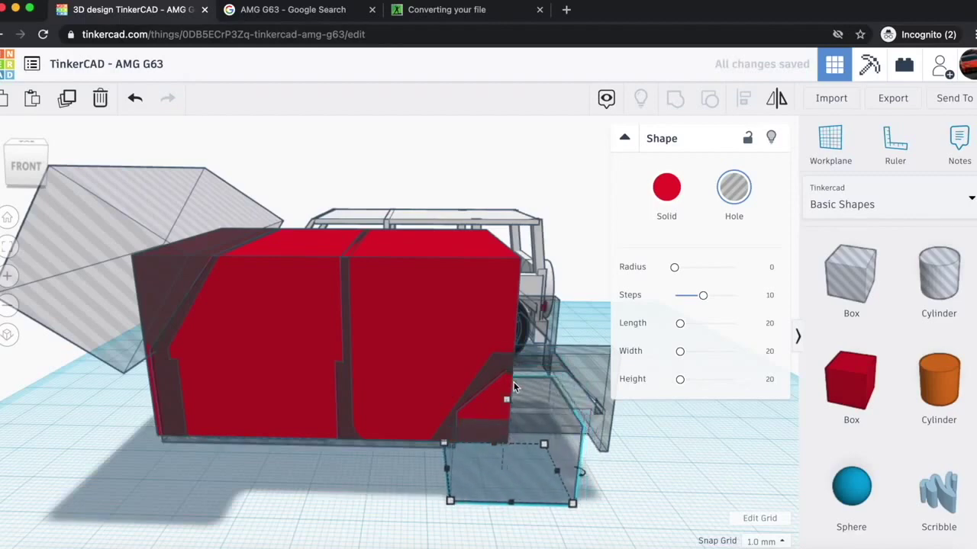
pyautogui.moveTo(507, 400)
pyautogui.mouseDown()
pyautogui.moveTo(509, 381)
pyautogui.moveTo(510, 389)
pyautogui.mouseUp()
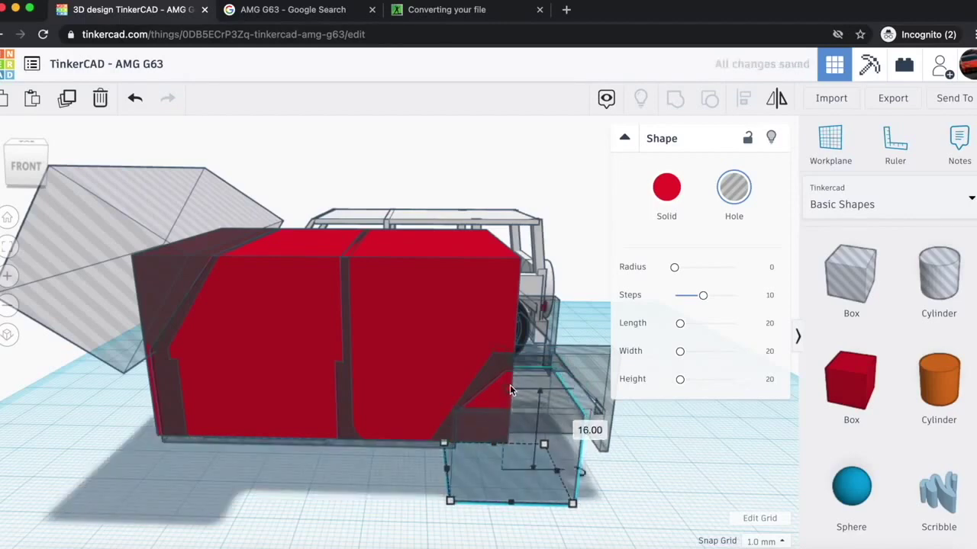
# - Stretch the low hole box to 47 mm across the car's width beneath the red box's rear end
pyautogui.click(29, 171)
pyautogui.moveTo(208, 416); pyautogui.dragTo(302, 381)
pyautogui.click(34, 170)
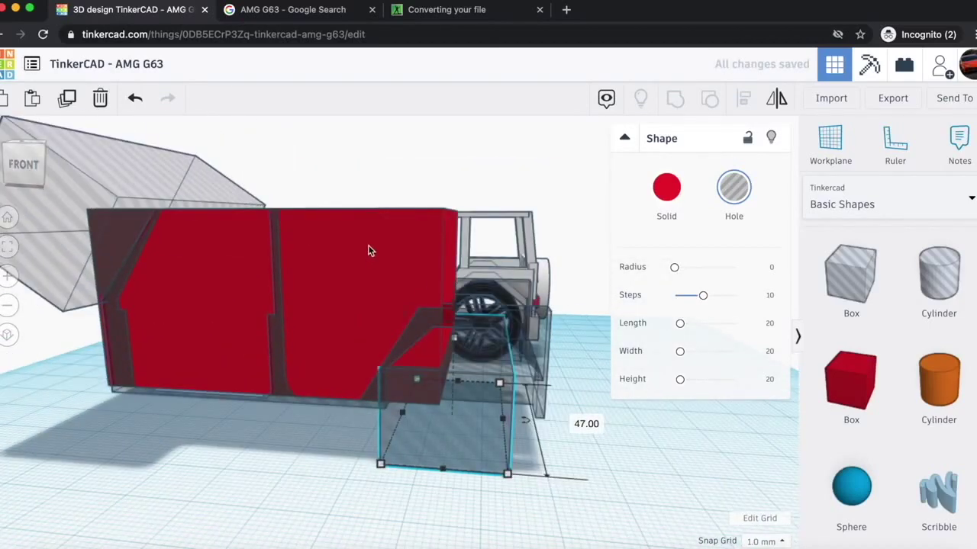
pyautogui.scroll(4, 368, 250)
# - Add another hole box, tilt it to match the rear wheel arch's slope and place it over the red box's rear lower corner
pyautogui.click(857, 276)
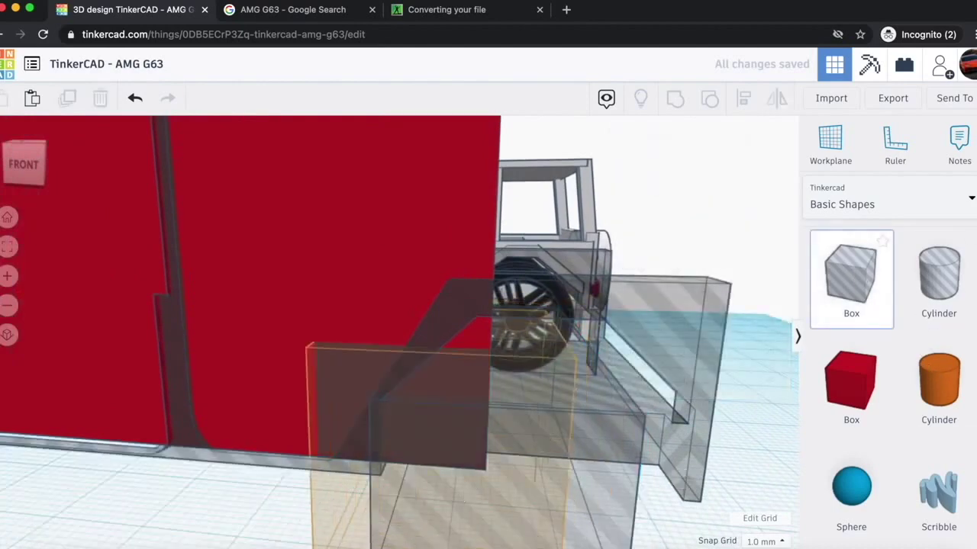
pyautogui.scroll(-5, 396, 443)
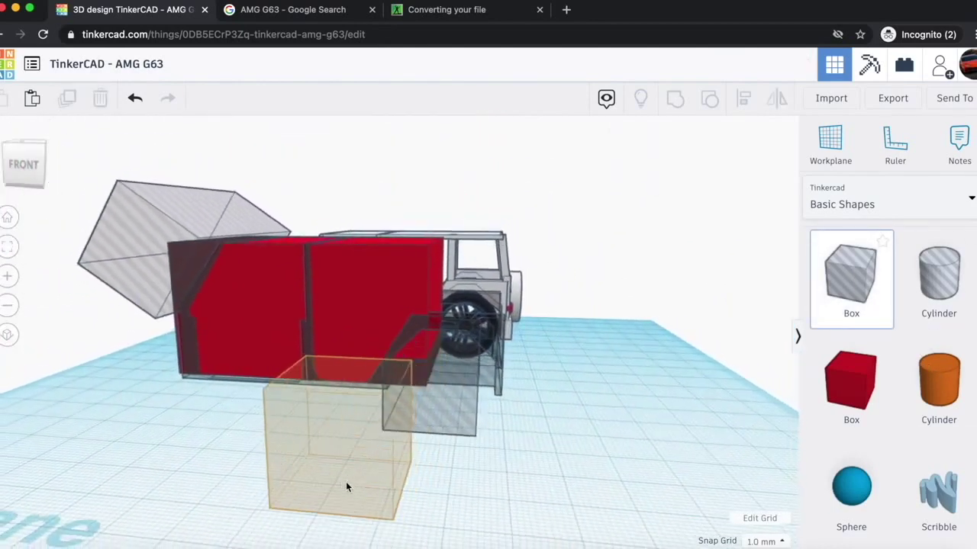
pyautogui.click(346, 481)
pyautogui.moveTo(356, 290); pyautogui.dragTo(426, 357)
pyautogui.moveTo(386, 418); pyautogui.dragTo(452, 370)
pyautogui.scroll(2, 452, 371)
pyautogui.scroll(4, 452, 371)
pyautogui.scroll(-4, 452, 370)
pyautogui.moveTo(451, 286)
pyautogui.mouseDown()
pyautogui.moveTo(452, 313)
pyautogui.moveTo(455, 294)
pyautogui.mouseUp()
# - Stretch the tilted rear hole box across the full width of the red box
pyautogui.click(11, 151)
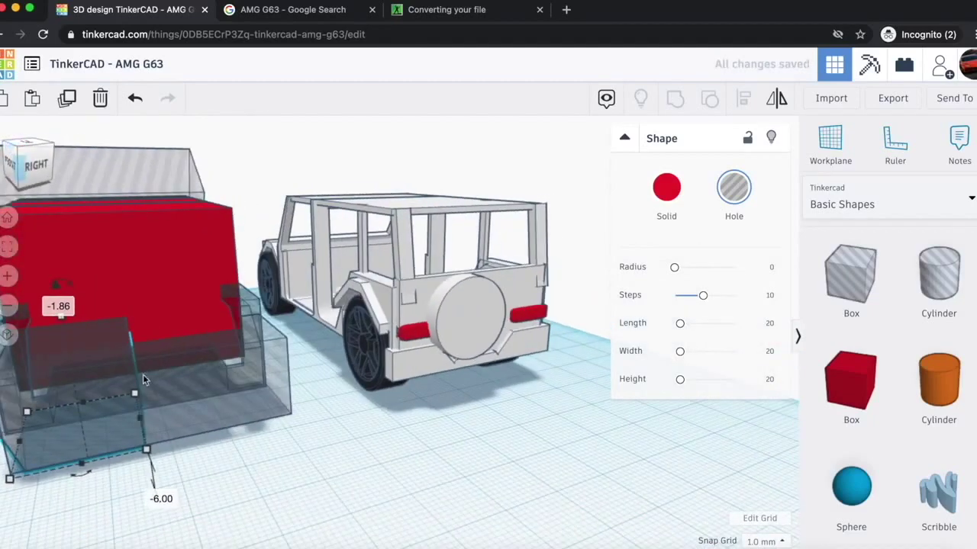
pyautogui.moveTo(141, 417); pyautogui.dragTo(277, 401)
pyautogui.moveTo(21, 165); pyautogui.dragTo(44, 163)
pyautogui.scroll(-4, 280, 264)
# - Add a taller hole box over the red box's rear end, nudge it rearward and widen it to 44 mm
pyautogui.moveTo(747, 341); pyautogui.dragTo(424, 478)
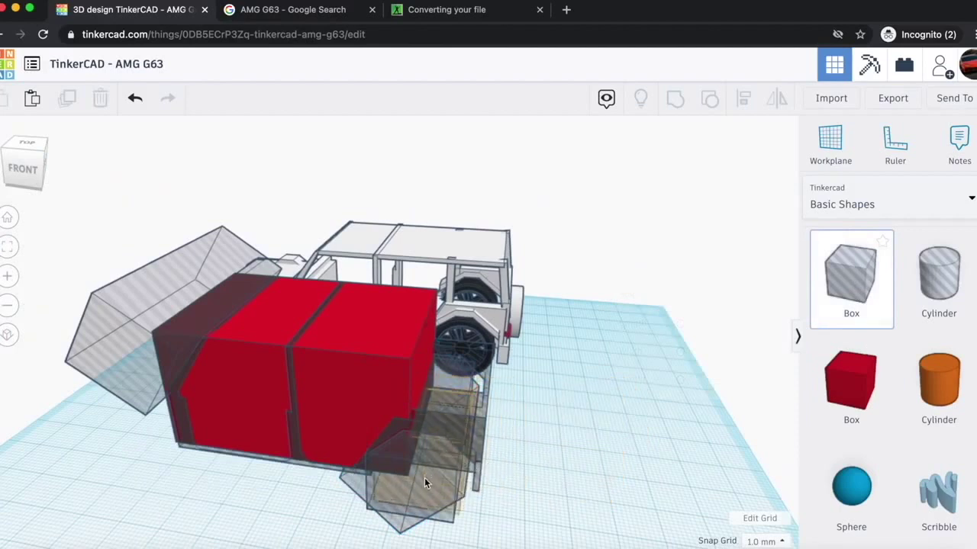
pyautogui.moveTo(427, 381); pyautogui.dragTo(438, 333)
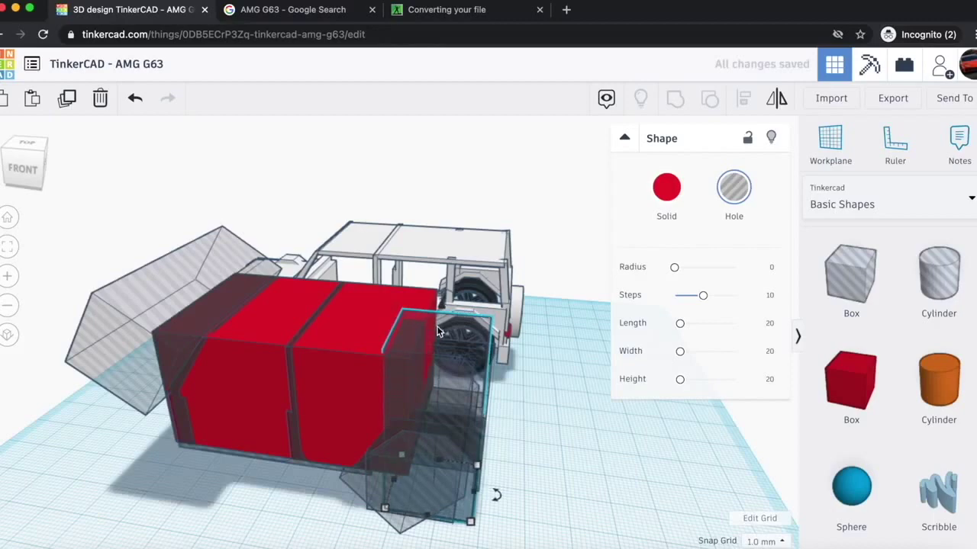
pyautogui.press('Right')
pyautogui.press('Right')
pyautogui.click(39, 194)
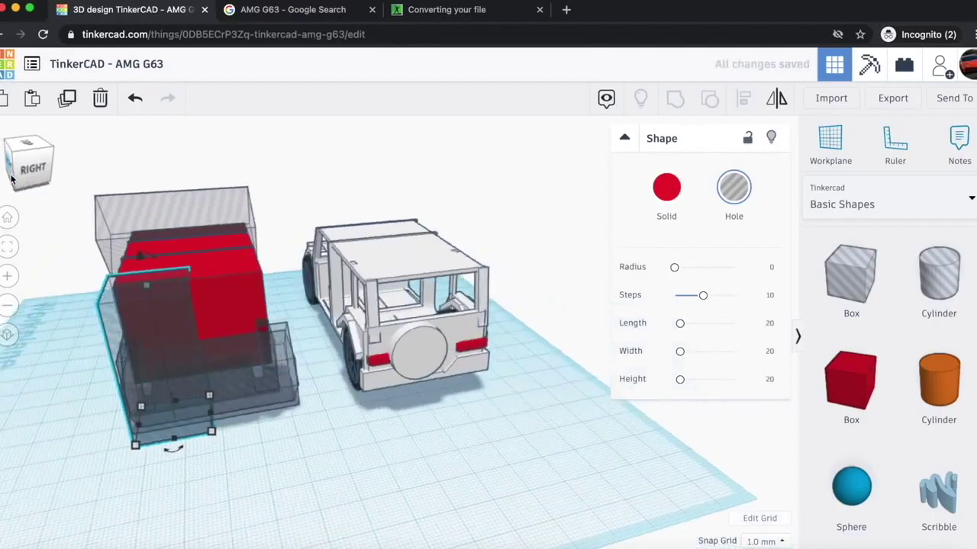
pyautogui.moveTo(205, 420); pyautogui.dragTo(284, 421)
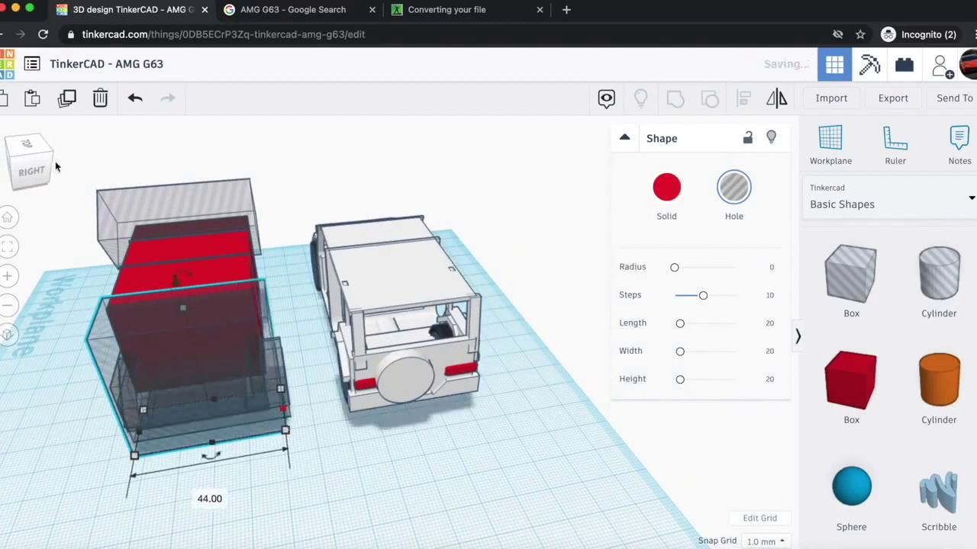
# - Group the red box with the hole shell and all surrounding hole boxes to cut the cabin shape
pyautogui.click(24, 147)
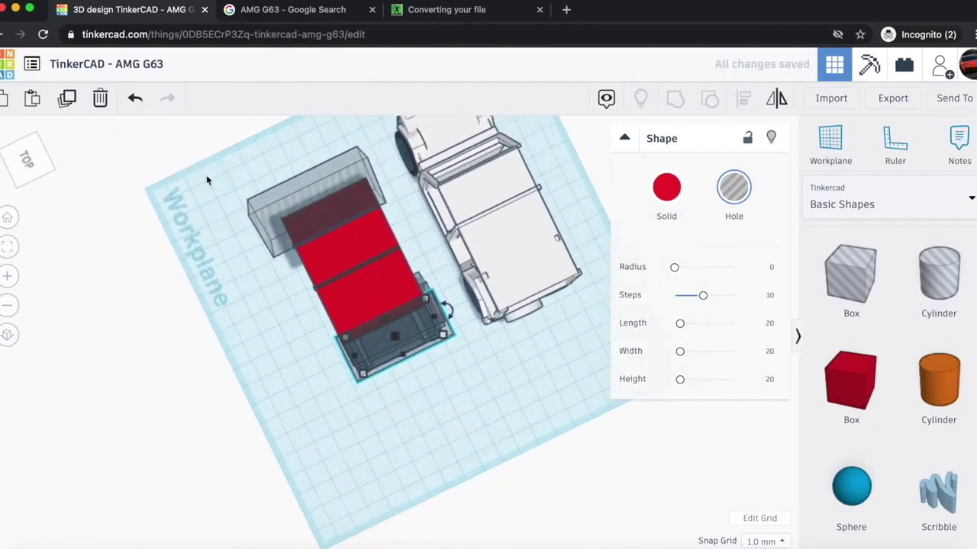
pyautogui.moveTo(203, 167); pyautogui.dragTo(394, 377)
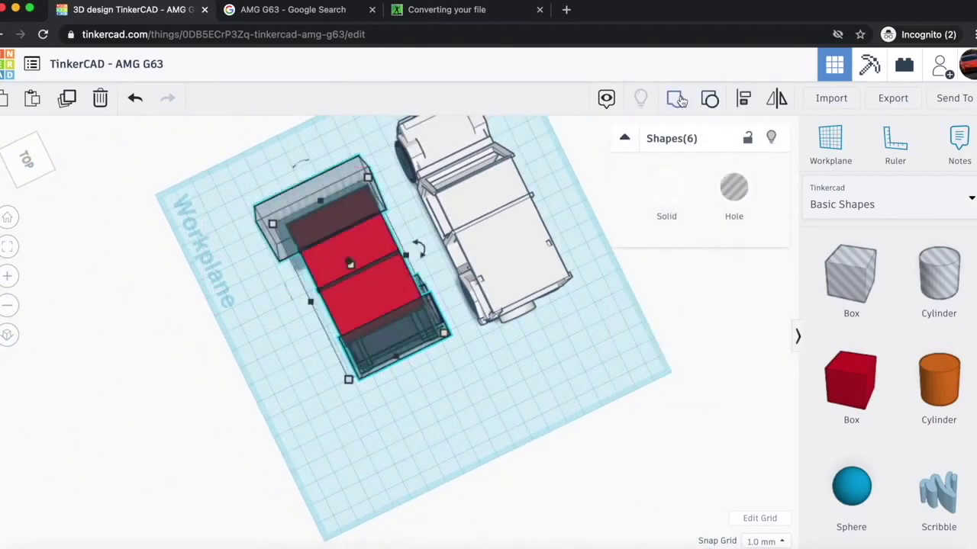
pyautogui.click(676, 99)
# - Examine the cut red block from the side, underneath and above for leftover material
pyautogui.click(29, 153)
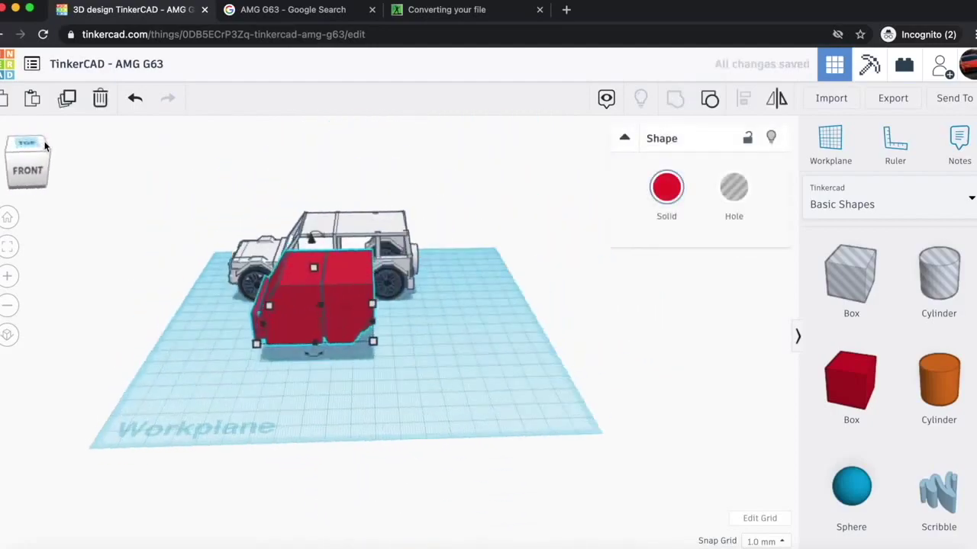
pyautogui.scroll(10, 176, 271)
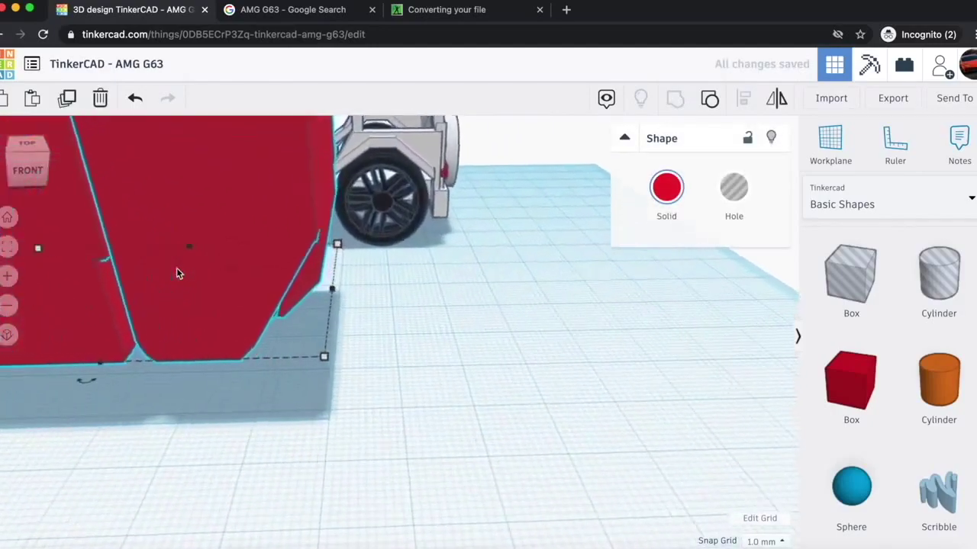
pyautogui.click(9, 168)
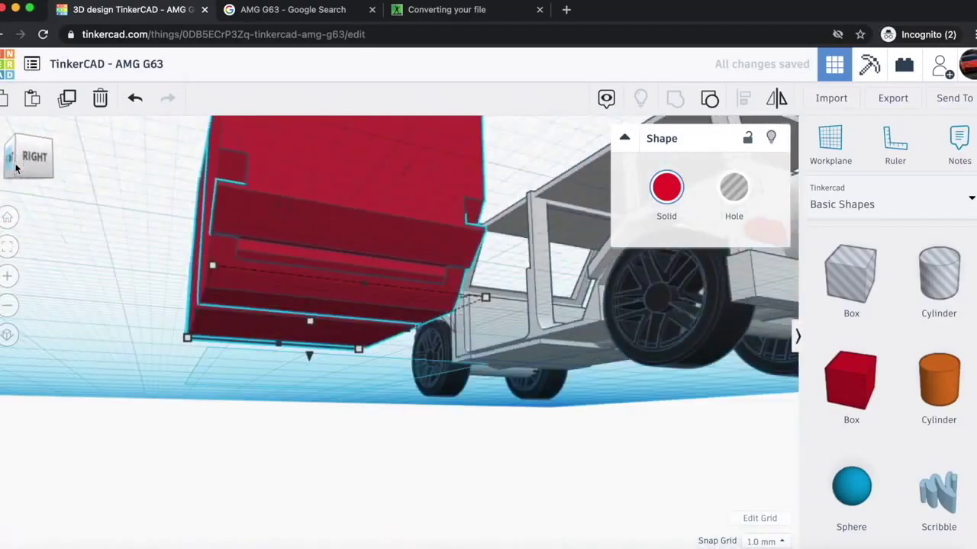
pyautogui.moveTo(9, 168); pyautogui.dragTo(38, 175)
pyautogui.scroll(-8, 174, 198)
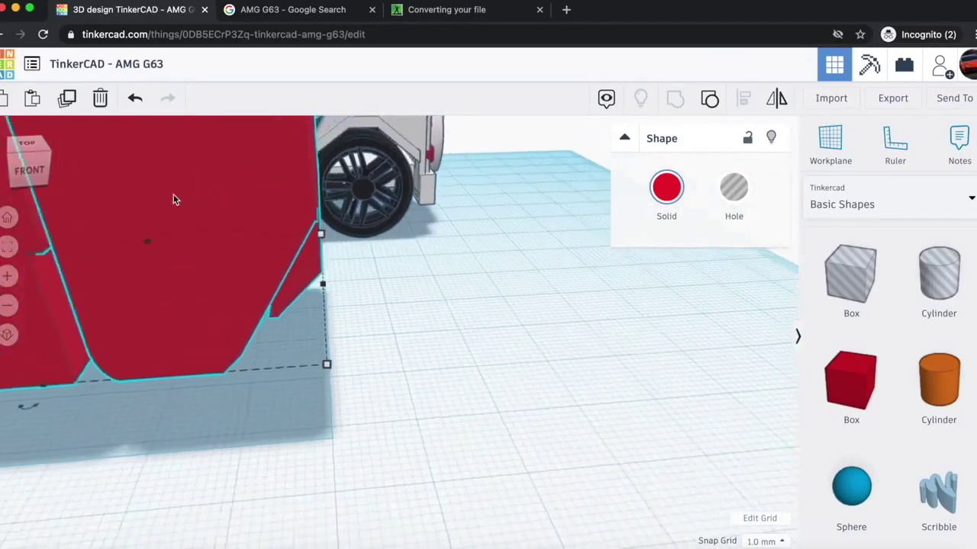
pyautogui.moveTo(174, 198); pyautogui.dragTo(207, 264, button='right')
pyautogui.scroll(-3, 208, 261)
pyautogui.moveTo(37, 166); pyautogui.dragTo(46, 181)
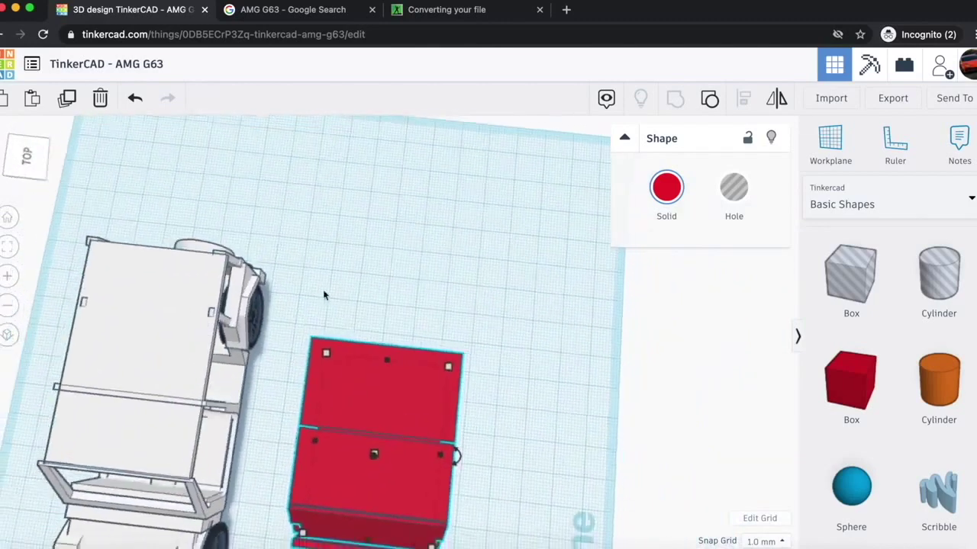
pyautogui.scroll(-4, 323, 291)
# - Add a hole box at the red block's lower front, raise its top slightly and widen it to 46 mm
pyautogui.click(660, 384)
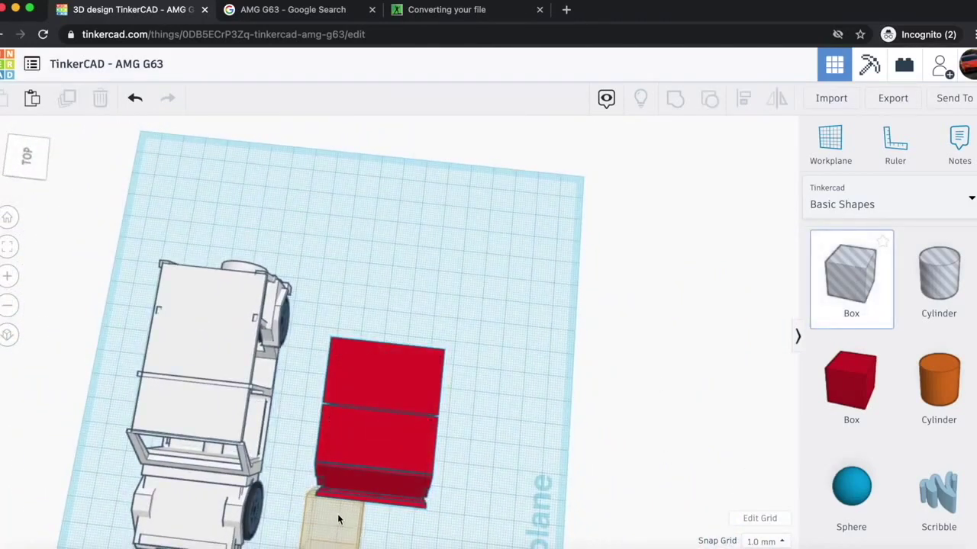
pyautogui.click(339, 519)
pyautogui.moveTo(30, 164); pyautogui.dragTo(32, 153)
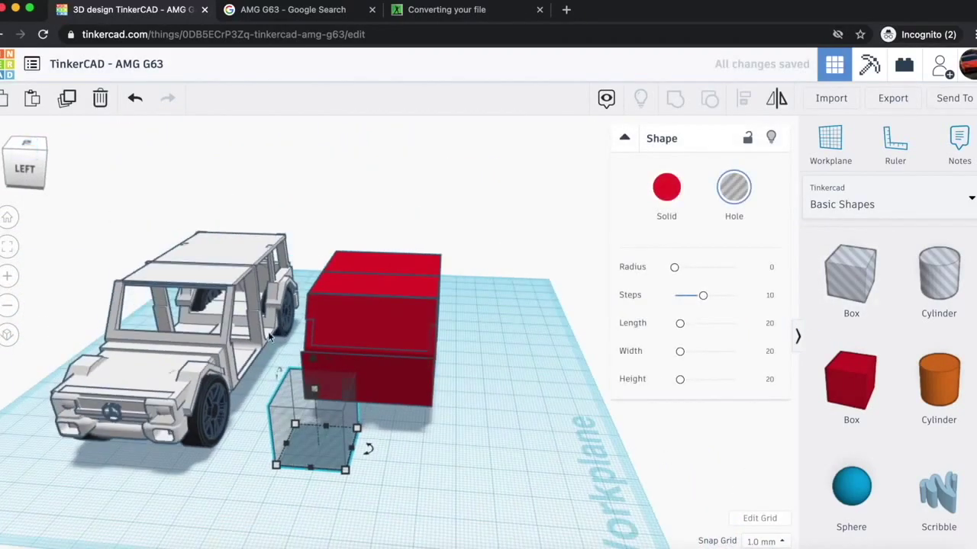
pyautogui.moveTo(320, 375); pyautogui.dragTo(315, 355)
pyautogui.moveTo(352, 446); pyautogui.dragTo(439, 452)
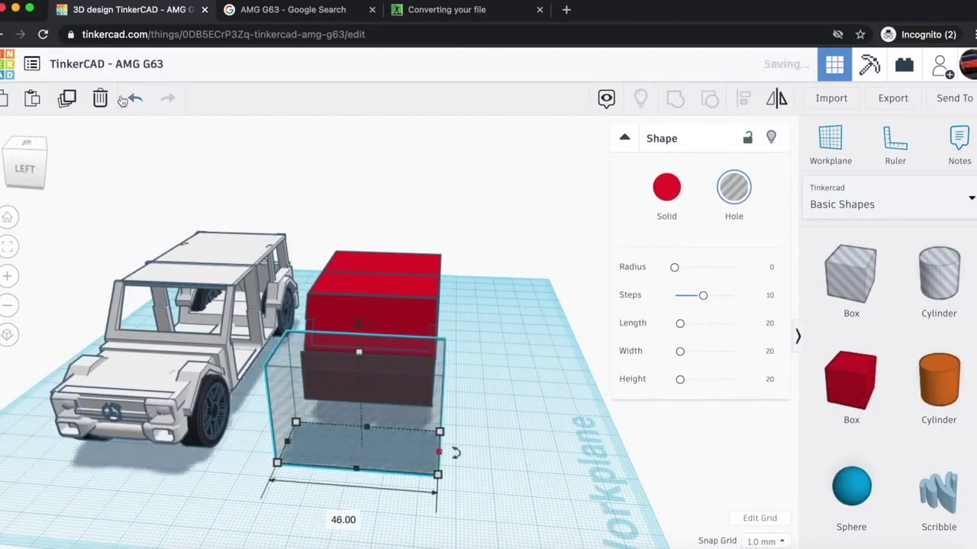
# - Group the red block with the front hole box to cut away its lower front section
pyautogui.moveTo(48, 150); pyautogui.dragTo(24, 162)
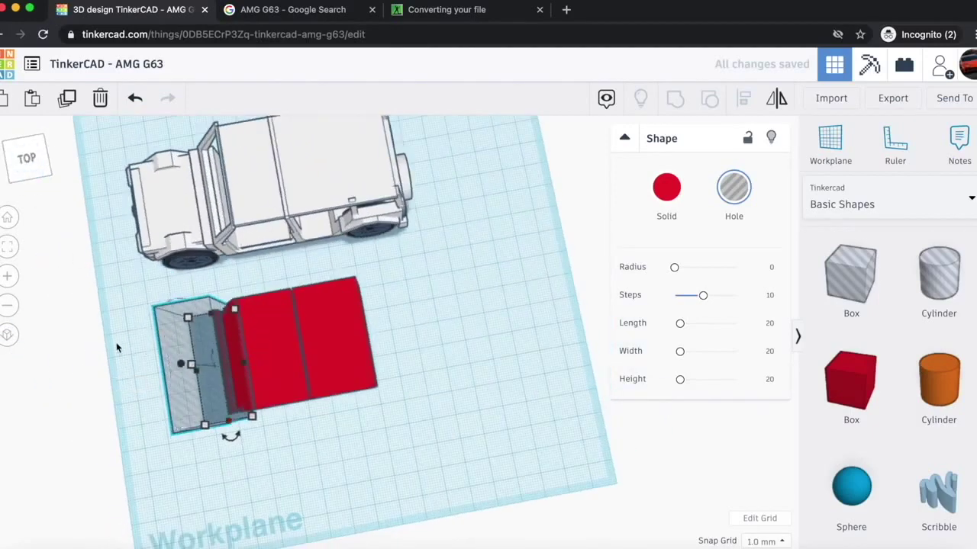
pyautogui.keyDown('shift'); pyautogui.click(342, 354); pyautogui.keyUp('shift')
pyautogui.click(675, 107)
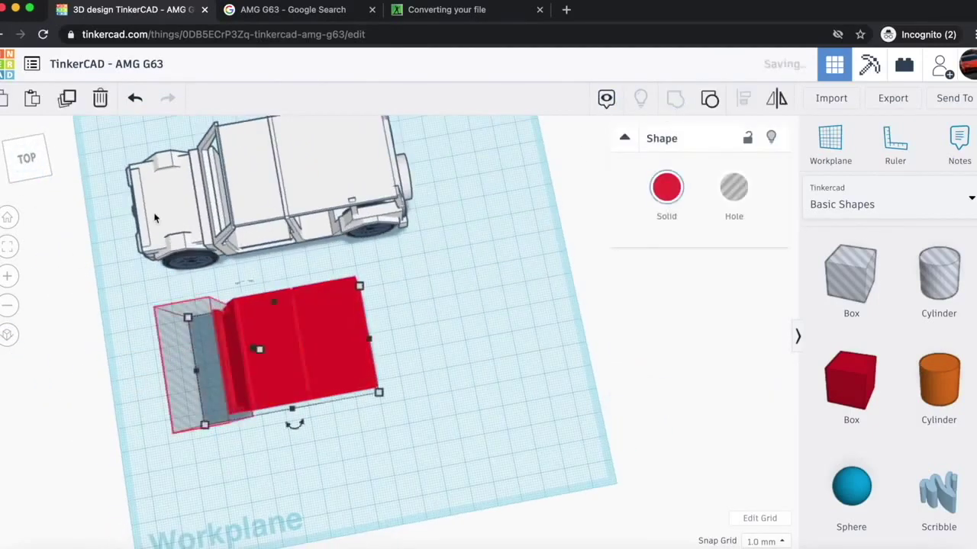
pyautogui.moveTo(24, 156); pyautogui.dragTo(143, 197)
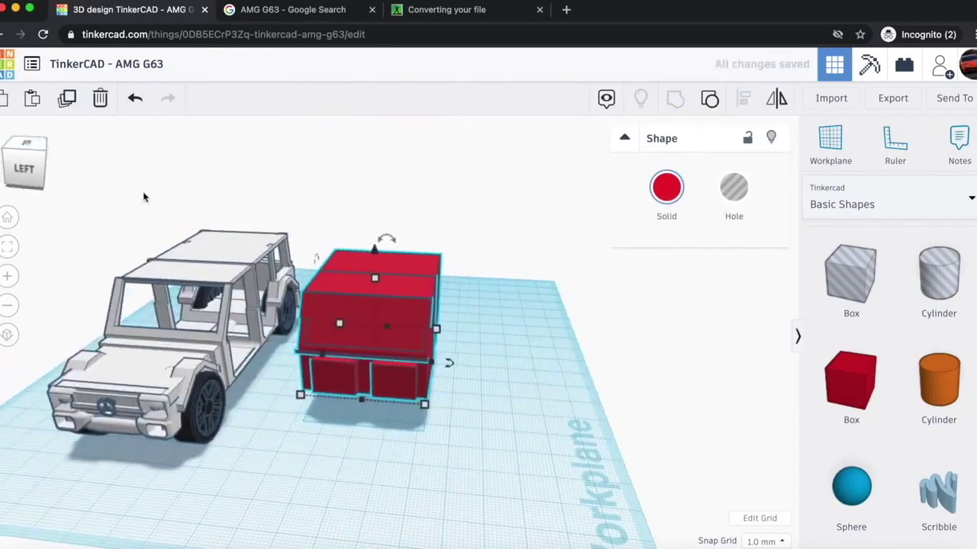
# - Add another hole box in front of the red block, make it taller and stretch it across the block's front
pyautogui.click(7, 276)
pyautogui.click(8, 276)
pyautogui.click(7, 277)
pyautogui.moveTo(42, 162); pyautogui.dragTo(25, 162)
pyautogui.scroll(-5, 320, 318)
pyautogui.moveTo(850, 279); pyautogui.dragTo(197, 437)
pyautogui.moveTo(182, 386); pyautogui.dragTo(177, 273)
pyautogui.moveTo(31, 164); pyautogui.dragTo(69, 154)
pyautogui.moveTo(464, 447); pyautogui.dragTo(382, 463)
# - Group the red block with the taller front hole box to remove the remaining front material
pyautogui.moveTo(31, 146); pyautogui.dragTo(31, 155)
pyautogui.click(30, 155)
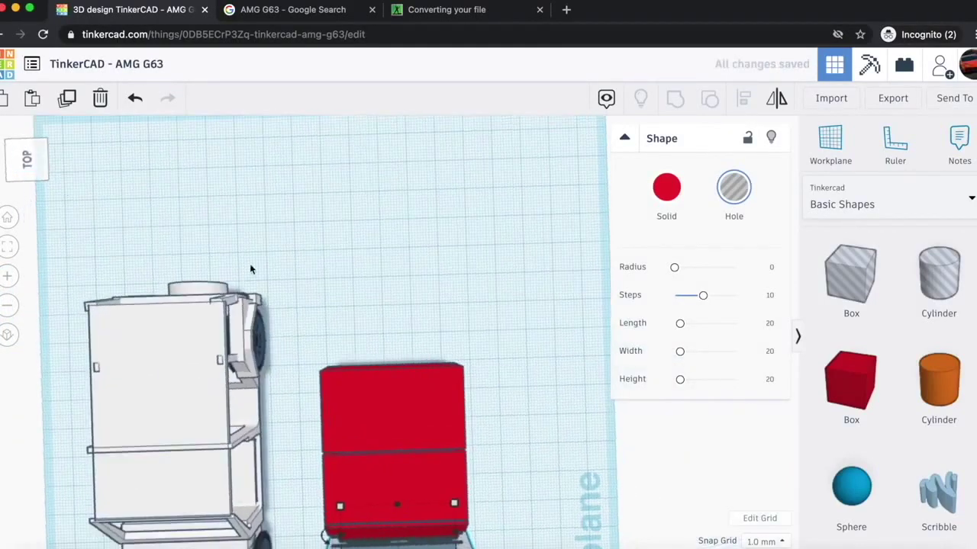
pyautogui.moveTo(468, 544); pyautogui.dragTo(468, 544)
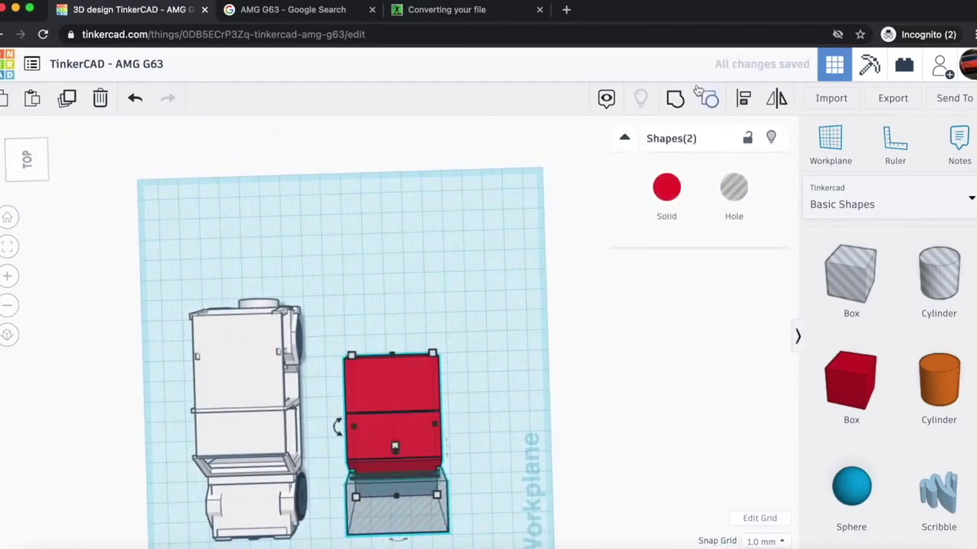
pyautogui.click(679, 99)
# - Add a hole box at the red block's rear and enlarge it through the block's core, leaving a thin wall along each side
pyautogui.moveTo(26, 161)
pyautogui.mouseDown()
pyautogui.moveTo(27, 144)
pyautogui.moveTo(26, 164)
pyautogui.moveTo(20, 150)
pyautogui.mouseUp()
pyautogui.moveTo(853, 284); pyautogui.dragTo(377, 331)
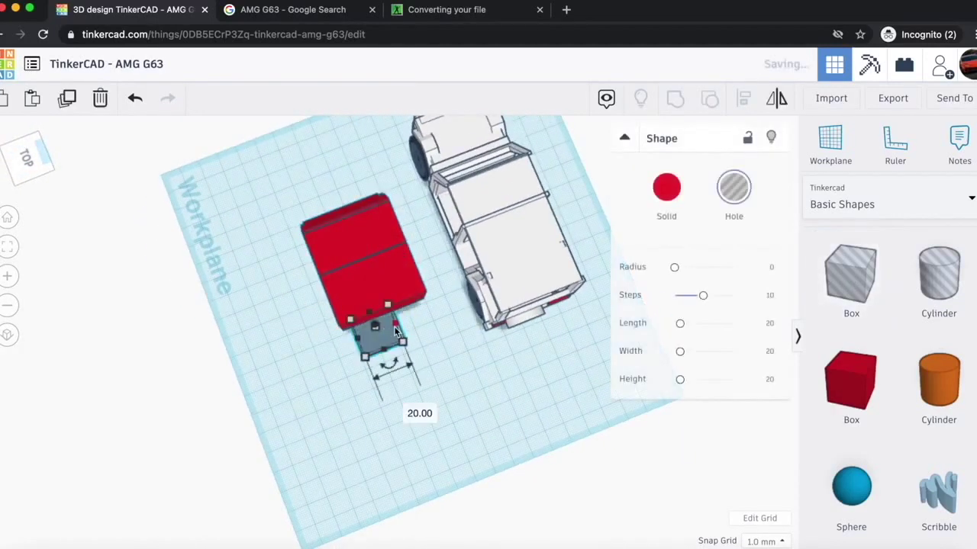
pyautogui.moveTo(389, 323)
pyautogui.mouseDown()
pyautogui.moveTo(392, 295)
pyautogui.moveTo(392, 308)
pyautogui.mouseUp()
pyautogui.moveTo(23, 168); pyautogui.dragTo(48, 155)
pyautogui.moveTo(363, 347); pyautogui.dragTo(242, 355)
pyautogui.moveTo(27, 168); pyautogui.dragTo(53, 179)
# - Group the red block with the central hole box to hollow it into two separate side panels
pyautogui.keyDown('shift'); pyautogui.click(405, 388); pyautogui.keyUp('shift')
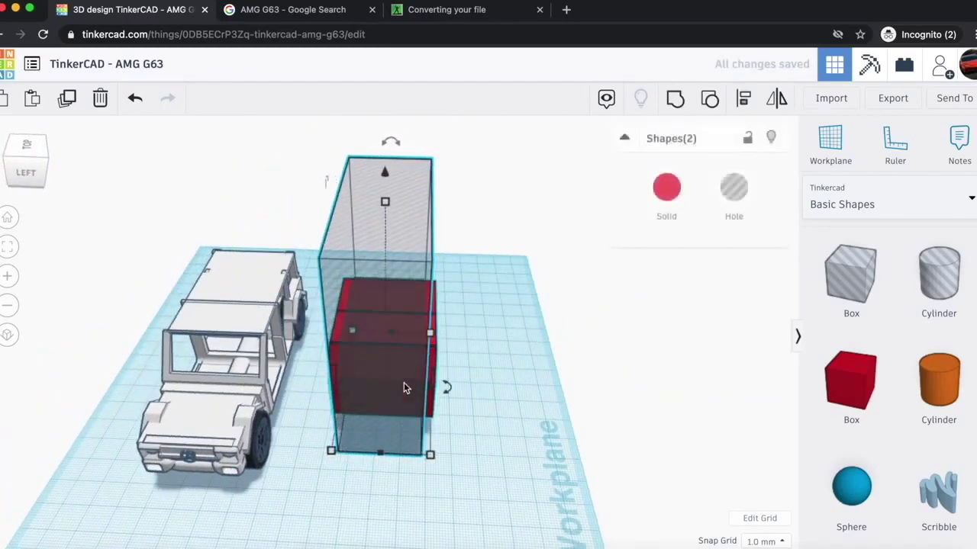
pyautogui.hotkey('ctrl', 'g')
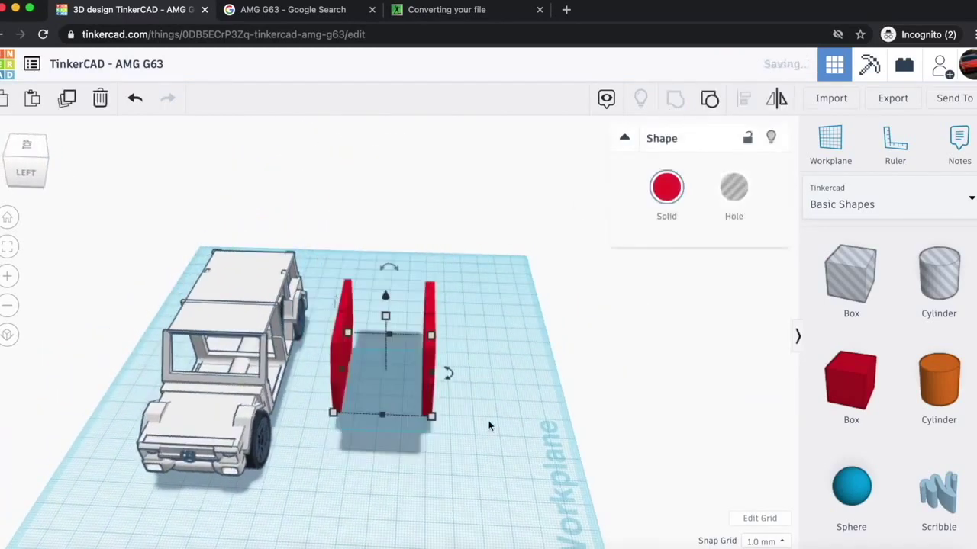
pyautogui.moveTo(31, 164)
pyautogui.mouseDown()
pyautogui.moveTo(6, 171)
pyautogui.moveTo(50, 156)
pyautogui.moveTo(31, 164)
pyautogui.mouseUp()
pyautogui.click(362, 473)
pyautogui.scroll(10, 344, 262)
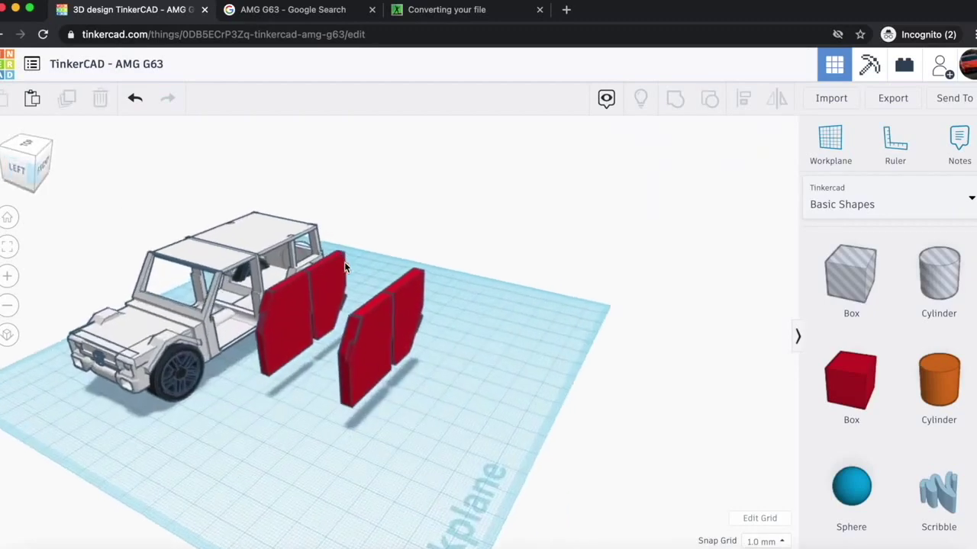
# - Add a hole box in front of the near door panel and raise it to the front window's level
pyautogui.click(247, 319)
pyautogui.moveTo(359, 370); pyautogui.dragTo(468, 408)
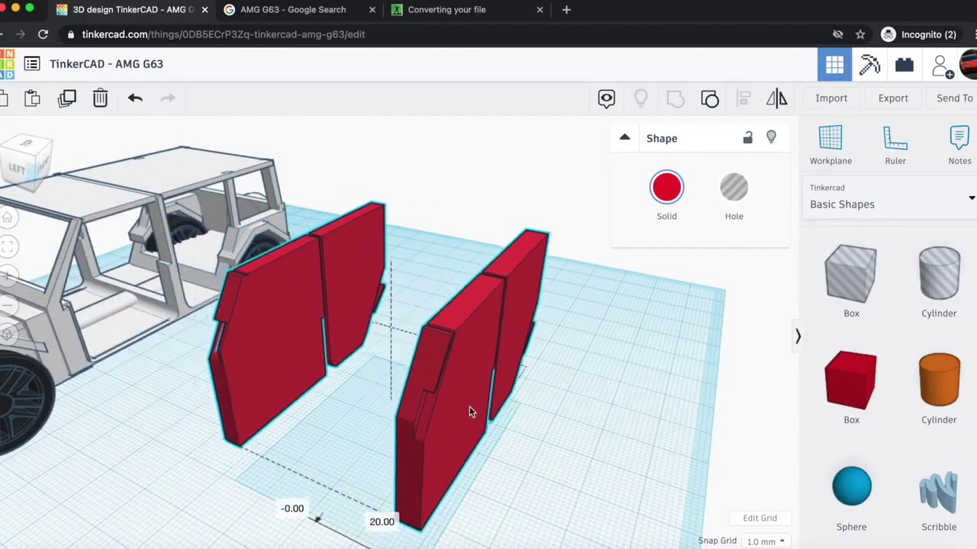
pyautogui.click(582, 455)
pyautogui.click(20, 170)
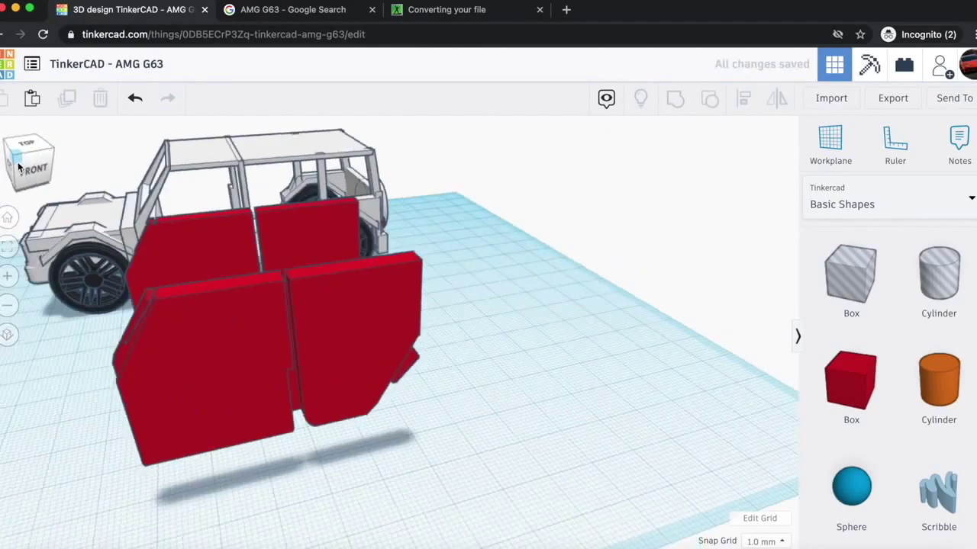
pyautogui.moveTo(851, 273); pyautogui.dragTo(233, 481)
pyautogui.moveTo(302, 515); pyautogui.dragTo(254, 511)
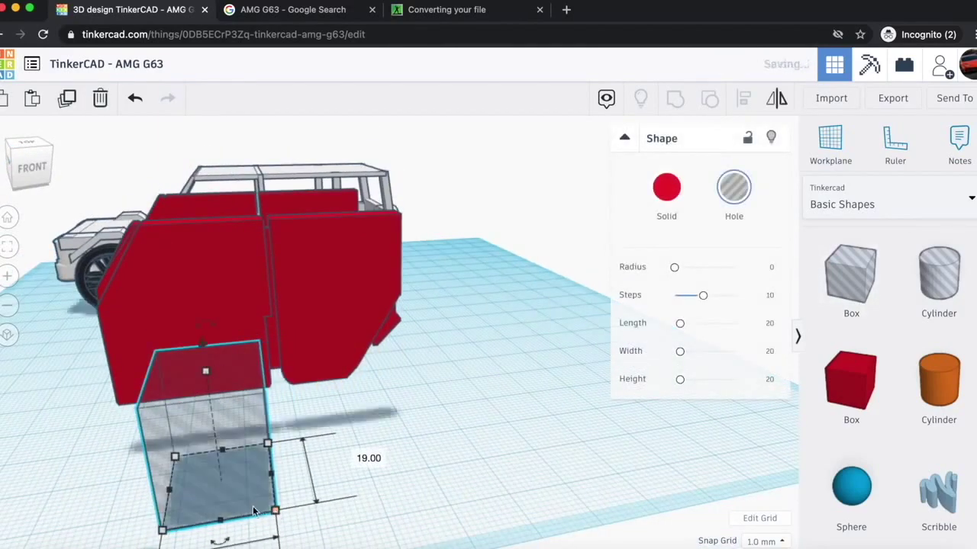
pyautogui.moveTo(203, 369); pyautogui.dragTo(206, 209)
# - Move the hole box back into the near door panel at the front door's window
pyautogui.press('Up')
pyautogui.press('Up')
pyautogui.press('Up')
pyautogui.press('Up')
pyautogui.press('Up')
pyautogui.press('Up')
pyautogui.press('Up')
pyautogui.press('Up')
pyautogui.press('Up')
pyautogui.press('Up')
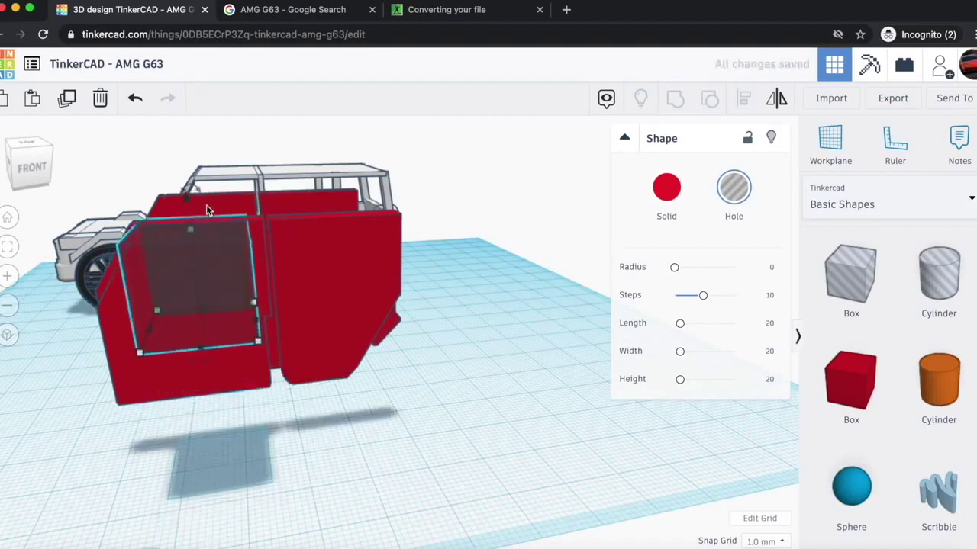
pyautogui.press('Up')
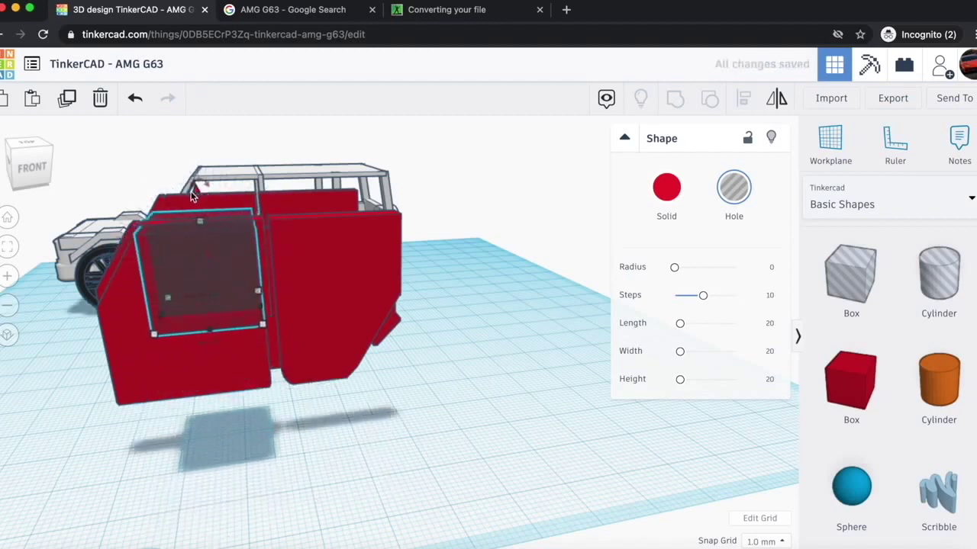
# - Shorten the front window hole box slightly and raise it to 27 mm above the workplane
pyautogui.click(191, 198)
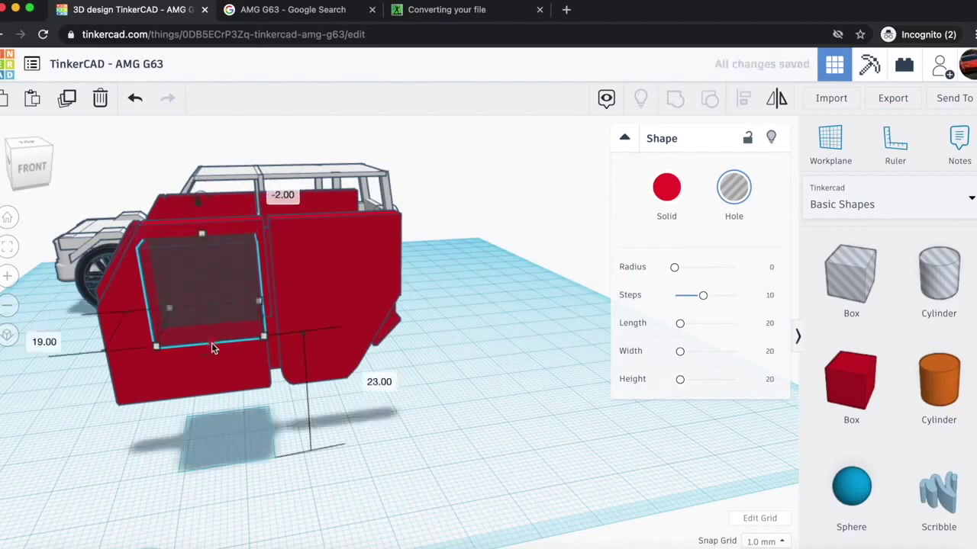
pyautogui.moveTo(203, 242); pyautogui.dragTo(201, 257)
pyautogui.moveTo(200, 221); pyautogui.dragTo(197, 198)
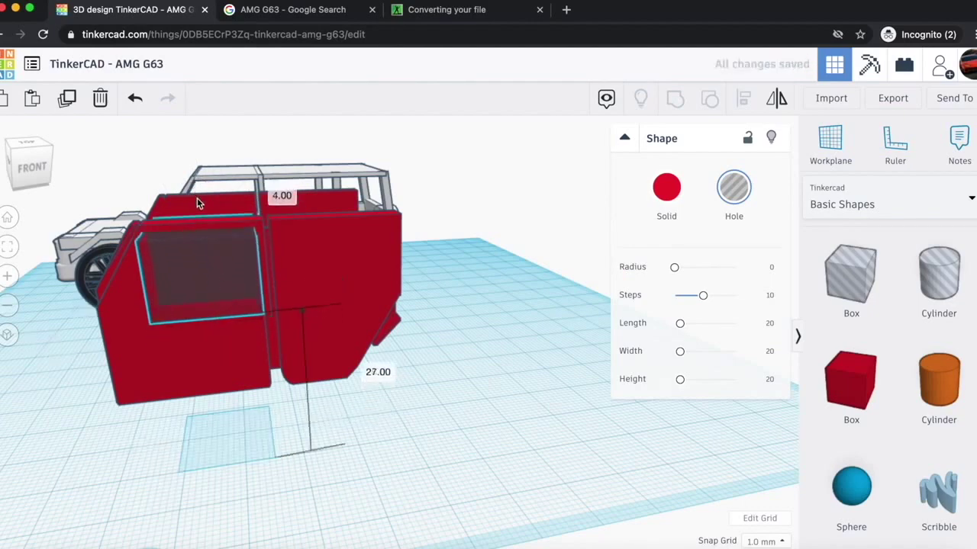
# - Stretch the front window hole box to 52 mm so it passes through both door side panels
pyautogui.click(29, 151)
pyautogui.moveTo(253, 167); pyautogui.dragTo(378, 158)
pyautogui.click(42, 152)
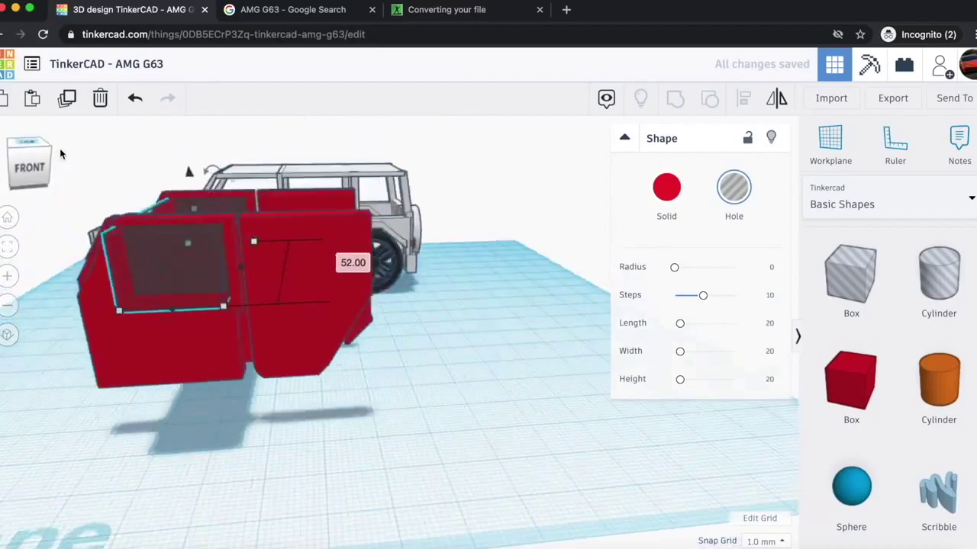
# - Check the AMG G63 reference photo, duplicate the window hole box and move the copy across to the rear door
pyautogui.click(272, 13)
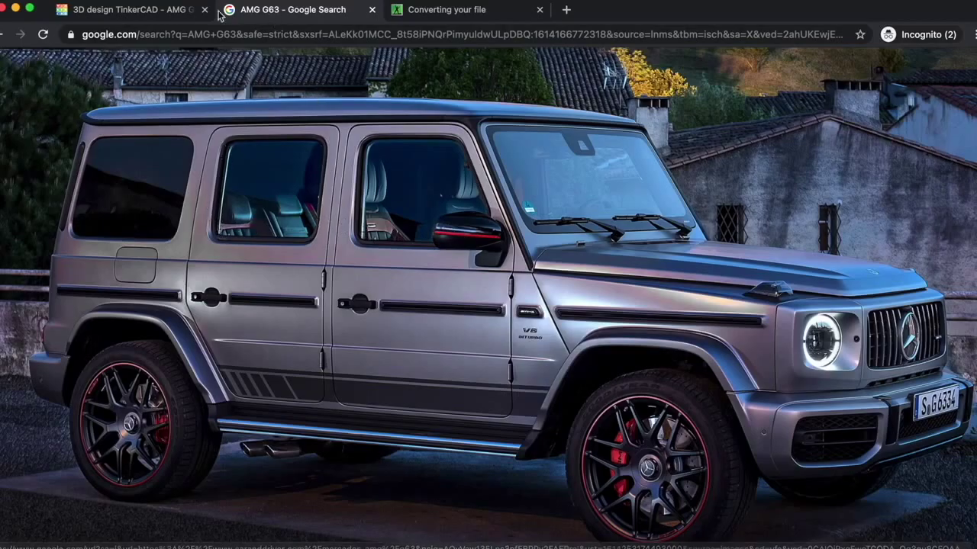
pyautogui.click(158, 17)
pyautogui.hotkey('ctrl', 'd')
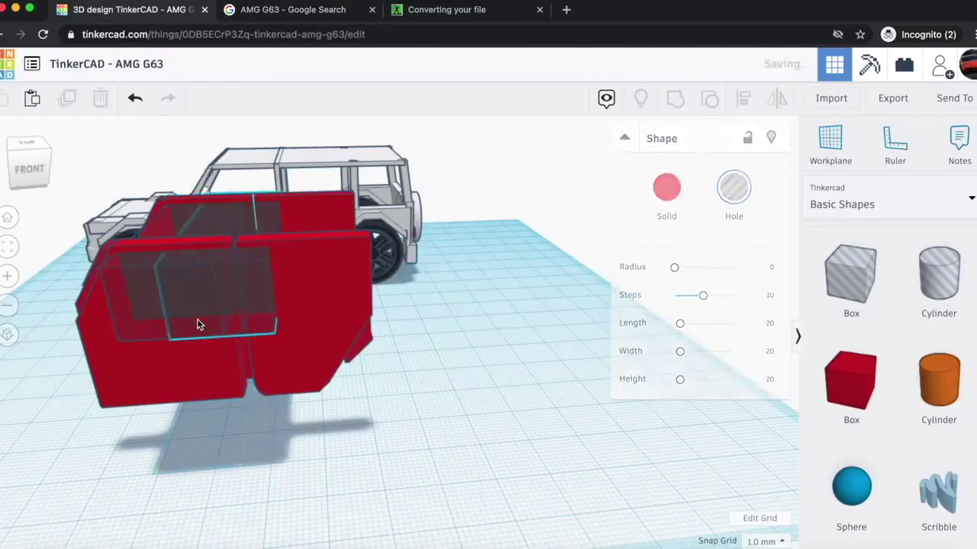
pyautogui.press('Right')
pyautogui.press('Right')
pyautogui.press('Right')
pyautogui.press('Right')
pyautogui.press('Right')
pyautogui.press('Right')
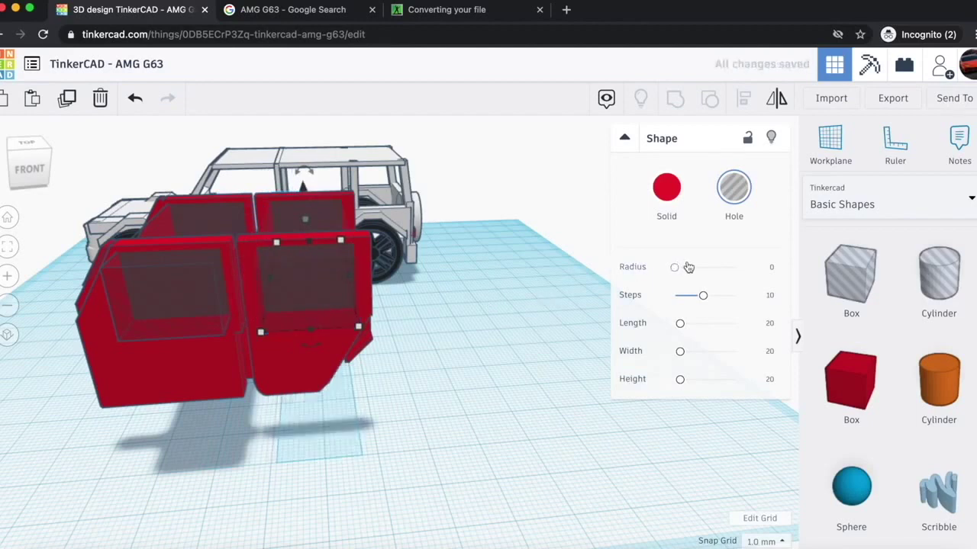
# - Round the window hole boxes with a radius of 1.15 for the rear and 2.87 for the front
pyautogui.moveTo(680, 268)
pyautogui.mouseDown()
pyautogui.moveTo(690, 269)
pyautogui.moveTo(676, 270)
pyautogui.mouseUp()
pyautogui.click(208, 304)
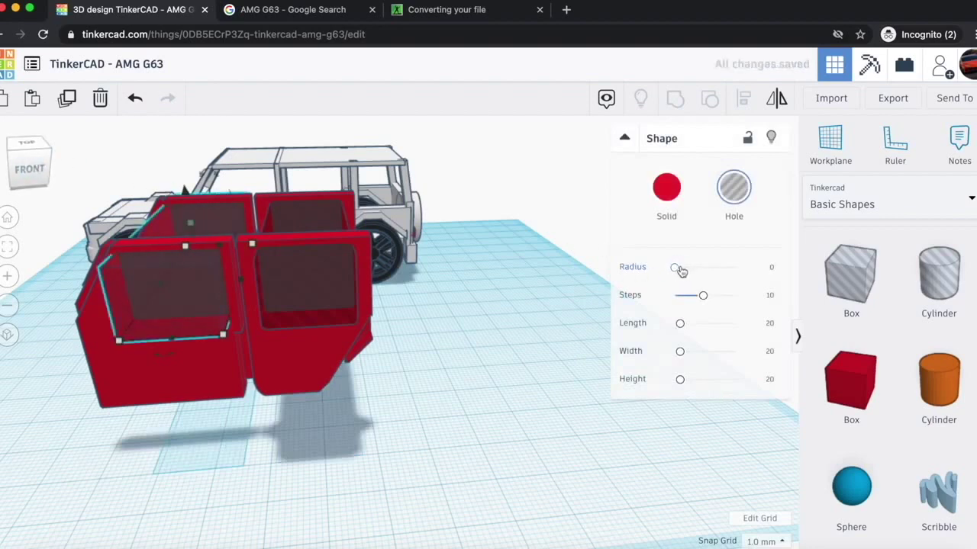
pyautogui.moveTo(682, 271); pyautogui.dragTo(684, 269)
# - Group the door panels with both window hole boxes to cut out the windows
pyautogui.click(35, 156)
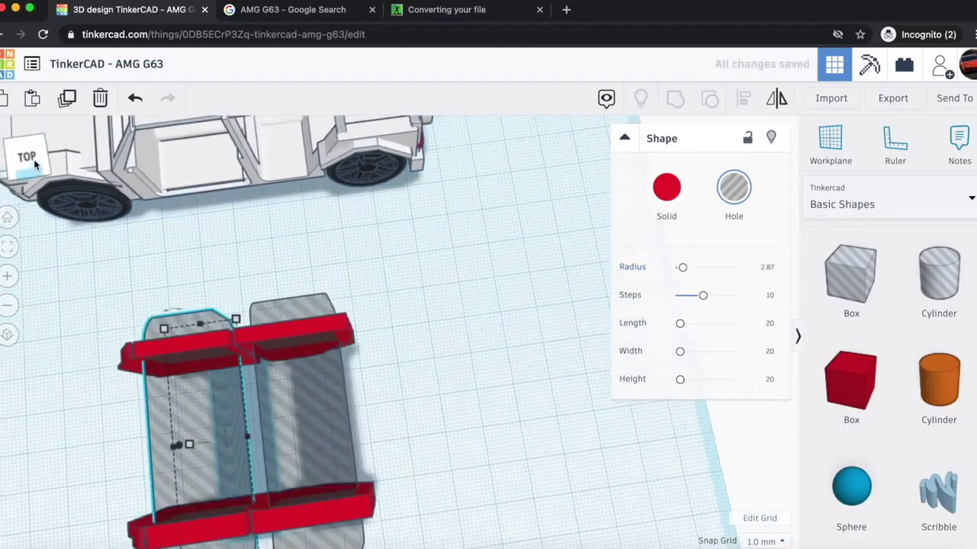
pyautogui.moveTo(143, 347); pyautogui.dragTo(371, 450)
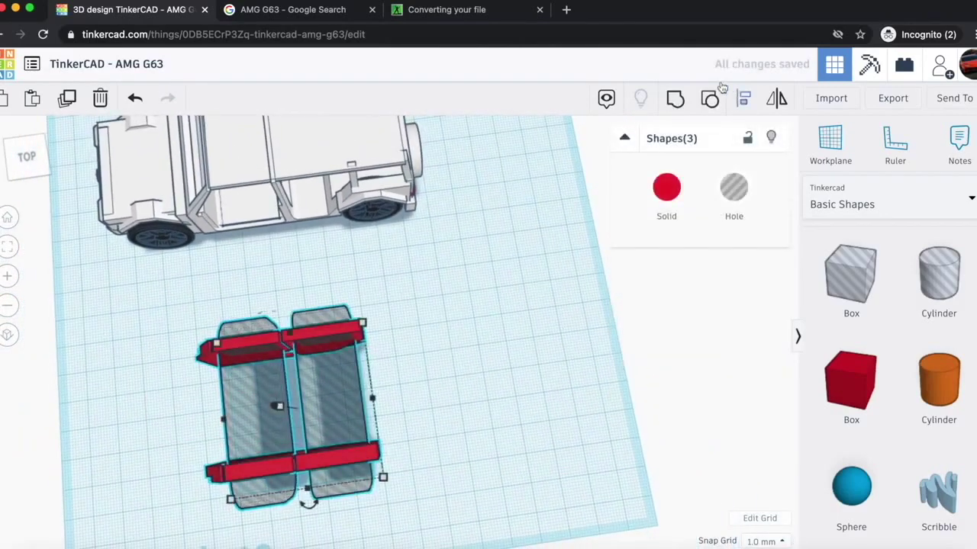
pyautogui.click(674, 98)
# - Undo the grouping of the door panels and window hole boxes
pyautogui.moveTo(28, 158); pyautogui.dragTo(34, 150)
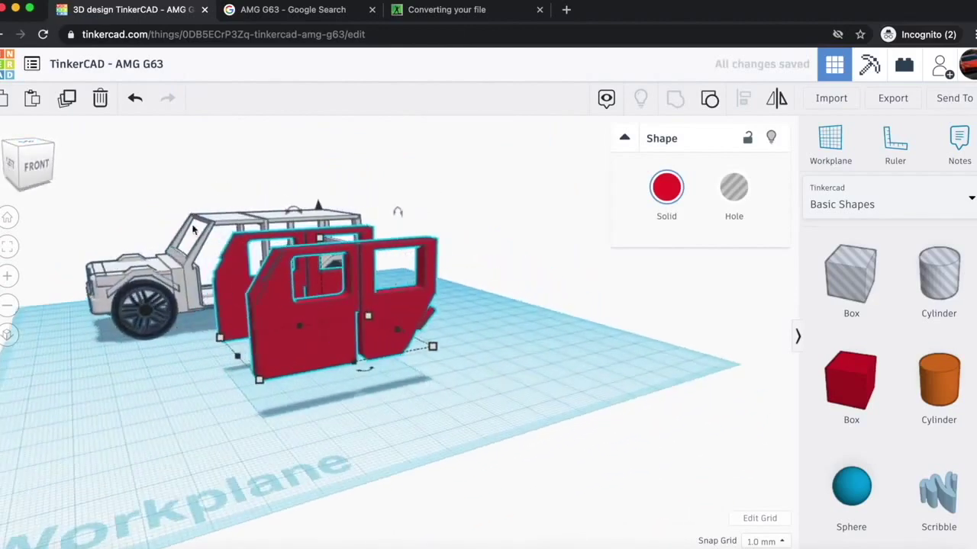
pyautogui.scroll(3, 194, 231)
pyautogui.scroll(-3, 287, 327)
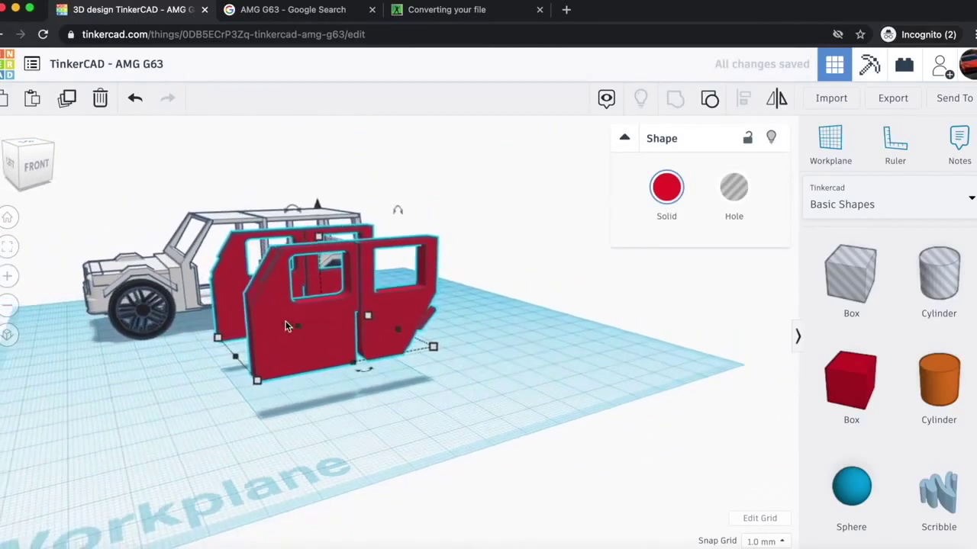
pyautogui.moveTo(40, 175)
pyautogui.mouseDown()
pyautogui.moveTo(16, 175)
pyautogui.moveTo(32, 164)
pyautogui.mouseUp()
pyautogui.scroll(6, 187, 242)
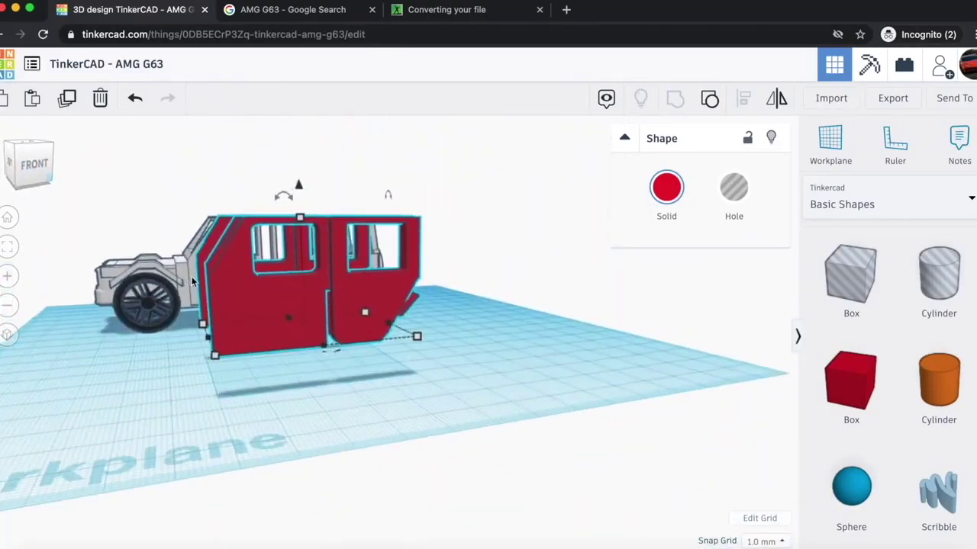
pyautogui.scroll(-5, 194, 221)
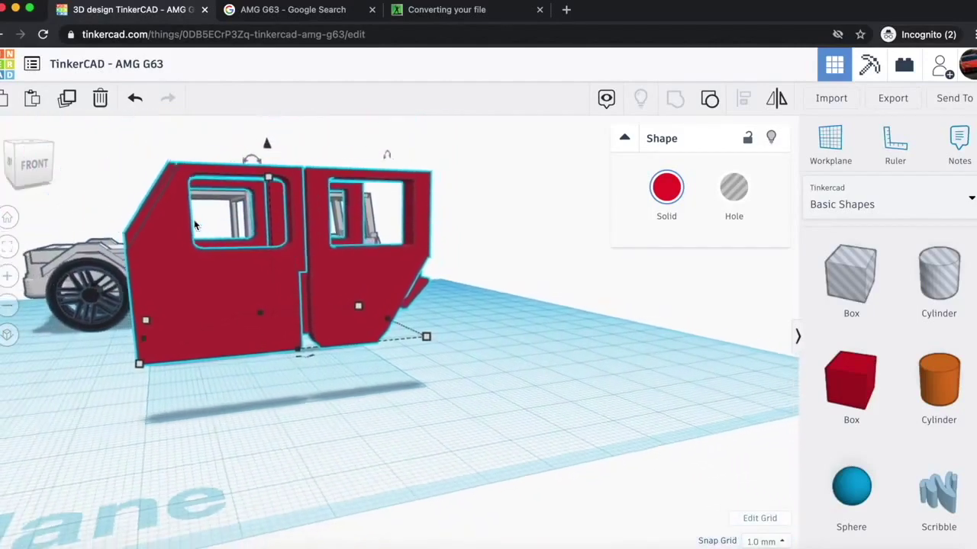
pyautogui.press('super+shift+g')
# - Widen the rear window hole box on both sides to 19 mm
pyautogui.moveTo(24, 159); pyautogui.dragTo(23, 167)
pyautogui.click(328, 364)
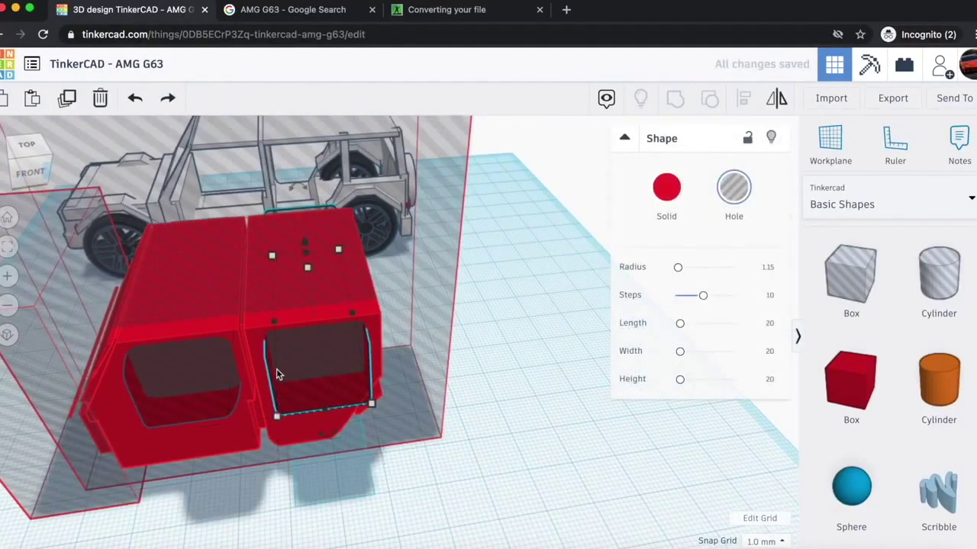
pyautogui.moveTo(275, 322); pyautogui.dragTo(267, 323)
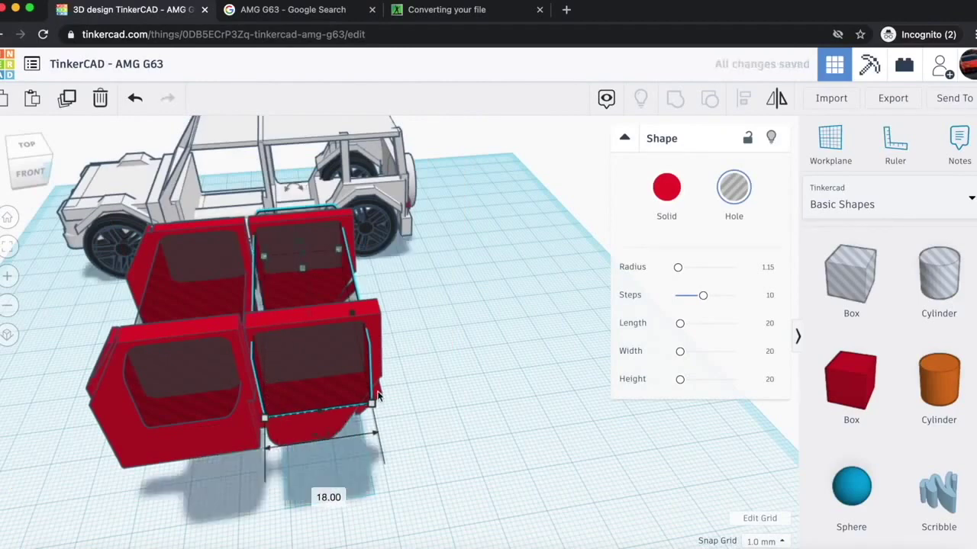
pyautogui.moveTo(355, 309); pyautogui.dragTo(357, 308)
pyautogui.moveTo(23, 171); pyautogui.dragTo(26, 161)
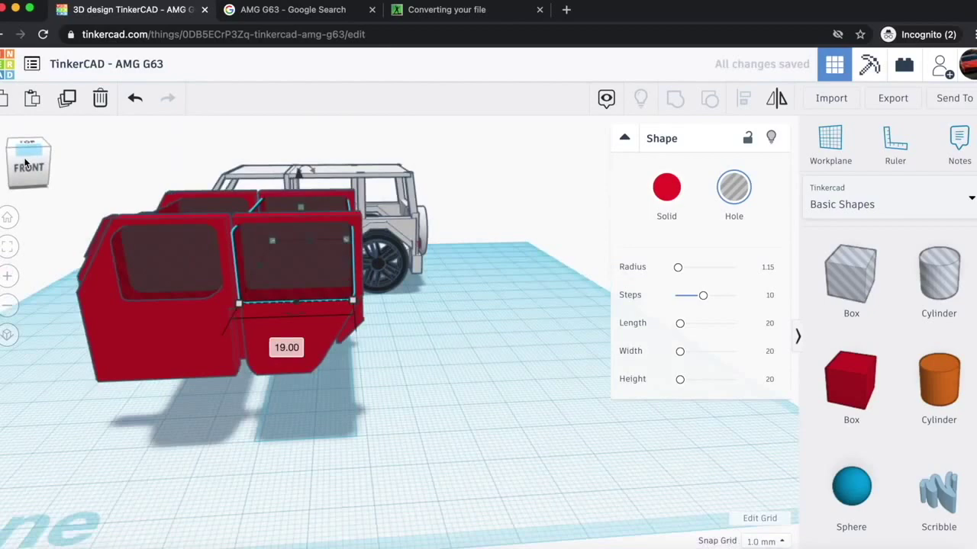
# - Widen the front window hole box to 17 mm towards the rear door
pyautogui.scroll(5, 327, 259)
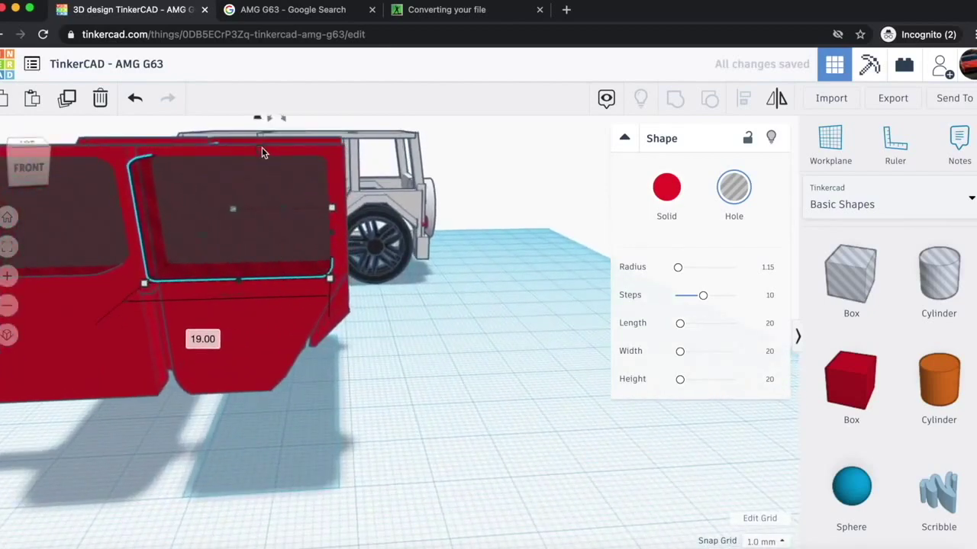
pyautogui.scroll(-5, 216, 219)
pyautogui.click(199, 260)
pyautogui.moveTo(240, 277); pyautogui.dragTo(251, 271)
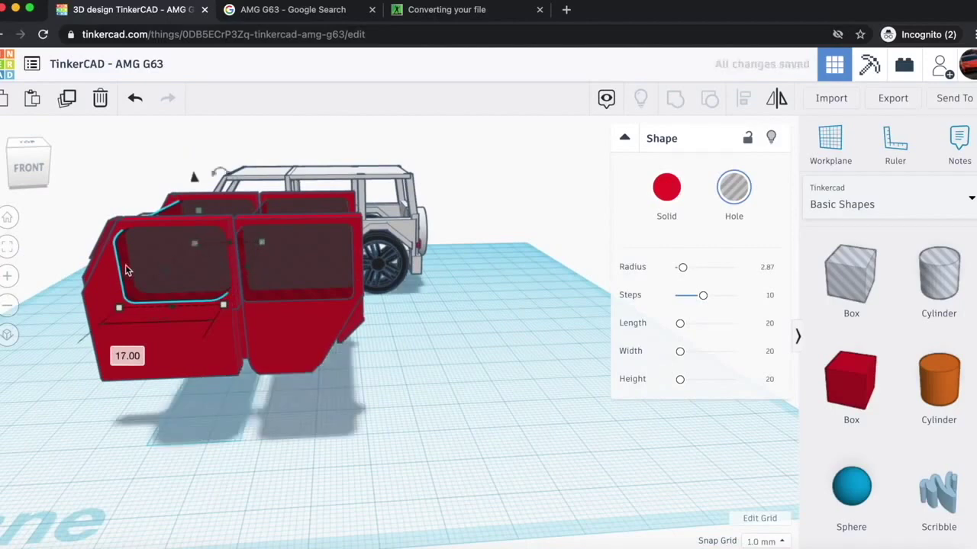
# - Group the red door panels with the two widened window hole boxes to cut the window openings
pyautogui.moveTo(35, 175); pyautogui.dragTo(42, 179)
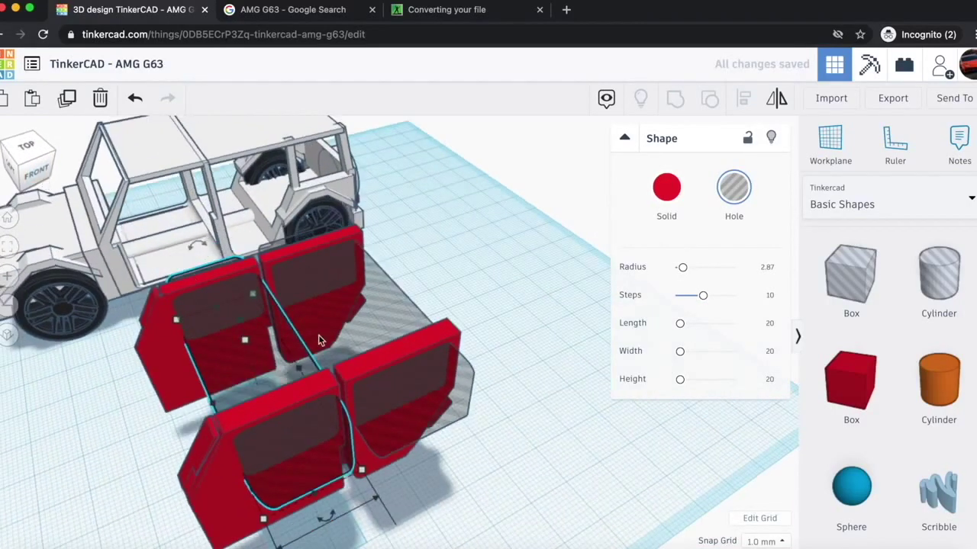
pyautogui.scroll(-4, 321, 340)
pyautogui.moveTo(178, 362); pyautogui.dragTo(301, 404)
pyautogui.moveTo(447, 415); pyautogui.dragTo(450, 417)
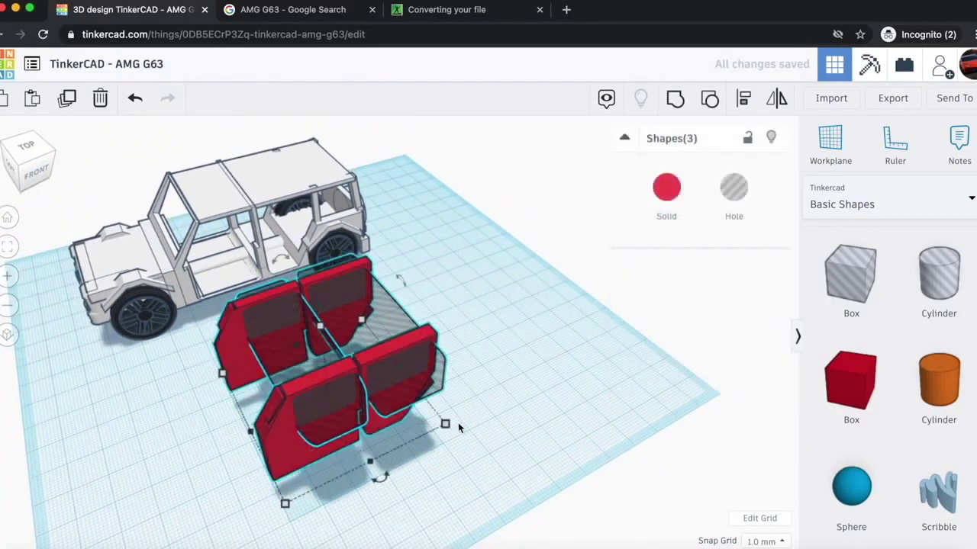
pyautogui.click(676, 99)
# - Add a six-sided polygon to the workplane in front of the door panels
pyautogui.click(30, 172)
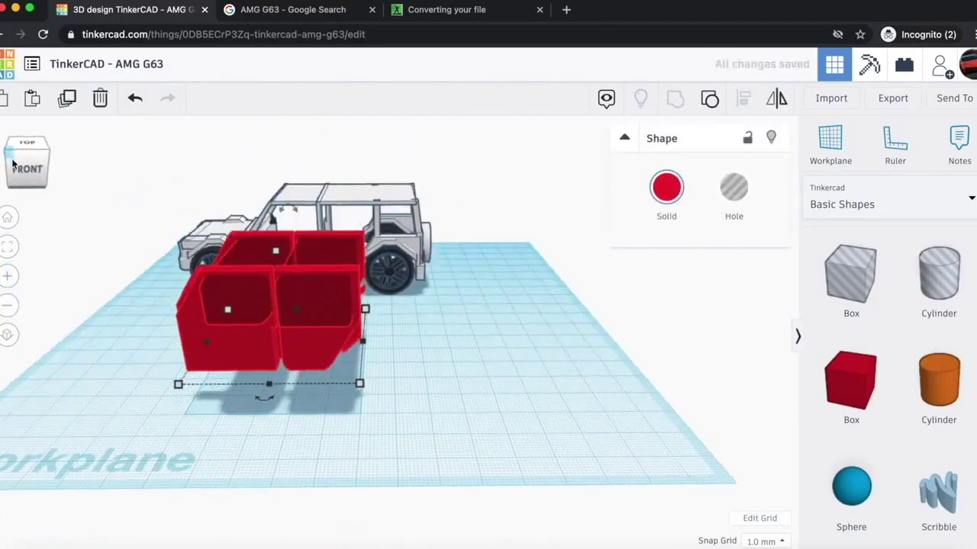
pyautogui.scroll(5, 196, 291)
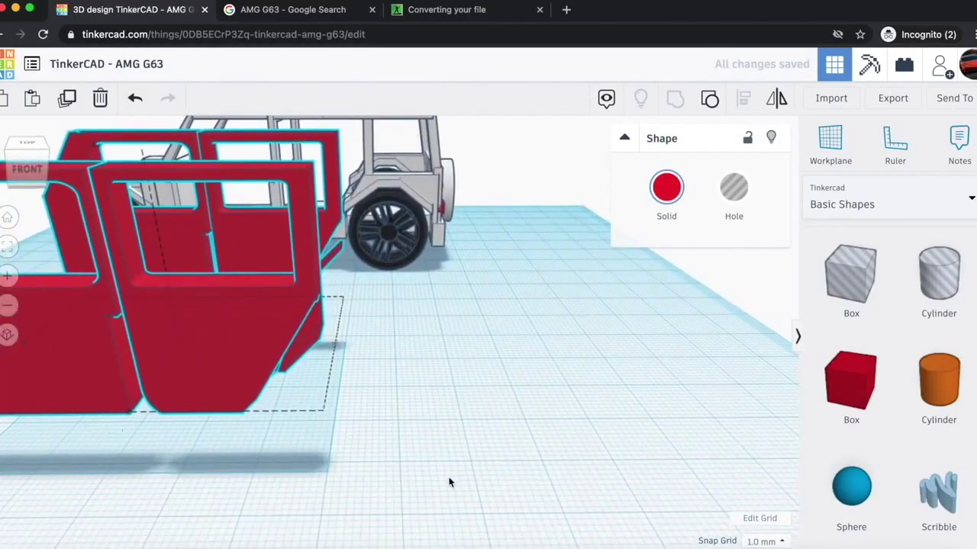
pyautogui.moveTo(448, 482); pyautogui.dragTo(715, 477, button='middle')
pyautogui.scroll(3, 463, 370)
pyautogui.scroll(-4, 463, 368)
pyautogui.scroll(1, 463, 368)
pyautogui.moveTo(849, 279); pyautogui.dragTo(331, 383)
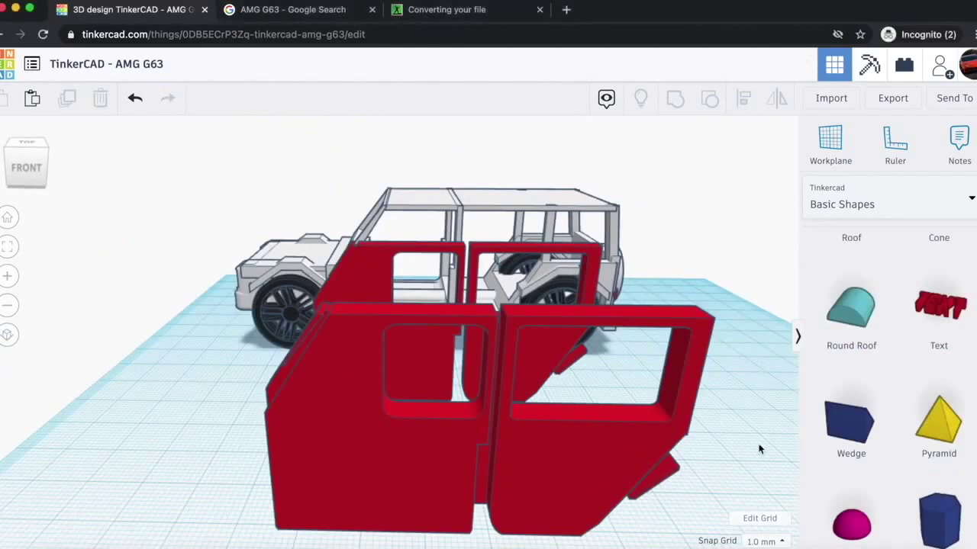
pyautogui.scroll(-5, 759, 449)
pyautogui.moveTo(938, 519); pyautogui.dragTo(255, 489)
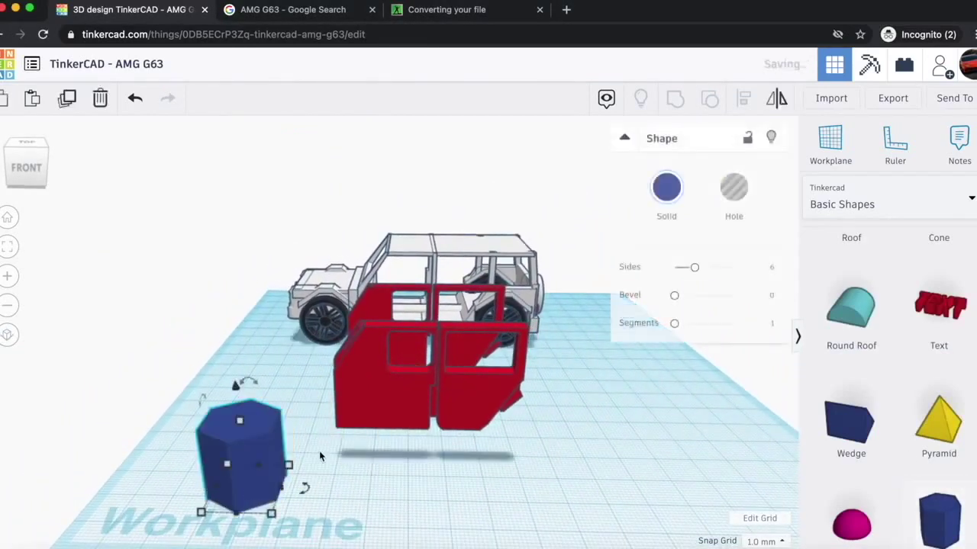
# - Set the polygon to 3 sides, turn it so the triangular face points forward, and place it before the front door
pyautogui.moveTo(694, 267); pyautogui.dragTo(673, 267)
pyautogui.moveTo(290, 431); pyautogui.dragTo(404, 432)
pyautogui.moveTo(365, 394); pyautogui.dragTo(485, 450)
pyautogui.moveTo(428, 496); pyautogui.dragTo(345, 398)
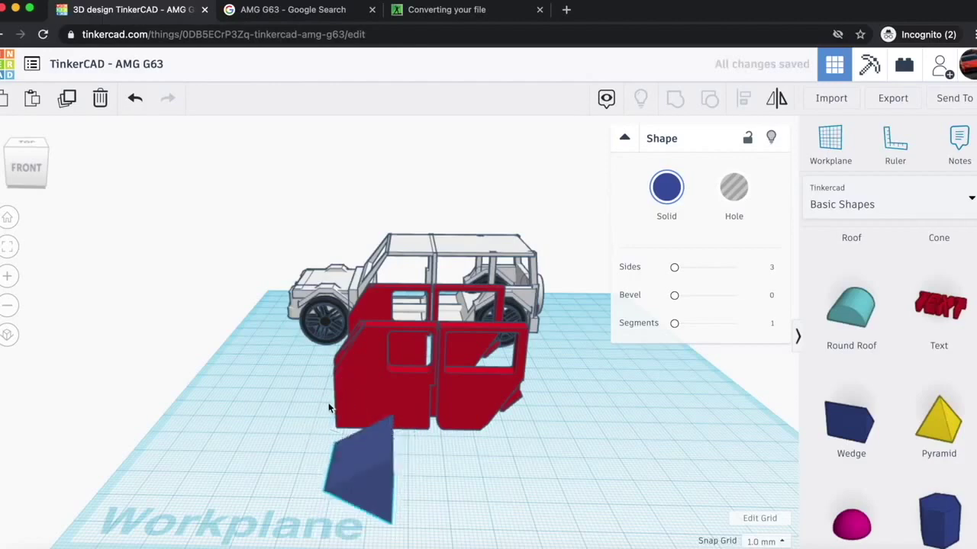
# - Raise the triangular prism to 22 mm above the workplane
pyautogui.scroll(5, 362, 450)
pyautogui.moveTo(31, 159); pyautogui.dragTo(29, 160)
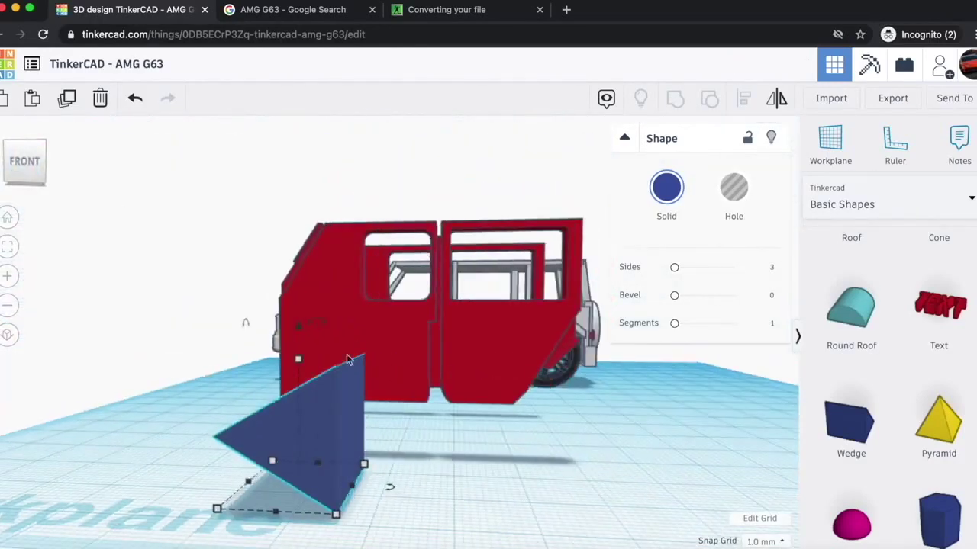
pyautogui.moveTo(298, 333); pyautogui.dragTo(352, 175)
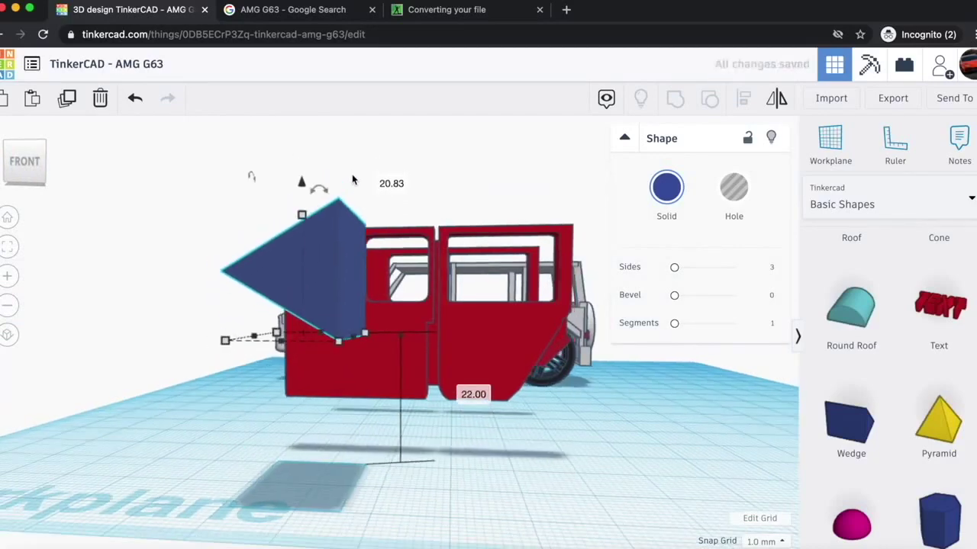
pyautogui.scroll(4, 368, 267)
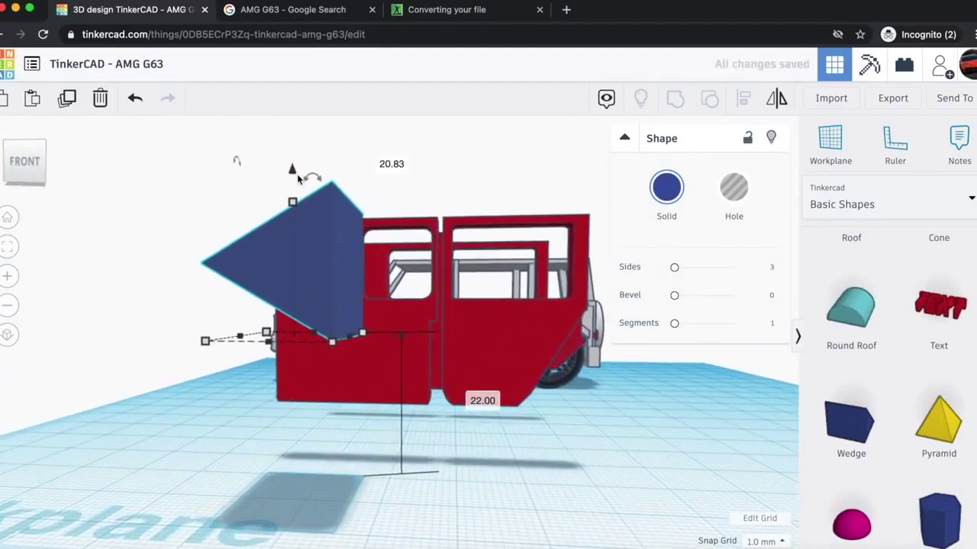
# - Rotate the triangular prism -31° so one corner points upward, and mirror it along the doors' length
pyautogui.moveTo(315, 181); pyautogui.dragTo(264, 188)
pyautogui.click(28, 170)
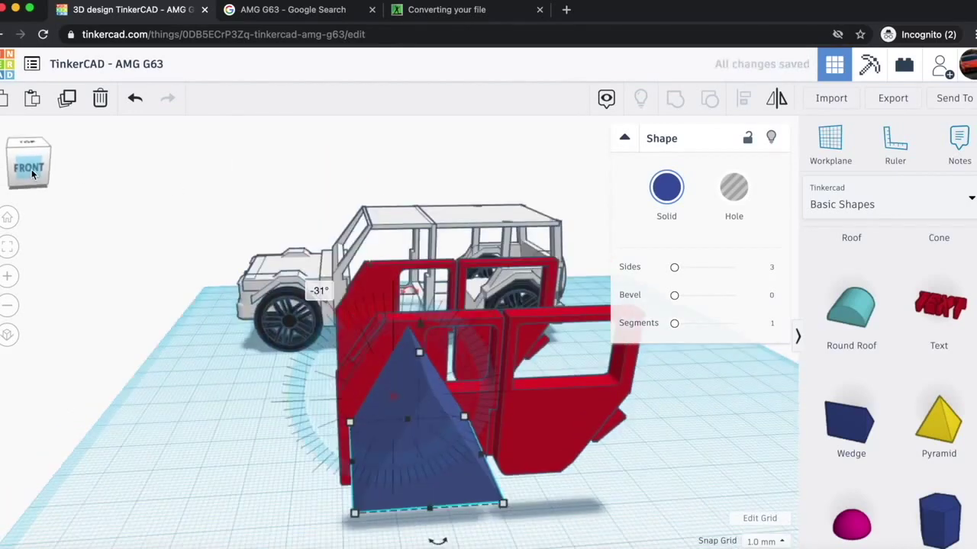
pyautogui.click(776, 100)
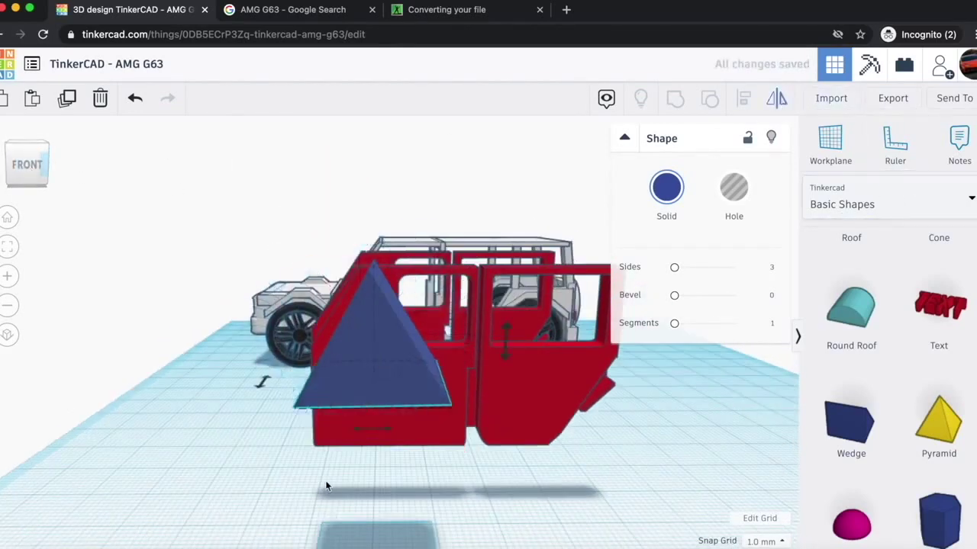
pyautogui.click(364, 429)
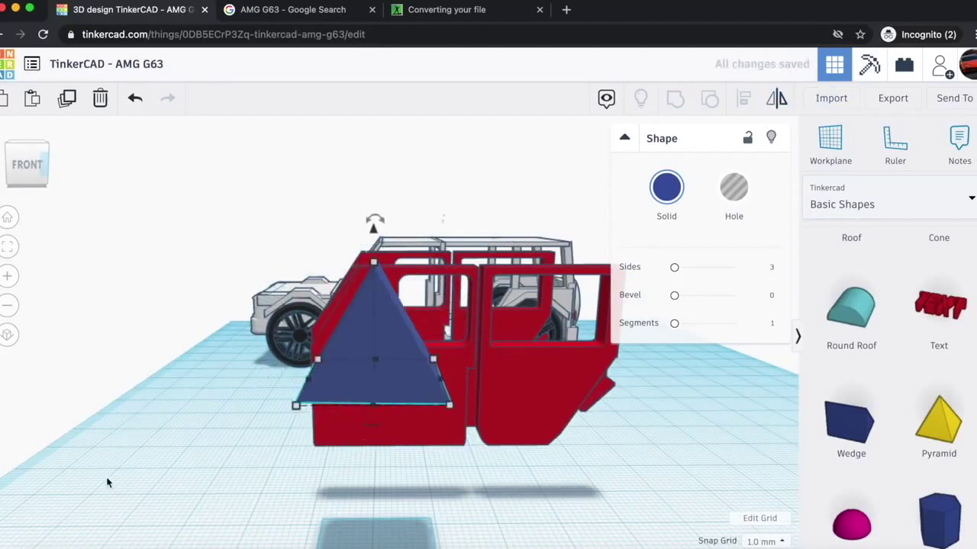
# - Move the triangular prism back until it passes through the nearer front door below its slanted window pillar
pyautogui.press('Up')
pyautogui.press('Up')
pyautogui.press('Up')
pyautogui.press('Up')
pyautogui.press('Up')
pyautogui.press('Up')
pyautogui.press('Up')
pyautogui.press('Up')
pyautogui.press('Up')
pyautogui.press('Up')
pyautogui.press('Up')
pyautogui.press('Up')
pyautogui.press('Up')
pyautogui.press('Up')
pyautogui.press('Up')
pyautogui.press('Up')
pyautogui.press('Up')
pyautogui.press('Up')
pyautogui.press('Up')
pyautogui.press('Up')
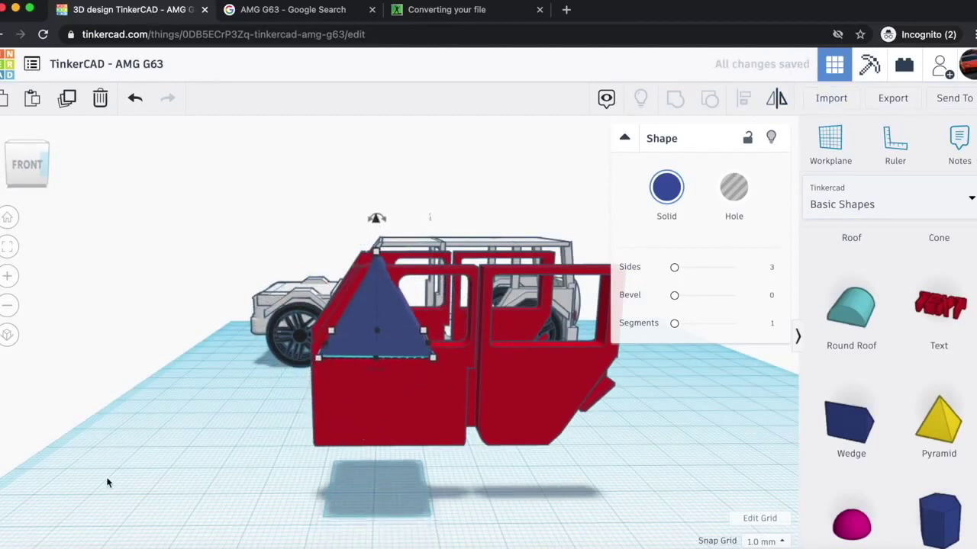
pyautogui.press('Down')
pyautogui.press('Down')
pyautogui.press('Down')
pyautogui.press('Down')
pyautogui.press('Down')
pyautogui.press('Down')
pyautogui.press('Down')
pyautogui.press('Down')
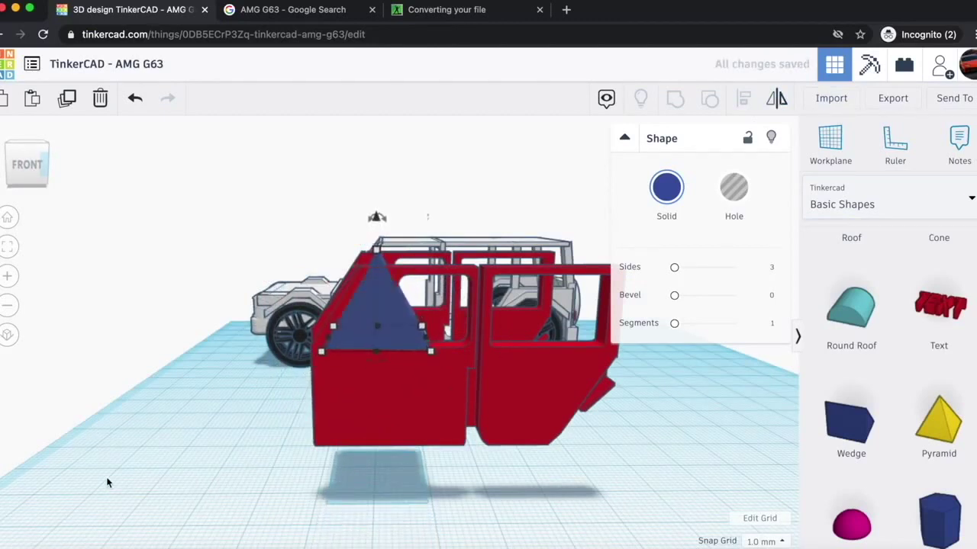
# - Resize the triangle to about 16.18 mm wide and 12.18 mm high, and nudge it rearward to match the pillar's slope
pyautogui.moveTo(421, 336); pyautogui.dragTo(461, 335)
pyautogui.moveTo(405, 259); pyautogui.dragTo(392, 272)
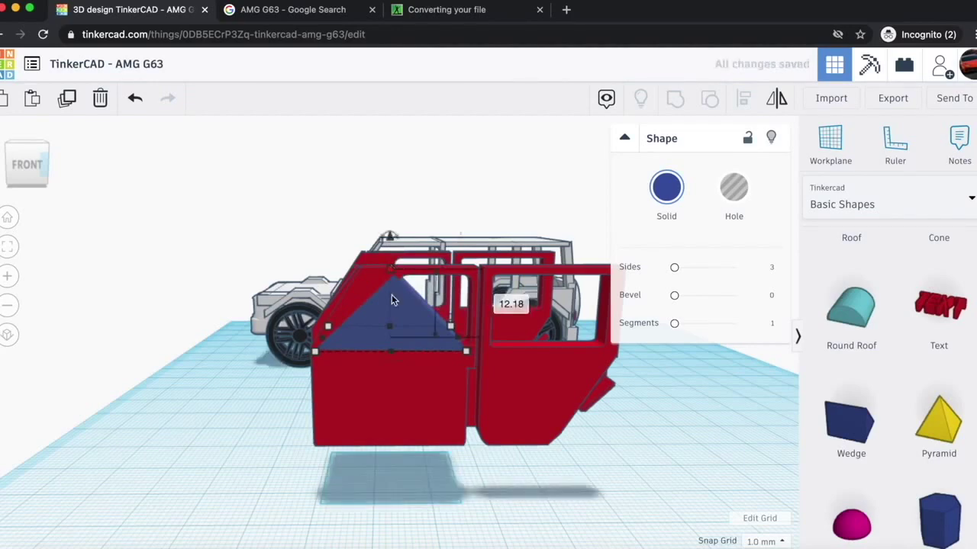
pyautogui.moveTo(458, 340); pyautogui.dragTo(414, 335)
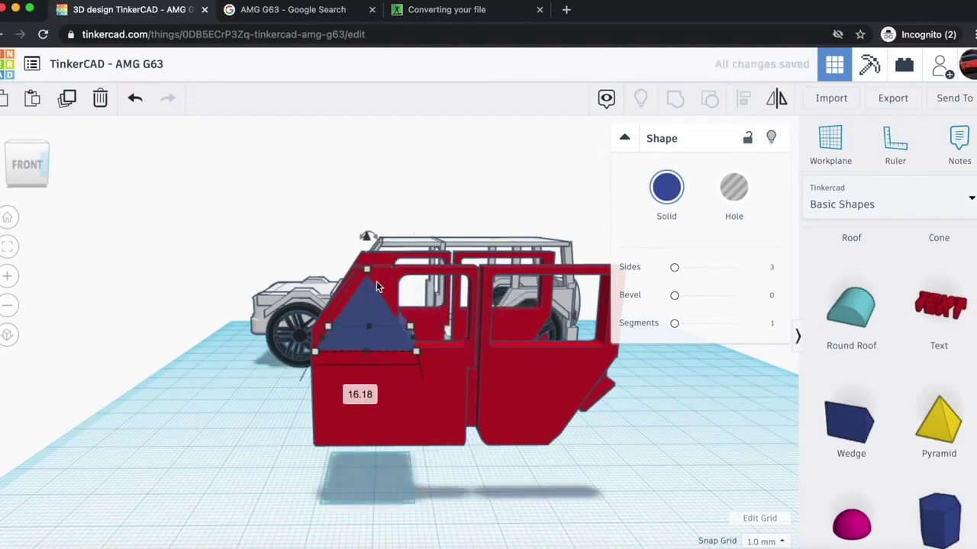
pyautogui.scroll(2, 377, 286)
pyautogui.scroll(2, 376, 287)
pyautogui.press('Right')
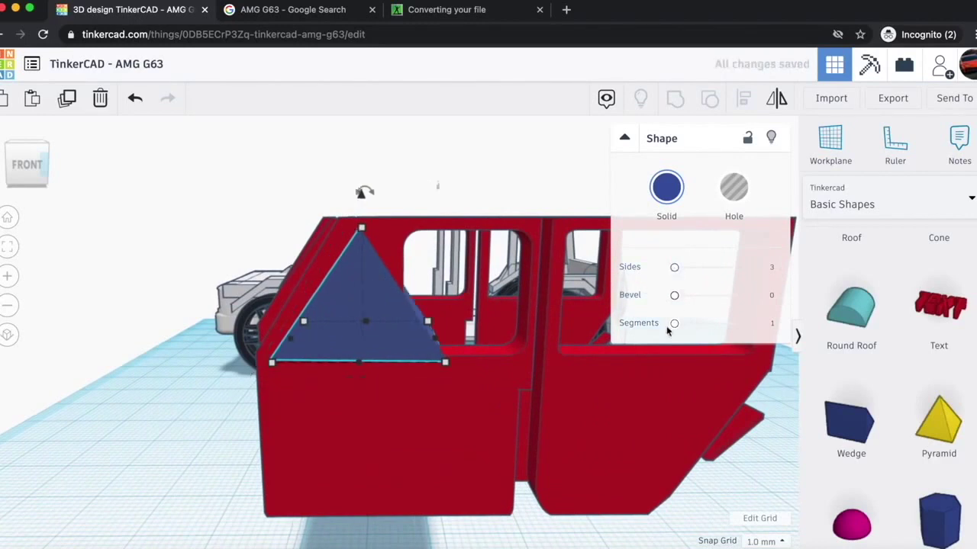
pyautogui.moveTo(673, 301); pyautogui.dragTo(729, 295)
pyautogui.moveTo(37, 174)
pyautogui.mouseDown()
pyautogui.moveTo(22, 173)
pyautogui.moveTo(28, 179)
pyautogui.mouseUp()
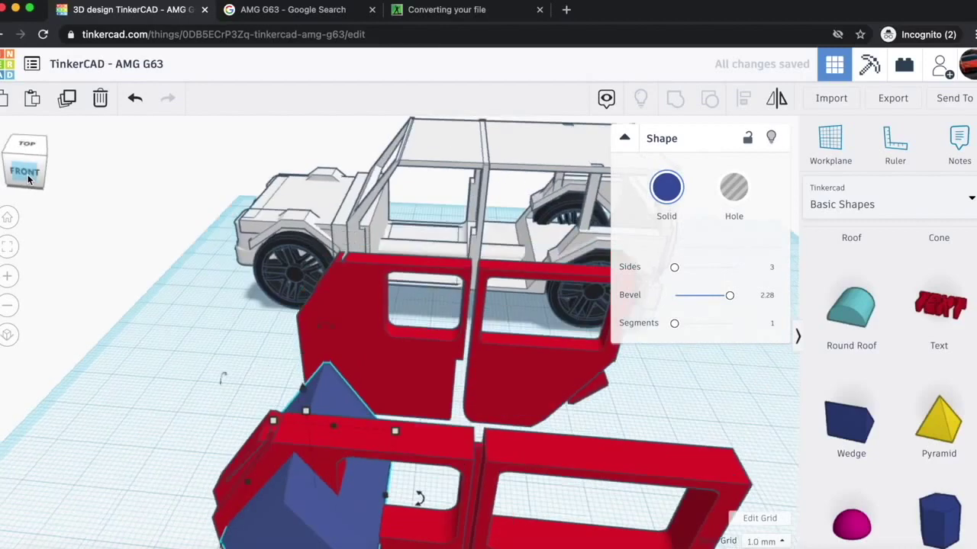
pyautogui.moveTo(727, 297); pyautogui.dragTo(675, 296)
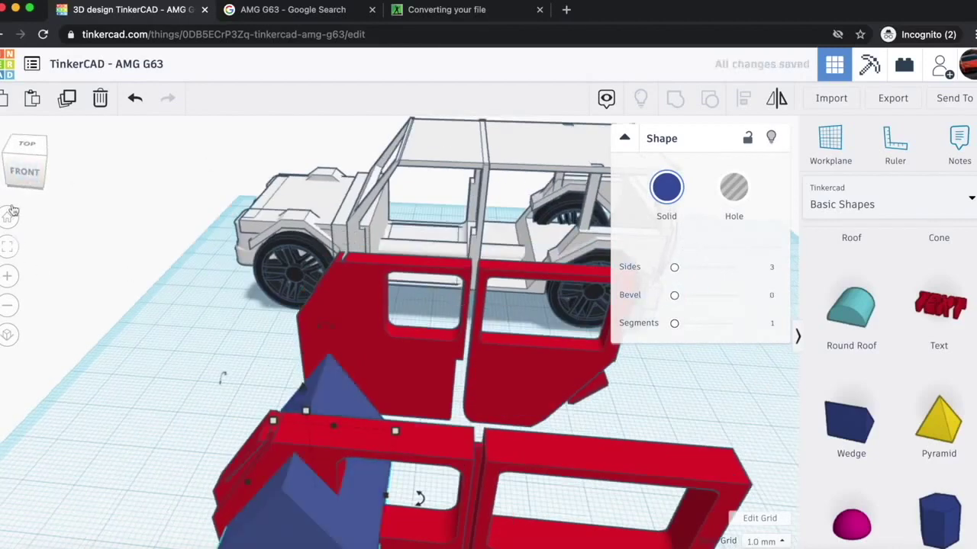
pyautogui.click(20, 174)
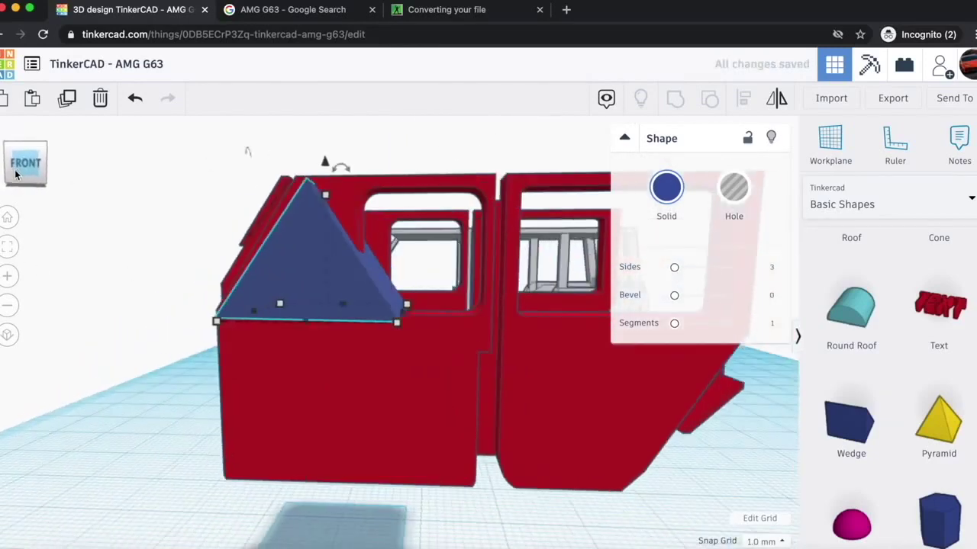
# - Stretch the triangular prism to about 48.65 mm long through both door panels, and turn it into a hole
pyautogui.scroll(5, 252, 239)
pyautogui.scroll(-5, 252, 240)
pyautogui.moveTo(31, 162); pyautogui.dragTo(52, 178)
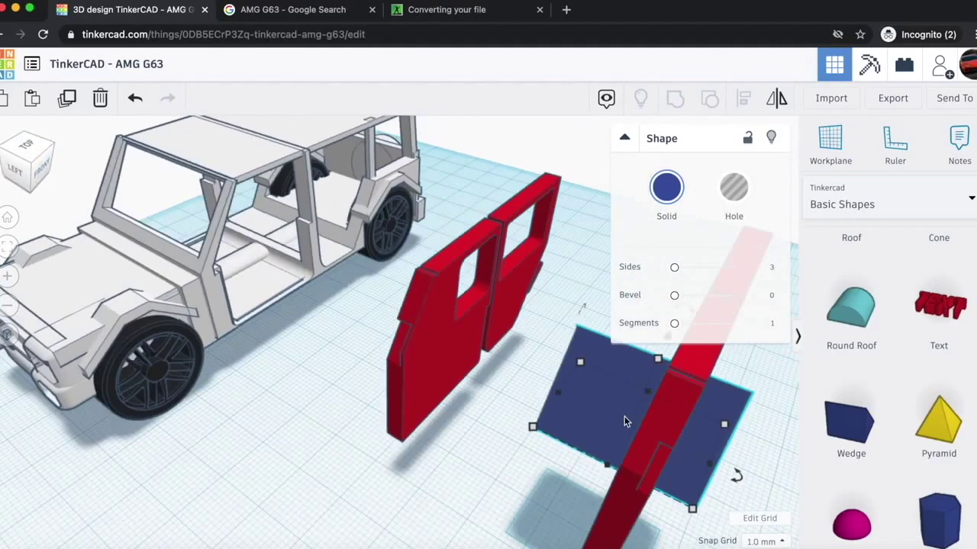
pyautogui.moveTo(560, 395); pyautogui.dragTo(376, 345)
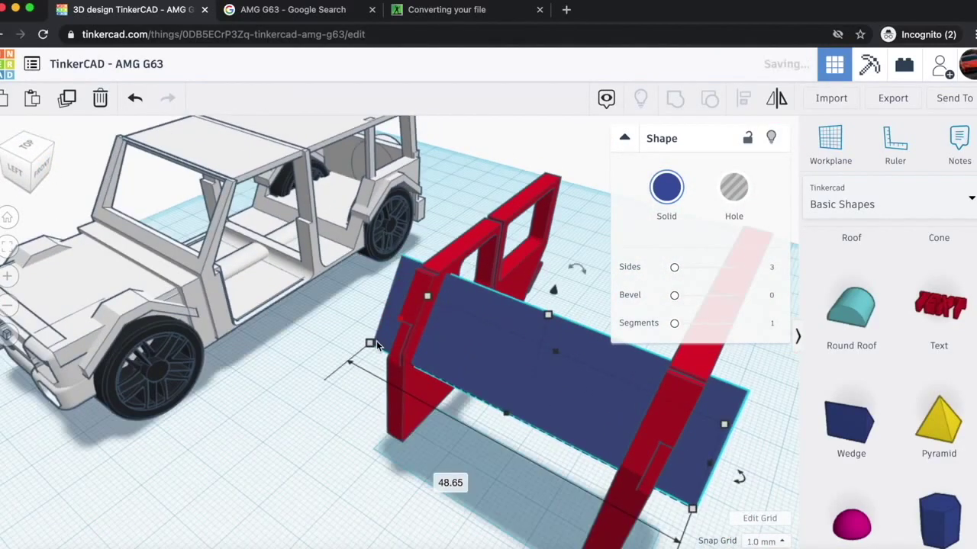
pyautogui.click(729, 195)
# - Group the triangular hole with both red door panels to cut the slanted window corners
pyautogui.scroll(-5, 528, 251)
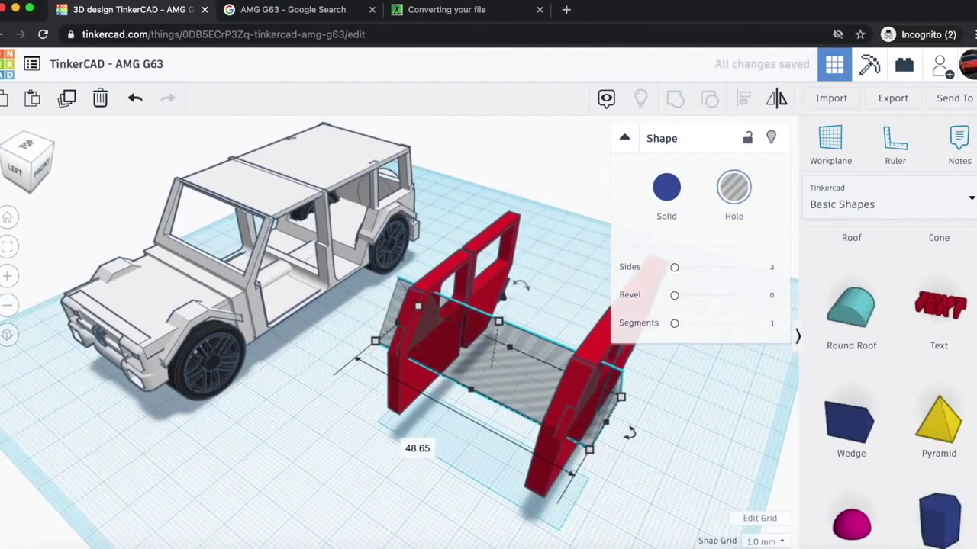
pyautogui.moveTo(23, 168)
pyautogui.mouseDown()
pyautogui.moveTo(8, 158)
pyautogui.moveTo(4, 173)
pyautogui.mouseUp()
pyautogui.moveTo(170, 257); pyautogui.dragTo(346, 413)
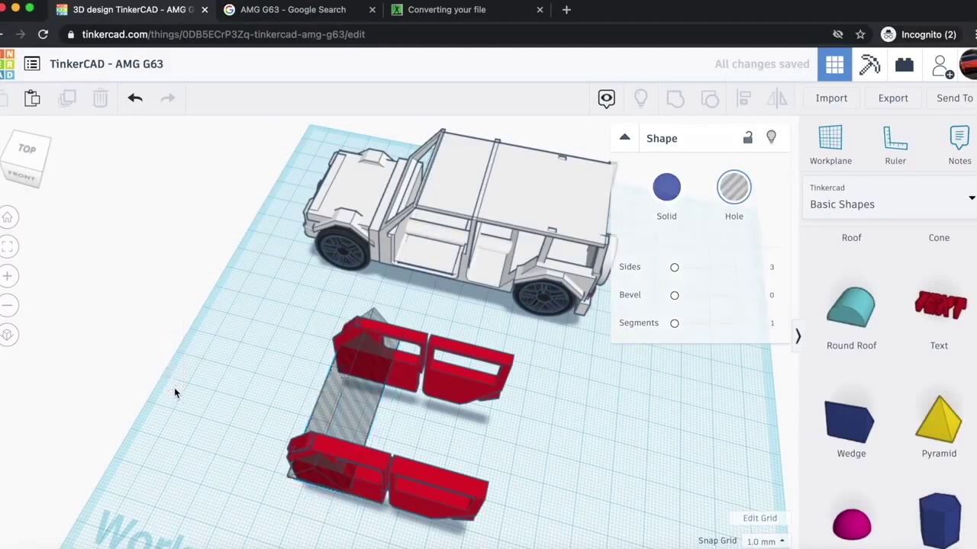
pyautogui.moveTo(213, 363); pyautogui.dragTo(526, 534)
pyautogui.click(675, 98)
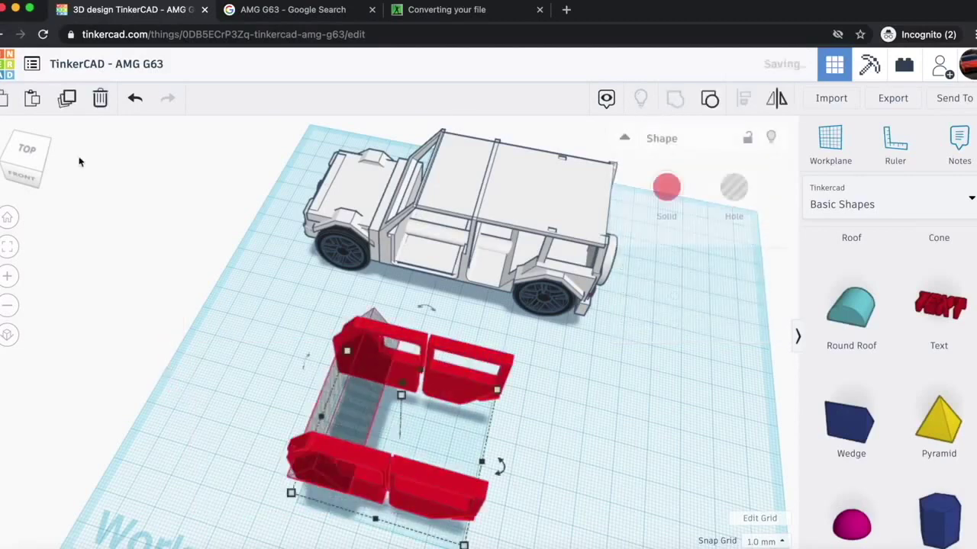
# - Add a box hole to the workplane in front of the nearer front door
pyautogui.click(29, 169)
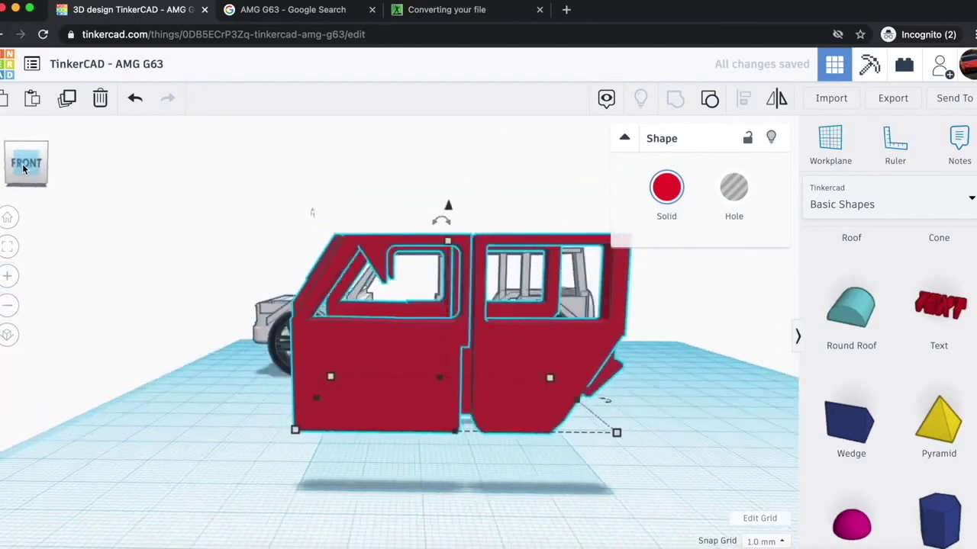
pyautogui.scroll(5, 149, 153)
pyautogui.moveTo(32, 162); pyautogui.dragTo(33, 167)
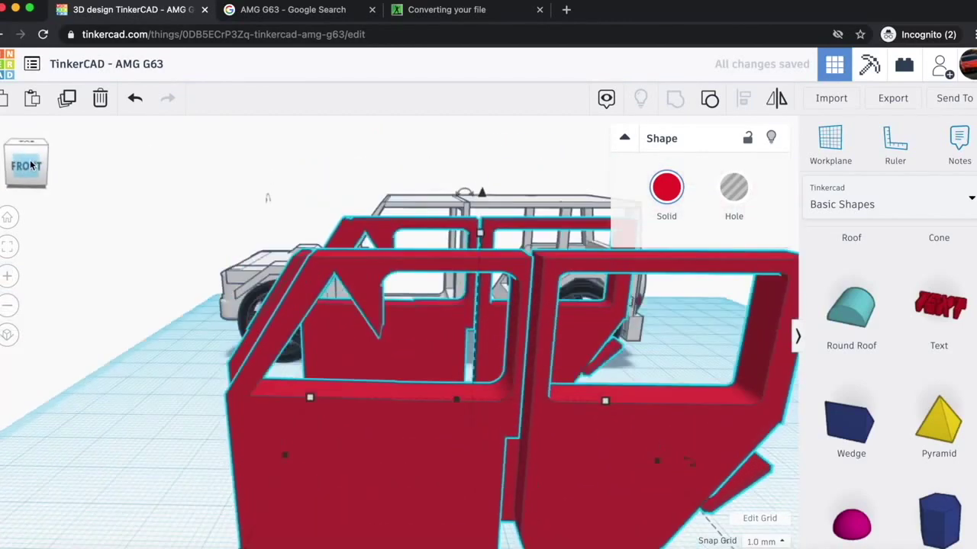
pyautogui.scroll(10, 847, 349)
pyautogui.moveTo(839, 272); pyautogui.dragTo(352, 548)
pyautogui.scroll(-5, 367, 434)
pyautogui.click(347, 533)
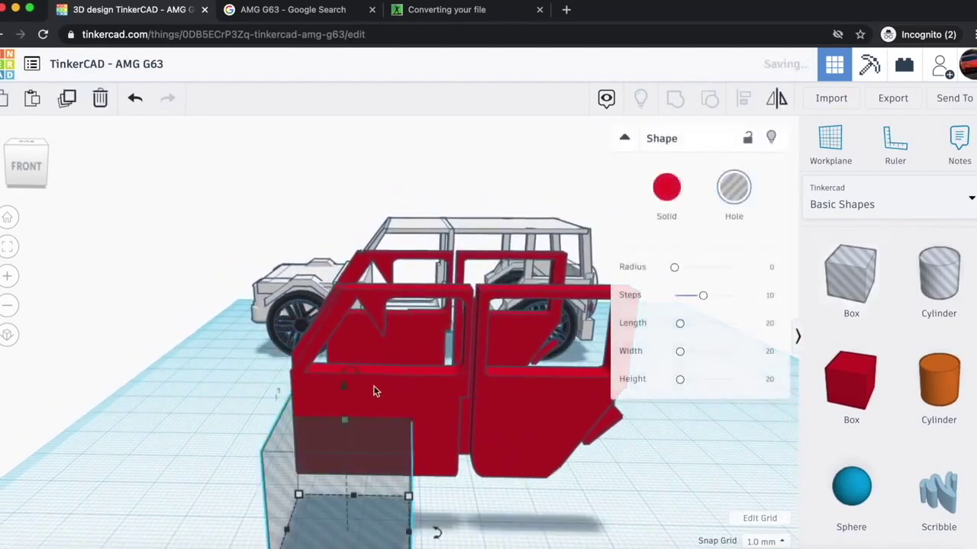
# - Raise the box hole and shift it toward the rear door so it overlaps the front window area
pyautogui.moveTo(344, 391); pyautogui.dragTo(393, 267)
pyautogui.press('Right')
pyautogui.press('Right')
pyautogui.press('Right')
pyautogui.press('Right')
pyautogui.press('Right')
pyautogui.press('Right')
pyautogui.press('Right')
pyautogui.press('Right')
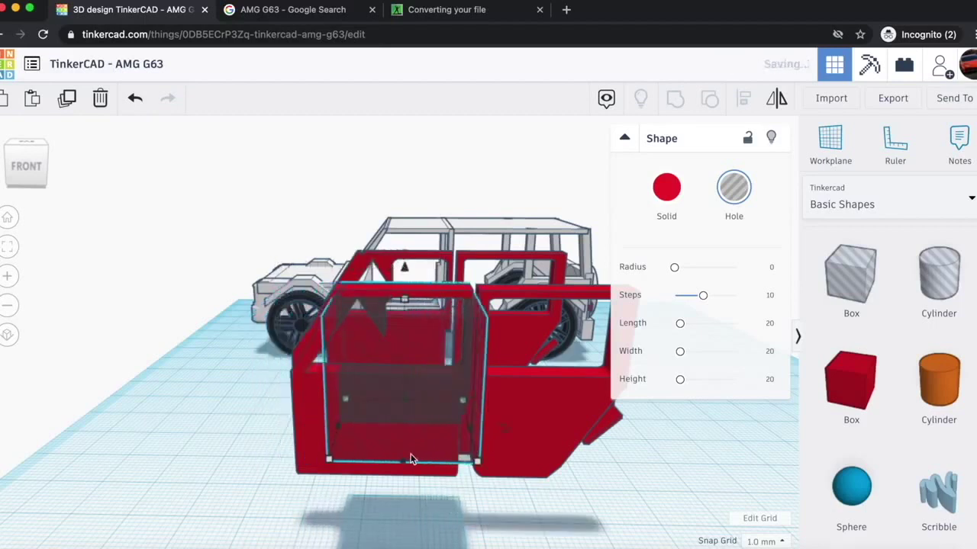
# - Flatten the box hole and raise it to 36 mm above the workplane, within the front window opening
pyautogui.moveTo(405, 304); pyautogui.dragTo(418, 287)
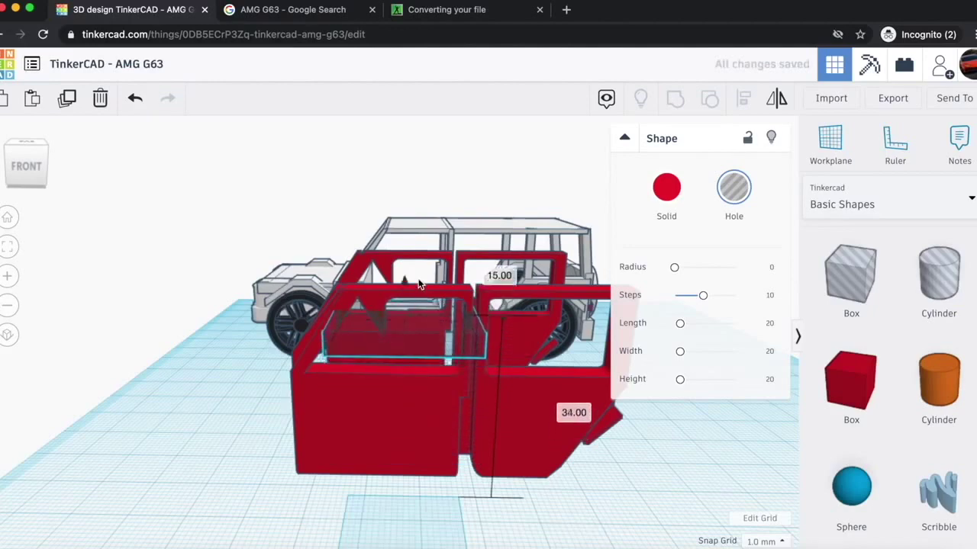
pyautogui.scroll(5, 466, 321)
pyautogui.moveTo(467, 321); pyautogui.dragTo(472, 292)
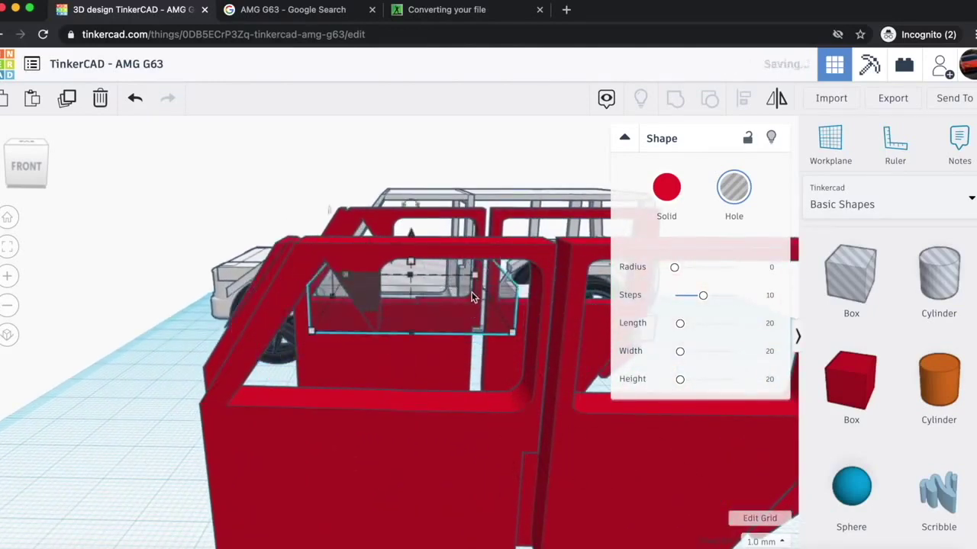
pyautogui.moveTo(416, 239); pyautogui.dragTo(416, 231)
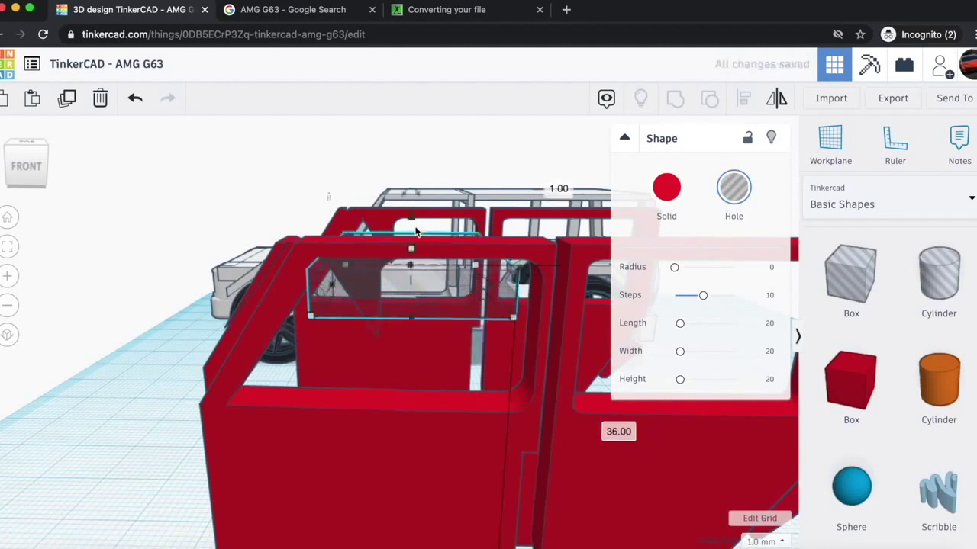
# - Shift the box hole toward the car's front, set its height to 5 mm, and lower it below the window's upper frame
pyautogui.moveTo(421, 316); pyautogui.dragTo(405, 316)
pyautogui.moveTo(399, 245); pyautogui.dragTo(400, 227)
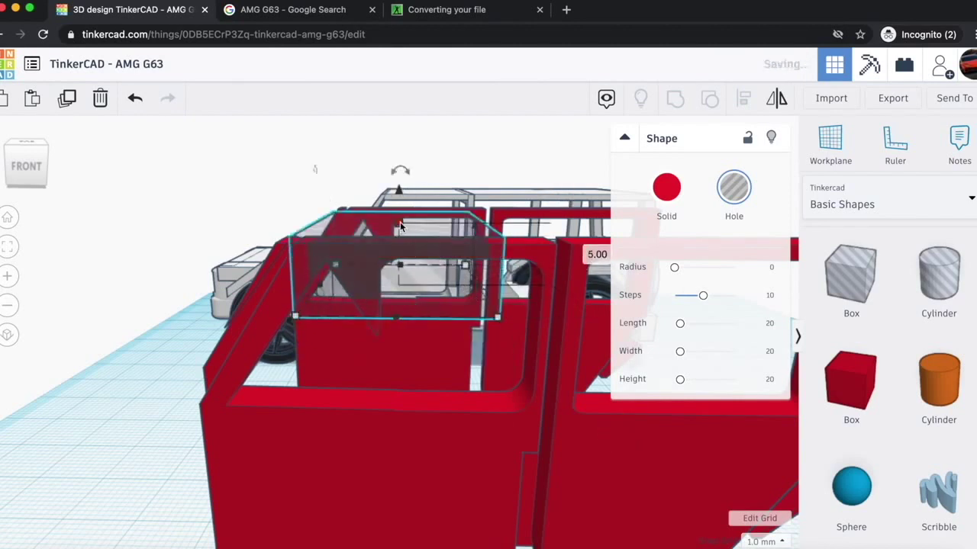
pyautogui.moveTo(399, 192); pyautogui.dragTo(401, 225)
# - Extend the box hole through both door panels and group it with them to cut away the leftover window spikes
pyautogui.click(8, 163)
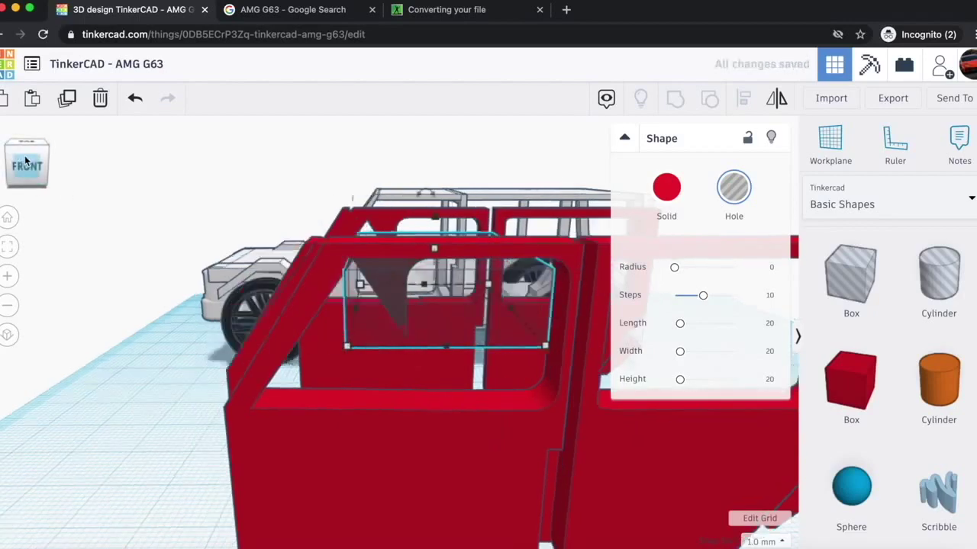
pyautogui.moveTo(160, 347); pyautogui.dragTo(370, 315)
pyautogui.keyDown('shift'); pyautogui.click(311, 304); pyautogui.keyUp('shift')
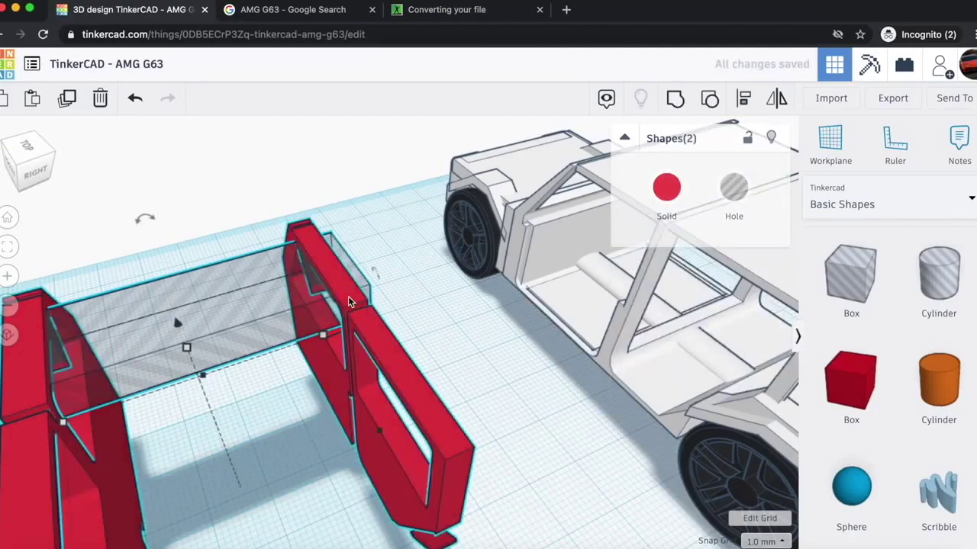
pyautogui.hotkey('ctrl', 'g')
# - Add another box hole in front of the nearer front door for the remaining window fragment
pyautogui.click(17, 160)
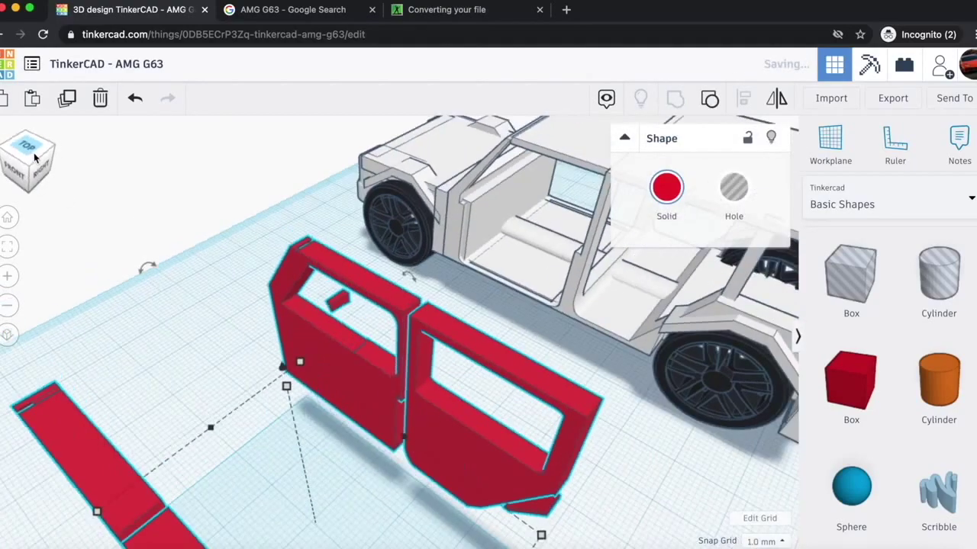
pyautogui.click(44, 152)
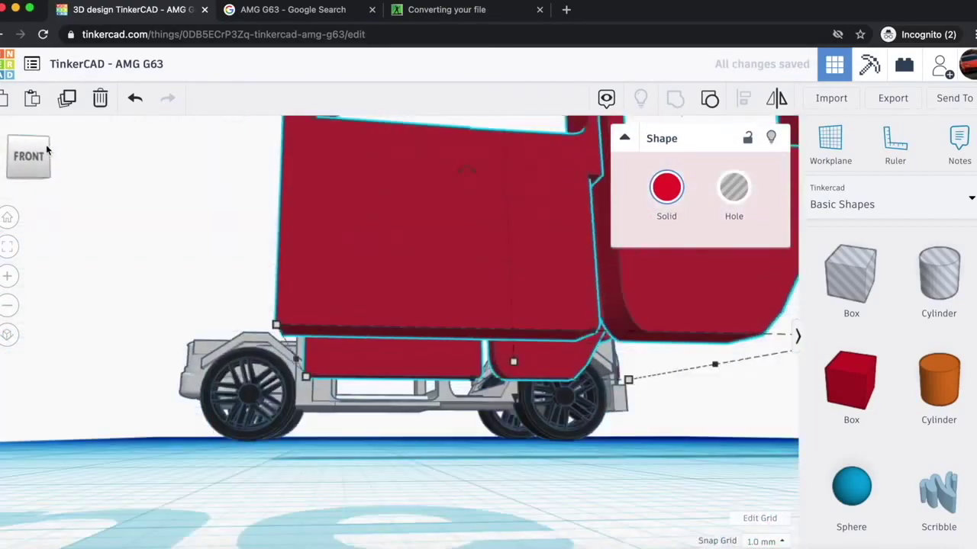
pyautogui.press('f')
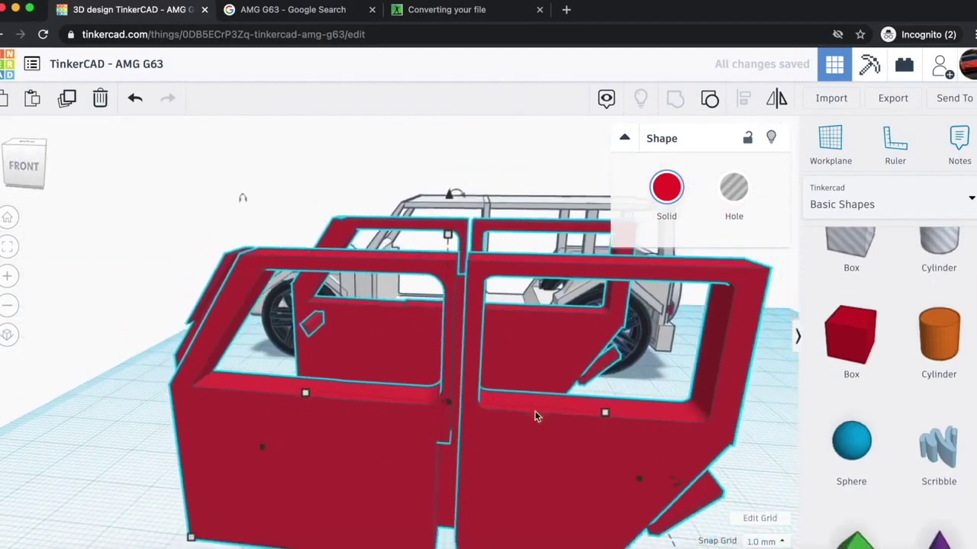
pyautogui.moveTo(844, 342); pyautogui.dragTo(321, 496)
# - Fit the flattened box hole into the nearer front door's window opening, raised to 30 mm above the workplane
pyautogui.moveTo(314, 355); pyautogui.dragTo(362, 377)
pyautogui.press('Right')
pyautogui.press('Right')
pyautogui.press('Right')
pyautogui.press('Right')
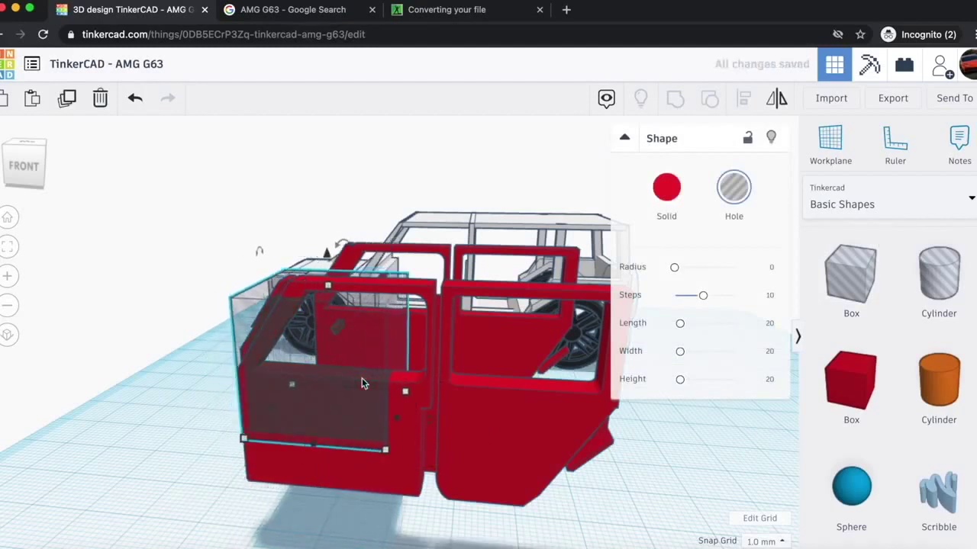
pyautogui.moveTo(343, 305); pyautogui.dragTo(354, 284)
pyautogui.scroll(5, 351, 287)
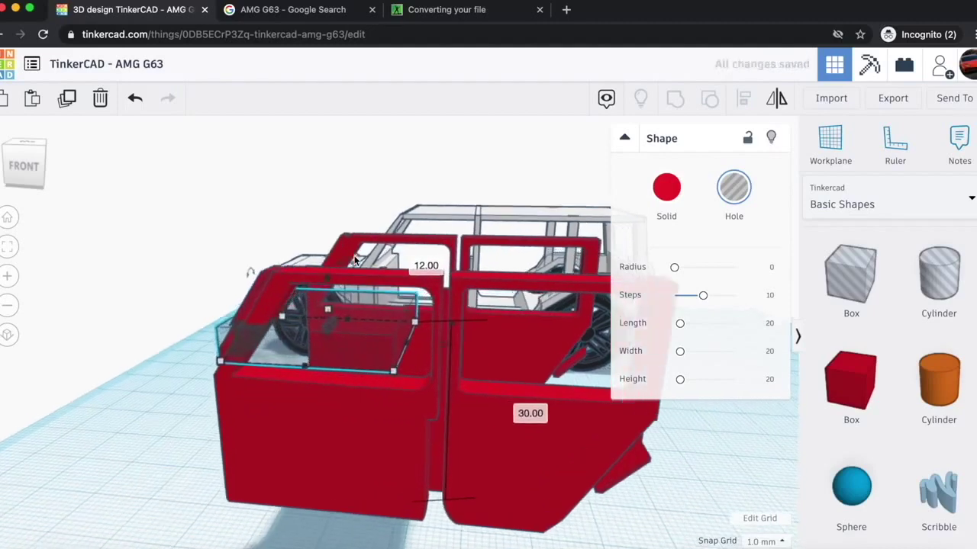
pyautogui.scroll(2, 311, 325)
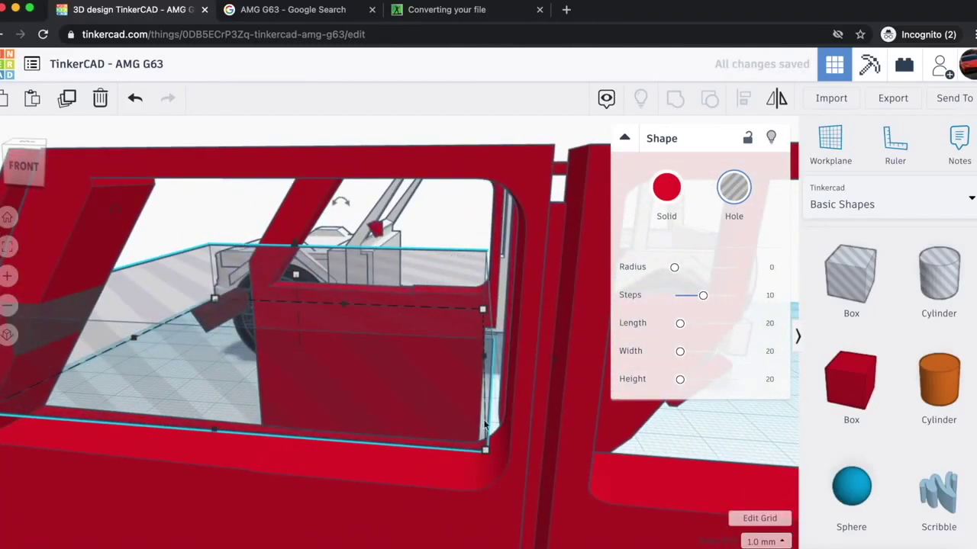
# - Shift the box hole away from the window's rear edge and lower its top to match the leftover window fragment
pyautogui.moveTo(489, 361); pyautogui.dragTo(421, 362)
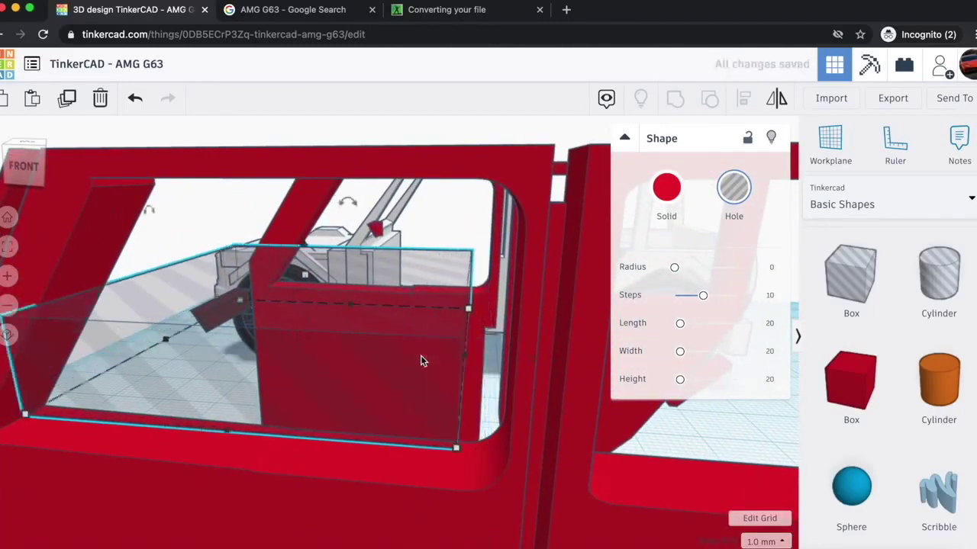
pyautogui.moveTo(20, 168); pyautogui.dragTo(26, 175)
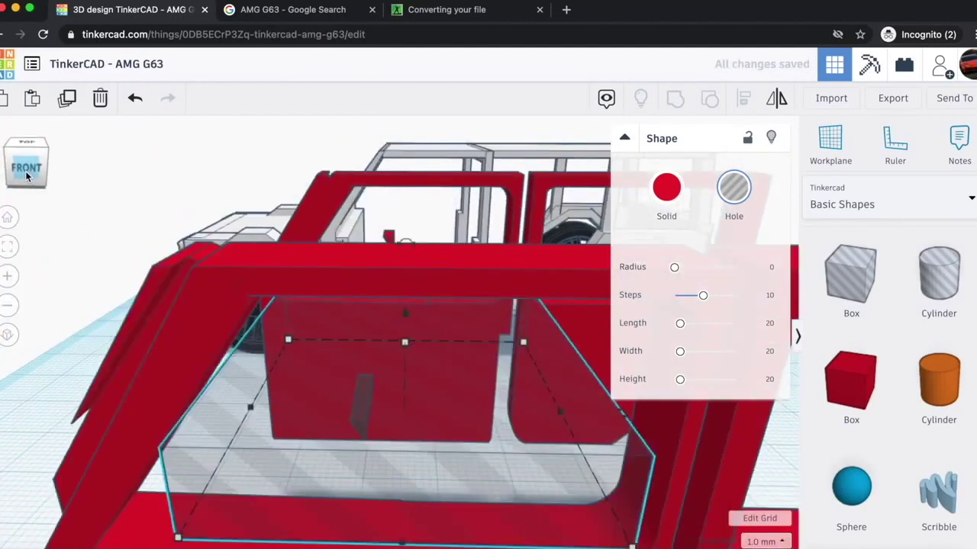
pyautogui.scroll(-2, 225, 226)
pyautogui.scroll(-2, 225, 225)
pyautogui.moveTo(399, 319)
pyautogui.mouseDown()
pyautogui.moveTo(404, 270)
pyautogui.moveTo(397, 338)
pyautogui.mouseUp()
# - Extend the box hole through both door panels and group it with them to cut away the remaining window fragment
pyautogui.moveTo(43, 239); pyautogui.dragTo(311, 326, button='right')
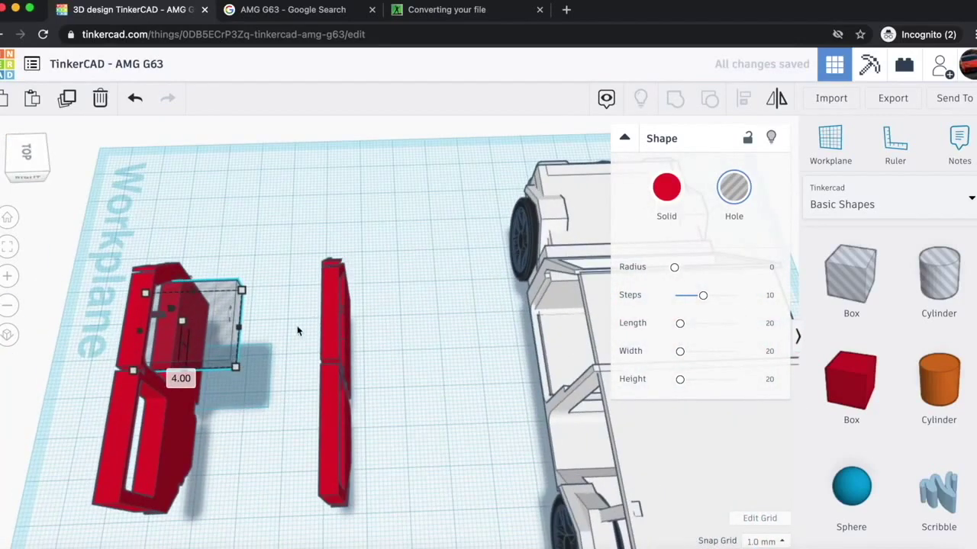
pyautogui.moveTo(238, 328); pyautogui.dragTo(358, 331)
pyautogui.moveTo(207, 238); pyautogui.dragTo(381, 423)
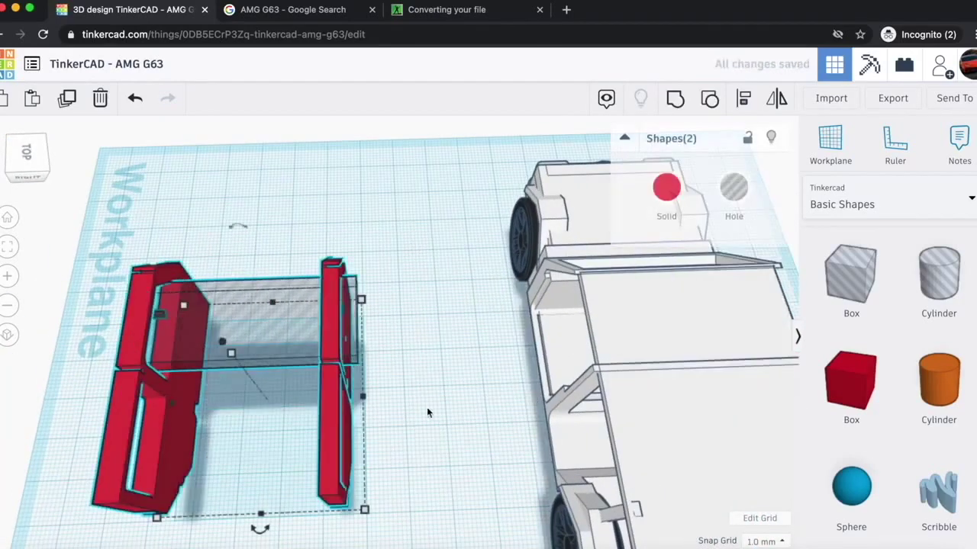
pyautogui.click(674, 101)
pyautogui.moveTo(7, 155); pyautogui.dragTo(46, 153)
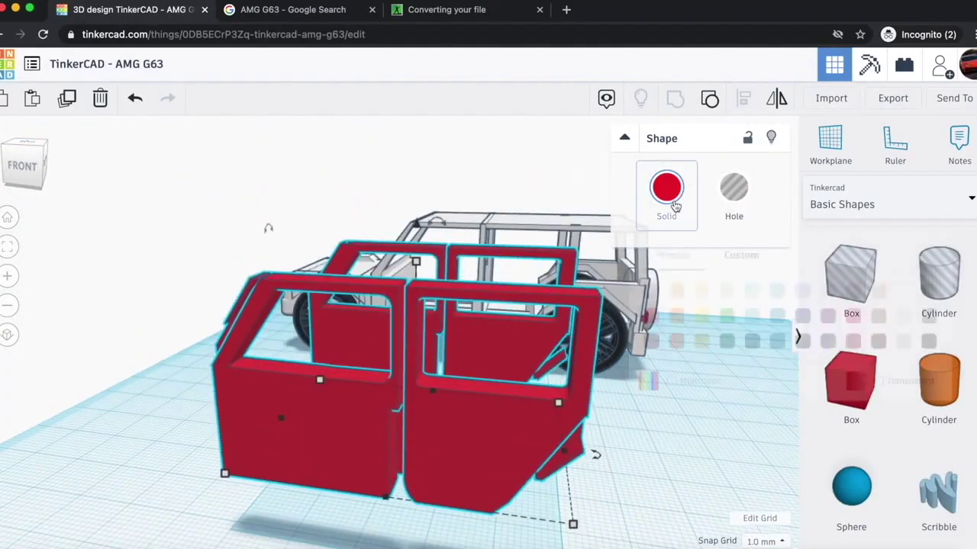
# - Recolour the grouped door panels white and move them 71 mm into the car body's door openings
pyautogui.click(668, 200)
pyautogui.click(900, 289)
pyautogui.press('Up')
pyautogui.press('Up')
pyautogui.press('Up')
pyautogui.press('Up')
pyautogui.press('Up')
pyautogui.press('Up')
pyautogui.press('Up')
pyautogui.press('Up')
pyautogui.press('Up')
pyautogui.press('Up')
pyautogui.press('Up')
pyautogui.press('Up')
pyautogui.press('Up')
pyautogui.press('Up')
pyautogui.press('Up')
pyautogui.press('Up')
pyautogui.press('Up')
pyautogui.press('Up')
pyautogui.press('Up')
pyautogui.press('Up')
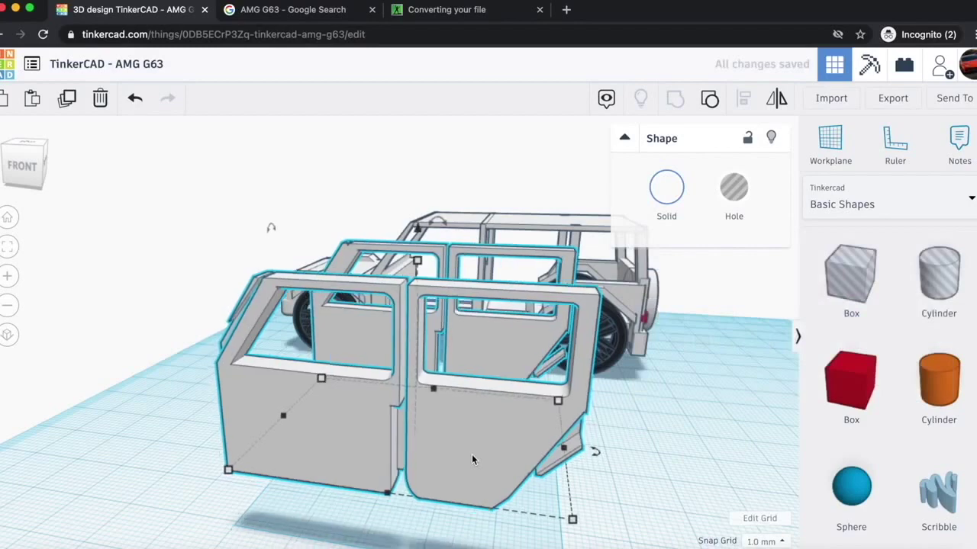
pyautogui.moveTo(472, 454); pyautogui.dragTo(511, 310)
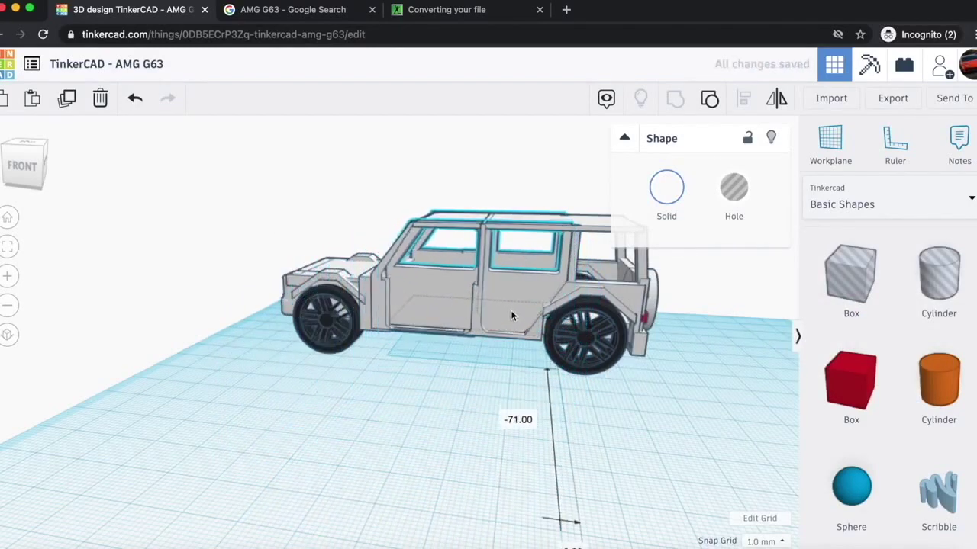
pyautogui.click(314, 442)
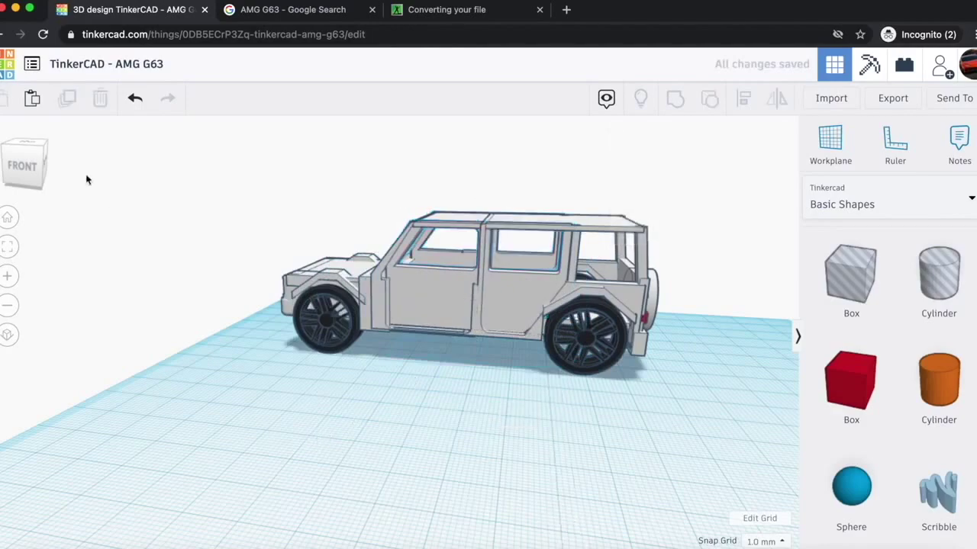
# - Nudge the door group sideways so the doors sit properly in the body on both sides of the car
pyautogui.moveTo(32, 158); pyautogui.dragTo(0, 170)
pyautogui.scroll(-5, 283, 222)
pyautogui.click(371, 471)
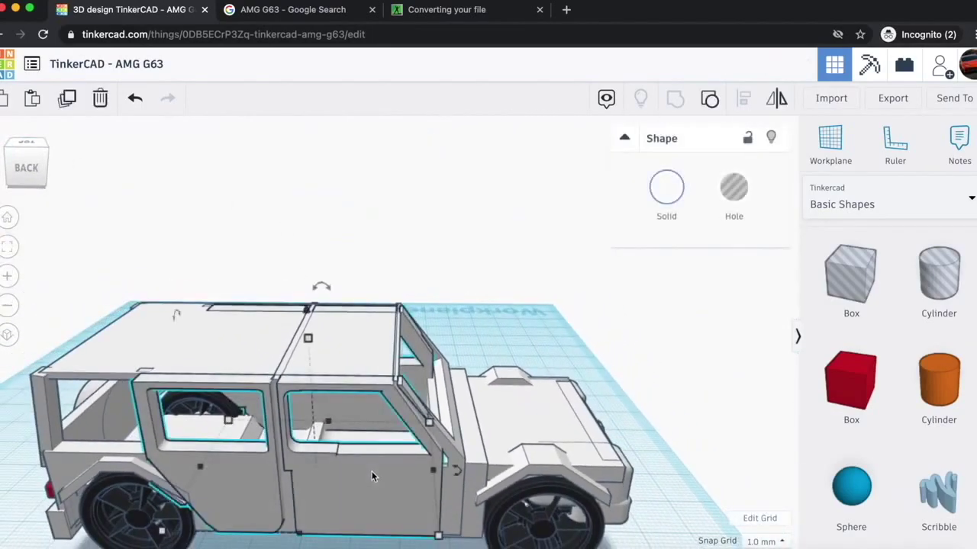
pyautogui.press('Up')
pyautogui.press('Up')
pyautogui.press('Up')
pyautogui.press('Up')
pyautogui.press('Down')
pyautogui.press('Down')
pyautogui.press('Up')
pyautogui.moveTo(29, 172); pyautogui.dragTo(3, 177)
pyautogui.moveTo(312, 309); pyautogui.dragTo(306, 309)
pyautogui.click(422, 358)
# - Examine the car's rear, including the spare wheel cover, tail lights and tailgate, from several angles
pyautogui.moveTo(51, 142); pyautogui.dragTo(104, 160)
pyautogui.click(563, 367)
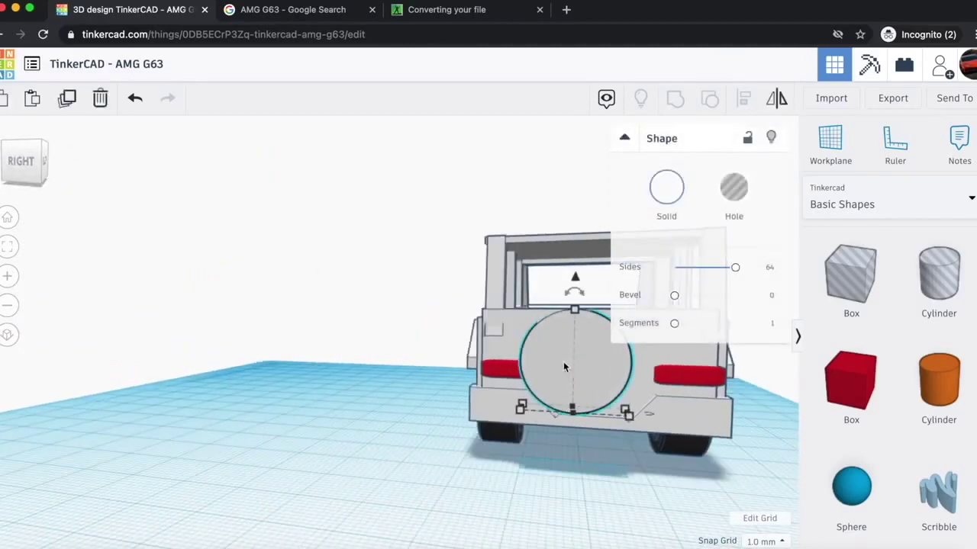
pyautogui.click(291, 418)
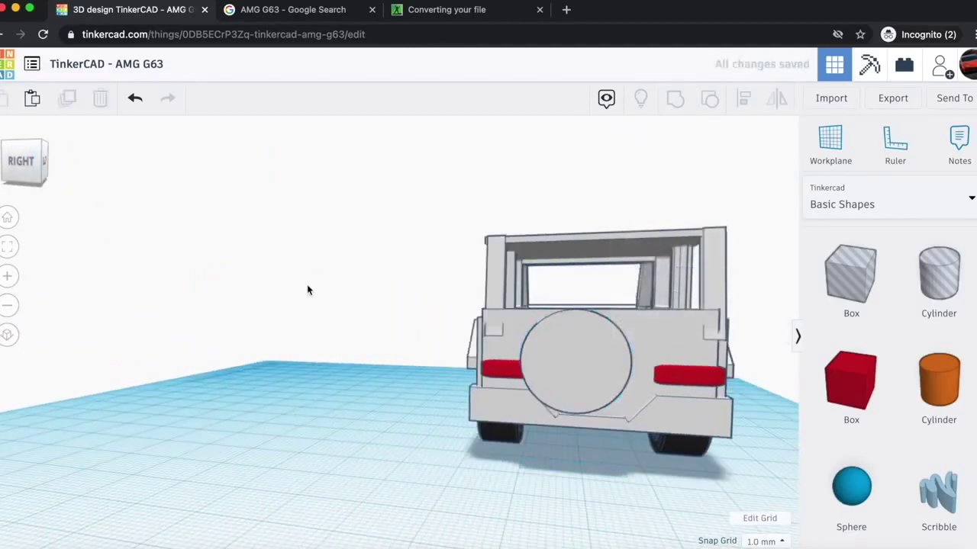
pyautogui.moveTo(344, 386); pyautogui.dragTo(63, 417, button='right')
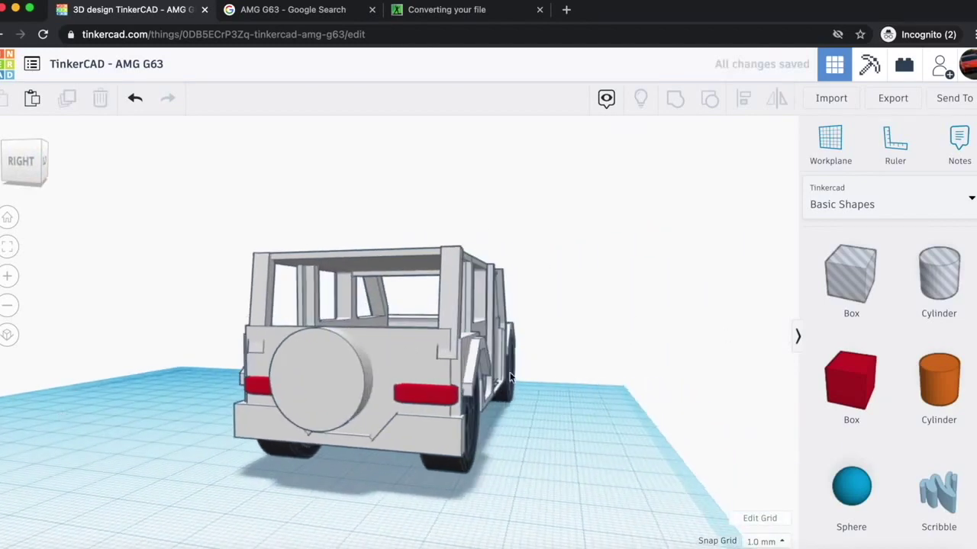
pyautogui.scroll(3, 510, 377)
pyautogui.click(21, 164)
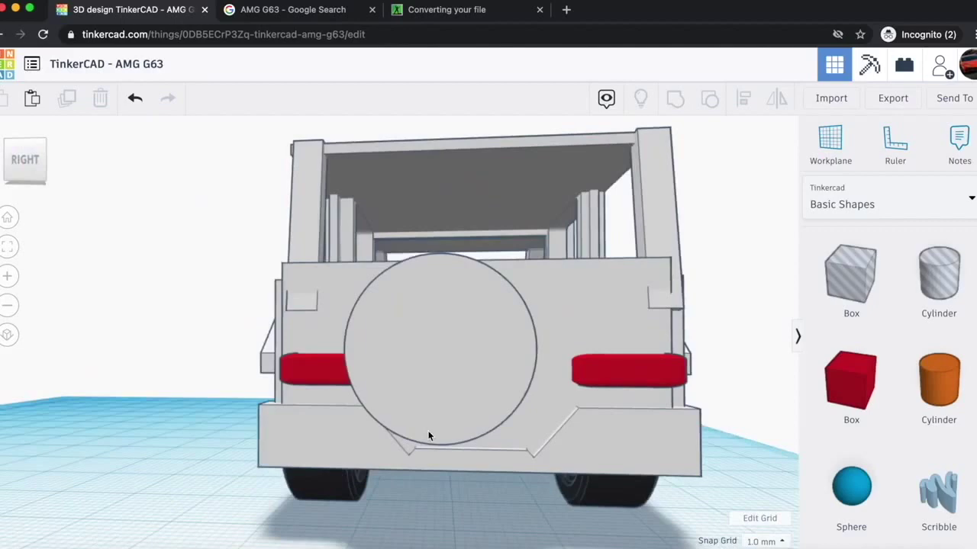
pyautogui.click(31, 164)
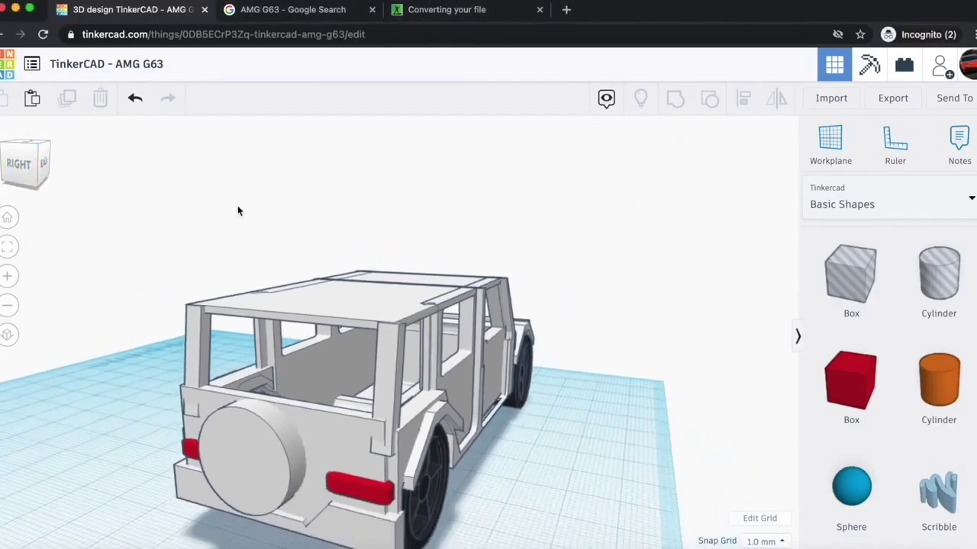
pyautogui.click(23, 162)
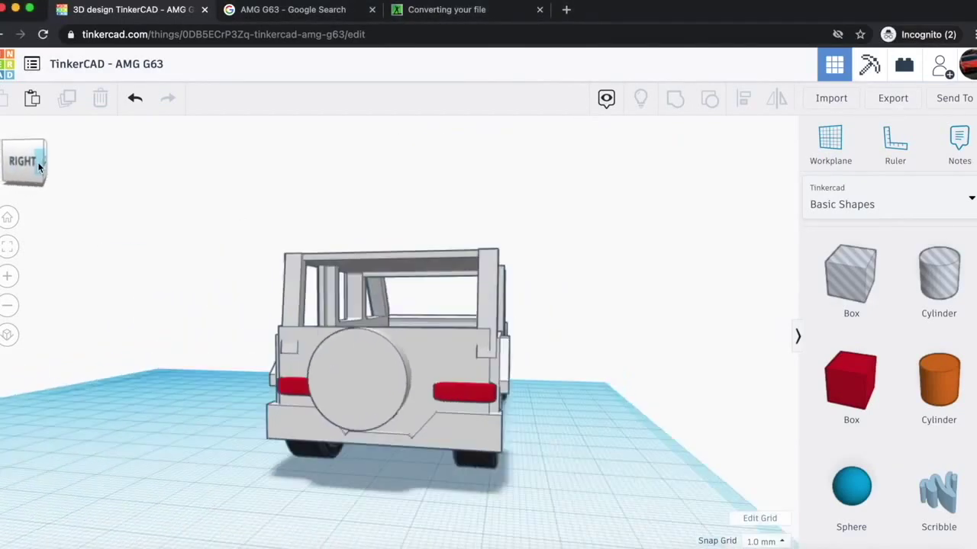
# - Add a box hole behind the car and raise it to the level of the tail lights
pyautogui.scroll(5, 463, 248)
pyautogui.moveTo(850, 273); pyautogui.dragTo(231, 329)
pyautogui.scroll(-2, 231, 330)
pyautogui.scroll(-2, 231, 329)
pyautogui.moveTo(231, 330); pyautogui.dragTo(217, 305, button='right')
pyautogui.click(32, 168)
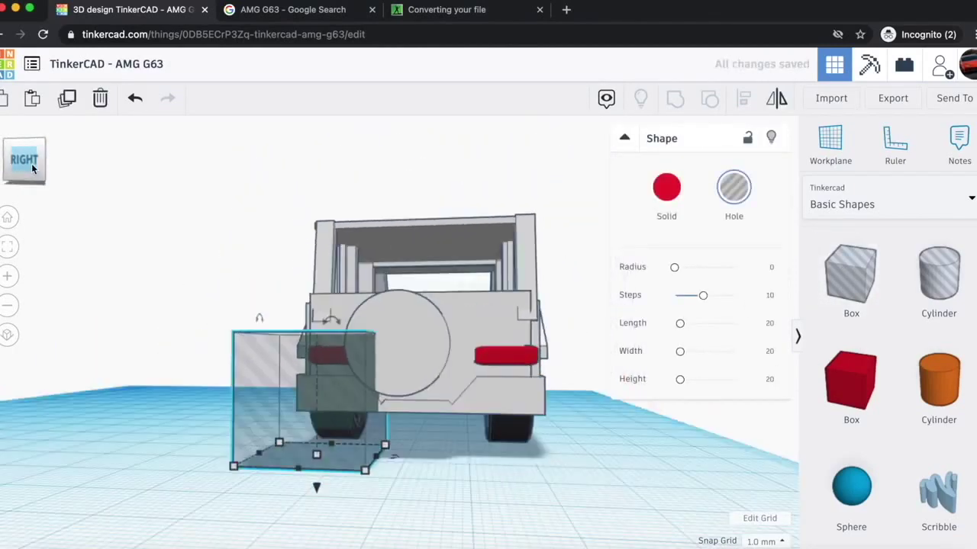
pyautogui.moveTo(319, 457); pyautogui.dragTo(534, 351)
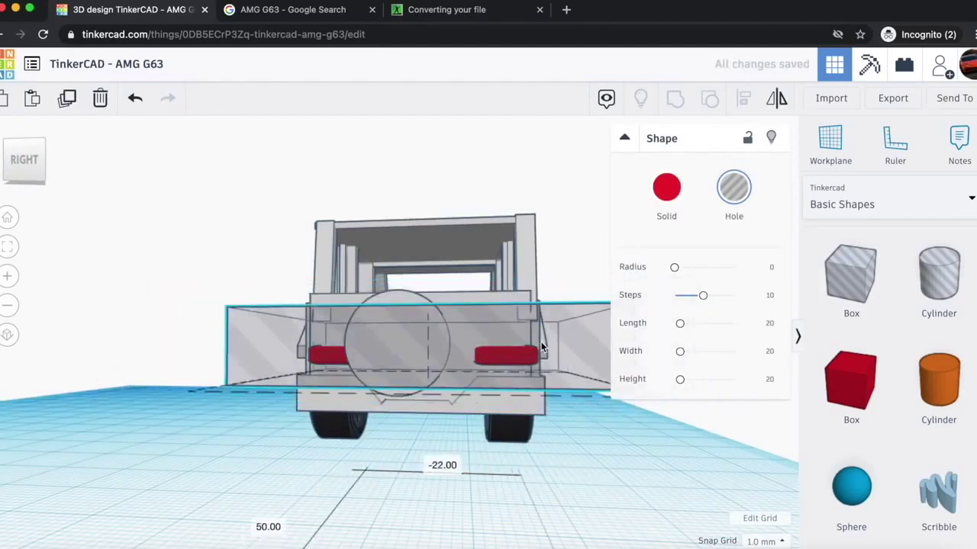
# - Make the box hole small enough for a tailgate recess and move it into the tailgate beside the spare wheel
pyautogui.click(4, 142)
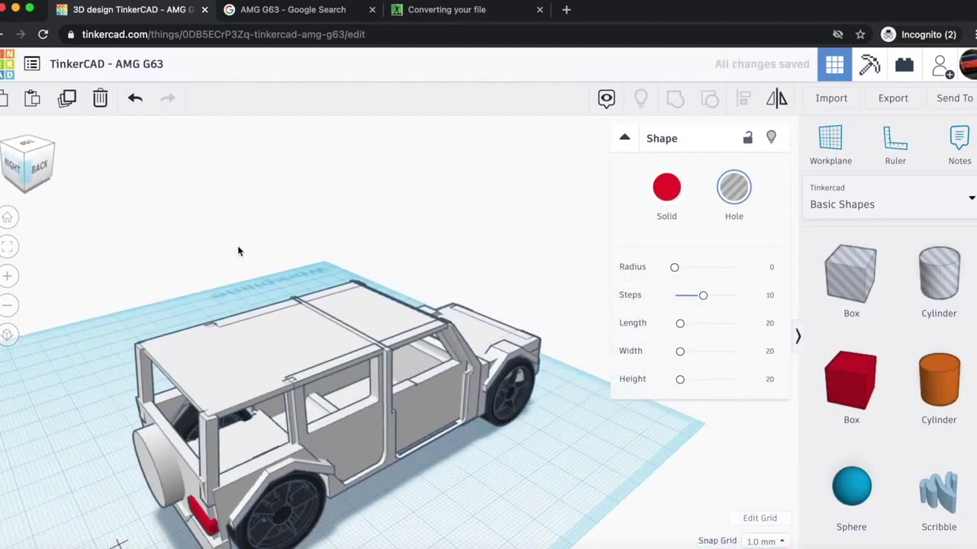
pyautogui.scroll(-3, 237, 250)
pyautogui.moveTo(66, 521); pyautogui.dragTo(256, 474)
pyautogui.moveTo(29, 181); pyautogui.dragTo(49, 177)
pyautogui.click(46, 172)
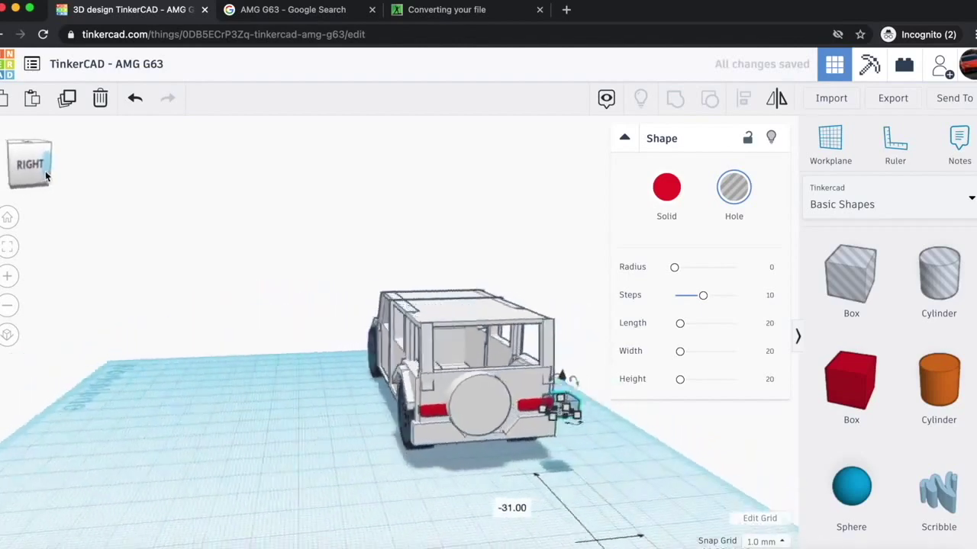
pyautogui.scroll(3, 452, 325)
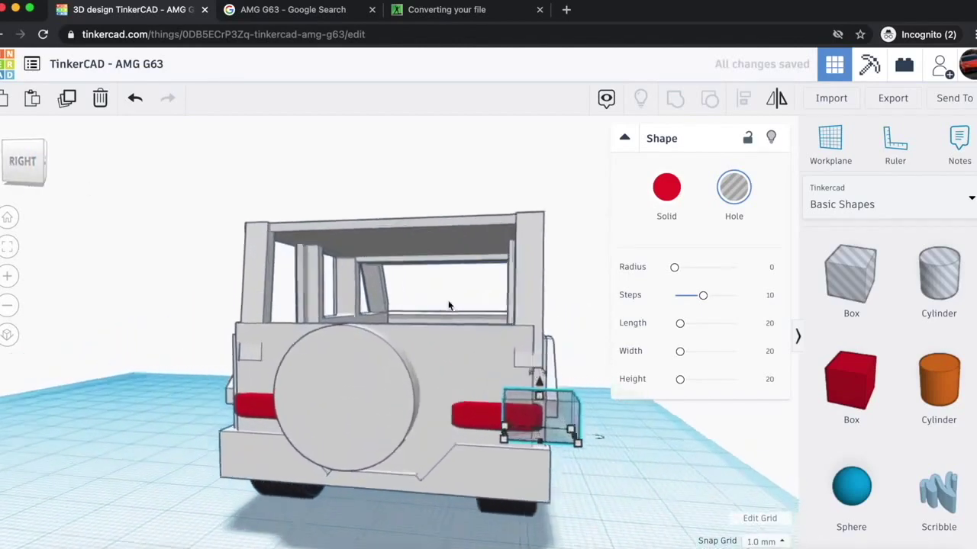
pyautogui.scroll(2, 449, 306)
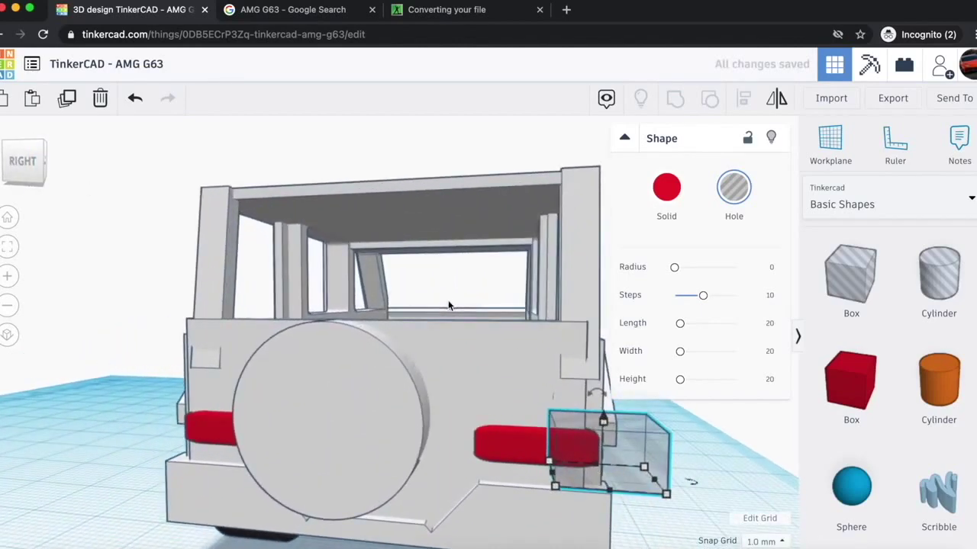
pyautogui.moveTo(661, 465); pyautogui.dragTo(547, 418)
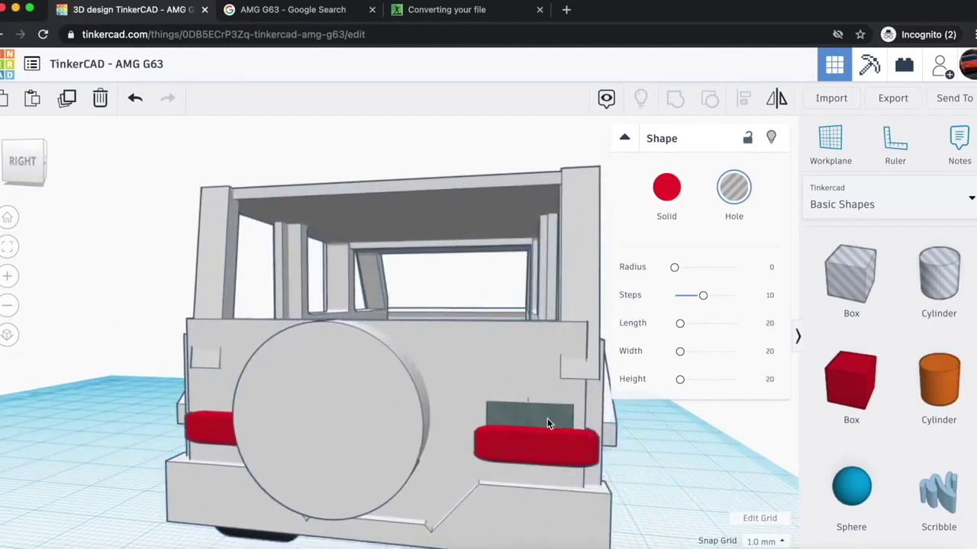
# - Raise the box hole above the fully exposed tail light and group it with the tailgate to cut a shallow rectangular recess
pyautogui.moveTo(528, 374); pyautogui.dragTo(532, 318)
pyautogui.press('Down')
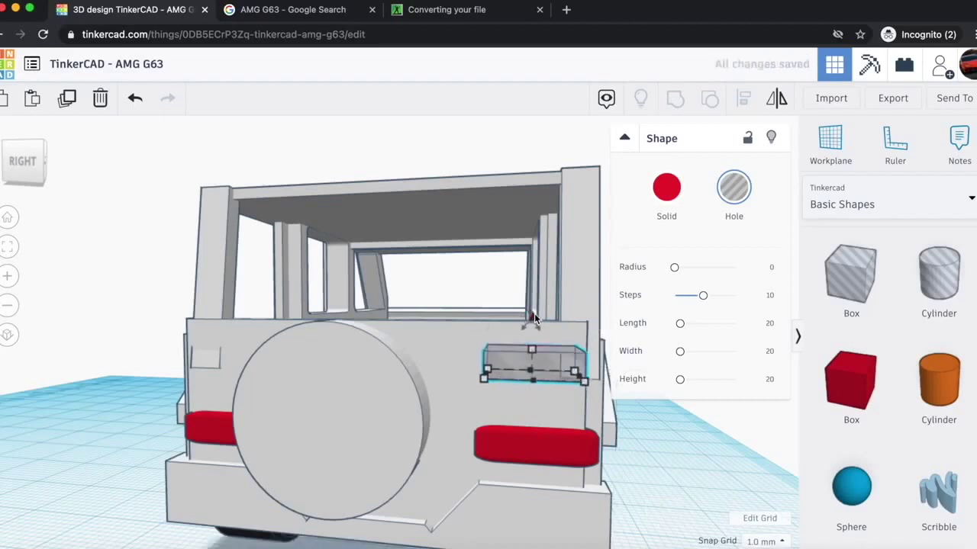
pyautogui.press('Up')
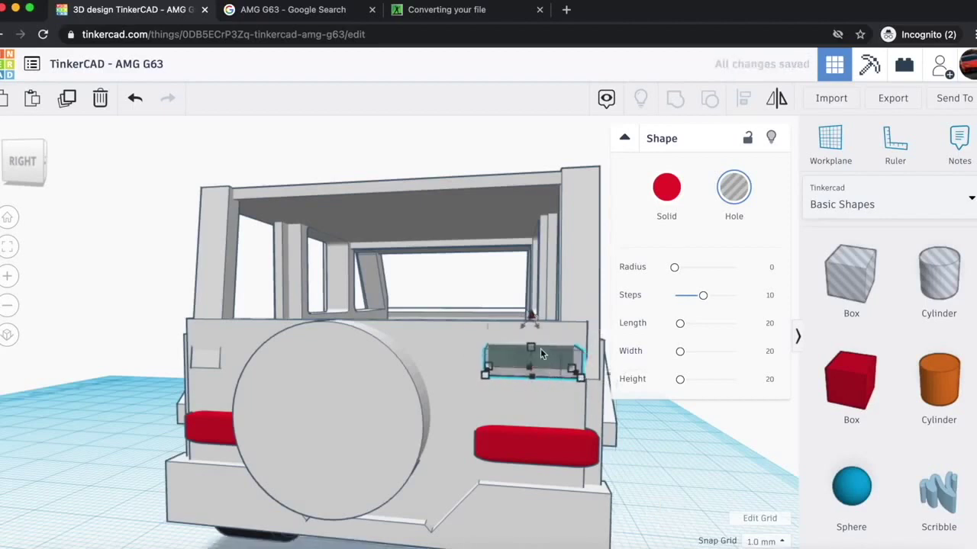
pyautogui.keyDown('shift'); pyautogui.click(505, 393); pyautogui.keyUp('shift')
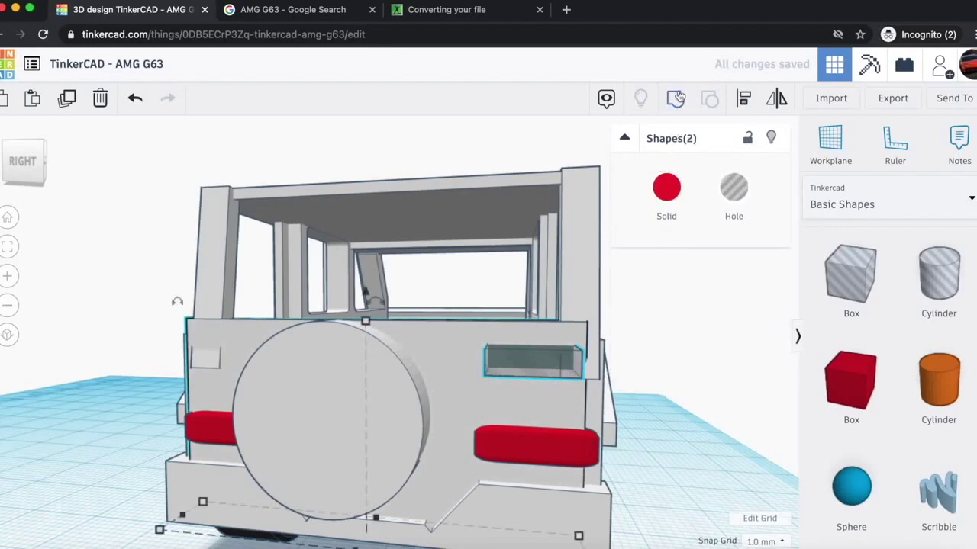
pyautogui.click(678, 98)
pyautogui.click(648, 502)
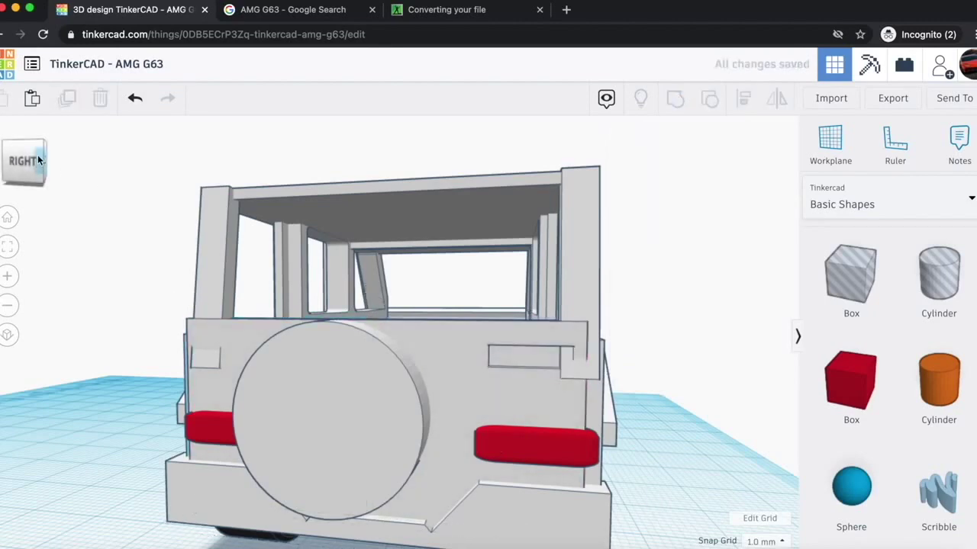
# - Add a solid red box beside the car and size it to a bar 19 mm long, 3 mm deep and 2 mm high
pyautogui.click(38, 160)
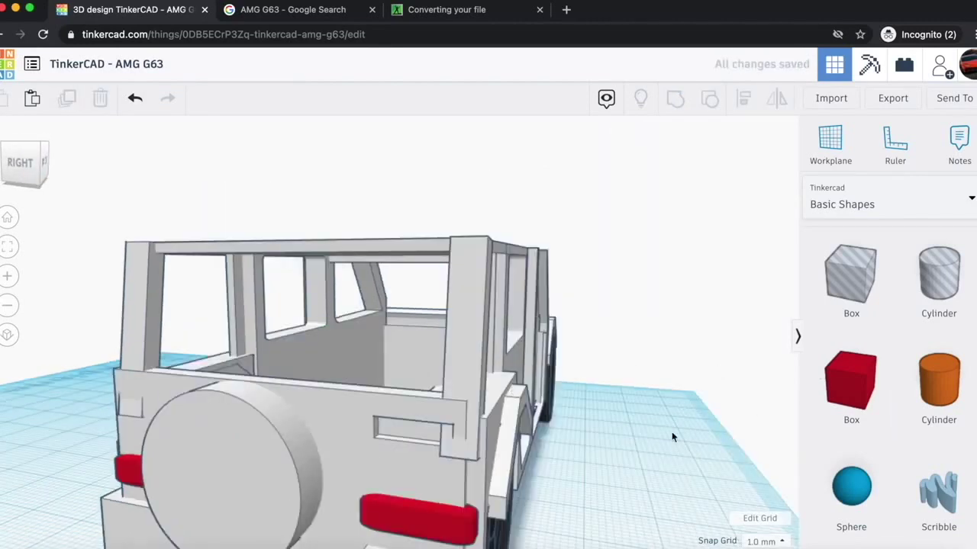
pyautogui.scroll(-5, 672, 437)
pyautogui.moveTo(851, 382); pyautogui.dragTo(549, 488)
pyautogui.moveTo(633, 521); pyautogui.dragTo(603, 515)
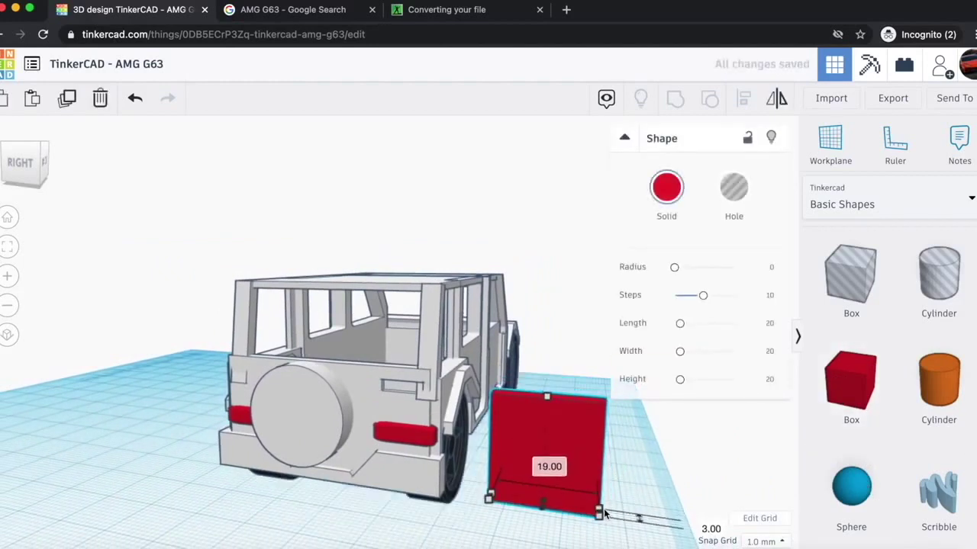
pyautogui.moveTo(547, 397); pyautogui.dragTo(546, 498)
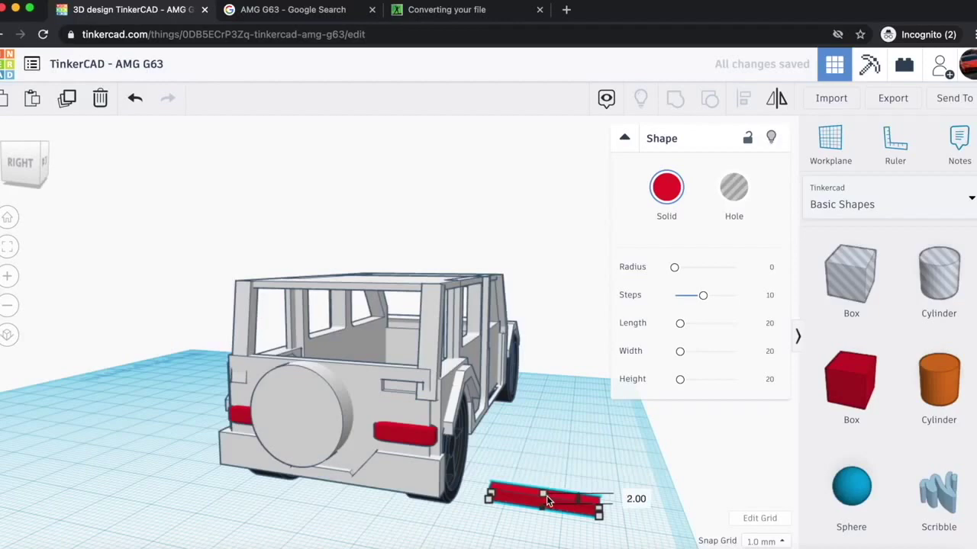
# - Raise the red bar 25 mm and move it against the tailgate beside the spare wheel
pyautogui.moveTo(543, 469); pyautogui.dragTo(548, 330)
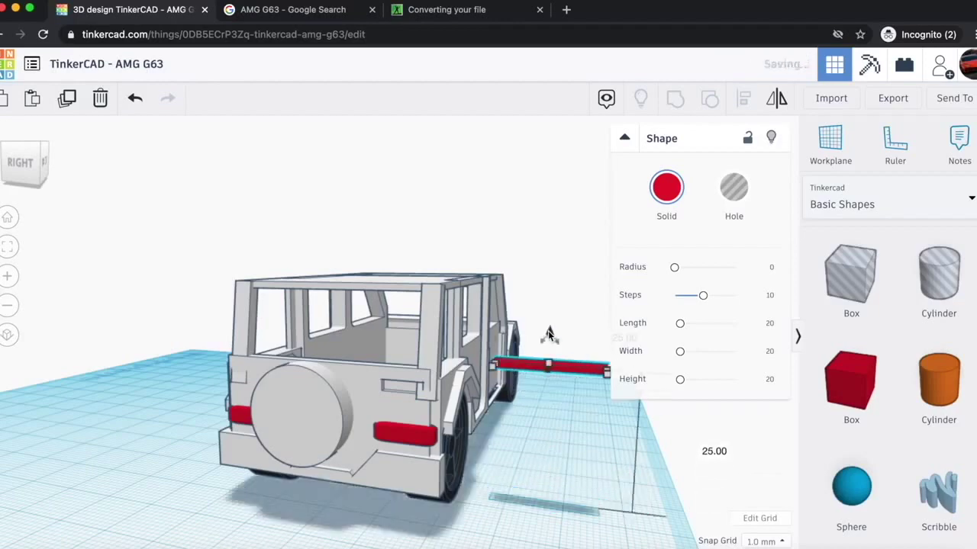
pyautogui.moveTo(576, 373); pyautogui.dragTo(428, 394)
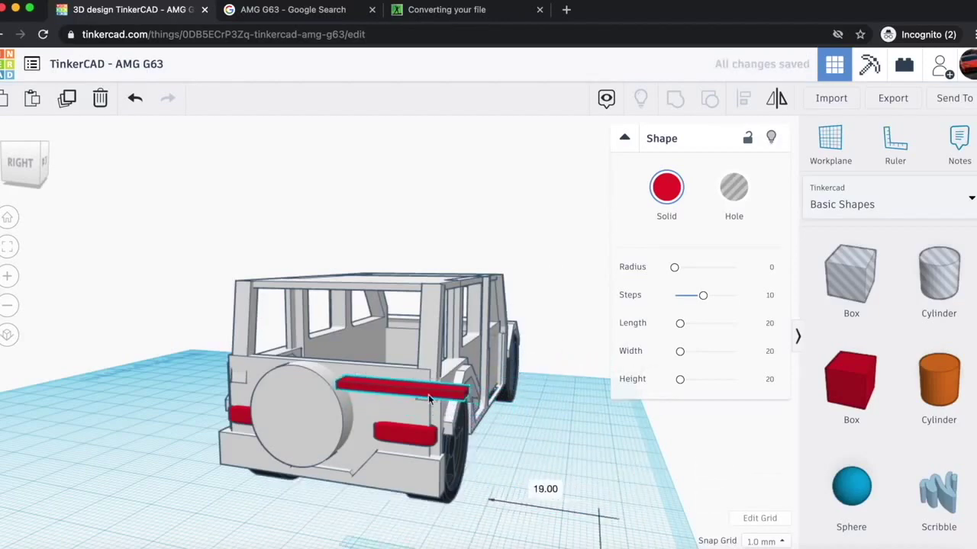
pyautogui.scroll(5, 428, 394)
pyautogui.scroll(-5, 428, 394)
pyautogui.scroll(6, 520, 431)
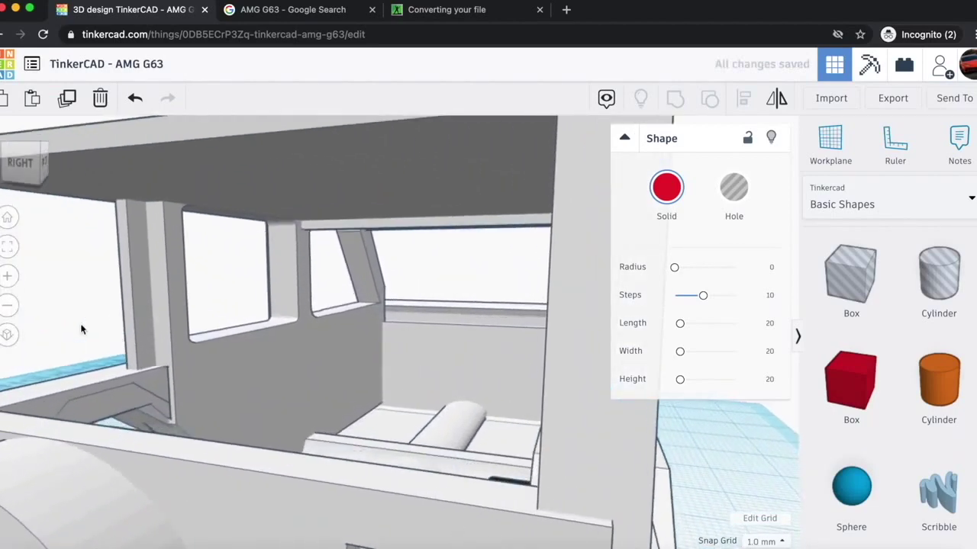
# - Shorten the red bar to 6 mm, move it over the tailgate recess and lower it 1 mm into place
pyautogui.click(10, 306)
pyautogui.moveTo(582, 498); pyautogui.dragTo(457, 478)
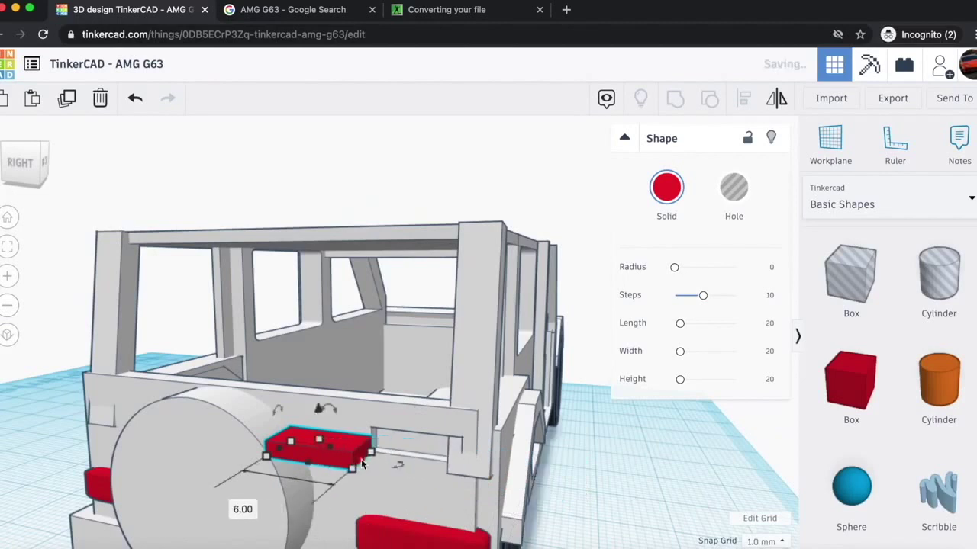
pyautogui.moveTo(322, 440); pyautogui.dragTo(402, 430)
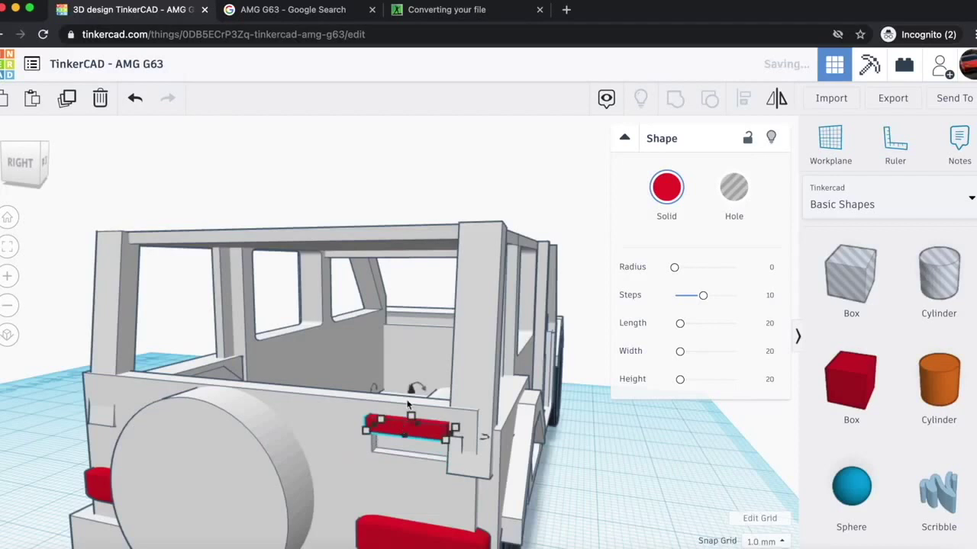
pyautogui.moveTo(412, 392); pyautogui.dragTo(417, 412)
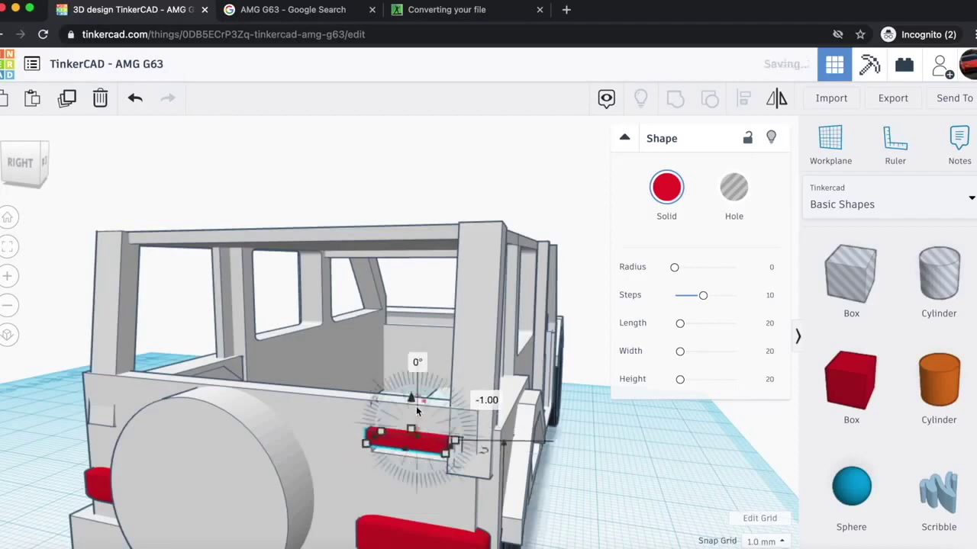
# - Change the recess bar's colour from red to the white preset
pyautogui.click(673, 197)
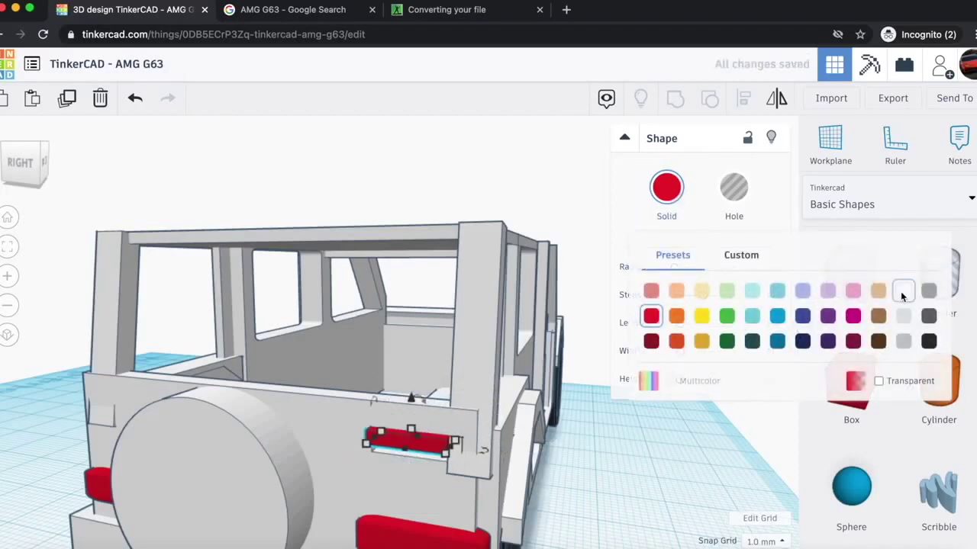
pyautogui.click(899, 292)
pyautogui.click(608, 483)
pyautogui.scroll(-1, 245, 355)
pyautogui.scroll(-3, 246, 354)
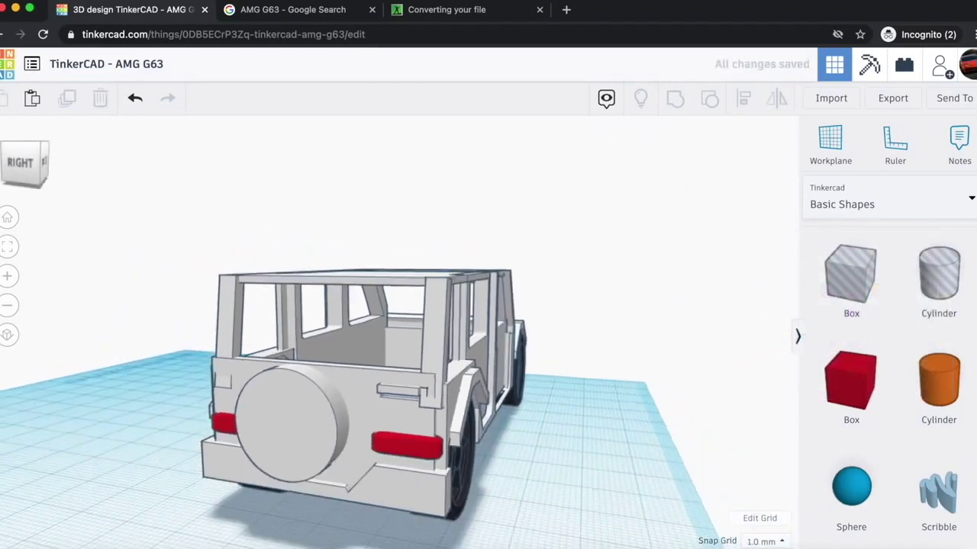
# - Duplicate the Mercedes star emblem on the car's front grille
pyautogui.click(22, 180)
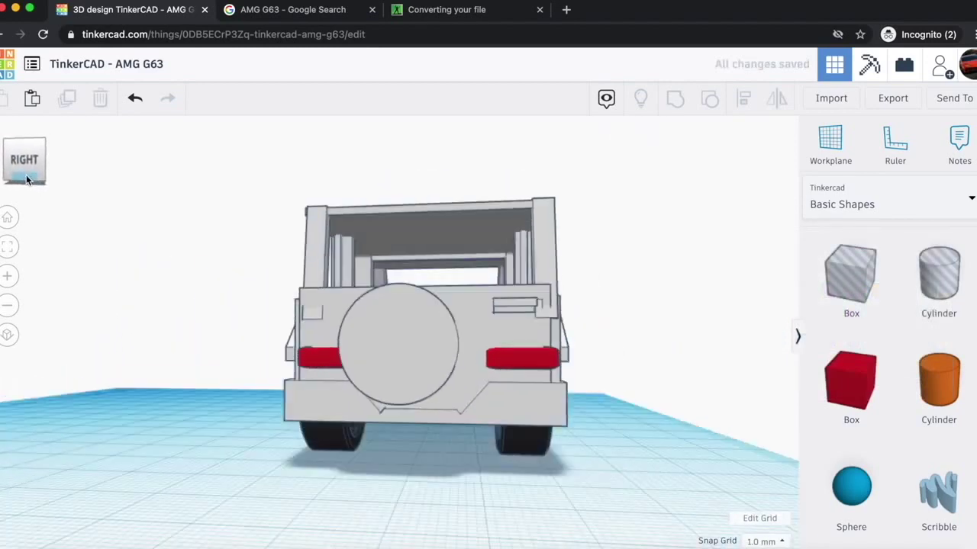
pyautogui.scroll(5, 331, 321)
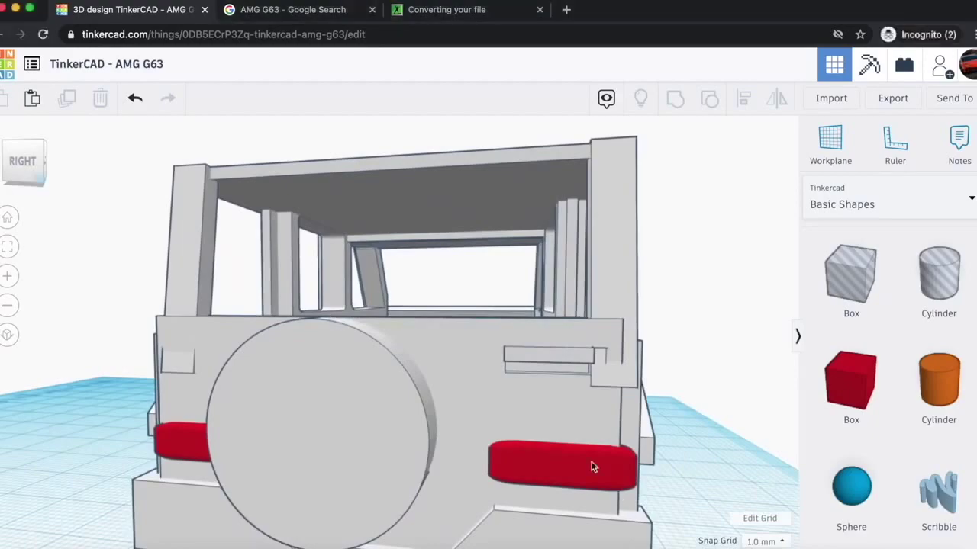
pyautogui.moveTo(44, 161); pyautogui.dragTo(96, 169)
pyautogui.scroll(5, 229, 264)
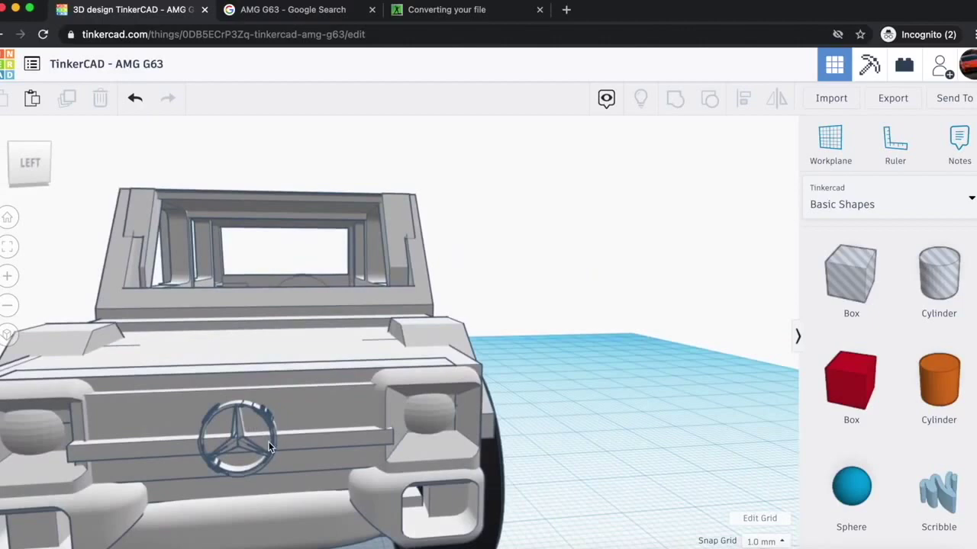
pyautogui.click(271, 439)
pyautogui.click(272, 435)
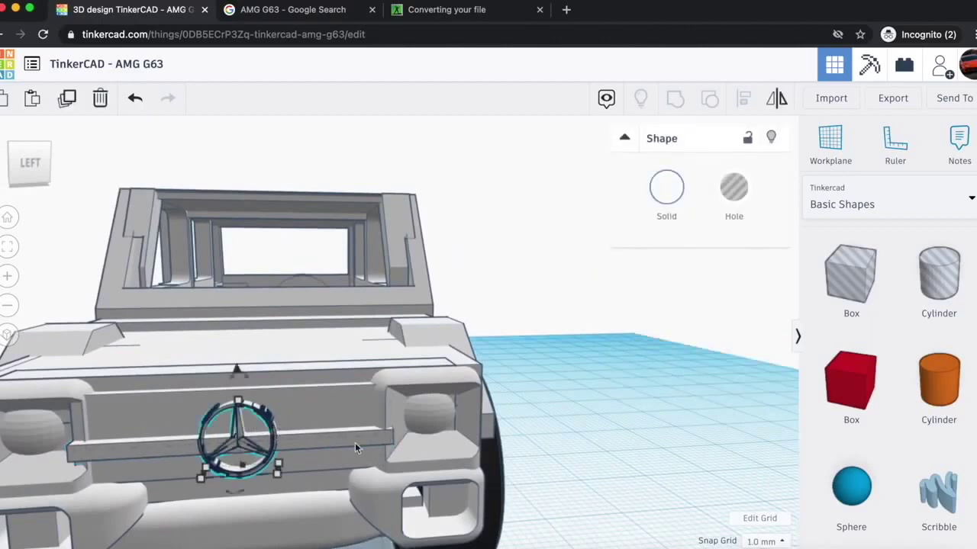
pyautogui.click(327, 444)
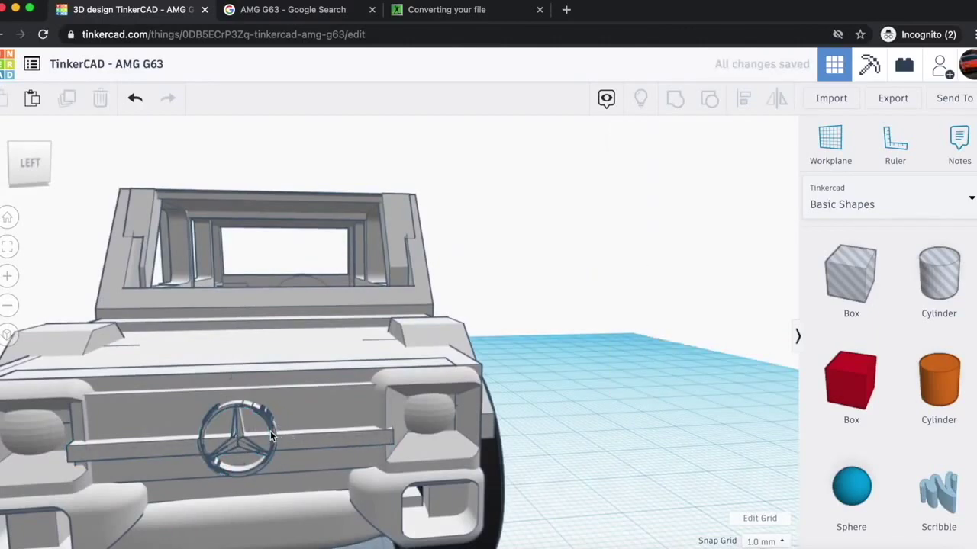
pyautogui.scroll(-5, 271, 436)
pyautogui.click(297, 416)
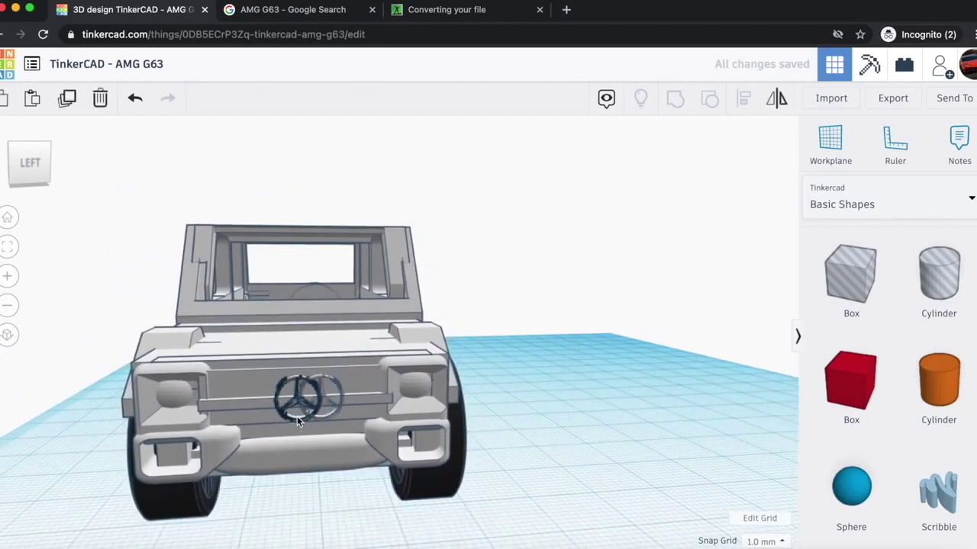
# - Pull the emblem copy off the grille and place it beside the front of the car
pyautogui.moveTo(334, 411); pyautogui.dragTo(563, 357)
pyautogui.press('super+z')
pyautogui.scroll(5, 298, 464)
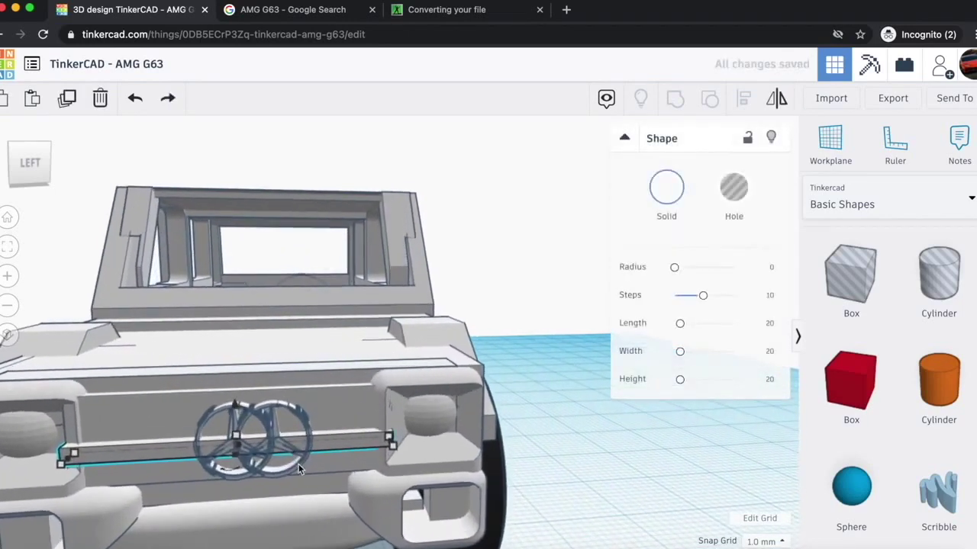
pyautogui.press('super+shift+z')
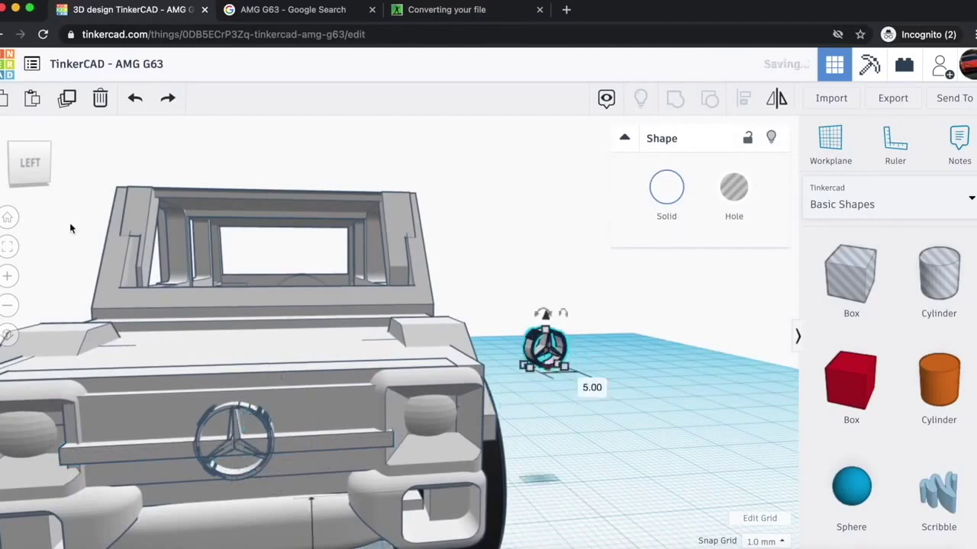
# - Move the emblem copy along the side of the car to a spot behind the tailgate
pyautogui.moveTo(47, 164); pyautogui.dragTo(0, 162)
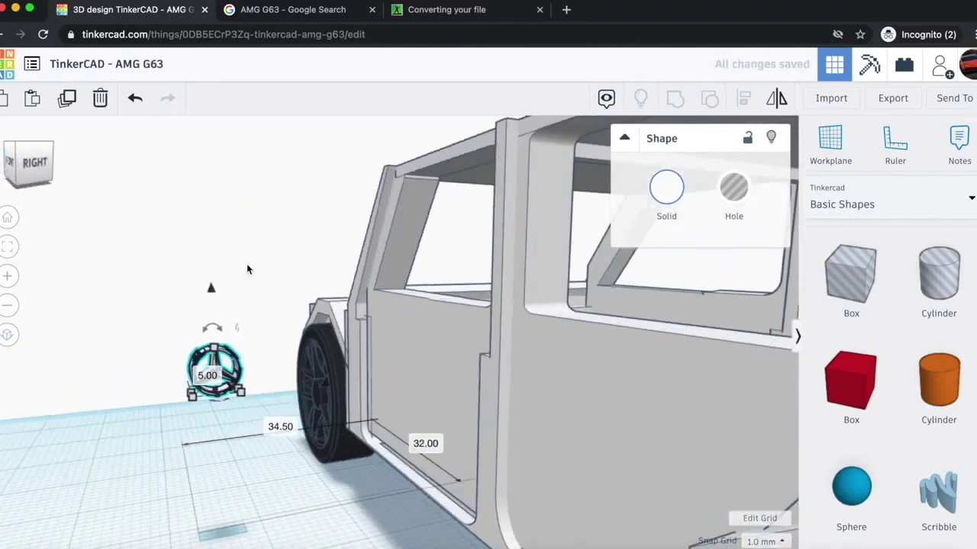
pyautogui.scroll(-4, 250, 275)
pyautogui.scroll(-2, 251, 278)
pyautogui.moveTo(287, 355); pyautogui.dragTo(343, 461)
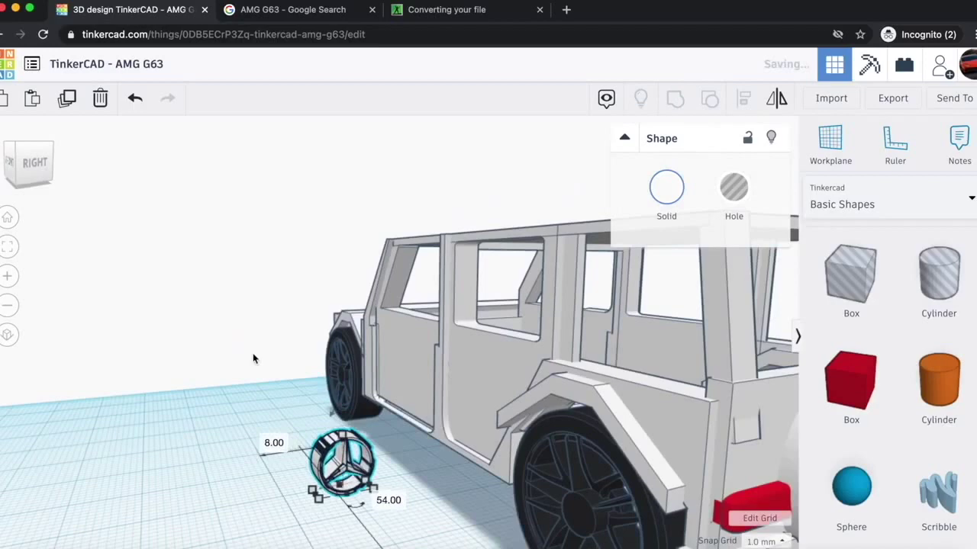
pyautogui.click(40, 164)
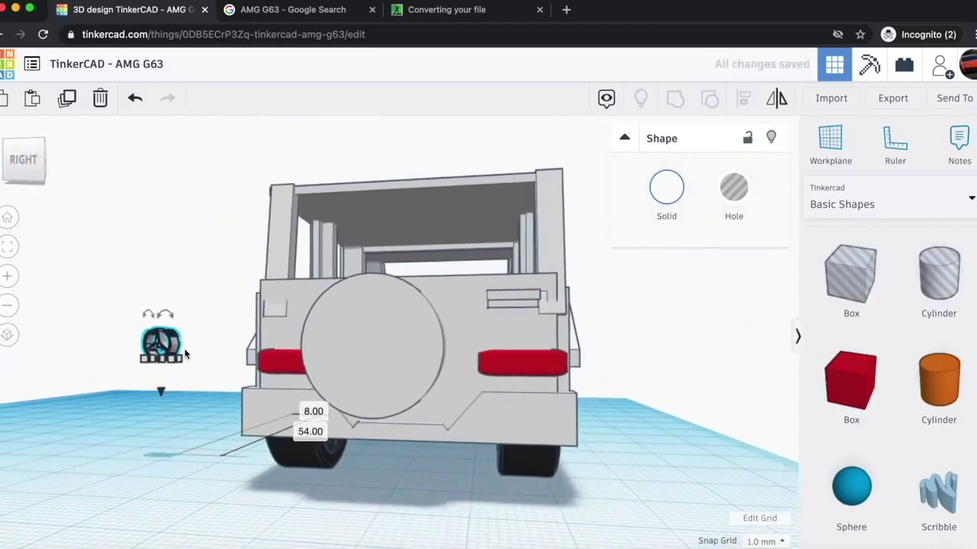
pyautogui.moveTo(187, 359); pyautogui.dragTo(308, 336)
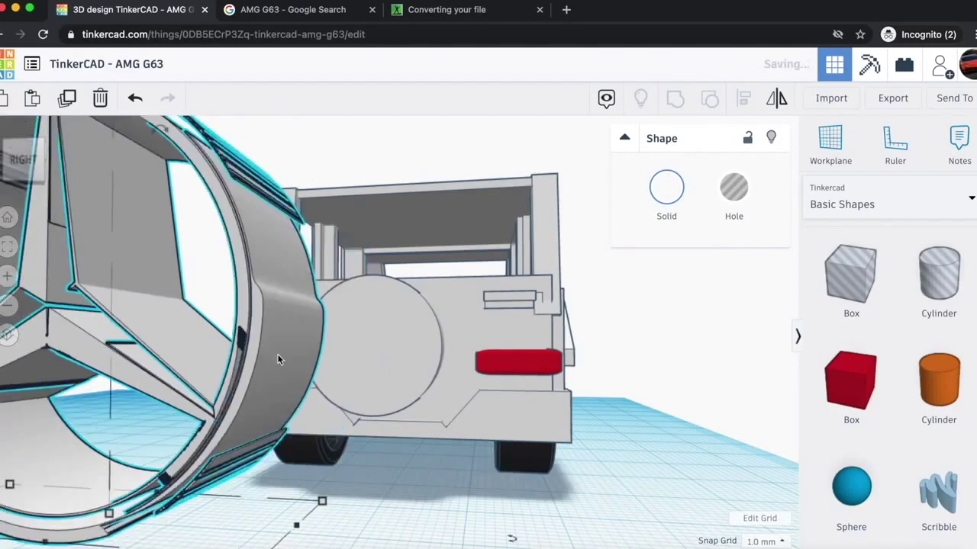
# - Nudge the emblem copy forward from behind the car until it is close to the spare wheel
pyautogui.scroll(-5, 257, 305)
pyautogui.press('Up')
pyautogui.press('Up')
pyautogui.press('Up')
pyautogui.press('Up')
pyautogui.press('Up')
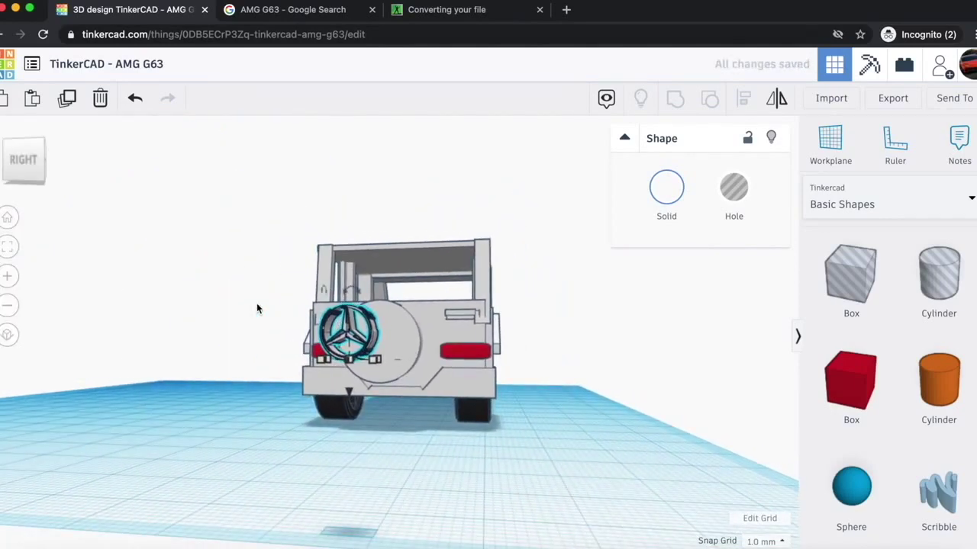
pyautogui.press('Up')
pyautogui.press('Up')
pyautogui.press('Up')
pyautogui.press('Up')
pyautogui.press('Up')
pyautogui.press('Up')
pyautogui.press('Up')
pyautogui.press('Up')
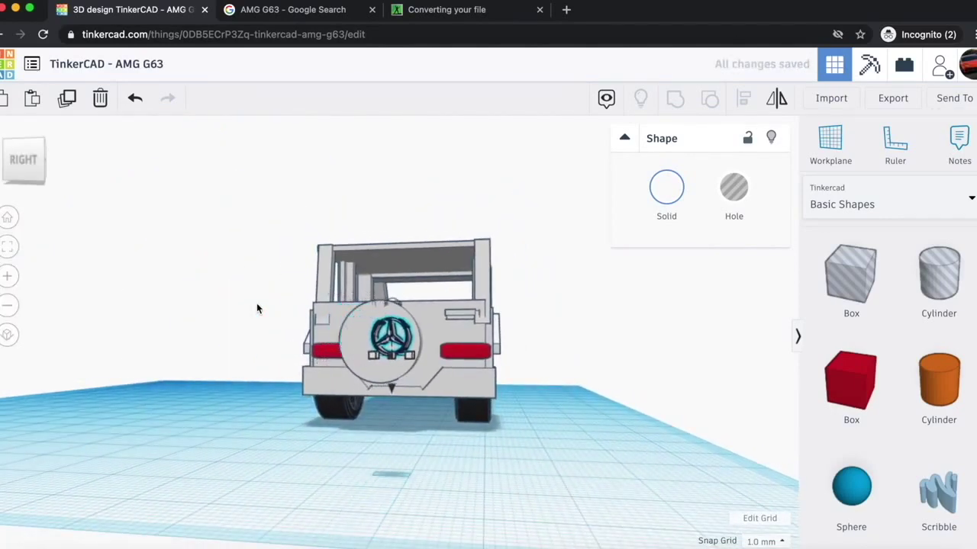
pyautogui.press('Up')
pyautogui.press('Up')
pyautogui.press('Up')
pyautogui.press('Up')
pyautogui.press('Up')
pyautogui.press('Up')
pyautogui.press('Up')
pyautogui.press('Up')
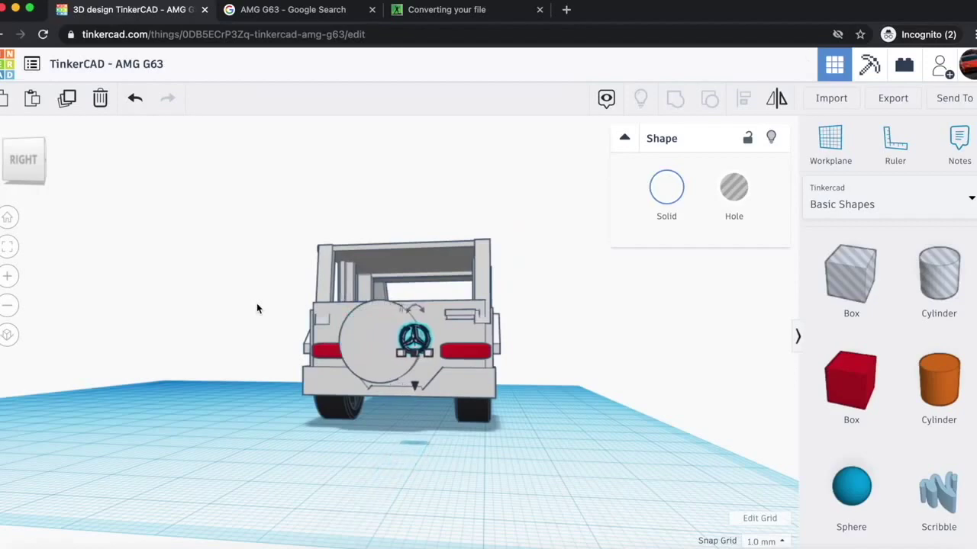
pyautogui.press('Up')
# - Seat the emblem copy on the spare wheel's outer face and shift it slightly sideways near the centre
pyautogui.press('f')
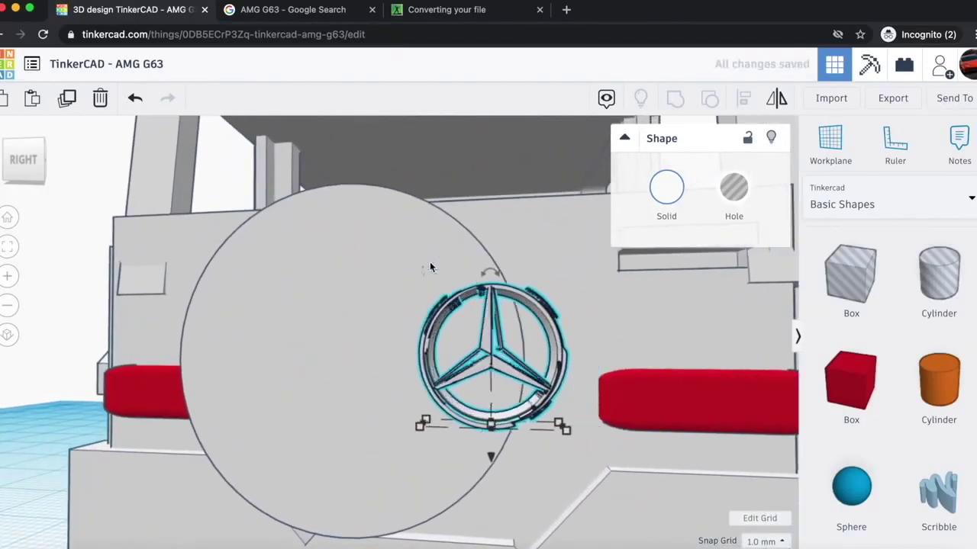
pyautogui.press('Up')
pyautogui.press('Up')
pyautogui.press('Up')
pyautogui.press('Up')
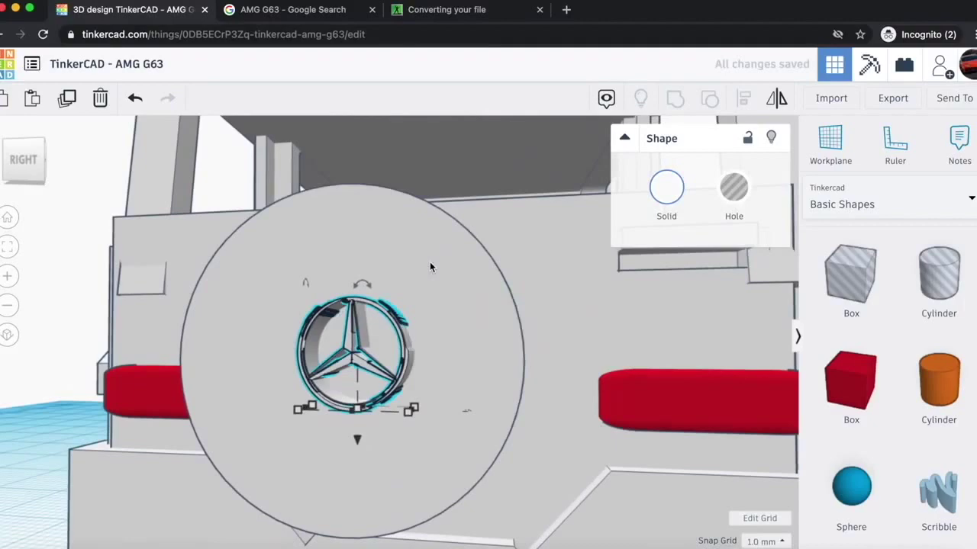
pyautogui.press('Escape')
pyautogui.press('f')
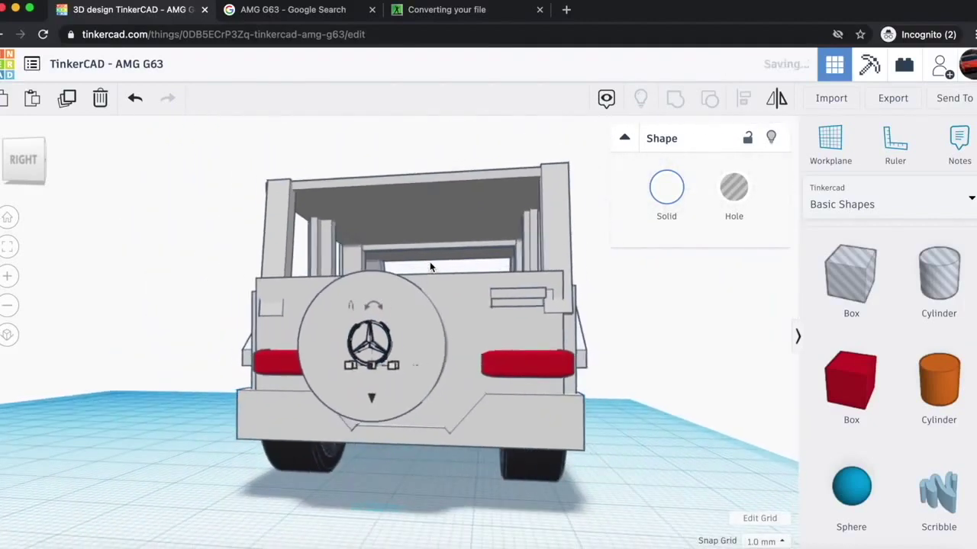
pyautogui.press('Left')
# - Resize the emblem on the spare wheel to 3 mm wide and 3 mm high
pyautogui.scroll(10, 429, 266)
pyautogui.scroll(-3, 430, 266)
pyautogui.scroll(-2, 430, 263)
pyautogui.moveTo(394, 412)
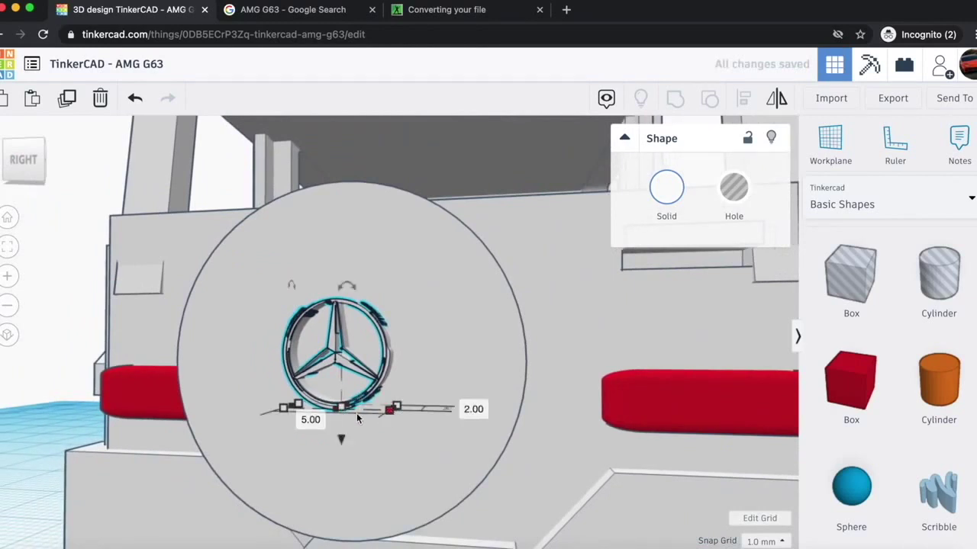
pyautogui.write('3')
pyautogui.press('Return')
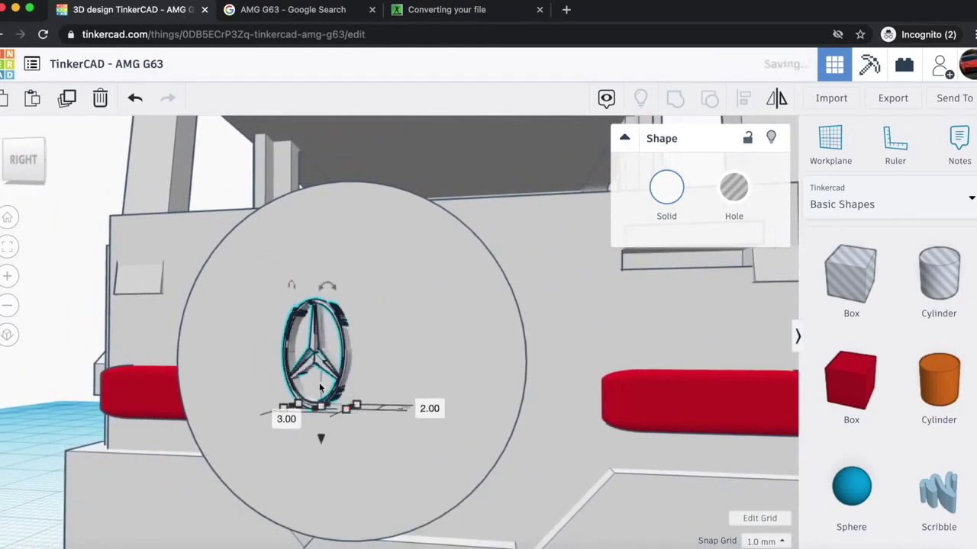
pyautogui.click(355, 367)
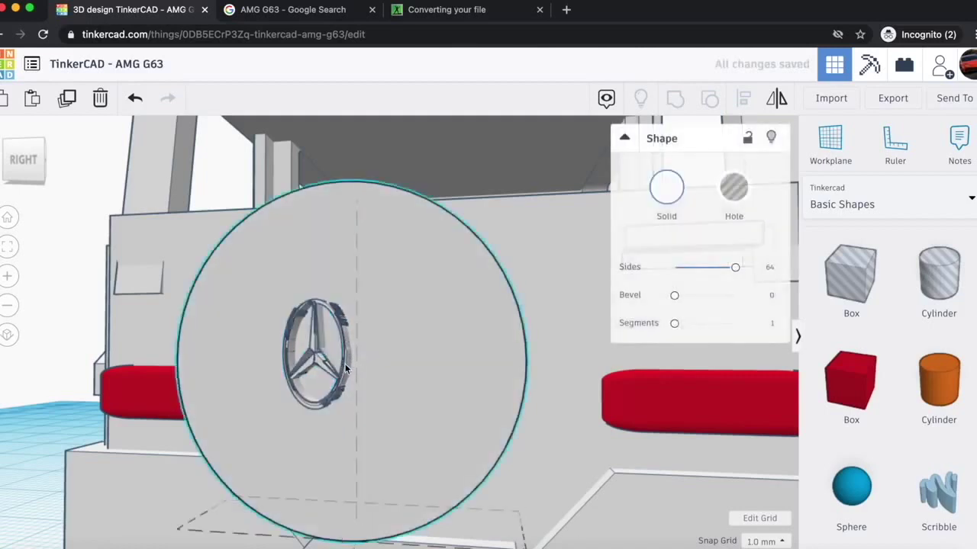
pyautogui.click(345, 369)
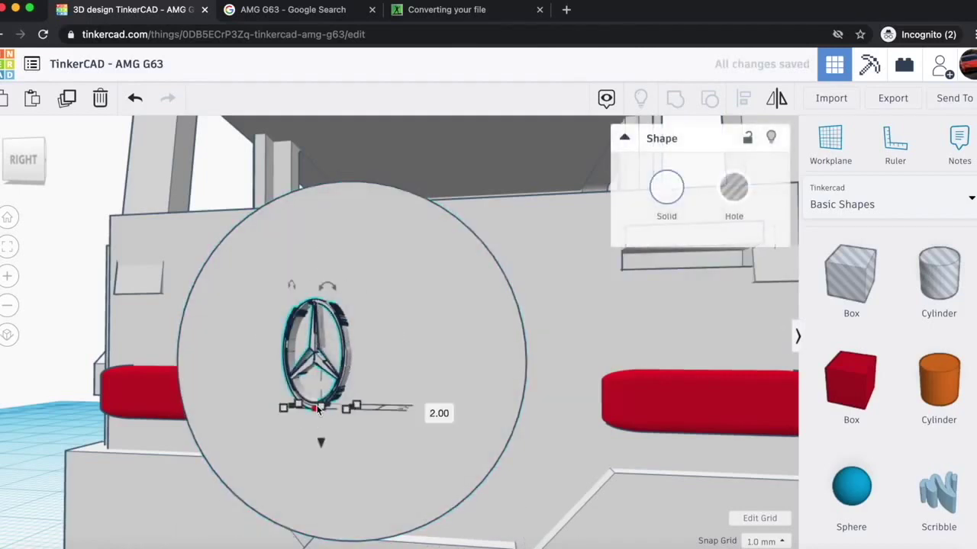
pyautogui.click(395, 353)
pyautogui.write('3')
pyautogui.press('Return')
# - Nudge the resized emblem sideways and lower it to the centre of the spare wheel
pyautogui.press('Right')
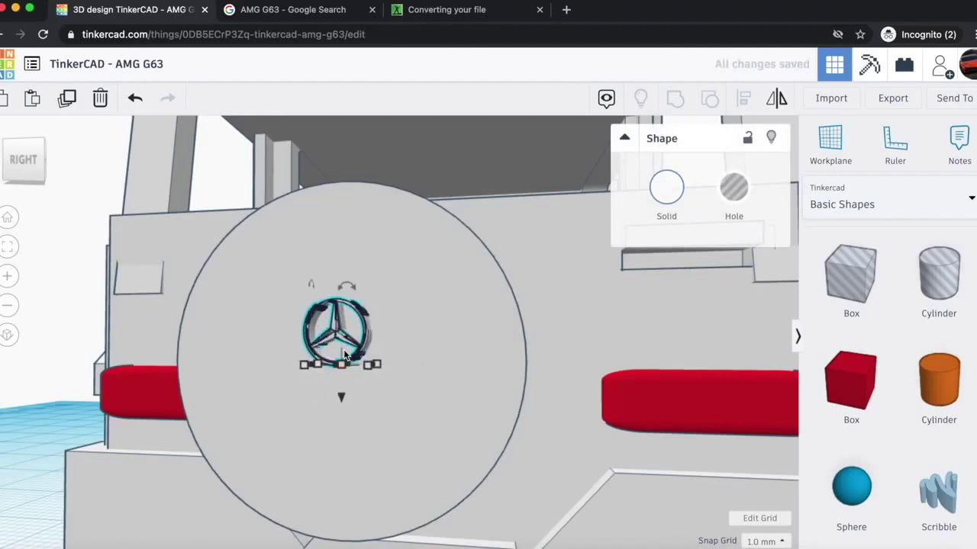
pyautogui.moveTo(341, 396); pyautogui.dragTo(340, 440)
pyautogui.scroll(-10, 478, 446)
pyautogui.click(447, 509)
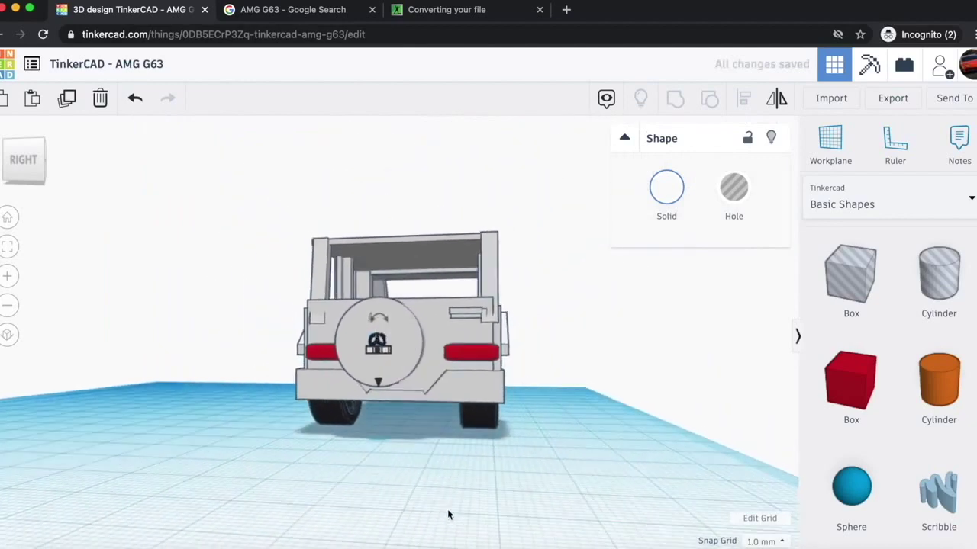
pyautogui.moveTo(24, 169); pyautogui.dragTo(13, 167)
pyautogui.click(12, 167)
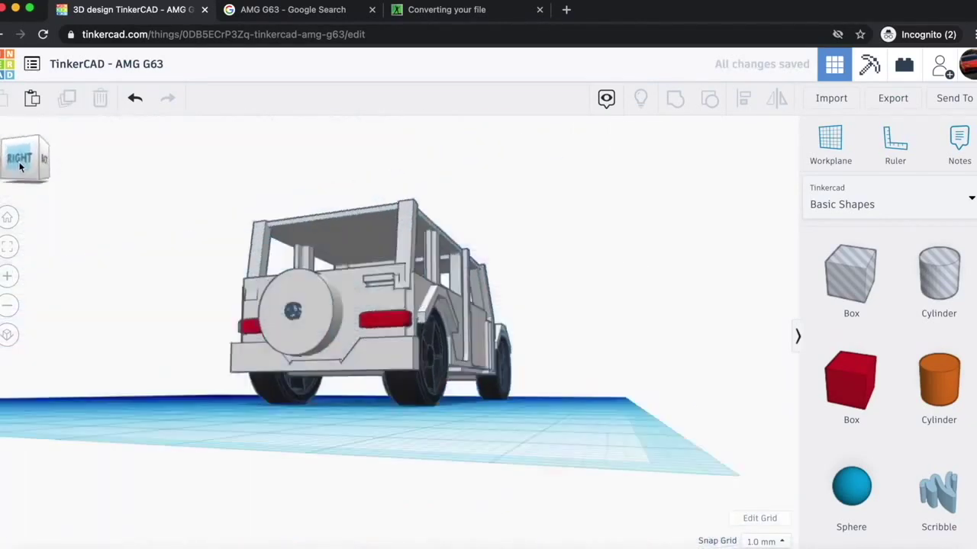
pyautogui.moveTo(32, 174); pyautogui.dragTo(19, 180)
pyautogui.scroll(4, 8, 192)
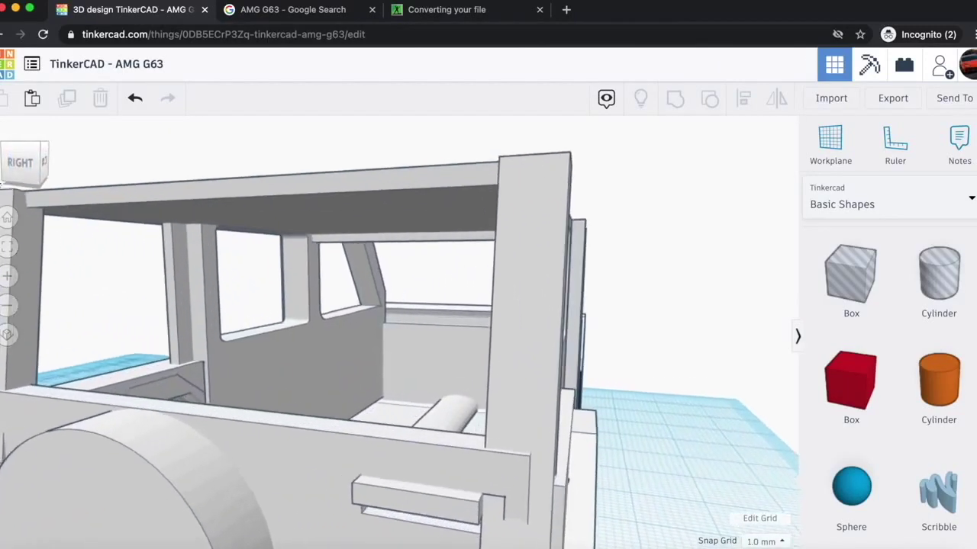
pyautogui.click(21, 157)
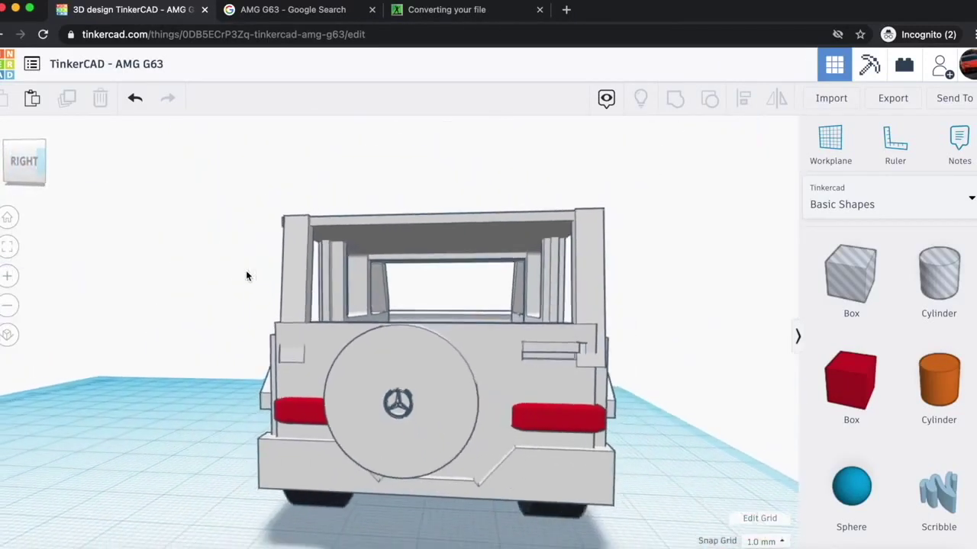
# - Add a box beside the car's rear, flatten it into a thin bar and raise it about 22 mm
pyautogui.scroll(3, 404, 407)
pyautogui.scroll(-3, 405, 408)
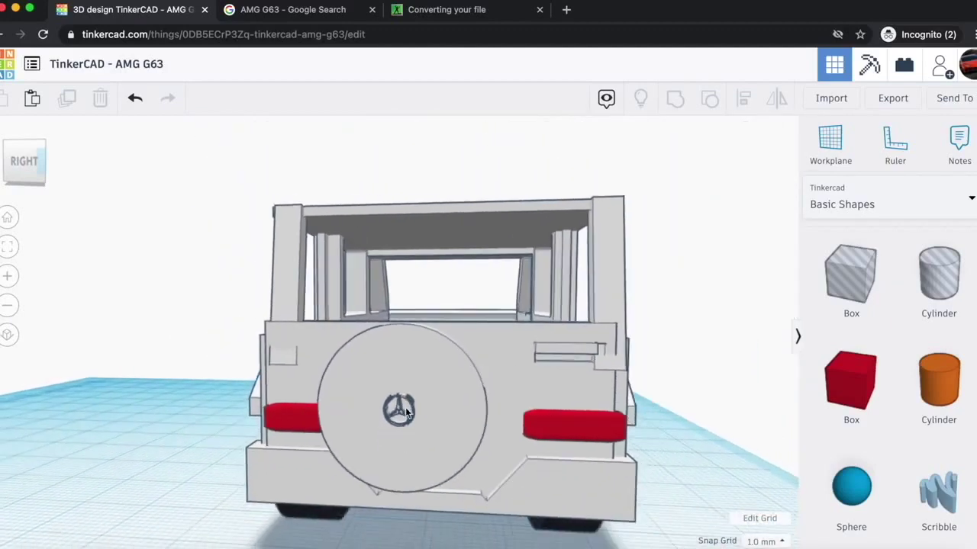
pyautogui.click(212, 475)
pyautogui.moveTo(212, 475); pyautogui.dragTo(246, 525)
pyautogui.moveTo(161, 483); pyautogui.dragTo(84, 535)
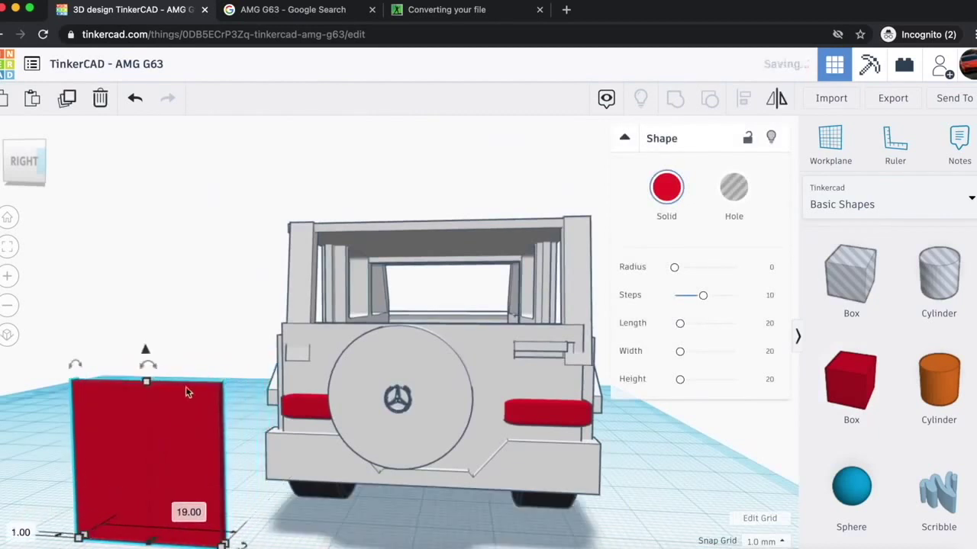
pyautogui.moveTo(145, 381); pyautogui.dragTo(146, 331)
pyautogui.scroll(3, 175, 331)
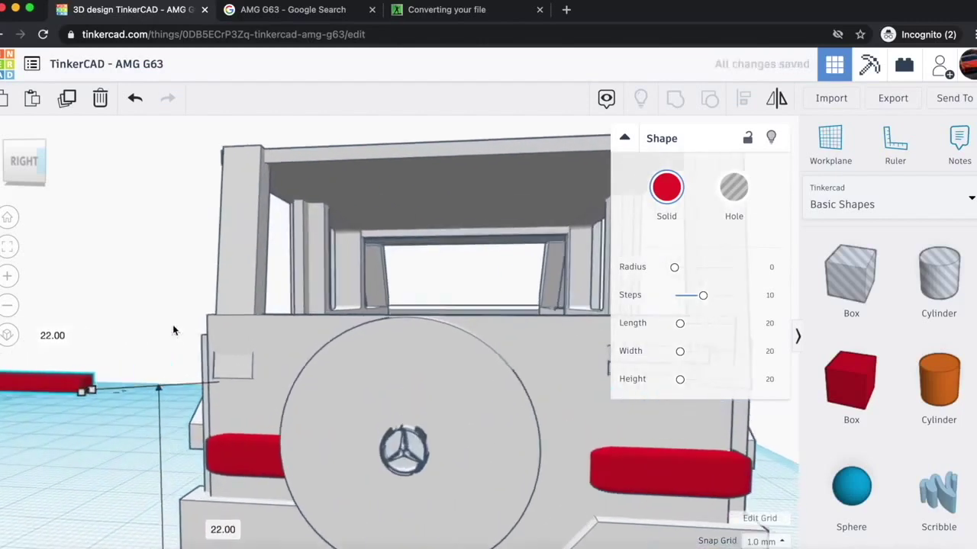
pyautogui.scroll(-4, 174, 330)
pyautogui.moveTo(221, 367); pyautogui.dragTo(163, 365)
# - Move the raised bar sideways to the car's rear corner and make it about 2 mm deep
pyautogui.press('Right')
pyautogui.press('Right')
pyautogui.press('Right')
pyautogui.press('Right')
pyautogui.press('Right')
pyautogui.press('Right')
pyautogui.press('Right')
pyautogui.press('Right')
pyautogui.press('Right')
pyautogui.press('Right')
pyautogui.press('Right')
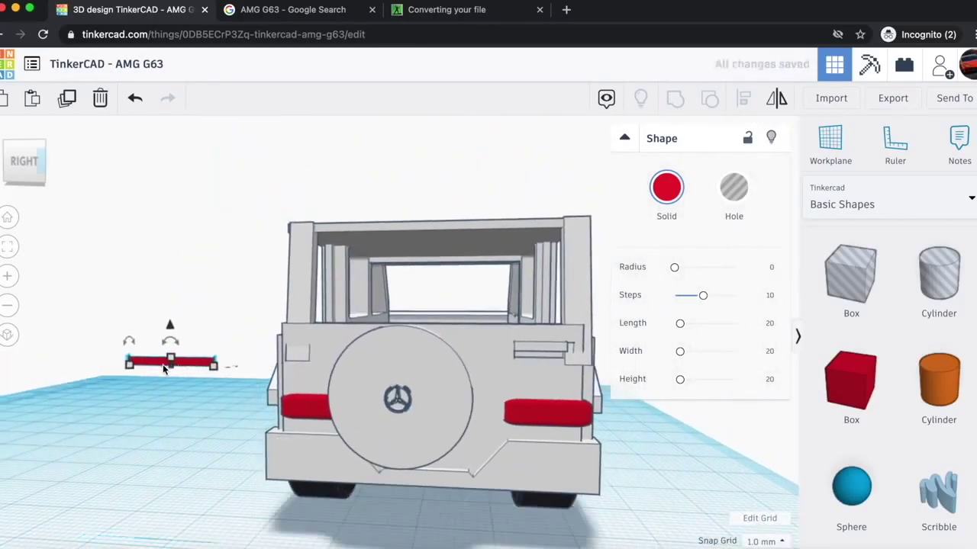
pyautogui.press('Right')
pyautogui.press('Right')
pyautogui.press('Right')
pyautogui.press('Right')
pyautogui.press('Right')
pyautogui.press('Right')
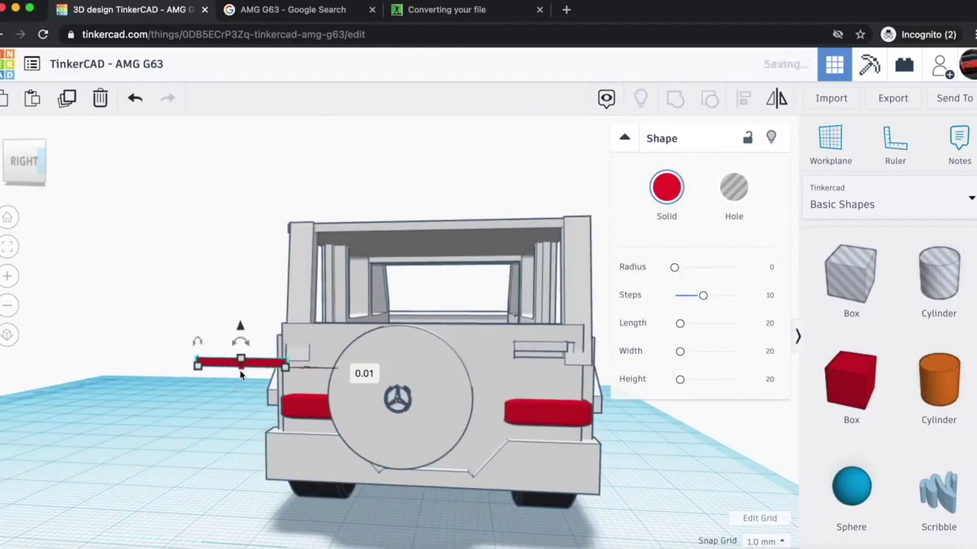
pyautogui.press('Left')
pyautogui.press('Left')
pyautogui.press('Left')
pyautogui.press('Left')
pyautogui.press('Right')
pyautogui.press('Right')
pyautogui.moveTo(238, 342)
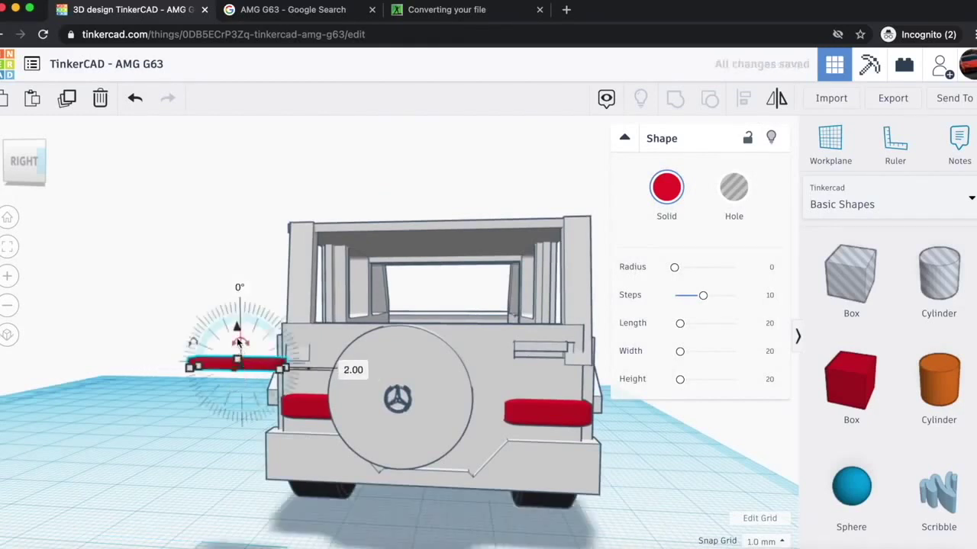
# - Lower the red bar to tail light height and shift it over the light partly covered by the spare wheel
pyautogui.press('Down')
pyautogui.press('Down')
pyautogui.press('Down')
pyautogui.press('Down')
pyautogui.press('Right')
pyautogui.press('Right')
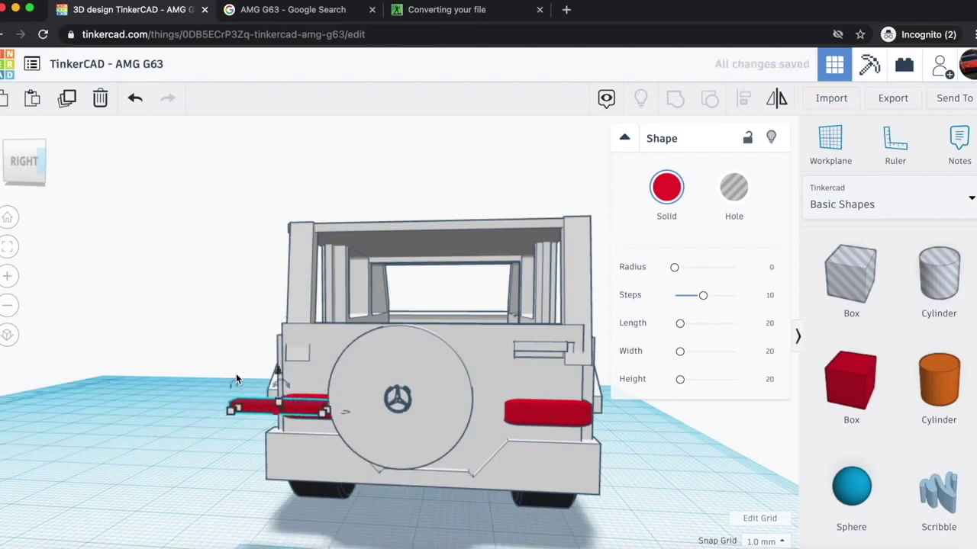
pyautogui.press('Right')
pyautogui.press('Right')
# - Shorten the bar to about 6 mm and push it forward into the tail light beside the spare wheel
pyautogui.scroll(5, 293, 527)
pyautogui.moveTo(294, 526); pyautogui.dragTo(205, 519)
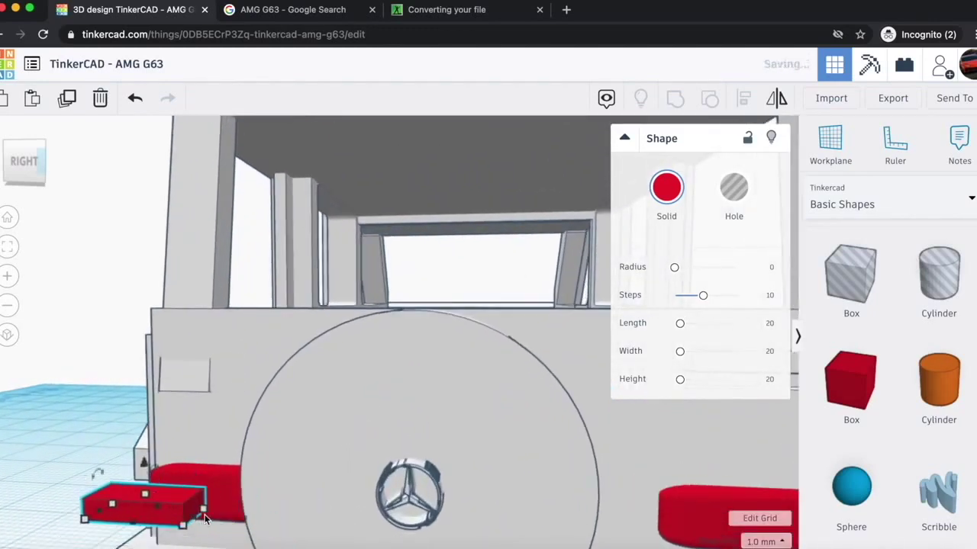
pyautogui.press('Up')
pyautogui.press('Up')
pyautogui.press('Up')
pyautogui.press('Up')
pyautogui.press('Up')
pyautogui.moveTo(192, 433); pyautogui.dragTo(196, 468)
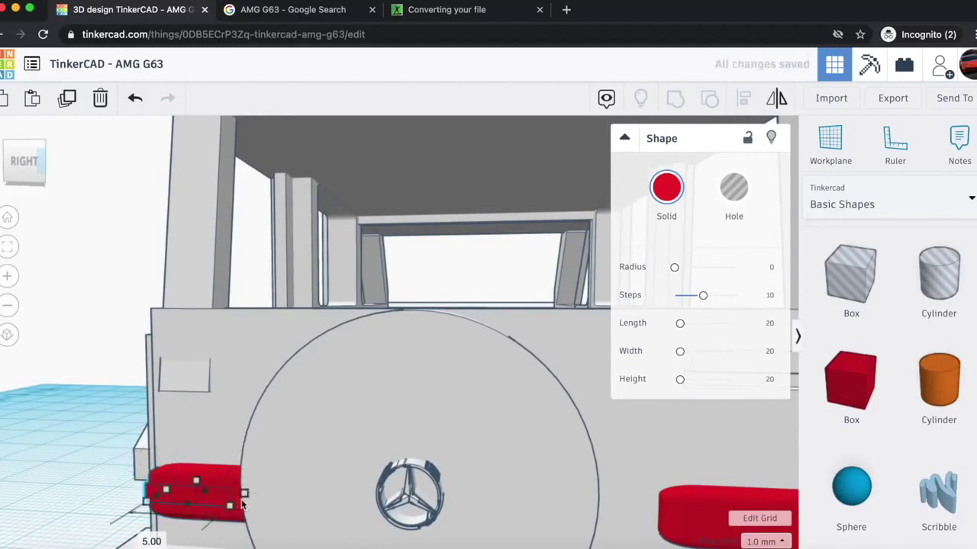
# - Colour the bar white and nudge it outward so it protrudes from the tail light
pyautogui.click(666, 188)
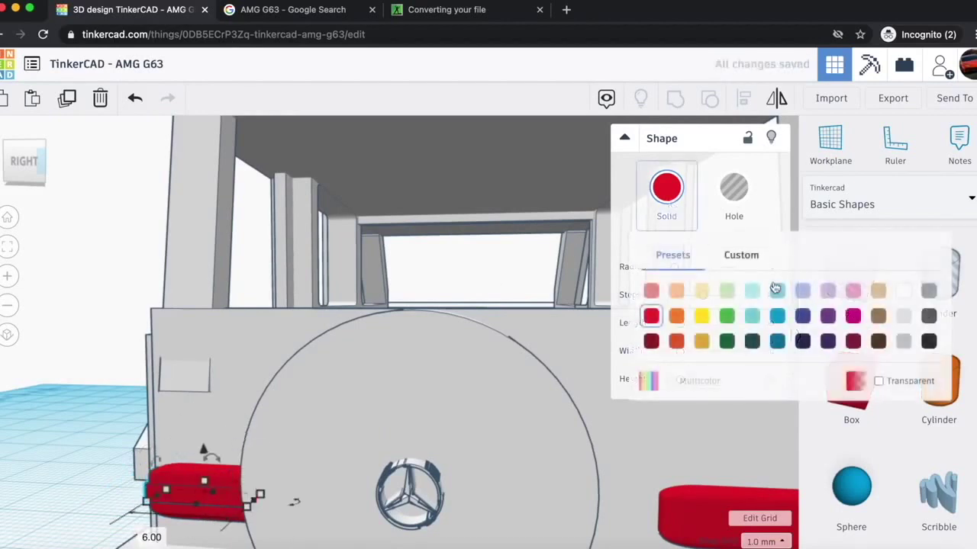
pyautogui.click(903, 293)
pyautogui.press('Down')
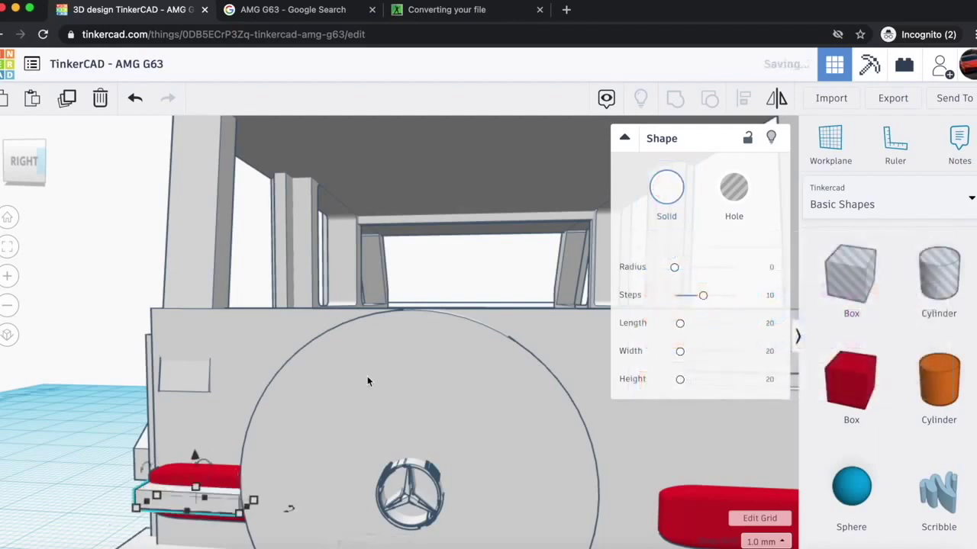
# - Duplicate the white bar and move the copy sideways across the rear onto the other tail light
pyautogui.scroll(-5, 367, 382)
pyautogui.press('Right')
pyautogui.press('Right')
pyautogui.press('Right')
pyautogui.press('Right')
pyautogui.press('Right')
pyautogui.press('Right')
pyautogui.press('Right')
pyautogui.press('Right')
pyautogui.press('Right')
pyautogui.press('Right')
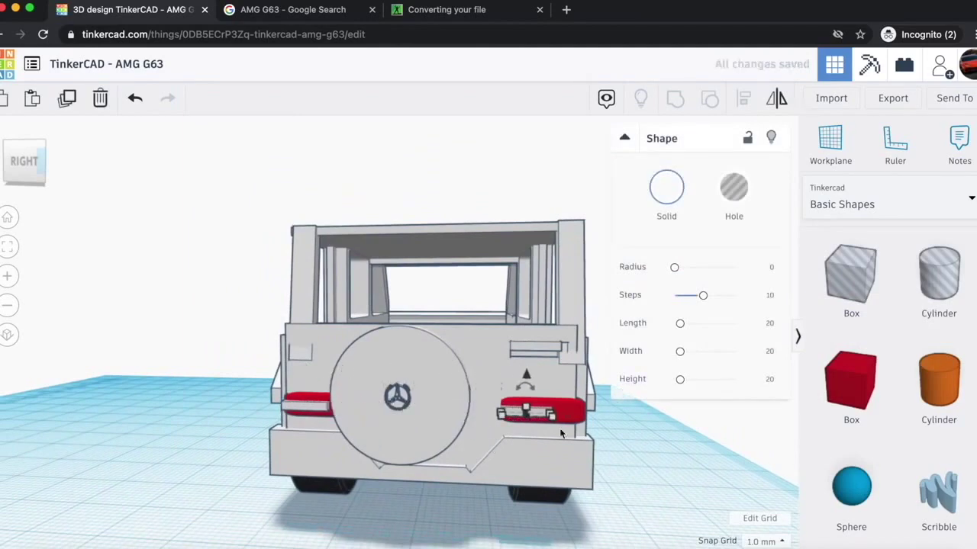
pyautogui.scroll(3, 603, 441)
pyautogui.scroll(-3, 640, 451)
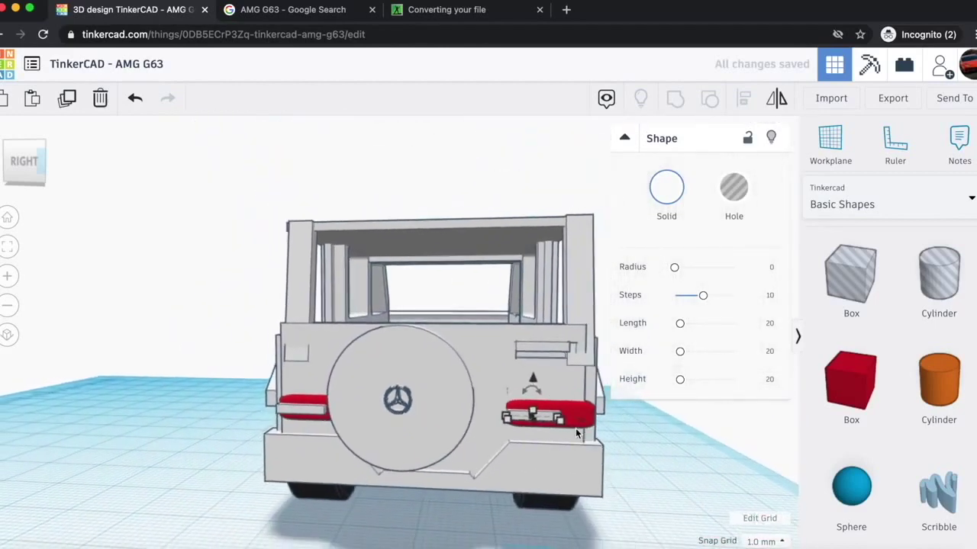
# - Lengthen the copied bar to 10 mm to span its tail light and set its depth to 1.1 mm
pyautogui.moveTo(562, 428); pyautogui.dragTo(583, 427)
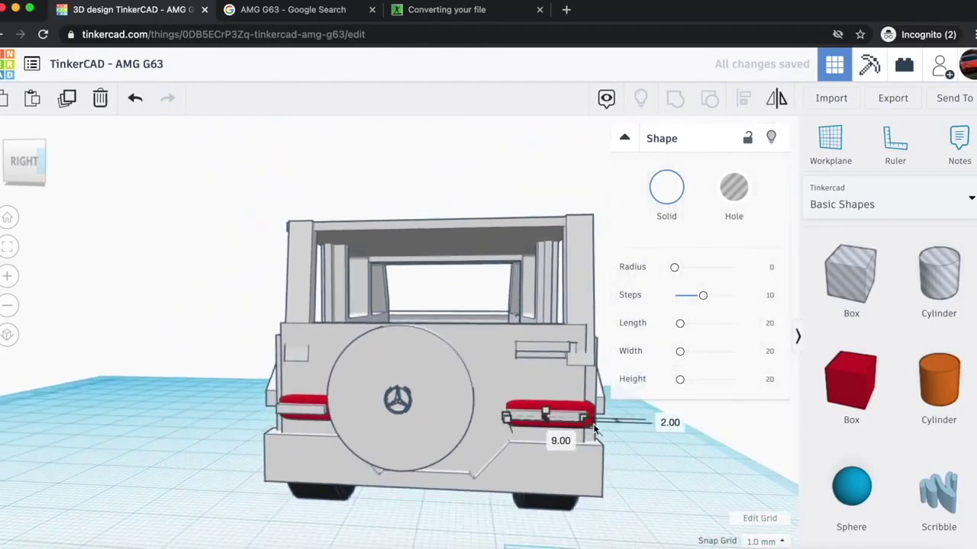
pyautogui.scroll(5, 596, 426)
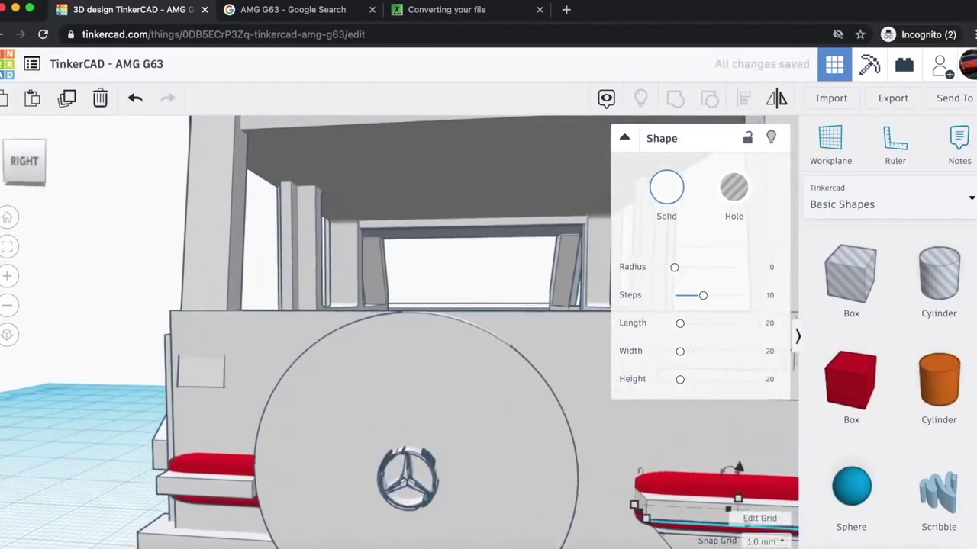
pyautogui.click(15, 155)
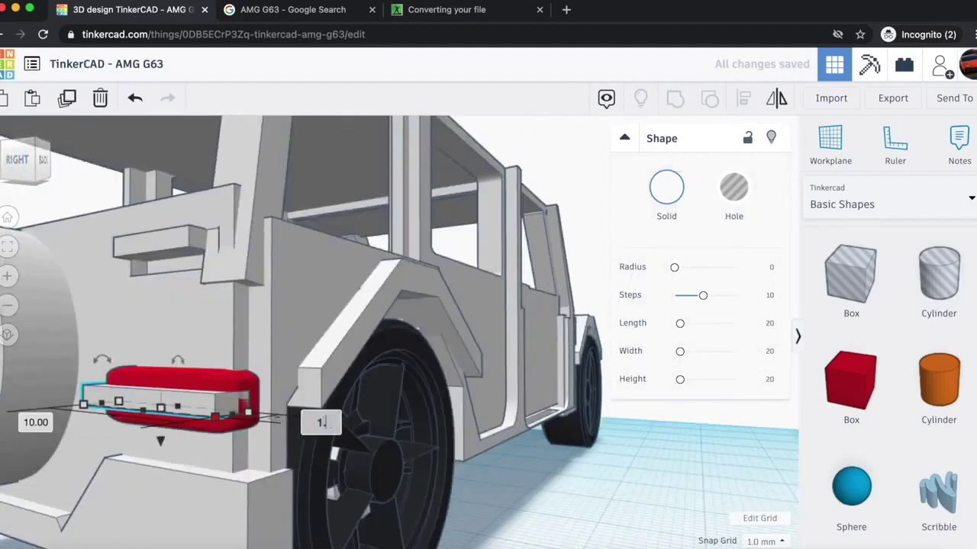
pyautogui.press('Return')
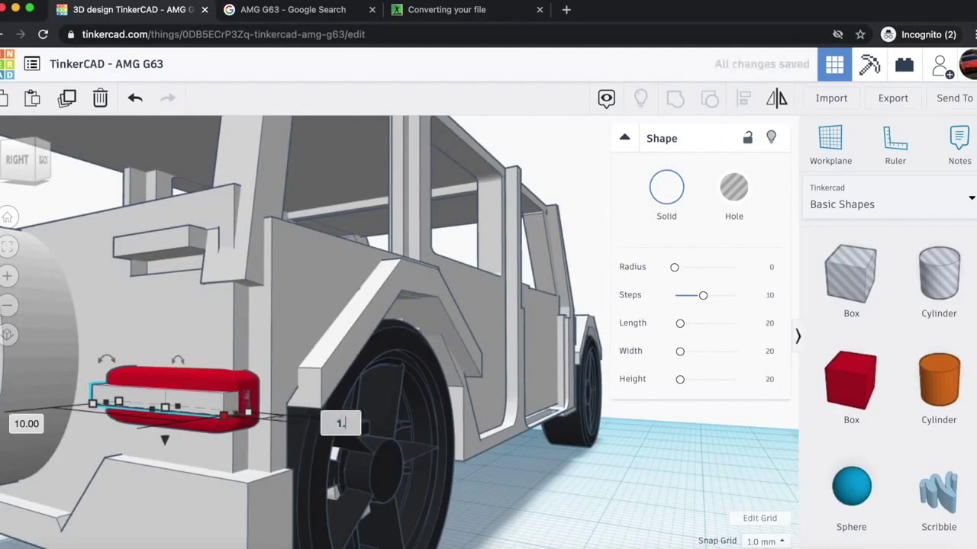
pyautogui.press('Return')
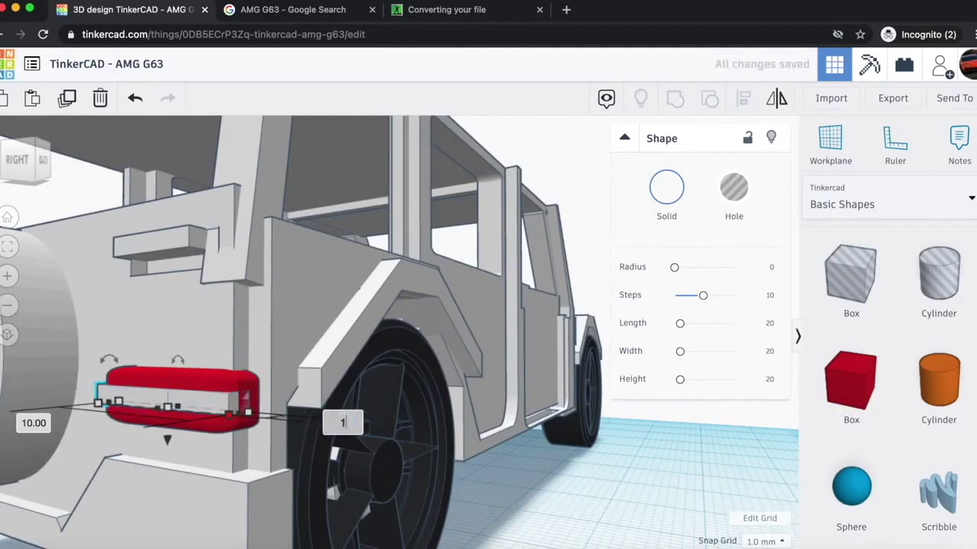
pyautogui.write('1.1')
pyautogui.press('Return')
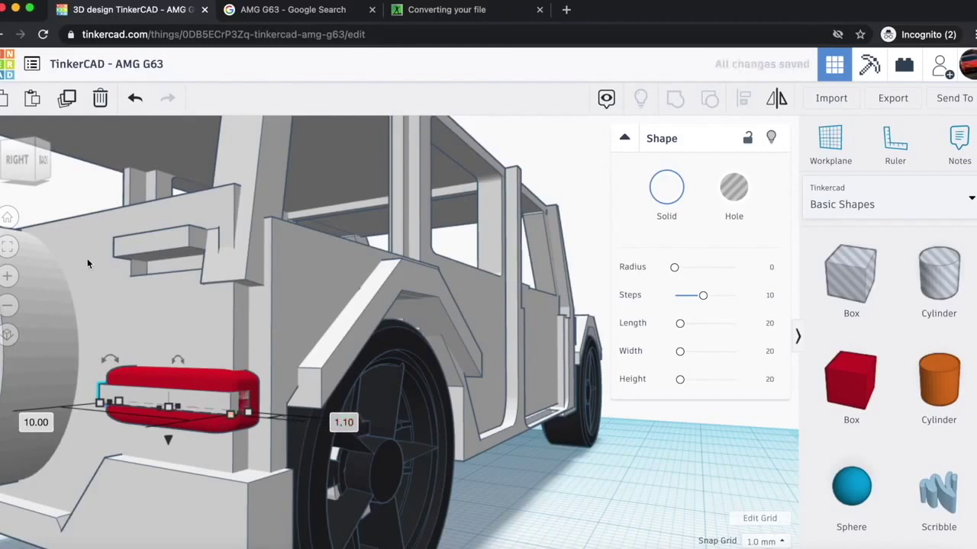
# - Lengthen the white bar beside the spare wheel to 7 mm and set its depth to 1.1 mm
pyautogui.click(20, 160)
pyautogui.click(275, 491)
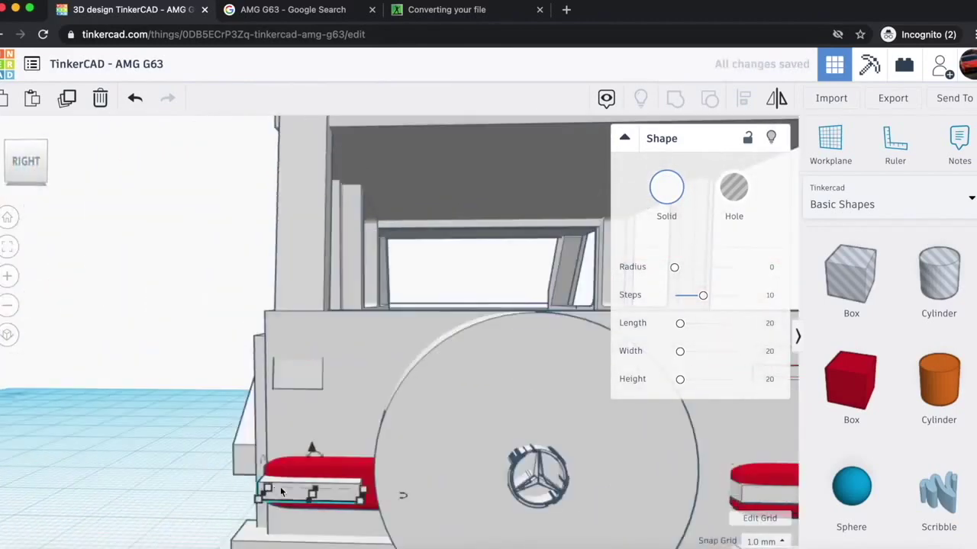
pyautogui.moveTo(369, 503); pyautogui.dragTo(379, 496)
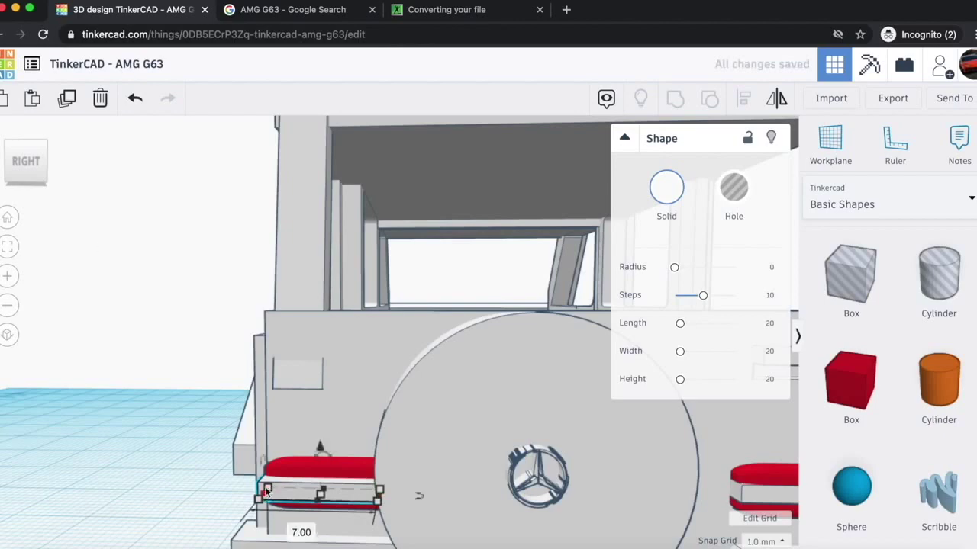
pyautogui.moveTo(21, 153); pyautogui.dragTo(26, 157)
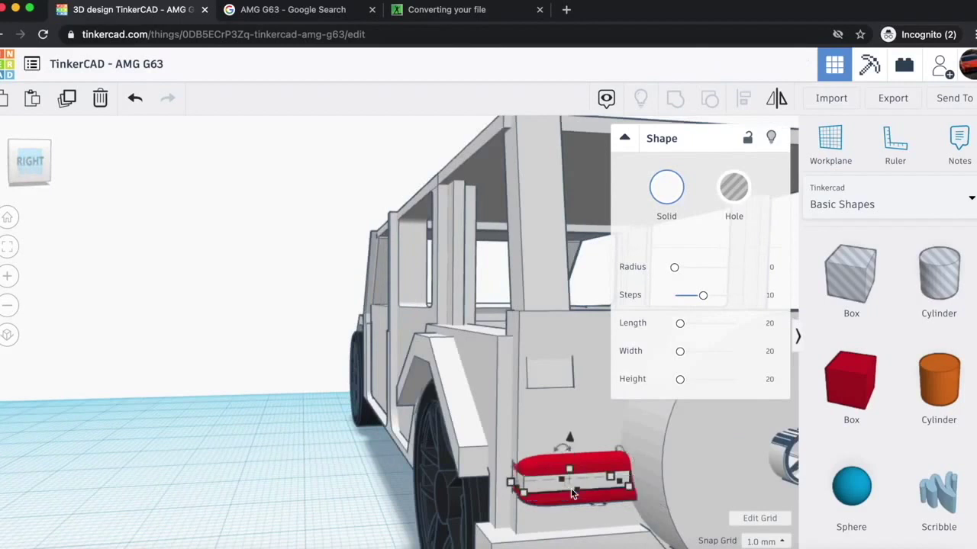
pyautogui.click(331, 493)
pyautogui.click(534, 489)
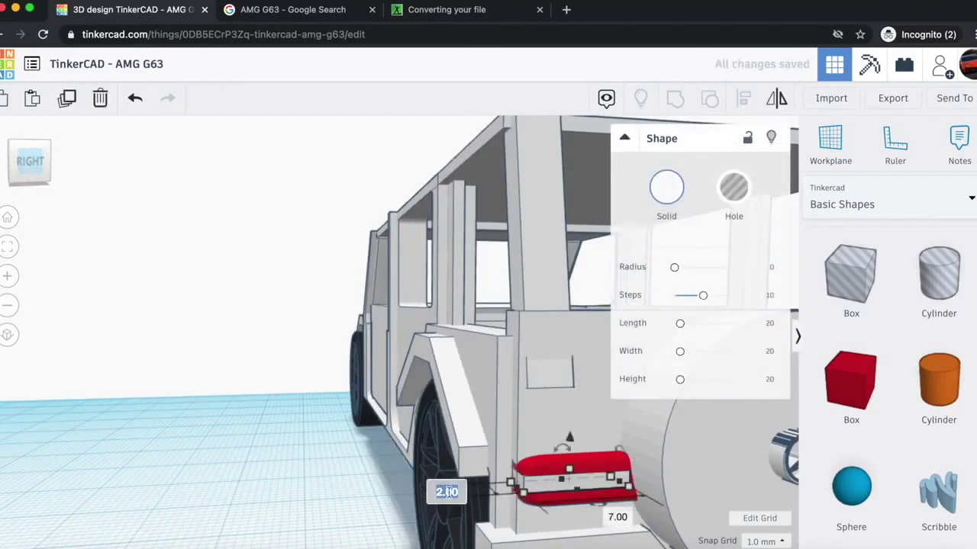
pyautogui.write('1.10')
pyautogui.press('Return')
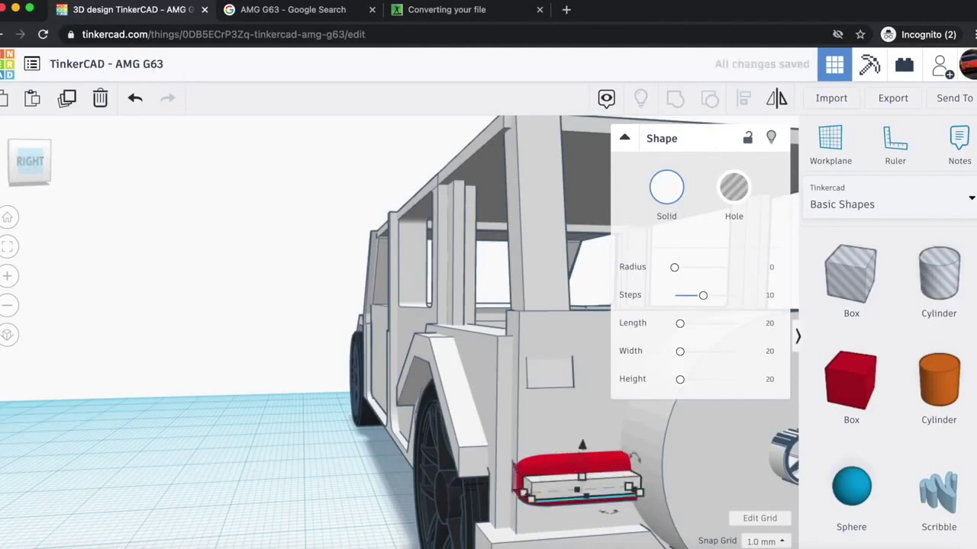
pyautogui.scroll(-5, 203, 463)
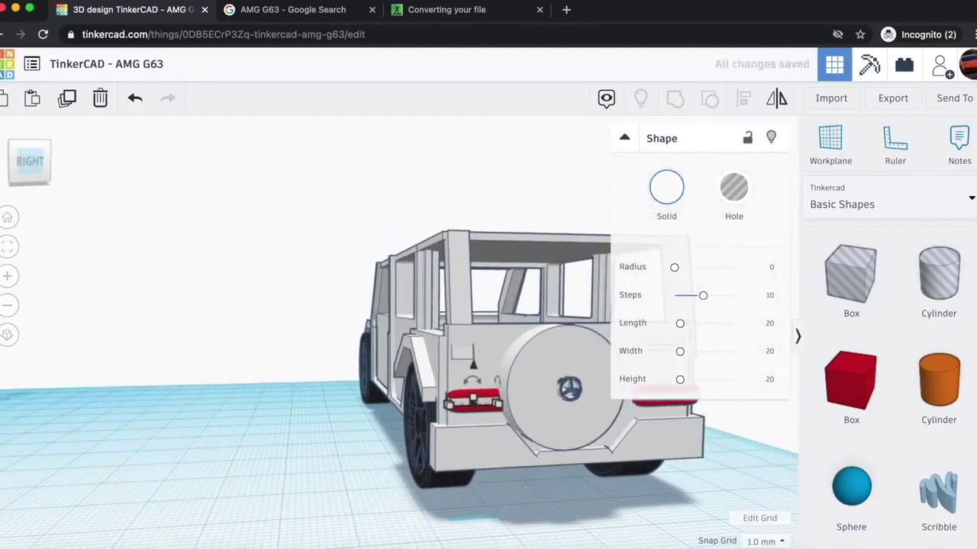
# - Examine the striped tail lights, spare wheel and star emblem from the side, from behind and close up
pyautogui.moveTo(33, 165); pyautogui.dragTo(18, 177)
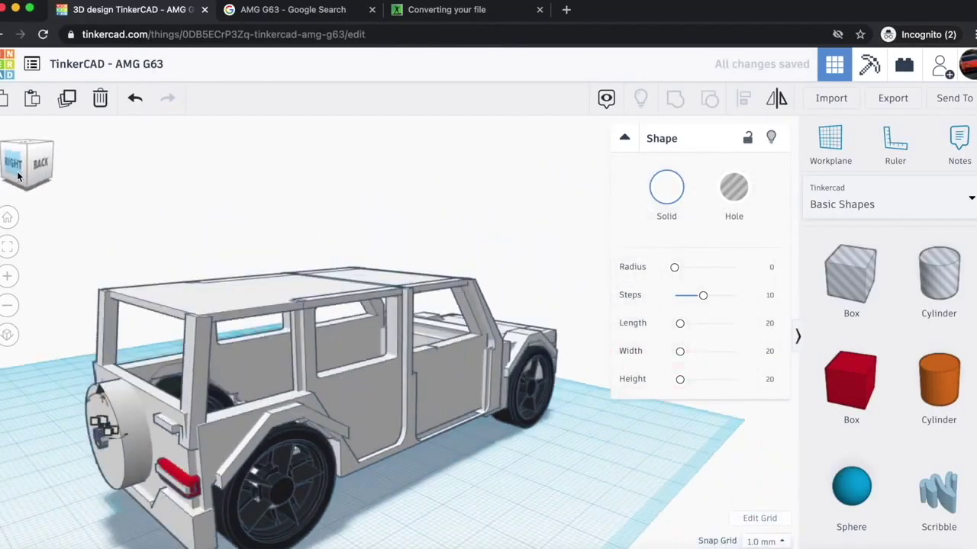
pyautogui.click(588, 428)
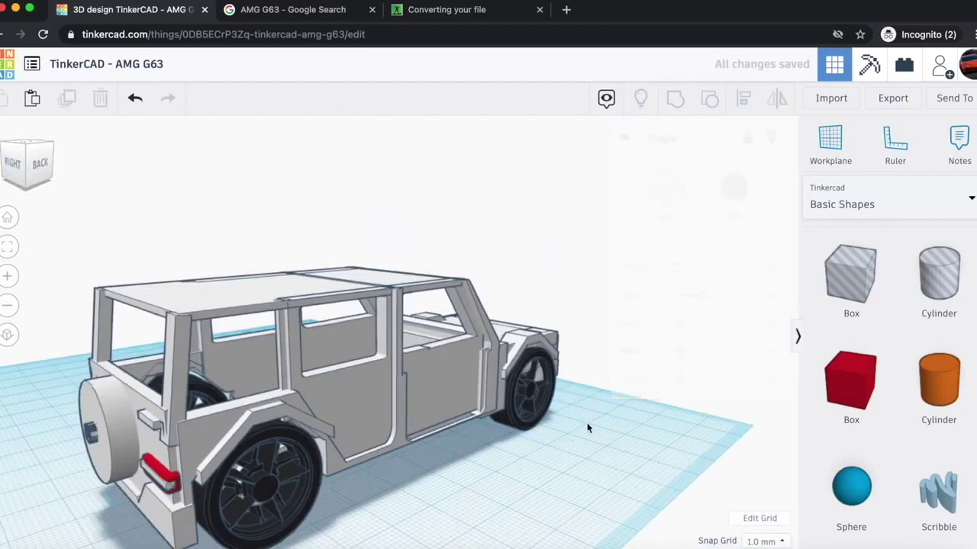
pyautogui.click(30, 168)
pyautogui.scroll(6, 312, 346)
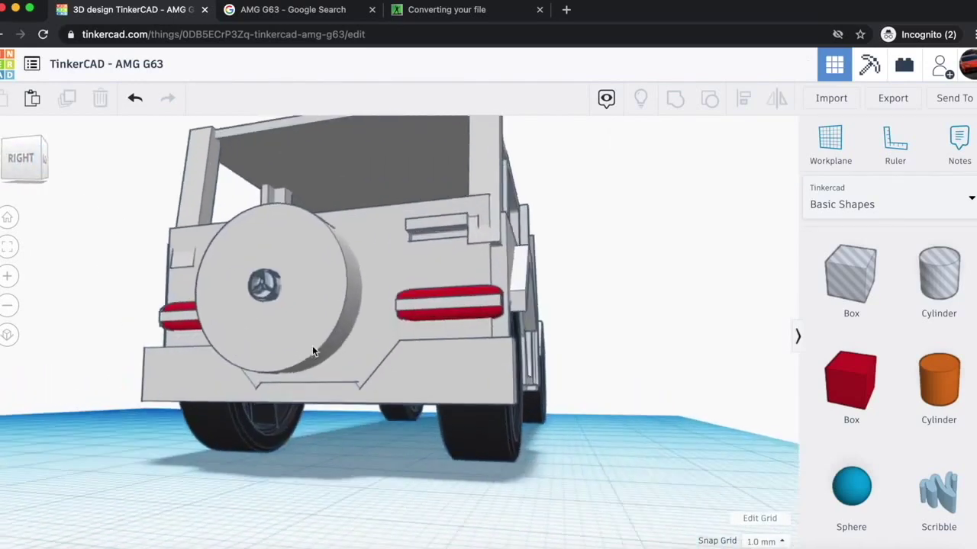
pyautogui.click(172, 262)
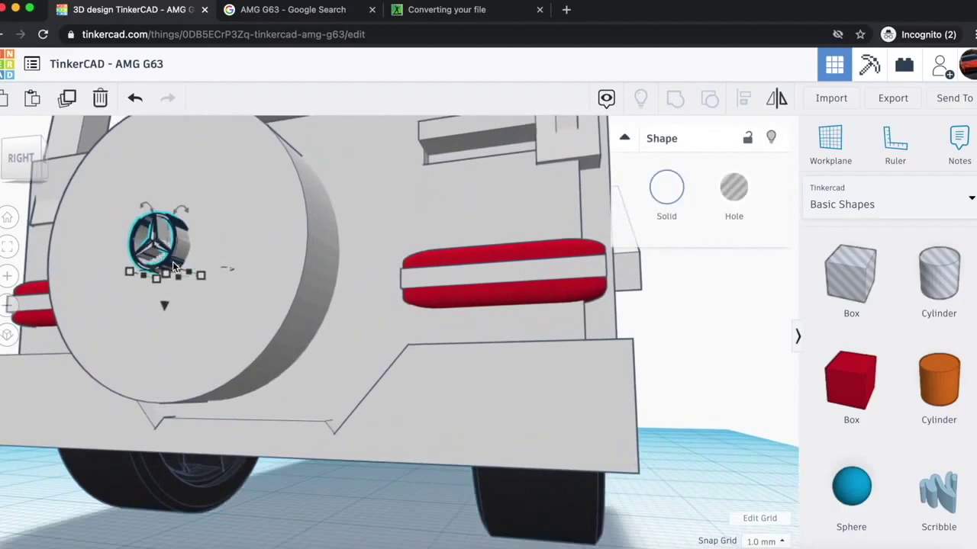
pyautogui.click(130, 523)
pyautogui.moveTo(26, 158)
pyautogui.mouseDown()
pyautogui.moveTo(22, 166)
pyautogui.moveTo(26, 148)
pyautogui.moveTo(22, 159)
pyautogui.mouseUp()
pyautogui.scroll(-2, 112, 245)
pyautogui.scroll(-4, 277, 410)
pyautogui.scroll(5, 277, 410)
pyautogui.scroll(5, 197, 330)
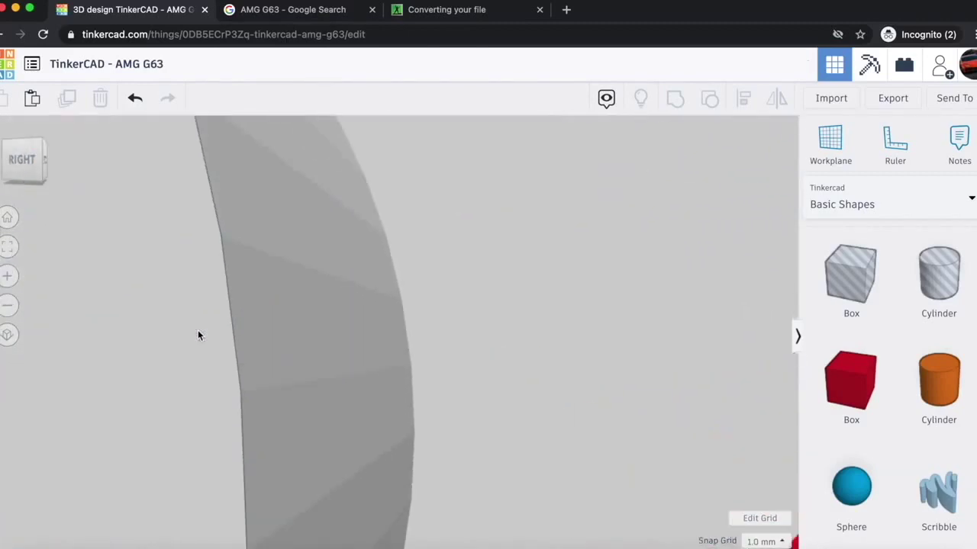
pyautogui.scroll(-5, 260, 382)
pyautogui.scroll(3, 447, 364)
pyautogui.moveTo(445, 359); pyautogui.dragTo(411, 364, button='middle')
# - Select the spare wheel cylinder behind the star emblem and nudge it back and forth to adjust its position
pyautogui.click(444, 390)
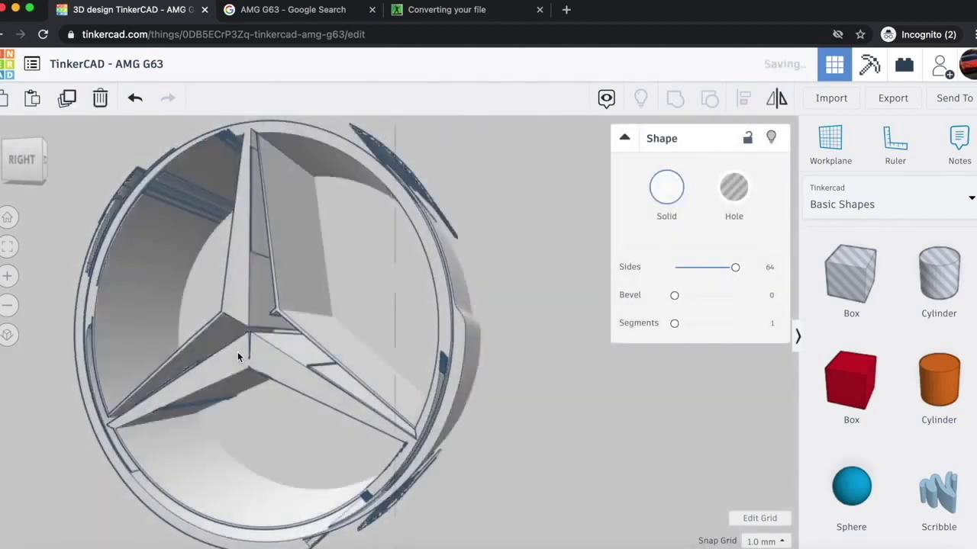
pyautogui.scroll(-5, 237, 352)
pyautogui.scroll(4, 238, 353)
pyautogui.scroll(-5, 326, 360)
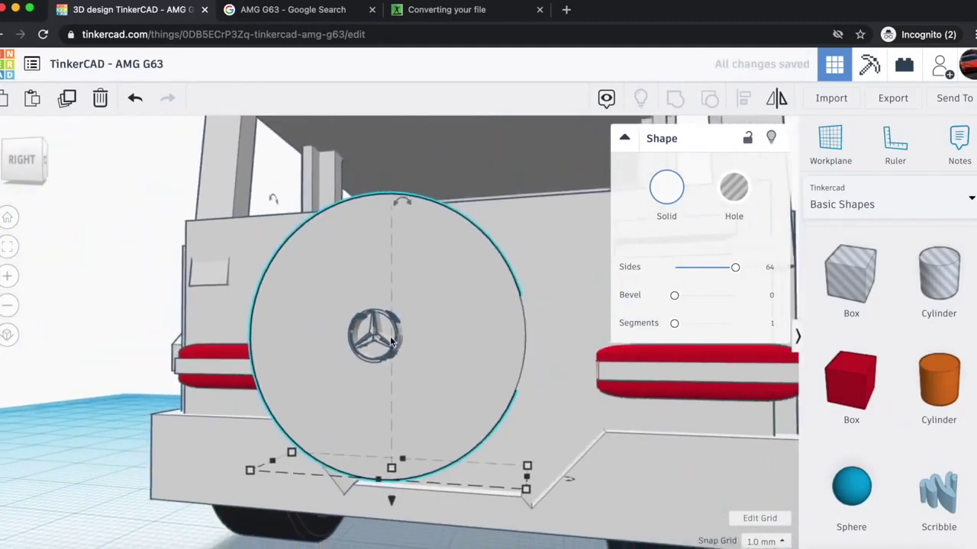
pyautogui.press('Up')
pyautogui.press('Down')
pyautogui.press('Down')
pyautogui.press('Down')
pyautogui.press('Up')
# - Nudge the spare wheel two increments outward from the tailgate and frame it from behind
pyautogui.scroll(-5, 224, 337)
pyautogui.click(17, 166)
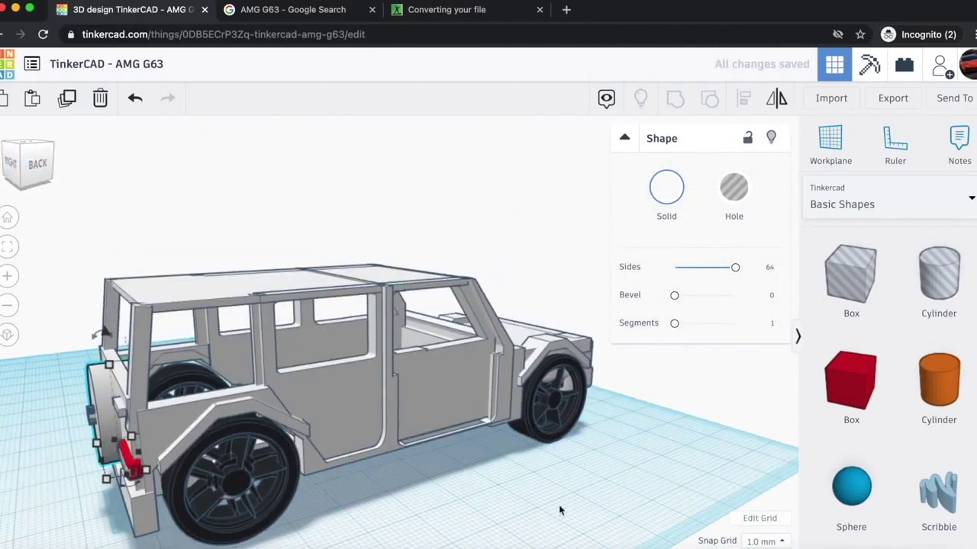
pyautogui.press('Left')
pyautogui.press('Left')
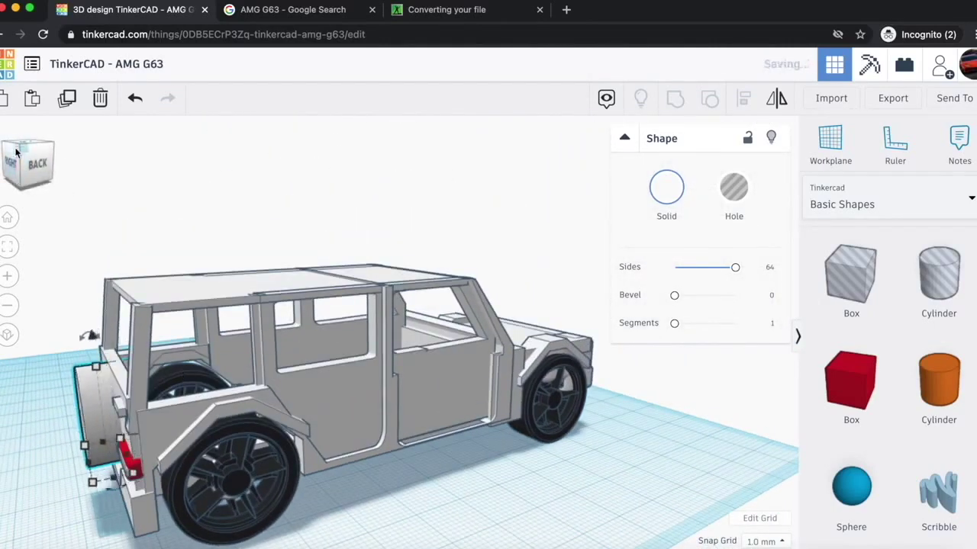
pyautogui.click(10, 163)
pyautogui.press('f')
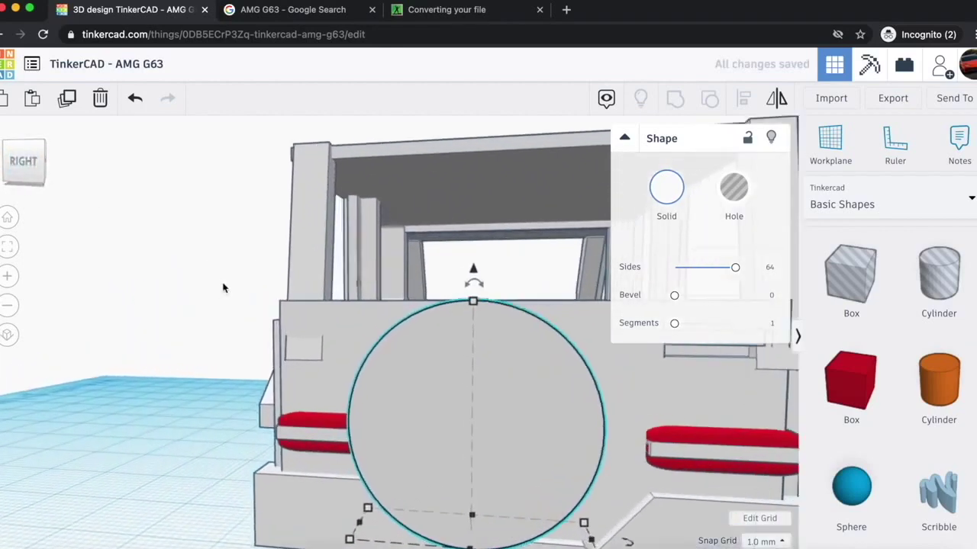
# - Reposition the star emblem and spare wheel outward from the tailgate so the emblem sits on the wheel's outer face
pyautogui.click(492, 450)
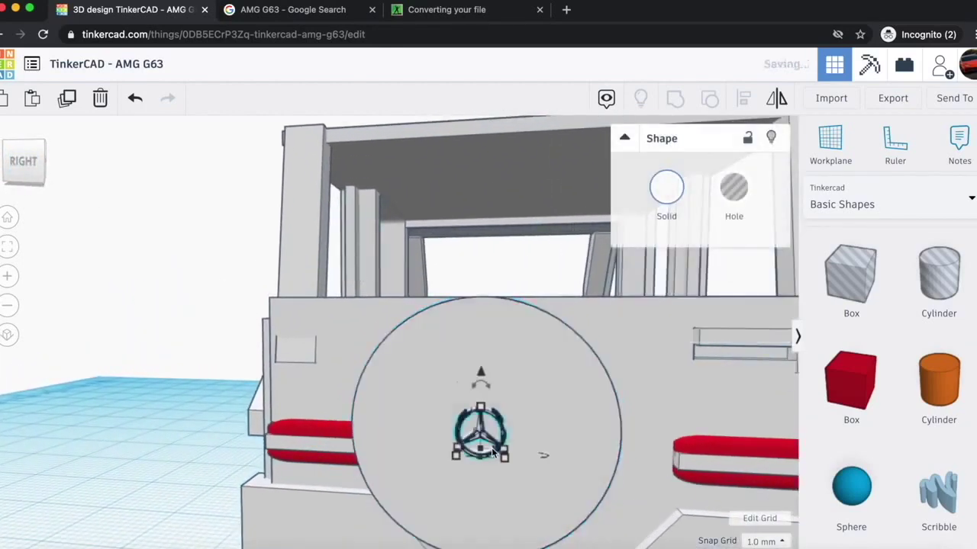
pyautogui.click(590, 407)
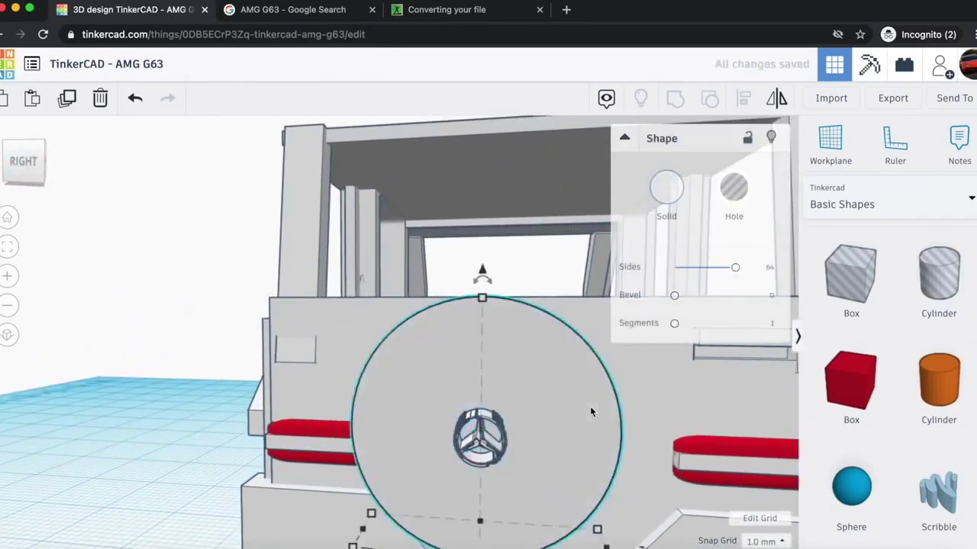
pyautogui.click(108, 482)
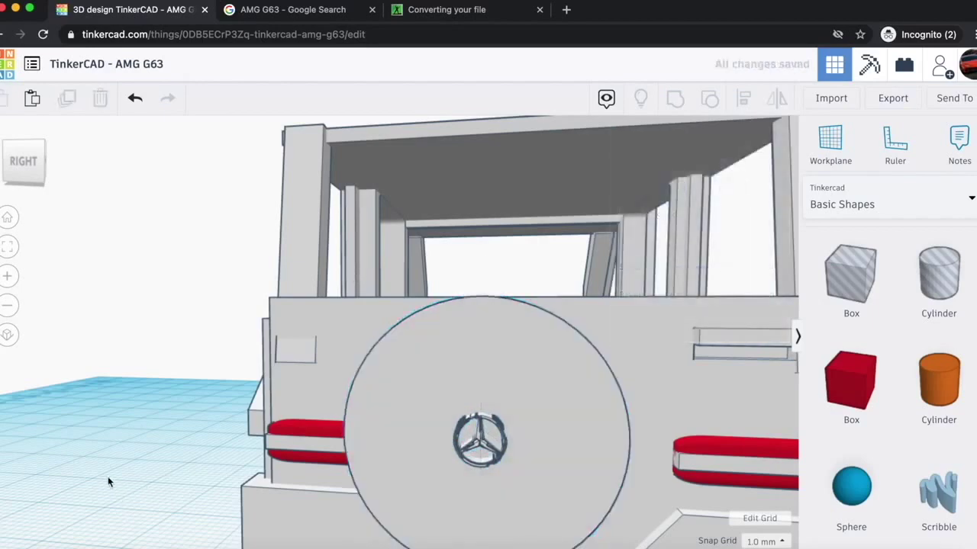
pyautogui.click(15, 162)
# - Replace the rear corner pillar with a duplicate of the pillar ahead of it, nudged rearward nine increments
pyautogui.click(645, 385)
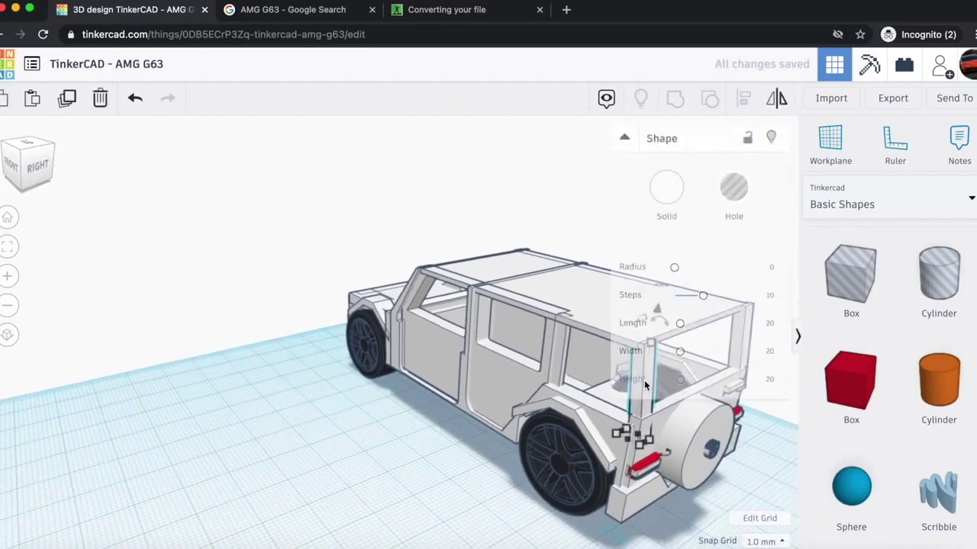
pyautogui.press('Delete')
pyautogui.click(557, 369)
pyautogui.press('super+d')
pyautogui.press('Right')
pyautogui.press('Right')
pyautogui.press('Right')
pyautogui.press('Right')
pyautogui.press('Right')
pyautogui.press('Right')
pyautogui.press('Right')
pyautogui.press('Right')
pyautogui.press('Right')
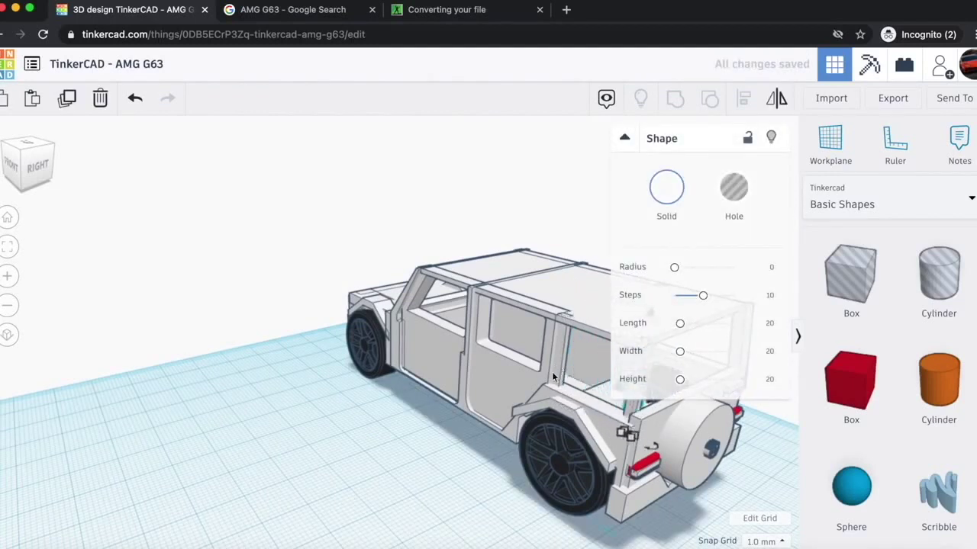
# - Delete the rear corner pillars on both sides of the car
pyautogui.moveTo(79, 222)
pyautogui.mouseDown(button='right')
pyautogui.moveTo(96, 281)
pyautogui.moveTo(87, 239)
pyautogui.mouseUp(button='right')
pyautogui.click(130, 297)
pyautogui.press('Delete')
pyautogui.click(118, 290)
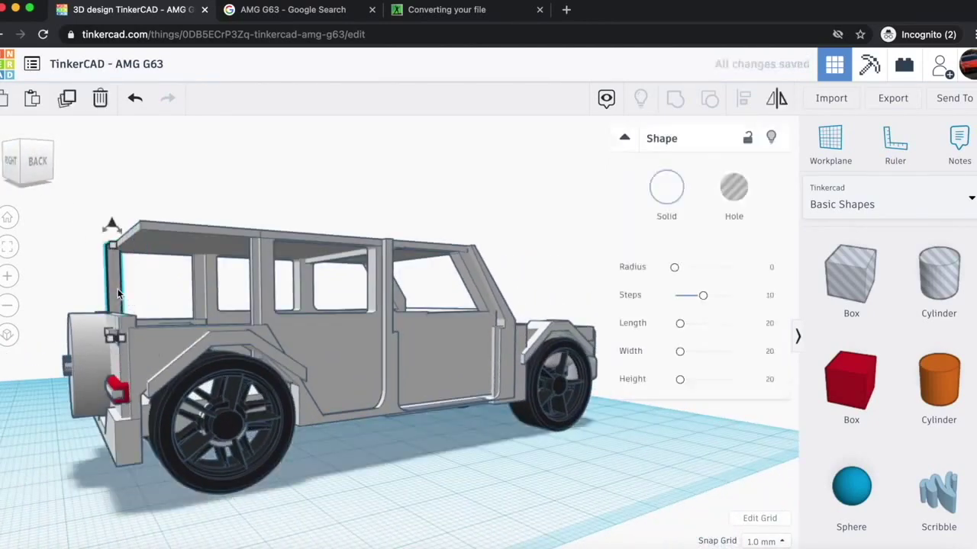
pyautogui.press('Delete')
# - Add a red box, raise it to window height and stretch it 38 mm wide across the rear between body and roof
pyautogui.moveTo(21, 150); pyautogui.dragTo(29, 160)
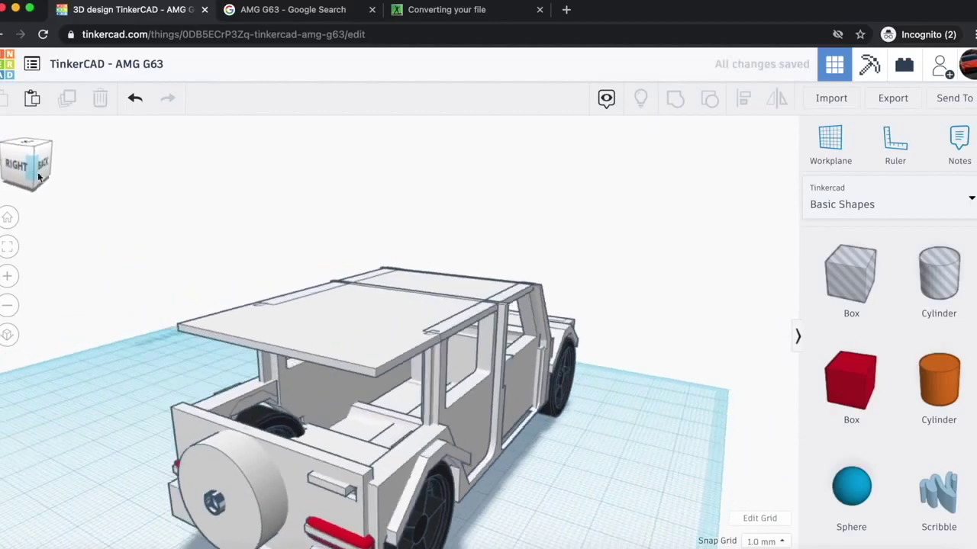
pyautogui.scroll(-4, 150, 260)
pyautogui.click(16, 164)
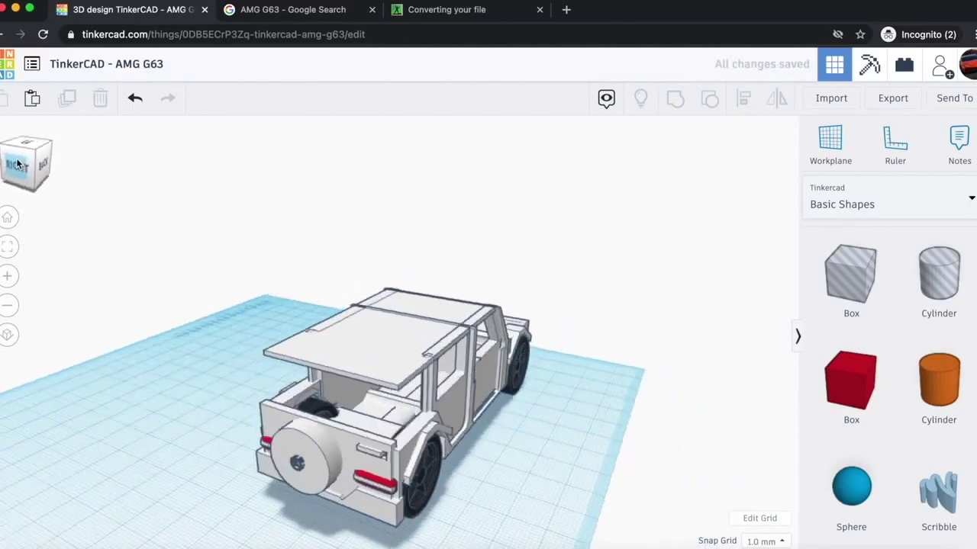
pyautogui.moveTo(639, 425); pyautogui.dragTo(256, 476)
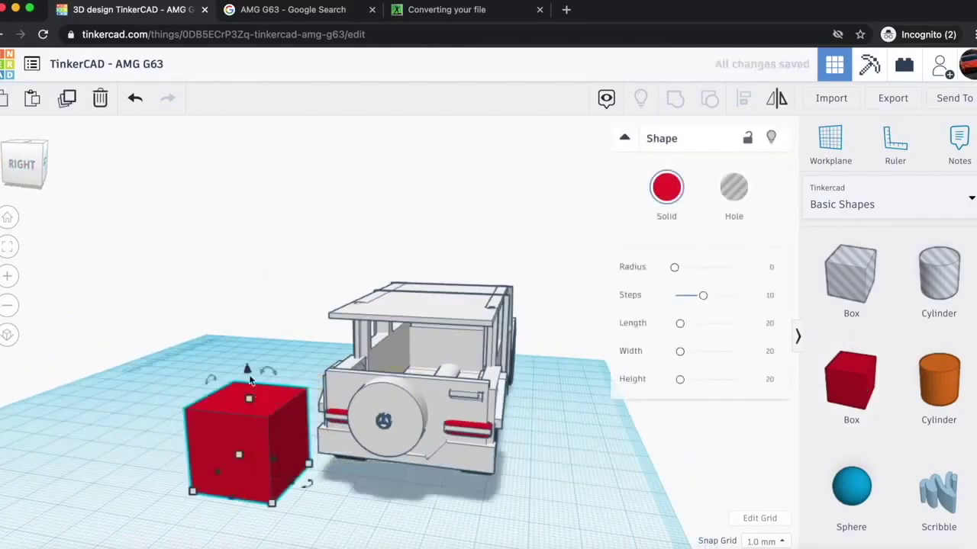
pyautogui.moveTo(250, 380); pyautogui.dragTo(280, 249)
pyautogui.moveTo(262, 347); pyautogui.dragTo(410, 342)
pyautogui.moveTo(397, 285); pyautogui.dragTo(384, 317)
pyautogui.moveTo(425, 366); pyautogui.dragTo(494, 369)
# - Adjust the red box's position and size from the side and rear to fill the rear cabin space under the roof
pyautogui.click(9, 149)
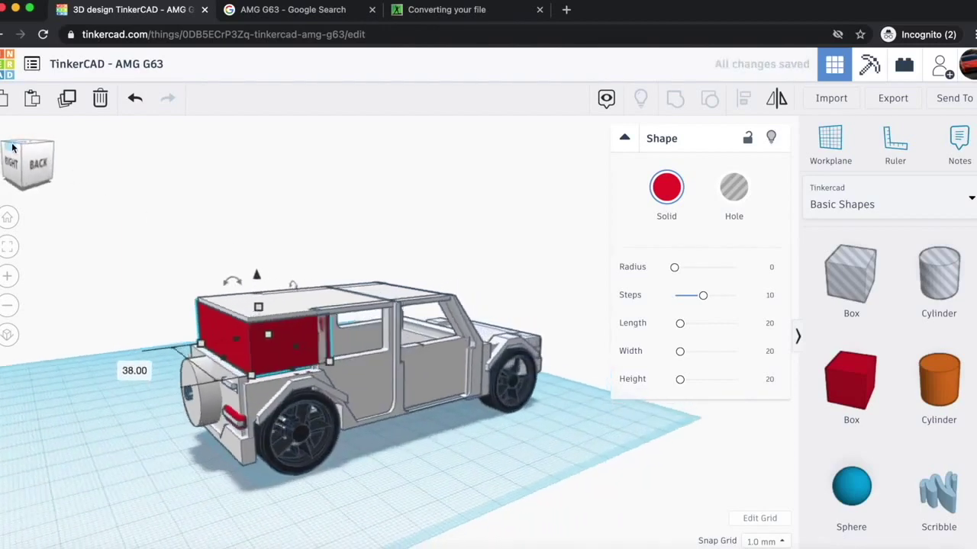
pyautogui.scroll(4, 61, 294)
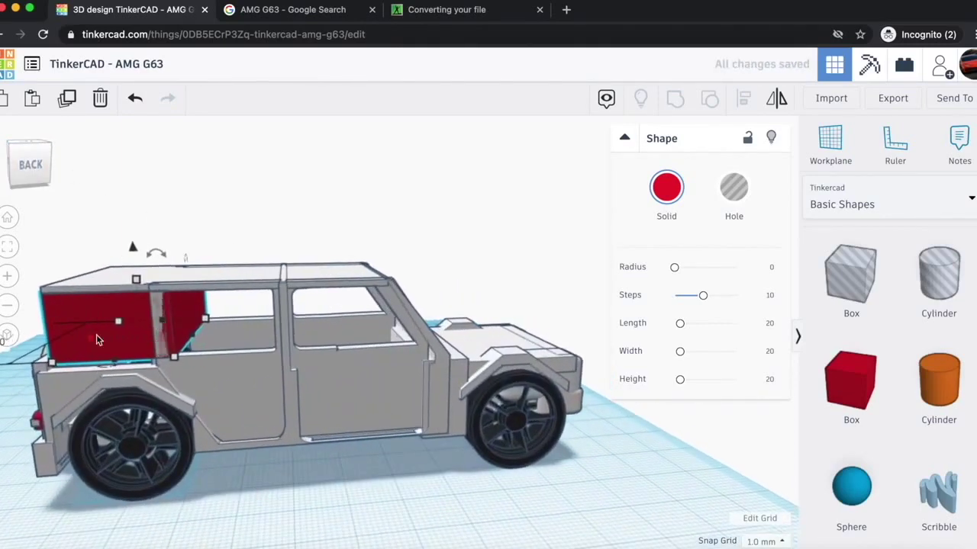
pyautogui.moveTo(89, 338); pyautogui.dragTo(108, 360)
pyautogui.click(34, 160)
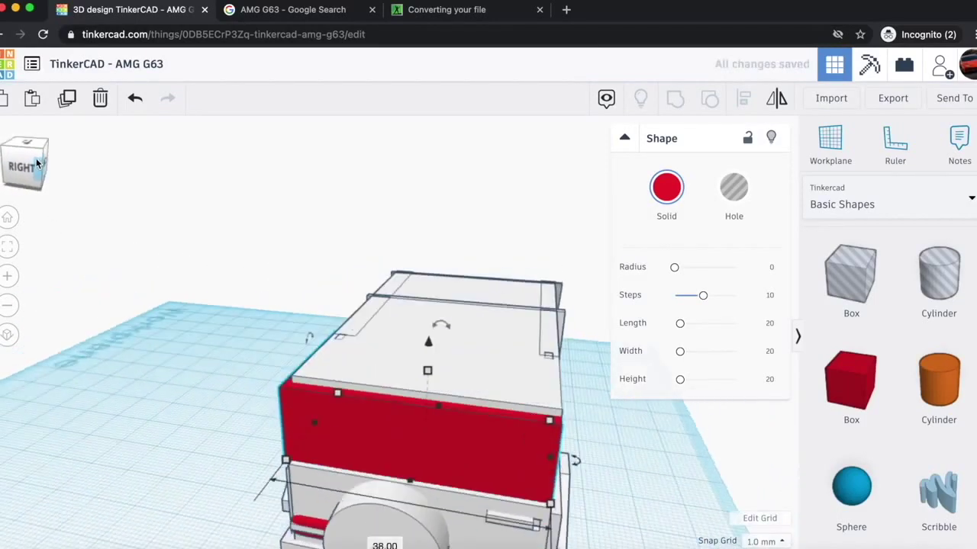
pyautogui.moveTo(329, 427); pyautogui.dragTo(333, 428)
pyautogui.click(10, 172)
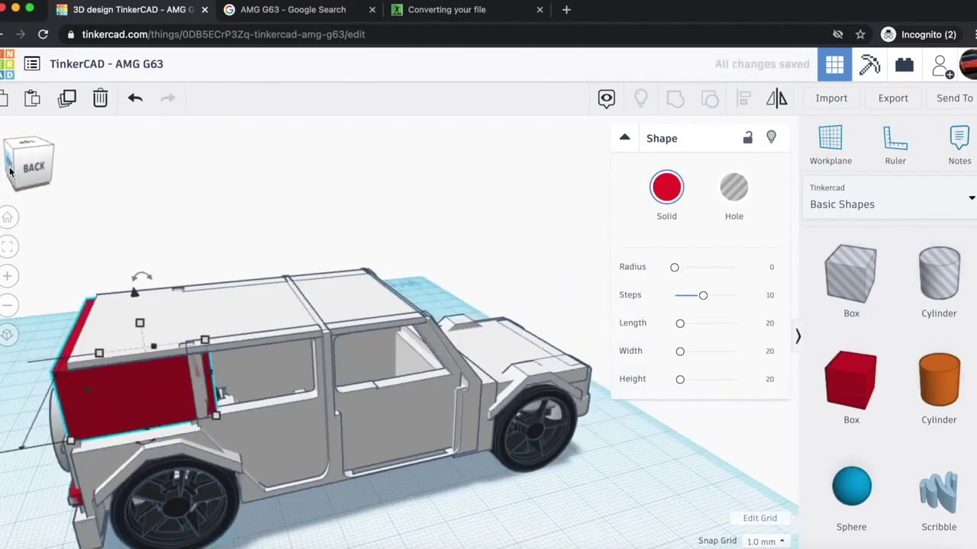
pyautogui.click(191, 328)
pyautogui.moveTo(84, 330); pyautogui.dragTo(77, 330)
pyautogui.click(9, 339)
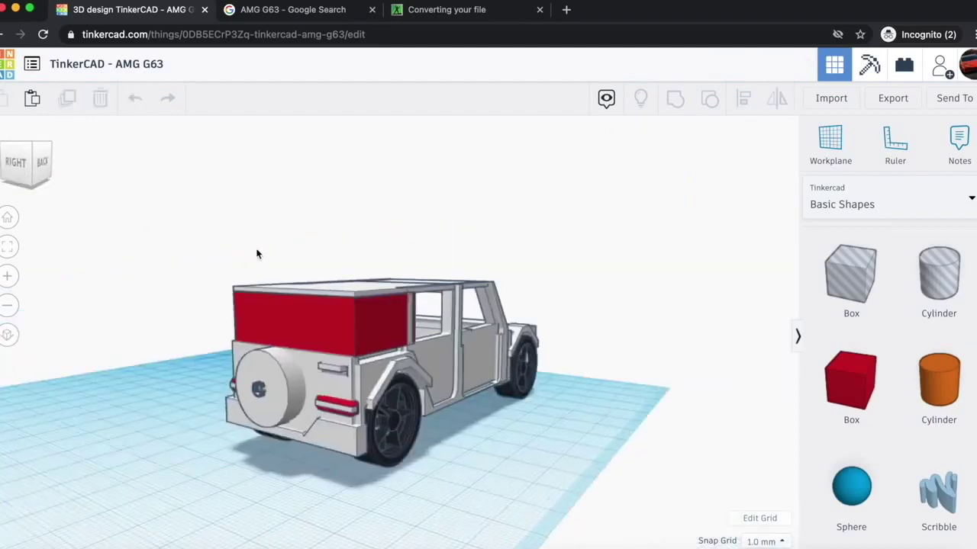
# - Move the red box out from under the roof to the open space behind the car
pyautogui.scroll(4, 282, 289)
pyautogui.click(313, 323)
pyautogui.click(19, 157)
pyautogui.click(17, 158)
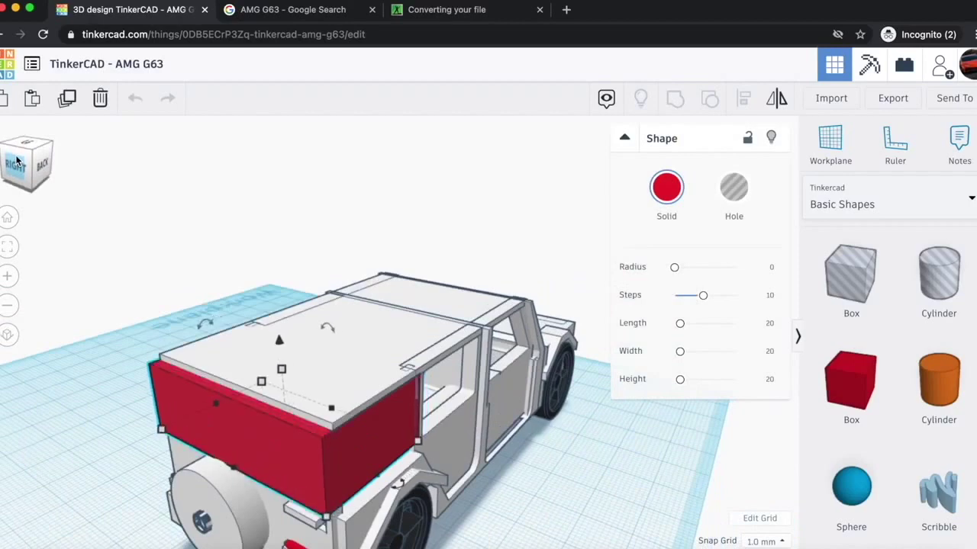
pyautogui.click(23, 165)
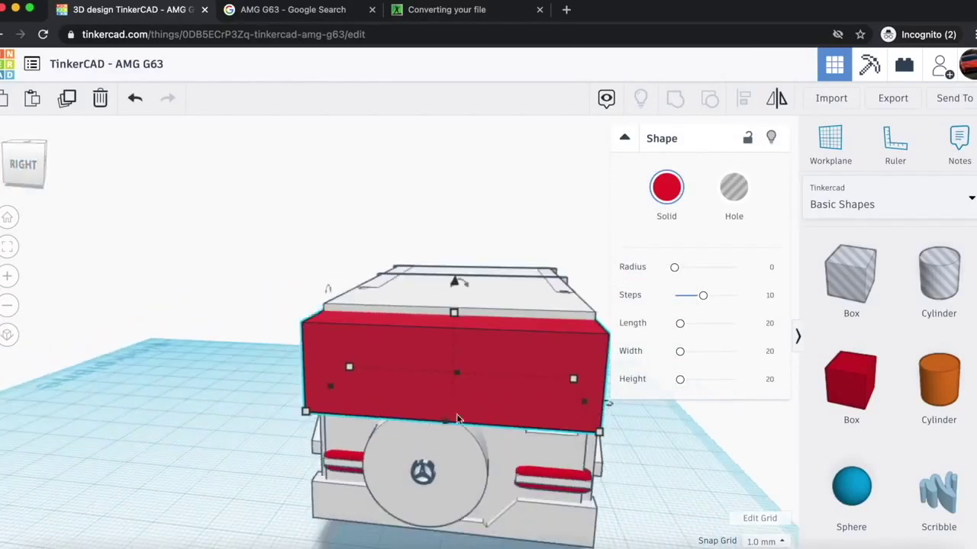
pyautogui.moveTo(476, 374); pyautogui.dragTo(464, 433)
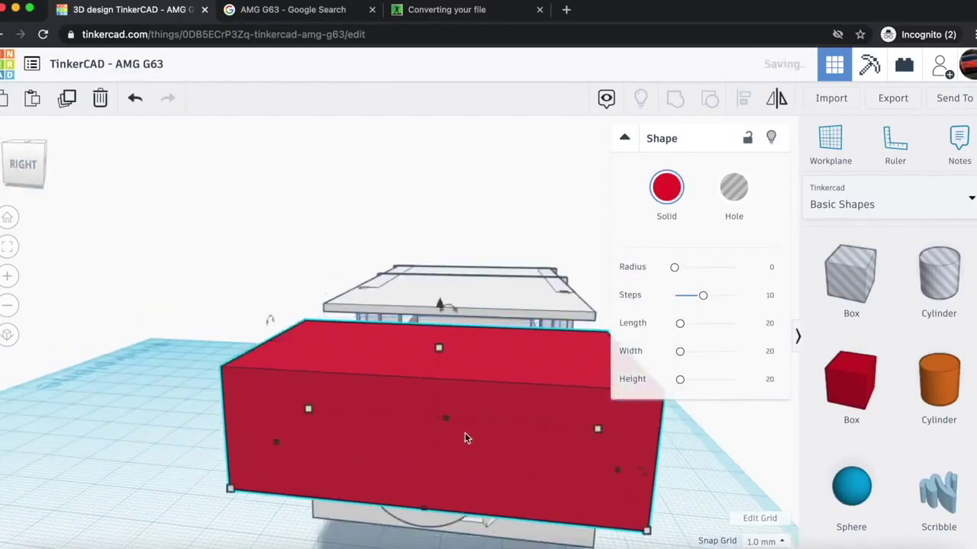
# - Duplicate the red box and place the copy beside the original
pyautogui.click(35, 164)
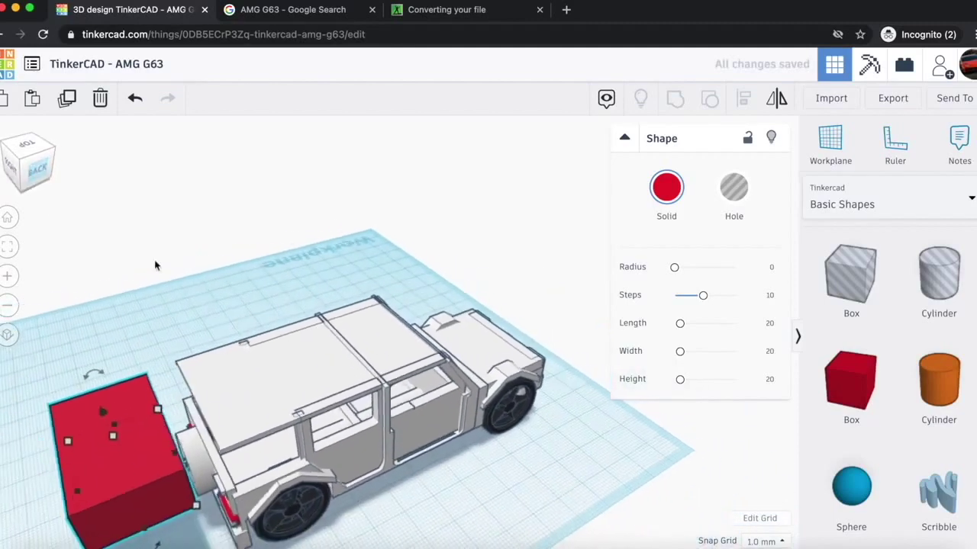
pyautogui.click(29, 166)
pyautogui.moveTo(200, 347); pyautogui.dragTo(218, 375)
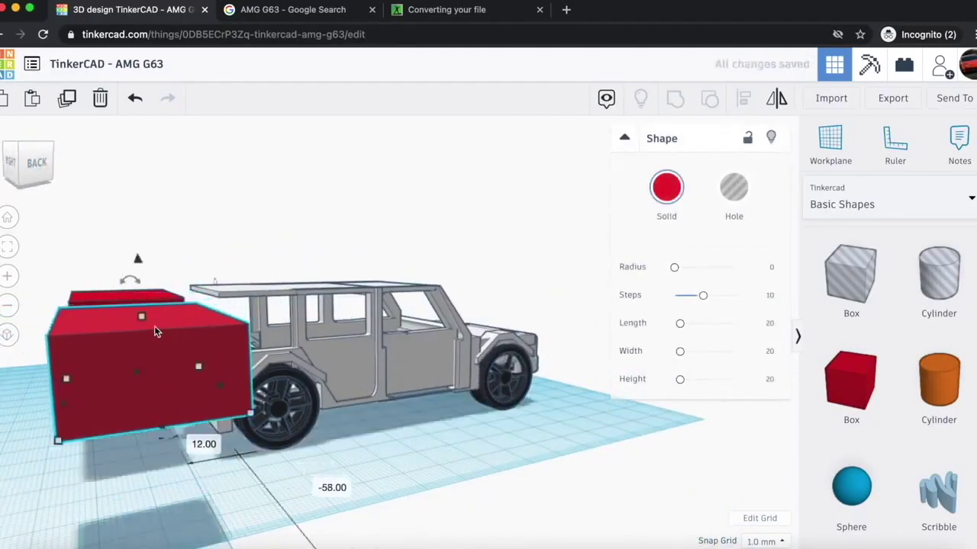
# - Shrink the copied box to 10 mm high and 19 mm long, and round its edges with a 2.87 radius
pyautogui.moveTo(142, 324); pyautogui.dragTo(142, 329)
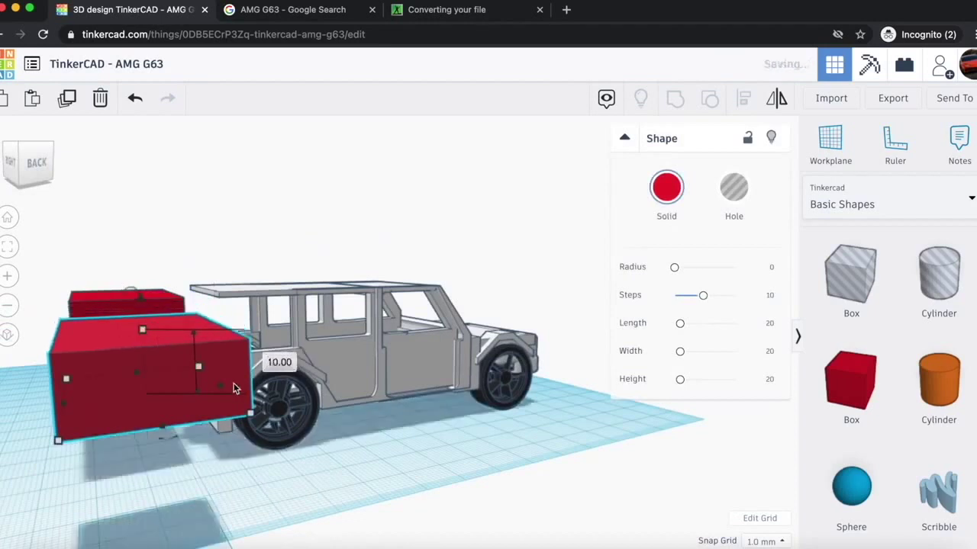
pyautogui.moveTo(221, 385); pyautogui.dragTo(205, 388)
pyautogui.moveTo(674, 266); pyautogui.dragTo(682, 266)
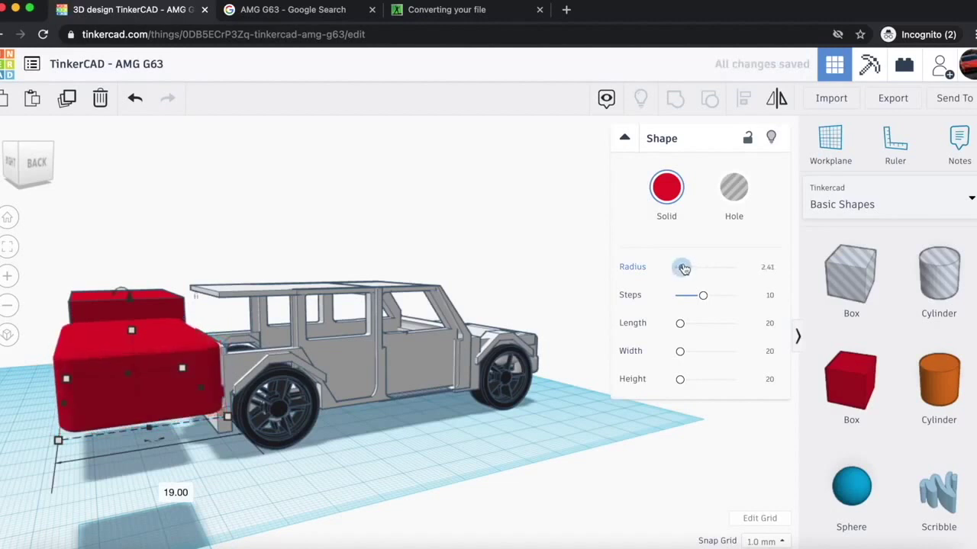
# - Move the rounded box against the side face of the plain red box and set its length to 20 mm
pyautogui.moveTo(134, 328); pyautogui.dragTo(173, 343)
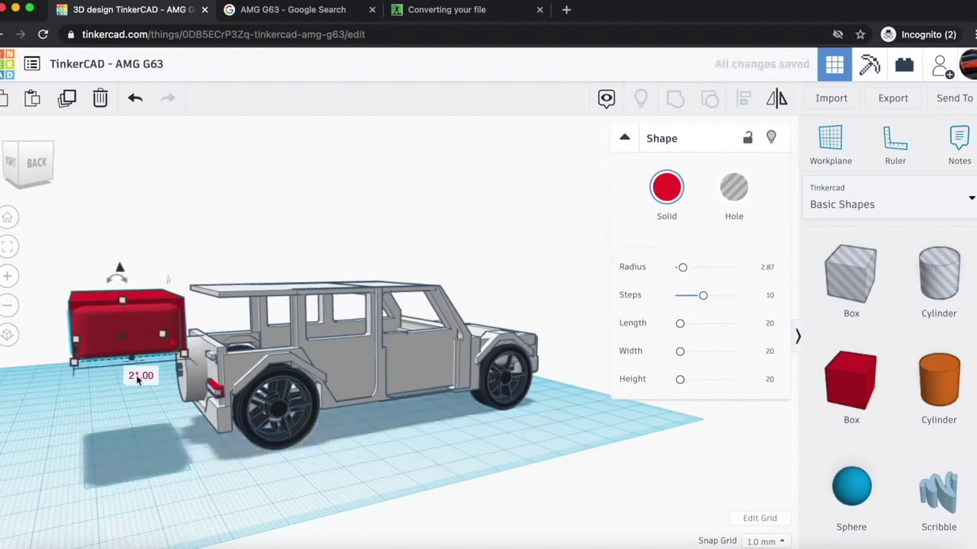
pyautogui.write('0')
pyautogui.press('Return')
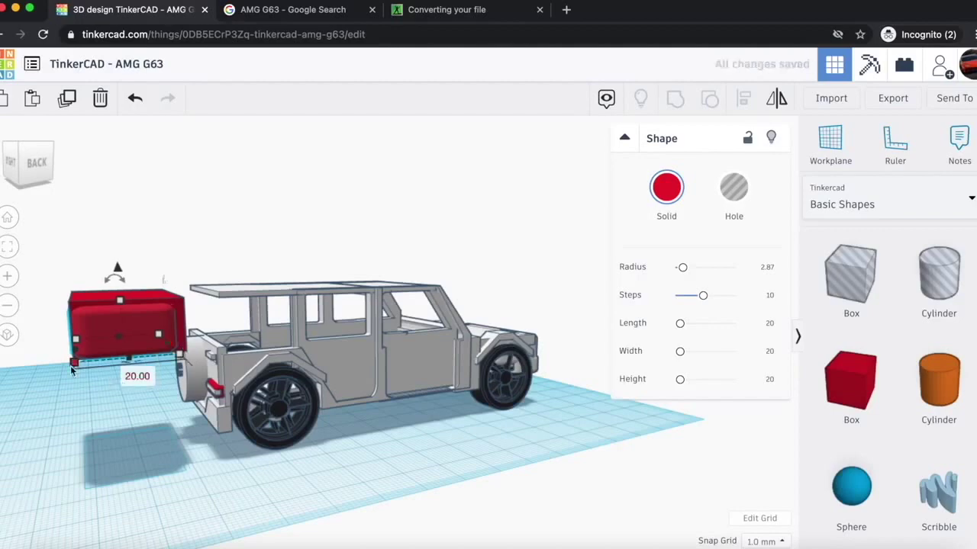
# - Try to move the rounded box toward the car and undo the move
pyautogui.click(19, 169)
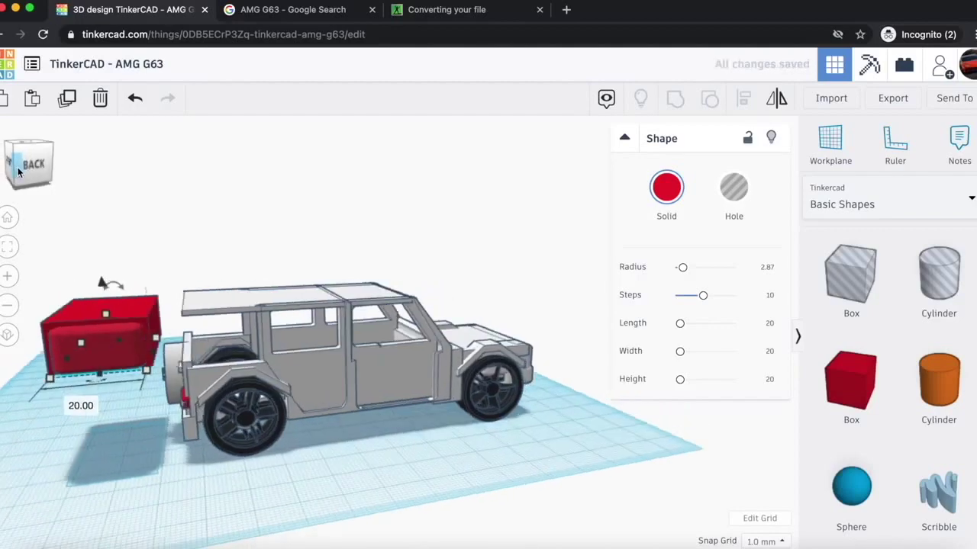
pyautogui.moveTo(134, 359); pyautogui.dragTo(196, 366)
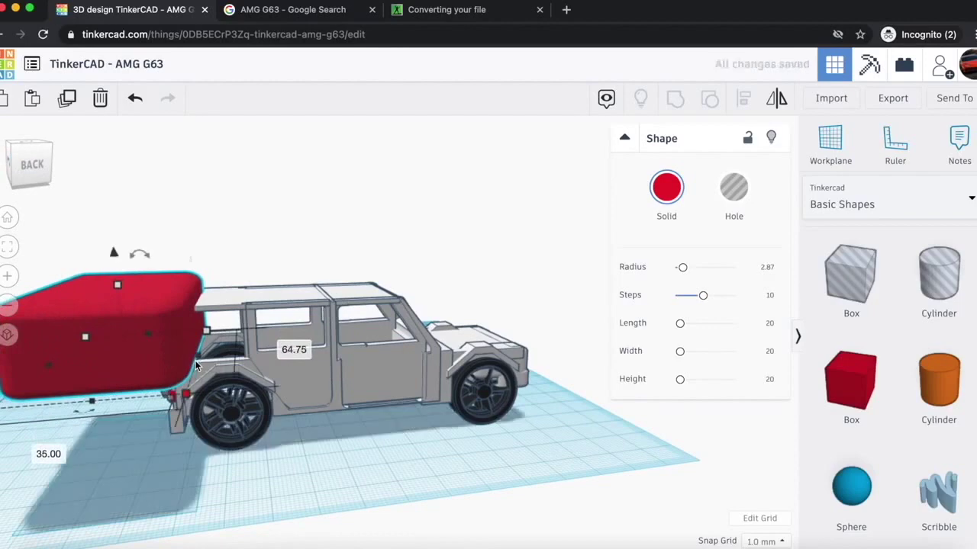
pyautogui.hotkey('ctrl', 'z')
# - Raise the rounded box by 0.3 mm to align it vertically with the plain red box
pyautogui.moveTo(164, 500); pyautogui.dragTo(470, 513, button='right')
pyautogui.scroll(4, 277, 247)
pyautogui.click(24, 160)
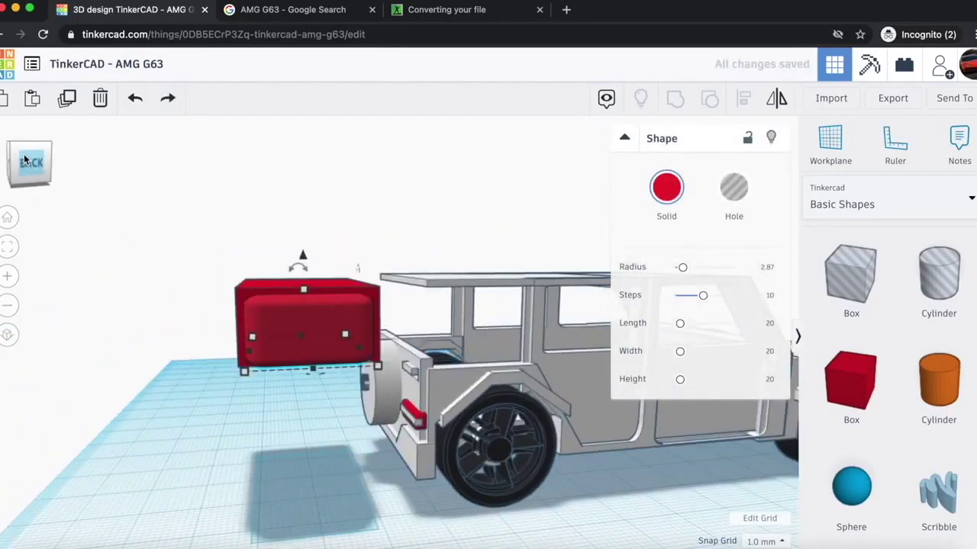
pyautogui.moveTo(303, 257); pyautogui.dragTo(303, 256)
pyautogui.click(367, 263)
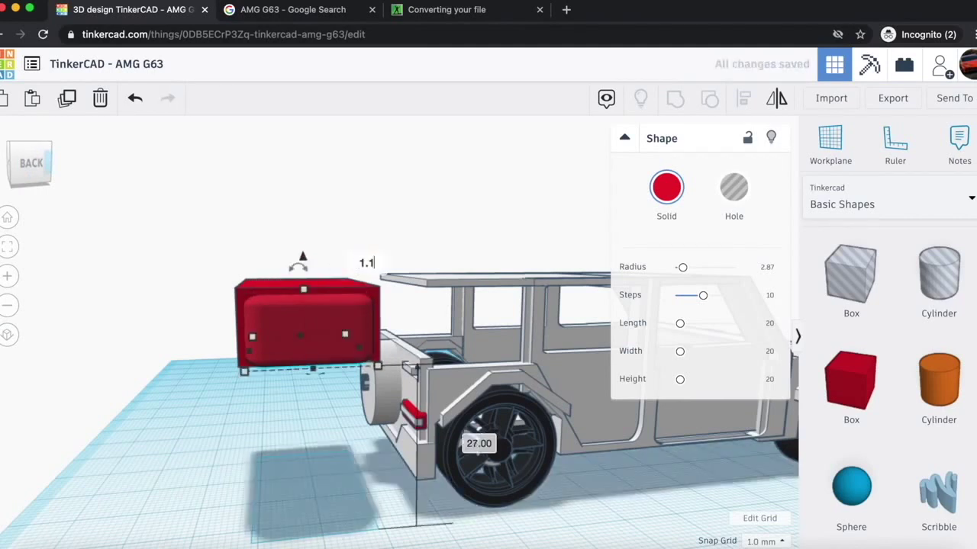
pyautogui.write('0.3')
pyautogui.press('Return')
# - Stretch the rounded box through the plain red box and nudge it four increments so it protrudes from both ends
pyautogui.click(225, 391)
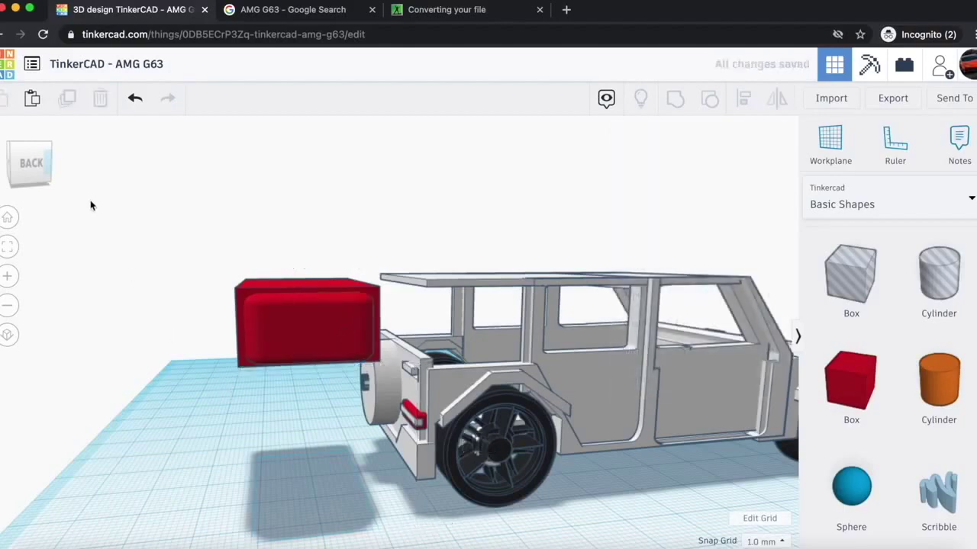
pyautogui.click(41, 164)
pyautogui.moveTo(43, 166); pyautogui.dragTo(54, 172)
pyautogui.click(546, 501)
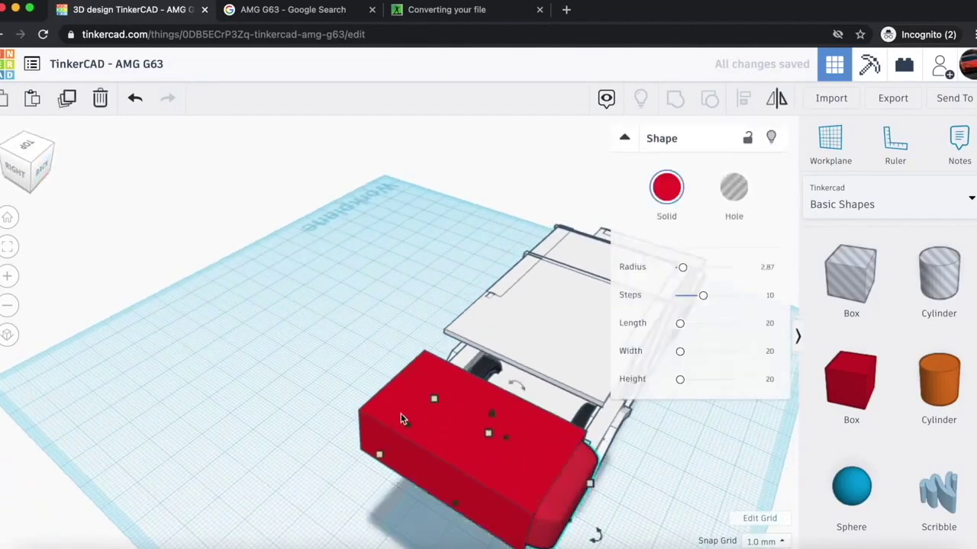
pyautogui.moveTo(409, 426); pyautogui.dragTo(316, 382)
pyautogui.press('Right')
pyautogui.press('Right')
pyautogui.press('Right')
pyautogui.press('Right')
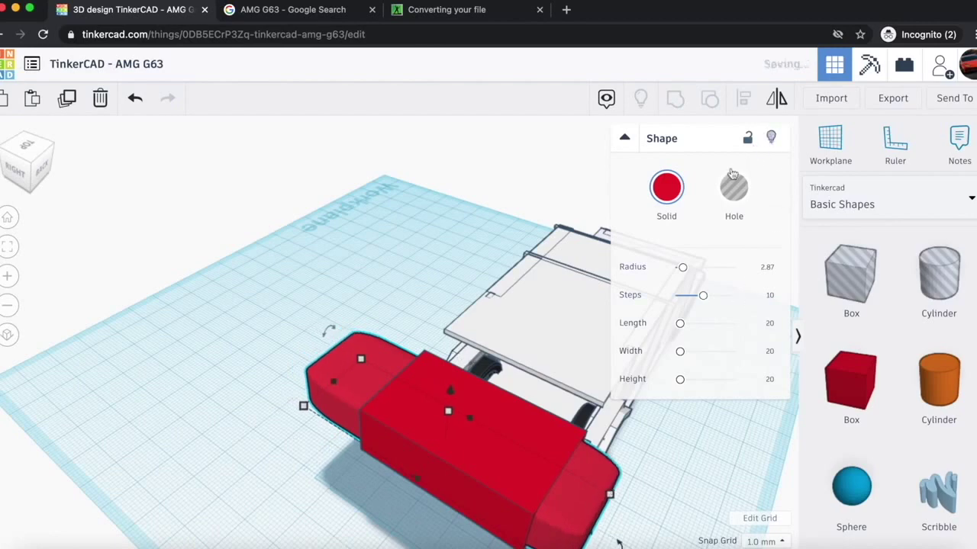
# - Turn the rounded box into a hole and group it with the plain red box to hollow it out
pyautogui.click(733, 182)
pyautogui.scroll(-4, 290, 233)
pyautogui.moveTo(21, 163); pyautogui.dragTo(0, 172)
pyautogui.keyDown('shift'); pyautogui.click(276, 477); pyautogui.keyUp('shift')
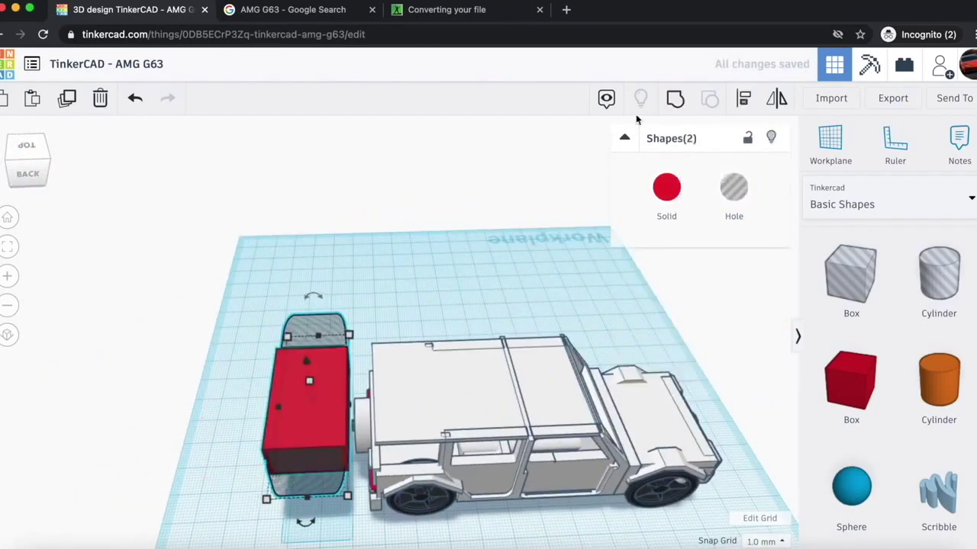
pyautogui.click(672, 99)
pyautogui.click(160, 321)
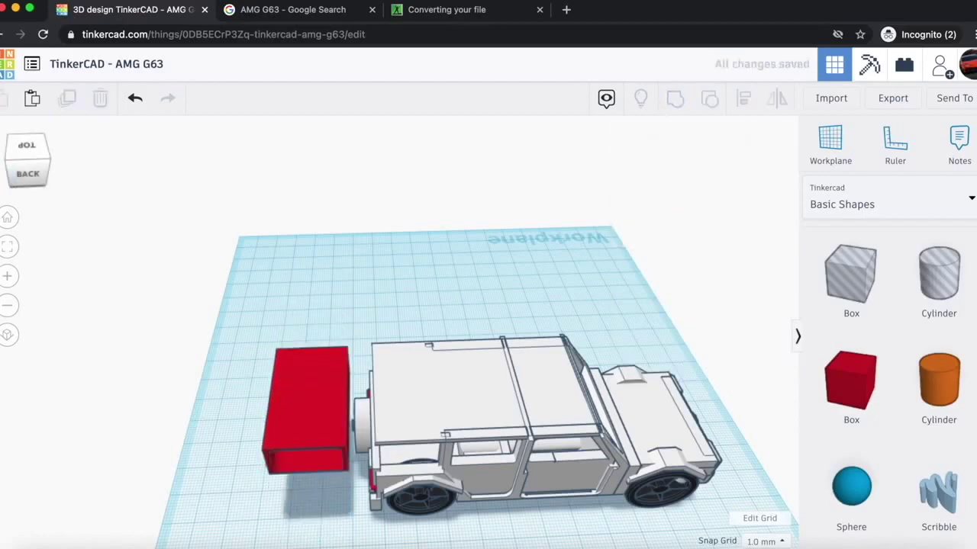
# - Place a hole box through the hollow red box's car-facing wall, raise it to the wall's height and stretch it to 33 mm
pyautogui.moveTo(20, 160)
pyautogui.mouseDown()
pyautogui.moveTo(20, 151)
pyautogui.moveTo(9, 153)
pyautogui.moveTo(24, 155)
pyautogui.mouseUp()
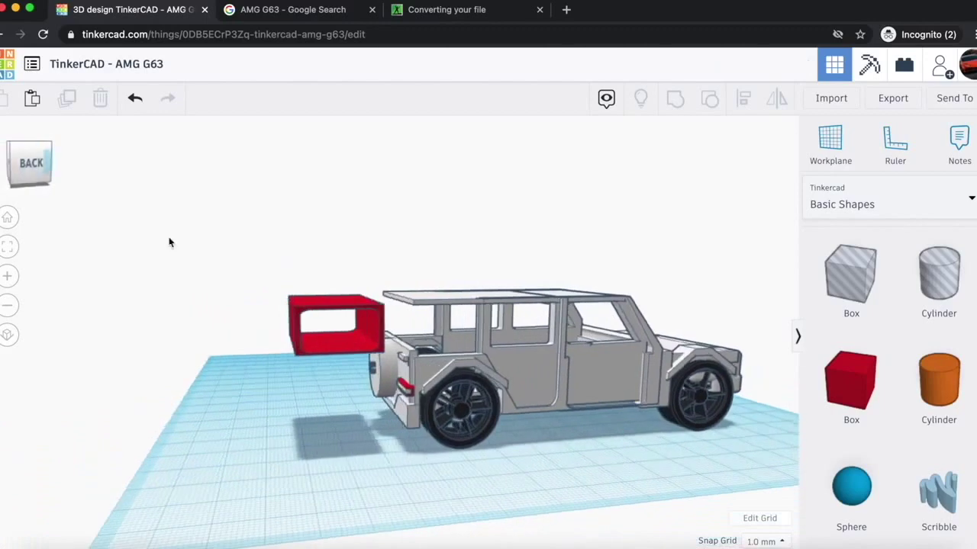
pyautogui.scroll(3, 169, 242)
pyautogui.scroll(3, 169, 242)
pyautogui.click(258, 340)
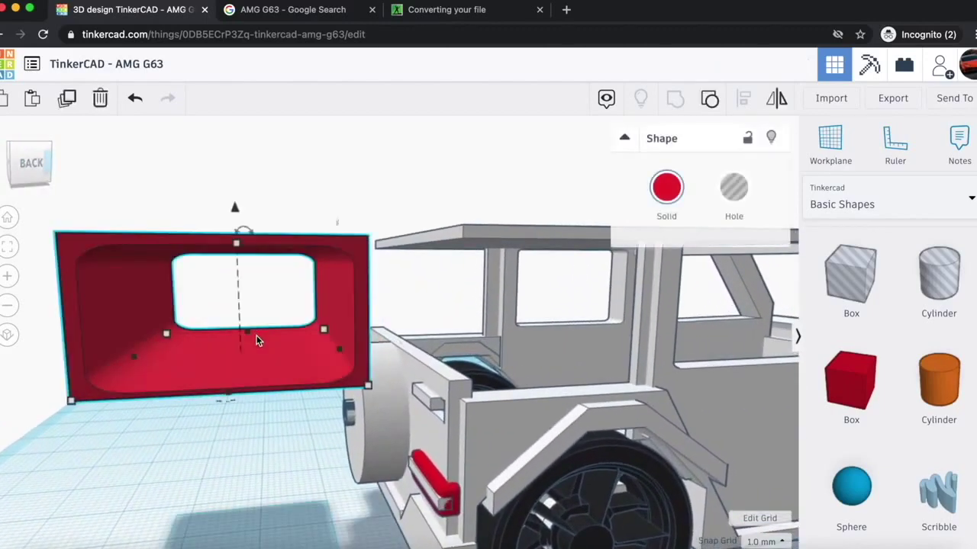
pyautogui.moveTo(846, 284); pyautogui.dragTo(353, 524)
pyautogui.moveTo(353, 372); pyautogui.dragTo(357, 283)
pyautogui.moveTo(357, 249); pyautogui.dragTo(359, 229)
pyautogui.moveTo(362, 367); pyautogui.dragTo(374, 376)
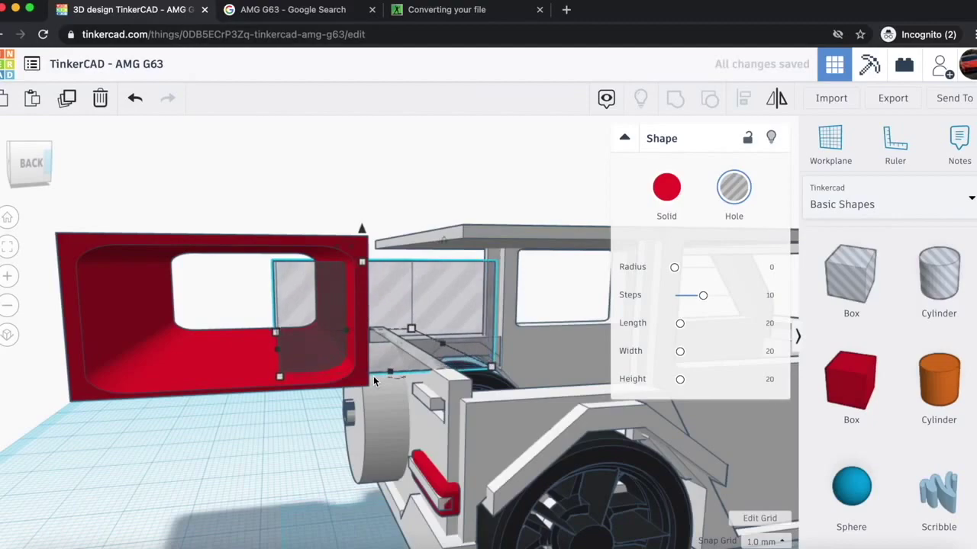
pyautogui.moveTo(390, 371); pyautogui.dragTo(397, 380)
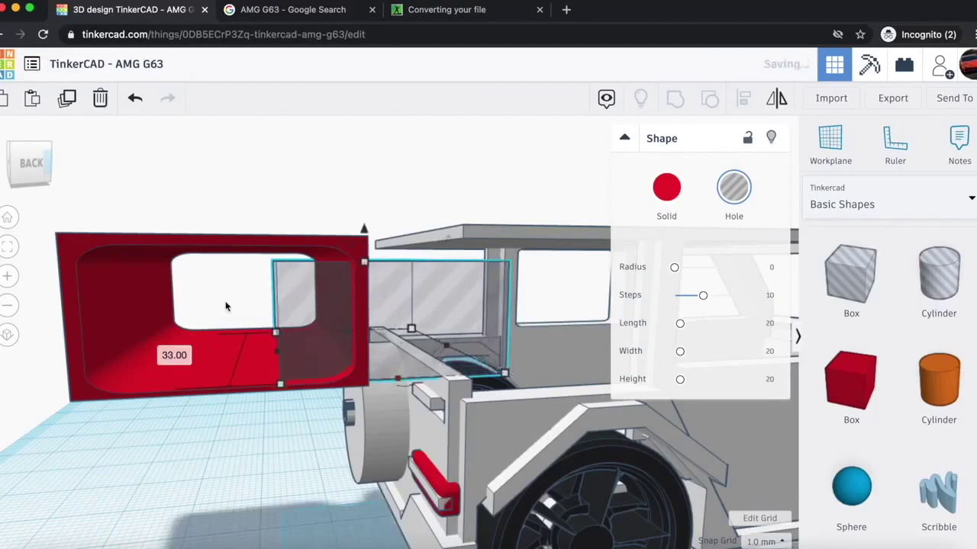
# - Group only the hole box and the hollow red box to cut open the red box's car-facing wall
pyautogui.moveTo(15, 168)
pyautogui.mouseDown()
pyautogui.moveTo(27, 164)
pyautogui.moveTo(6, 159)
pyautogui.moveTo(2, 174)
pyautogui.moveTo(20, 176)
pyautogui.mouseUp()
pyautogui.scroll(-5, 175, 382)
pyautogui.keyDown('shift'); pyautogui.click(267, 405); pyautogui.keyUp('shift')
pyautogui.keyDown('shift'); pyautogui.click(433, 402); pyautogui.keyUp('shift')
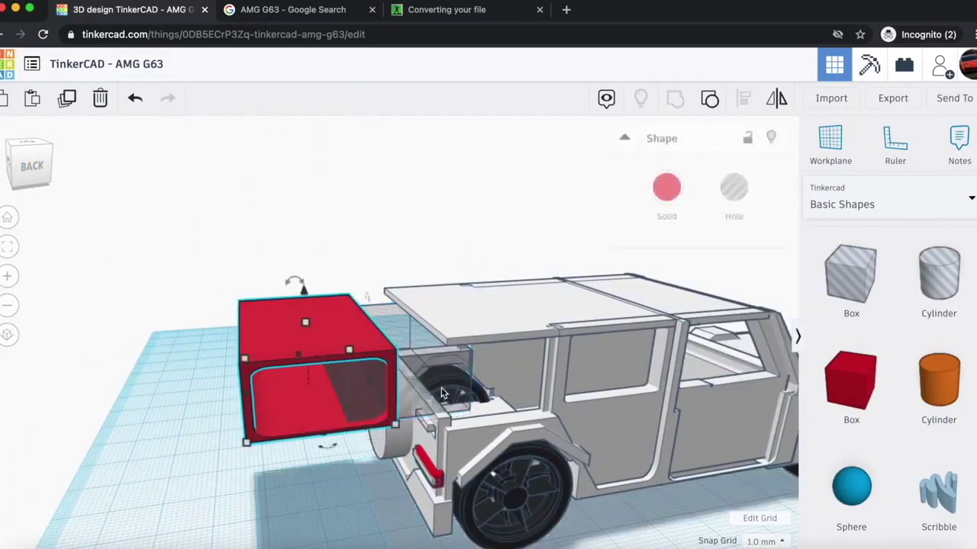
pyautogui.click(226, 480)
pyautogui.click(339, 415)
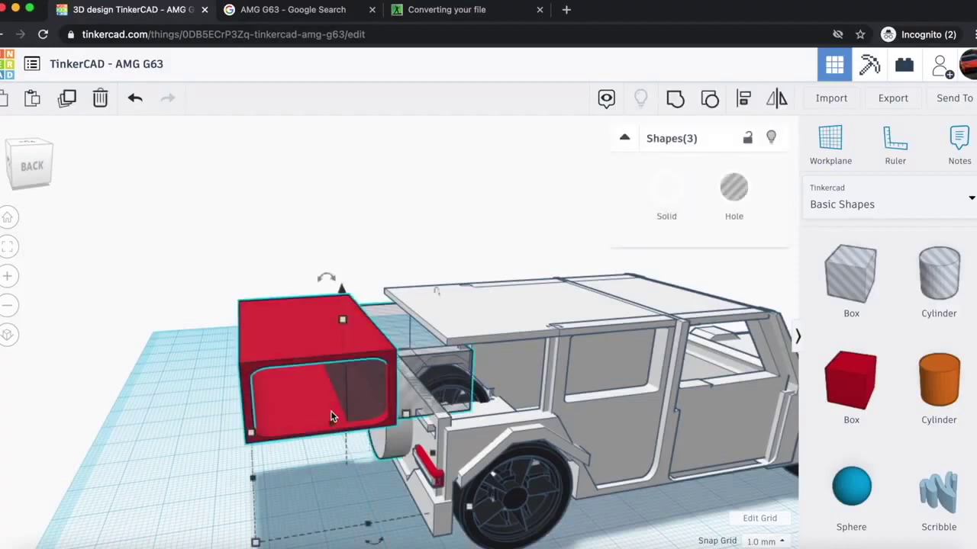
pyautogui.click(197, 464)
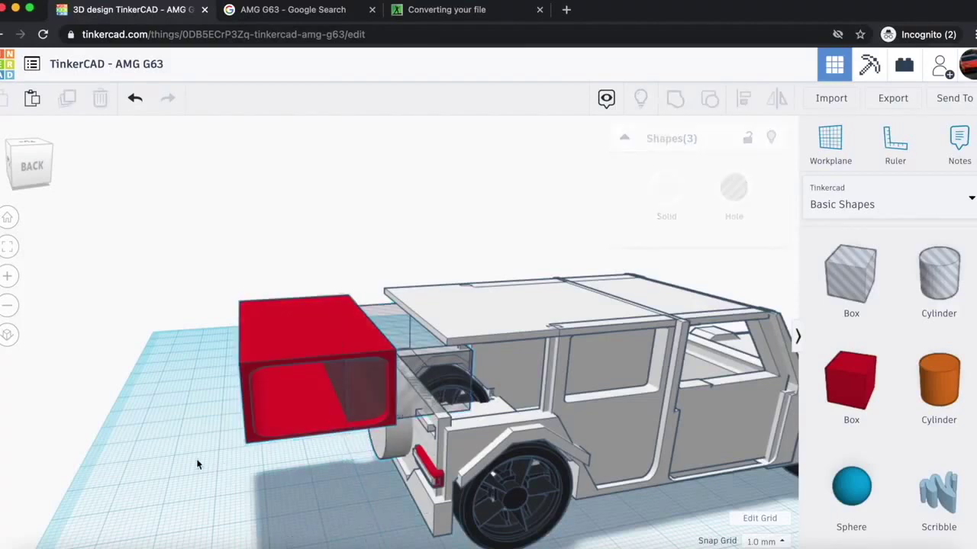
pyautogui.click(351, 409)
pyautogui.click(674, 101)
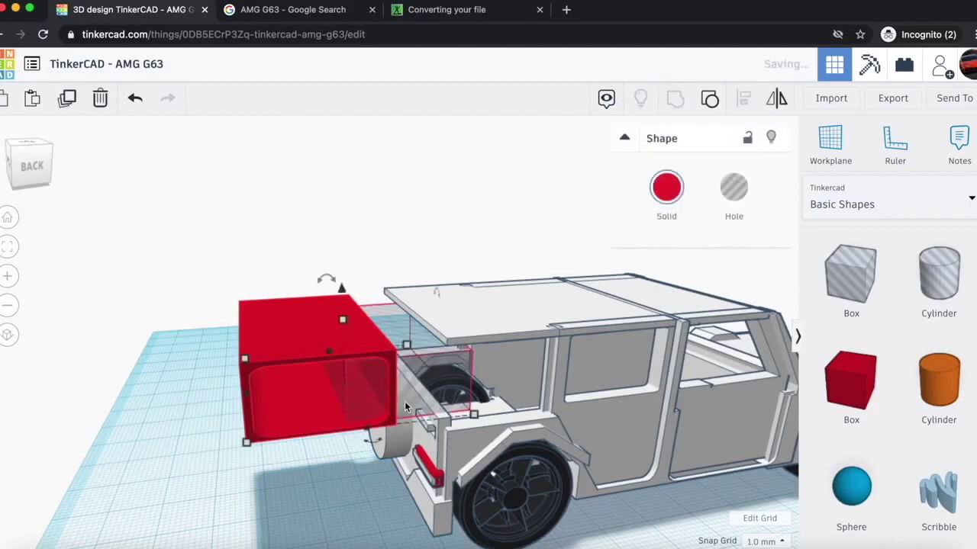
# - Nudge the hollow red cabin box forward onto the car's rear, aligning it with the edges beneath the roof
pyautogui.press('Right')
pyautogui.press('Right')
pyautogui.press('Right')
pyautogui.press('Right')
pyautogui.press('Right')
pyautogui.press('Right')
pyautogui.press('Right')
pyautogui.press('Right')
pyautogui.press('Right')
pyautogui.press('Right')
pyautogui.press('Right')
pyautogui.press('Right')
pyautogui.press('Right')
pyautogui.press('Right')
pyautogui.press('Right')
pyautogui.press('Right')
pyautogui.press('Right')
pyautogui.press('Right')
pyautogui.press('Right')
pyautogui.press('Right')
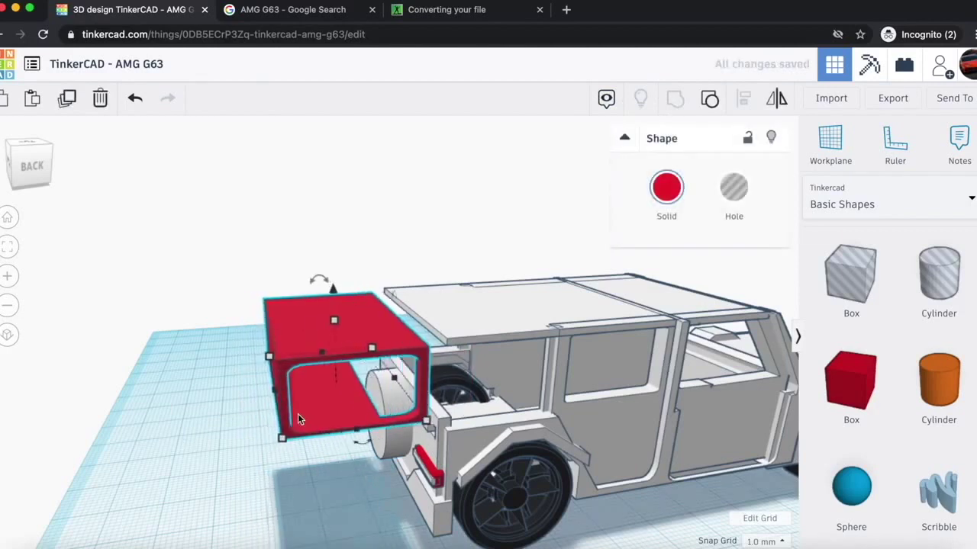
pyautogui.press('Right')
pyautogui.press('Right')
pyautogui.press('Right')
pyautogui.press('Right')
pyautogui.press('Right')
pyautogui.press('Right')
pyautogui.press('Right')
pyautogui.press('Right')
pyautogui.press('Right')
pyautogui.press('Right')
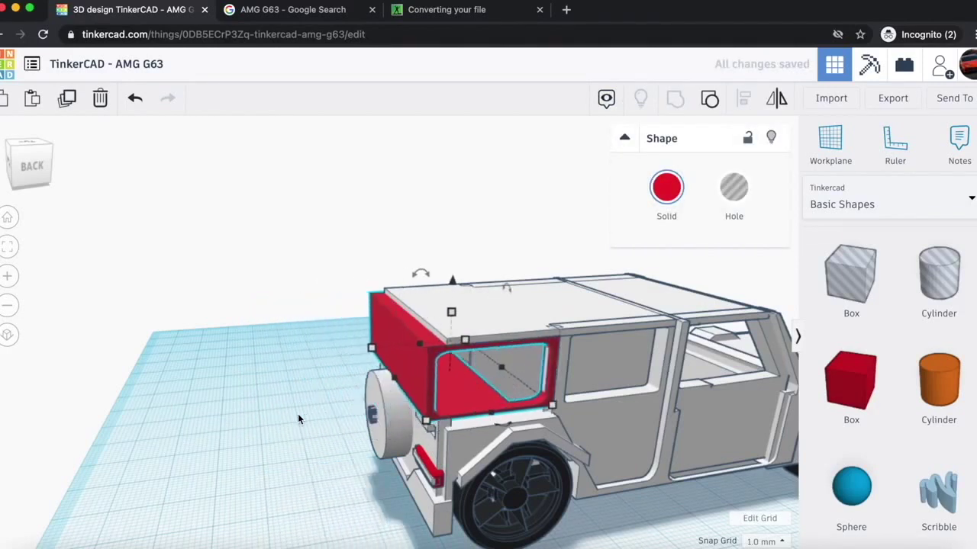
pyautogui.press('Right')
pyautogui.press('Left')
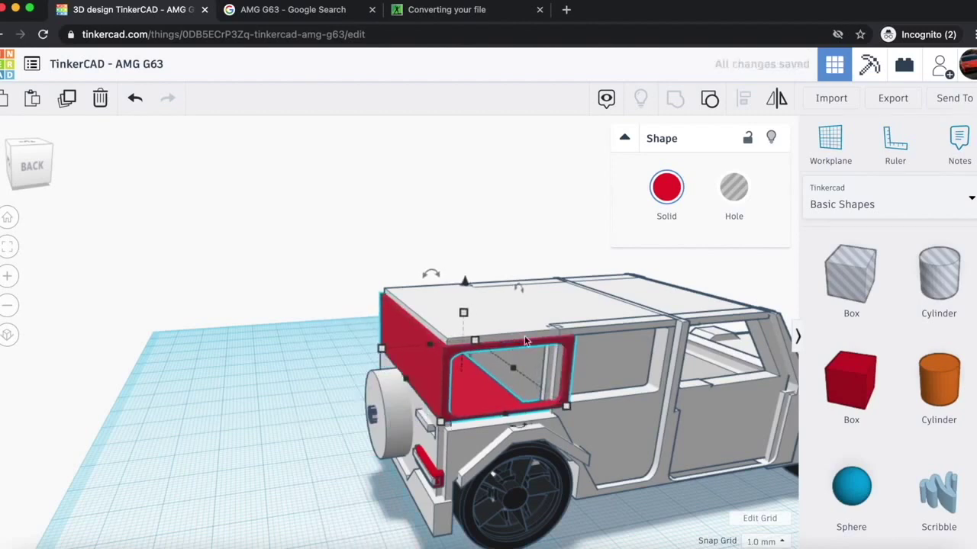
pyautogui.press('Left')
pyautogui.press('Right')
pyautogui.press('Right')
# - Place a hole box beside the car's rear, flatten it and raise it toward the red rear panel's height
pyautogui.moveTo(24, 150); pyautogui.dragTo(35, 149)
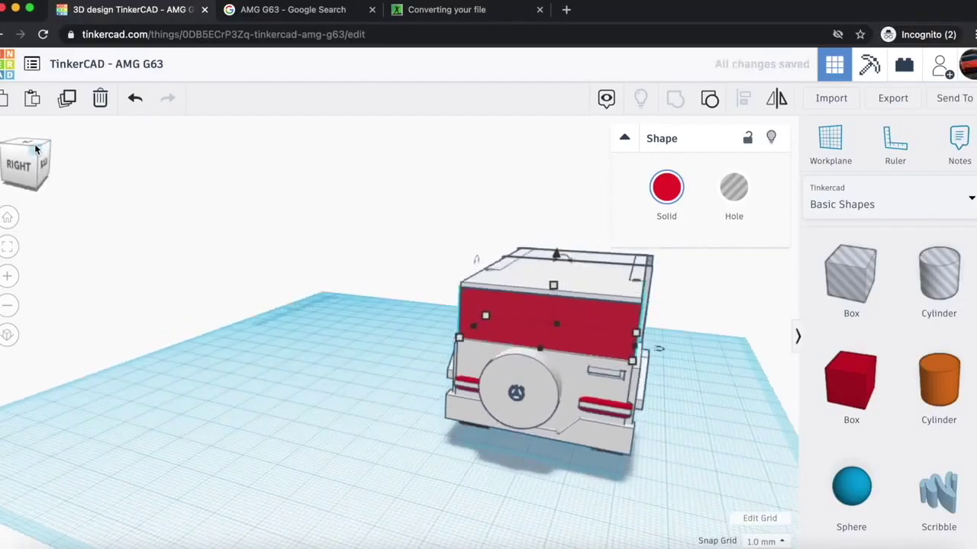
pyautogui.scroll(4, 427, 212)
pyautogui.click(213, 462)
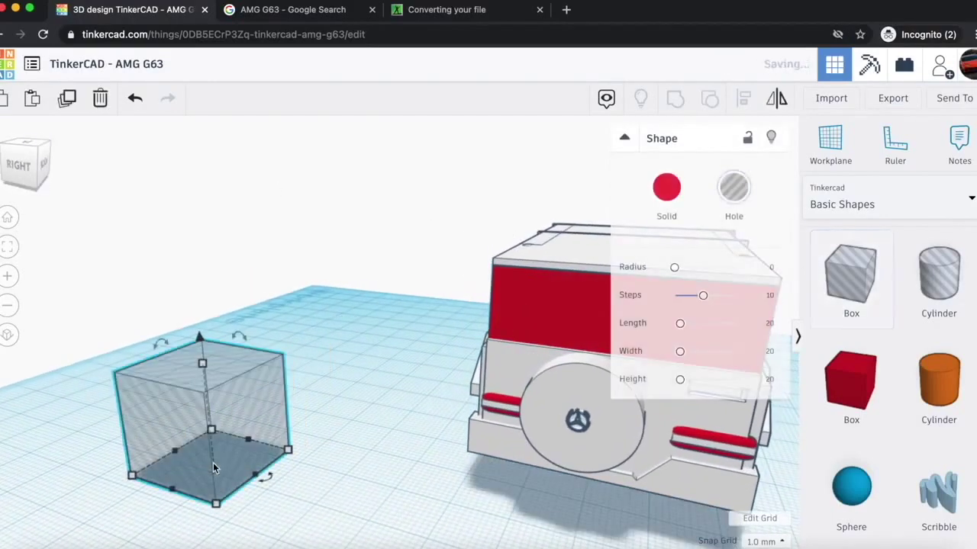
pyautogui.moveTo(199, 395); pyautogui.dragTo(382, 428)
pyautogui.moveTo(363, 393); pyautogui.dragTo(402, 262)
# - Nudge the flattened hole box sideways until it cuts into the red rear panel above the spare wheel
pyautogui.press('Right')
pyautogui.press('Right')
pyautogui.press('Right')
pyautogui.press('Right')
pyautogui.press('Right')
pyautogui.press('Right')
pyautogui.press('Right')
pyautogui.press('Right')
pyautogui.press('Right')
pyautogui.press('Right')
pyautogui.press('Right')
pyautogui.press('Right')
pyautogui.press('Right')
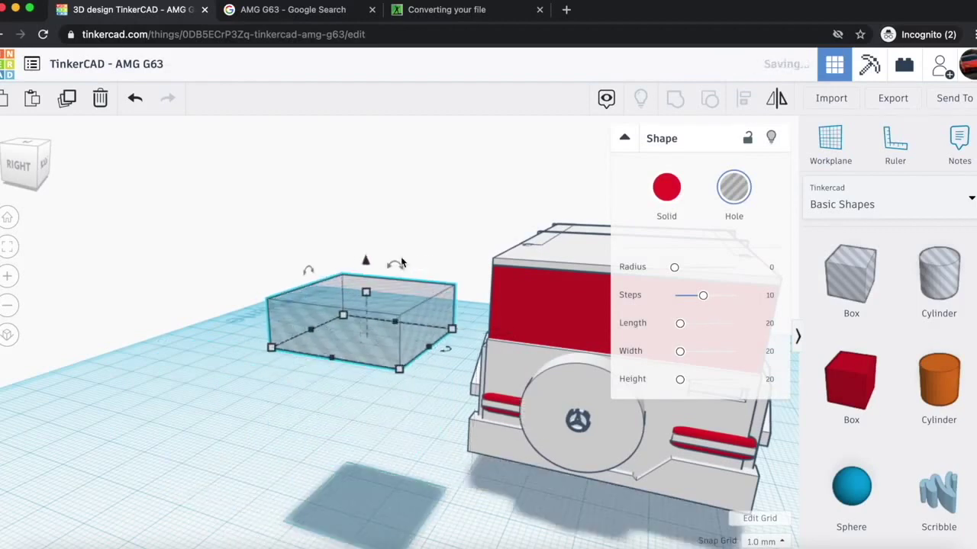
pyautogui.press('Right')
pyautogui.press('Right')
pyautogui.press('Right')
pyautogui.press('Right')
pyautogui.press('Right')
pyautogui.press('Right')
pyautogui.press('Right')
pyautogui.press('Right')
pyautogui.press('Right')
pyautogui.press('Right')
pyautogui.press('Right')
pyautogui.press('Right')
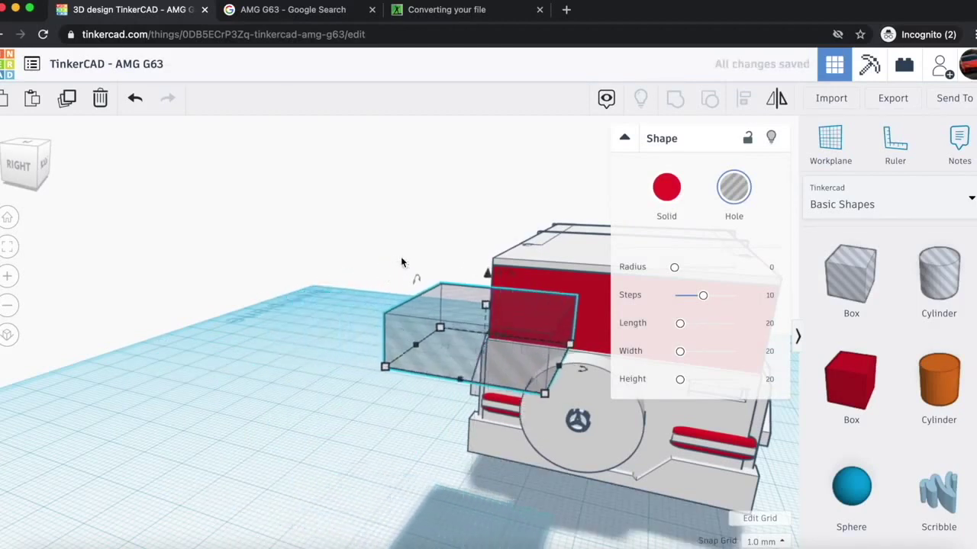
pyautogui.press('Right')
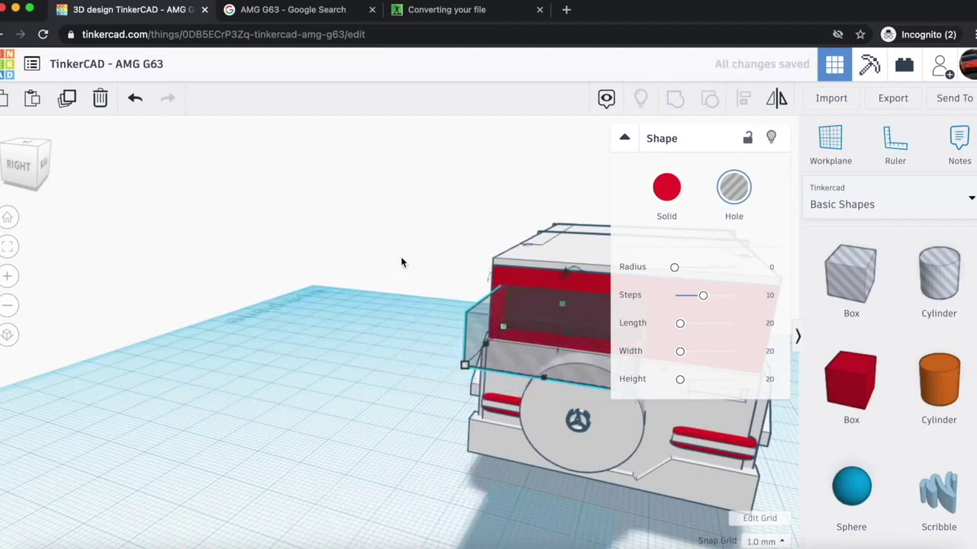
# - Round the hole box with a 1.84 radius, make it taller and widen it across most of the rear panel
pyautogui.moveTo(27, 160); pyautogui.dragTo(6, 162)
pyautogui.moveTo(674, 267); pyautogui.dragTo(689, 271)
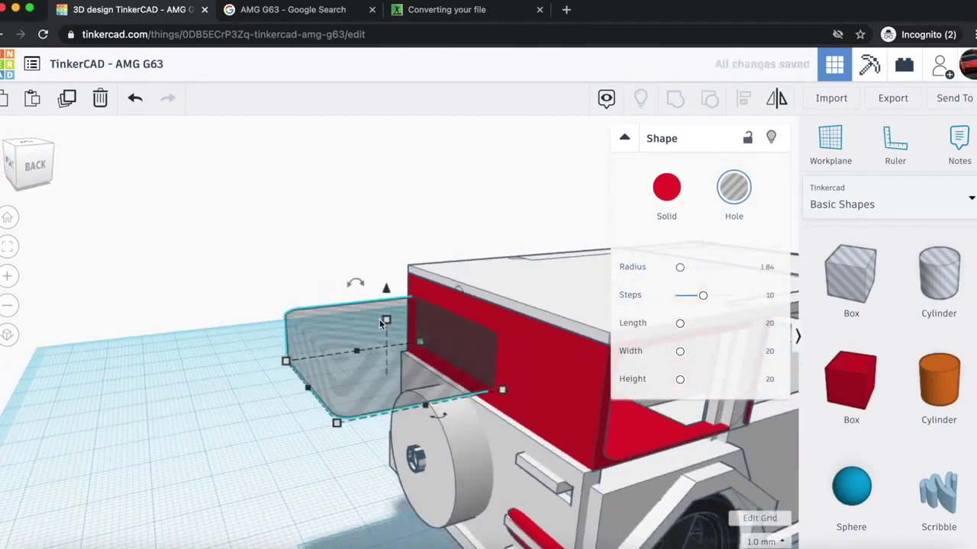
pyautogui.moveTo(388, 318); pyautogui.dragTo(386, 274)
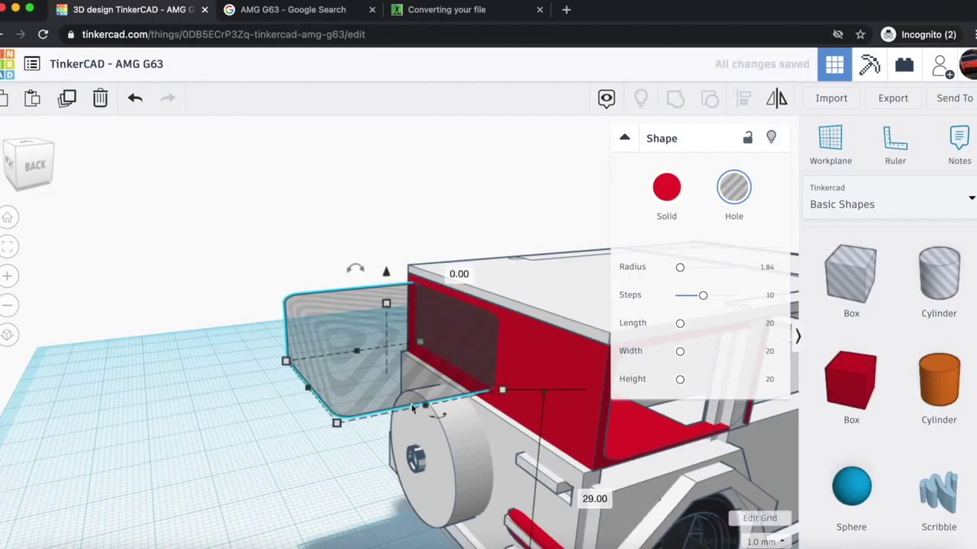
pyautogui.moveTo(425, 404); pyautogui.dragTo(474, 473)
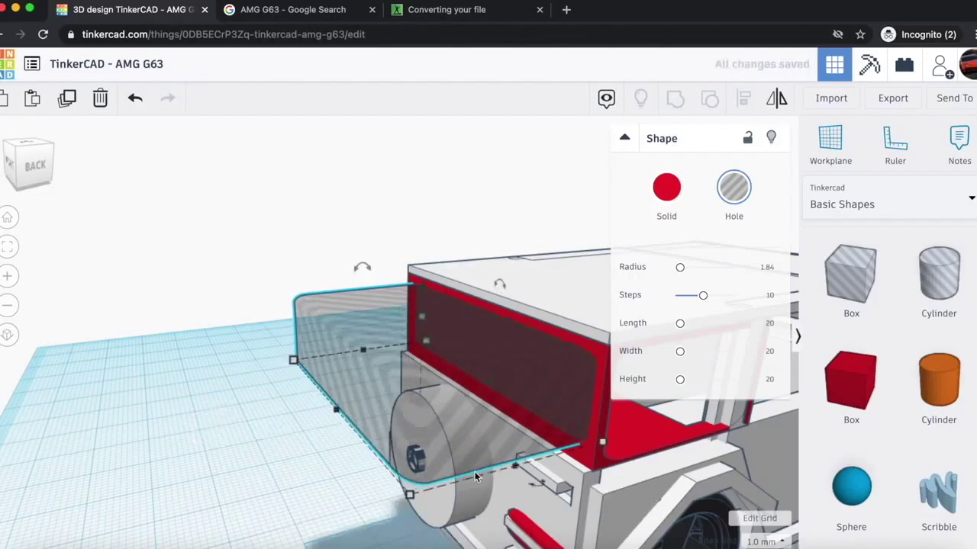
# - Group the rounded hole box with the red cabin box to cut the rear window opening
pyautogui.click(13, 177)
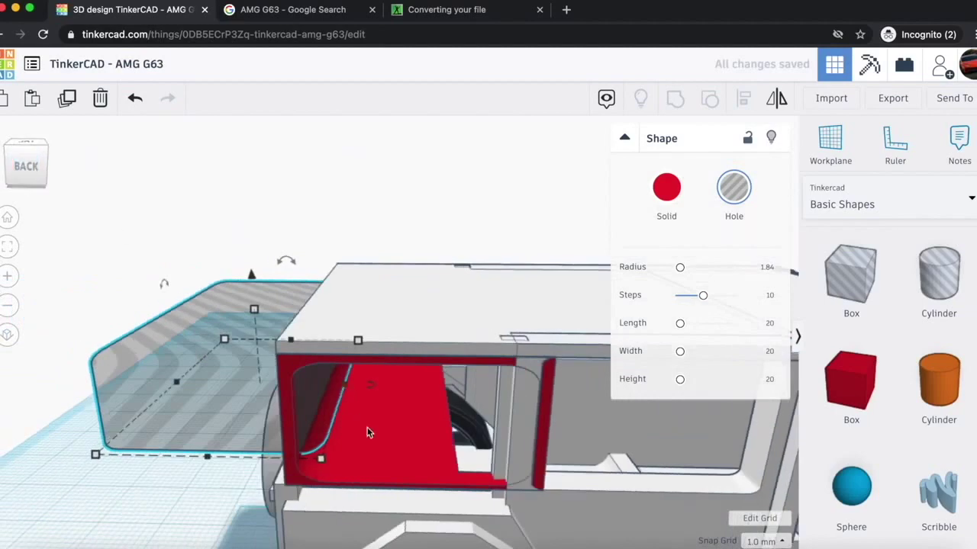
pyautogui.keyDown('shift'); pyautogui.click(361, 421); pyautogui.keyUp('shift')
pyautogui.click(675, 100)
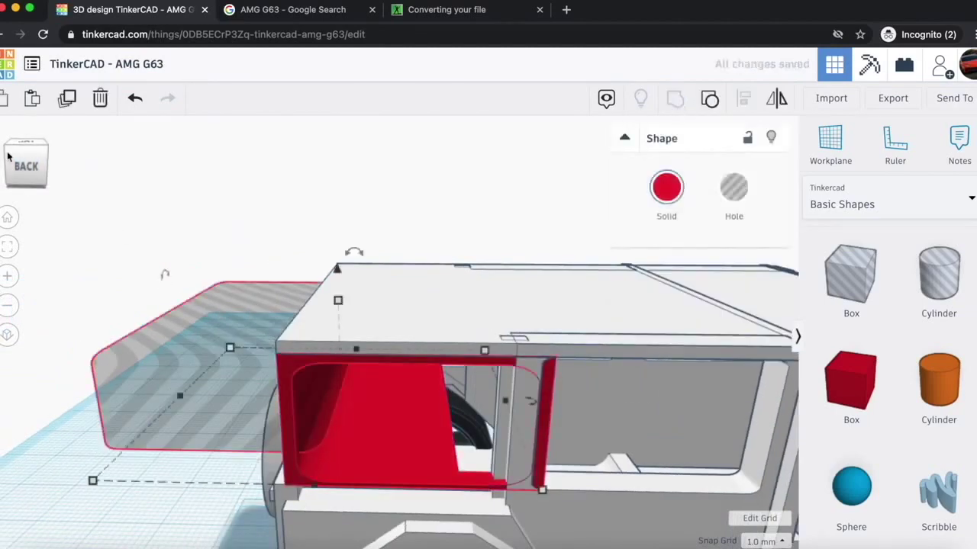
# - Colour the rear cabin box white to match the car body
pyautogui.click(25, 175)
pyautogui.click(30, 171)
pyautogui.click(665, 182)
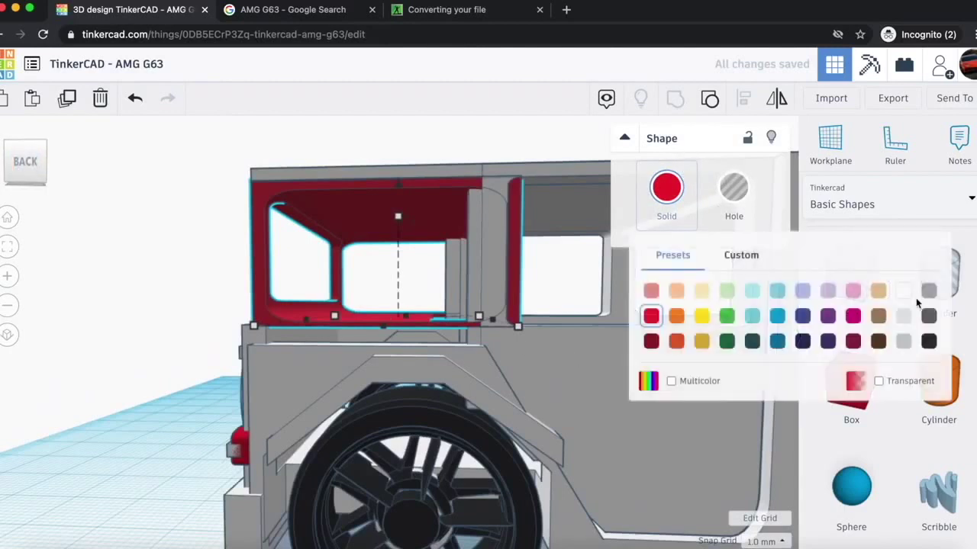
pyautogui.click(905, 290)
pyautogui.click(97, 444)
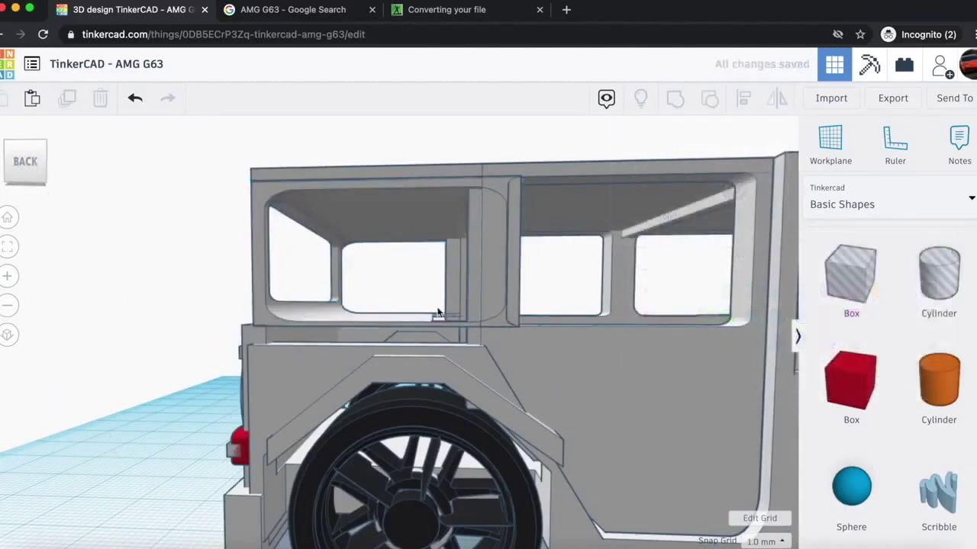
# - Shorten the rear cabin box from its front end so it no longer overlaps the rear door window
pyautogui.click(517, 296)
pyautogui.moveTo(489, 325); pyautogui.dragTo(463, 322)
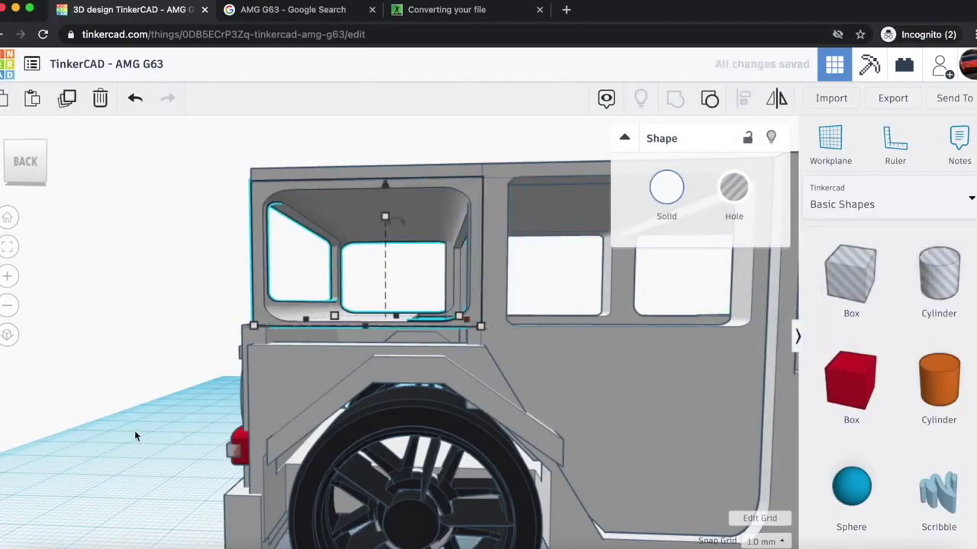
pyautogui.click(134, 435)
# - Examine the assembled rear cabin and the car's overall proportions from several angles
pyautogui.scroll(-5, 134, 436)
pyautogui.moveTo(23, 183); pyautogui.dragTo(347, 272)
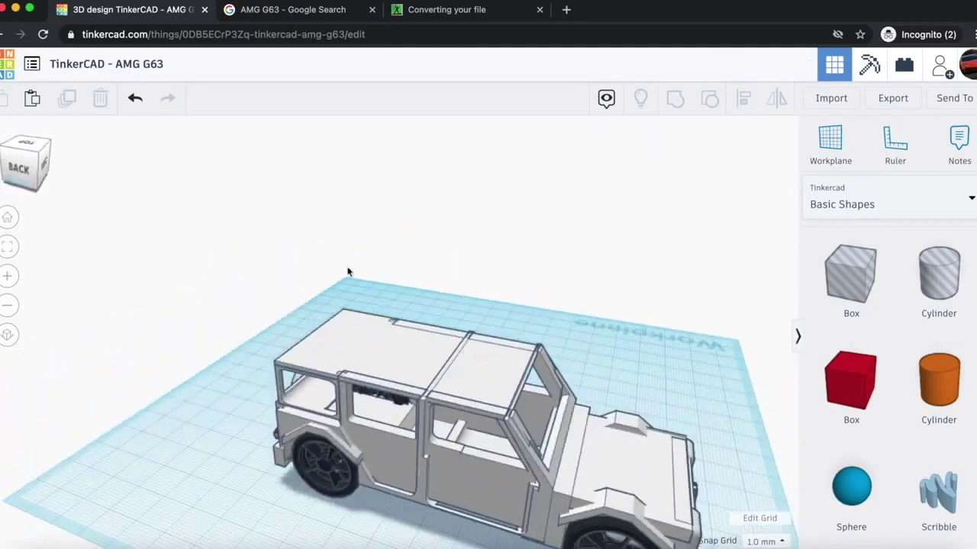
pyautogui.scroll(-4, 496, 320)
pyautogui.scroll(4, 571, 418)
pyautogui.scroll(-1, 488, 412)
pyautogui.click(13, 166)
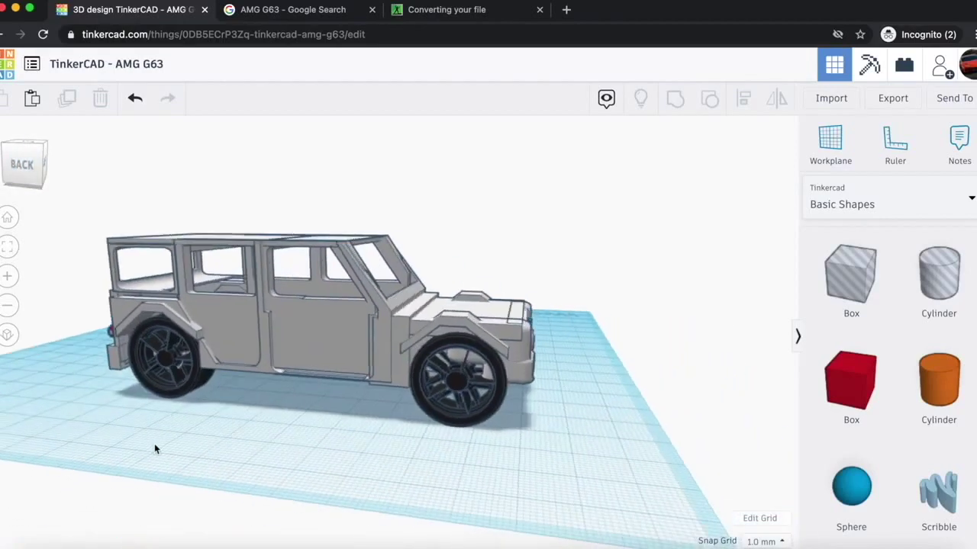
pyautogui.scroll(5, 155, 447)
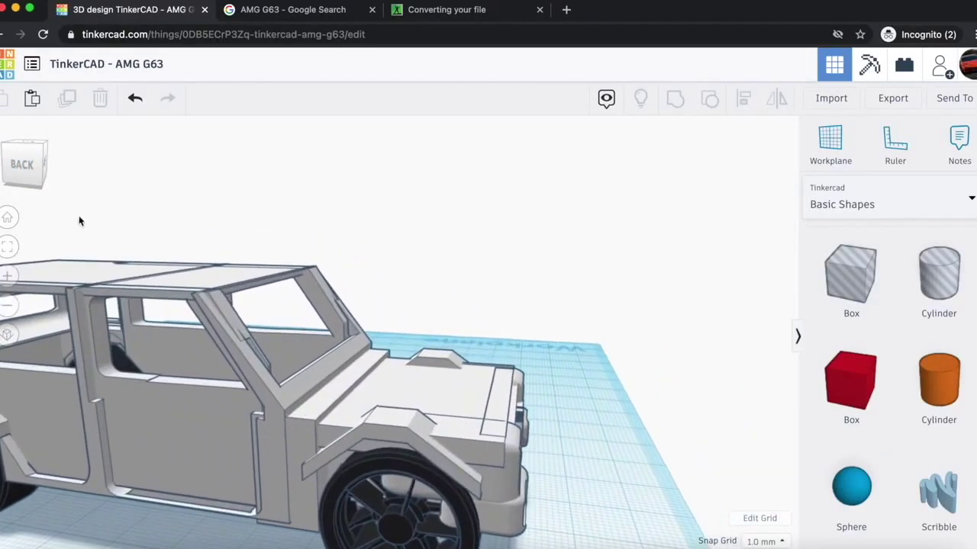
pyautogui.moveTo(238, 518); pyautogui.dragTo(238, 504)
pyautogui.click(102, 540)
# - Shorten the main body shell and the door section from the front to shift the windshield pillars rearward
pyautogui.moveTo(256, 481); pyautogui.dragTo(443, 501, button='middle')
pyautogui.click(443, 500)
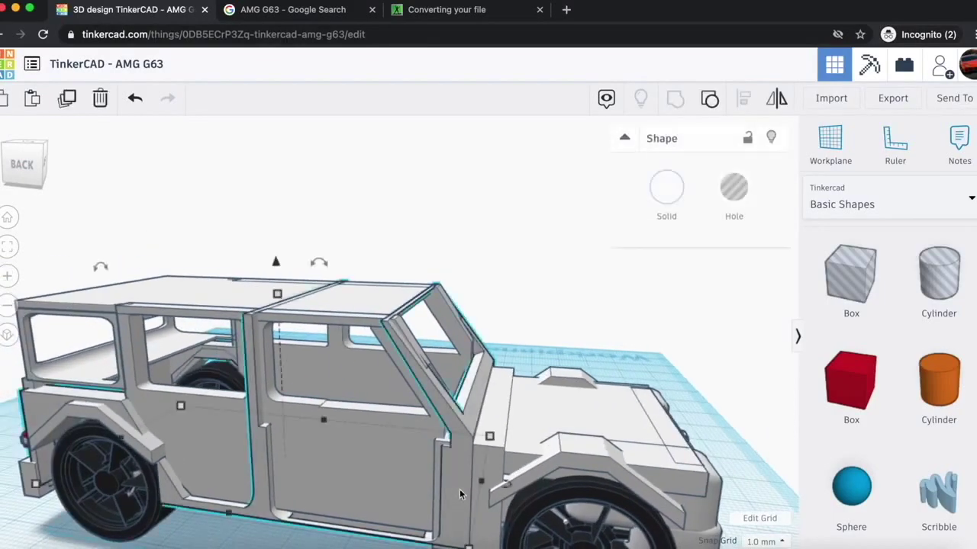
pyautogui.moveTo(480, 483); pyautogui.dragTo(425, 475)
pyautogui.click(338, 472)
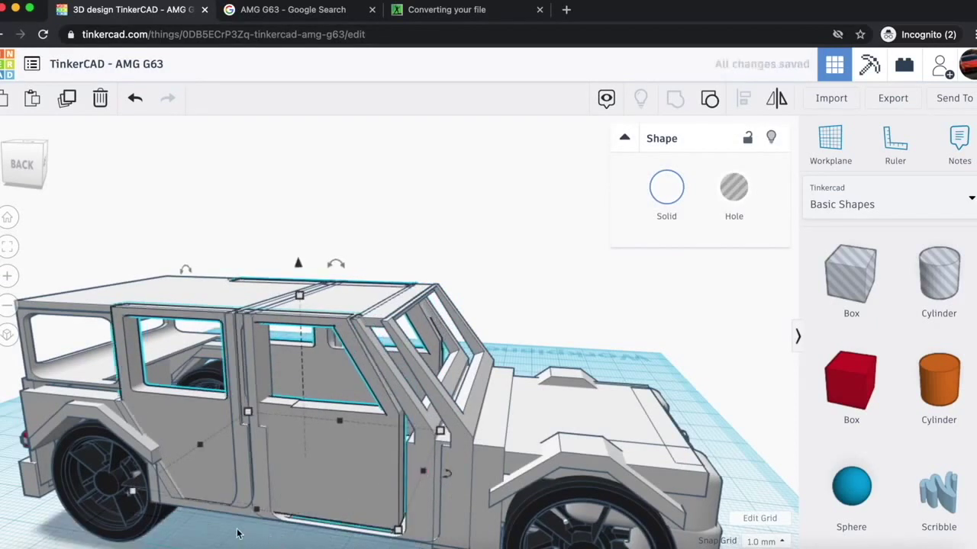
# - Delete the leftover windshield frame ahead of the shortened body and shorten the roof panel to 57 mm to meet the windshield
pyautogui.click(464, 472)
pyautogui.moveTo(463, 473); pyautogui.dragTo(476, 339)
pyautogui.press('Delete')
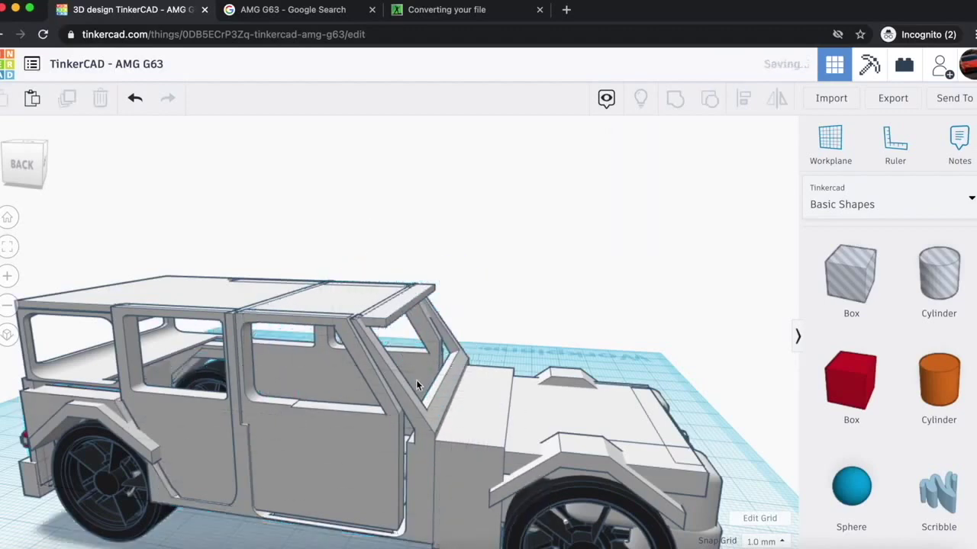
pyautogui.click(392, 310)
pyautogui.moveTo(415, 307); pyautogui.dragTo(393, 306)
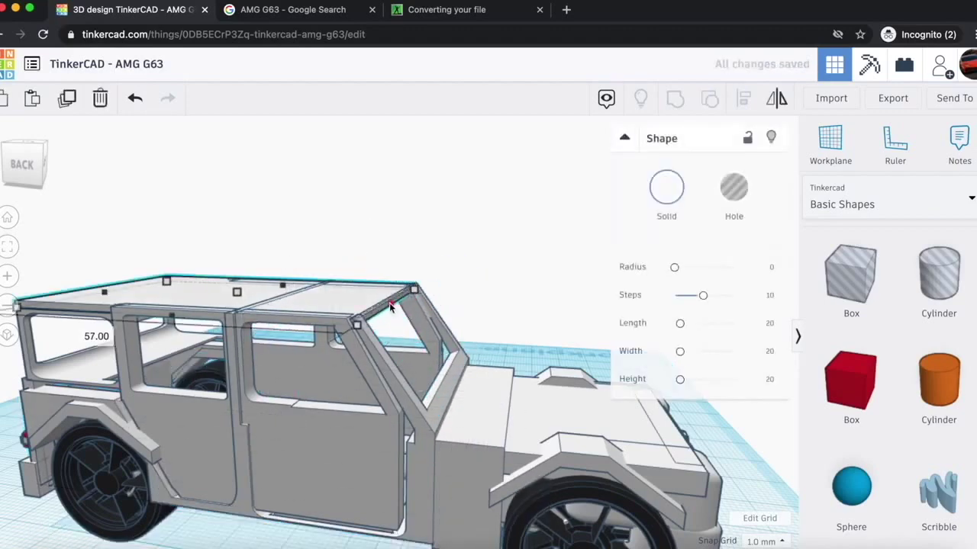
# - Delete the block between the windshield and hood, and move the whole front end with its wheels 7 mm toward the cabin
pyautogui.scroll(-5, 179, 524)
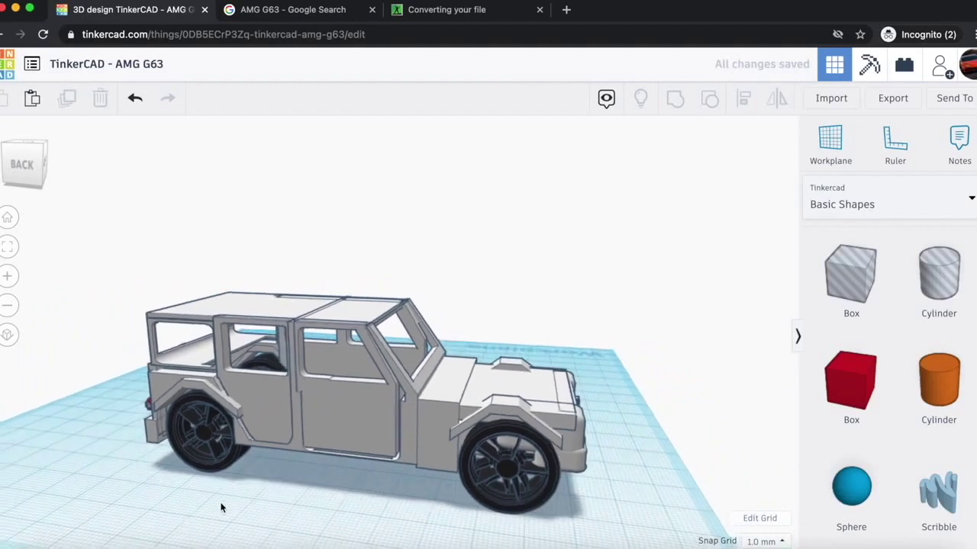
pyautogui.click(437, 439)
pyautogui.press('Delete')
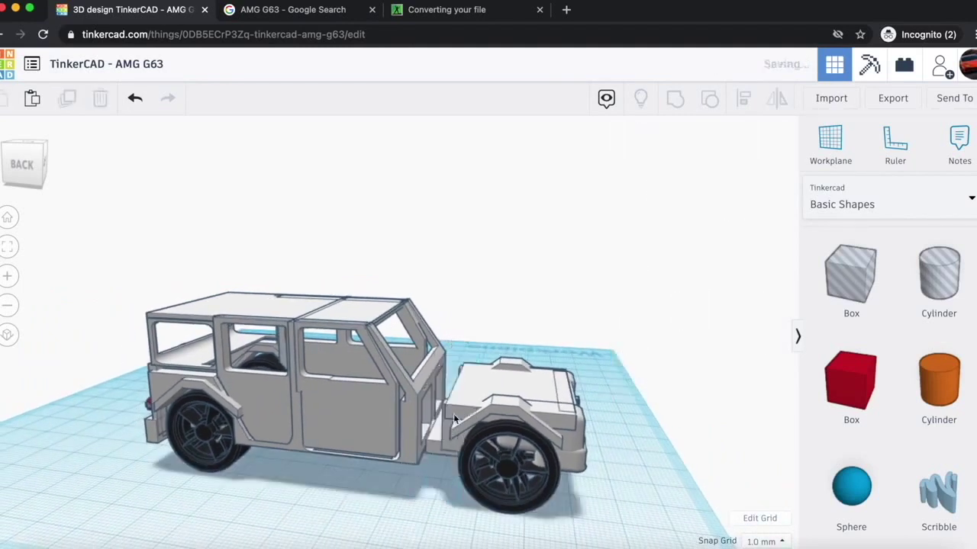
pyautogui.moveTo(630, 523); pyautogui.dragTo(630, 523)
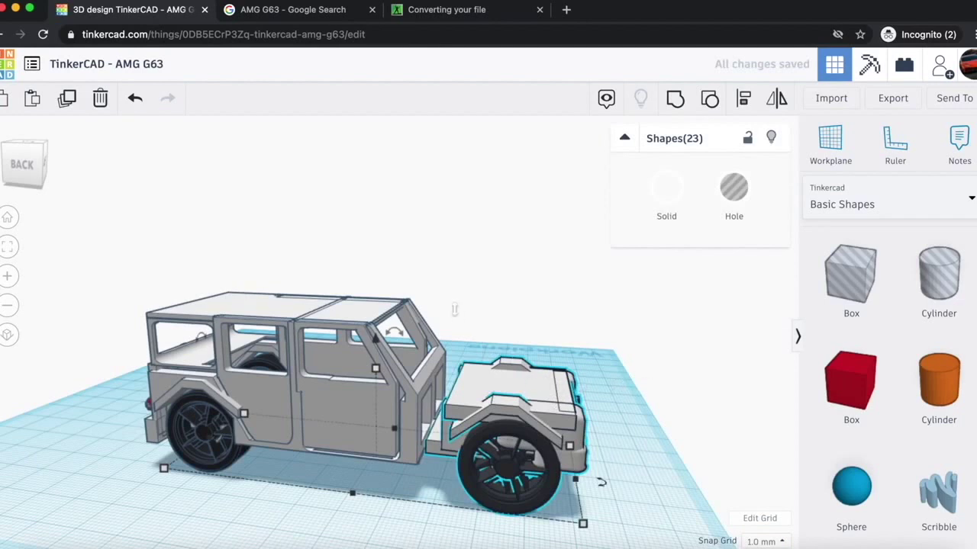
pyautogui.moveTo(524, 379); pyautogui.dragTo(503, 383)
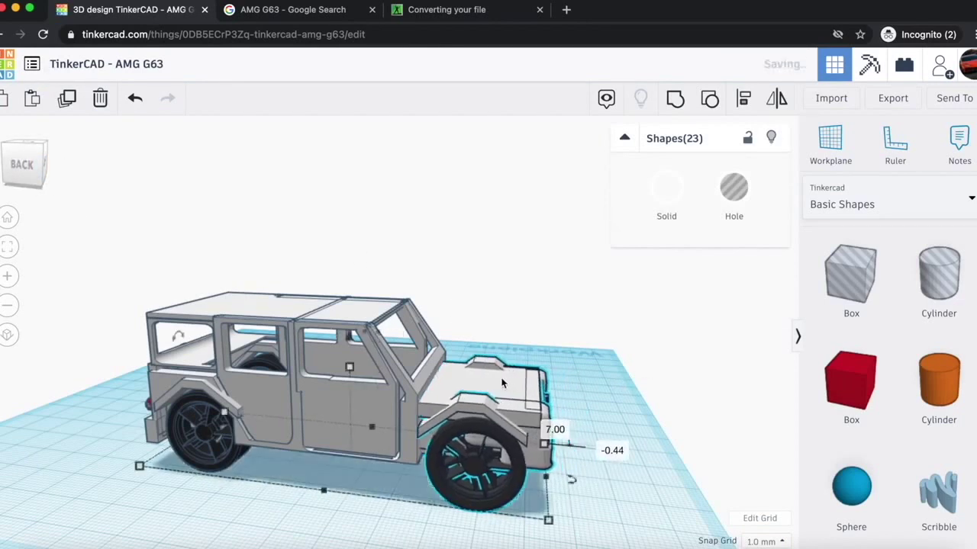
# - Add a box beside the car and shrink it into a small, flat block for a door handle
pyautogui.moveTo(27, 160)
pyautogui.mouseDown()
pyautogui.moveTo(7, 167)
pyautogui.moveTo(11, 161)
pyautogui.mouseUp()
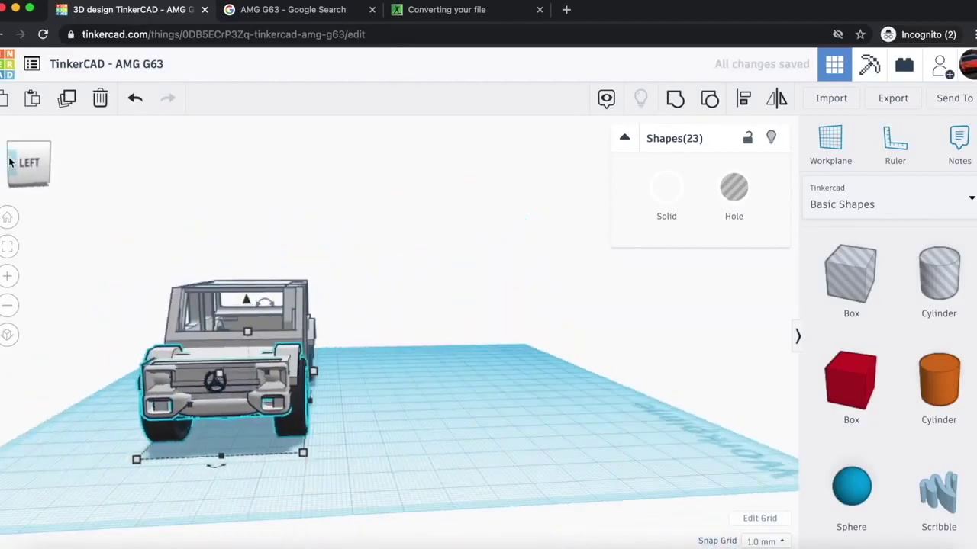
pyautogui.moveTo(30, 172); pyautogui.dragTo(54, 168)
pyautogui.click(678, 472)
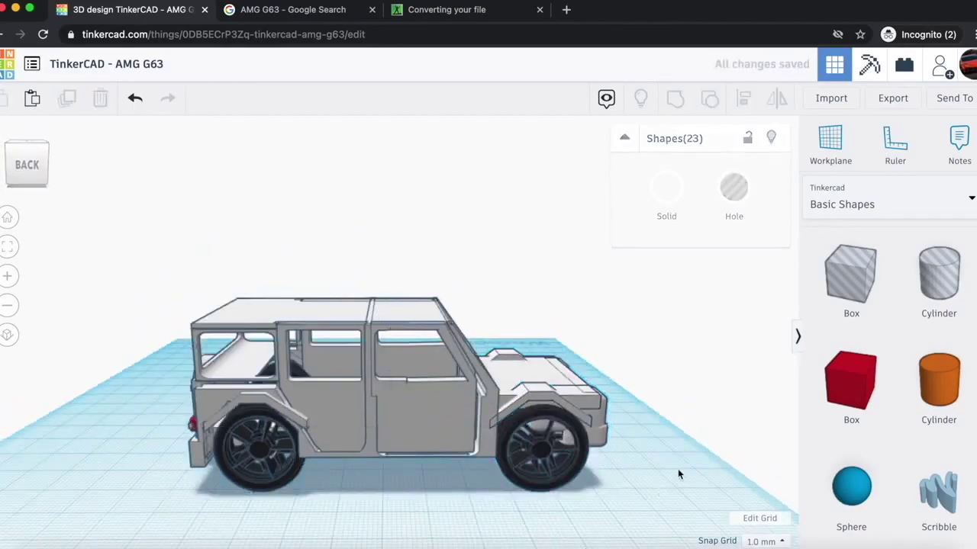
pyautogui.moveTo(40, 158)
pyautogui.mouseDown()
pyautogui.moveTo(31, 165)
pyautogui.moveTo(25, 156)
pyautogui.moveTo(43, 159)
pyautogui.mouseUp()
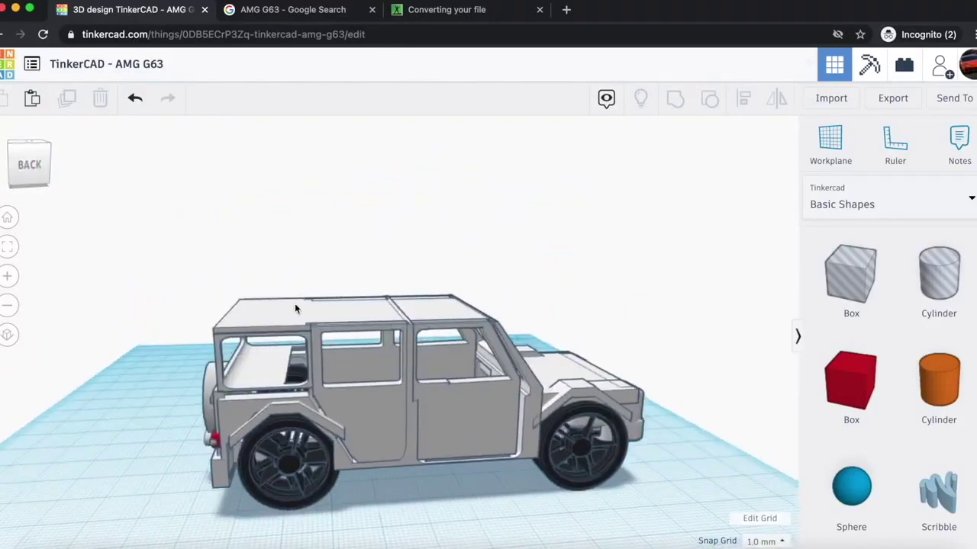
pyautogui.scroll(3, 397, 309)
pyautogui.scroll(-1, 871, 326)
pyautogui.scroll(-3, 577, 410)
pyautogui.moveTo(851, 363); pyautogui.dragTo(450, 521)
pyautogui.moveTo(533, 527); pyautogui.dragTo(500, 508)
pyautogui.moveTo(459, 420); pyautogui.dragTo(460, 474)
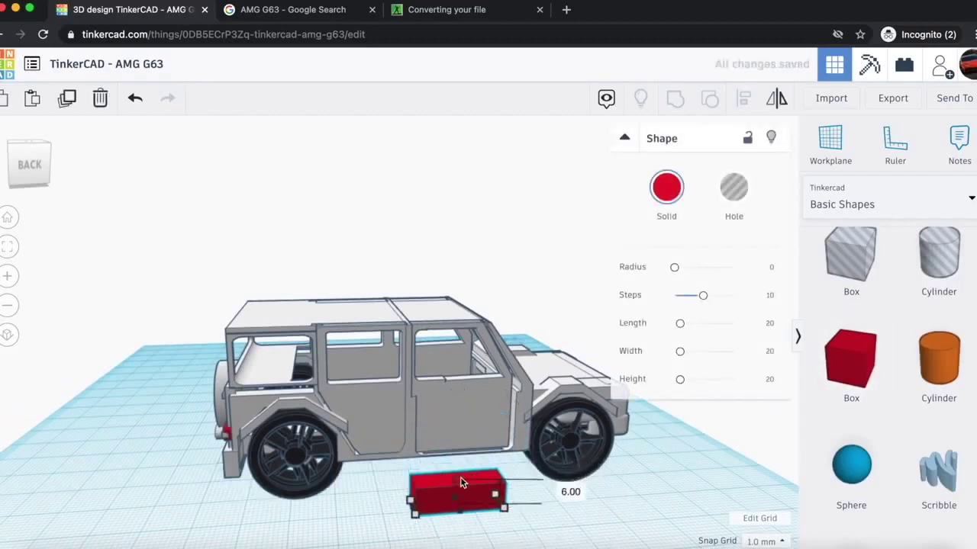
pyautogui.moveTo(504, 507); pyautogui.dragTo(434, 505)
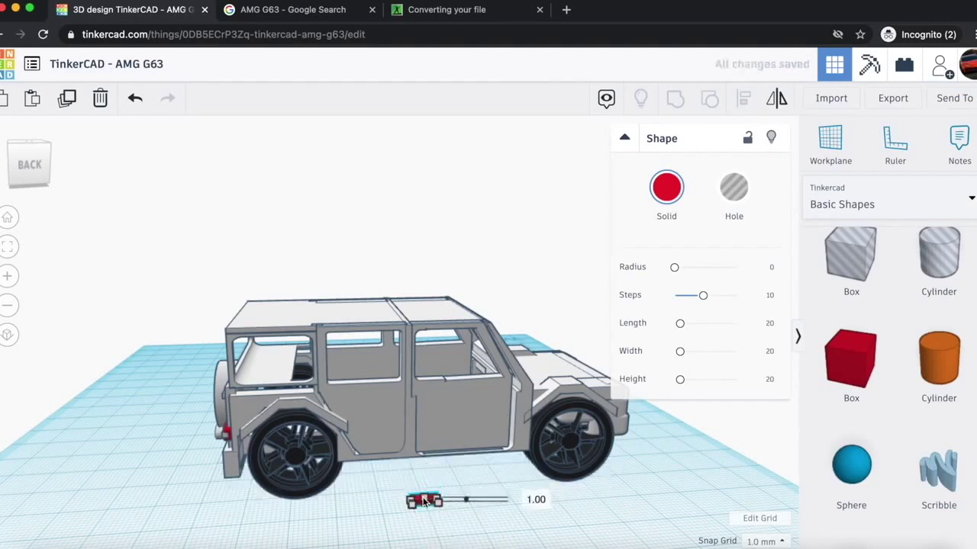
# - Move the small block back along the car's side, placing it just below the rear door's window
pyautogui.moveTo(424, 499); pyautogui.dragTo(444, 357)
pyautogui.press('Left')
pyautogui.press('Left')
pyautogui.press('Left')
pyautogui.press('Left')
pyautogui.press('Left')
pyautogui.press('Left')
pyautogui.press('Left')
pyautogui.press('Left')
pyautogui.press('Left')
pyautogui.press('Left')
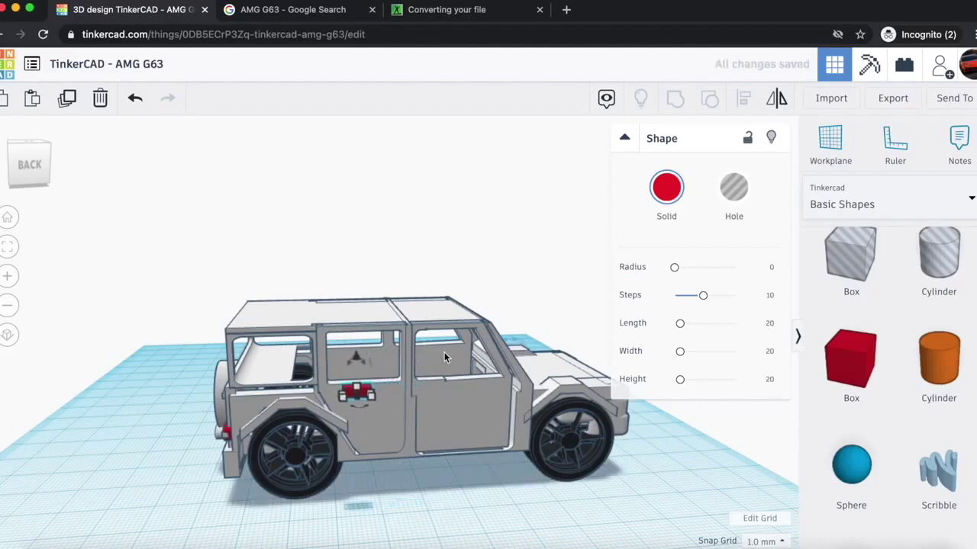
pyautogui.scroll(6, 407, 349)
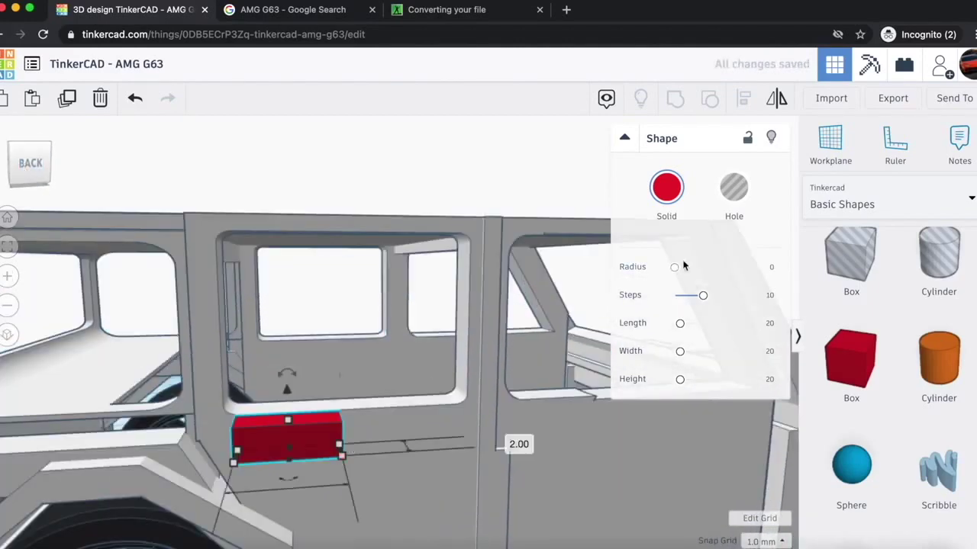
# - Round the handle block with a radius of 5.17, shorten it and position it against the rear door's outer face
pyautogui.moveTo(682, 270); pyautogui.dragTo(689, 267)
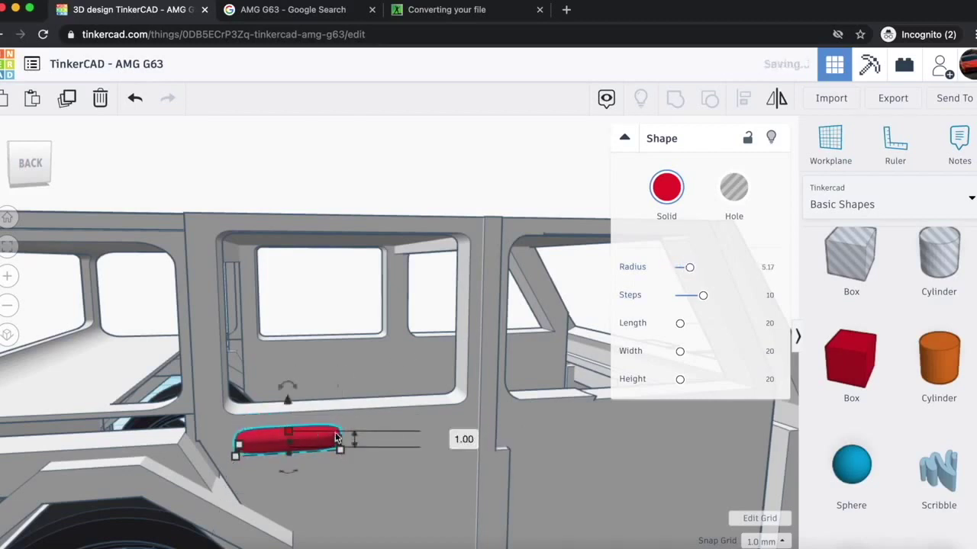
pyautogui.moveTo(339, 444); pyautogui.dragTo(308, 441)
pyautogui.press('Up')
pyautogui.press('Up')
pyautogui.press('Up')
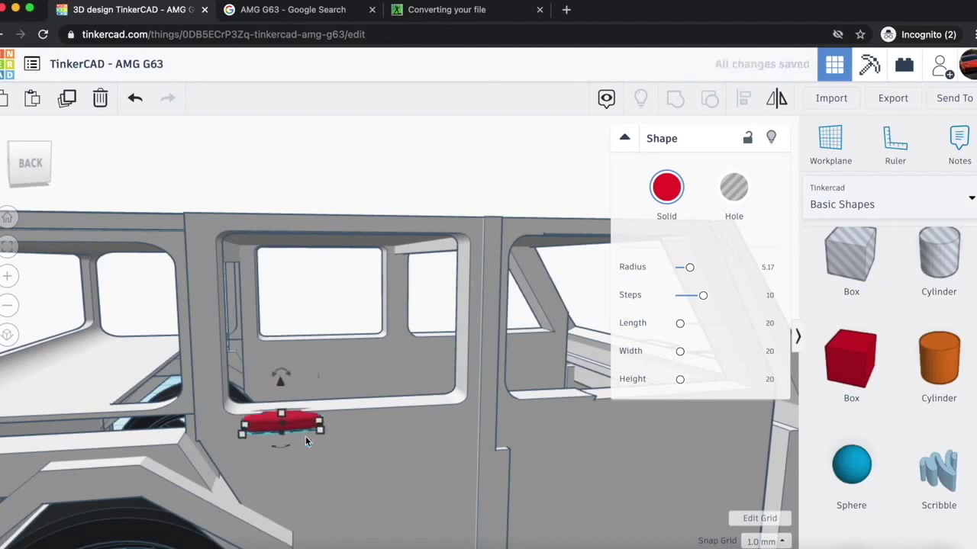
pyautogui.press('Down')
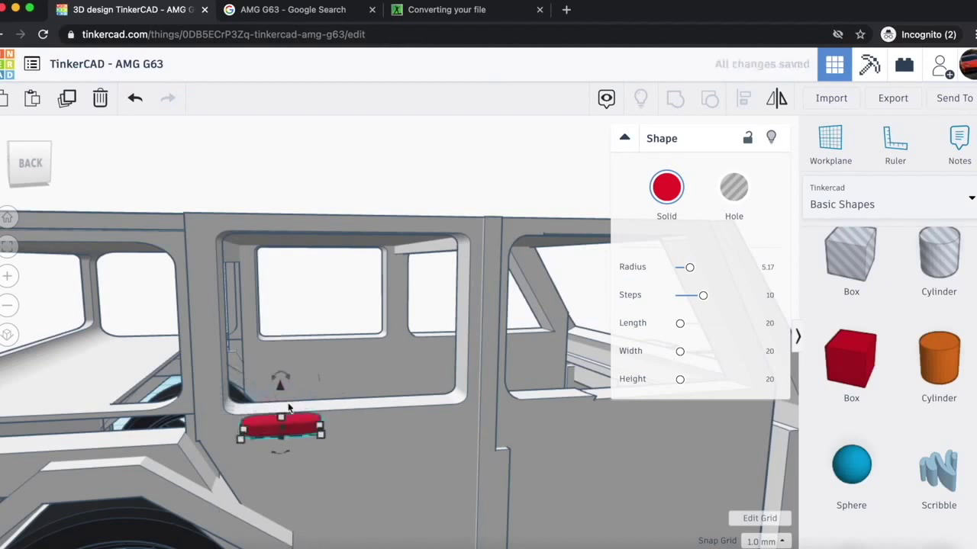
pyautogui.press('Down')
pyautogui.press('Down')
pyautogui.press('Down')
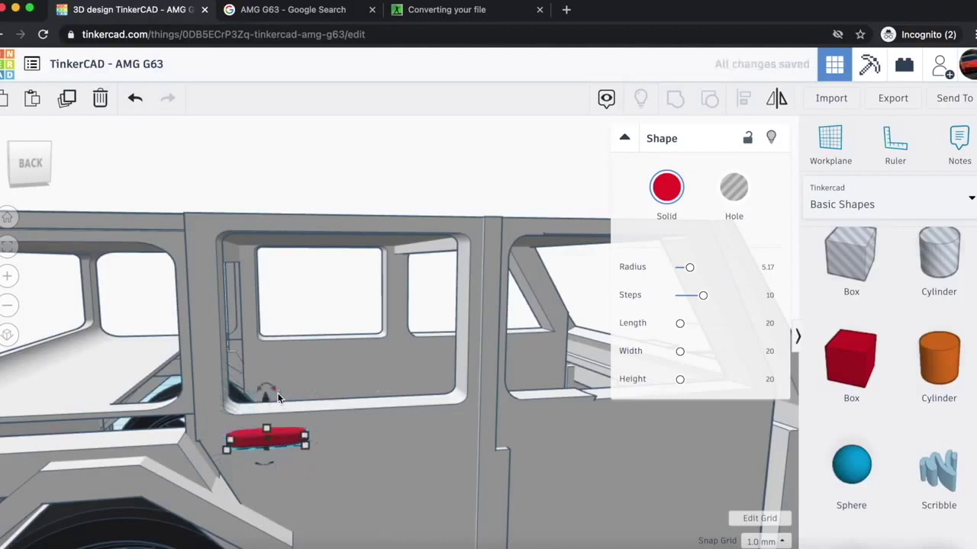
# - Duplicate the rear door handle and move the copy forward onto the front door, below its window
pyautogui.hotkey('ctrl', 'd')
pyautogui.press('Right')
pyautogui.press('Right')
pyautogui.press('Right')
pyautogui.press('Right')
pyautogui.press('Right')
pyautogui.press('Right')
pyautogui.press('Right')
pyautogui.press('Right')
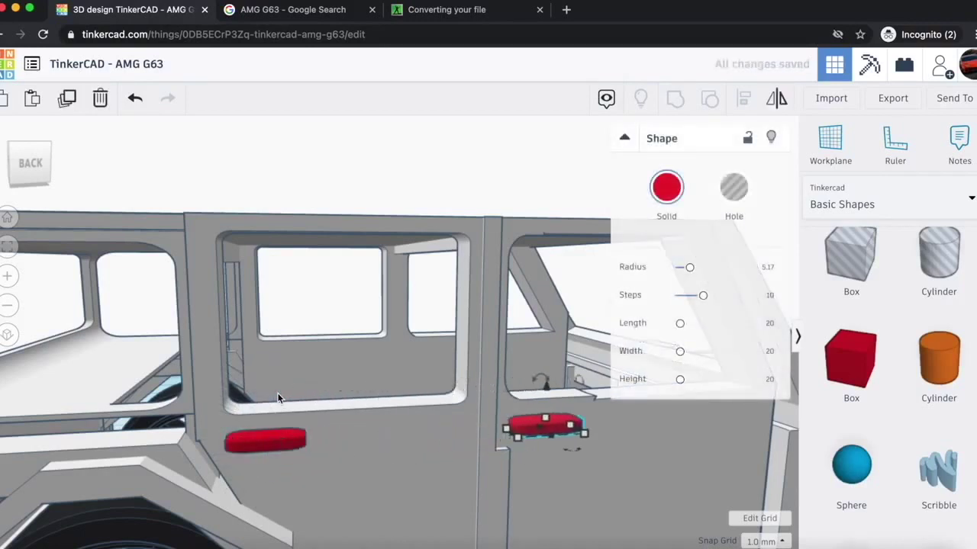
# - Lower the rear and front door handles by the same small amount so they sit level below the windows
pyautogui.moveTo(32, 162); pyautogui.dragTo(33, 161)
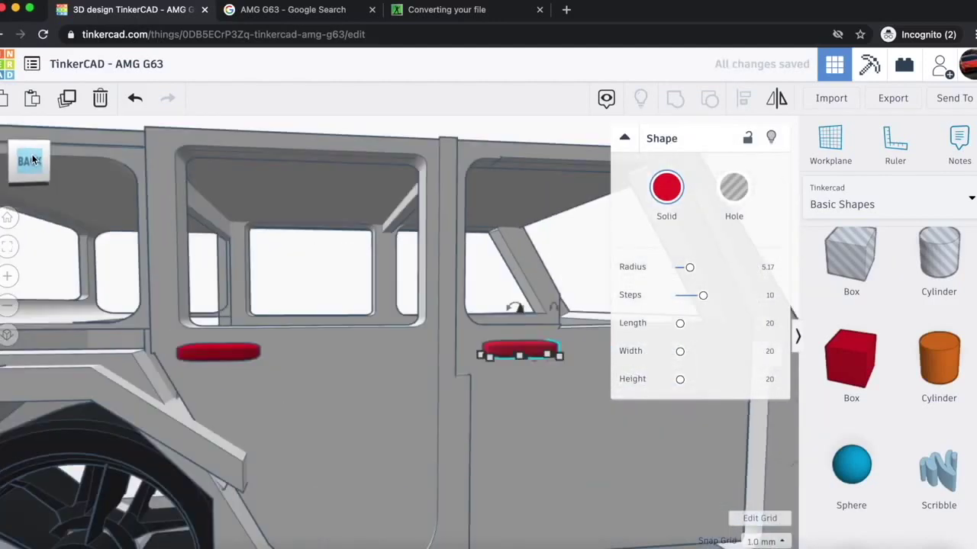
pyautogui.click(233, 354)
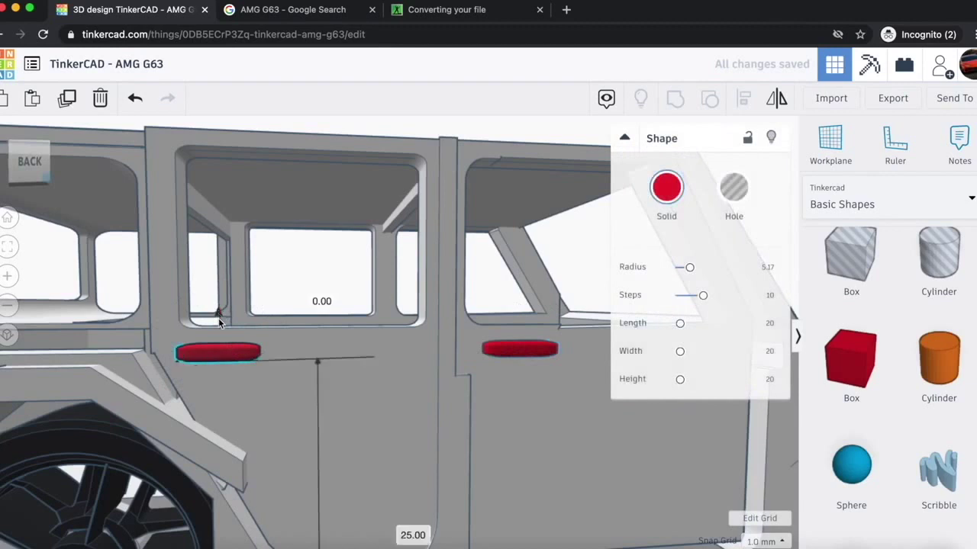
pyautogui.moveTo(219, 313); pyautogui.dragTo(217, 326)
pyautogui.click(535, 358)
pyautogui.click(523, 348)
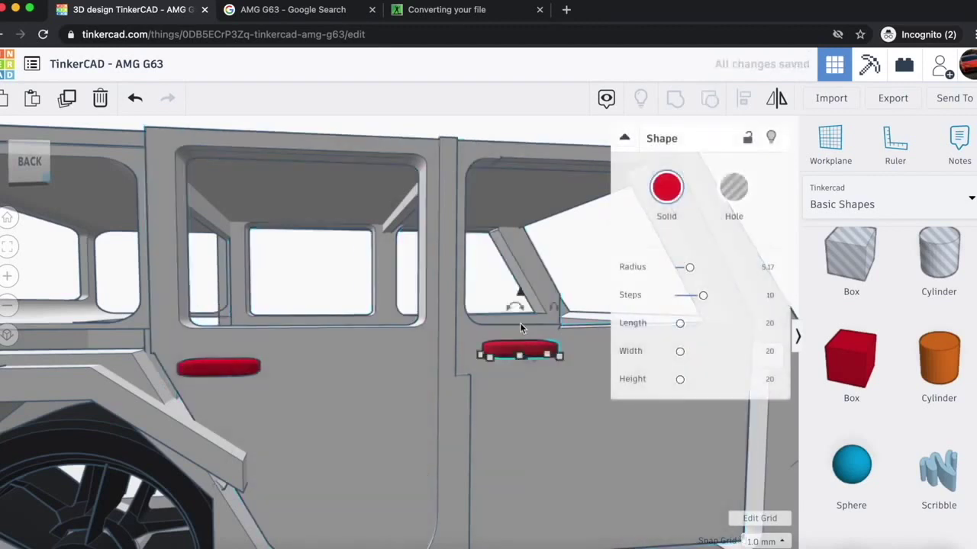
pyautogui.moveTo(522, 297); pyautogui.dragTo(521, 306)
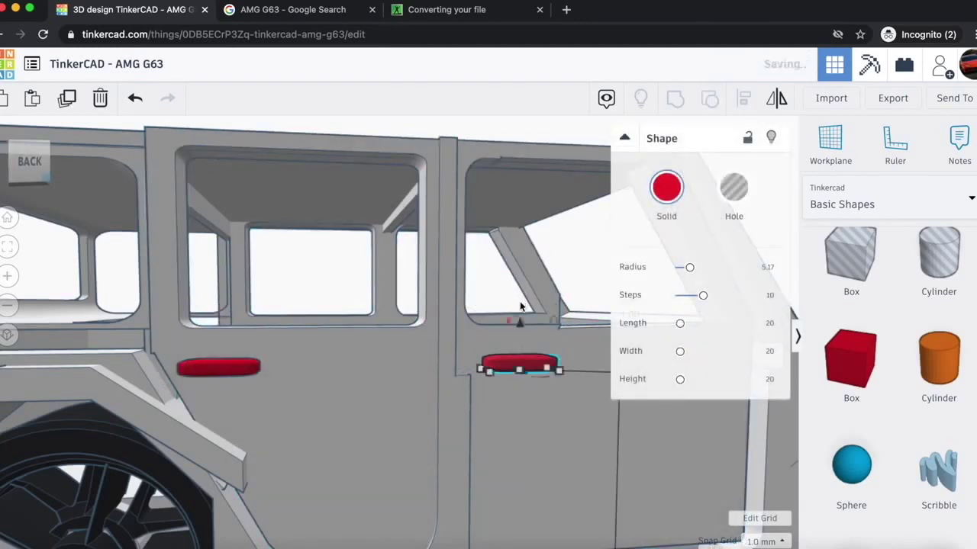
# - Recolor the front and rear door handles black
pyautogui.click(665, 188)
pyautogui.click(928, 341)
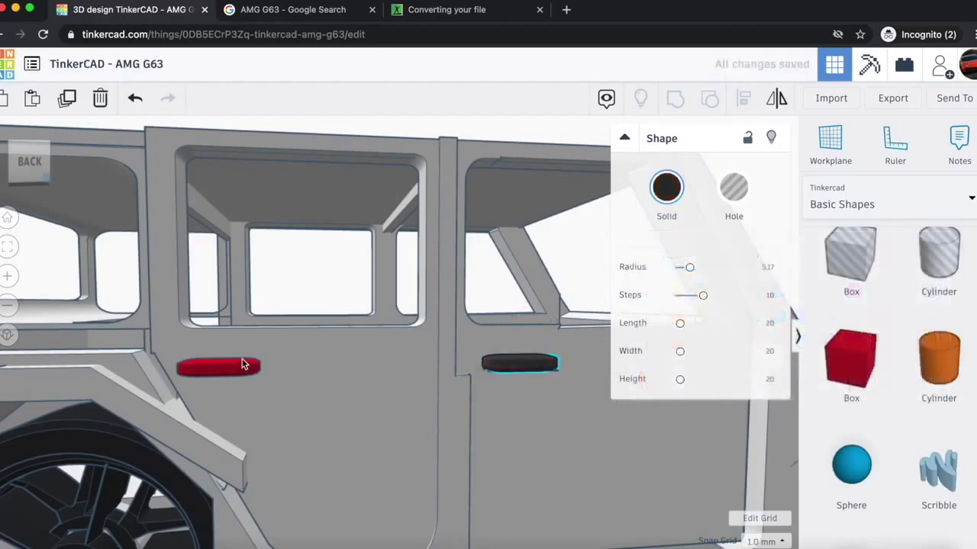
pyautogui.click(242, 364)
pyautogui.click(661, 218)
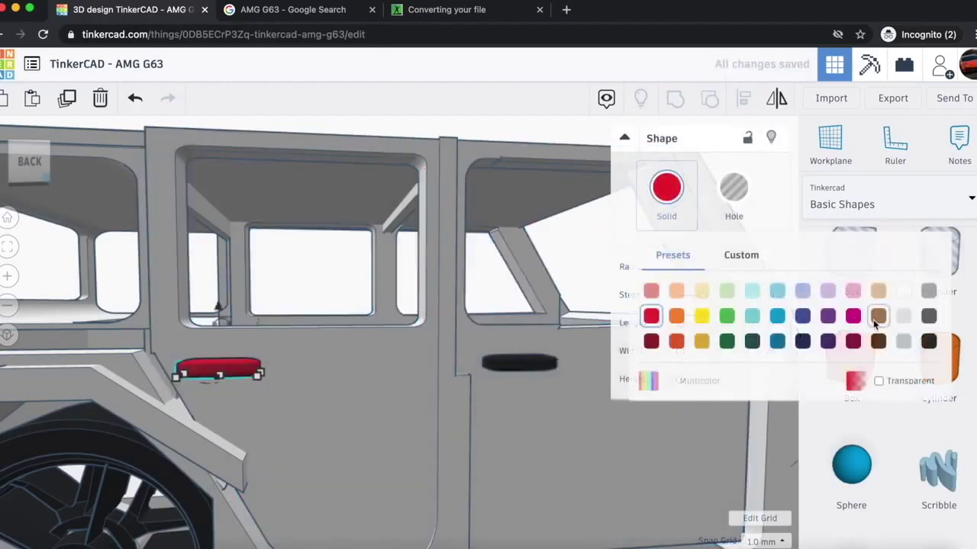
pyautogui.click(928, 341)
# - Duplicate the front door handle and move the copy through the cabin toward the opposite side of the car
pyautogui.click(503, 364)
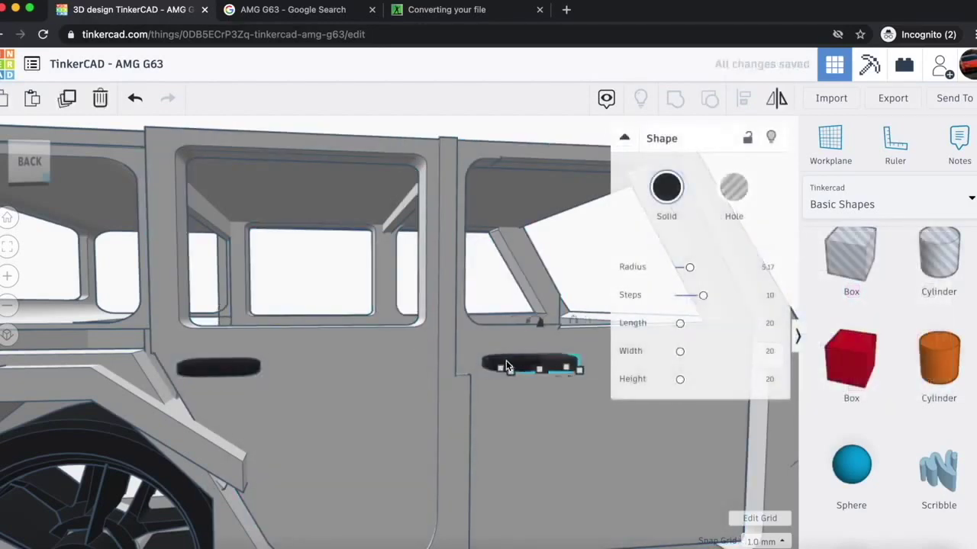
pyautogui.press('Left')
pyautogui.press('Left')
pyautogui.press('Left')
pyautogui.press('Left')
pyautogui.press('Left')
pyautogui.press('Left')
pyautogui.press('Left')
pyautogui.press('Left')
pyautogui.press('Left')
pyautogui.press('Left')
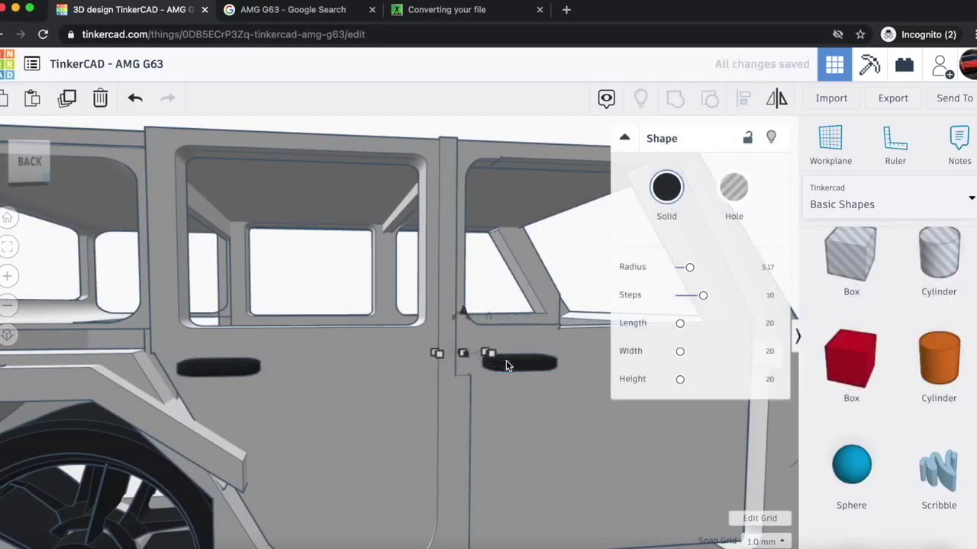
pyautogui.press('Left')
pyautogui.press('Left')
pyautogui.press('Left')
pyautogui.press('Left')
pyautogui.press('Left')
pyautogui.press('Left')
pyautogui.press('Left')
pyautogui.press('Left')
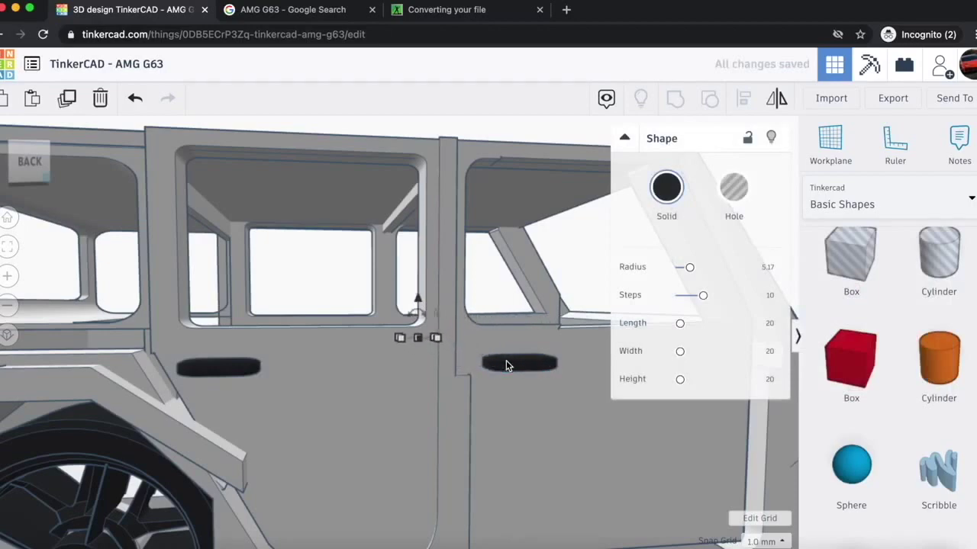
# - Adjust the copied handle's position so it sits against the outer face of the opposite front door
pyautogui.click(17, 159)
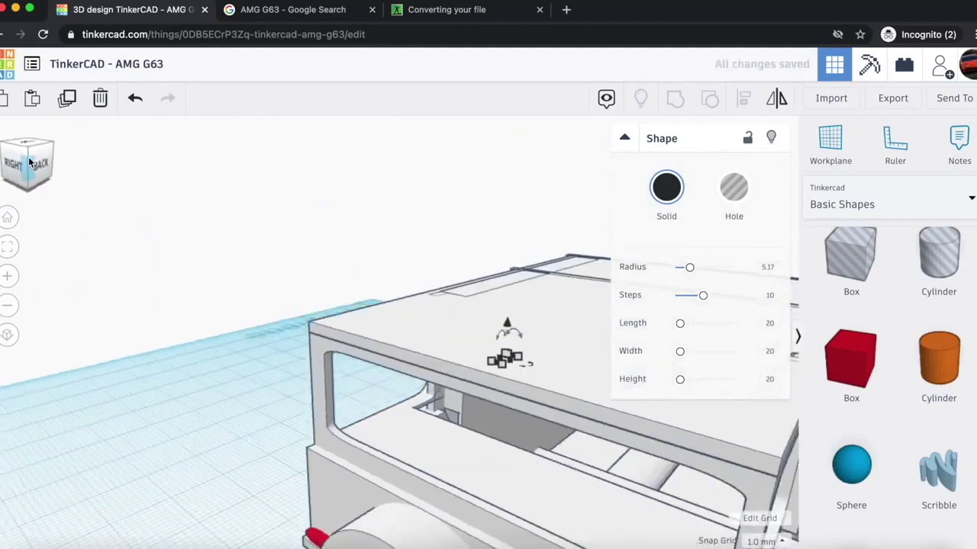
pyautogui.scroll(5, 301, 130)
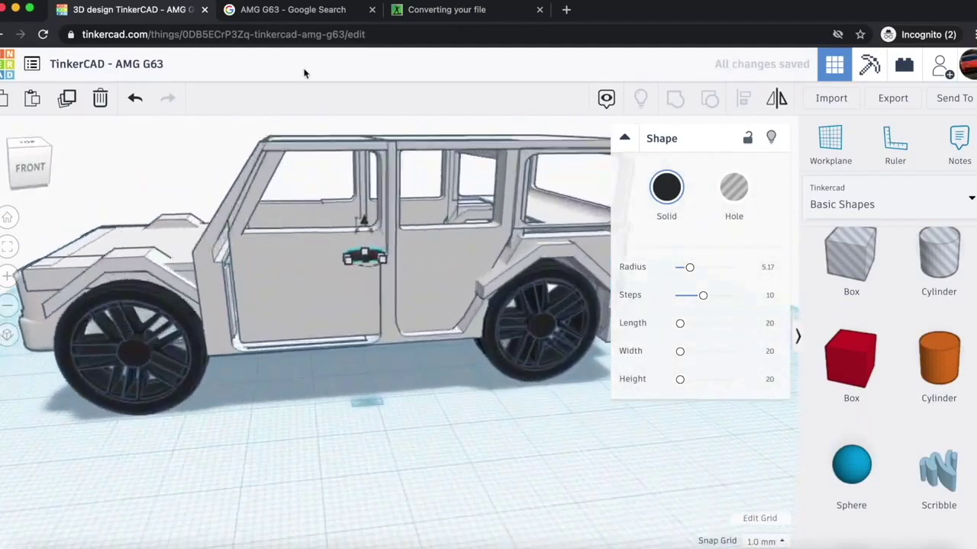
pyautogui.keyDown('ctrl'); pyautogui.scroll(5, 304, 73); pyautogui.keyUp('ctrl')
pyautogui.keyDown('ctrl'); pyautogui.scroll(-5, 319, 77); pyautogui.keyUp('ctrl')
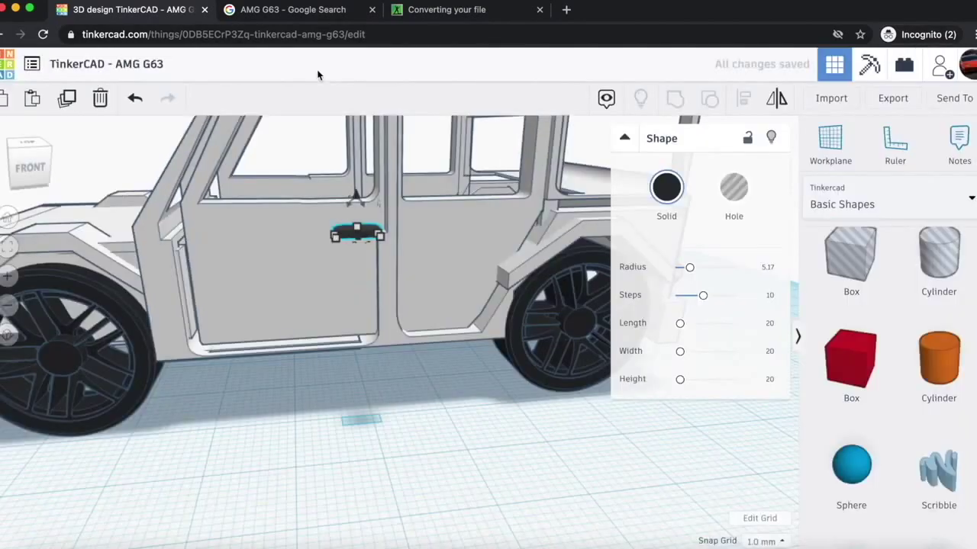
pyautogui.scroll(3, 357, 249)
pyautogui.press('Up')
pyautogui.press('Up')
pyautogui.press('Up')
pyautogui.press('Up')
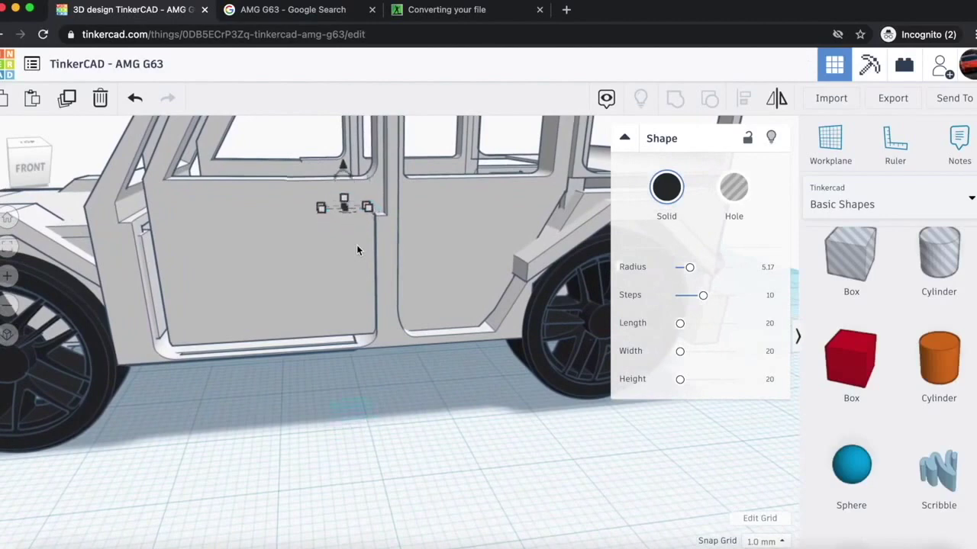
pyautogui.press('Down')
pyautogui.press('Down')
pyautogui.moveTo(45, 153)
pyautogui.mouseDown()
pyautogui.moveTo(36, 158)
pyautogui.moveTo(46, 158)
pyautogui.mouseUp()
pyautogui.scroll(-3, 378, 416)
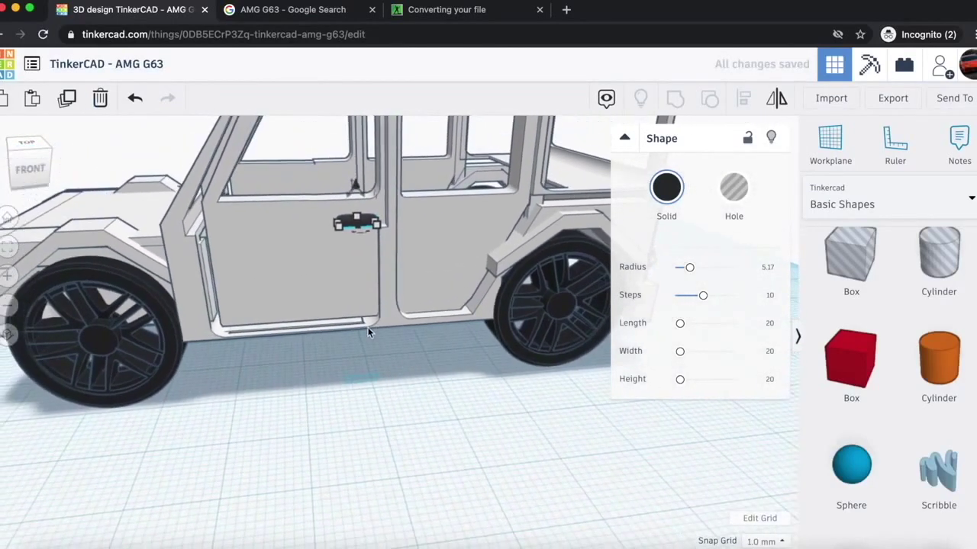
pyautogui.scroll(-4, 388, 371)
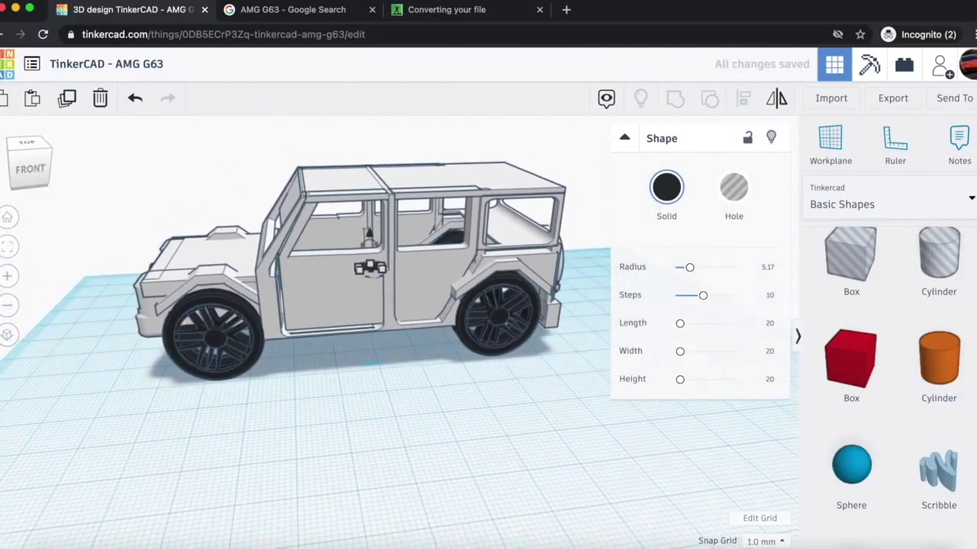
pyautogui.click(338, 294)
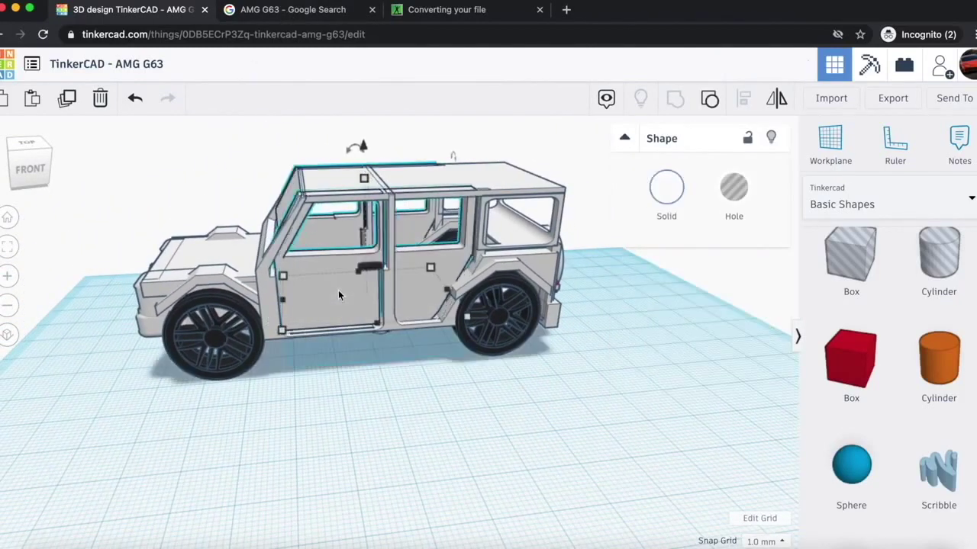
pyautogui.click(307, 362)
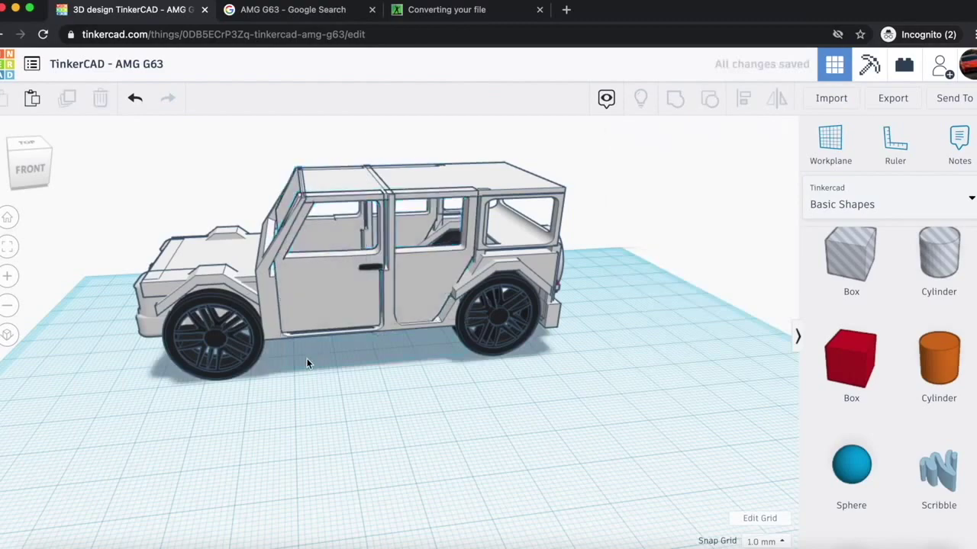
# - Shorten the main body shell slightly from the front, and nudge it forward by one 1 mm grid step
pyautogui.moveTo(46, 151); pyautogui.dragTo(20, 176)
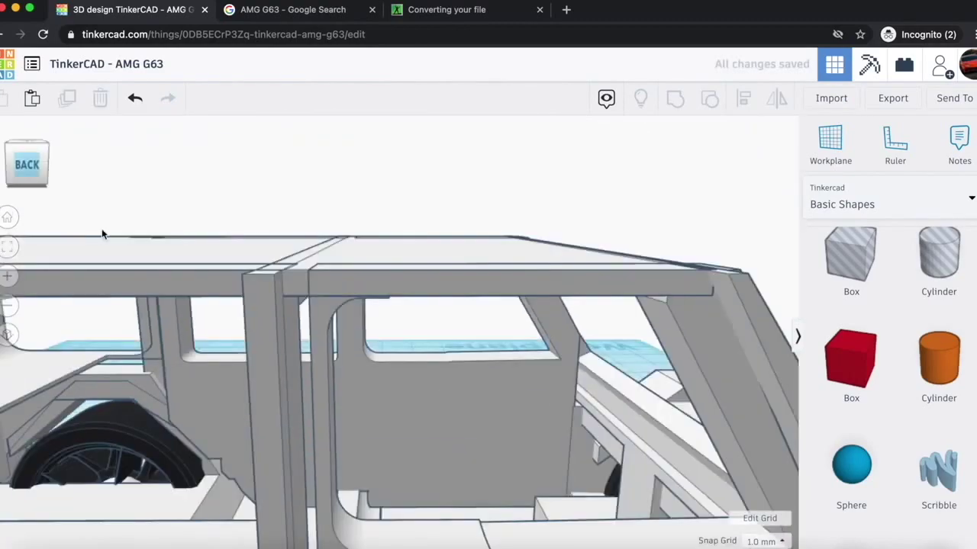
pyautogui.scroll(-3, 179, 276)
pyautogui.scroll(-2, 140, 285)
pyautogui.click(458, 463)
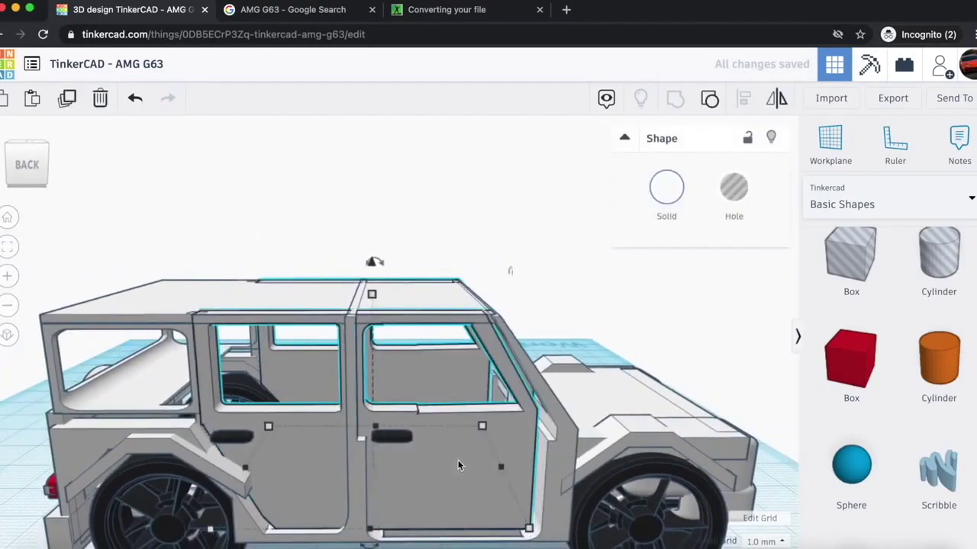
pyautogui.click(550, 496)
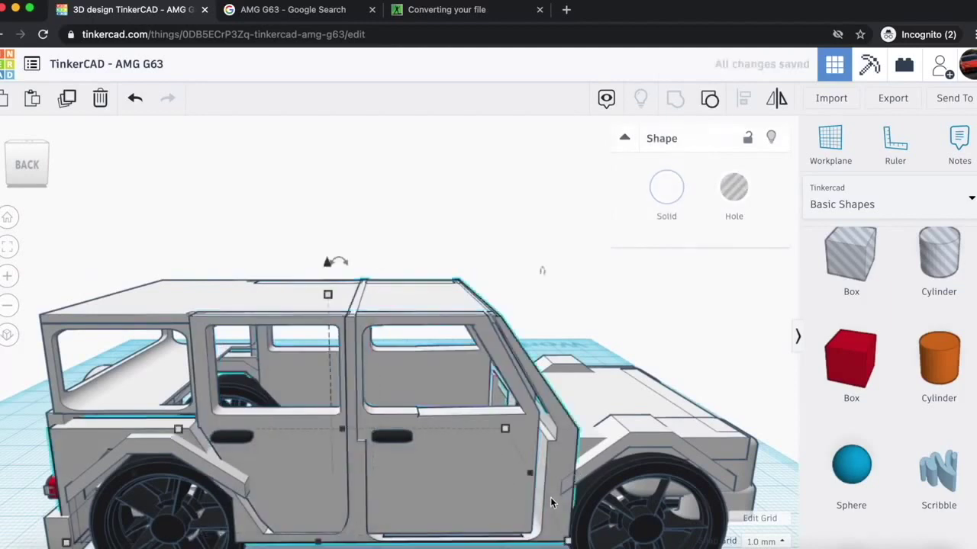
pyautogui.moveTo(531, 474); pyautogui.dragTo(518, 476)
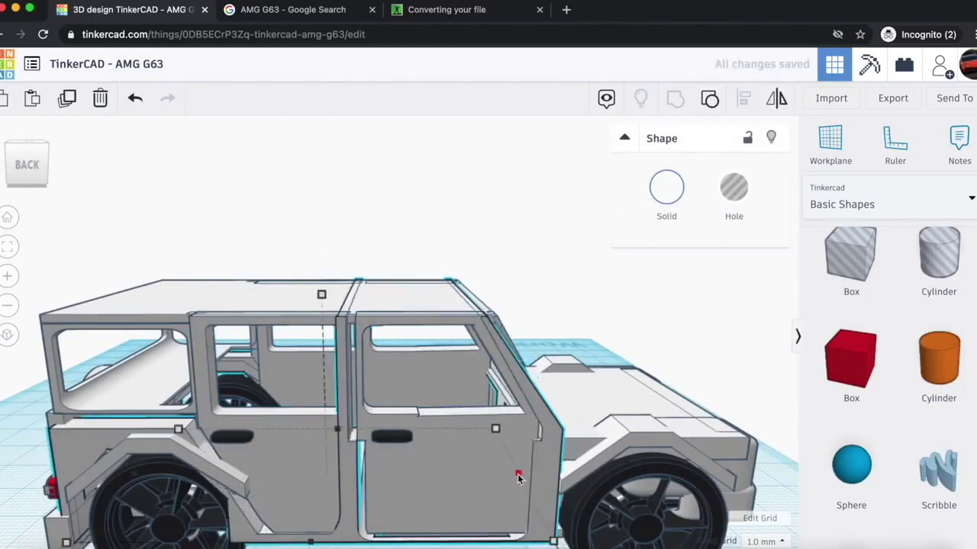
pyautogui.press('Right')
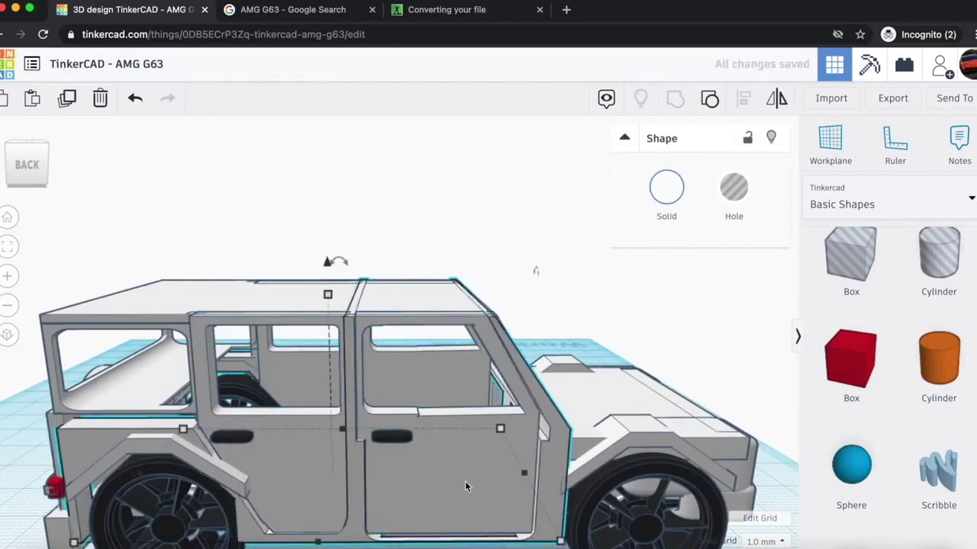
pyautogui.moveTo(24, 169)
pyautogui.mouseDown()
pyautogui.moveTo(38, 161)
pyautogui.moveTo(29, 165)
pyautogui.moveTo(35, 176)
pyautogui.mouseUp()
pyautogui.click(35, 161)
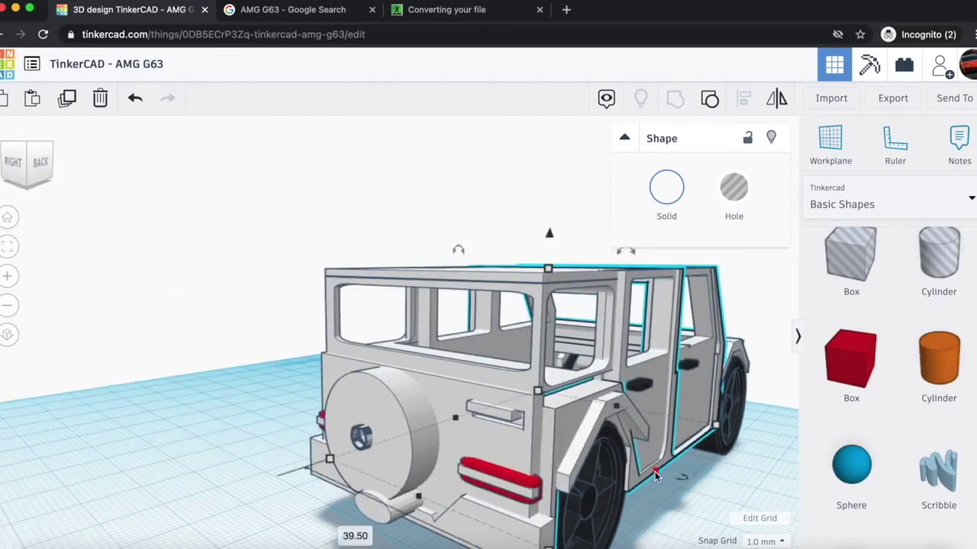
# - Lower the rear window frame section by 2 mm and increase its height to 15 mm so it meets the roof panel
pyautogui.click(562, 385)
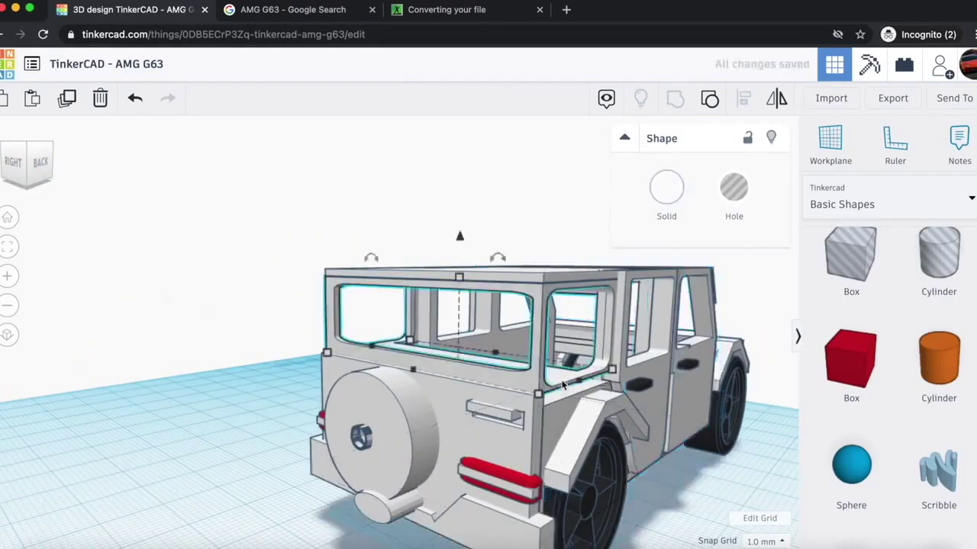
pyautogui.moveTo(459, 274); pyautogui.dragTo(460, 253)
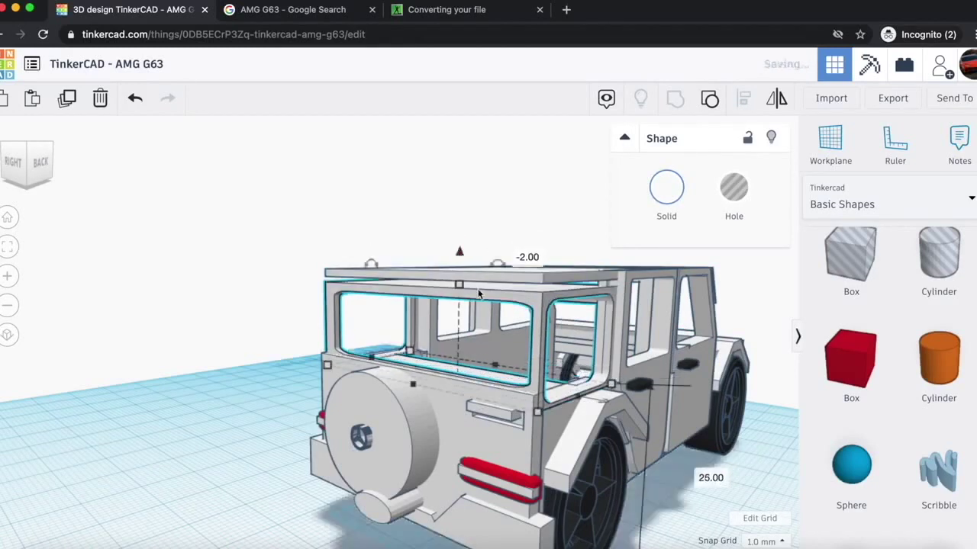
pyautogui.moveTo(458, 286); pyautogui.dragTo(459, 270)
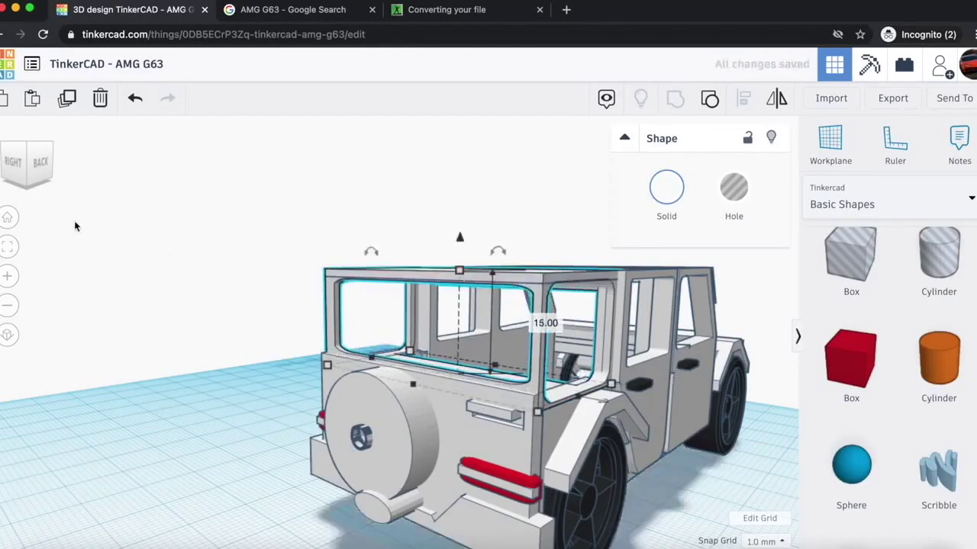
# - Adjust both sides of the main cabin shell around the doors, setting its width to 35 mm
pyautogui.moveTo(39, 169); pyautogui.dragTo(12, 174)
pyautogui.click(129, 465)
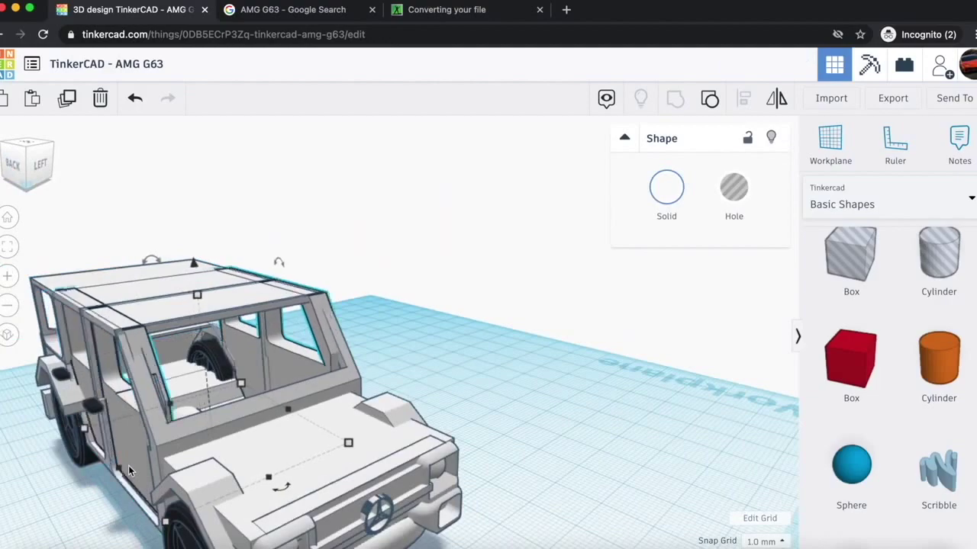
pyautogui.moveTo(33, 183); pyautogui.dragTo(20, 204)
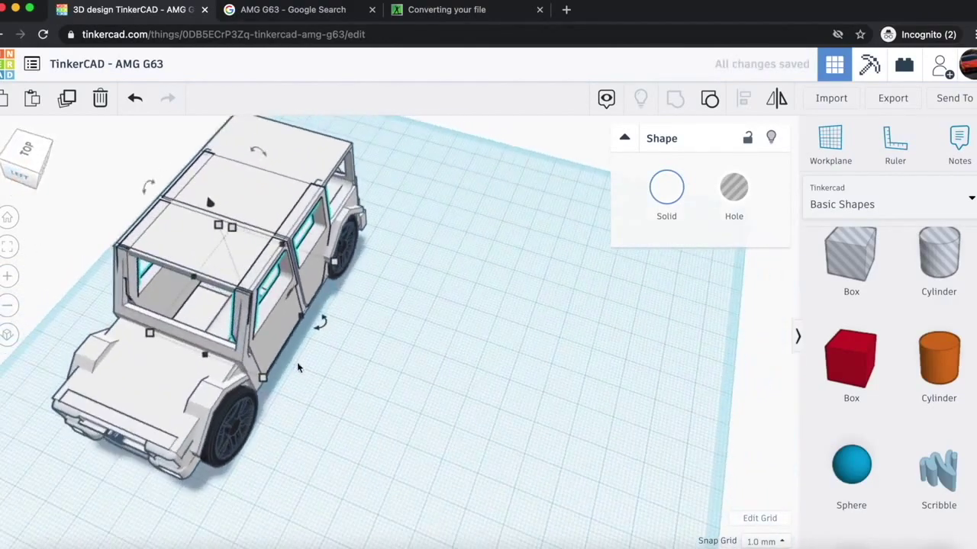
pyautogui.keyDown('alt'); pyautogui.moveTo(302, 319); pyautogui.dragTo(297, 319); pyautogui.keyUp('alt')
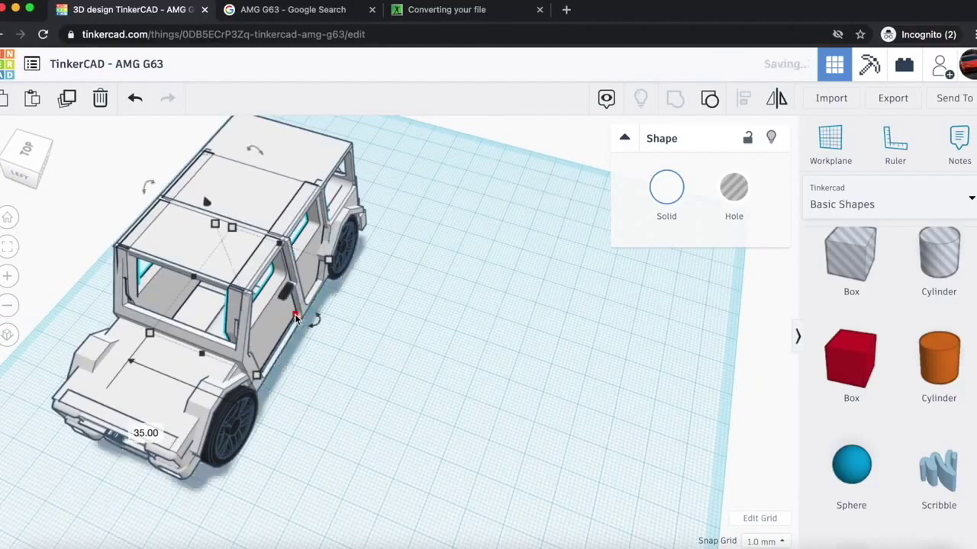
pyautogui.click(404, 352)
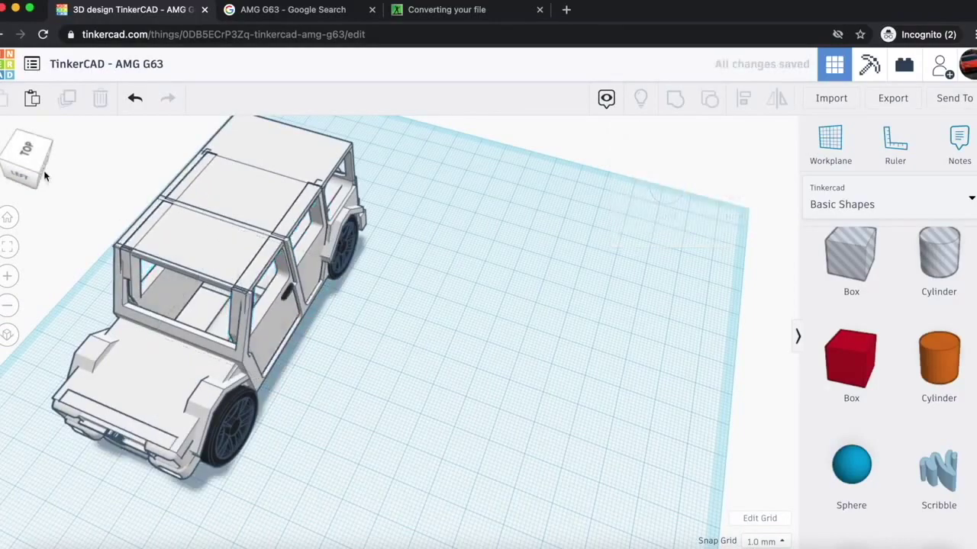
pyautogui.click(44, 172)
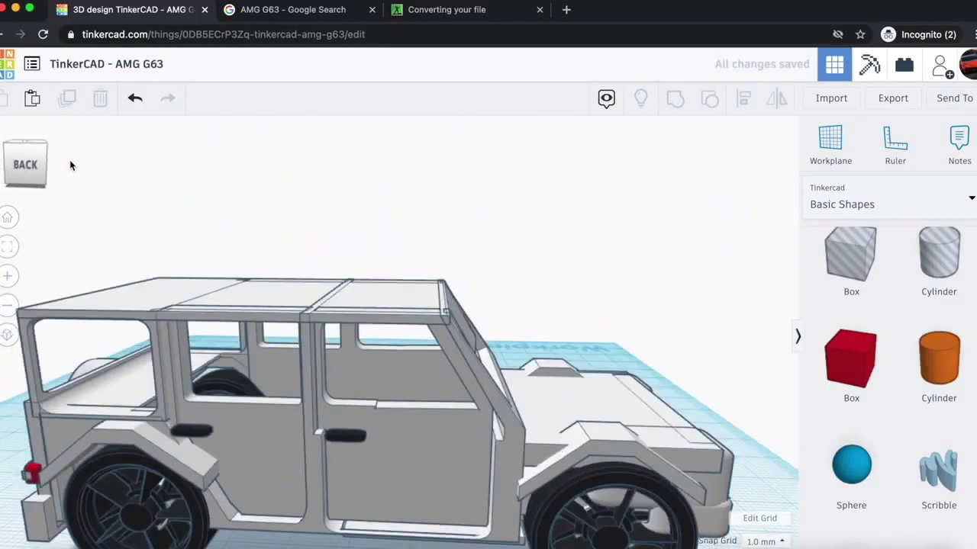
pyautogui.click(413, 430)
pyautogui.moveTo(353, 456); pyautogui.dragTo(356, 456)
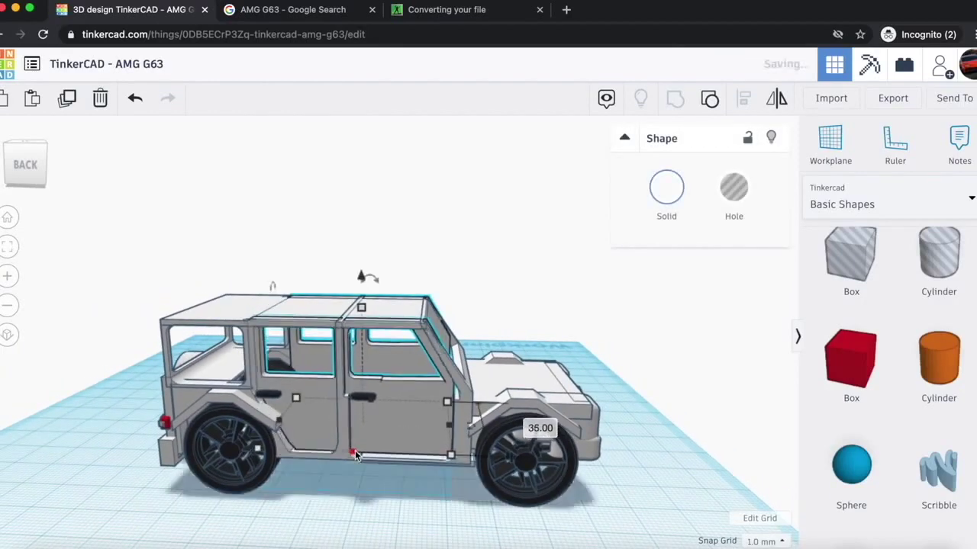
pyautogui.click(291, 497)
# - Duplicate the front door handle and move the copy backward onto the rear door on the same side
pyautogui.click(24, 163)
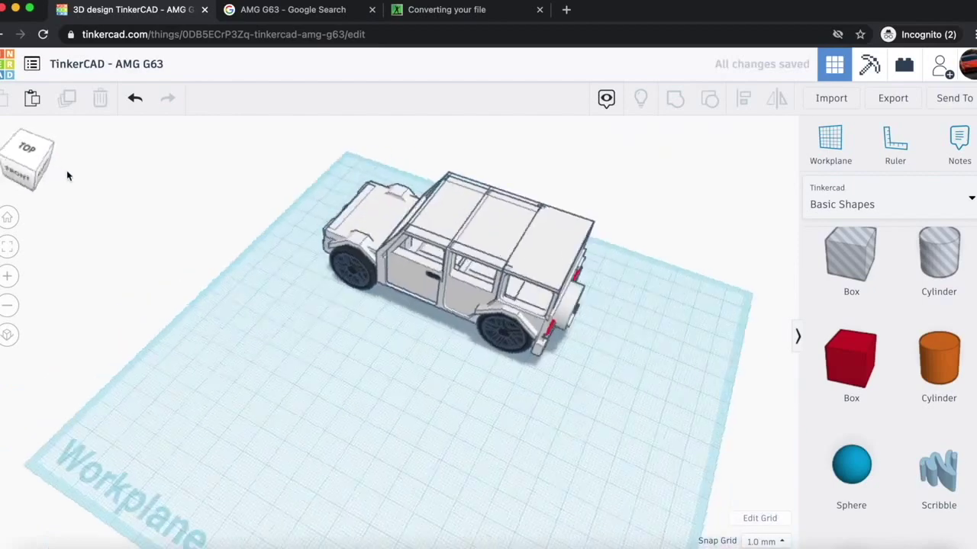
pyautogui.scroll(5, 419, 186)
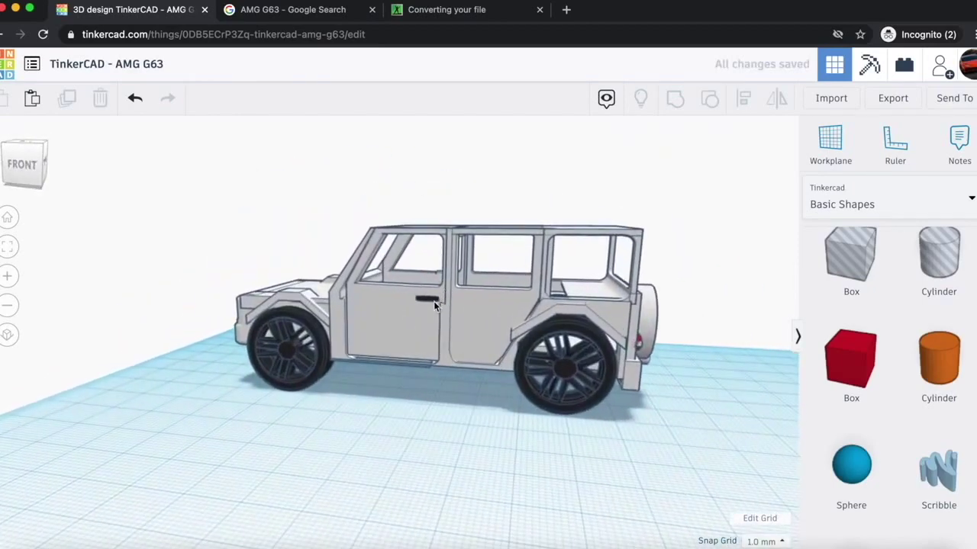
pyautogui.click(431, 299)
pyautogui.hotkey('ctrl', 'd')
pyautogui.press('Right')
pyautogui.press('Right')
pyautogui.press('Right')
pyautogui.press('Right')
pyautogui.press('Right')
pyautogui.press('Right')
pyautogui.press('Right')
pyautogui.press('Right')
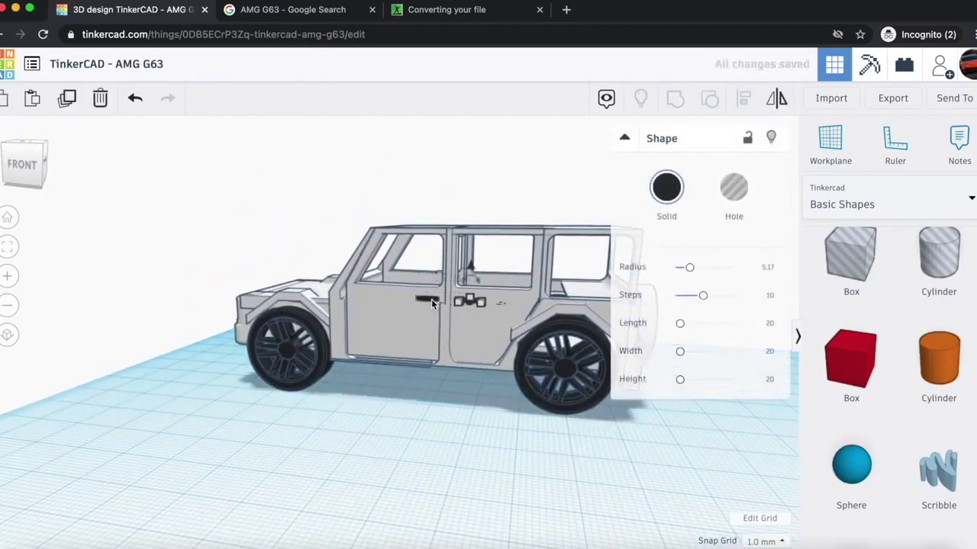
pyautogui.press('Right')
pyautogui.press('Right')
pyautogui.click(407, 415)
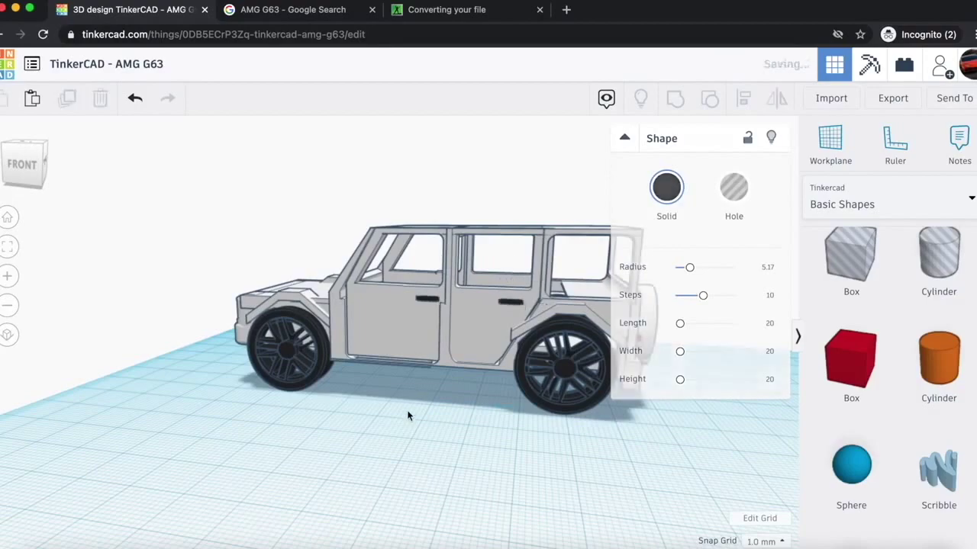
# - Examine the placement of the front and rear door handles on both sides of the car
pyautogui.click(29, 171)
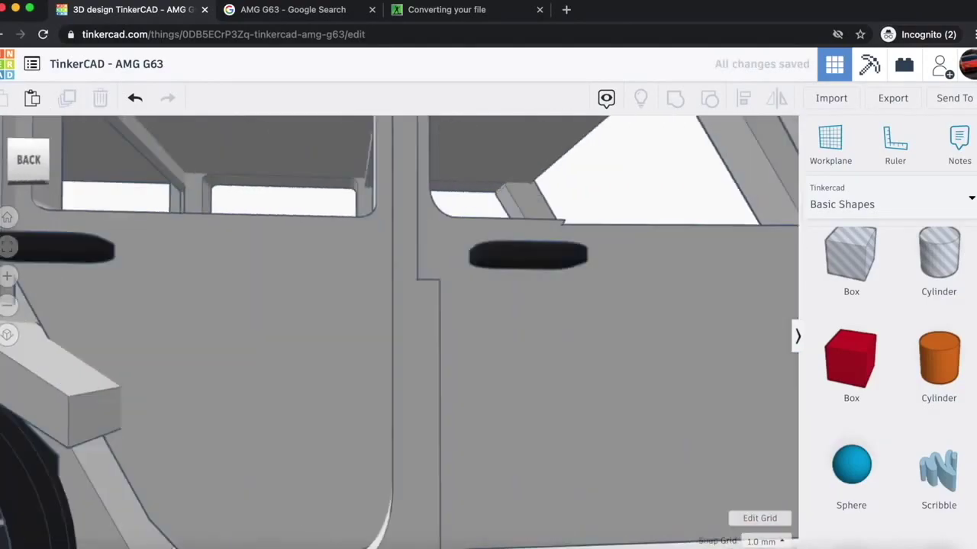
pyautogui.scroll(-5, 260, 244)
pyautogui.click(28, 162)
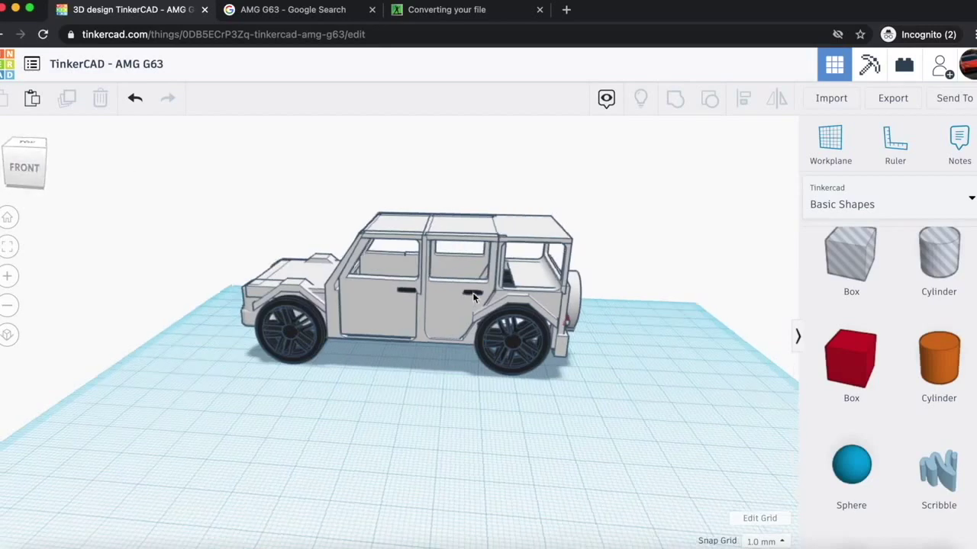
pyautogui.click(472, 295)
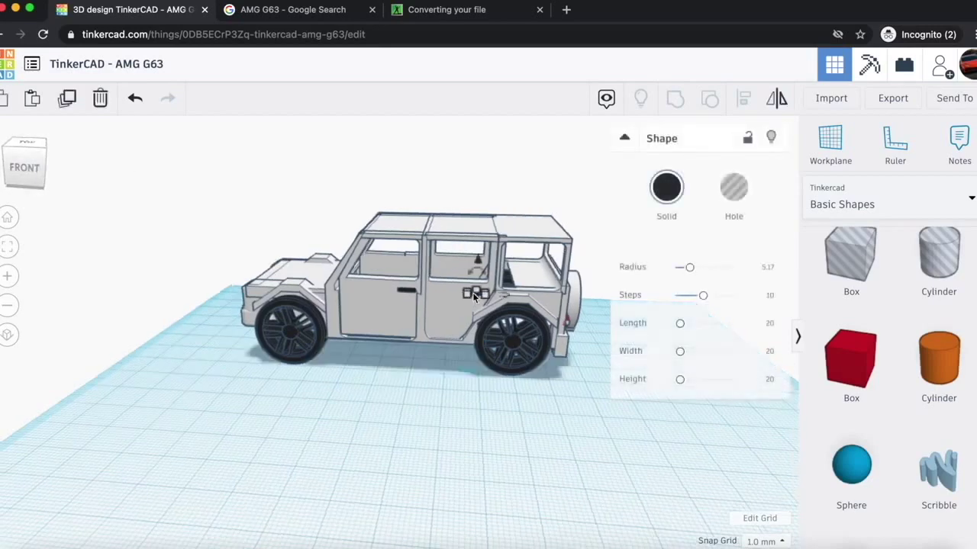
pyautogui.click(455, 426)
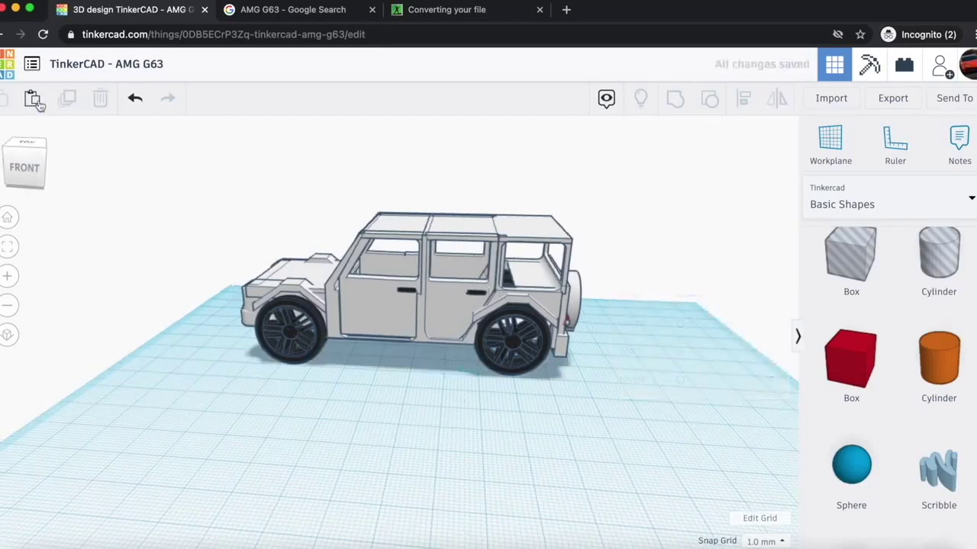
pyautogui.click(34, 160)
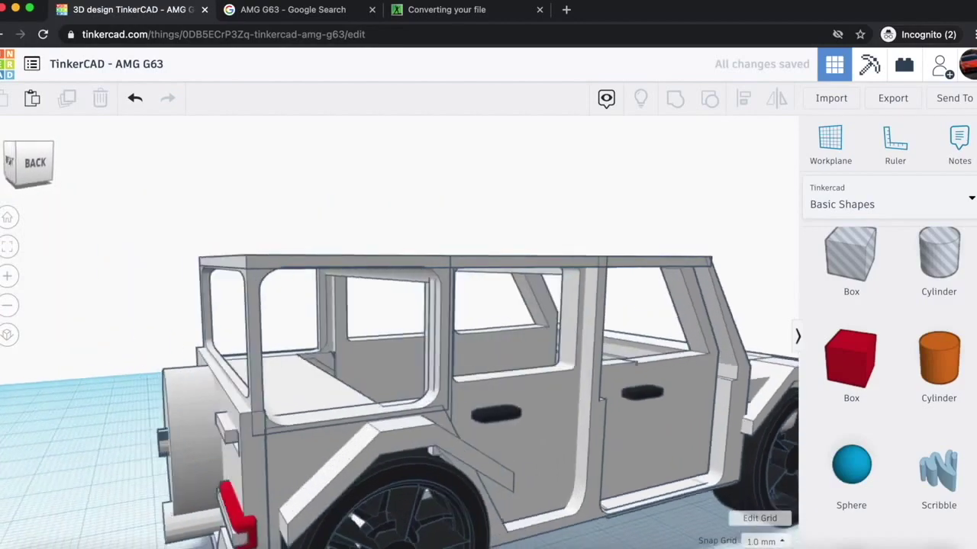
pyautogui.moveTo(457, 336); pyautogui.dragTo(560, 396, button='right')
pyautogui.moveTo(306, 252); pyautogui.dragTo(238, 249, button='right')
pyautogui.scroll(-5, 237, 249)
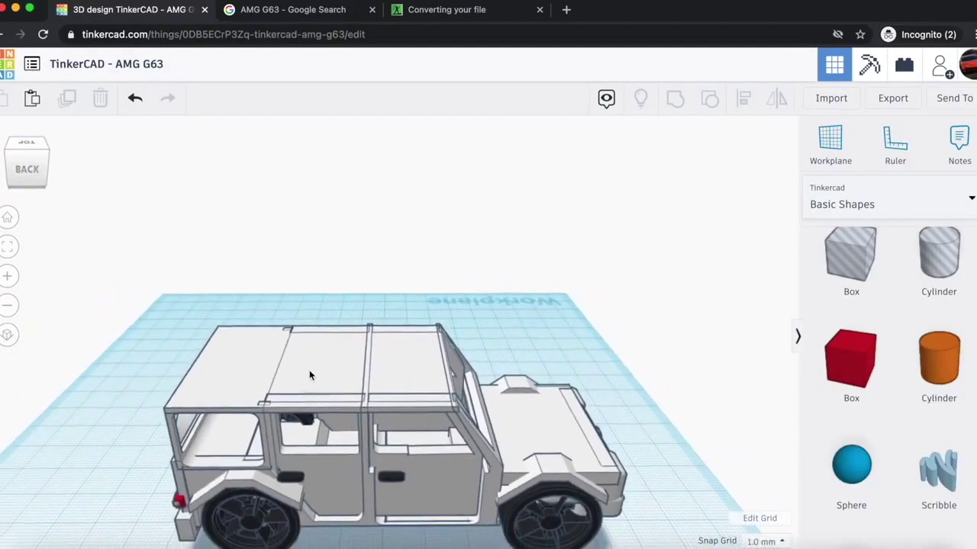
# - Move the roof panel off the car's side and the rear window section backward to open up the interior
pyautogui.click(310, 375)
pyautogui.moveTo(322, 366); pyautogui.dragTo(329, 295)
pyautogui.click(247, 391)
pyautogui.moveTo(251, 388); pyautogui.dragTo(159, 383)
# - Place a box inside the rear cargo area beside the side wall, with a radius of 3.1 and a white colour
pyautogui.scroll(2, 376, 402)
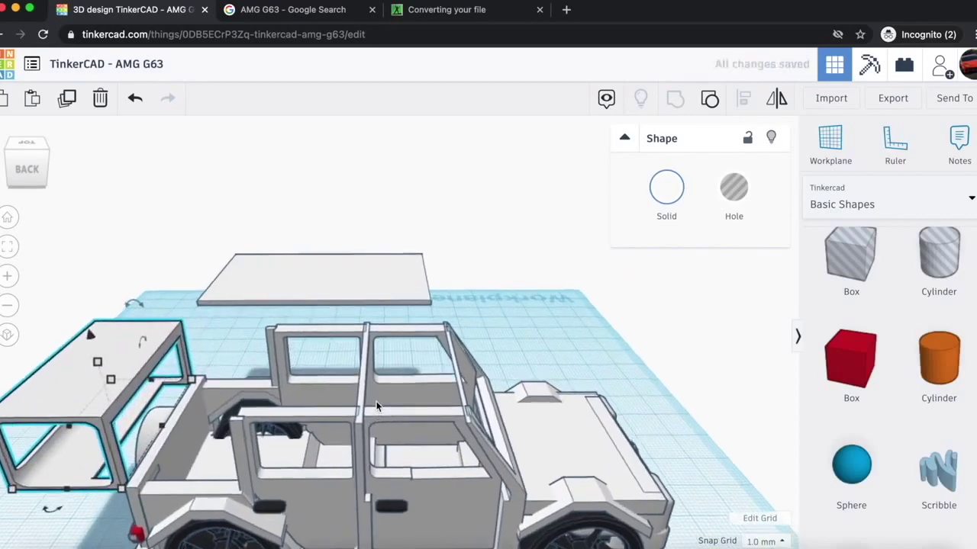
pyautogui.scroll(4, 376, 405)
pyautogui.moveTo(23, 182)
pyautogui.mouseDown()
pyautogui.moveTo(34, 164)
pyautogui.moveTo(35, 177)
pyautogui.mouseUp()
pyautogui.scroll(-5, 193, 249)
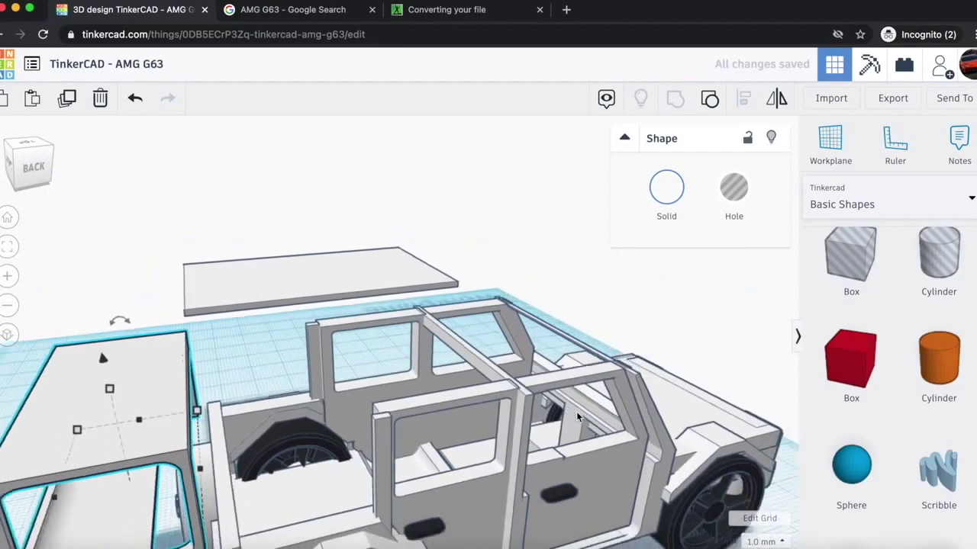
pyautogui.scroll(-3, 577, 416)
pyautogui.moveTo(873, 375); pyautogui.dragTo(321, 439)
pyautogui.moveTo(307, 365); pyautogui.dragTo(309, 395)
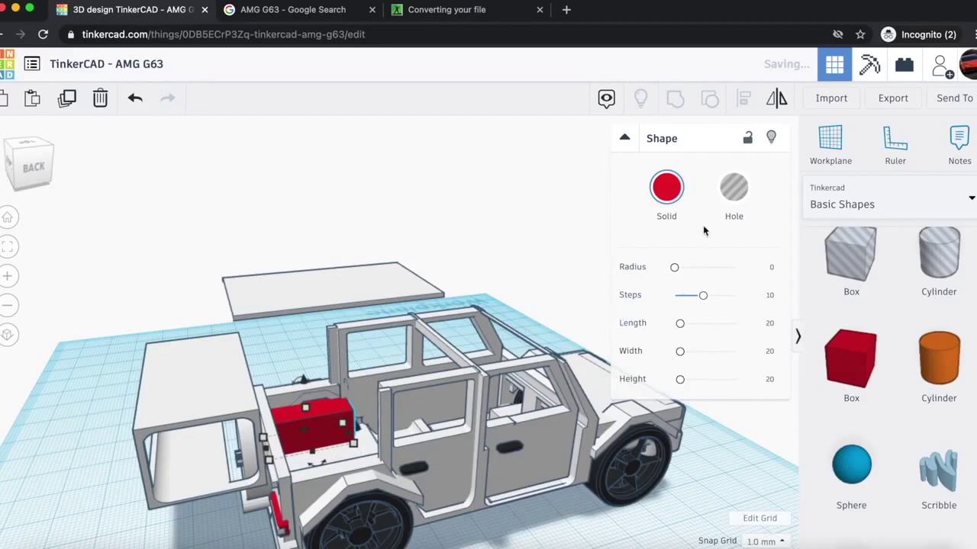
pyautogui.moveTo(680, 271); pyautogui.dragTo(685, 271)
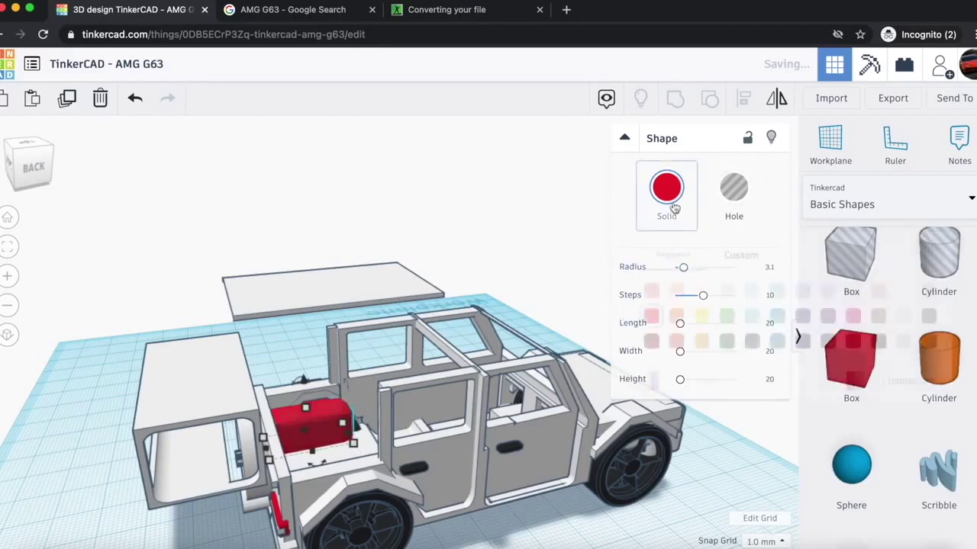
pyautogui.click(902, 290)
# - Duplicate the rounded box and move the copy across the cargo area to the opposite rear wheel
pyautogui.moveTo(36, 148); pyautogui.dragTo(0, 165)
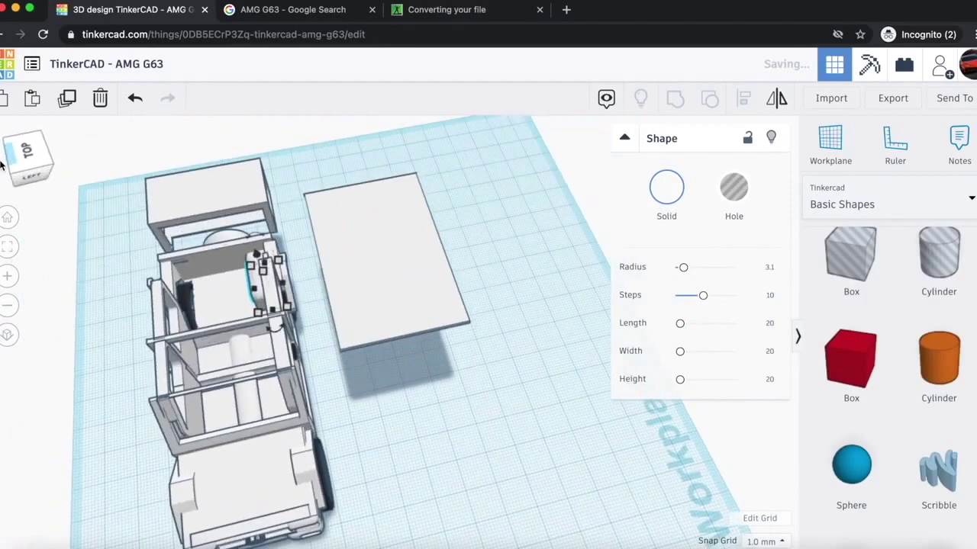
pyautogui.press('super+v')
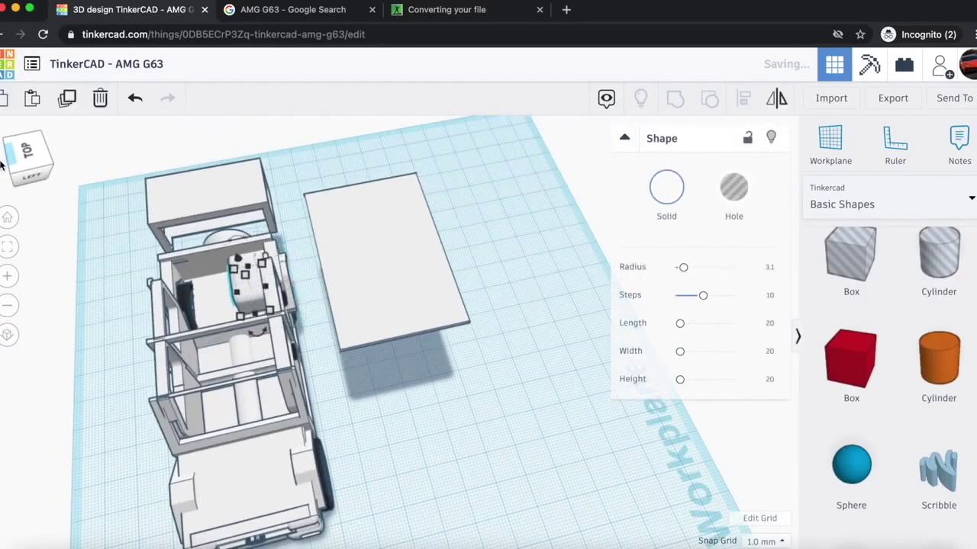
pyautogui.press('Left')
pyautogui.press('Left')
pyautogui.press('Left')
pyautogui.press('Left')
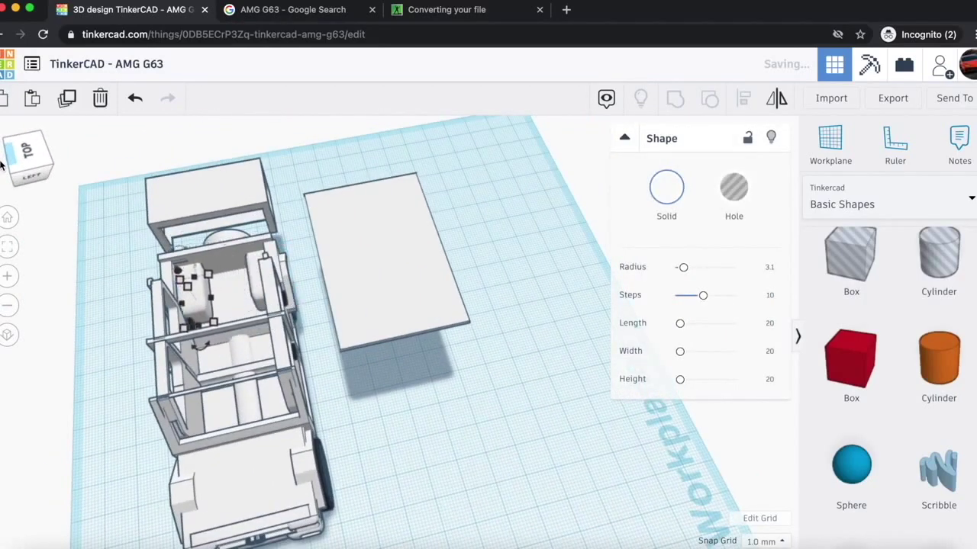
pyautogui.moveTo(22, 169); pyautogui.dragTo(46, 161)
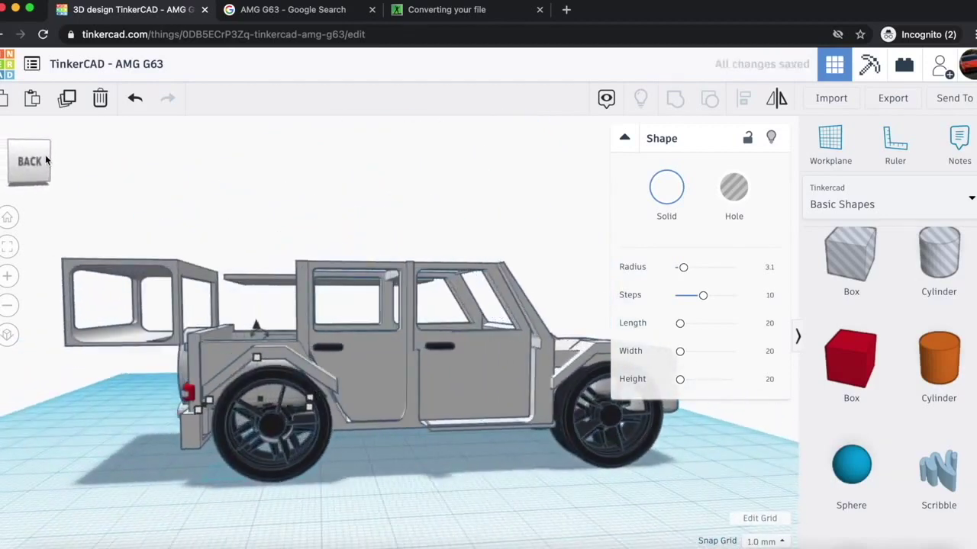
# - Narrow the copied box from its inner side to 6 mm, and adjust the original box opposite it
pyautogui.moveTo(22, 157); pyautogui.dragTo(53, 203)
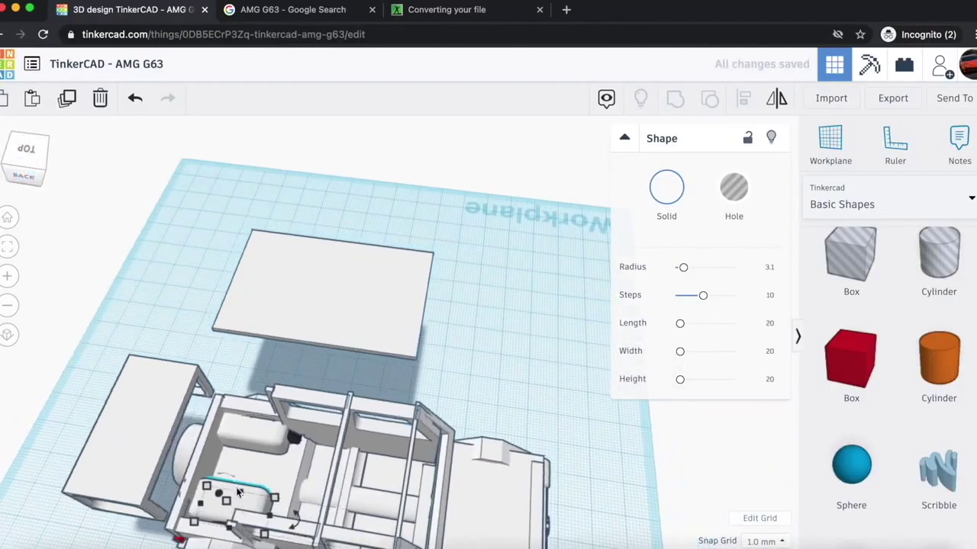
pyautogui.moveTo(241, 494); pyautogui.dragTo(242, 512)
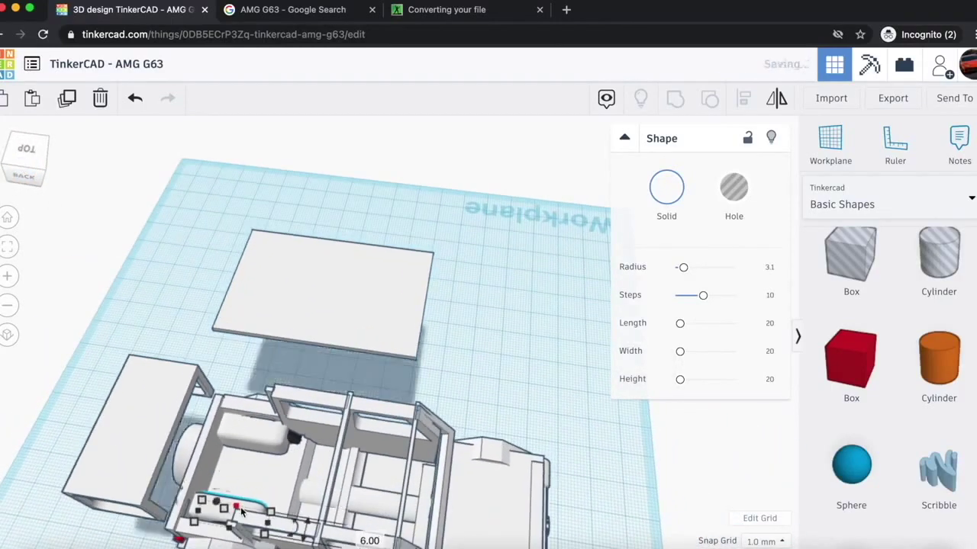
pyautogui.click(255, 439)
pyautogui.moveTo(258, 440); pyautogui.dragTo(252, 465)
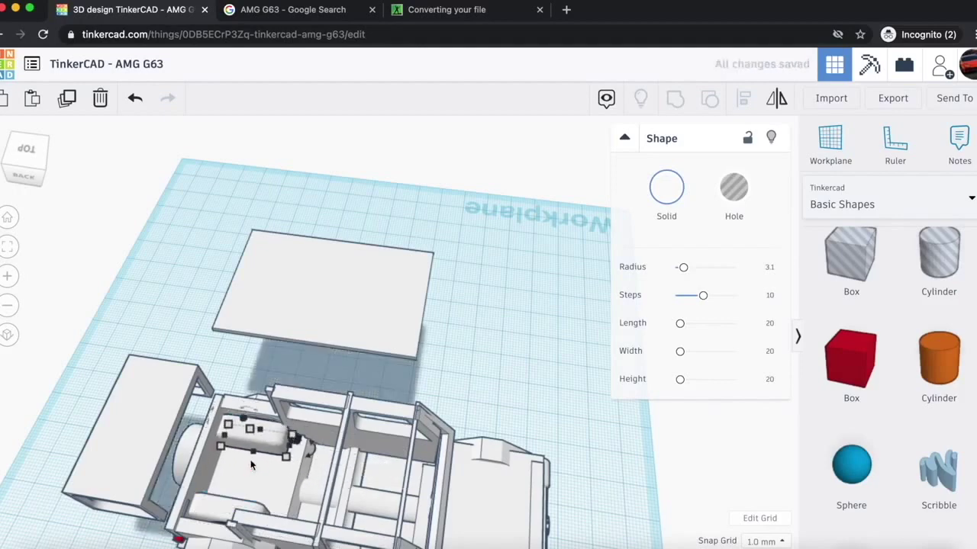
pyautogui.moveTo(42, 181); pyautogui.dragTo(23, 165)
pyautogui.click(514, 311)
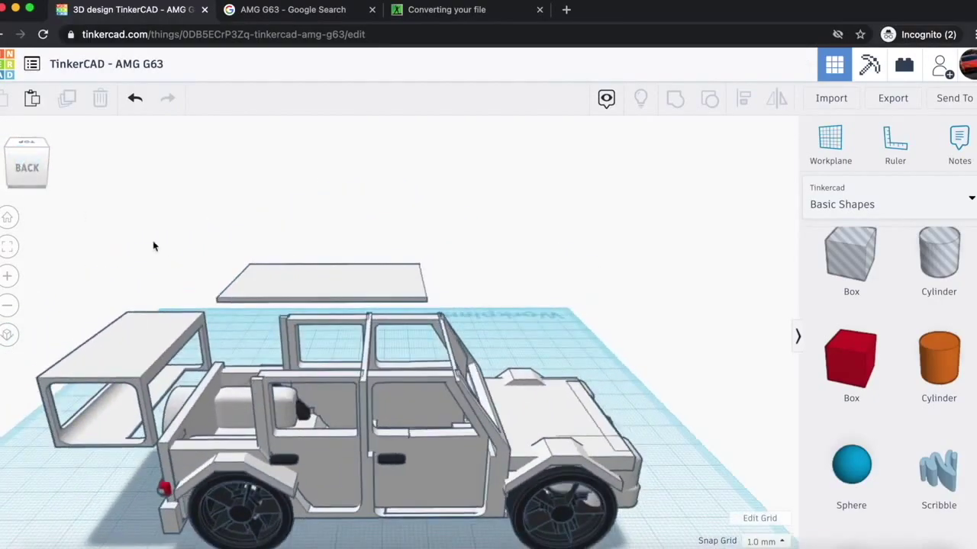
# - Adjust the height of the long cylinder running lengthwise beneath the car's floor
pyautogui.moveTo(26, 161); pyautogui.dragTo(13, 179)
pyautogui.scroll(-3, 267, 292)
pyautogui.click(321, 234)
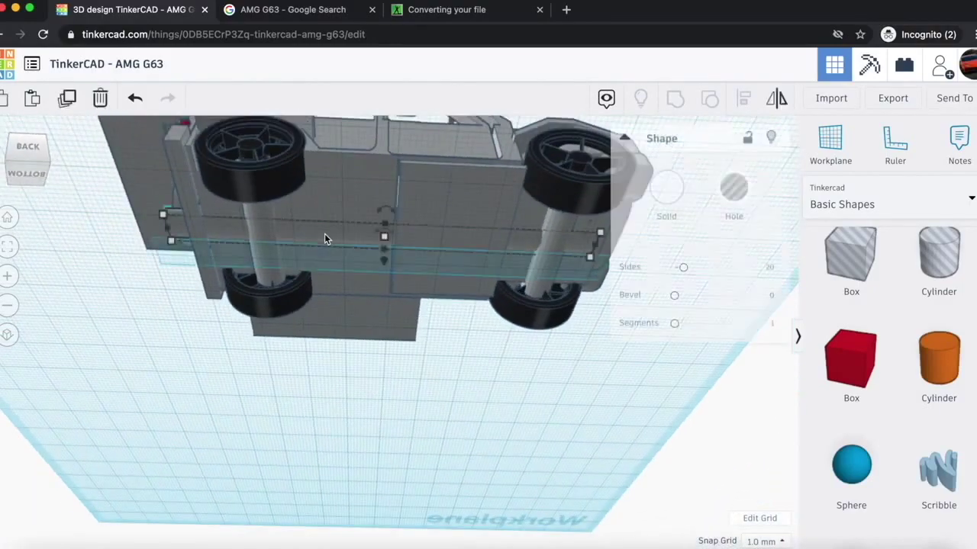
pyautogui.moveTo(382, 264); pyautogui.dragTo(383, 264)
pyautogui.moveTo(34, 148)
pyautogui.mouseDown()
pyautogui.moveTo(43, 169)
pyautogui.moveTo(14, 174)
pyautogui.moveTo(24, 163)
pyautogui.mouseUp()
pyautogui.scroll(5, 292, 296)
# - Inspect the car's interior, front end and headlight area from several viewing angles
pyautogui.click(24, 163)
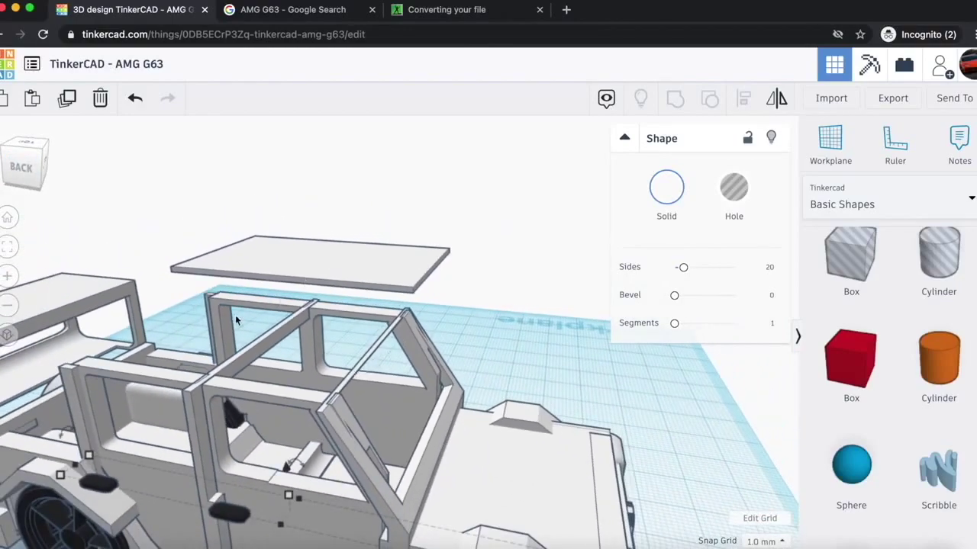
pyautogui.scroll(-3, 235, 321)
pyautogui.moveTo(21, 166)
pyautogui.mouseDown()
pyautogui.moveTo(30, 170)
pyautogui.moveTo(4, 169)
pyautogui.mouseUp()
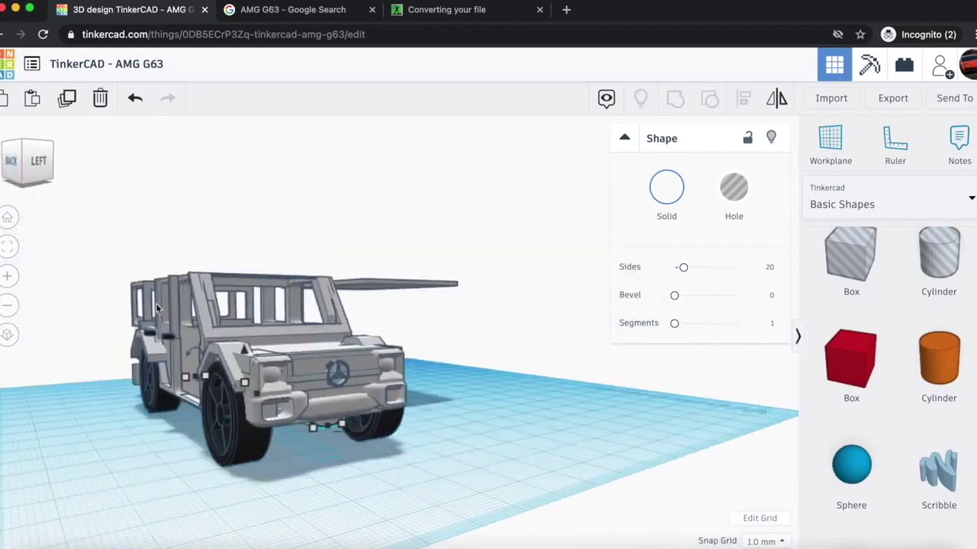
pyautogui.scroll(5, 156, 303)
pyautogui.click(380, 425)
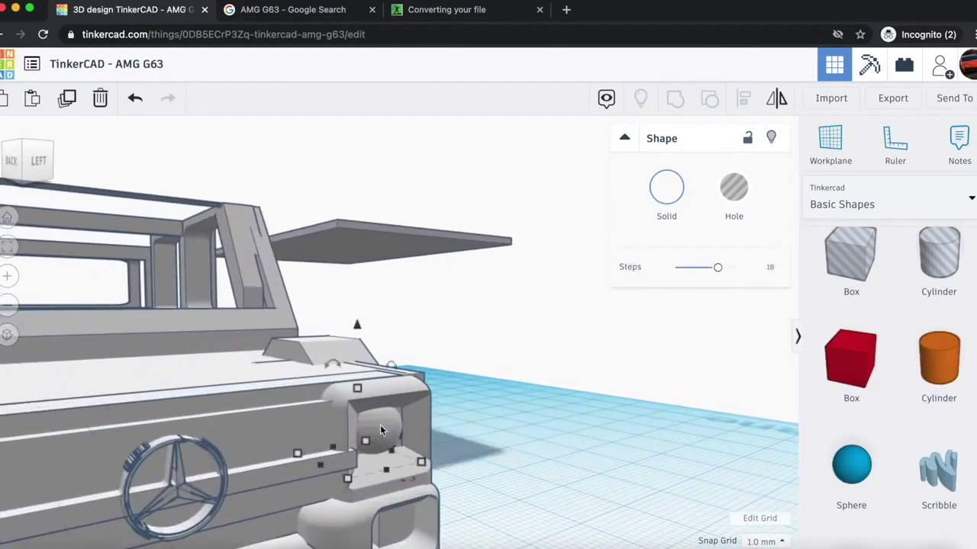
pyautogui.scroll(-8, 550, 446)
pyautogui.click(550, 447)
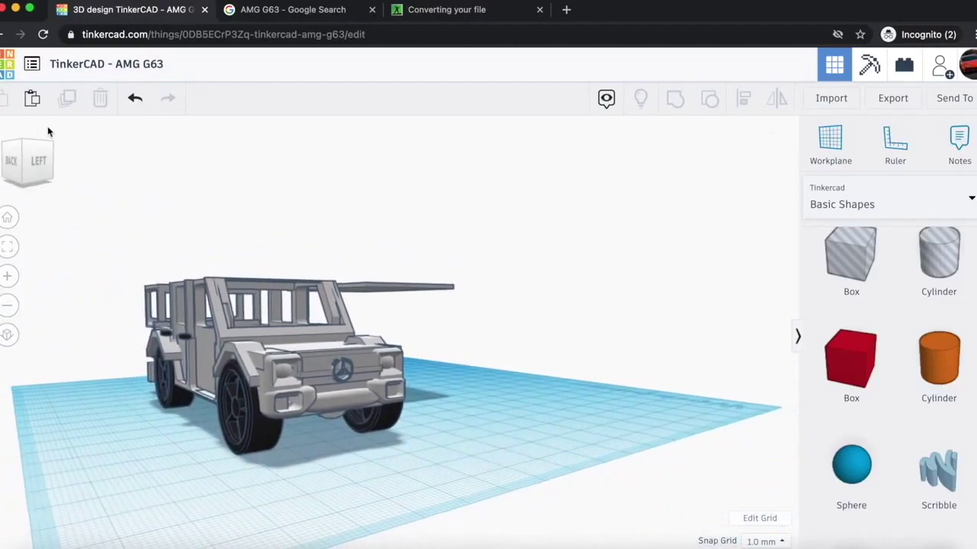
pyautogui.moveTo(42, 150)
pyautogui.mouseDown()
pyautogui.moveTo(34, 144)
pyautogui.moveTo(42, 152)
pyautogui.moveTo(52, 144)
pyautogui.moveTo(36, 152)
pyautogui.mouseUp()
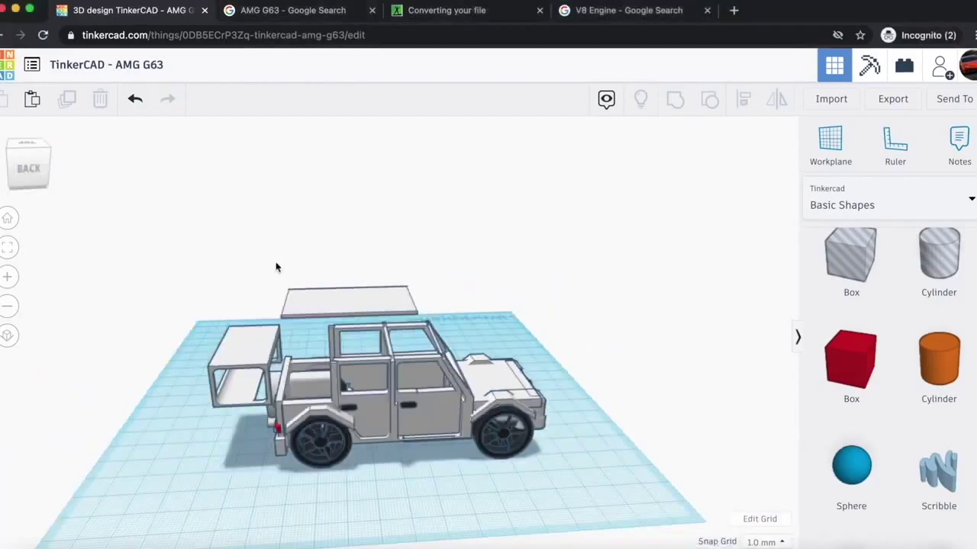
# - Shift the detached roof panel further away from the side of the car
pyautogui.scroll(5, 292, 242)
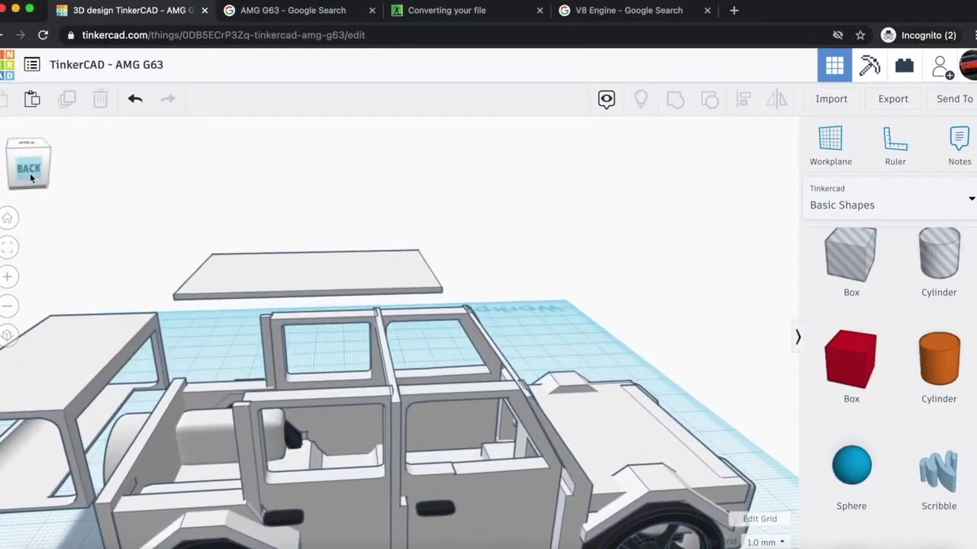
pyautogui.click(30, 177)
pyautogui.click(361, 321)
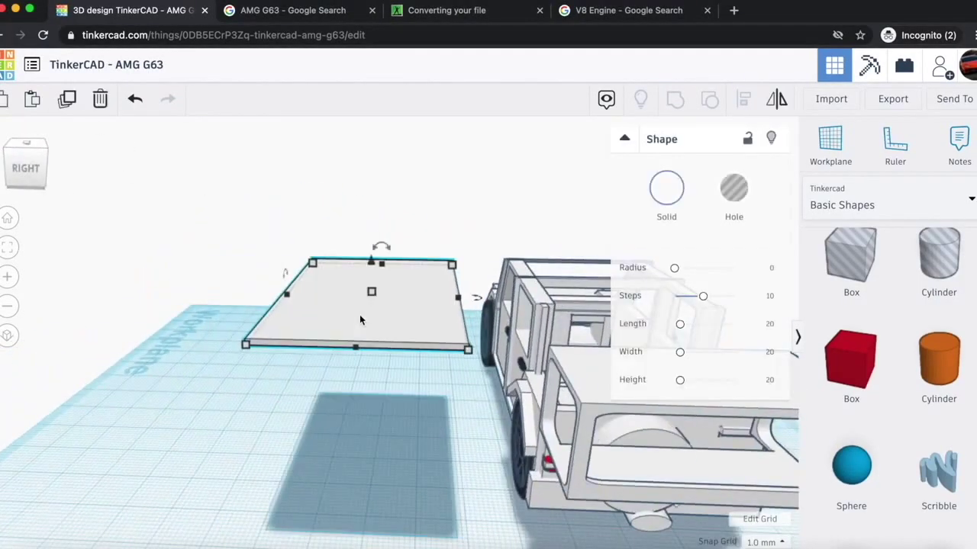
pyautogui.press('Left')
pyautogui.press('Left')
pyautogui.press('Left')
pyautogui.press('Left')
pyautogui.press('Left')
pyautogui.press('Left')
pyautogui.press('Left')
pyautogui.press('Left')
pyautogui.press('Left')
pyautogui.press('Left')
# - Place a red box near the roof panel and shrink it to a small block about 8 mm wide
pyautogui.moveTo(864, 369); pyautogui.dragTo(424, 444)
pyautogui.moveTo(382, 370); pyautogui.dragTo(379, 439)
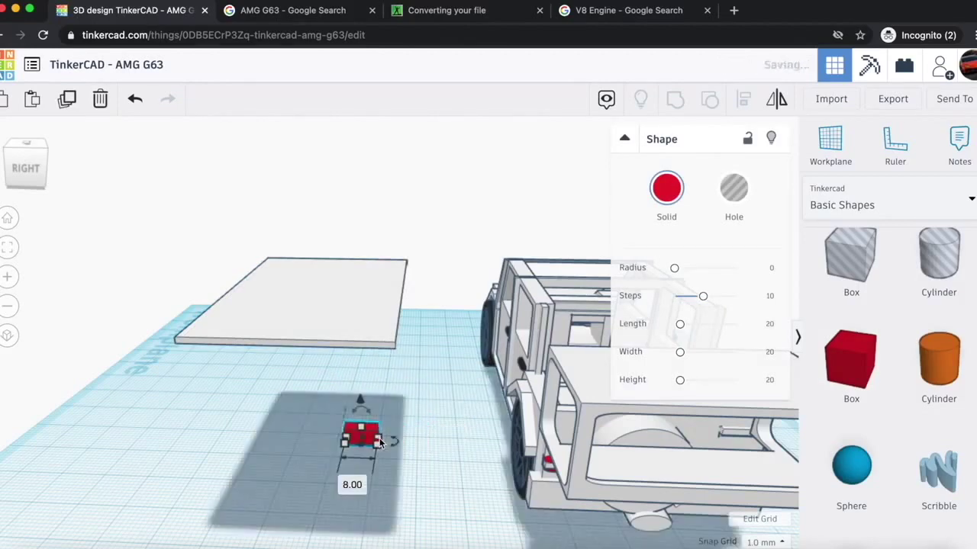
pyautogui.scroll(4, 365, 447)
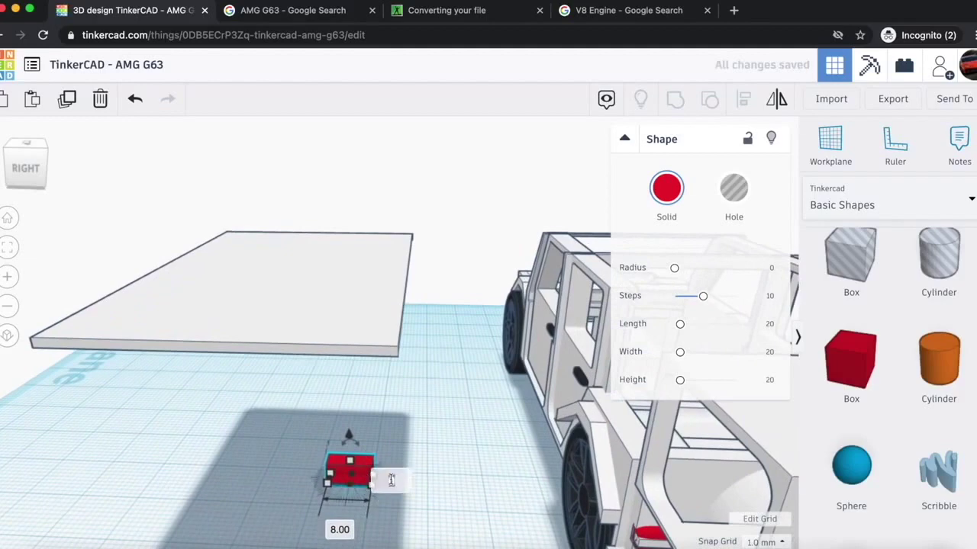
pyautogui.moveTo(484, 471); pyautogui.dragTo(162, 323, button='right')
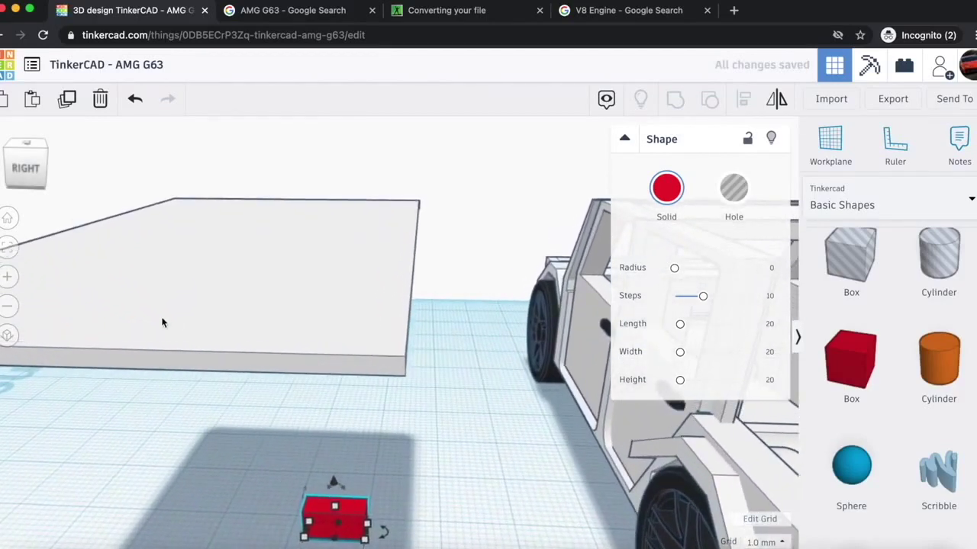
pyautogui.moveTo(379, 542); pyautogui.dragTo(403, 523)
# - Raise the small red box and move it against the car's side at the base of the windshield pillar as a side mirror
pyautogui.moveTo(344, 509); pyautogui.dragTo(525, 231)
pyautogui.press('Right')
pyautogui.press('Right')
pyautogui.press('Right')
pyautogui.press('Right')
pyautogui.press('Right')
pyautogui.press('Right')
pyautogui.press('Right')
pyautogui.press('Right')
pyautogui.press('Right')
pyautogui.press('Right')
pyautogui.press('Right')
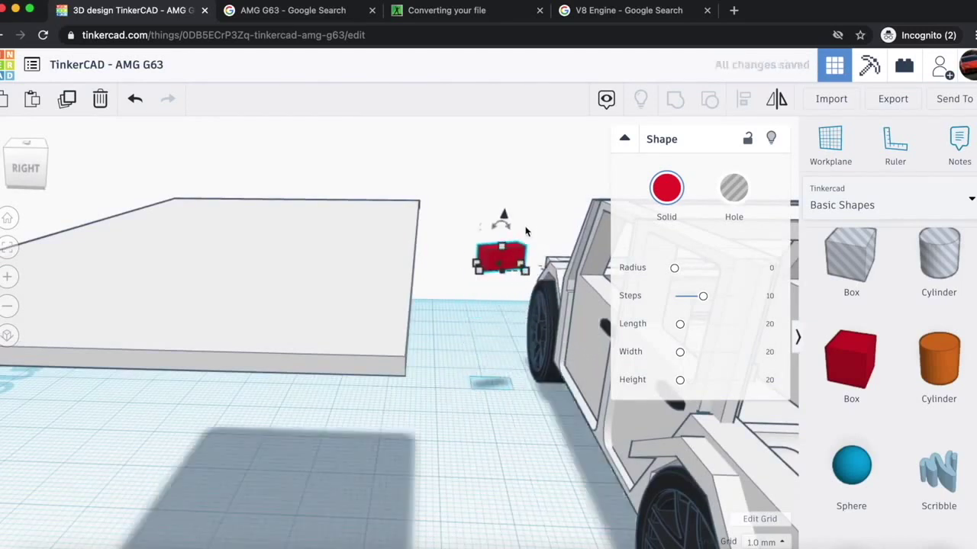
pyautogui.press('Right')
pyautogui.press('Right')
pyautogui.press('Right')
pyautogui.press('Right')
pyautogui.press('Right')
pyautogui.press('Right')
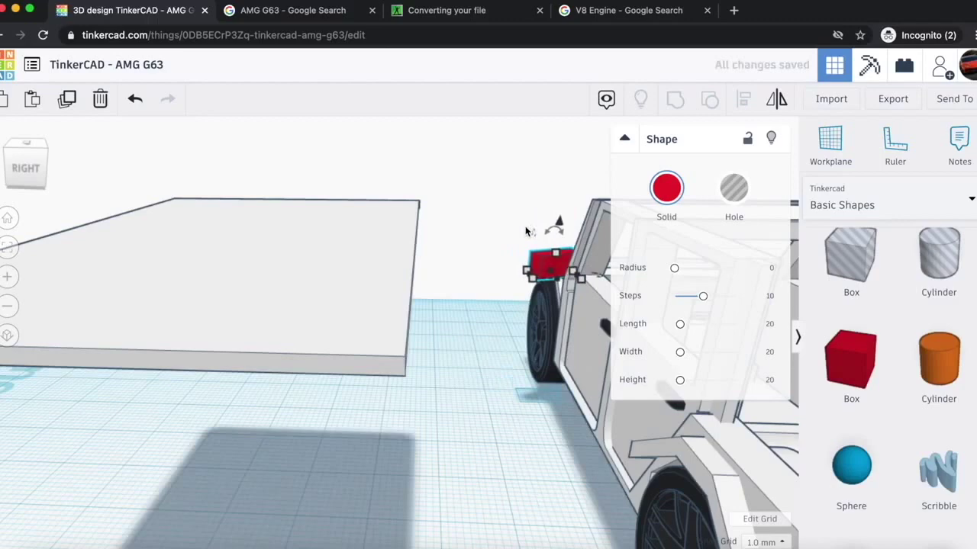
pyautogui.press('Left')
pyautogui.press('Left')
pyautogui.press('Left')
pyautogui.press('Left')
pyautogui.press('Left')
pyautogui.press('Left')
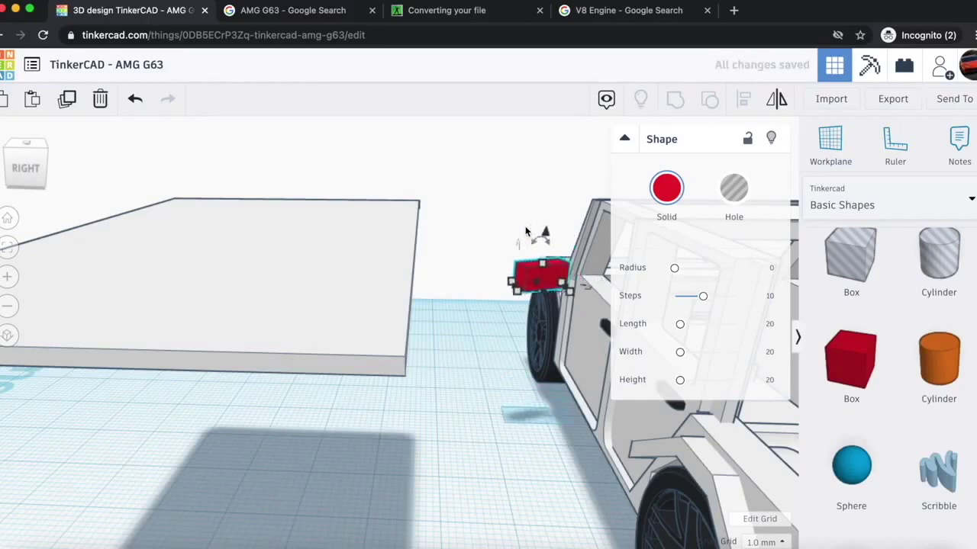
pyautogui.scroll(-10, 417, 328)
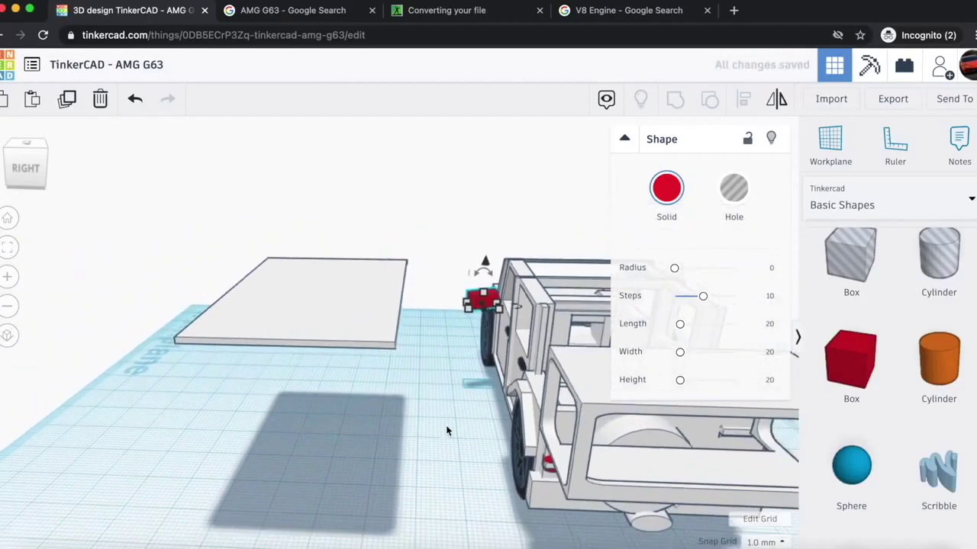
# - Paste the black seat beyond the roof panel, set its height to 20 mm and reduce its footprint
pyautogui.press('super+v')
pyautogui.moveTo(471, 270); pyautogui.dragTo(143, 363)
pyautogui.moveTo(219, 449); pyautogui.dragTo(224, 364)
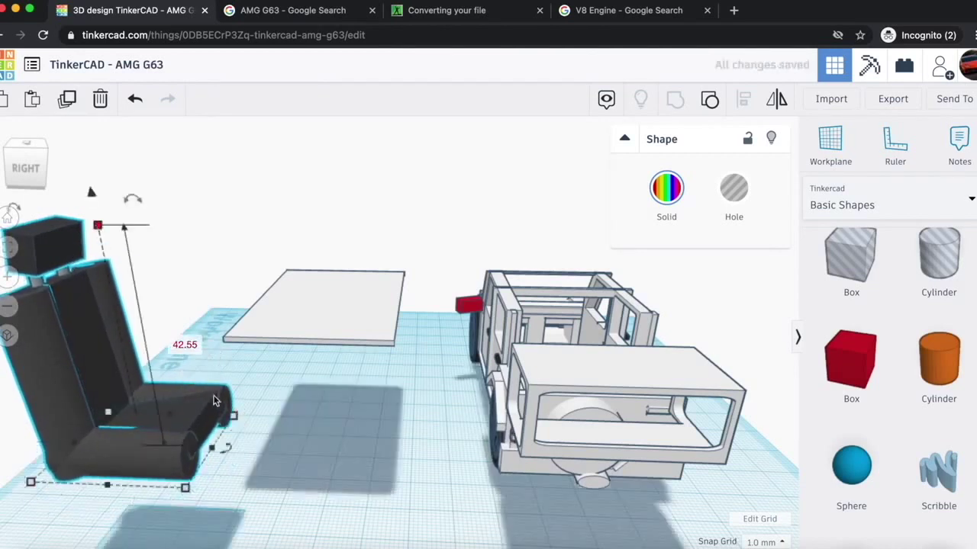
pyautogui.write('0')
pyautogui.press('Return')
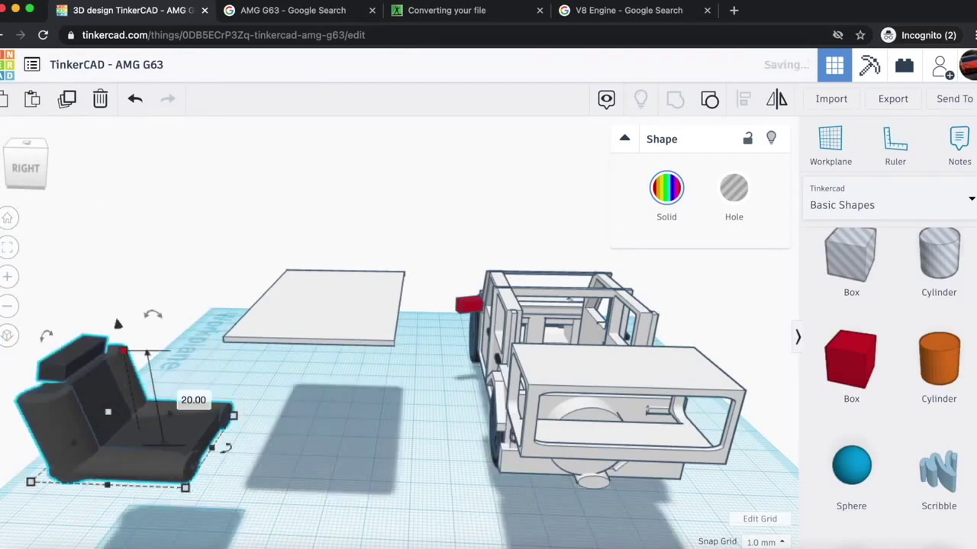
pyautogui.moveTo(185, 487); pyautogui.dragTo(135, 451)
# - Colour the side-mirror box white and nudge the roof panel slightly further from the car
pyautogui.scroll(2, 362, 390)
pyautogui.scroll(2, 362, 391)
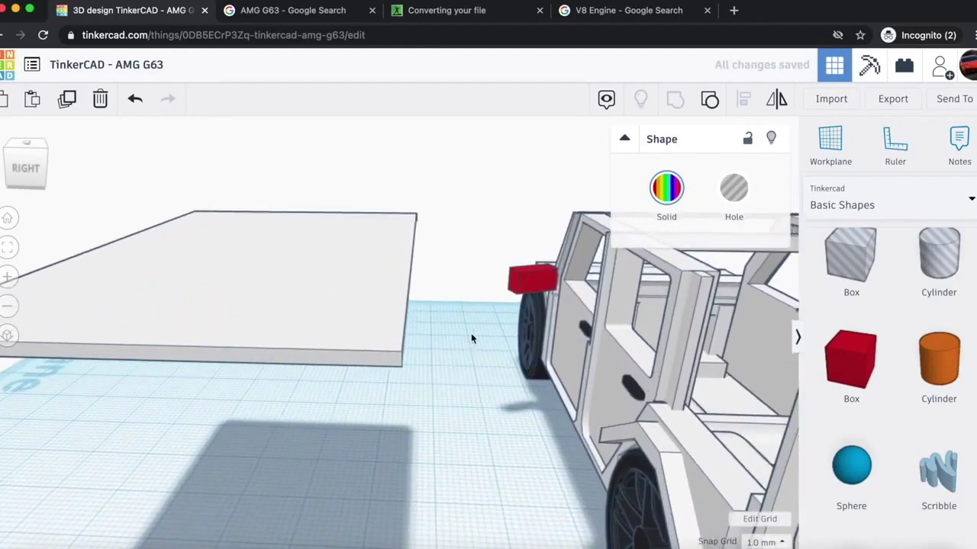
pyautogui.click(519, 287)
pyautogui.click(667, 198)
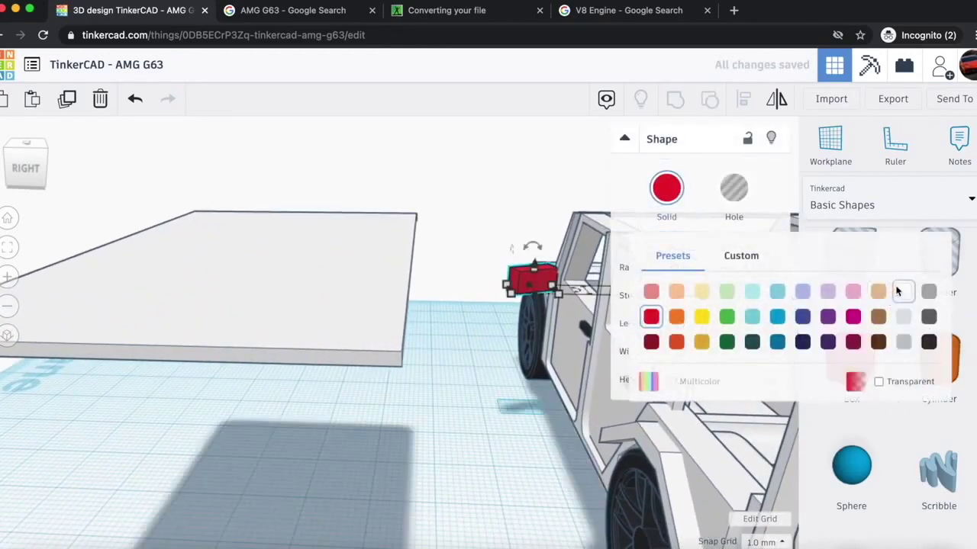
pyautogui.click(901, 291)
pyautogui.click(370, 293)
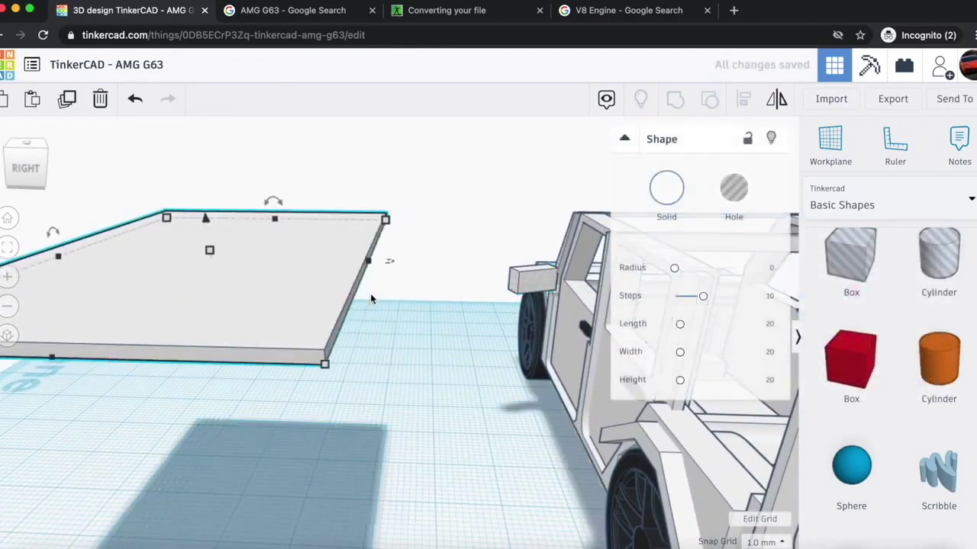
# - Duplicate the white side-mirror box and flip the copy so it angles the opposite way
pyautogui.moveTo(34, 170); pyautogui.dragTo(0, 187)
pyautogui.click(220, 415)
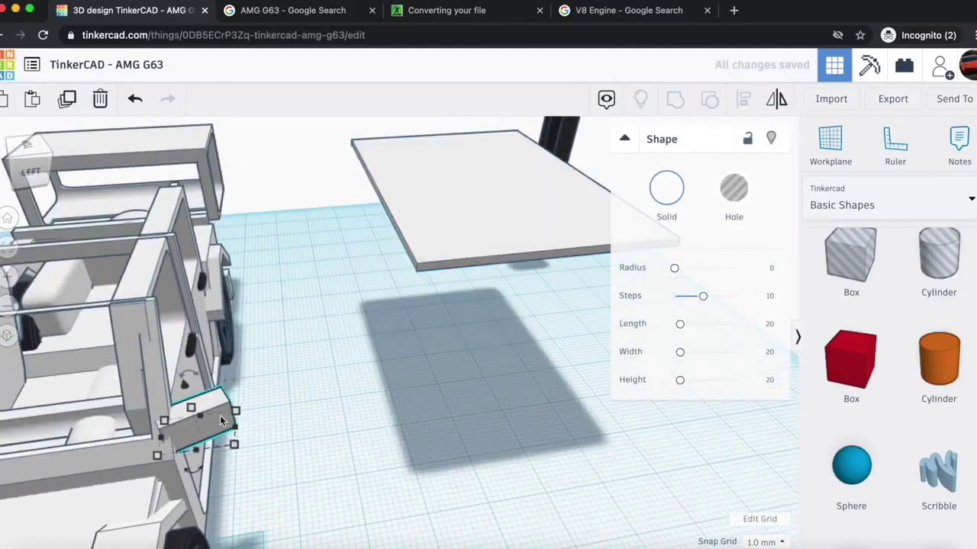
pyautogui.press('Right')
pyautogui.press('Right')
pyautogui.press('Right')
pyautogui.press('Right')
pyautogui.press('Right')
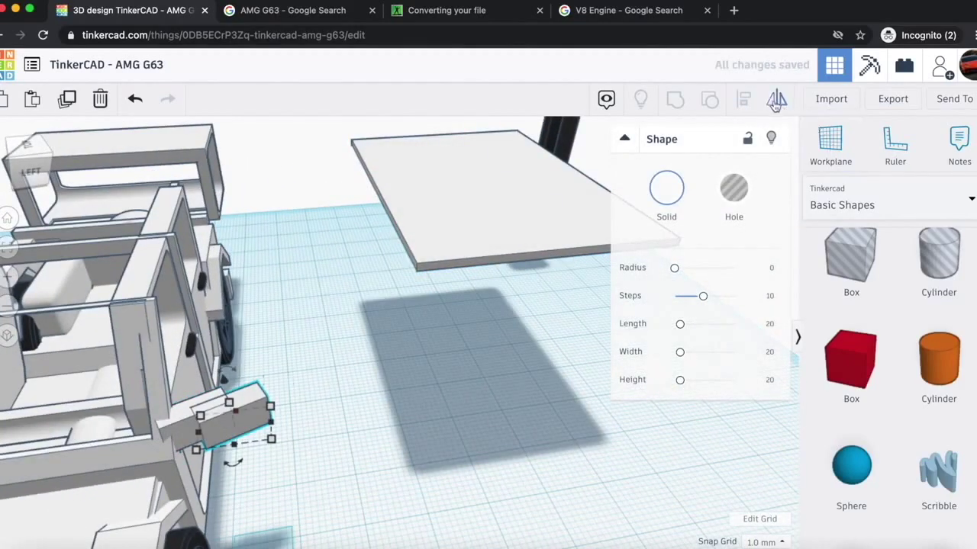
pyautogui.press('Left')
pyautogui.press('Left')
pyautogui.press('Left')
pyautogui.press('Left')
pyautogui.press('Left')
pyautogui.press('Left')
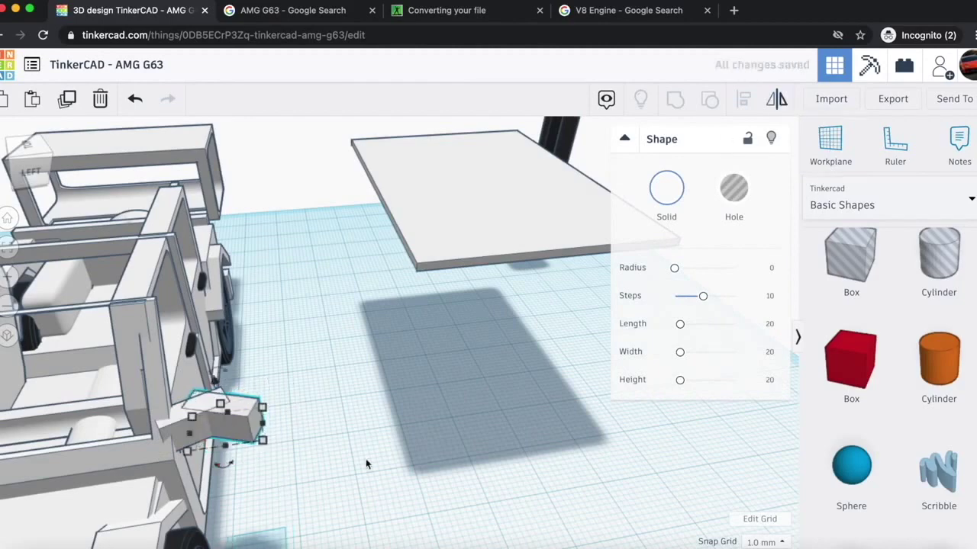
# - Move the flipped mirror copy across the car to the opposite side at the windshield base
pyautogui.scroll(-3, 366, 459)
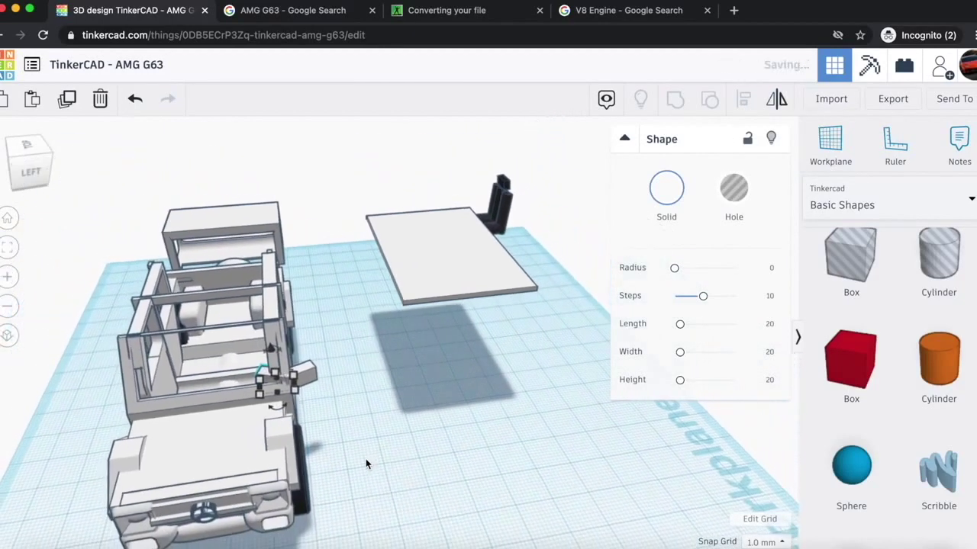
pyautogui.press('Left')
pyautogui.press('Left')
pyautogui.press('Left')
pyautogui.press('Left')
pyautogui.press('Left')
pyautogui.press('Left')
pyautogui.press('Left')
pyautogui.press('Left')
pyautogui.press('Left')
pyautogui.press('Left')
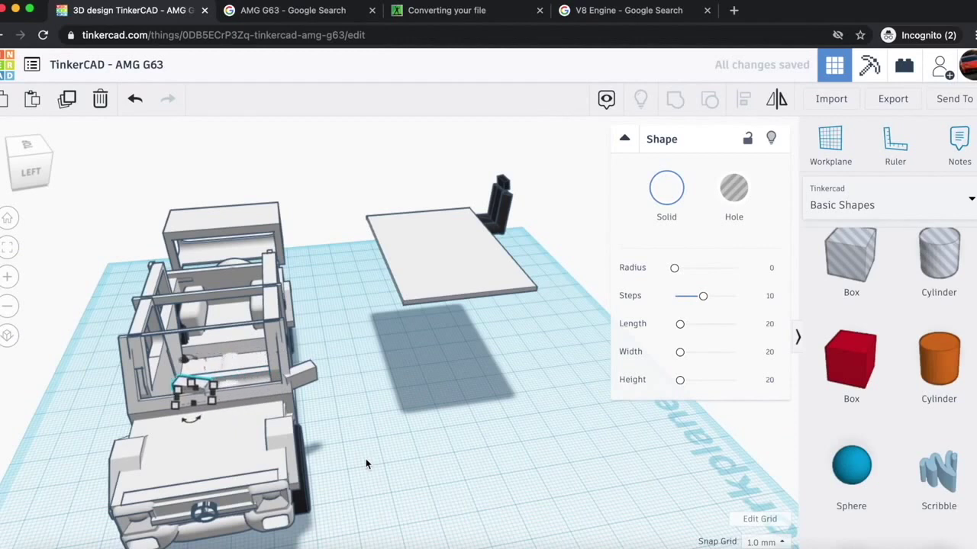
pyautogui.press('Left')
pyautogui.press('Left')
pyautogui.press('Left')
pyautogui.press('Left')
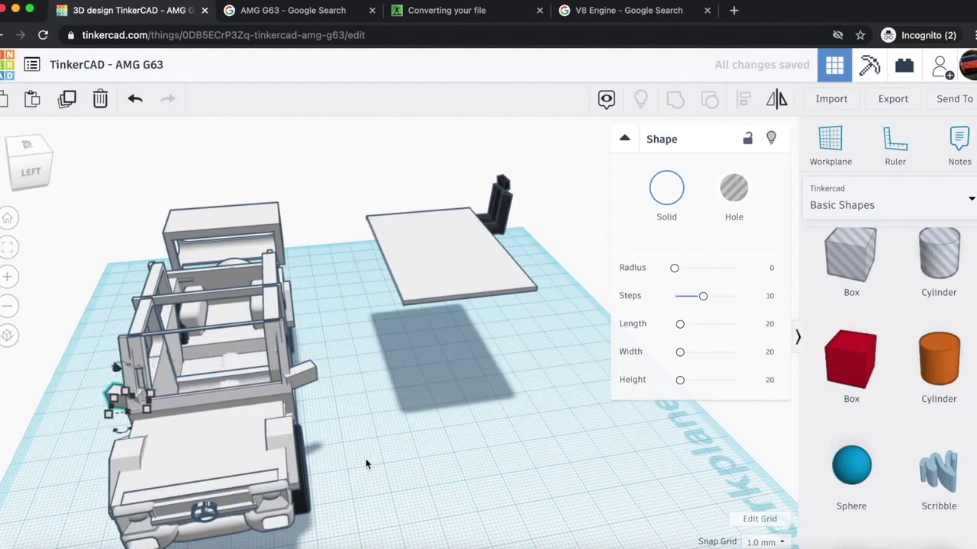
pyautogui.click(304, 374)
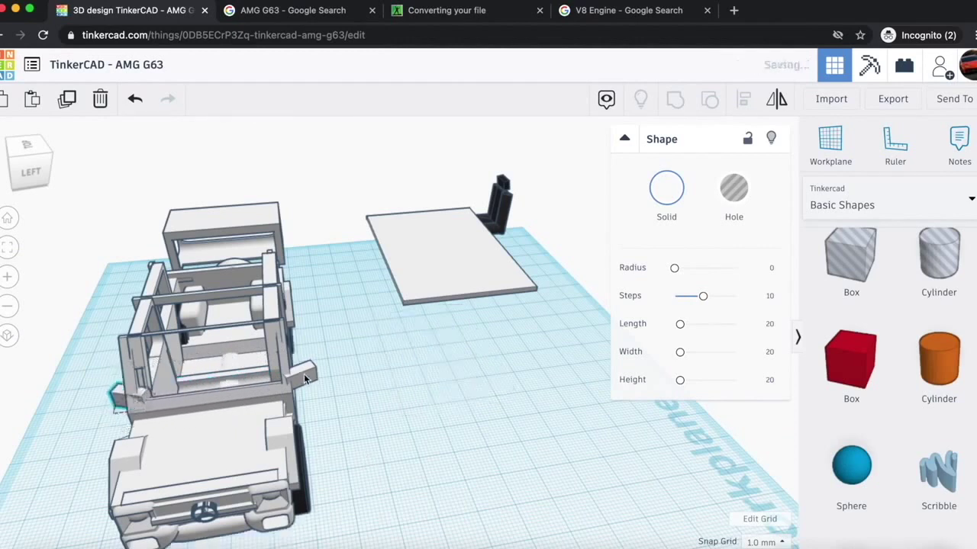
pyautogui.click(330, 415)
# - Round both side mirrors, with a radius of 4.02 on the flipped copy and 3.79 on the original
pyautogui.moveTo(31, 167); pyautogui.dragTo(47, 163)
pyautogui.scroll(3, 389, 408)
pyautogui.click(361, 401)
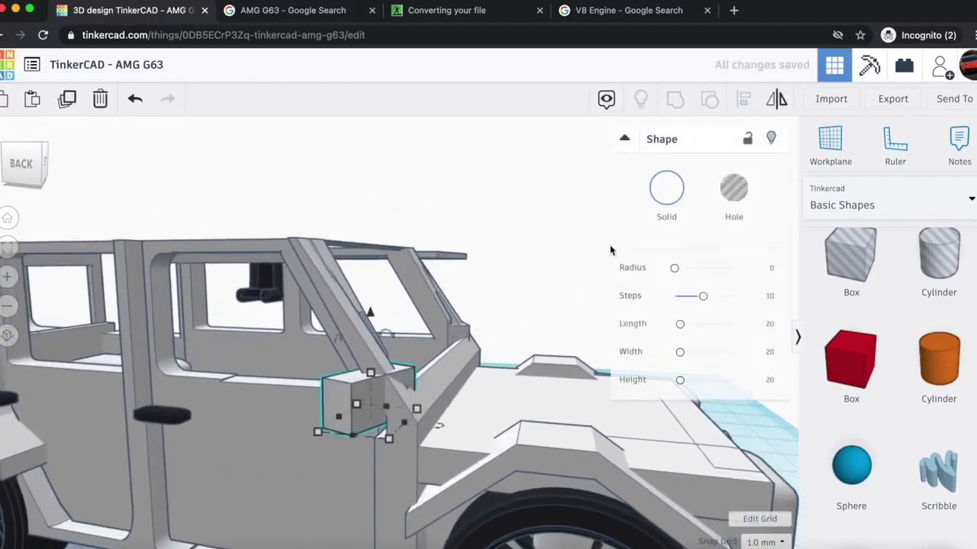
pyautogui.moveTo(675, 268); pyautogui.dragTo(688, 270)
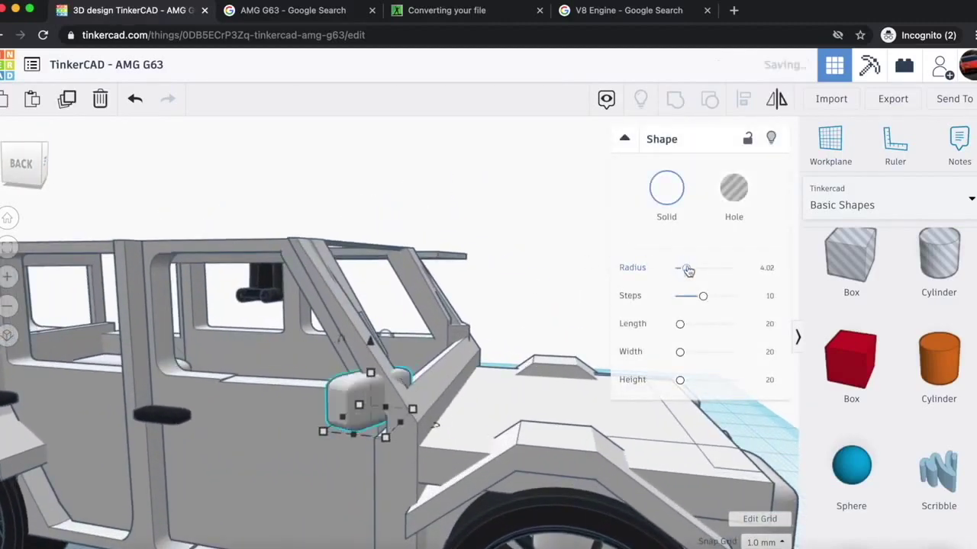
pyautogui.moveTo(31, 164); pyautogui.dragTo(7, 160)
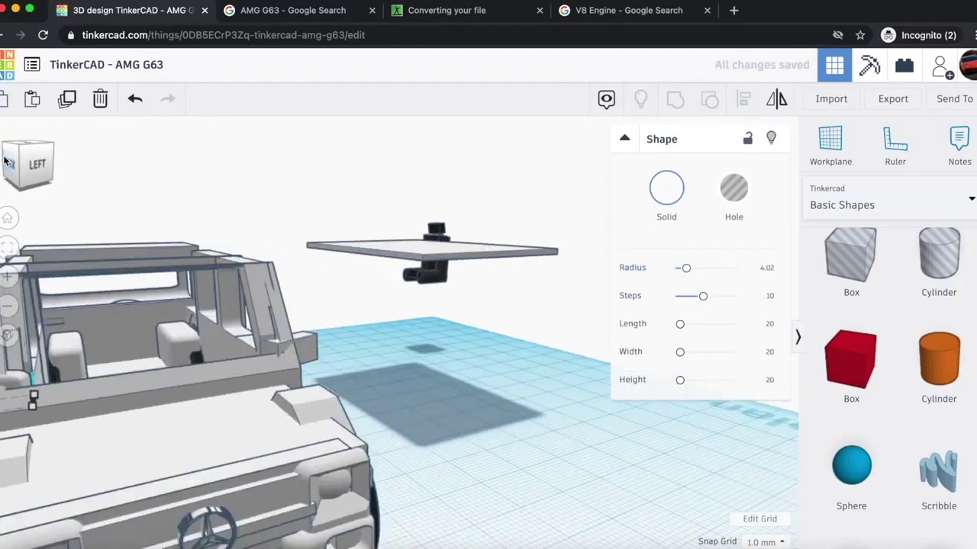
pyautogui.click(301, 341)
pyautogui.click(666, 190)
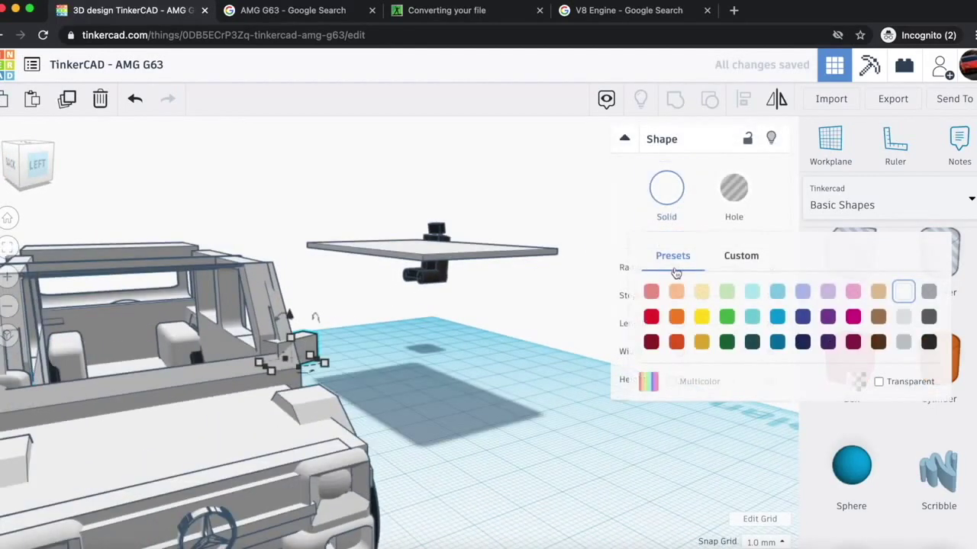
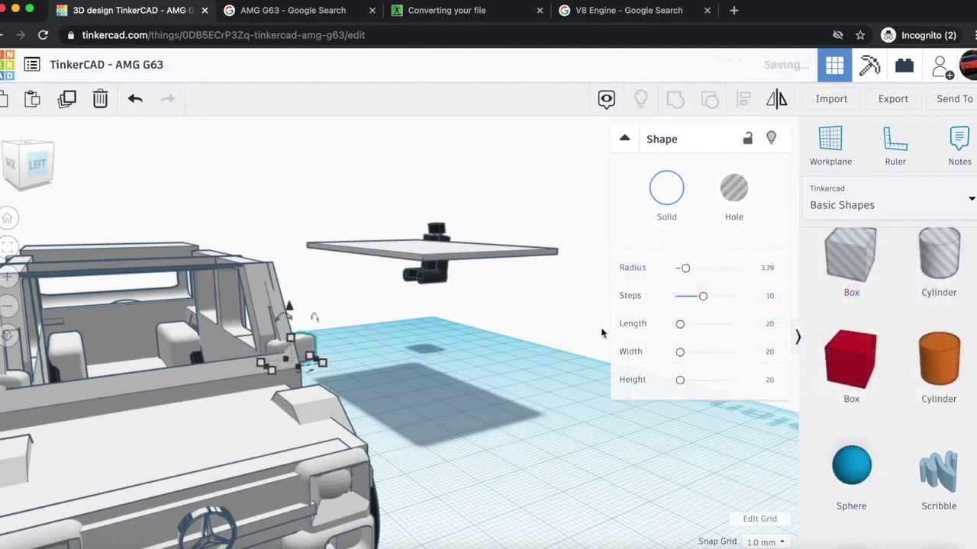
pyautogui.click(460, 393)
# - Reposition the black seat about 62 mm across the workplane, clear of the roof panel
pyautogui.scroll(-5, 374, 323)
pyautogui.moveTo(35, 159); pyautogui.dragTo(0, 173)
pyautogui.moveTo(421, 346)
pyautogui.mouseDown()
pyautogui.moveTo(407, 340)
pyautogui.moveTo(418, 342)
pyautogui.mouseUp()
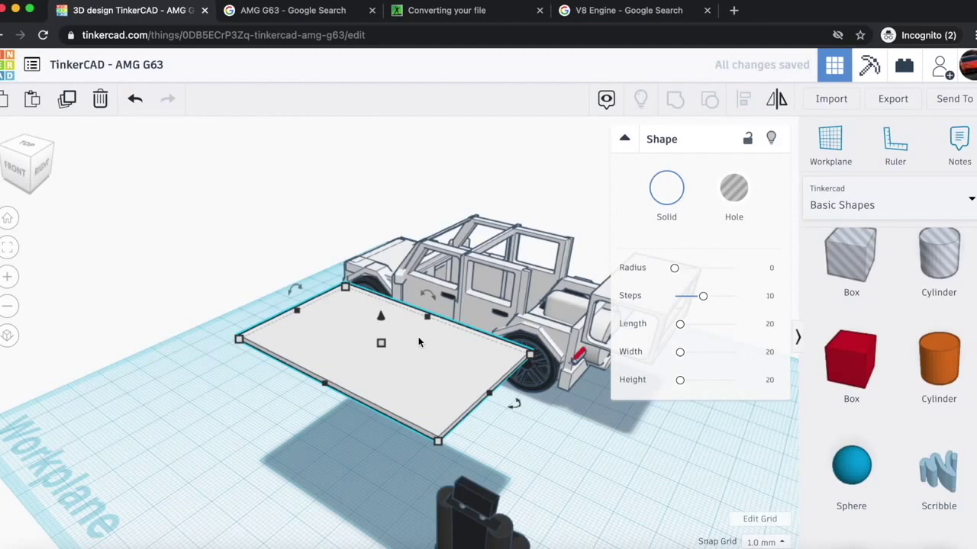
pyautogui.click(31, 168)
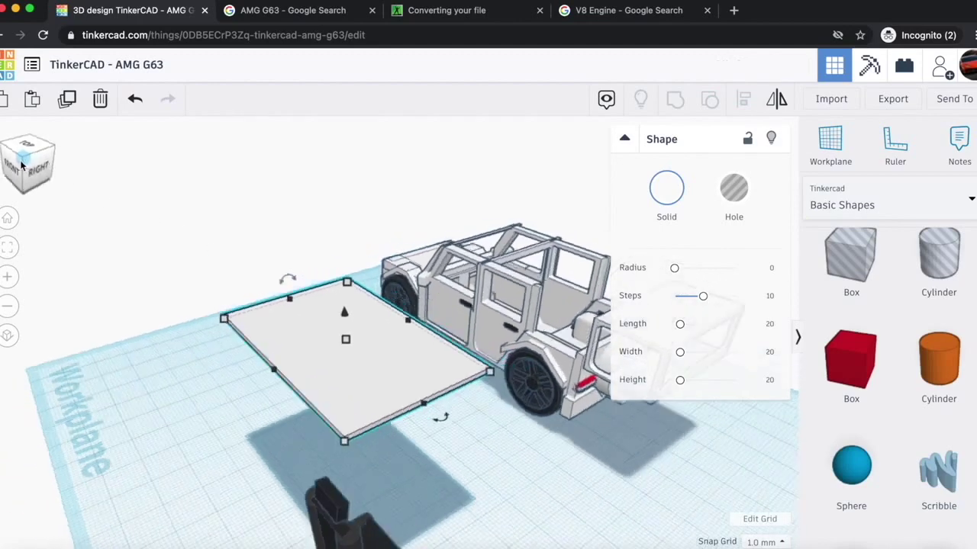
pyautogui.click(91, 388)
pyautogui.moveTo(91, 388); pyautogui.dragTo(410, 387)
pyautogui.hotkey('ctrl', 'z')
pyautogui.moveTo(78, 379); pyautogui.dragTo(199, 387)
pyautogui.moveTo(200, 387); pyautogui.dragTo(138, 361, button='right')
pyautogui.moveTo(248, 257); pyautogui.dragTo(446, 224)
pyautogui.moveTo(102, 331); pyautogui.dragTo(302, 236)
pyautogui.scroll(6, 247, 253)
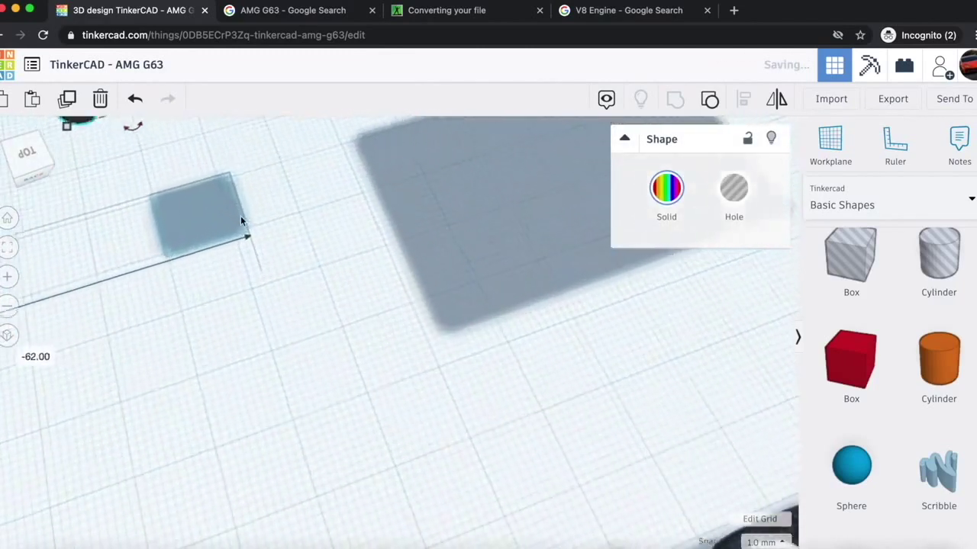
pyautogui.moveTo(409, 374); pyautogui.dragTo(561, 479, button='middle')
pyautogui.click(18, 163)
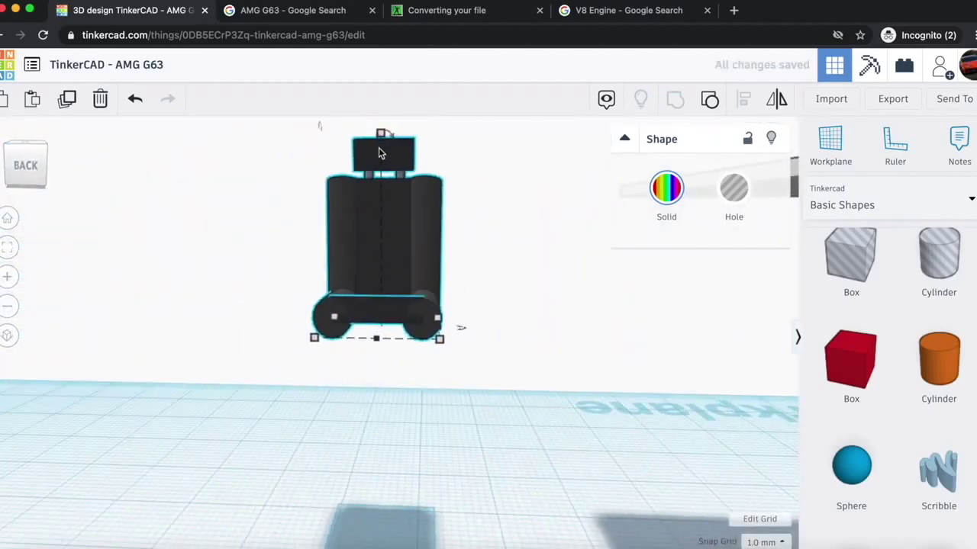
# - Lower the black seat 14 mm towards the workplane and slide it slightly farther back
pyautogui.scroll(-3, 381, 149)
pyautogui.click(379, 142)
pyautogui.click(379, 248)
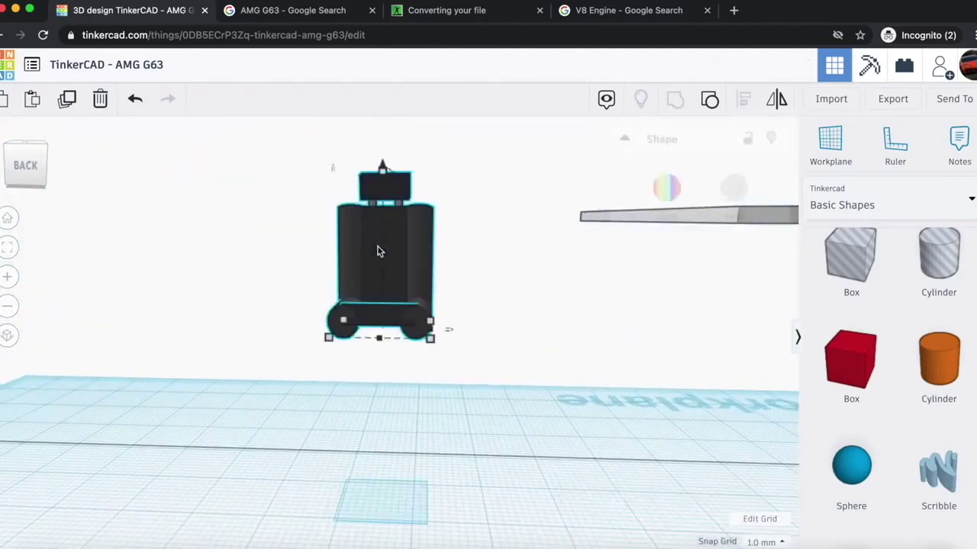
pyautogui.moveTo(383, 145); pyautogui.dragTo(385, 291)
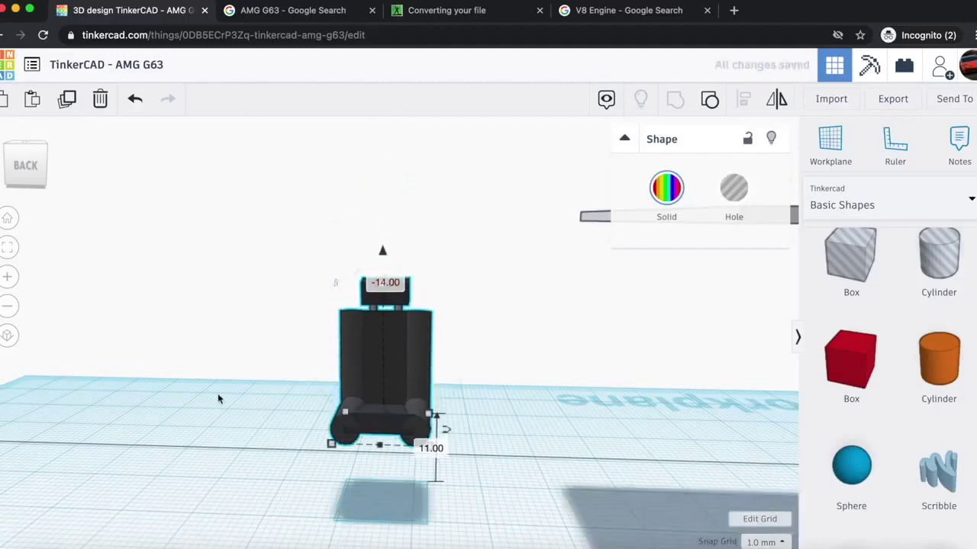
pyautogui.moveTo(218, 398); pyautogui.dragTo(290, 402, button='middle')
pyautogui.scroll(3, 232, 426)
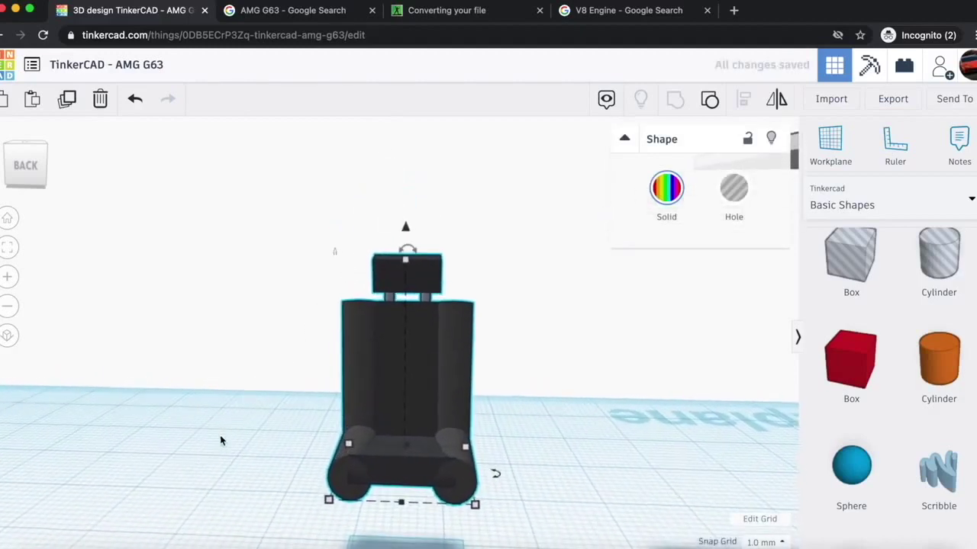
pyautogui.moveTo(429, 462); pyautogui.dragTo(430, 390)
pyautogui.scroll(3, 280, 412)
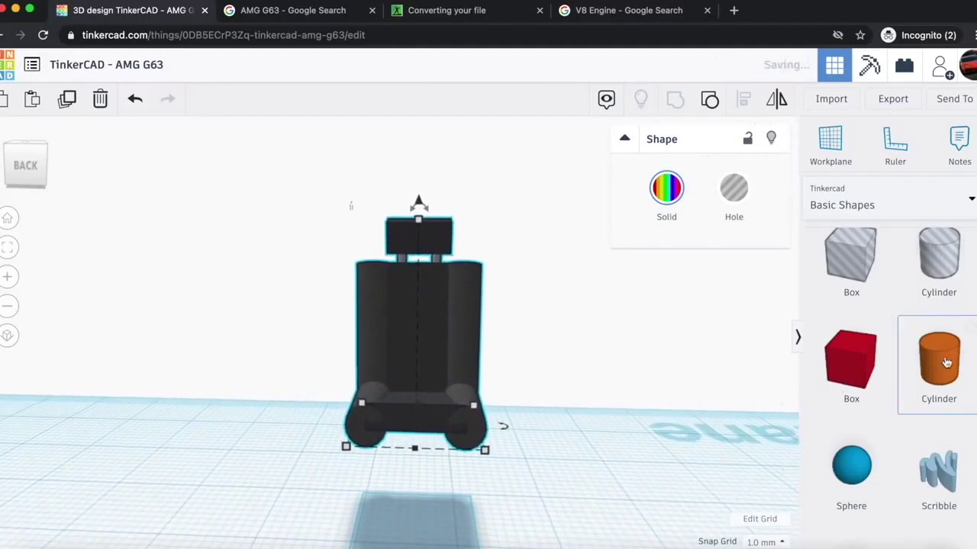
# - Add a 64-sided cylinder beside the black seat, shrink it into a slim roll lying horizontally, and set its height to 4 mm
pyautogui.moveTo(946, 362); pyautogui.dragTo(202, 463)
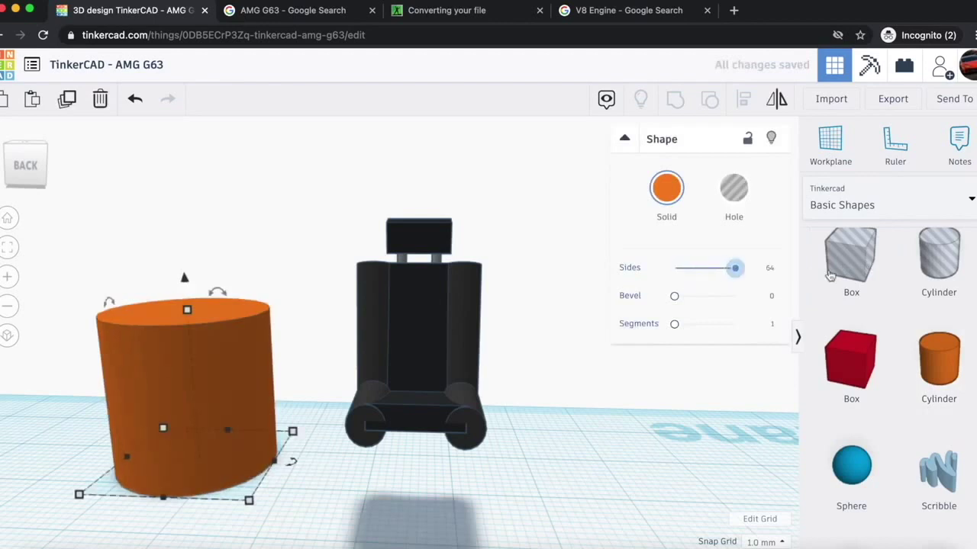
pyautogui.moveTo(274, 461); pyautogui.dragTo(180, 461)
pyautogui.moveTo(142, 499); pyautogui.dragTo(178, 440)
pyautogui.moveTo(160, 289); pyautogui.dragTo(155, 412)
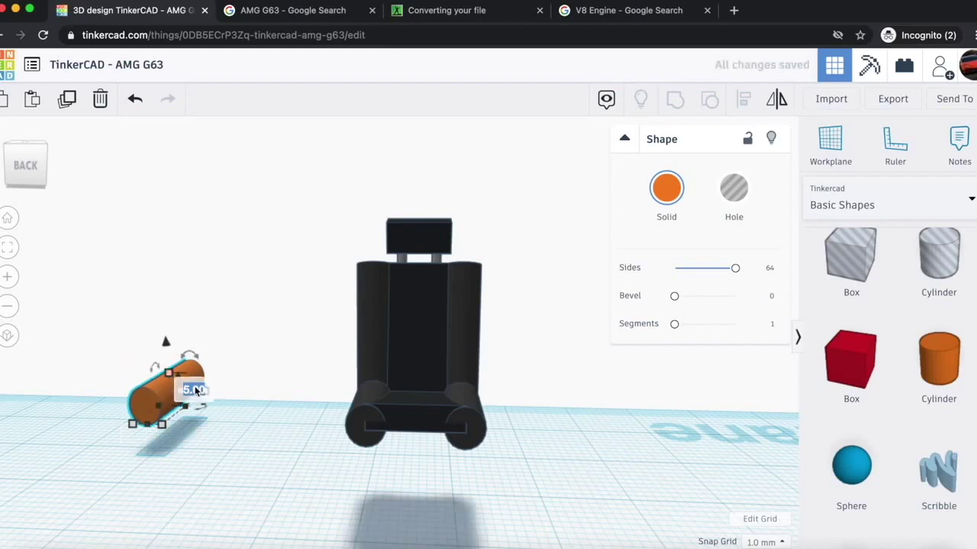
pyautogui.press('Return')
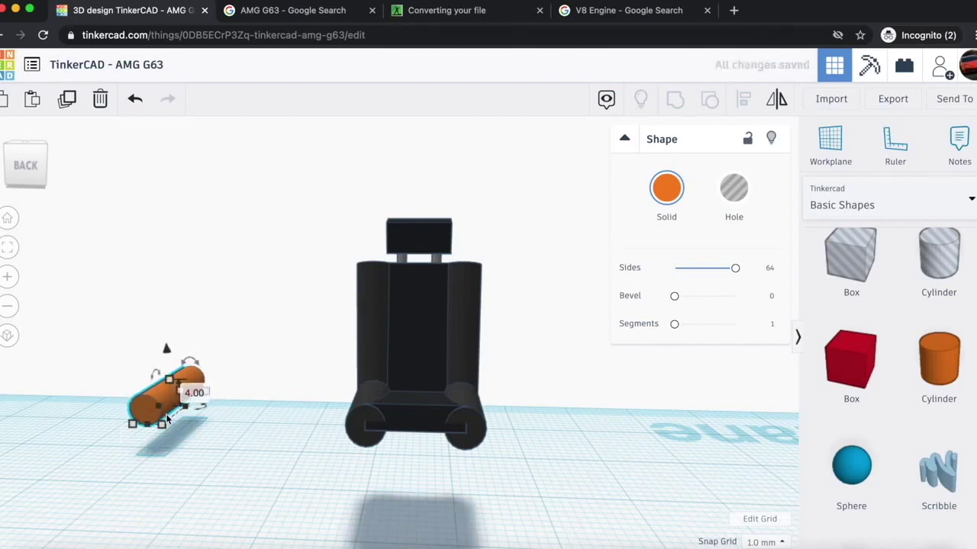
# - Duplicate the lying orange cylinder and shift the copy 10 mm sideways, parallel to the original
pyautogui.hotkey('ctrl', 'd')
pyautogui.press('Right')
pyautogui.press('Right')
pyautogui.press('Right')
pyautogui.press('Right')
pyautogui.press('Right')
pyautogui.press('Right')
pyautogui.press('Right')
pyautogui.press('Right')
pyautogui.press('Right')
pyautogui.press('Right')
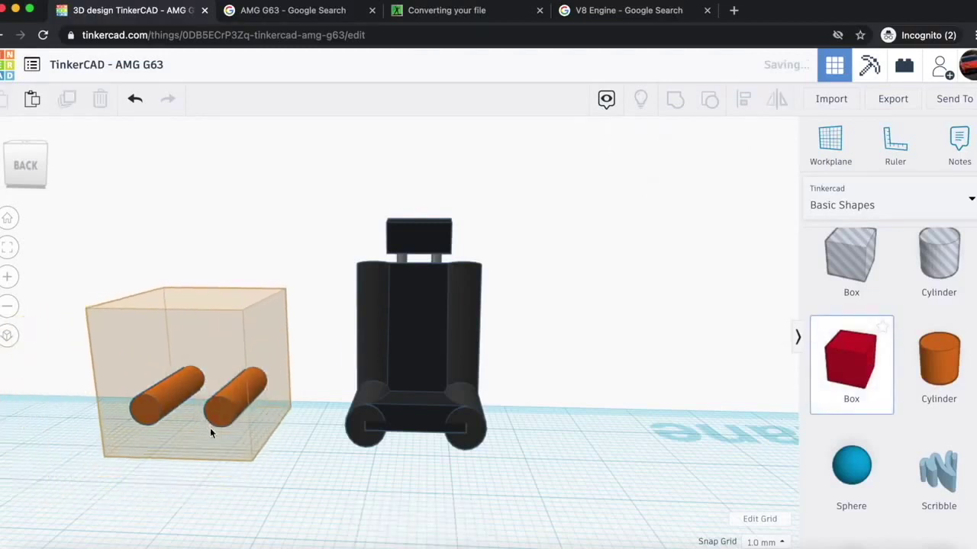
# - Add a box at the two orange cylinders, flatten it to 2 mm, narrow it and raise it to the cylinders' level
pyautogui.click(210, 432)
pyautogui.moveTo(202, 298); pyautogui.dragTo(197, 413)
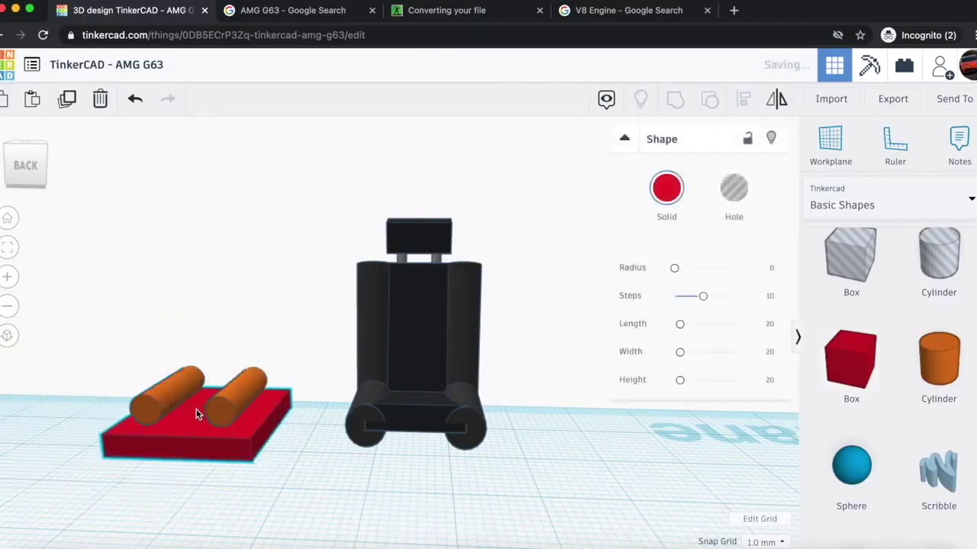
pyautogui.moveTo(203, 406); pyautogui.dragTo(212, 418)
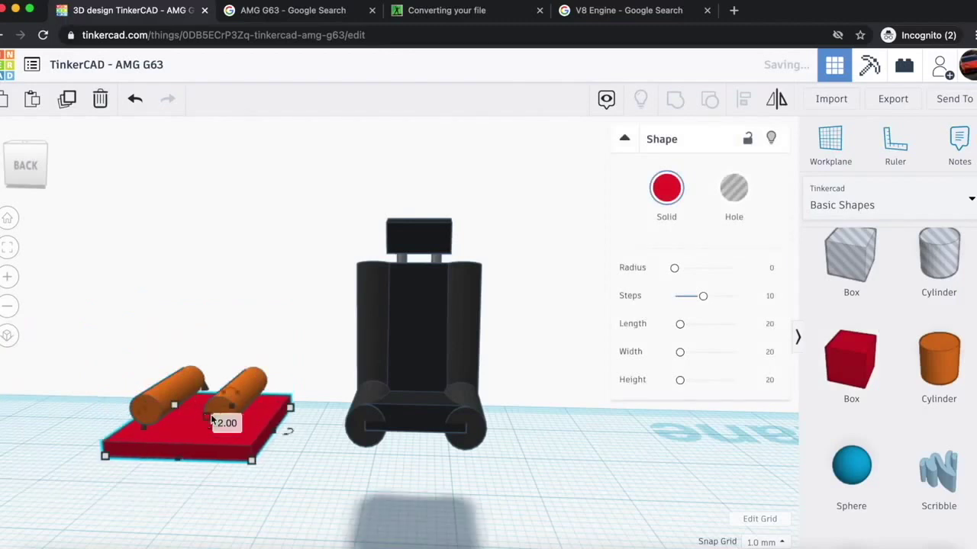
pyautogui.moveTo(273, 430); pyautogui.dragTo(230, 430)
pyautogui.moveTo(189, 363); pyautogui.dragTo(191, 352)
pyautogui.press('Right')
pyautogui.press('Right')
pyautogui.press('Right')
pyautogui.press('Right')
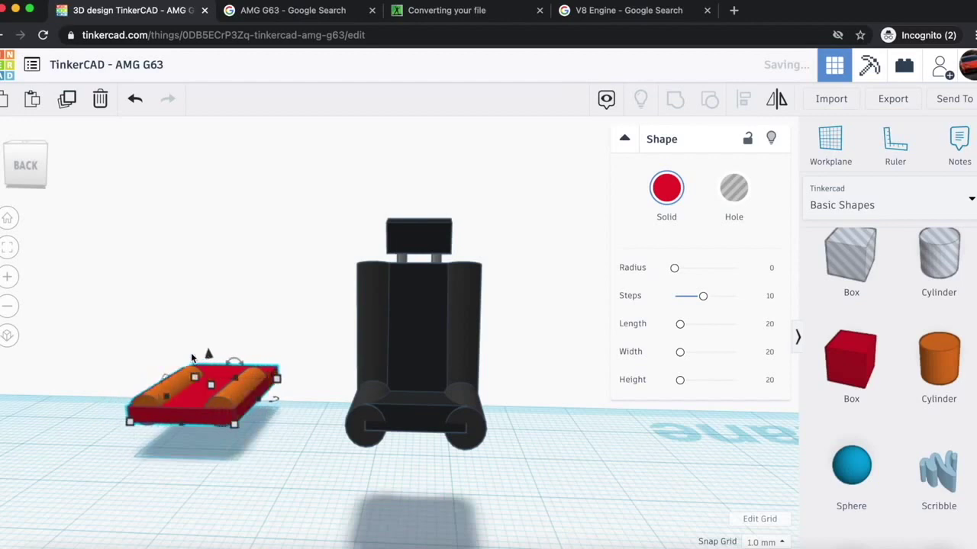
# - Fit the red panel between the two cylinders, making it 12 mm wide and pulling its front edge slightly behind their ends
pyautogui.click(218, 399)
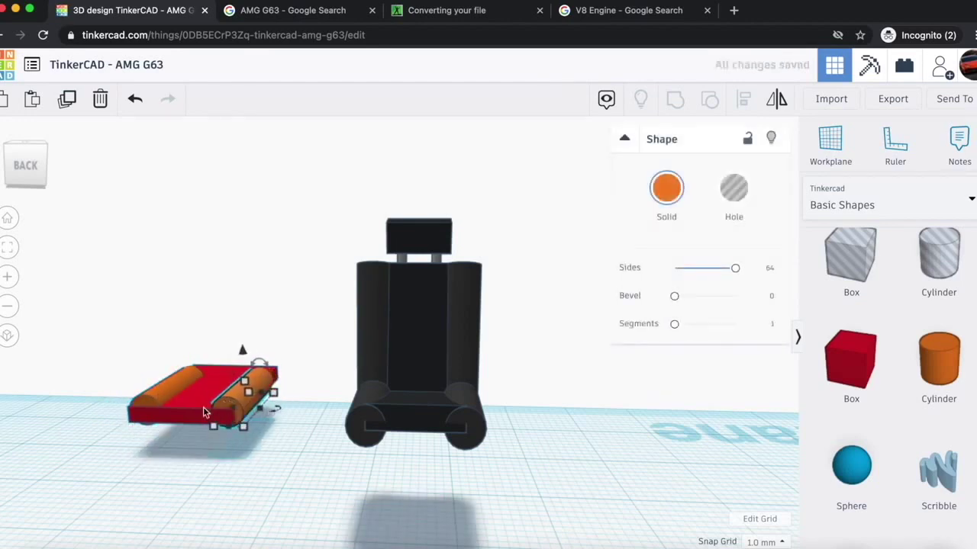
pyautogui.click(161, 393)
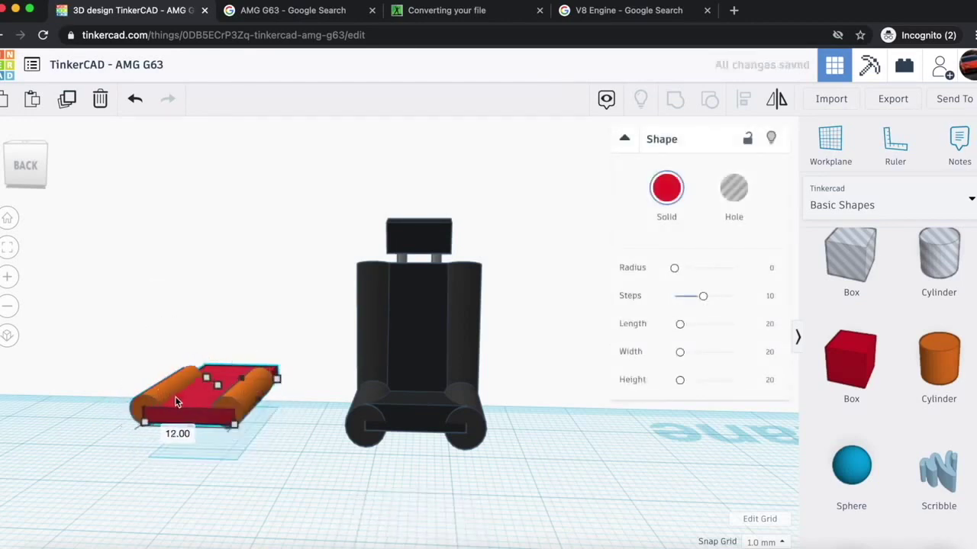
pyautogui.moveTo(192, 425); pyautogui.dragTo(200, 411)
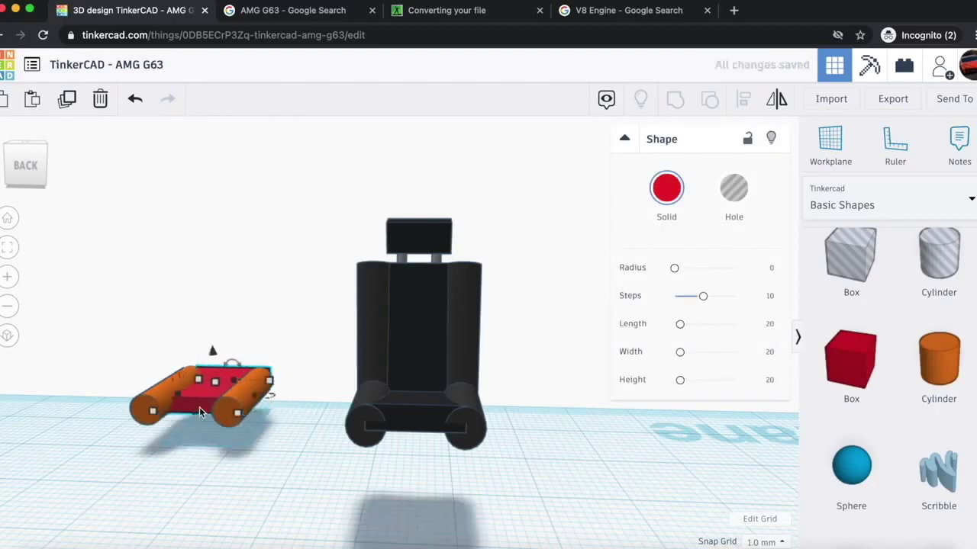
# - Copy the seat cushion's cylinders and red panel, and rotate the copy upright to form a backrest
pyautogui.moveTo(36, 179); pyautogui.dragTo(28, 167)
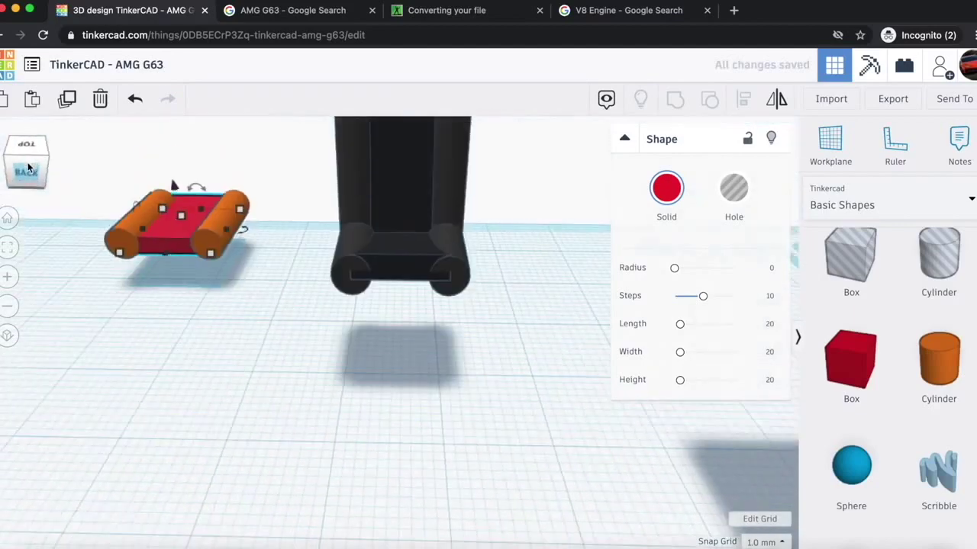
pyautogui.click(167, 348)
pyautogui.moveTo(176, 358); pyautogui.dragTo(175, 322, button='right')
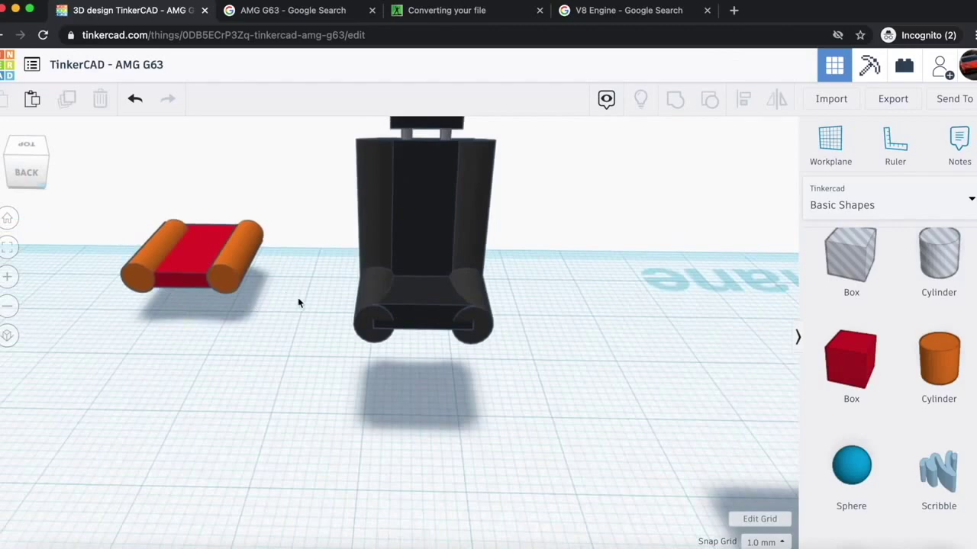
pyautogui.moveTo(21, 177); pyautogui.dragTo(16, 175)
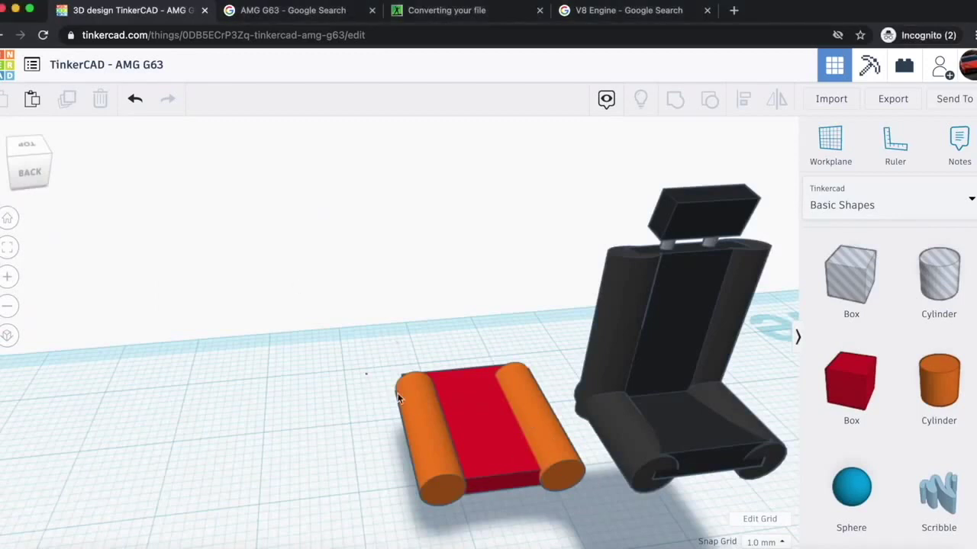
pyautogui.click(534, 482)
pyautogui.hotkey('ctrl', 'c')
pyautogui.hotkey('ctrl', 'v')
pyautogui.moveTo(580, 447); pyautogui.dragTo(458, 344)
pyautogui.moveTo(474, 283); pyautogui.dragTo(524, 361)
pyautogui.moveTo(525, 356); pyautogui.dragTo(527, 359)
# - Align the upright backrest with the rear of the cushion and size its red center panel to about 16.33 mm tall
pyautogui.moveTo(451, 312); pyautogui.dragTo(477, 367)
pyautogui.moveTo(469, 294); pyautogui.dragTo(496, 227)
pyautogui.moveTo(474, 261)
pyautogui.mouseDown()
pyautogui.moveTo(491, 206)
pyautogui.moveTo(477, 239)
pyautogui.moveTo(466, 226)
pyautogui.moveTo(468, 248)
pyautogui.mouseUp()
pyautogui.click(419, 268)
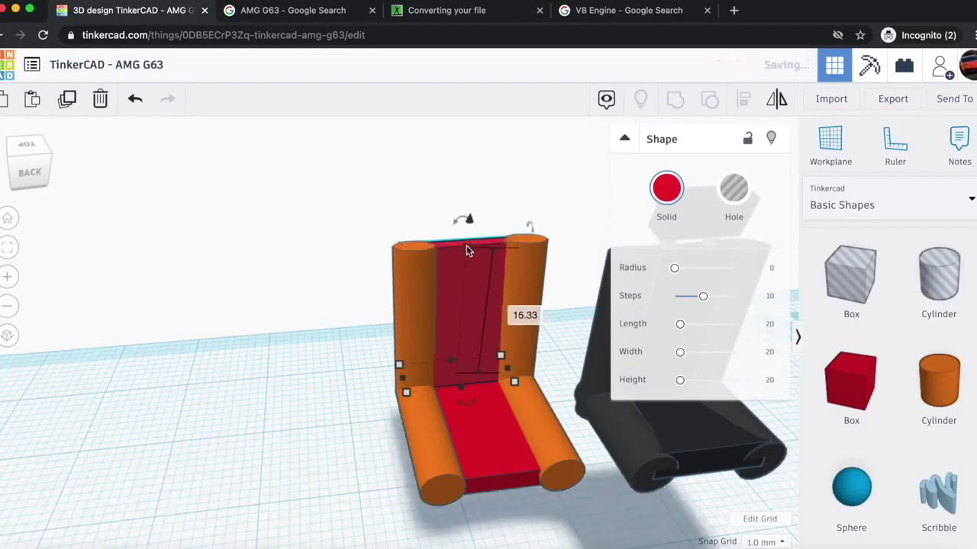
# - Select all six pieces of the new seat and shift them together by 1 mm and -3 mm across the workplane
pyautogui.click(295, 399)
pyautogui.moveTo(312, 306); pyautogui.dragTo(495, 463)
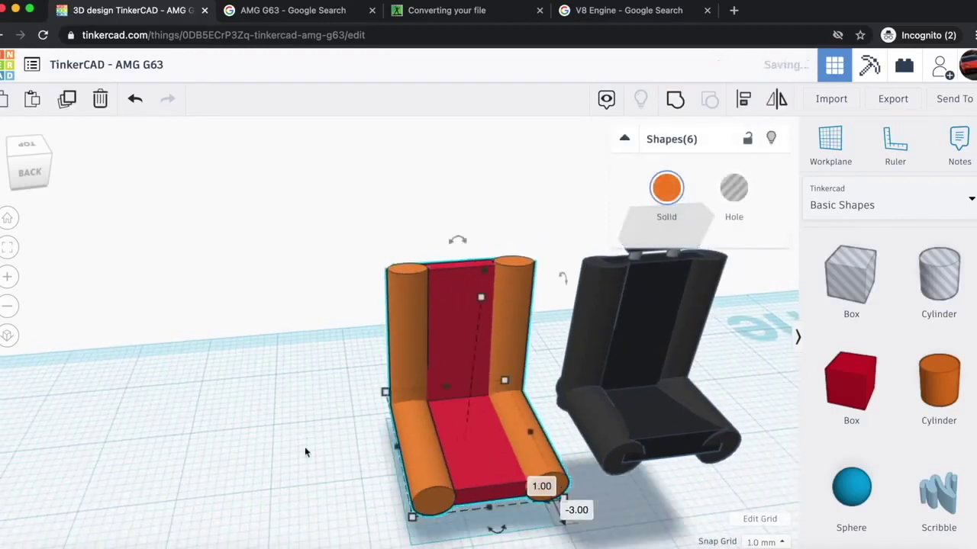
pyautogui.click(274, 441)
# - Add a thin cylinder about 2 by 2 mm and set it as a short headrest post on one side of the backrest's top
pyautogui.moveTo(939, 381); pyautogui.dragTo(191, 393)
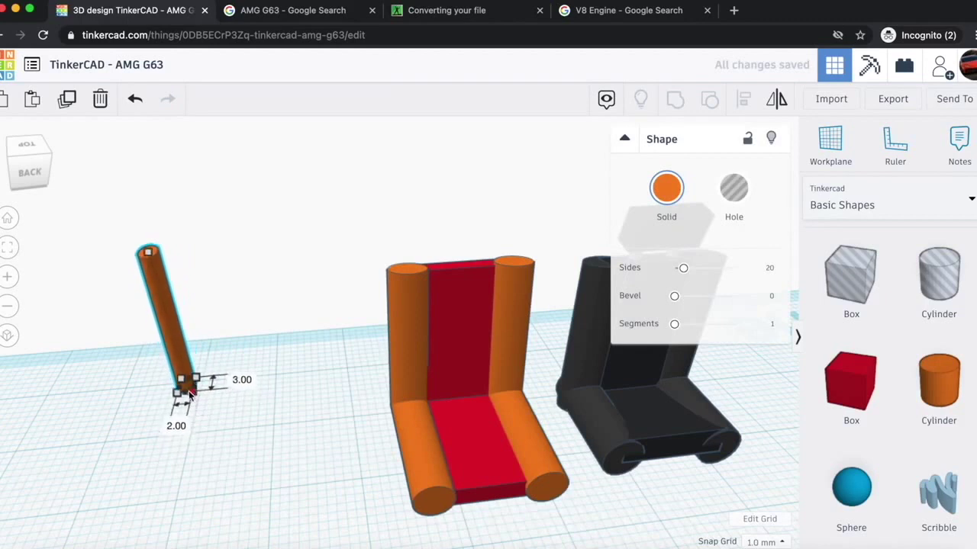
pyautogui.moveTo(147, 251); pyautogui.dragTo(442, 279)
pyautogui.moveTo(436, 225); pyautogui.dragTo(442, 194)
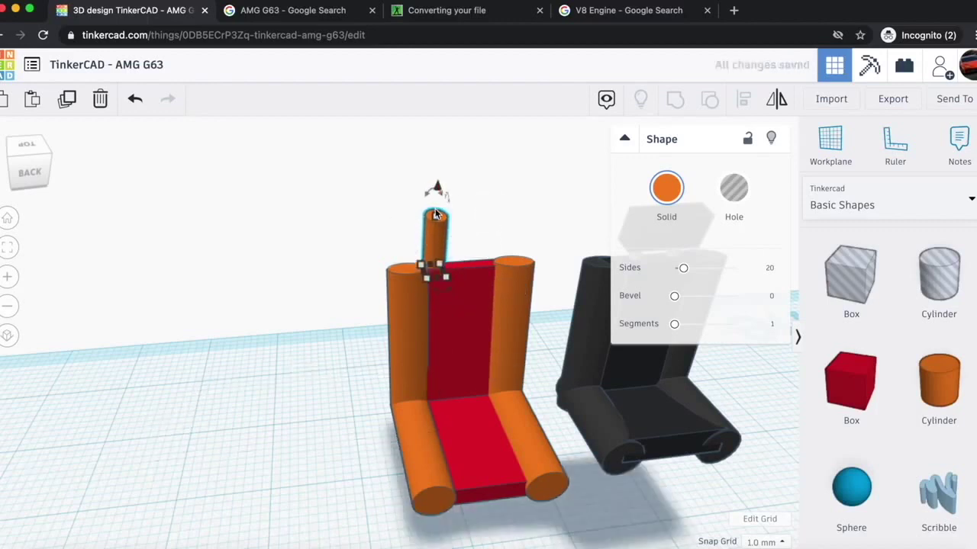
pyautogui.moveTo(437, 227)
pyautogui.mouseDown()
pyautogui.moveTo(436, 207)
pyautogui.moveTo(434, 220)
pyautogui.mouseUp()
pyautogui.moveTo(442, 275); pyautogui.dragTo(451, 298)
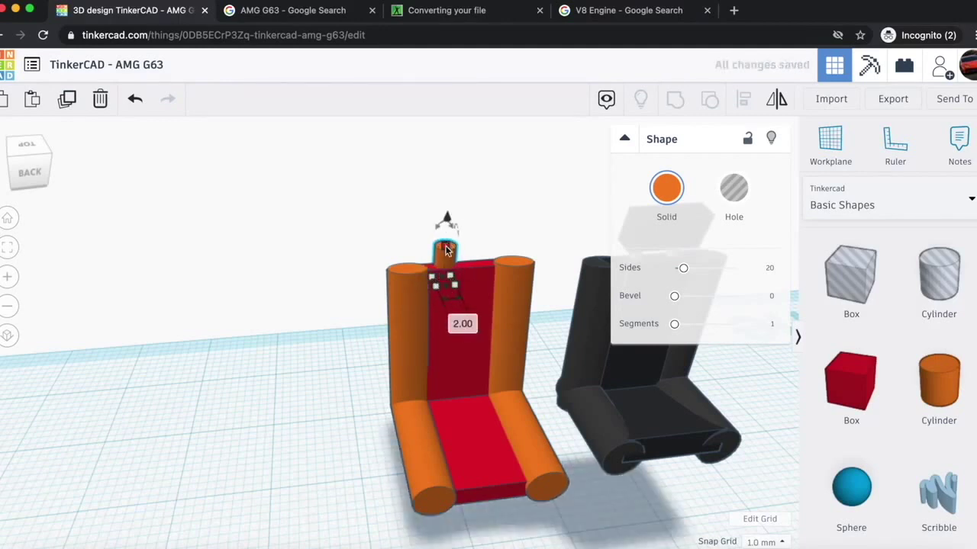
pyautogui.moveTo(447, 245); pyautogui.dragTo(446, 268)
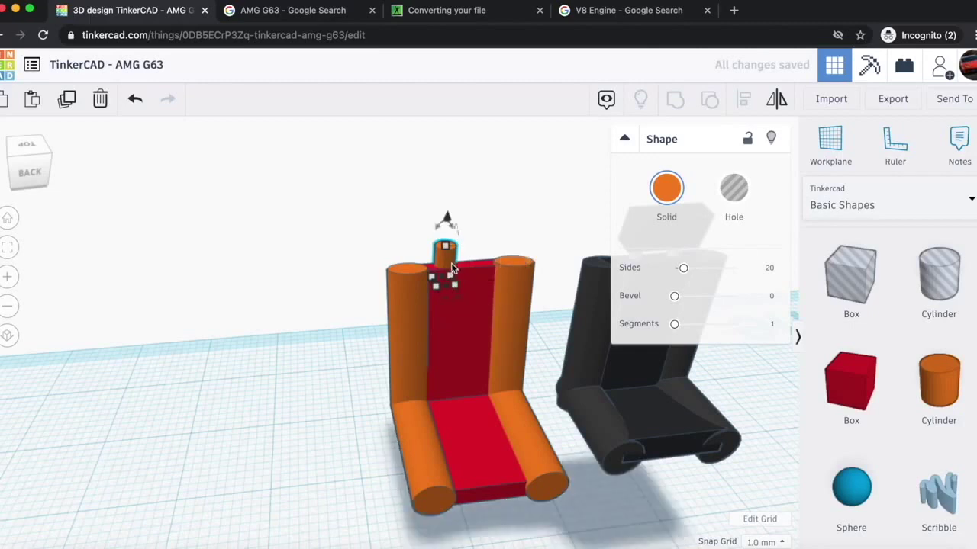
pyautogui.press('Left')
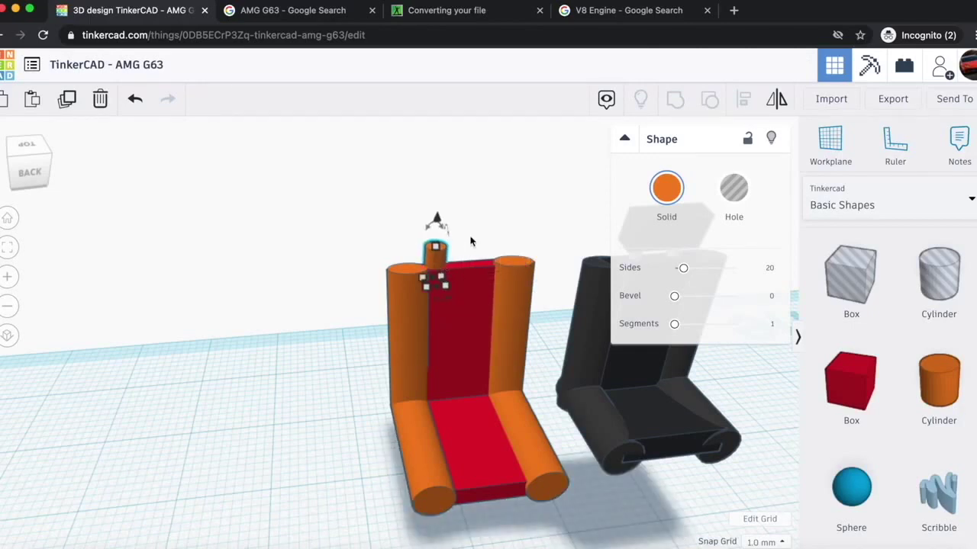
# - Place a duplicate of the headrest post at the opposite side of the red backrest panel
pyautogui.press('Right')
pyautogui.press('Right')
pyautogui.press('Right')
pyautogui.press('Right')
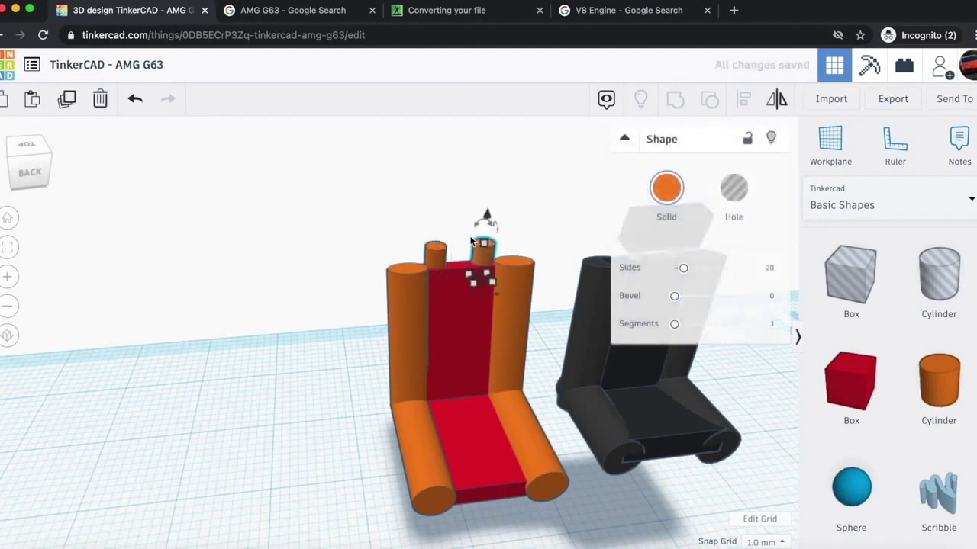
# - Color the four large side cylinders of the new seat's backrest and cushion dark gray
pyautogui.click(414, 348)
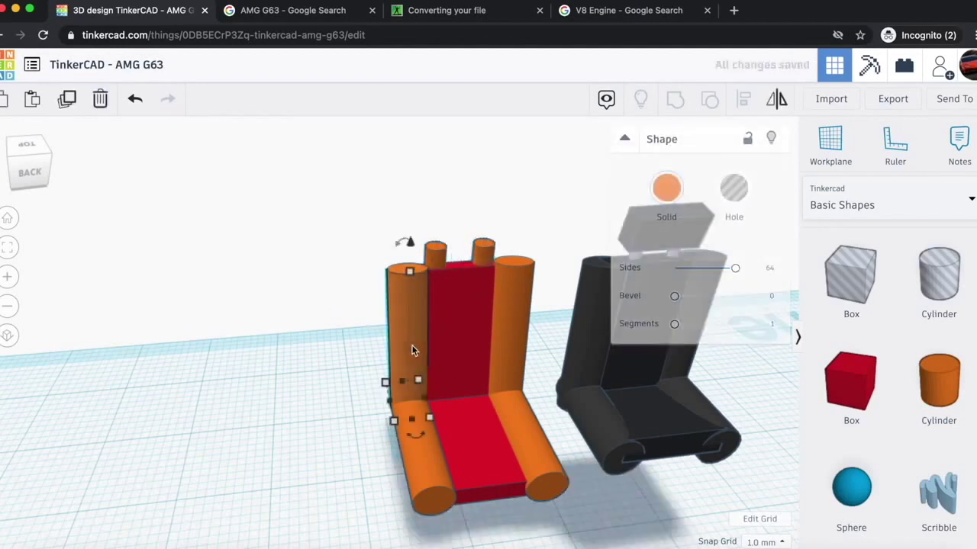
pyautogui.click(667, 191)
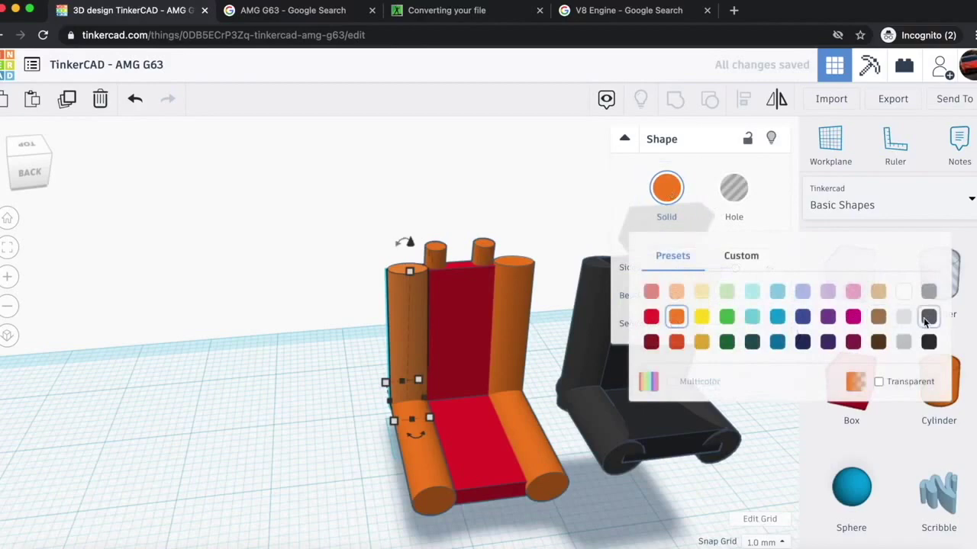
pyautogui.click(925, 321)
pyautogui.click(496, 332)
pyautogui.click(683, 222)
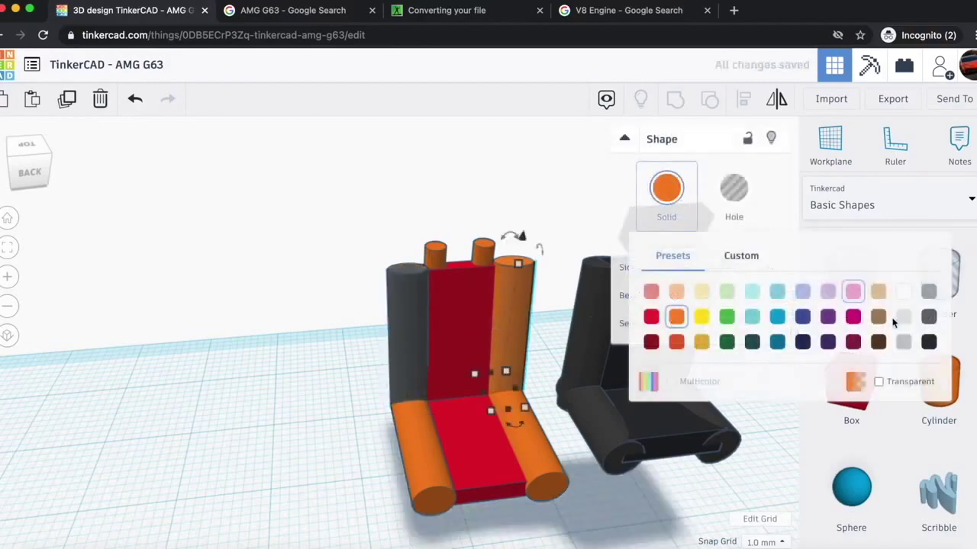
pyautogui.click(925, 320)
pyautogui.click(529, 430)
pyautogui.click(656, 184)
pyautogui.click(925, 320)
pyautogui.click(411, 468)
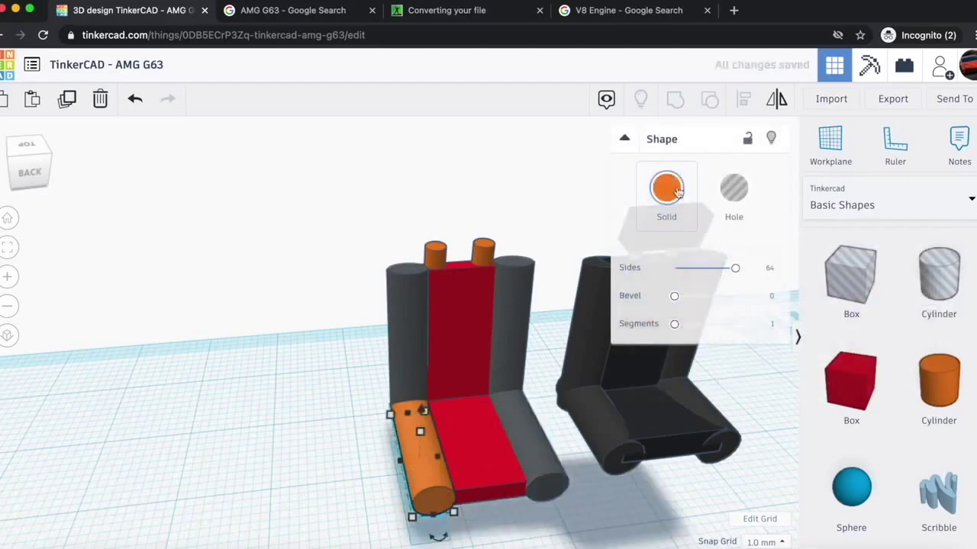
pyautogui.click(677, 190)
pyautogui.click(926, 320)
# - Color the red center panels of the cushion and backrest black
pyautogui.click(473, 455)
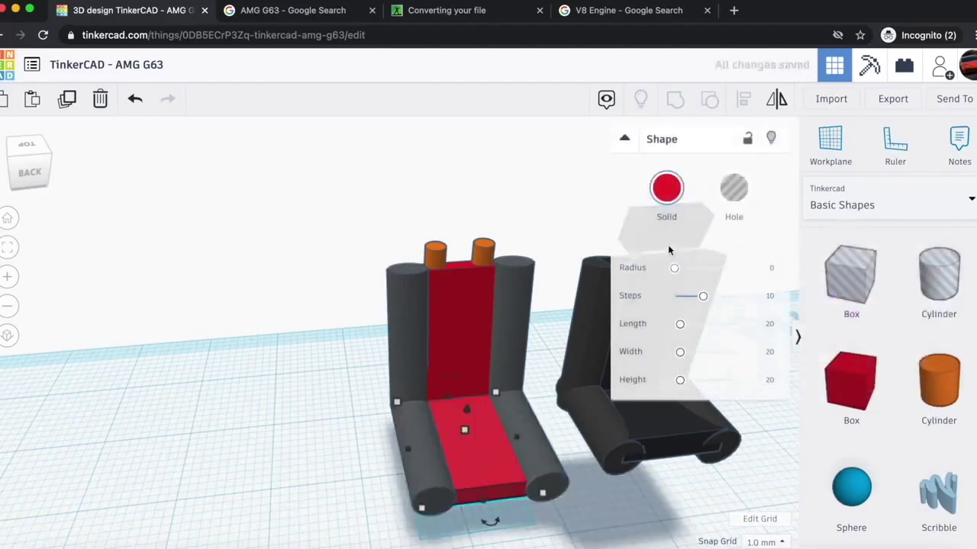
pyautogui.click(666, 188)
pyautogui.click(931, 342)
pyautogui.click(471, 349)
pyautogui.click(666, 188)
pyautogui.click(931, 342)
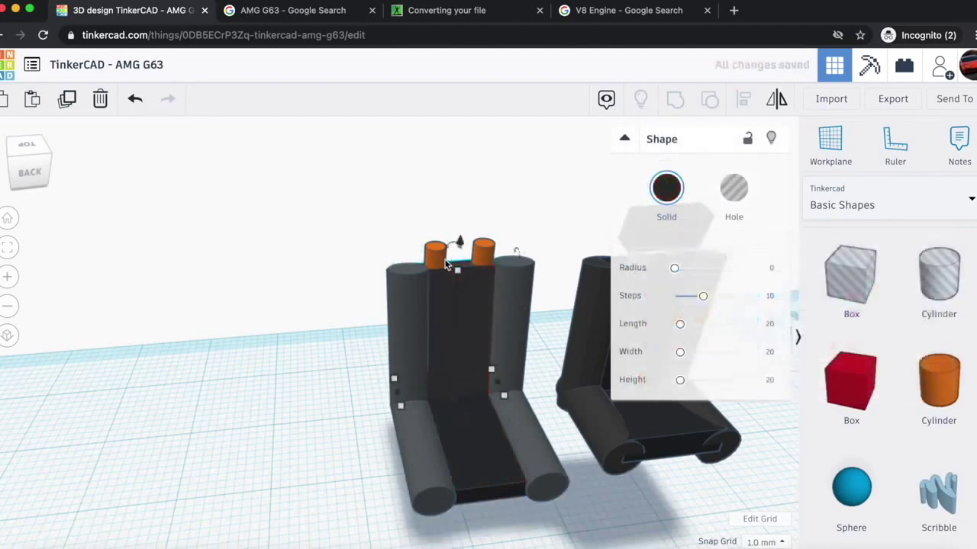
# - Color both small headrest posts on top of the backrest light gray
pyautogui.click(434, 253)
pyautogui.click(665, 192)
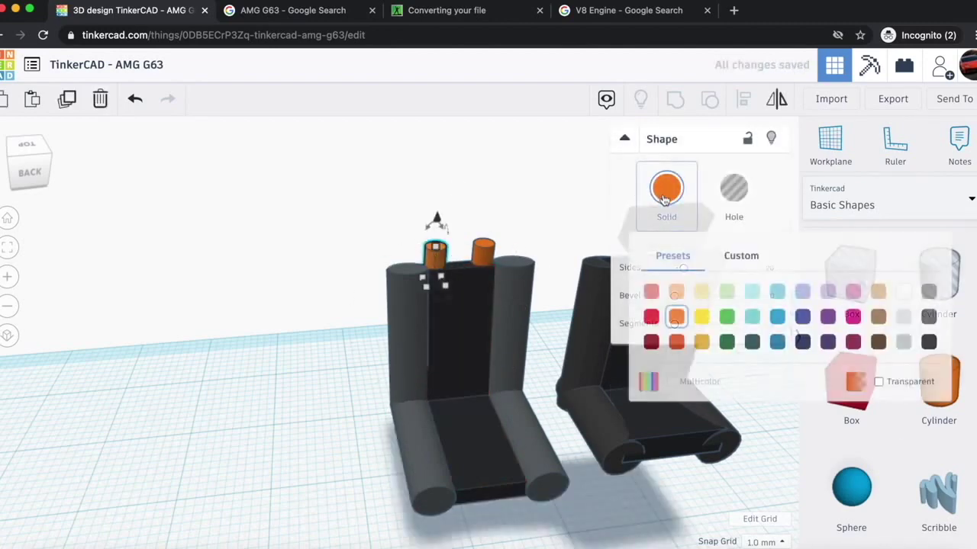
pyautogui.click(903, 316)
pyautogui.click(483, 250)
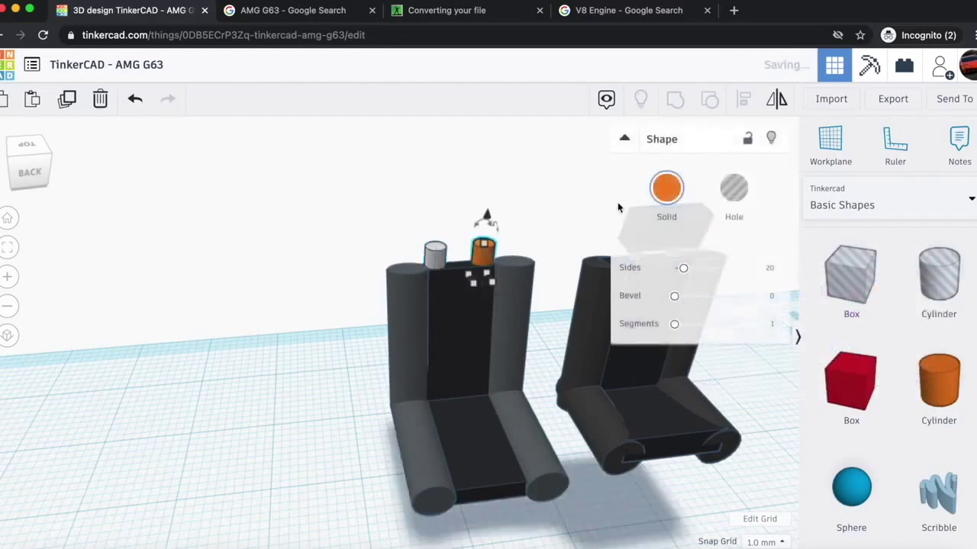
pyautogui.click(675, 199)
pyautogui.click(904, 316)
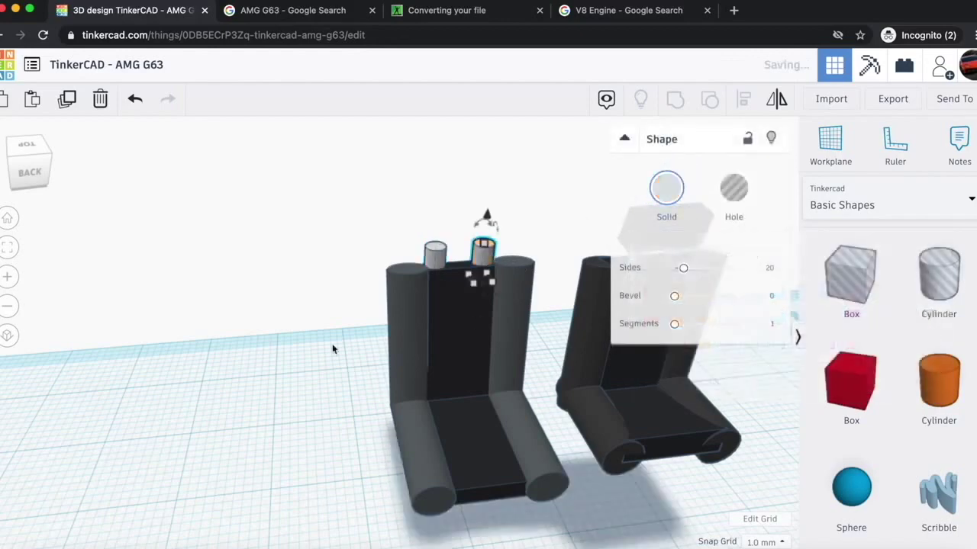
# - Add a box beside the new seat for the headrest, reduce its height, and size its base to 10 by 3 mm
pyautogui.click(259, 363)
pyautogui.moveTo(850, 382); pyautogui.dragTo(357, 360)
pyautogui.moveTo(292, 244); pyautogui.dragTo(277, 342)
pyautogui.moveTo(353, 366); pyautogui.dragTo(301, 384)
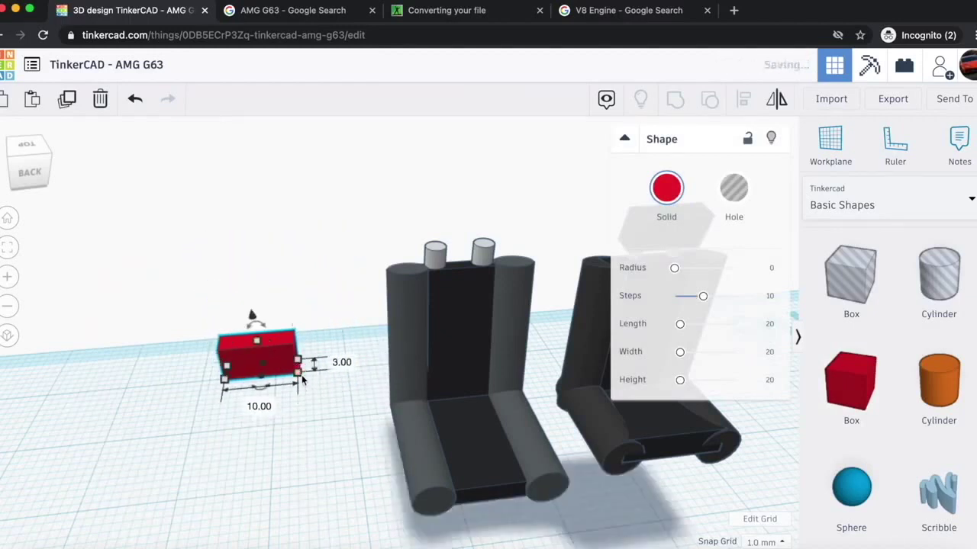
# - Raise the red headrest box to the top of the new seat and position it over the two light gray posts
pyautogui.moveTo(249, 309); pyautogui.dragTo(475, 174)
pyautogui.moveTo(518, 251); pyautogui.dragTo(463, 222)
pyautogui.press('Up')
pyautogui.press('Up')
pyautogui.press('Up')
pyautogui.press('Right')
pyautogui.press('Up')
pyautogui.press('Up')
pyautogui.moveTo(455, 176)
pyautogui.mouseDown()
pyautogui.moveTo(459, 170)
pyautogui.moveTo(461, 186)
pyautogui.mouseUp()
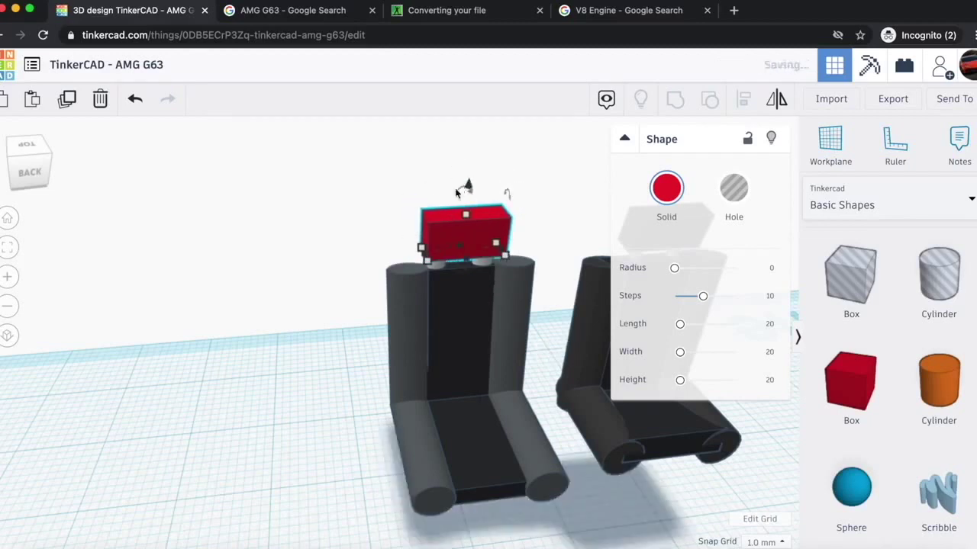
pyautogui.moveTo(36, 161); pyautogui.dragTo(15, 157)
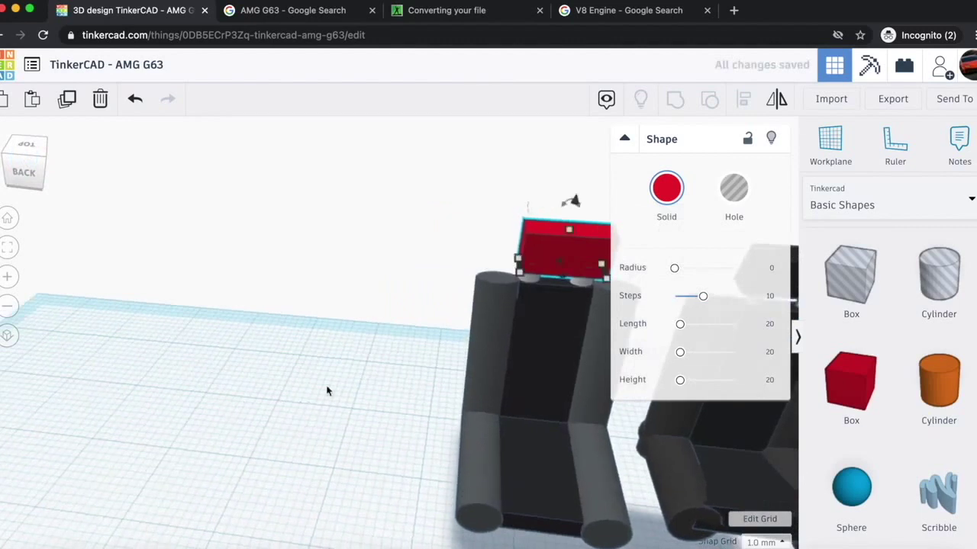
# - Widen the red headrest box slightly and color it black
pyautogui.click(292, 383)
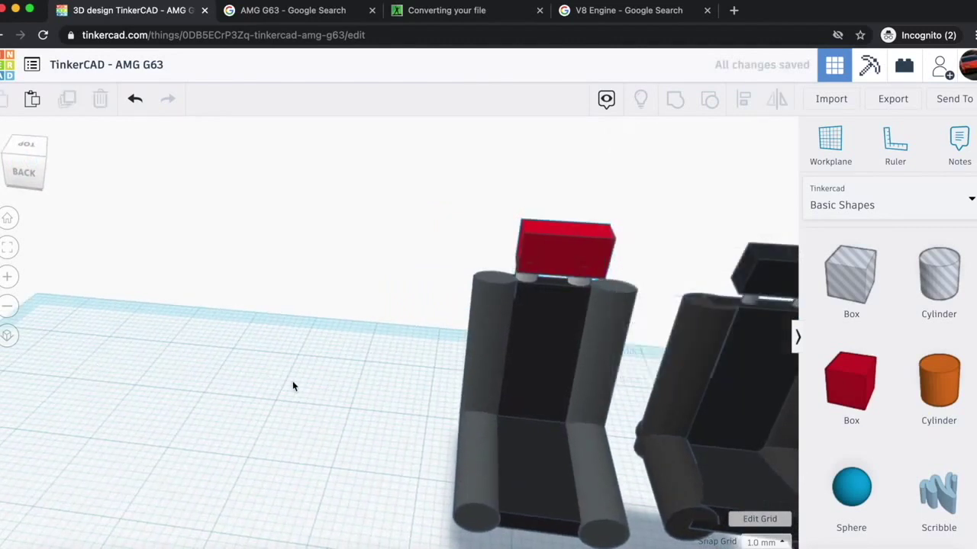
pyautogui.click(554, 229)
pyautogui.moveTo(517, 266); pyautogui.dragTo(508, 266)
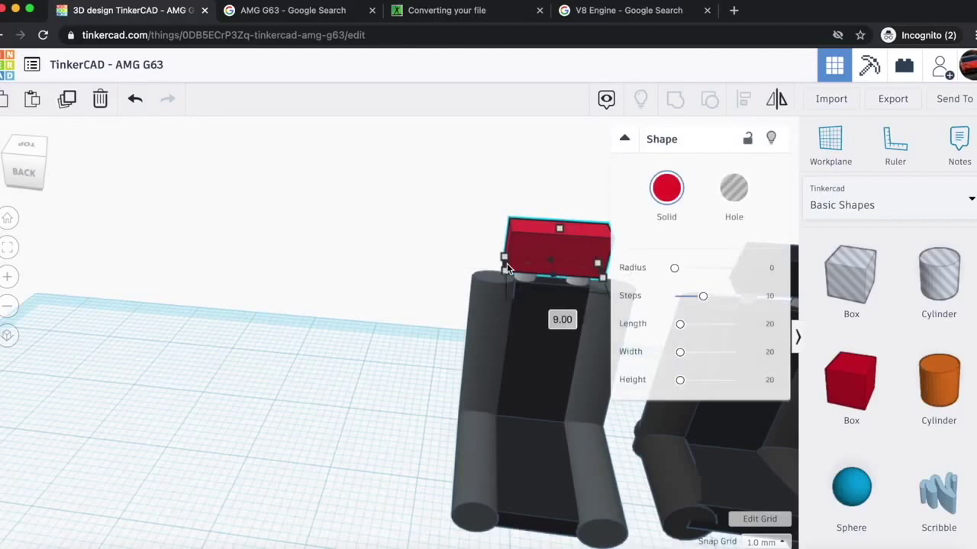
pyautogui.click(695, 201)
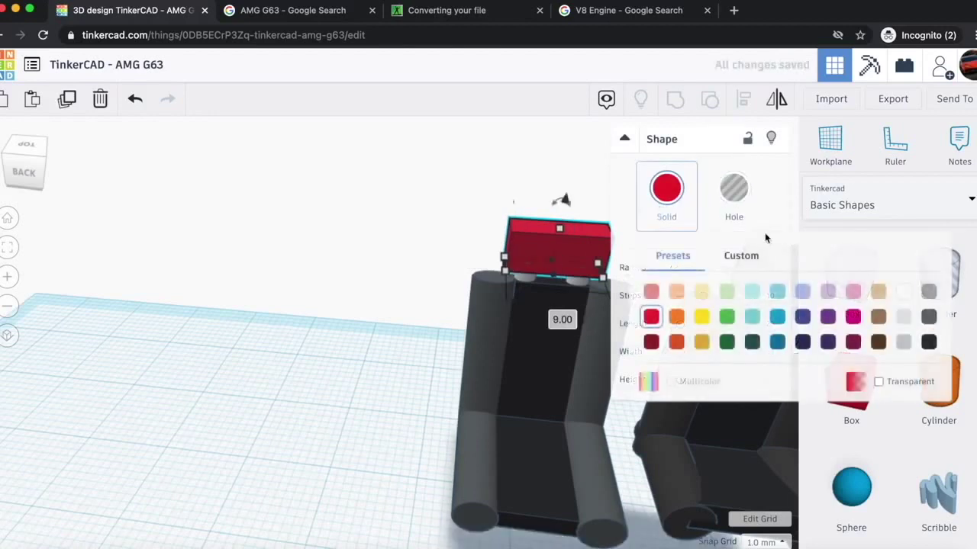
pyautogui.click(928, 343)
pyautogui.click(319, 414)
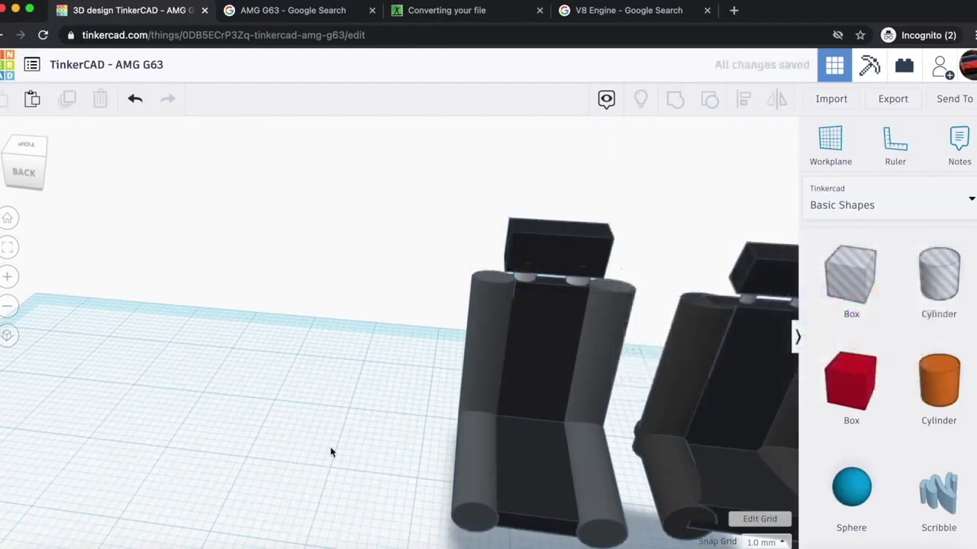
# - Adjust the new seat's headrest position at its two posts, with its base 23 mm above the workplane
pyautogui.click(13, 174)
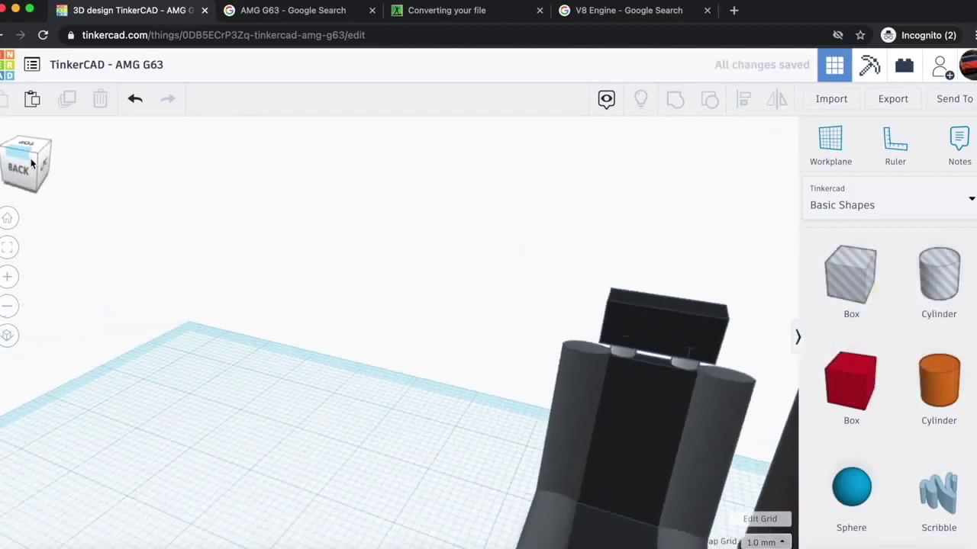
pyautogui.scroll(3, 503, 435)
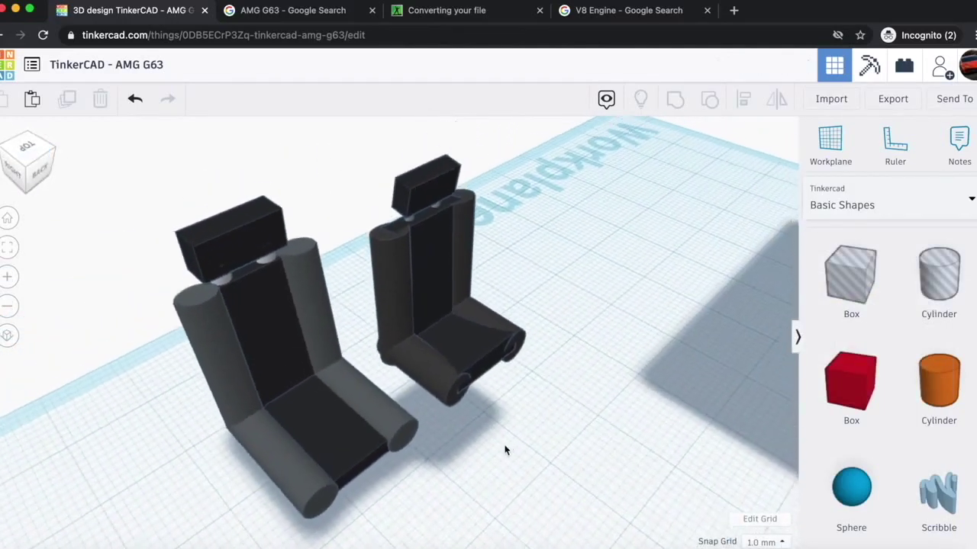
pyautogui.click(226, 254)
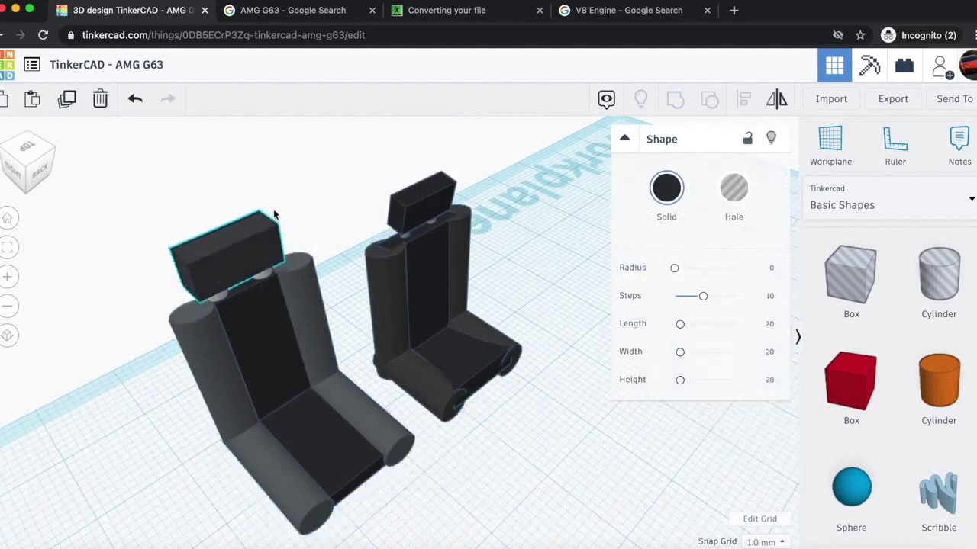
pyautogui.moveTo(267, 213); pyautogui.dragTo(245, 236)
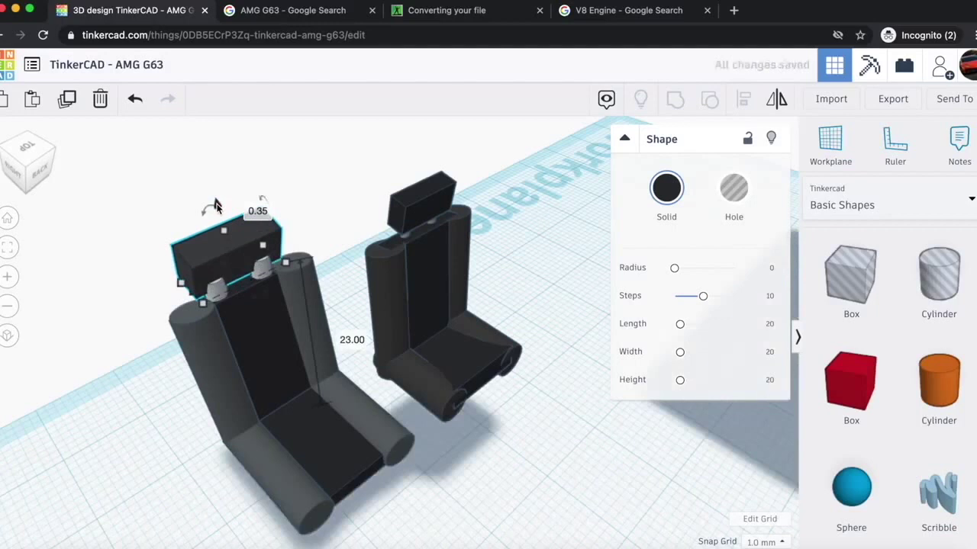
pyautogui.click(163, 413)
pyautogui.scroll(-2, 163, 413)
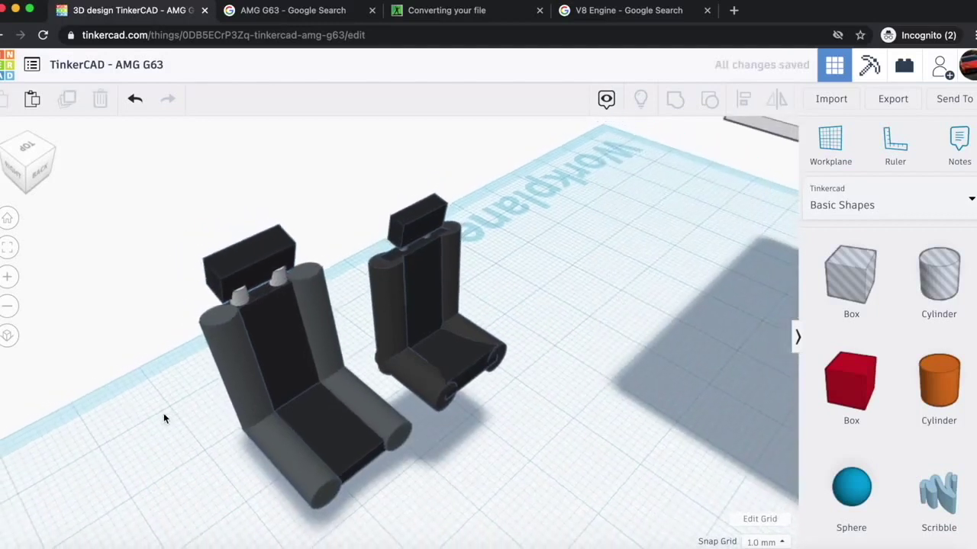
# - Delete the older seat and group the nine shapes of the new seat into one object
pyautogui.click(439, 321)
pyautogui.press('Delete')
pyautogui.moveTo(102, 230); pyautogui.dragTo(427, 501)
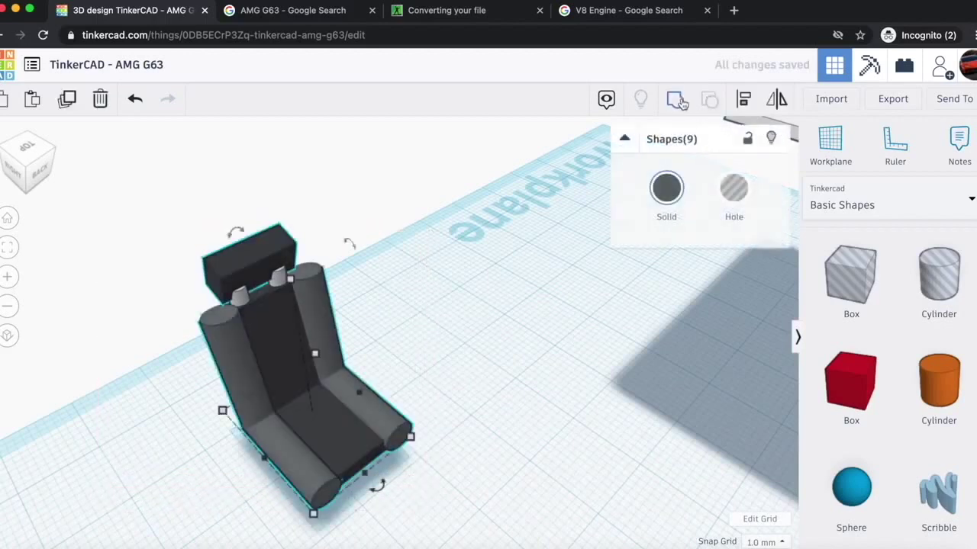
pyautogui.hotkey('ctrl', 'g')
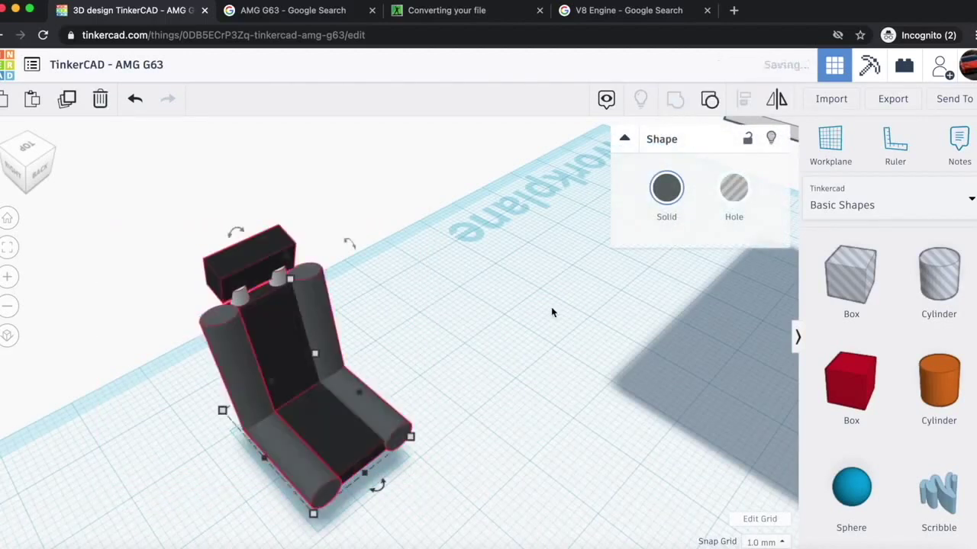
pyautogui.click(552, 309)
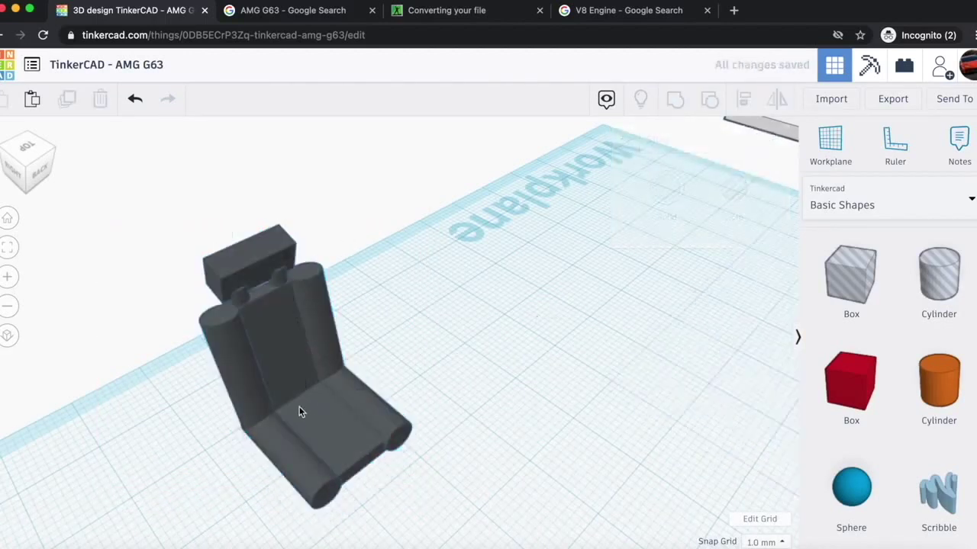
# - Enable Multicolor on the grouped seat to keep the original part colors
pyautogui.click(300, 410)
pyautogui.click(656, 212)
pyautogui.click(647, 381)
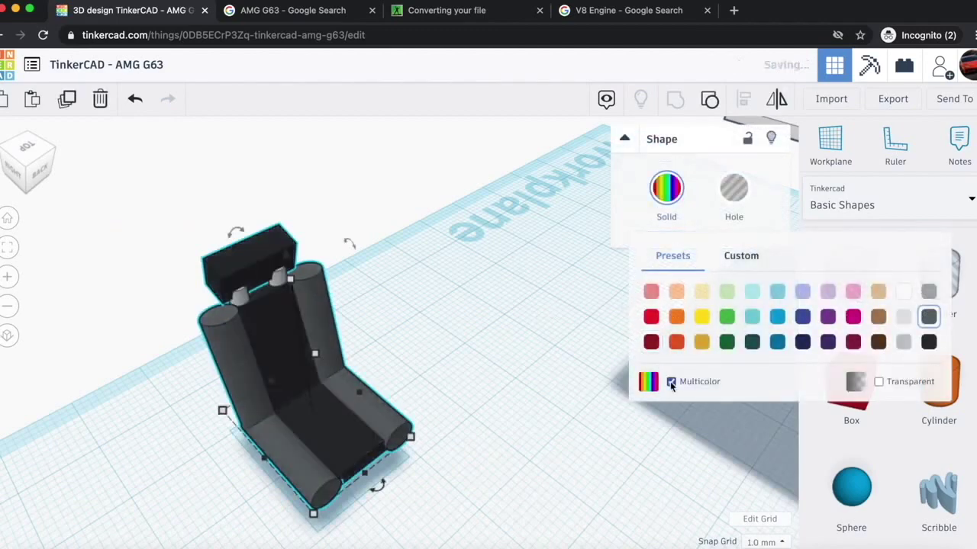
pyautogui.click(501, 417)
# - Make a copy of the grouped seat and move it 21 mm and 39 mm away toward the car's roof panel
pyautogui.click(37, 168)
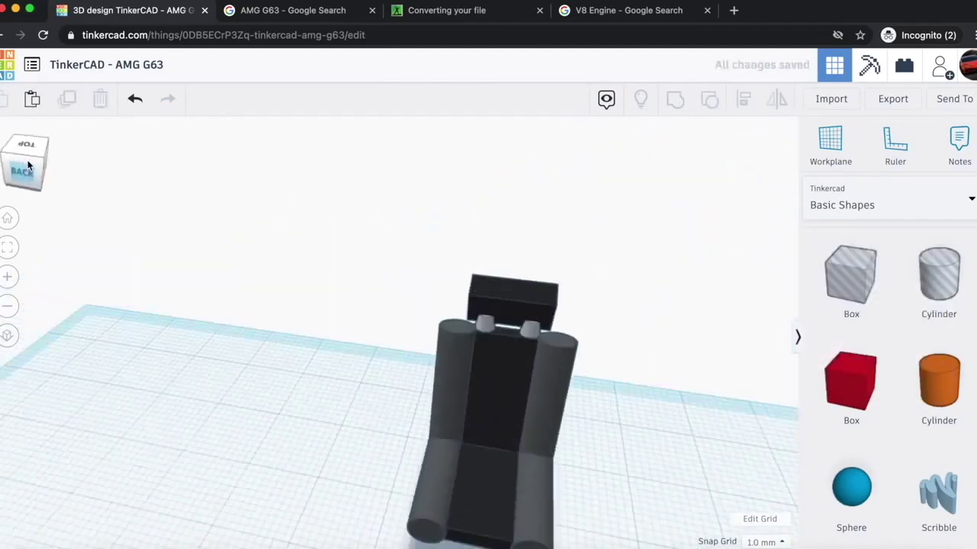
pyautogui.scroll(-5, 461, 299)
pyautogui.moveTo(279, 191); pyautogui.dragTo(476, 410)
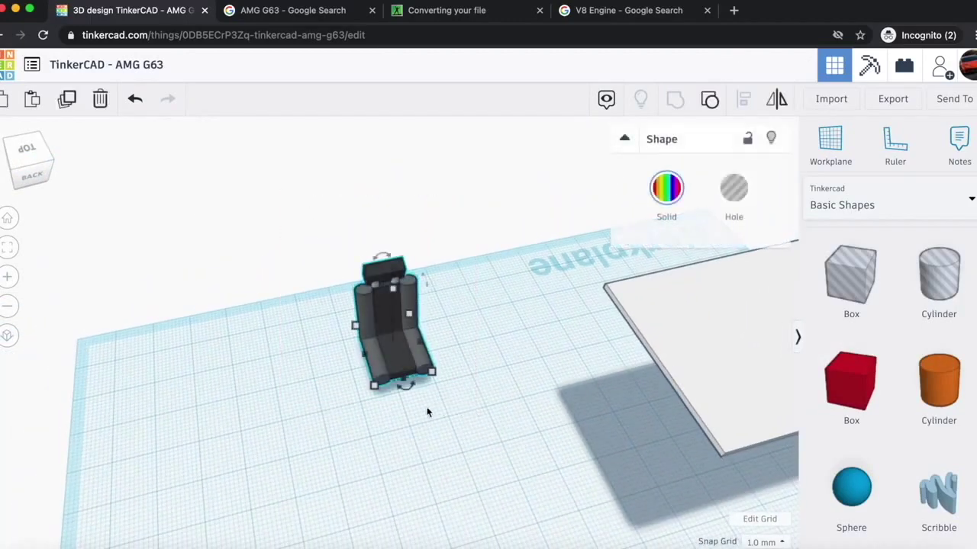
pyautogui.press('super+v')
pyautogui.moveTo(458, 348); pyautogui.dragTo(588, 460)
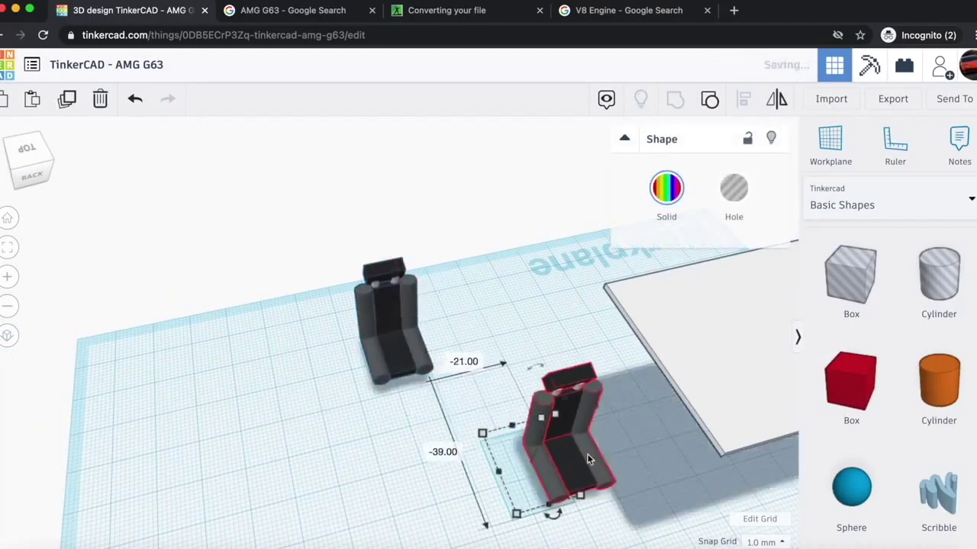
# - Rotate the seat copy about its vertical axis by 90° and by a further 180° so it faces the car's front
pyautogui.scroll(-4, 588, 460)
pyautogui.scroll(-2, 588, 460)
pyautogui.moveTo(16, 164); pyautogui.dragTo(36, 151)
pyautogui.moveTo(310, 437); pyautogui.dragTo(42, 454, button='middle')
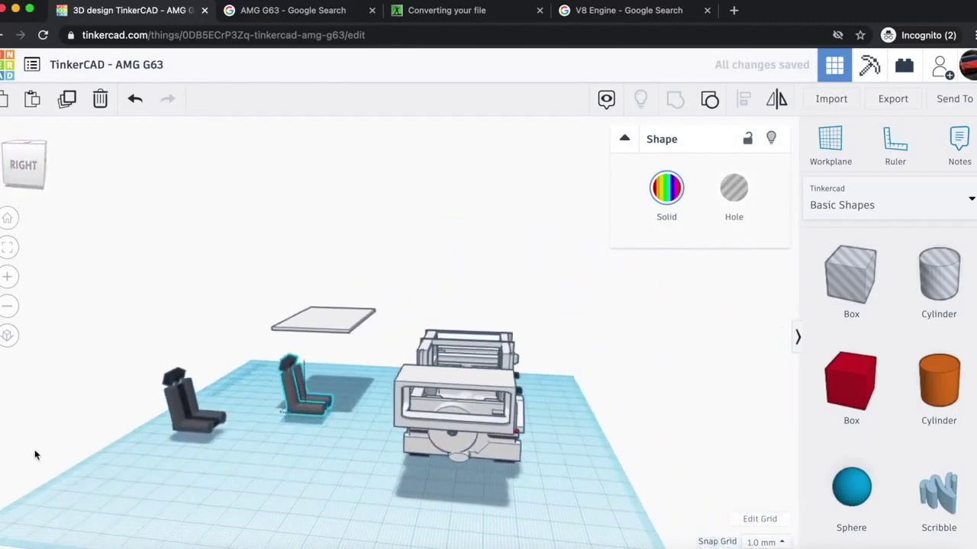
pyautogui.scroll(3, 283, 412)
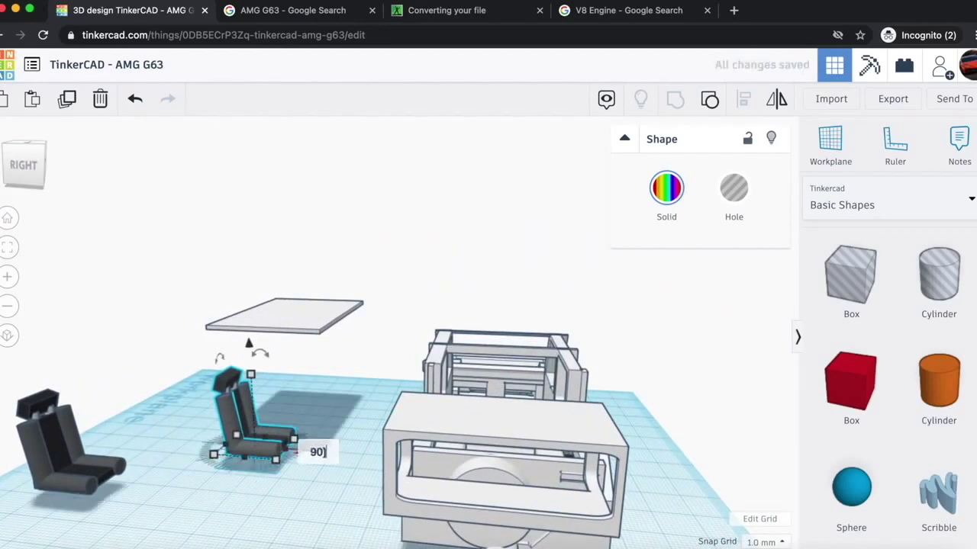
pyautogui.press('Return')
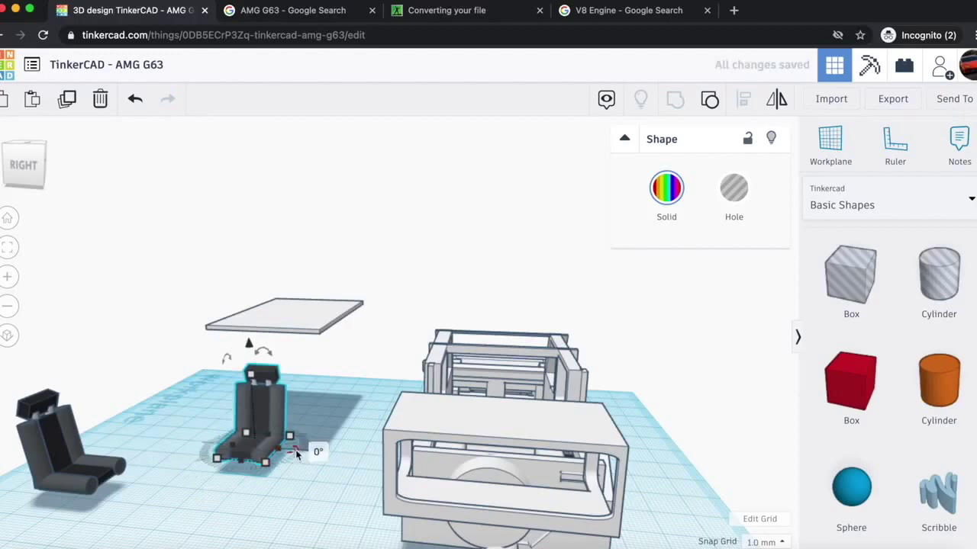
pyautogui.write('180')
pyautogui.press('Return')
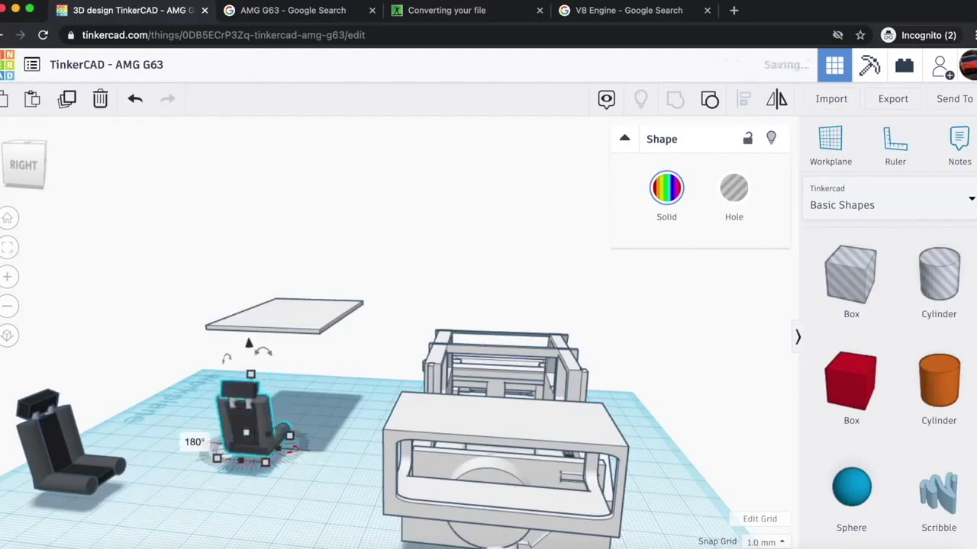
# - Move the seat copy beside the car and into the front row of its cabin
pyautogui.moveTo(266, 422); pyautogui.dragTo(384, 465)
pyautogui.moveTo(33, 172); pyautogui.dragTo(0, 201)
pyautogui.scroll(-4, 197, 300)
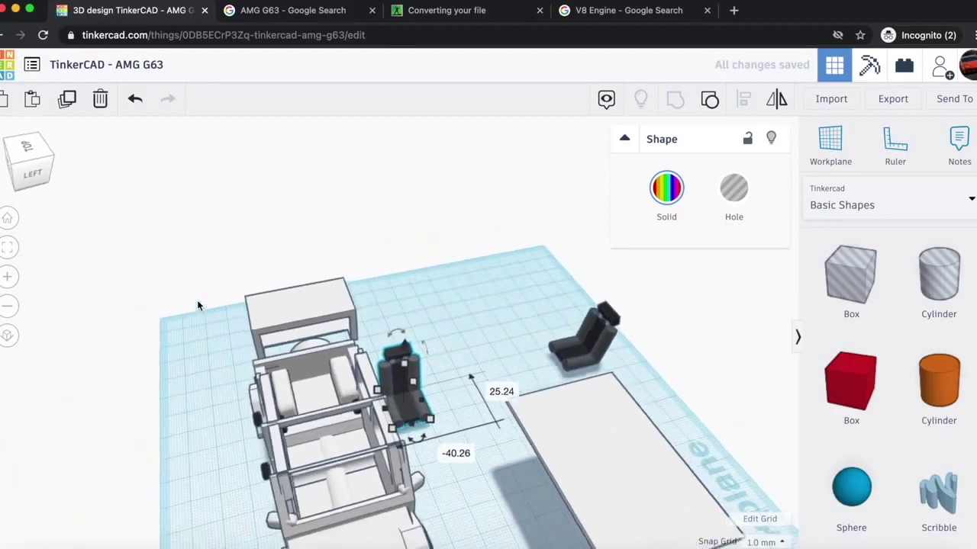
pyautogui.click(32, 146)
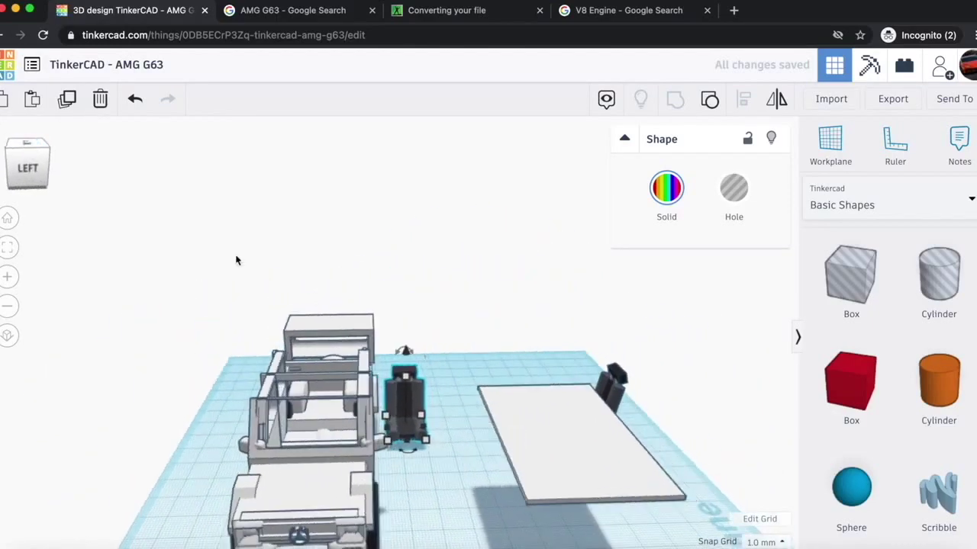
pyautogui.moveTo(405, 354); pyautogui.dragTo(344, 441)
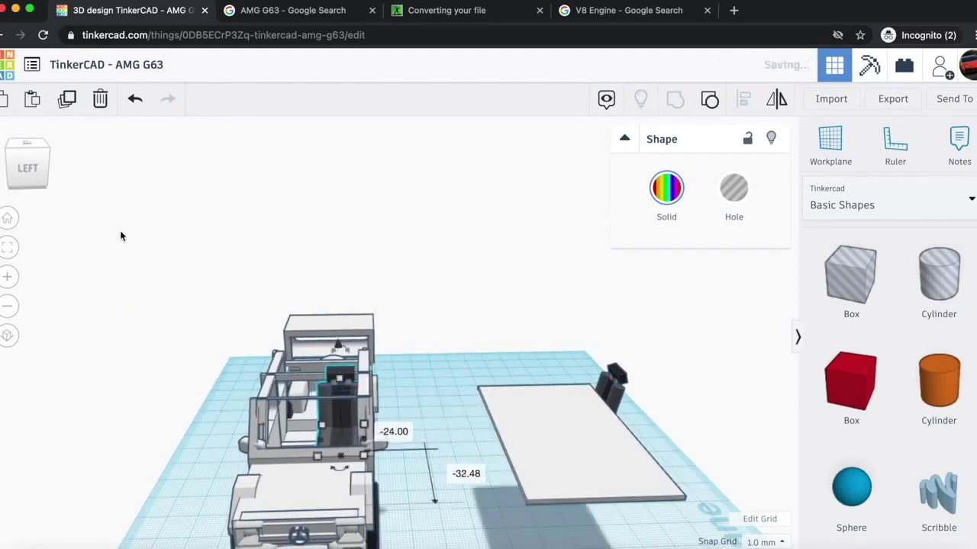
# - Place the seat copy between the center console and the door in the front row and lower it toward the floor
pyautogui.click(29, 159)
pyautogui.moveTo(29, 172); pyautogui.dragTo(22, 154)
pyautogui.scroll(5, 457, 314)
pyautogui.scroll(4, 457, 313)
pyautogui.scroll(-5, 181, 289)
pyautogui.click(23, 154)
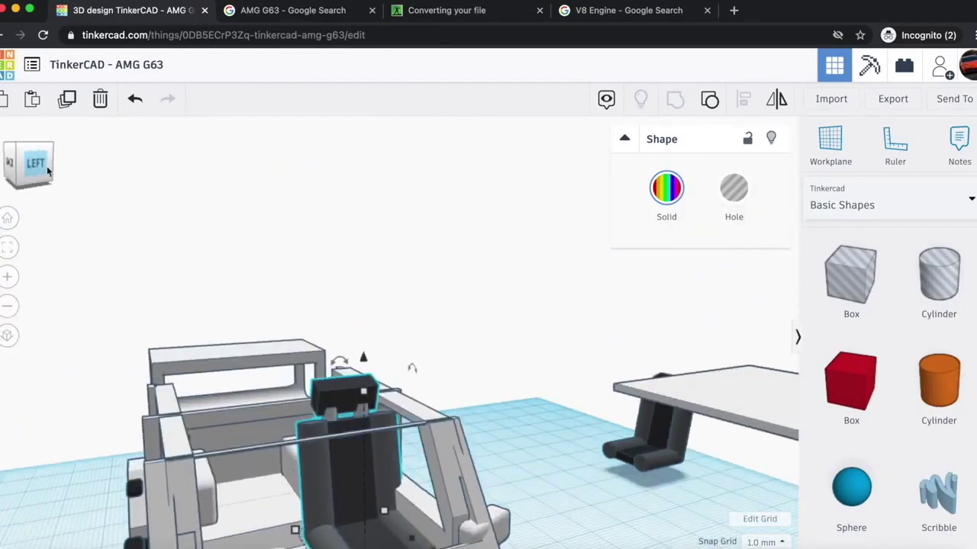
pyautogui.moveTo(118, 240); pyautogui.dragTo(56, 215, button='right')
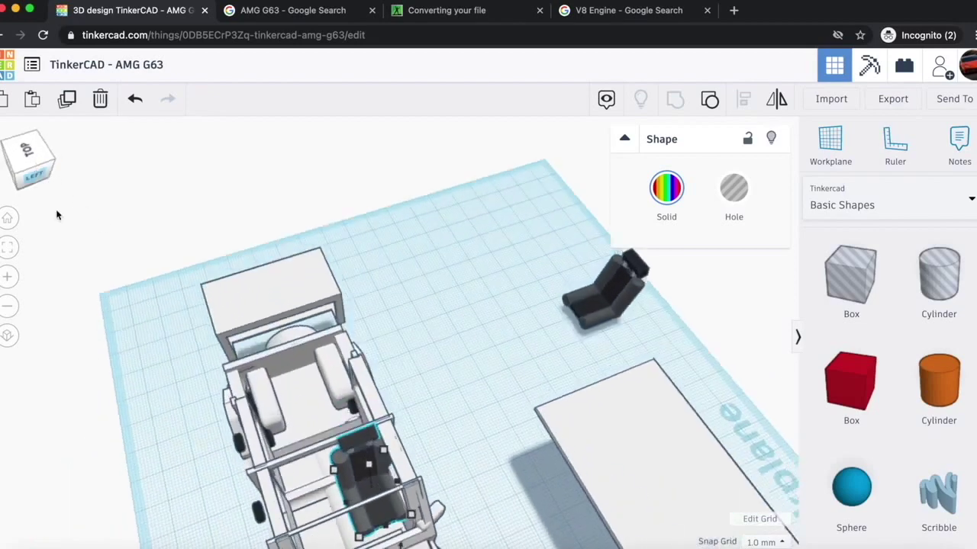
pyautogui.press('f')
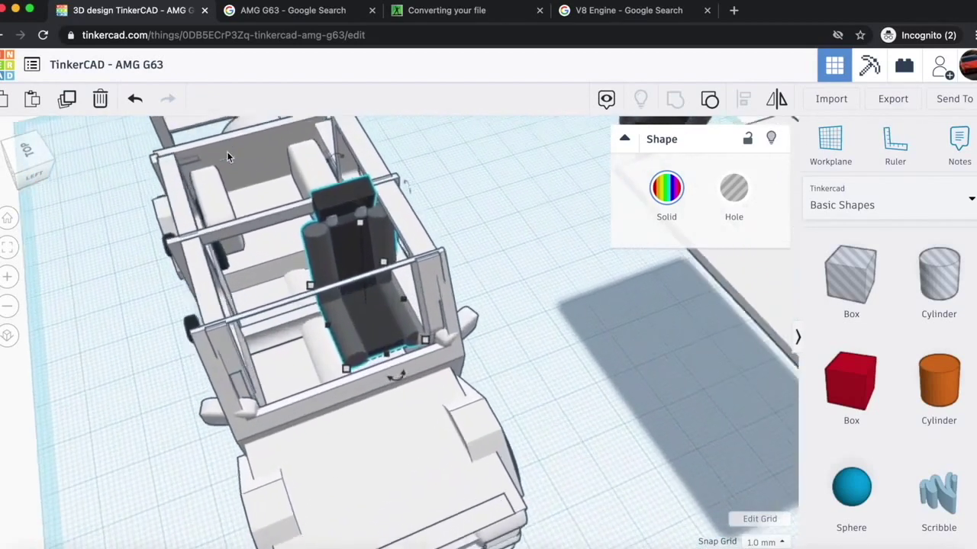
pyautogui.moveTo(376, 357); pyautogui.dragTo(383, 321)
pyautogui.moveTo(356, 162); pyautogui.dragTo(360, 230)
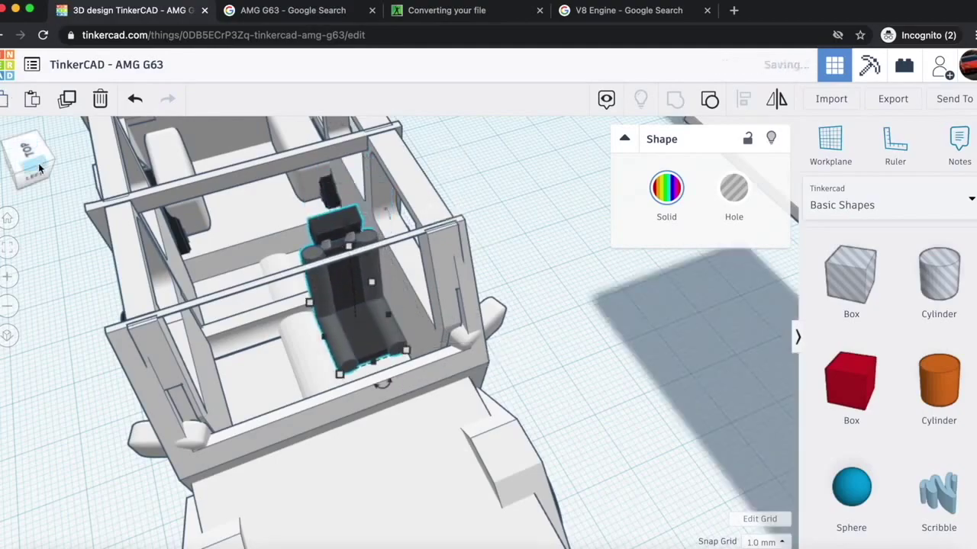
# - Stretch the front seat's length to 19.52 mm and widen it to better fill its space in the cabin
pyautogui.click(17, 164)
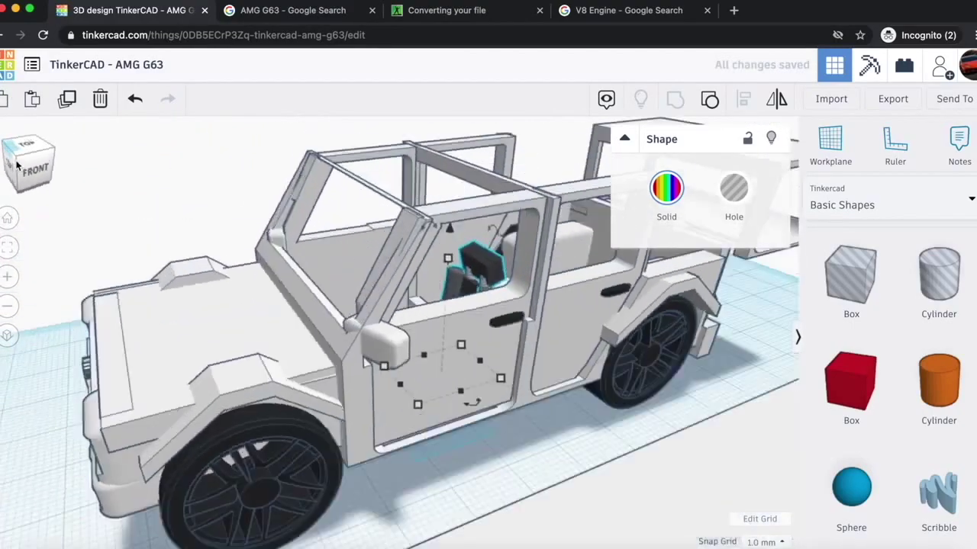
pyautogui.moveTo(17, 164); pyautogui.dragTo(310, 235)
pyautogui.moveTo(375, 406); pyautogui.dragTo(406, 405)
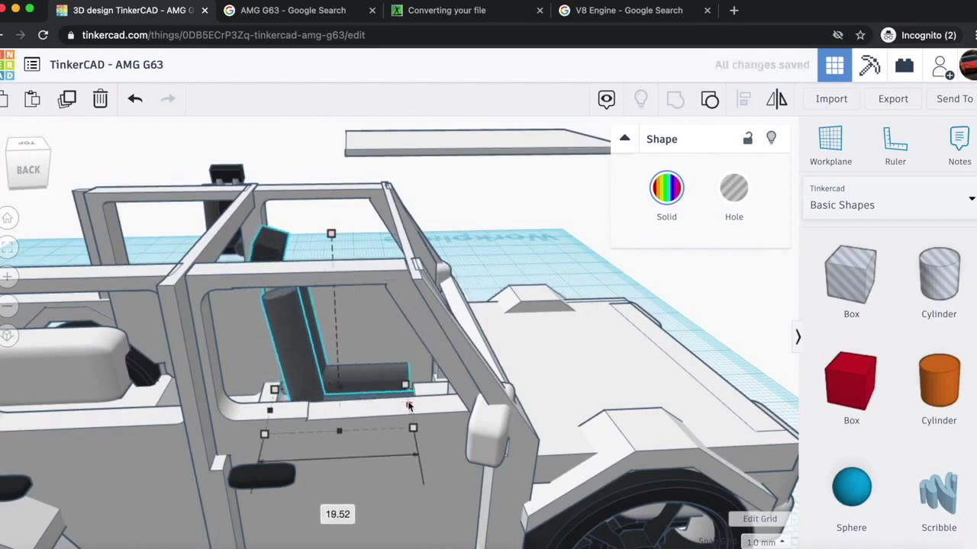
pyautogui.moveTo(338, 437); pyautogui.dragTo(338, 450)
pyautogui.moveTo(35, 164); pyautogui.dragTo(11, 174)
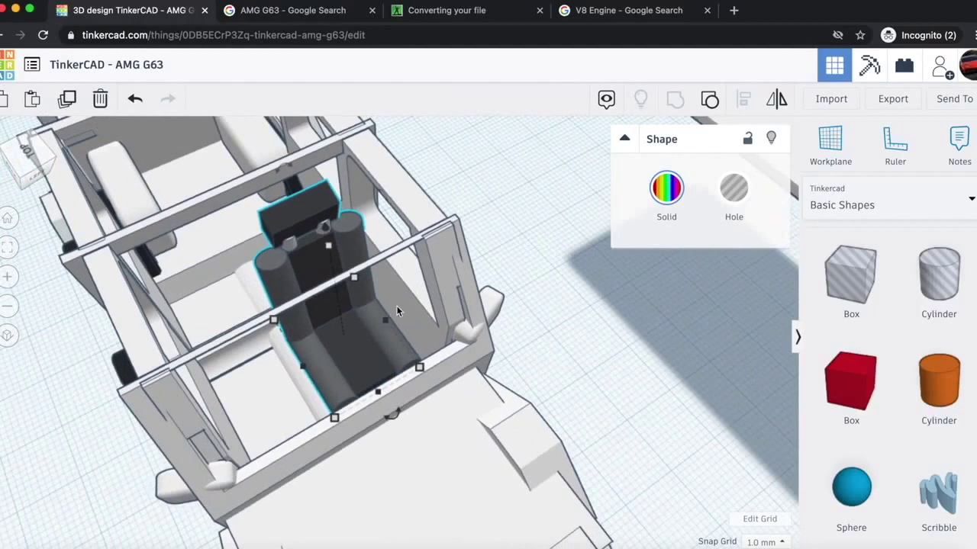
# - Shift the selected dark front seat slightly to adjust its position in the front of the cabin
pyautogui.press('Up')
pyautogui.press('Up')
pyautogui.press('Up')
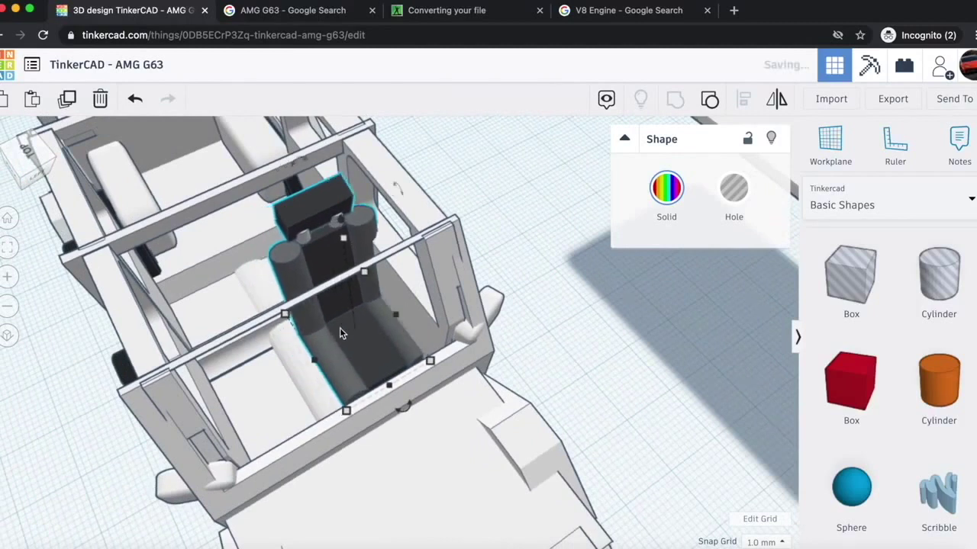
# - Duplicate the front seat and move the copy across the cabin so both seats stand side by side
pyautogui.press('Left')
pyautogui.press('Left')
pyautogui.press('Left')
pyautogui.press('Left')
pyautogui.press('Left')
pyautogui.press('Left')
pyautogui.press('Left')
pyautogui.press('Left')
pyautogui.press('Left')
pyautogui.press('Left')
pyautogui.press('Left')
pyautogui.press('Left')
pyautogui.press('Left')
pyautogui.press('Left')
pyautogui.press('Left')
pyautogui.press('Left')
pyautogui.press('Left')
pyautogui.press('Left')
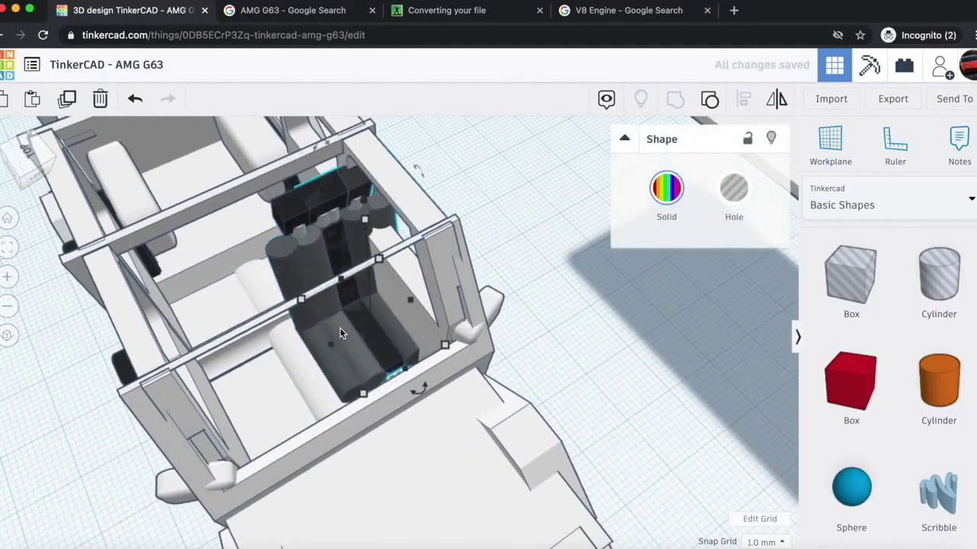
pyautogui.press('Left')
pyautogui.press('Left')
pyautogui.press('Left')
pyautogui.press('Left')
pyautogui.press('Left')
pyautogui.press('Left')
pyautogui.press('Left')
pyautogui.press('Left')
pyautogui.press('Left')
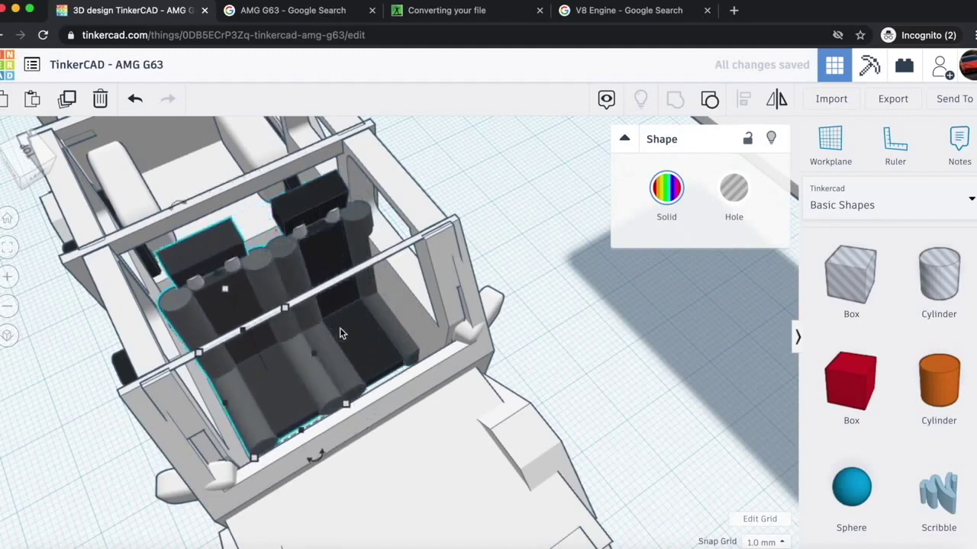
pyautogui.press('Left')
pyautogui.press('Left')
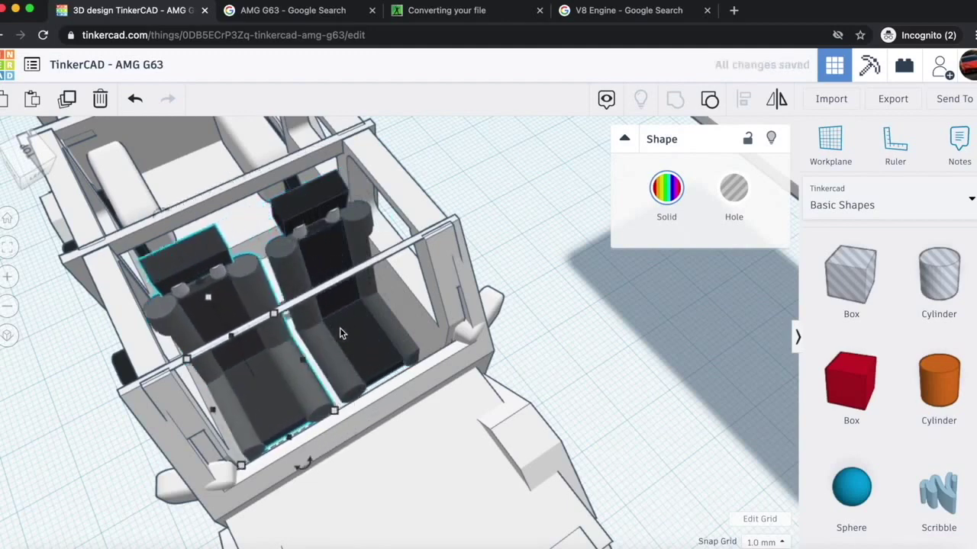
# - Add a box to the cabin, narrow it into a centre console and position it between the two front seats
pyautogui.moveTo(856, 395); pyautogui.dragTo(256, 374)
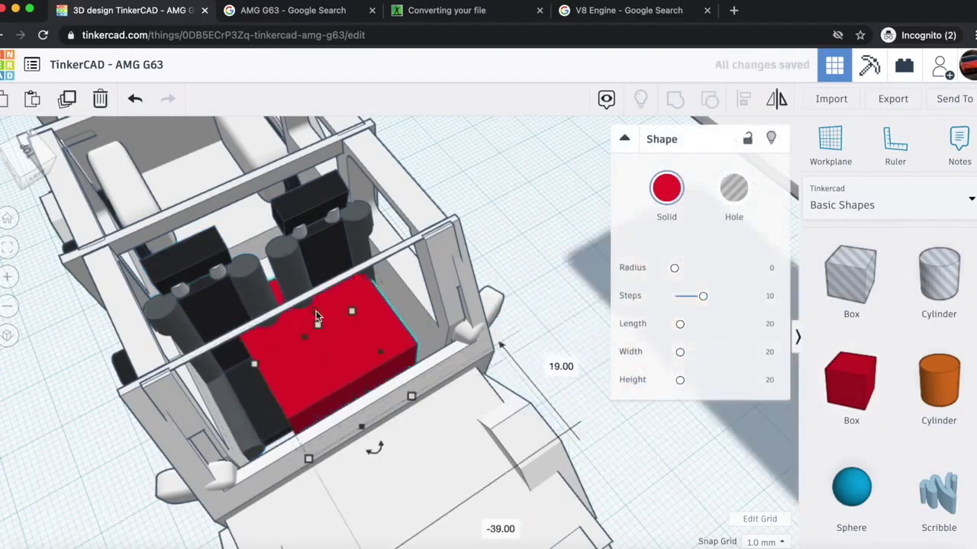
pyautogui.moveTo(318, 316); pyautogui.dragTo(316, 178)
pyautogui.moveTo(412, 337); pyautogui.dragTo(307, 384)
pyautogui.moveTo(208, 236); pyautogui.dragTo(233, 325)
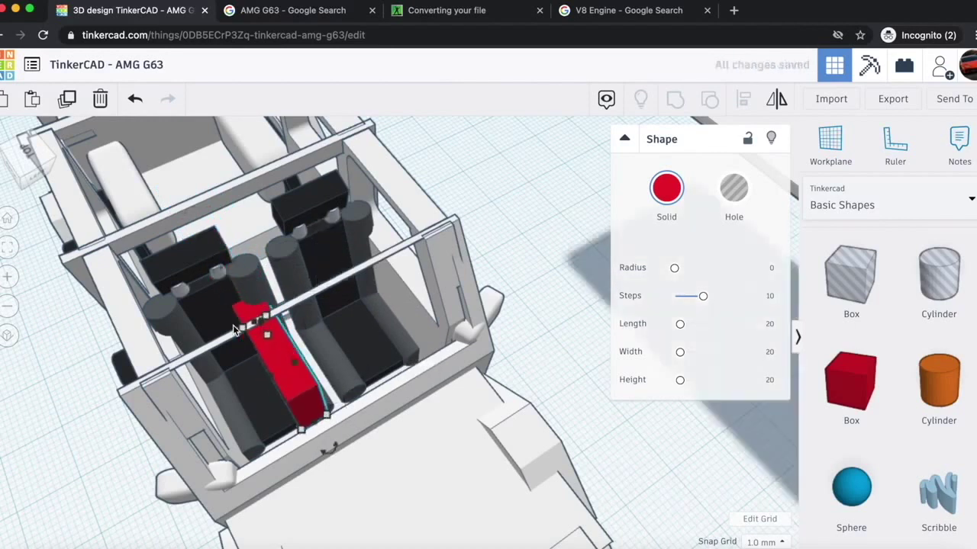
pyautogui.press('Right')
pyautogui.press('Right')
pyautogui.press('Right')
pyautogui.press('Right')
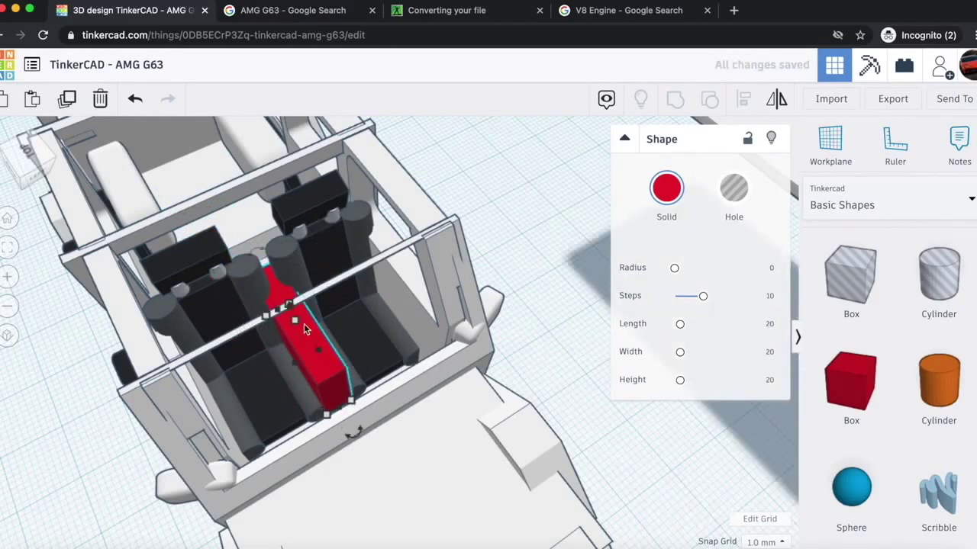
# - Round the centre console's edges with a radius of 2.18 and colour it dark grey
pyautogui.moveTo(685, 272); pyautogui.dragTo(680, 268)
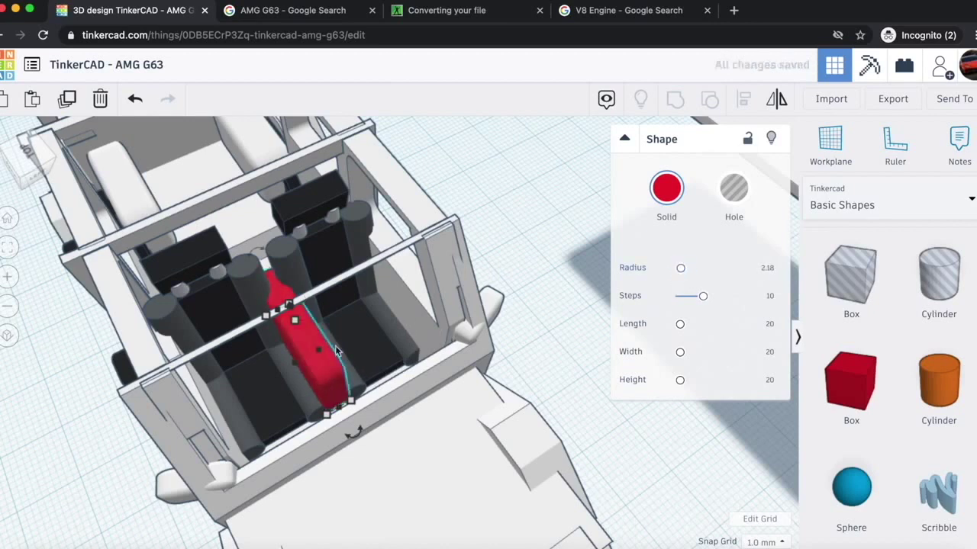
pyautogui.moveTo(293, 307); pyautogui.dragTo(292, 310)
pyautogui.click(516, 203)
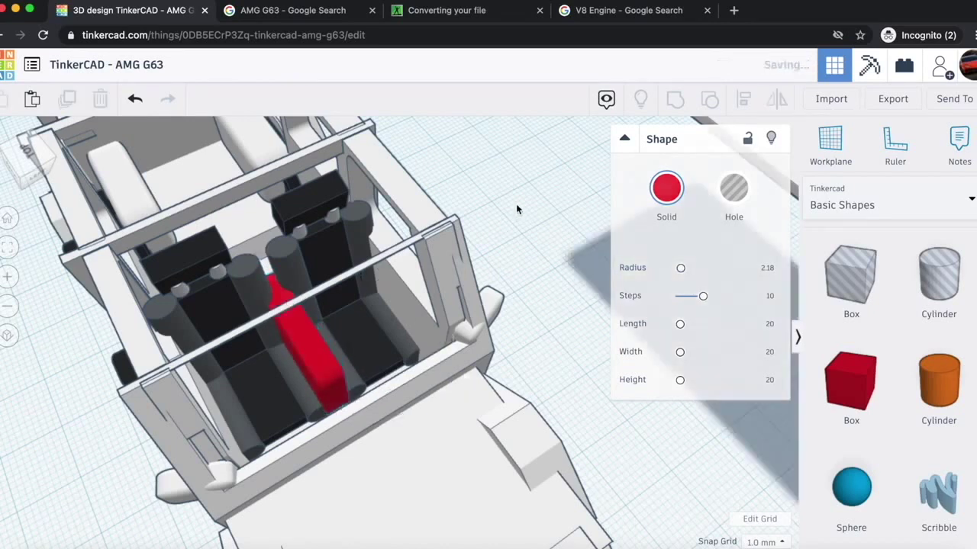
pyautogui.click(331, 367)
pyautogui.click(660, 195)
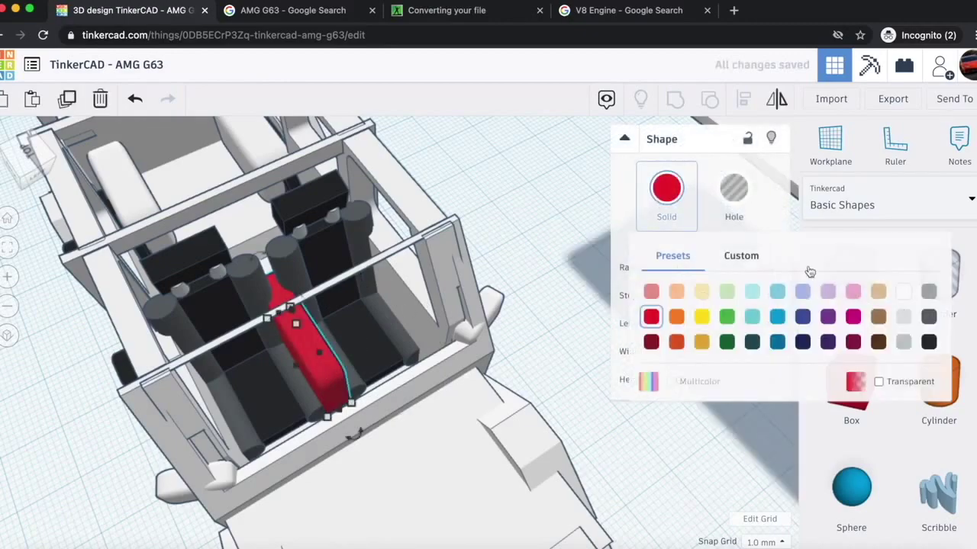
pyautogui.click(902, 291)
pyautogui.click(593, 315)
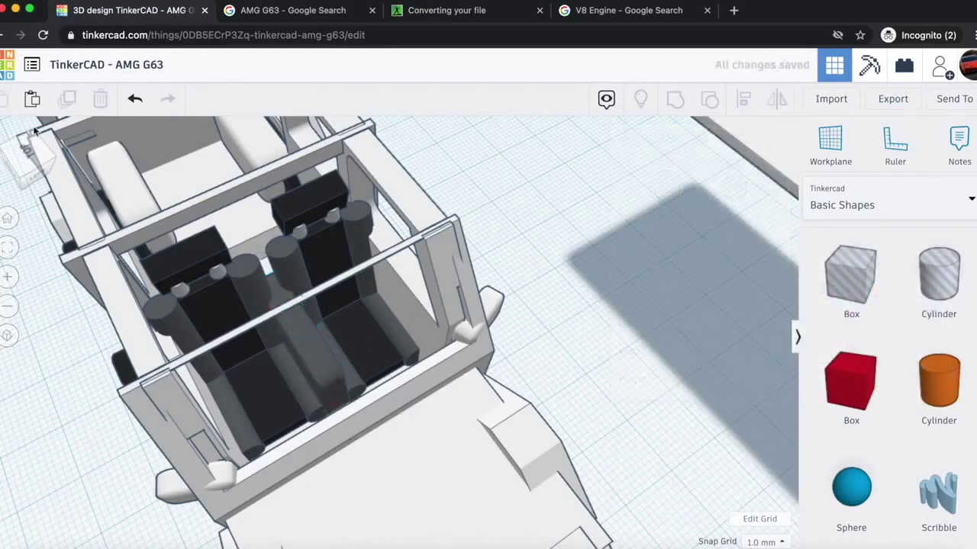
# - Place a new box at the front of the cabin and thin it to about 5 mm
pyautogui.click(28, 151)
pyautogui.moveTo(28, 151); pyautogui.dragTo(53, 151)
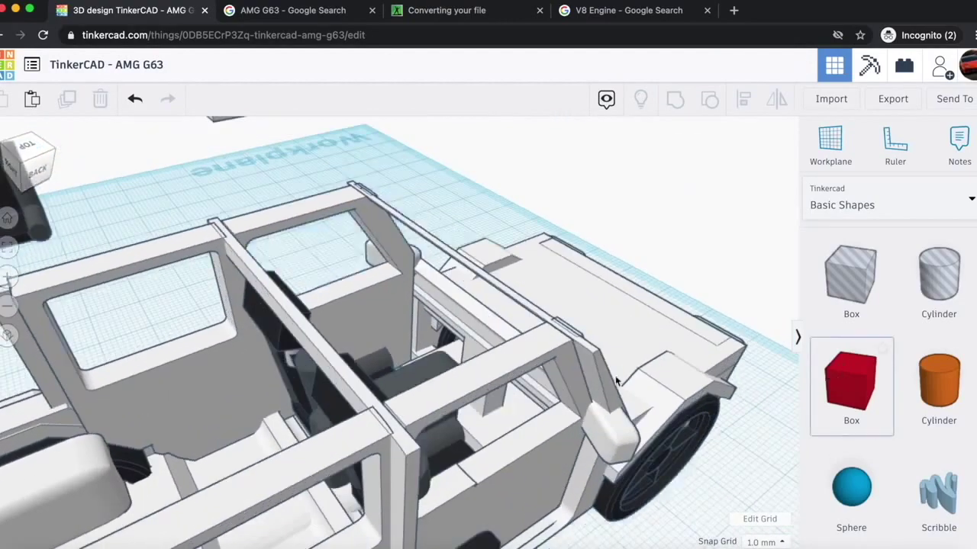
pyautogui.click(483, 435)
pyautogui.moveTo(492, 336); pyautogui.dragTo(512, 216)
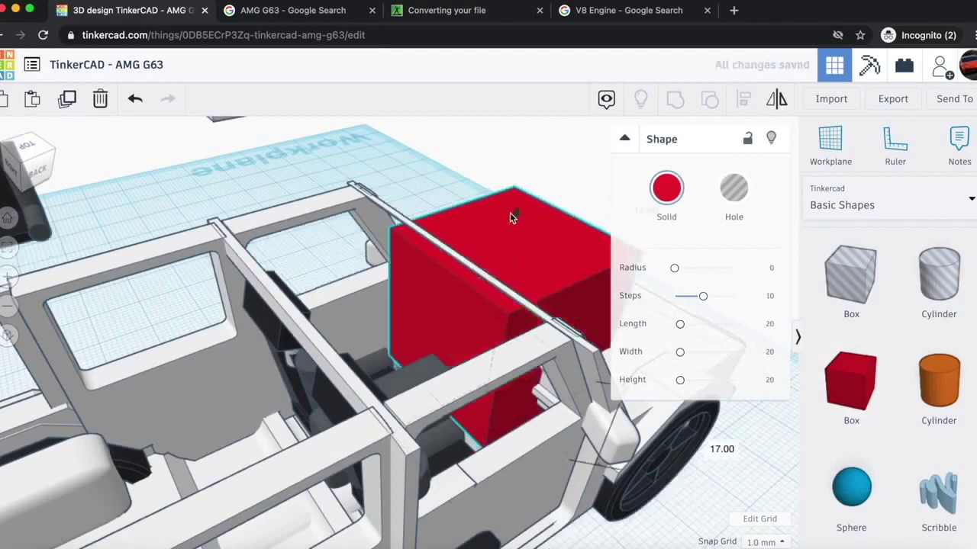
pyautogui.moveTo(35, 153); pyautogui.dragTo(6, 163)
pyautogui.moveTo(340, 506); pyautogui.dragTo(331, 398)
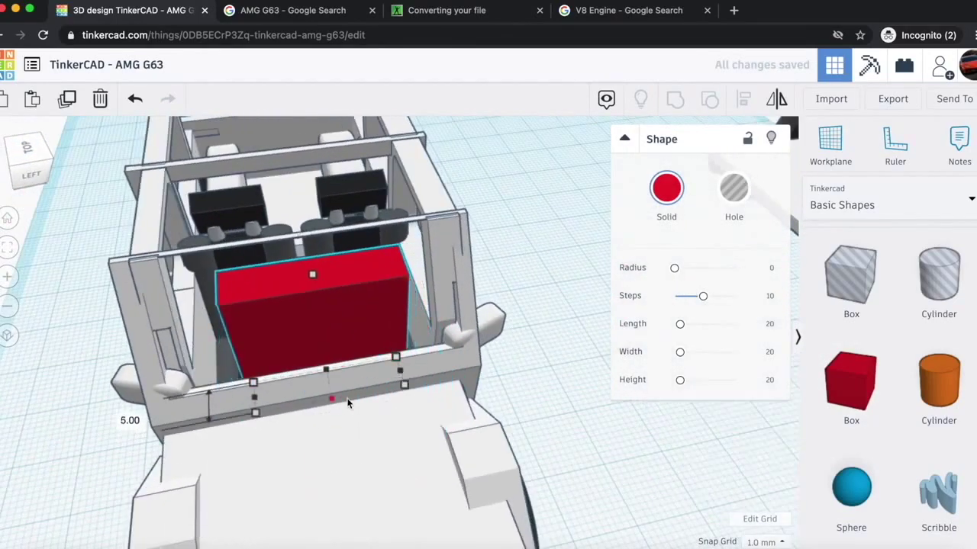
# - Fit the thin box against the front of the cabin as a wall, stretching it across the width and adjusting its height
pyautogui.moveTo(316, 280); pyautogui.dragTo(254, 313)
pyautogui.press('d')
pyautogui.moveTo(256, 366); pyautogui.dragTo(257, 404)
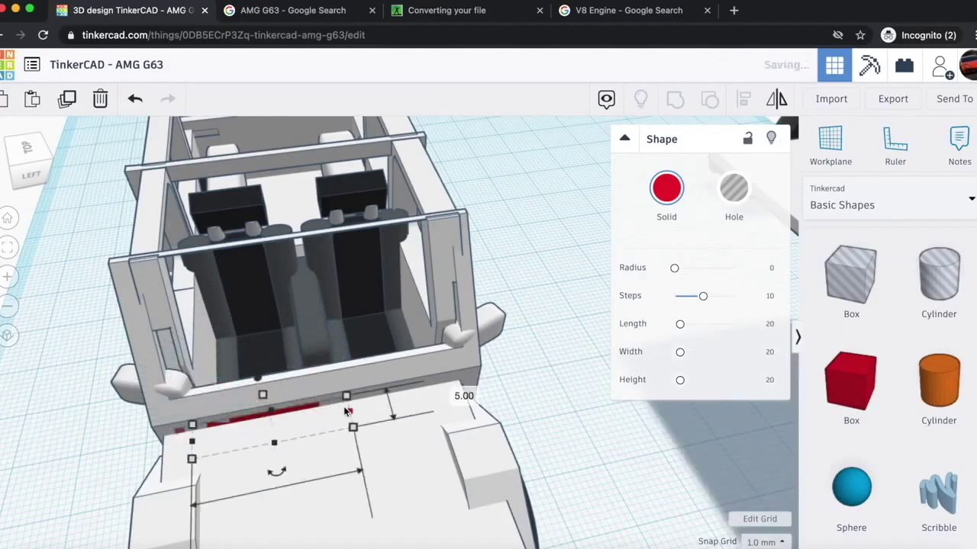
pyautogui.moveTo(348, 411); pyautogui.dragTo(396, 410)
pyautogui.moveTo(431, 399); pyautogui.dragTo(288, 233, button='right')
pyautogui.moveTo(498, 345)
pyautogui.mouseDown()
pyautogui.moveTo(508, 319)
pyautogui.moveTo(500, 342)
pyautogui.mouseUp()
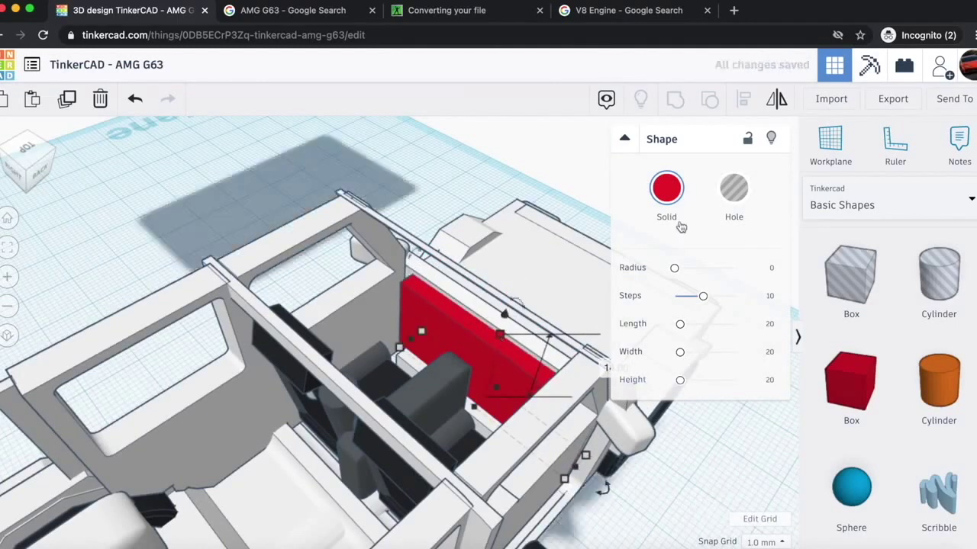
# - Colour the front cabin wall white
pyautogui.click(666, 199)
pyautogui.click(905, 290)
pyautogui.click(770, 453)
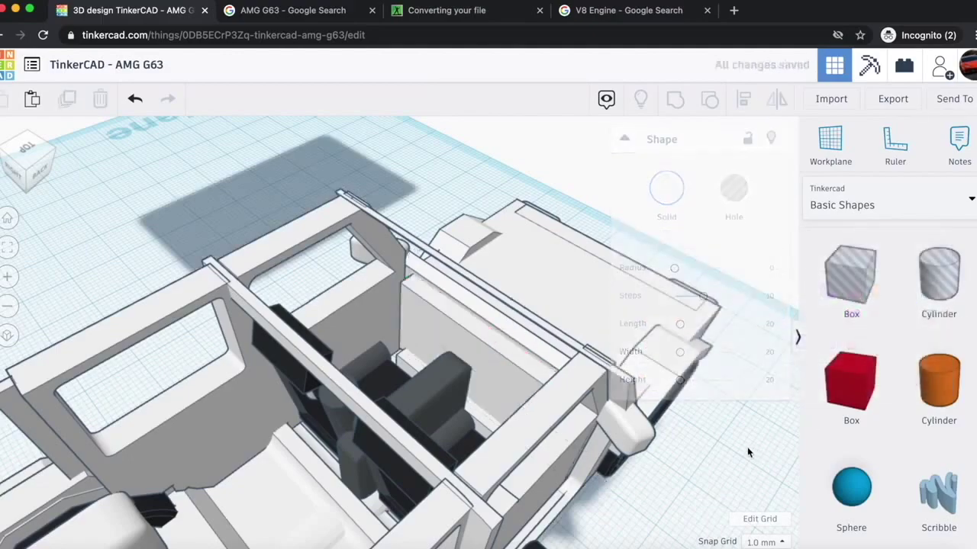
# - Move both front seats and the centre console backward, away from the front cabin wall
pyautogui.moveTo(48, 173)
pyautogui.mouseDown()
pyautogui.moveTo(36, 173)
pyautogui.moveTo(48, 163)
pyautogui.mouseUp()
pyautogui.click(389, 377)
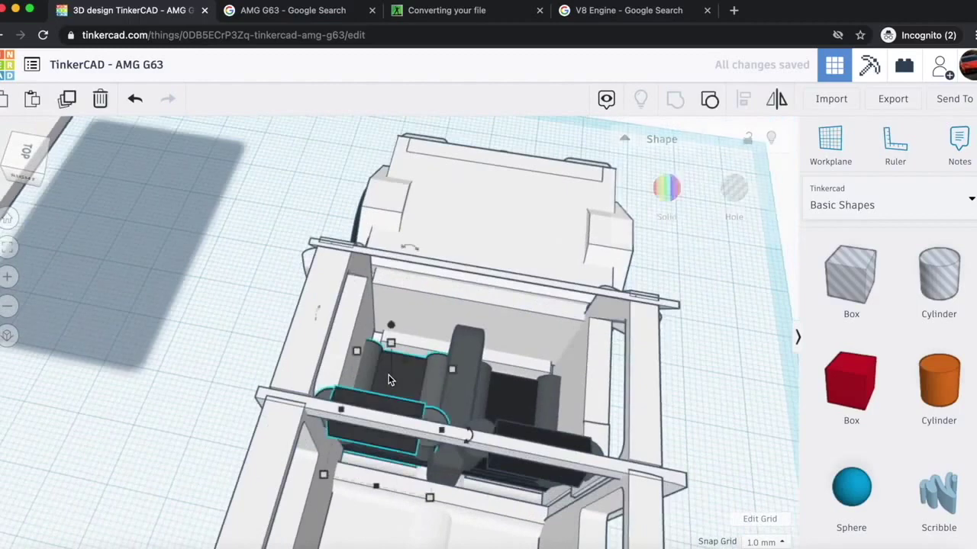
pyautogui.press('Down')
pyautogui.press('Down')
pyautogui.press('Down')
pyautogui.click(506, 406)
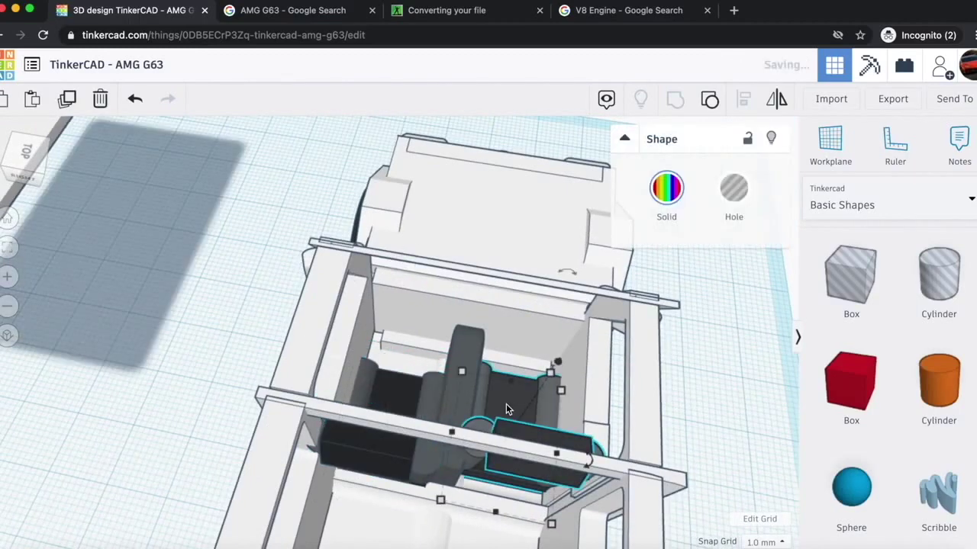
pyautogui.press('Down')
pyautogui.press('Down')
pyautogui.press('Down')
pyautogui.click(455, 396)
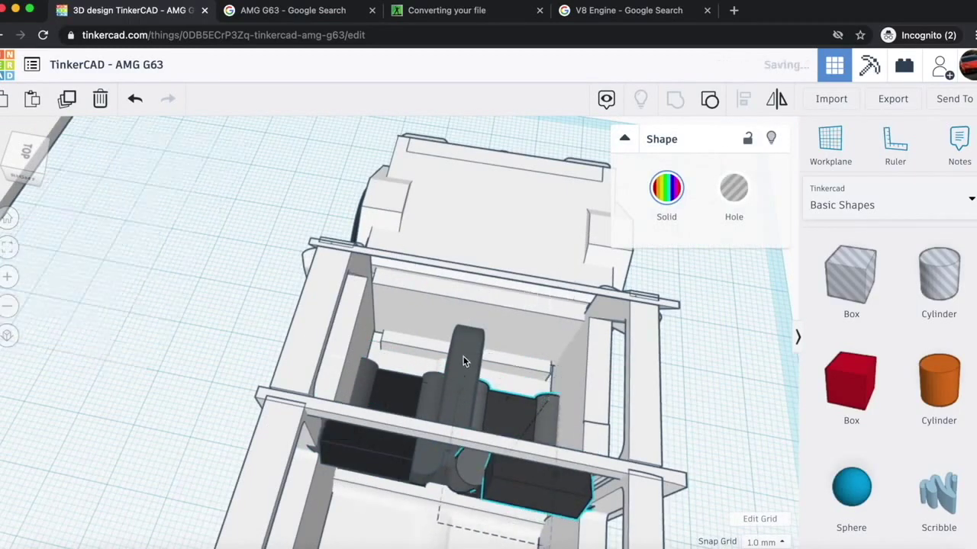
pyautogui.click(369, 455)
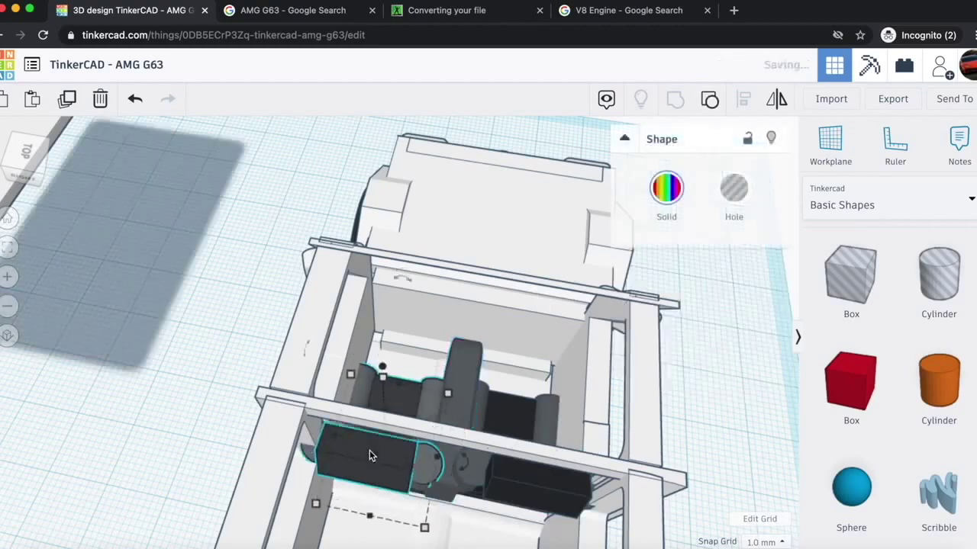
pyautogui.click(538, 493)
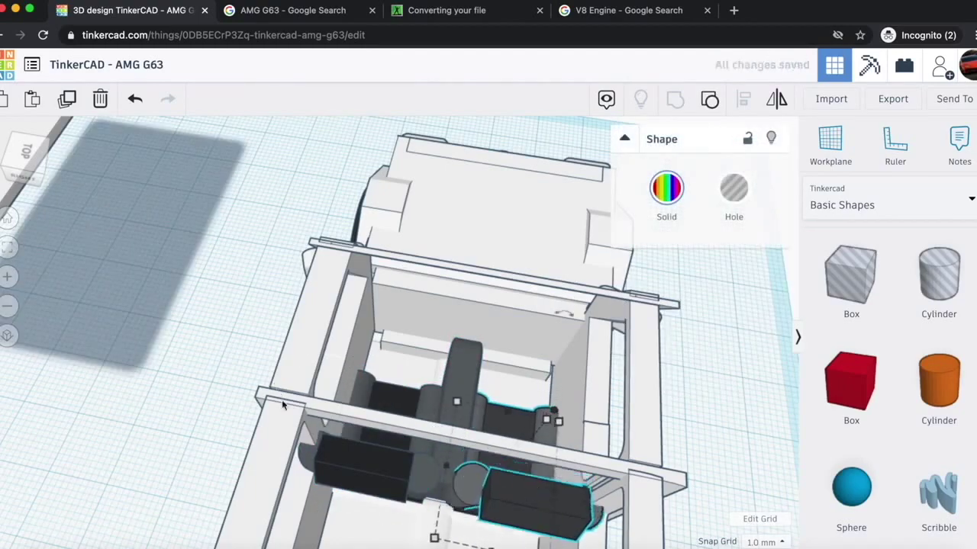
# - Shorten the front end of the centre console to a length of about 16 mm
pyautogui.moveTo(15, 158)
pyautogui.mouseDown()
pyautogui.moveTo(2, 126)
pyautogui.moveTo(1, 156)
pyautogui.mouseUp()
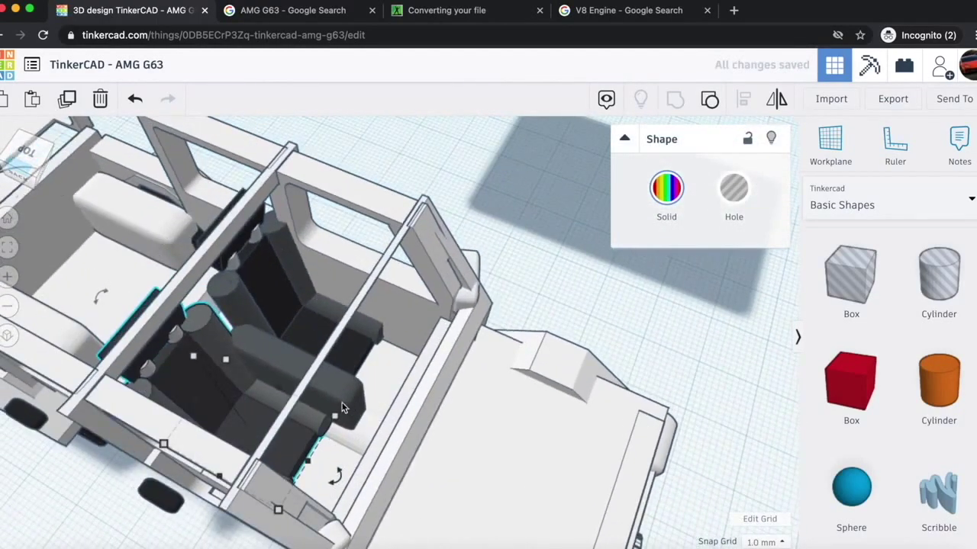
pyautogui.click(364, 411)
pyautogui.moveTo(365, 410); pyautogui.dragTo(347, 399)
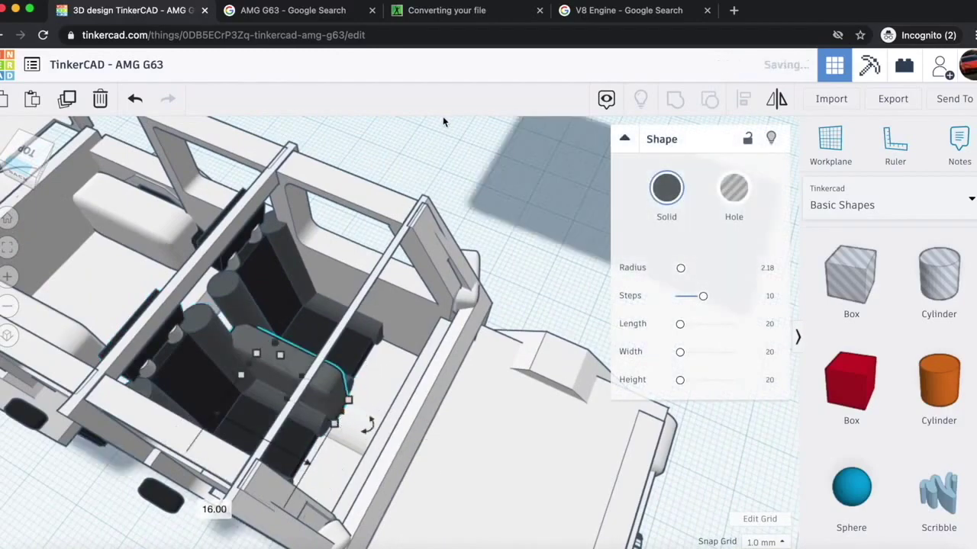
# - Add a box ahead of the front seats, slim it down and raise it against the front wall as a dashboard
pyautogui.moveTo(17, 153); pyautogui.dragTo(45, 160)
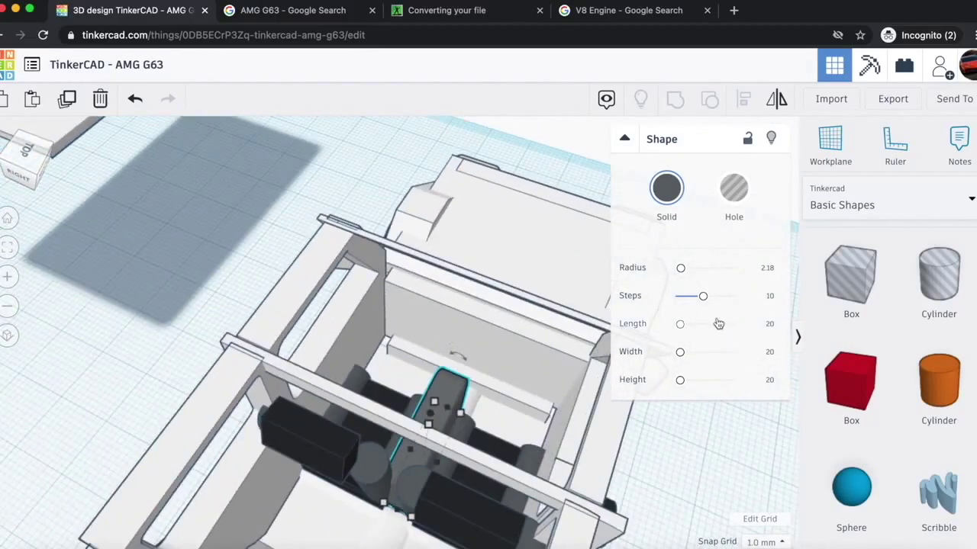
pyautogui.click(870, 367)
pyautogui.click(431, 357)
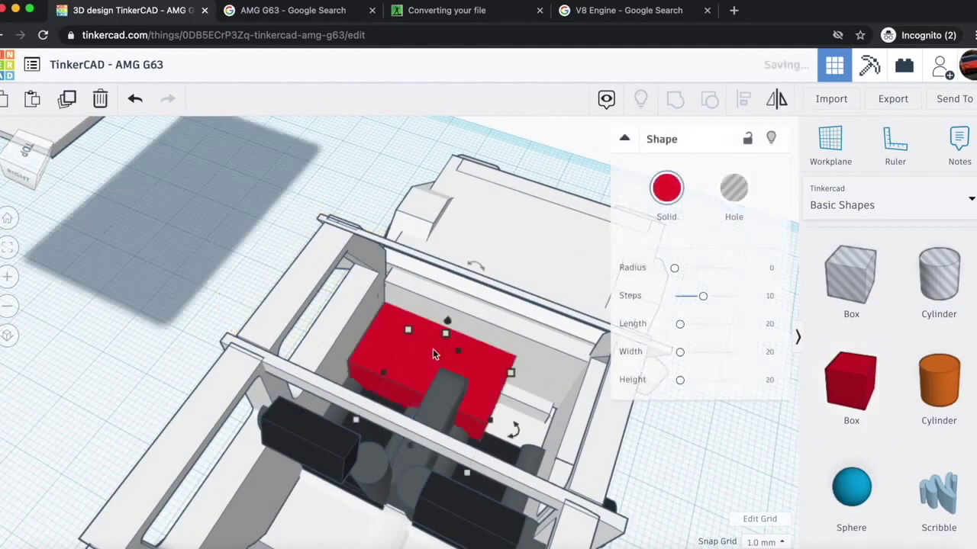
pyautogui.moveTo(448, 322); pyautogui.dragTo(430, 311)
pyautogui.press('Left')
pyautogui.press('Left')
pyautogui.press('Left')
pyautogui.press('Left')
pyautogui.press('super+Up')
pyautogui.press('super+Up')
pyautogui.press('super+Up')
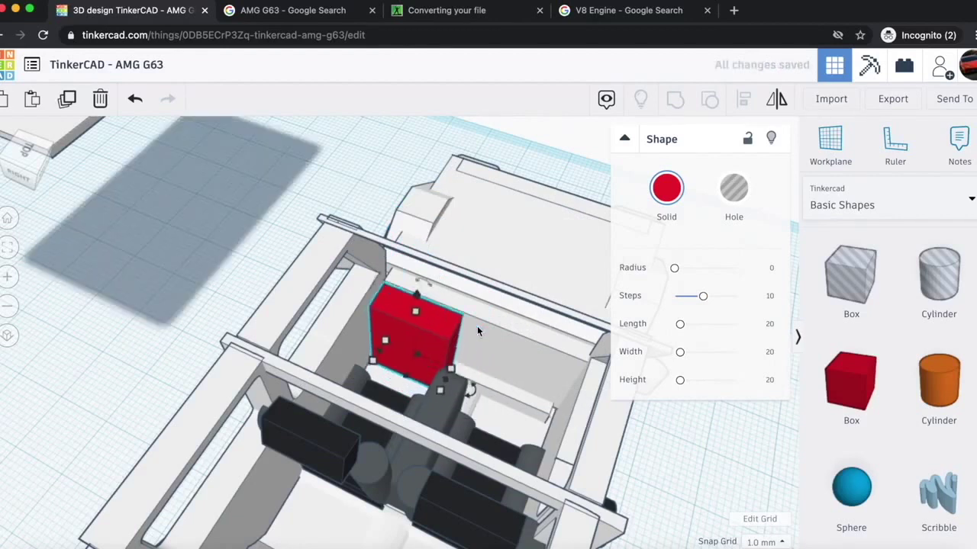
# - Widen the dashboard box to 28 mm across the cabin and round its edges with a radius of 2.18
pyautogui.moveTo(450, 376); pyautogui.dragTo(561, 416)
pyautogui.moveTo(678, 274); pyautogui.dragTo(680, 274)
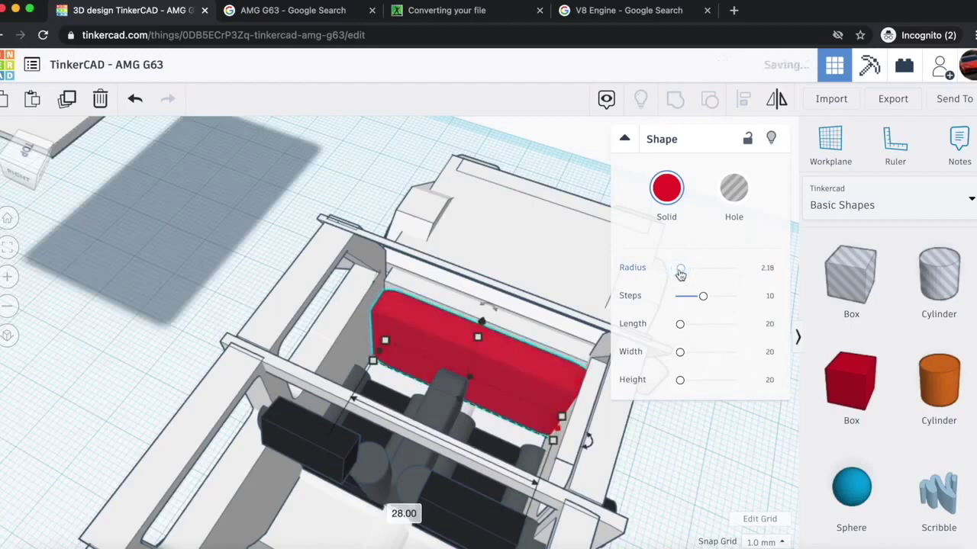
pyautogui.click(685, 434)
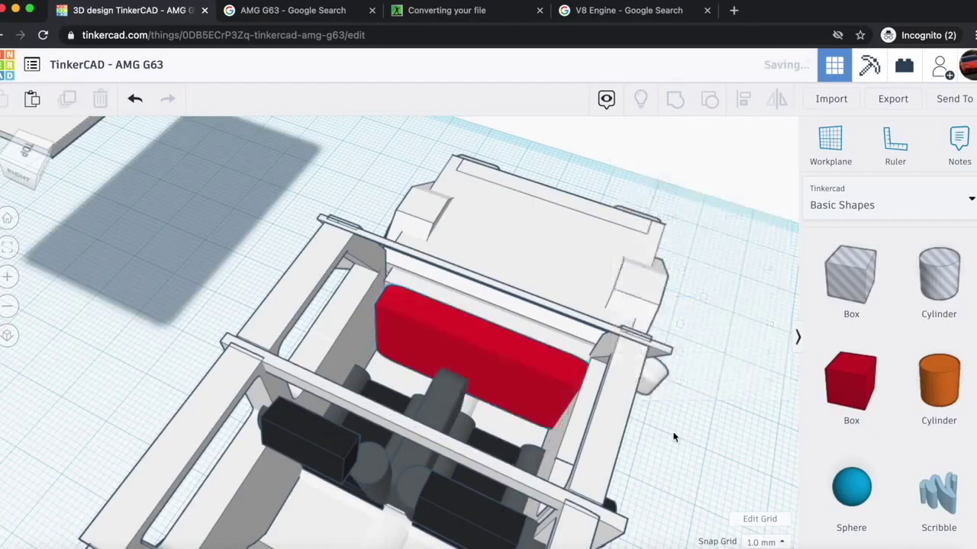
# - Colour the dashboard dark grey
pyautogui.click(490, 367)
pyautogui.click(666, 187)
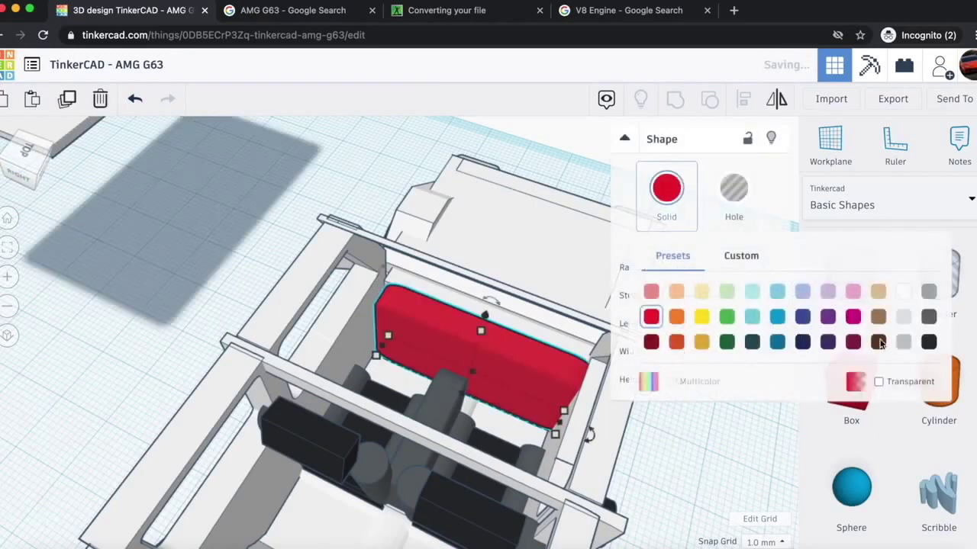
pyautogui.click(925, 318)
pyautogui.click(686, 443)
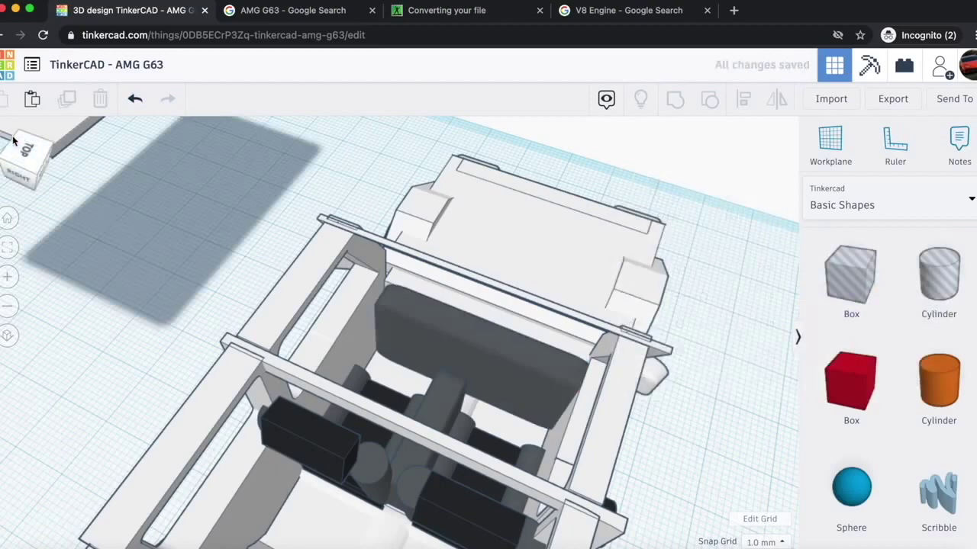
# - Duplicate one front seat and move the copy backward into the rear of the cabin behind it
pyautogui.moveTo(25, 152)
pyautogui.mouseDown()
pyautogui.moveTo(2, 148)
pyautogui.moveTo(29, 150)
pyautogui.mouseUp()
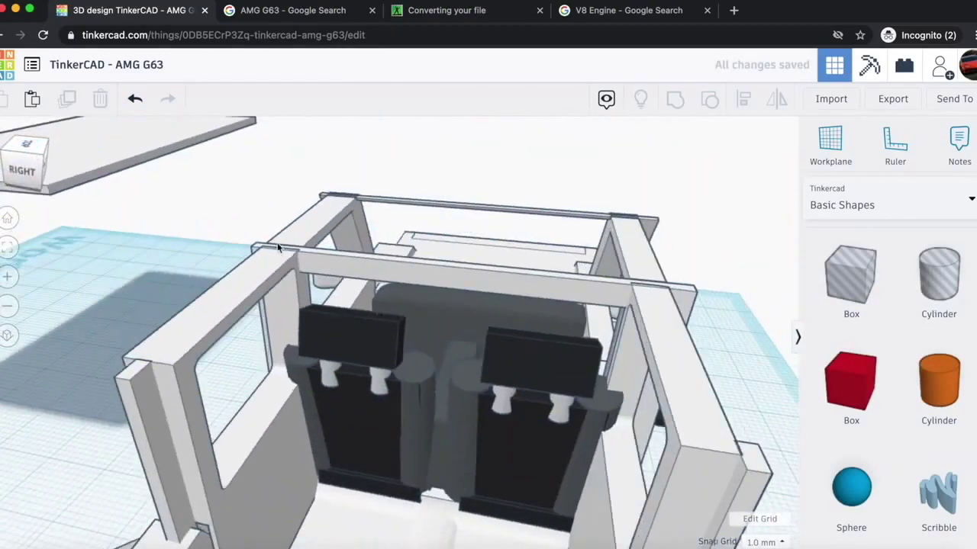
pyautogui.scroll(-5, 278, 248)
pyautogui.scroll(5, 338, 328)
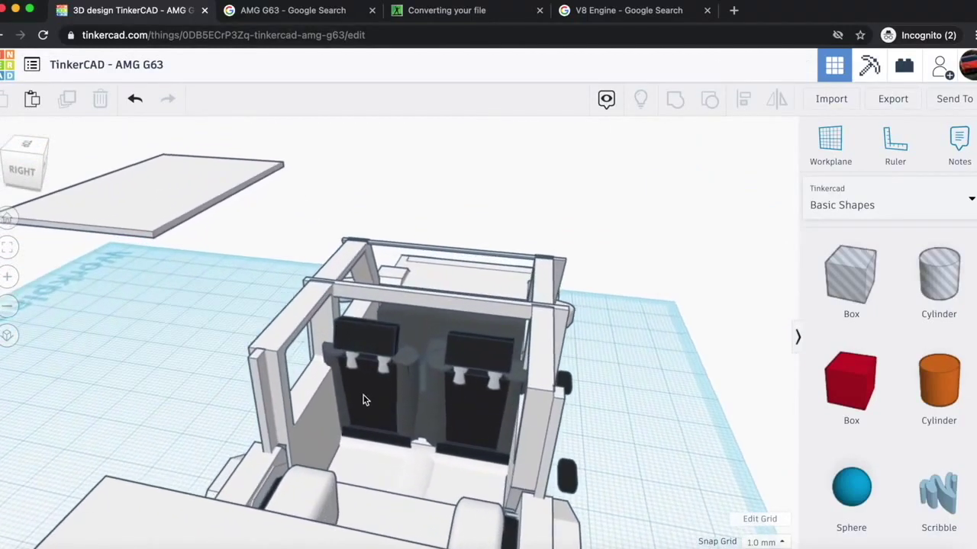
pyautogui.click(364, 400)
pyautogui.press('Down')
pyautogui.press('Down')
pyautogui.press('Down')
pyautogui.press('Down')
pyautogui.press('Down')
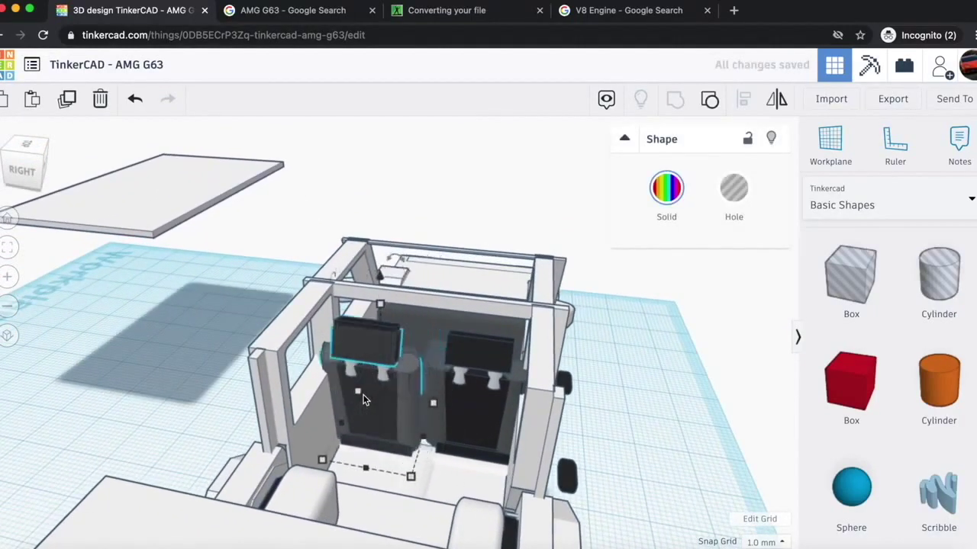
pyautogui.press('Down')
pyautogui.press('Down')
pyautogui.press('Down')
pyautogui.press('Down')
pyautogui.press('Down')
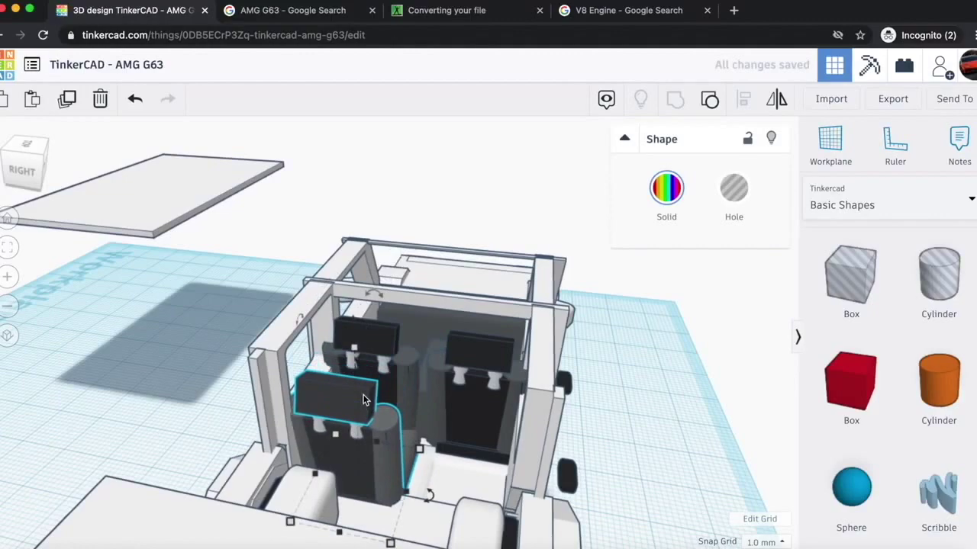
# - Move the rear seat copy farther back in the cabin, away from the front seats
pyautogui.moveTo(33, 170)
pyautogui.mouseDown()
pyautogui.moveTo(20, 176)
pyautogui.moveTo(32, 172)
pyautogui.mouseUp()
pyautogui.press('Down')
pyautogui.press('Down')
pyautogui.press('Down')
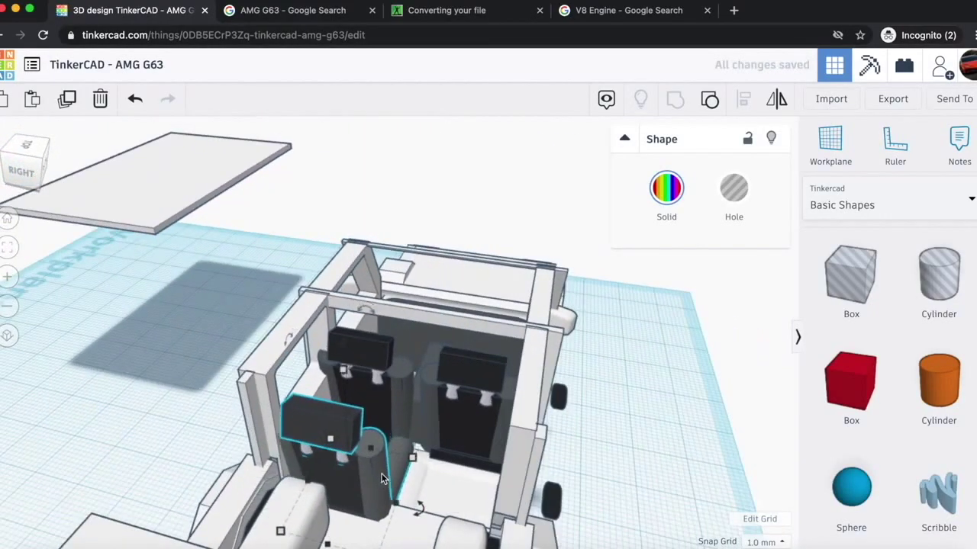
# - Narrow the rear seat and duplicate it twice across the cabin to form a row of three rear seats
pyautogui.press('super+d')
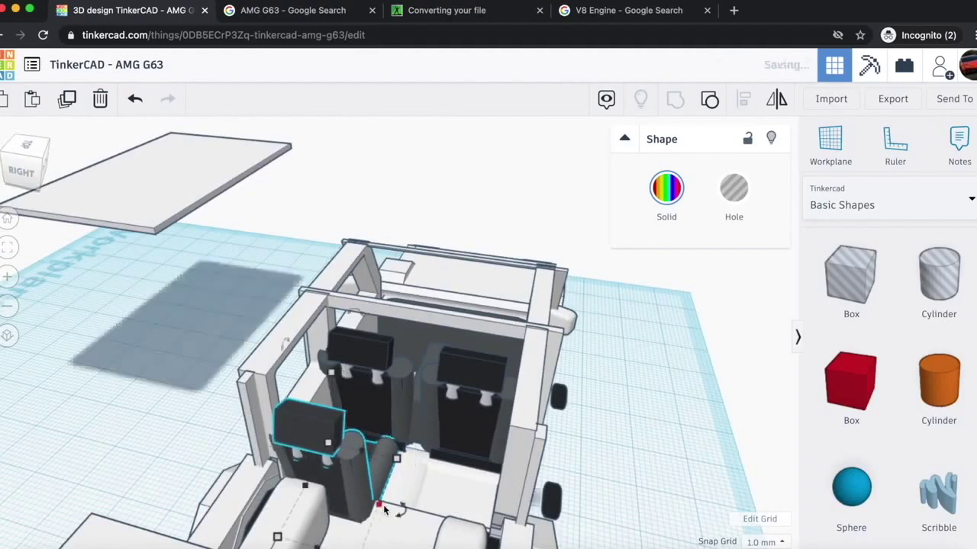
pyautogui.press('Right')
pyautogui.press('Right')
pyautogui.press('Right')
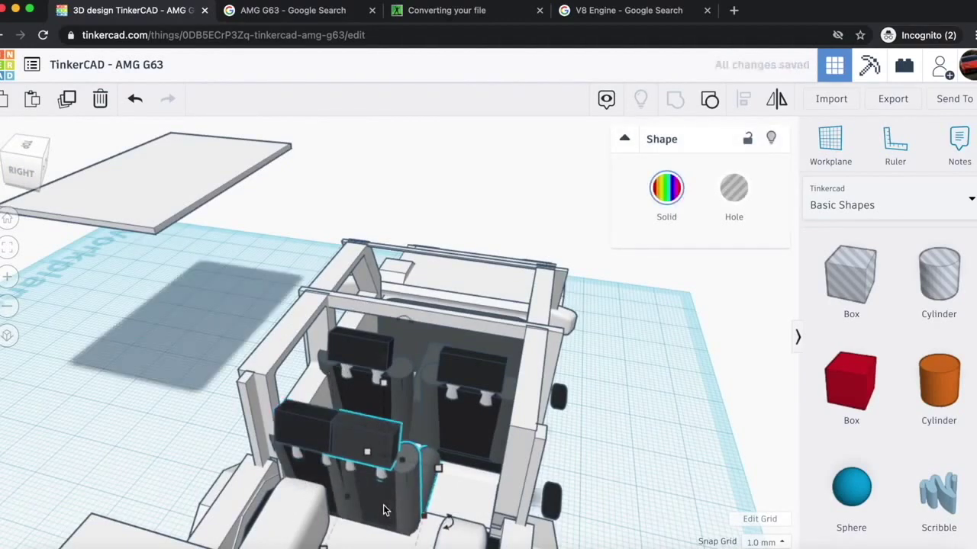
pyautogui.press('Right')
pyautogui.press('Right')
pyautogui.press('Right')
pyautogui.press('Right')
pyautogui.click(383, 493)
pyautogui.press('Right')
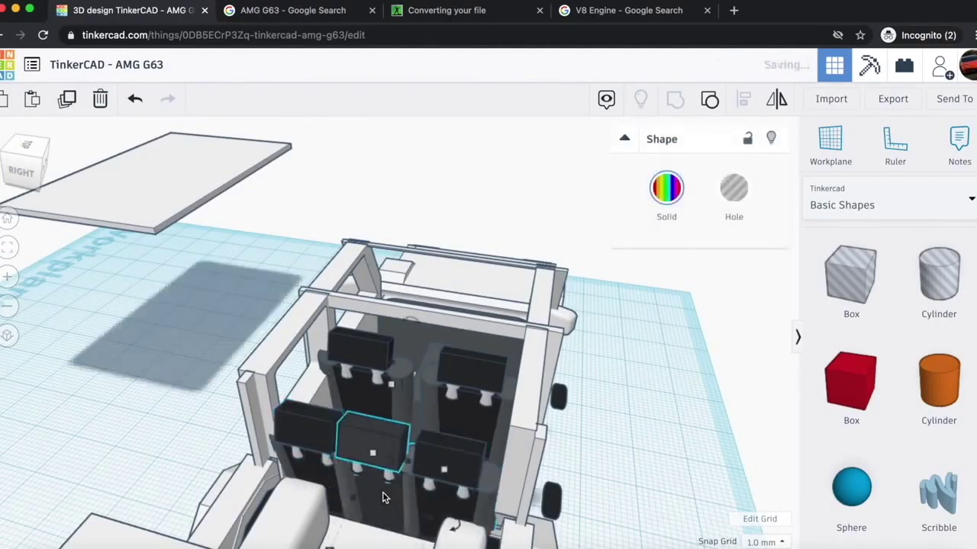
pyautogui.press('Right')
pyautogui.click(645, 421)
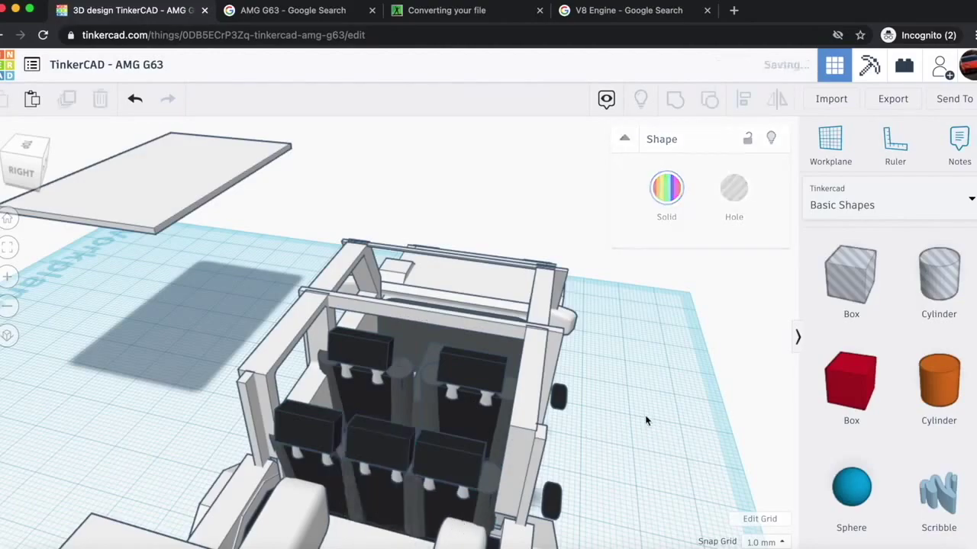
# - Add a torus beside the car and set its tube to 1.5
pyautogui.moveTo(35, 160)
pyautogui.mouseDown()
pyautogui.moveTo(23, 152)
pyautogui.moveTo(12, 161)
pyautogui.moveTo(46, 161)
pyautogui.mouseUp()
pyautogui.scroll(-15, 922, 443)
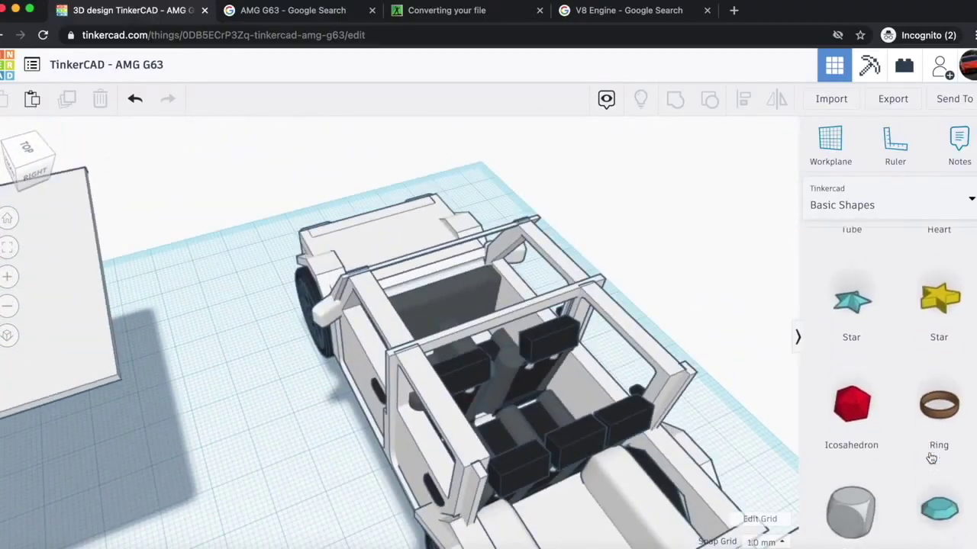
pyautogui.scroll(5, 965, 458)
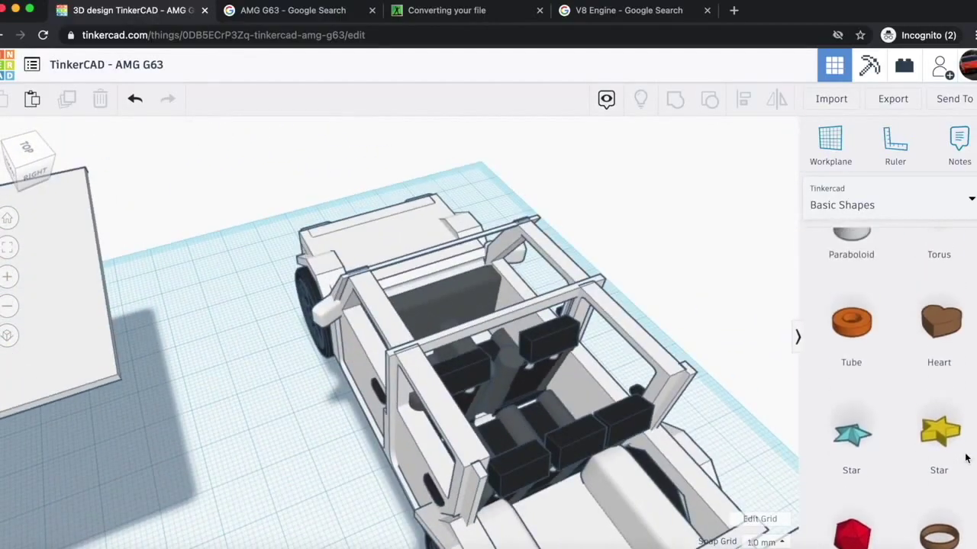
pyautogui.scroll(-4, 965, 457)
pyautogui.scroll(3, 946, 446)
pyautogui.scroll(2, 942, 439)
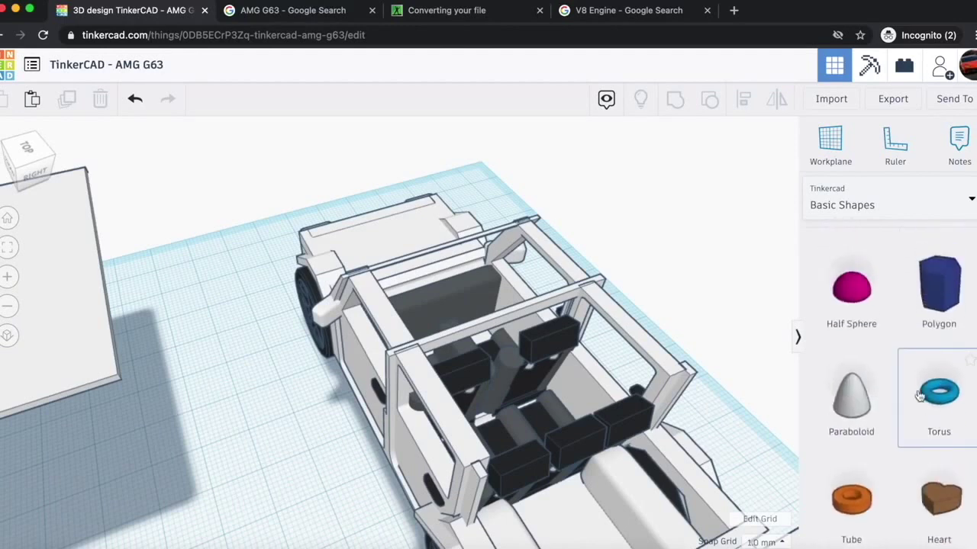
pyautogui.moveTo(954, 424); pyautogui.dragTo(231, 425)
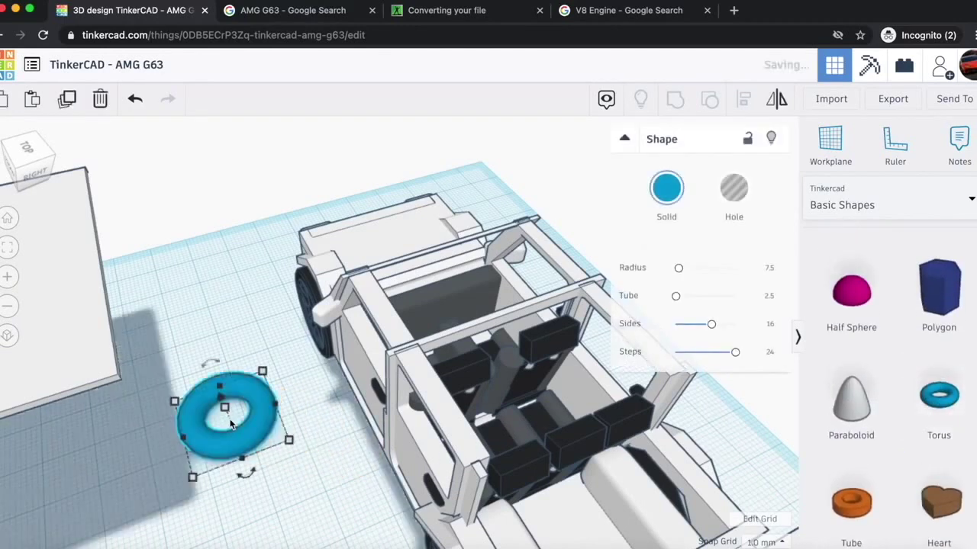
pyautogui.moveTo(677, 303); pyautogui.dragTo(678, 303)
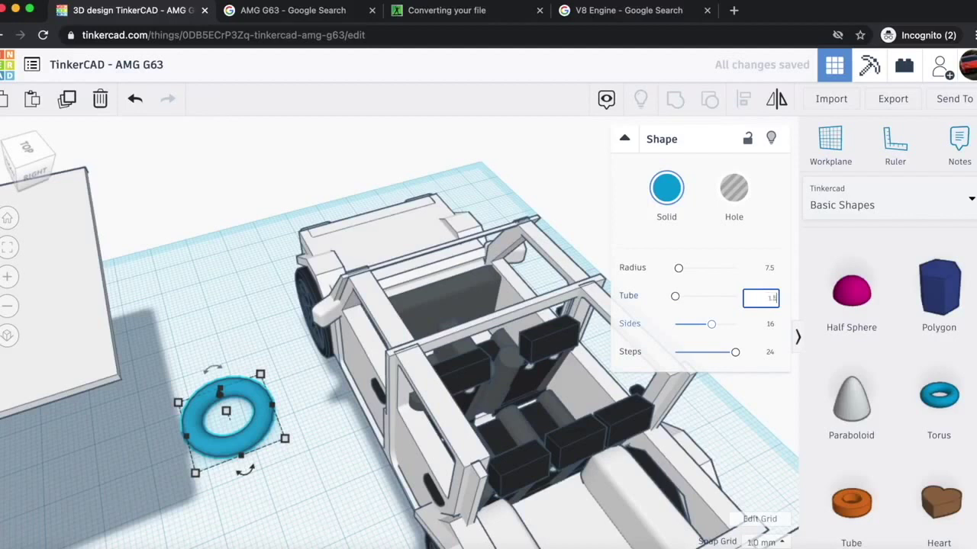
# - Shrink the torus to steering-wheel size and stand it up inside the front cabin, rotated by 67.5°
pyautogui.moveTo(286, 447); pyautogui.dragTo(362, 255)
pyautogui.moveTo(26, 165); pyautogui.dragTo(0, 167)
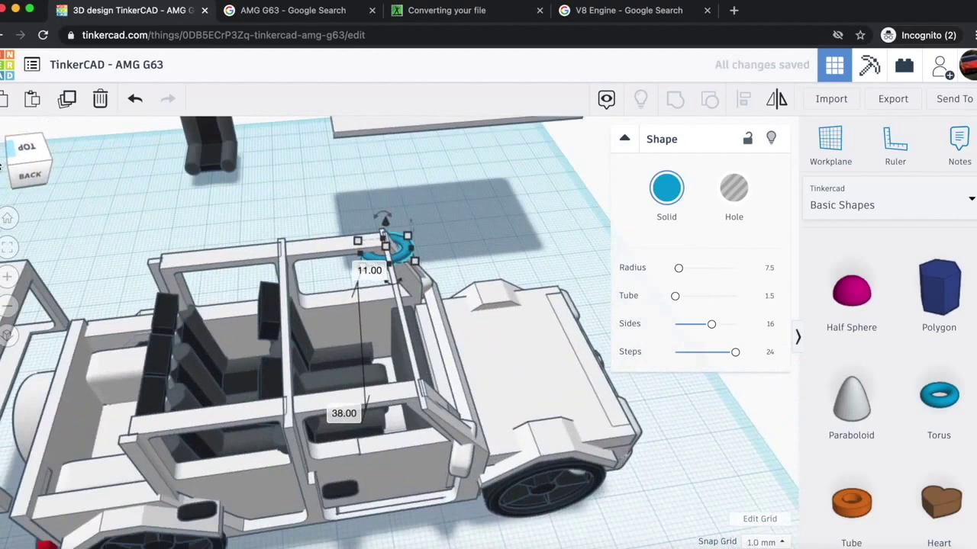
pyautogui.moveTo(386, 225); pyautogui.dragTo(414, 351)
pyautogui.moveTo(385, 315); pyautogui.dragTo(360, 331)
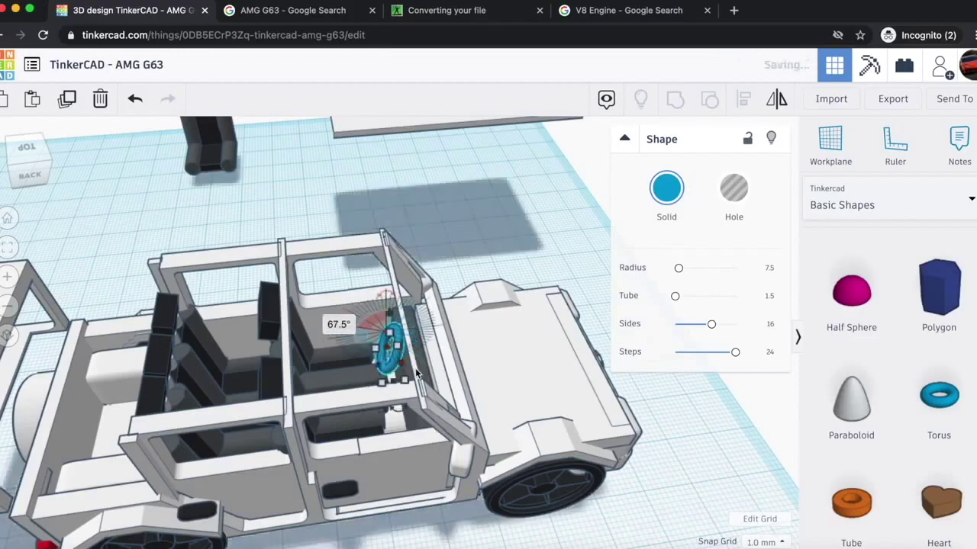
pyautogui.moveTo(392, 365); pyautogui.dragTo(394, 338)
# - Stretch the driver-side end of the dashboard outward to the cabin's side wall
pyautogui.moveTo(14, 161); pyautogui.dragTo(36, 164)
pyautogui.scroll(3, 506, 215)
pyautogui.scroll(6, 505, 215)
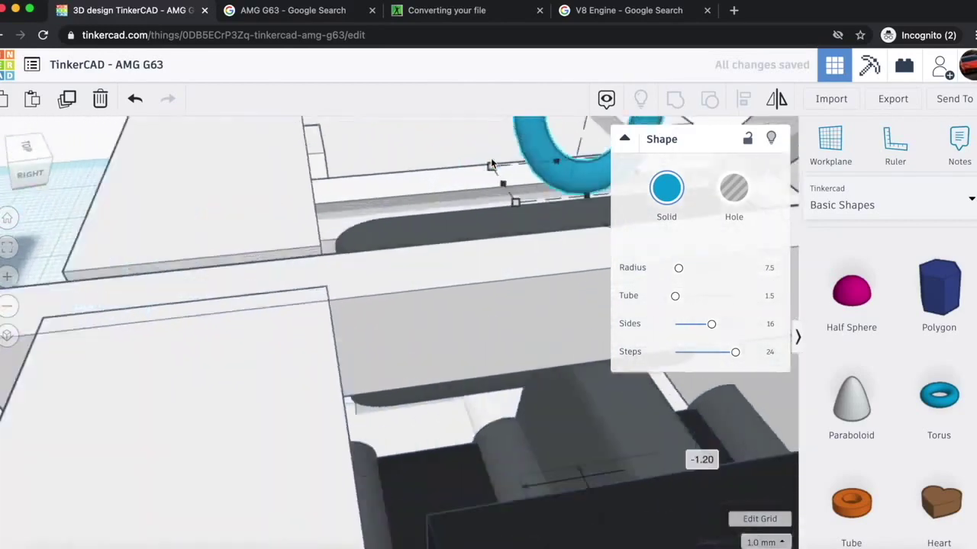
pyautogui.click(375, 313)
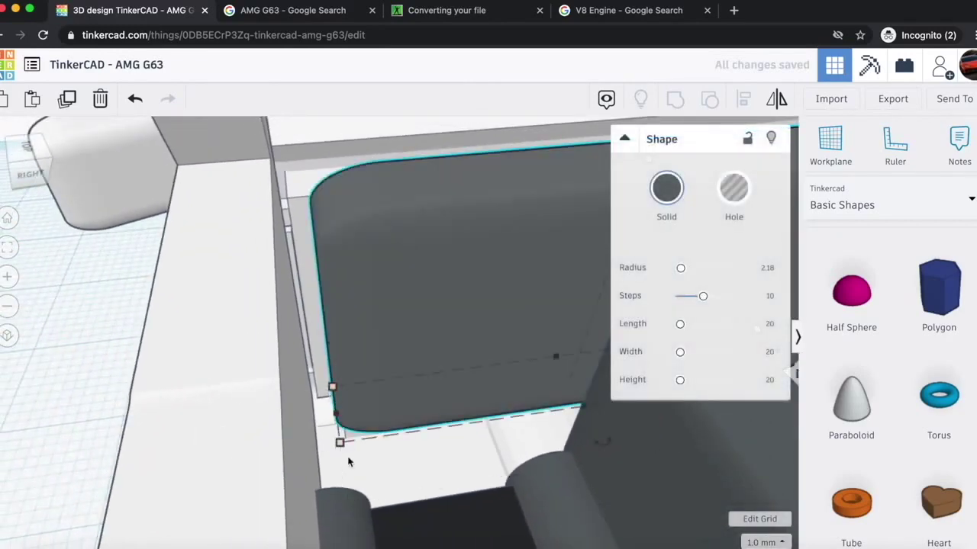
pyautogui.moveTo(334, 415); pyautogui.dragTo(318, 418)
pyautogui.moveTo(381, 421); pyautogui.dragTo(453, 402, button='right')
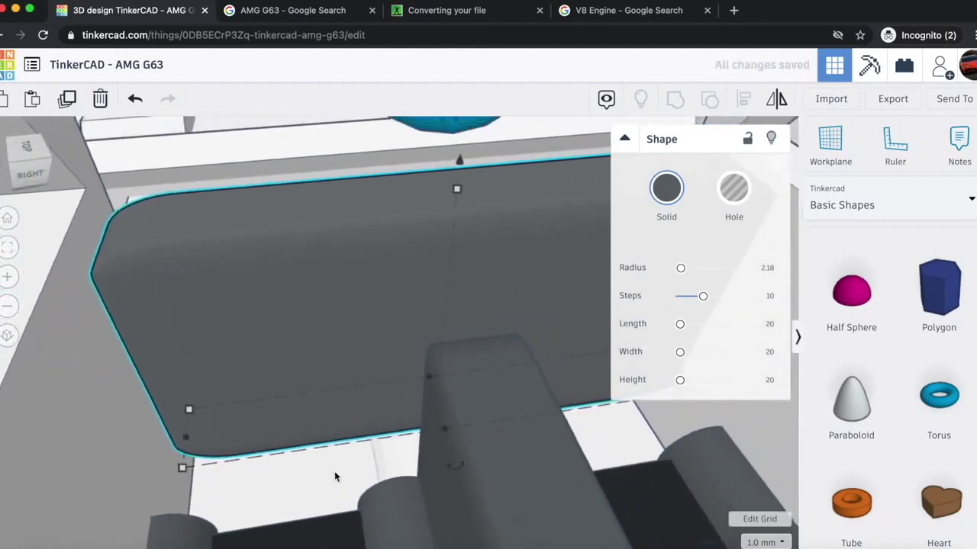
# - Move the steering wheel torus across to the driver's side, in front of the dashboard
pyautogui.scroll(-4, 366, 322)
pyautogui.click(402, 196)
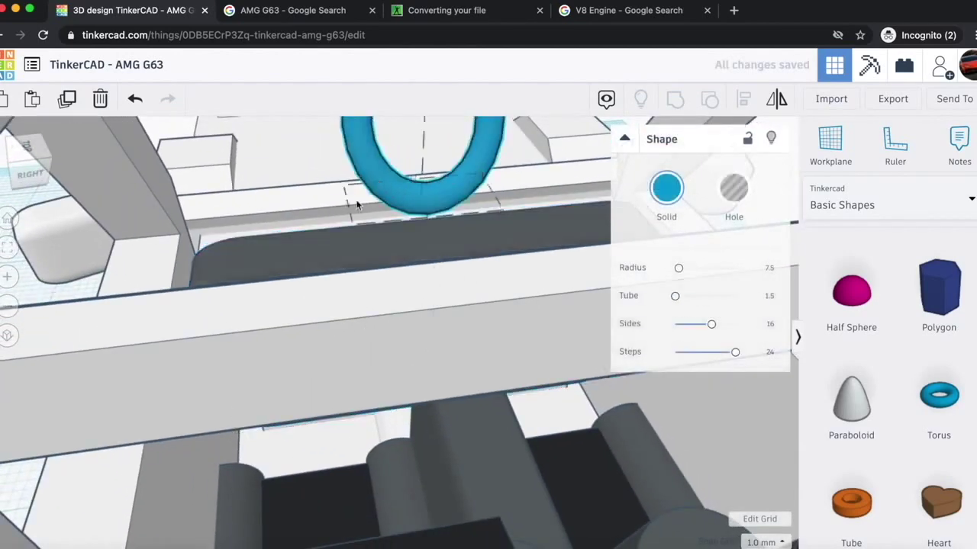
pyautogui.moveTo(375, 180); pyautogui.dragTo(251, 276)
pyautogui.scroll(-4, 325, 228)
pyautogui.moveTo(322, 200); pyautogui.dragTo(319, 275)
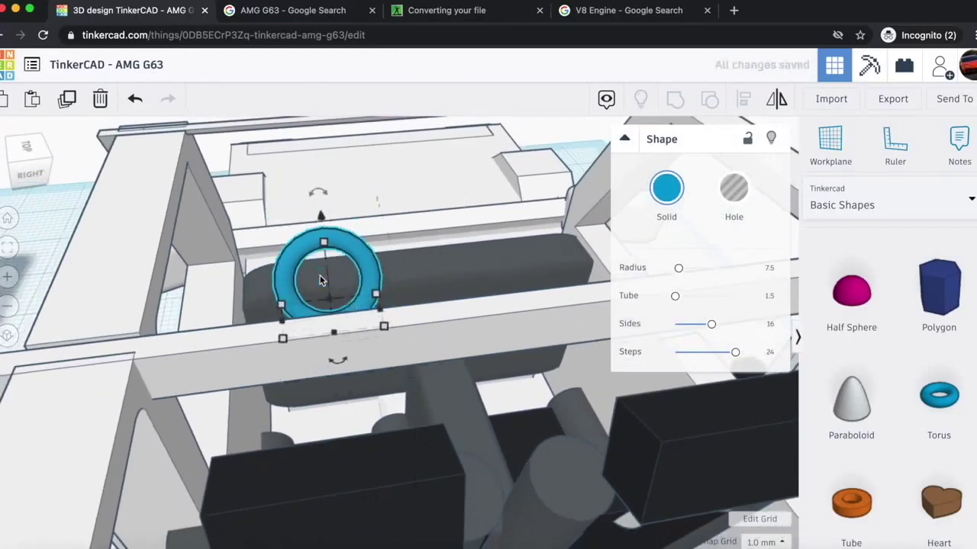
pyautogui.scroll(5, 319, 275)
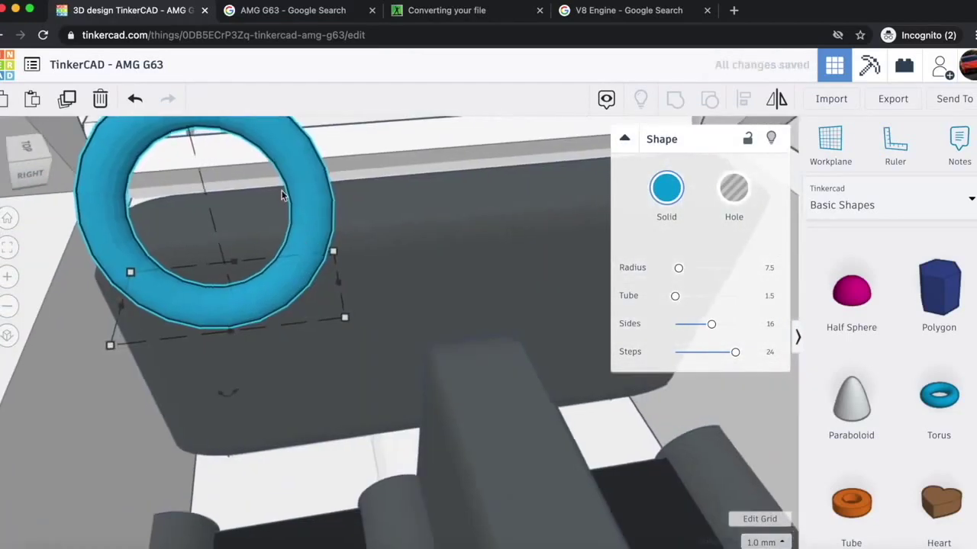
# - Lower the steering wheel slightly and nudge it forward closer to the dashboard
pyautogui.moveTo(242, 203); pyautogui.dragTo(246, 186, button='right')
pyautogui.moveTo(249, 156); pyautogui.dragTo(244, 190)
pyautogui.moveTo(244, 191); pyautogui.dragTo(280, 165, button='right')
pyautogui.press('Up')
pyautogui.press('Up')
pyautogui.press('Up')
pyautogui.press('Up')
pyautogui.scroll(5, 278, 206)
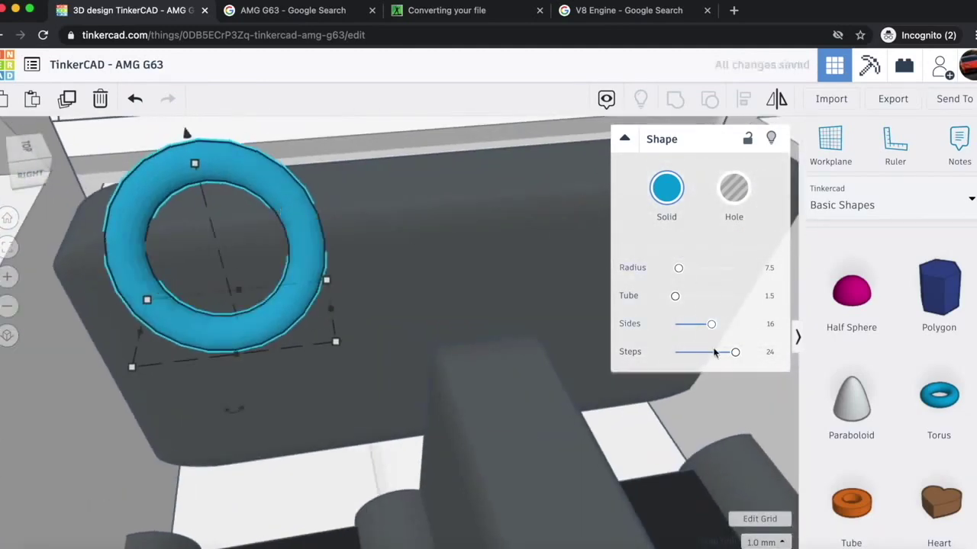
# - Add a box at the steering wheel and reduce its footprint
pyautogui.scroll(10, 915, 364)
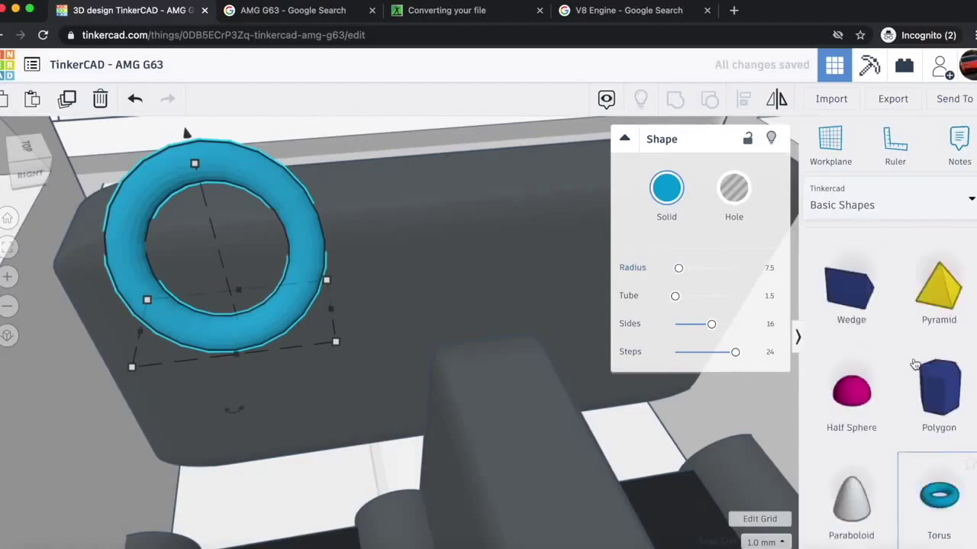
pyautogui.moveTo(851, 385); pyautogui.dragTo(265, 487)
pyautogui.moveTo(201, 267); pyautogui.dragTo(319, 292)
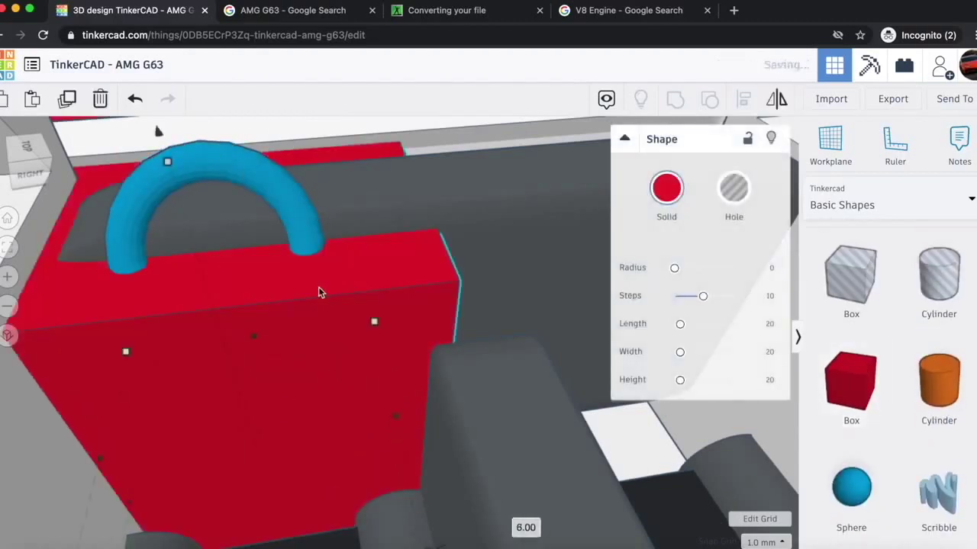
pyautogui.scroll(-1, 289, 337)
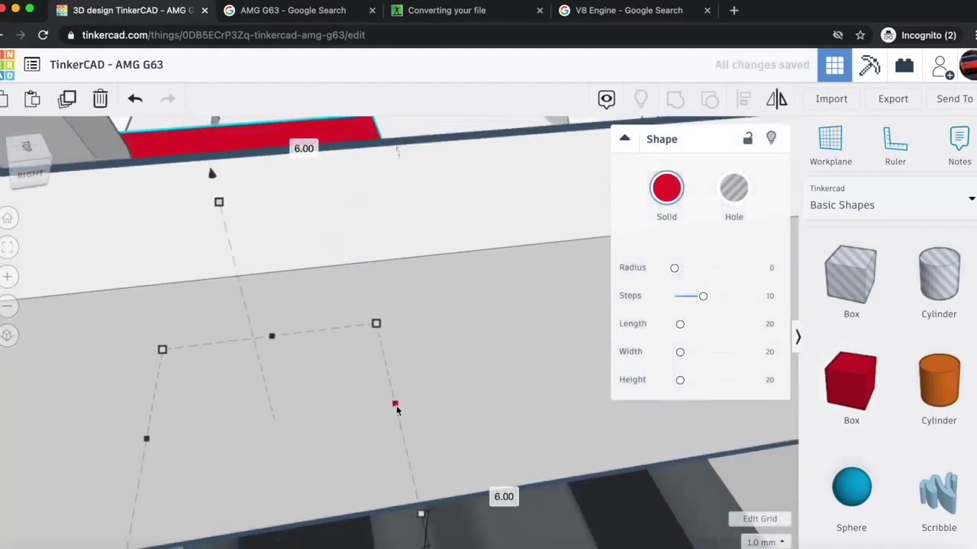
pyautogui.moveTo(395, 405); pyautogui.dragTo(273, 405)
pyautogui.scroll(4, 273, 404)
pyautogui.moveTo(176, 460); pyautogui.dragTo(341, 360)
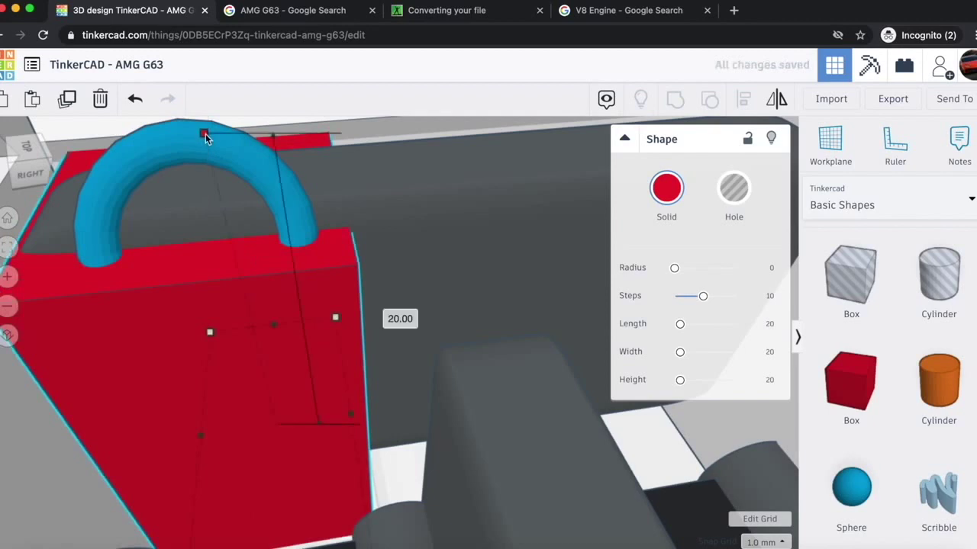
# - Flatten the box into a low slab and raise it to the level of the steering wheel
pyautogui.moveTo(204, 137); pyautogui.dragTo(210, 357)
pyautogui.moveTo(253, 330); pyautogui.dragTo(272, 135)
pyautogui.keyDown('shift'); pyautogui.click(209, 148); pyautogui.keyUp('shift')
pyautogui.moveTo(213, 175); pyautogui.dragTo(219, 255)
pyautogui.click(242, 250)
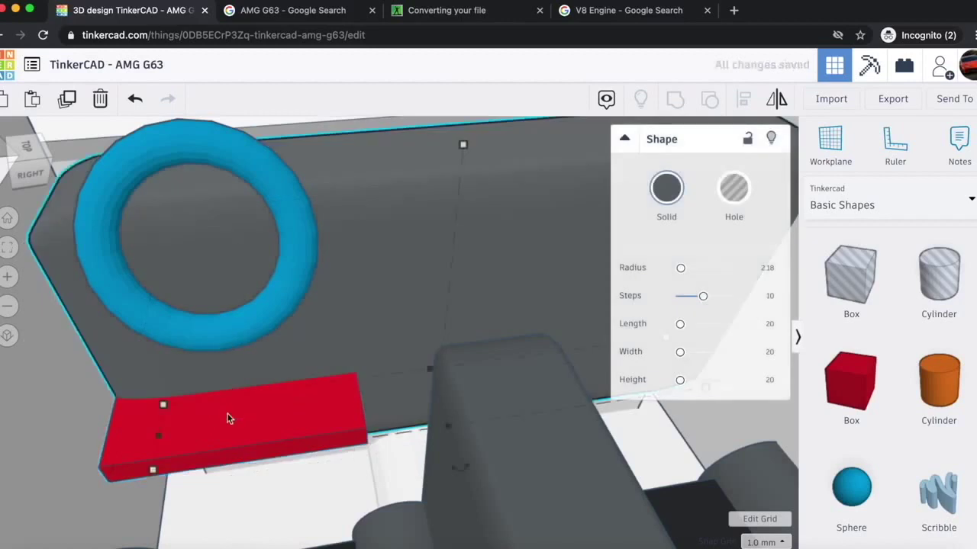
pyautogui.hotkey('ctrl', 'z')
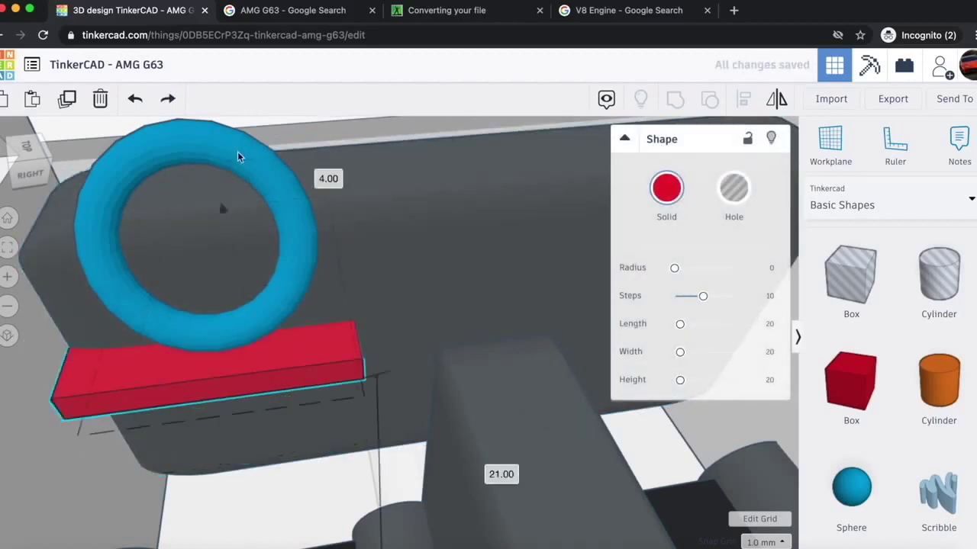
pyautogui.hotkey('ctrl', 'z')
# - Try to reposition the red slab and cut down its depth at the steering wheel
pyautogui.moveTo(358, 292); pyautogui.dragTo(312, 390)
pyautogui.moveTo(382, 394); pyautogui.dragTo(337, 253)
pyautogui.click(247, 274)
pyautogui.hotkey('ctrl', 'z')
pyautogui.moveTo(374, 363); pyautogui.dragTo(349, 253)
pyautogui.hotkey('ctrl', 'z')
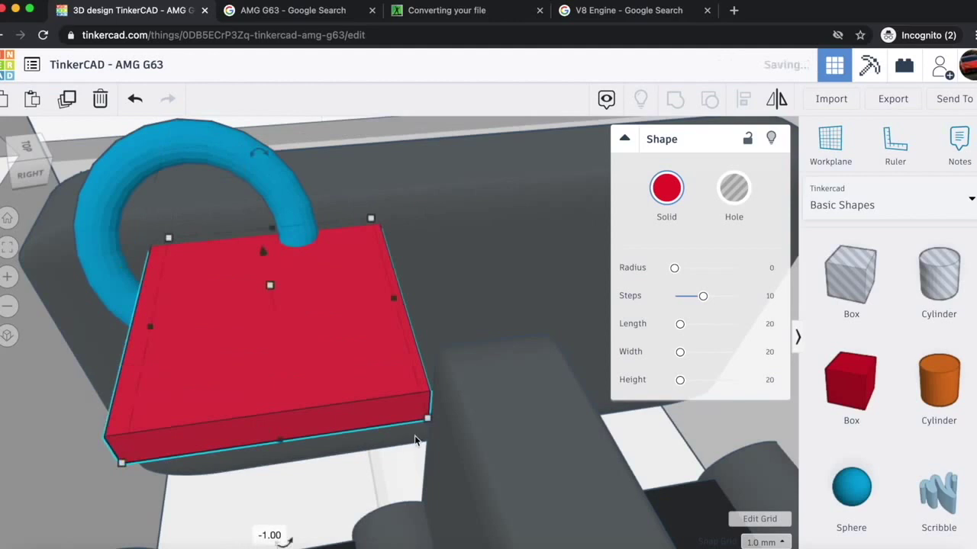
pyautogui.moveTo(422, 420); pyautogui.dragTo(390, 273)
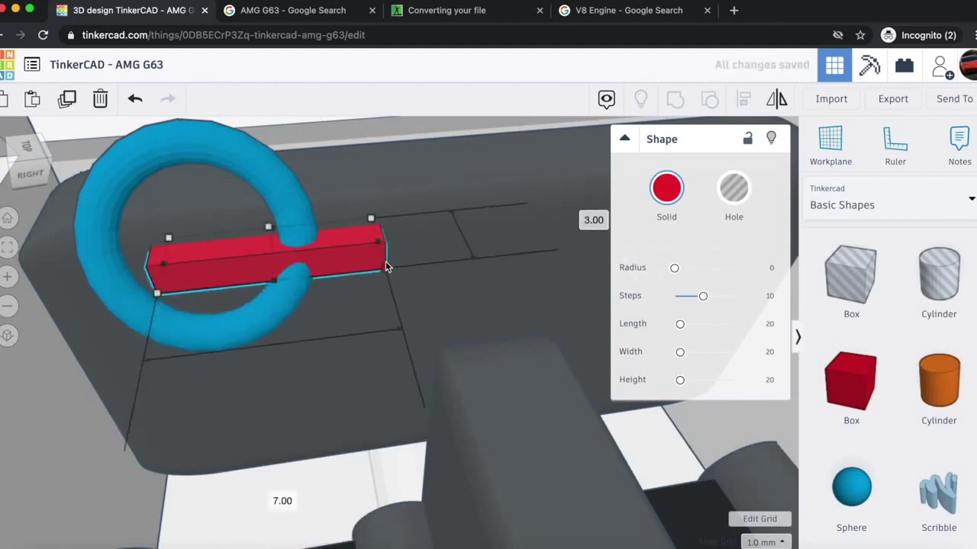
pyautogui.hotkey('ctrl', 'z')
# - Reduce the red slab's depth to 0.2 mm to make a thin plate
pyautogui.moveTo(385, 424); pyautogui.dragTo(370, 354)
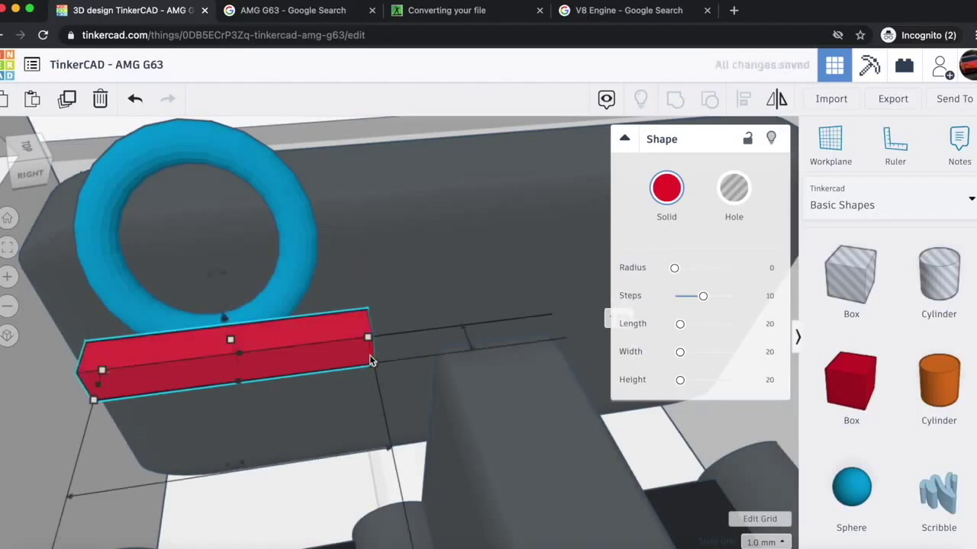
pyautogui.scroll(-2, 374, 363)
pyautogui.click(570, 321)
pyautogui.write('0.2')
pyautogui.press('Return')
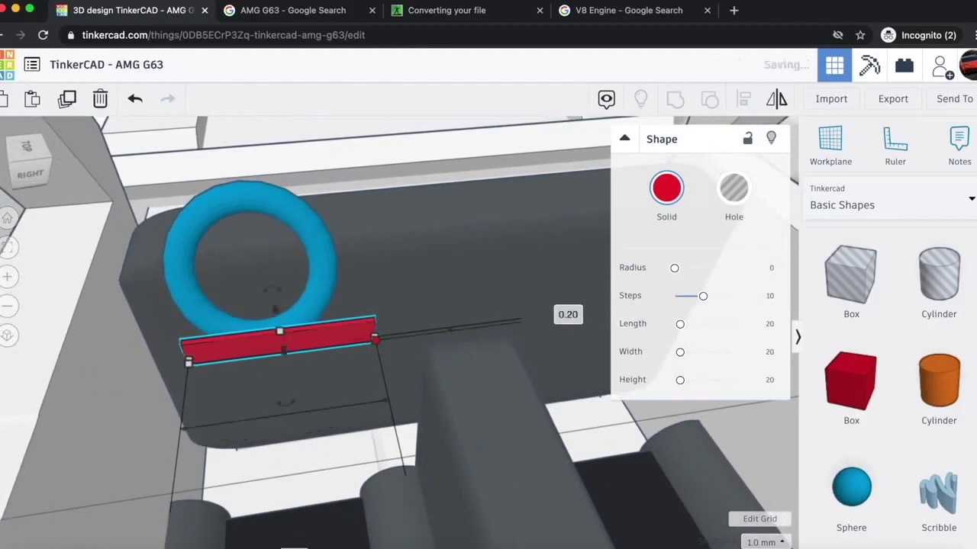
# - Shorten the thin plate's width and set its depth to 0.2 mm again
pyautogui.scroll(4, 198, 226)
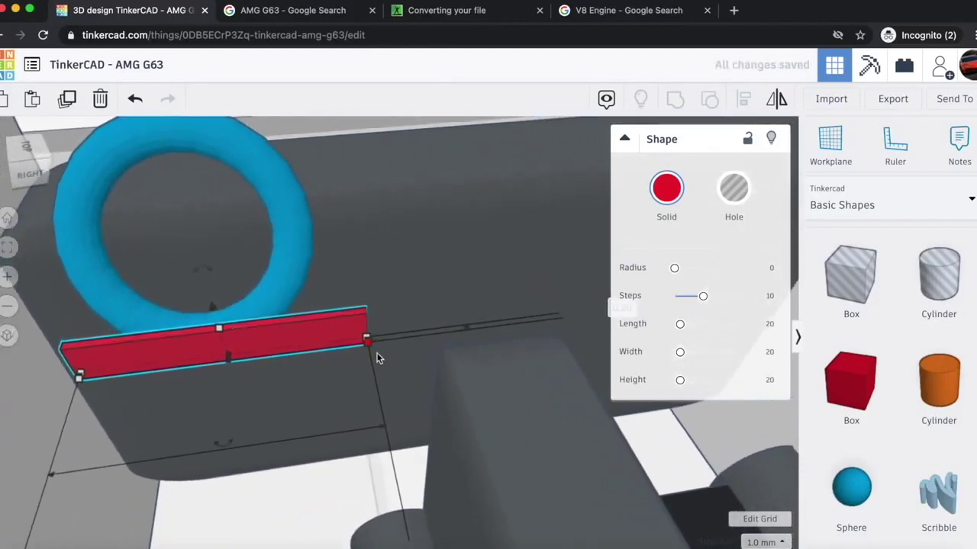
pyautogui.moveTo(368, 348); pyautogui.dragTo(266, 362)
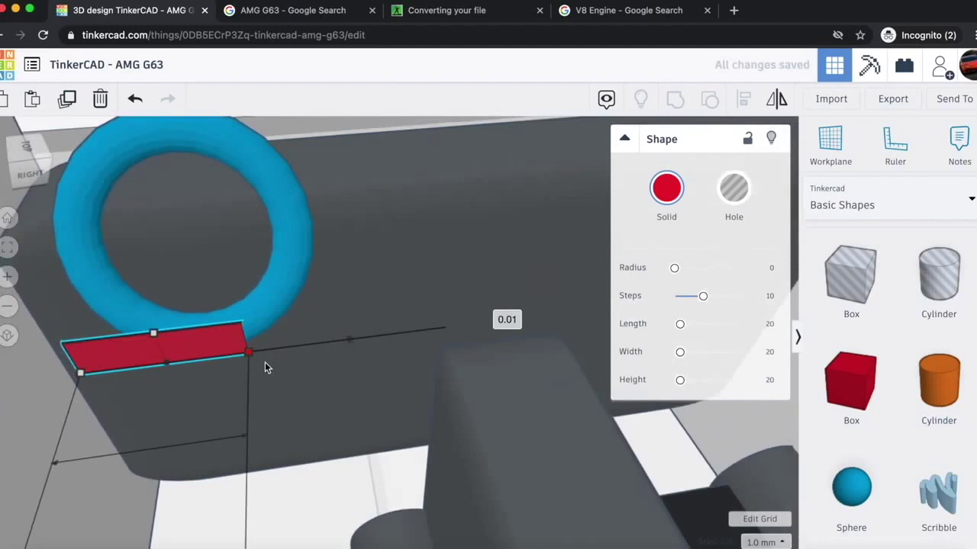
pyautogui.click(502, 320)
pyautogui.write('0.2')
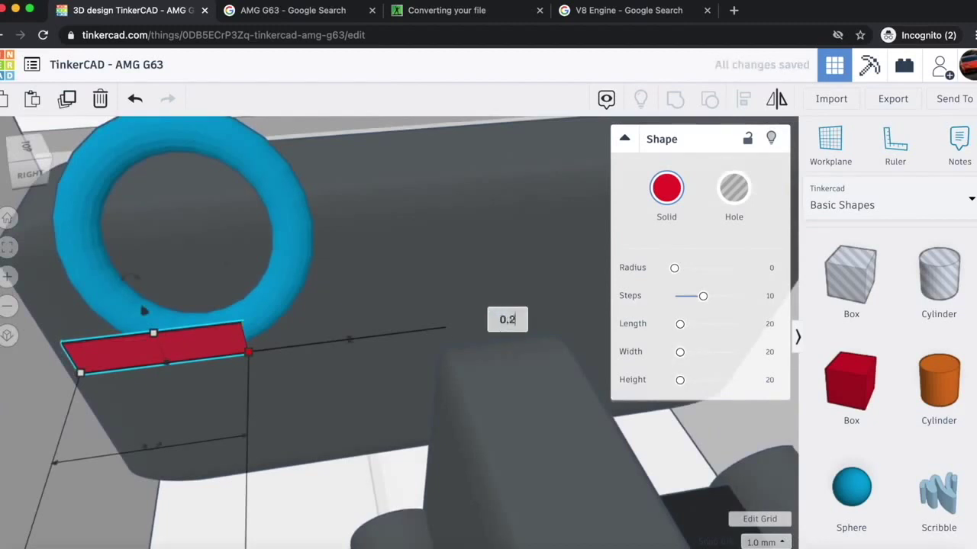
pyautogui.press('Return')
# - Place the plate inside the steering wheel, rotate it diagonally as a spoke and narrow it
pyautogui.moveTo(185, 338); pyautogui.dragTo(213, 268)
pyautogui.moveTo(151, 200); pyautogui.dragTo(84, 228)
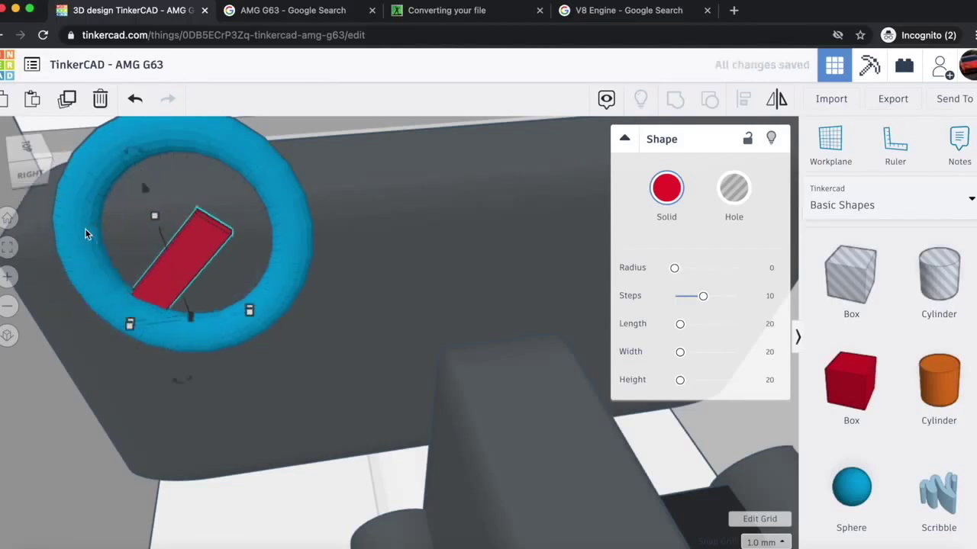
pyautogui.moveTo(250, 311); pyautogui.dragTo(203, 318)
# - Duplicate the spoke and mirror the copy on the opposite side of the steering wheel
pyautogui.hotkey('ctrl', 'd')
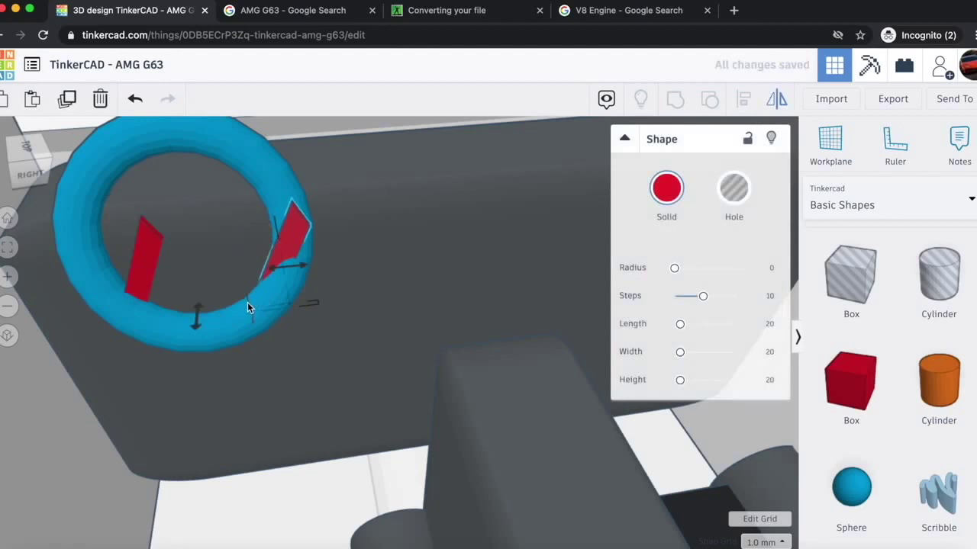
pyautogui.click(286, 268)
pyautogui.press('Left')
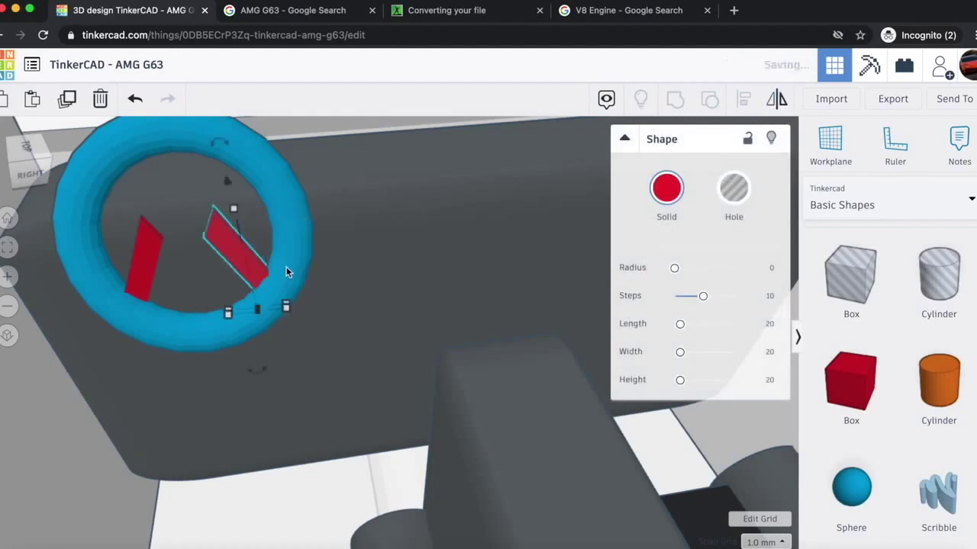
# - Duplicate the steering wheel's ring, shrink the copy and reduce its height to 2 mm
pyautogui.click(150, 256)
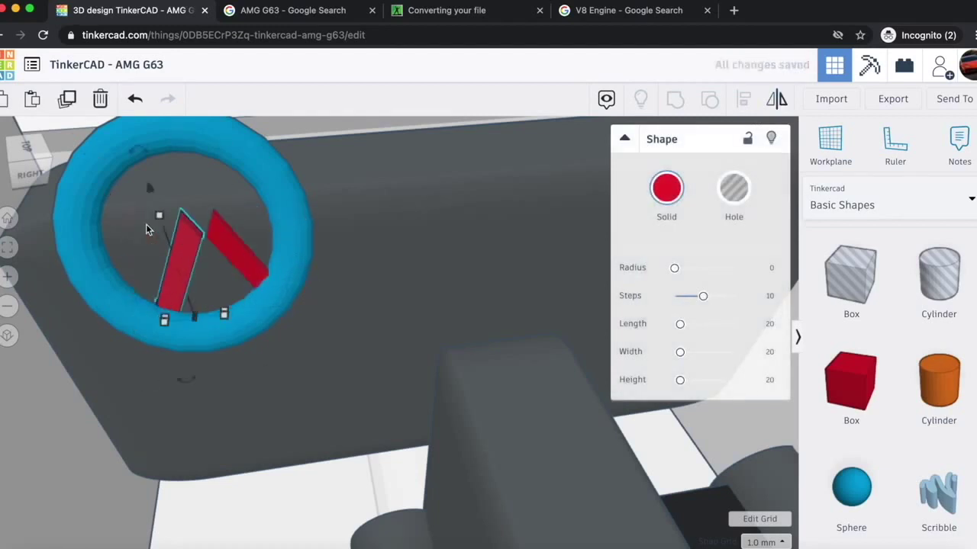
pyautogui.click(282, 217)
pyautogui.press('super+v')
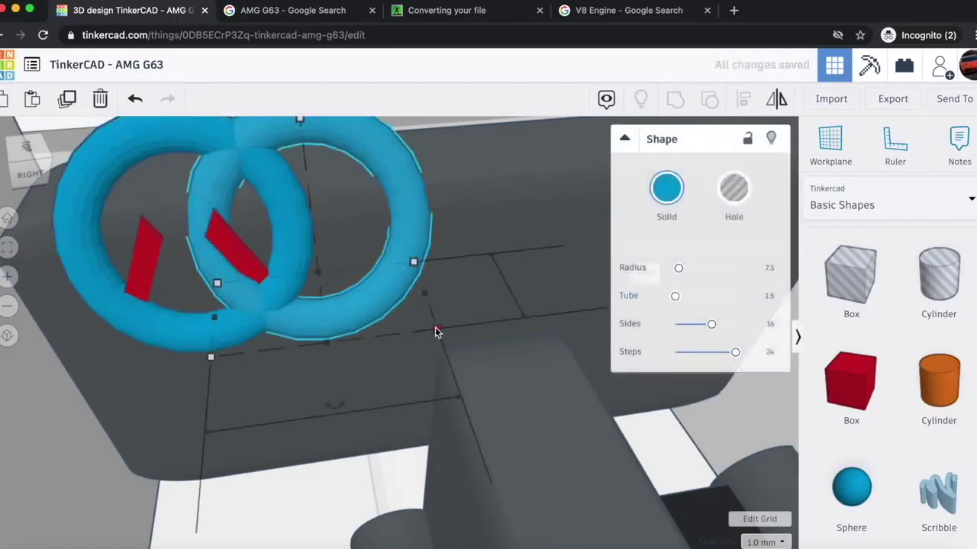
pyautogui.moveTo(438, 332); pyautogui.dragTo(355, 296)
pyautogui.moveTo(321, 162); pyautogui.dragTo(320, 278)
pyautogui.moveTo(246, 220); pyautogui.dragTo(249, 291)
pyautogui.moveTo(330, 312); pyautogui.dragTo(259, 234)
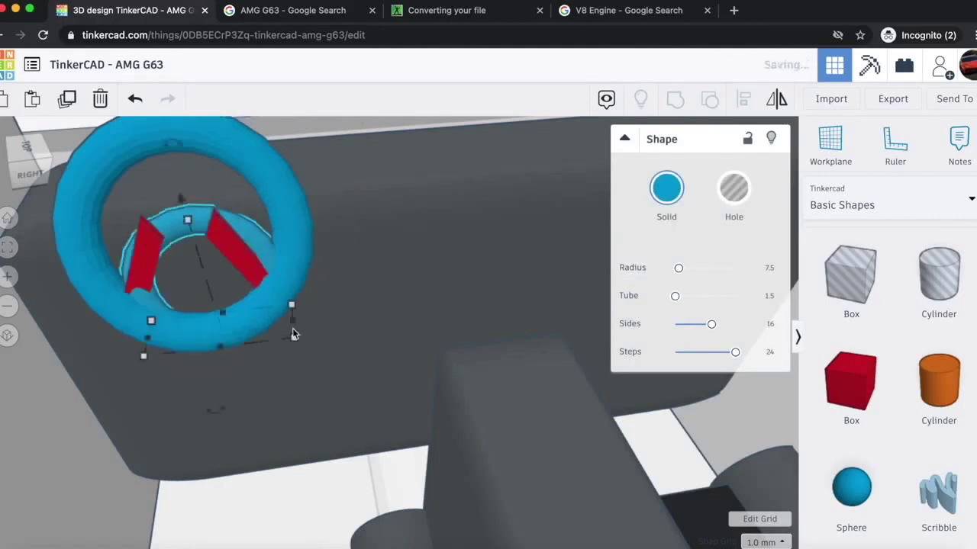
pyautogui.moveTo(175, 231); pyautogui.dragTo(166, 366)
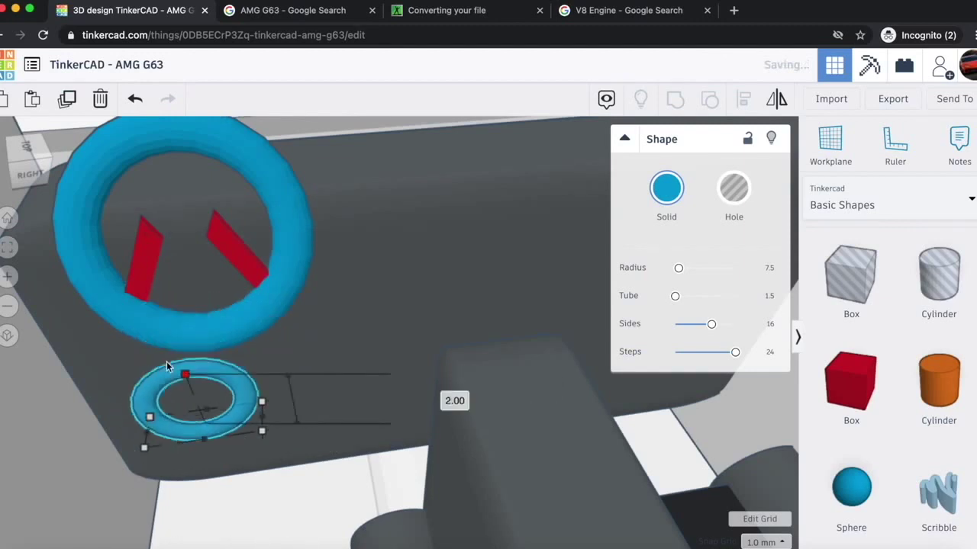
# - Narrow the small ring to 2 mm wide and place it at the upper ends of the spokes as the wheel's hub
pyautogui.moveTo(270, 438); pyautogui.dragTo(234, 440)
pyautogui.moveTo(154, 353); pyautogui.dragTo(180, 192)
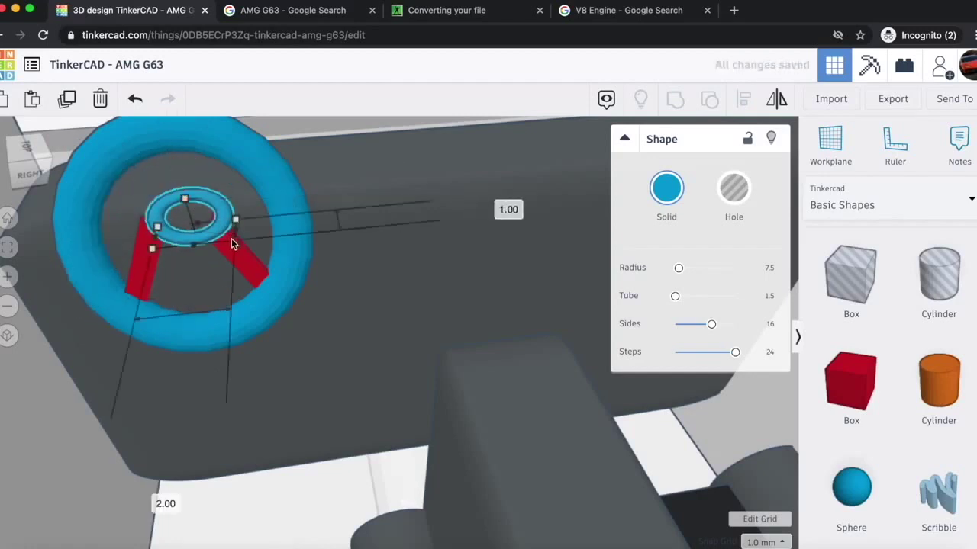
pyautogui.moveTo(212, 241); pyautogui.dragTo(164, 238)
pyautogui.press('Right')
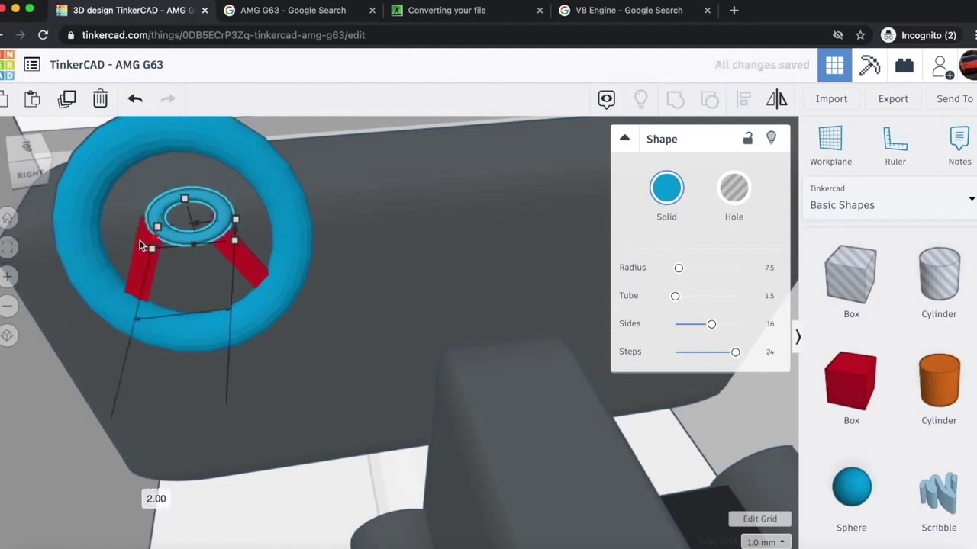
# - Widen the hub ring in stages to 2.1, 2.2 and 2.4 mm
pyautogui.click(156, 498)
pyautogui.write('2.10')
pyautogui.press('Return')
pyautogui.click(153, 500)
pyautogui.write('2.2')
pyautogui.press('Return')
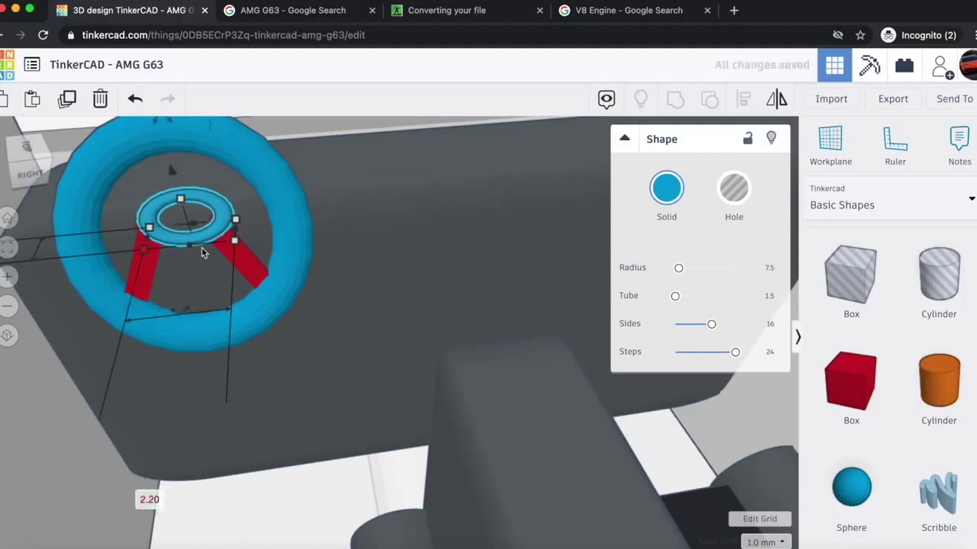
pyautogui.click(150, 500)
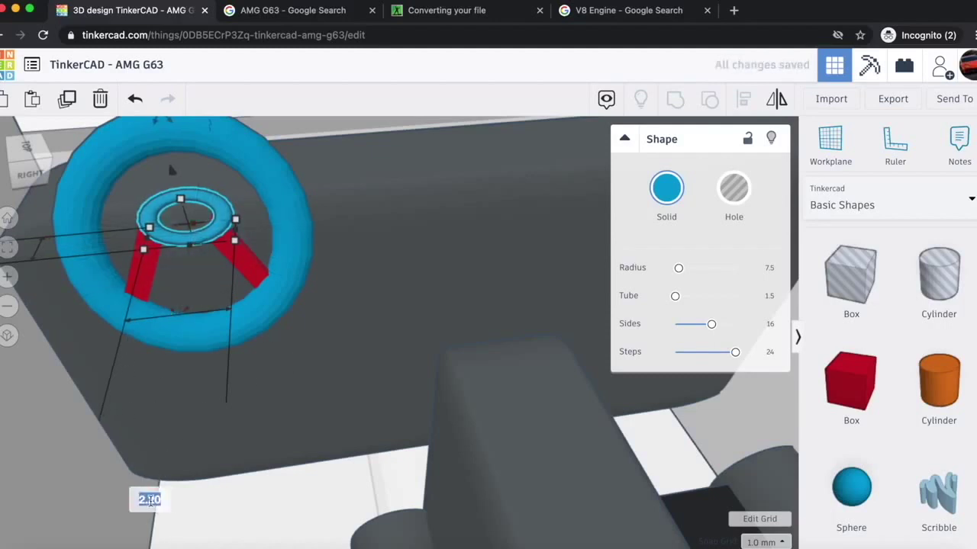
pyautogui.write('2.4')
pyautogui.press('Return')
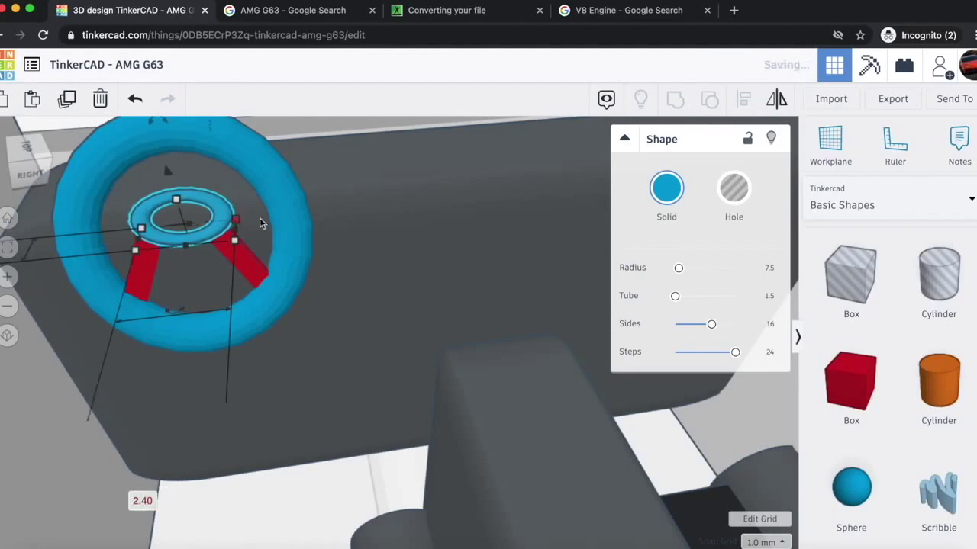
# - Recolour the steering wheel's rim, both spokes and the hub ring dark grey
pyautogui.click(286, 241)
pyautogui.click(657, 199)
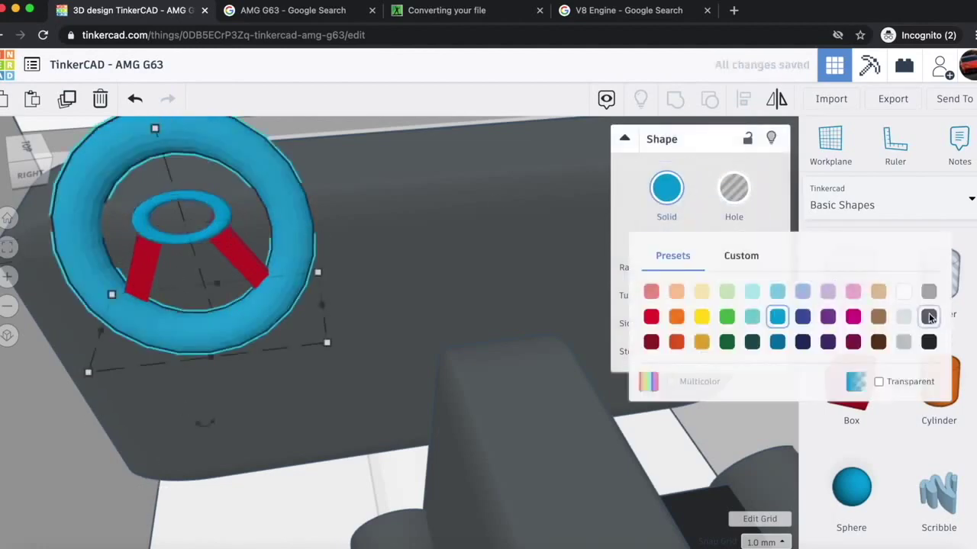
pyautogui.click(929, 315)
pyautogui.click(247, 285)
pyautogui.click(666, 191)
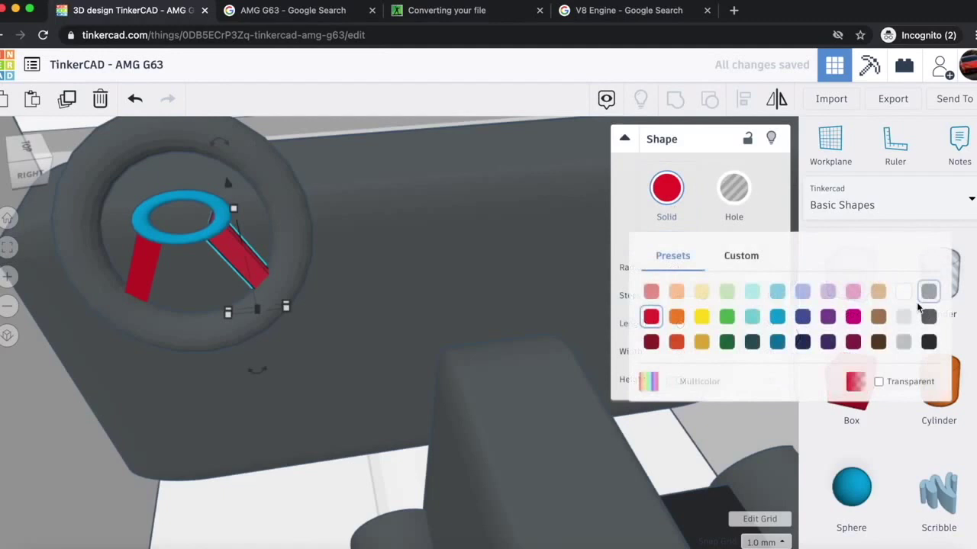
pyautogui.click(928, 315)
pyautogui.click(145, 275)
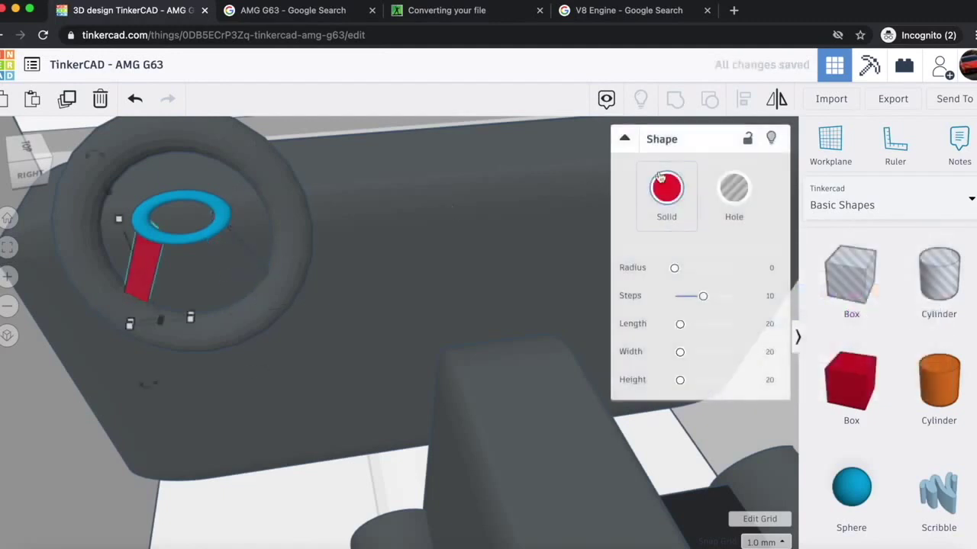
pyautogui.click(666, 189)
pyautogui.click(928, 316)
pyautogui.click(180, 241)
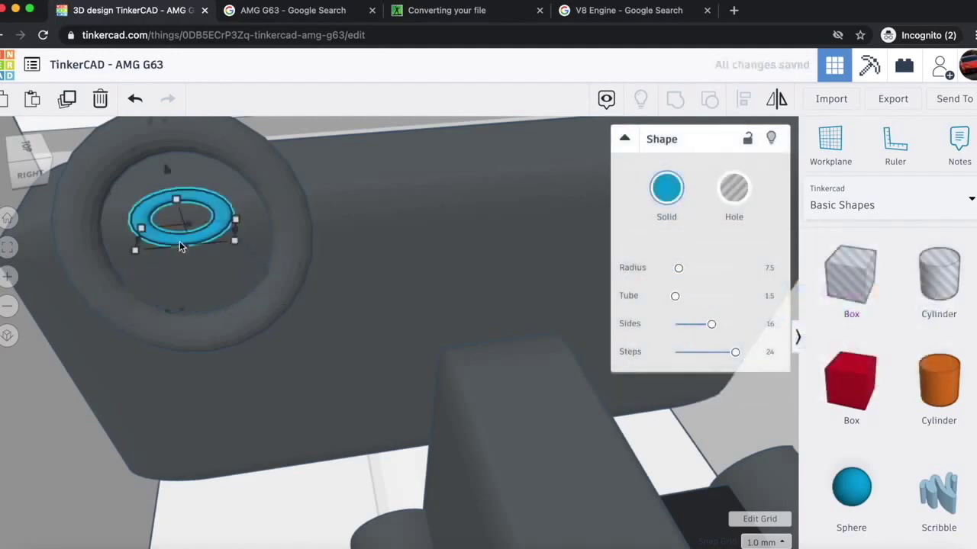
pyautogui.click(666, 191)
pyautogui.click(928, 315)
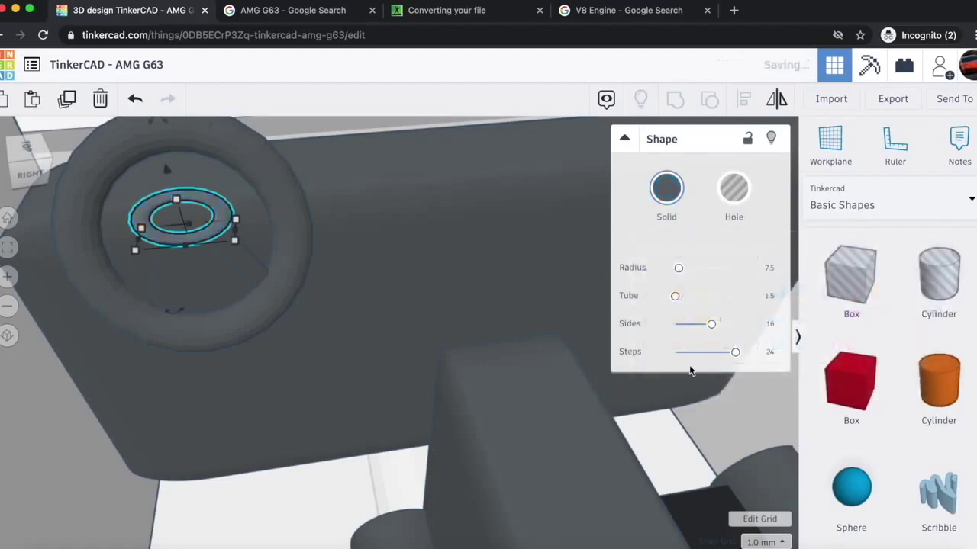
# - Reposition the hub ring inside the steering wheel so that it sits between the two spokes
pyautogui.click(238, 469)
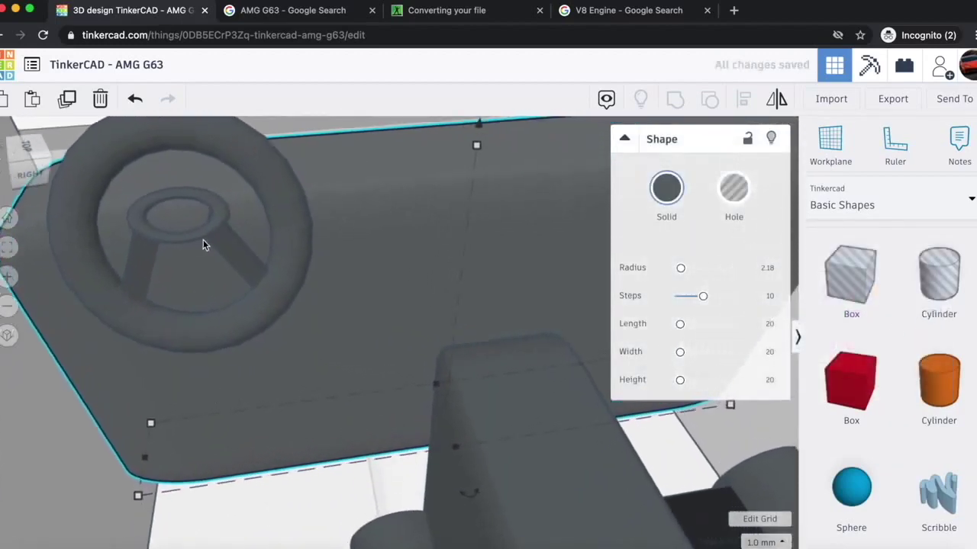
pyautogui.click(203, 239)
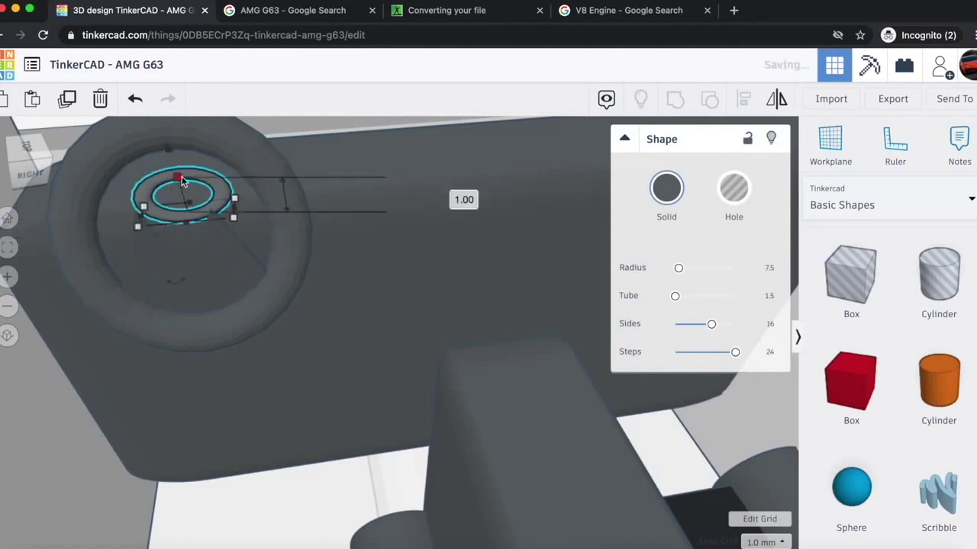
pyautogui.moveTo(168, 149); pyautogui.dragTo(165, 175)
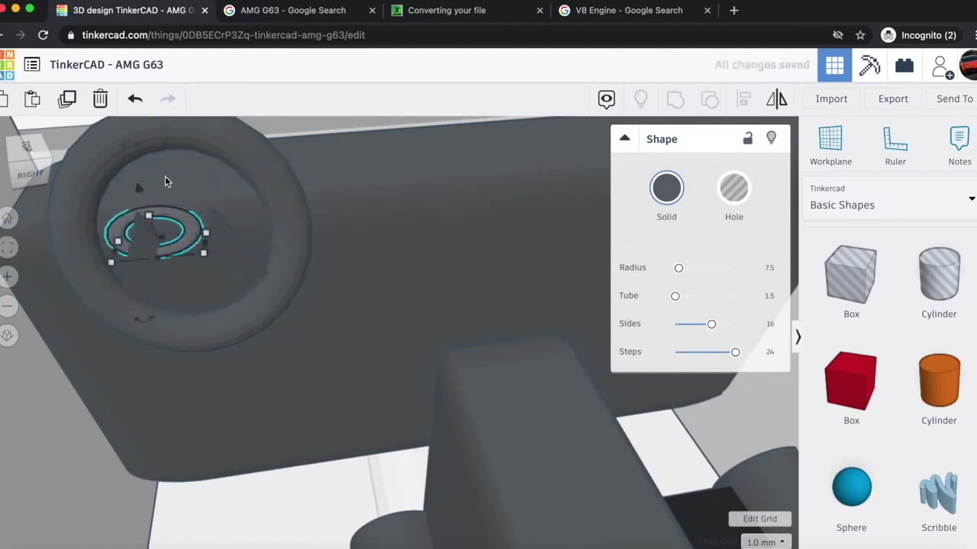
pyautogui.moveTo(134, 258); pyautogui.dragTo(172, 263)
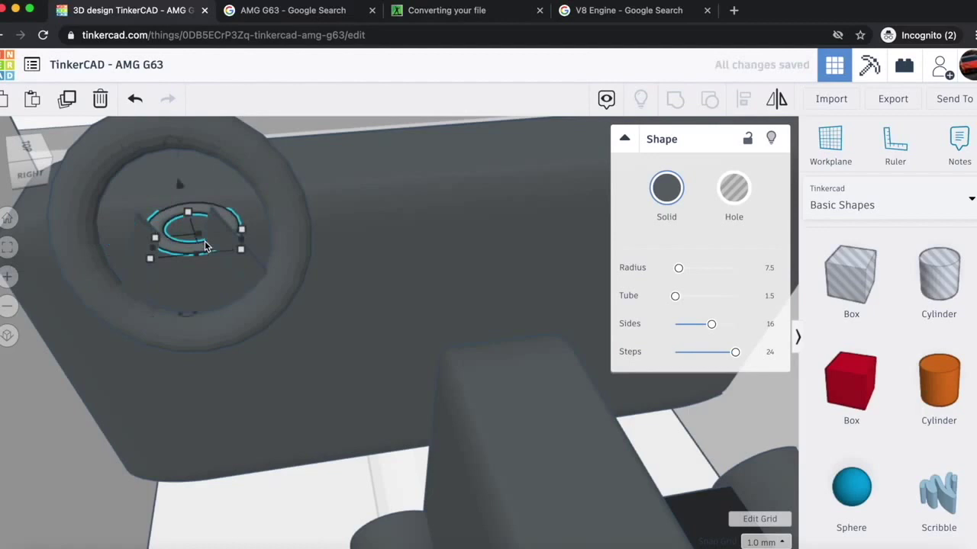
# - Widen the hub ring to 2.6 mm and increase it to 2.8 mm
pyautogui.click(165, 482)
pyautogui.write('2.60')
pyautogui.press('Return')
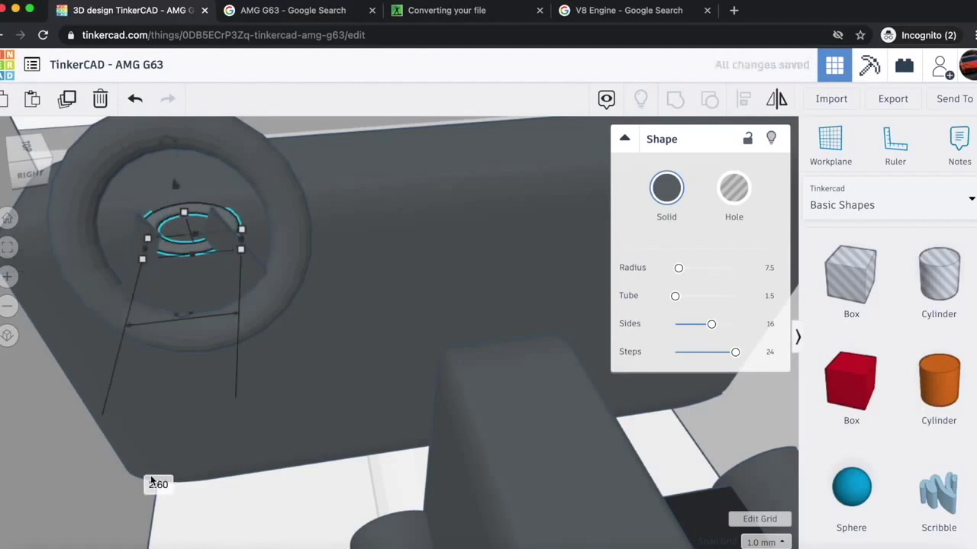
pyautogui.click(158, 485)
pyautogui.write('2.80')
pyautogui.press('Return')
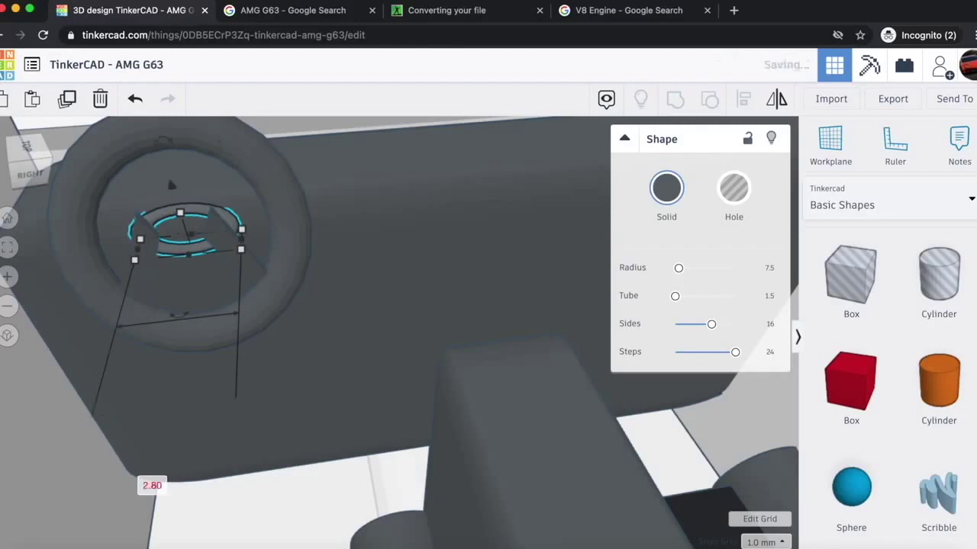
# - Nudge one of the steering wheel's spokes sideways to fit the hub ring
pyautogui.moveTo(31, 152); pyautogui.dragTo(12, 155)
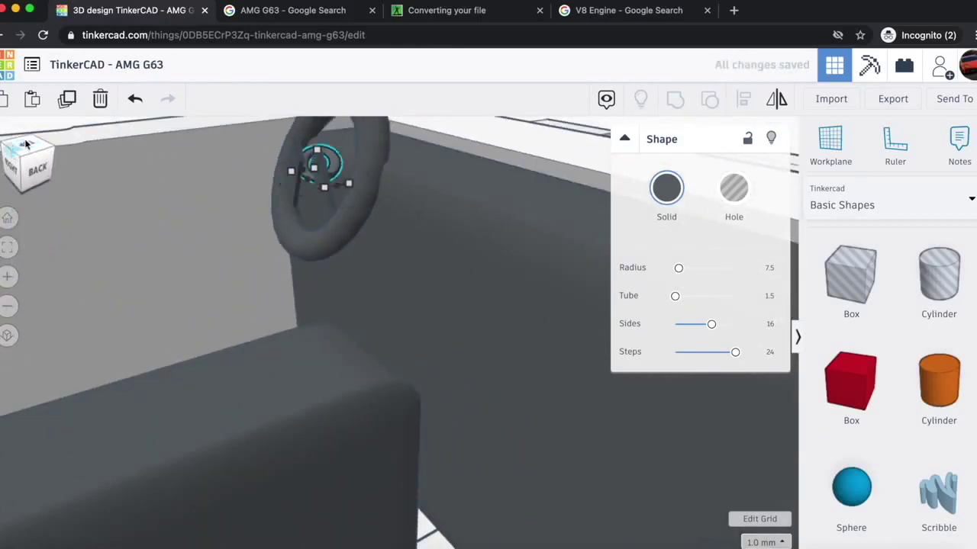
pyautogui.click(296, 197)
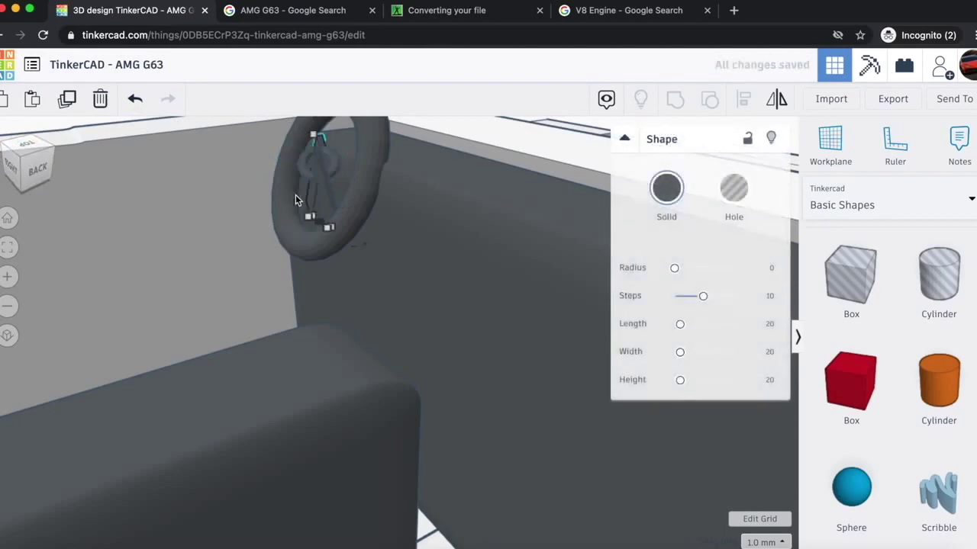
pyautogui.press('Left')
pyautogui.scroll(-5, 241, 168)
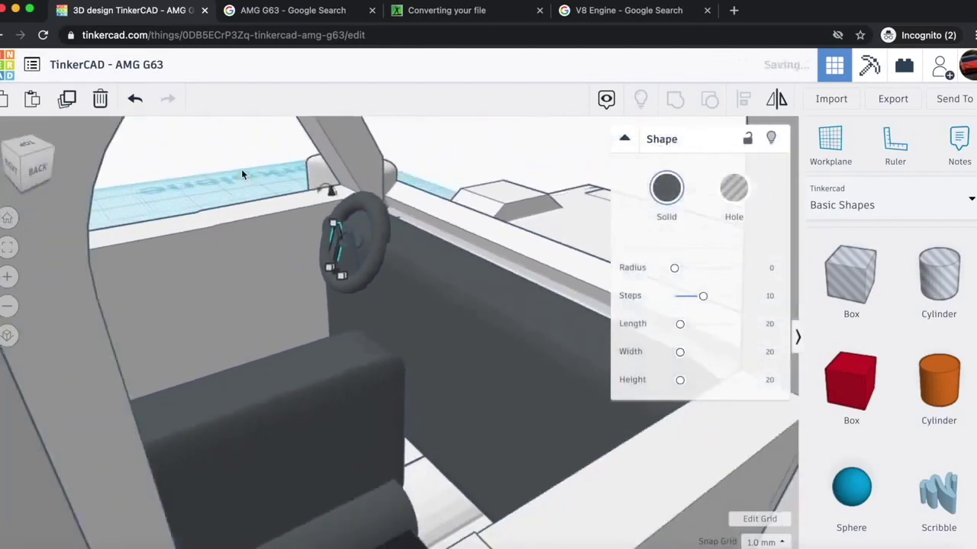
# - Lower the centre console between the front seats to a height of 7 mm
pyautogui.moveTo(33, 166)
pyautogui.mouseDown()
pyautogui.moveTo(80, 165)
pyautogui.moveTo(32, 174)
pyautogui.moveTo(29, 163)
pyautogui.moveTo(3, 156)
pyautogui.moveTo(31, 176)
pyautogui.moveTo(45, 167)
pyautogui.moveTo(25, 160)
pyautogui.mouseUp()
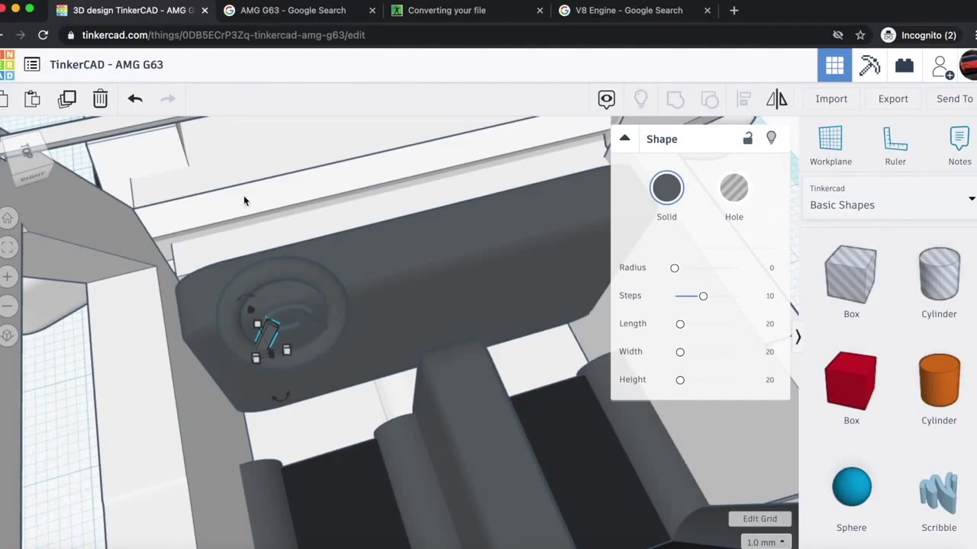
pyautogui.click(25, 152)
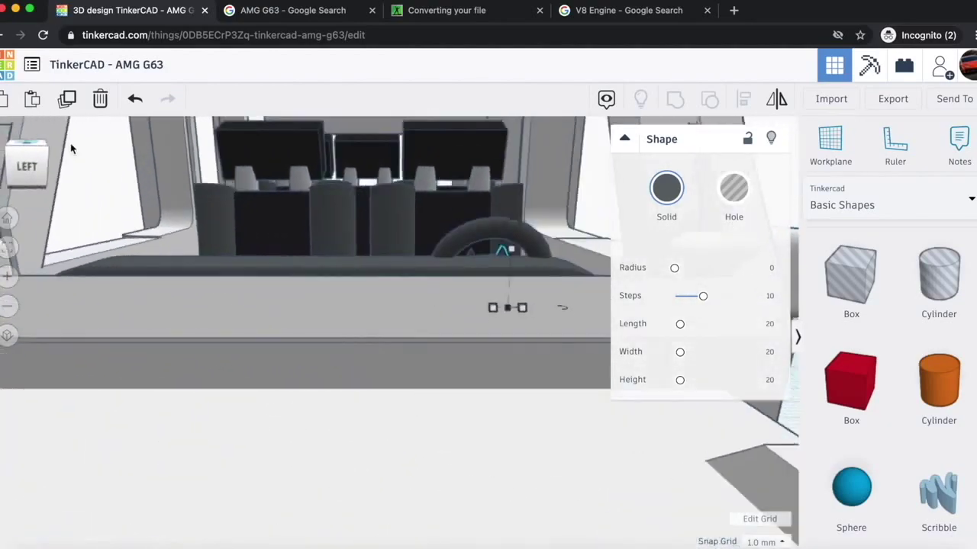
pyautogui.moveTo(71, 149); pyautogui.dragTo(212, 262)
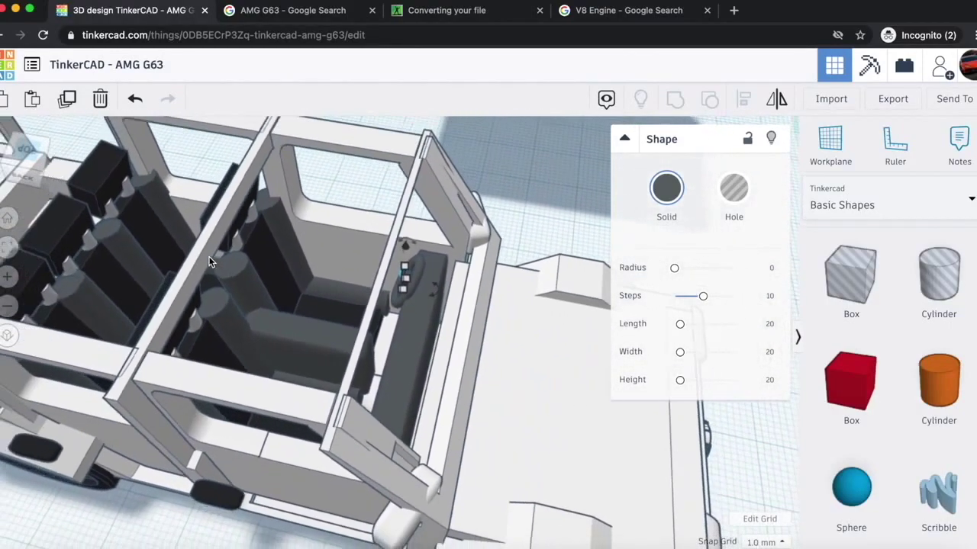
pyautogui.scroll(-5, 209, 262)
pyautogui.moveTo(13, 159)
pyautogui.mouseDown()
pyautogui.moveTo(39, 154)
pyautogui.moveTo(10, 151)
pyautogui.mouseUp()
pyautogui.scroll(6, 232, 240)
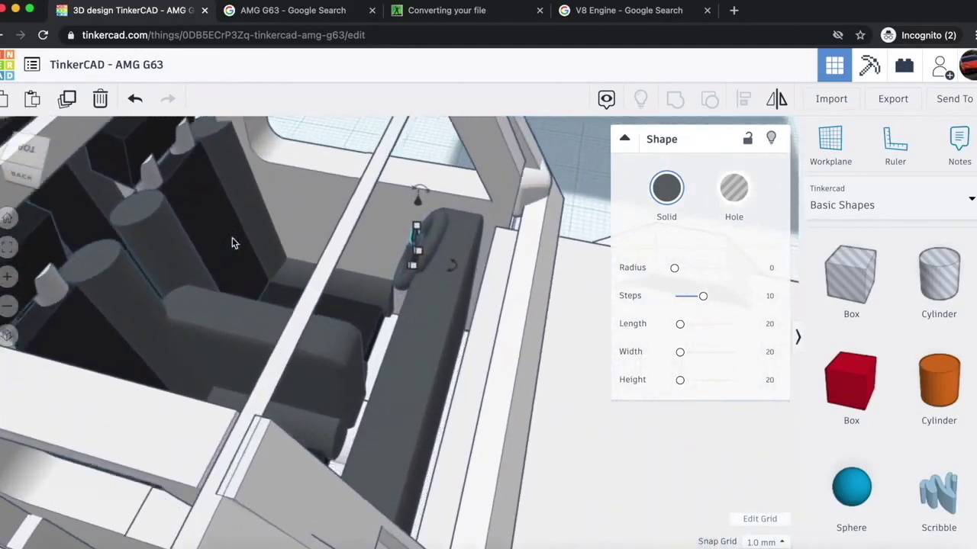
pyautogui.scroll(4, 232, 242)
pyautogui.click(276, 345)
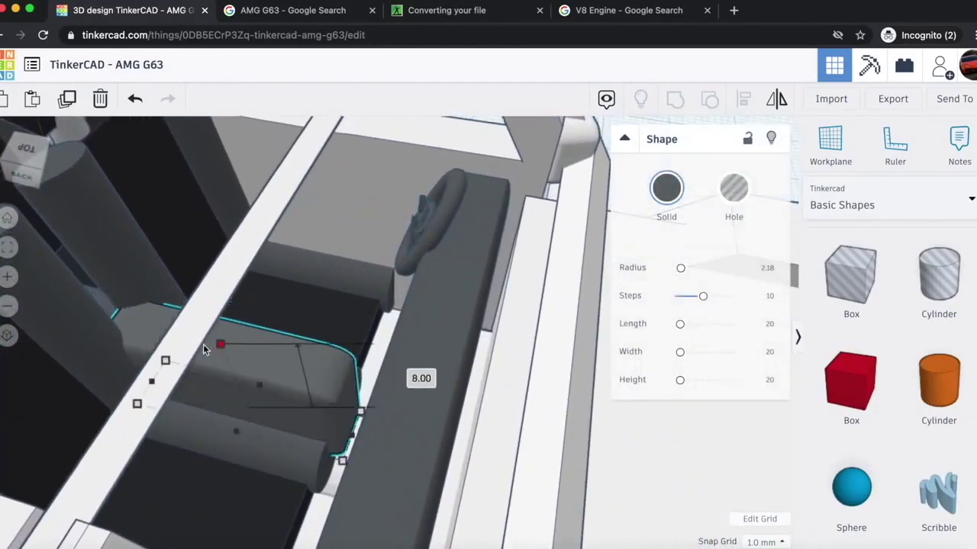
pyautogui.moveTo(203, 344); pyautogui.dragTo(203, 352)
# - Widen the centre console towards both front seats to a width of 7 mm
pyautogui.moveTo(21, 162)
pyautogui.mouseDown()
pyautogui.moveTo(56, 162)
pyautogui.moveTo(12, 154)
pyautogui.mouseUp()
pyautogui.scroll(-4, 310, 343)
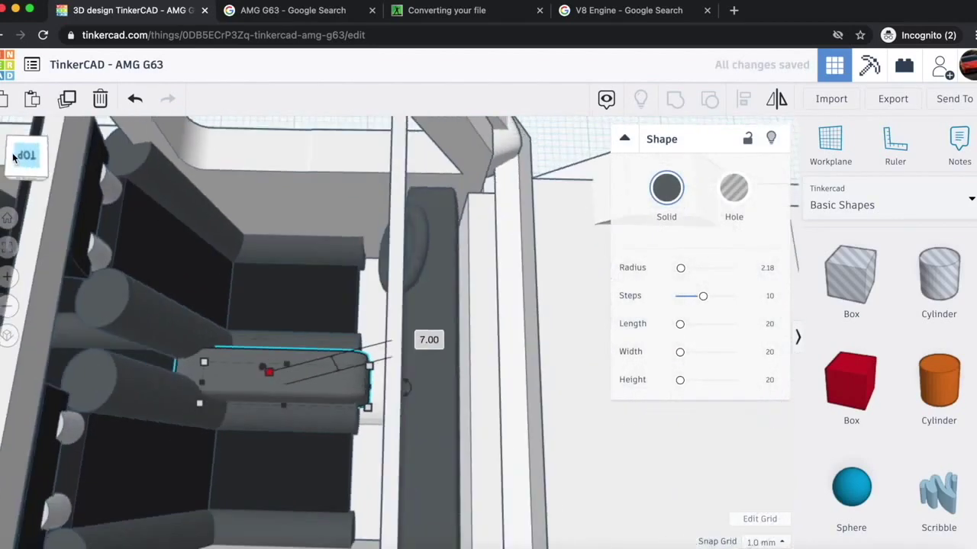
pyautogui.moveTo(286, 365); pyautogui.dragTo(286, 350)
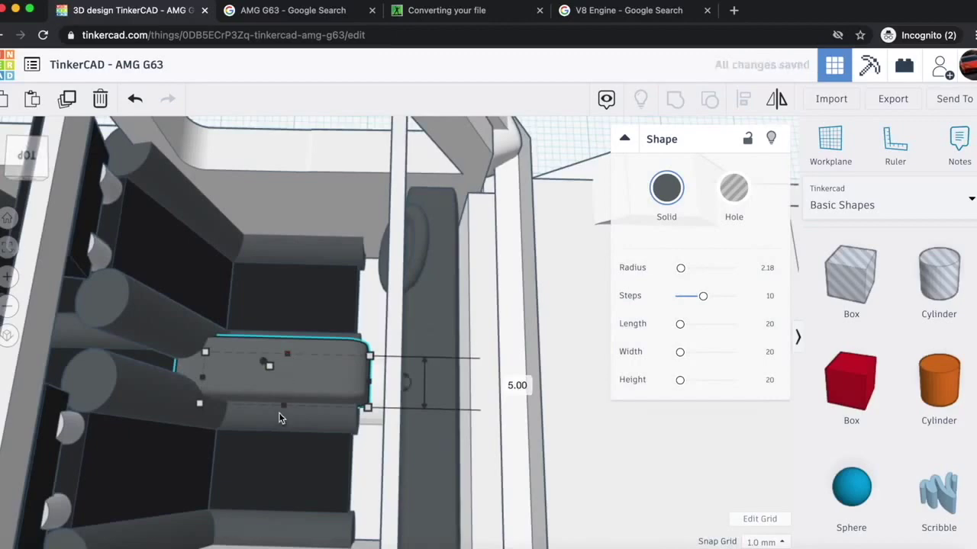
pyautogui.moveTo(283, 405); pyautogui.dragTo(279, 425)
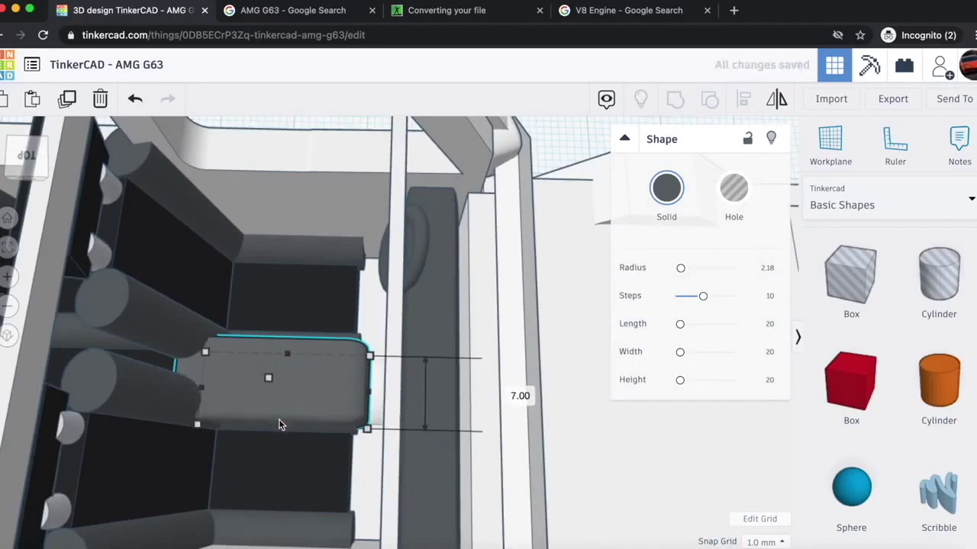
# - Delete the spare dark seat piece lying on the workplane beside the car
pyautogui.scroll(-5, 290, 391)
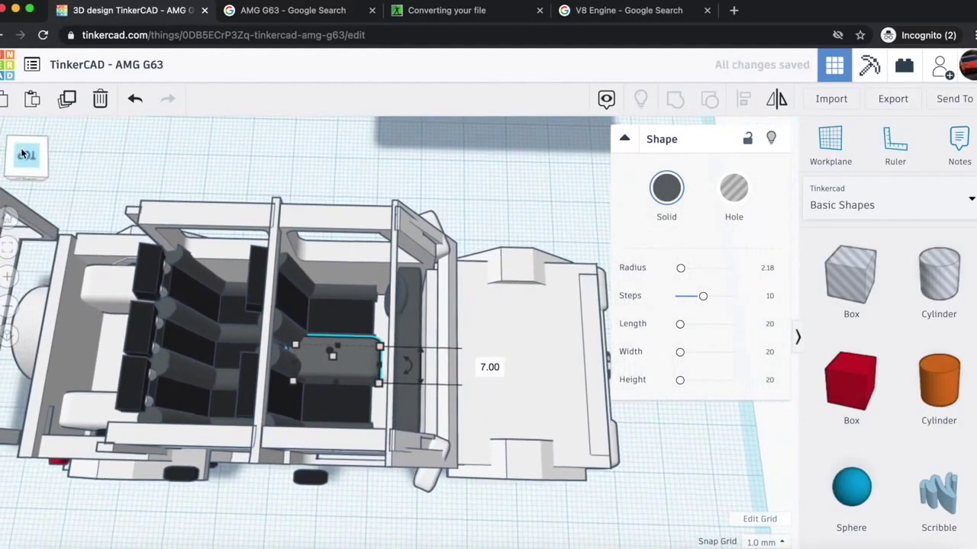
pyautogui.click(31, 151)
pyautogui.moveTo(31, 152); pyautogui.dragTo(31, 149)
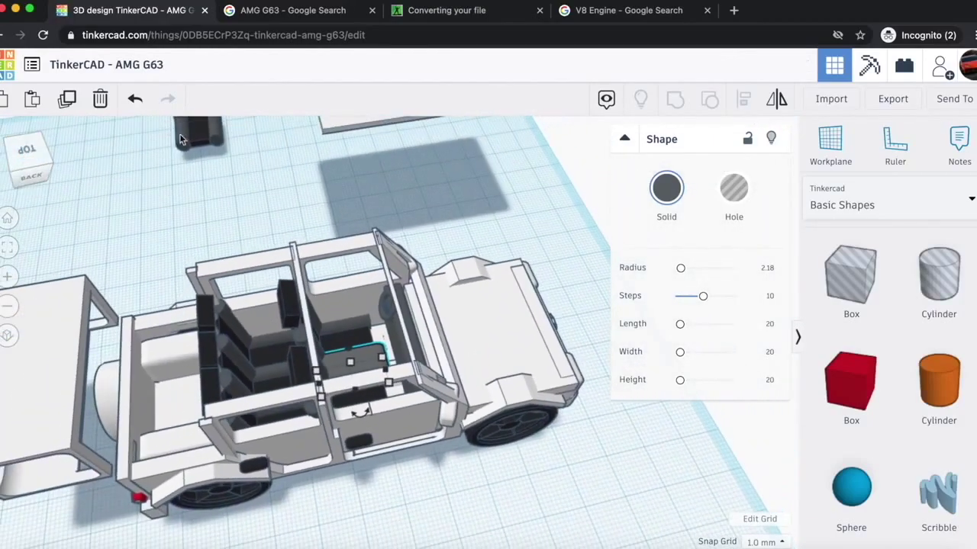
pyautogui.click(188, 138)
pyautogui.press('Delete')
# - Move the loose roof panel from behind the car back onto the cabin frame
pyautogui.scroll(-4, 360, 195)
pyautogui.click(404, 153)
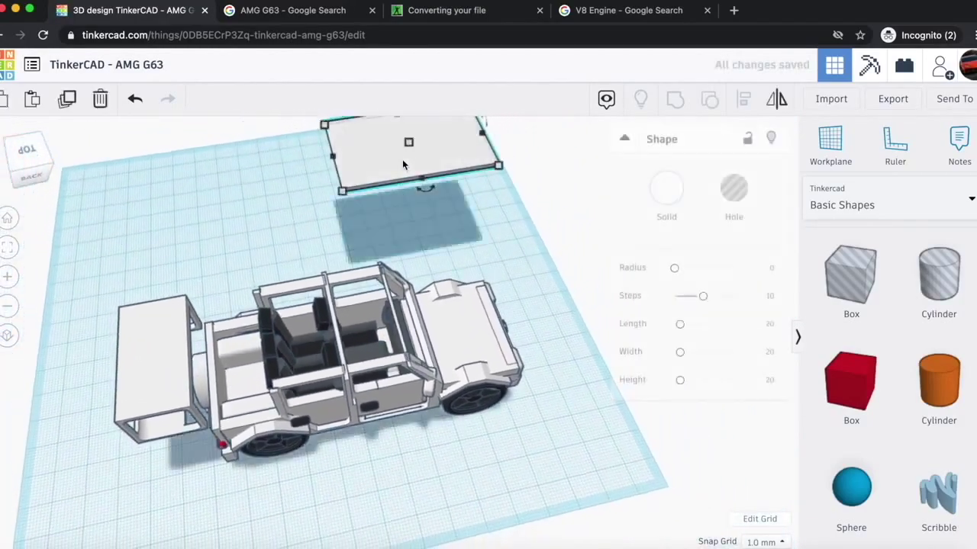
pyautogui.moveTo(368, 175); pyautogui.dragTo(243, 380)
# - Slide the separate rear body section forward onto the car's tail, lined up with the roof and cabin
pyautogui.click(146, 393)
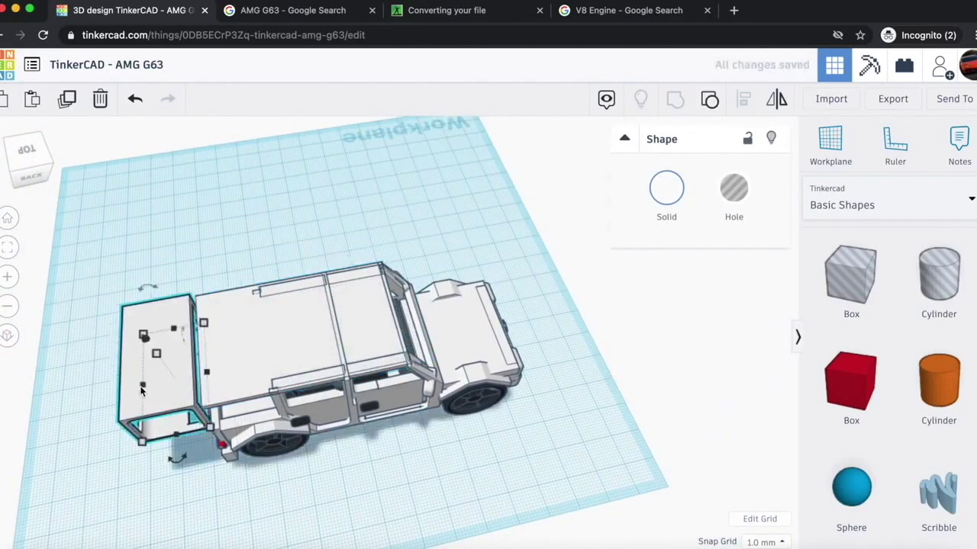
pyautogui.press('Right')
pyautogui.press('Right')
pyautogui.press('Right')
pyautogui.press('Right')
pyautogui.press('Right')
pyautogui.press('Right')
pyautogui.press('Right')
pyautogui.press('Right')
pyautogui.press('Right')
pyautogui.press('Right')
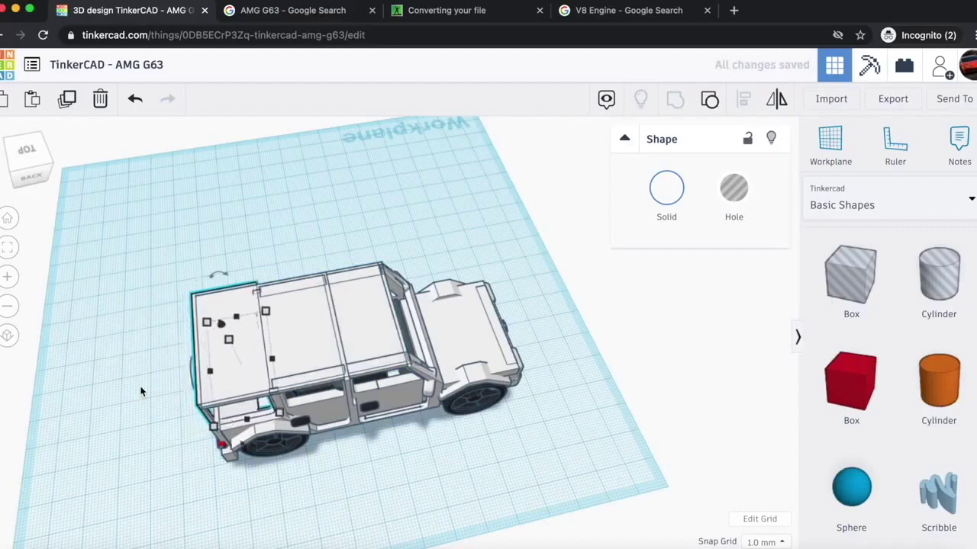
pyautogui.press('Down')
# - Shorten the cylinder sticking out below the spare wheel to a length of 84 mm
pyautogui.moveTo(23, 152); pyautogui.dragTo(85, 155)
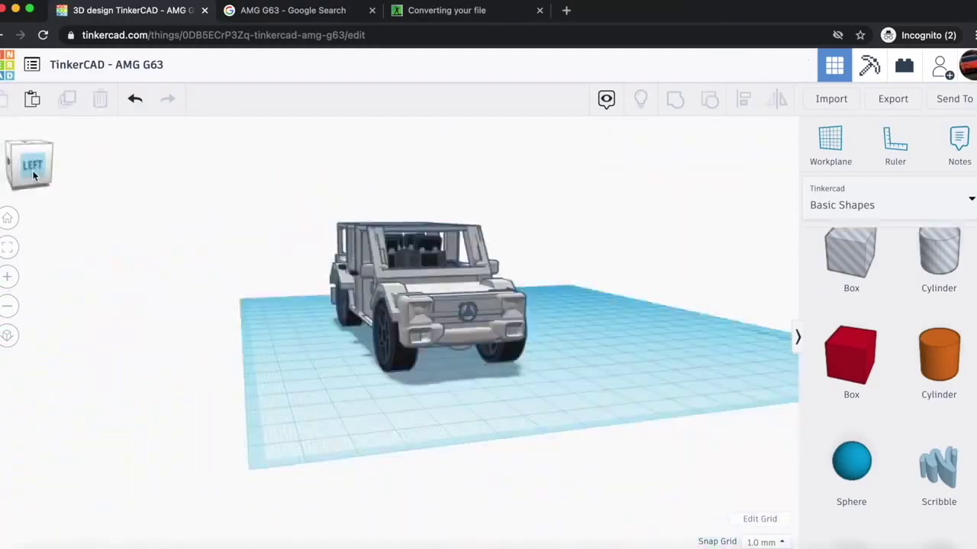
pyautogui.moveTo(33, 175); pyautogui.dragTo(74, 165)
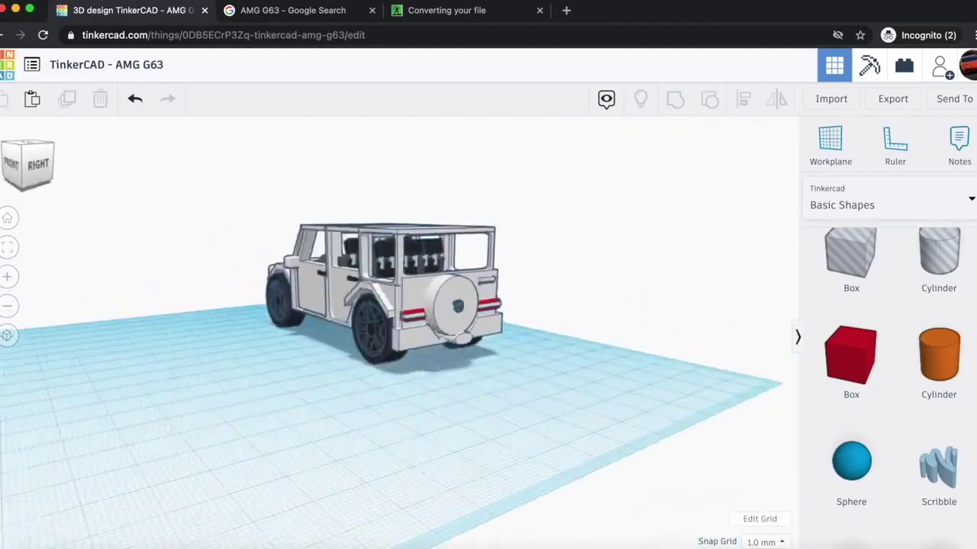
pyautogui.scroll(3, 418, 305)
pyautogui.scroll(2, 417, 306)
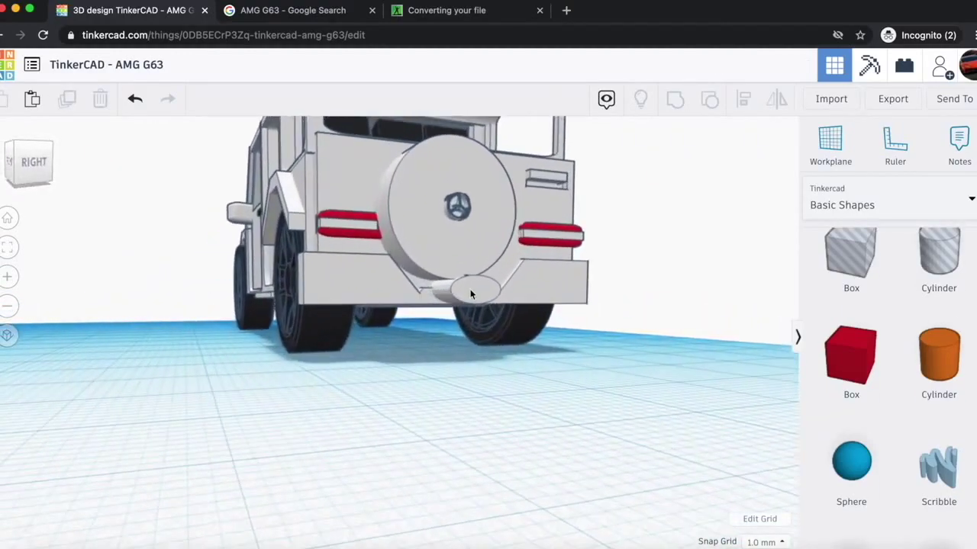
pyautogui.click(462, 302)
pyautogui.moveTo(456, 303); pyautogui.dragTo(461, 303)
pyautogui.moveTo(462, 306); pyautogui.dragTo(462, 303)
pyautogui.click(50, 158)
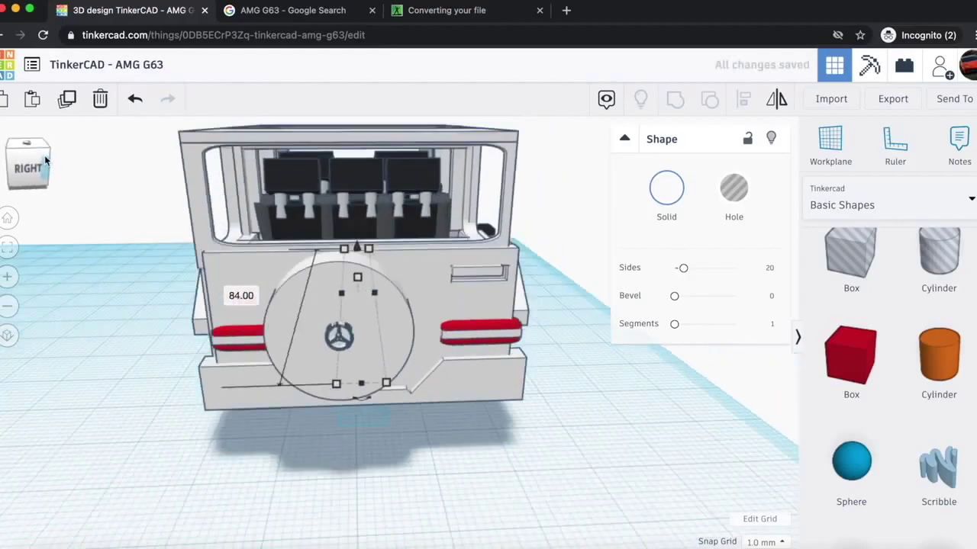
# - Duplicate the hood panel, flatten the copy to a height of 1 mm and hold it above the hood
pyautogui.moveTo(44, 155); pyautogui.dragTo(103, 189)
pyautogui.moveTo(98, 132); pyautogui.dragTo(74, 160)
pyautogui.click(372, 389)
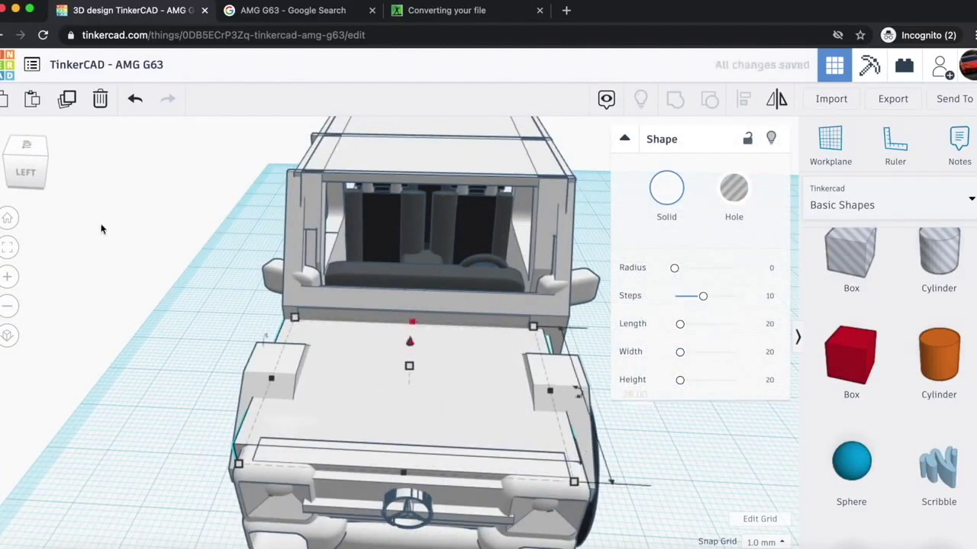
pyautogui.moveTo(17, 154); pyautogui.dragTo(297, 323)
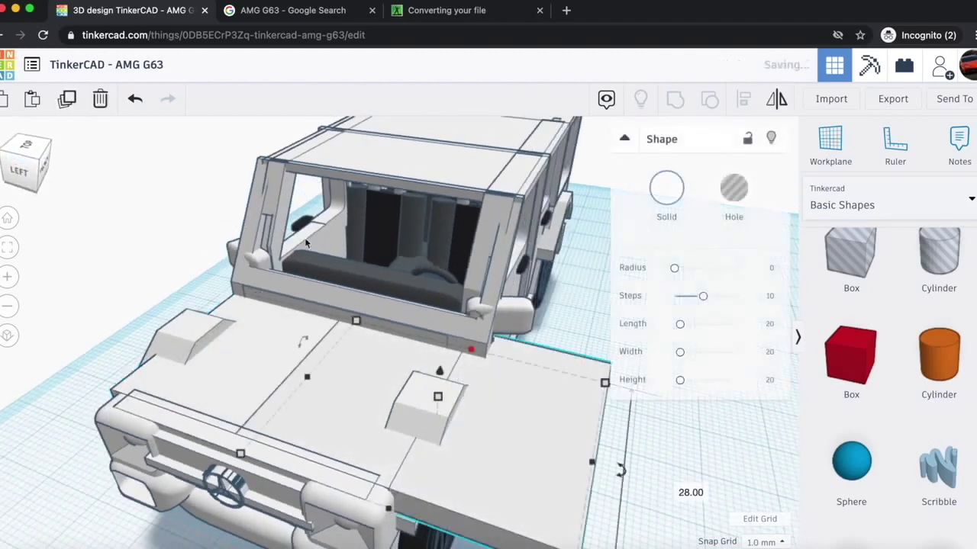
pyautogui.click(371, 448)
pyautogui.moveTo(372, 448); pyautogui.dragTo(293, 321)
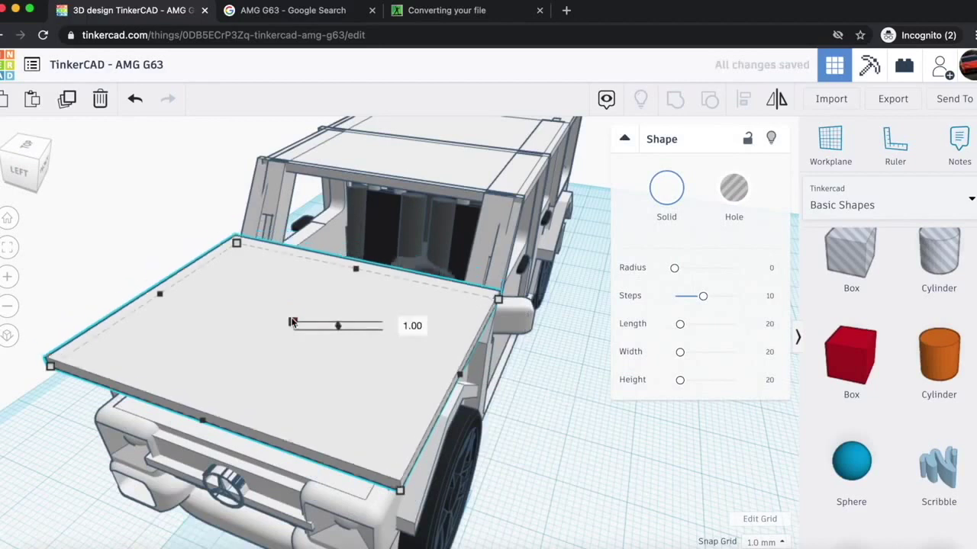
# - Narrow the thin hood panel to about 26 mm, shorten its front edge and set it down centred on the hood
pyautogui.moveTo(459, 374); pyautogui.dragTo(370, 351)
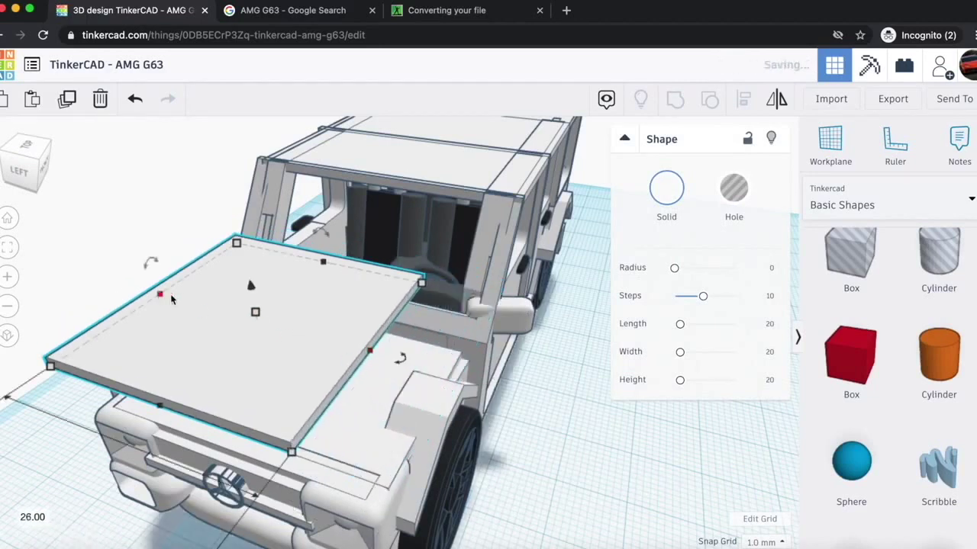
pyautogui.moveTo(241, 294); pyautogui.dragTo(251, 365)
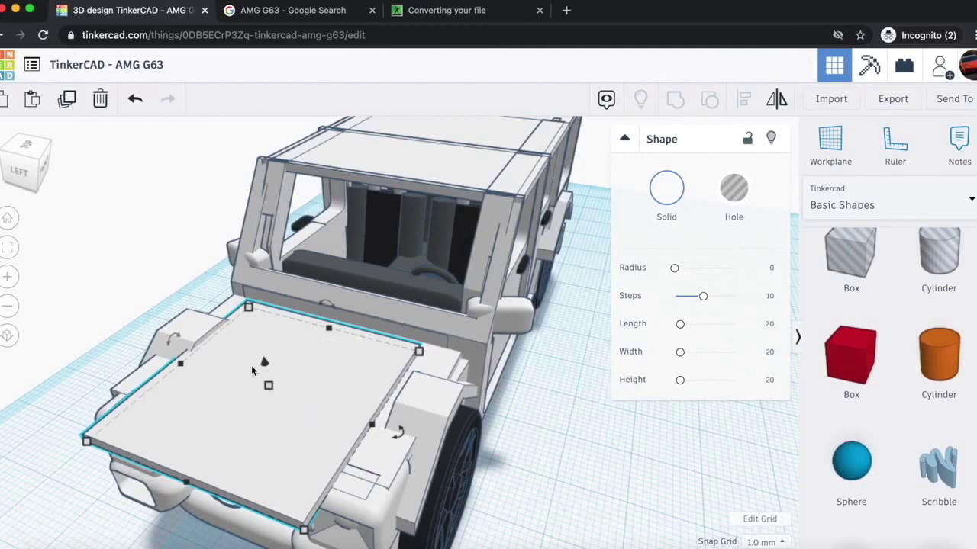
pyautogui.moveTo(187, 486); pyautogui.dragTo(223, 447)
pyautogui.moveTo(270, 418); pyautogui.dragTo(282, 400)
pyautogui.moveTo(293, 333); pyautogui.dragTo(291, 336)
pyautogui.press('Escape')
# - Tilt the thin hood panel by -2° to follow the slope of the hood
pyautogui.moveTo(23, 178); pyautogui.dragTo(15, 171)
pyautogui.click(206, 283)
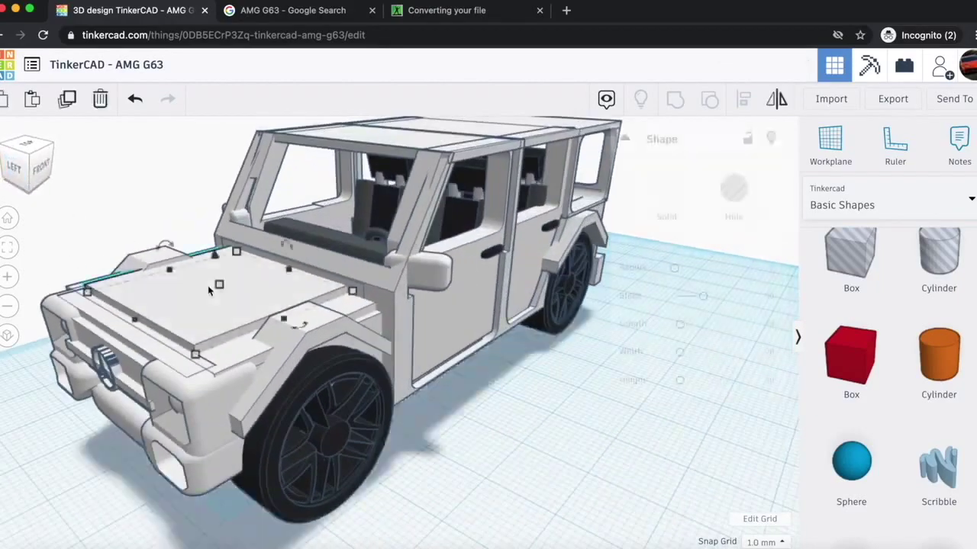
pyautogui.moveTo(145, 155); pyautogui.dragTo(142, 150)
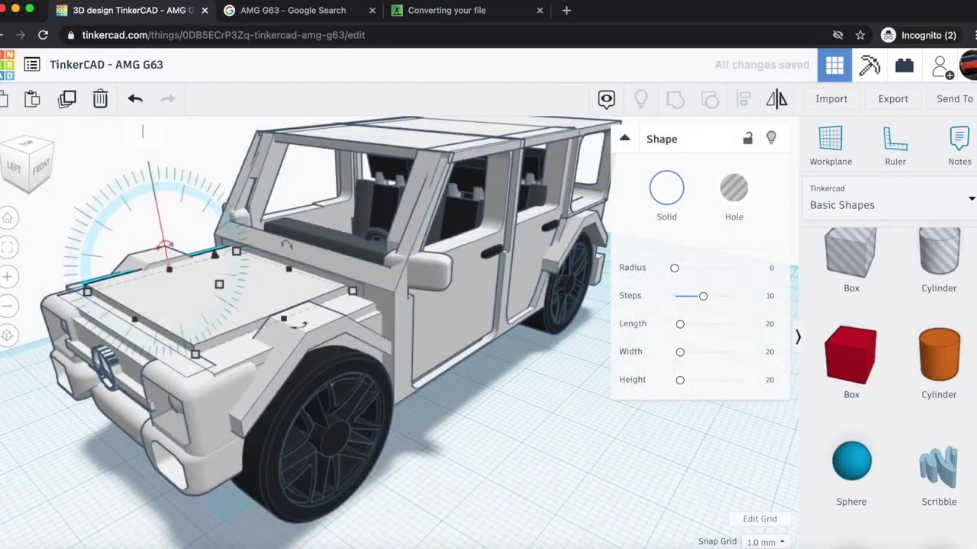
pyautogui.press('Return')
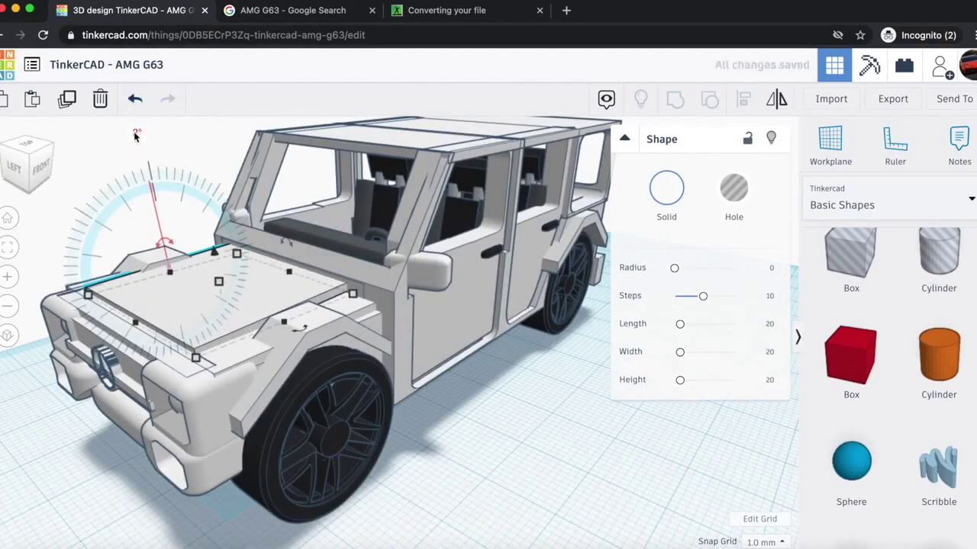
pyautogui.press('Return')
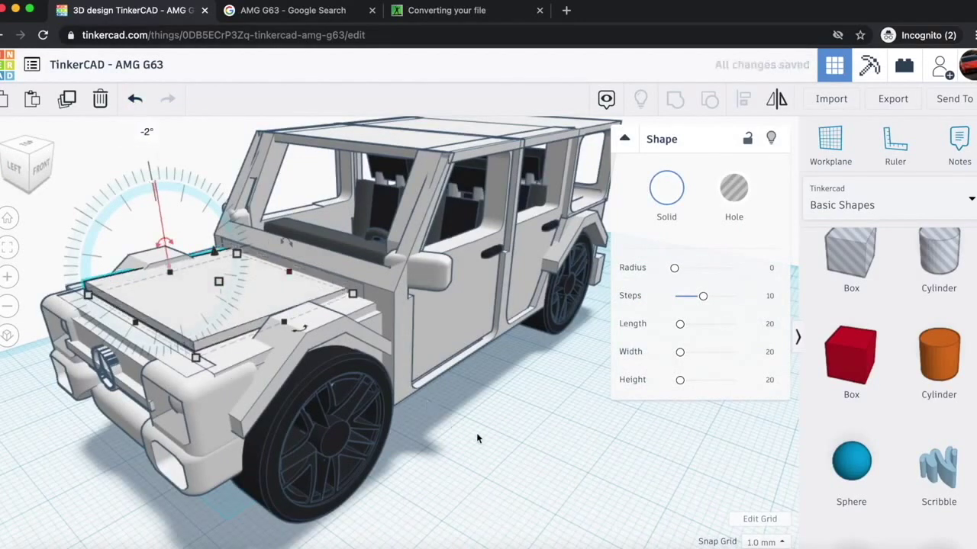
pyautogui.click(477, 435)
# - Lower the tilted hood panel by 0.6 mm into the hood surface
pyautogui.click(12, 164)
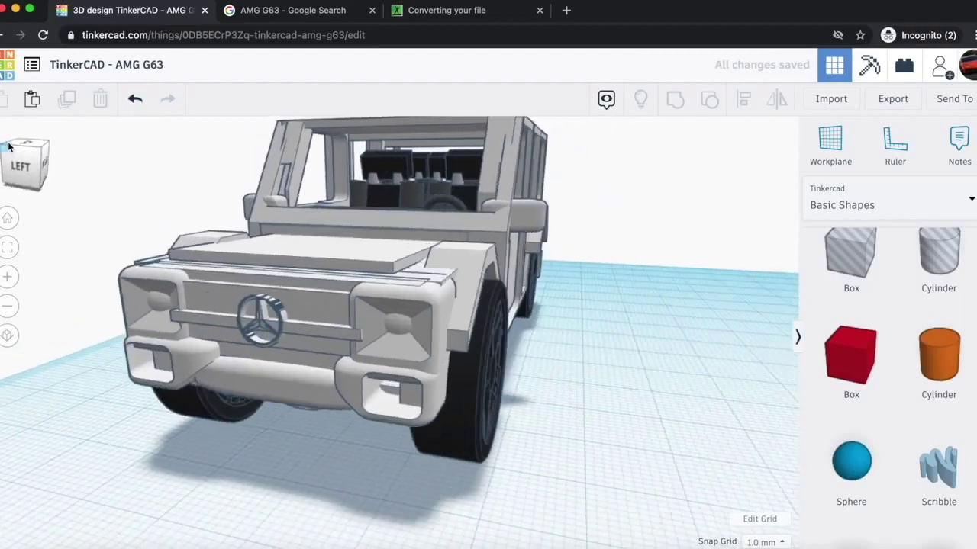
pyautogui.click(318, 262)
pyautogui.moveTo(350, 212); pyautogui.dragTo(351, 217)
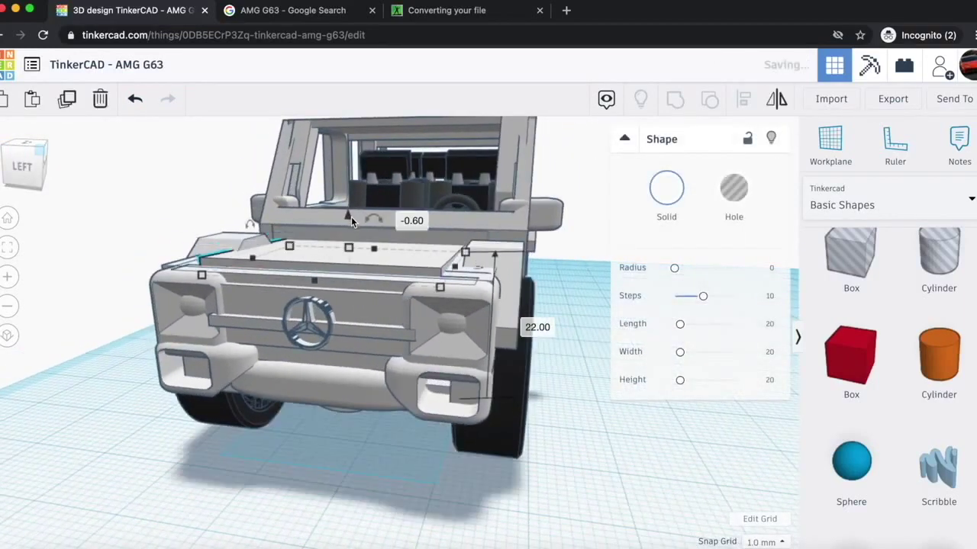
pyautogui.click(189, 468)
# - Nudge the rear and front door handles on the car's side inward so they sit against the doors
pyautogui.moveTo(27, 167)
pyautogui.mouseDown()
pyautogui.moveTo(26, 159)
pyautogui.moveTo(0, 164)
pyautogui.moveTo(25, 167)
pyautogui.moveTo(0, 169)
pyautogui.moveTo(25, 177)
pyautogui.mouseUp()
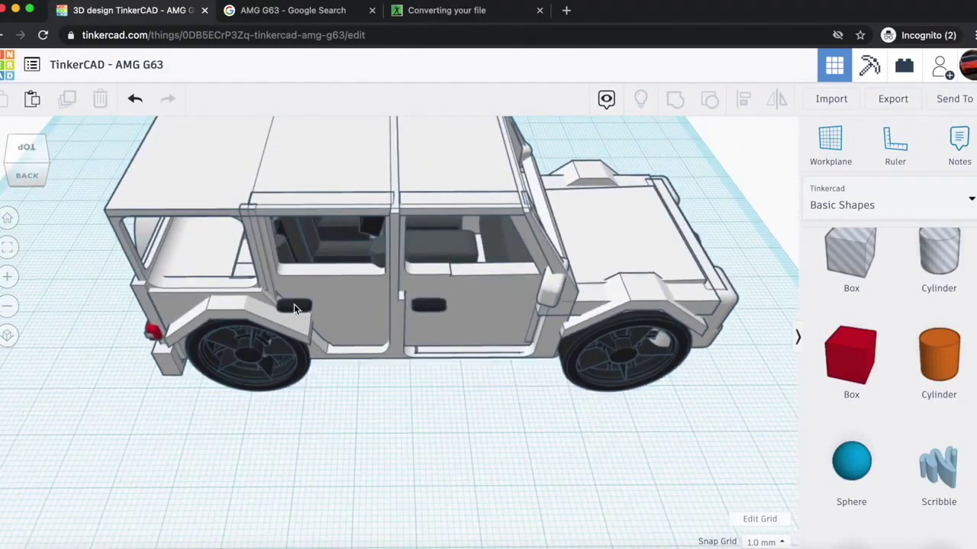
pyautogui.click(294, 303)
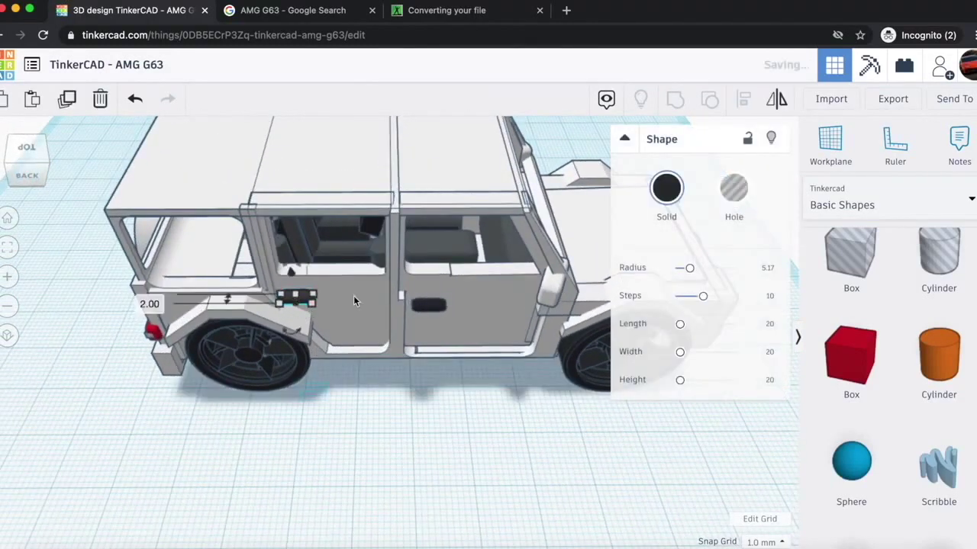
pyautogui.click(414, 305)
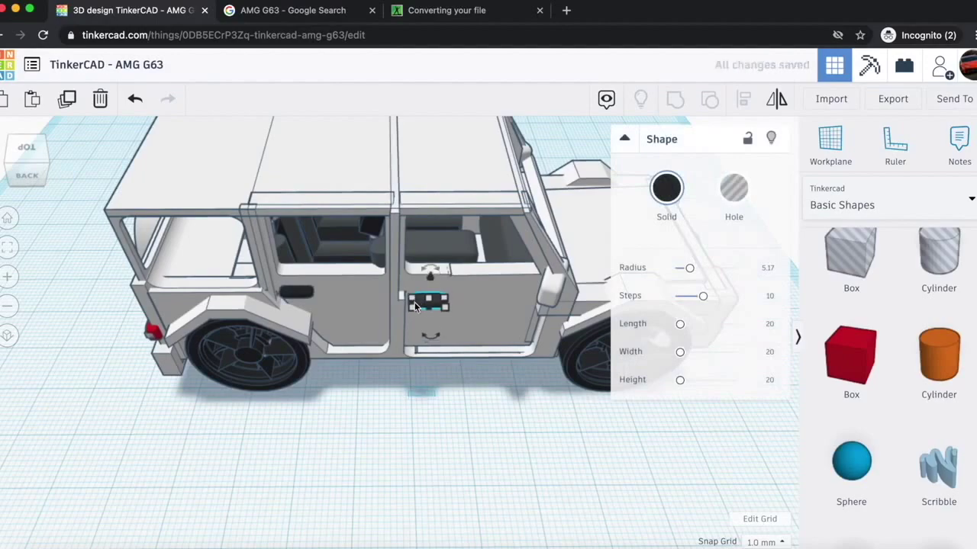
pyautogui.press('Up')
pyautogui.press('Up')
pyautogui.press('Up')
pyautogui.press('Up')
pyautogui.press('Down')
pyautogui.click(298, 295)
pyautogui.moveTo(32, 158); pyautogui.dragTo(2, 173)
pyautogui.scroll(10, 430, 174)
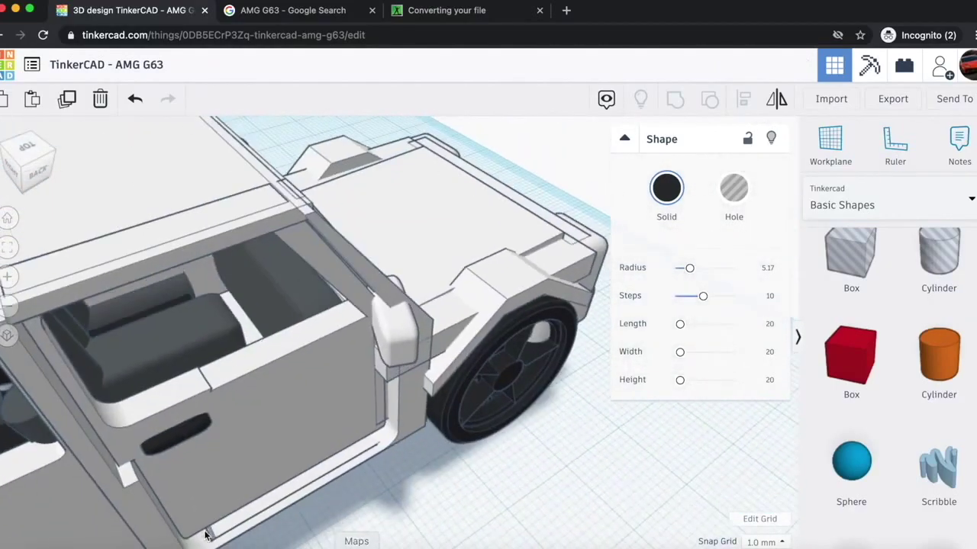
pyautogui.moveTo(396, 328); pyautogui.dragTo(399, 490)
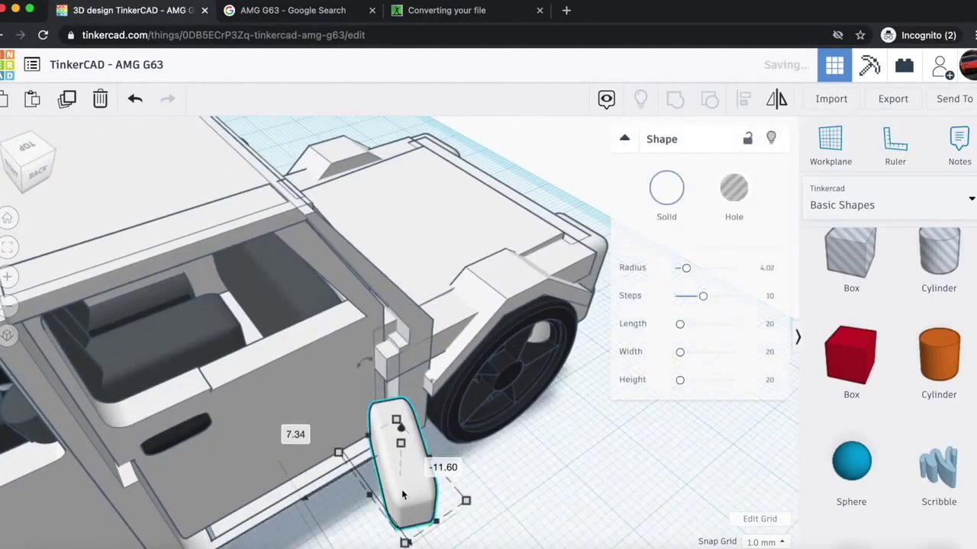
pyautogui.press('super+z')
pyautogui.click(571, 479)
# - Add a box beside the front wheel and shape it into a thin upright dark grey panel with a radius of 4.25
pyautogui.scroll(-5, 571, 479)
pyautogui.moveTo(851, 357); pyautogui.dragTo(531, 460)
pyautogui.moveTo(602, 474); pyautogui.dragTo(515, 530)
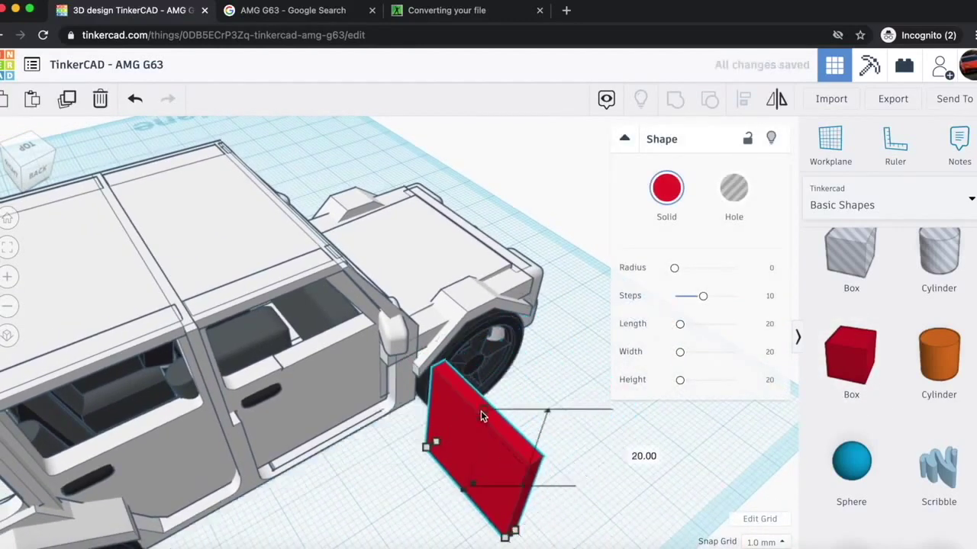
pyautogui.moveTo(481, 416); pyautogui.dragTo(473, 452)
pyautogui.moveTo(512, 540); pyautogui.dragTo(473, 499)
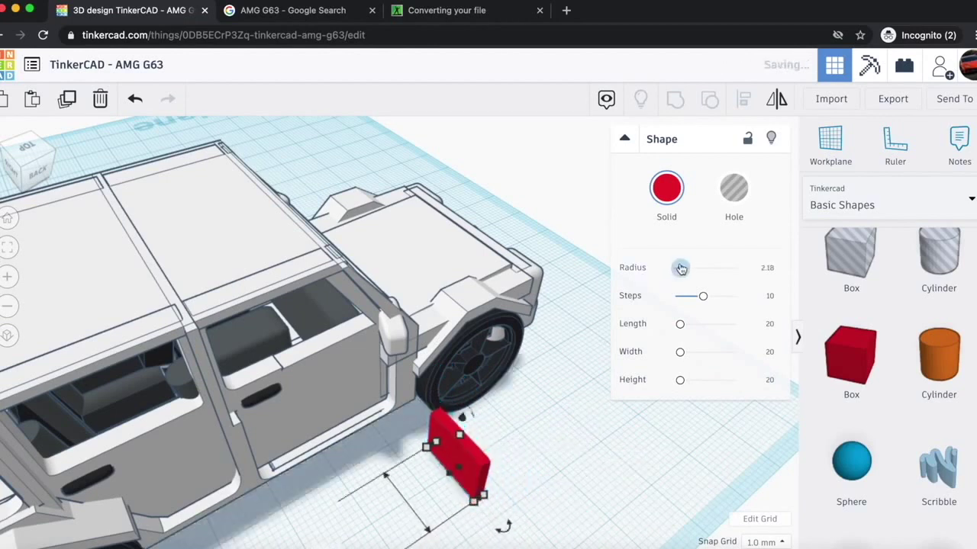
pyautogui.click(661, 201)
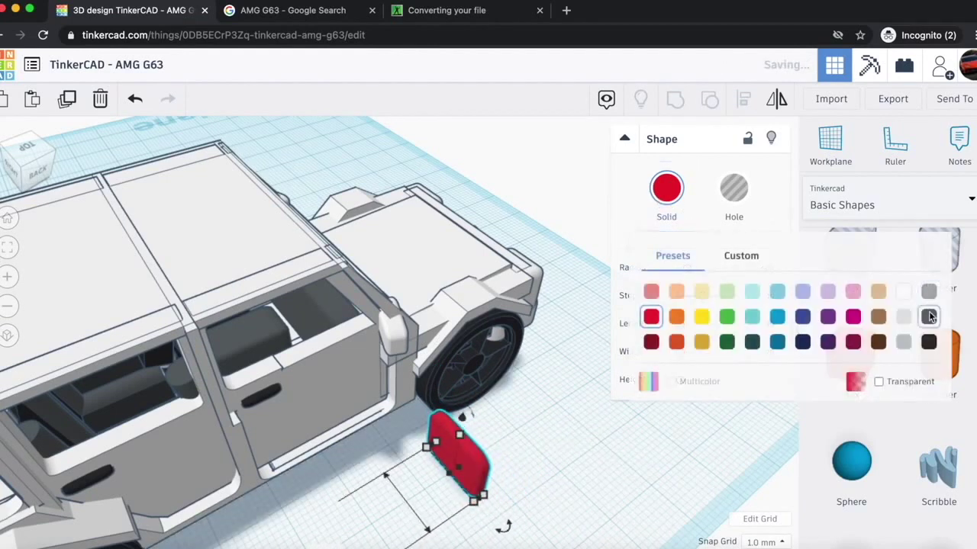
pyautogui.click(930, 316)
# - Raise the dark grey panel off the workplane and move it inward into the cabin at the dashboard
pyautogui.moveTo(459, 436)
pyautogui.moveTo(459, 436); pyautogui.dragTo(440, 319)
pyautogui.press('Up')
pyautogui.press('Up')
pyautogui.press('Up')
pyautogui.press('Up')
pyautogui.press('Up')
pyautogui.press('Up')
pyautogui.press('Up')
pyautogui.press('Up')
pyautogui.press('Up')
pyautogui.press('Up')
pyautogui.press('Up')
pyautogui.press('Up')
pyautogui.press('Up')
pyautogui.press('Up')
pyautogui.press('Up')
pyautogui.press('Up')
pyautogui.press('Up')
pyautogui.press('Up')
pyautogui.press('Up')
pyautogui.press('Up')
pyautogui.press('Up')
pyautogui.press('Up')
pyautogui.press('Up')
pyautogui.press('Up')
pyautogui.press('Up')
# - Shift the dark grey panel to the middle of the dashboard and lower it by 3 mm to 19 mm above the workplane
pyautogui.moveTo(51, 154); pyautogui.dragTo(12, 151)
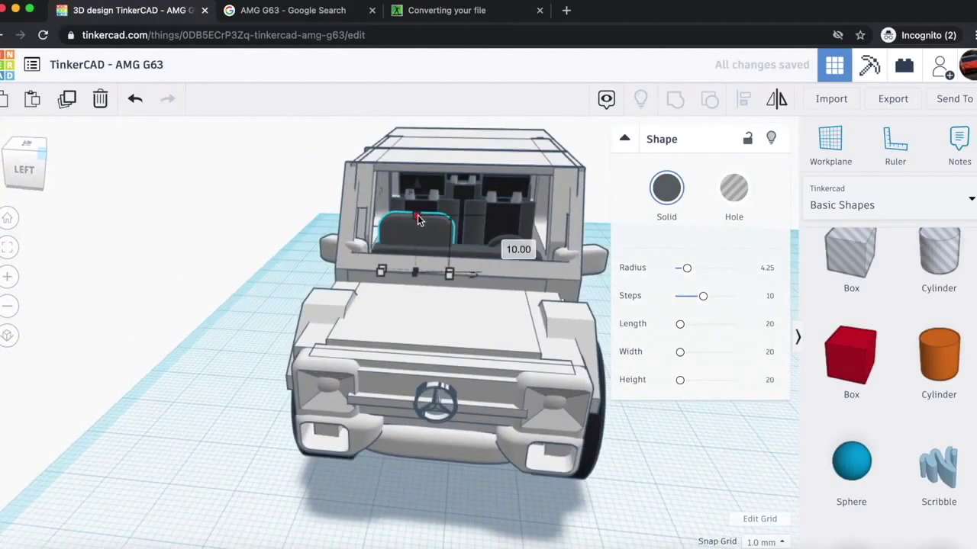
pyautogui.press('Right')
pyautogui.press('Right')
pyautogui.press('Right')
pyautogui.press('Right')
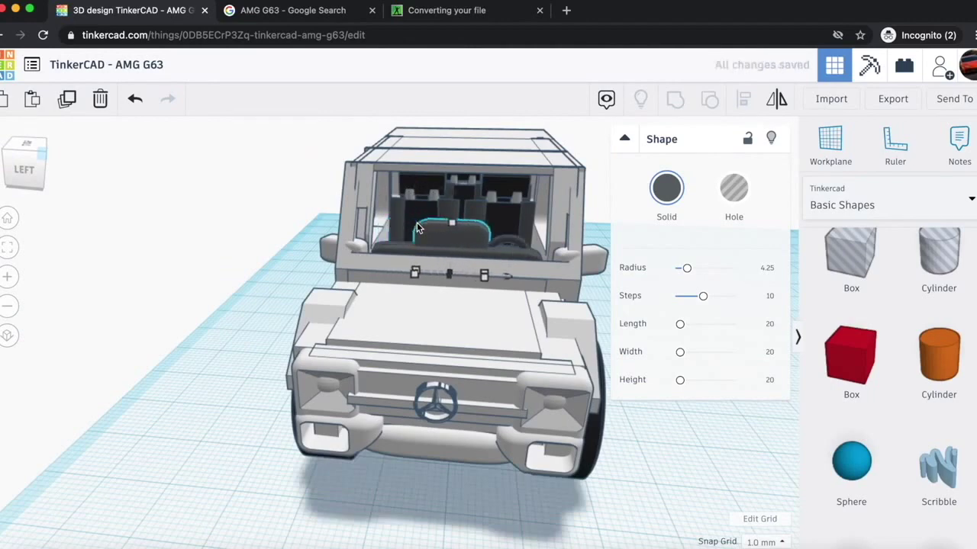
pyautogui.moveTo(454, 197); pyautogui.dragTo(453, 210)
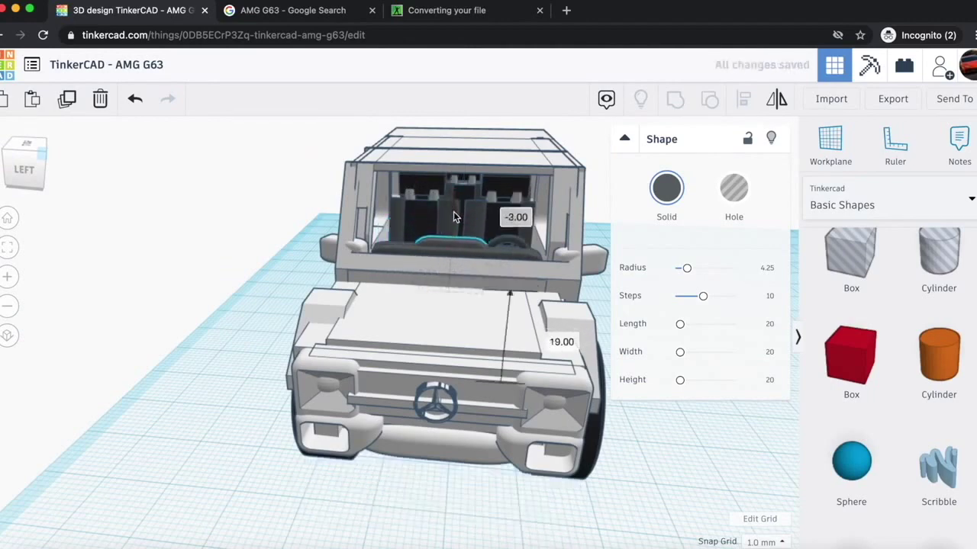
# - Thicken the dashboard's centre panel towards the front seats to a depth of 2 mm
pyautogui.click(34, 174)
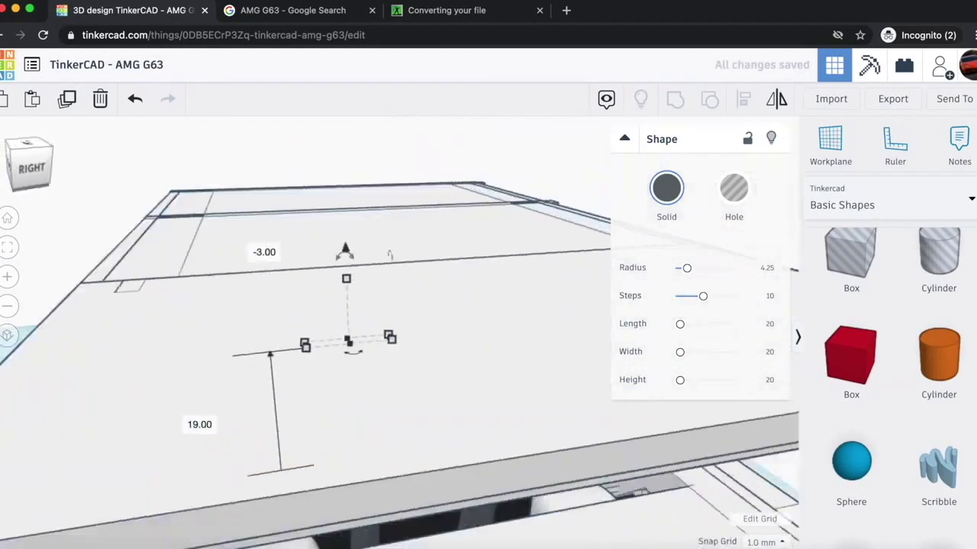
pyautogui.scroll(5, 106, 187)
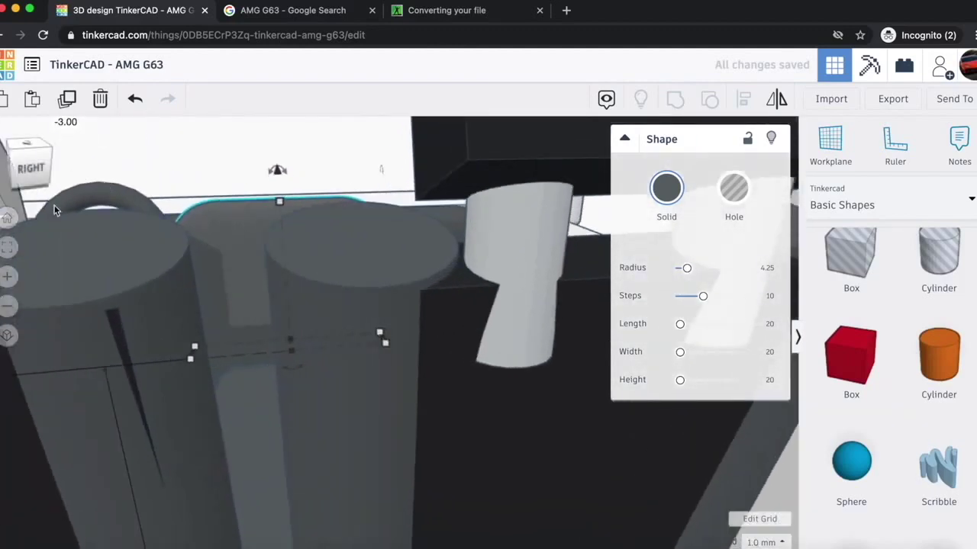
pyautogui.scroll(1, 185, 261)
pyautogui.scroll(-5, 283, 447)
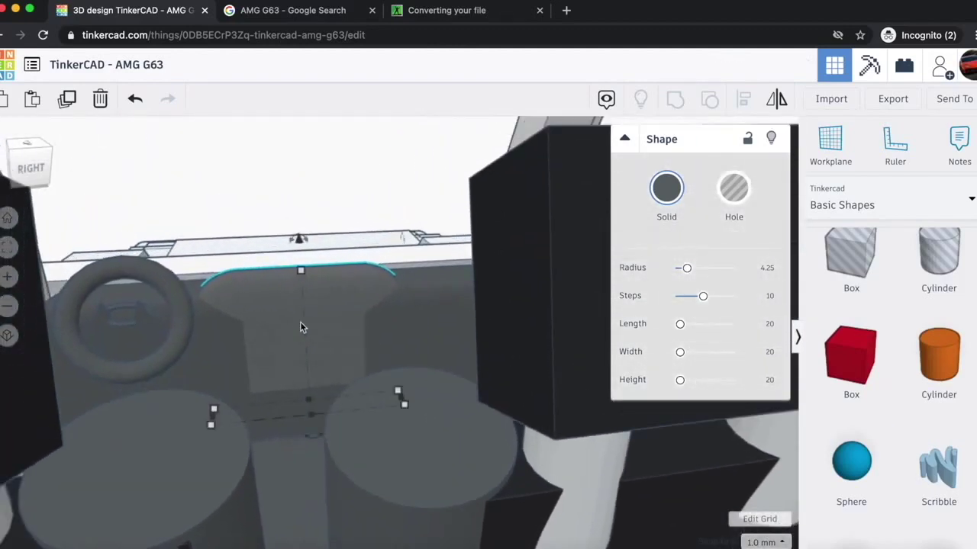
pyautogui.scroll(1, 300, 322)
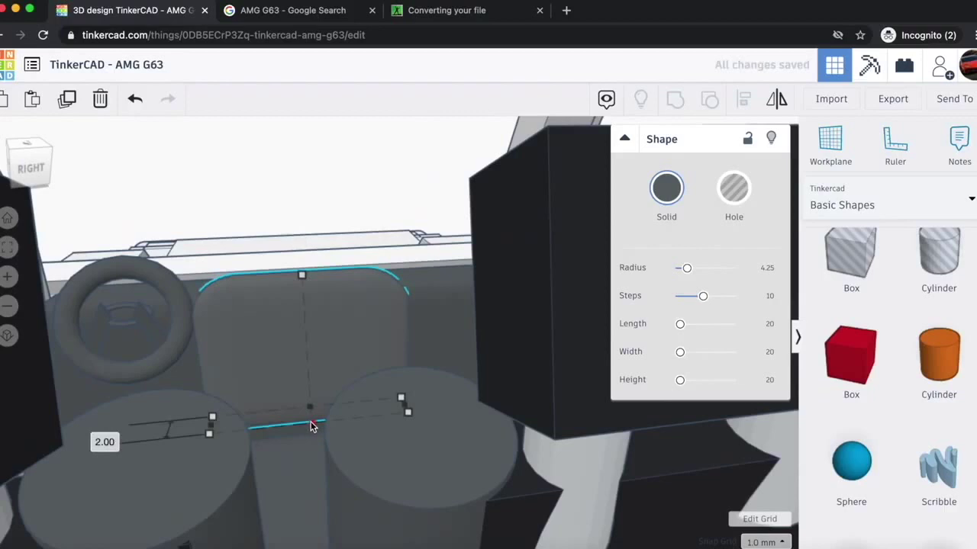
pyautogui.moveTo(300, 296); pyautogui.dragTo(303, 228)
pyautogui.press('f')
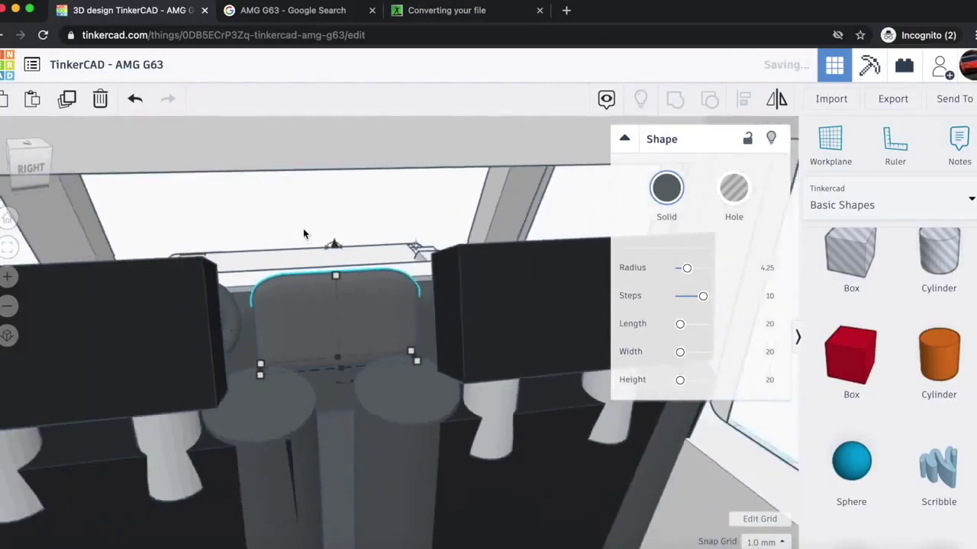
pyautogui.scroll(-5, 302, 228)
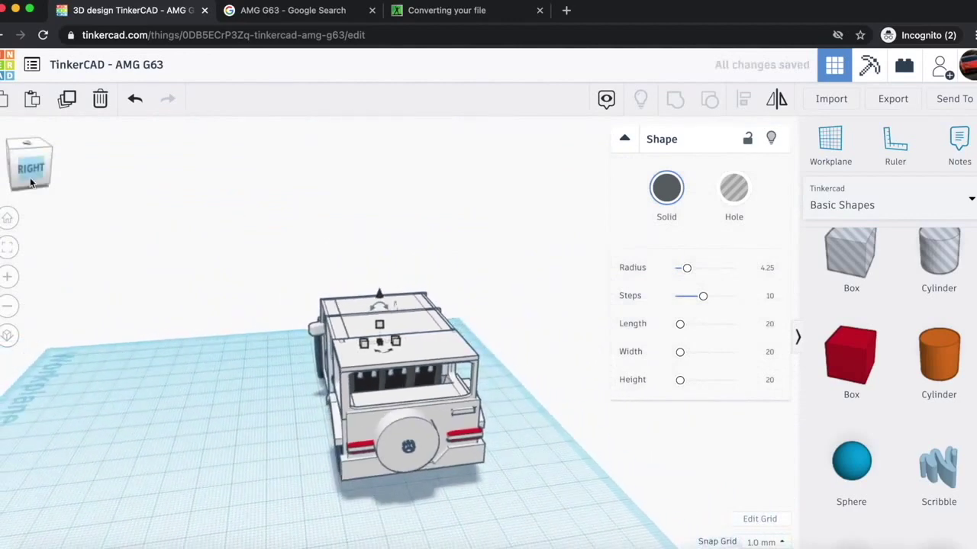
# - Add a box and shape it into a long, thin red strip running along the doors from front to rear wheel arch
pyautogui.click(48, 181)
pyautogui.click(48, 181)
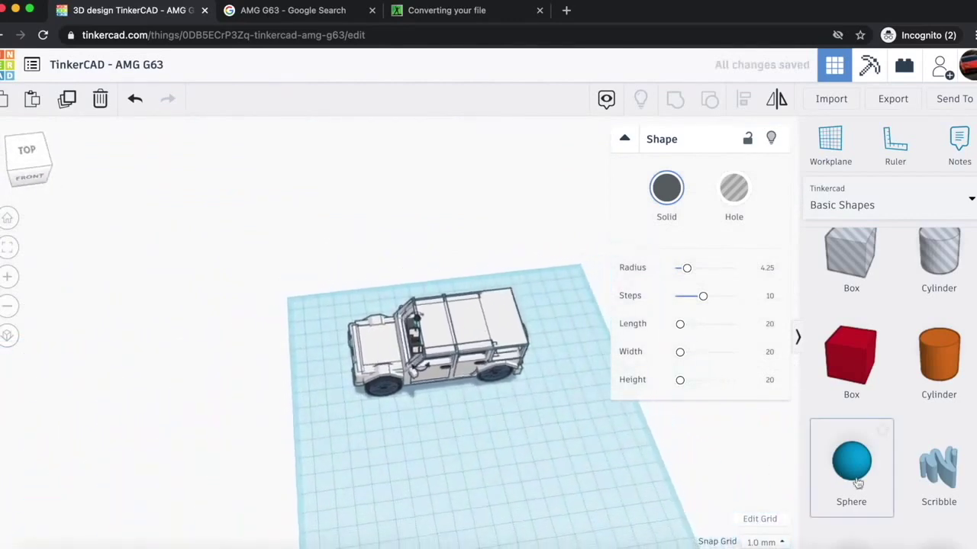
pyautogui.scroll(-2, 942, 498)
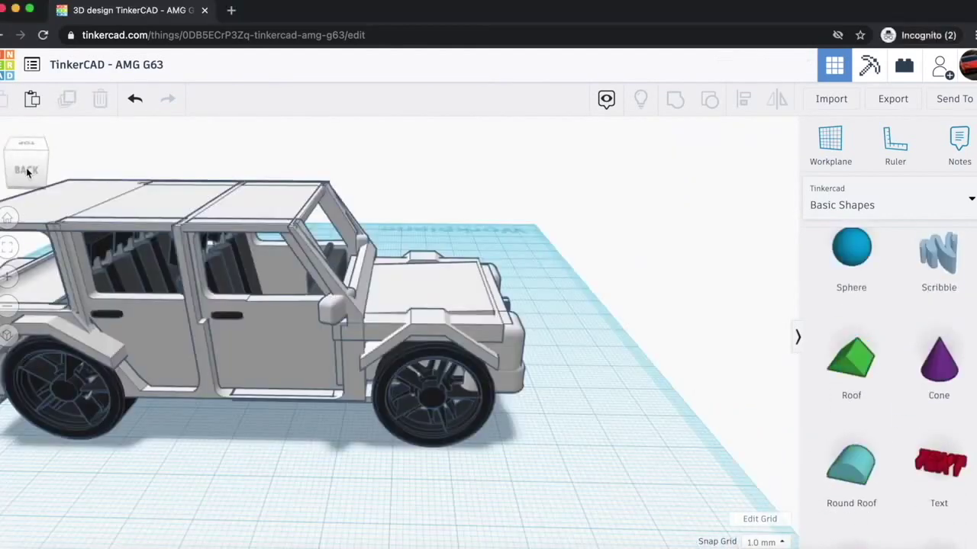
pyautogui.moveTo(26, 169); pyautogui.dragTo(226, 276)
pyautogui.scroll(-3, 225, 275)
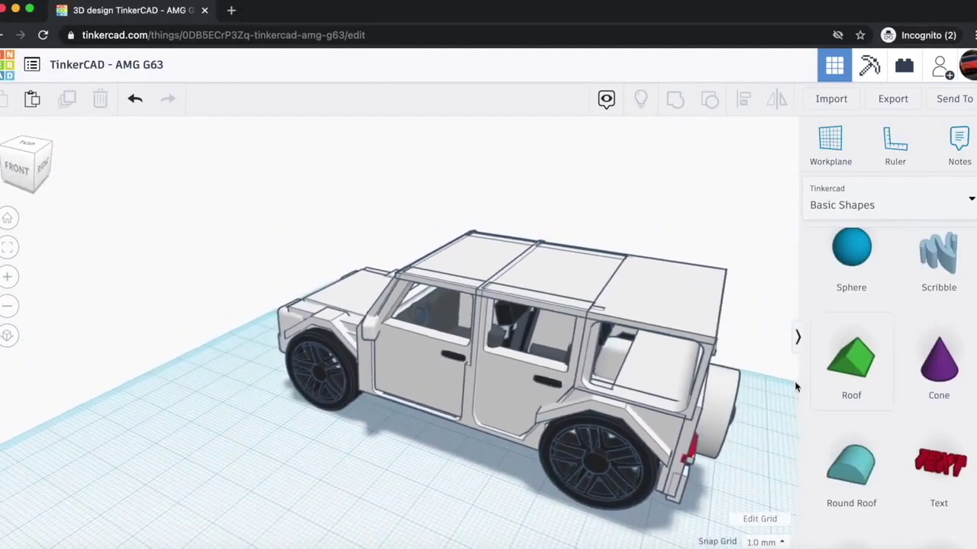
pyautogui.scroll(5, 878, 381)
pyautogui.moveTo(851, 374); pyautogui.dragTo(572, 538)
pyautogui.moveTo(408, 396); pyautogui.dragTo(429, 334)
pyautogui.press('Right')
pyautogui.press('Right')
pyautogui.press('Right')
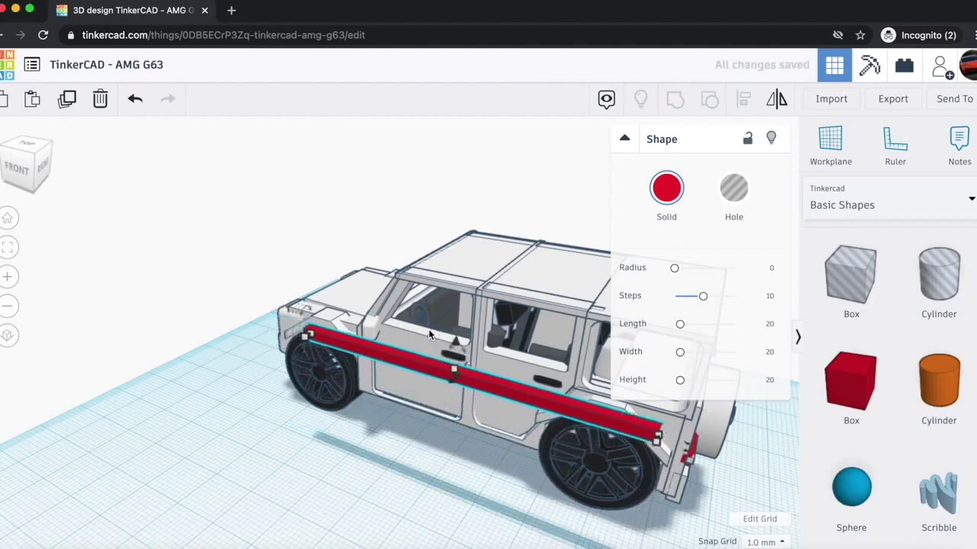
# - Move the red strip inward into the body side and lower it by 3 mm to 23 mm above the workplane
pyautogui.press('Up')
pyautogui.press('Up')
pyautogui.press('Up')
pyautogui.press('Up')
pyautogui.press('Up')
pyautogui.press('Up')
pyautogui.press('Up')
pyautogui.press('Up')
pyautogui.press('Up')
pyautogui.press('Up')
pyautogui.moveTo(495, 322); pyautogui.dragTo(493, 336)
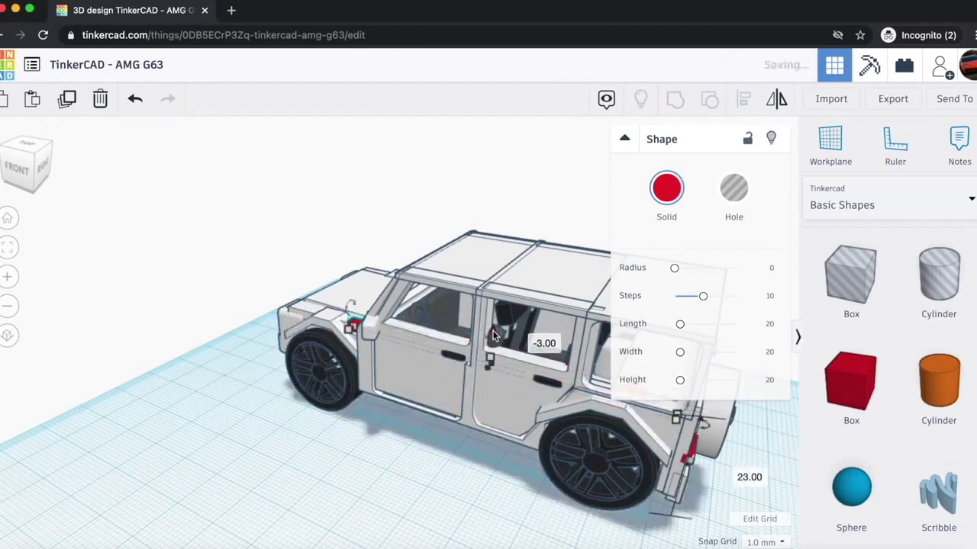
pyautogui.press('Down')
pyautogui.press('Down')
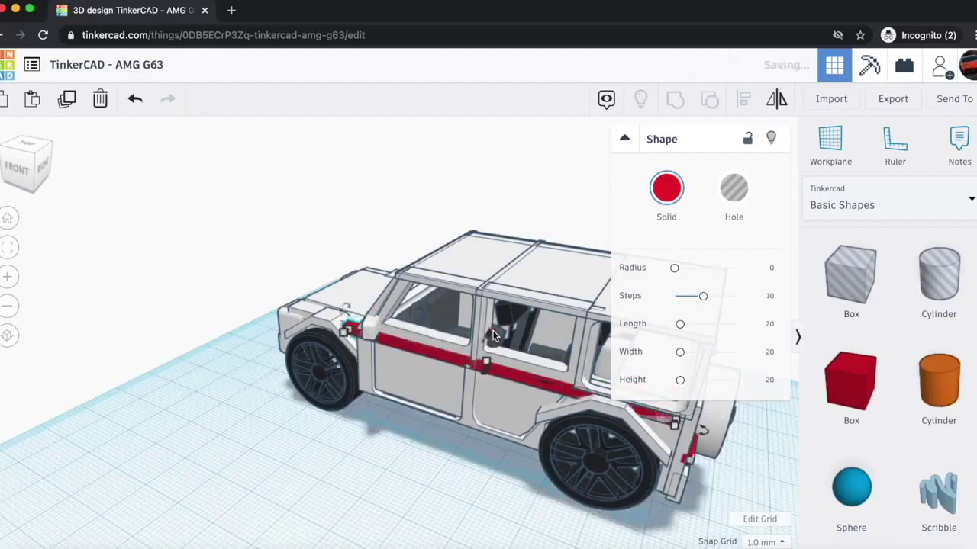
# - Colour the side strip dark grey and reduce how far it stands out from the doors
pyautogui.scroll(3, 376, 347)
pyautogui.click(676, 198)
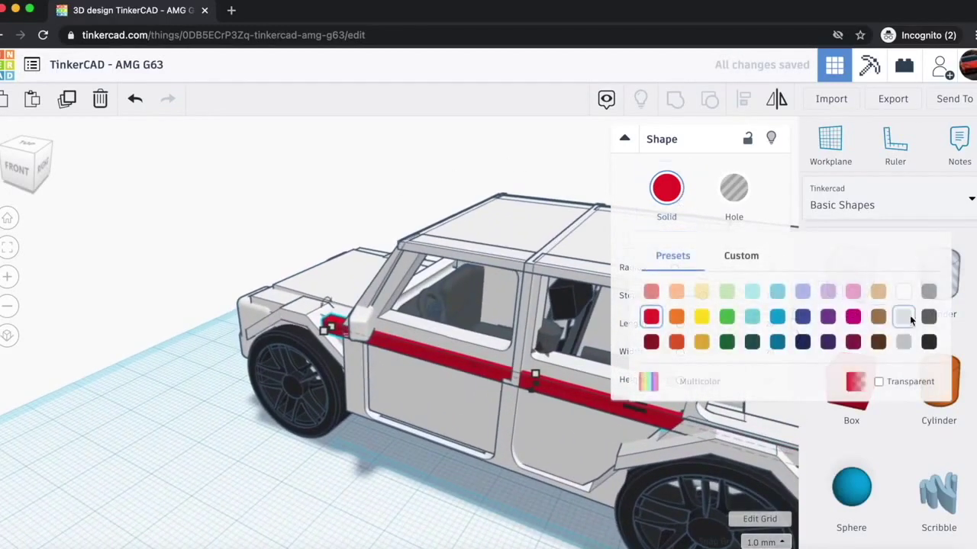
pyautogui.click(906, 319)
pyautogui.click(392, 468)
pyautogui.scroll(3, 550, 397)
pyautogui.click(516, 395)
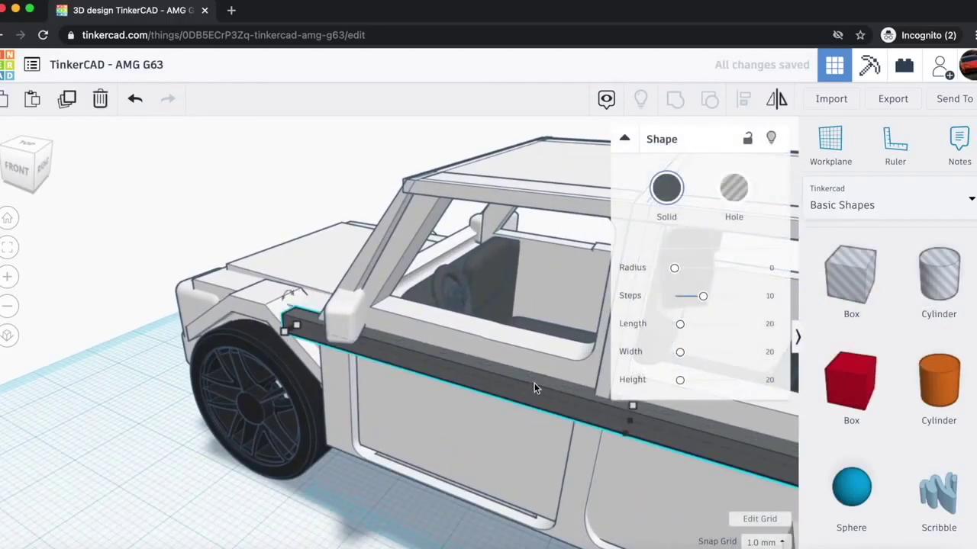
pyautogui.moveTo(626, 432); pyautogui.dragTo(630, 425)
pyautogui.scroll(2, 549, 380)
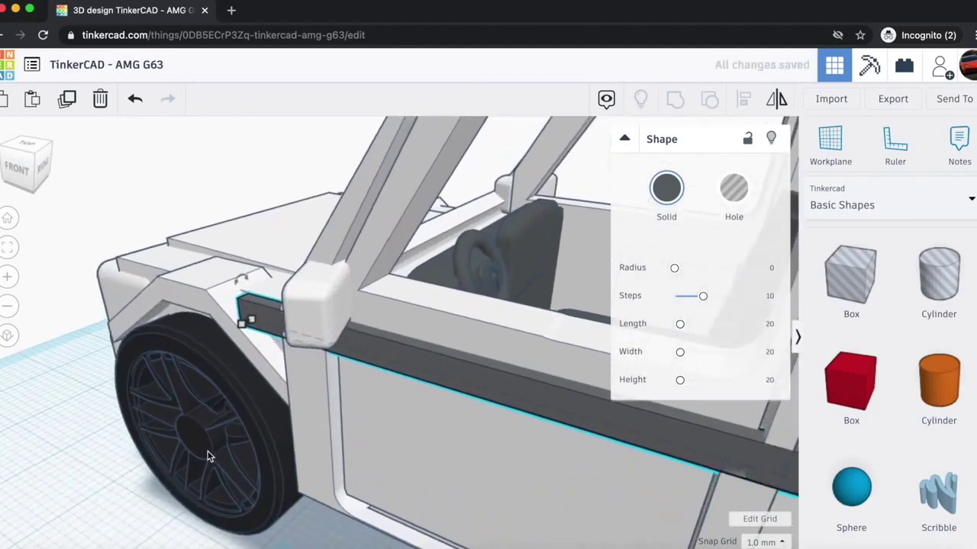
# - Nudge the dark grey strip further into the body so the door handles stand out in front of it
pyautogui.click(99, 487)
pyautogui.moveTo(99, 486); pyautogui.dragTo(77, 452, button='middle')
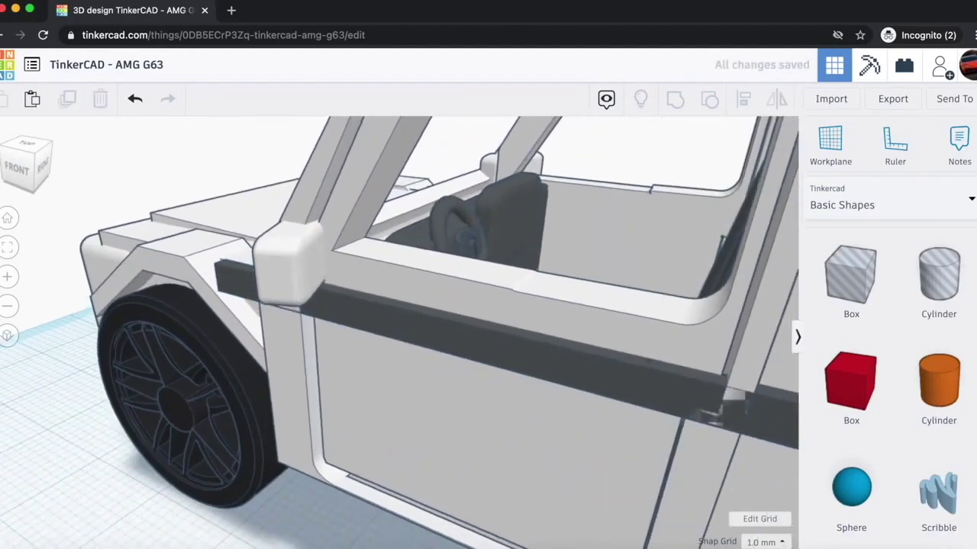
pyautogui.click(534, 350)
pyautogui.press('Up')
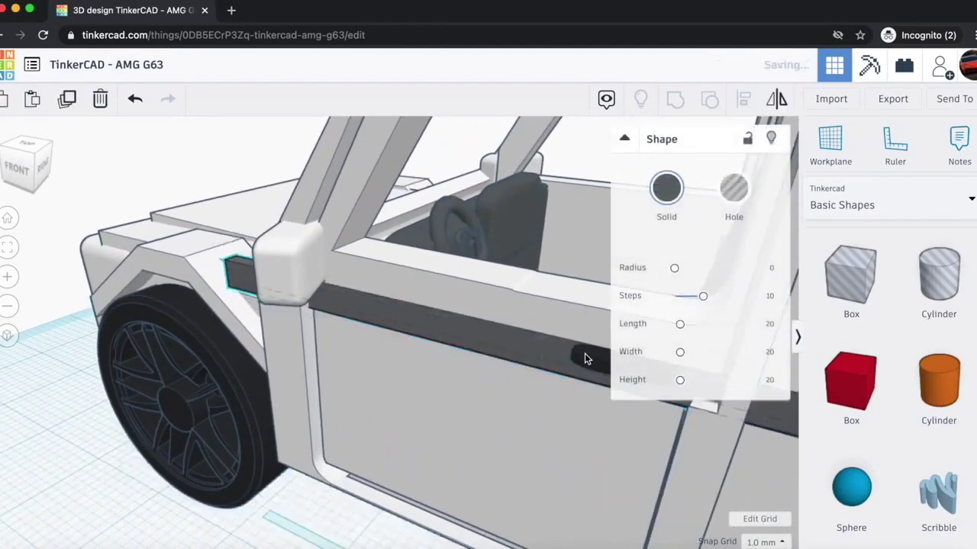
pyautogui.click(585, 357)
pyautogui.click(519, 339)
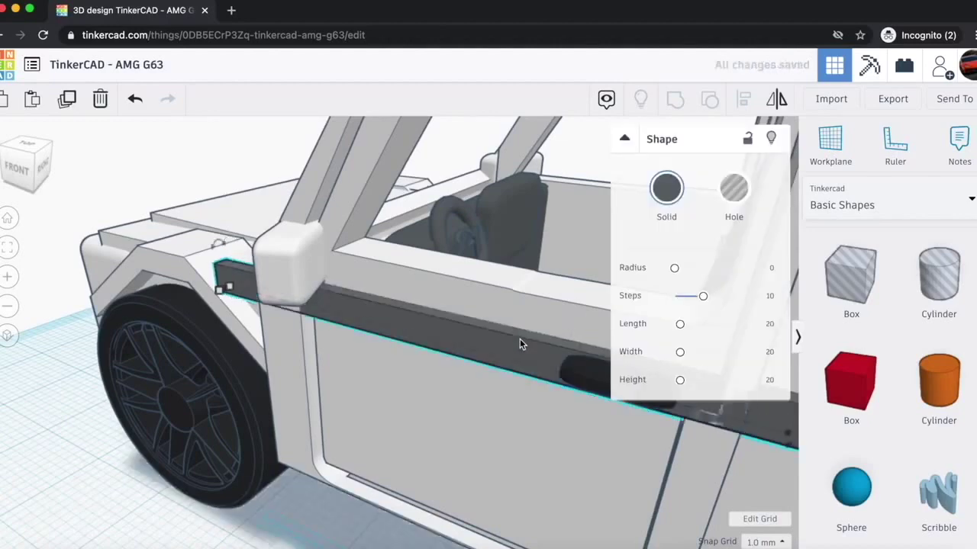
pyautogui.scroll(-5, 429, 330)
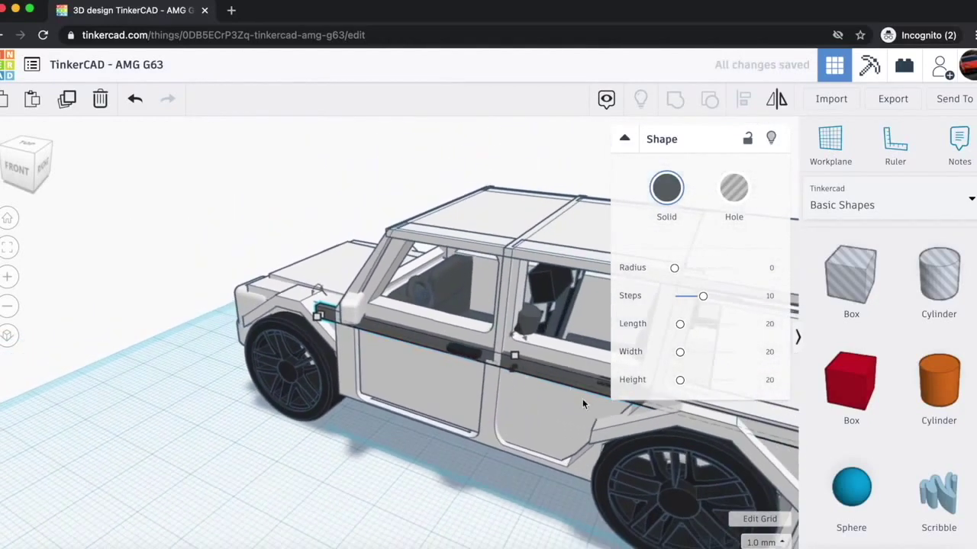
pyautogui.moveTo(348, 480); pyautogui.dragTo(29, 478, button='middle')
pyautogui.scroll(5, 405, 421)
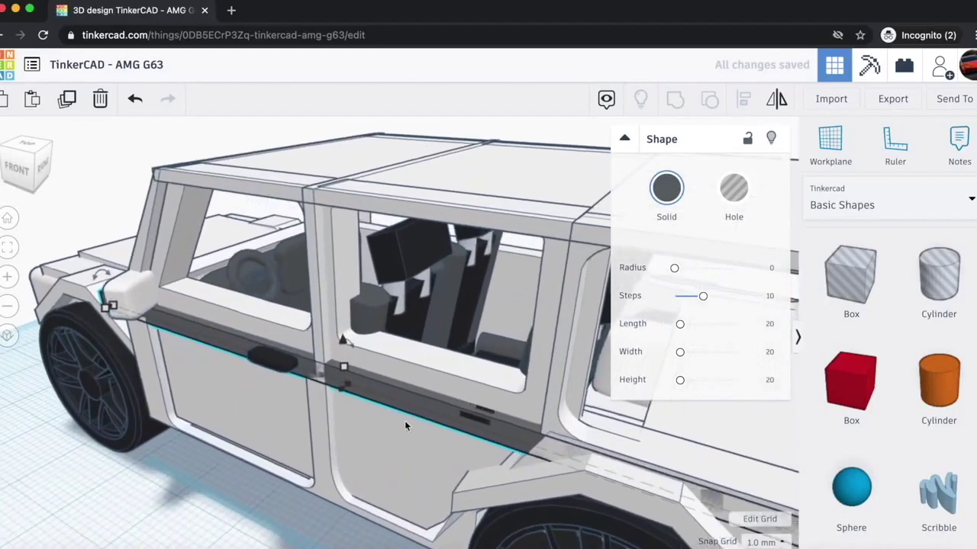
pyautogui.moveTo(405, 425); pyautogui.dragTo(408, 399)
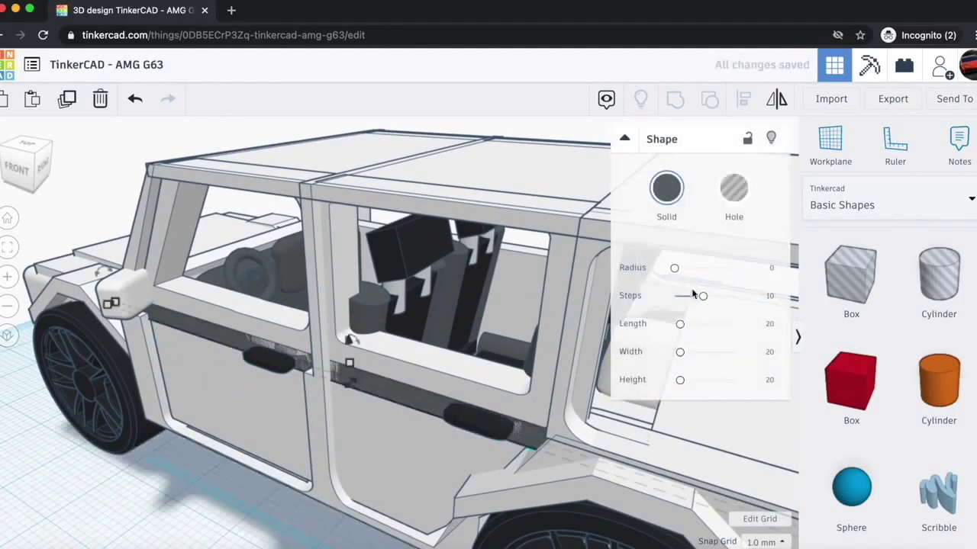
# - Try the side strip with a width of 31.12 and a length of 200, undoing each change
pyautogui.click(680, 354)
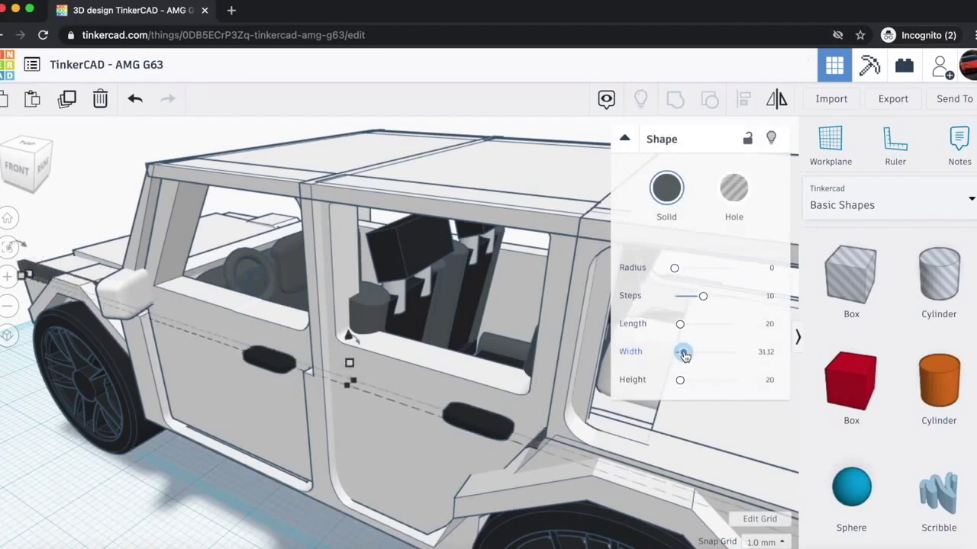
pyautogui.hotkey('ctrl', 'z')
pyautogui.moveTo(683, 326); pyautogui.dragTo(739, 324)
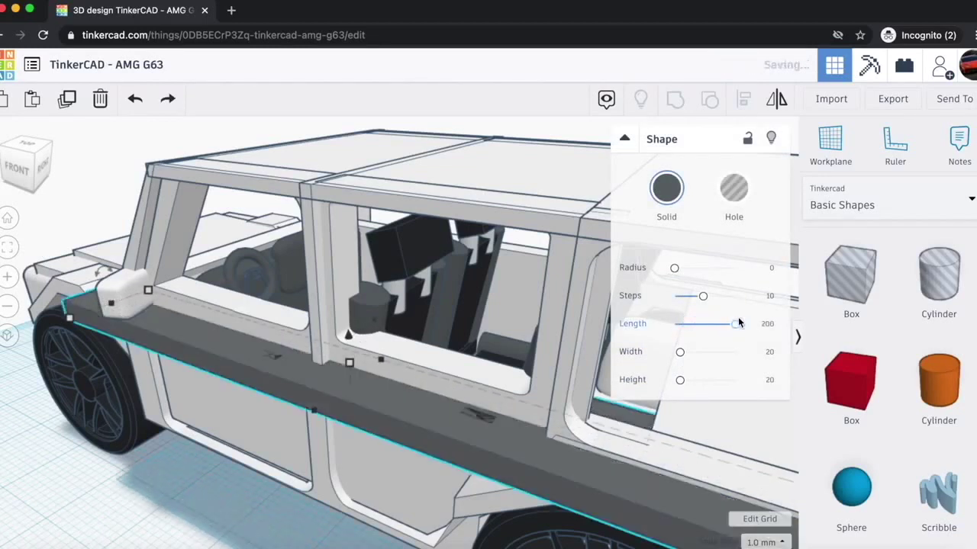
pyautogui.hotkey('ctrl', 'z')
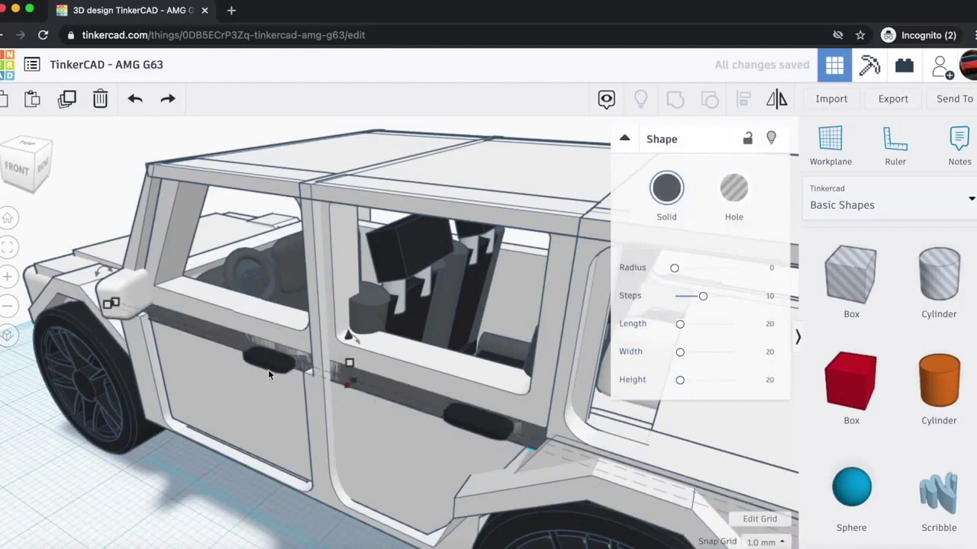
# - Duplicate the dark grey side strip and move the copy across the car to the doors on the opposite side
pyautogui.click(268, 368)
pyautogui.click(355, 379)
pyautogui.scroll(-5, 267, 383)
pyautogui.moveTo(41, 160); pyautogui.dragTo(11, 163)
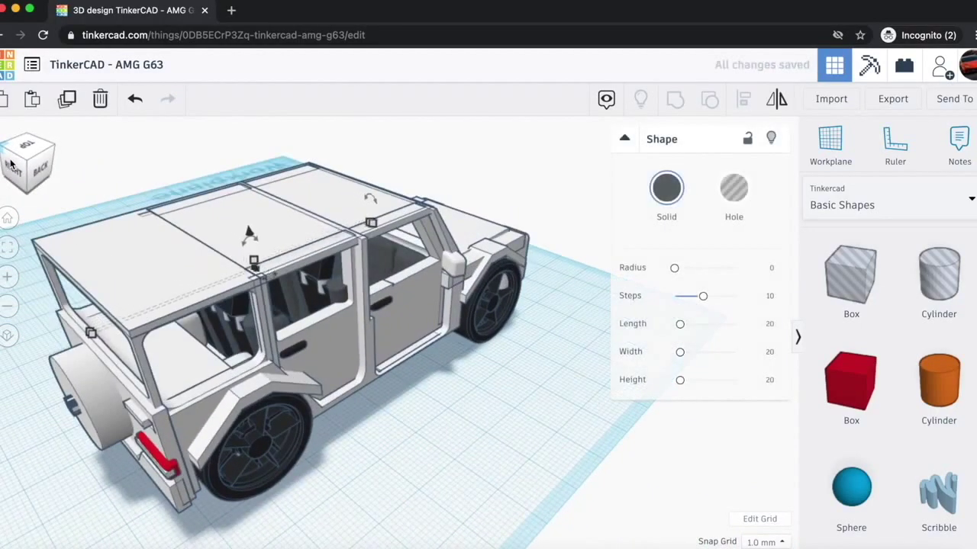
pyautogui.press('Down')
pyautogui.press('Down')
pyautogui.press('Down')
pyautogui.press('Down')
pyautogui.press('Down')
pyautogui.press('Down')
pyautogui.press('Down')
pyautogui.press('Down')
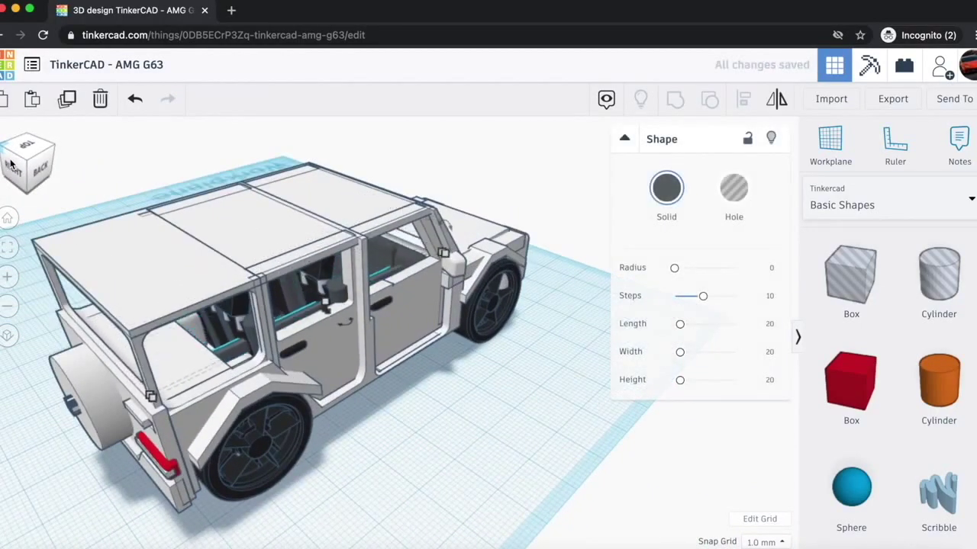
pyautogui.press('Down')
pyautogui.press('Down')
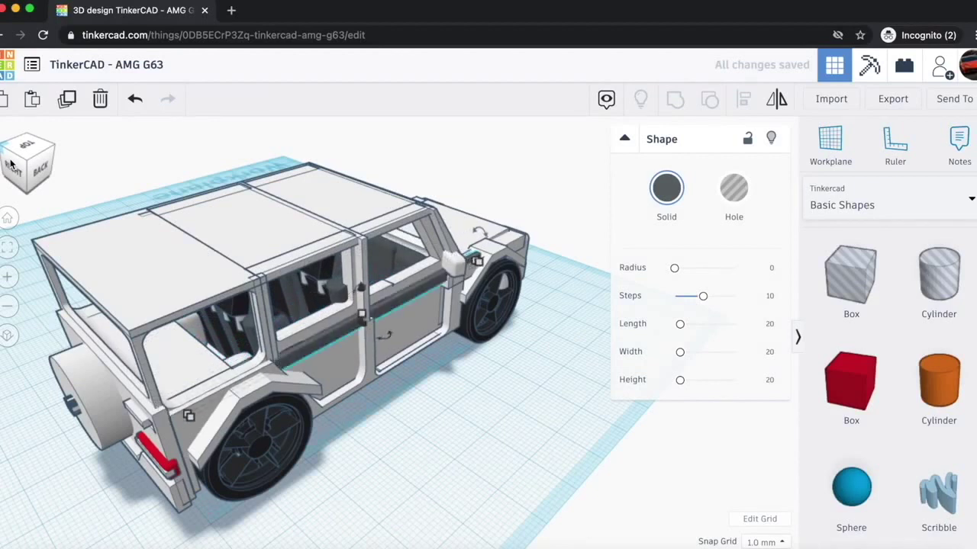
pyautogui.press('Up')
pyautogui.press('Up')
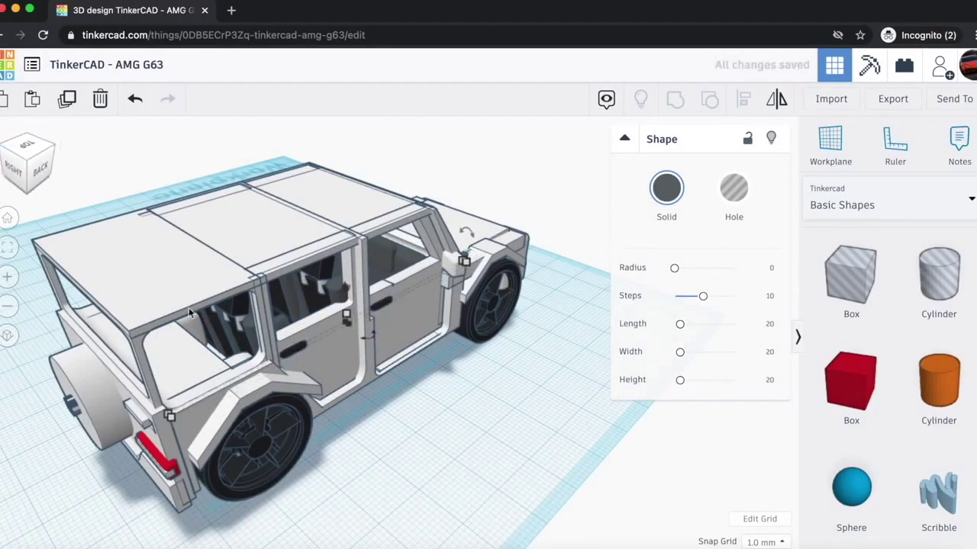
# - Extend the rear and front door handles on the second side further outward from the doors
pyautogui.click(289, 351)
pyautogui.moveTo(290, 351); pyautogui.dragTo(322, 350)
pyautogui.moveTo(368, 326); pyautogui.dragTo(379, 312)
pyautogui.scroll(3, 385, 335)
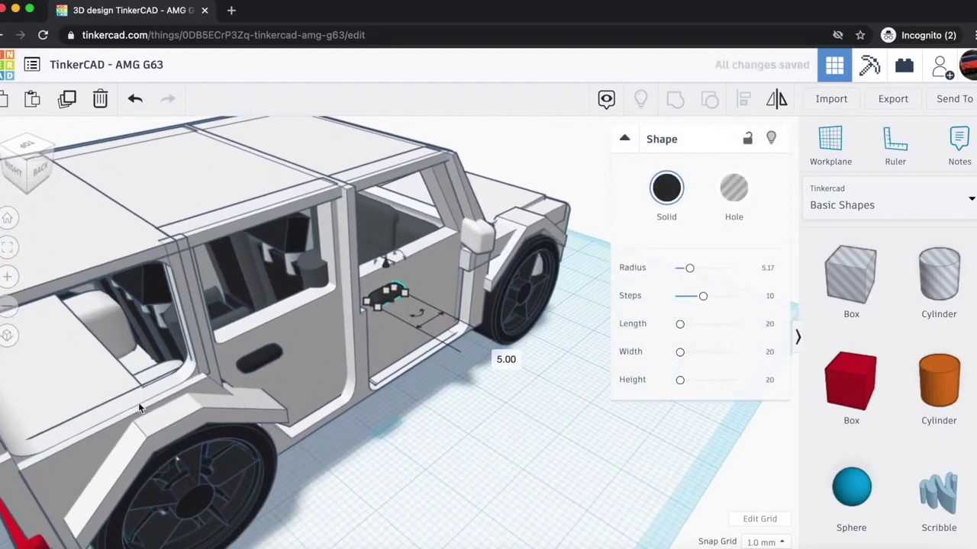
# - Reselect the copied strip inside the body and bring it outward onto the door faces behind the handles
pyautogui.click(151, 386)
pyautogui.click(15, 170)
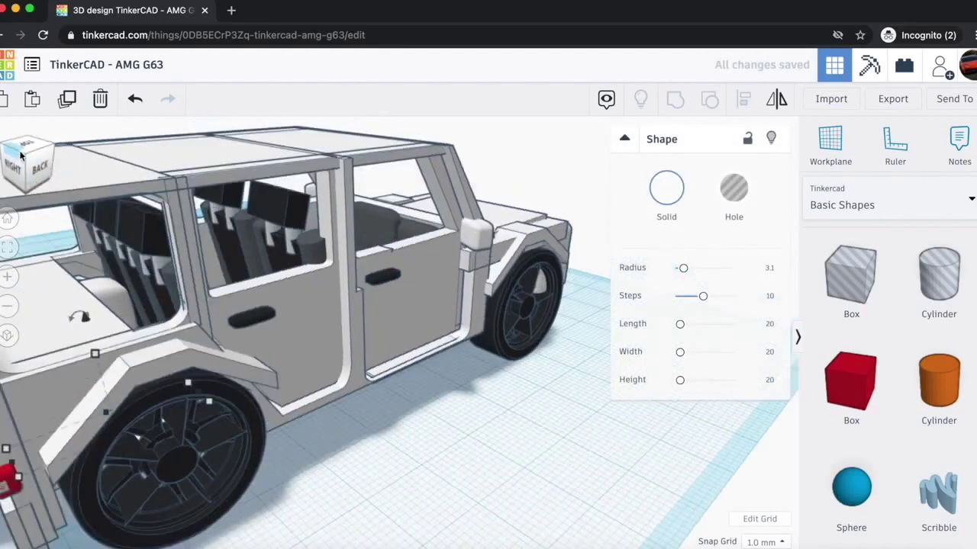
pyautogui.click(32, 154)
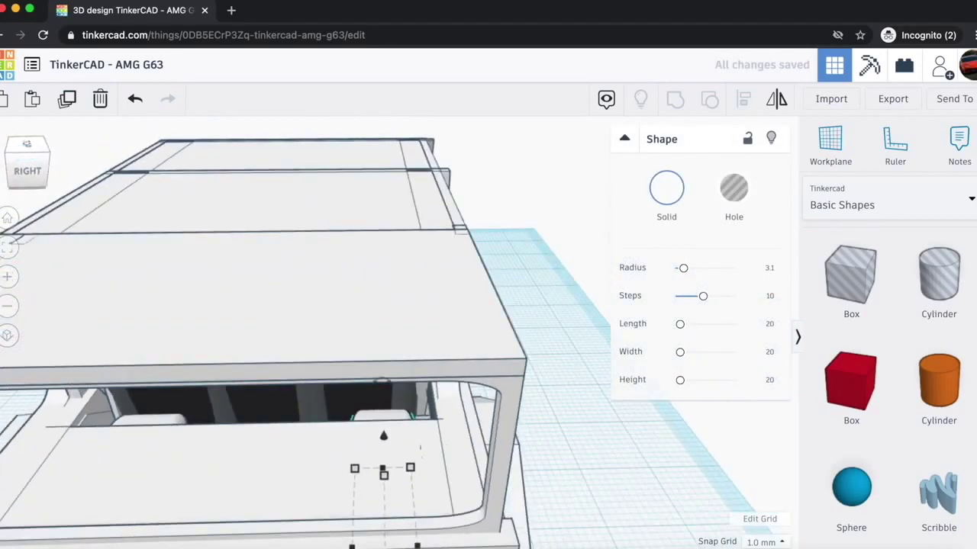
pyautogui.click(431, 407)
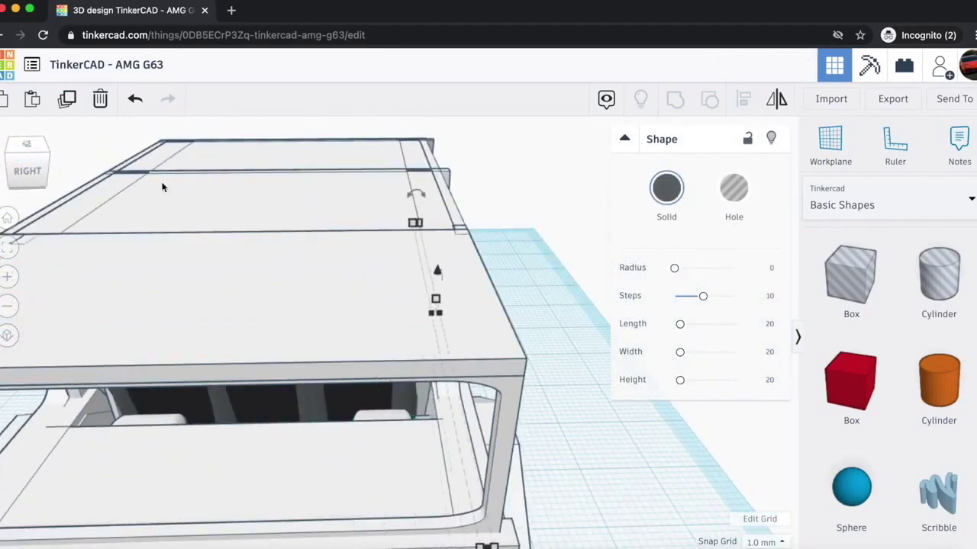
pyautogui.click(25, 168)
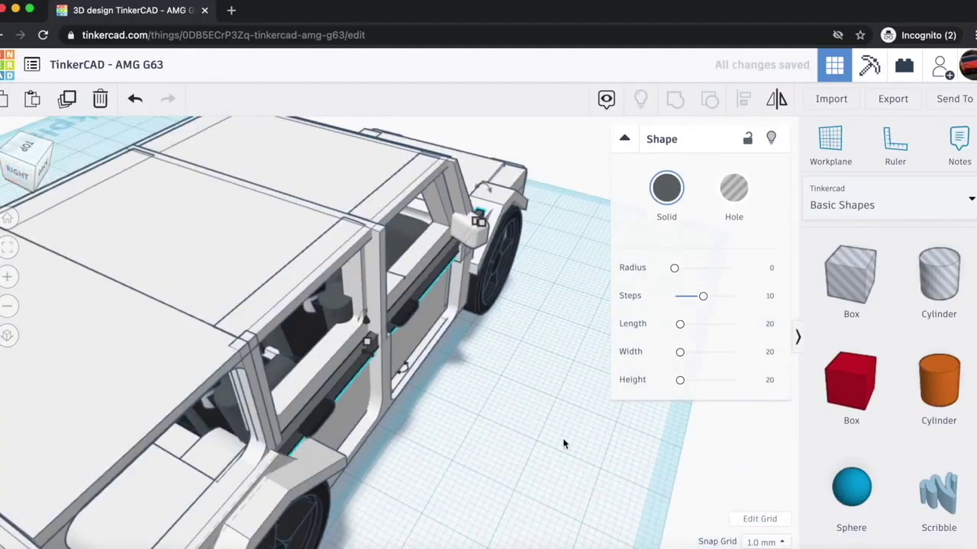
pyautogui.click(518, 411)
pyautogui.scroll(-6, 515, 409)
pyautogui.click(27, 167)
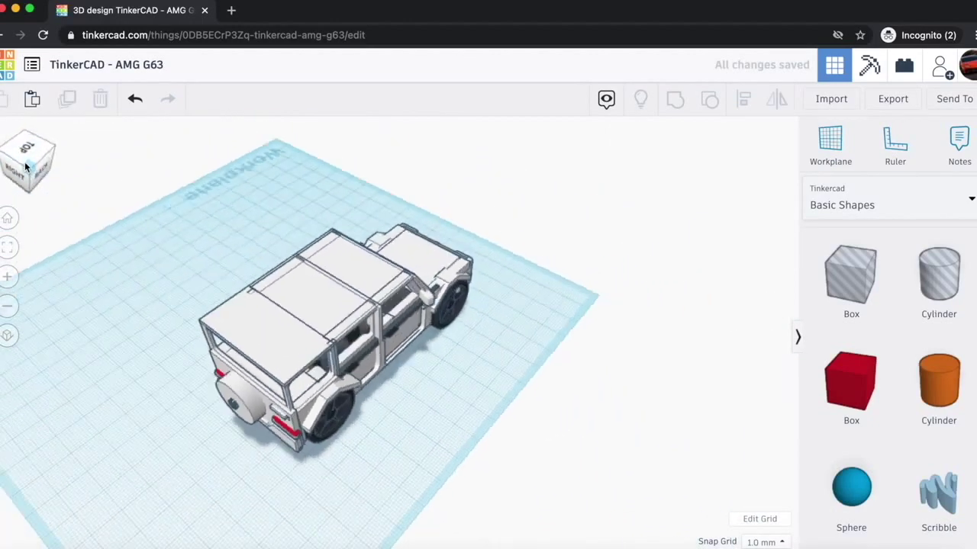
pyautogui.click(24, 166)
pyautogui.moveTo(22, 167); pyautogui.dragTo(34, 180)
pyautogui.scroll(5, 385, 287)
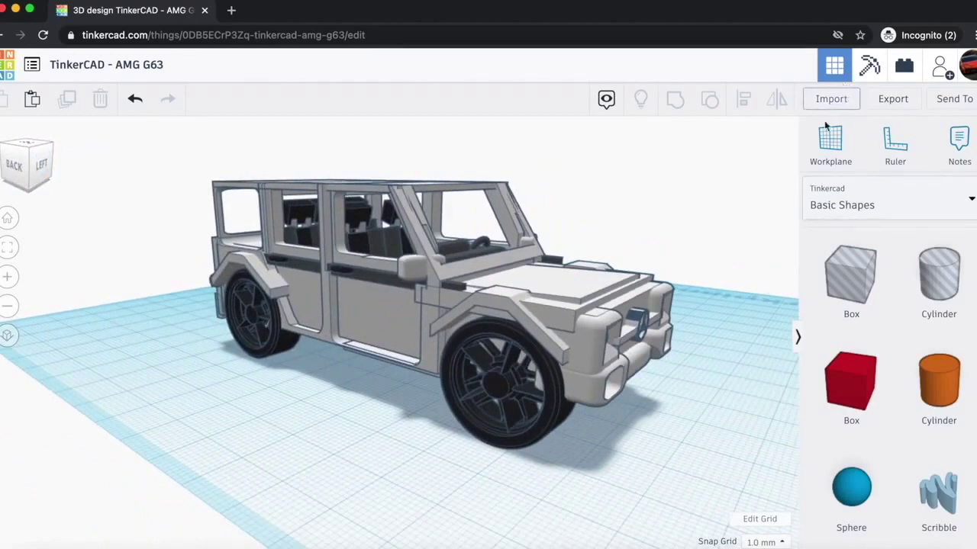
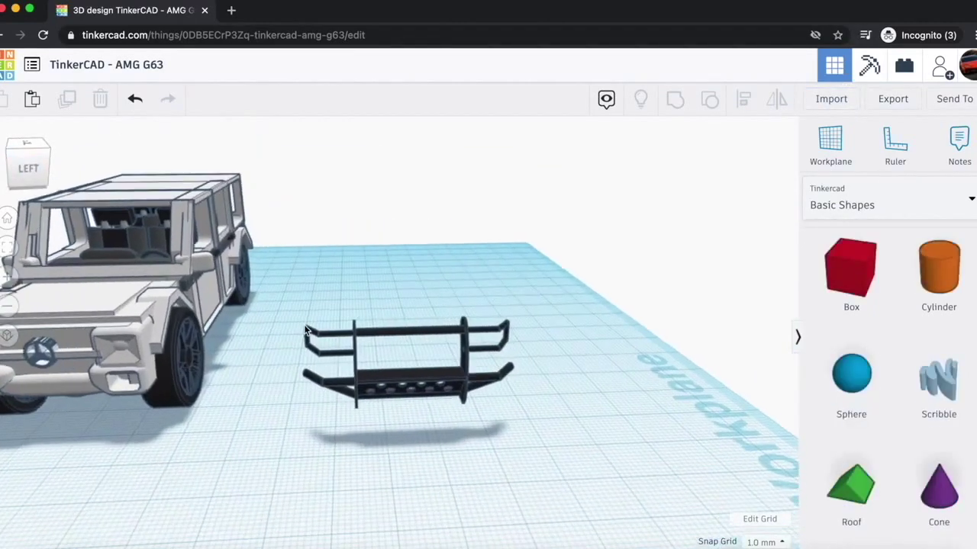
# - Add a box beside the black bull bar and reduce its base to 6 mm by 2 mm as a thin upright plate
pyautogui.scroll(2, 743, 417)
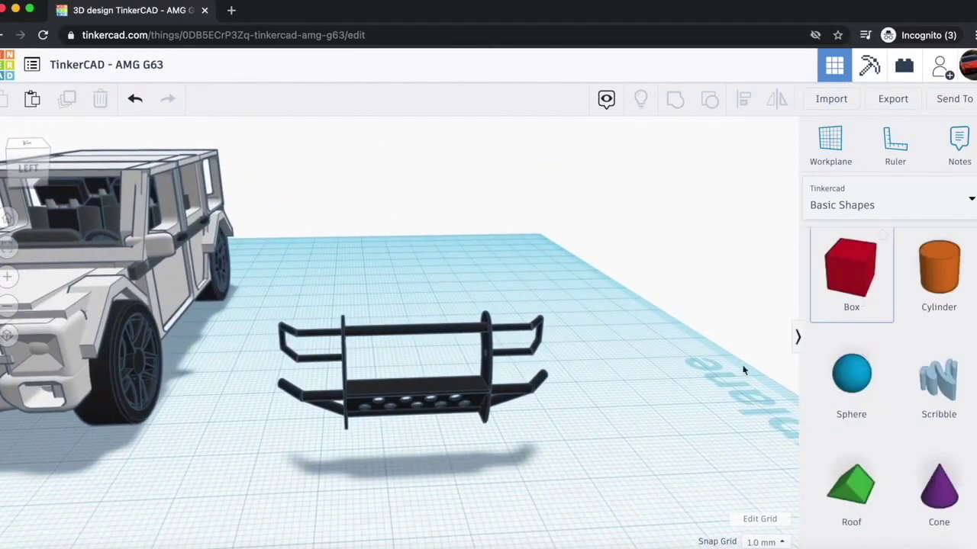
pyautogui.click(652, 415)
pyautogui.click(38, 174)
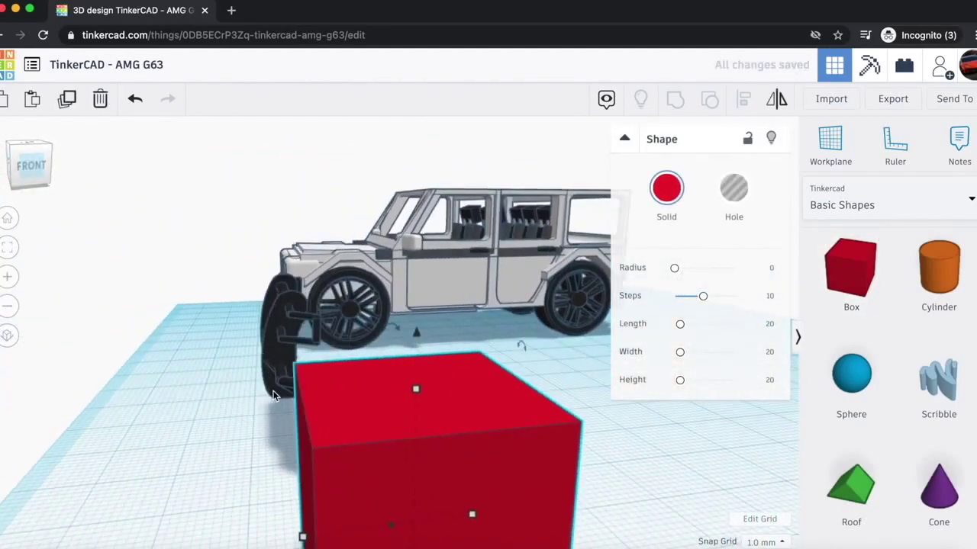
pyautogui.scroll(-3, 351, 359)
pyautogui.moveTo(465, 429); pyautogui.dragTo(467, 433)
pyautogui.click(34, 166)
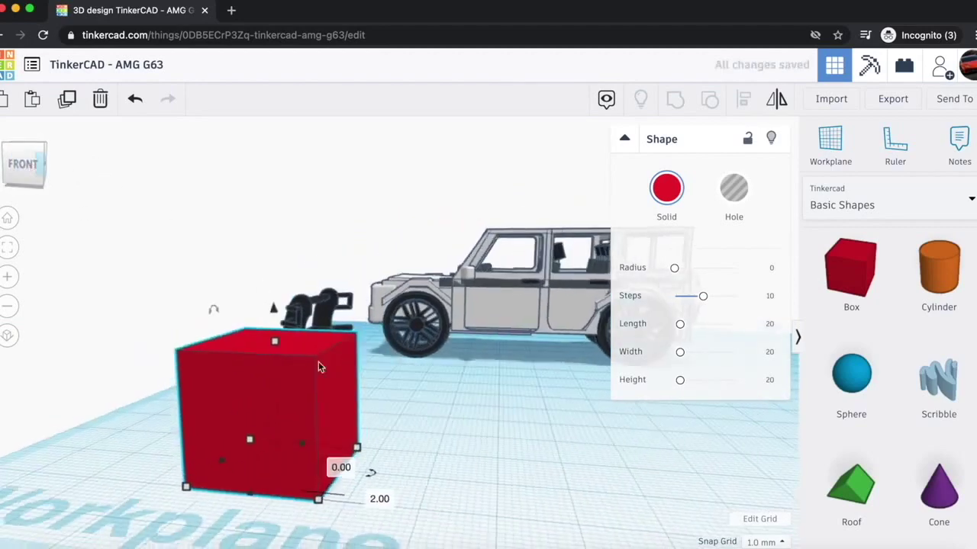
pyautogui.moveTo(350, 431); pyautogui.dragTo(310, 416)
pyautogui.click(32, 169)
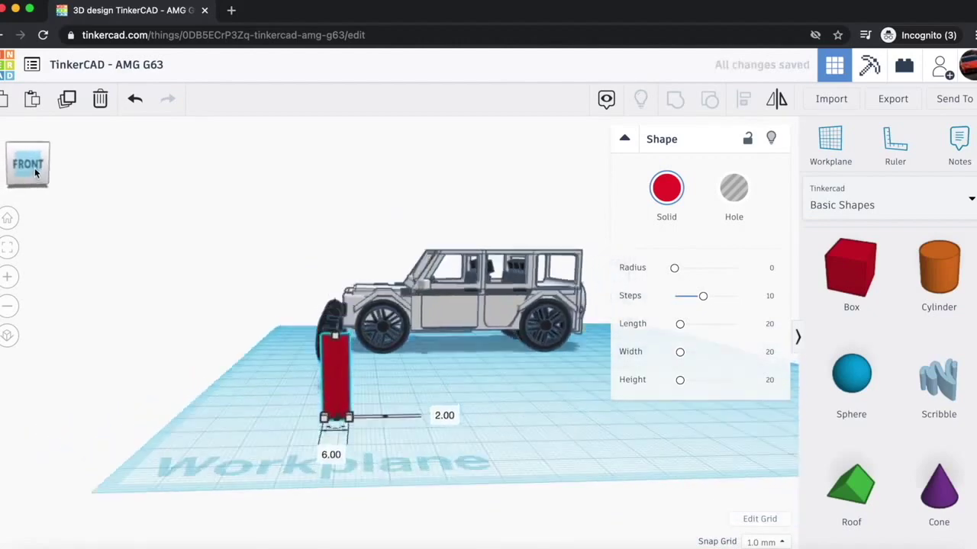
# - Add a second box, raise it above the workplane and move it closer to the thin red plate
pyautogui.moveTo(856, 299); pyautogui.dragTo(545, 429)
pyautogui.moveTo(552, 320); pyautogui.dragTo(556, 218)
pyautogui.moveTo(551, 262); pyautogui.dragTo(457, 260)
# - Add a sphere, raise it to overlap the raised box's lower corner and turn it into a hole
pyautogui.moveTo(847, 379); pyautogui.dragTo(465, 406)
pyautogui.moveTo(445, 270)
pyautogui.mouseDown()
pyautogui.moveTo(449, 299)
pyautogui.moveTo(442, 280)
pyautogui.mouseUp()
pyautogui.click(466, 383)
pyautogui.press('Down')
pyautogui.press('Down')
pyautogui.press('Down')
pyautogui.moveTo(473, 307); pyautogui.dragTo(483, 242)
pyautogui.press('Down')
pyautogui.press('Down')
pyautogui.press('Down')
pyautogui.click(731, 195)
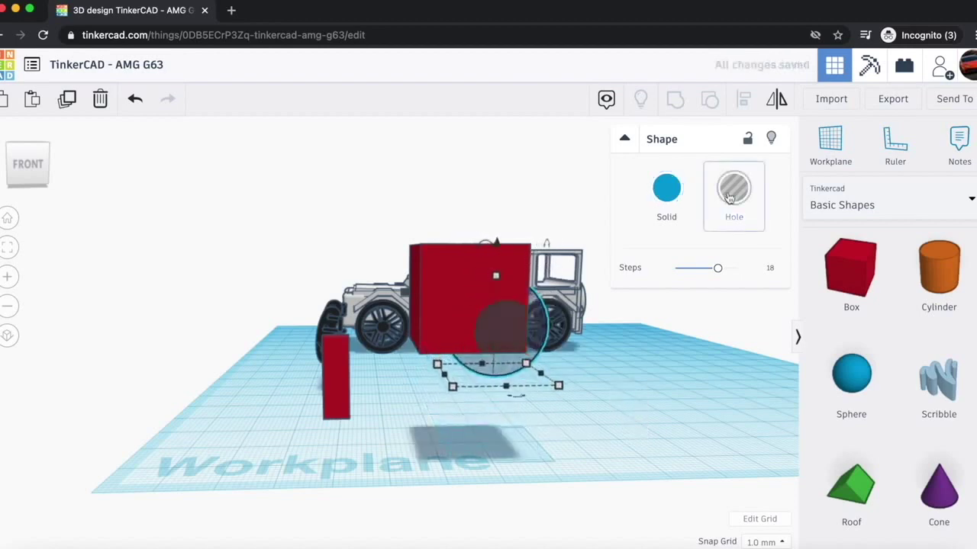
# - Enlarge the spherical hole until it extends past the raised box's lower sides, and raise it further into the box
pyautogui.moveTo(452, 386); pyautogui.dragTo(365, 388)
pyautogui.click(25, 165)
pyautogui.moveTo(25, 165); pyautogui.dragTo(33, 169)
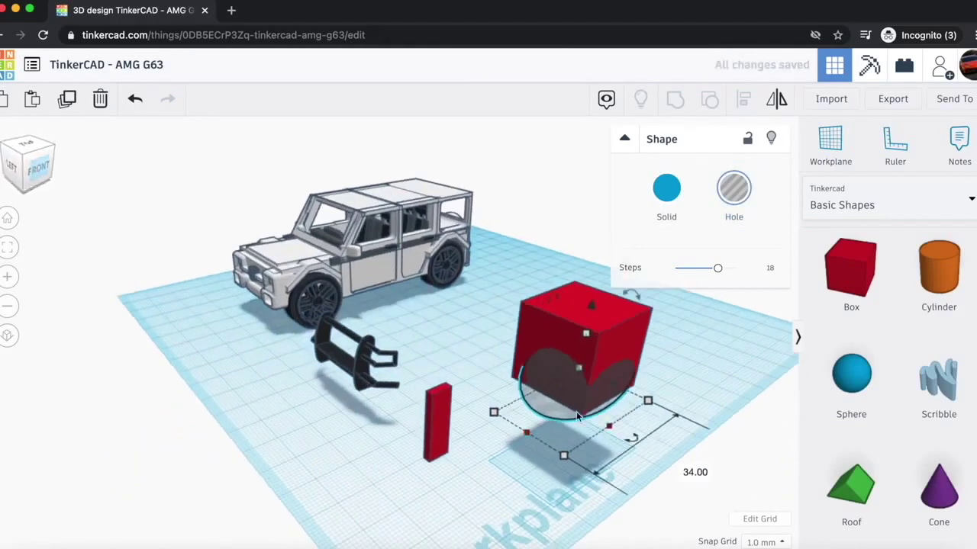
pyautogui.moveTo(537, 386); pyautogui.dragTo(482, 357)
pyautogui.moveTo(616, 430); pyautogui.dragTo(643, 448)
pyautogui.moveTo(564, 322); pyautogui.dragTo(570, 280)
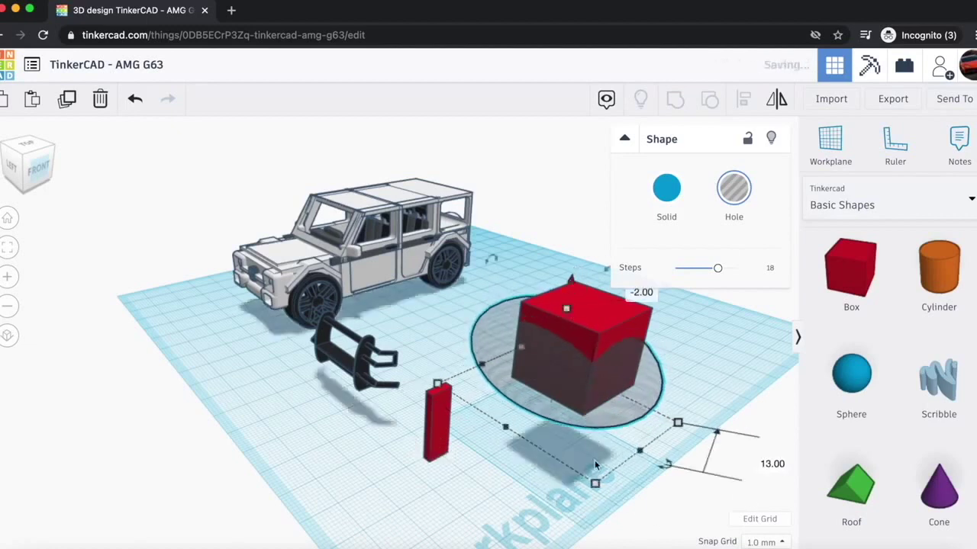
# - Group the spherical hole with the raised box, move the result near the thin red plate and turn it into a hole
pyautogui.keyDown('shift'); pyautogui.click(601, 315); pyautogui.keyUp('shift')
pyautogui.click(675, 101)
pyautogui.moveTo(610, 336); pyautogui.dragTo(492, 391)
pyautogui.click(731, 205)
# - Move the domed hole block over the thin red plate and lower it onto the plate's upper end
pyautogui.moveTo(40, 167)
pyautogui.mouseDown()
pyautogui.moveTo(25, 158)
pyautogui.moveTo(30, 166)
pyautogui.mouseUp()
pyautogui.scroll(5, 210, 280)
pyautogui.moveTo(236, 193); pyautogui.dragTo(242, 295)
pyautogui.moveTo(278, 368); pyautogui.dragTo(388, 338)
pyautogui.moveTo(349, 285); pyautogui.dragTo(349, 319)
pyautogui.click(33, 159)
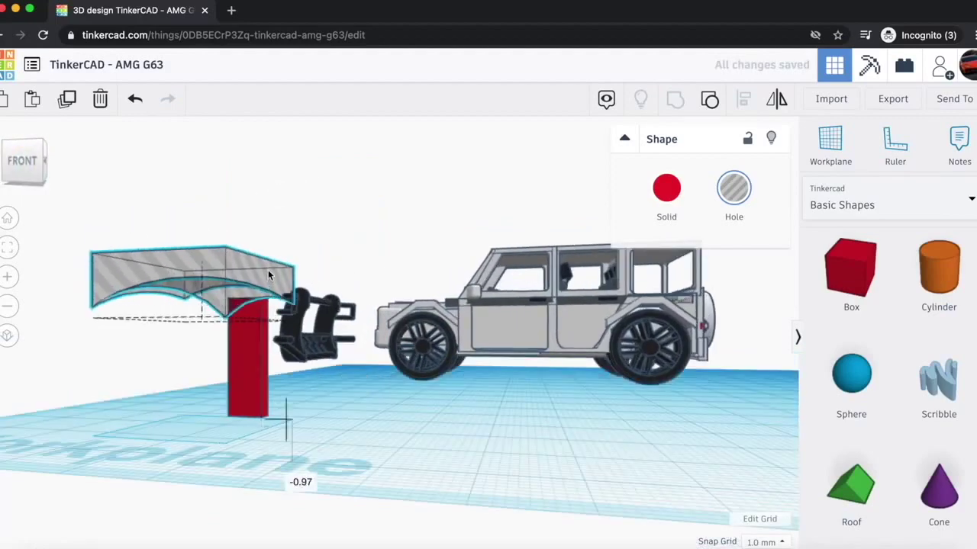
# - Nudge the domed hole block sideways until it straddles the red plate, and lower it further over the plate's top
pyautogui.moveTo(34, 161); pyautogui.dragTo(2, 169)
pyautogui.press('Right')
pyautogui.press('Right')
pyautogui.press('Right')
pyautogui.press('Right')
pyautogui.press('Right')
pyautogui.press('Right')
pyautogui.press('Right')
pyautogui.press('Right')
pyautogui.press('Right')
pyautogui.press('Right')
pyautogui.moveTo(214, 256); pyautogui.dragTo(219, 280)
pyautogui.moveTo(180, 392); pyautogui.dragTo(219, 357)
pyautogui.click(674, 100)
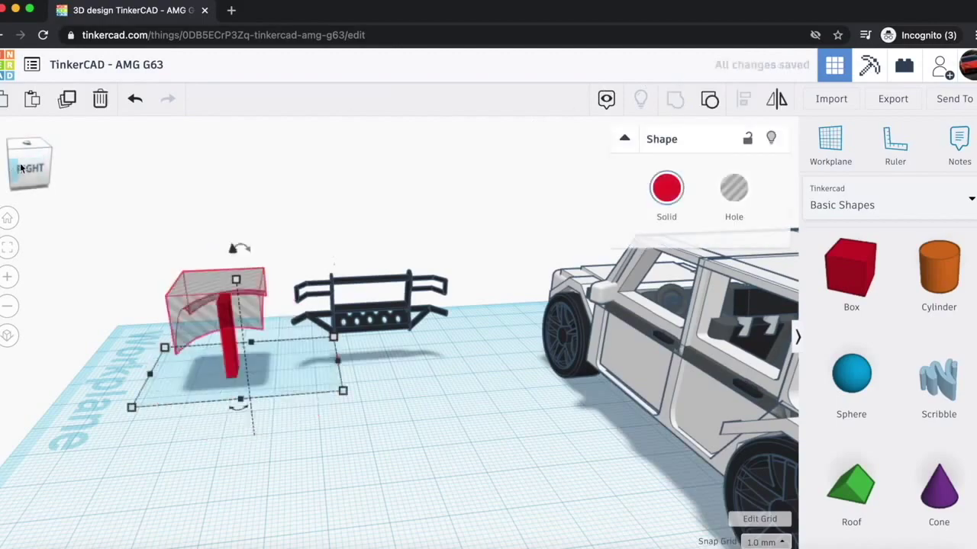
pyautogui.click(19, 169)
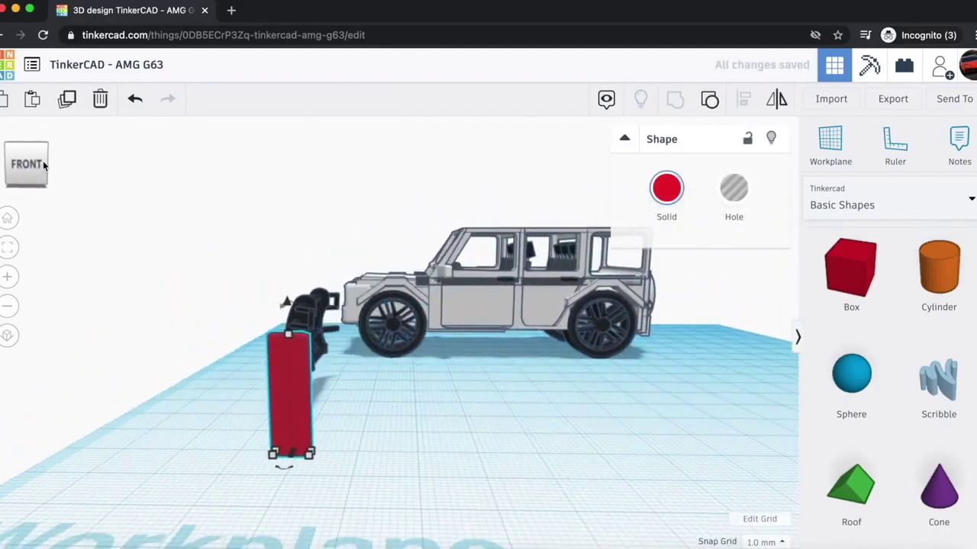
pyautogui.scroll(5, 261, 298)
pyautogui.press('super+z')
# - Lower the domed hole block deeper over the red plate and group them to round off the plate's top
pyautogui.scroll(-3, 195, 312)
pyautogui.click(256, 299)
pyautogui.moveTo(218, 264); pyautogui.dragTo(219, 291)
pyautogui.click(186, 505)
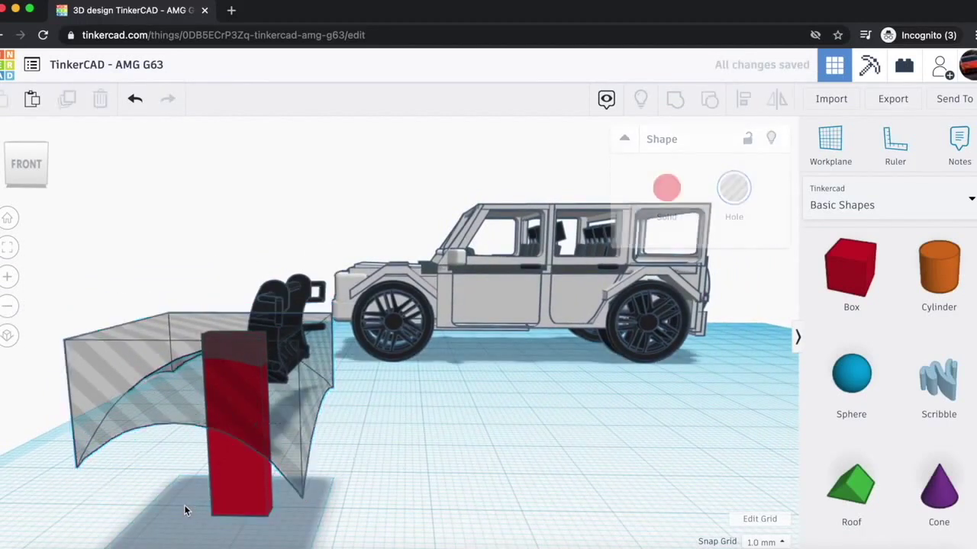
pyautogui.click(299, 394)
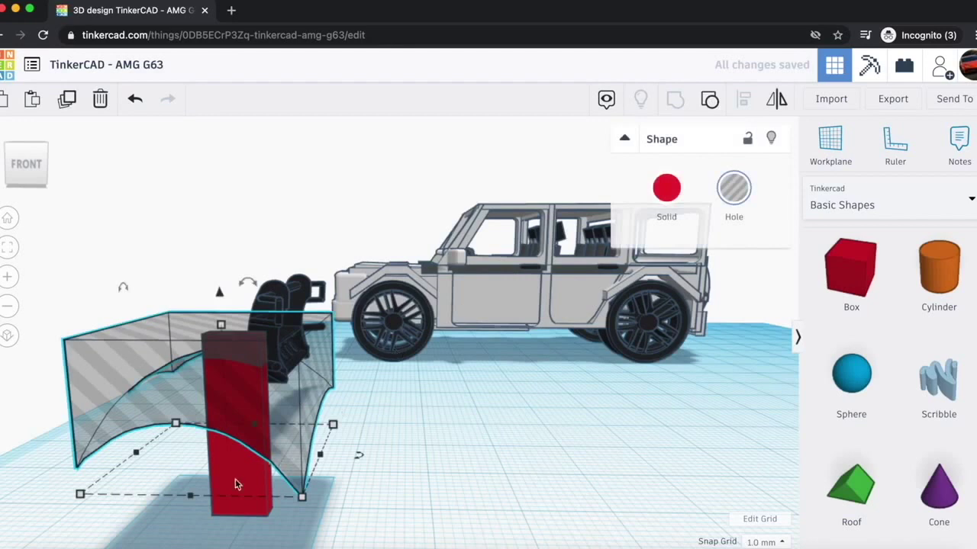
pyautogui.click(175, 520)
pyautogui.click(498, 490)
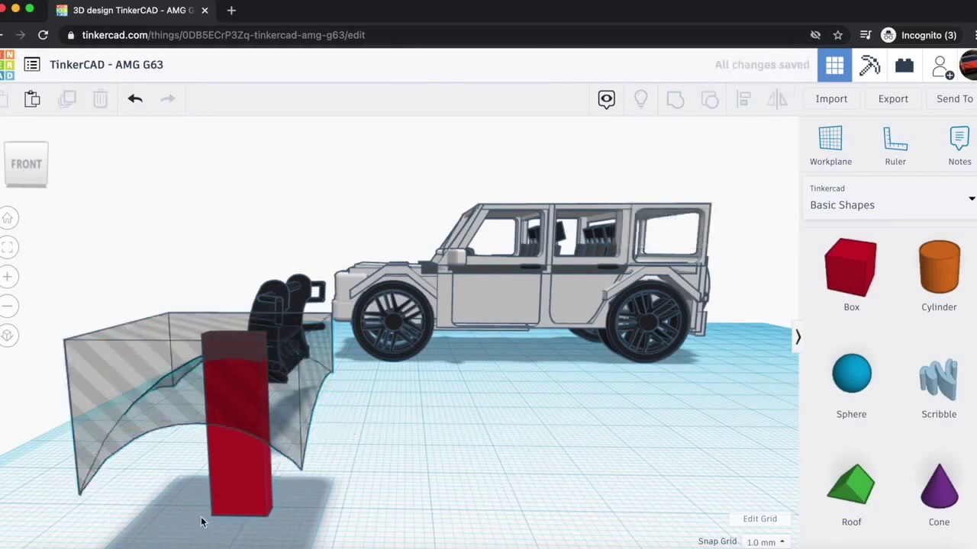
pyautogui.click(254, 433)
pyautogui.click(674, 99)
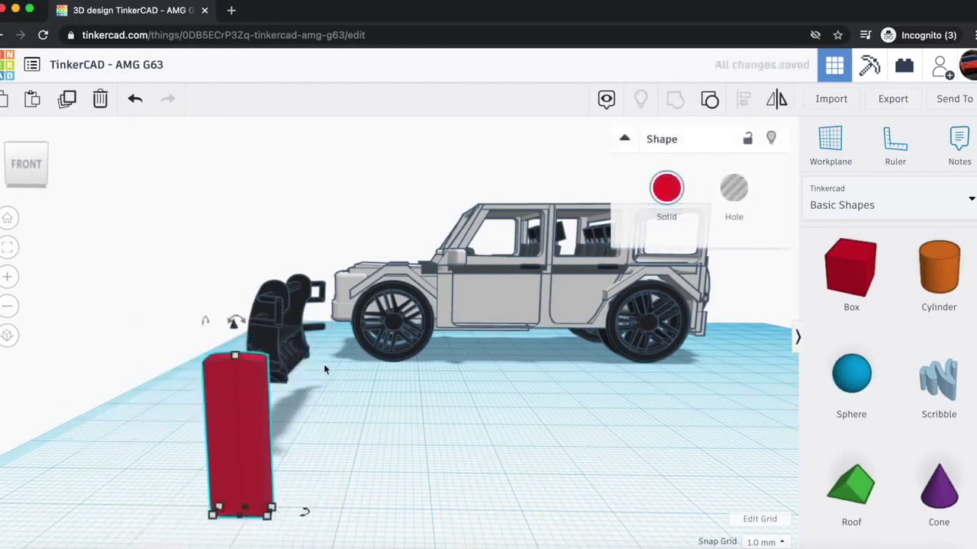
# - Move the rounded plate beside a new sunken spherical hole overlapping its lower side, and group them to cut a curved recess
pyautogui.moveTo(208, 414); pyautogui.dragTo(341, 402)
pyautogui.moveTo(861, 381); pyautogui.dragTo(457, 519)
pyautogui.moveTo(455, 358); pyautogui.dragTo(454, 381)
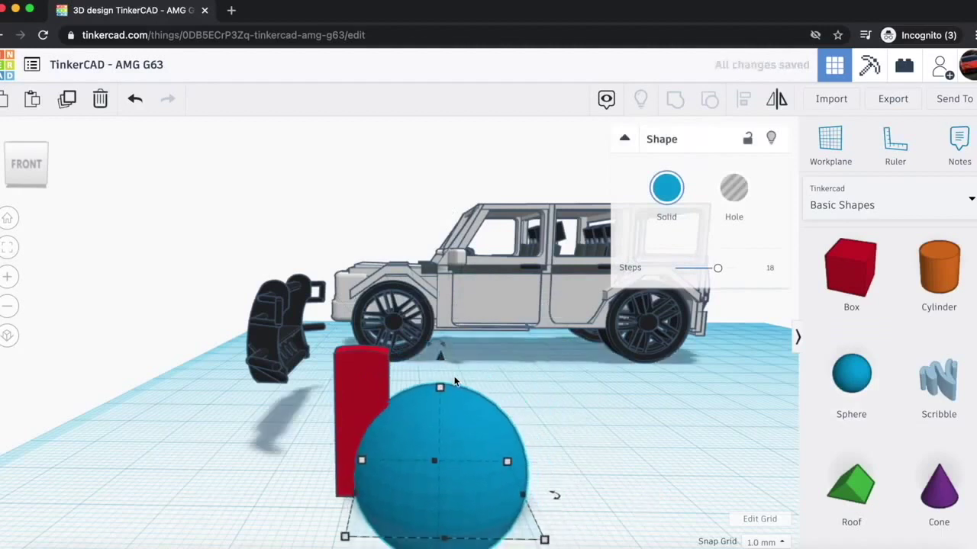
pyautogui.click(734, 195)
pyautogui.keyDown('shift'); pyautogui.click(347, 473); pyautogui.keyUp('shift')
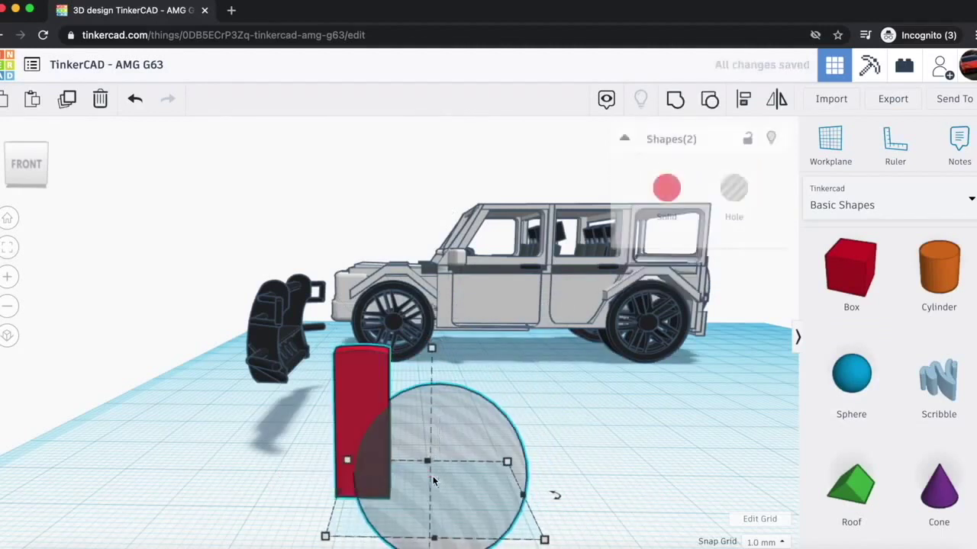
pyautogui.click(676, 100)
# - Move the recessed red plate aside towards the edge of the workplane
pyautogui.moveTo(34, 169)
pyautogui.mouseDown()
pyautogui.moveTo(26, 167)
pyautogui.moveTo(48, 175)
pyautogui.moveTo(28, 177)
pyautogui.moveTo(32, 170)
pyautogui.mouseUp()
pyautogui.scroll(-3, 393, 322)
pyautogui.moveTo(537, 375); pyautogui.dragTo(647, 398)
# - Add a box, flatten and narrow it into a thin crossbar, and raise it in front of the black bull bar
pyautogui.moveTo(848, 271); pyautogui.dragTo(382, 416)
pyautogui.moveTo(380, 333); pyautogui.dragTo(376, 413)
pyautogui.moveTo(384, 373); pyautogui.dragTo(387, 338)
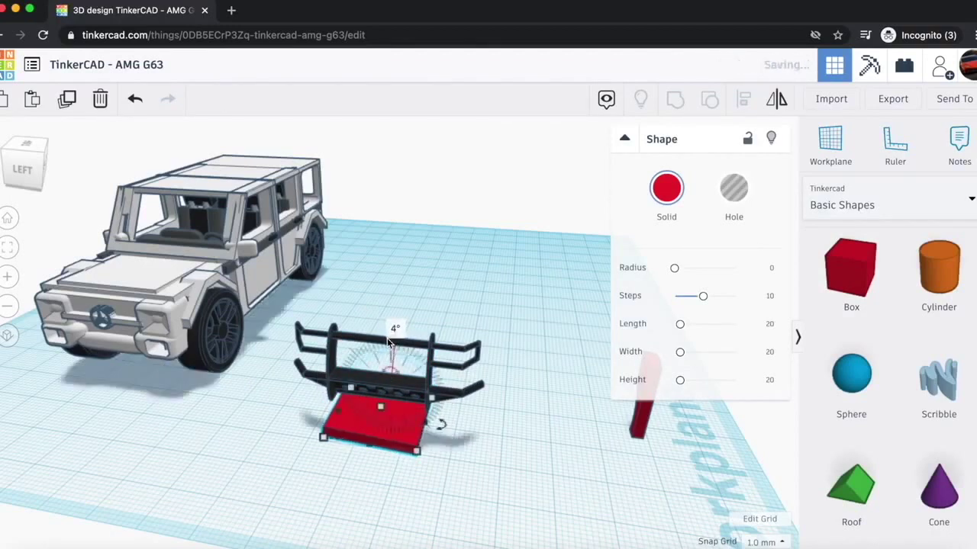
pyautogui.click(397, 329)
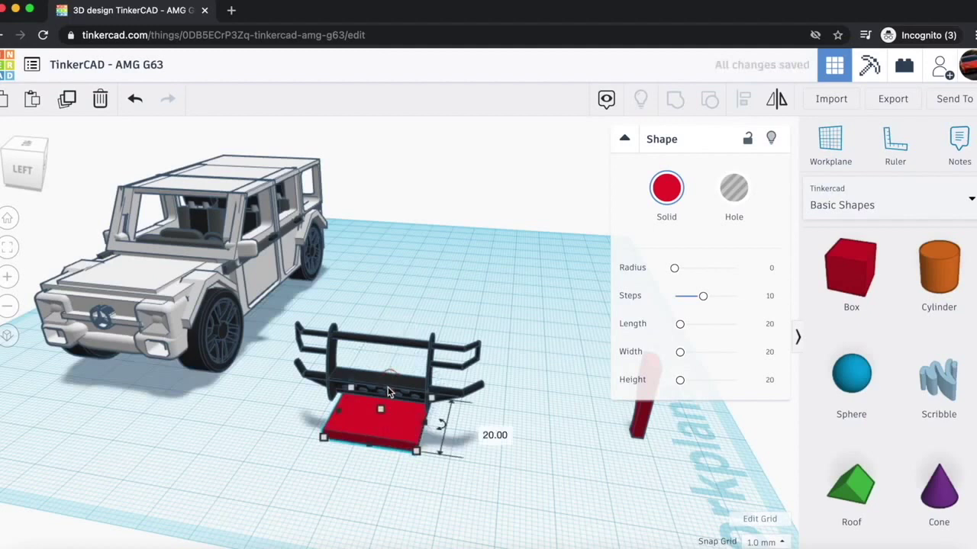
pyautogui.moveTo(383, 394); pyautogui.dragTo(380, 355)
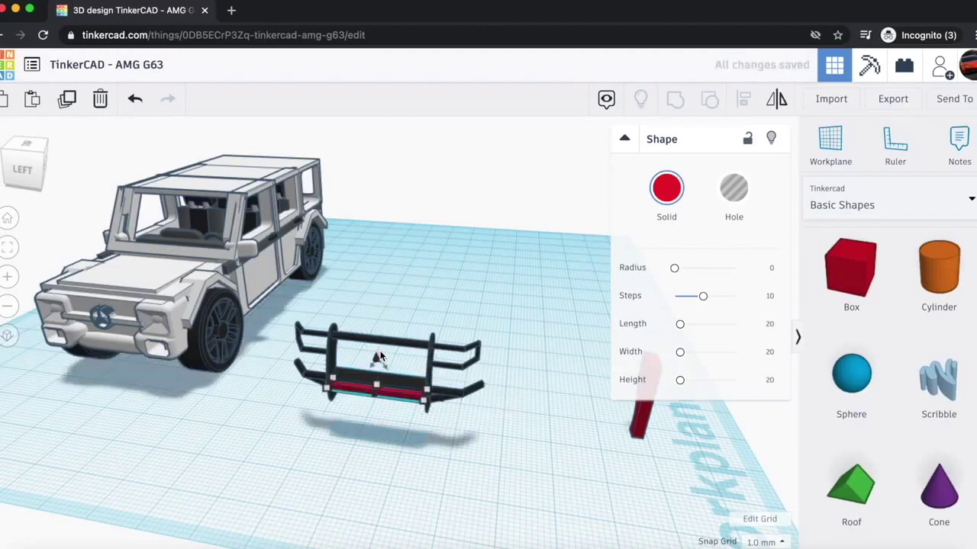
pyautogui.click(706, 493)
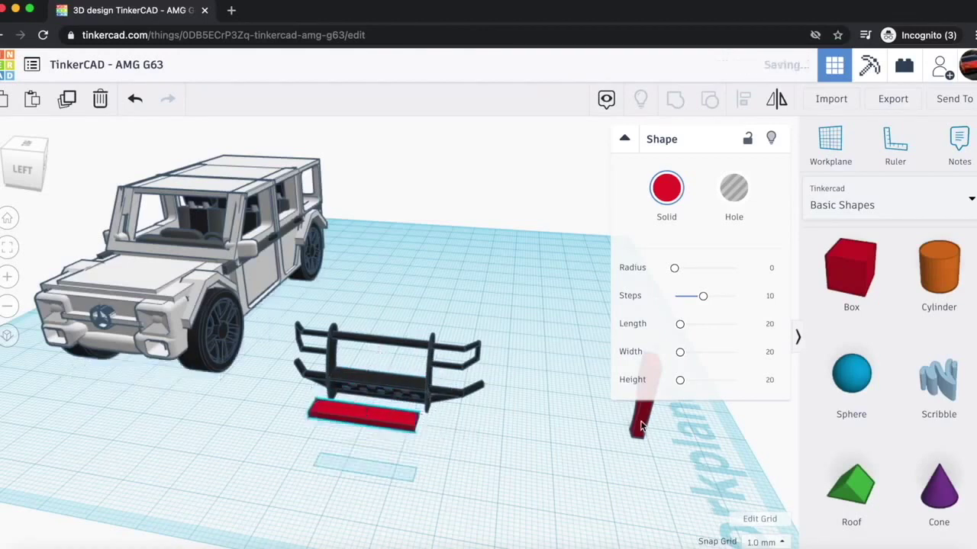
# - Move the recessed plate to one end of the red crossbar, raise it and nudge it into line
pyautogui.moveTo(650, 393); pyautogui.dragTo(414, 427)
pyautogui.moveTo(424, 367); pyautogui.dragTo(424, 332)
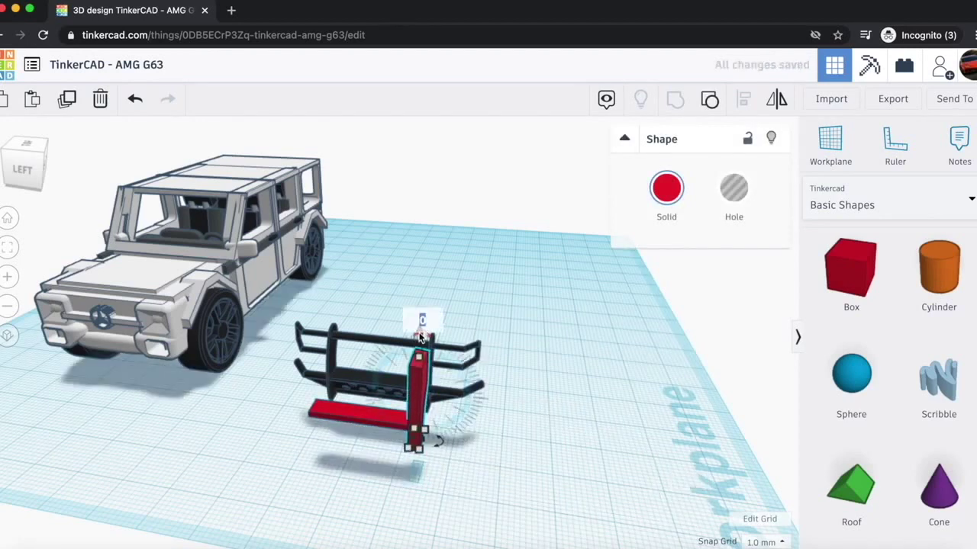
pyautogui.click(531, 386)
pyautogui.click(29, 147)
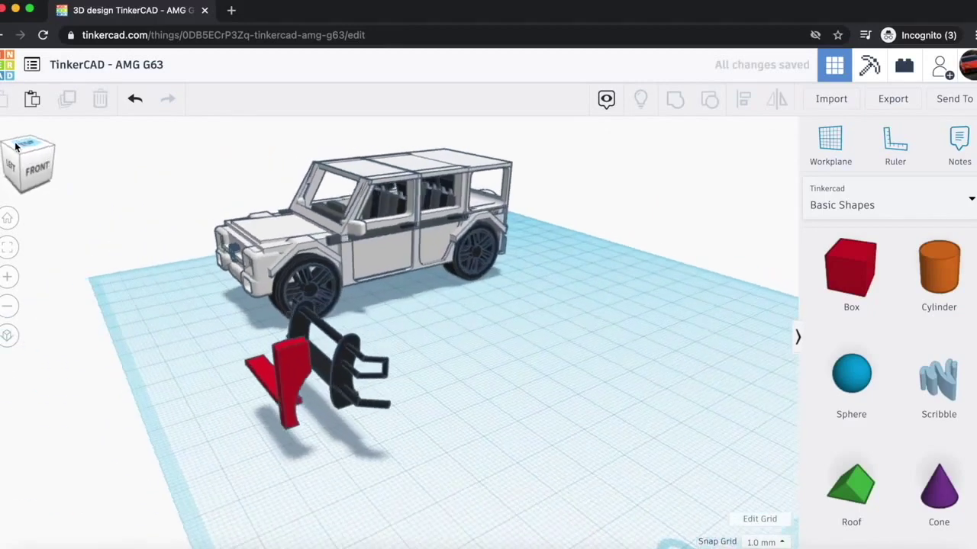
pyautogui.click(293, 359)
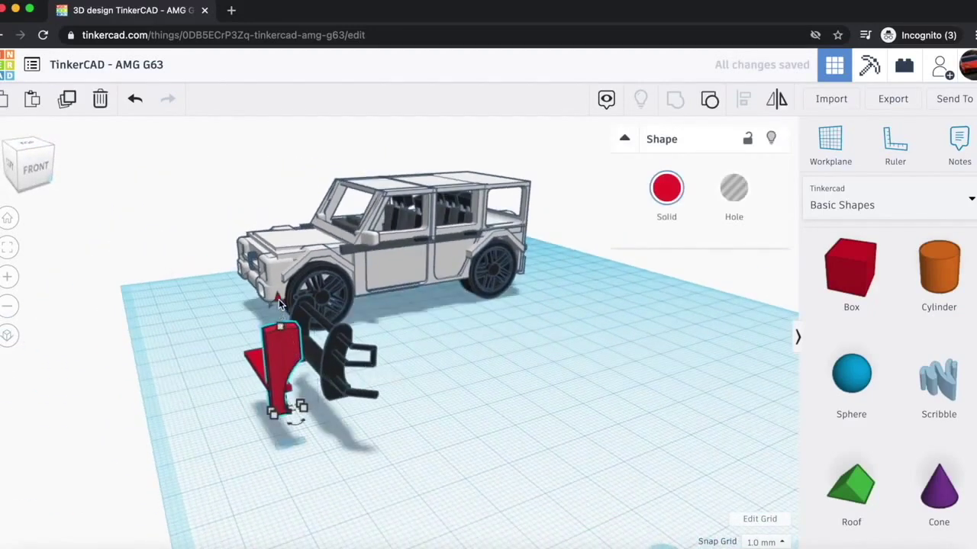
pyautogui.press('Right')
# - Duplicate the recessed plate and shift the copy along to the crossbar's opposite end
pyautogui.moveTo(10, 162); pyautogui.dragTo(35, 164)
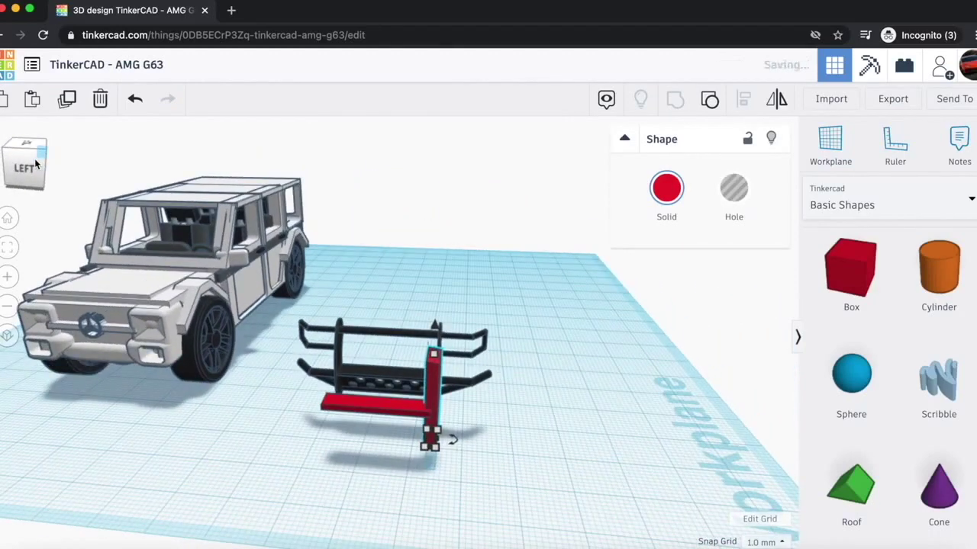
pyautogui.press('Left')
pyautogui.press('Left')
pyautogui.press('Left')
pyautogui.press('Left')
pyautogui.press('Left')
pyautogui.press('Left')
pyautogui.press('Left')
pyautogui.press('Left')
pyautogui.press('Left')
pyautogui.press('Left')
pyautogui.press('Left')
pyautogui.press('Left')
pyautogui.press('Left')
pyautogui.press('Left')
pyautogui.press('Left')
pyautogui.press('Left')
pyautogui.press('Left')
pyautogui.press('Left')
pyautogui.press('Left')
pyautogui.press('Left')
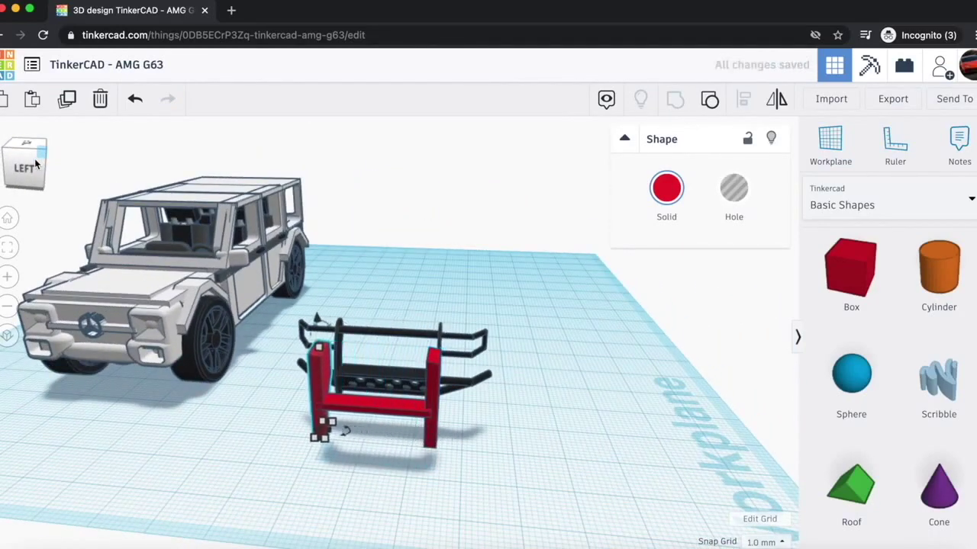
# - Move the black bull bar back about 26 mm, away from the red frame
pyautogui.moveTo(34, 167)
pyautogui.mouseDown()
pyautogui.moveTo(6, 160)
pyautogui.moveTo(37, 169)
pyautogui.mouseUp()
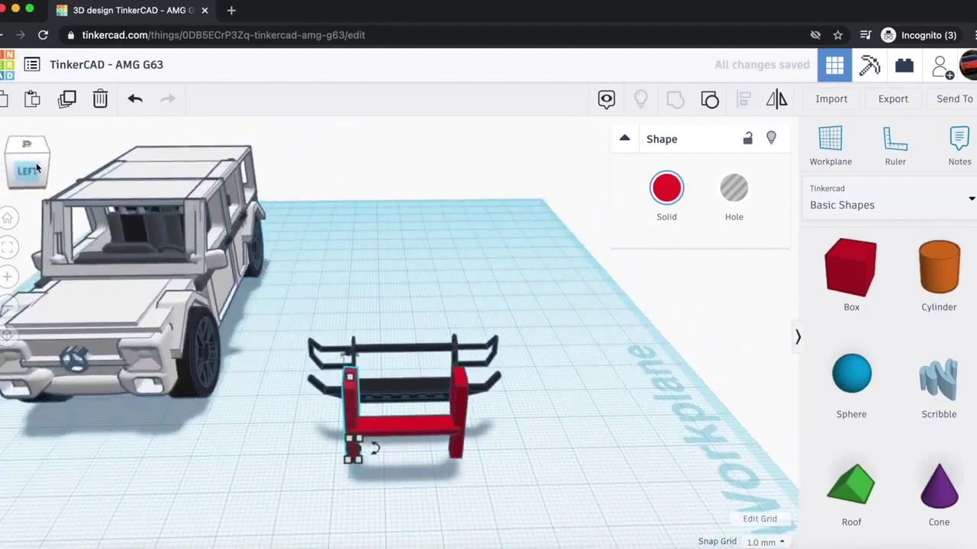
pyautogui.moveTo(402, 382); pyautogui.dragTo(401, 318)
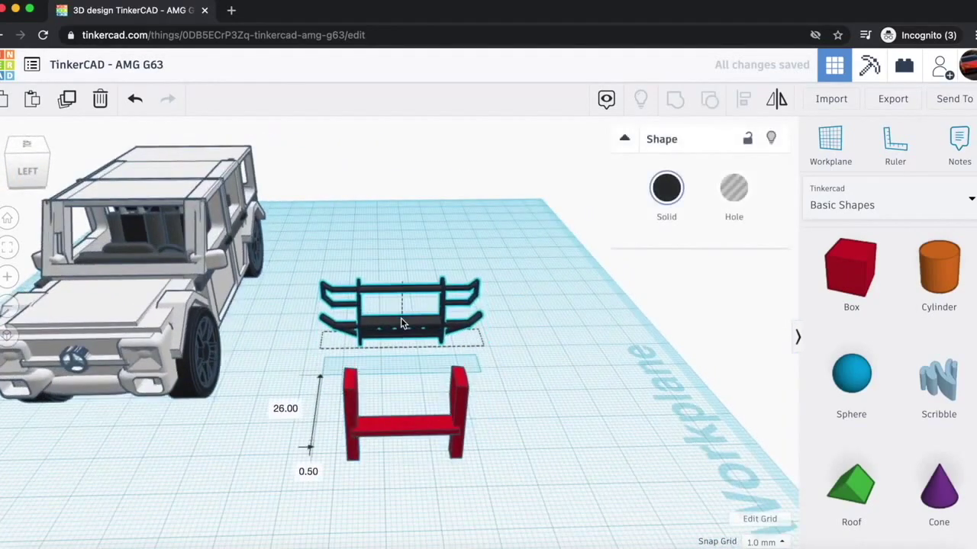
pyautogui.click(34, 169)
# - Add a 64-sided cylinder, rotate it 90° to lie on its side and move it closer to the red frame
pyautogui.moveTo(940, 304); pyautogui.dragTo(594, 489)
pyautogui.moveTo(685, 269); pyautogui.dragTo(869, 269)
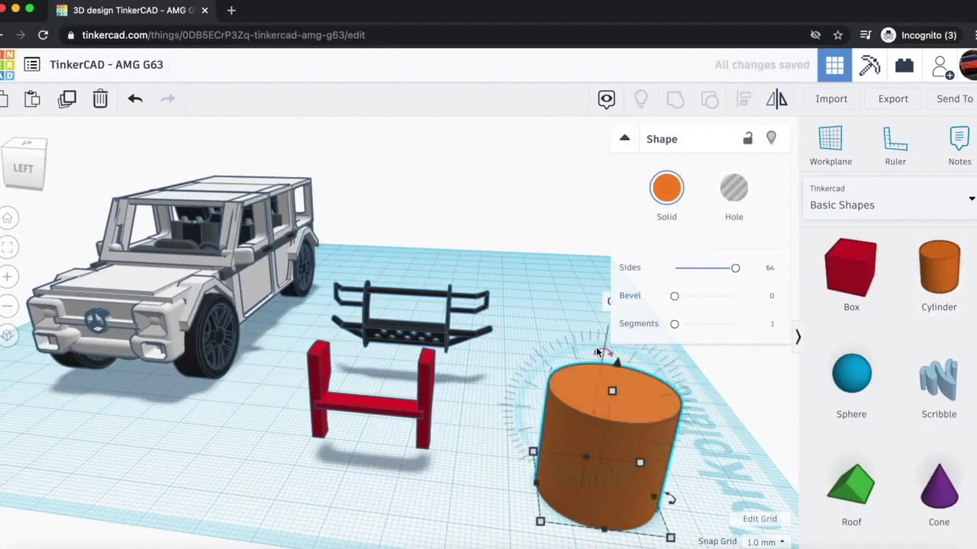
pyautogui.moveTo(603, 352); pyautogui.dragTo(682, 399)
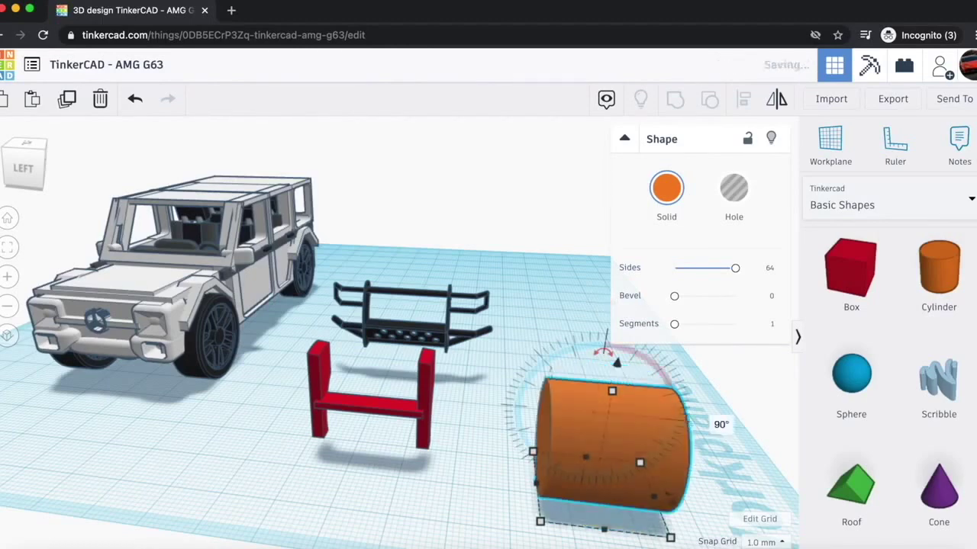
pyautogui.moveTo(645, 431); pyautogui.dragTo(544, 431)
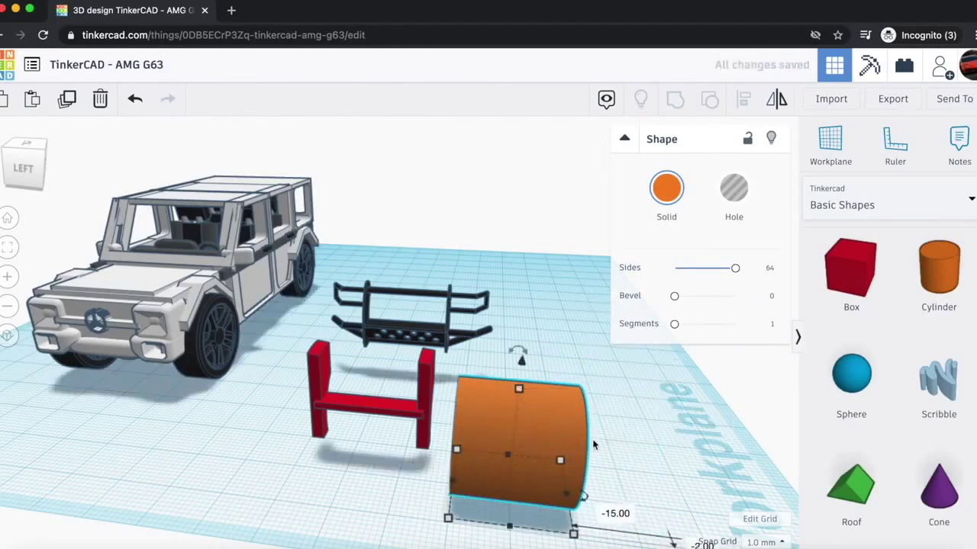
pyautogui.scroll(-3, 592, 439)
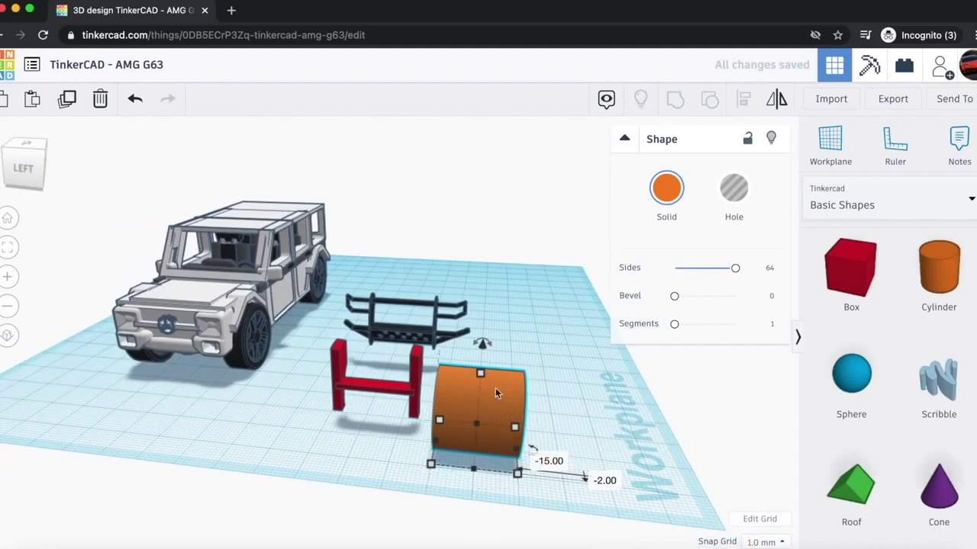
# - Shrink the cylinder's height and width to make a thin rod about 22 mm long
pyautogui.moveTo(479, 373); pyautogui.dragTo(476, 423)
pyautogui.moveTo(518, 473); pyautogui.dragTo(492, 411)
pyautogui.scroll(3, 492, 411)
pyautogui.moveTo(24, 168); pyautogui.dragTo(10, 145)
pyautogui.moveTo(147, 351); pyautogui.dragTo(51, 246, button='right')
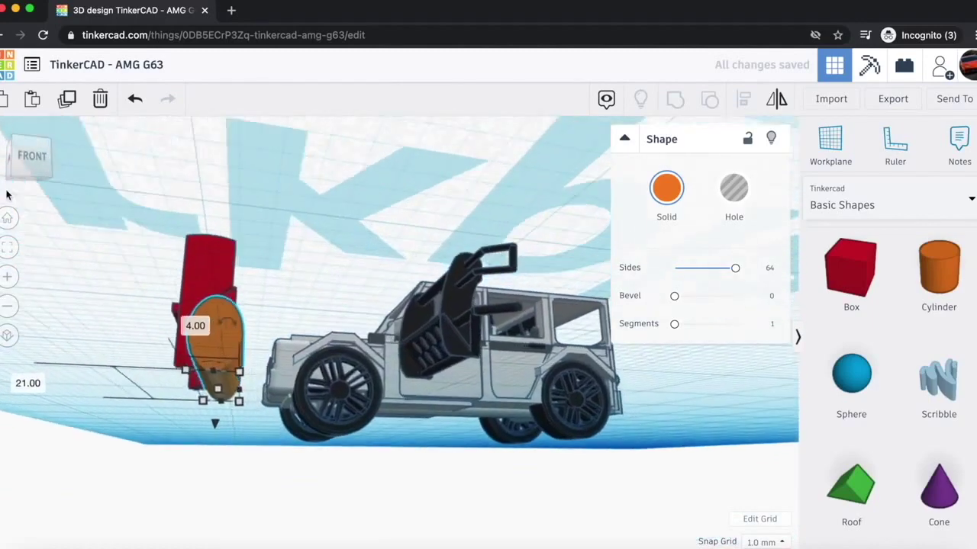
pyautogui.moveTo(31, 157); pyautogui.dragTo(34, 152)
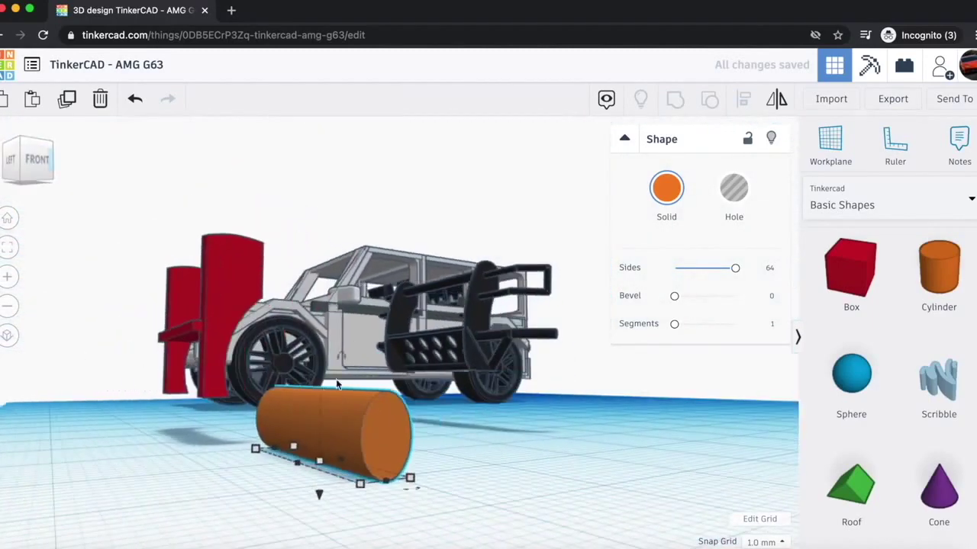
pyautogui.moveTo(410, 478); pyautogui.dragTo(388, 428)
pyautogui.moveTo(14, 159); pyautogui.dragTo(31, 171)
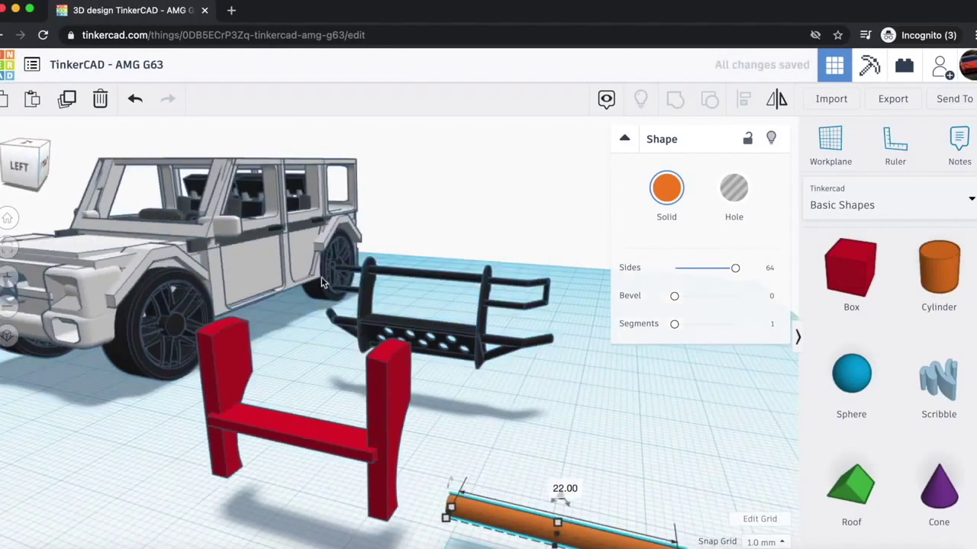
# - Set the orange rod's width to 1 mm
pyautogui.scroll(-3, 321, 281)
pyautogui.scroll(-1, 321, 277)
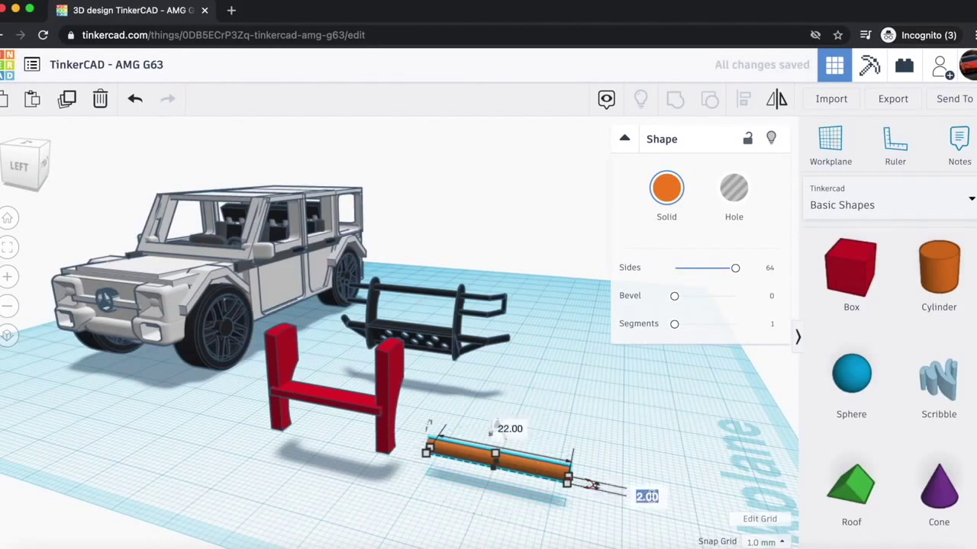
pyautogui.press('Return')
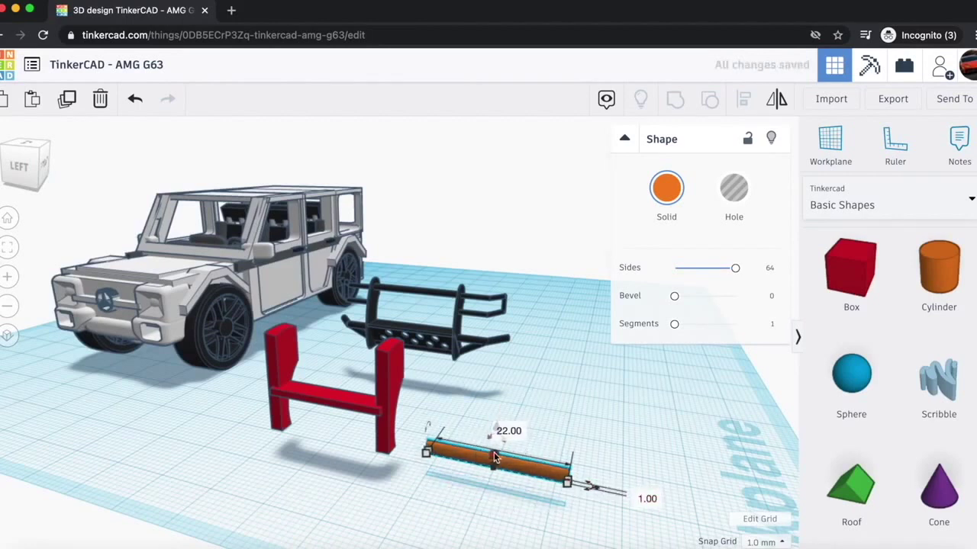
pyautogui.click(562, 462)
# - Place the orange rod between the upper ends of the two red plates
pyautogui.moveTo(500, 459); pyautogui.dragTo(329, 324)
pyautogui.click(10, 150)
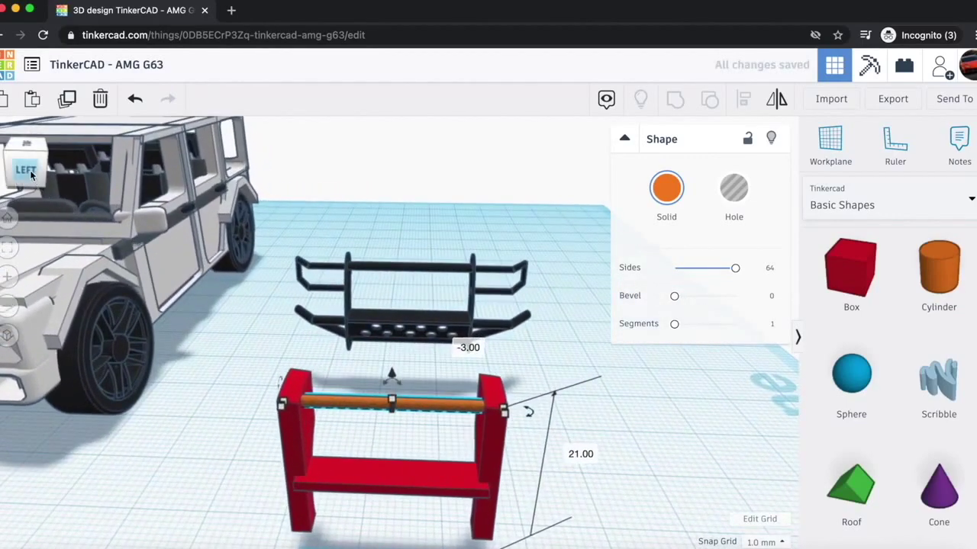
pyautogui.click(31, 175)
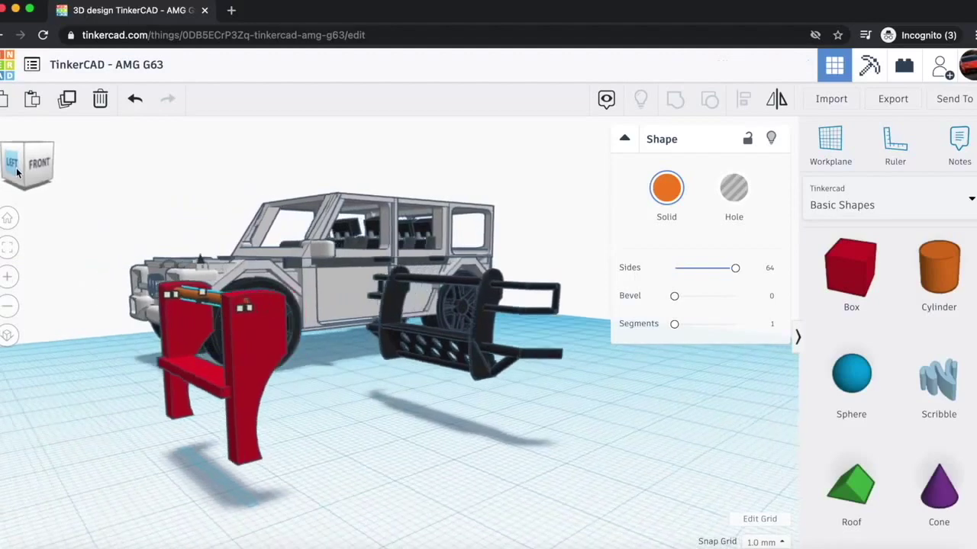
pyautogui.click(38, 166)
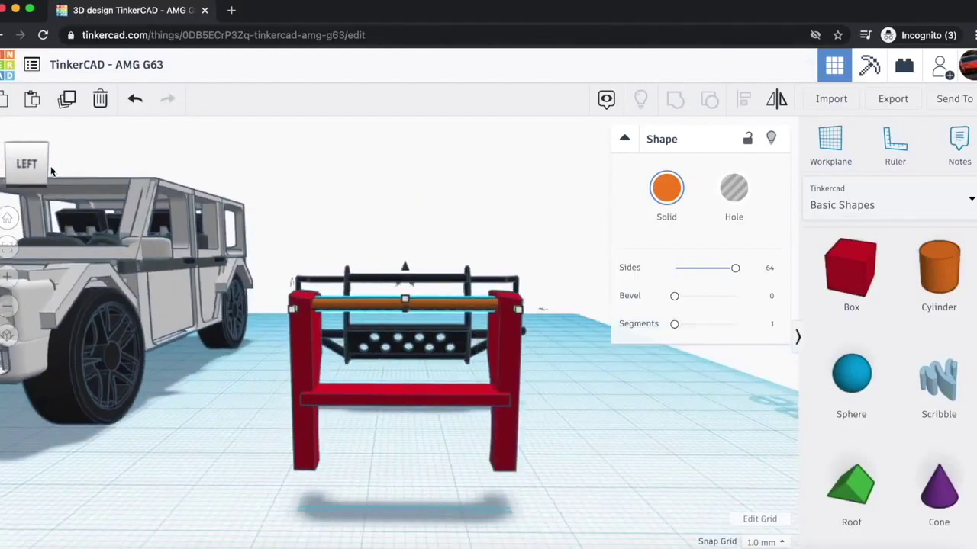
pyautogui.moveTo(532, 296); pyautogui.dragTo(420, 279)
# - Duplicate the orange rod, lower the copy to the red crossbar's level and nudge it along the frame
pyautogui.moveTo(374, 213); pyautogui.dragTo(385, 359)
pyautogui.press('Up')
pyautogui.press('Up')
pyautogui.press('Up')
pyautogui.press('Up')
pyautogui.press('Up')
pyautogui.press('Up')
pyautogui.press('Up')
pyautogui.press('Up')
pyautogui.press('Up')
pyautogui.press('Up')
pyautogui.press('Left')
pyautogui.press('Left')
pyautogui.press('Left')
pyautogui.press('Left')
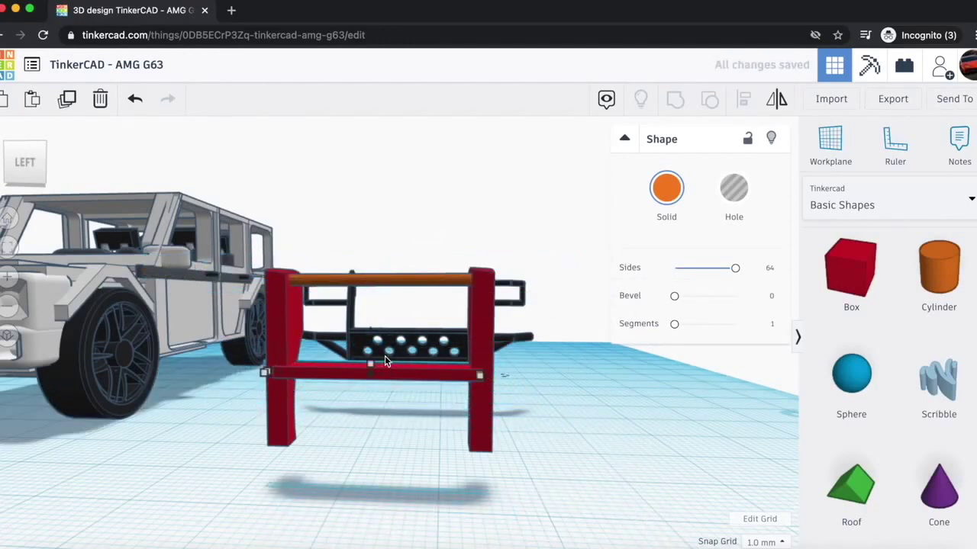
# - Lower the copied orange rod to near the lower ends of the two red plates
pyautogui.moveTo(379, 332); pyautogui.dragTo(375, 392)
pyautogui.moveTo(35, 168)
pyautogui.mouseDown()
pyautogui.moveTo(2, 163)
pyautogui.moveTo(20, 162)
pyautogui.mouseUp()
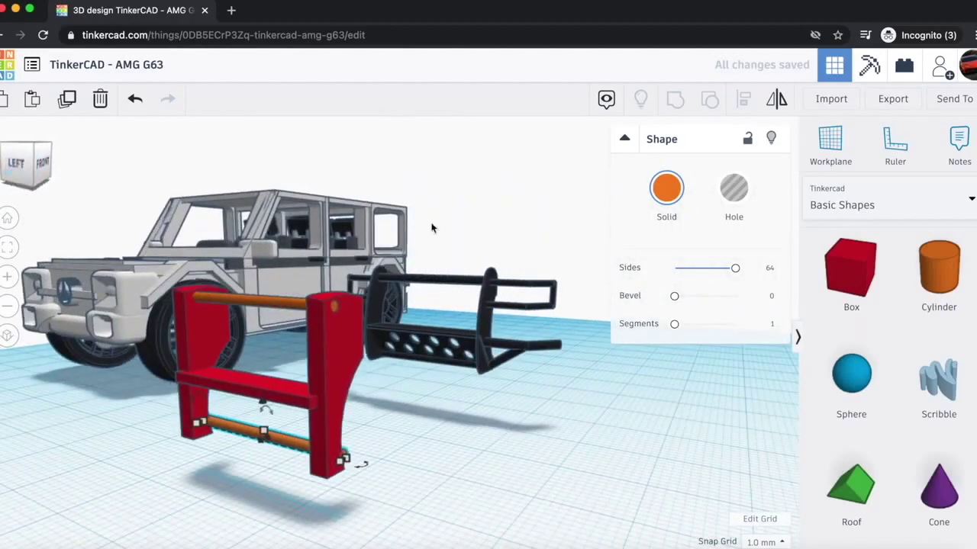
# - Add a box shaped as a thin, wide red panel 5 mm high and move it beside the red frame
pyautogui.moveTo(851, 267); pyautogui.dragTo(555, 456)
pyautogui.moveTo(483, 326); pyautogui.dragTo(482, 416)
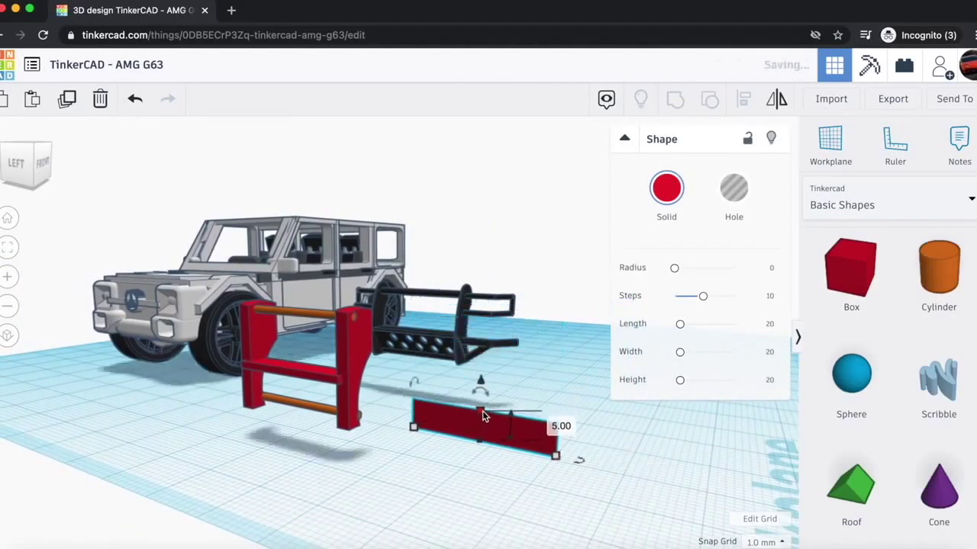
pyautogui.moveTo(136, 277); pyautogui.dragTo(298, 402, button='right')
pyautogui.moveTo(298, 402); pyautogui.dragTo(226, 382)
pyautogui.click(45, 167)
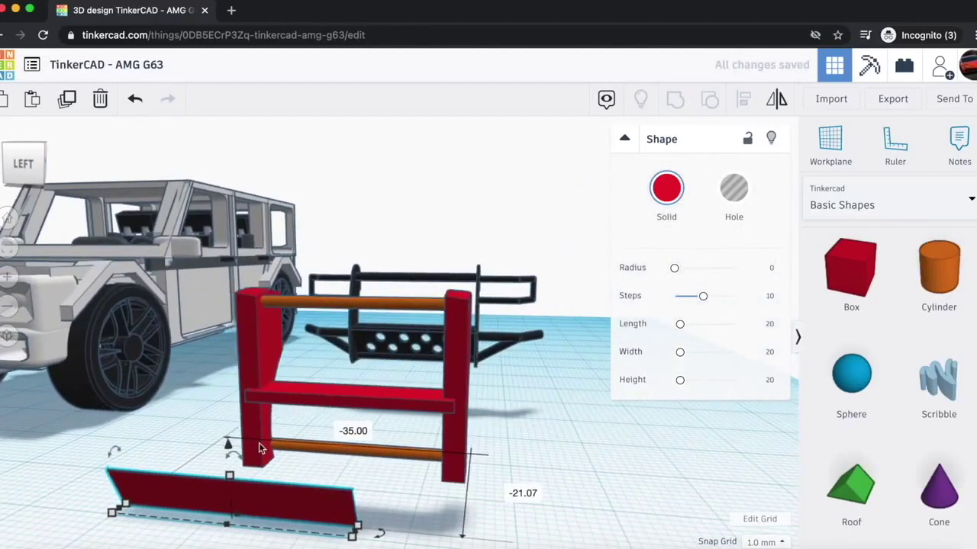
# - Move the thin panel under the frame, raise it 5 mm and nudge it along to sit below the red crossbar
pyautogui.moveTo(293, 506); pyautogui.dragTo(403, 471)
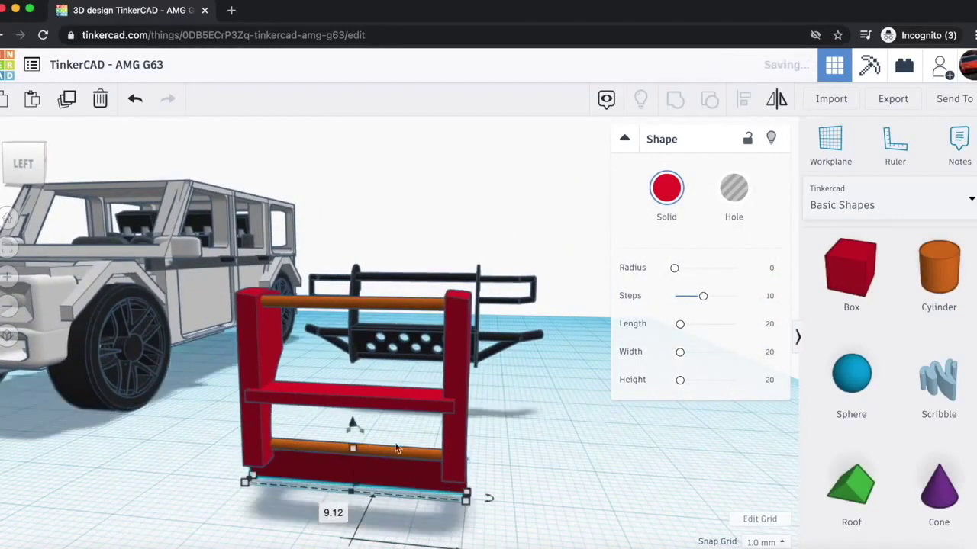
pyautogui.moveTo(353, 424); pyautogui.dragTo(352, 382)
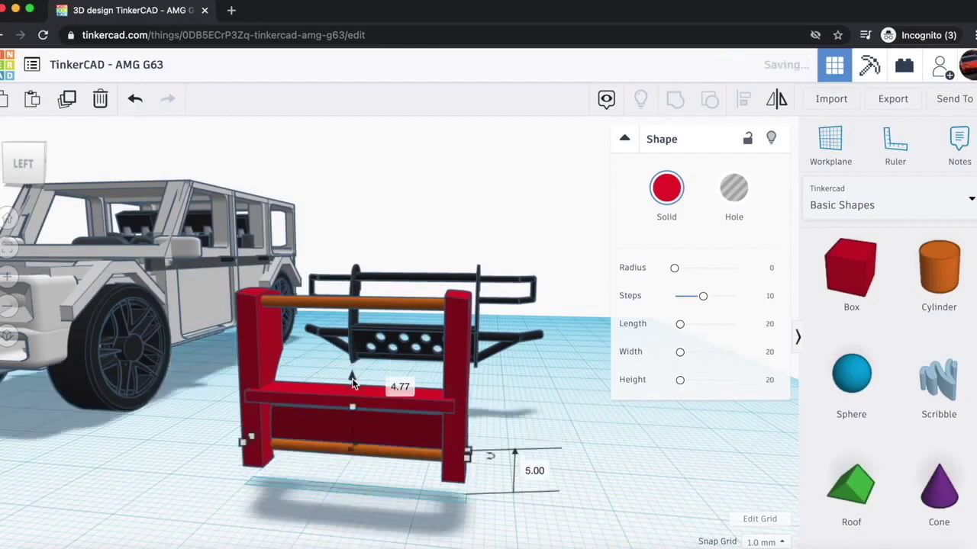
pyautogui.press('Down')
pyautogui.press('Down')
pyautogui.press('Down')
pyautogui.press('Down')
pyautogui.press('Down')
pyautogui.press('Down')
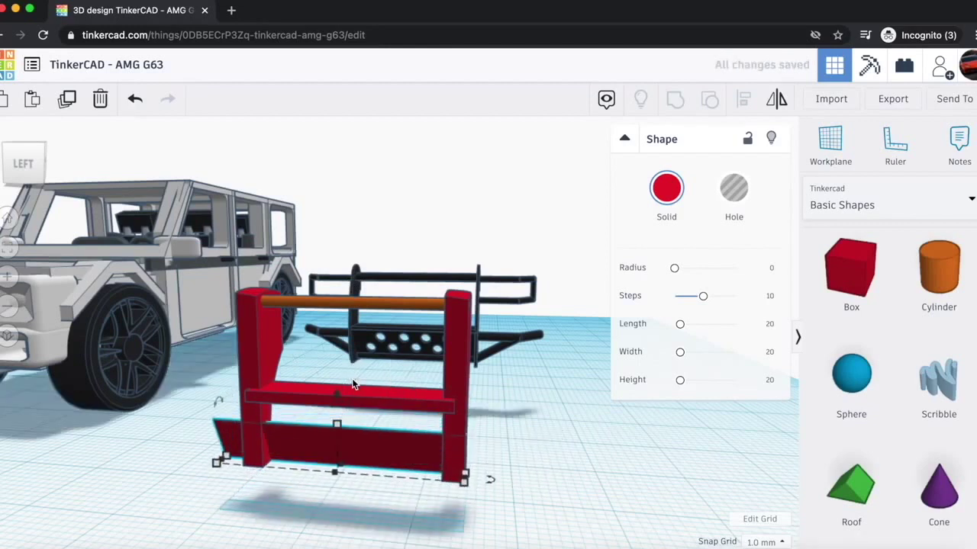
# - Narrow the thin panel to fit between the red plates and stretch its height to 7 mm, up to the crossbar
pyautogui.moveTo(213, 467); pyautogui.dragTo(271, 460)
pyautogui.moveTo(361, 420); pyautogui.dragTo(362, 394)
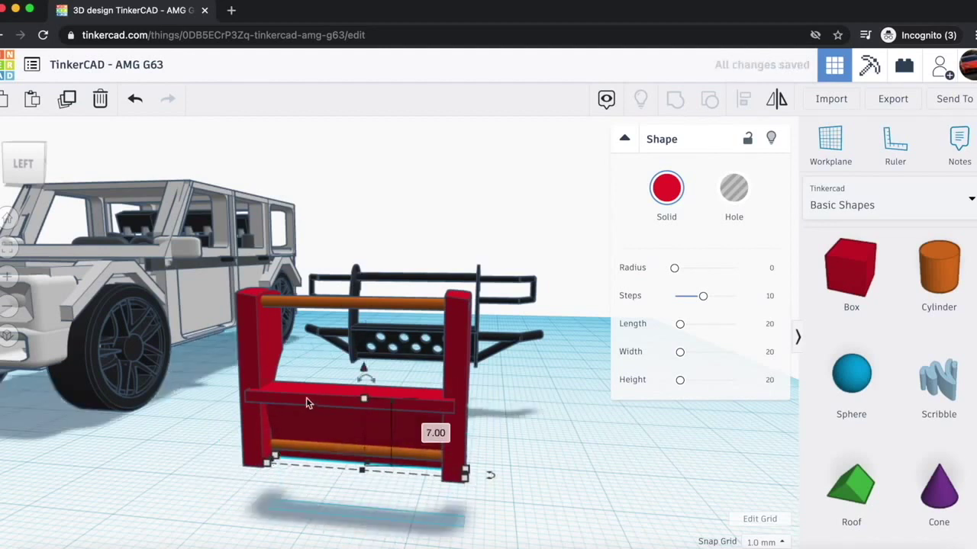
pyautogui.moveTo(265, 377); pyautogui.dragTo(260, 397)
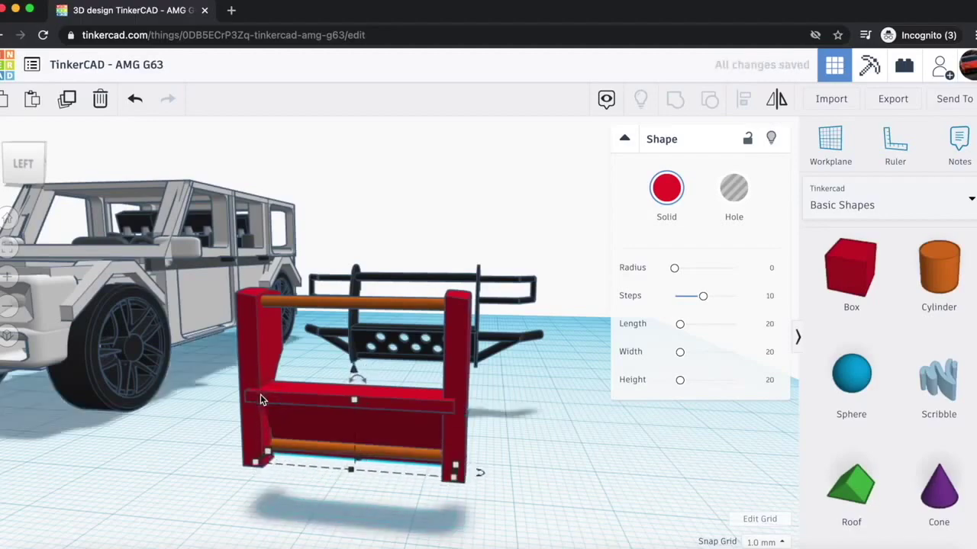
# - Set the red crossbar's thickness to 0.2 mm so it forms a thin shelf above the panel
pyautogui.moveTo(34, 166)
pyautogui.mouseDown()
pyautogui.moveTo(12, 174)
pyautogui.moveTo(28, 165)
pyautogui.moveTo(35, 175)
pyautogui.mouseUp()
pyautogui.scroll(5, 191, 359)
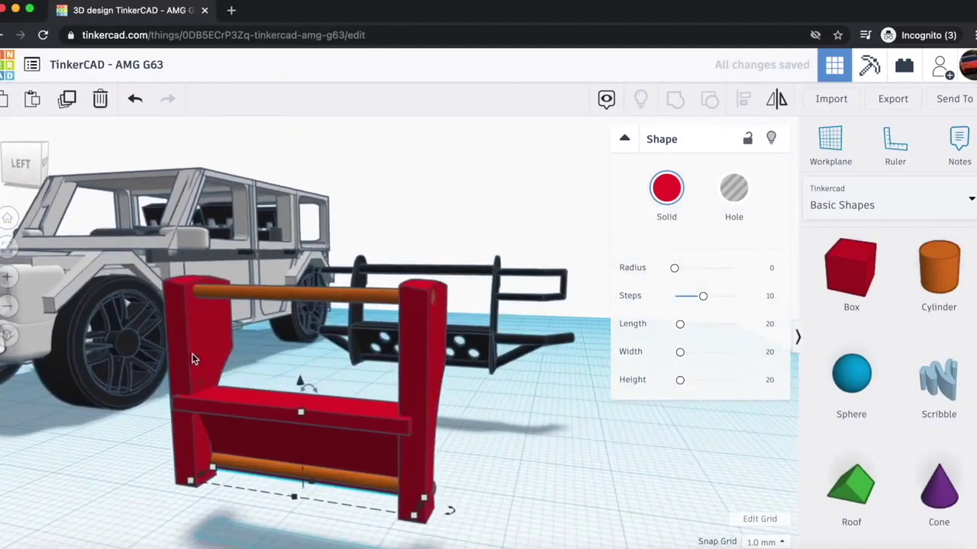
pyautogui.click(205, 414)
pyautogui.moveTo(268, 420)
pyautogui.mouseDown()
pyautogui.moveTo(268, 435)
pyautogui.moveTo(268, 426)
pyautogui.mouseUp()
pyautogui.click(352, 428)
pyautogui.write('0.25')
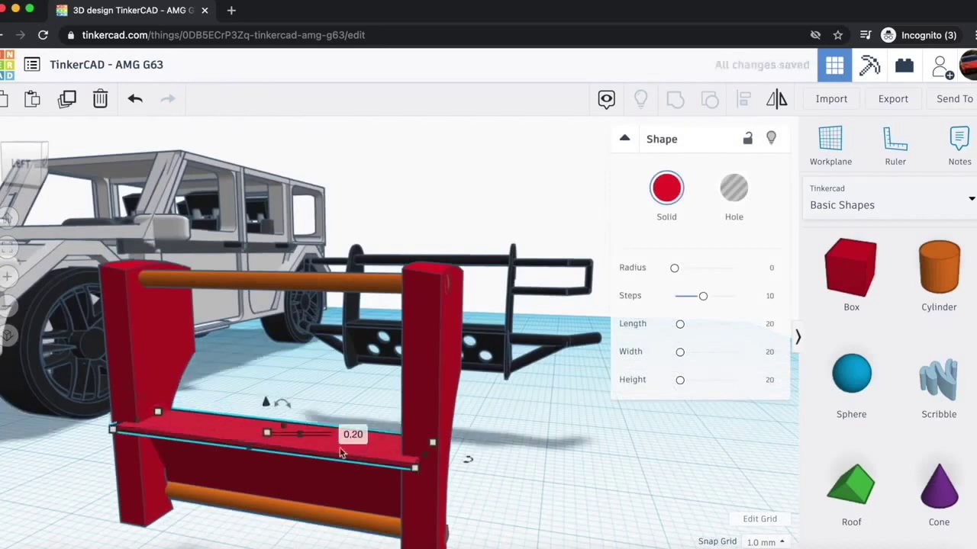
pyautogui.press('Return')
pyautogui.click(557, 463)
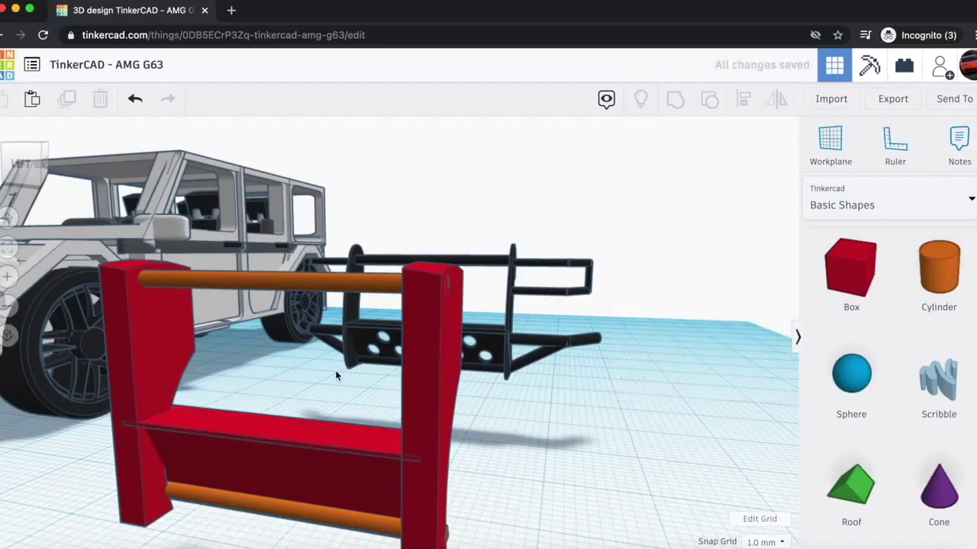
# - Narrow both red side plates into thin sheets at the ends of the shelf
pyautogui.scroll(-5, 336, 373)
pyautogui.click(27, 163)
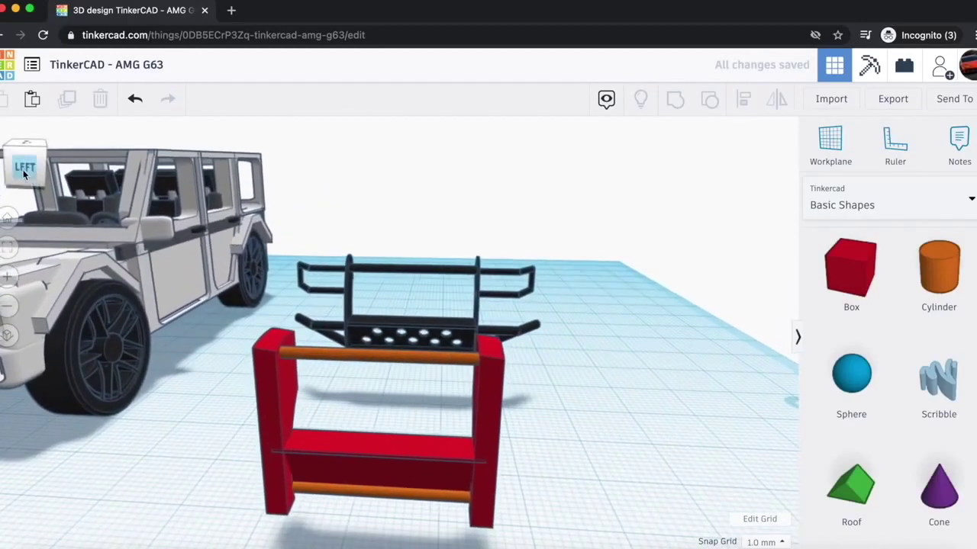
pyautogui.click(277, 507)
pyautogui.moveTo(267, 496); pyautogui.dragTo(282, 491)
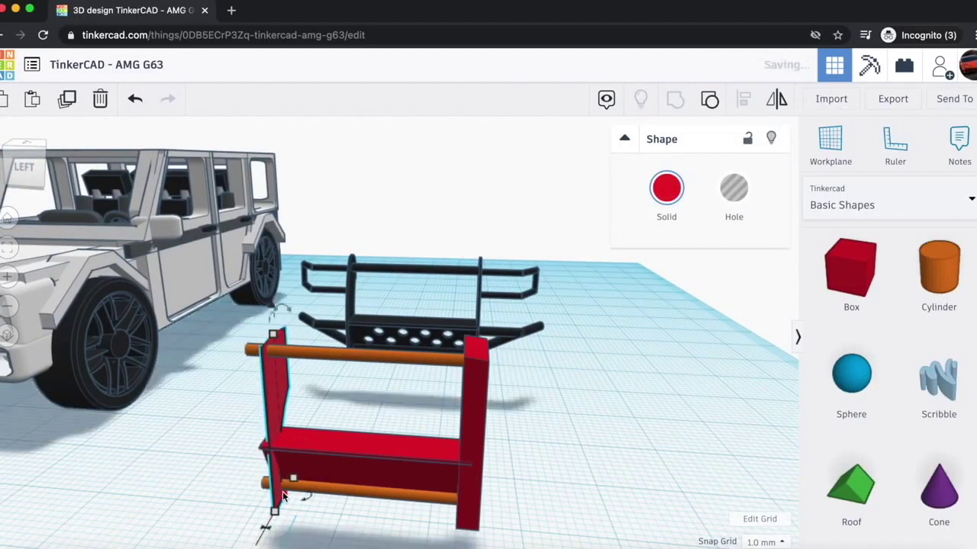
pyautogui.click(463, 452)
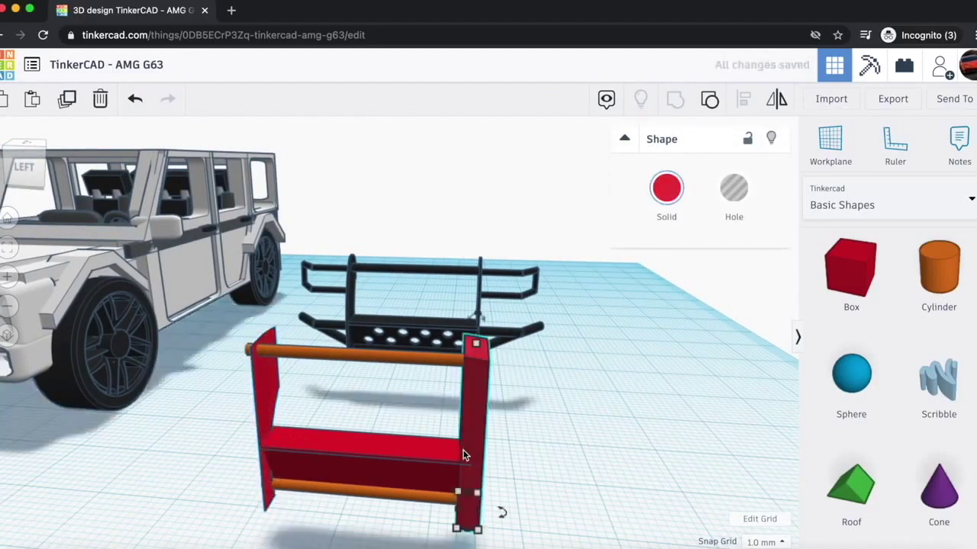
pyautogui.moveTo(463, 514); pyautogui.dragTo(462, 516)
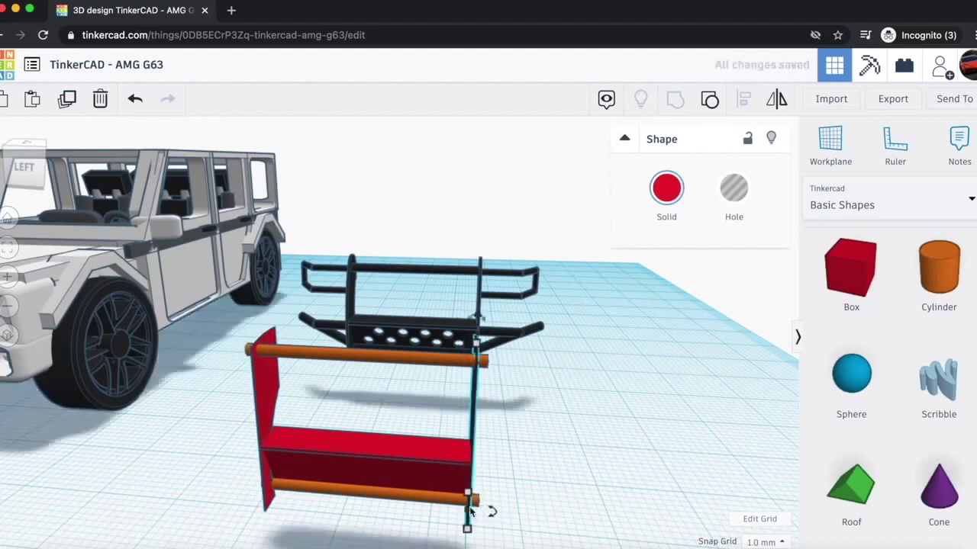
pyautogui.click(567, 435)
# - Duplicate the lower orange rod, shift the copy out past one side plate and shorten it to 12 mm
pyautogui.click(23, 164)
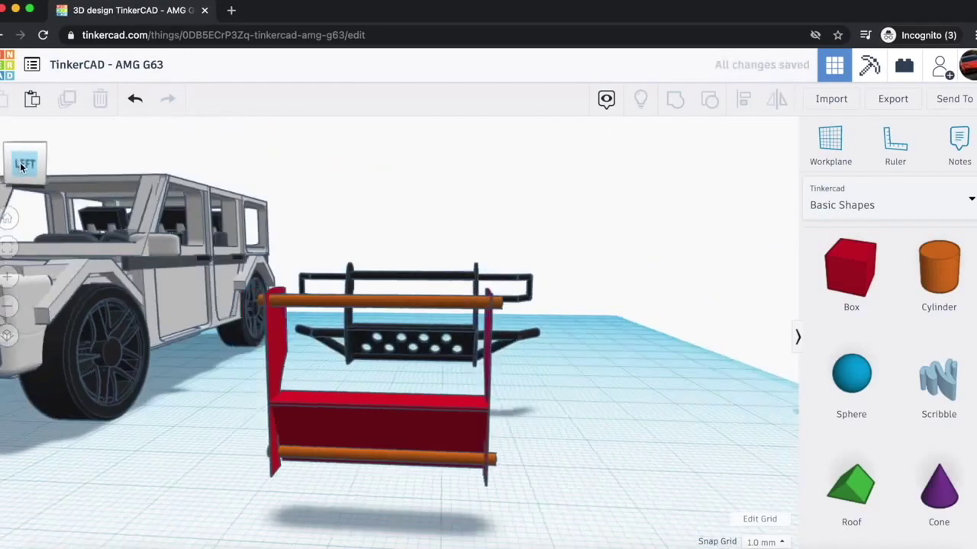
pyautogui.moveTo(23, 167)
pyautogui.mouseDown()
pyautogui.moveTo(2, 171)
pyautogui.moveTo(18, 167)
pyautogui.mouseUp()
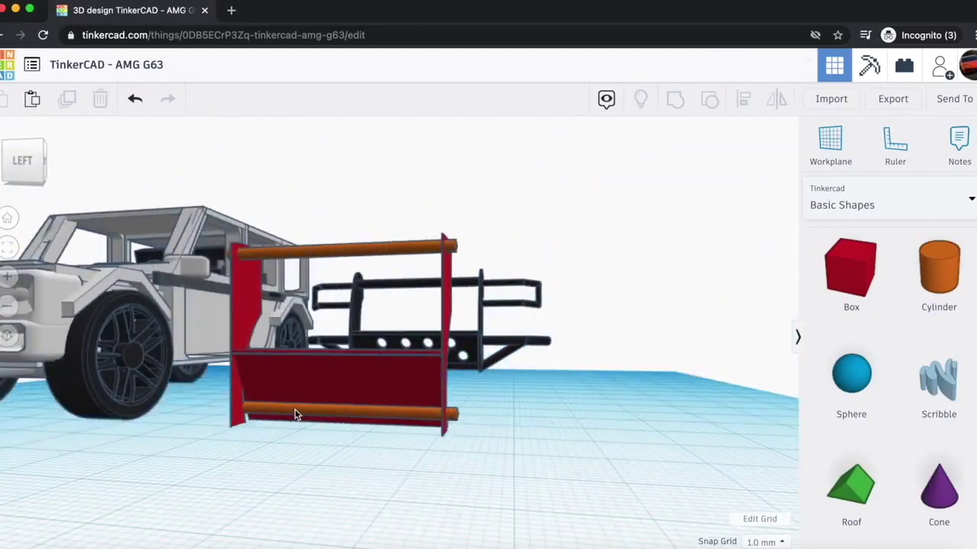
pyautogui.click(295, 409)
pyautogui.moveTo(294, 409); pyautogui.dragTo(299, 384, button='right')
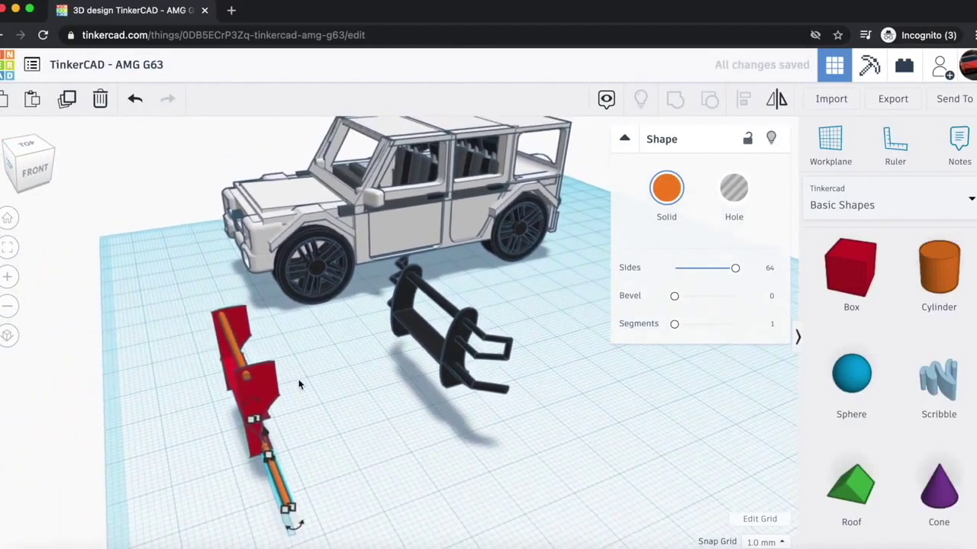
pyautogui.moveTo(293, 509); pyautogui.dragTo(277, 465)
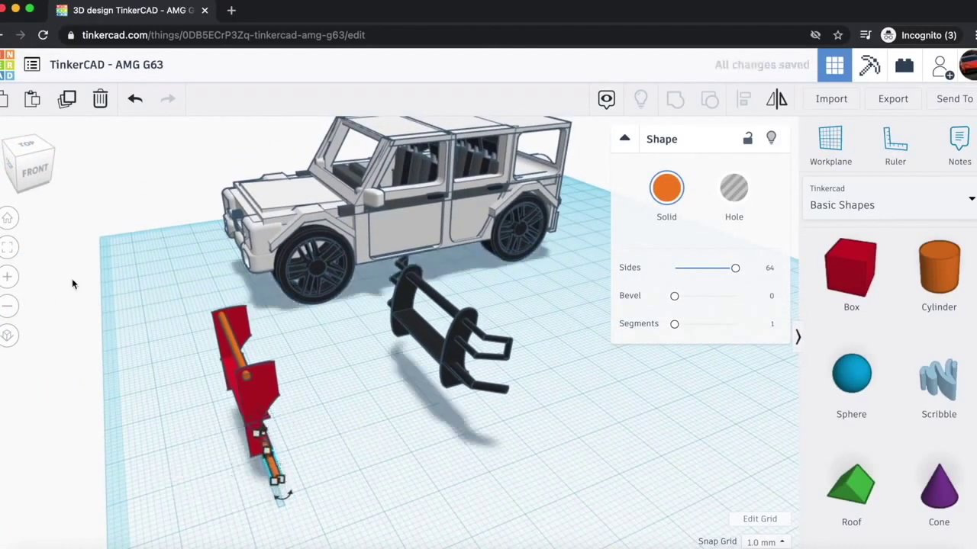
# - Shorten the copied rod further and raise it to just below the shelf's level
pyautogui.moveTo(7, 173); pyautogui.dragTo(22, 166)
pyautogui.scroll(5, 344, 418)
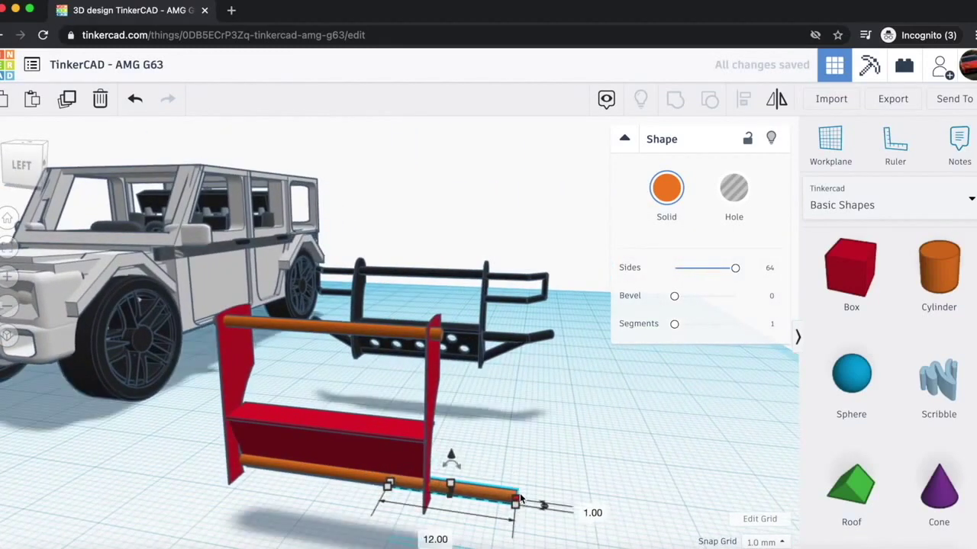
pyautogui.moveTo(519, 500); pyautogui.dragTo(486, 496)
pyautogui.moveTo(446, 455); pyautogui.dragTo(451, 412)
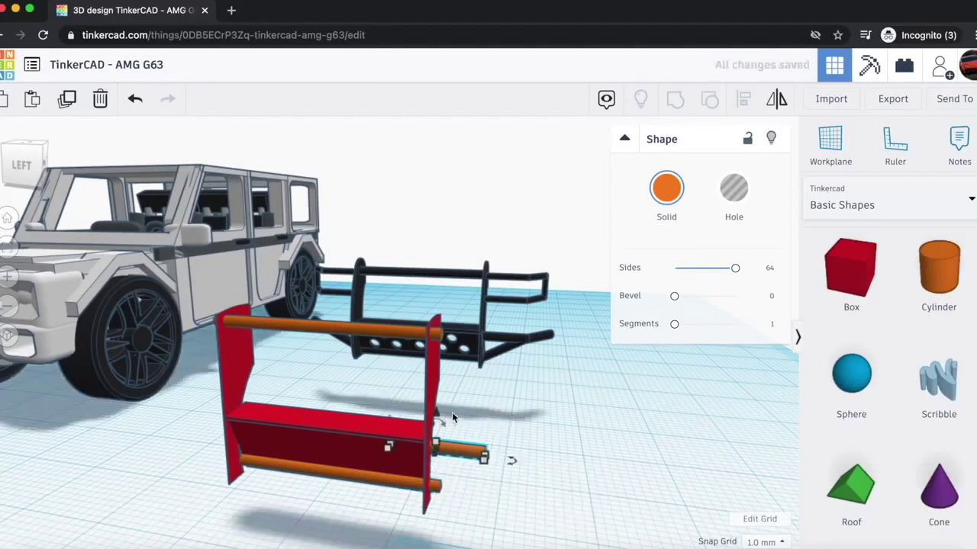
# - Duplicate the short side rod and shift the copy outward along the same line, clear of the original
pyautogui.click(21, 158)
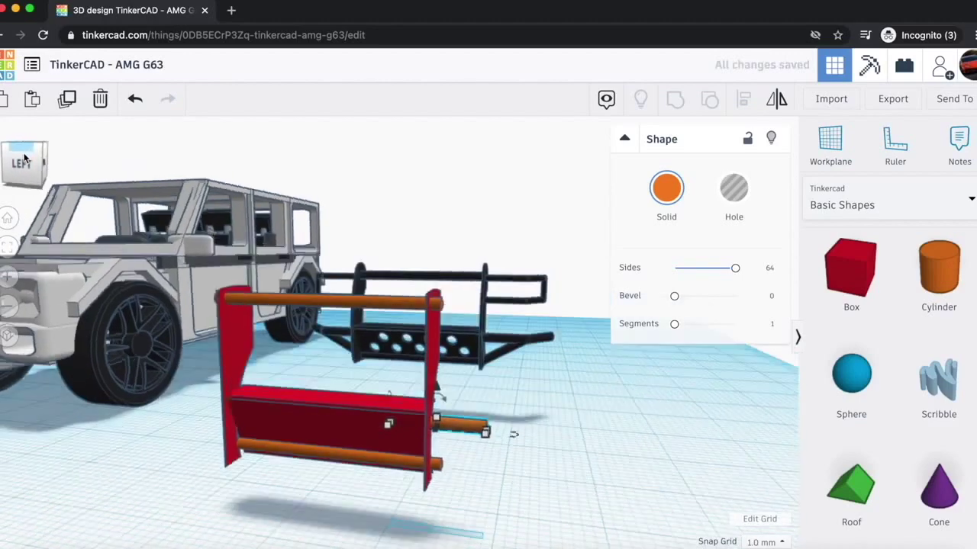
pyautogui.press('super+d')
pyautogui.press('Right')
pyautogui.press('Right')
pyautogui.press('Right')
pyautogui.press('Right')
pyautogui.press('Right')
pyautogui.press('Right')
pyautogui.press('Right')
pyautogui.press('Right')
pyautogui.press('Right')
pyautogui.press('Right')
pyautogui.press('Right')
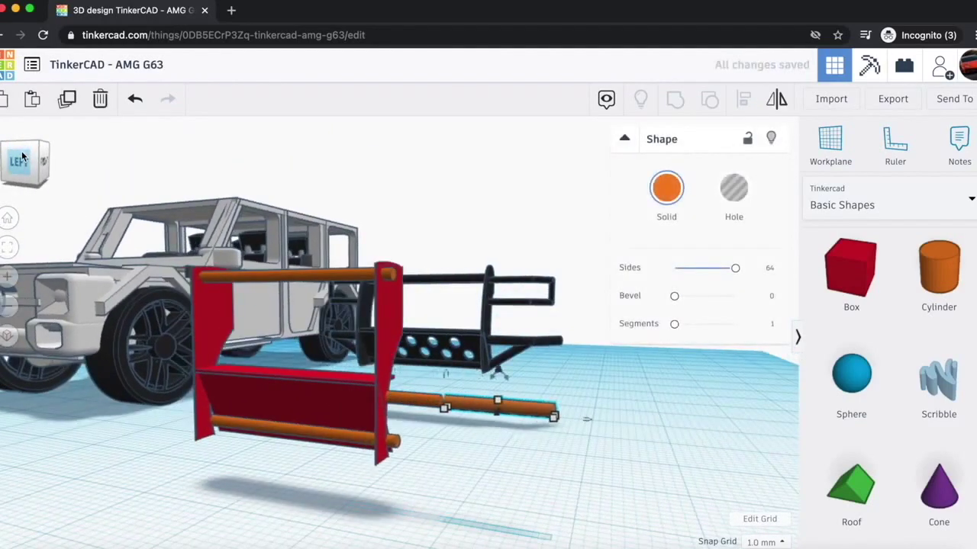
# - Tilt the new rod 20°, mirror it so its outer end points up, and move it near the lower side rod
pyautogui.click(545, 380)
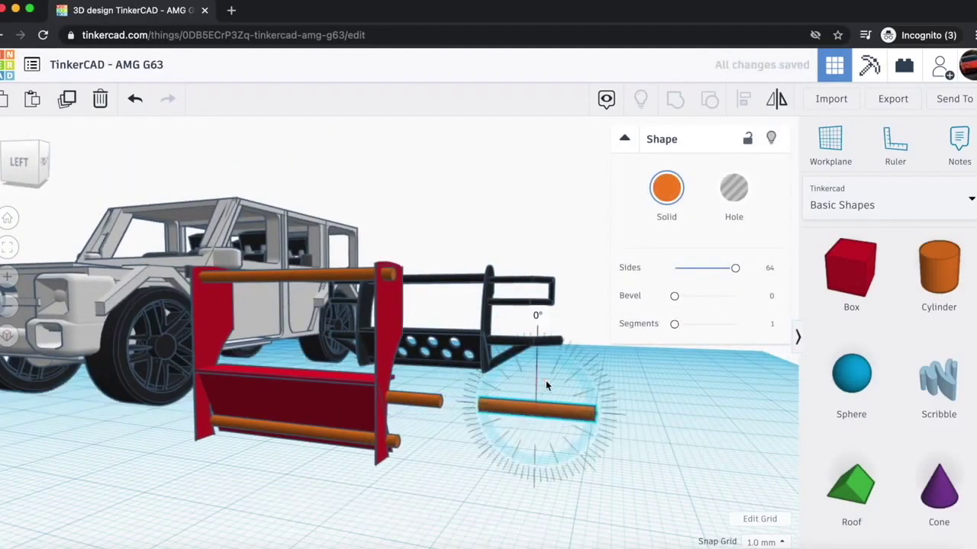
pyautogui.moveTo(541, 381)
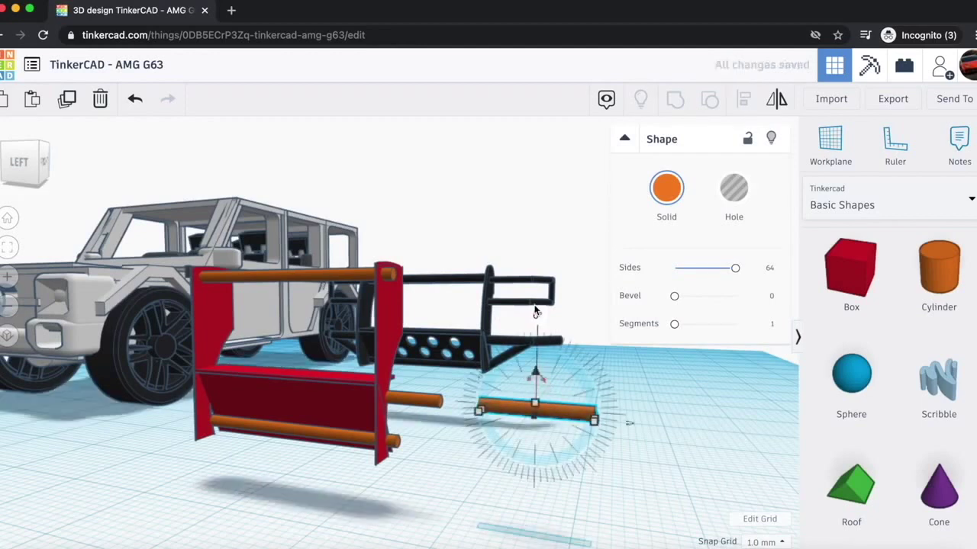
pyautogui.moveTo(537, 375); pyautogui.dragTo(539, 357)
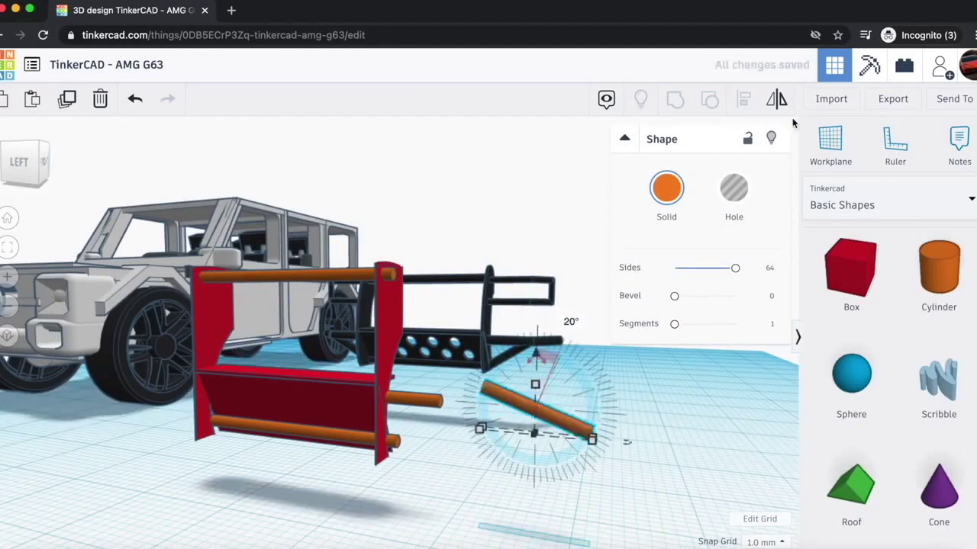
pyautogui.moveTo(535, 446); pyautogui.dragTo(654, 412)
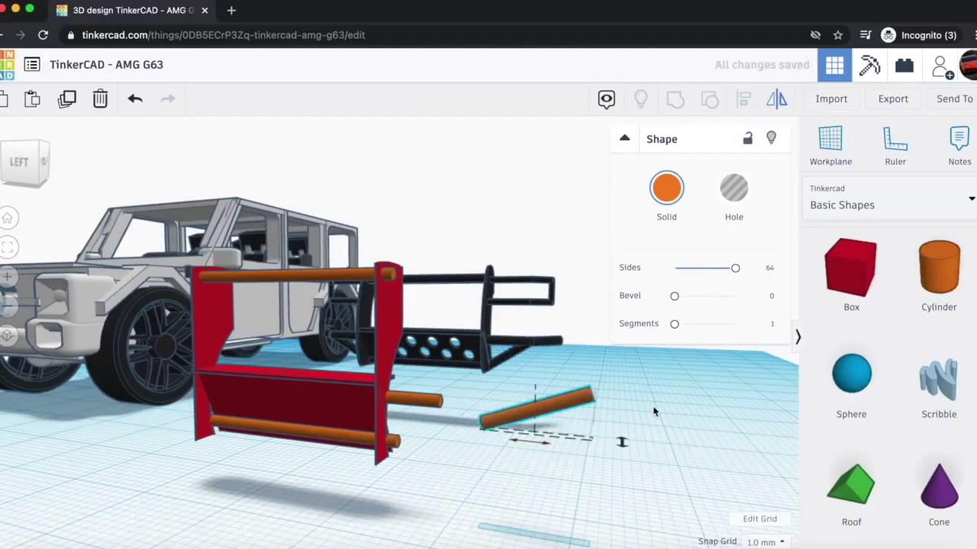
pyautogui.moveTo(528, 417); pyautogui.dragTo(450, 434)
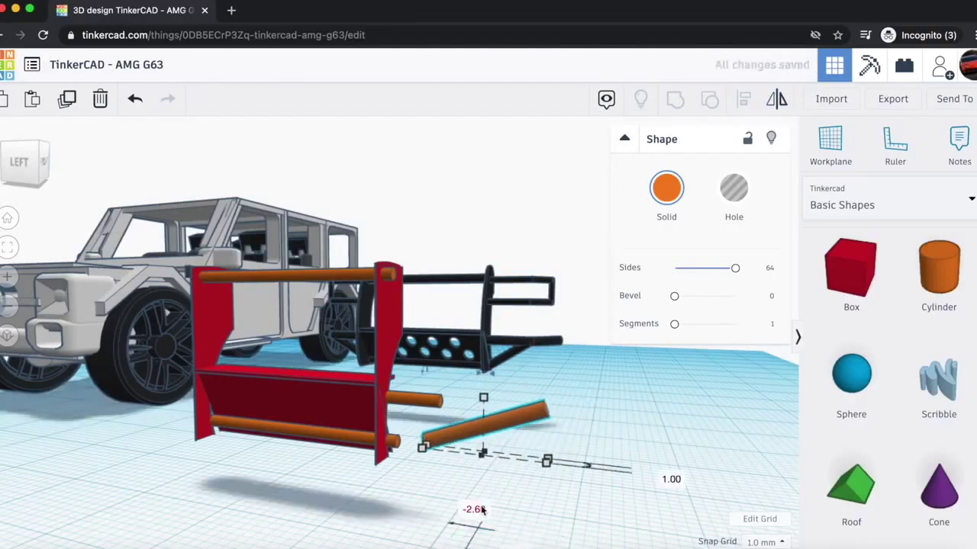
pyautogui.scroll(-2, 441, 484)
pyautogui.click(433, 420)
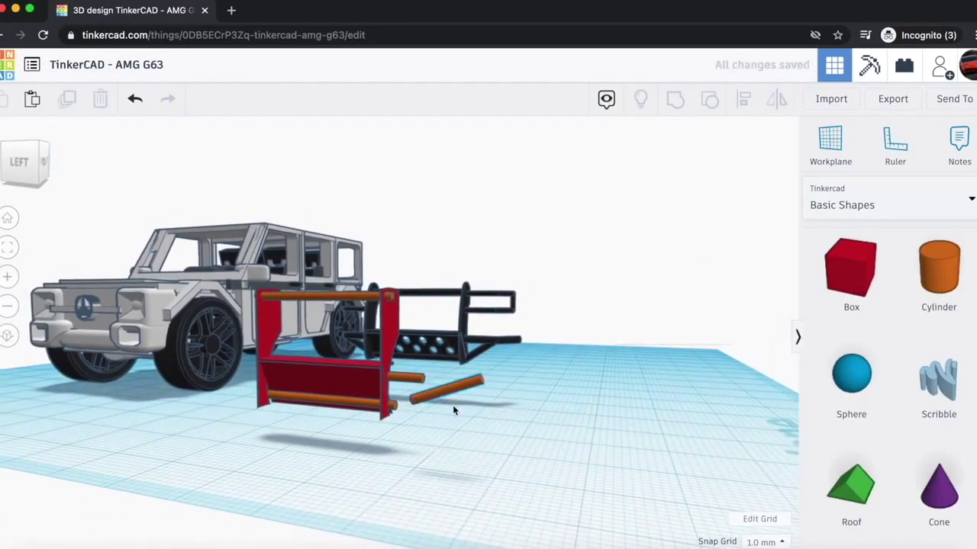
# - Try to rotate the tilted orange rod 20° about the vertical axis
pyautogui.click(450, 391)
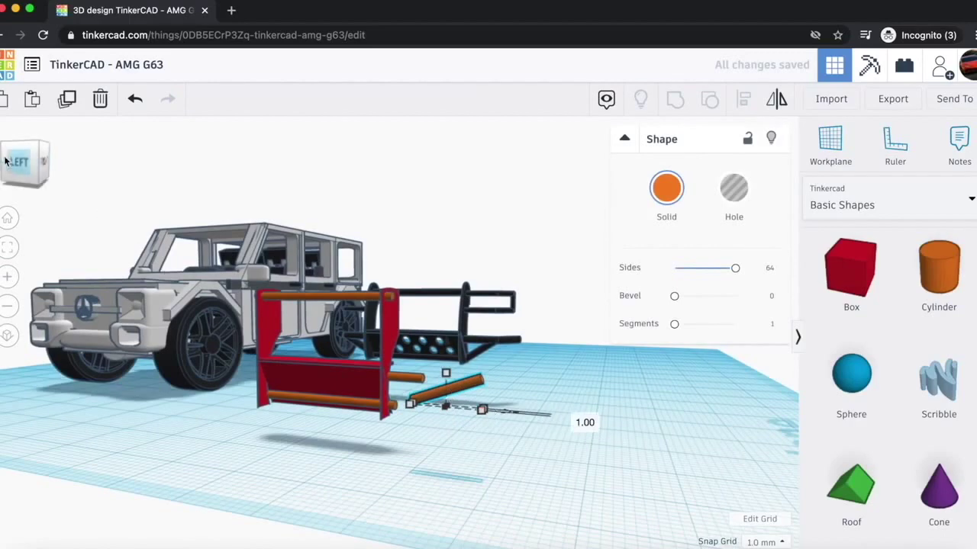
pyautogui.moveTo(37, 158); pyautogui.dragTo(26, 169)
pyautogui.click(8, 306)
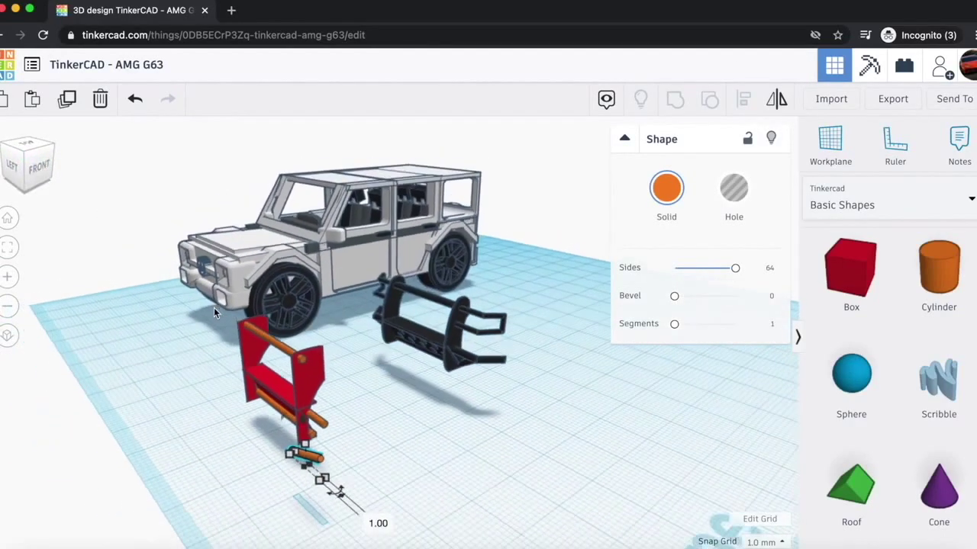
pyautogui.click(8, 306)
pyautogui.click(353, 458)
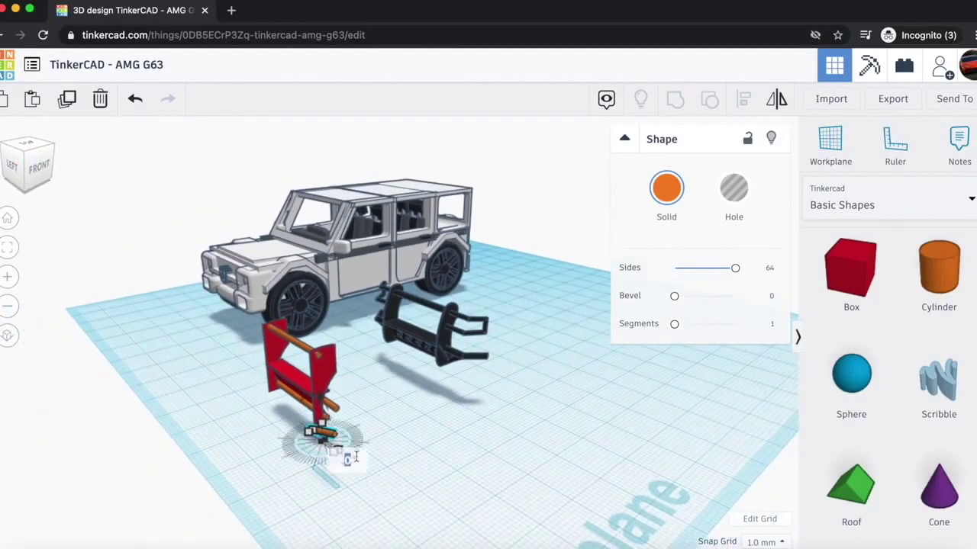
pyautogui.write('20')
pyautogui.press('Return')
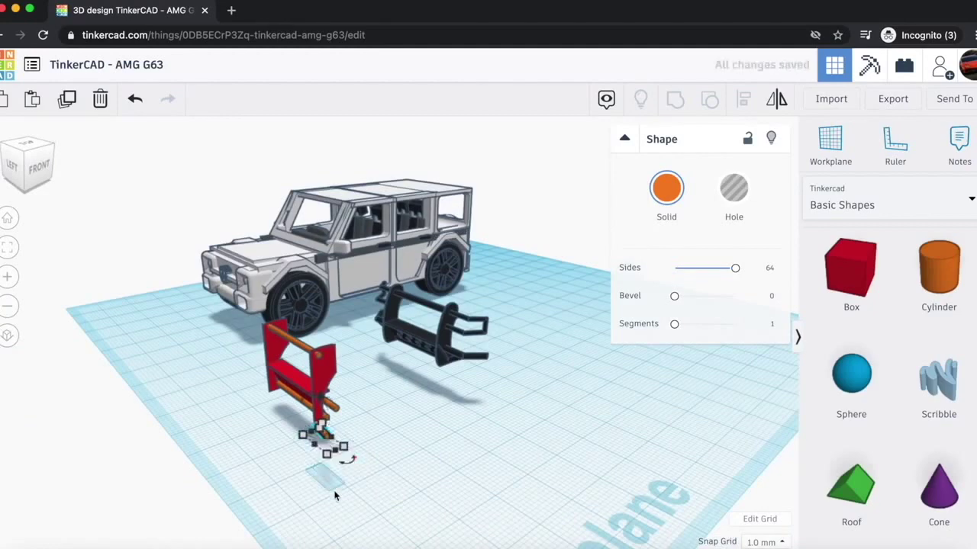
pyautogui.hotkey('ctrl', 'z')
# - Rotate the tilted orange rod -20° about the vertical axis
pyautogui.scroll(3, 313, 526)
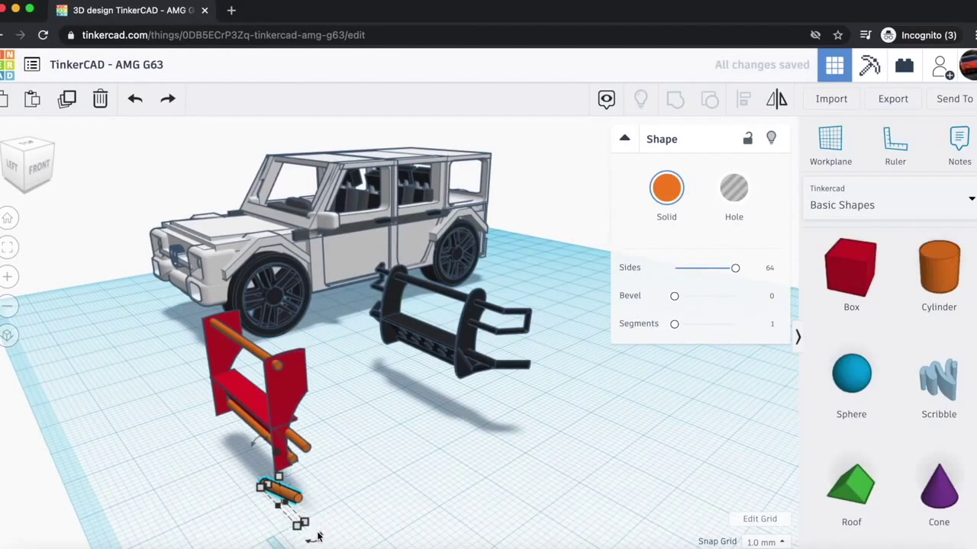
pyautogui.click(316, 539)
pyautogui.write('-20')
pyautogui.press('Return')
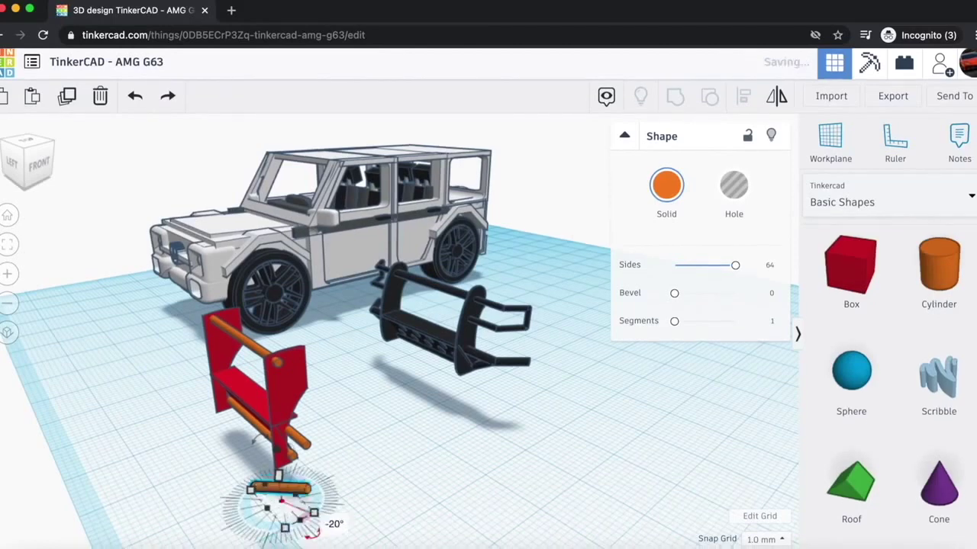
# - Move the tilted orange rod to the end of the lower crossbar and nudge it into place outside the side plate
pyautogui.moveTo(303, 488); pyautogui.dragTo(339, 453)
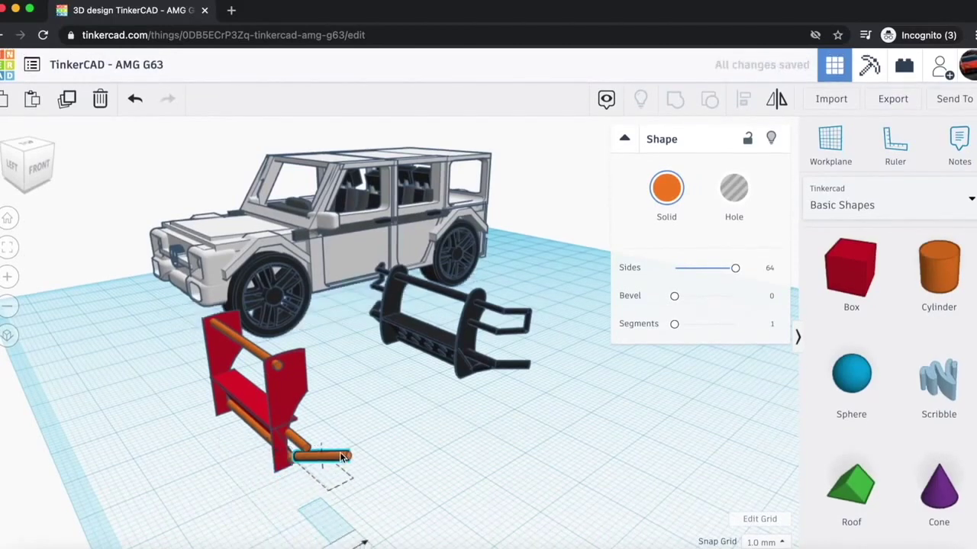
pyautogui.moveTo(36, 165); pyautogui.dragTo(46, 165)
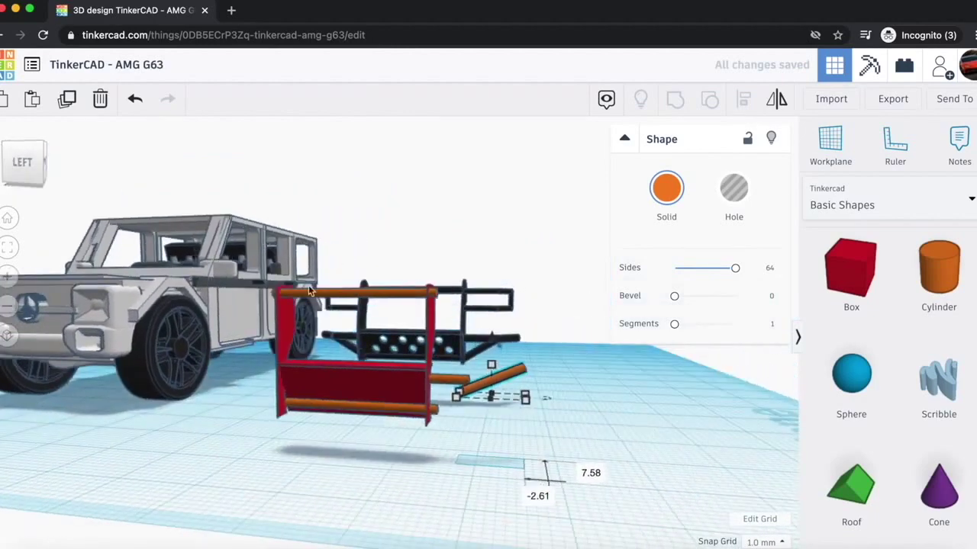
pyautogui.scroll(6, 610, 404)
pyautogui.moveTo(679, 403); pyautogui.dragTo(678, 449)
pyautogui.press('Up')
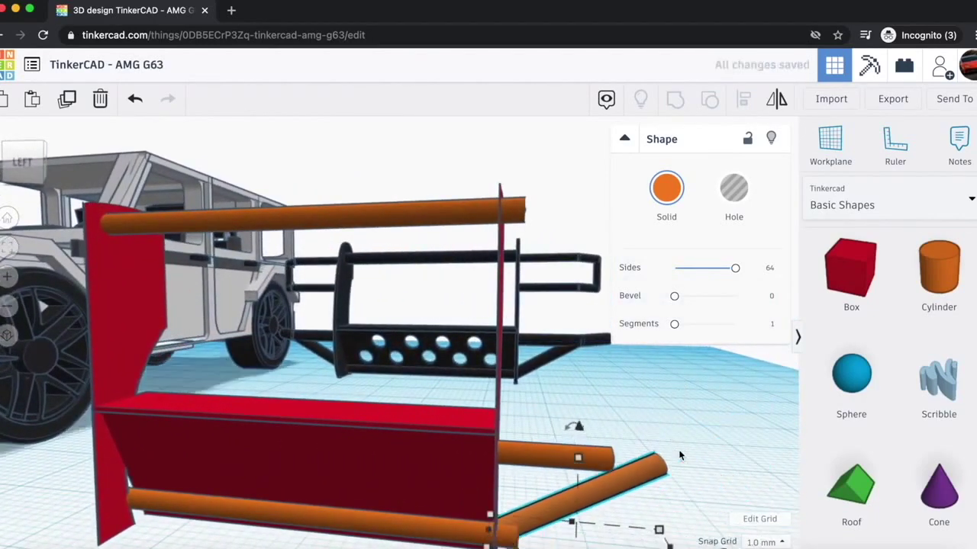
pyautogui.press('Down')
pyautogui.press('Up')
# - Duplicate the straight lower side rod and shift the copy outward along the same line so it extends the original
pyautogui.scroll(-5, 635, 453)
pyautogui.moveTo(31, 149); pyautogui.dragTo(29, 152)
pyautogui.click(320, 434)
pyautogui.press('Right')
pyautogui.press('Right')
pyautogui.press('Right')
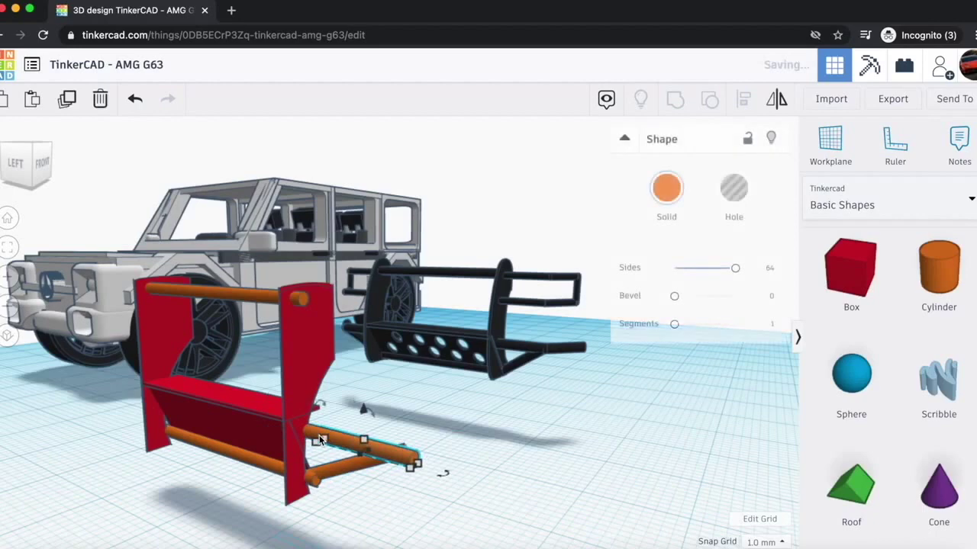
pyautogui.press('Right')
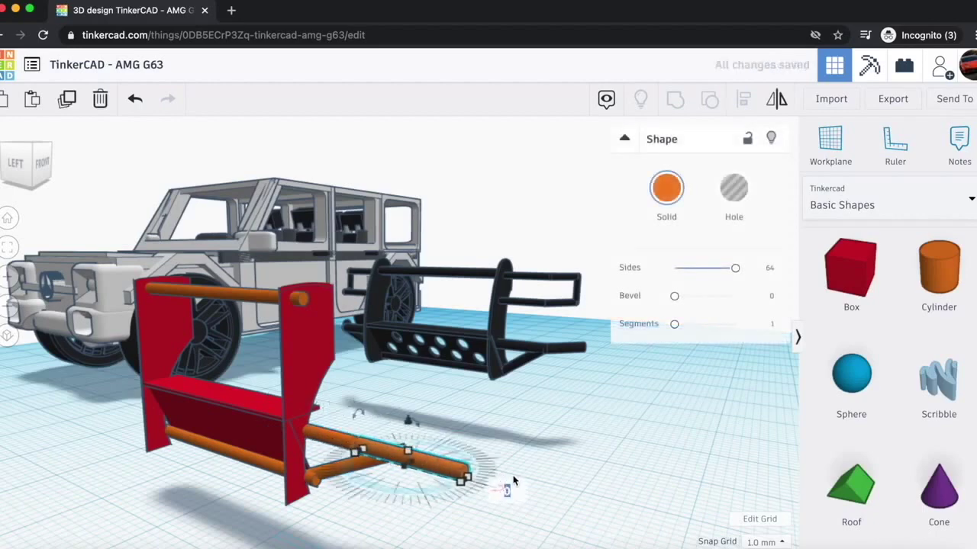
pyautogui.click(452, 496)
# - Rotate the outer straight rod -19° about the vertical axis and move it against the end of the short side rod
pyautogui.click(26, 176)
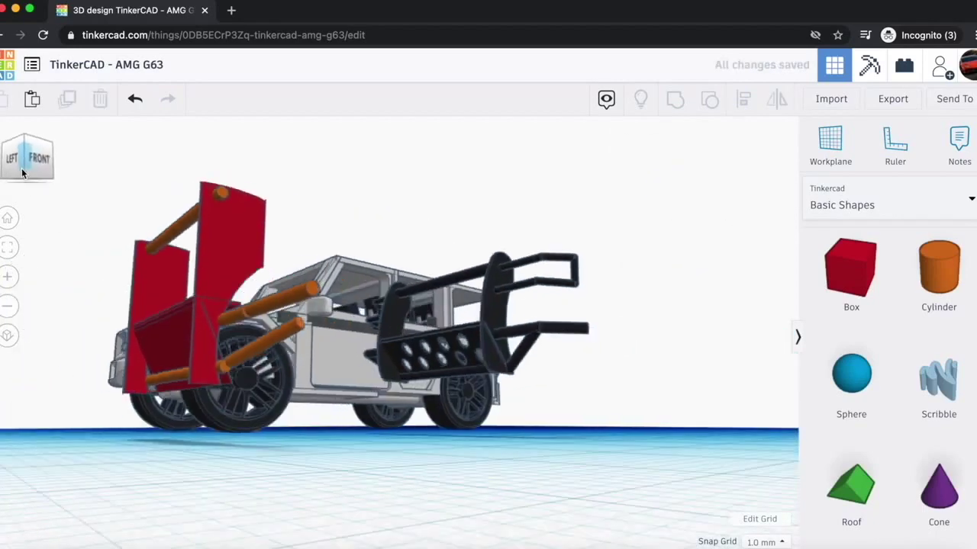
pyautogui.click(289, 262)
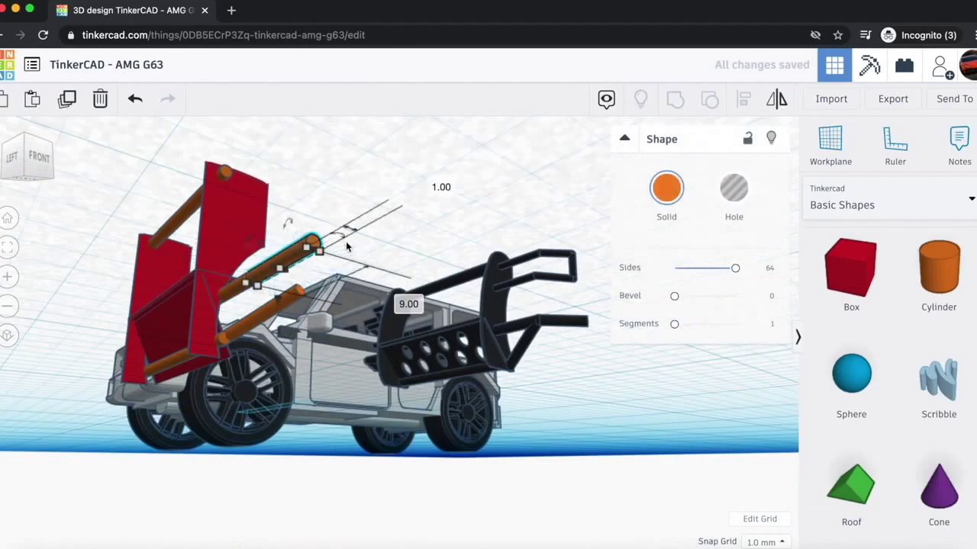
pyautogui.moveTo(27, 142); pyautogui.dragTo(16, 164)
pyautogui.scroll(3, 124, 257)
pyautogui.moveTo(329, 436); pyautogui.dragTo(379, 345, button='right')
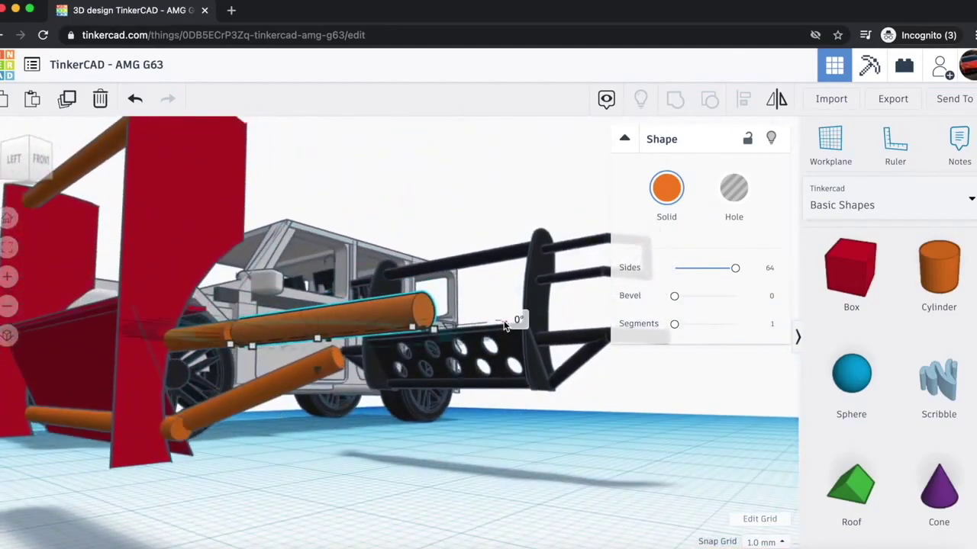
pyautogui.moveTo(34, 168); pyautogui.dragTo(19, 175)
pyautogui.scroll(-5, 117, 215)
pyautogui.moveTo(159, 529); pyautogui.dragTo(206, 518)
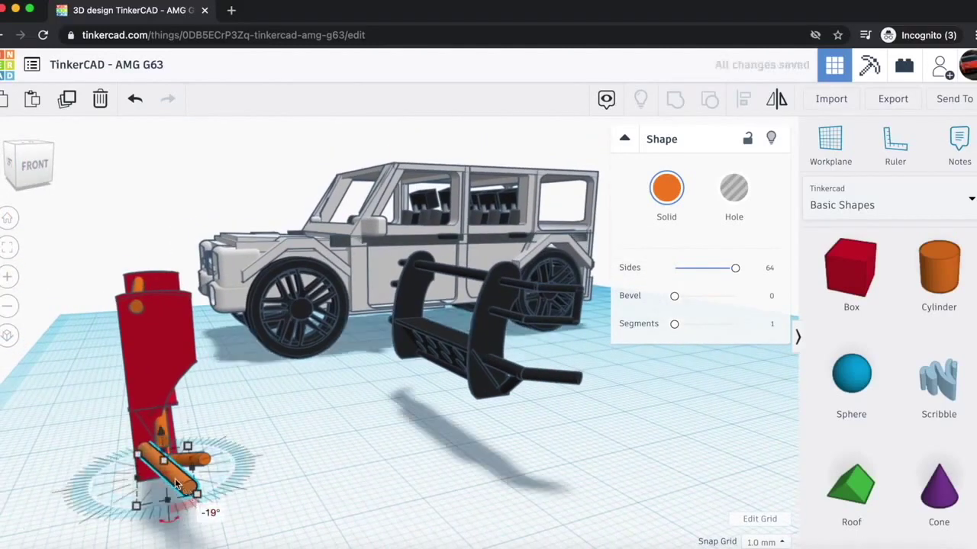
pyautogui.moveTo(184, 470); pyautogui.dragTo(184, 456)
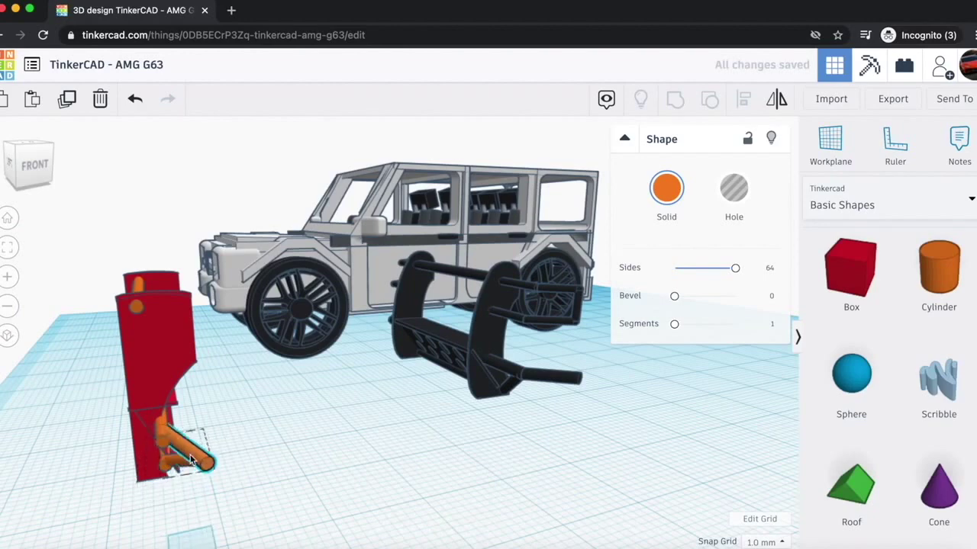
# - Nudge the angled outer rod until it joins the end of the short straight side rod
pyautogui.click(33, 167)
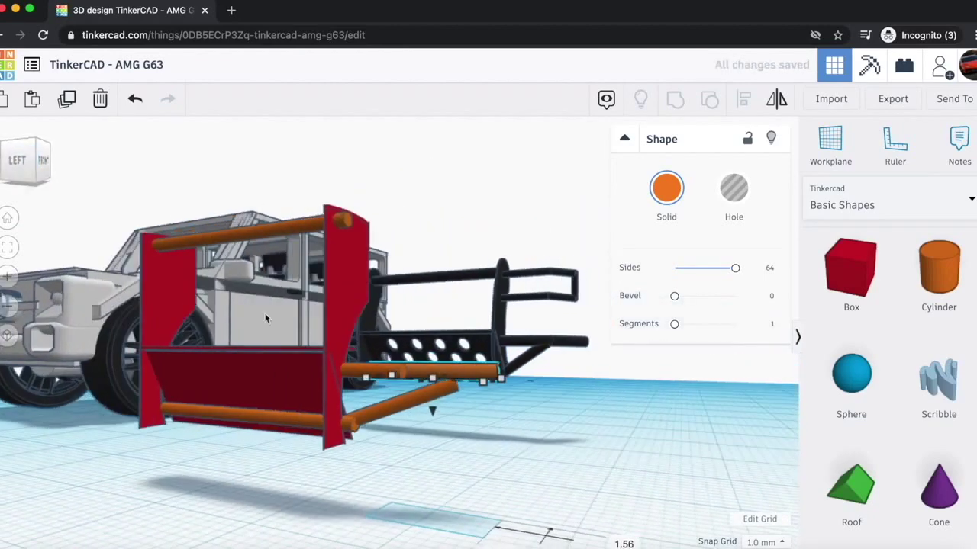
pyautogui.scroll(5, 580, 453)
pyautogui.press('Down')
pyautogui.press('Down')
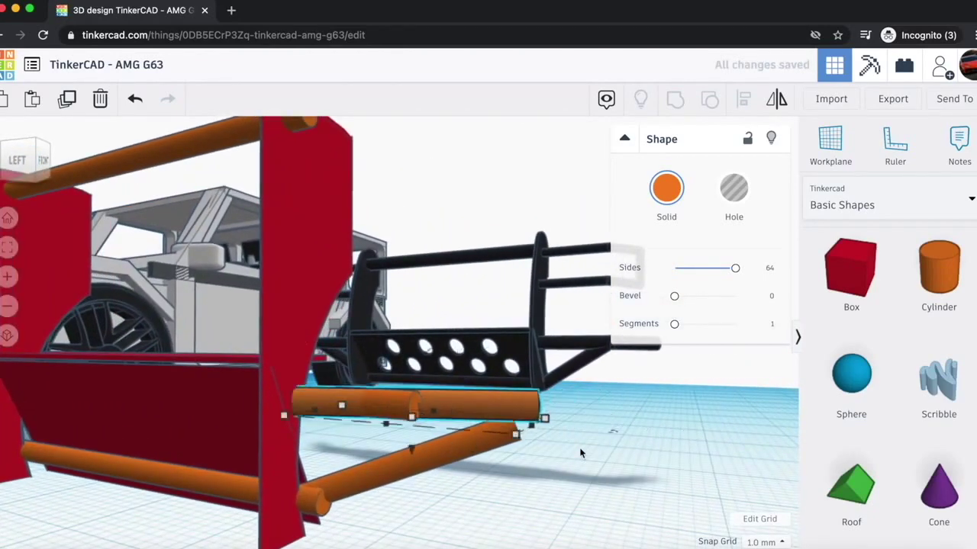
pyautogui.press('Up')
pyautogui.press('Up')
# - Raise the tilted brace rod so that its upper end reaches the angled outer rod
pyautogui.click(489, 437)
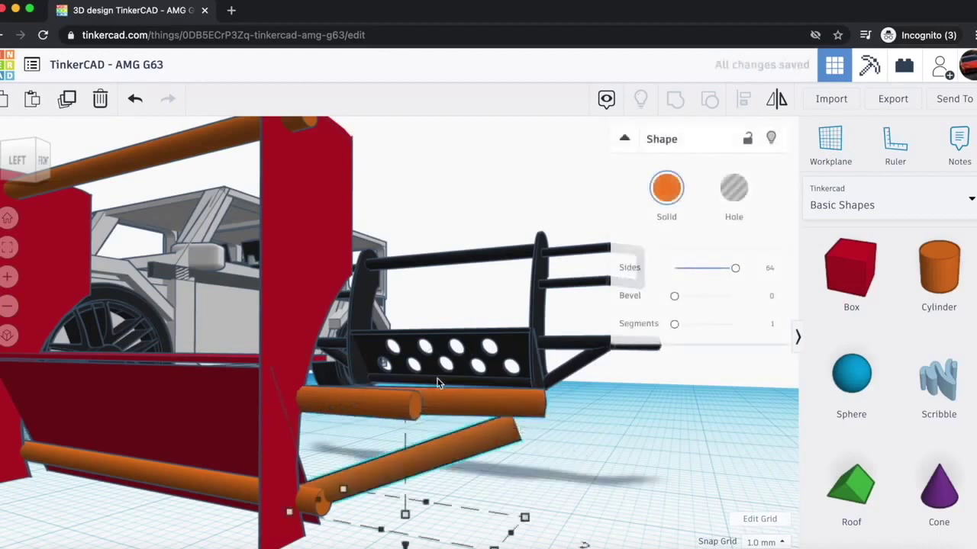
pyautogui.moveTo(404, 543); pyautogui.dragTo(405, 525)
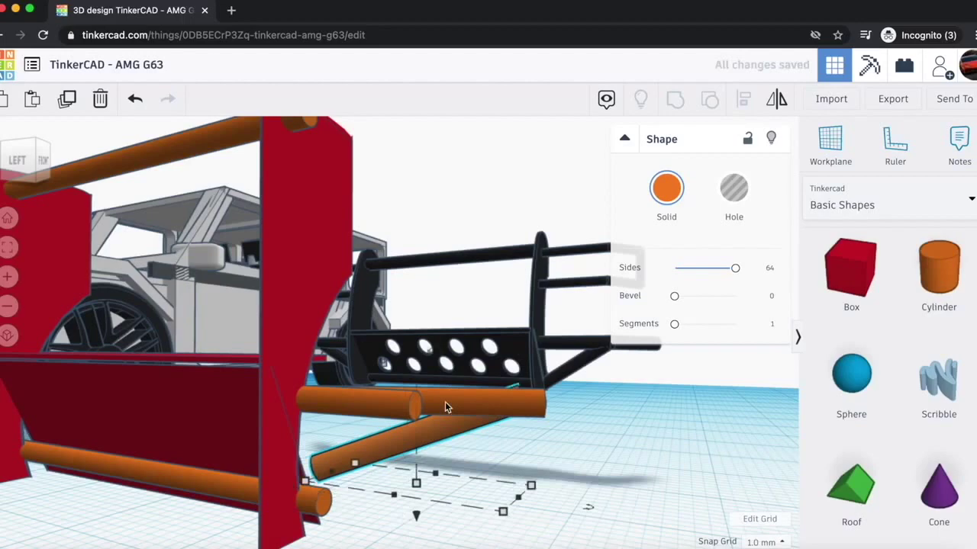
pyautogui.scroll(-5, 374, 375)
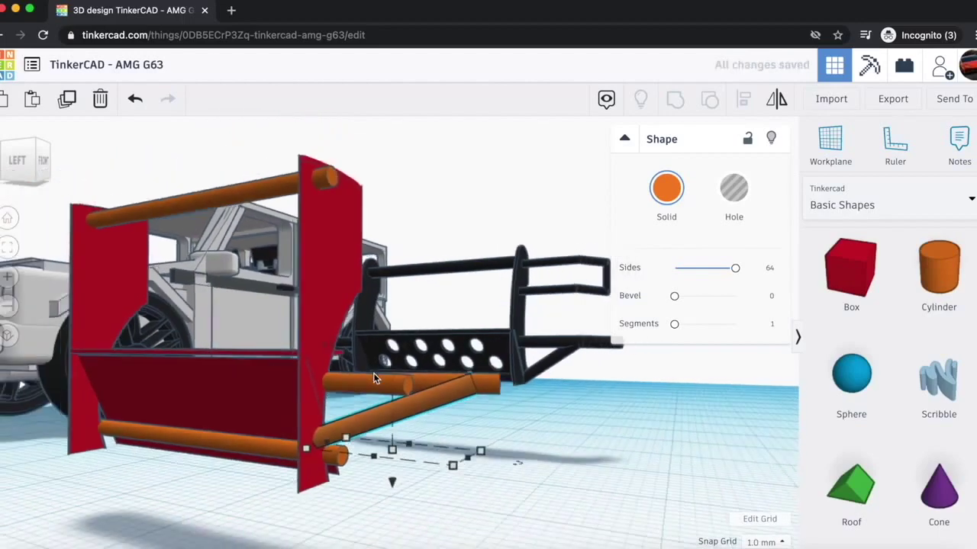
# - Select the three side rods together, duplicate them and shift the copies outward, clear of the originals
pyautogui.click(22, 157)
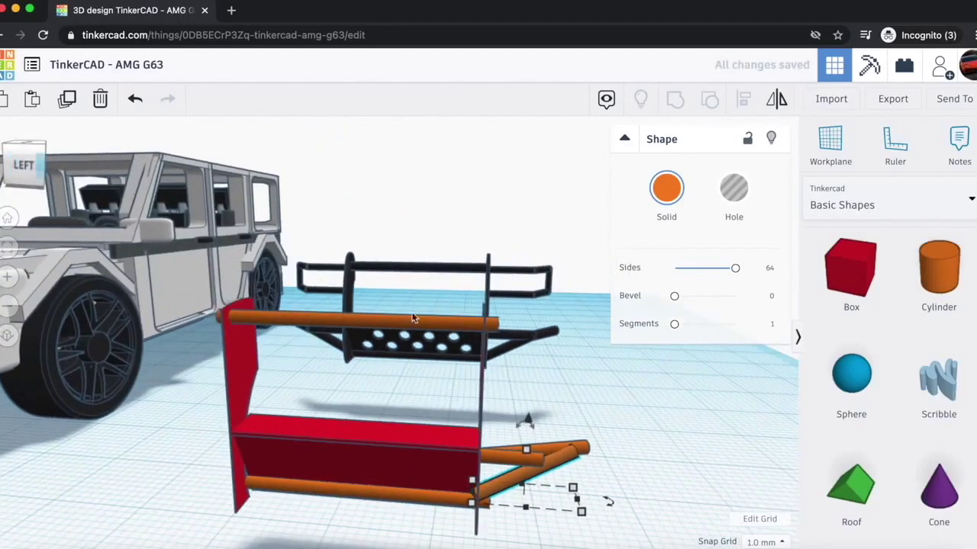
pyautogui.scroll(-3, 465, 371)
pyautogui.moveTo(464, 381); pyautogui.dragTo(528, 451)
pyautogui.press('super+c')
pyautogui.press('super+v')
pyautogui.press('Right')
pyautogui.press('Right')
pyautogui.press('Right')
pyautogui.press('Right')
pyautogui.press('Right')
pyautogui.press('Right')
pyautogui.press('Right')
pyautogui.press('Right')
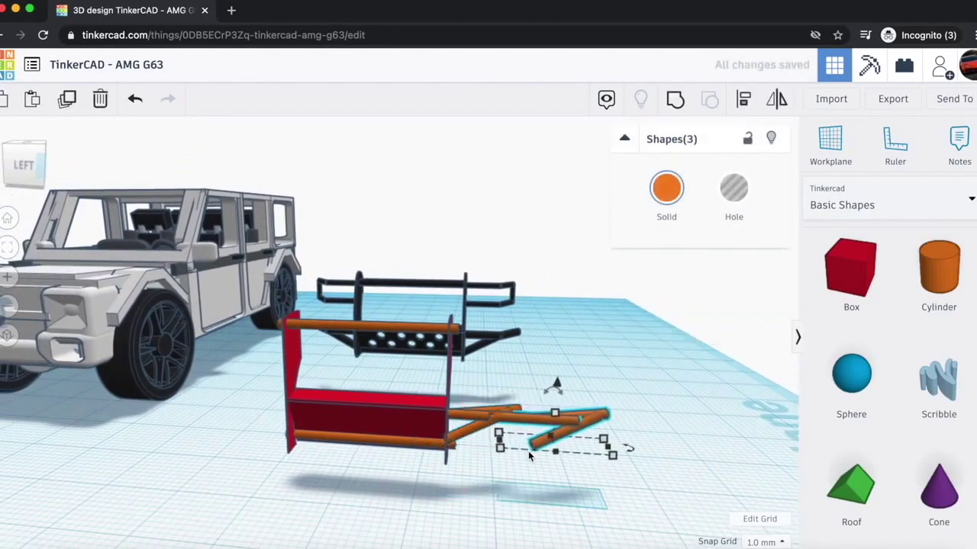
# - Mirror the copied side rods lengthwise and move them about 41.5 mm across to the opposite side plate
pyautogui.click(778, 101)
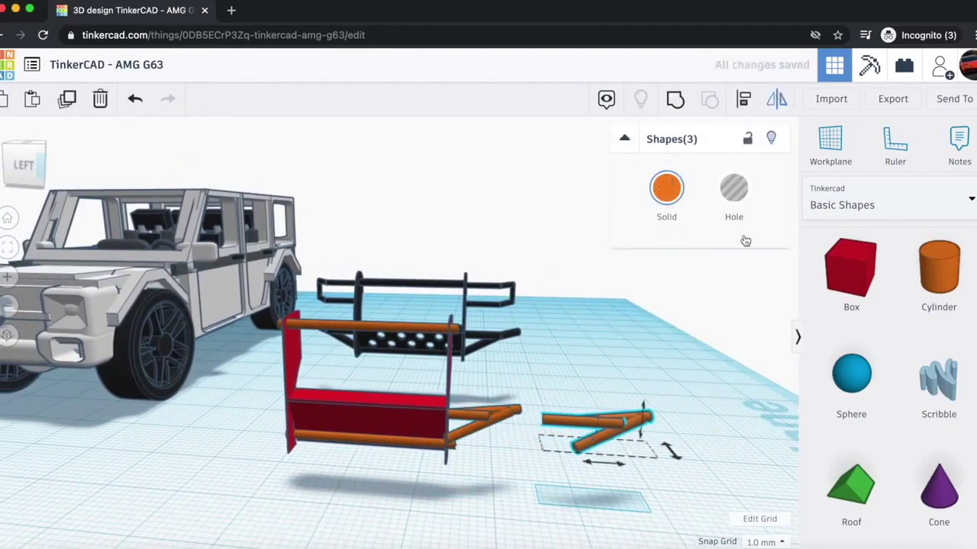
pyautogui.click(605, 473)
pyautogui.moveTo(598, 438); pyautogui.dragTo(265, 424)
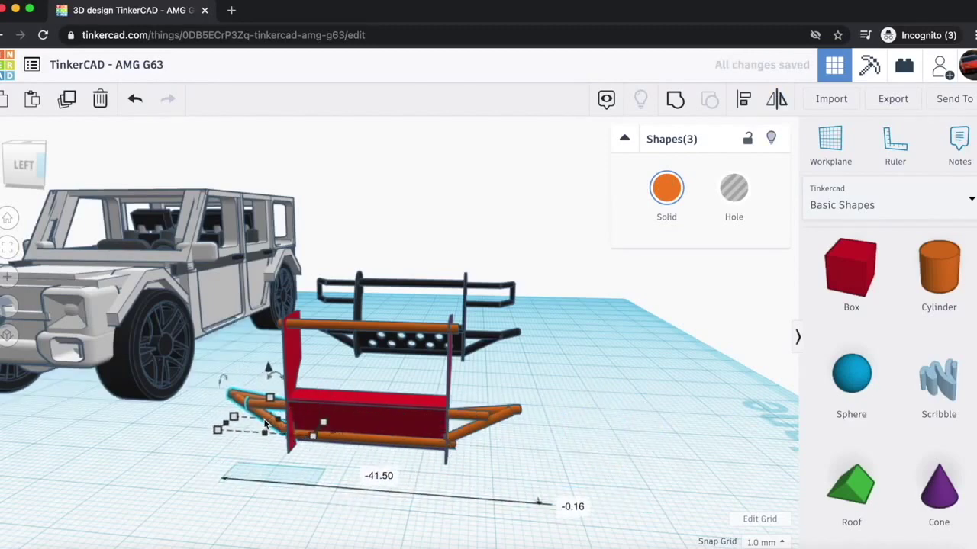
pyautogui.scroll(5, 427, 321)
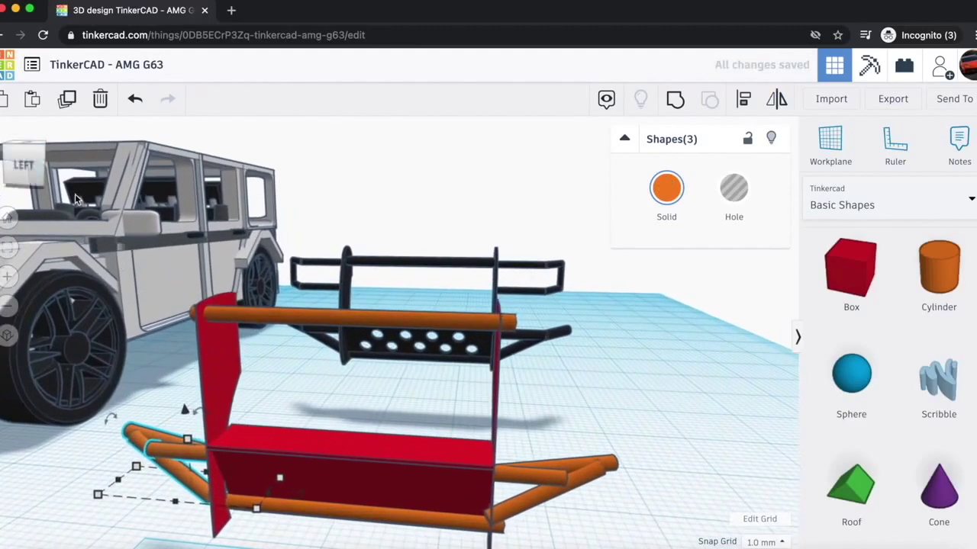
pyautogui.click(25, 166)
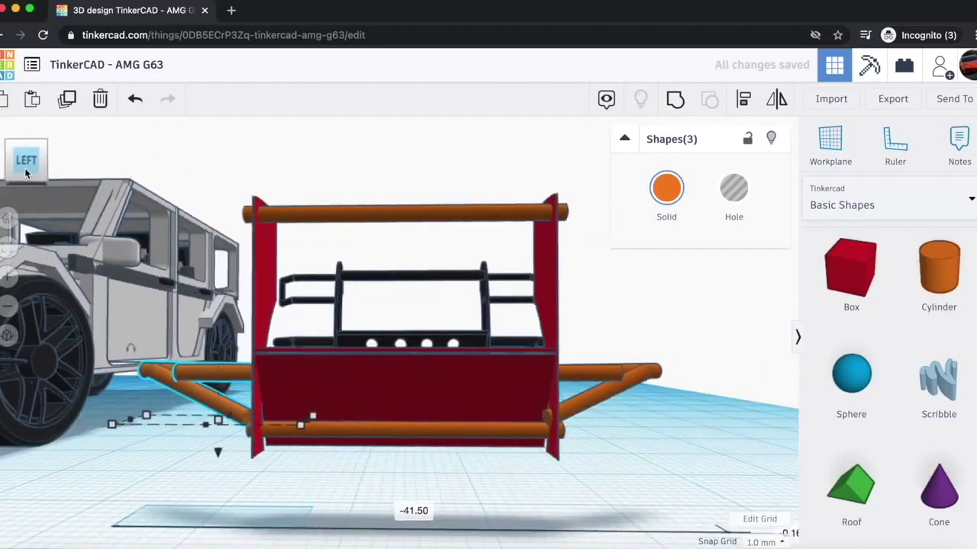
pyautogui.scroll(-3, 152, 240)
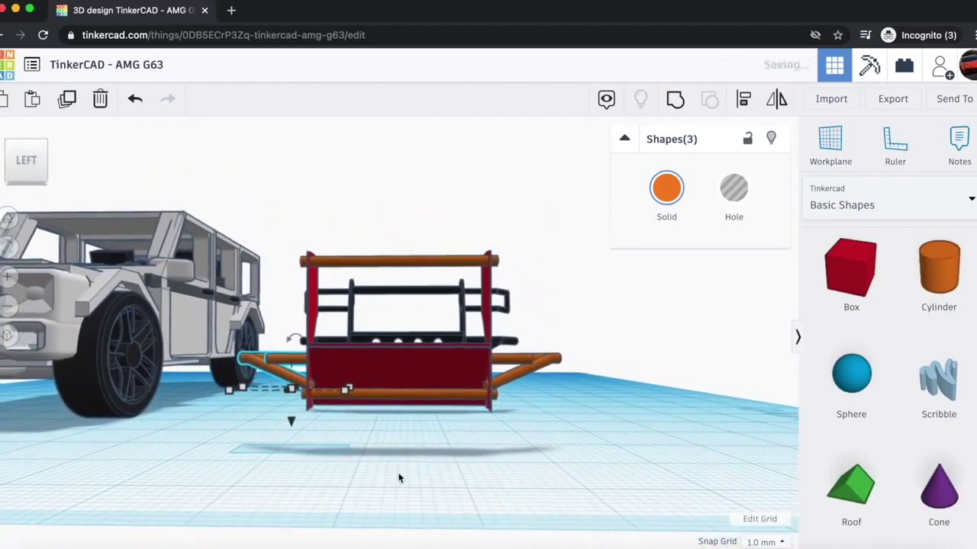
pyautogui.click(397, 489)
pyautogui.click(14, 156)
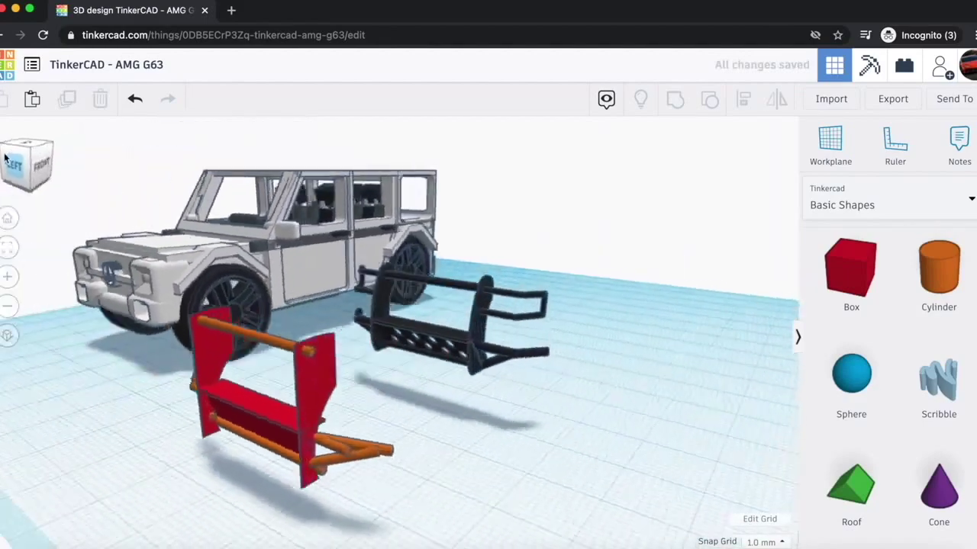
pyautogui.click(6, 158)
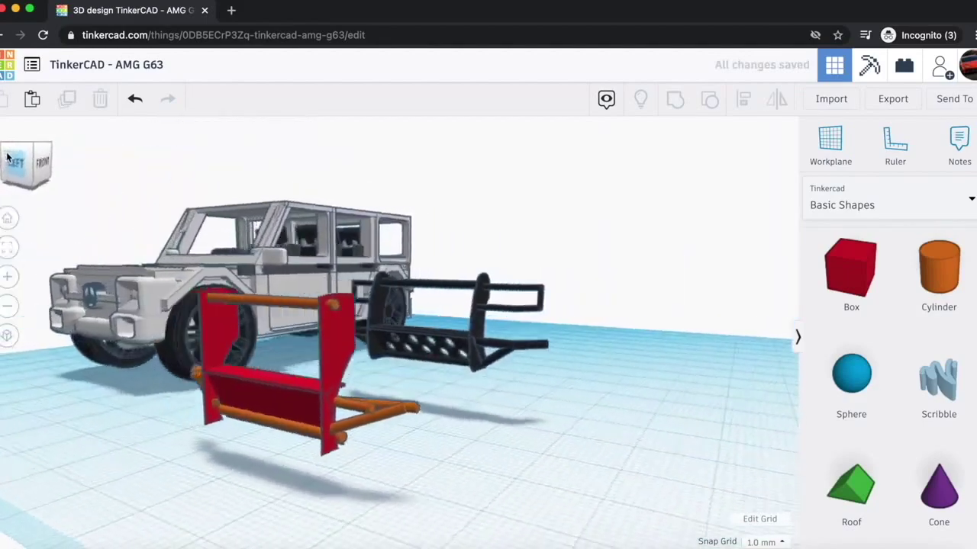
# - Move the black guard close to the red guard for comparison, and set it back behind the red guard
pyautogui.click(470, 336)
pyautogui.moveTo(470, 336); pyautogui.dragTo(443, 384)
pyautogui.moveTo(349, 225); pyautogui.dragTo(352, 239)
pyautogui.moveTo(382, 384); pyautogui.dragTo(406, 341)
pyautogui.click(32, 171)
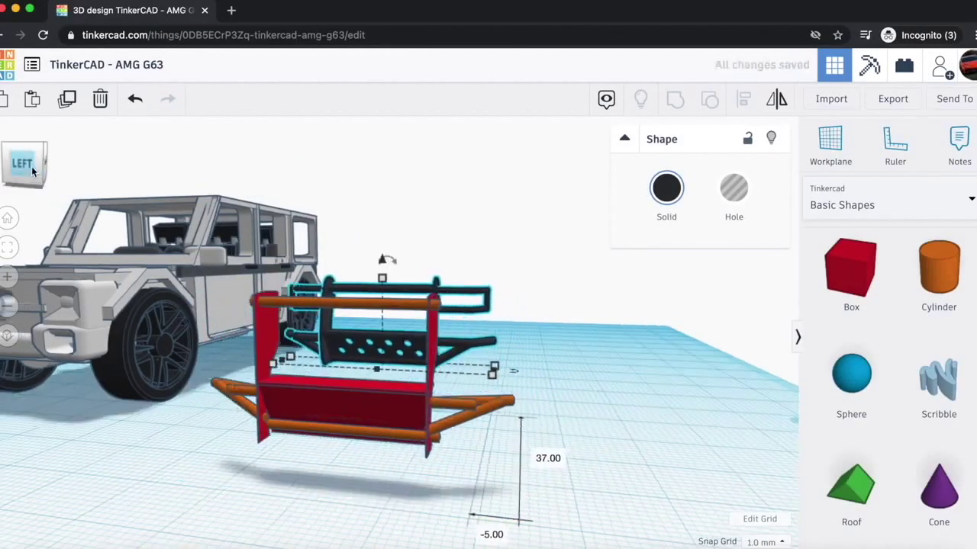
# - Add a sphere in front of the red guard and set its height, length and width to 4 mm each
pyautogui.moveTo(850, 375); pyautogui.dragTo(323, 505)
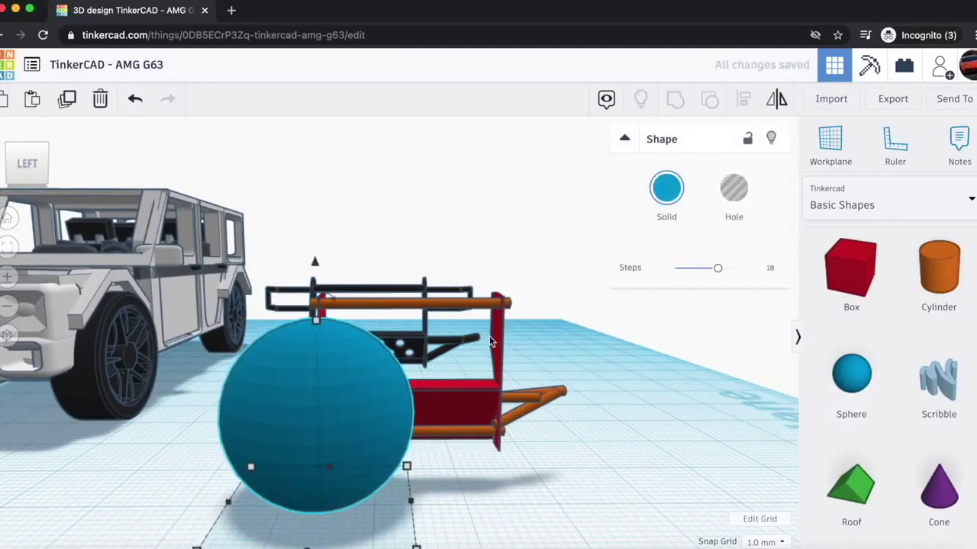
pyautogui.moveTo(318, 322)
pyautogui.click(383, 414)
pyautogui.write('4')
pyautogui.press('Return')
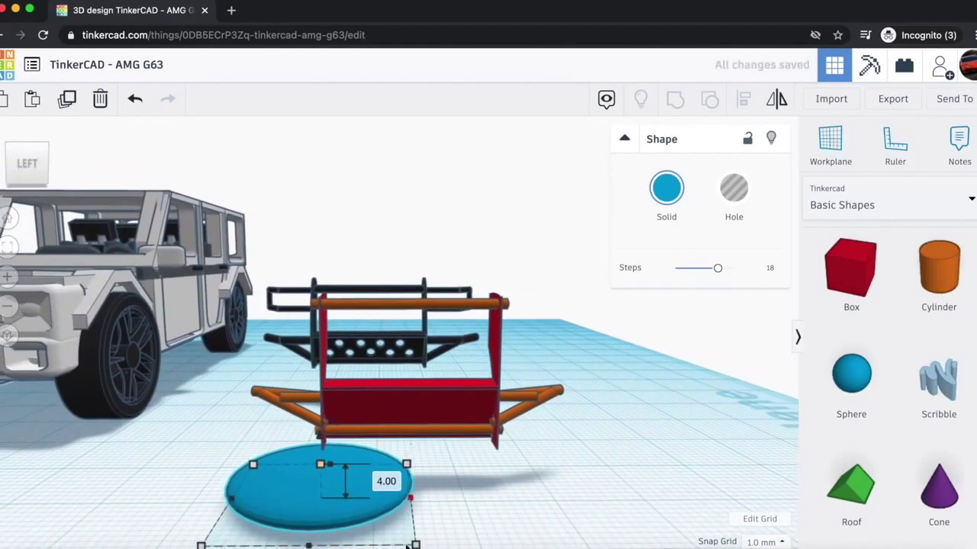
pyautogui.scroll(-3, 349, 523)
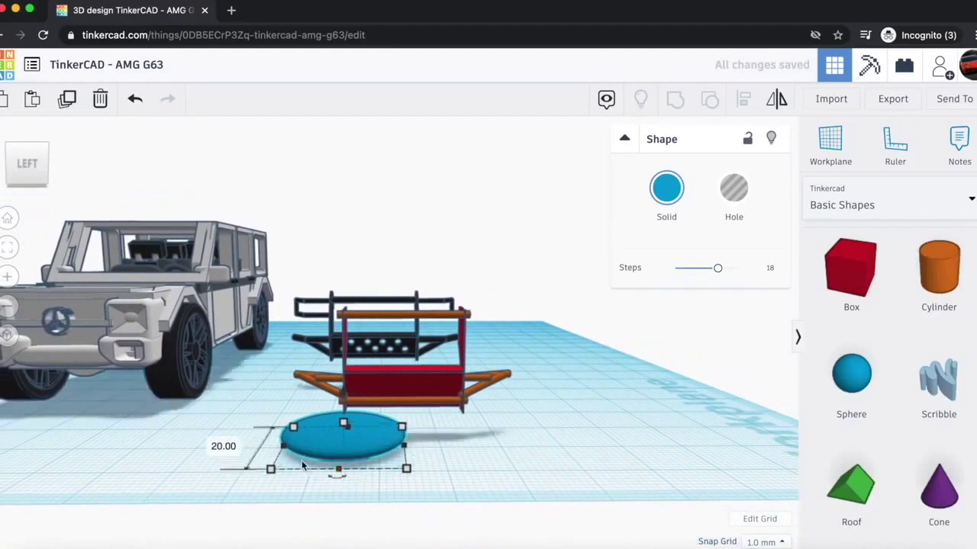
pyautogui.press('BackSpace')
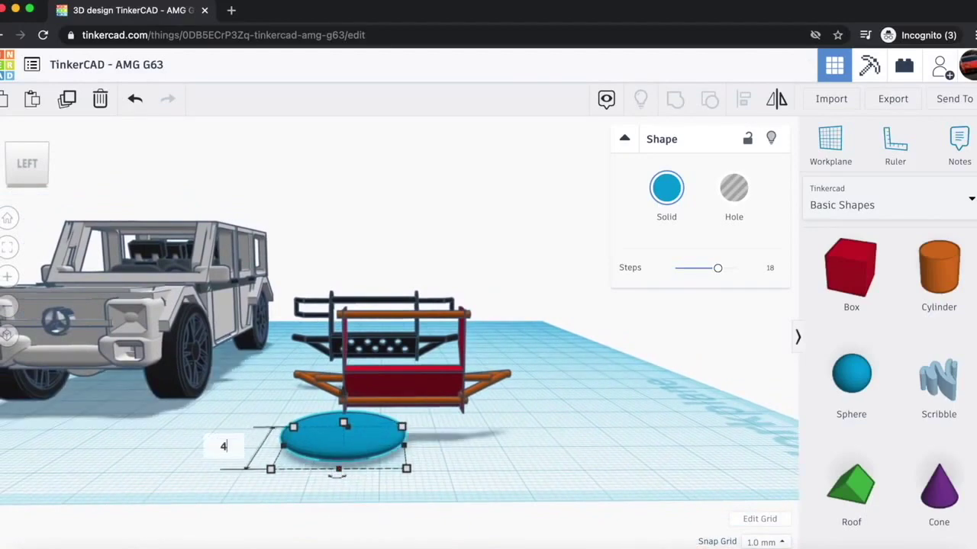
pyautogui.write('4')
pyautogui.press('Return')
pyautogui.scroll(3, 402, 424)
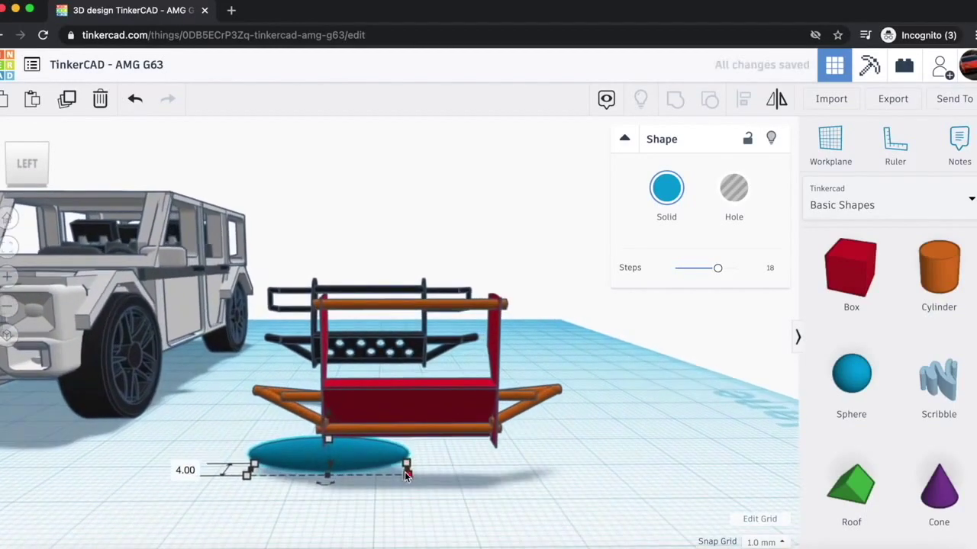
pyautogui.write('4')
pyautogui.press('Return')
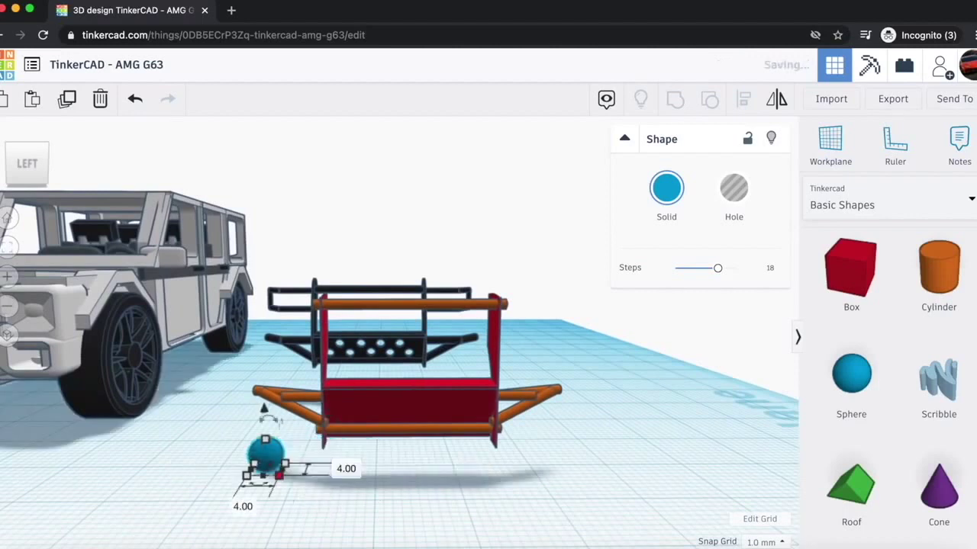
# - Resize the sphere to 2 mm in all three dimensions and raise it to the height of the red front panel
pyautogui.moveTo(248, 457); pyautogui.dragTo(341, 482)
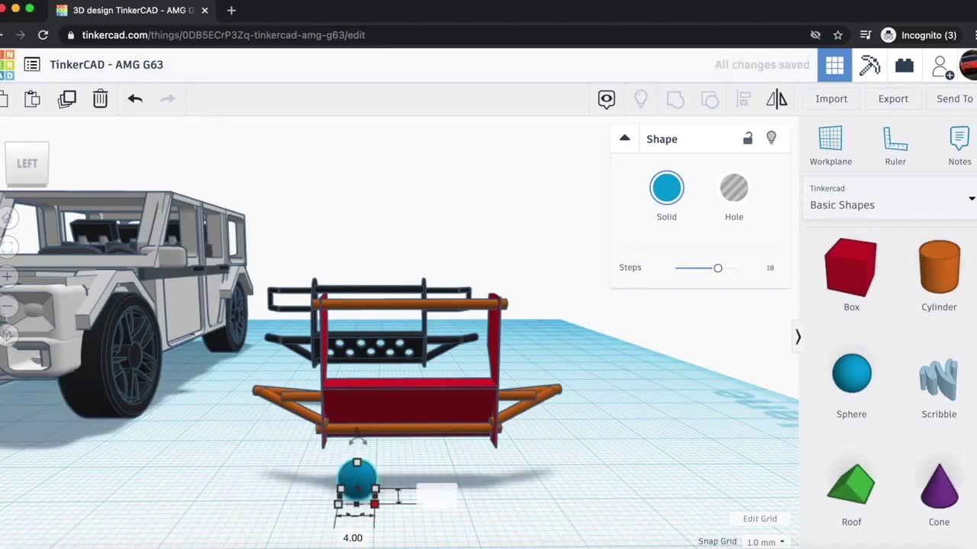
pyautogui.write('2')
pyautogui.press('Return')
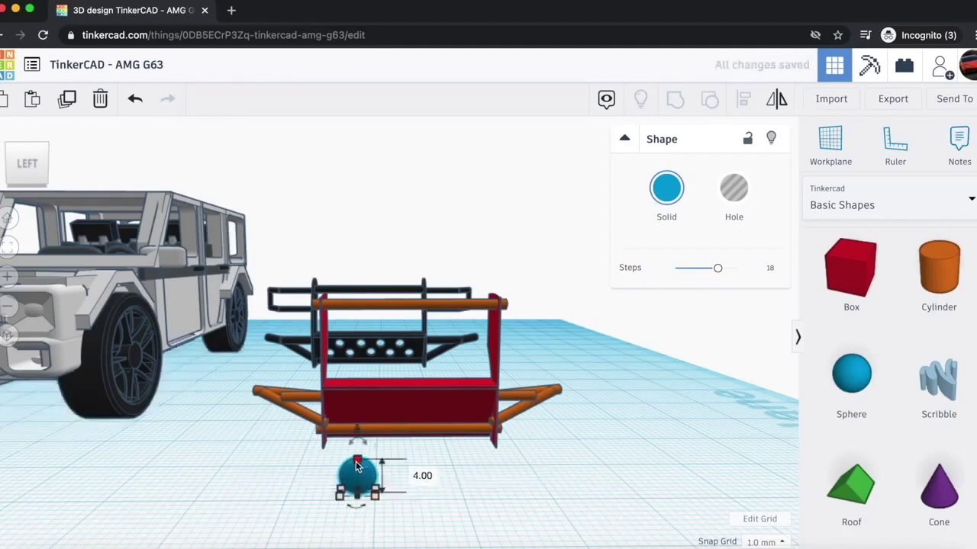
pyautogui.write('2')
pyautogui.press('Return')
pyautogui.scroll(5, 399, 442)
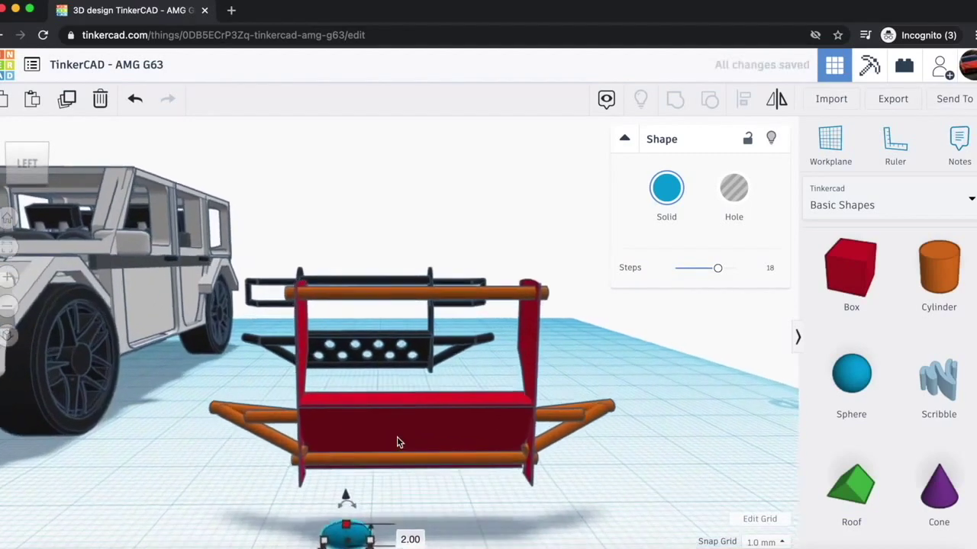
pyautogui.scroll(-4, 364, 541)
pyautogui.click(351, 534)
pyautogui.write('2')
pyautogui.press('Return')
pyautogui.moveTo(348, 455); pyautogui.dragTo(362, 379)
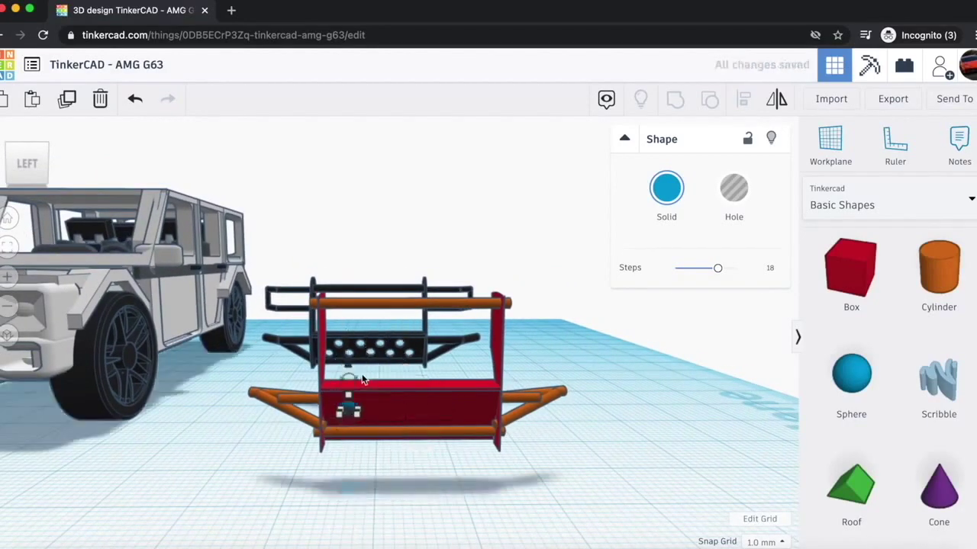
# - Place the 2 mm sphere near the lower edge at one end of the red panel and turn it into a hole
pyautogui.press('Left')
pyautogui.scroll(3, 323, 379)
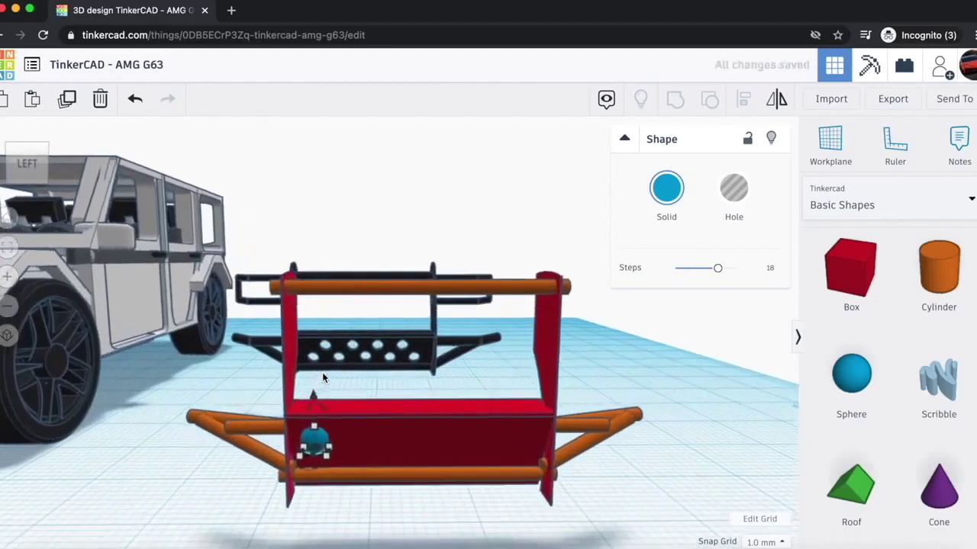
pyautogui.click(22, 158)
pyautogui.scroll(5, 285, 286)
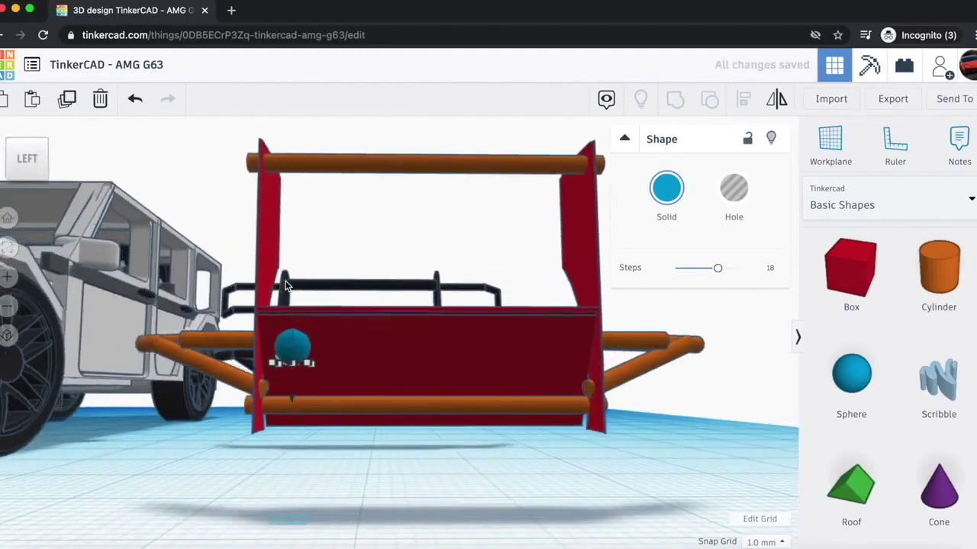
pyautogui.moveTo(232, 403); pyautogui.dragTo(230, 450)
pyautogui.moveTo(254, 408); pyautogui.dragTo(258, 453)
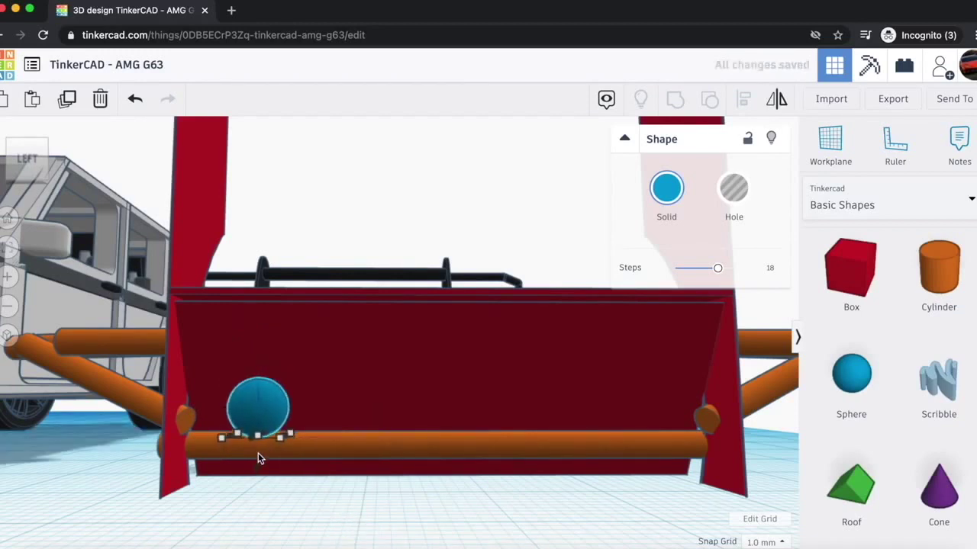
pyautogui.press('Down')
pyautogui.click(733, 188)
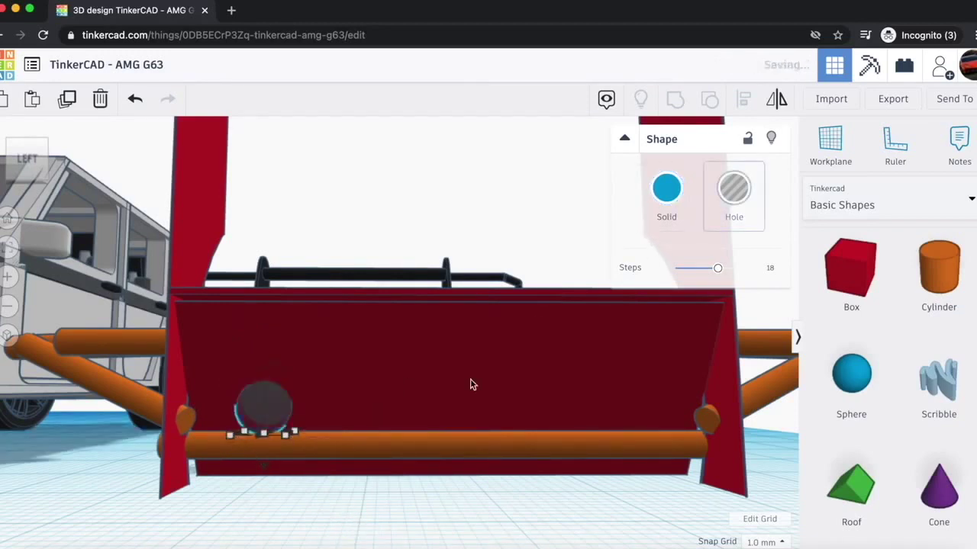
# - Repeat the hole sphere at even spacing along the red panel's lower edge, making a row of five
pyautogui.hotkey('ctrl', 'c')
pyautogui.hotkey('ctrl', 'v')
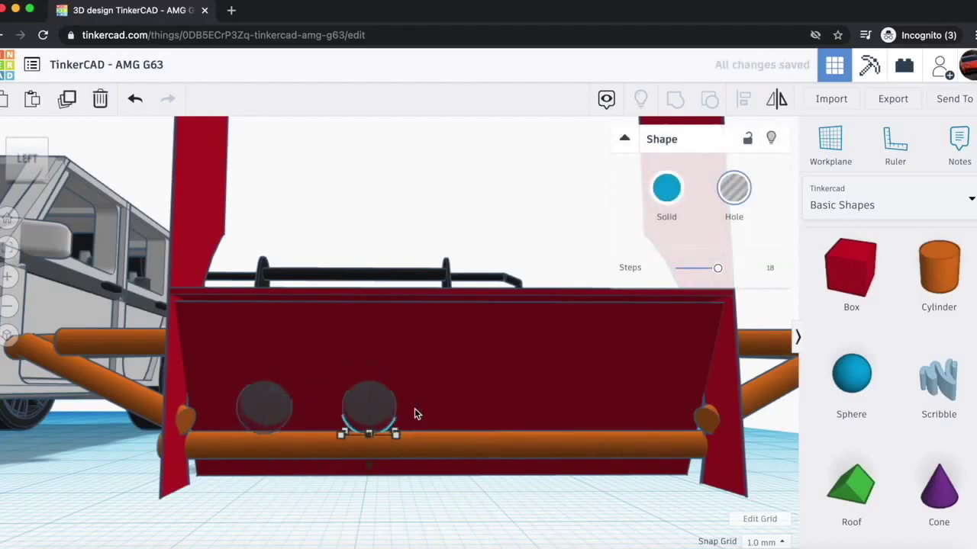
pyautogui.hotkey('ctrl', 'v')
pyautogui.hotkey('ctrl', 'v')
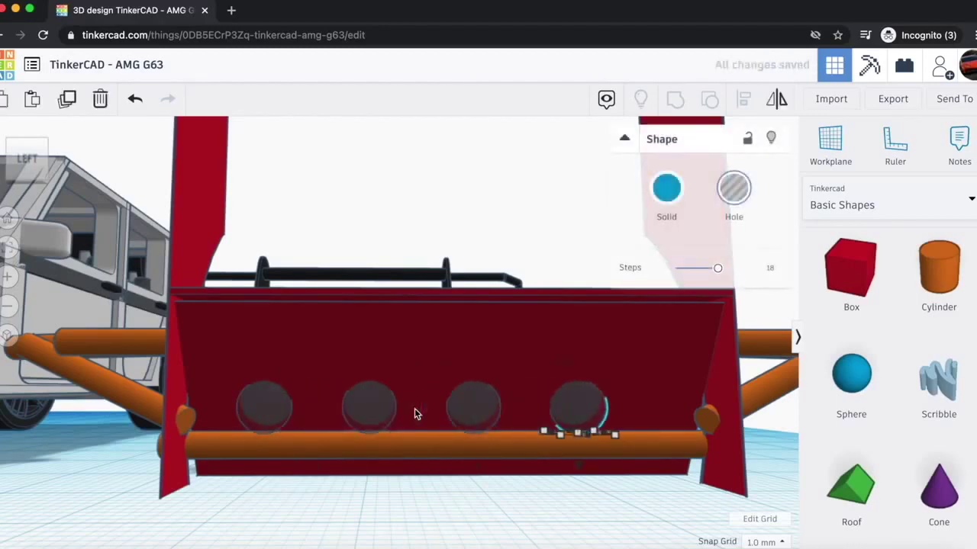
pyautogui.scroll(-10, 414, 408)
pyautogui.moveTo(34, 155); pyautogui.dragTo(35, 155)
pyautogui.scroll(5, 232, 234)
pyautogui.hotkey('ctrl', 'v')
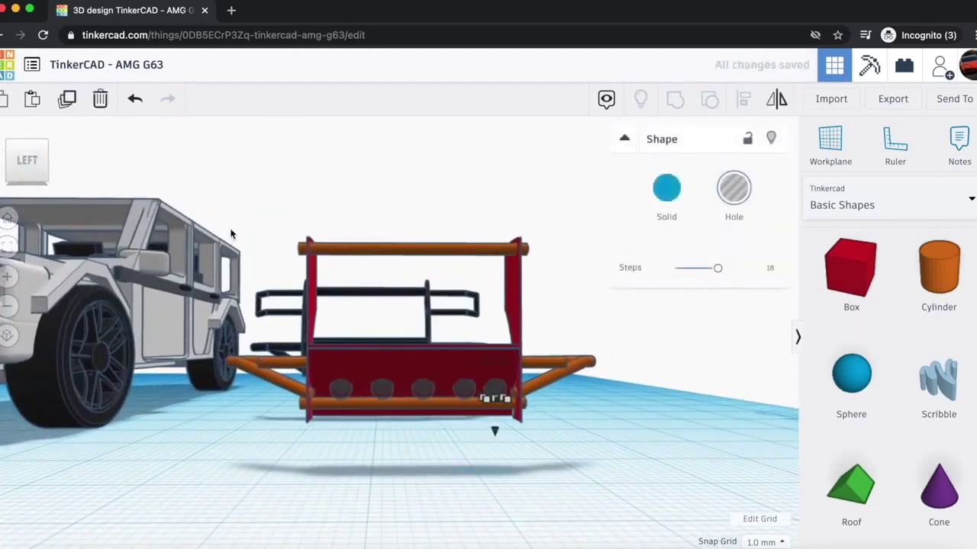
# - Shift each of the five hole spheres one nudge sideways to centre the row between the side plates
pyautogui.click(336, 386)
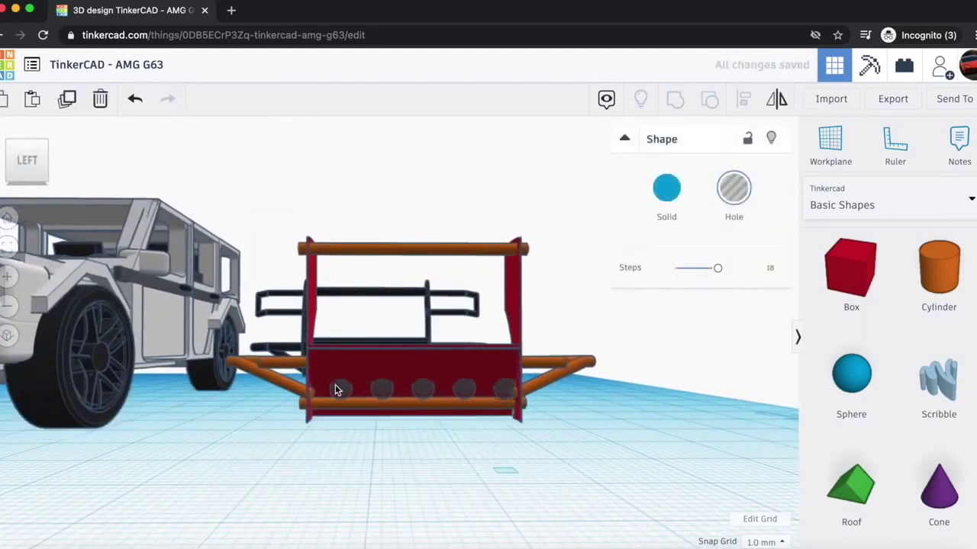
pyautogui.press('Left')
pyautogui.click(377, 392)
pyautogui.press('Left')
pyautogui.click(425, 392)
pyautogui.press('Left')
pyautogui.click(462, 391)
pyautogui.press('Left')
pyautogui.click(502, 390)
pyautogui.press('Left')
pyautogui.scroll(5, 435, 370)
# - Duplicate the first hole sphere, raise the copy to the panel's upper half, and offset it between the first two lower spheres
pyautogui.click(285, 427)
pyautogui.press('super+d')
pyautogui.press('Right')
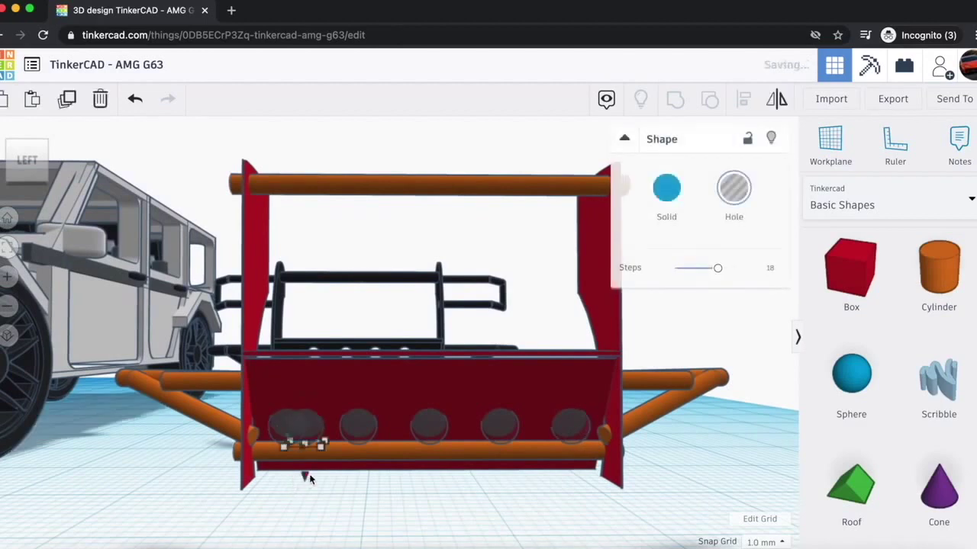
pyautogui.moveTo(304, 481); pyautogui.dragTo(312, 427)
pyautogui.press('Down')
pyautogui.press('Down')
pyautogui.press('Down')
pyautogui.press('Down')
pyautogui.press('Up')
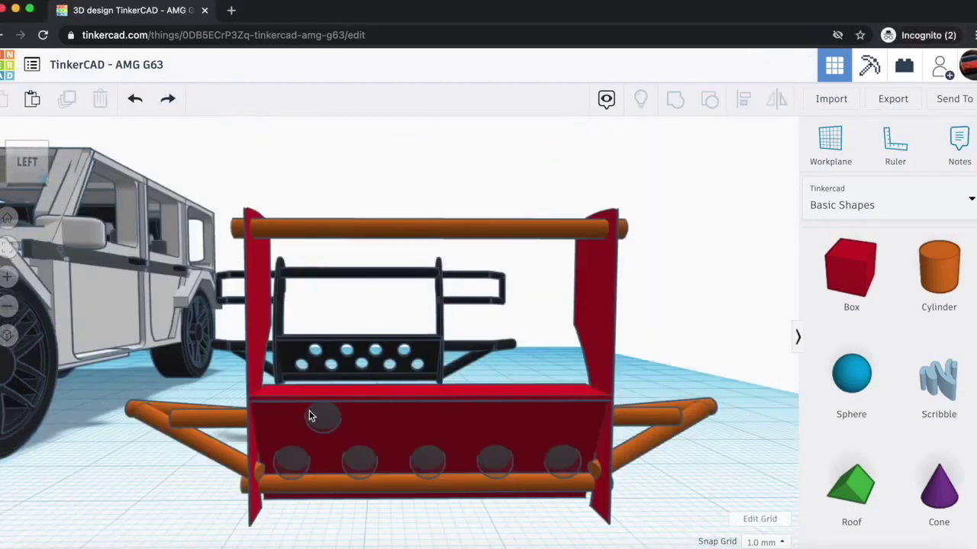
# - Repeat the upper hole sphere along the panel at the lower row's spacing, making a row of four
pyautogui.click(313, 419)
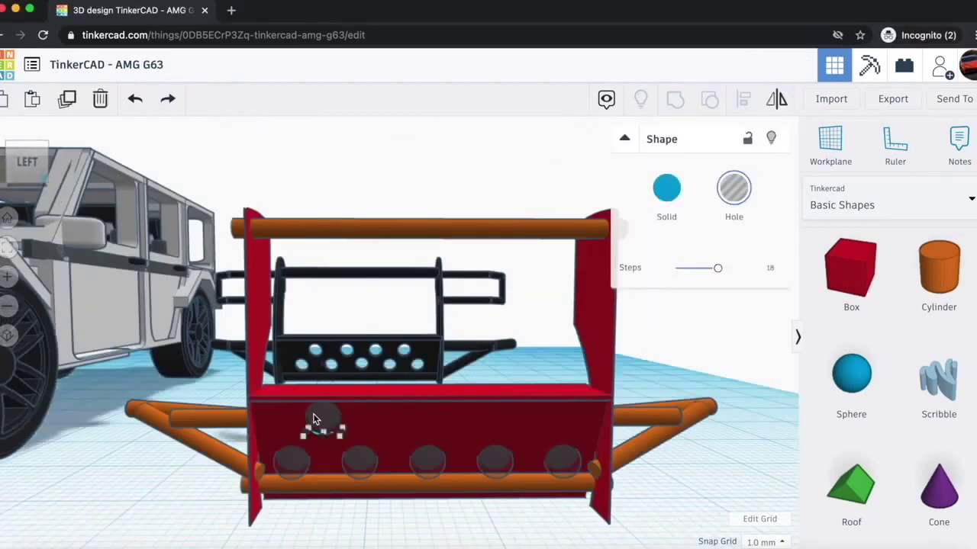
pyautogui.press('super+d')
pyautogui.press('super+d')
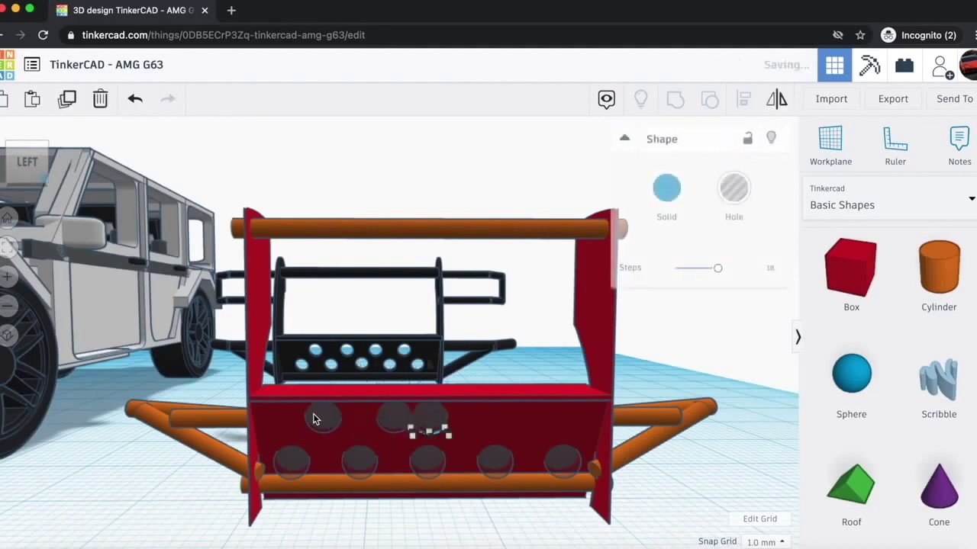
pyautogui.press('super+d')
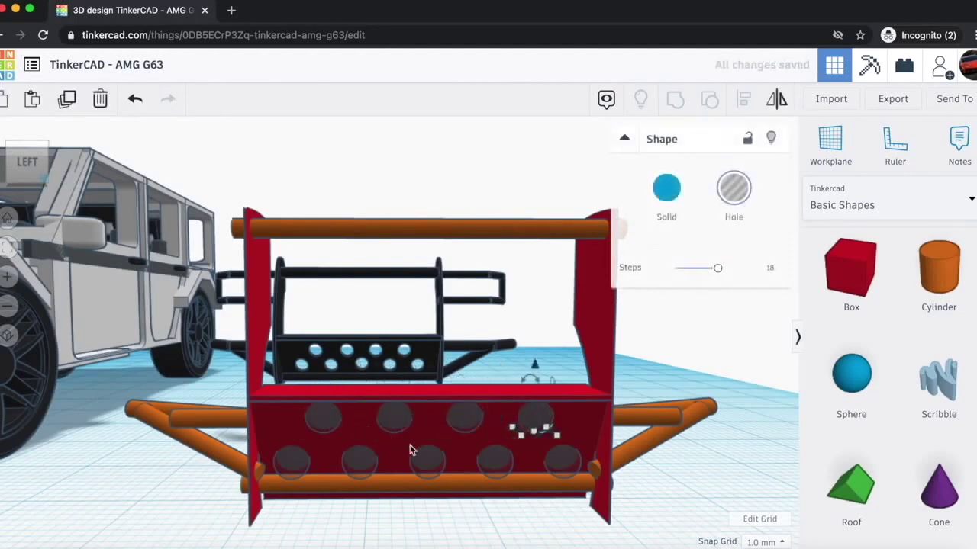
# - Group all nine hole spheres with the red guard body to cut two staggered rows of holes in the panel
pyautogui.keyDown('shift'); pyautogui.click(462, 416); pyautogui.keyUp('shift')
pyautogui.keyDown('shift'); pyautogui.click(393, 418); pyautogui.keyUp('shift')
pyautogui.keyDown('shift'); pyautogui.click(323, 416); pyautogui.keyUp('shift')
pyautogui.keyDown('shift'); pyautogui.click(292, 460); pyautogui.keyUp('shift')
pyautogui.keyDown('shift'); pyautogui.click(357, 465); pyautogui.keyUp('shift')
pyautogui.keyDown('shift'); pyautogui.click(425, 462); pyautogui.keyUp('shift')
pyautogui.keyDown('shift'); pyautogui.click(488, 462); pyautogui.keyUp('shift')
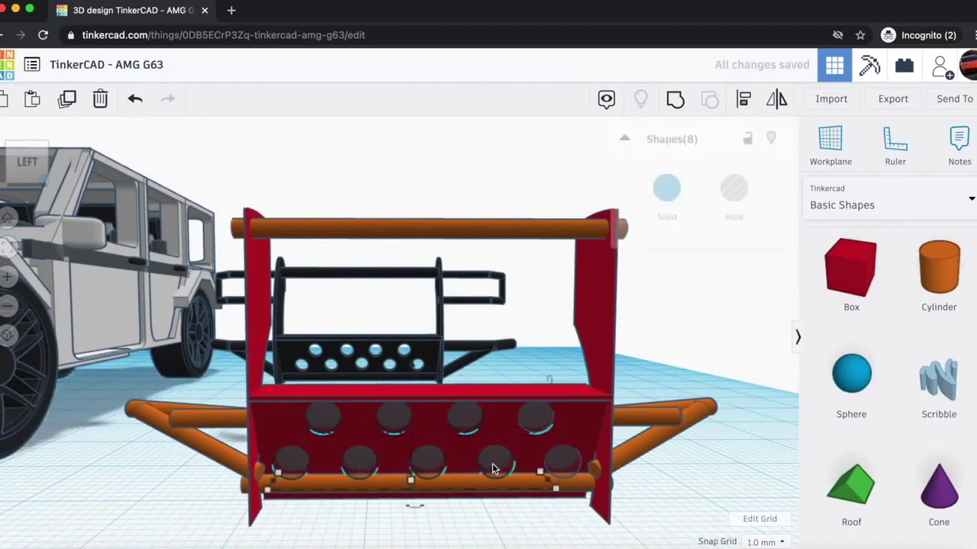
pyautogui.keyDown('shift'); pyautogui.click(554, 458); pyautogui.keyUp('shift')
pyautogui.keyDown('shift'); pyautogui.click(560, 479); pyautogui.keyUp('shift')
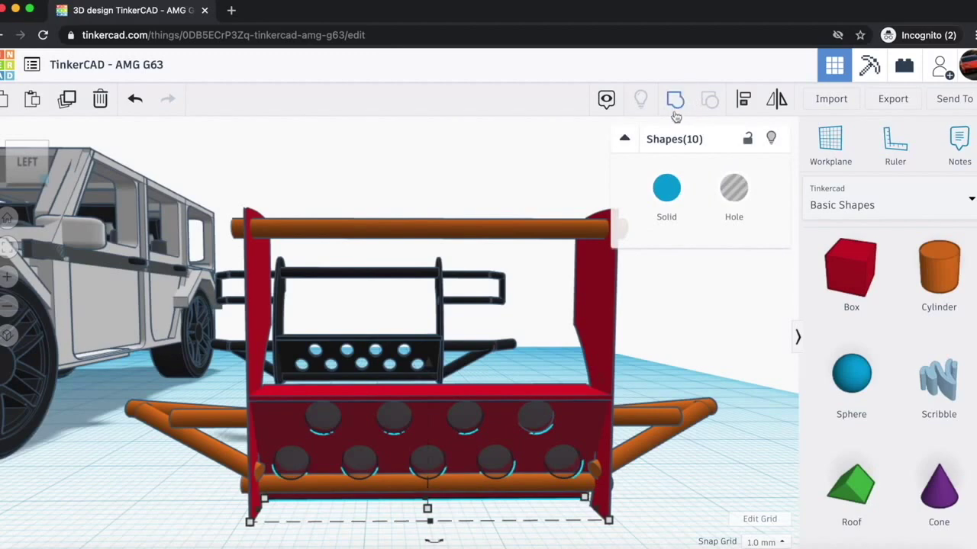
pyautogui.click(675, 106)
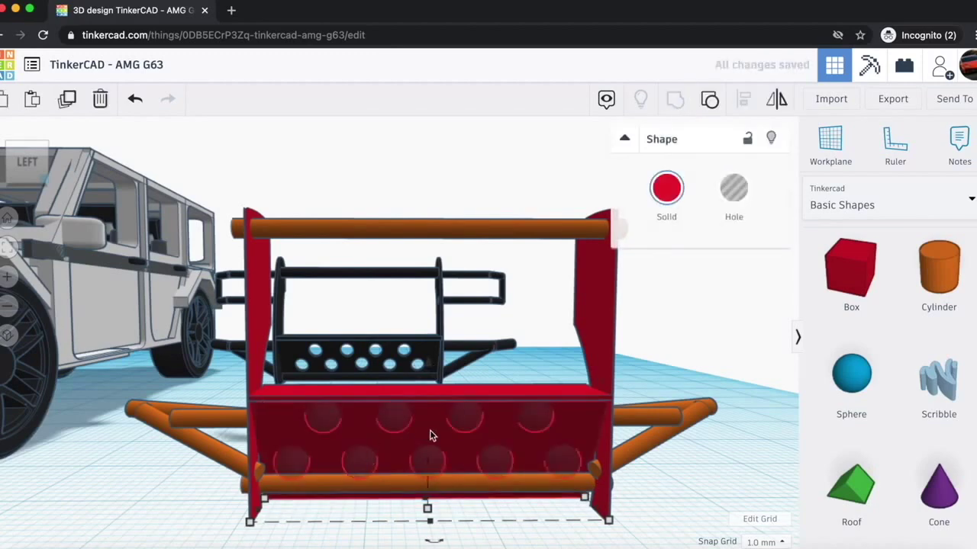
# - Raise a copy of the straight lower side rod to the height of the guard's top crossbar
pyautogui.scroll(-3, 430, 435)
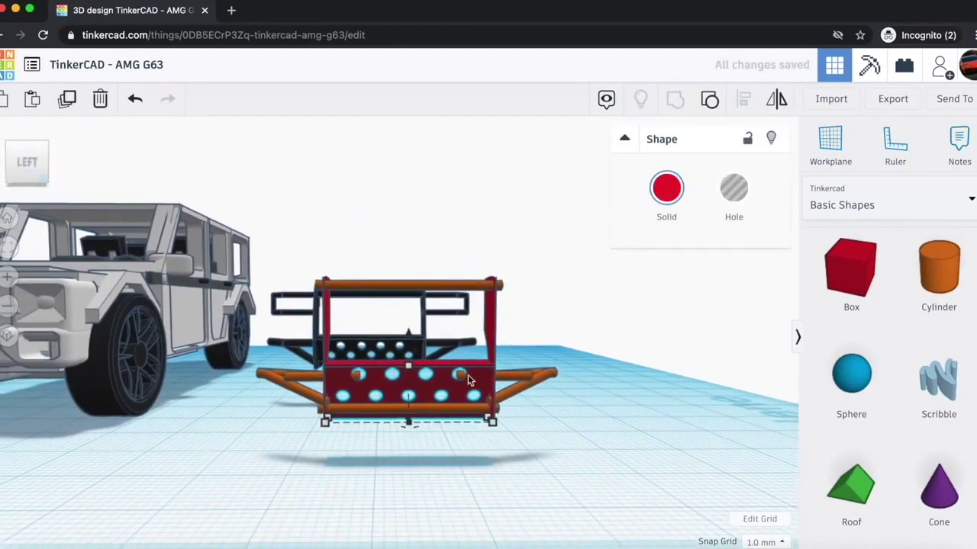
pyautogui.moveTo(38, 158); pyautogui.dragTo(30, 168)
pyautogui.scroll(1, 389, 375)
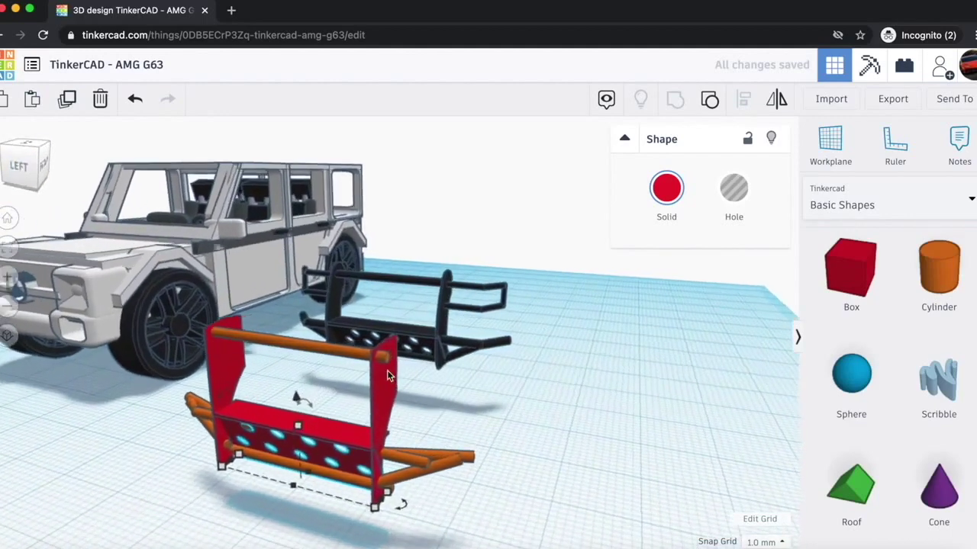
pyautogui.scroll(2, 387, 376)
pyautogui.click(434, 519)
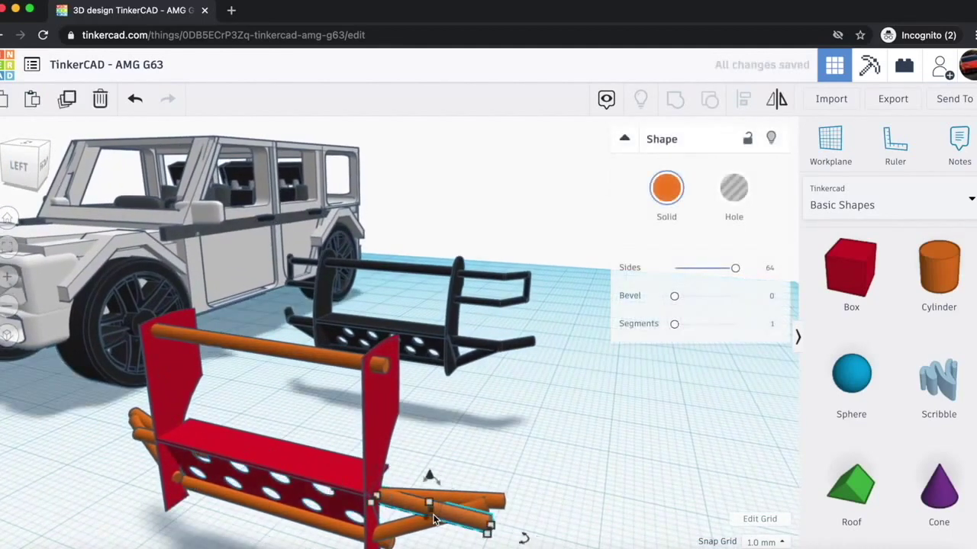
pyautogui.moveTo(401, 463); pyautogui.dragTo(418, 333)
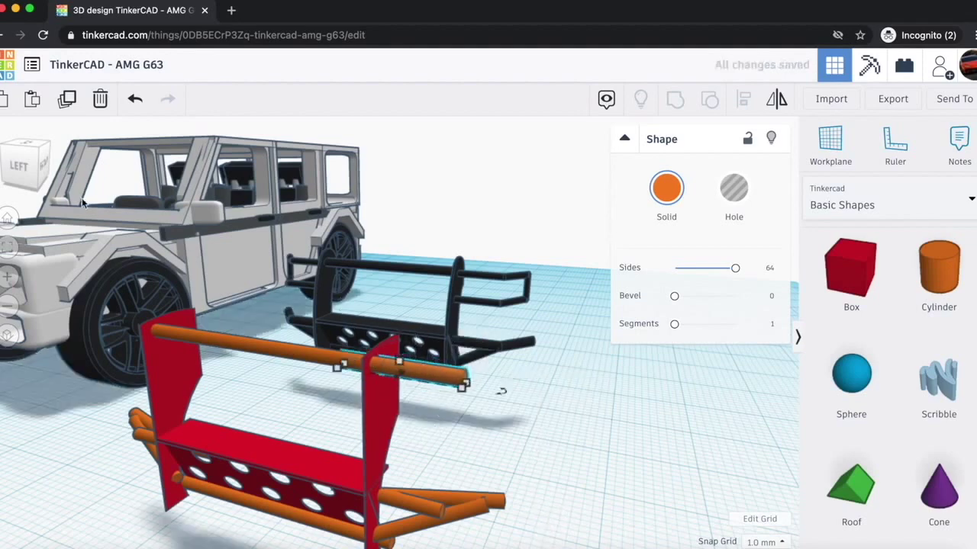
pyautogui.click(32, 168)
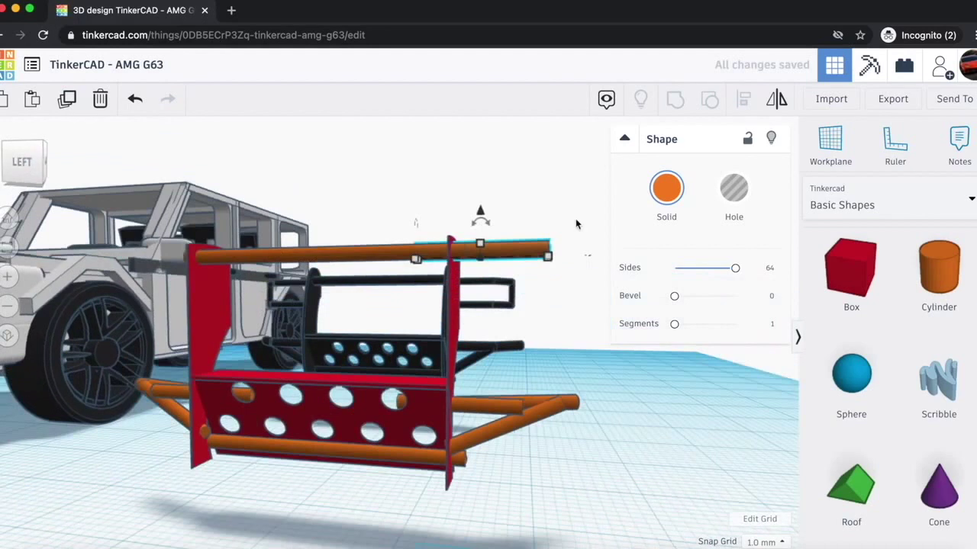
# - Duplicate the upper side rod, lower the copy beneath it against the side plate, and shorten it to 6 mm
pyautogui.press('super+d')
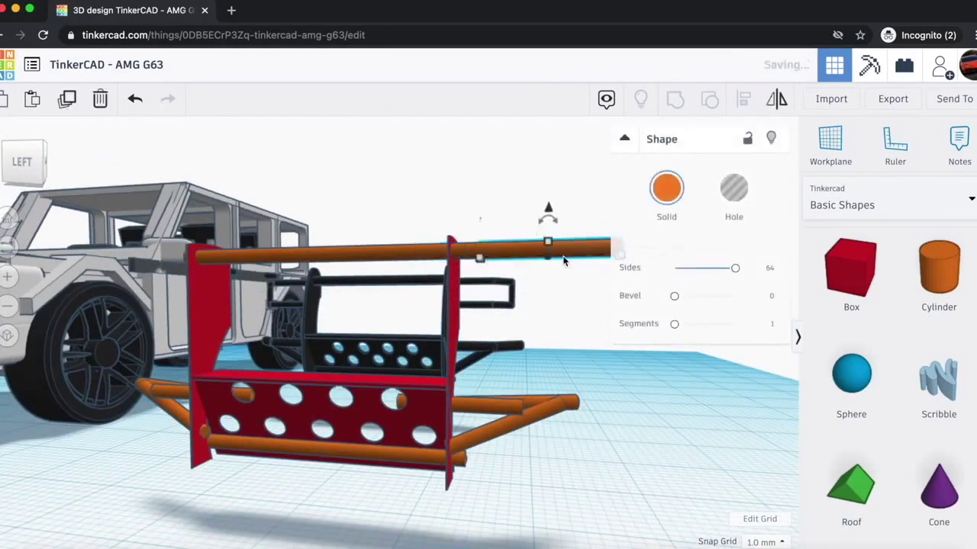
pyautogui.moveTo(547, 210); pyautogui.dragTo(546, 266)
pyautogui.press('Left')
pyautogui.press('Left')
pyautogui.press('Right')
pyautogui.moveTo(589, 316); pyautogui.dragTo(553, 318)
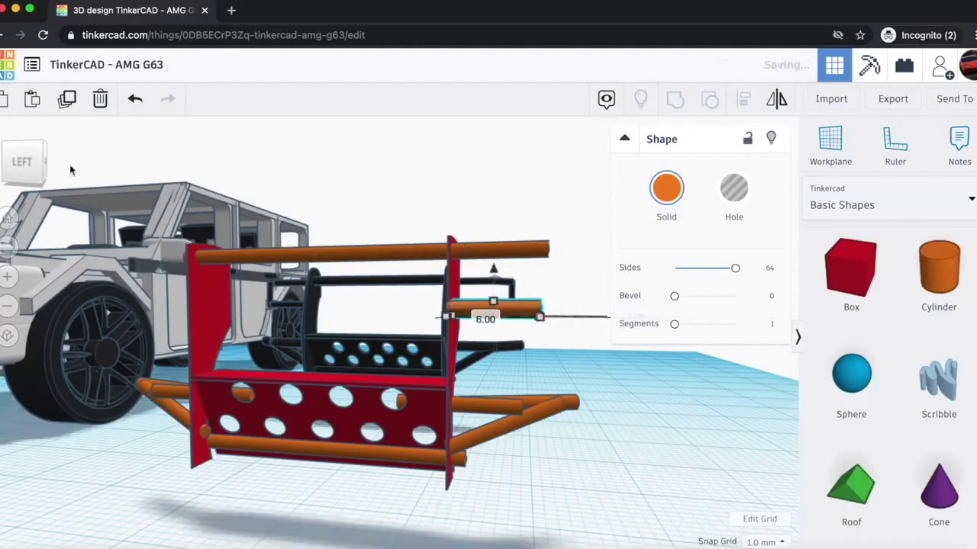
# - Copy the upper side rod across the guard so it extends from the opposite end of the top crossbar
pyautogui.click(20, 151)
pyautogui.click(566, 286)
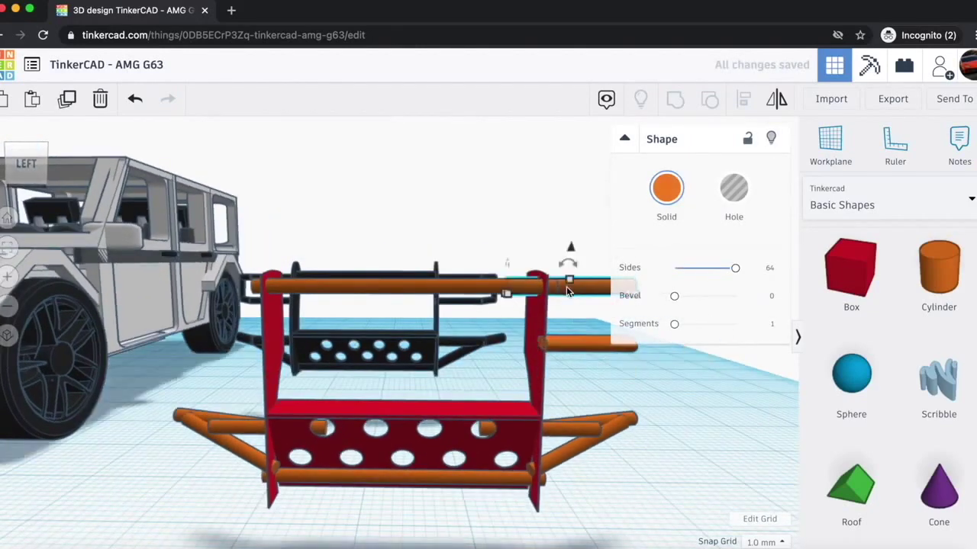
pyautogui.press('Left')
pyautogui.press('Left')
pyautogui.press('Left')
pyautogui.press('Left')
pyautogui.press('Left')
pyautogui.press('Left')
pyautogui.press('Left')
pyautogui.press('Left')
pyautogui.press('Left')
pyautogui.press('Left')
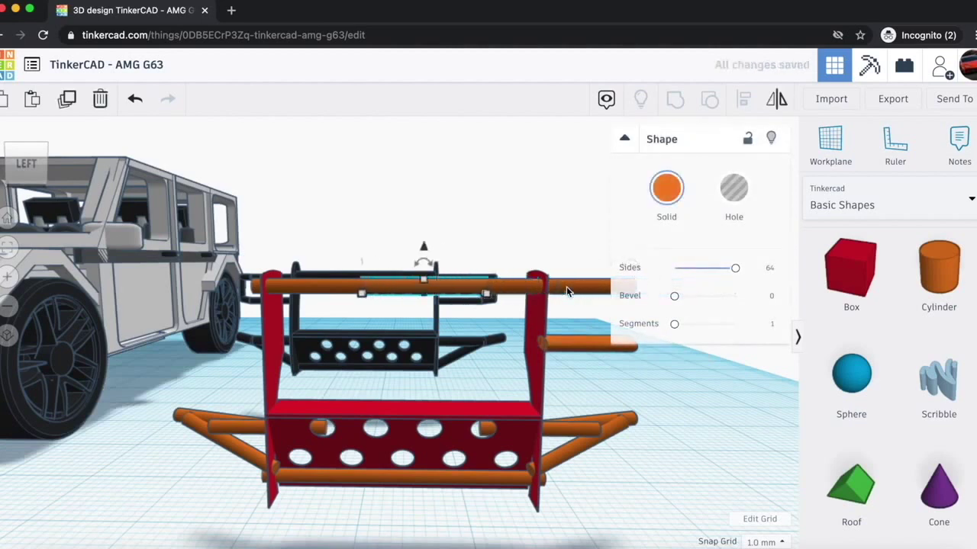
pyautogui.press('Left')
pyautogui.press('Left')
pyautogui.press('Left')
pyautogui.press('Left')
pyautogui.press('Left')
pyautogui.press('Left')
pyautogui.press('Left')
pyautogui.press('Left')
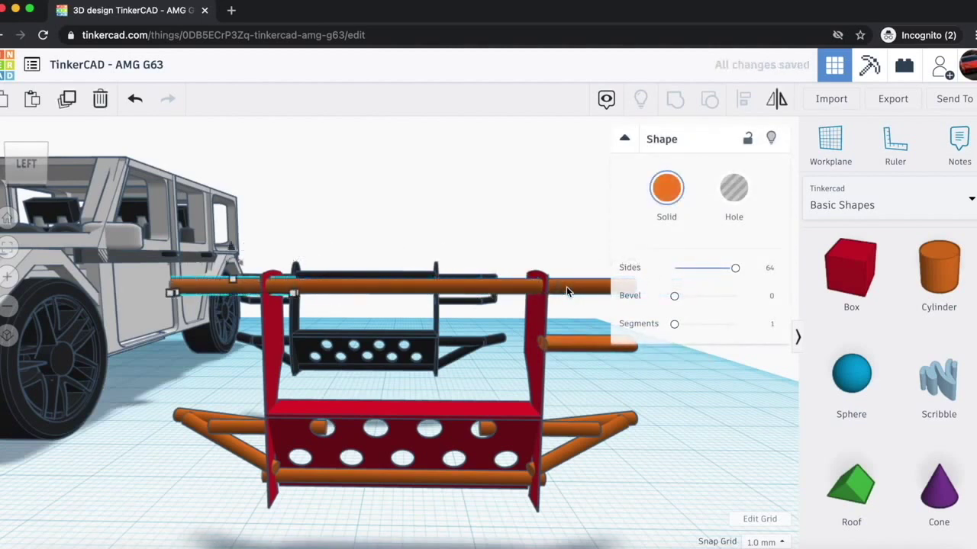
# - Copy the short 6 mm side rod across the guard to the outside of the opposite side plate
pyautogui.click(573, 344)
pyautogui.press('Left')
pyautogui.press('Left')
pyautogui.press('Left')
pyautogui.press('Left')
pyautogui.press('Left')
pyautogui.press('Left')
pyautogui.press('Left')
pyautogui.press('Left')
pyautogui.press('Left')
pyautogui.press('Left')
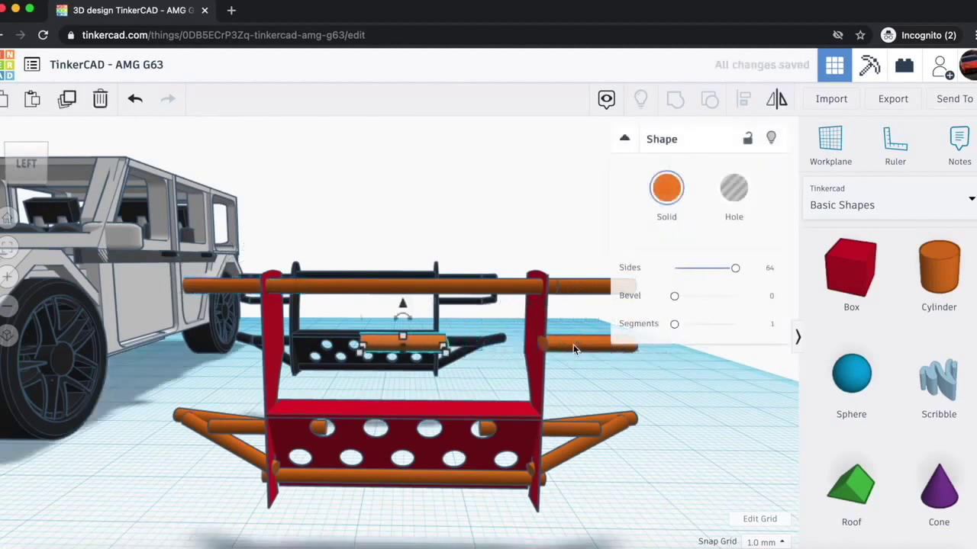
pyautogui.press('Left')
pyautogui.press('Left')
pyautogui.press('Left')
pyautogui.press('Left')
pyautogui.press('Left')
pyautogui.press('Left')
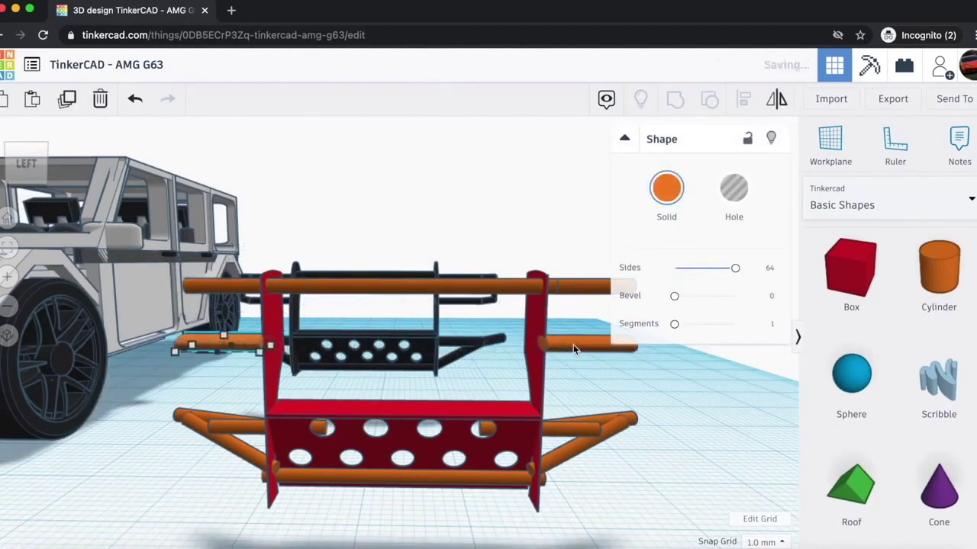
# - Set the width of the two flattened short side rods to 2 mm
pyautogui.moveTo(32, 163); pyautogui.dragTo(172, 418)
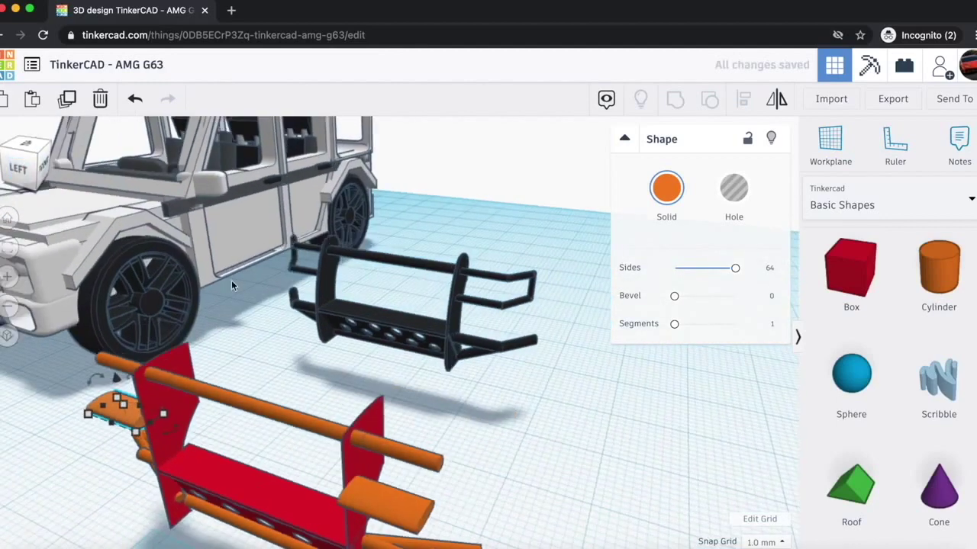
pyautogui.scroll(-3, 228, 283)
pyautogui.scroll(-1, 227, 280)
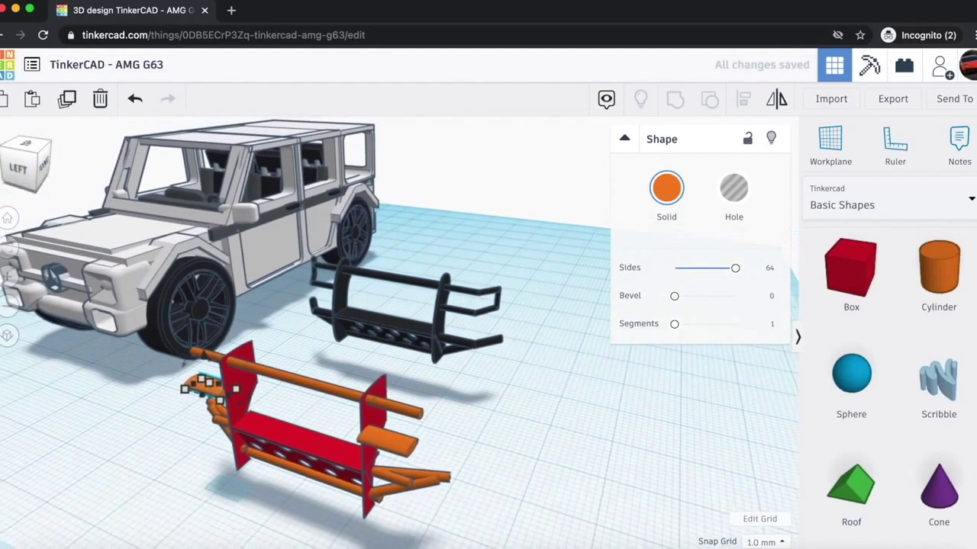
pyautogui.click(391, 441)
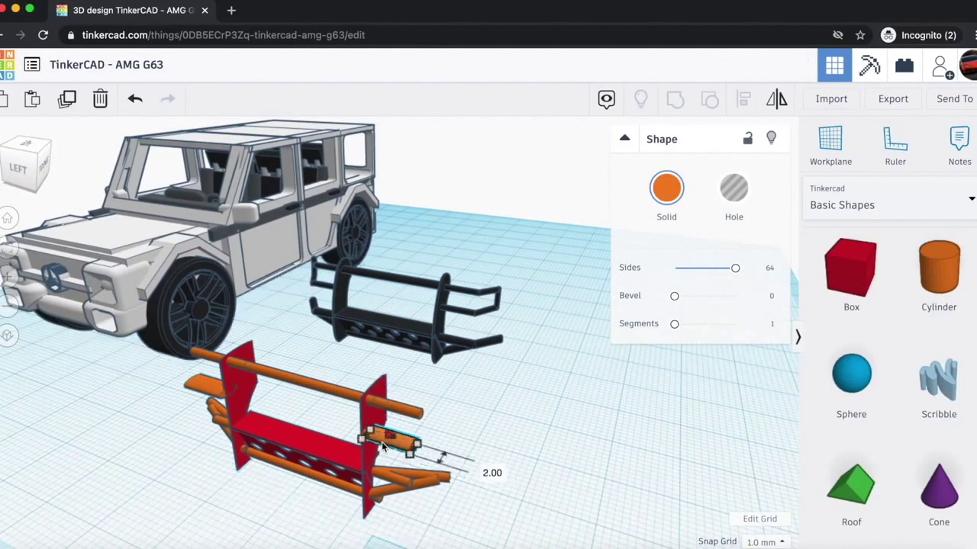
pyautogui.moveTo(381, 442); pyautogui.dragTo(210, 398)
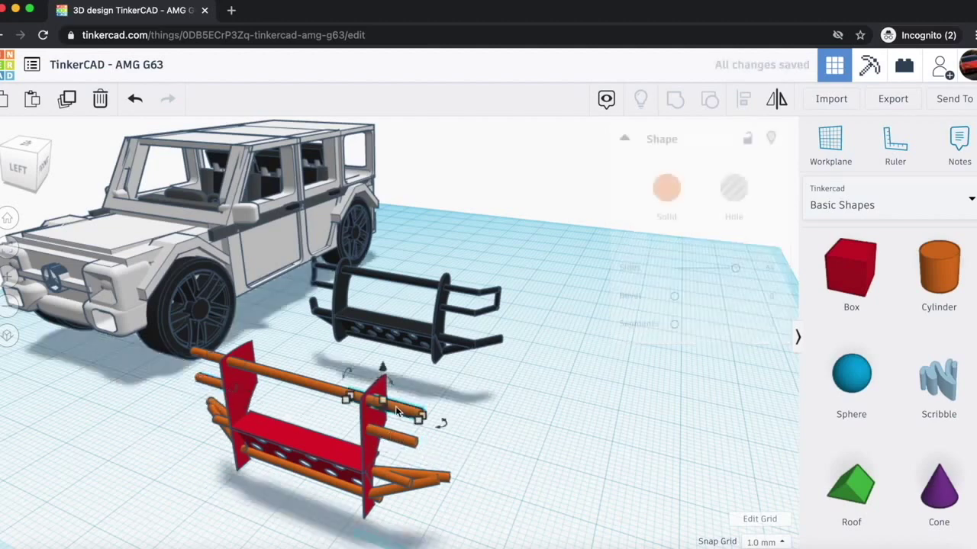
# - Move one upper side rod into place beside its side plate and rotate it horizontally to angle away from the crossbar
pyautogui.click(29, 160)
pyautogui.hotkey('shift', 'Right')
pyautogui.press('Left')
pyautogui.press('Left')
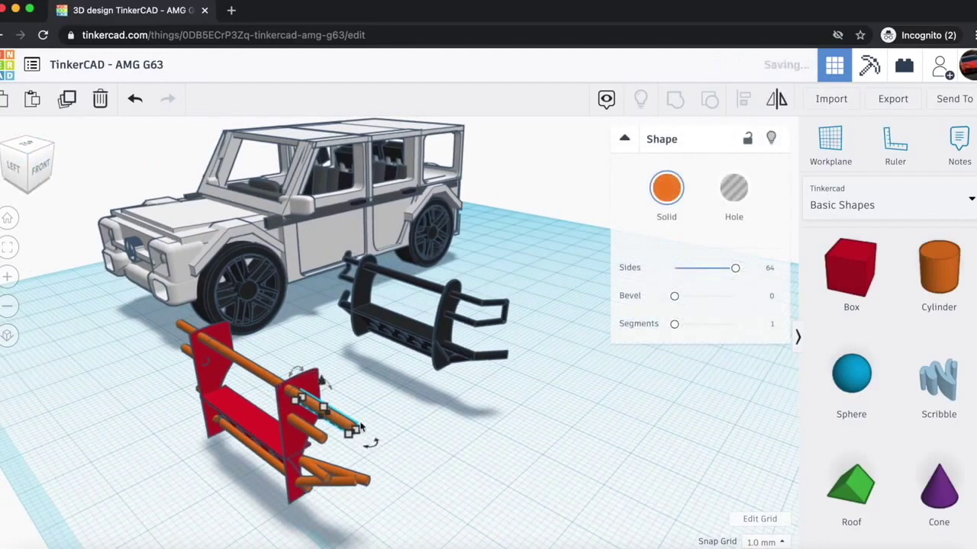
pyautogui.moveTo(369, 446); pyautogui.dragTo(335, 433)
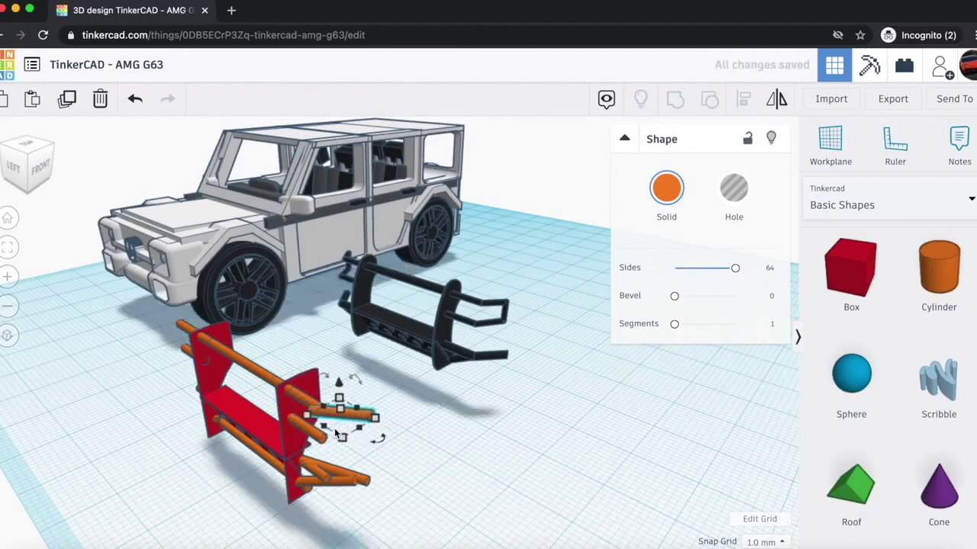
pyautogui.click(36, 172)
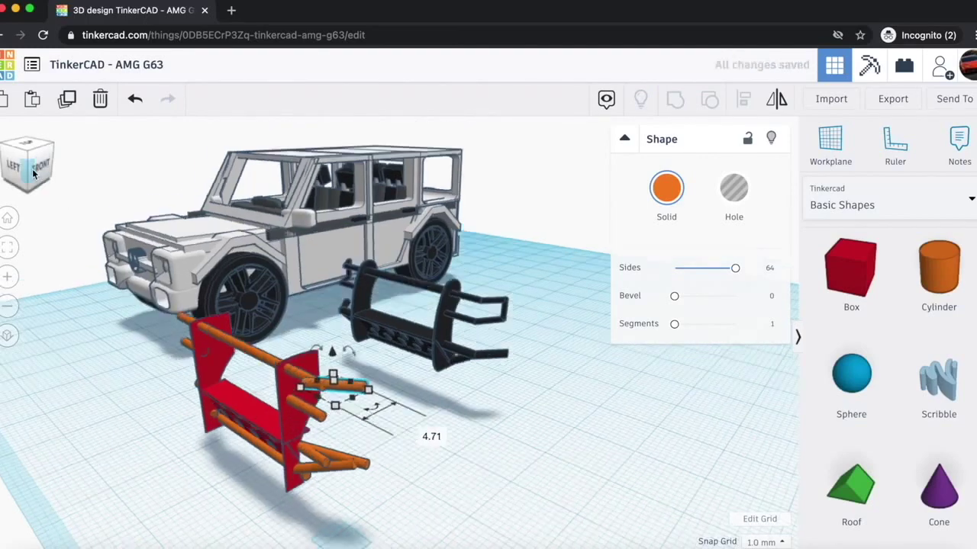
# - Copy the angled upper rod straight down onto the end of the short side rod below it
pyautogui.scroll(10, 422, 309)
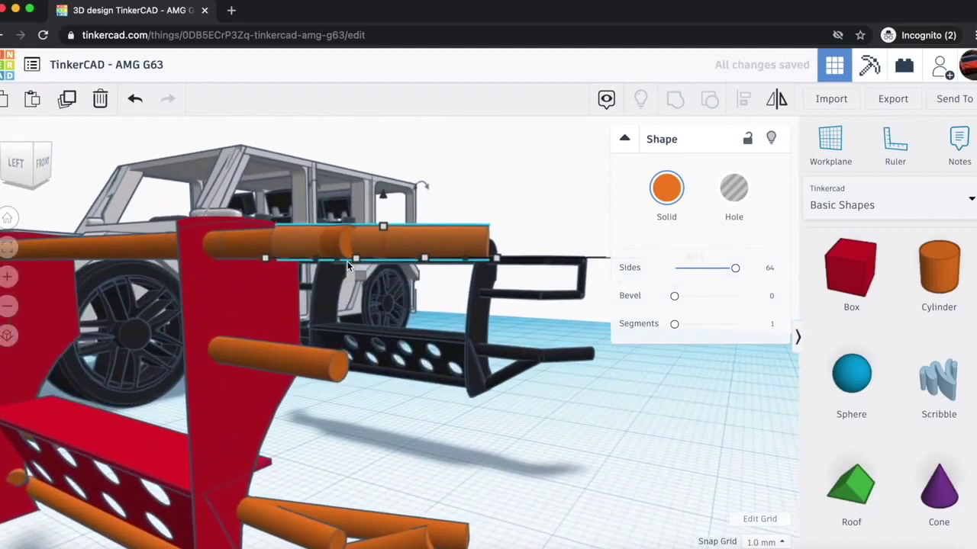
pyautogui.moveTo(435, 223); pyautogui.dragTo(460, 313)
pyautogui.hotkey('ctrl', 'z')
pyautogui.click(410, 238)
pyautogui.moveTo(456, 227); pyautogui.dragTo(463, 317)
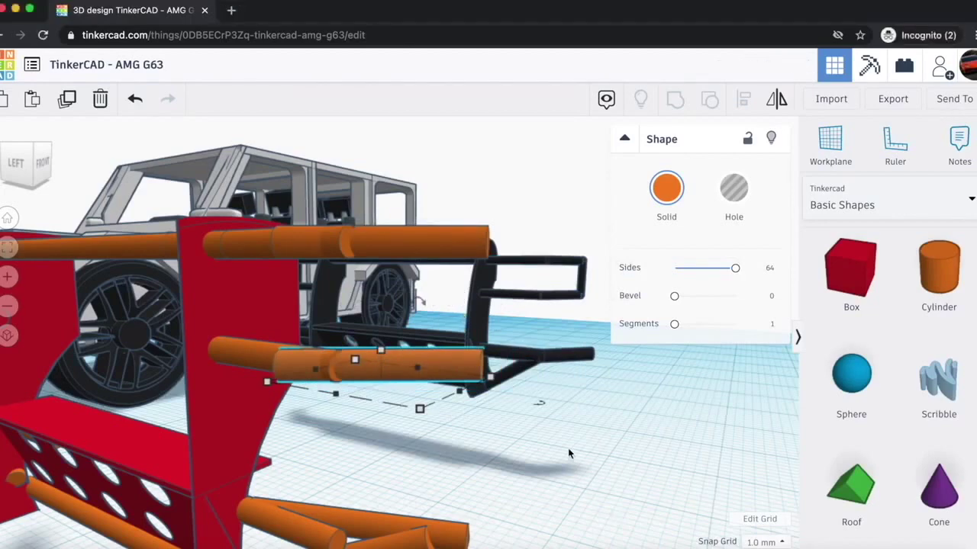
pyautogui.click(34, 158)
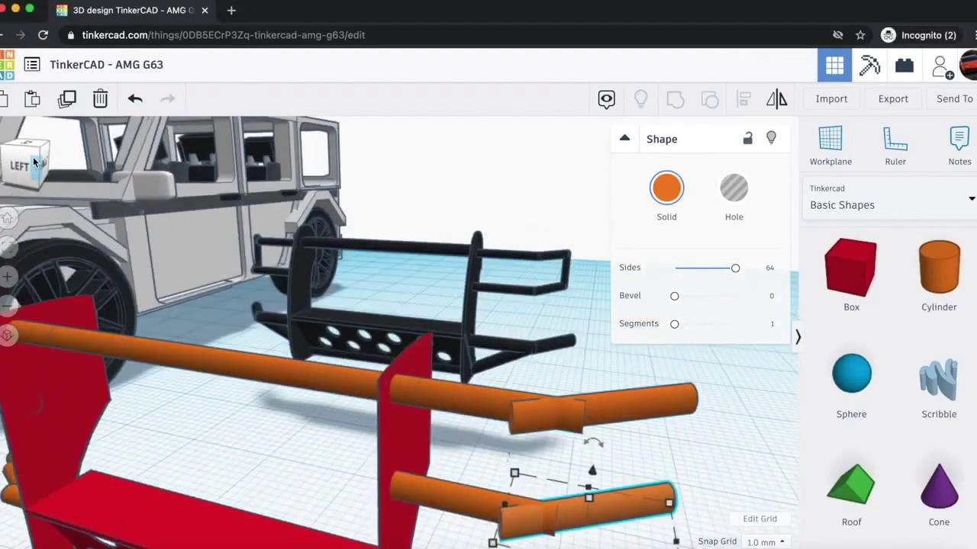
# - Copy the angled upper rod across the guard to the opposite upper side rod and mirror it lengthwise
pyautogui.click(302, 325)
pyautogui.scroll(-3, 304, 326)
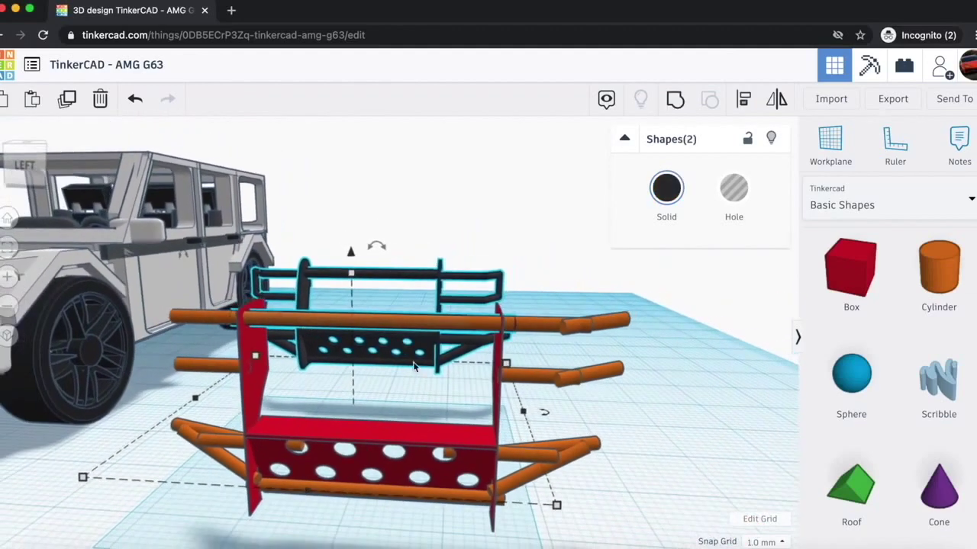
pyautogui.click(602, 322)
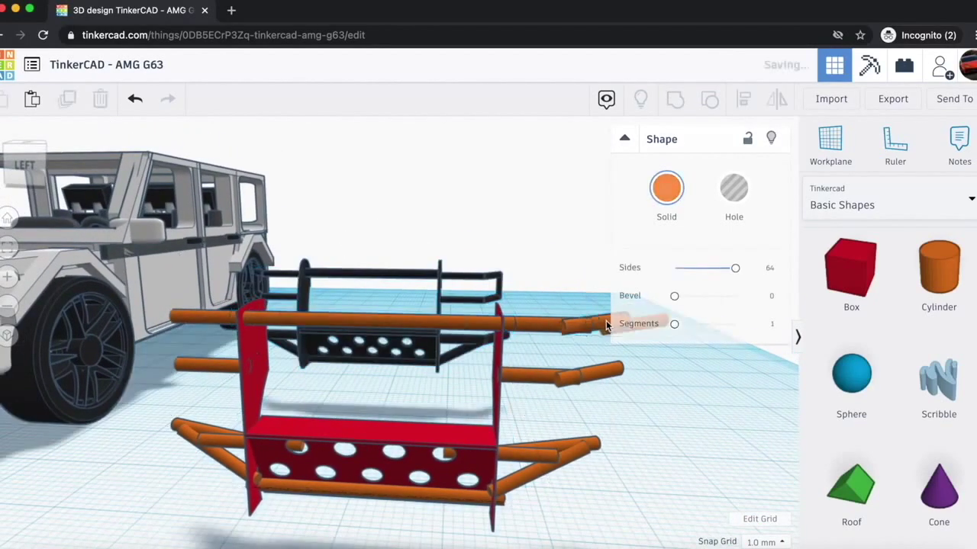
pyautogui.press('Left')
pyautogui.press('Left')
pyautogui.press('Left')
pyautogui.press('Left')
pyautogui.press('Left')
pyautogui.press('Left')
pyautogui.press('Left')
pyautogui.press('Left')
pyautogui.press('Left')
pyautogui.press('Left')
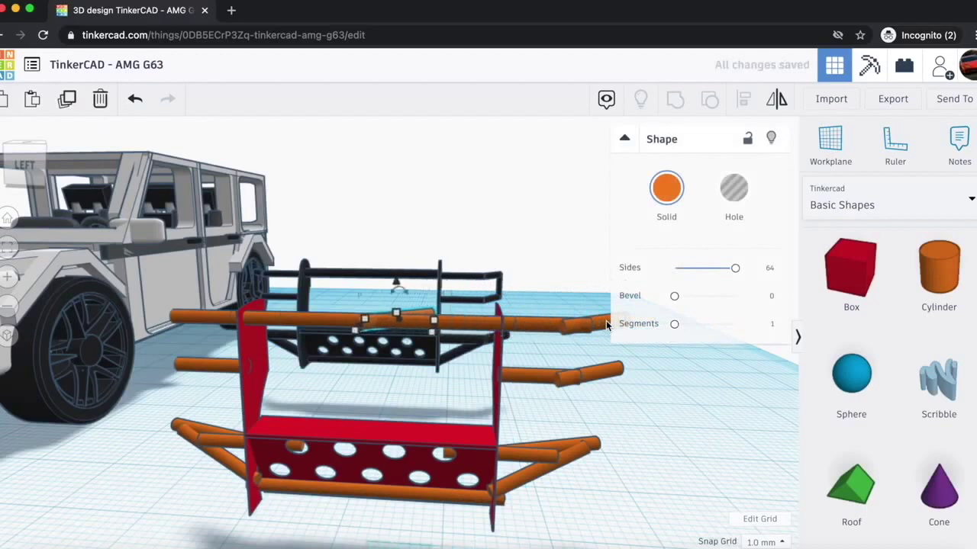
pyautogui.press('Left')
pyautogui.press('Left')
pyautogui.press('Left')
pyautogui.press('Left')
pyautogui.press('Left')
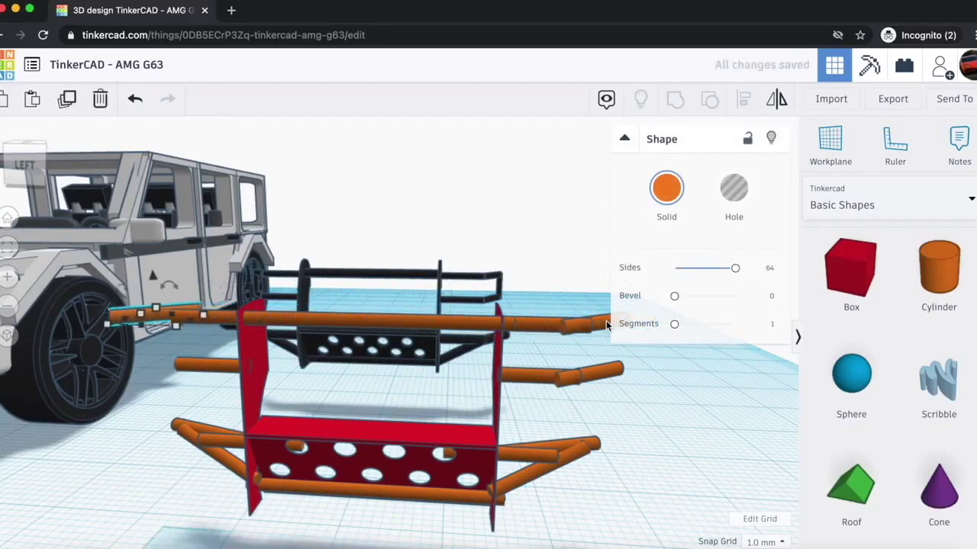
pyautogui.press('Left')
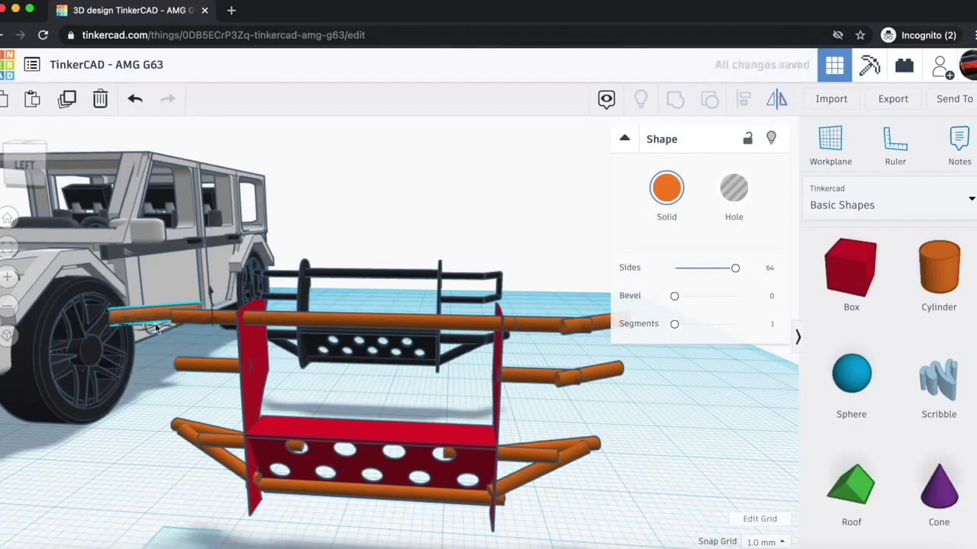
# - Align the mirrored angled rod with the upper side rod's end and copy it 4 mm down onto the short rod below
pyautogui.click(13, 158)
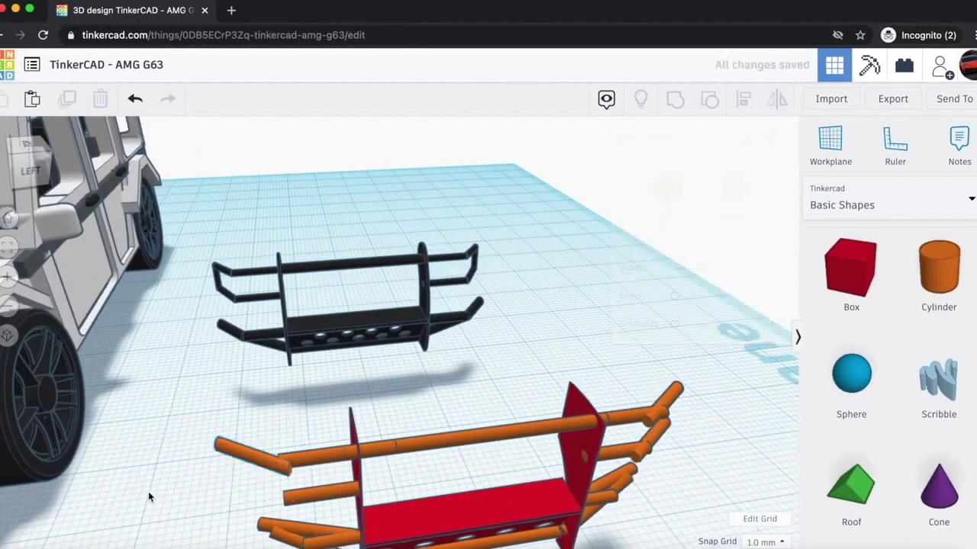
pyautogui.click(228, 452)
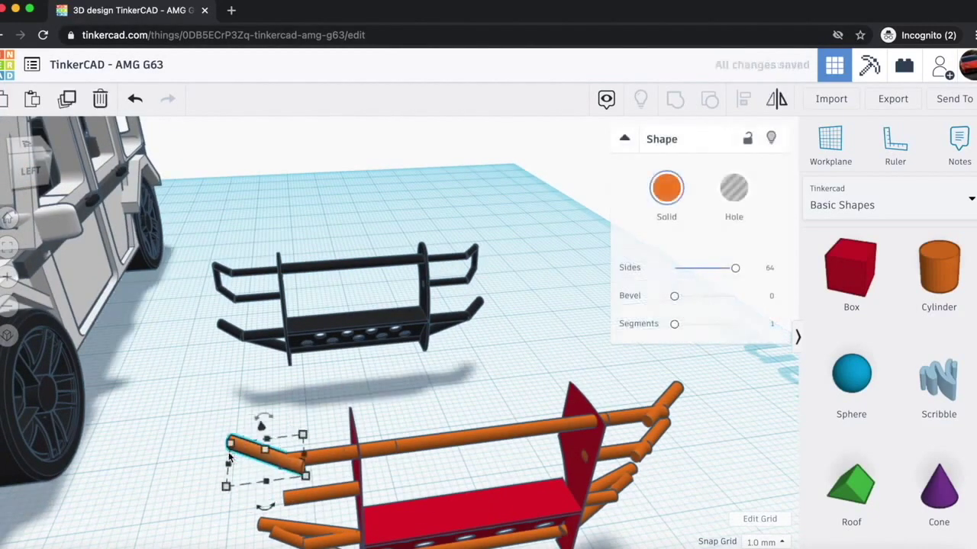
pyautogui.click(25, 171)
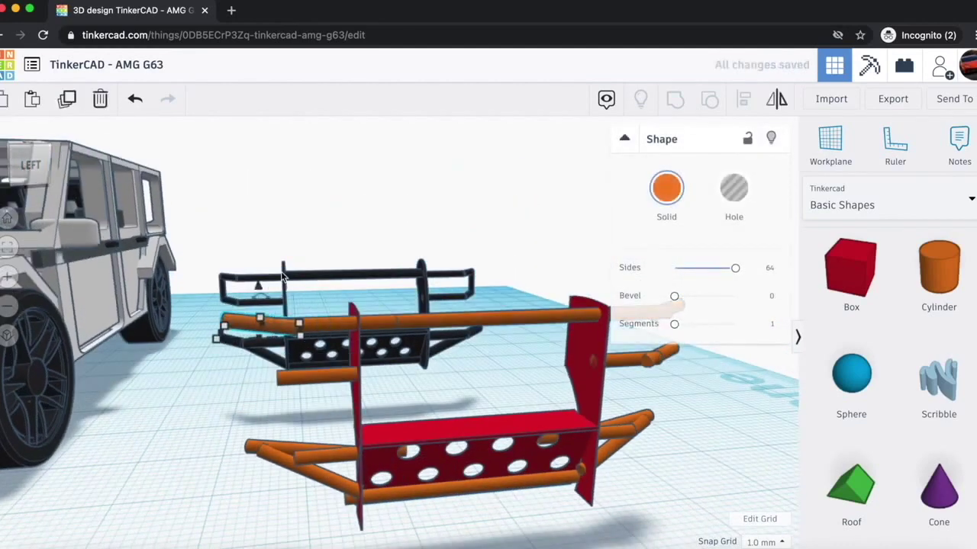
pyautogui.moveTo(257, 285); pyautogui.dragTo(181, 428)
pyautogui.click(31, 153)
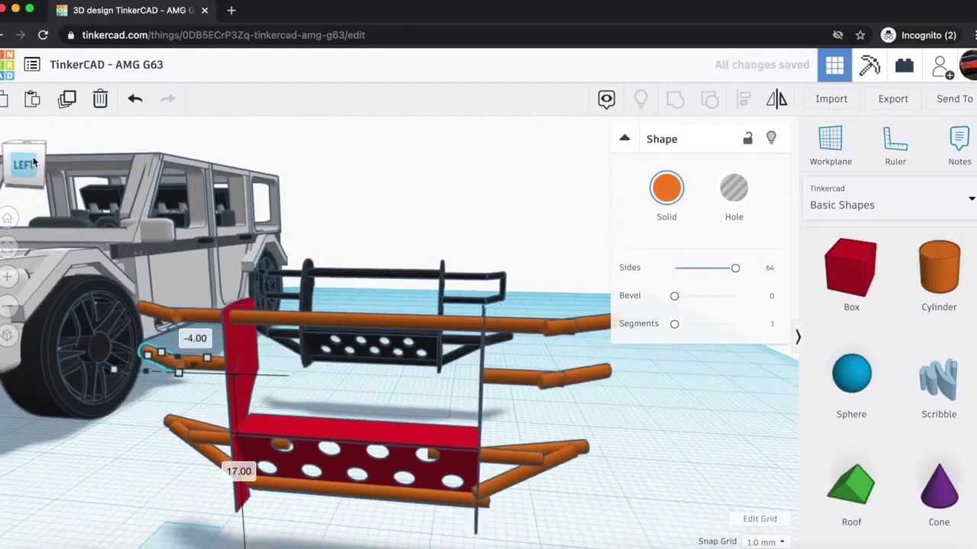
pyautogui.click(632, 444)
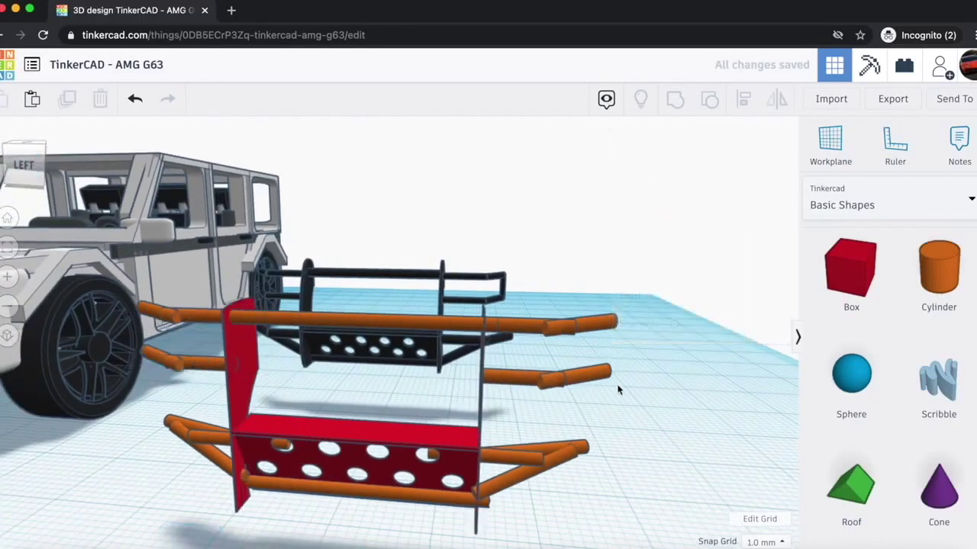
# - Add a cylinder beside the guard with 64 sides and set its length and width to 2 mm
pyautogui.click(29, 163)
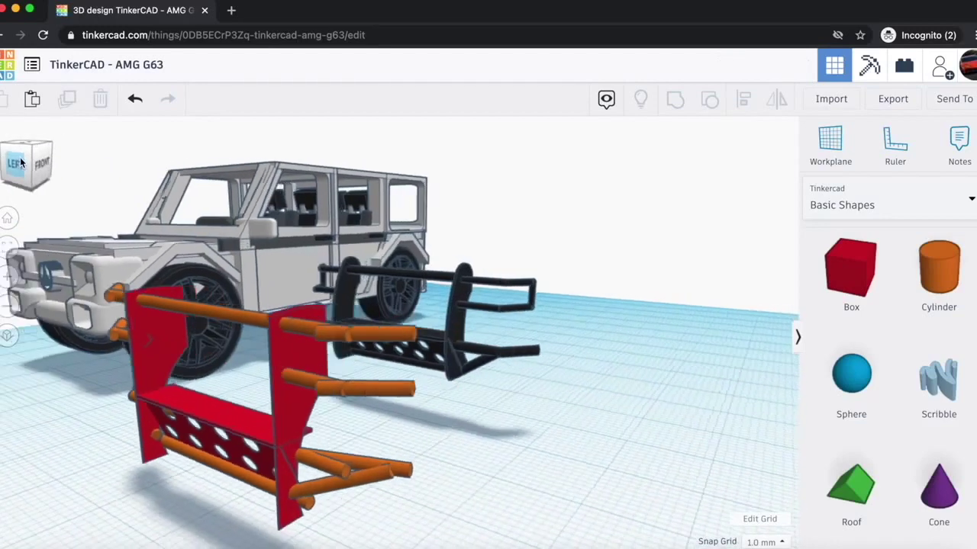
pyautogui.moveTo(938, 267); pyautogui.dragTo(695, 424)
pyautogui.moveTo(717, 477); pyautogui.dragTo(586, 456)
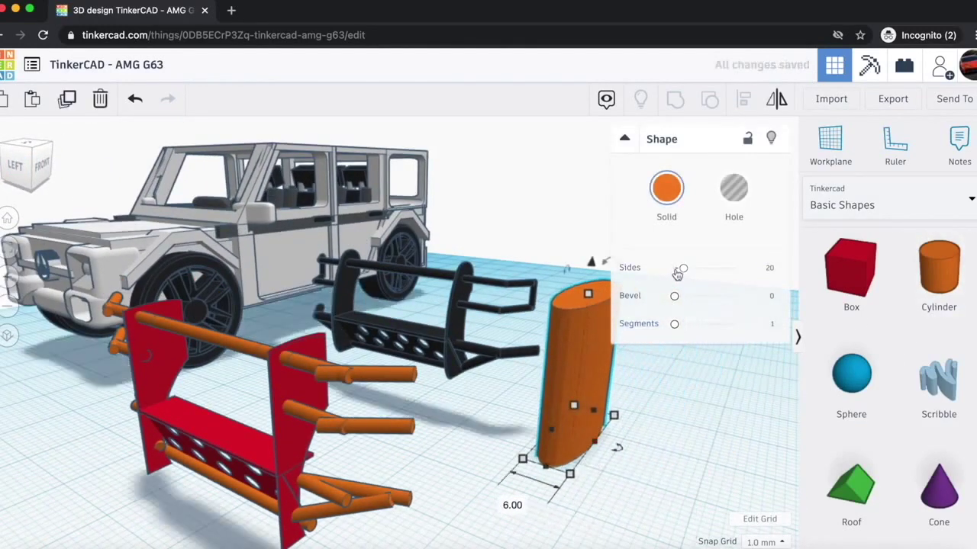
pyautogui.moveTo(549, 472); pyautogui.dragTo(586, 421)
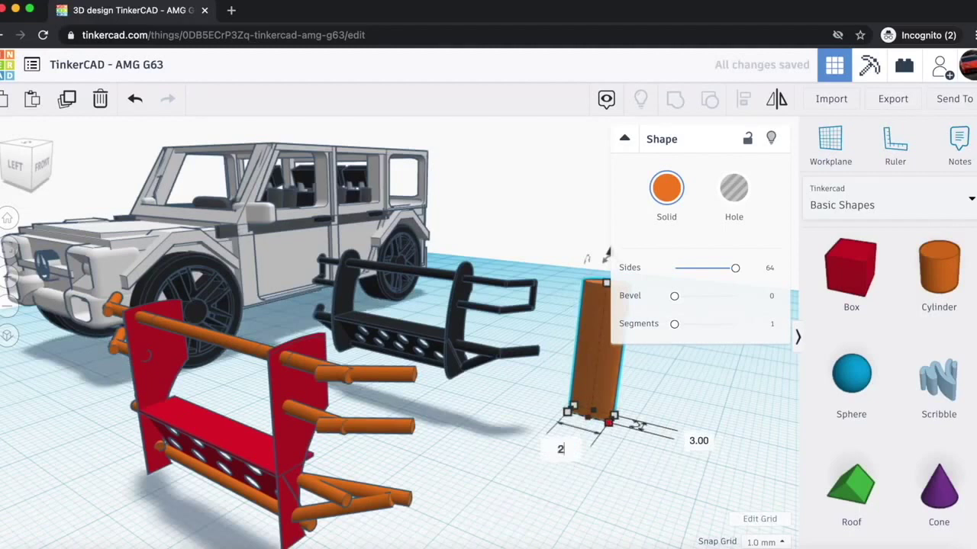
pyautogui.press('Return')
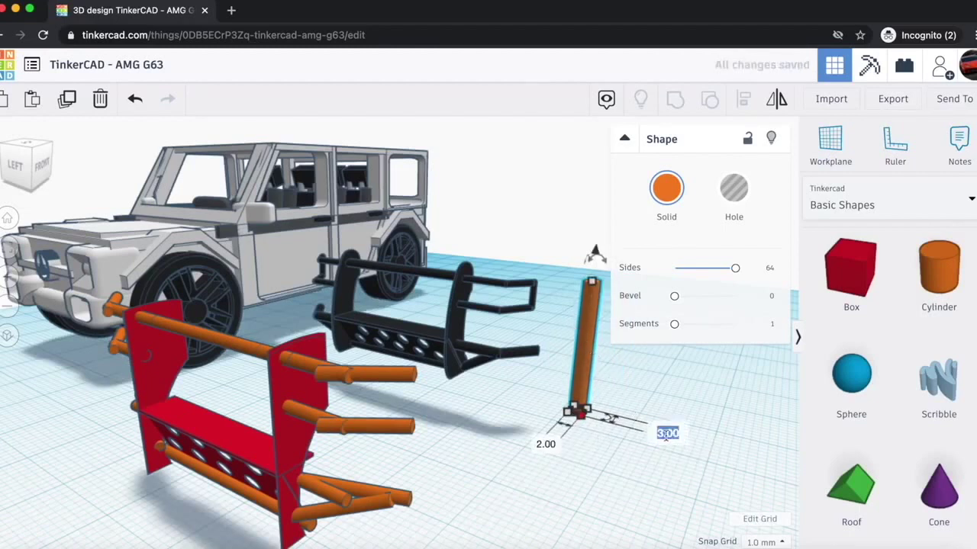
pyautogui.write('2')
pyautogui.press('Return')
# - Move the cylinder to the free ends of the angled rods and set its length and width to 1 mm
pyautogui.moveTo(584, 368); pyautogui.dragTo(402, 452)
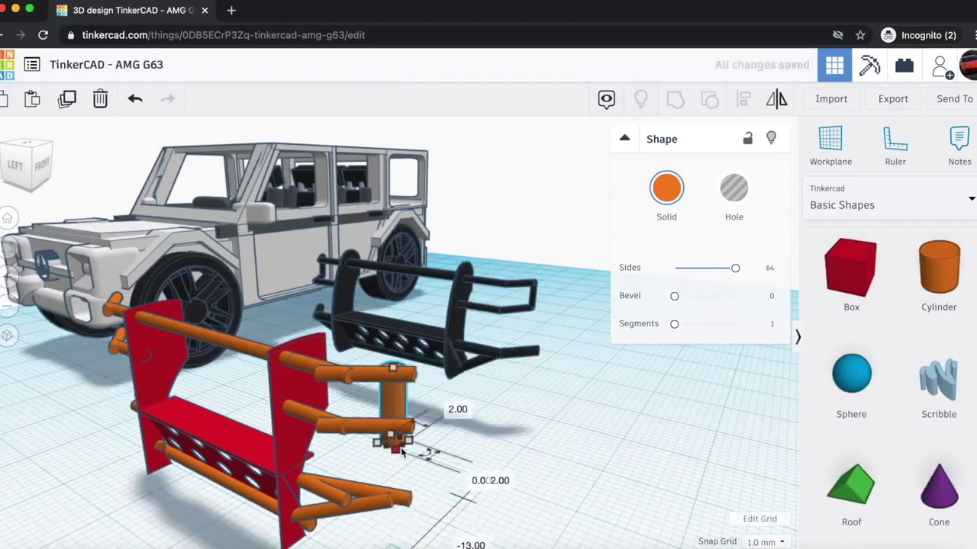
pyautogui.scroll(-2, 402, 451)
pyautogui.click(475, 432)
pyautogui.write('1')
pyautogui.press('Return')
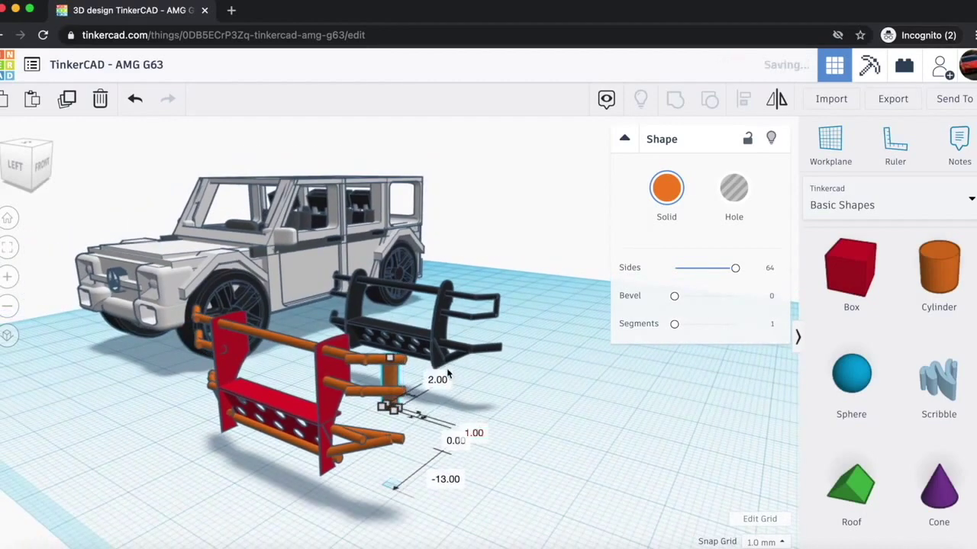
pyautogui.scroll(3, 360, 358)
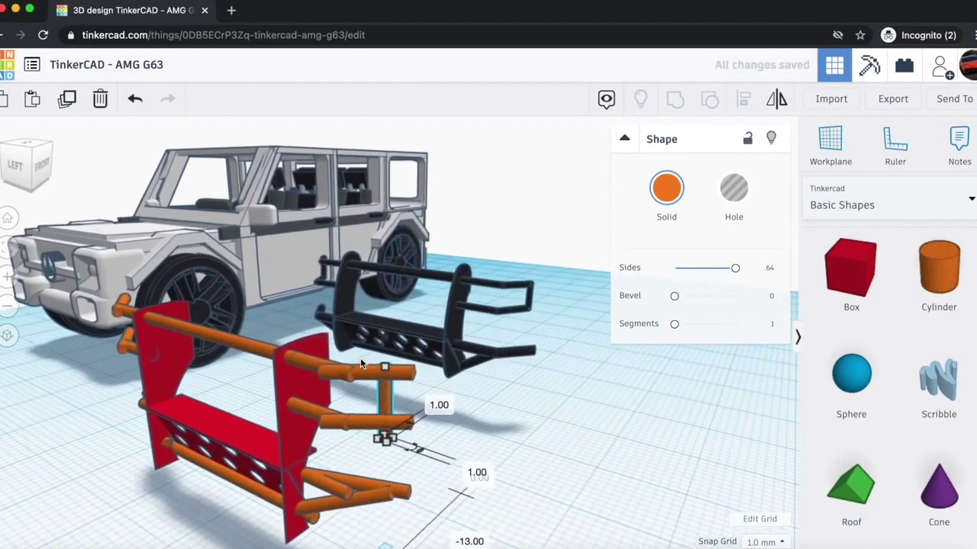
# - Position the thin vertical rod so it joins the free ends of the upper and lower angled rods
pyautogui.moveTo(386, 378); pyautogui.dragTo(384, 339)
pyautogui.press('Right')
pyautogui.press('Right')
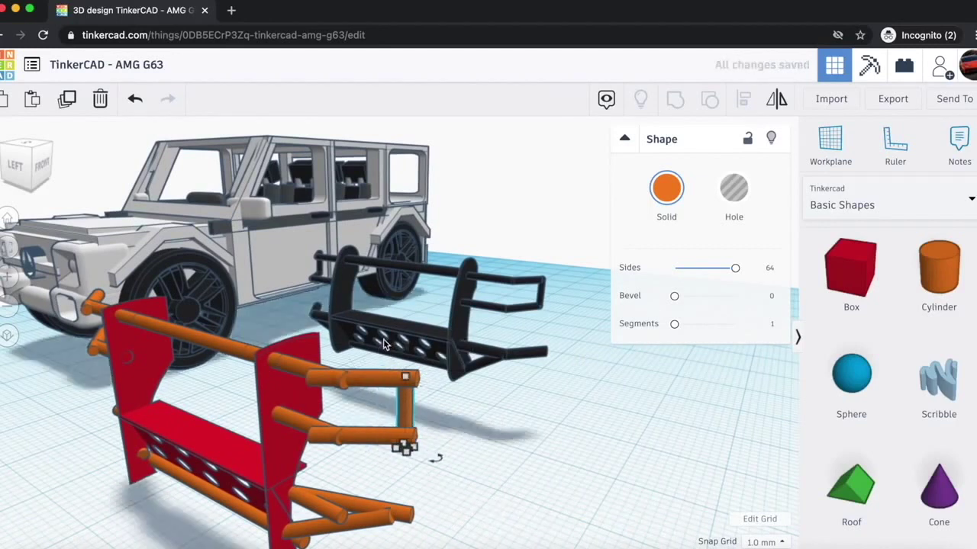
pyautogui.press('Left')
pyautogui.press('Left')
pyautogui.press('Left')
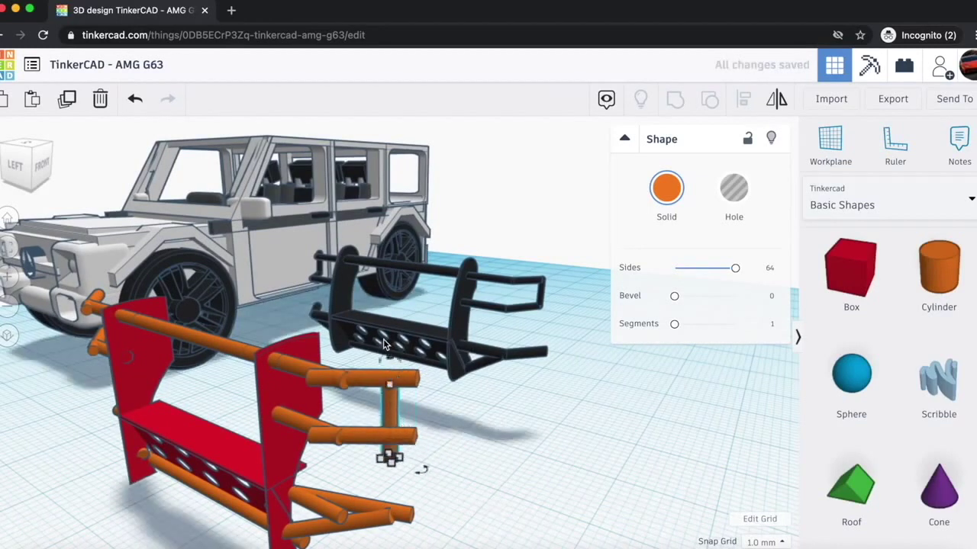
pyautogui.press('Left')
pyautogui.press('Left')
pyautogui.press('Right')
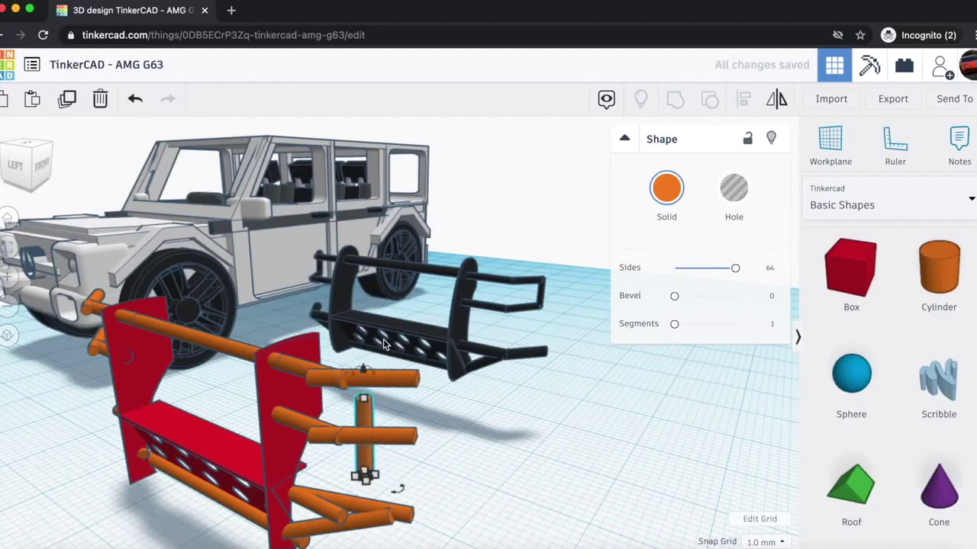
pyautogui.press('Down')
pyautogui.press('Down')
pyautogui.click(36, 152)
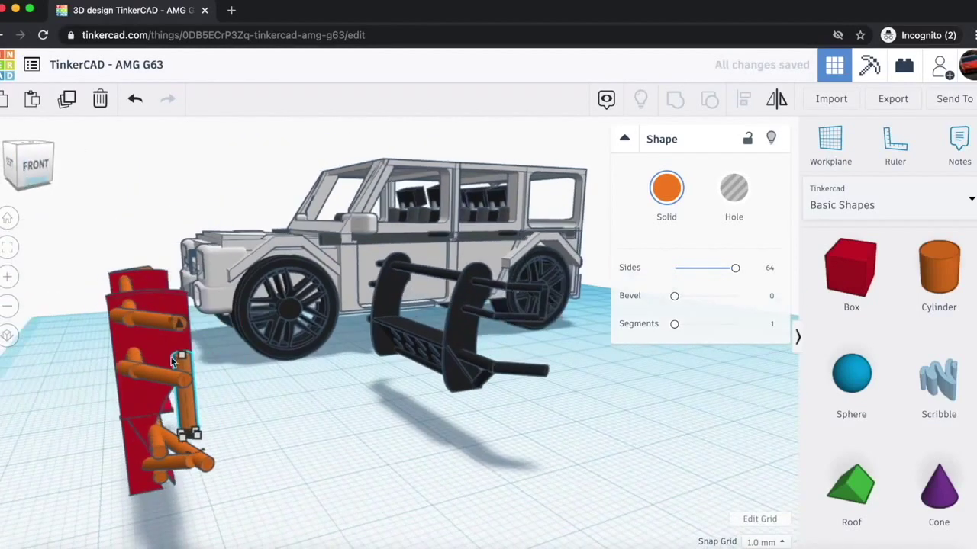
pyautogui.moveTo(179, 328); pyautogui.dragTo(183, 284)
# - Copy the vertical connecting rod across the guard to the ends of the opposite pair of angled rods
pyautogui.moveTo(15, 174); pyautogui.dragTo(37, 184)
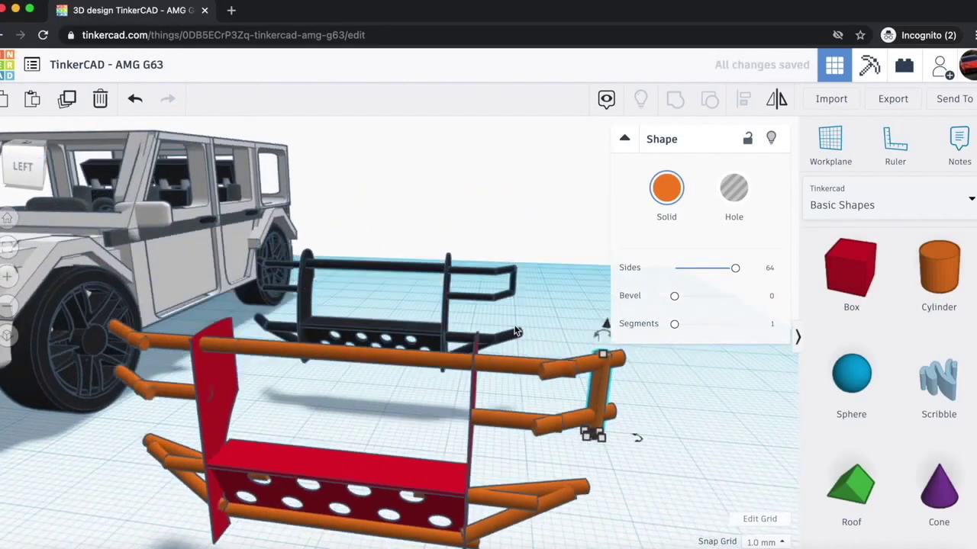
pyautogui.press('Left')
pyautogui.press('Left')
pyautogui.press('Left')
pyautogui.press('Left')
pyautogui.press('Left')
pyautogui.press('Left')
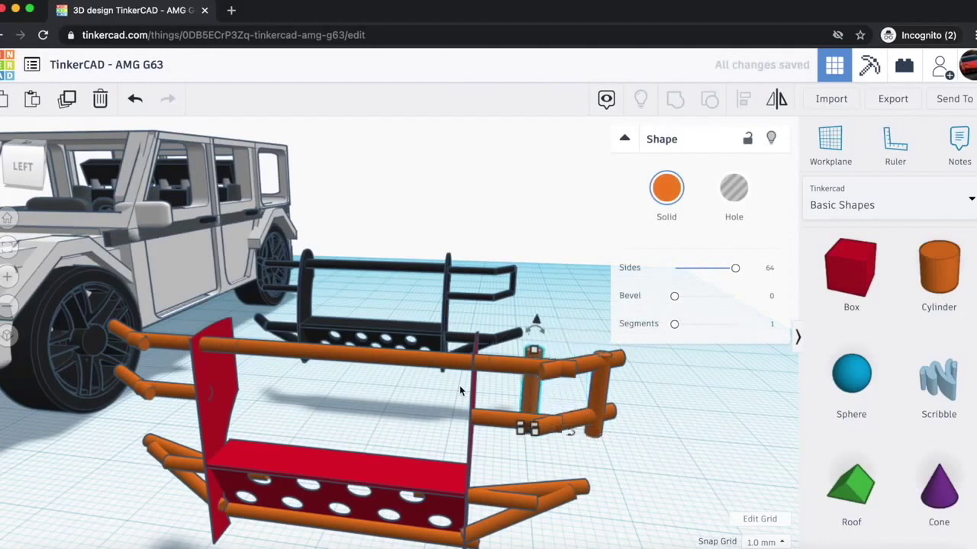
pyautogui.press('Left')
pyautogui.press('Left')
pyautogui.press('Left')
pyautogui.press('Left')
pyautogui.press('Left')
pyautogui.press('Left')
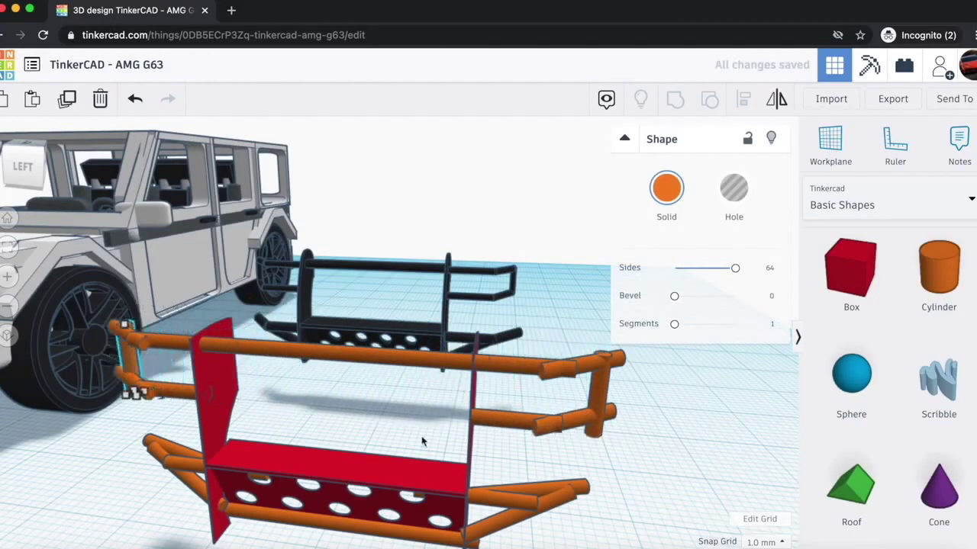
# - Select all parts of the orange and red front guard and group them into one shape
pyautogui.click(84, 451)
pyautogui.scroll(-5, 84, 452)
pyautogui.moveTo(9, 165); pyautogui.dragTo(20, 173)
pyautogui.scroll(-5, 415, 405)
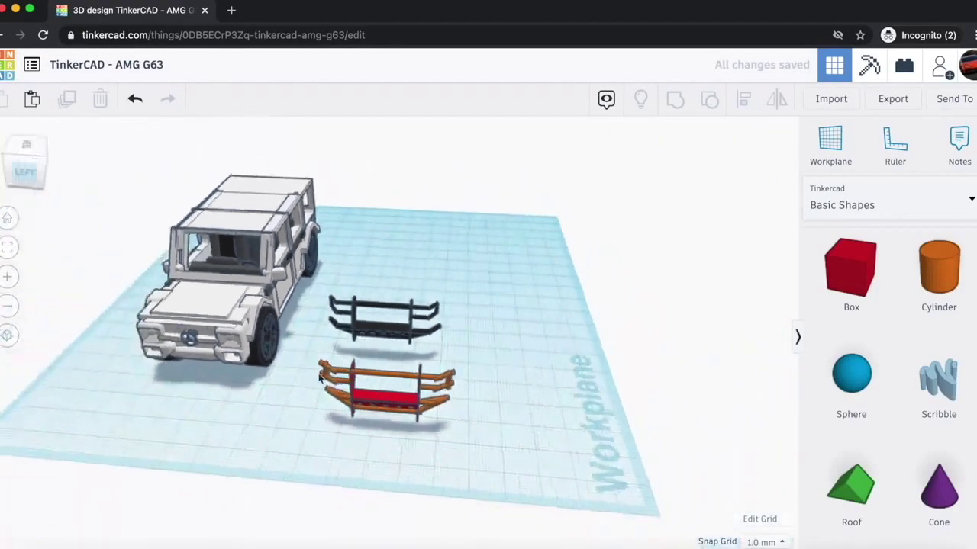
pyautogui.moveTo(467, 436); pyautogui.dragTo(474, 441)
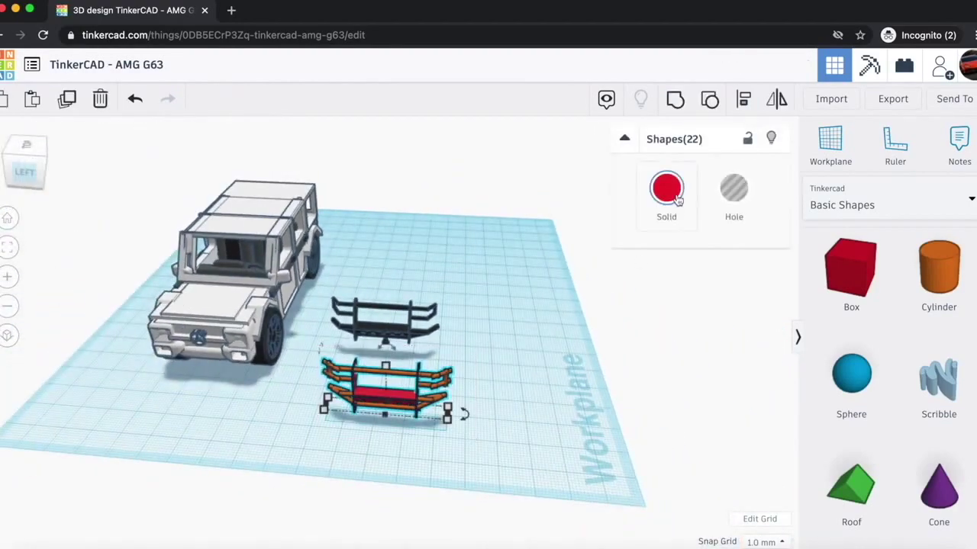
pyautogui.click(675, 101)
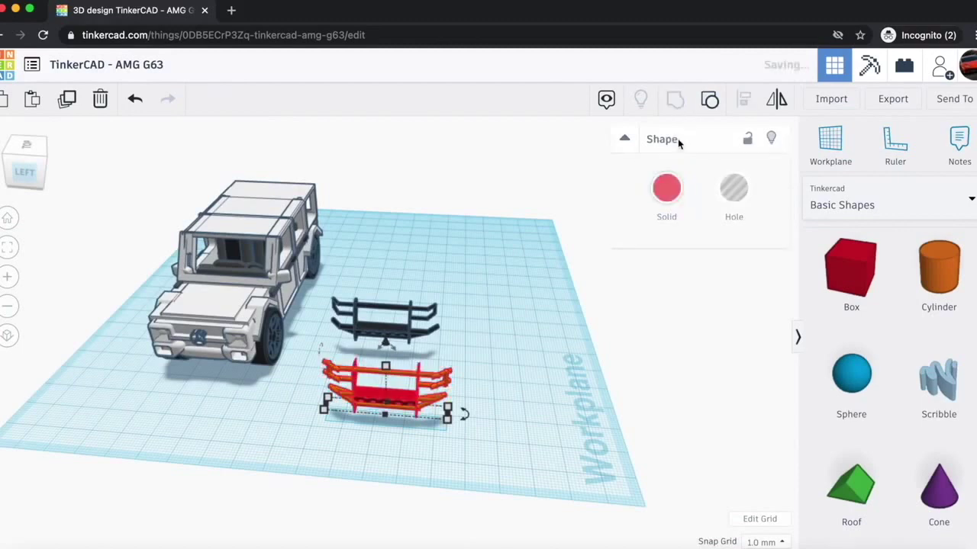
# - Recolor the grouped front guard with the black preset color
pyautogui.click(667, 200)
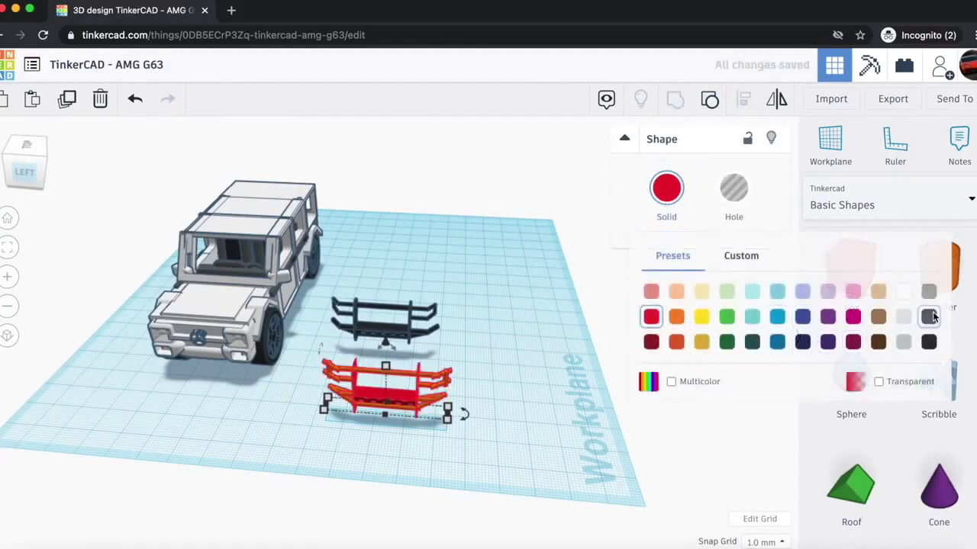
pyautogui.click(928, 342)
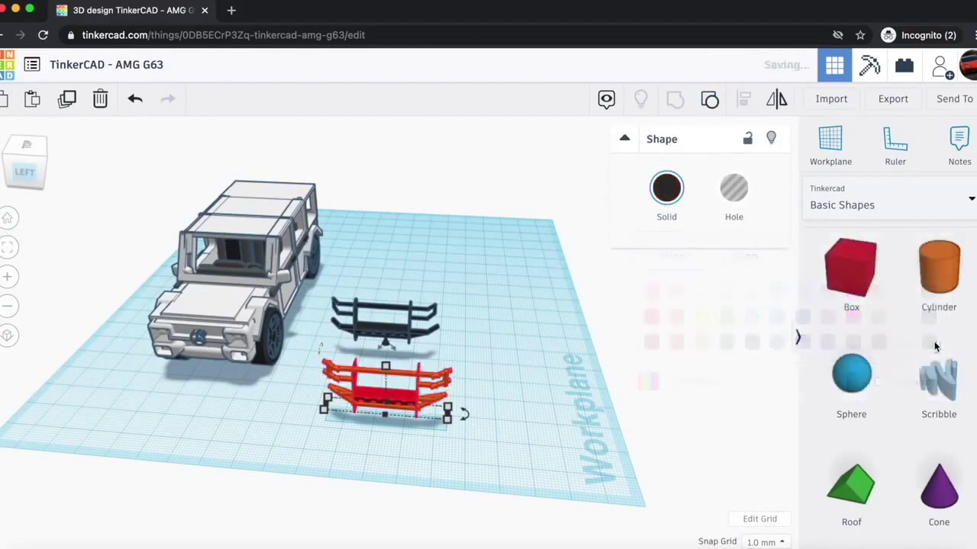
pyautogui.click(554, 403)
pyautogui.click(26, 174)
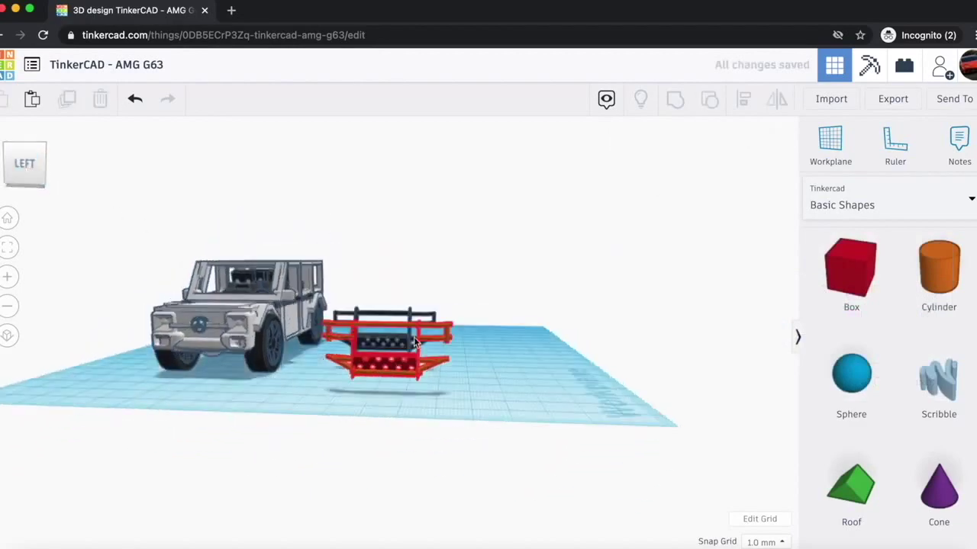
pyautogui.scroll(5, 413, 336)
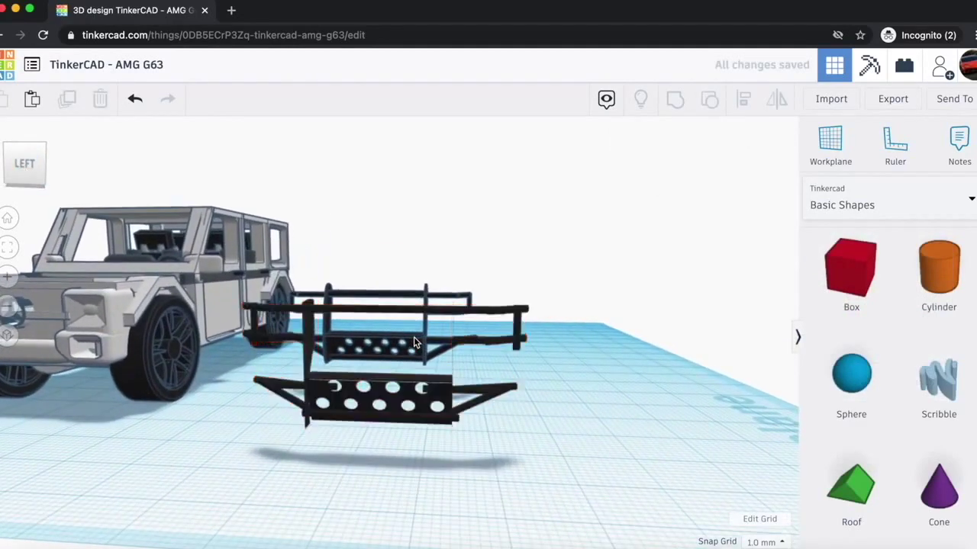
pyautogui.moveTo(10, 179); pyautogui.dragTo(43, 196)
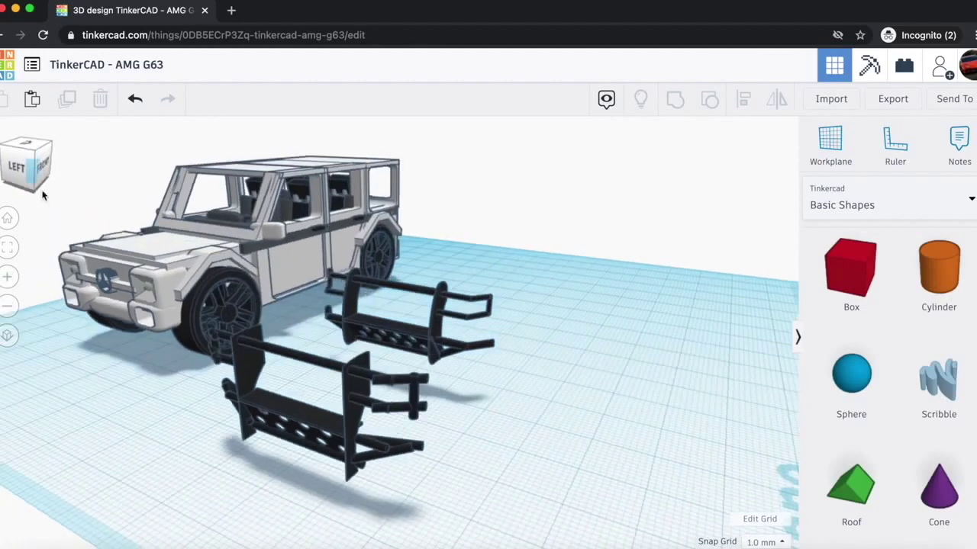
# - Move the newly built black guard clear of the other guard, and delete the other one
pyautogui.moveTo(297, 419); pyautogui.dragTo(259, 441)
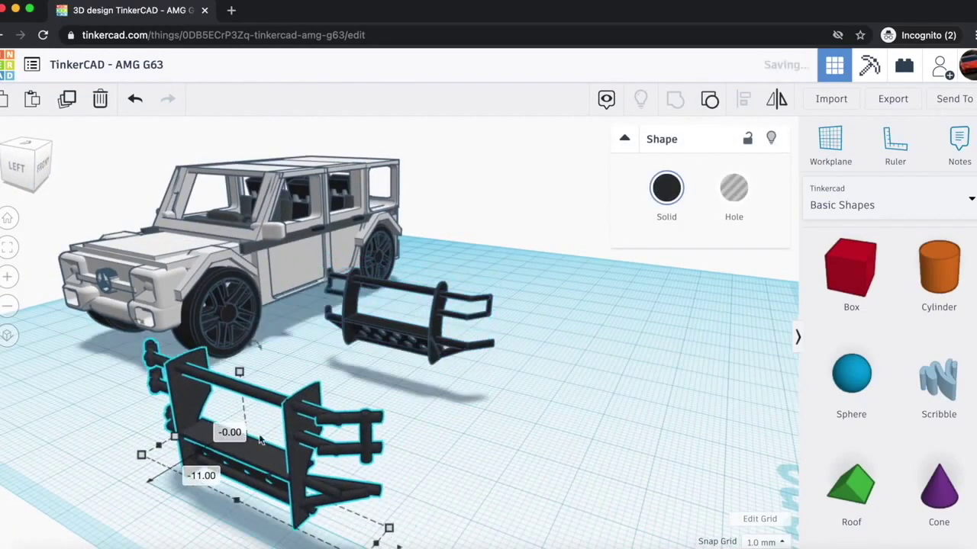
pyautogui.click(392, 333)
pyautogui.press('Delete')
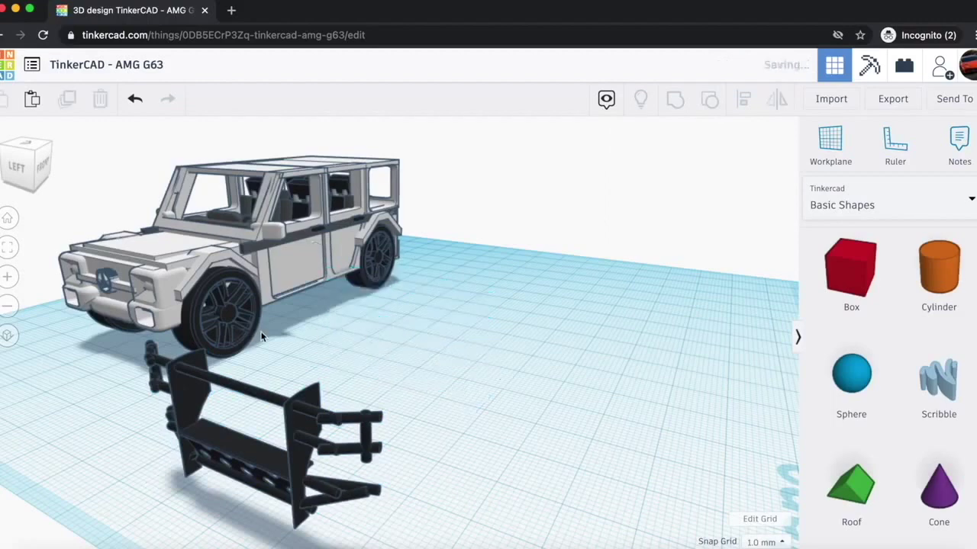
# - Move the black guard over to the car's front end and bring it forward out of the bodywork
pyautogui.click(17, 177)
pyautogui.moveTo(397, 404); pyautogui.dragTo(90, 364)
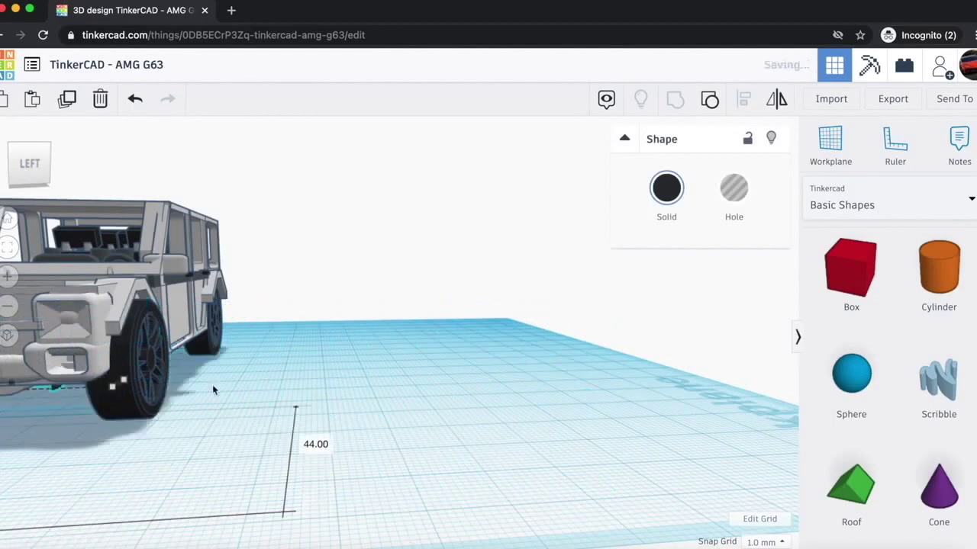
pyautogui.press('Down')
pyautogui.press('Down')
pyautogui.press('Down')
pyautogui.press('Down')
pyautogui.press('Down')
pyautogui.press('Down')
pyautogui.press('Down')
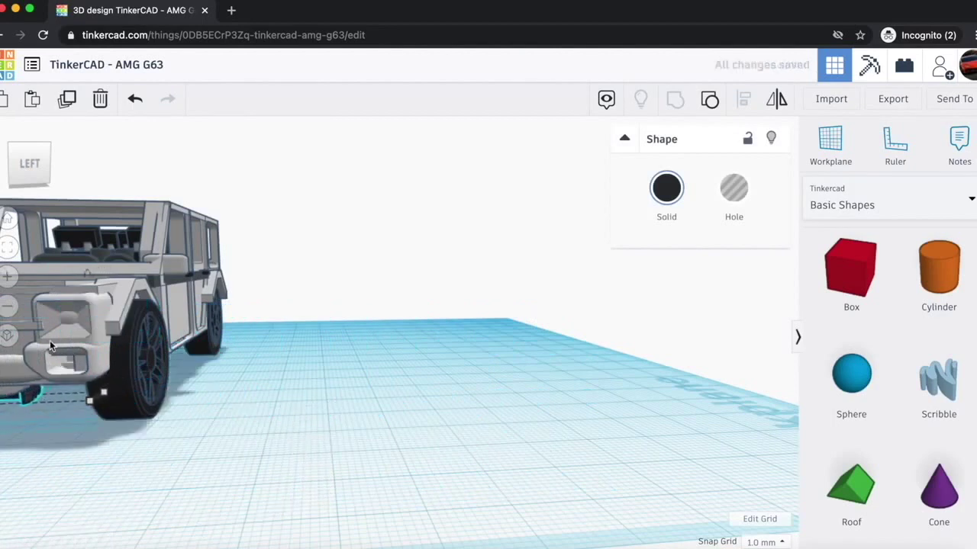
pyautogui.press('Down')
pyautogui.press('Down')
pyautogui.press('Down')
# - Shift the guard sideways toward the car's centreline and nudge it back slightly toward the bumper
pyautogui.press('Right')
pyautogui.press('Right')
pyautogui.press('Right')
pyautogui.press('Right')
pyautogui.press('Right')
pyautogui.press('Right')
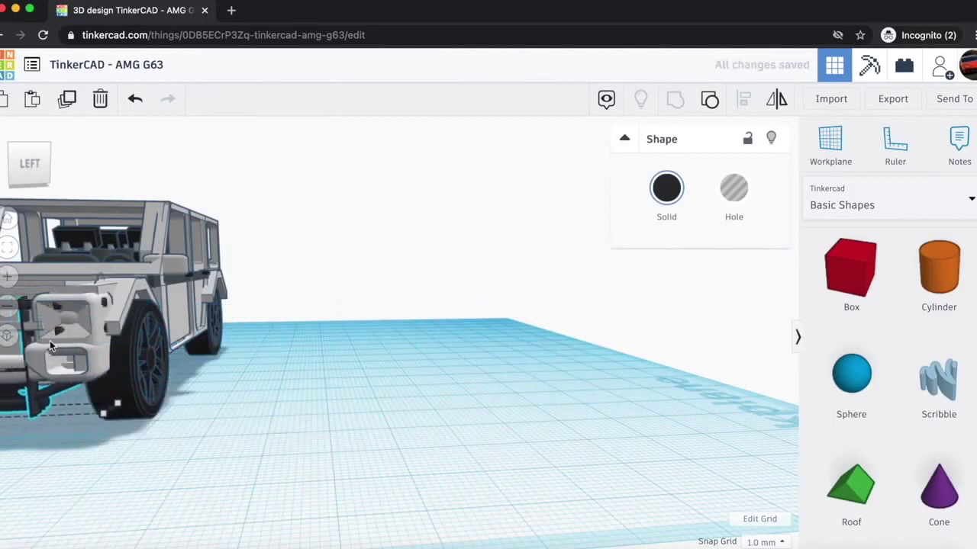
pyautogui.press('Up')
pyautogui.press('Up')
# - Raise the guard slightly against the front of the car and narrow it so it fits across the headlights
pyautogui.moveTo(212, 377); pyautogui.dragTo(567, 375, button='right')
pyautogui.scroll(4, 398, 351)
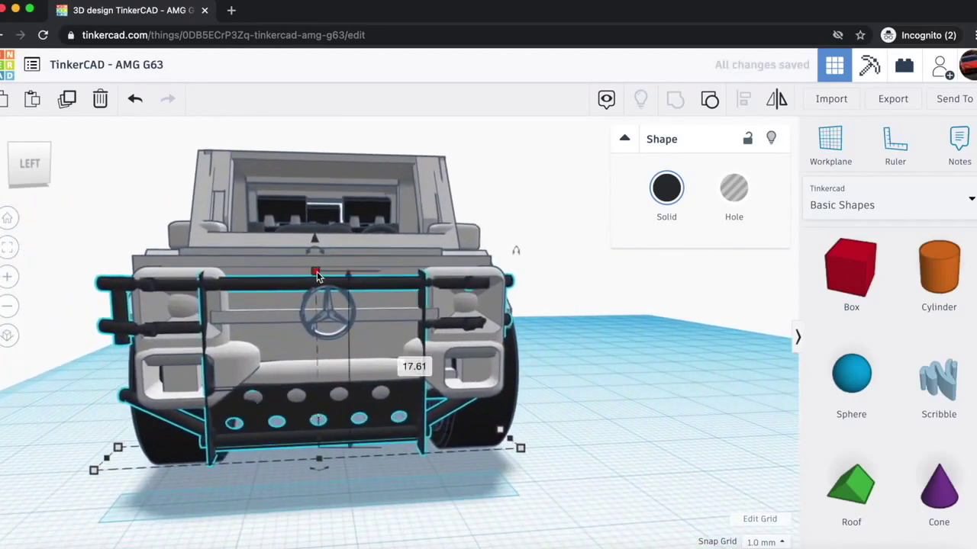
pyautogui.moveTo(320, 246)
pyautogui.mouseDown()
pyautogui.moveTo(313, 283)
pyautogui.moveTo(319, 233)
pyautogui.moveTo(318, 242)
pyautogui.mouseUp()
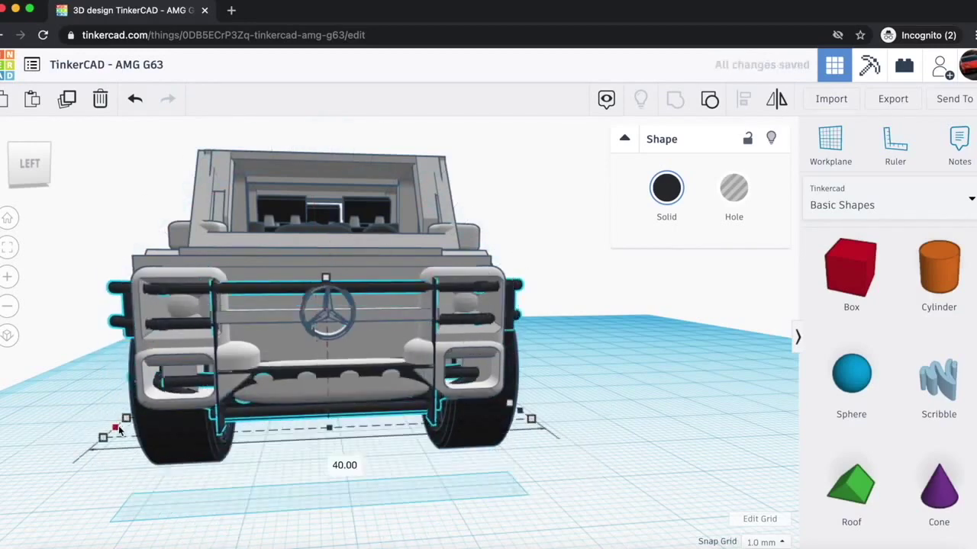
pyautogui.moveTo(126, 430); pyautogui.dragTo(145, 428)
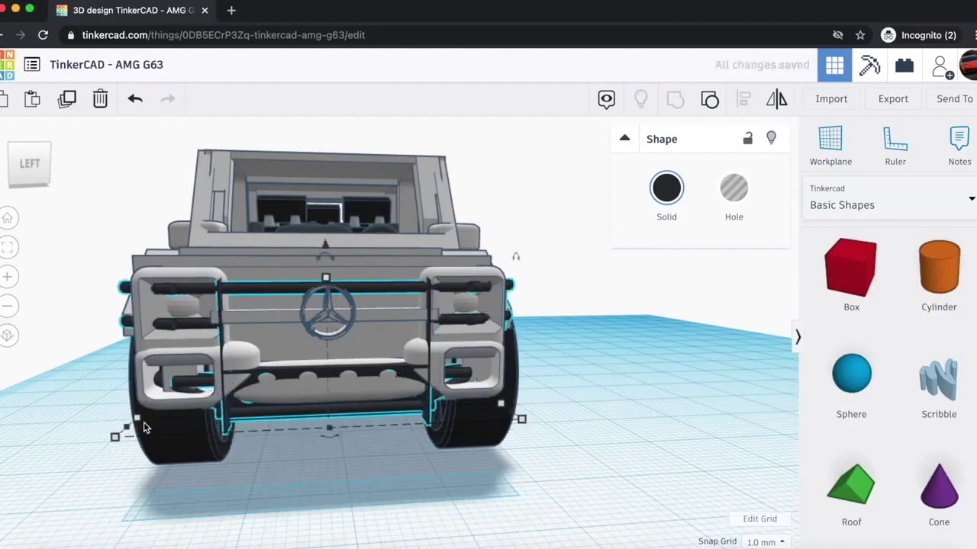
pyautogui.click(640, 425)
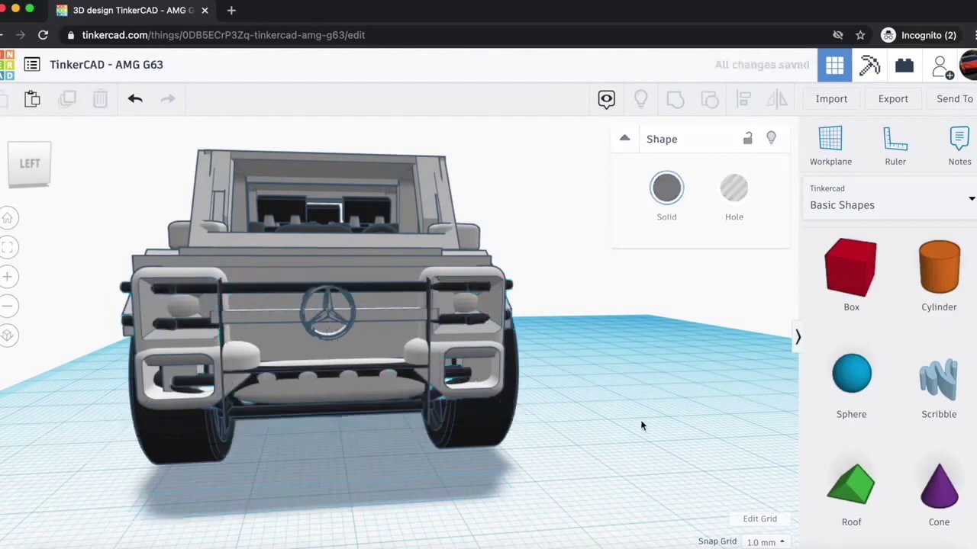
# - Clear the rounded lower bumper piece away from in front of the guard's perforated panel
pyautogui.click(377, 374)
pyautogui.scroll(3, 274, 393)
pyautogui.click(241, 426)
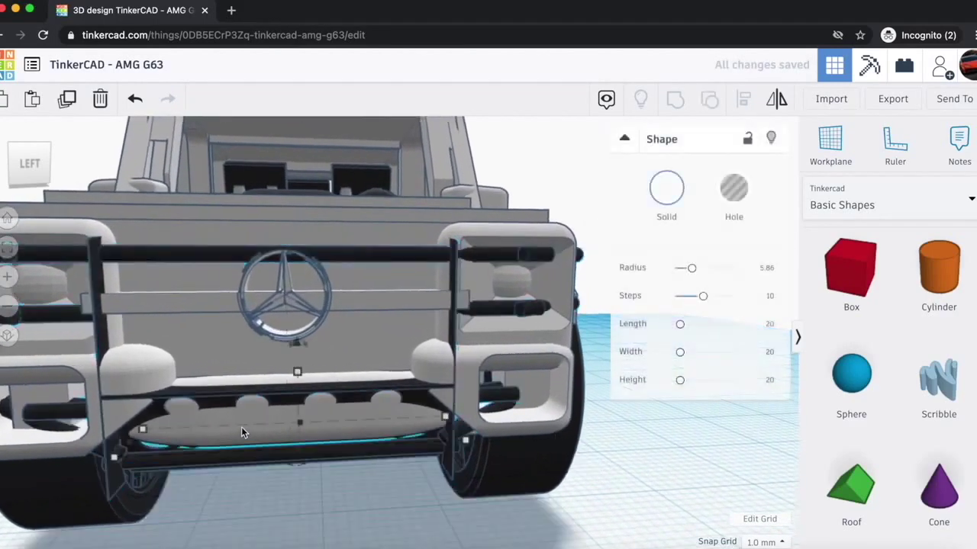
pyautogui.click(378, 505)
# - Examine how the black guard sits on the car's front and headlights from several viewing angles
pyautogui.scroll(-5, 260, 361)
pyautogui.moveTo(32, 167)
pyautogui.mouseDown()
pyautogui.moveTo(23, 175)
pyautogui.moveTo(1, 158)
pyautogui.moveTo(10, 176)
pyautogui.moveTo(26, 176)
pyautogui.mouseUp()
pyautogui.scroll(-4, 340, 285)
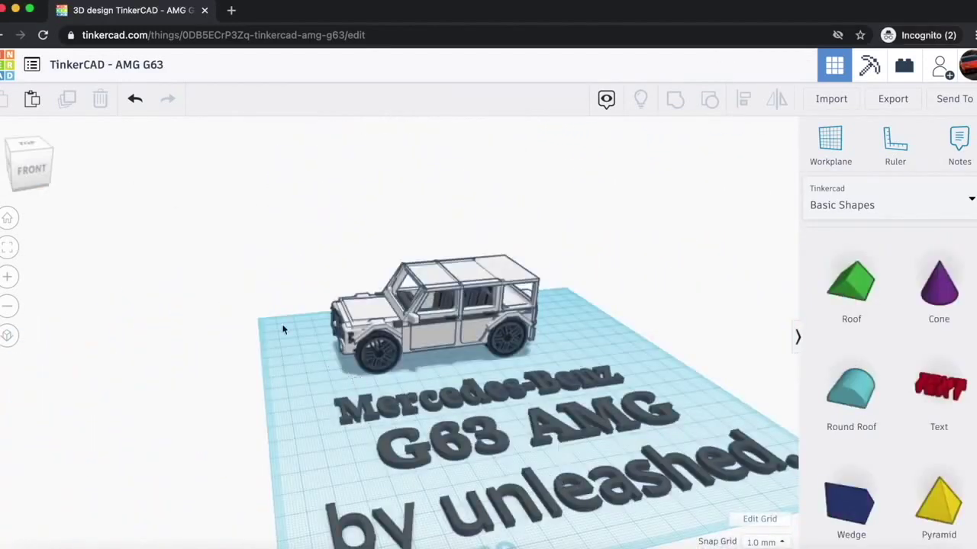
pyautogui.moveTo(25, 168); pyautogui.dragTo(46, 164)
pyautogui.scroll(10, 336, 275)
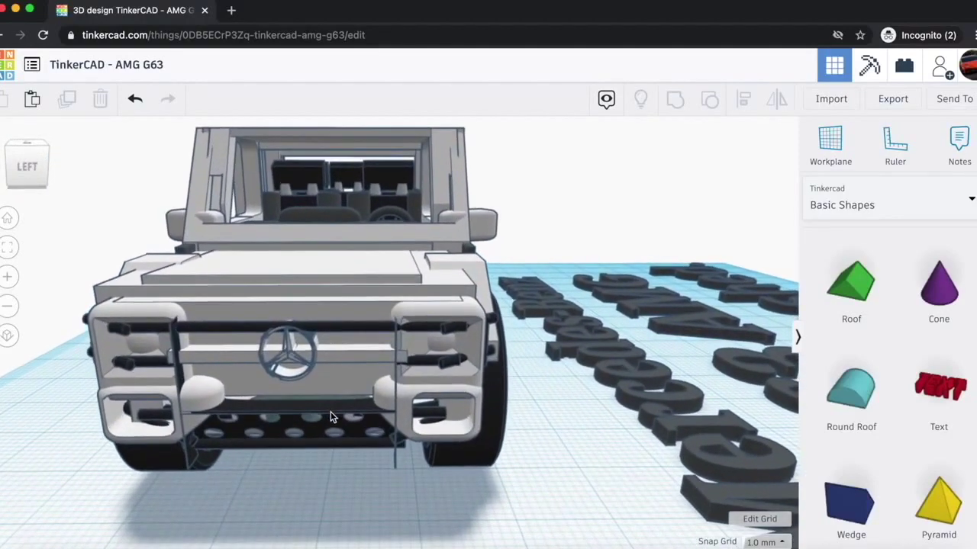
pyautogui.click(330, 415)
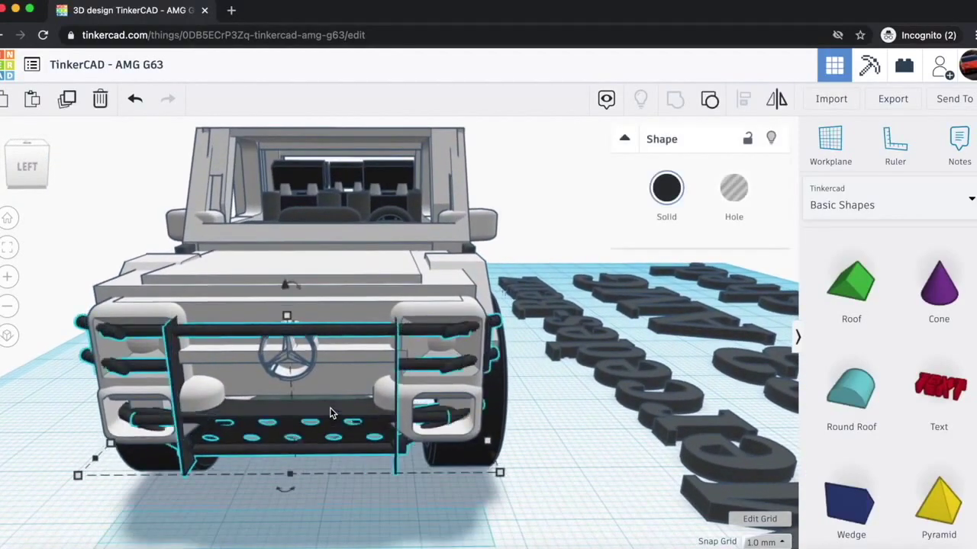
pyautogui.click(588, 477)
pyautogui.click(25, 172)
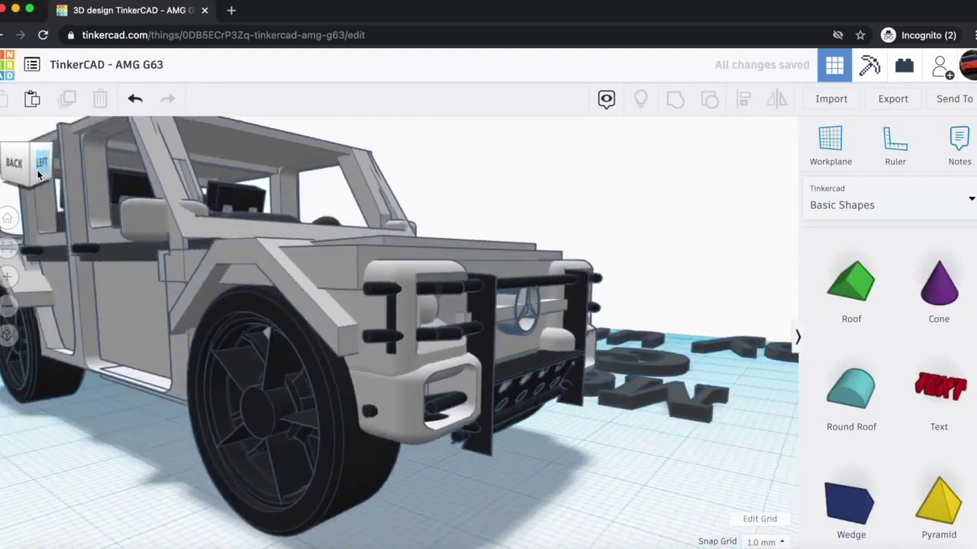
# - Examine the finished car from all around, including its hood, seats, side windows, roof and rear
pyautogui.moveTo(38, 171); pyautogui.dragTo(64, 172)
pyautogui.scroll(-10, 63, 171)
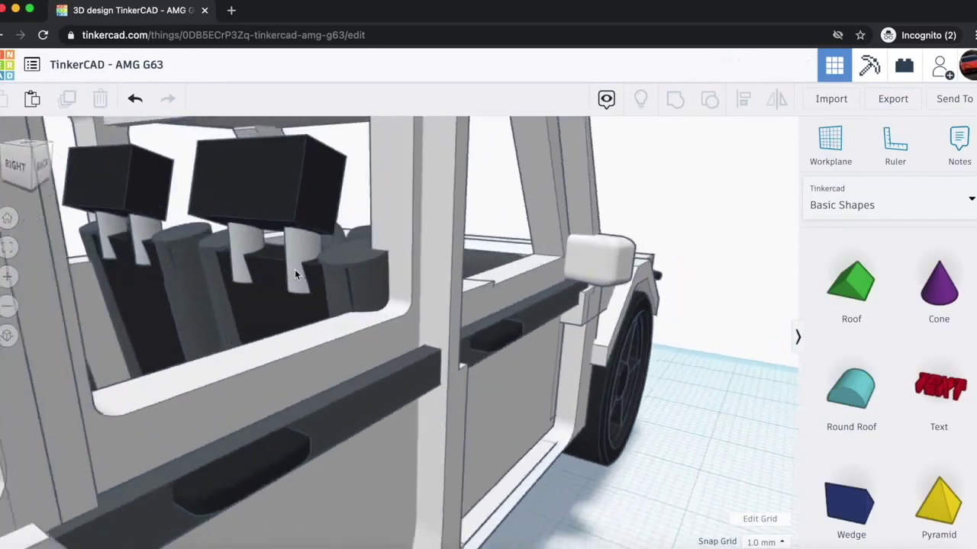
pyautogui.moveTo(30, 162); pyautogui.dragTo(91, 170)
pyautogui.scroll(2, 284, 311)
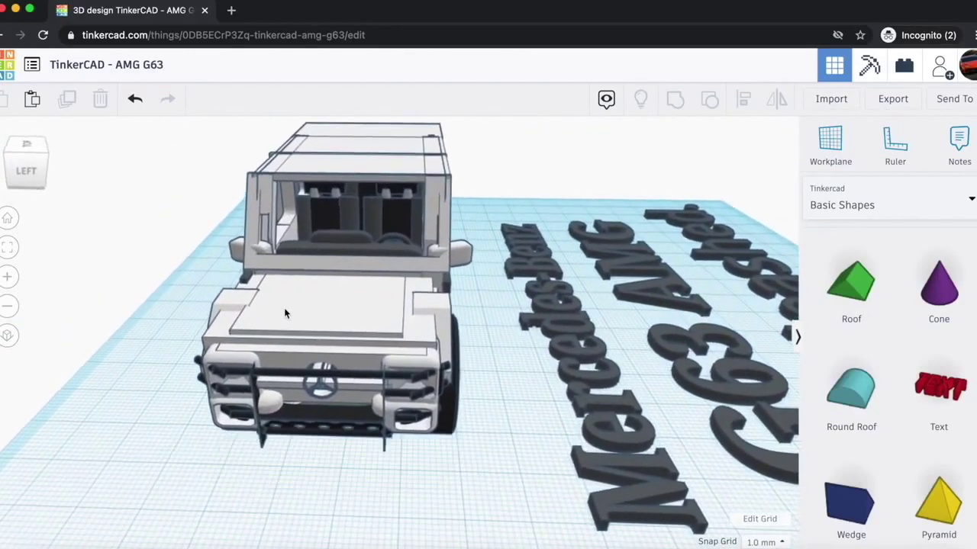
pyautogui.click(284, 313)
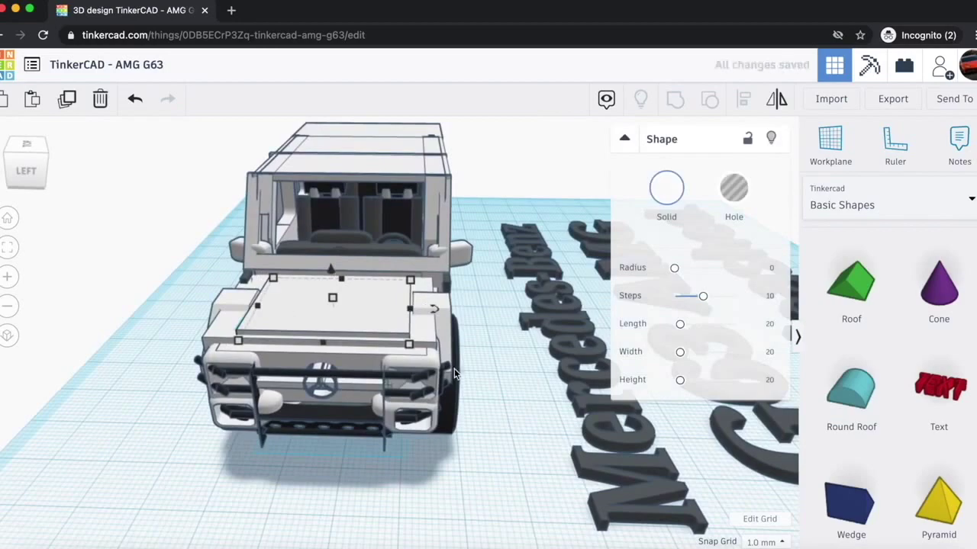
pyautogui.click(478, 381)
pyautogui.moveTo(24, 161); pyautogui.dragTo(73, 154)
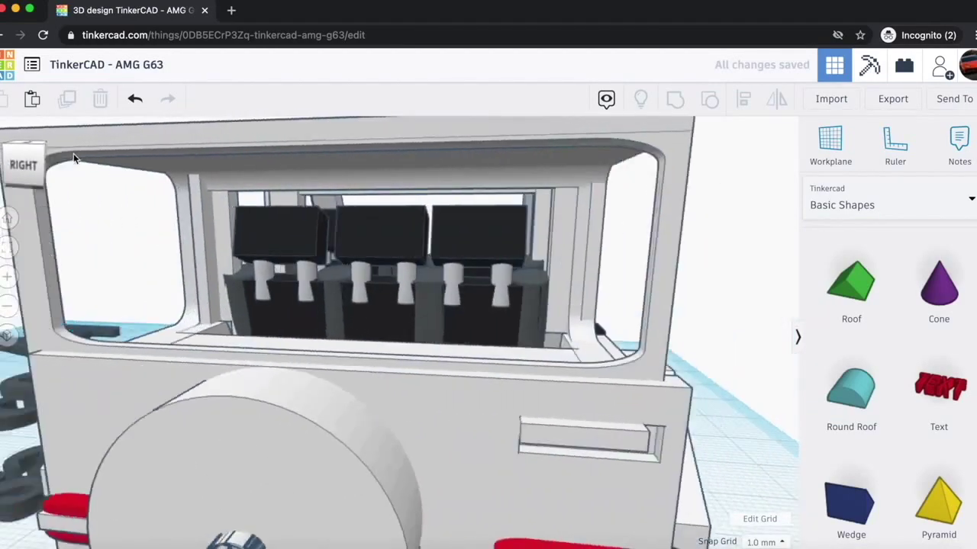
pyautogui.scroll(5, 397, 226)
pyautogui.scroll(5, 399, 229)
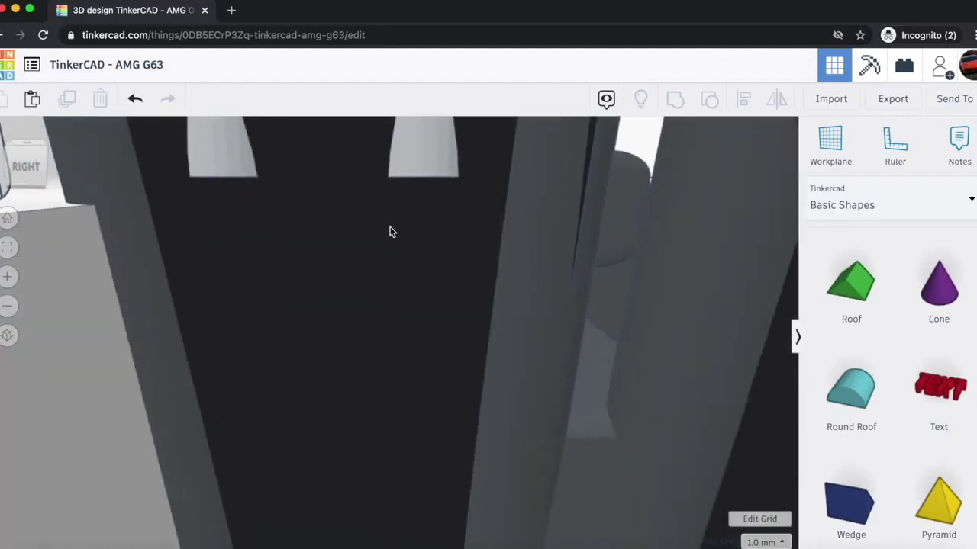
pyautogui.scroll(3, 317, 286)
pyautogui.scroll(-8, 318, 286)
pyautogui.click(25, 178)
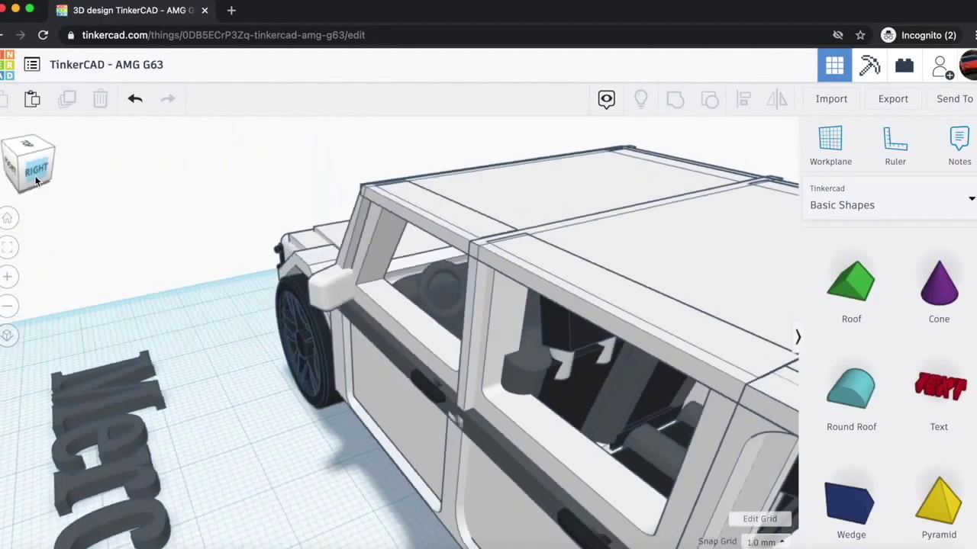
pyautogui.scroll(5, 525, 200)
pyautogui.scroll(-10, 526, 200)
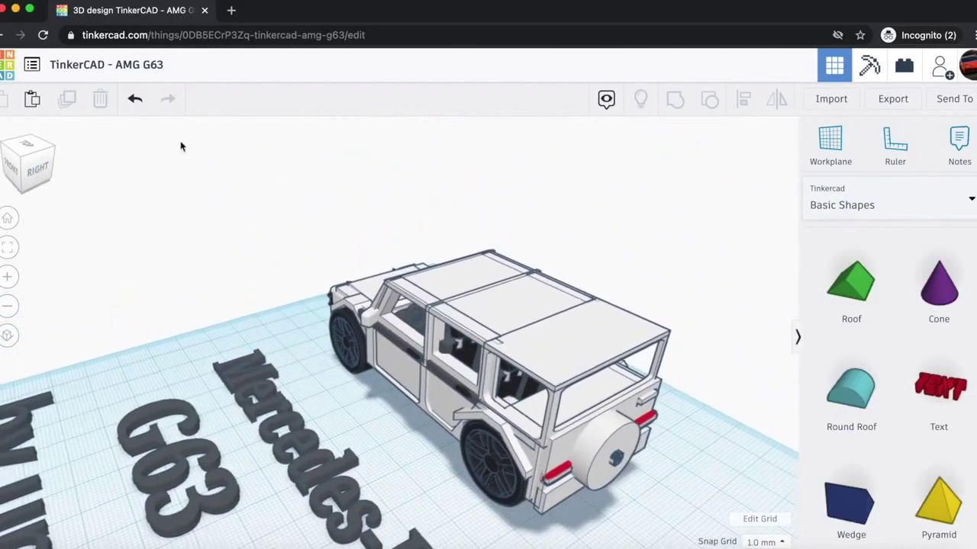
pyautogui.moveTo(18, 154); pyautogui.dragTo(52, 159)
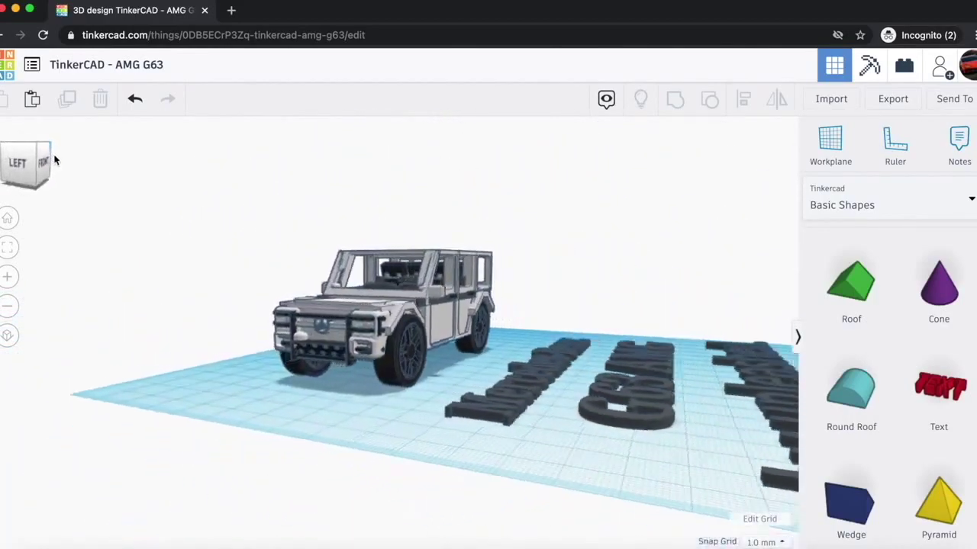